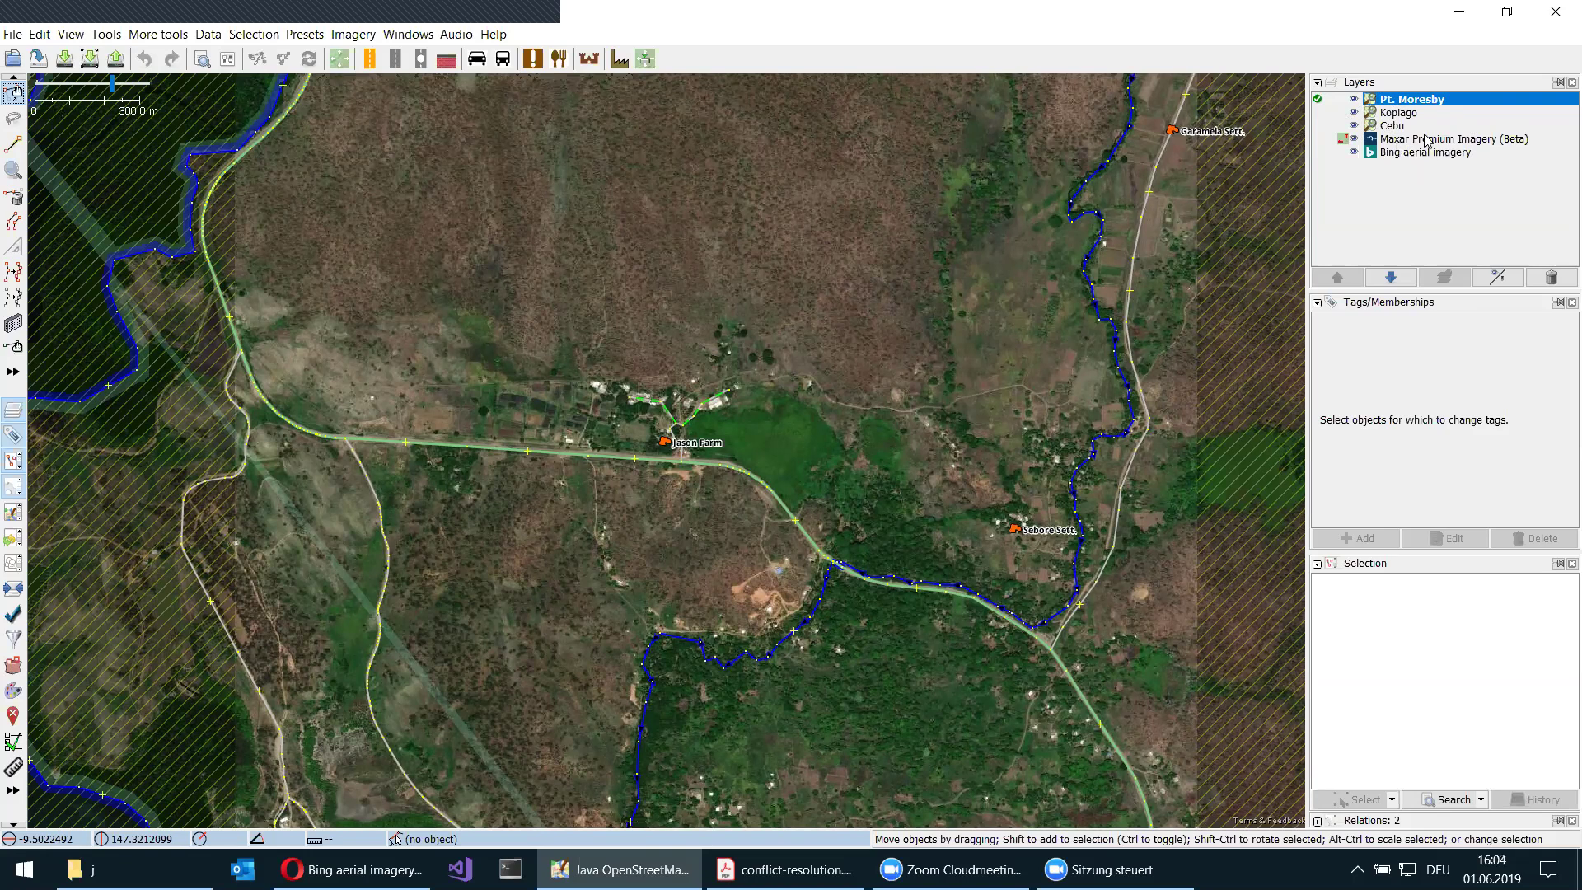
- Move the Bing aerial imagery layer above the Maxar Premium Imagery (Beta) layer
left_click(1355, 140)
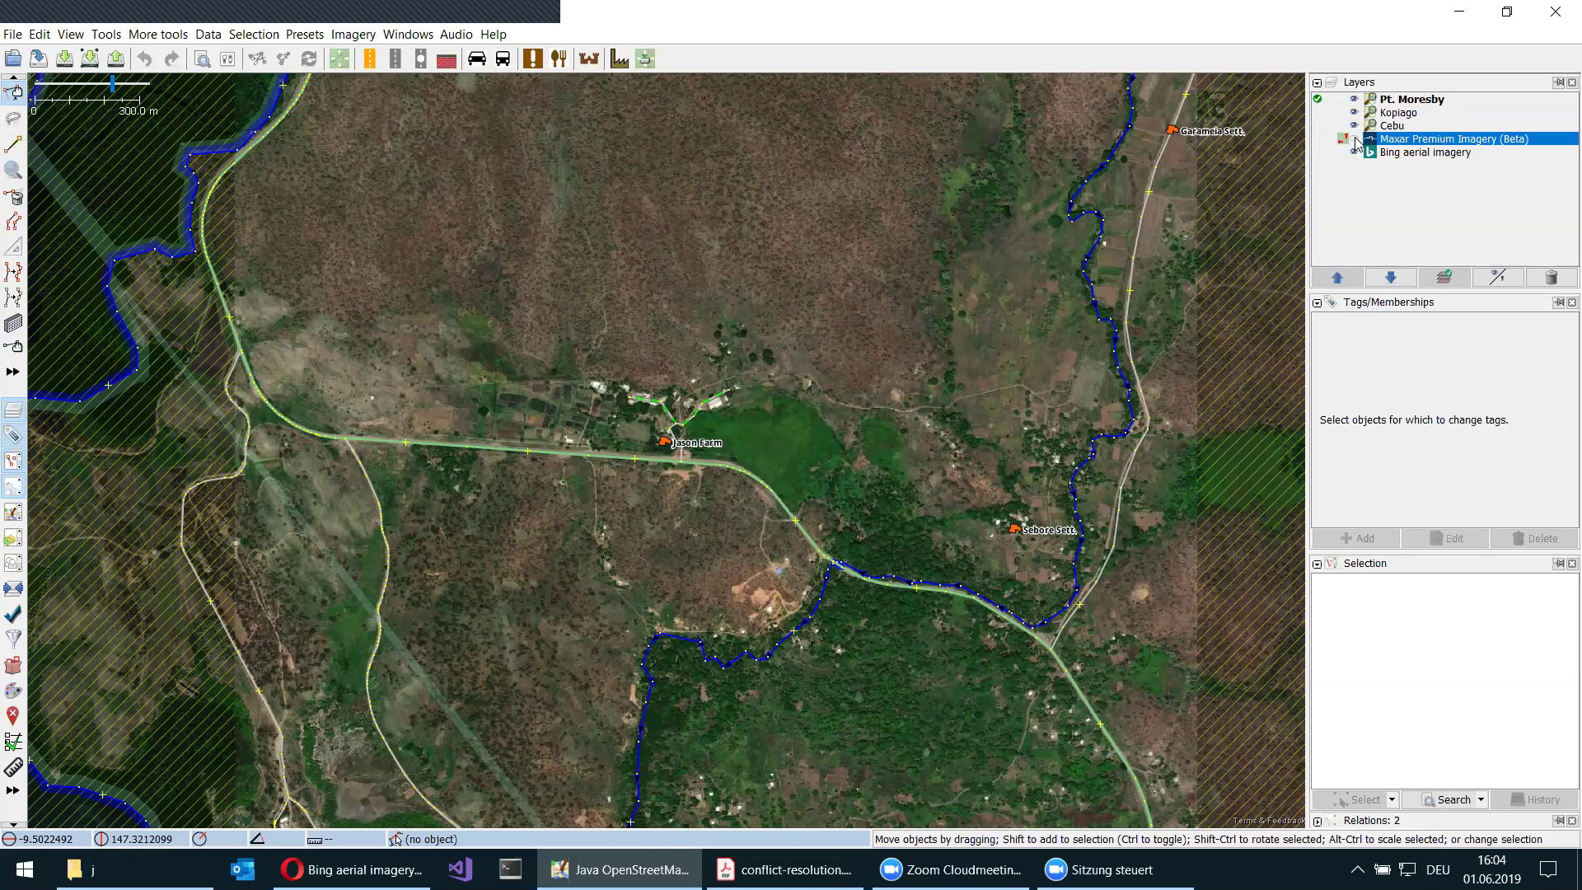
left_click(1354, 138)
left_click(1354, 139)
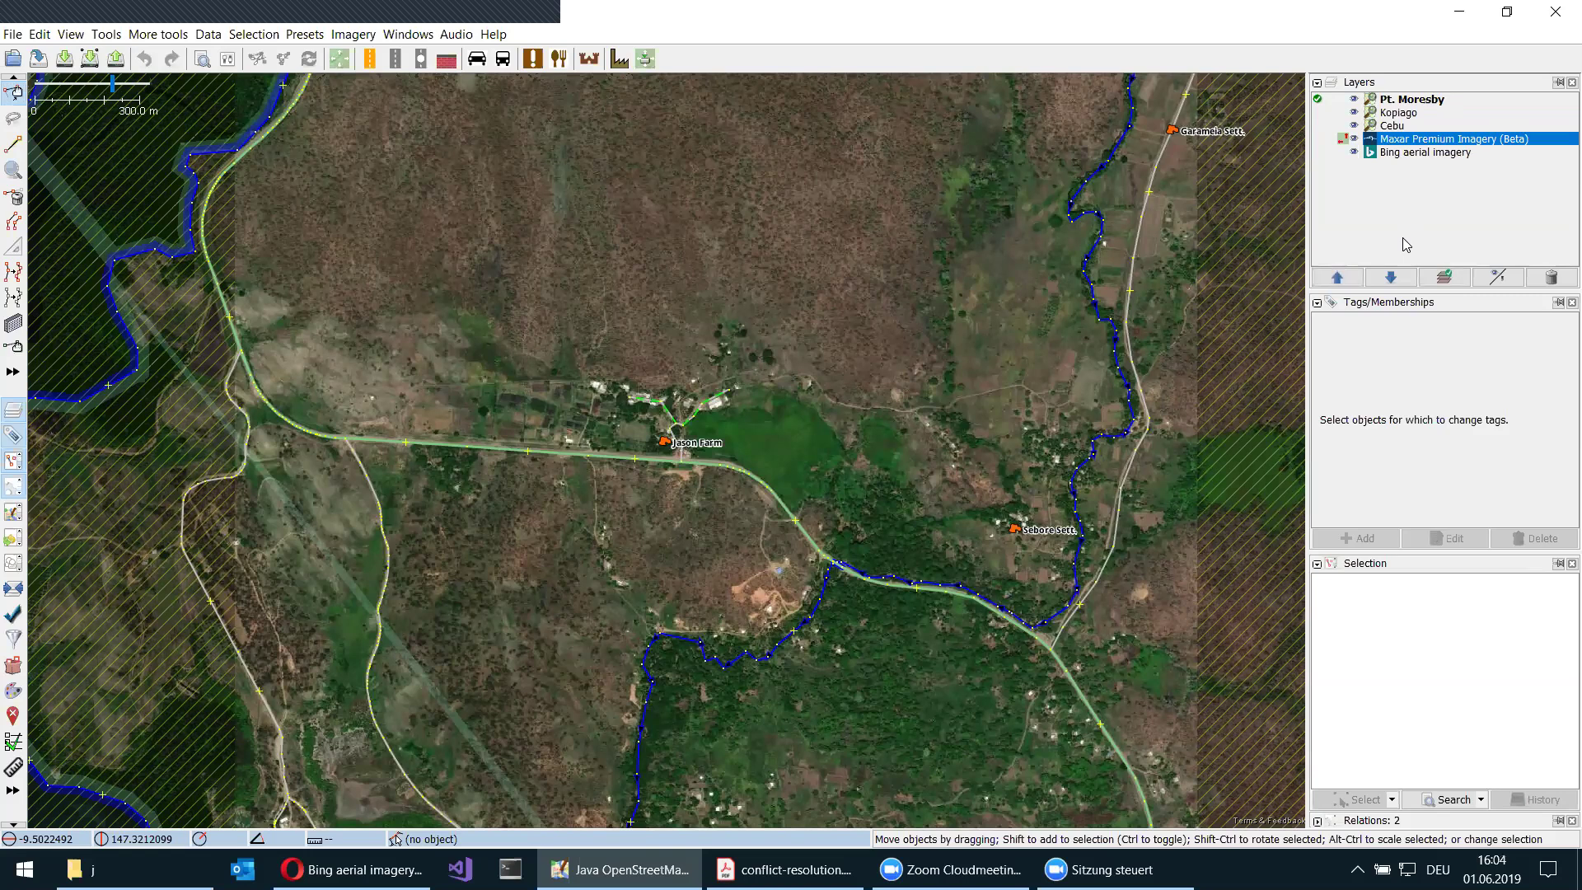
left_click(1384, 280)
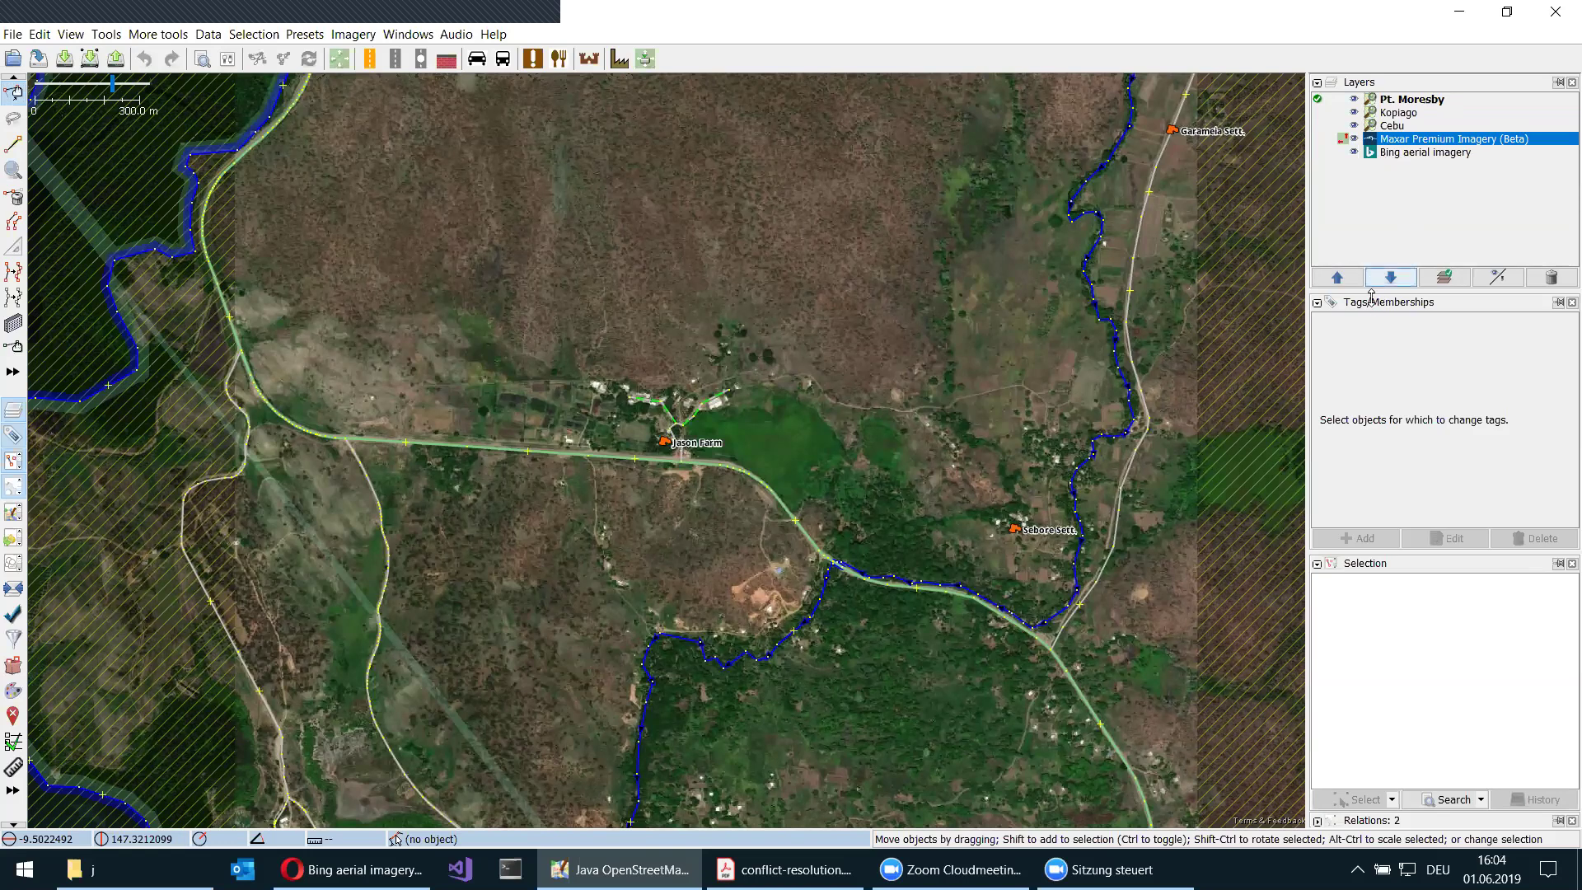
left_click(1433, 152)
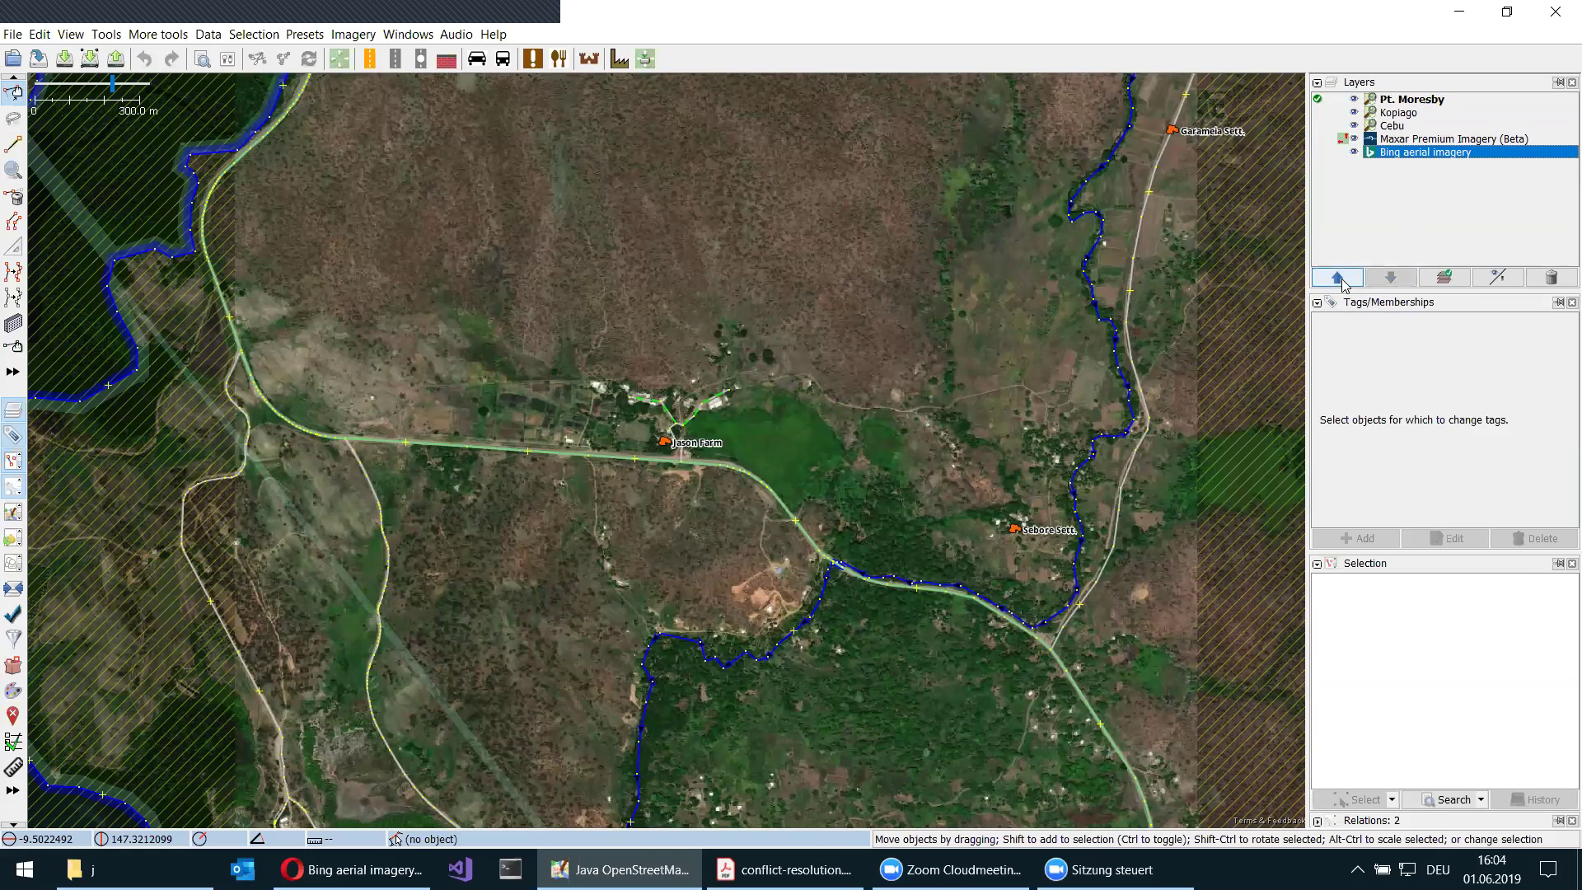
left_click(1340, 280)
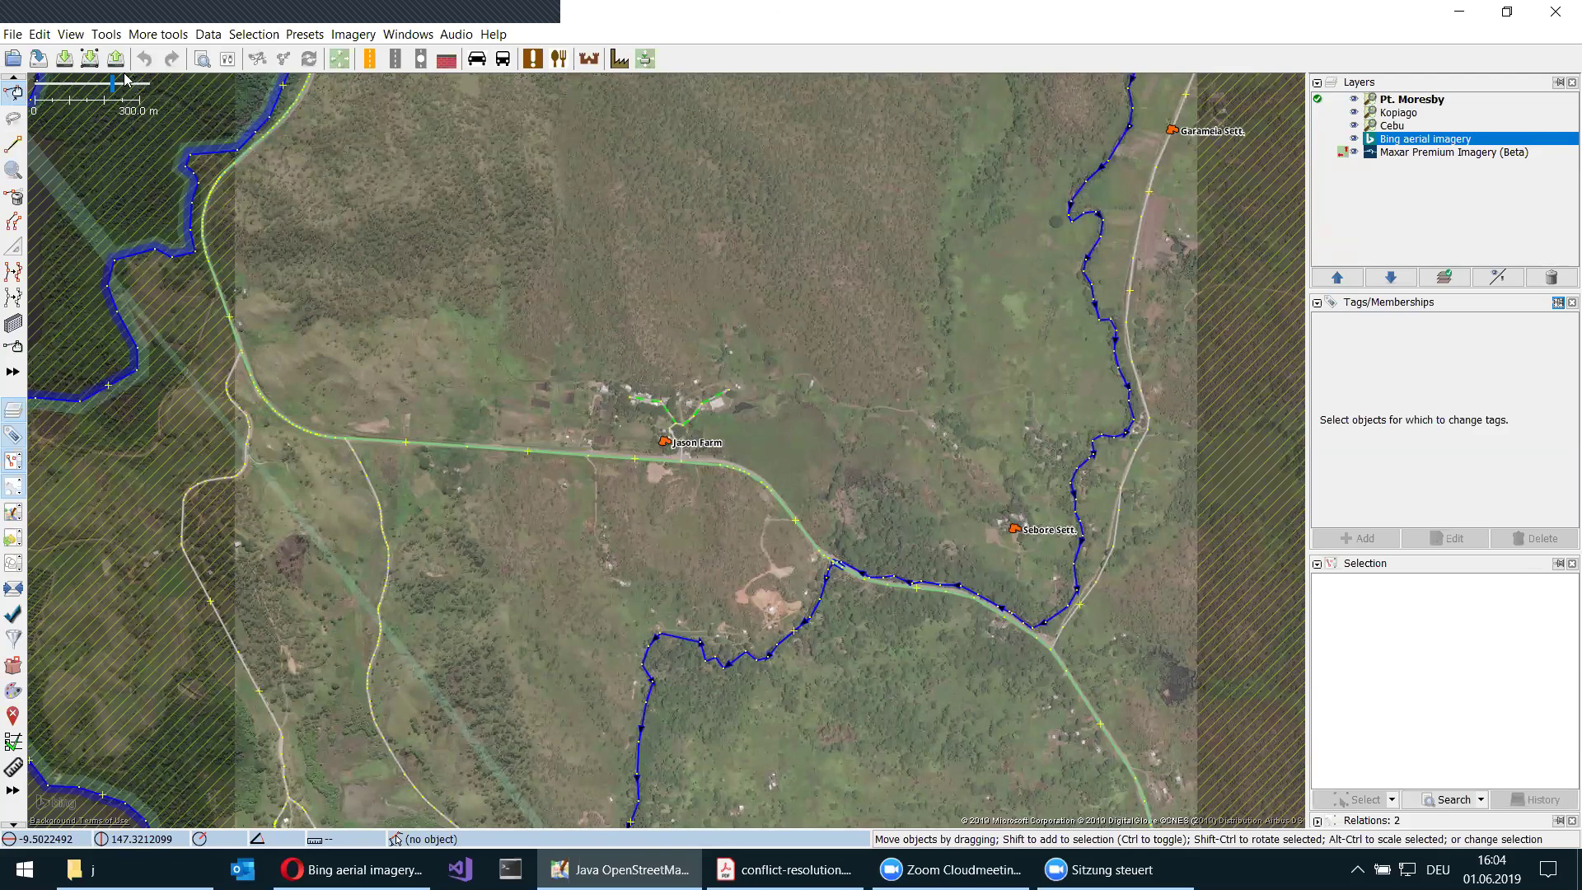
- Download only the raw GPS data from OSM for the currently viewed area around Jason Farm
left_click(68, 61)
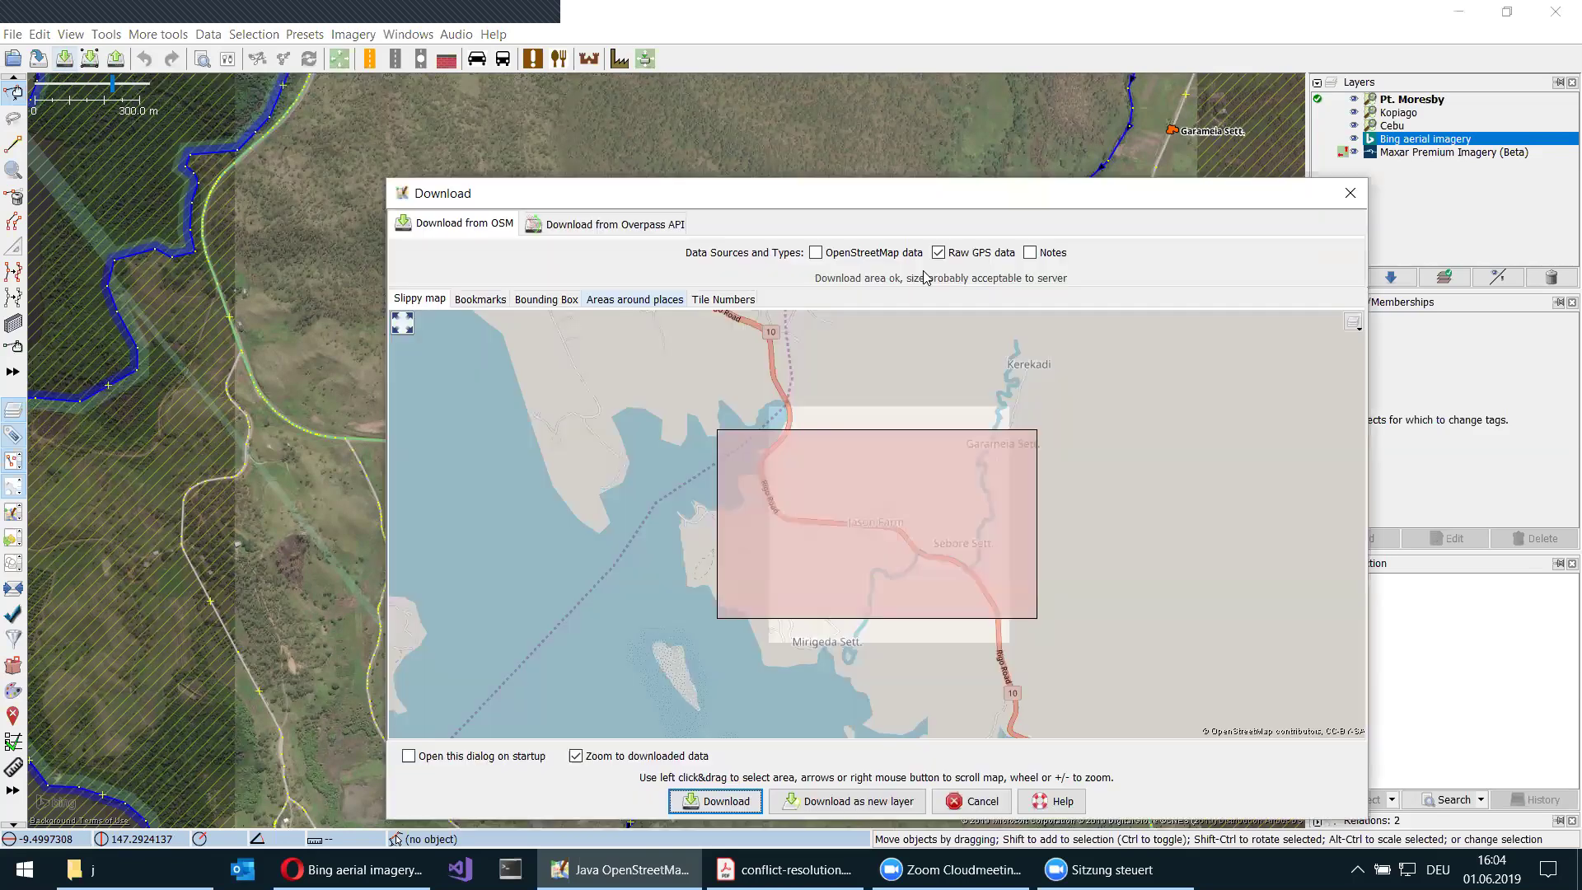
left_click(817, 252)
left_click(938, 253)
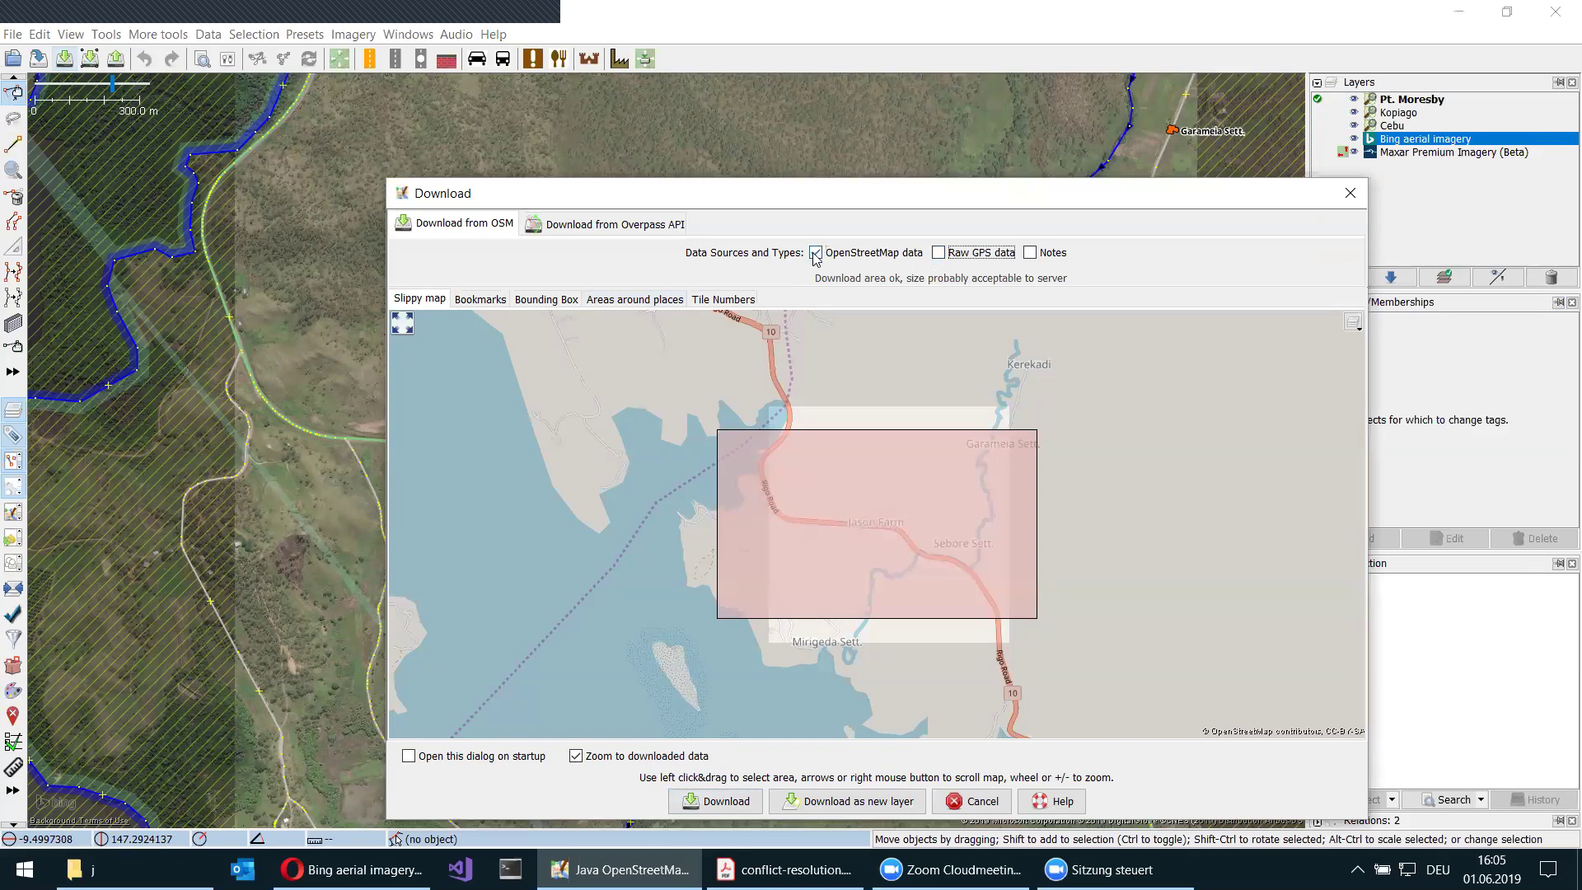
left_click(816, 254)
left_click(937, 254)
left_click(725, 804)
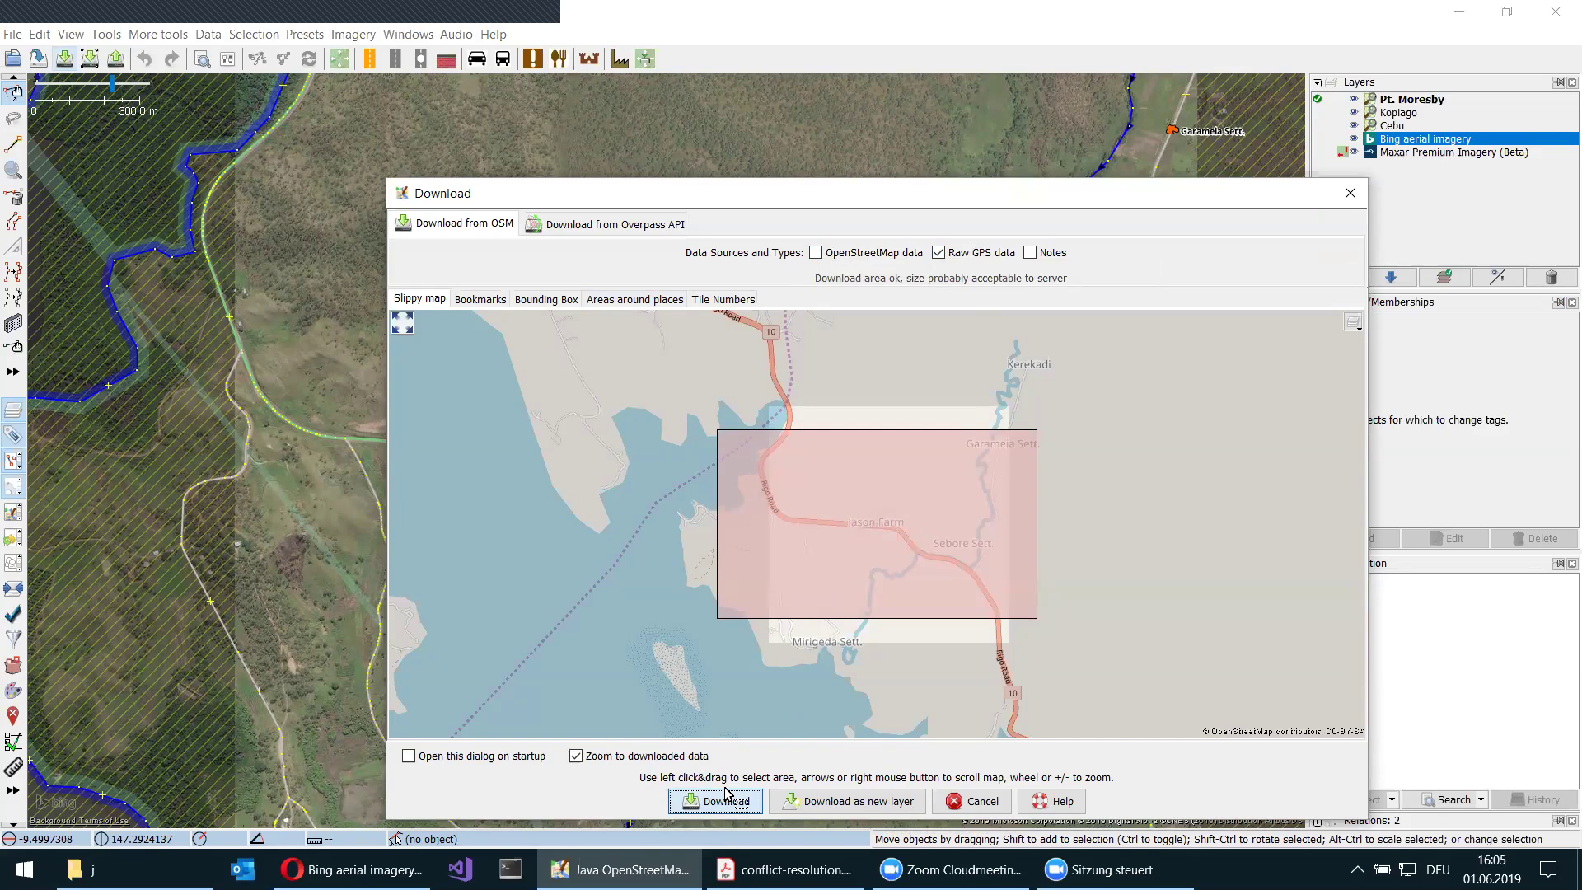
left_click(725, 795)
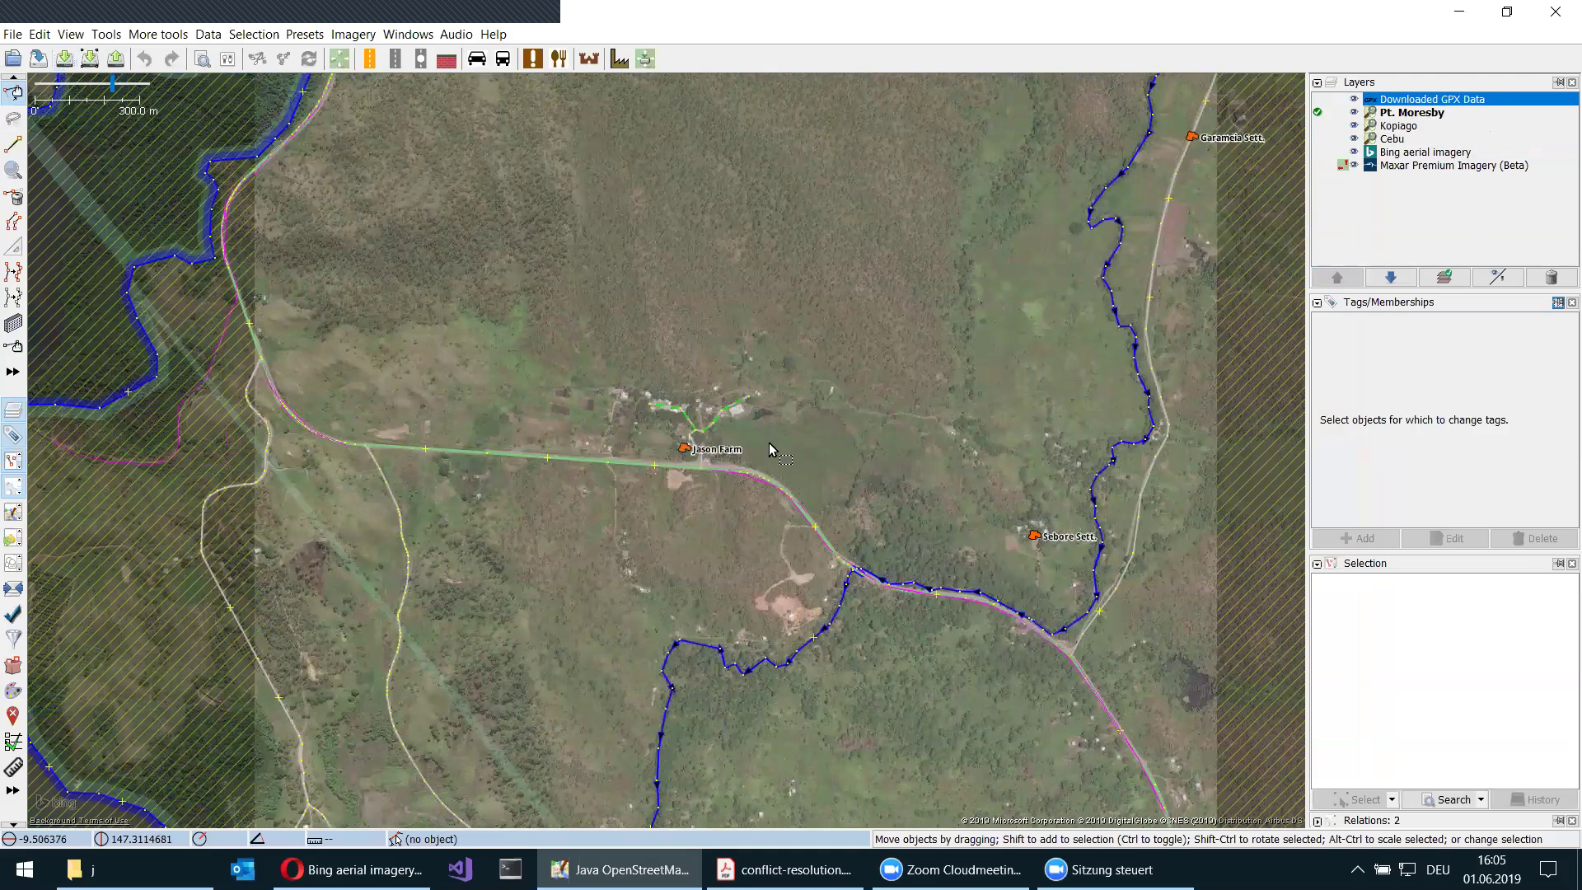
- Customize the track drawing of the Downloaded GPX Data layer to show thicker lines and larger points
key("plus")
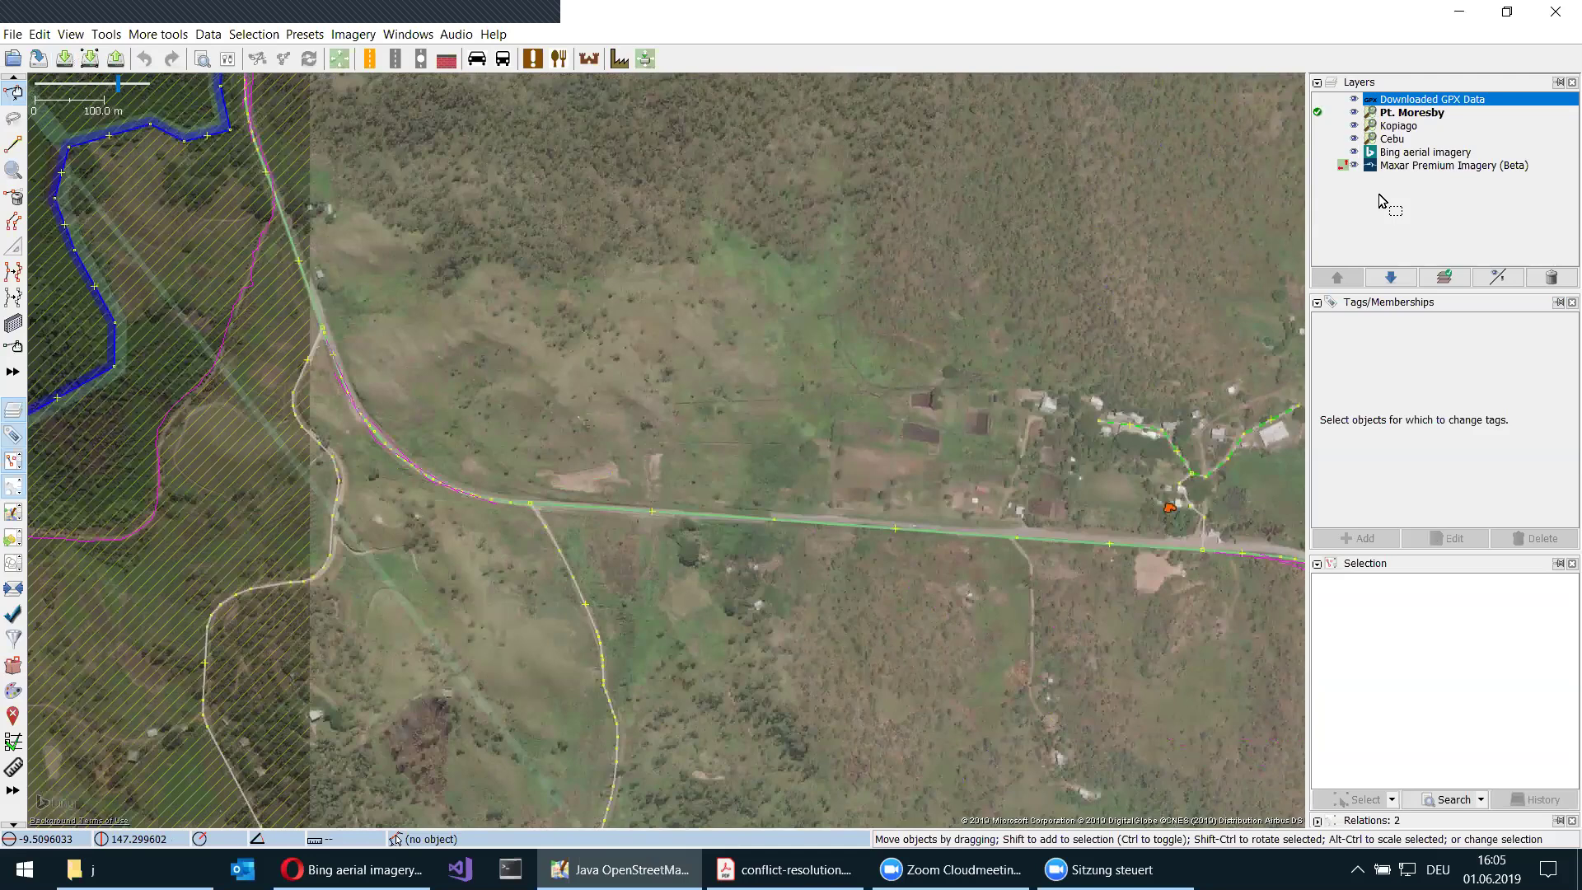
right_click(1382, 200)
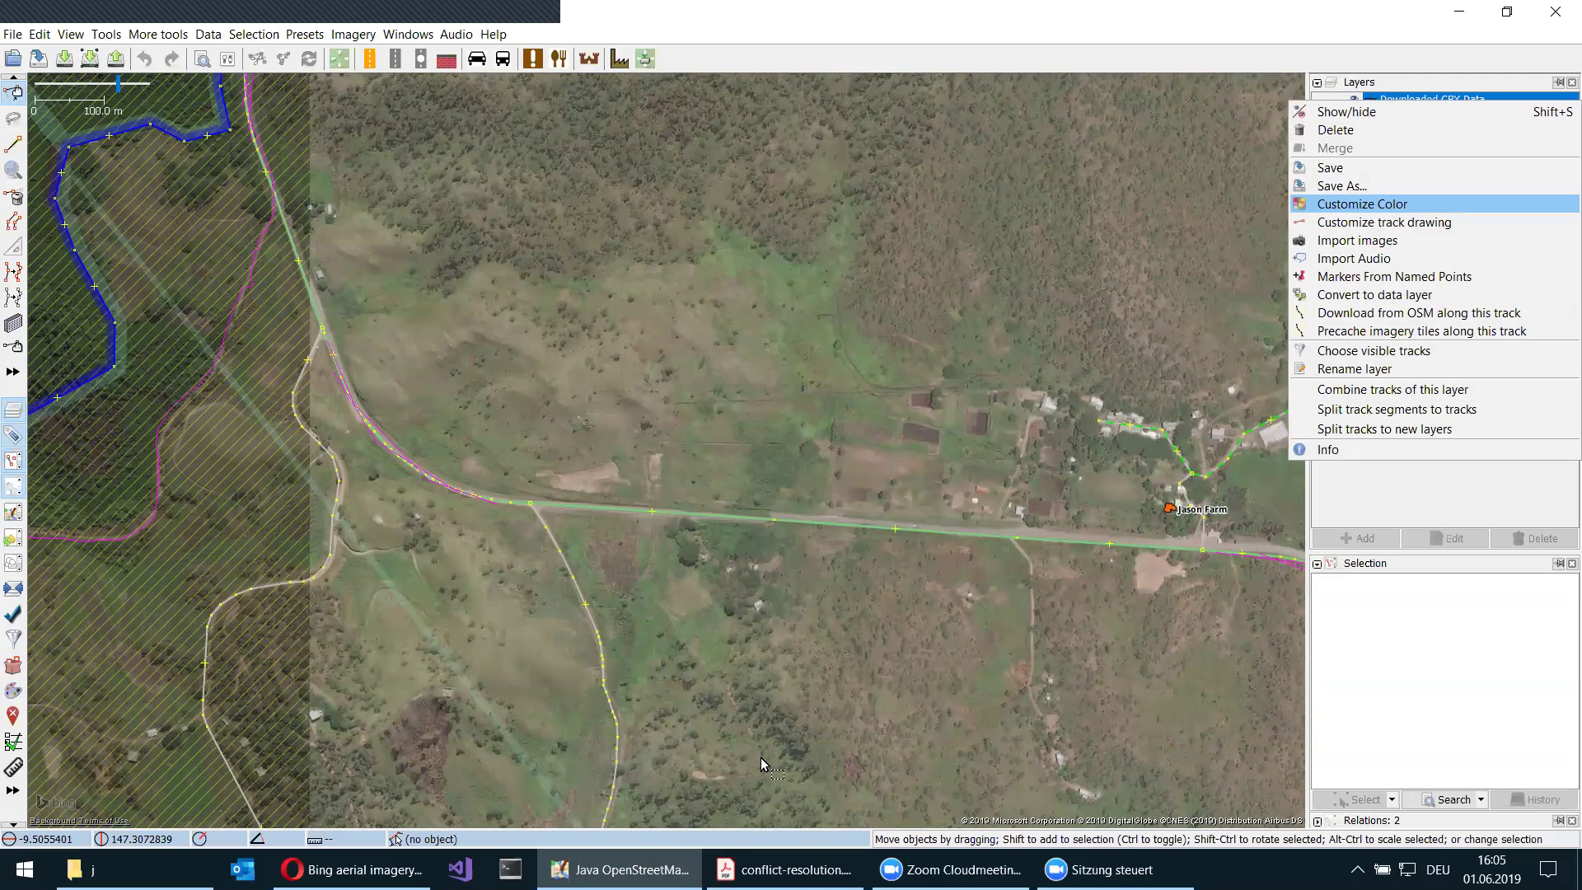
left_click(993, 614)
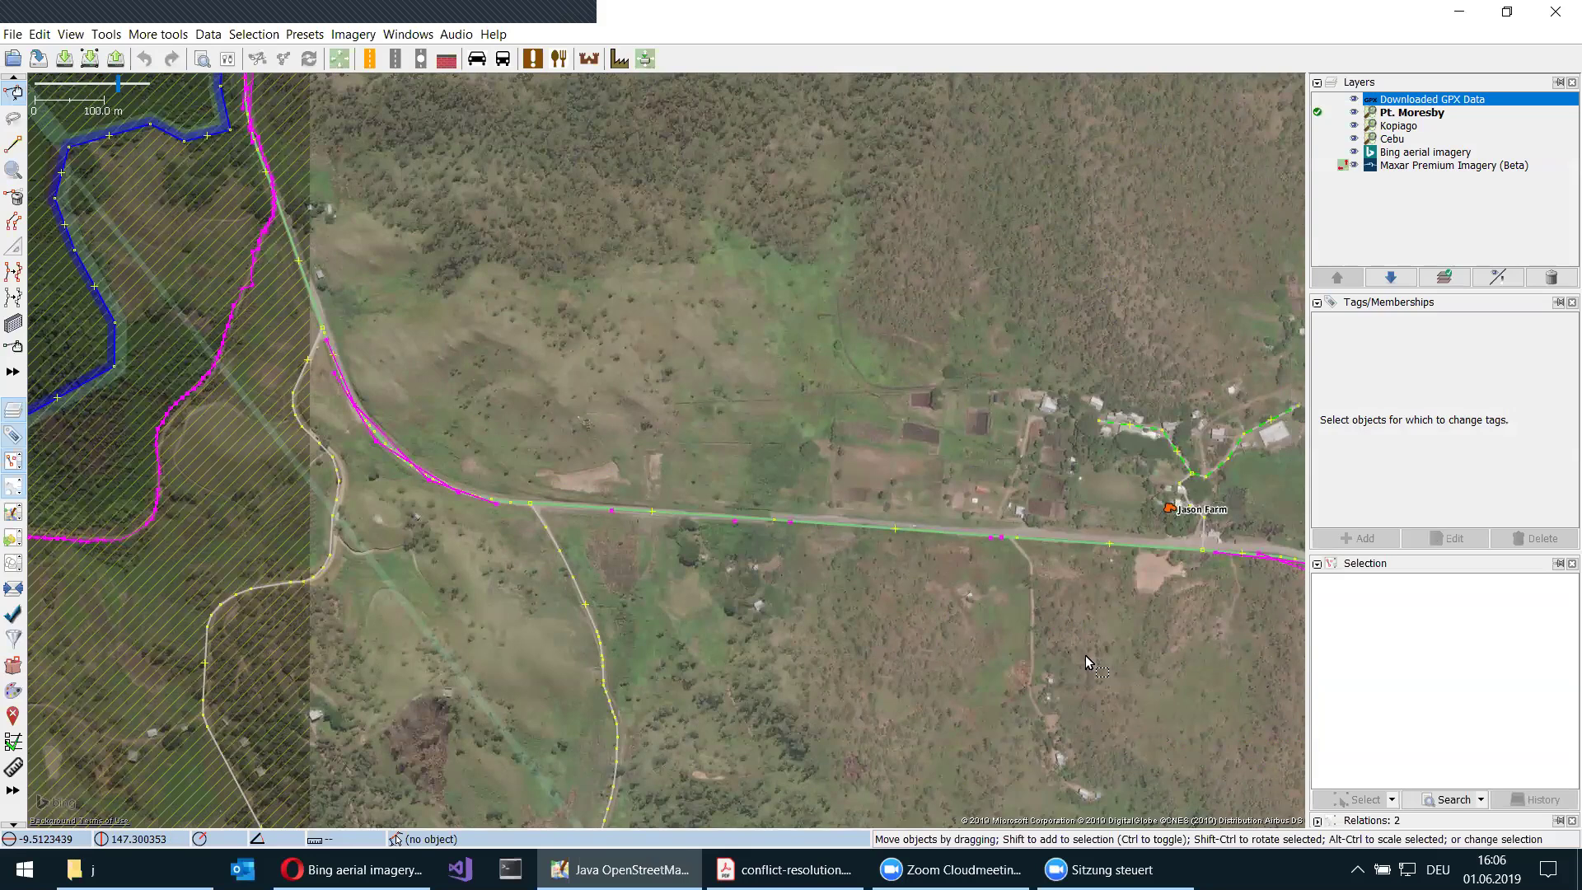
- Compare the downloaded GPS tracks with Rigo Road on the Bing imagery from Jason Farm to Sebore Sett
left_click_drag(631, 377, 485, 368)
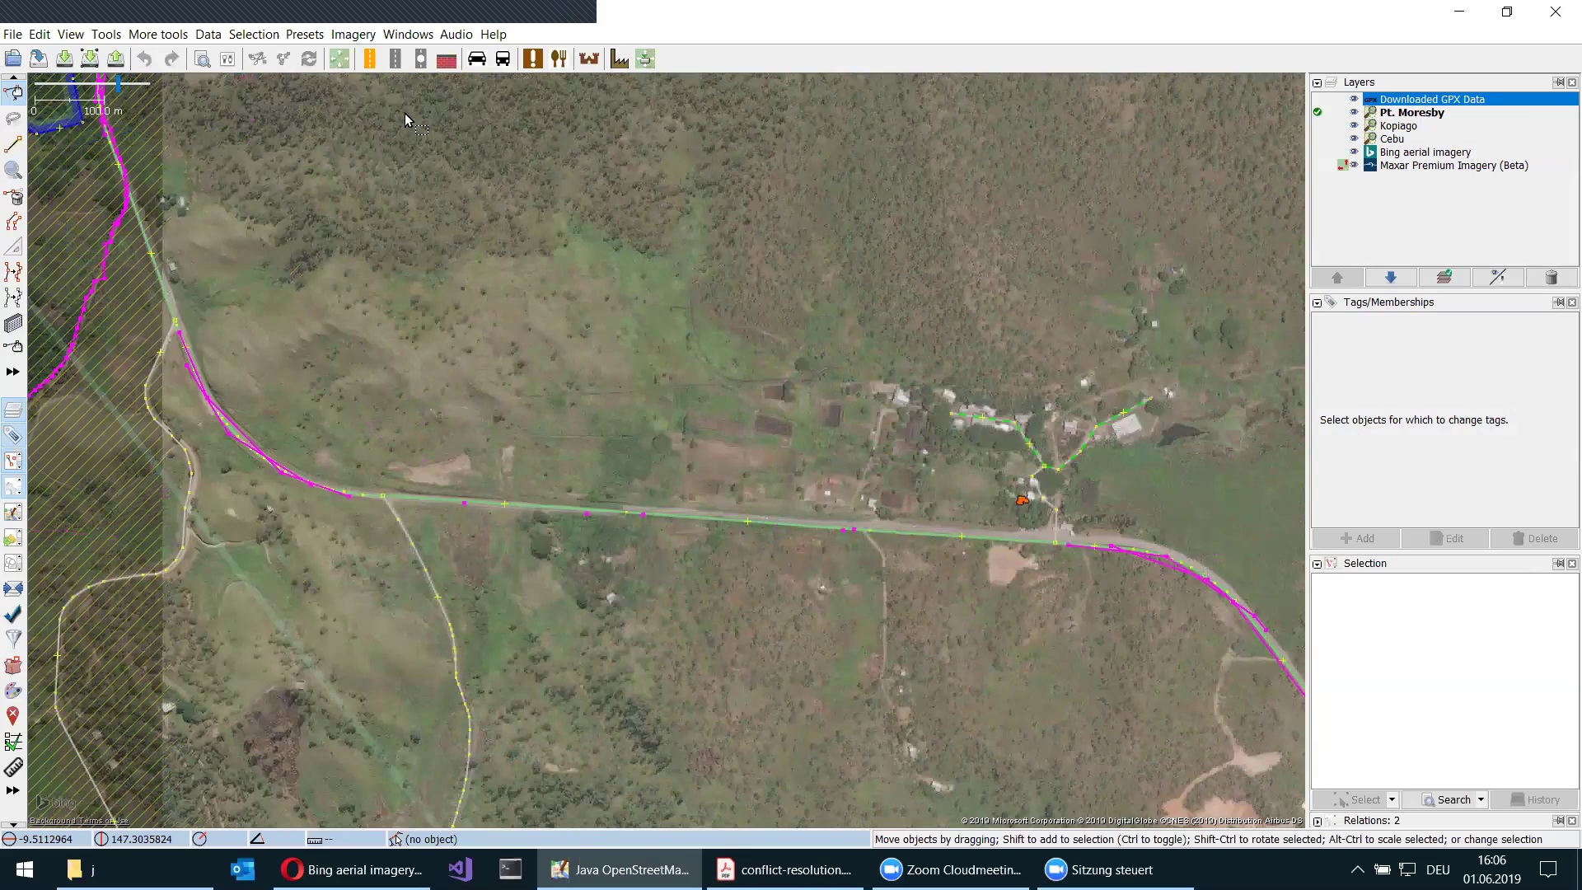
scroll(997, 638, "down", 3)
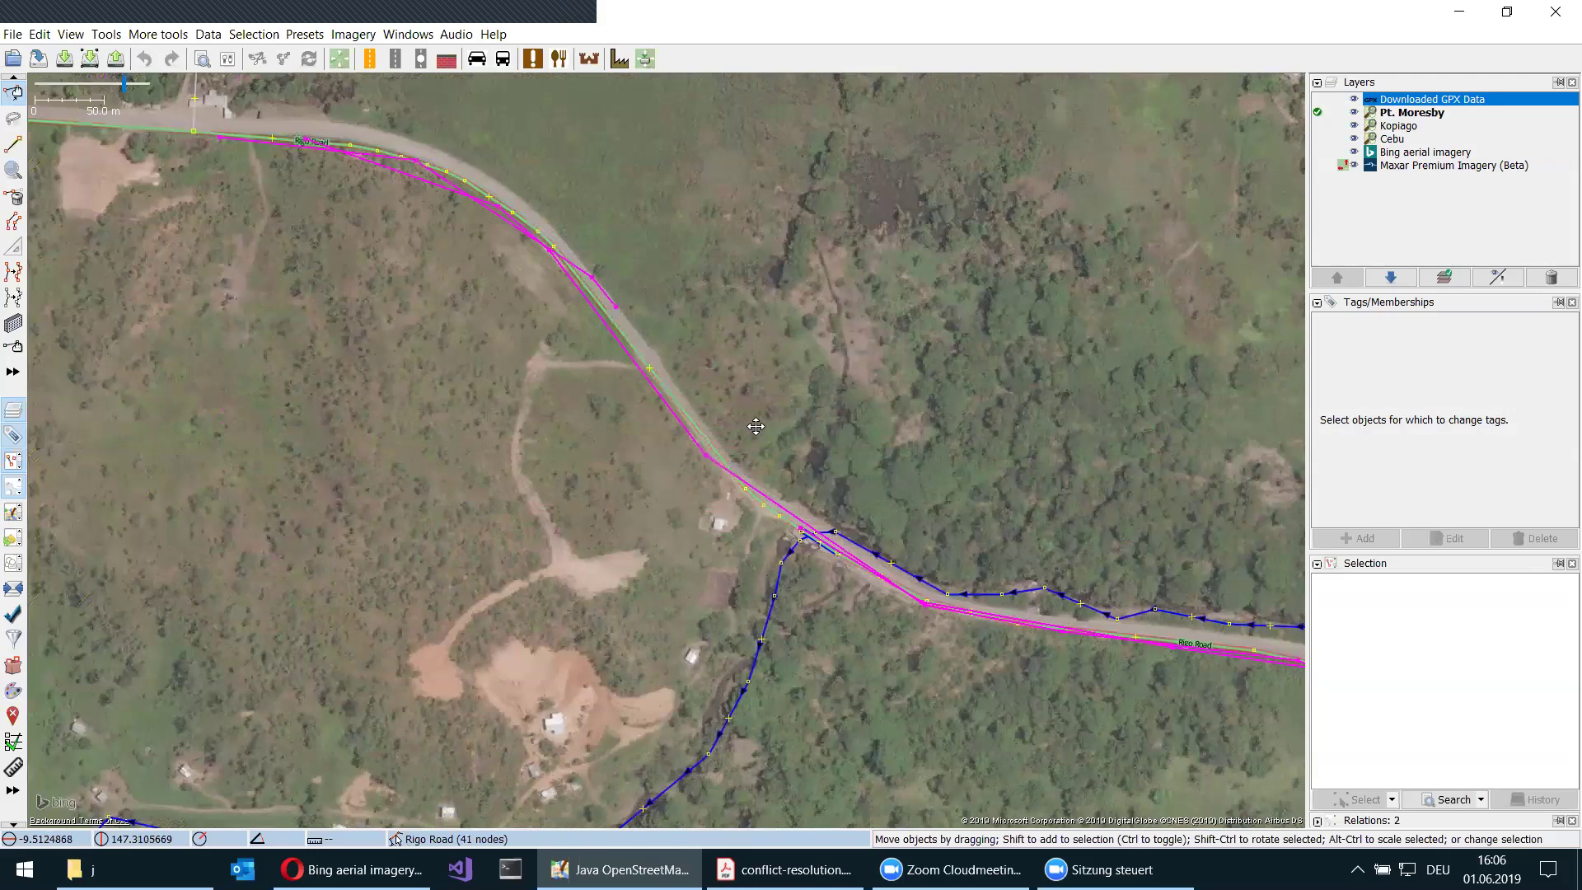
left_click_drag(898, 461, 755, 425)
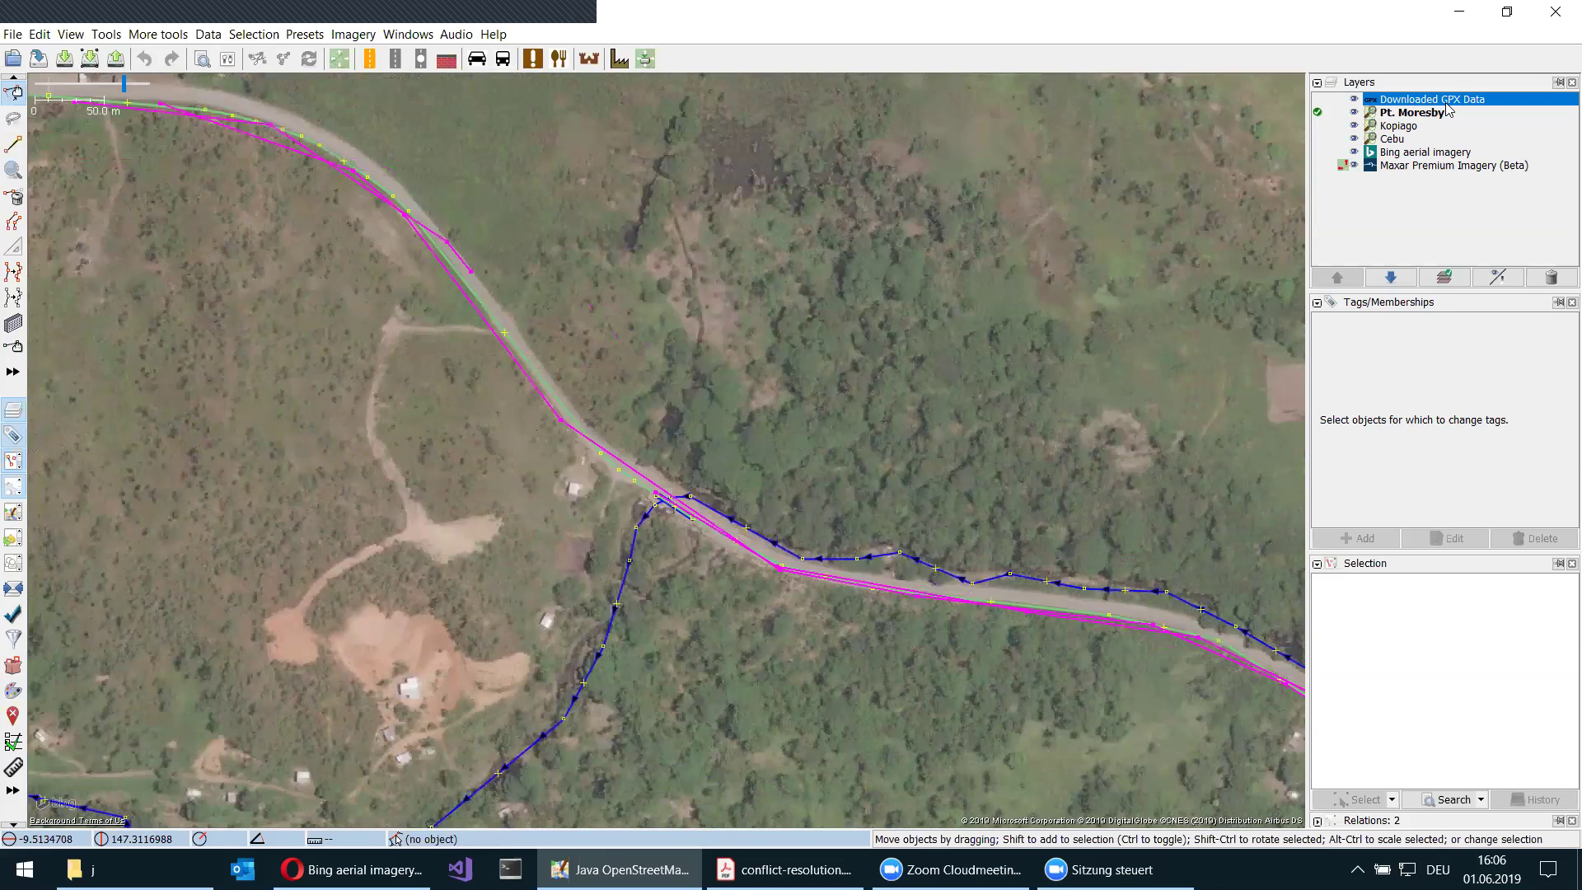
key("8")
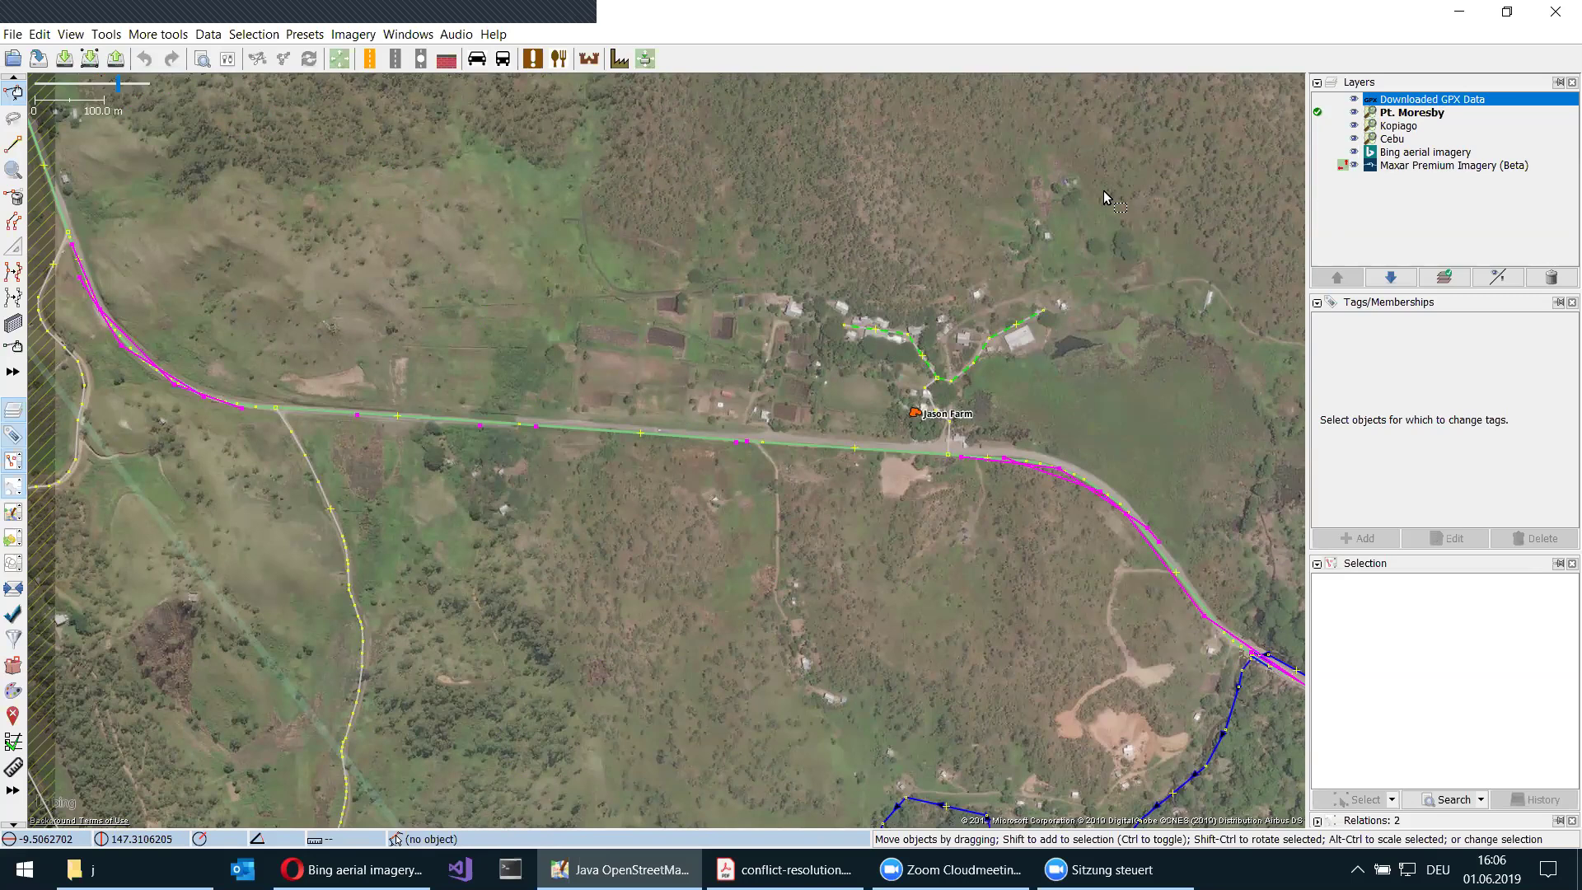
key("ctrl+Right")
key("ctrl+Down")
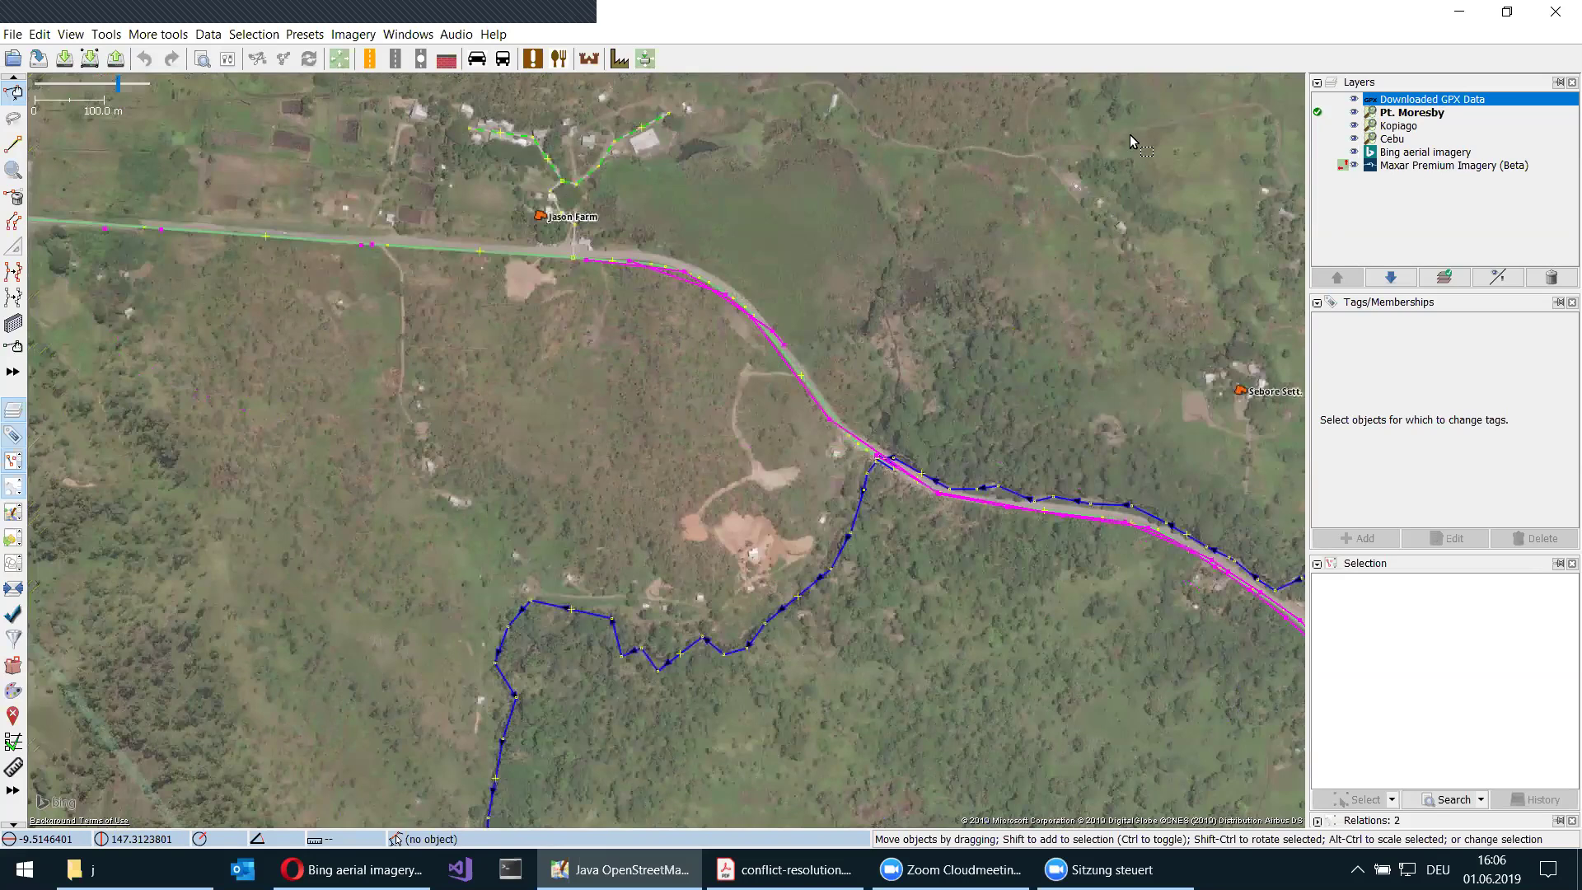
key("ctrl+Right")
key("ctrl+Down")
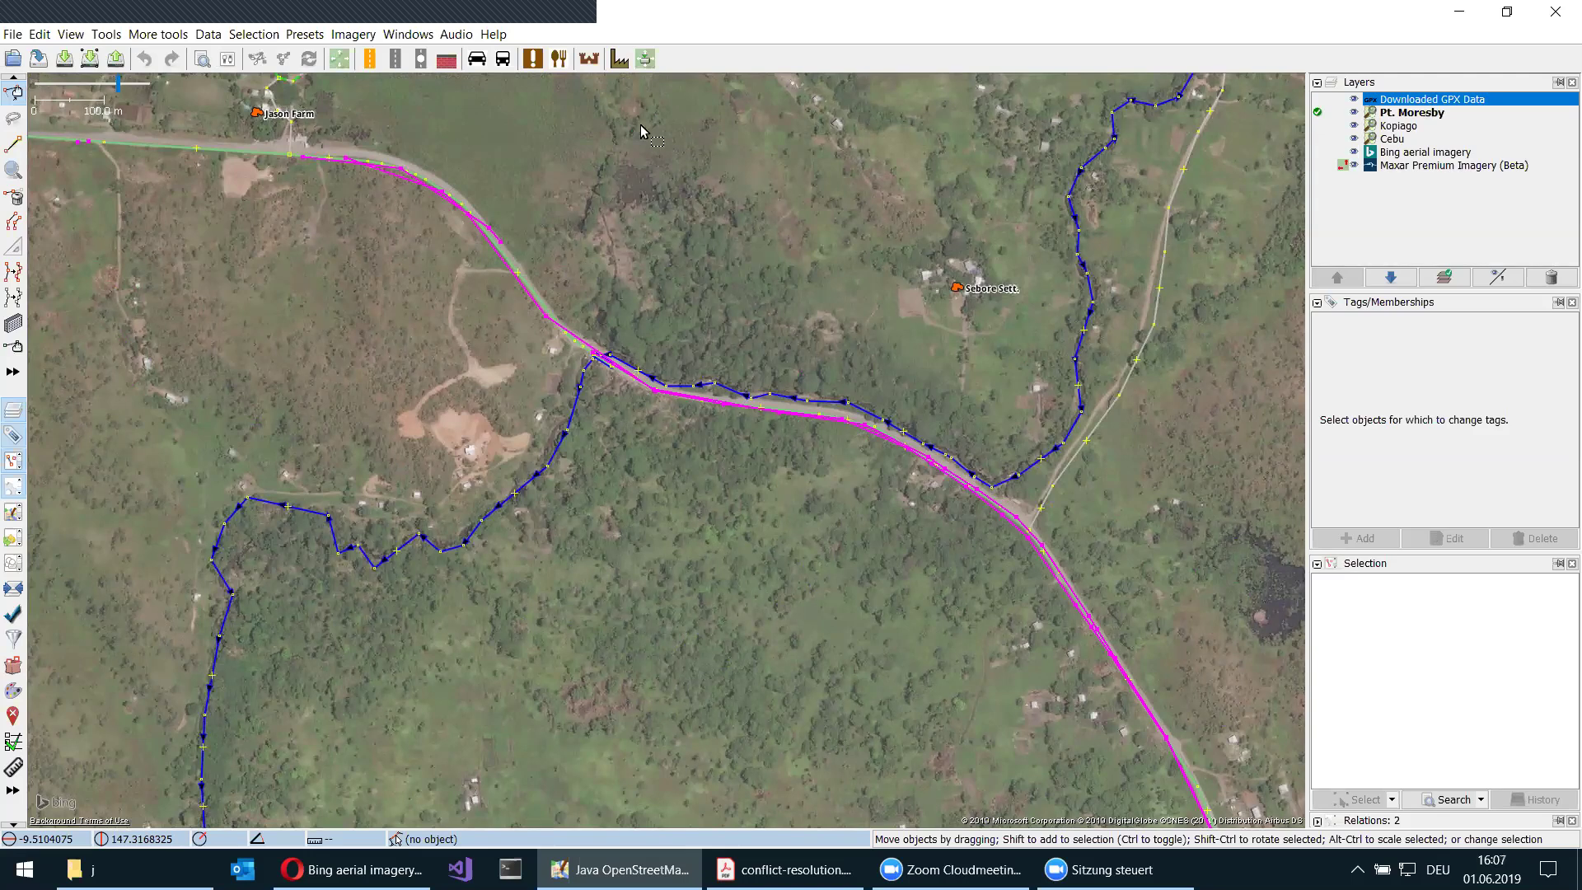
- Activate OpenCycleMap among the imagery providers in the imagery preferences and add it as a layer
left_click(353, 33)
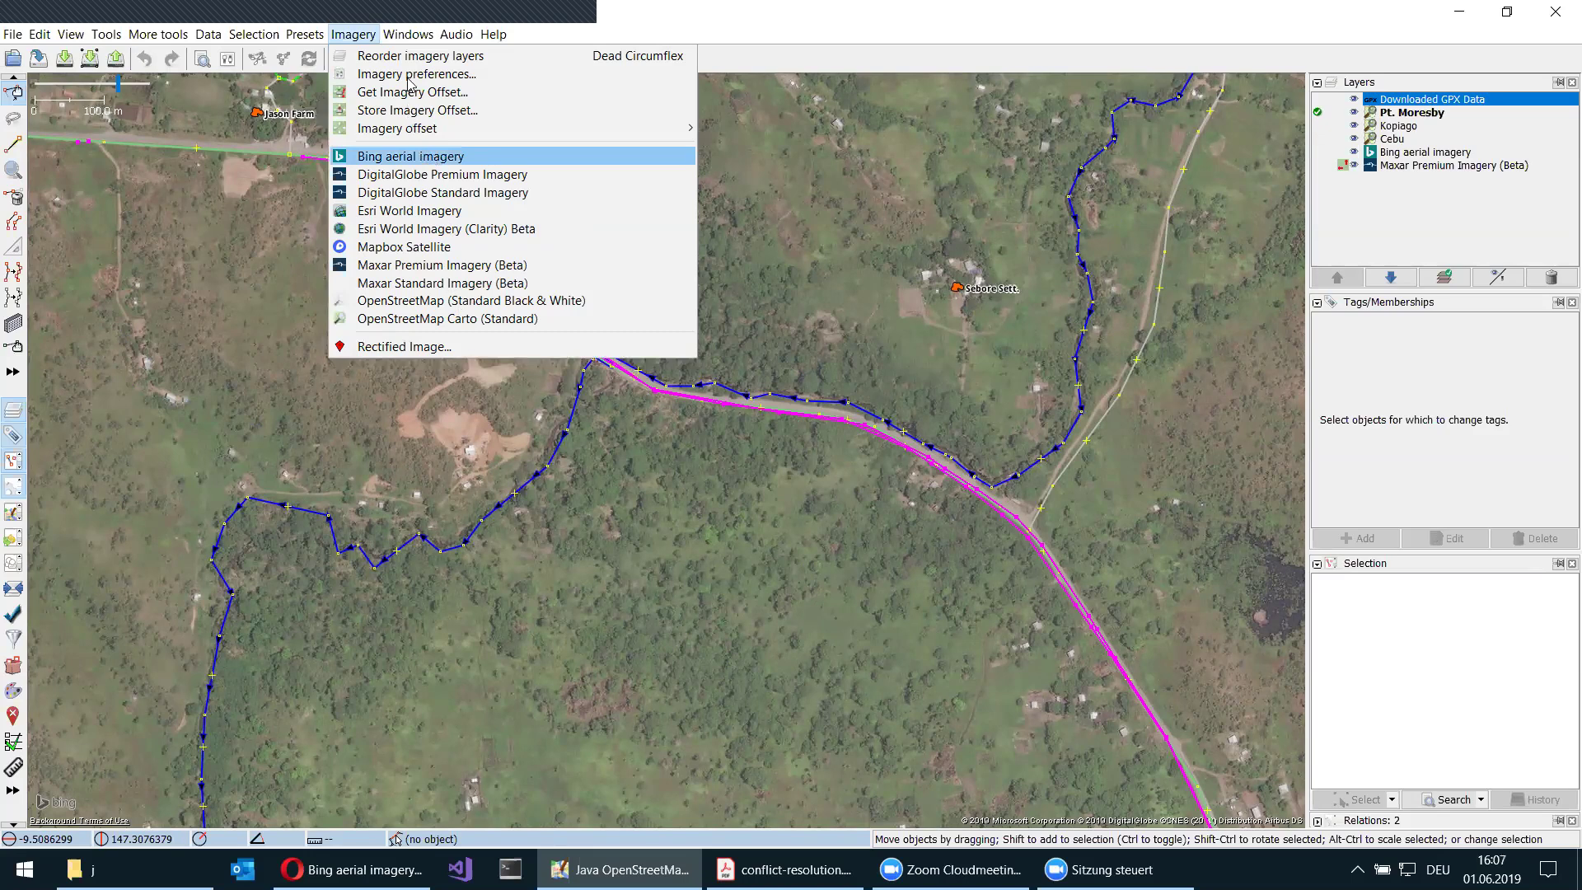
key("Down")
key("Down")
key("Down")
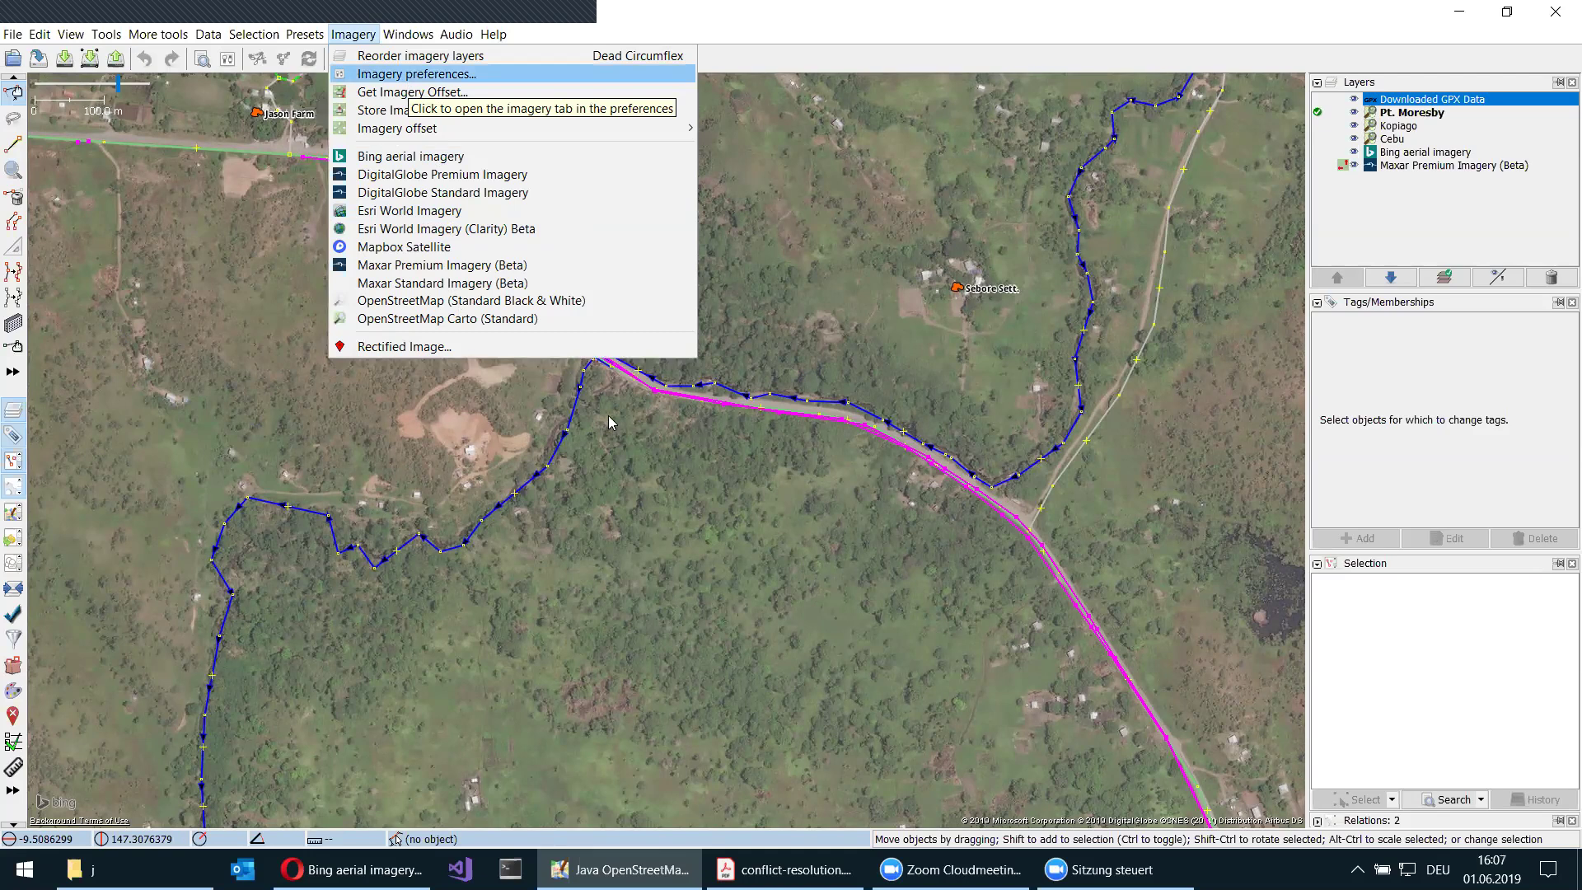
key("Return")
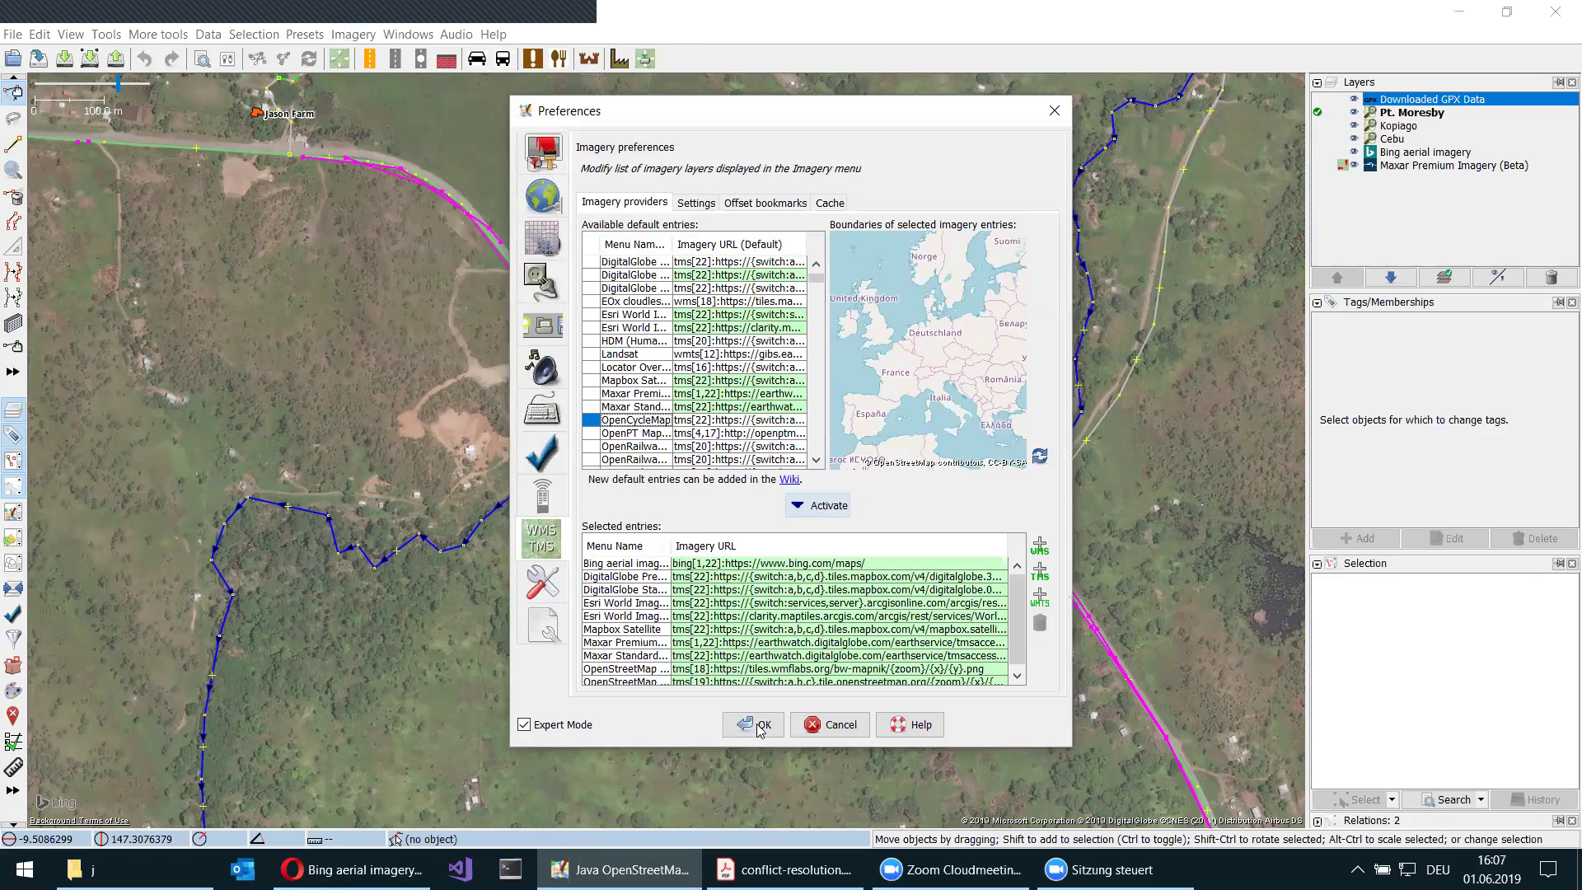
key("space")
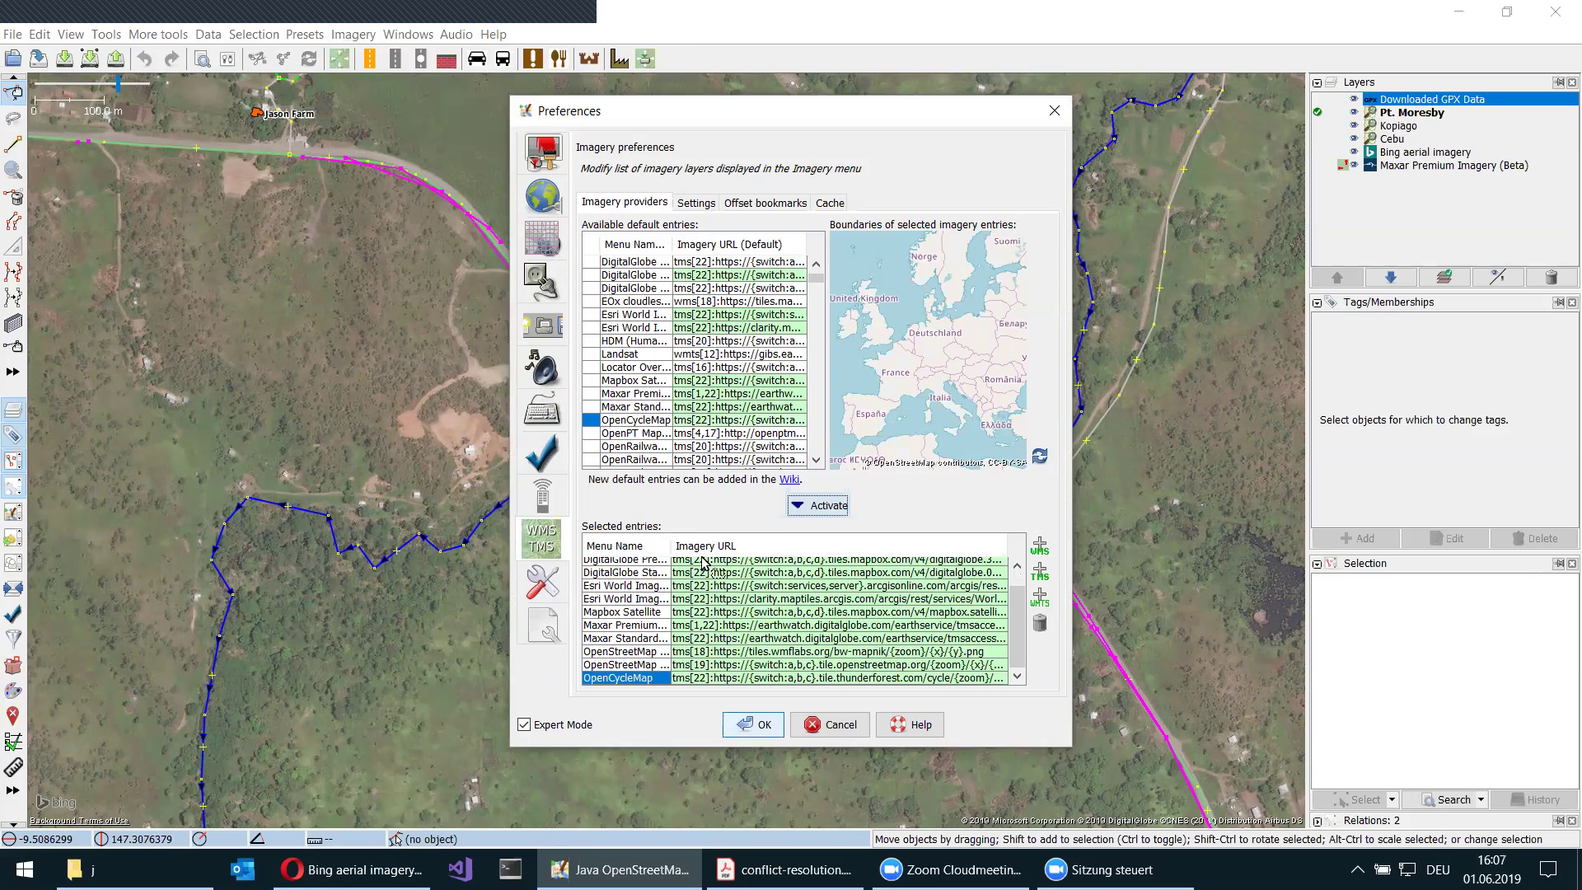
key("Return")
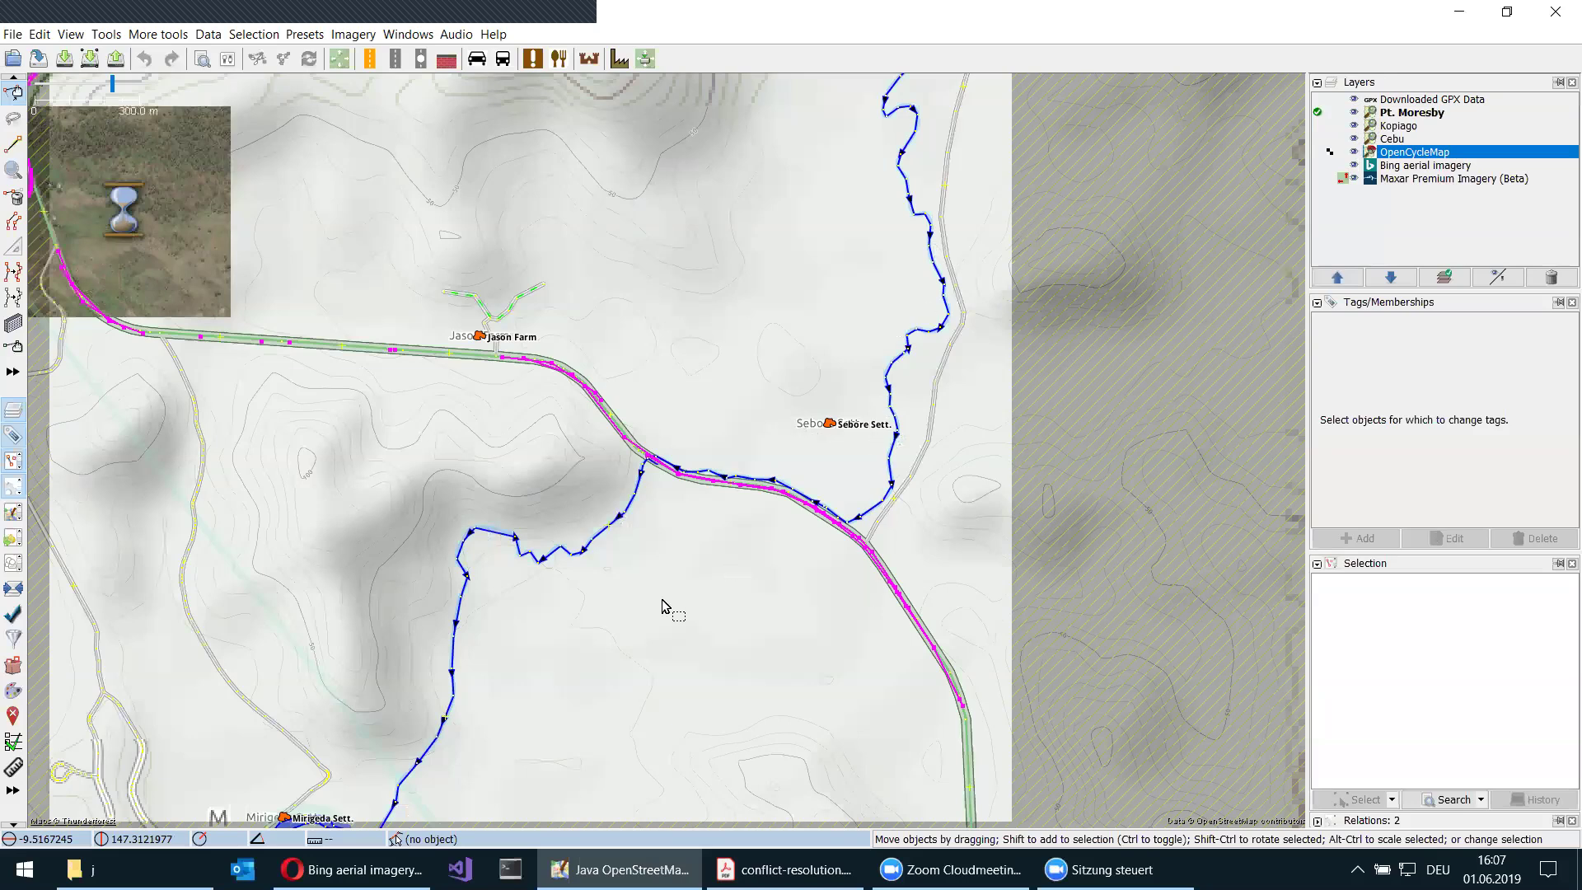
- Hide the Pt. Moresby data layer and examine the OpenCycleMap contour lines and hill shading around Garameia Sett. and Kerekadi
scroll(701, 657, "down", 2)
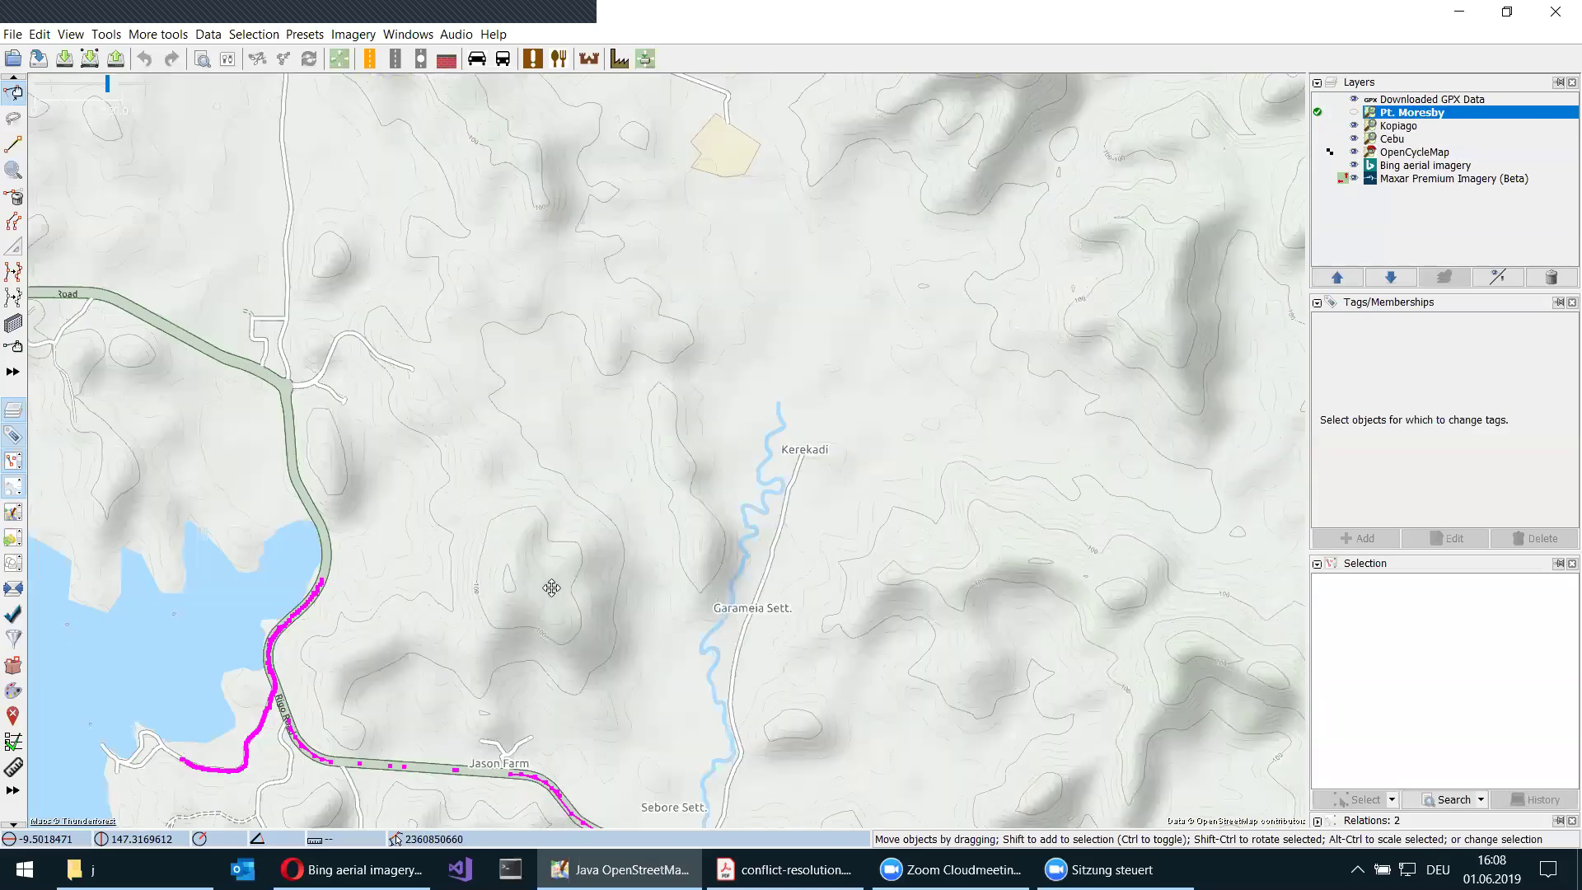
scroll(762, 593, "up", 3)
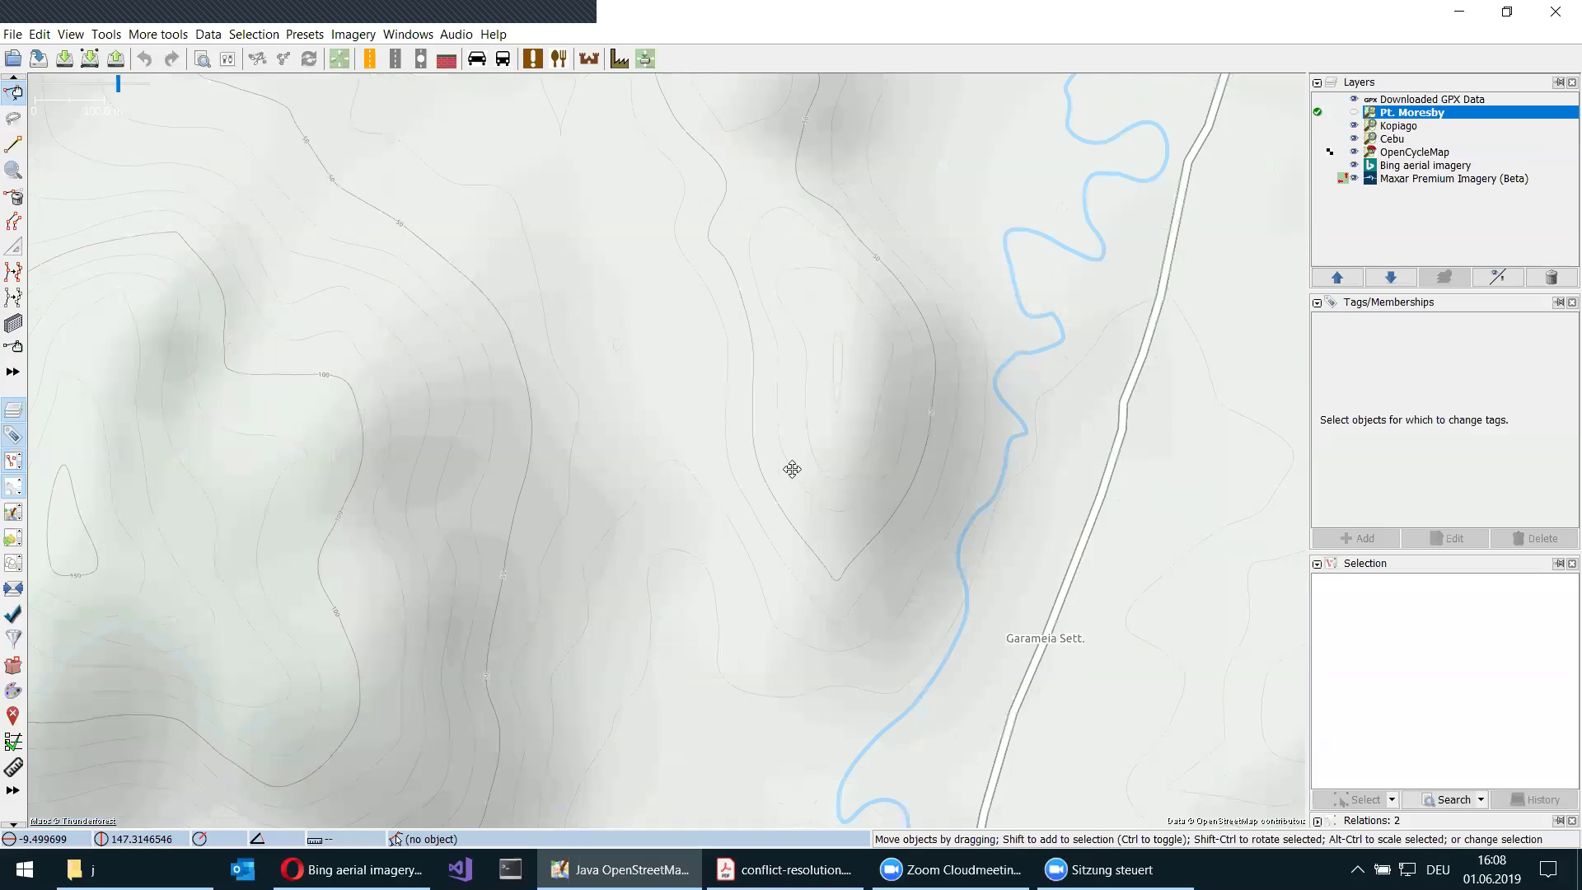
key("ctrl+Right")
key("ctrl+Up")
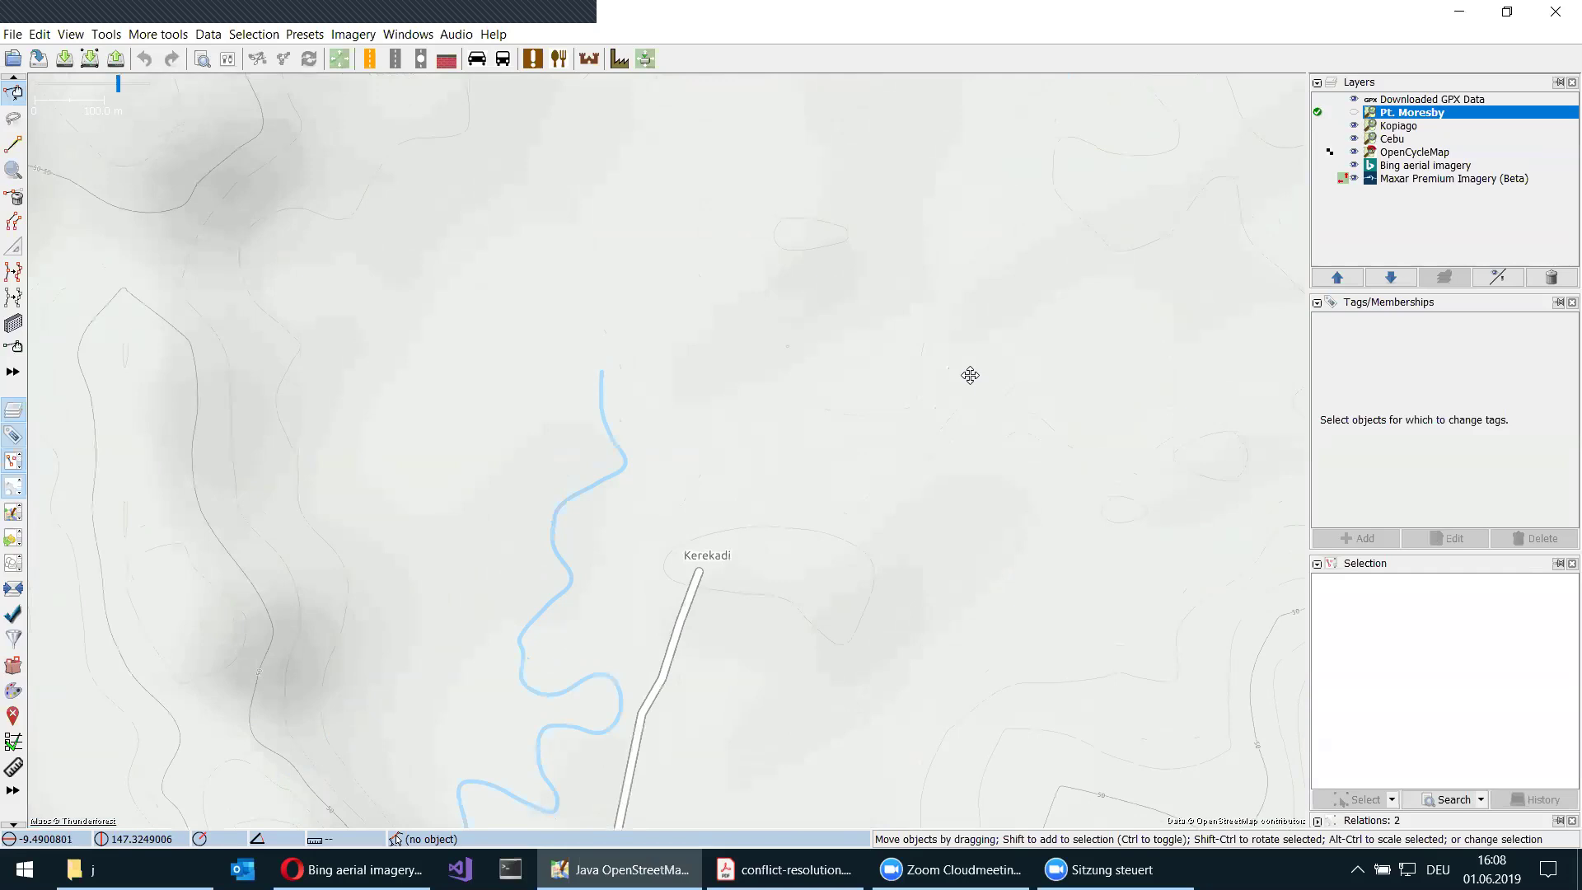
scroll(1100, 232, "down", 2)
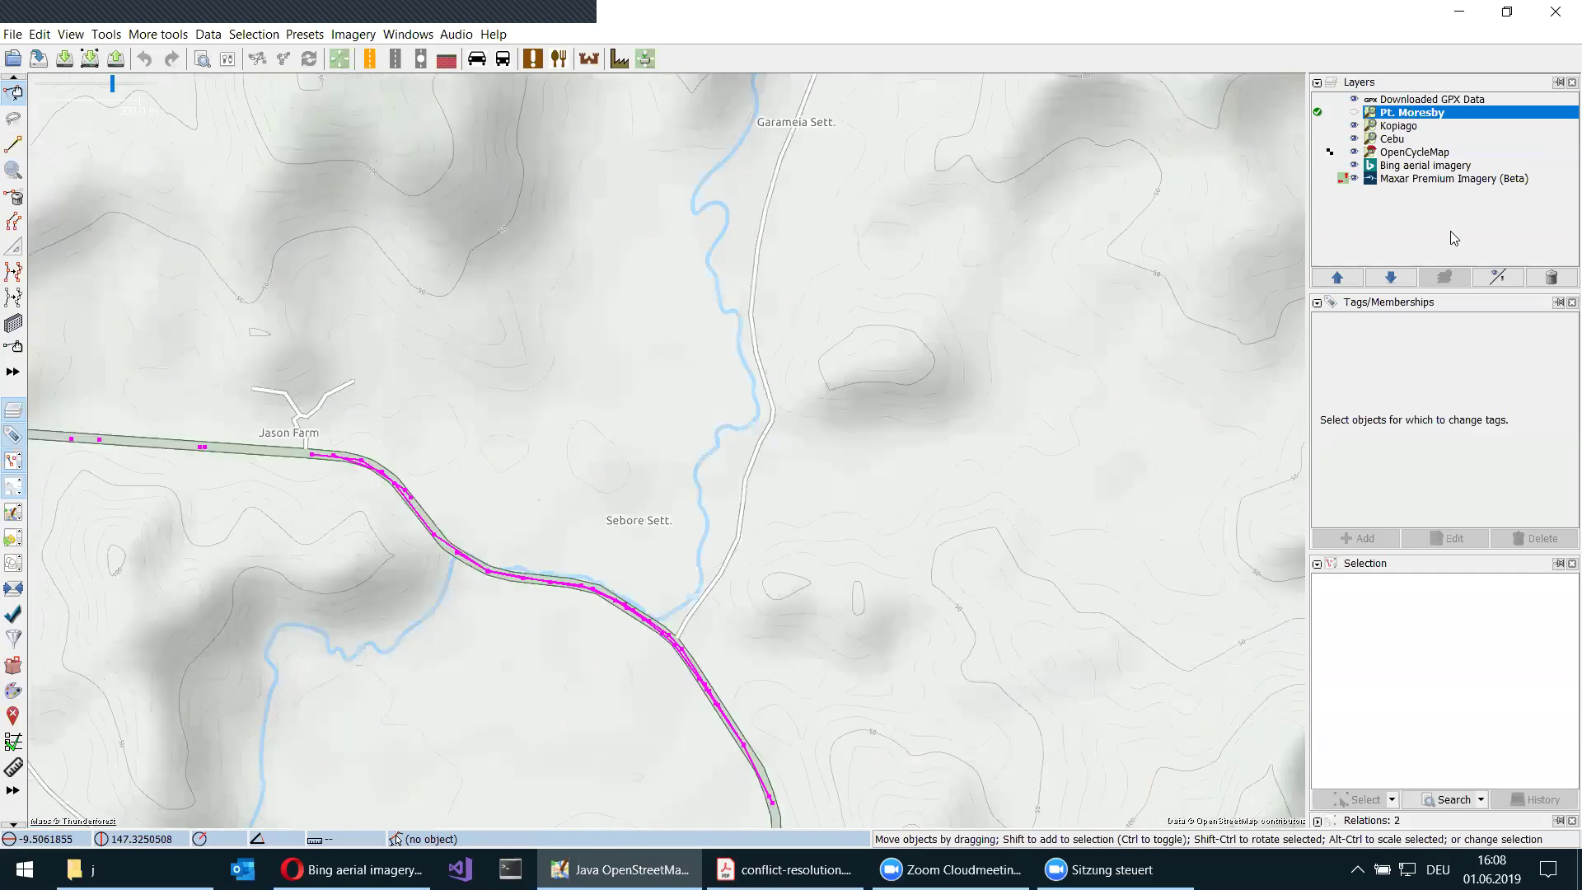
- Lower the OpenCycleMap layer's opacity to about 67% and raise its gamma well above 1 to strengthen the contours over the imagery
left_click(1415, 153)
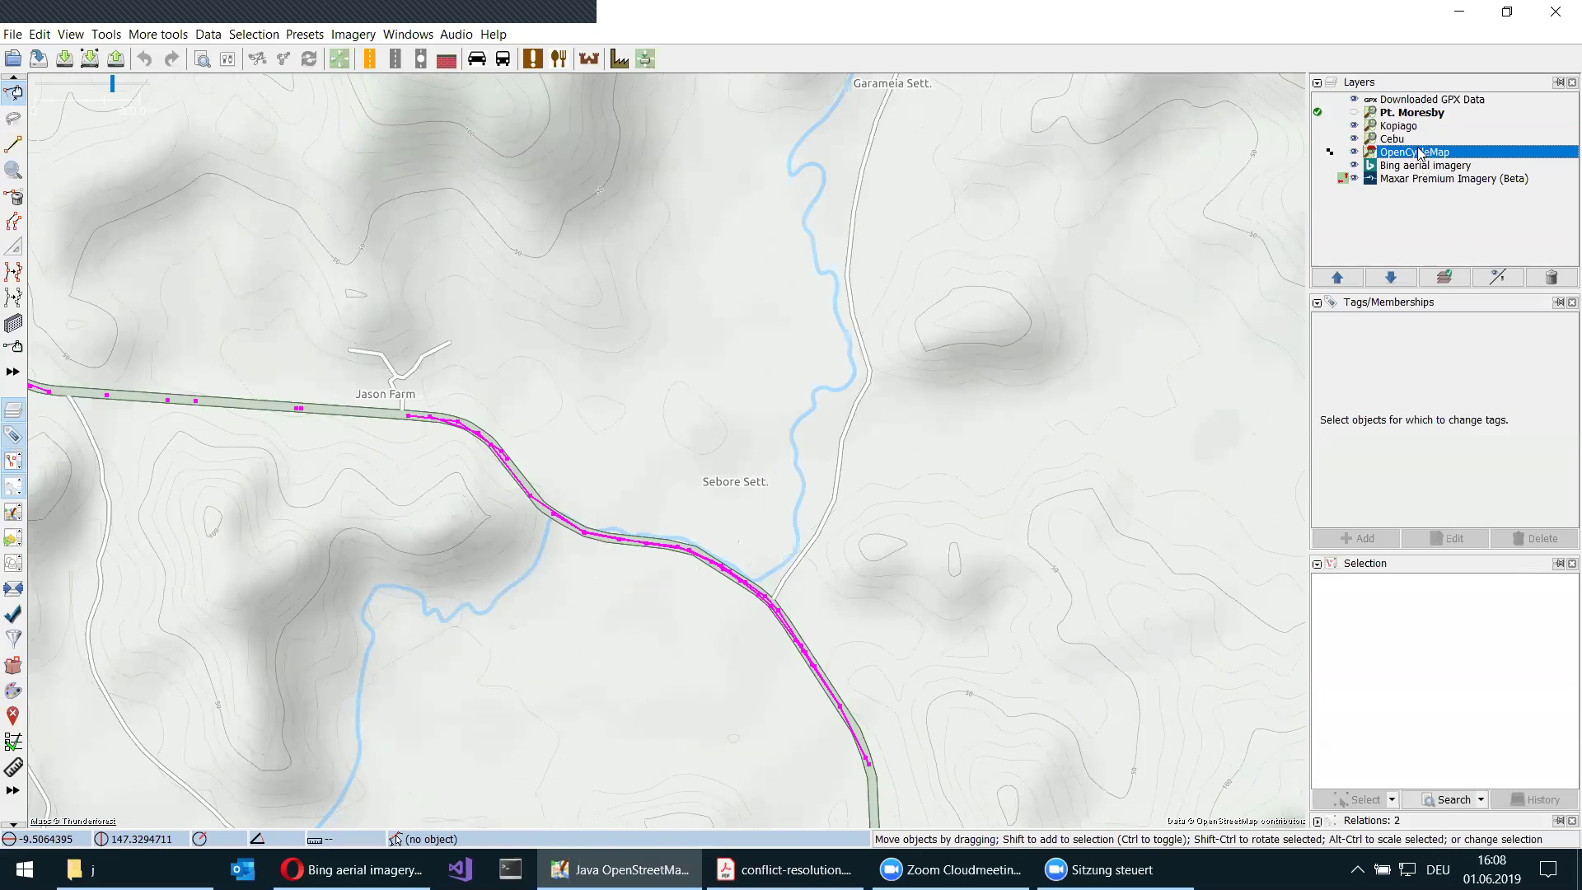
left_click(1490, 277)
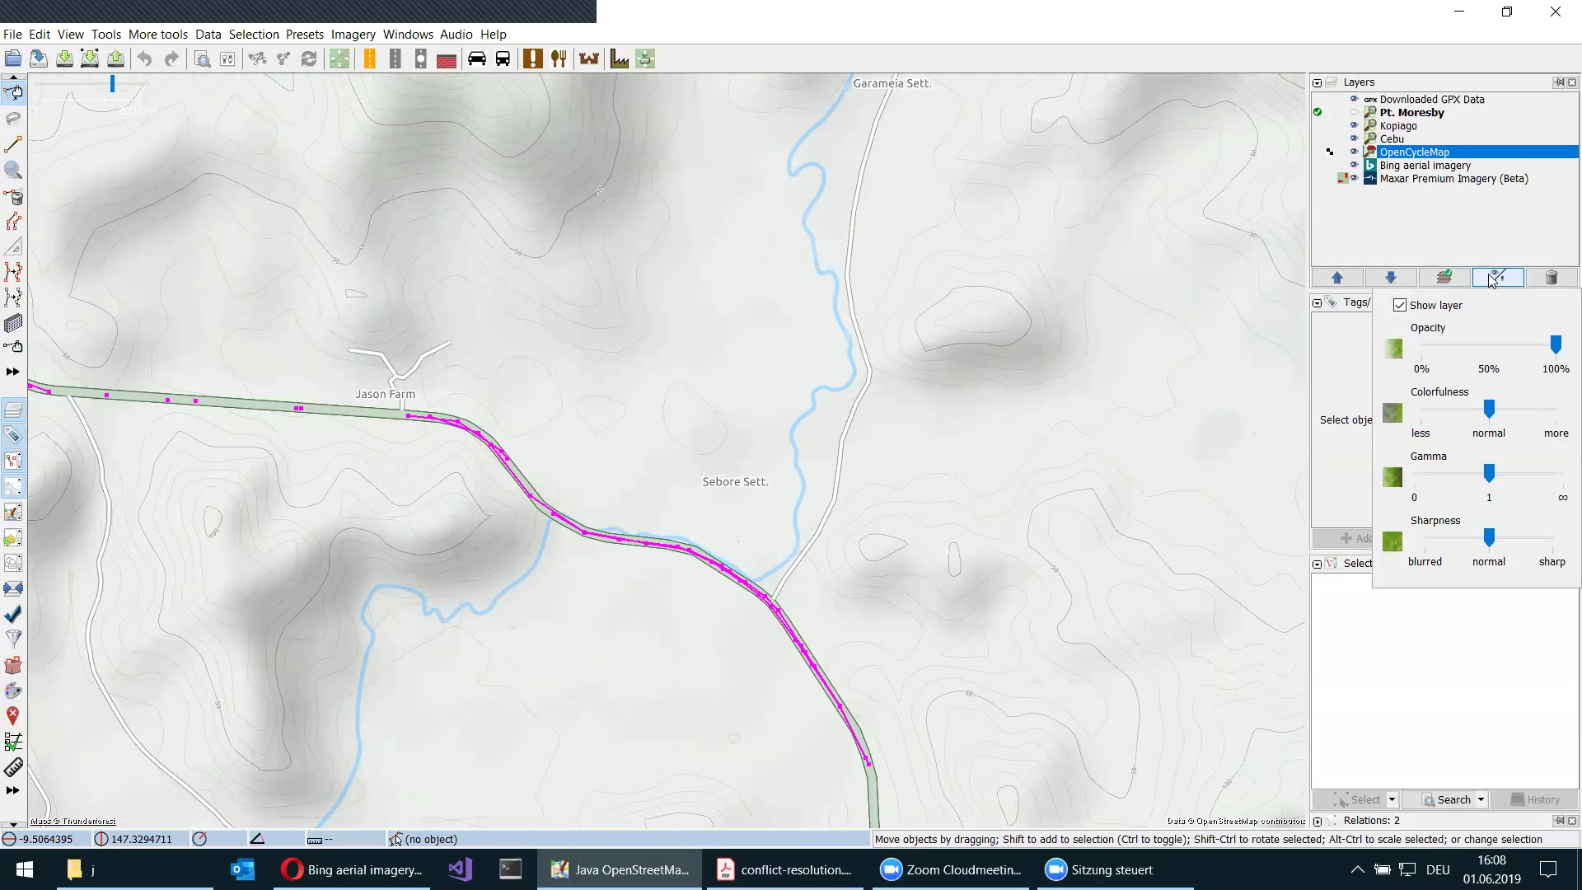
left_click_drag(1556, 346, 1529, 370)
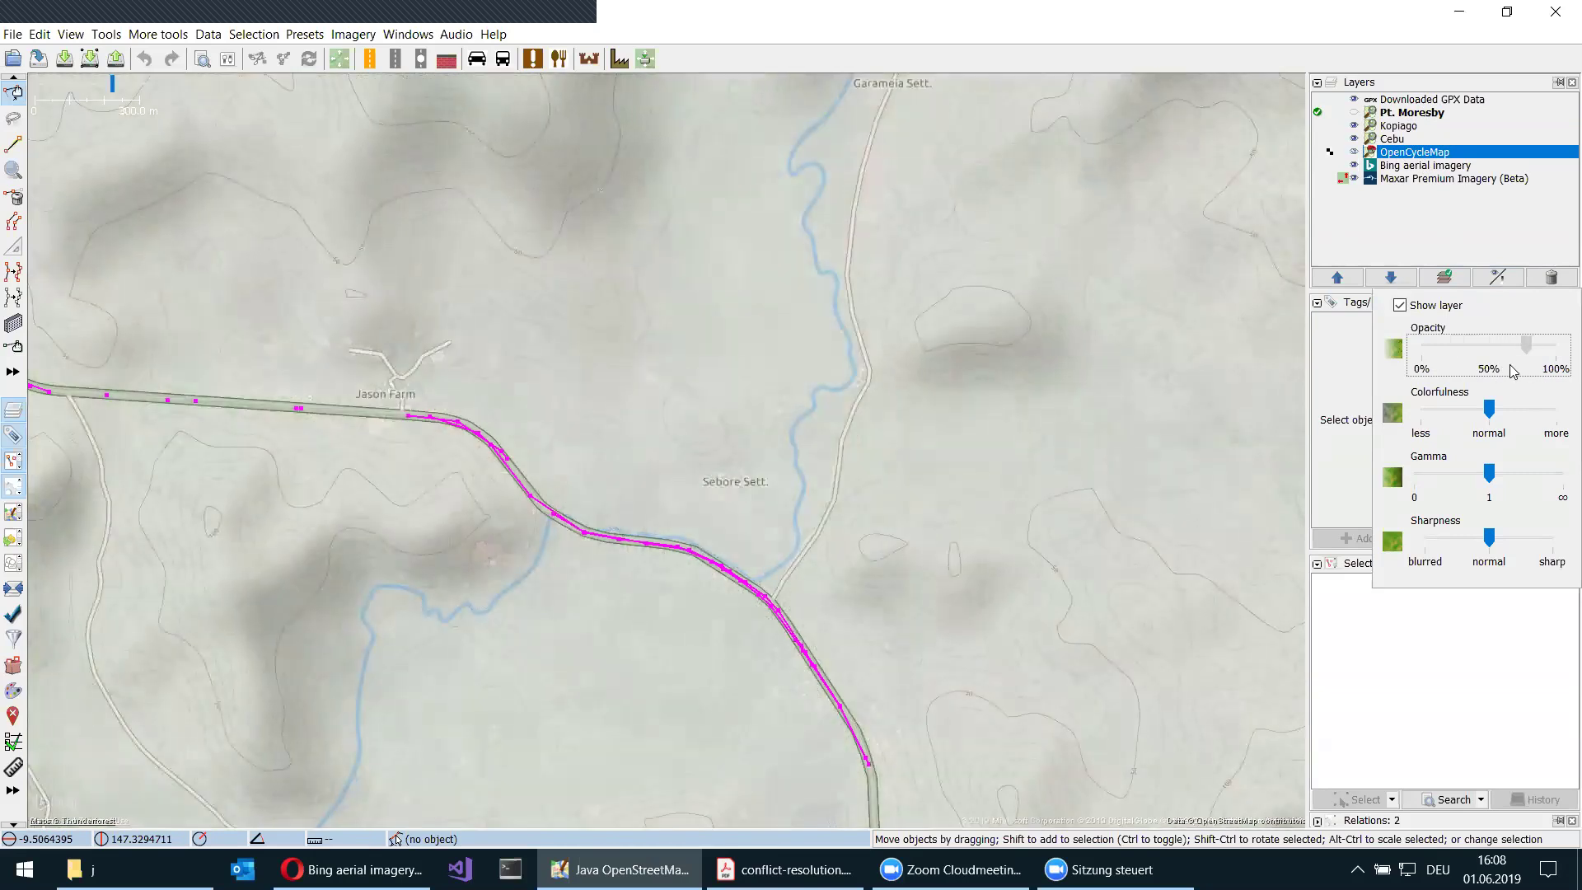
left_click(703, 420)
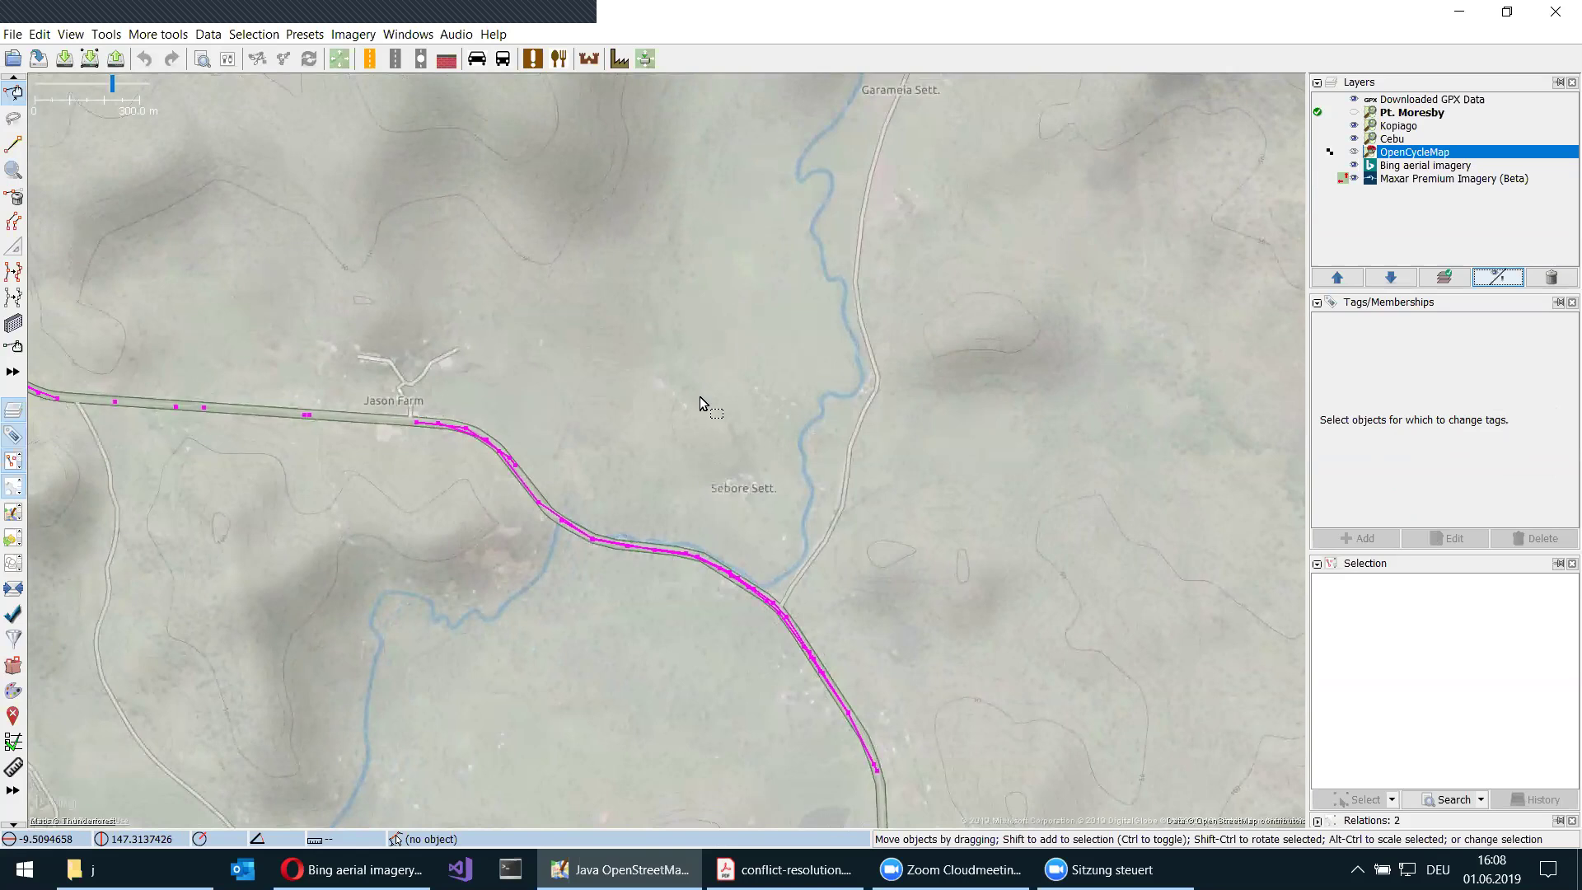
left_click_drag(513, 173, 532, 209)
left_click(1498, 277)
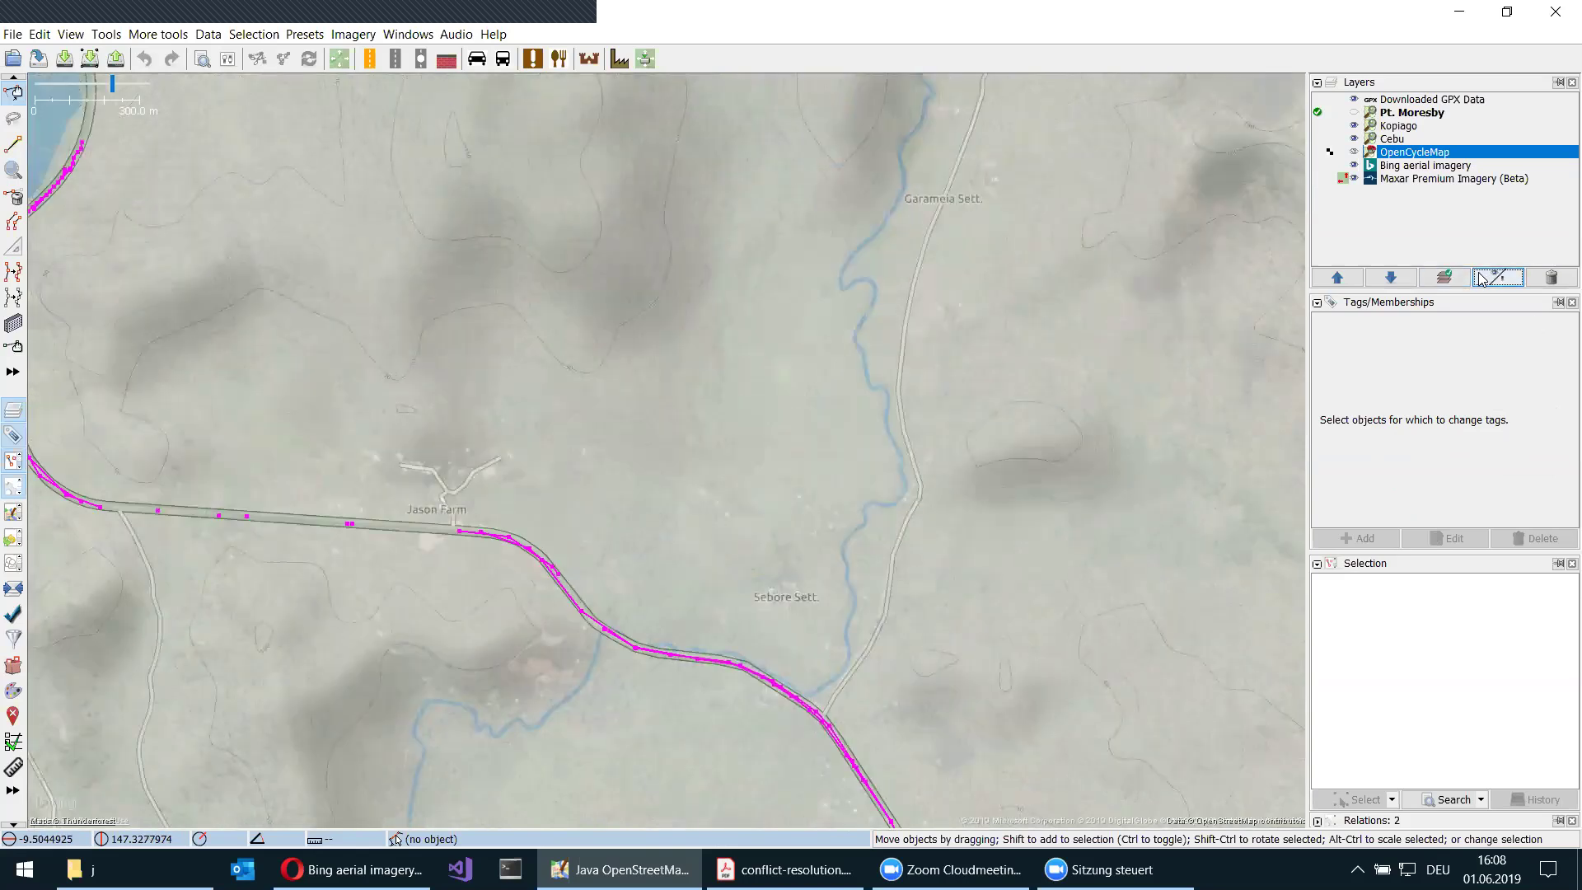
left_click(1513, 346)
left_click_drag(1498, 480, 1537, 483)
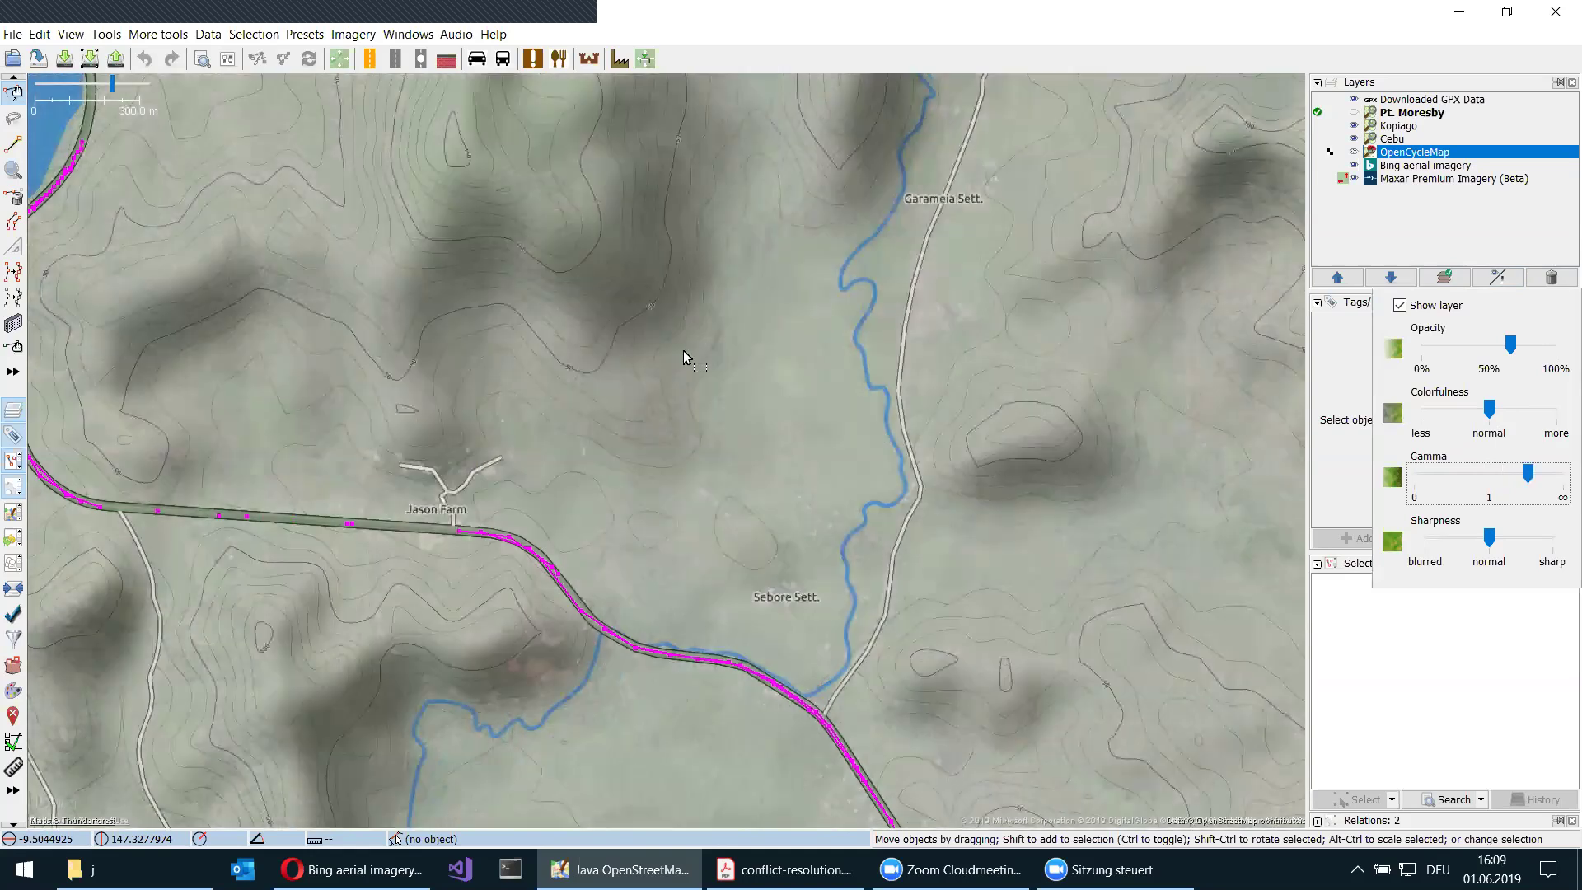
left_click_drag(744, 664, 819, 491)
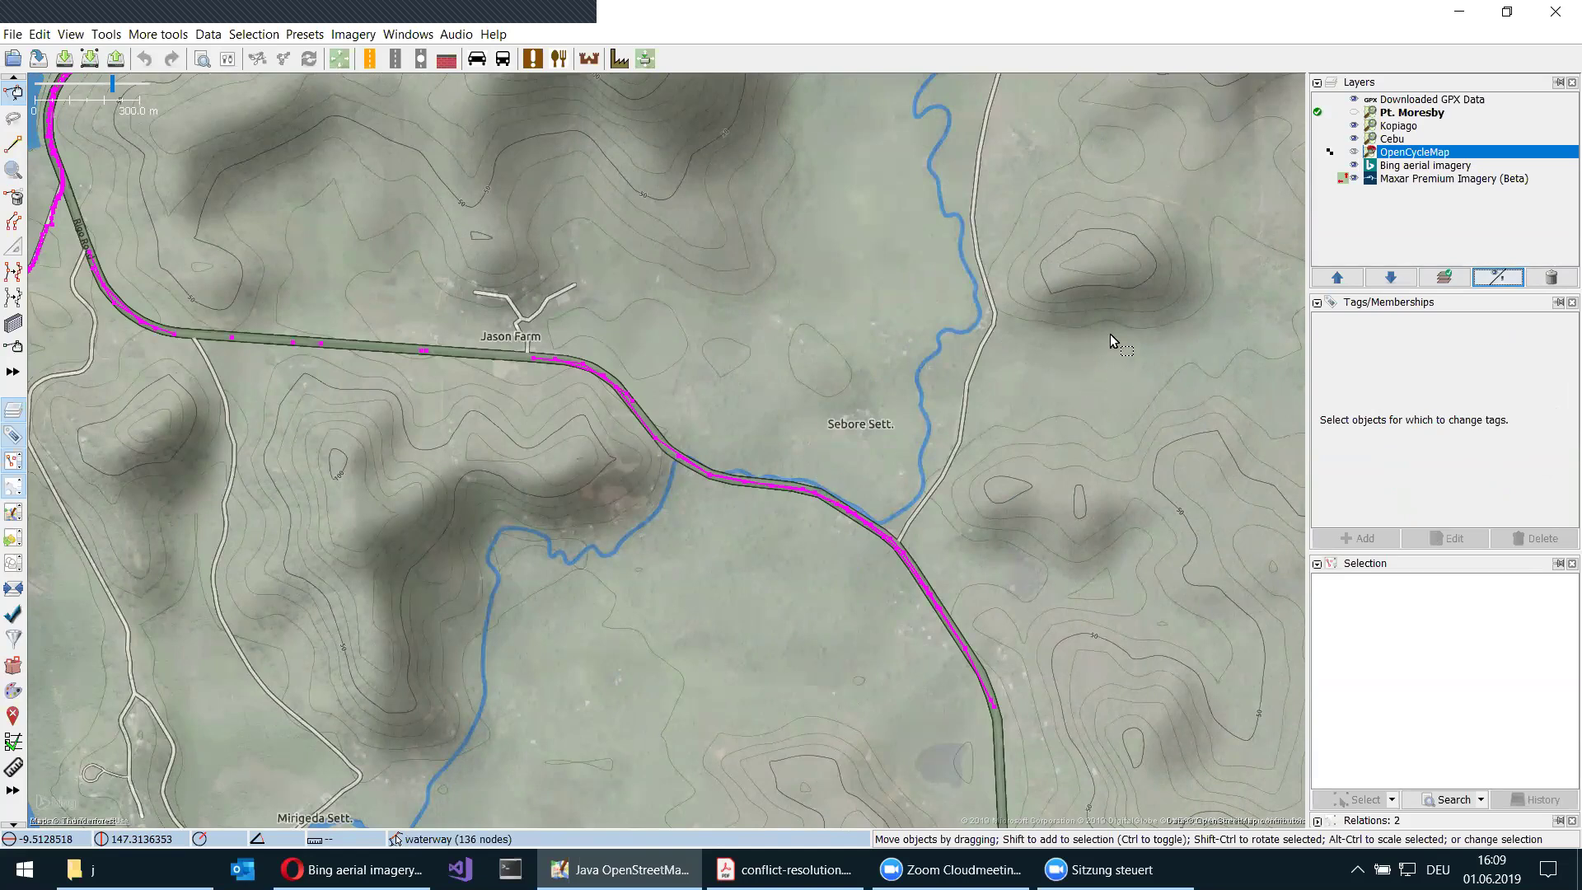
key("minus")
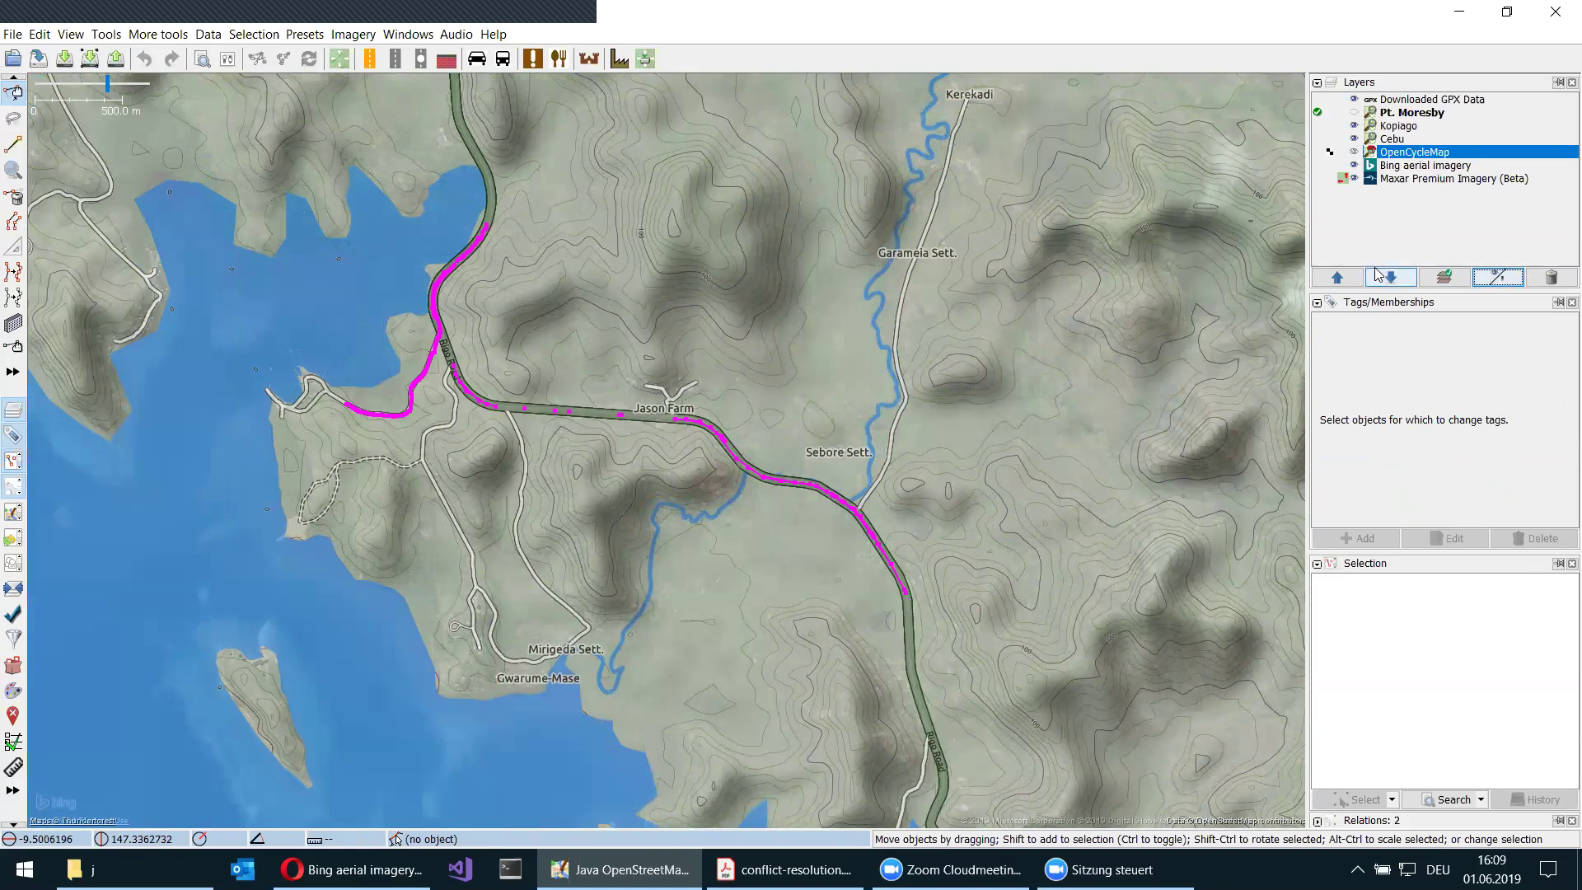
- Review the OpenCycleMap layer's display settings and the available options for the Downloaded GPX Data layer around Jason Farm
left_click(1510, 278)
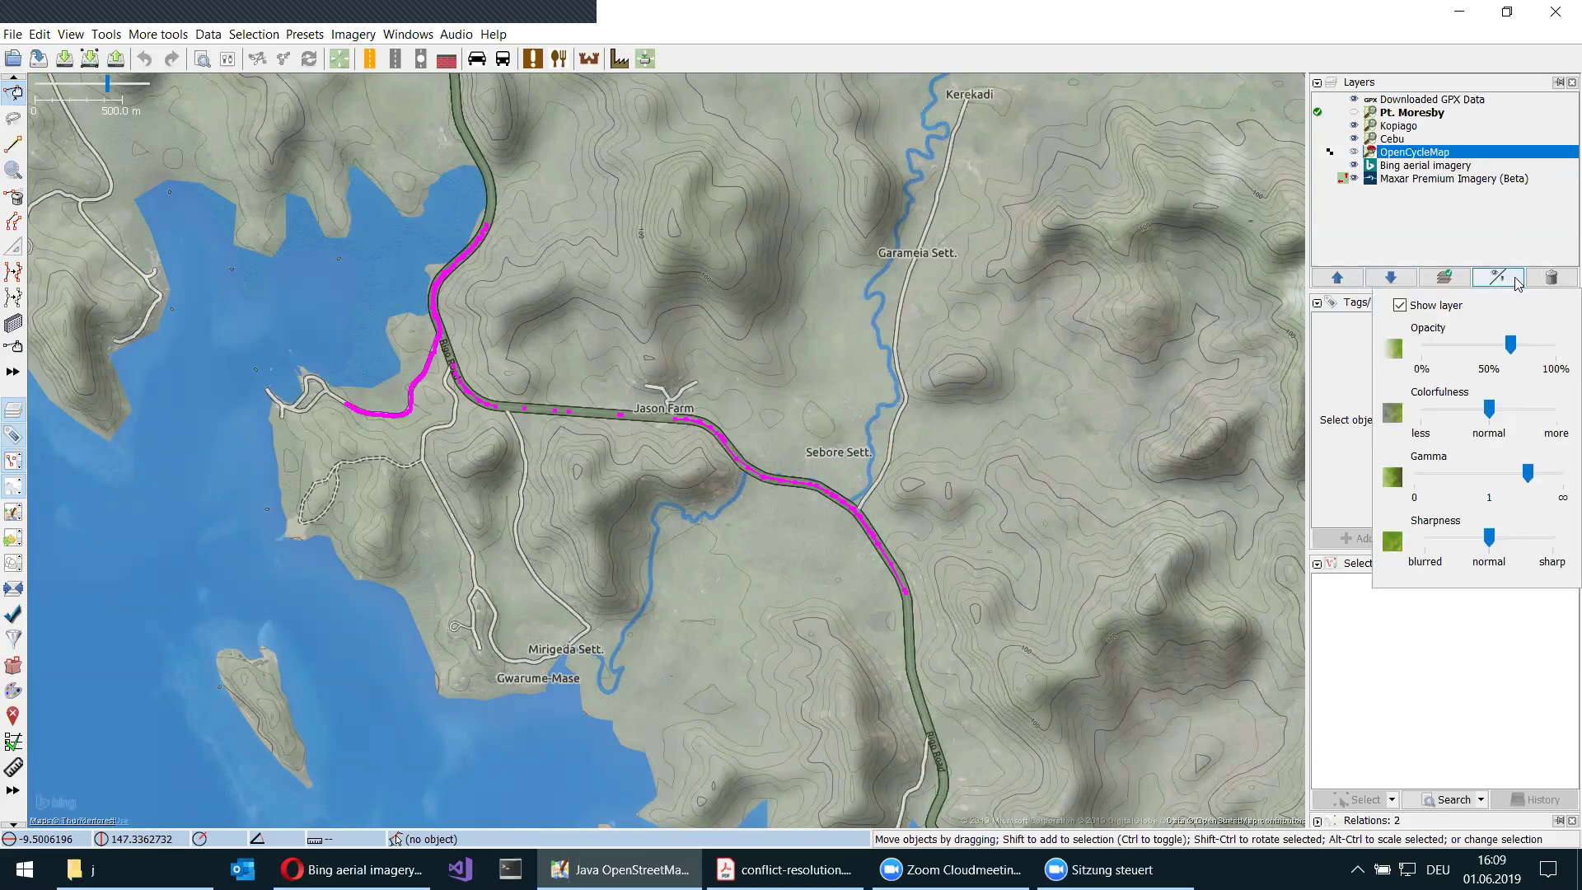
left_click(1517, 281)
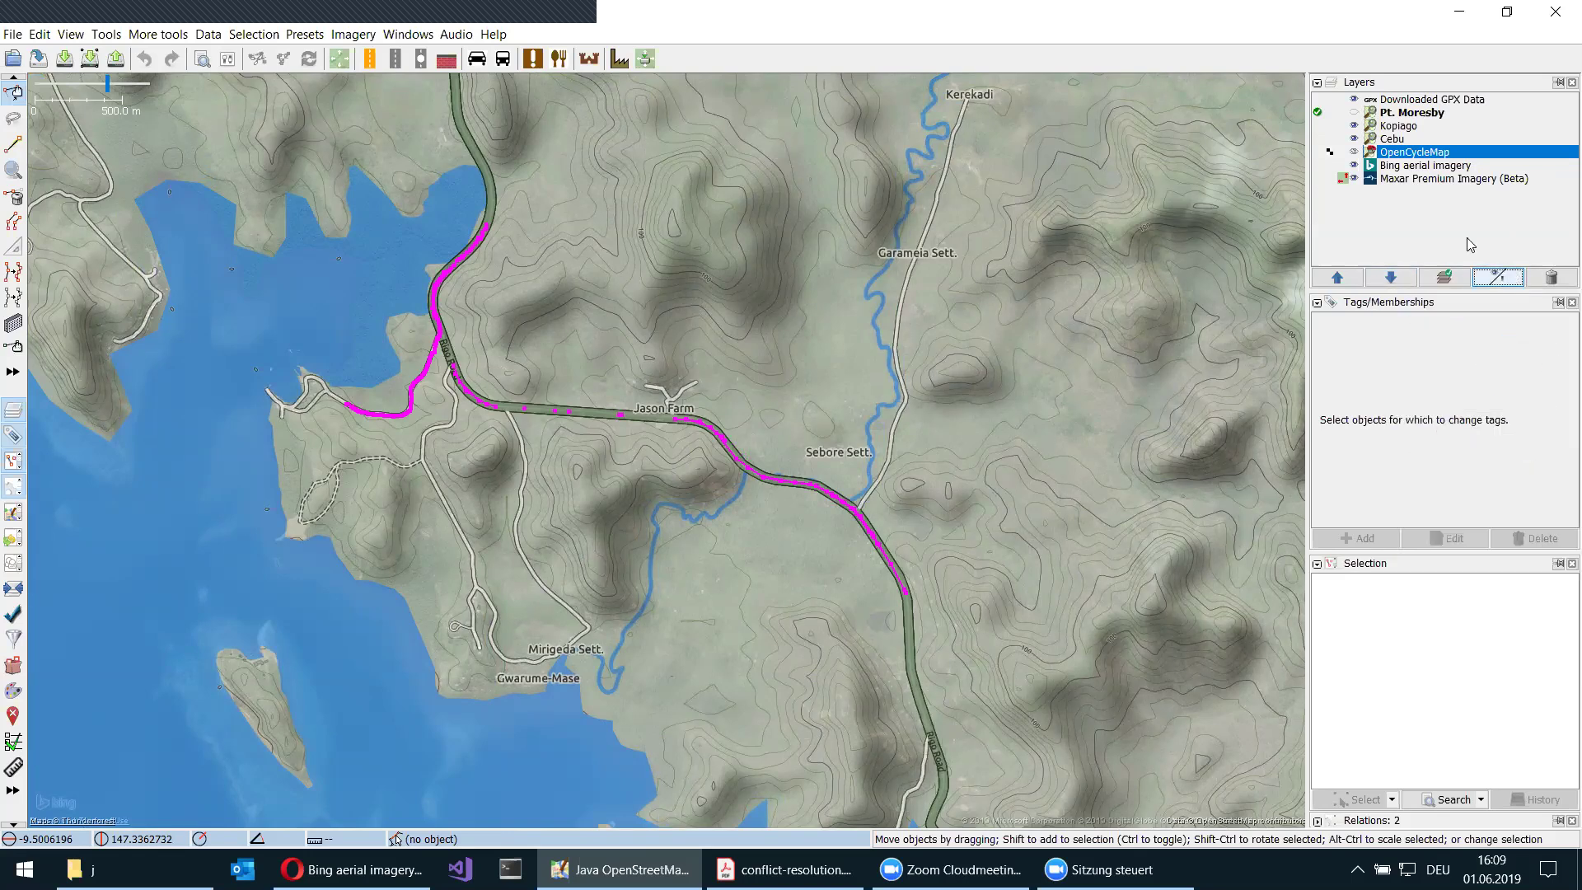
left_click(1424, 102)
right_click(1424, 102)
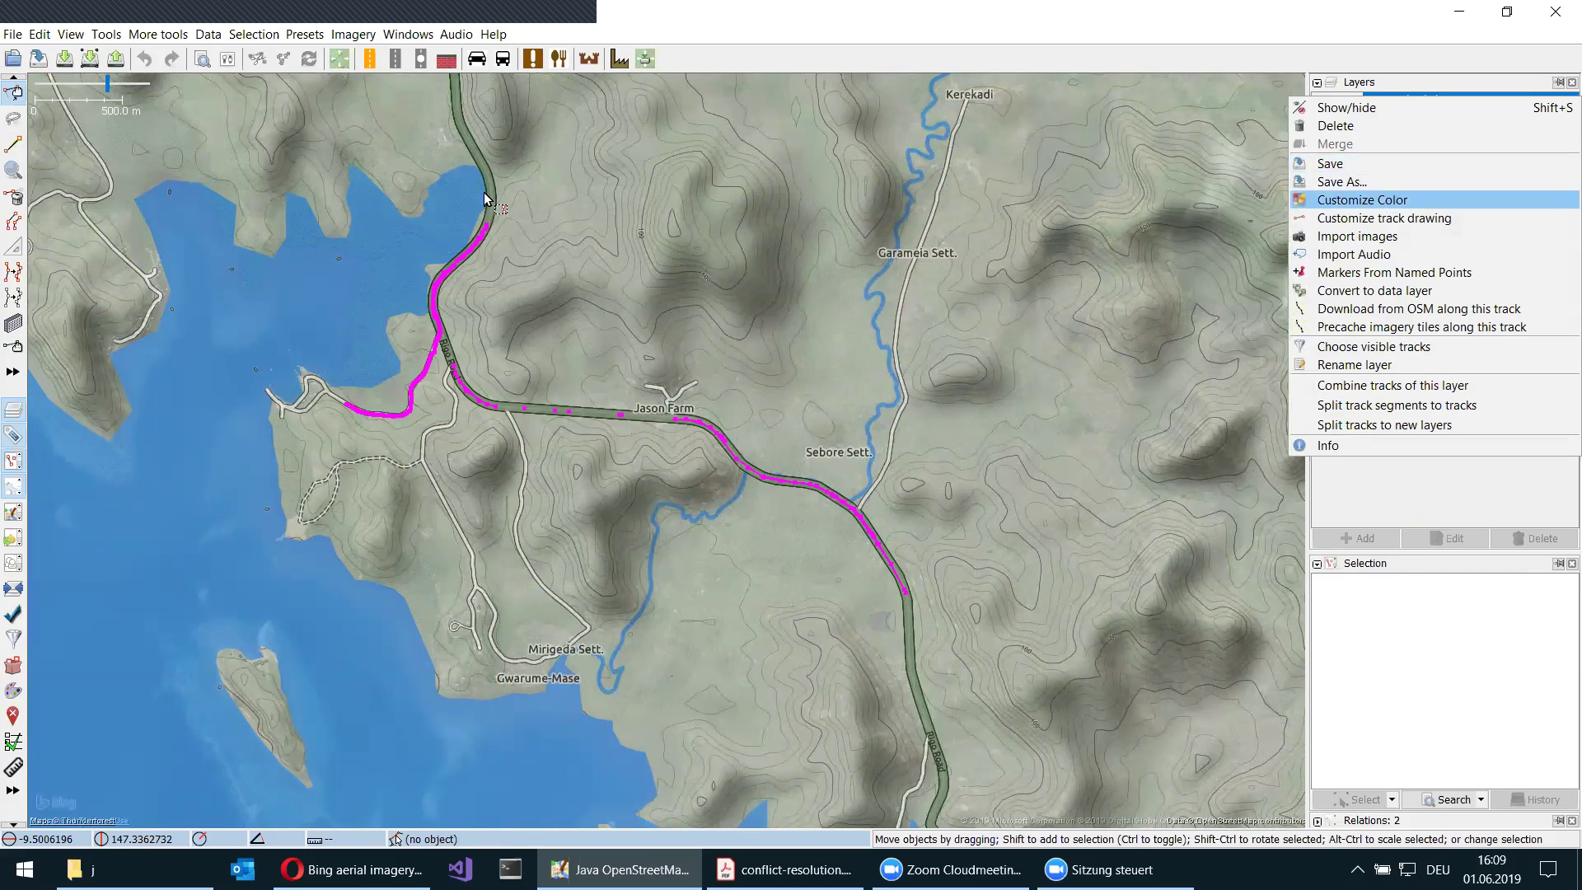
left_click(439, 315)
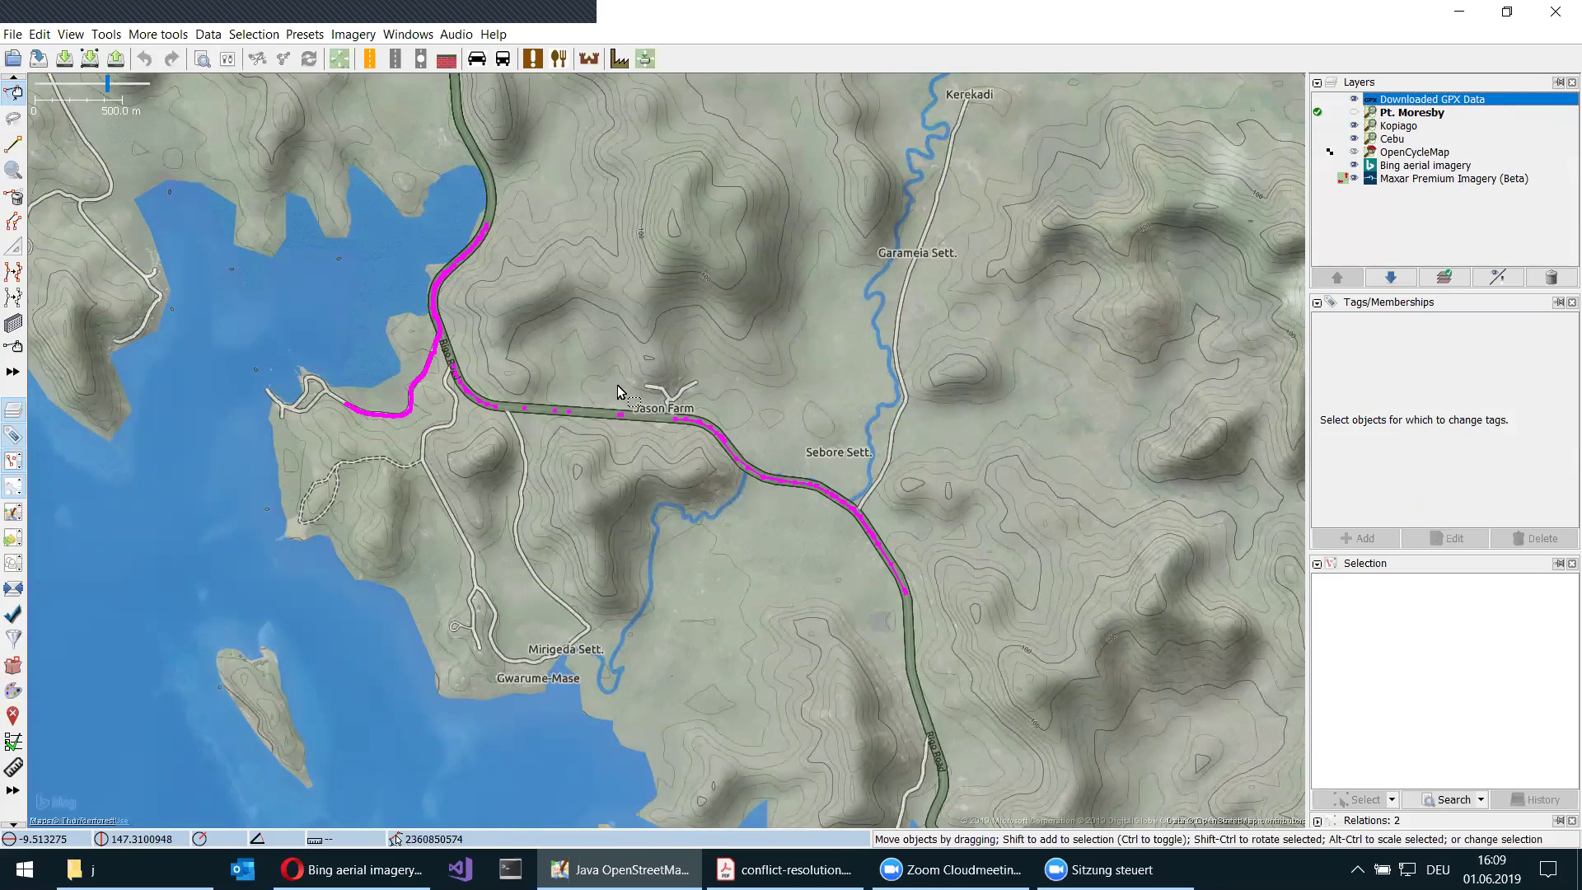
scroll(749, 489, "up", 2)
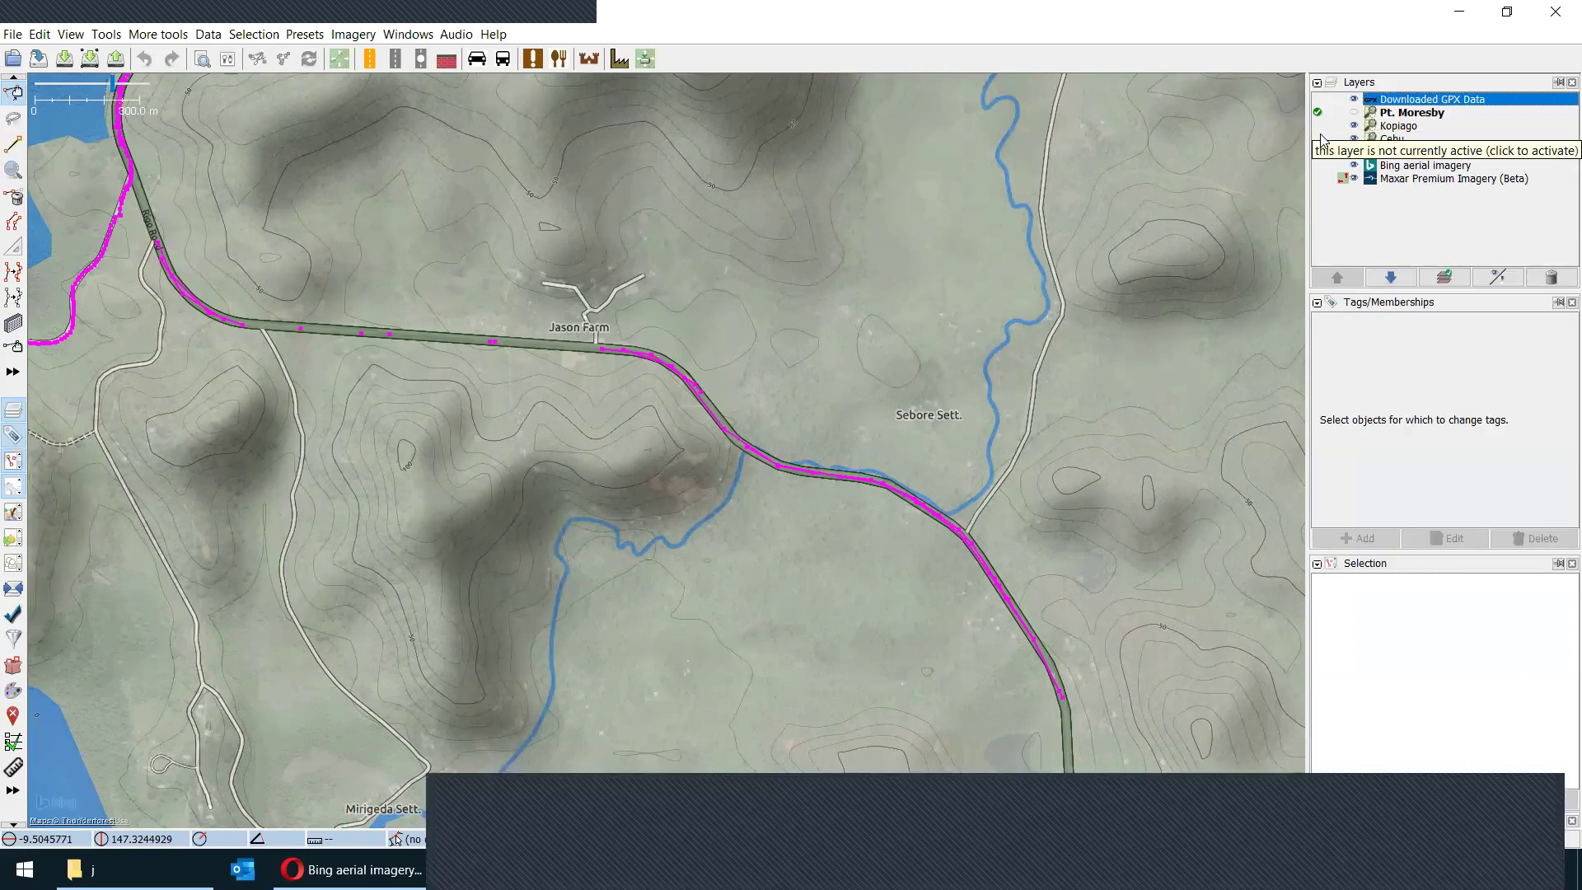
- Make Cebu the active data layer and hide the OpenCycleMap and Bing layers to display the Maxar Premium Imagery (Beta)
left_click(1319, 130)
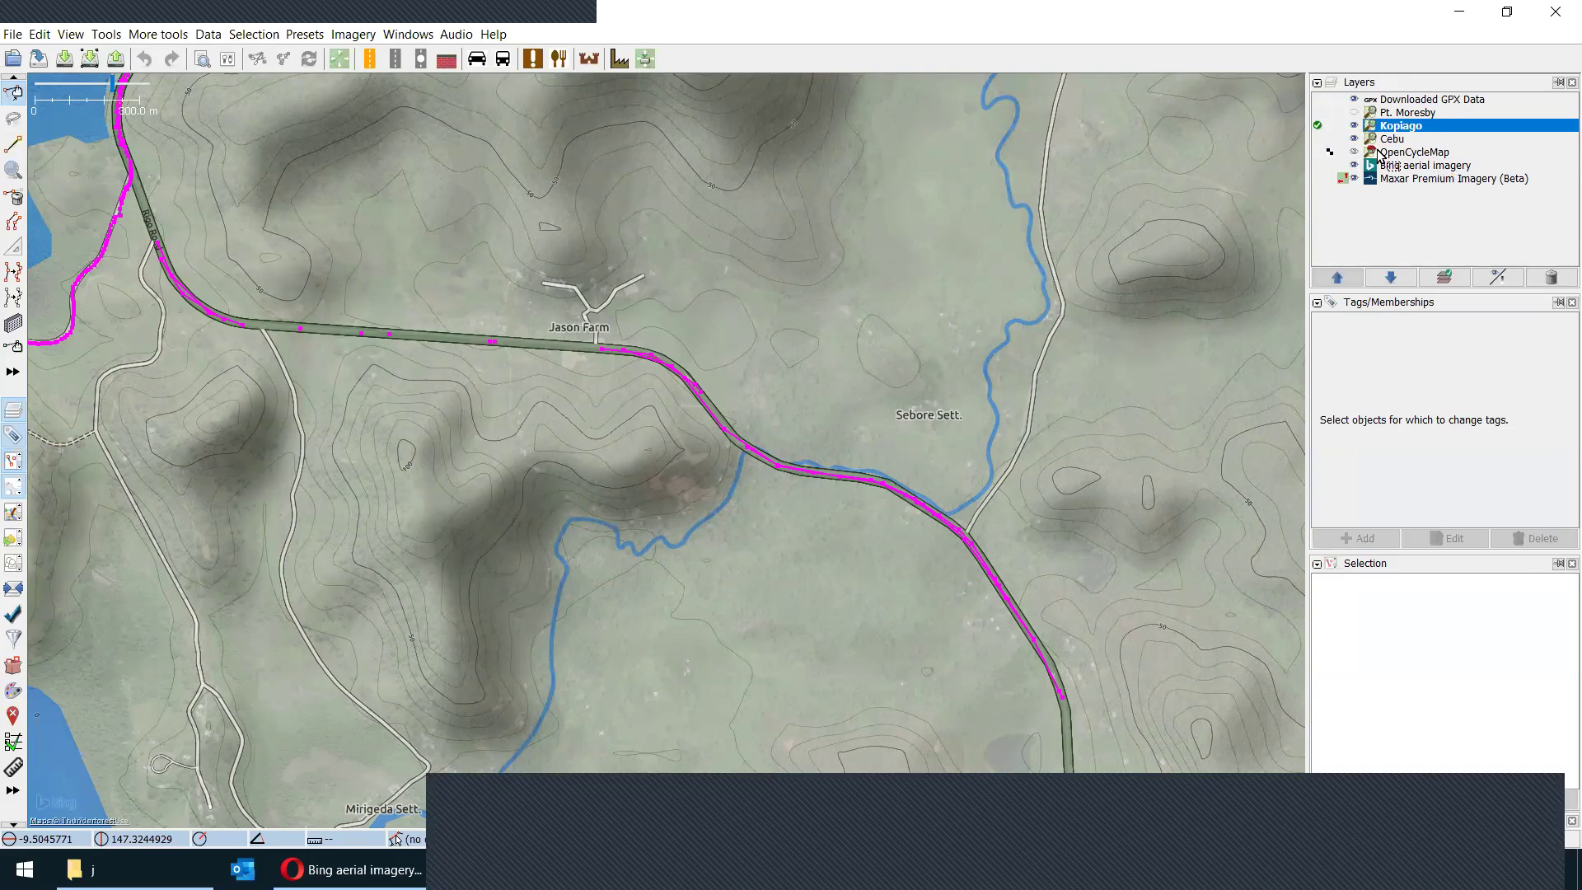
left_click_drag(1370, 151, 1002, 359)
left_click_drag(606, 398, 626, 484)
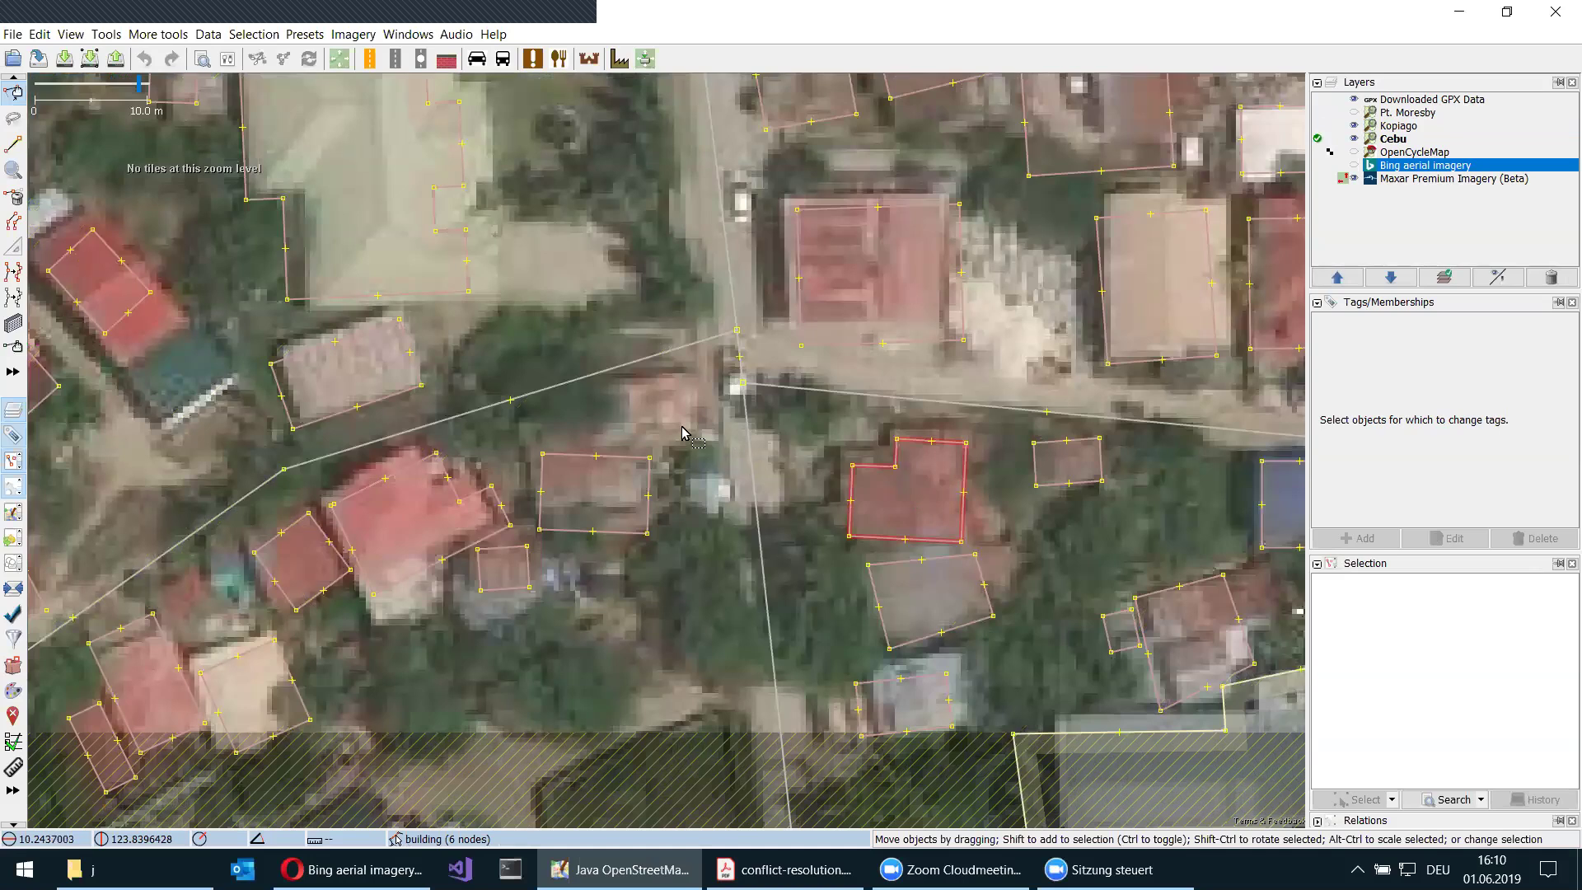
- Compare the mapped Cebu buildings and roads with the Maxar imagery around the San Isidro junction and the large roofs beside it
key("ctrl+Left")
key("ctrl+Up")
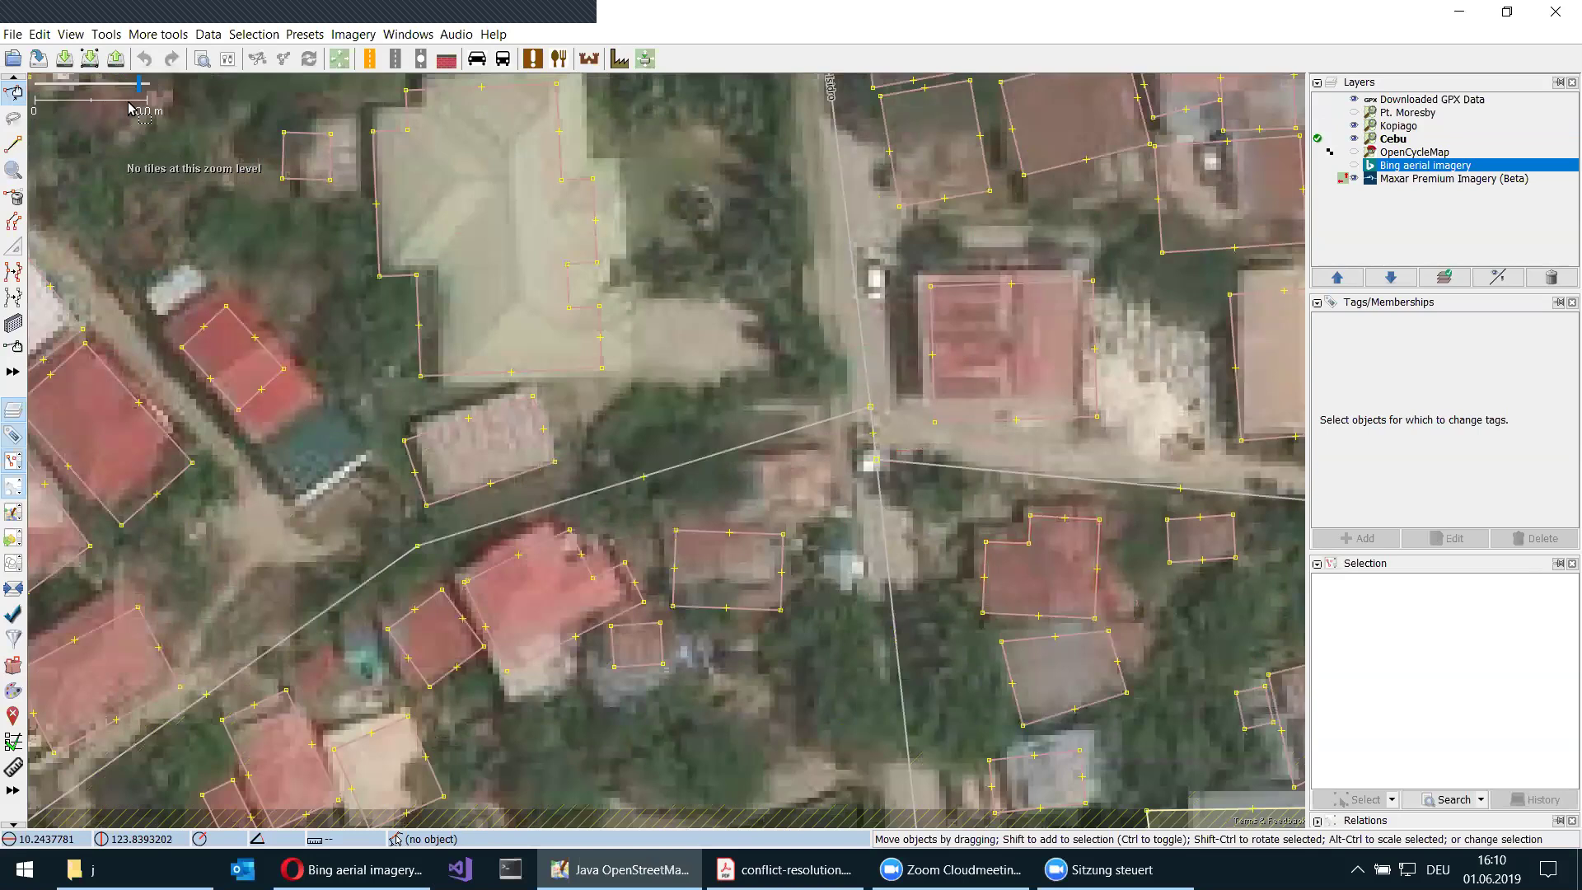
key("minus")
key("plus")
scroll(674, 353, "down", 2)
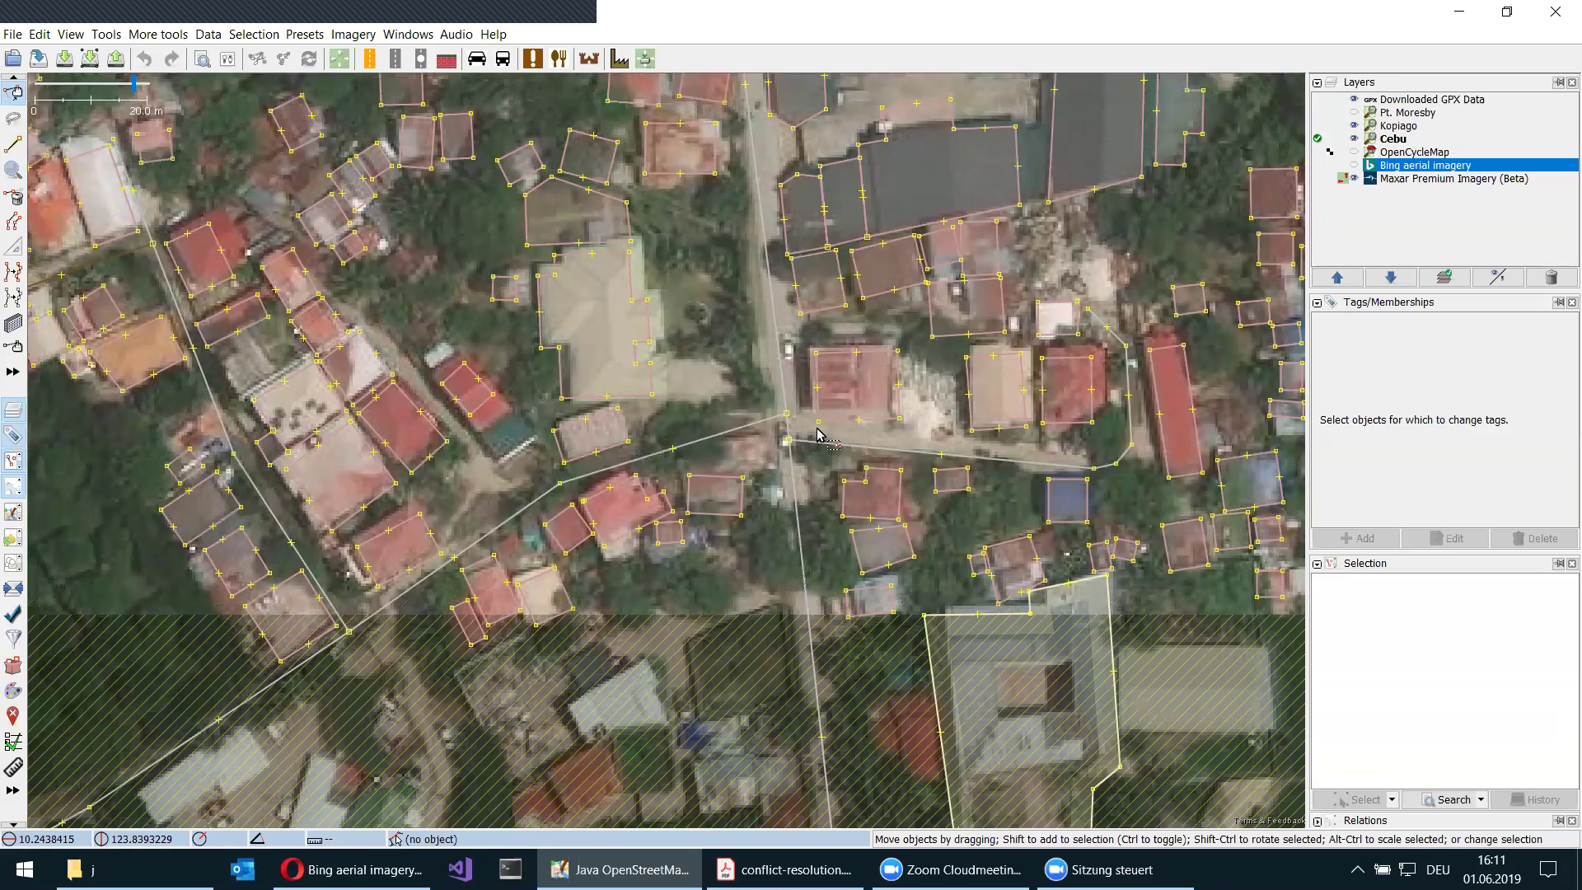
scroll(832, 445, "up", 5)
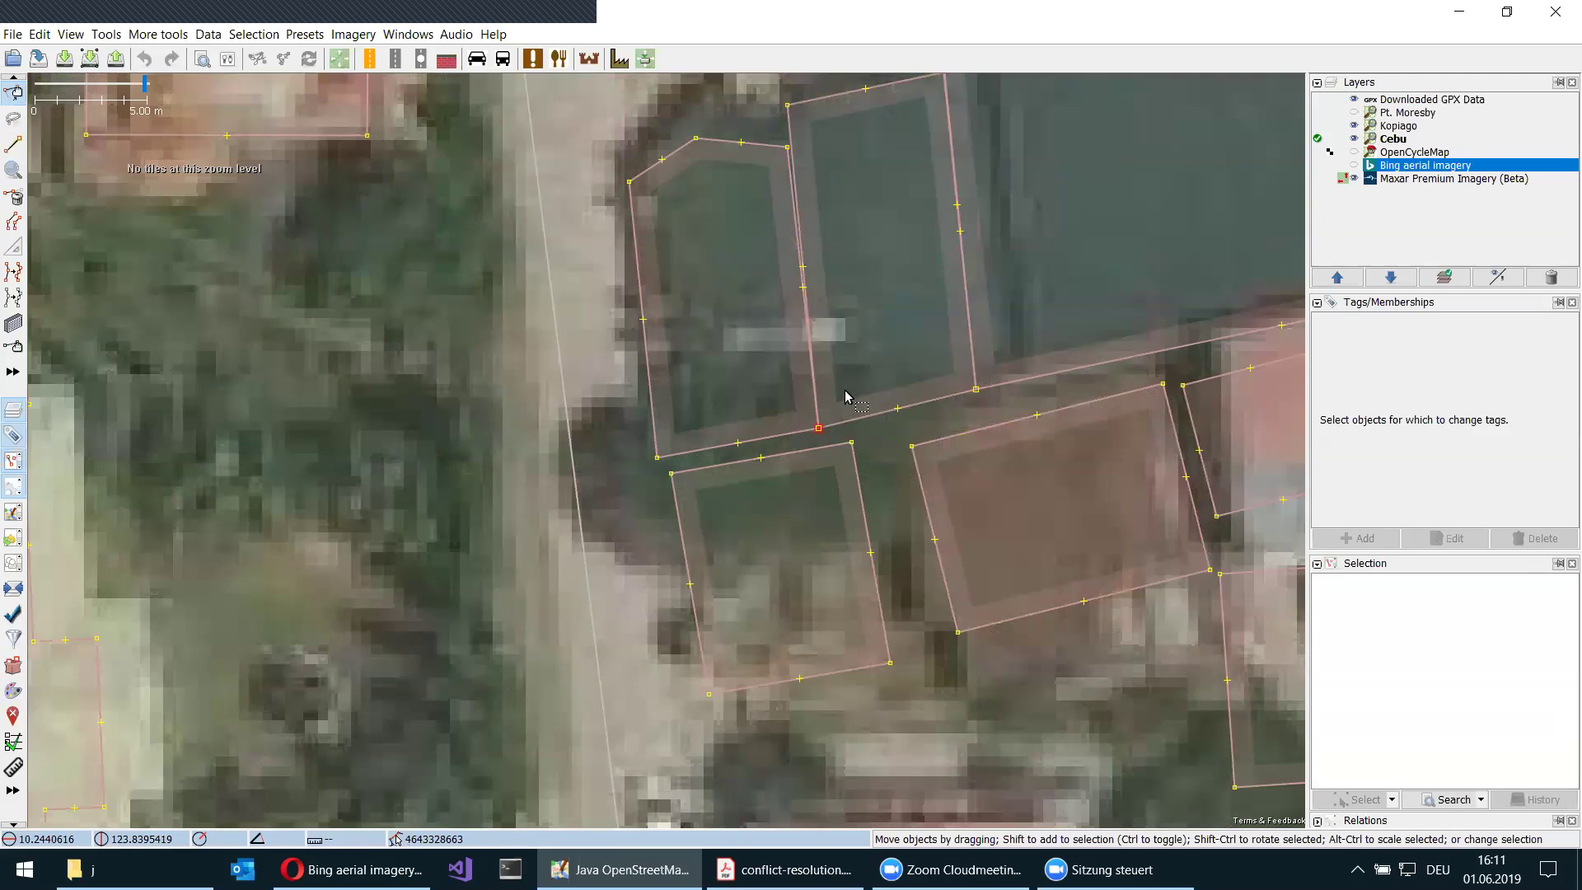
scroll(879, 272, "down", 2)
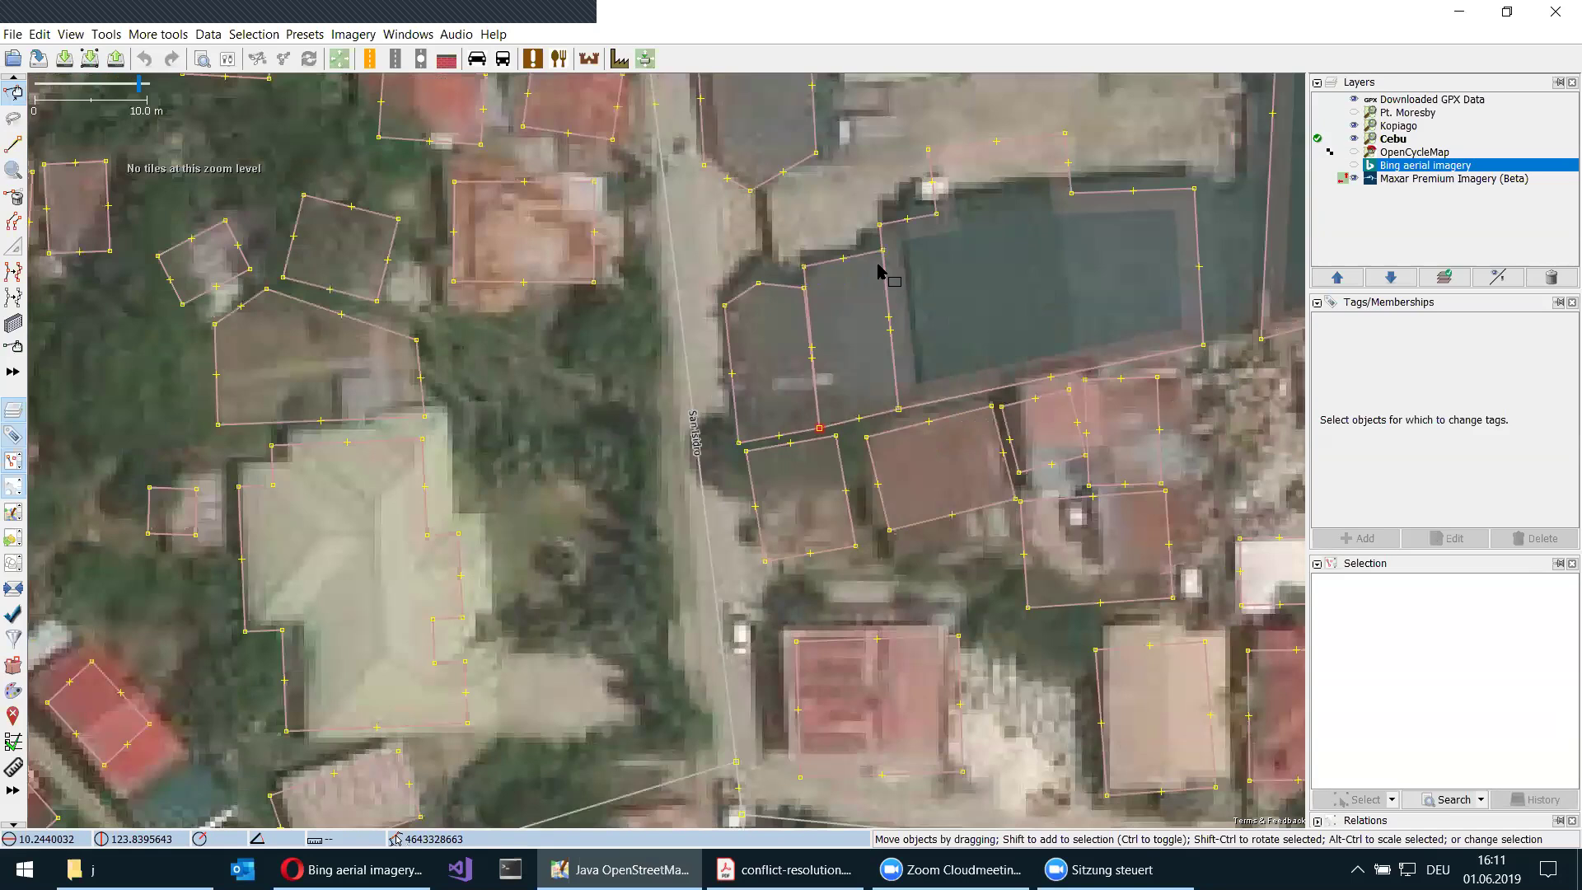
scroll(880, 272, "down", 1)
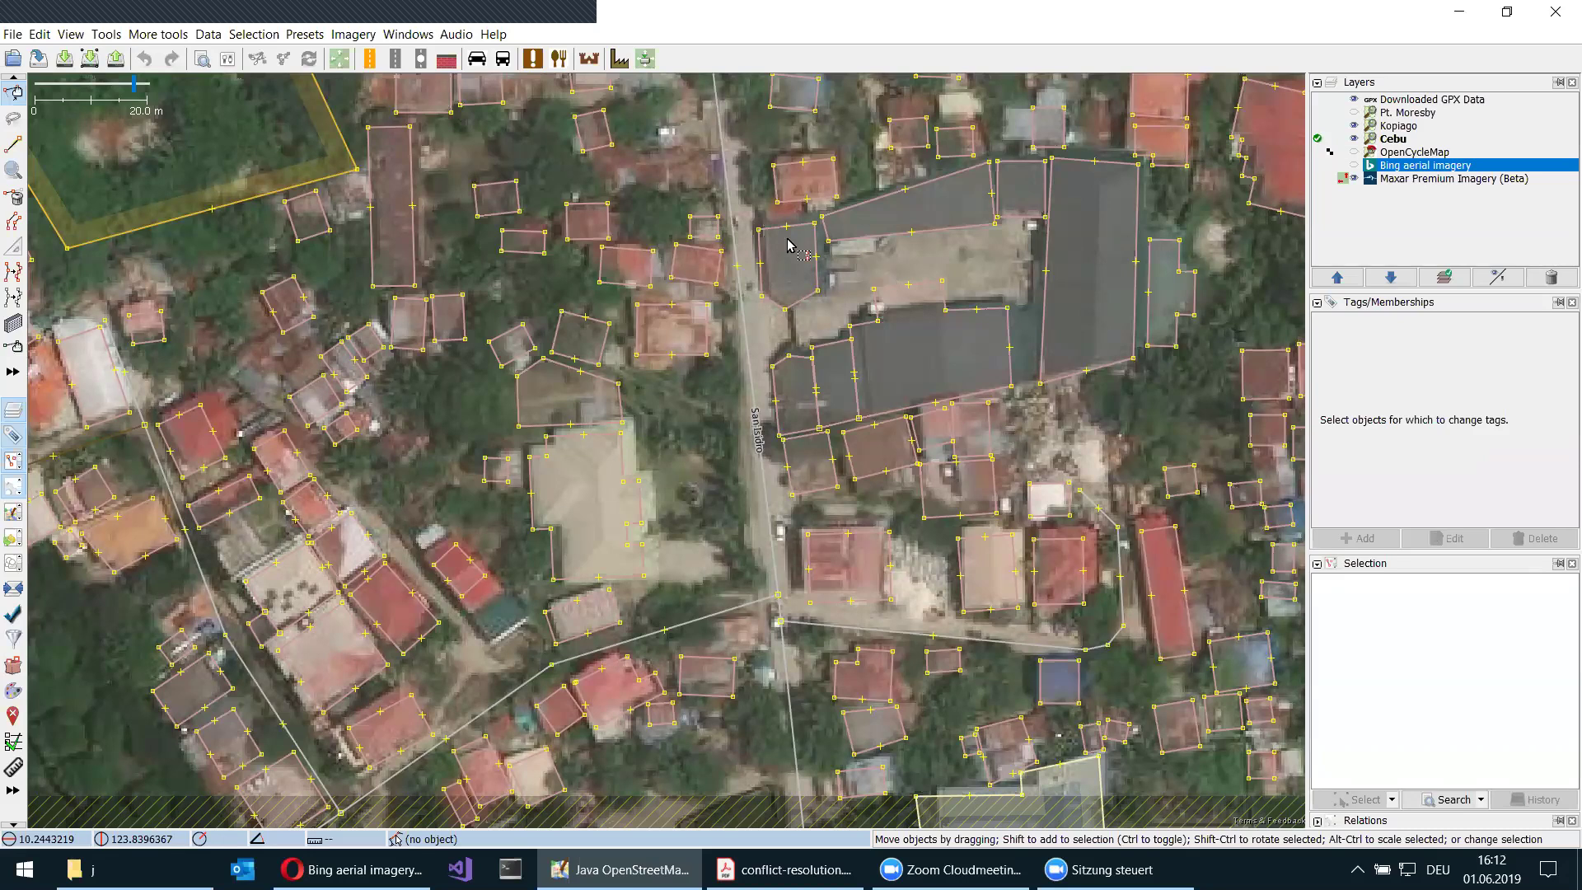
- Look up stored offsets for the Bing aerial imagery in the Imagery Offset Database and close the results without applying one
left_click(646, 65)
left_click(646, 61)
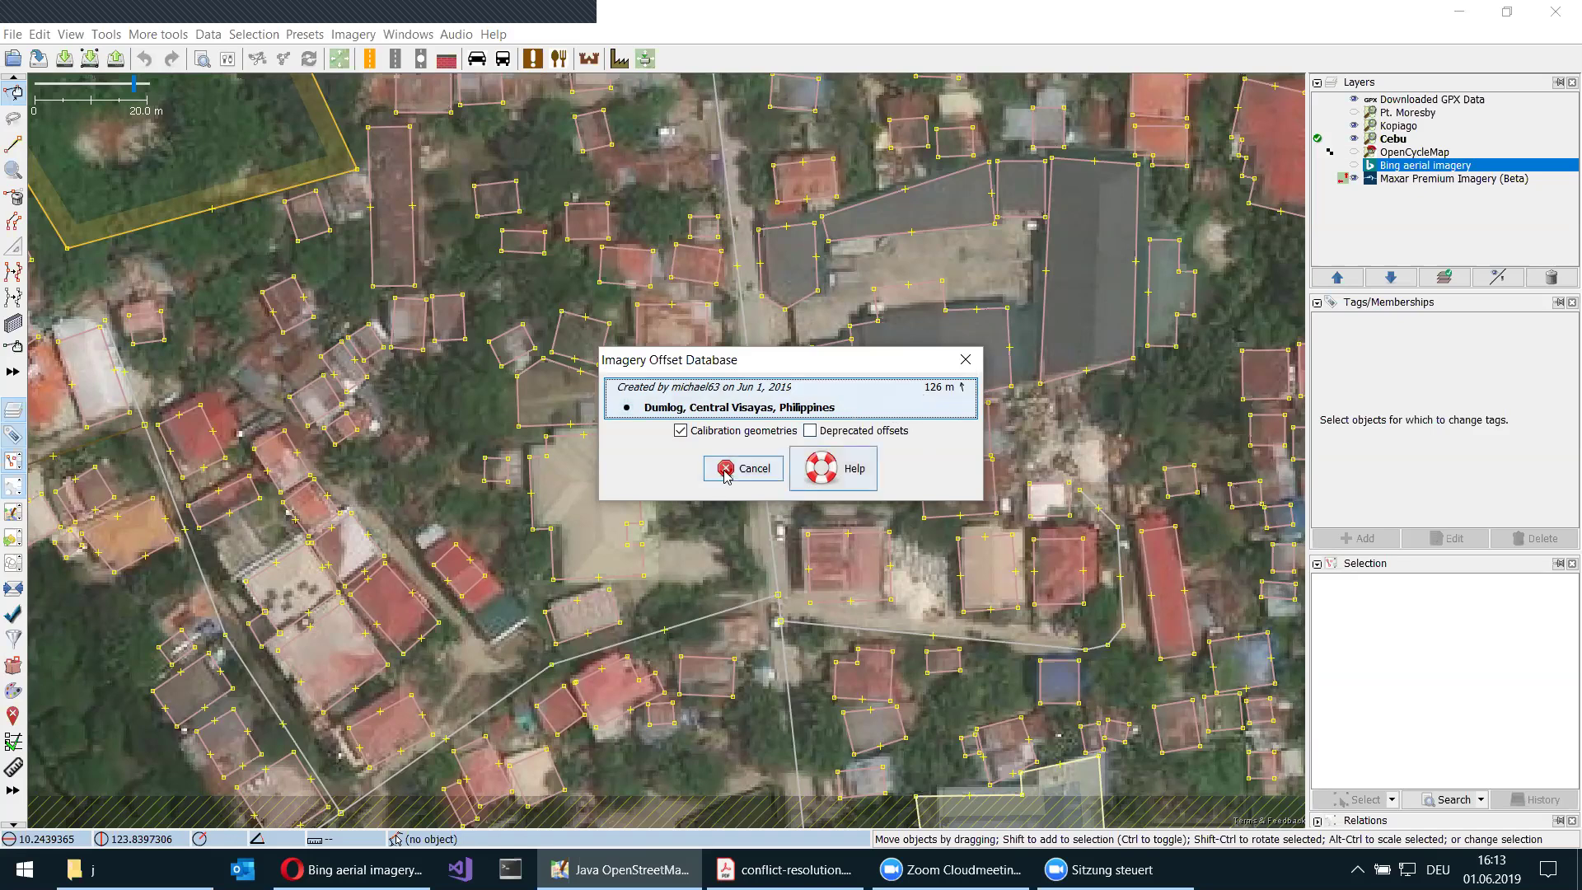
double_click(842, 403)
key("Escape")
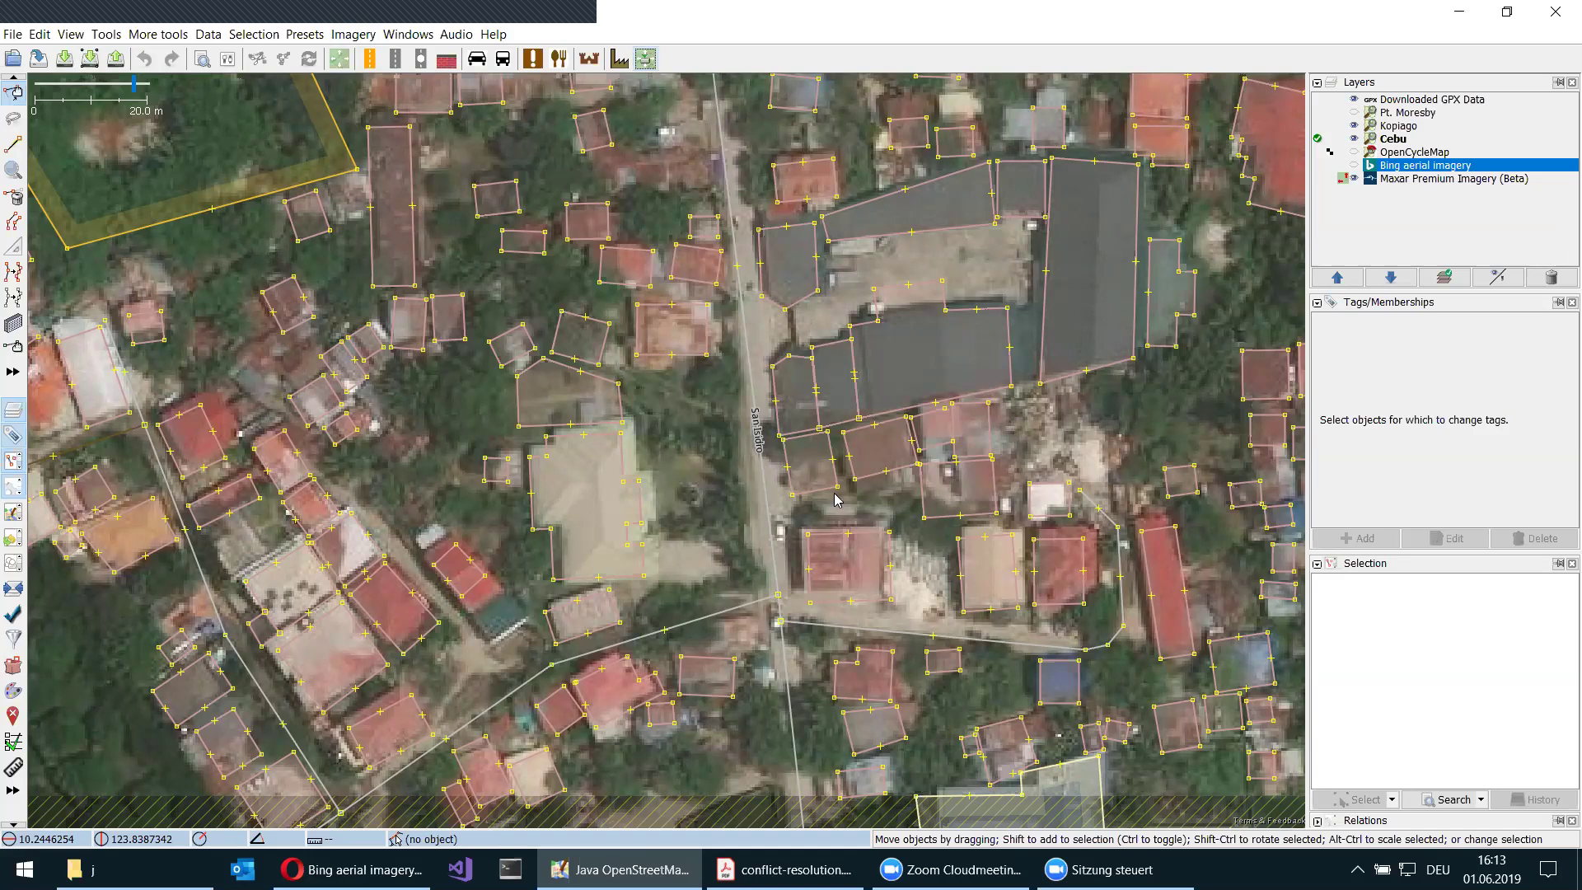
- Look up stored offsets for Maxar Premium Imagery (Beta) without applying one, and view the command for storing an imagery offset
left_click(1342, 179)
left_click(1342, 181)
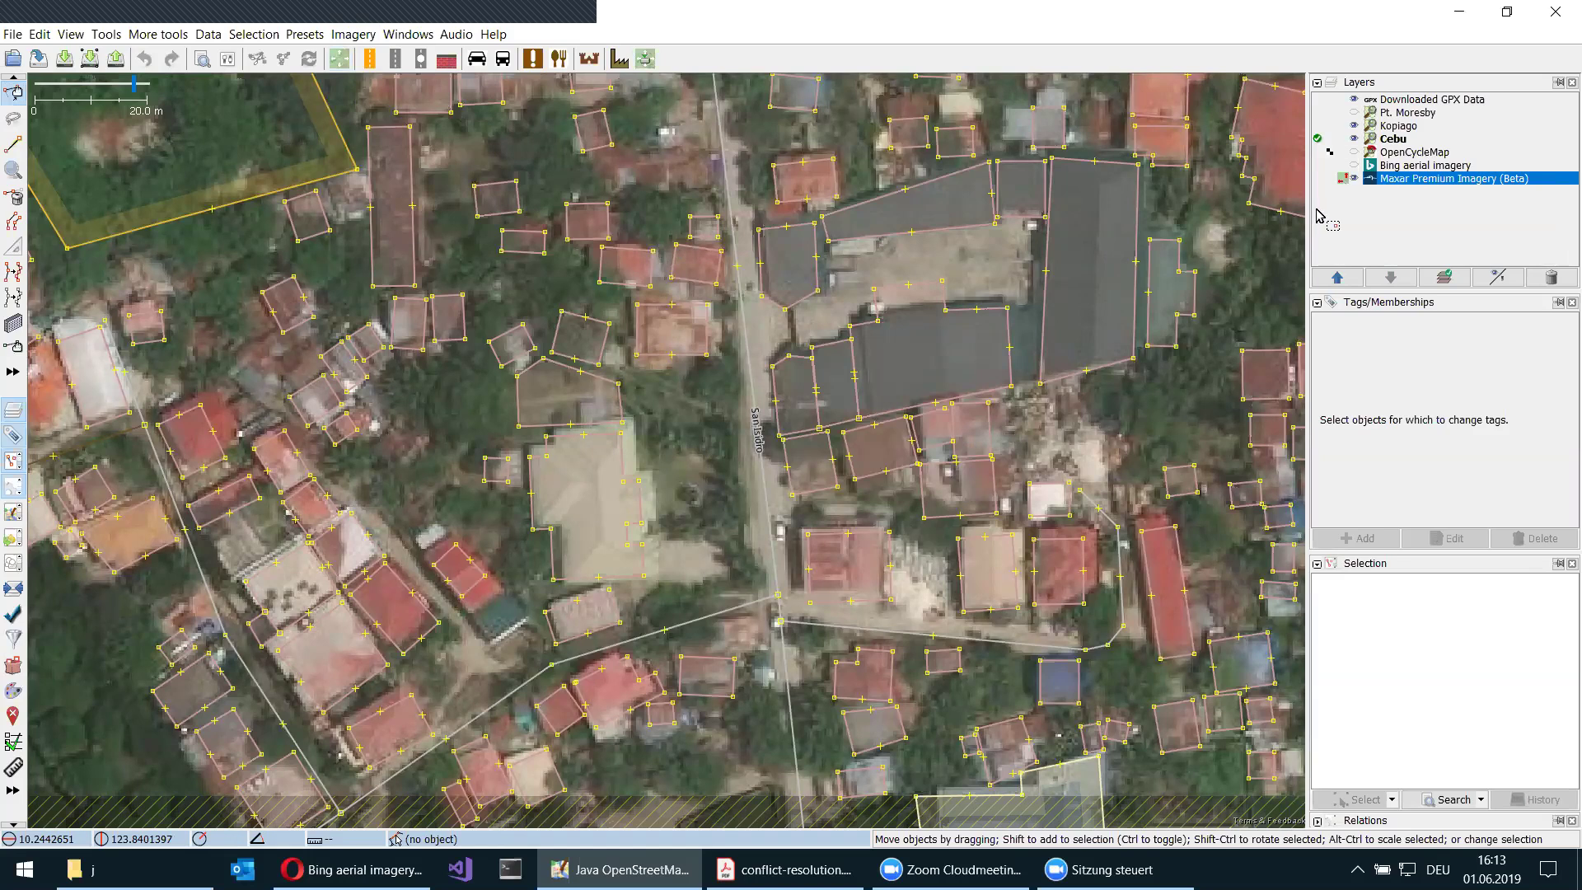
left_click(643, 60)
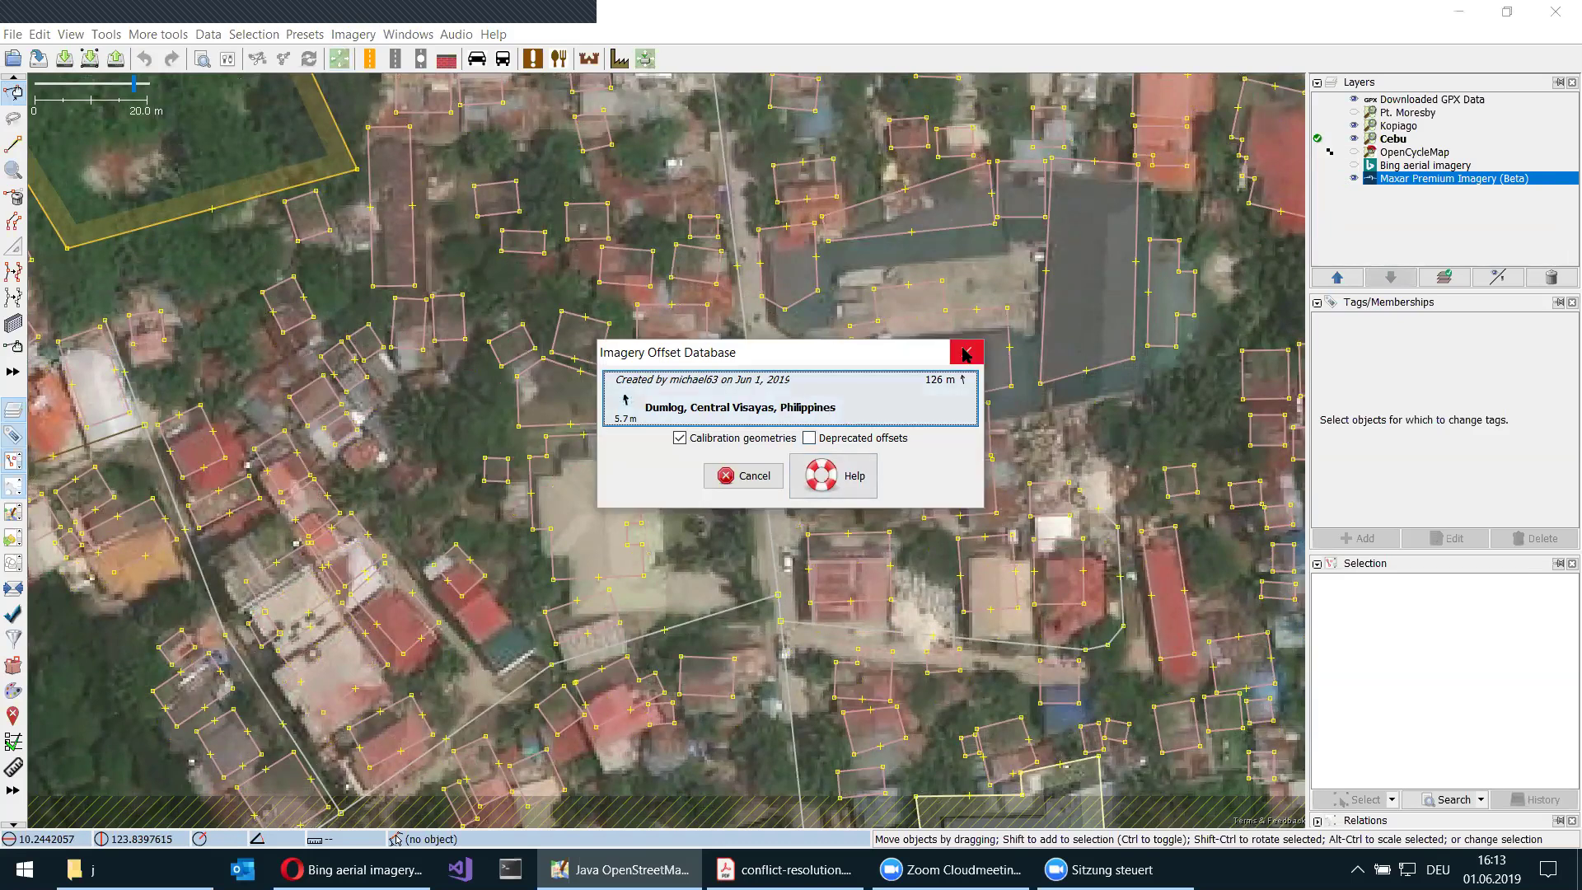
left_click(966, 353)
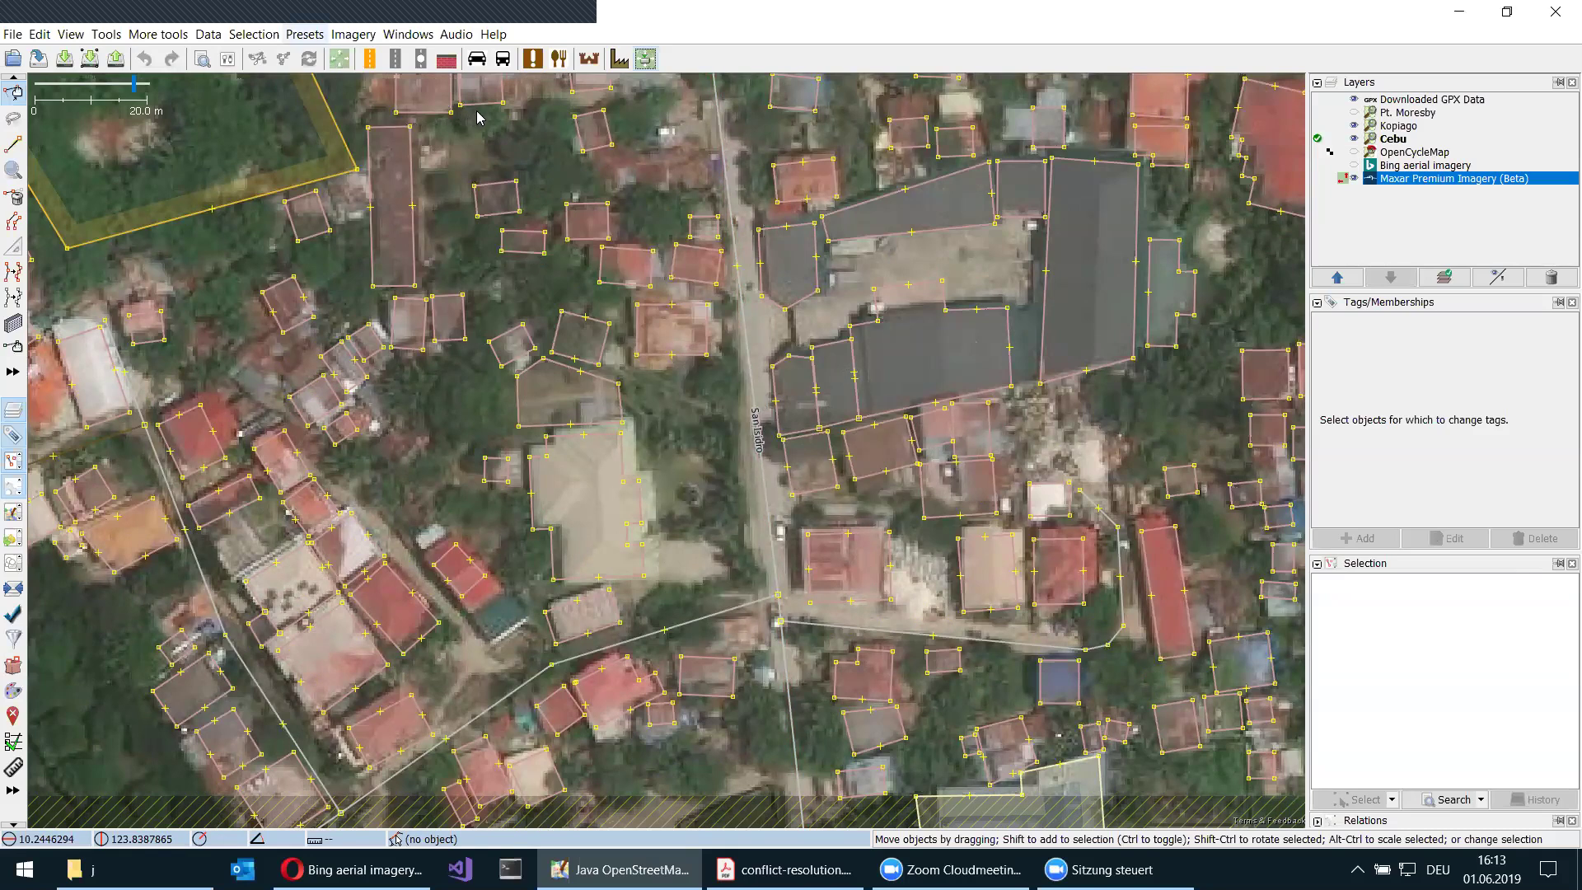
key("alt+i")
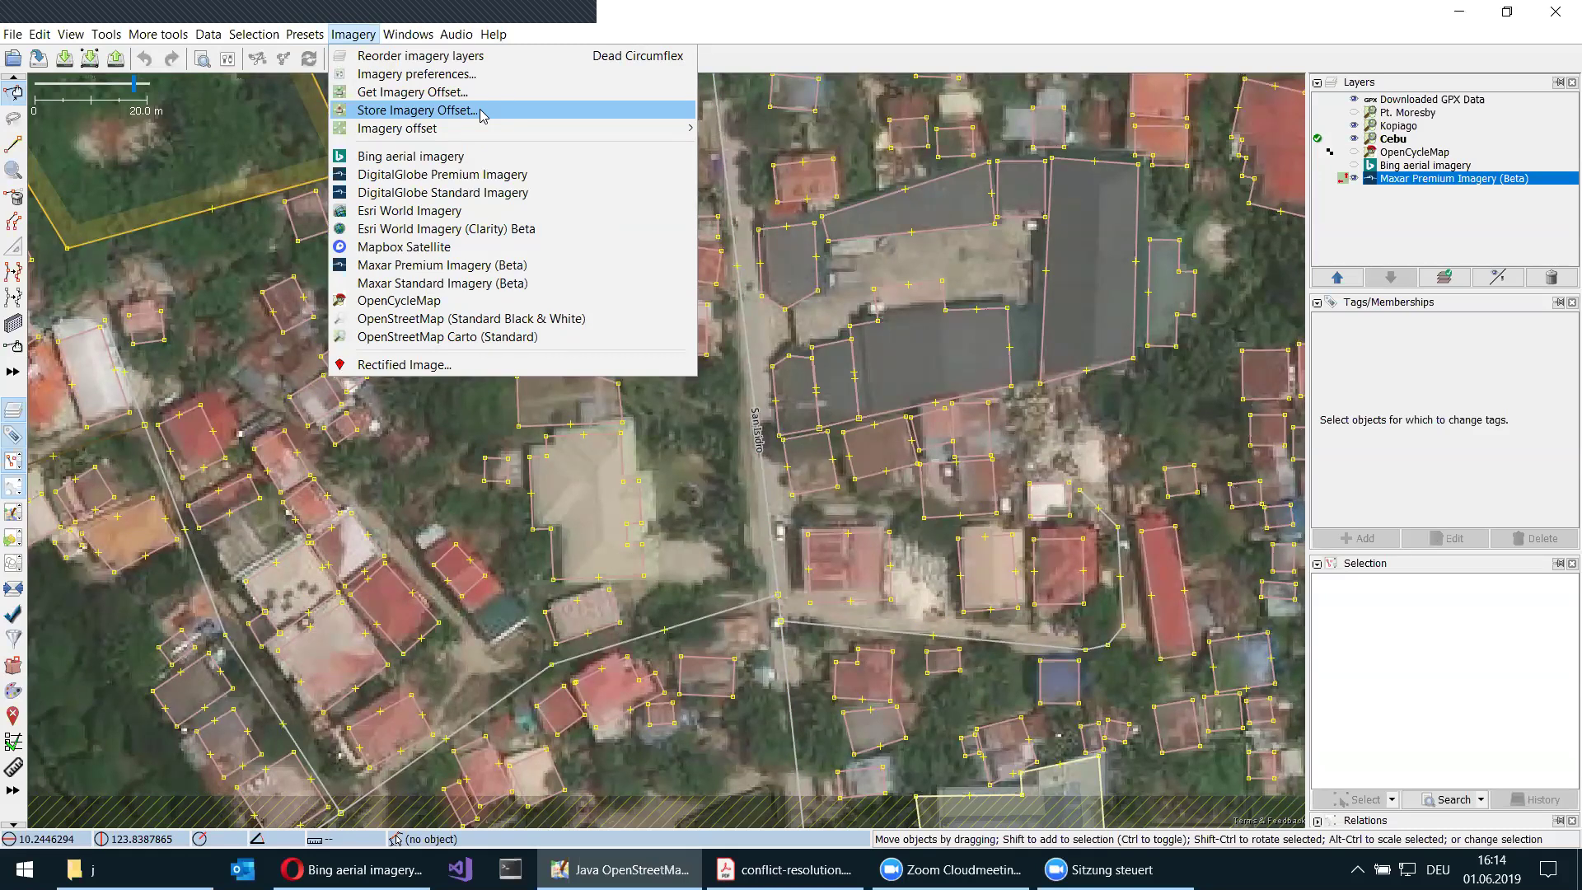
left_click(707, 459)
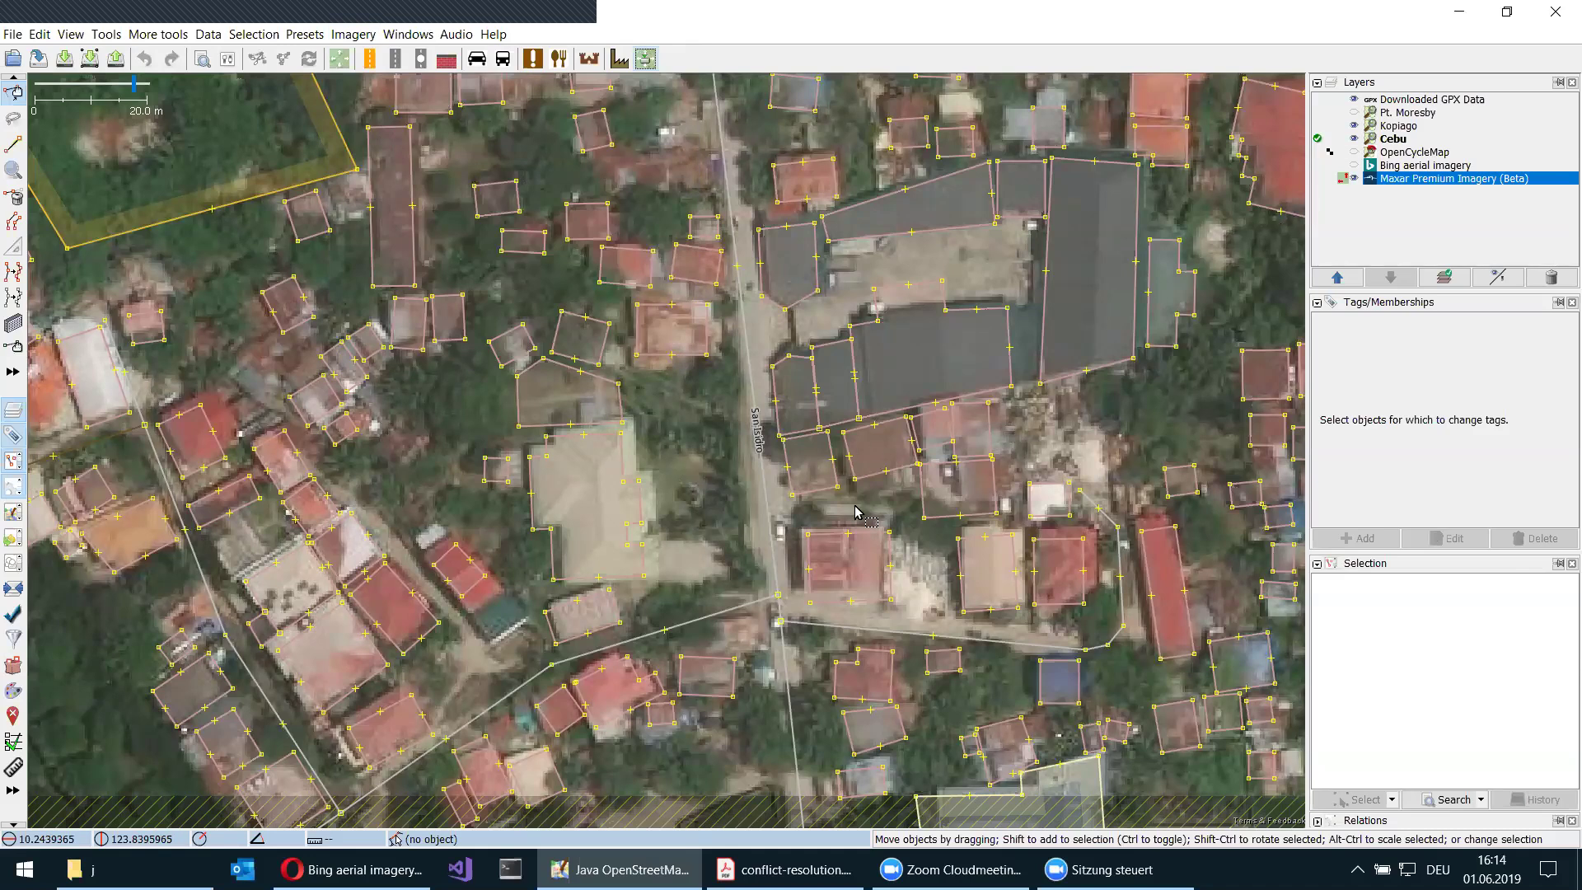
- Start adjusting the Maxar Premium Imagery (Beta) offset and shift the imagery onto the Cebu building outlines, to about 0.29; 4.78
left_click(342, 60)
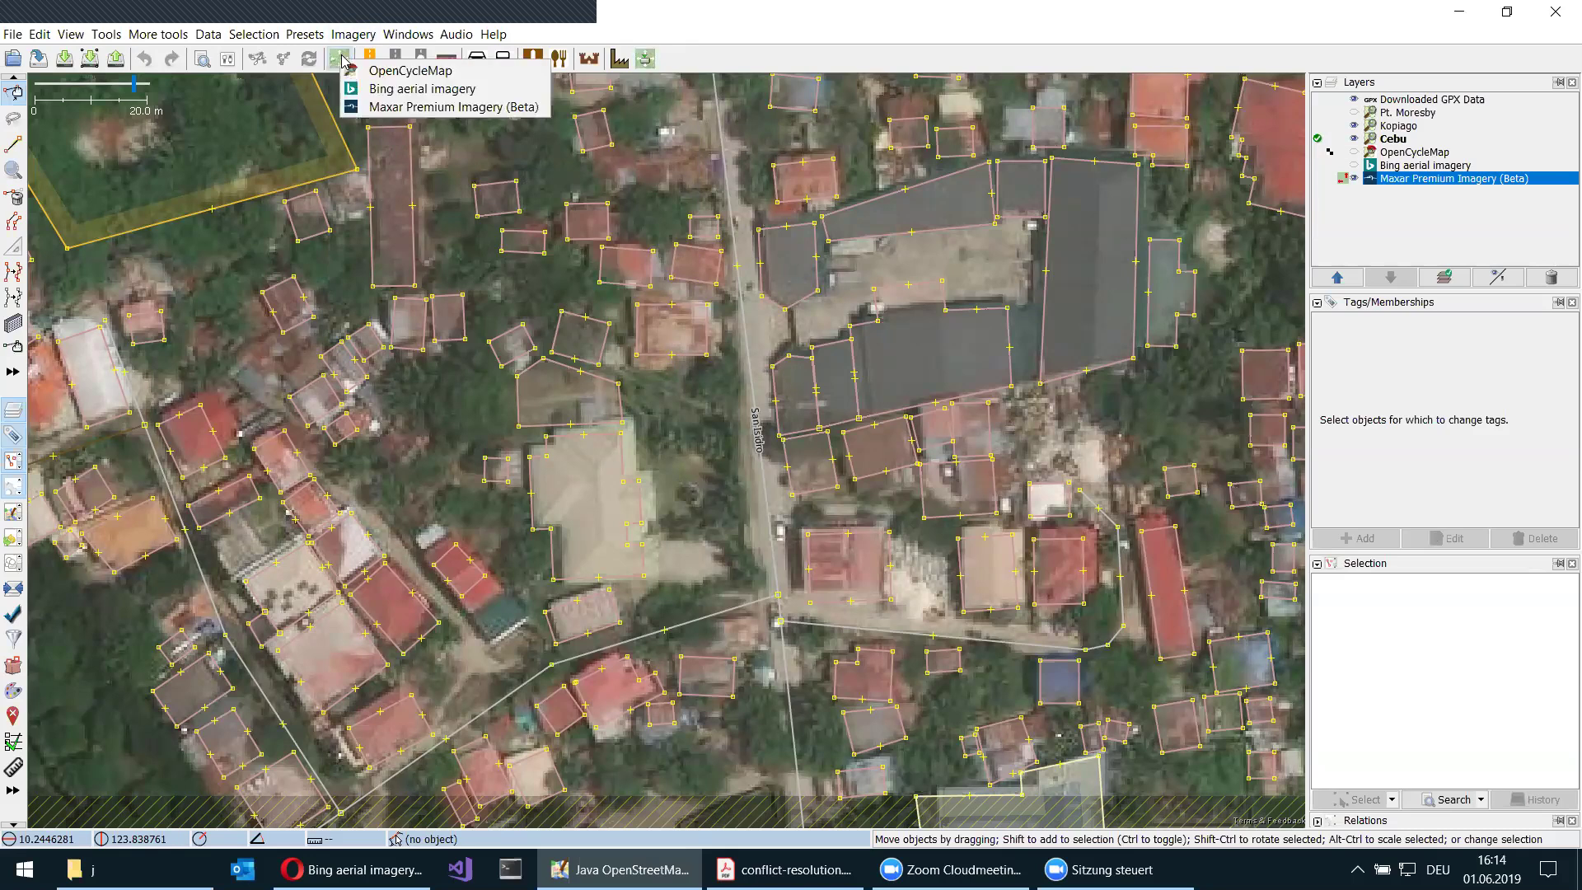
left_click(396, 108)
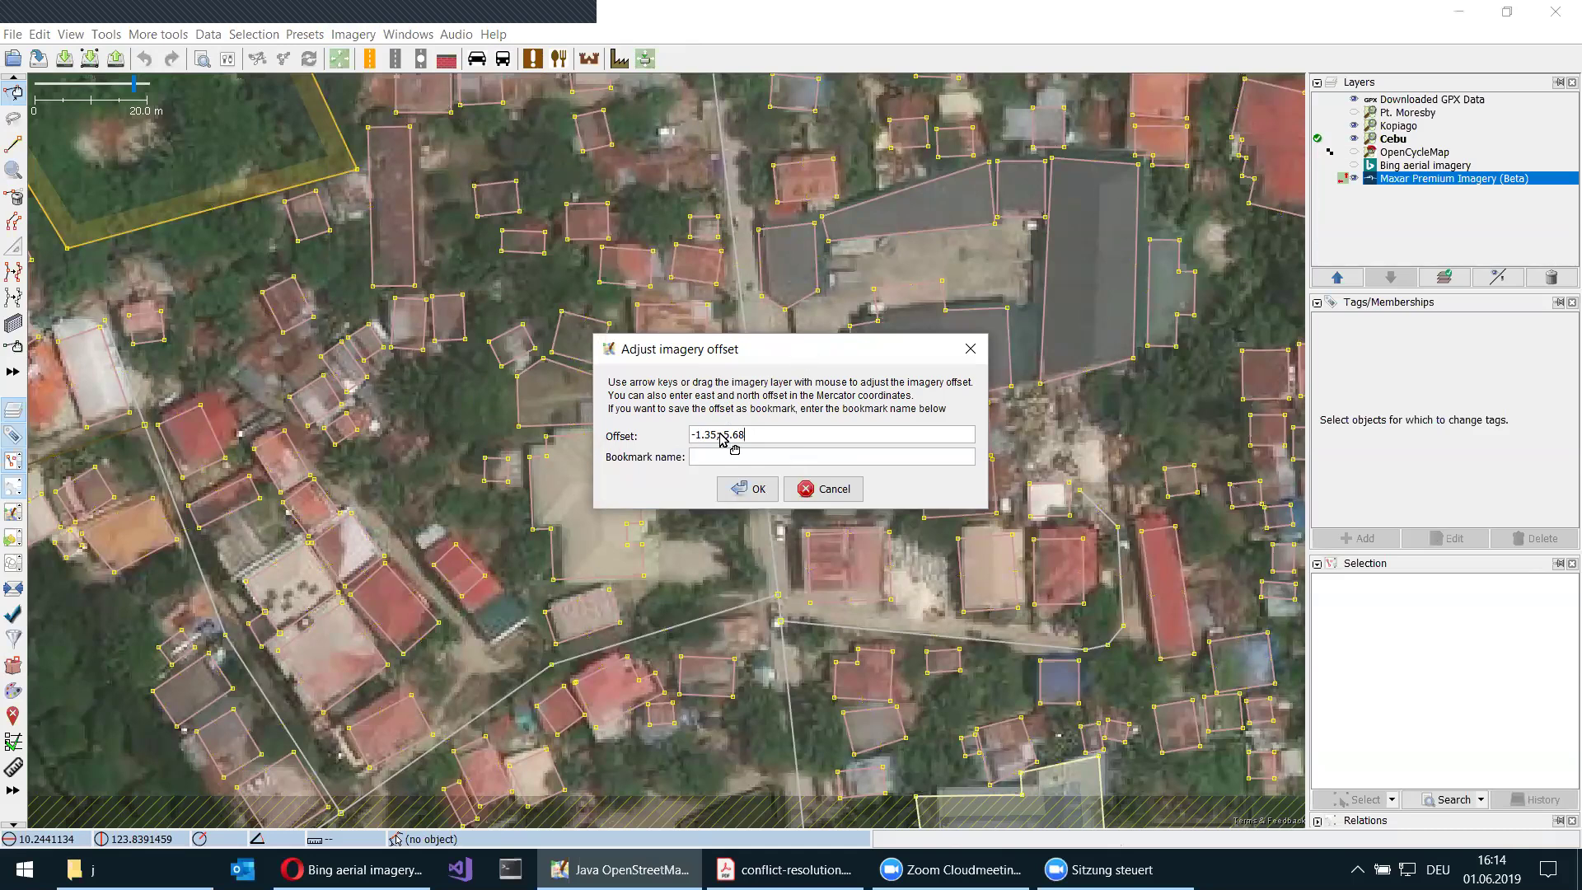
left_click(684, 427)
left_click_drag(685, 428, 645, 439)
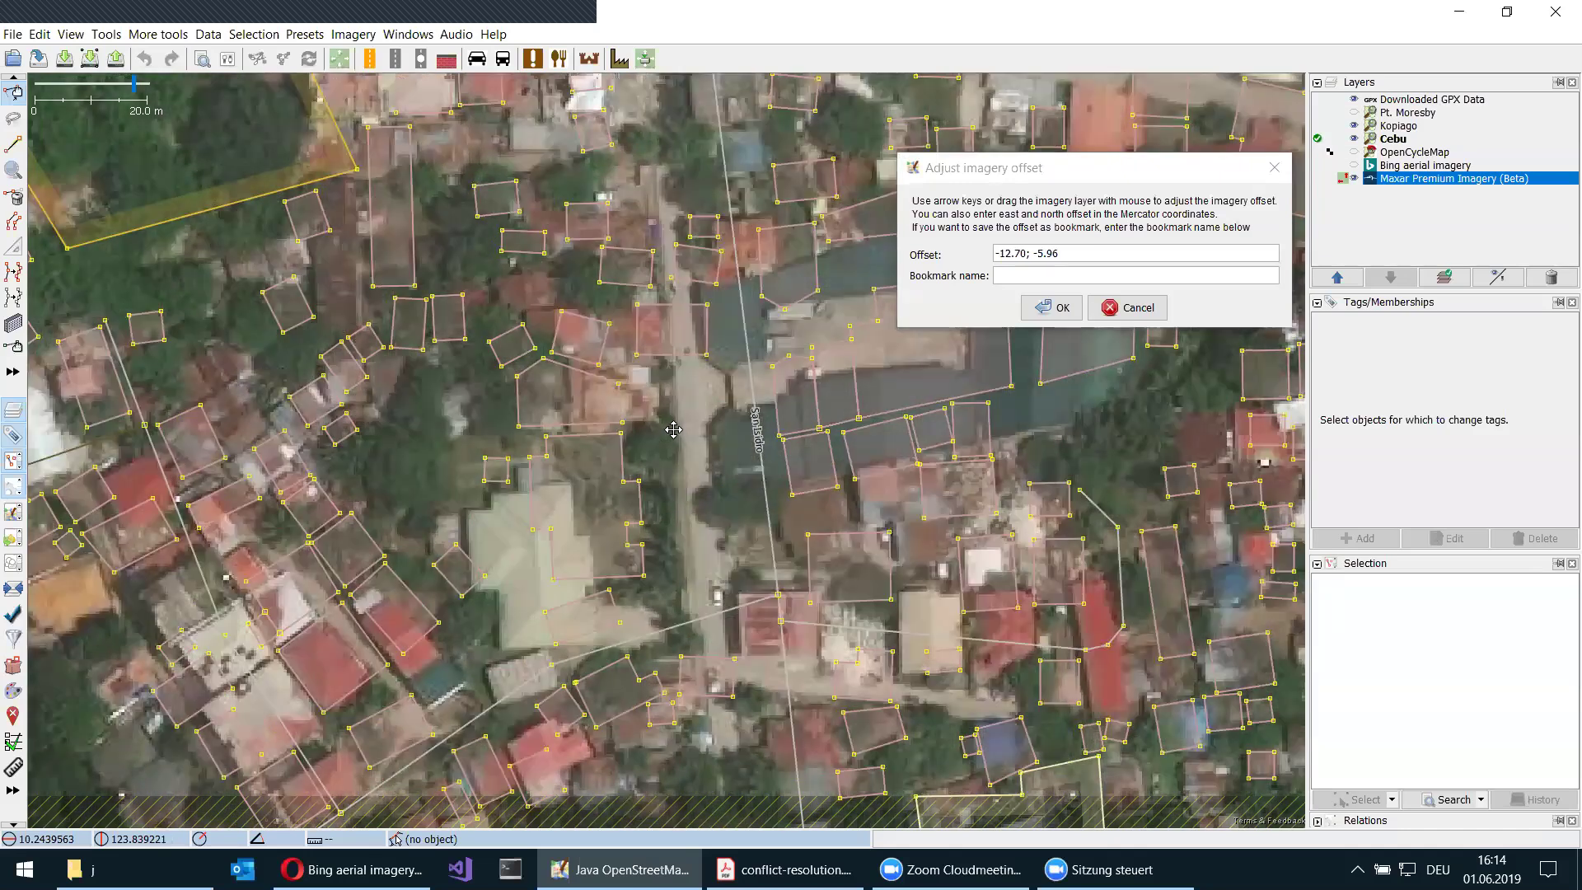
left_click_drag(665, 432, 685, 433)
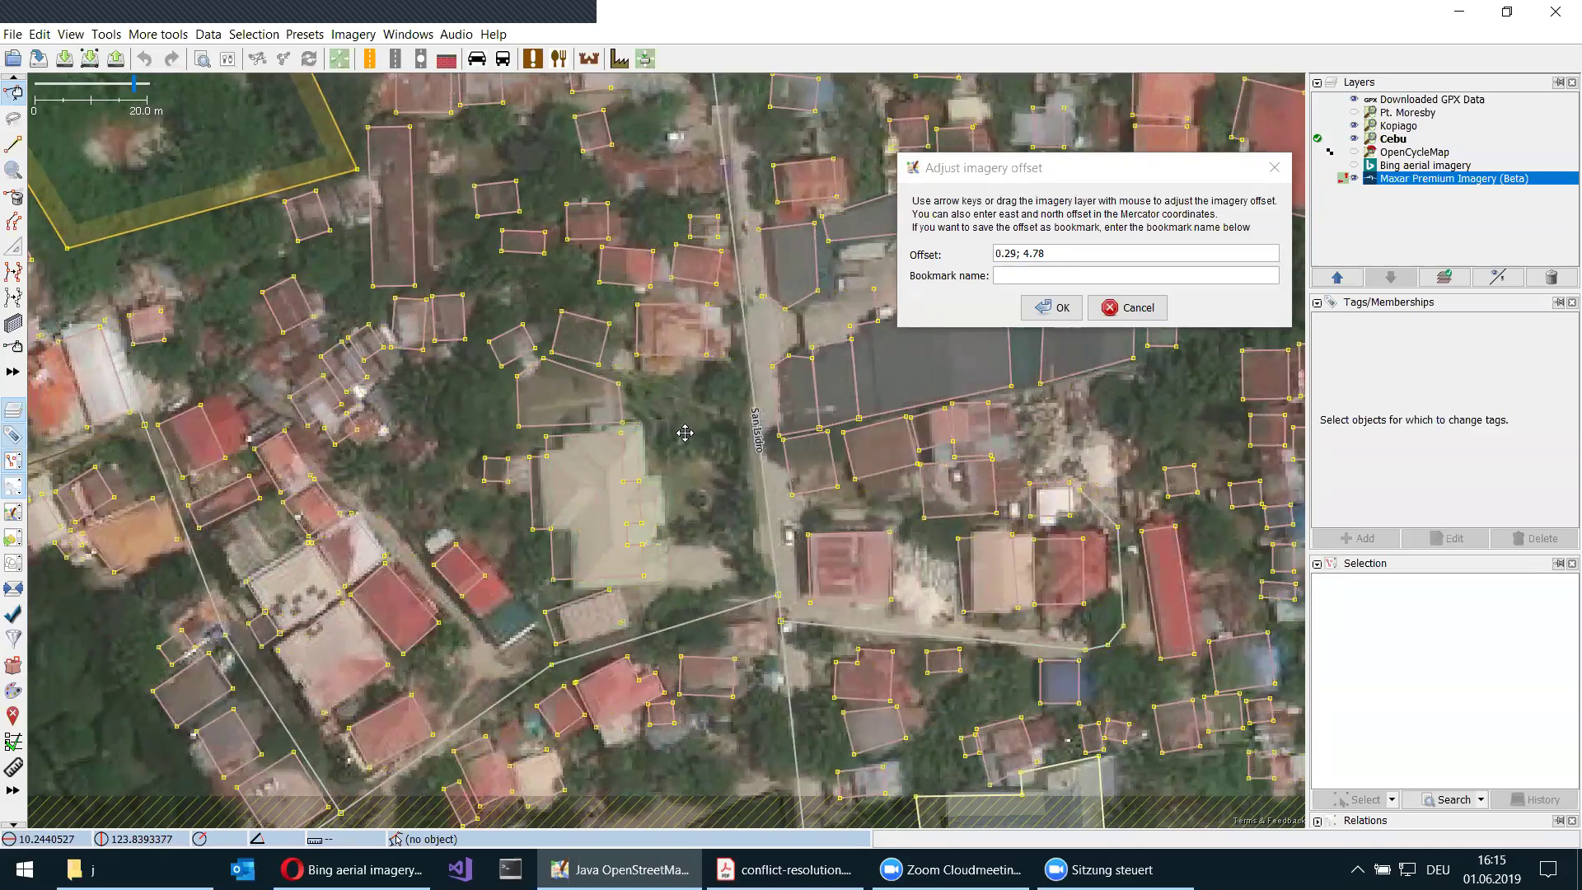
- Nudge the Maxar imagery west to an offset of -1.35; 4.78 and apply it
key("Left")
key("Left")
key("Left")
key("Left")
key("Left")
key("Left")
key("Left")
key("Left")
key("Left")
key("Left")
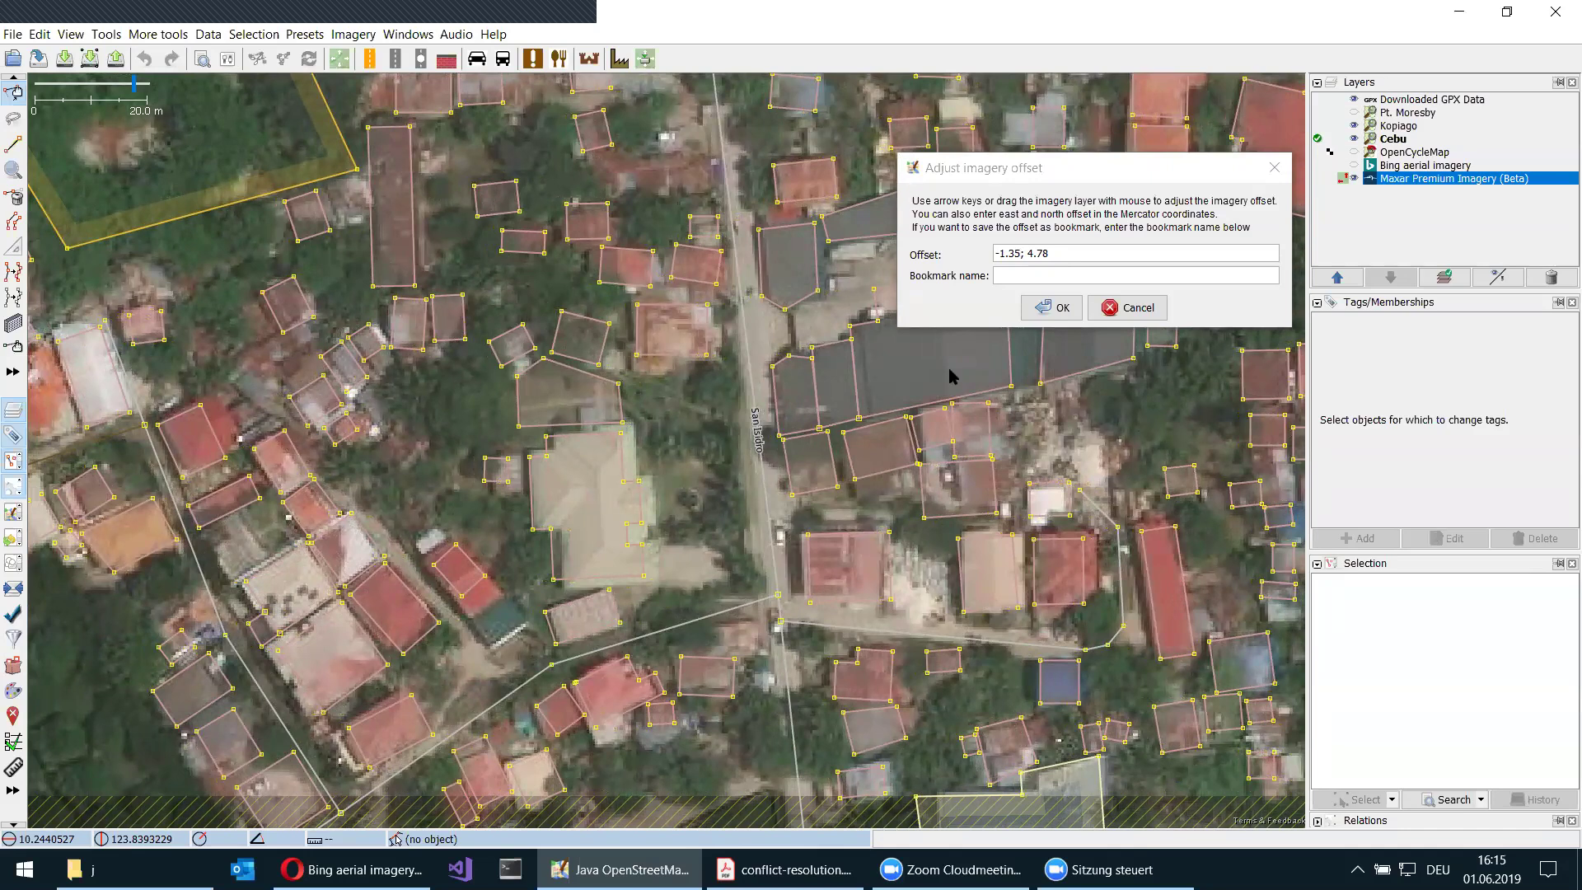
left_click(1069, 310)
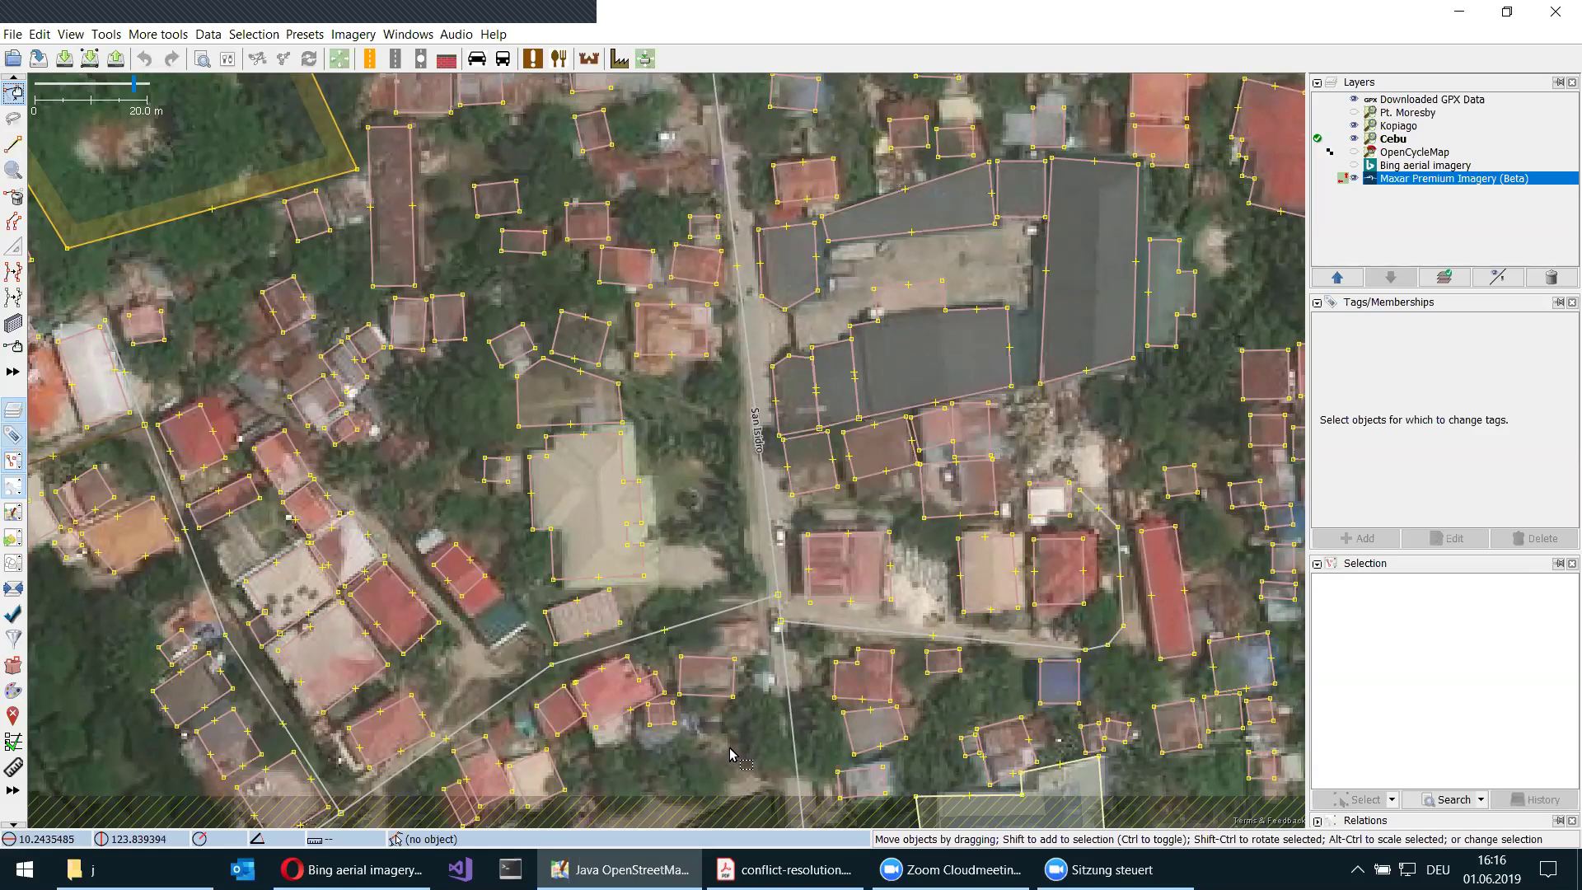
- Make Pt. Moresby the active data layer and compare Rigo Road and the GPS tracks with the Maxar imagery near Jason Farm
left_click(1326, 126)
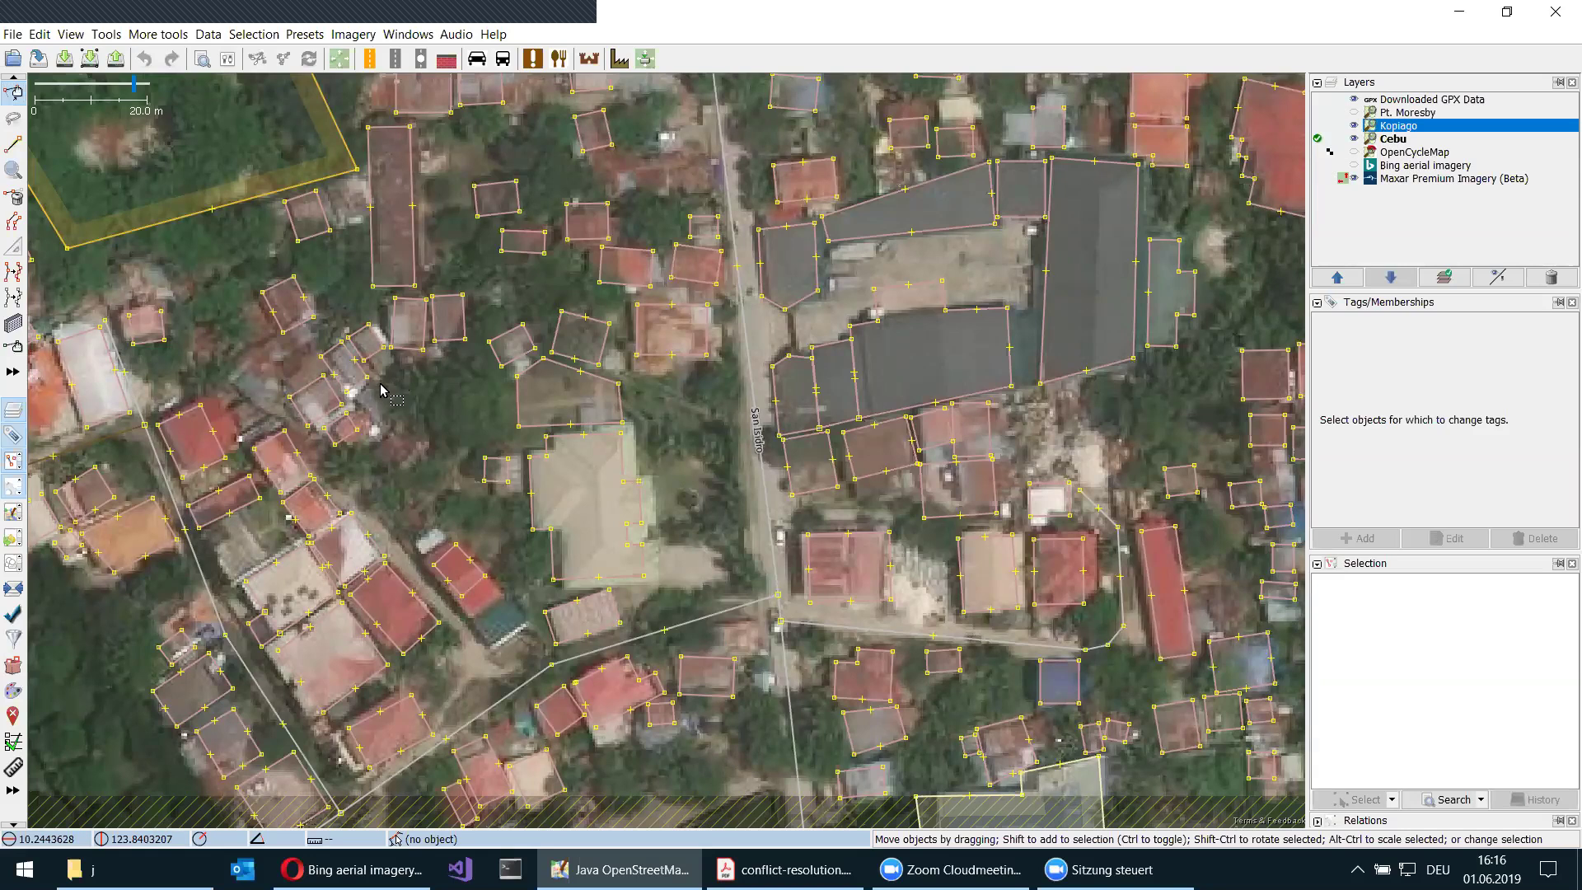
key("alt+Page_Up")
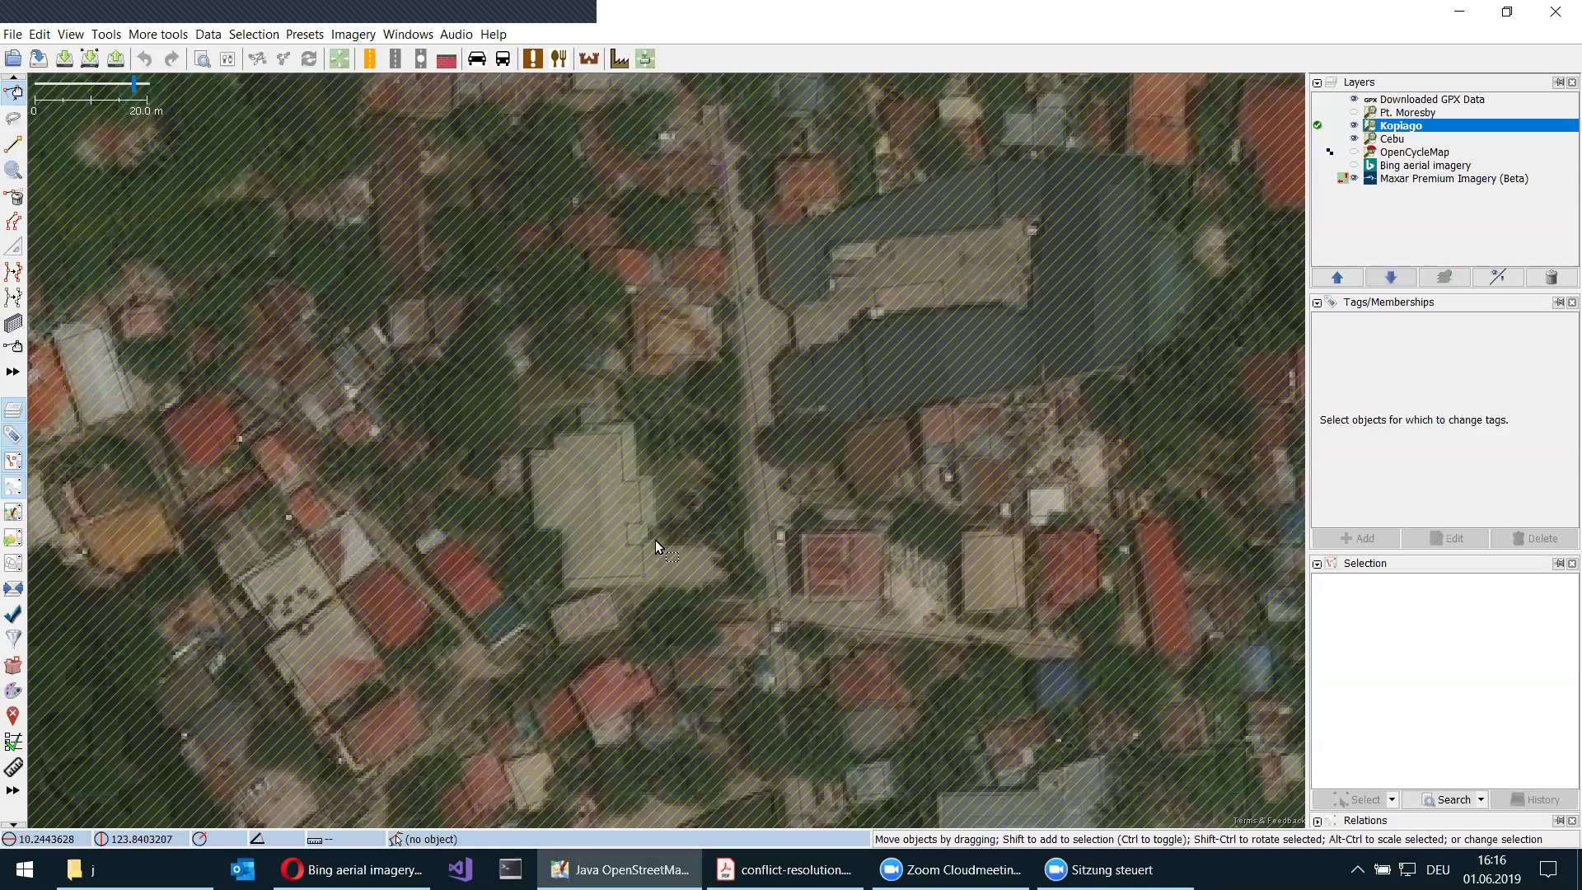
key("alt+Page_Up")
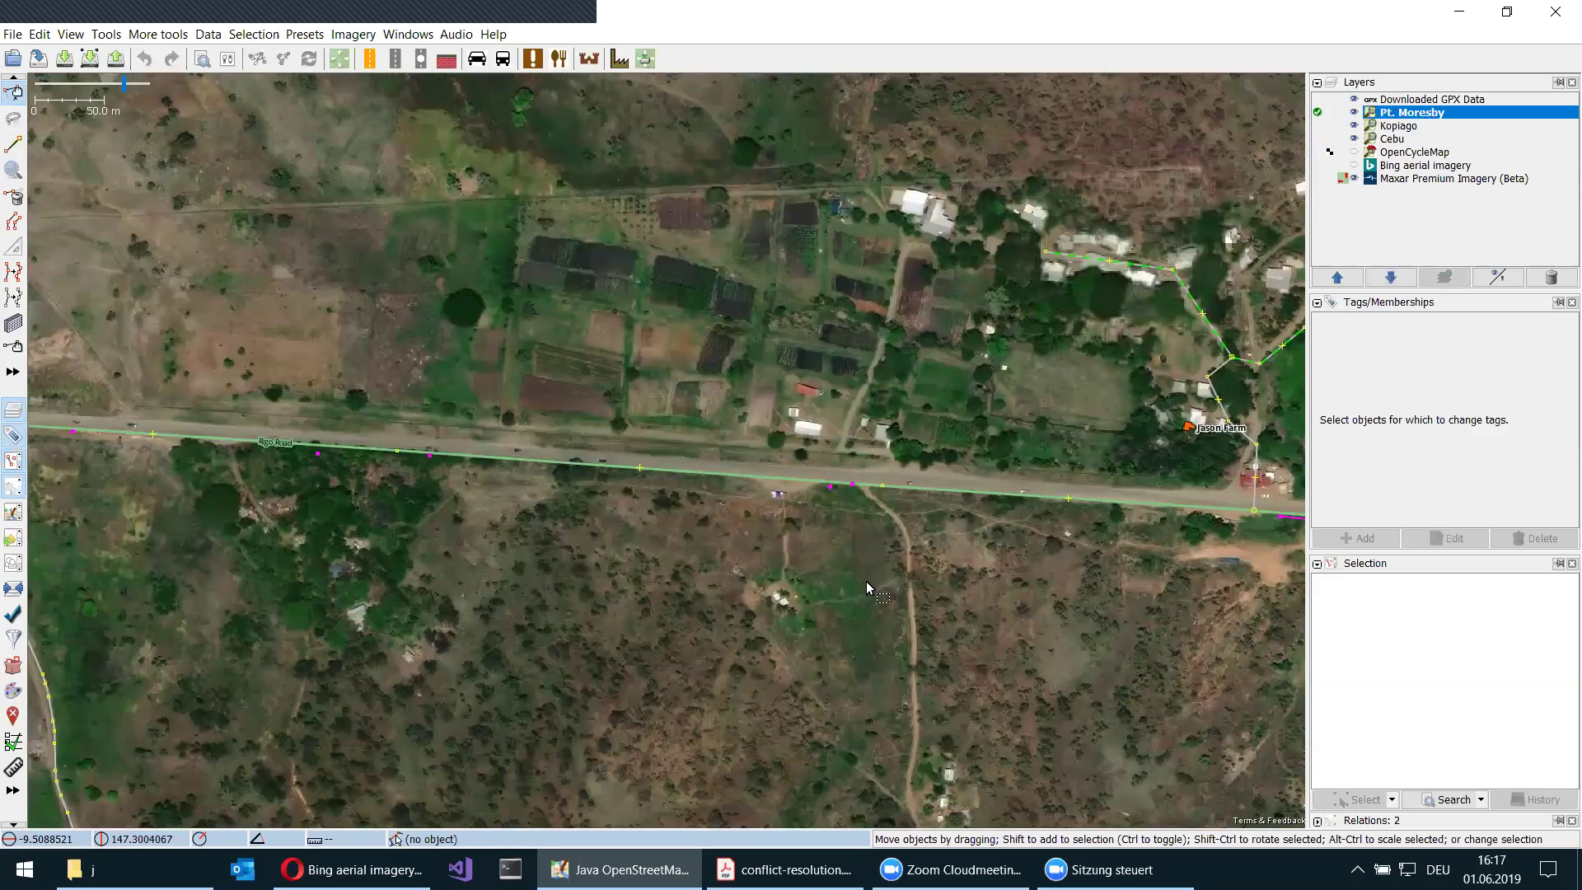
left_click_drag(480, 514, 782, 560)
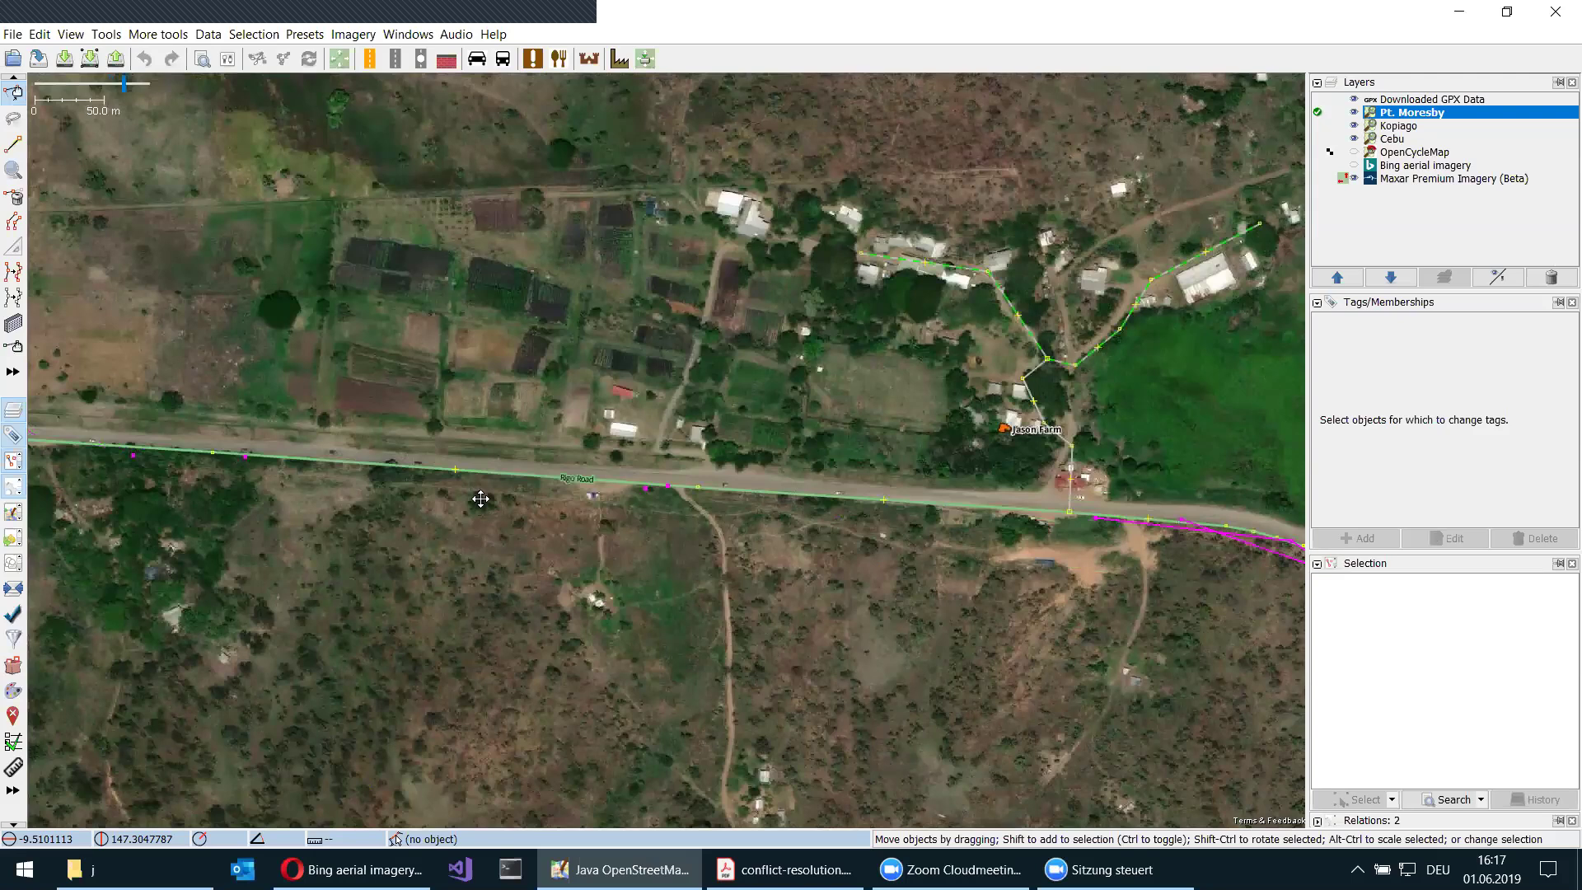
scroll(609, 502, "down", 5)
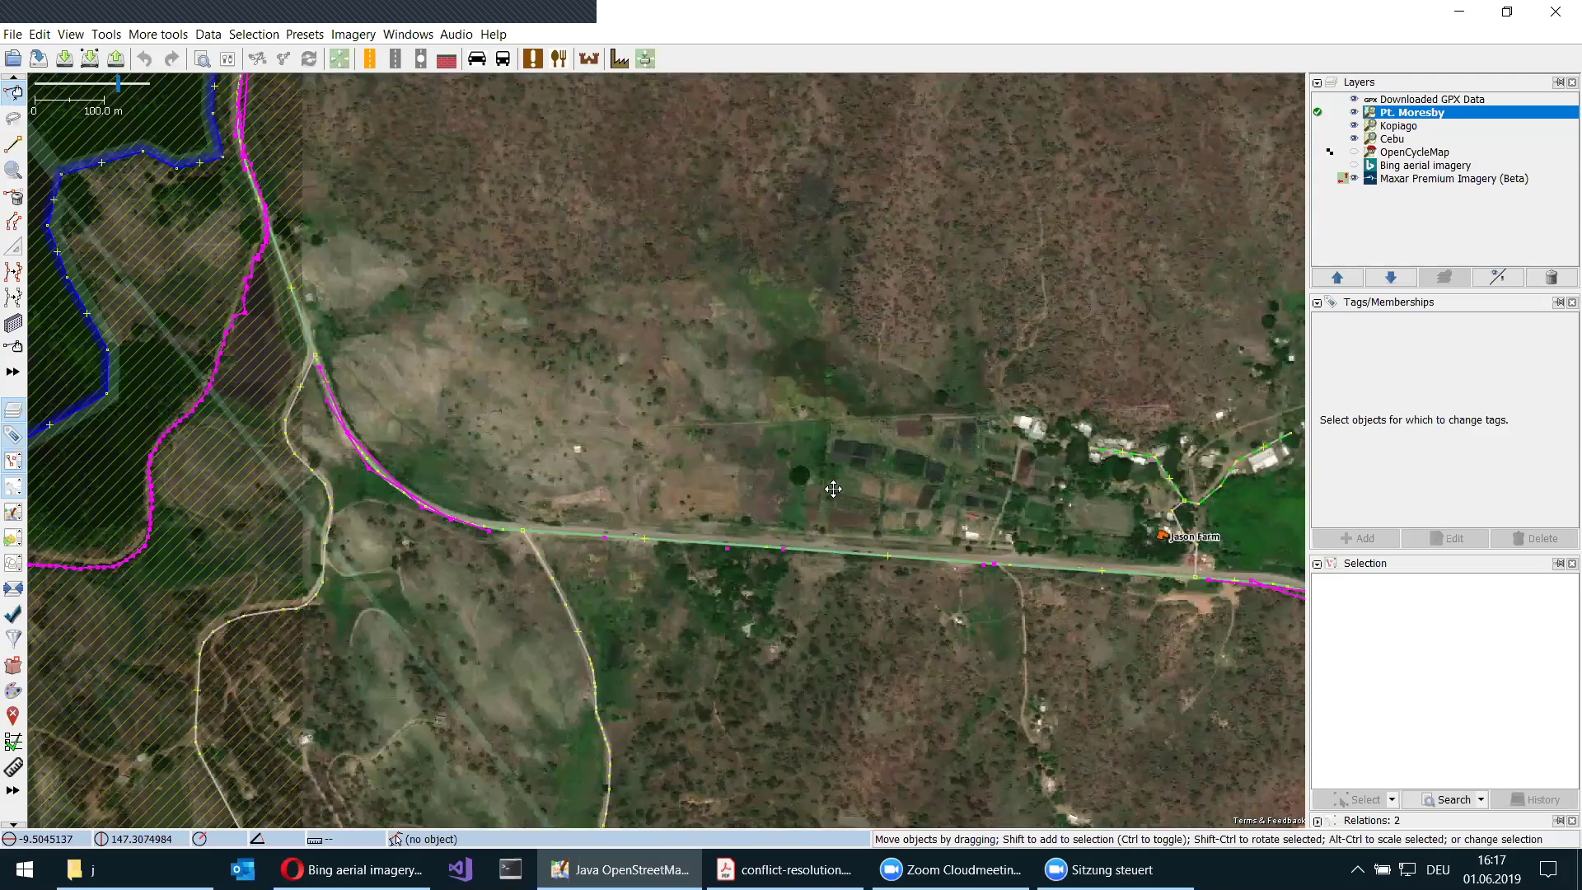
scroll(833, 483, "up", 6)
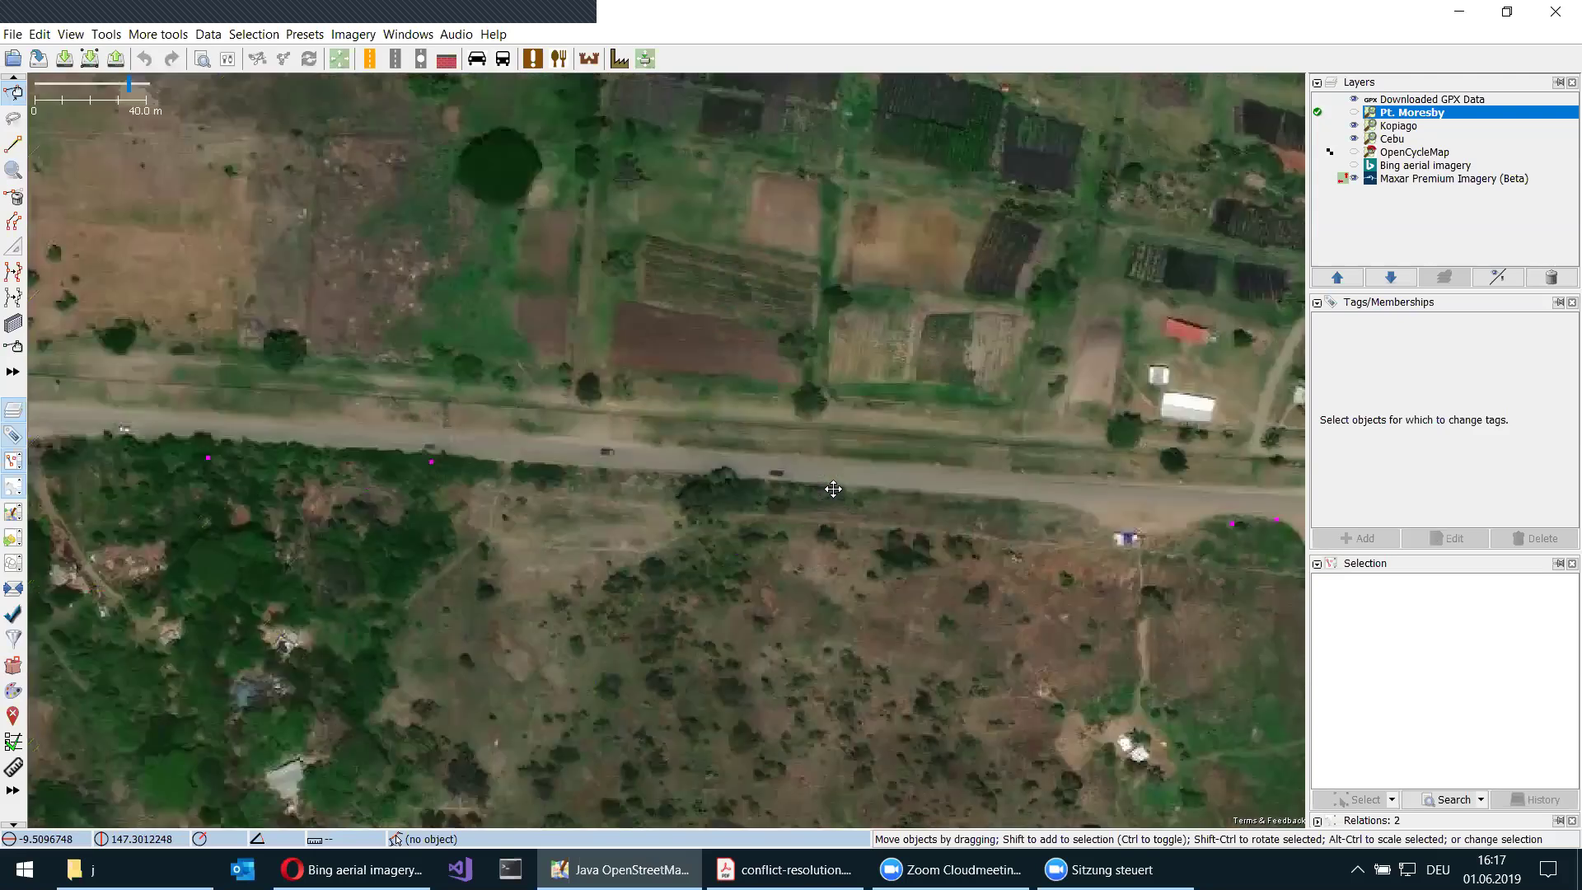
- Show the Bing aerial imagery, hide the Maxar layer, and display the Pt. Moresby data over Rigo Road at the imagery seam
left_click(1354, 165)
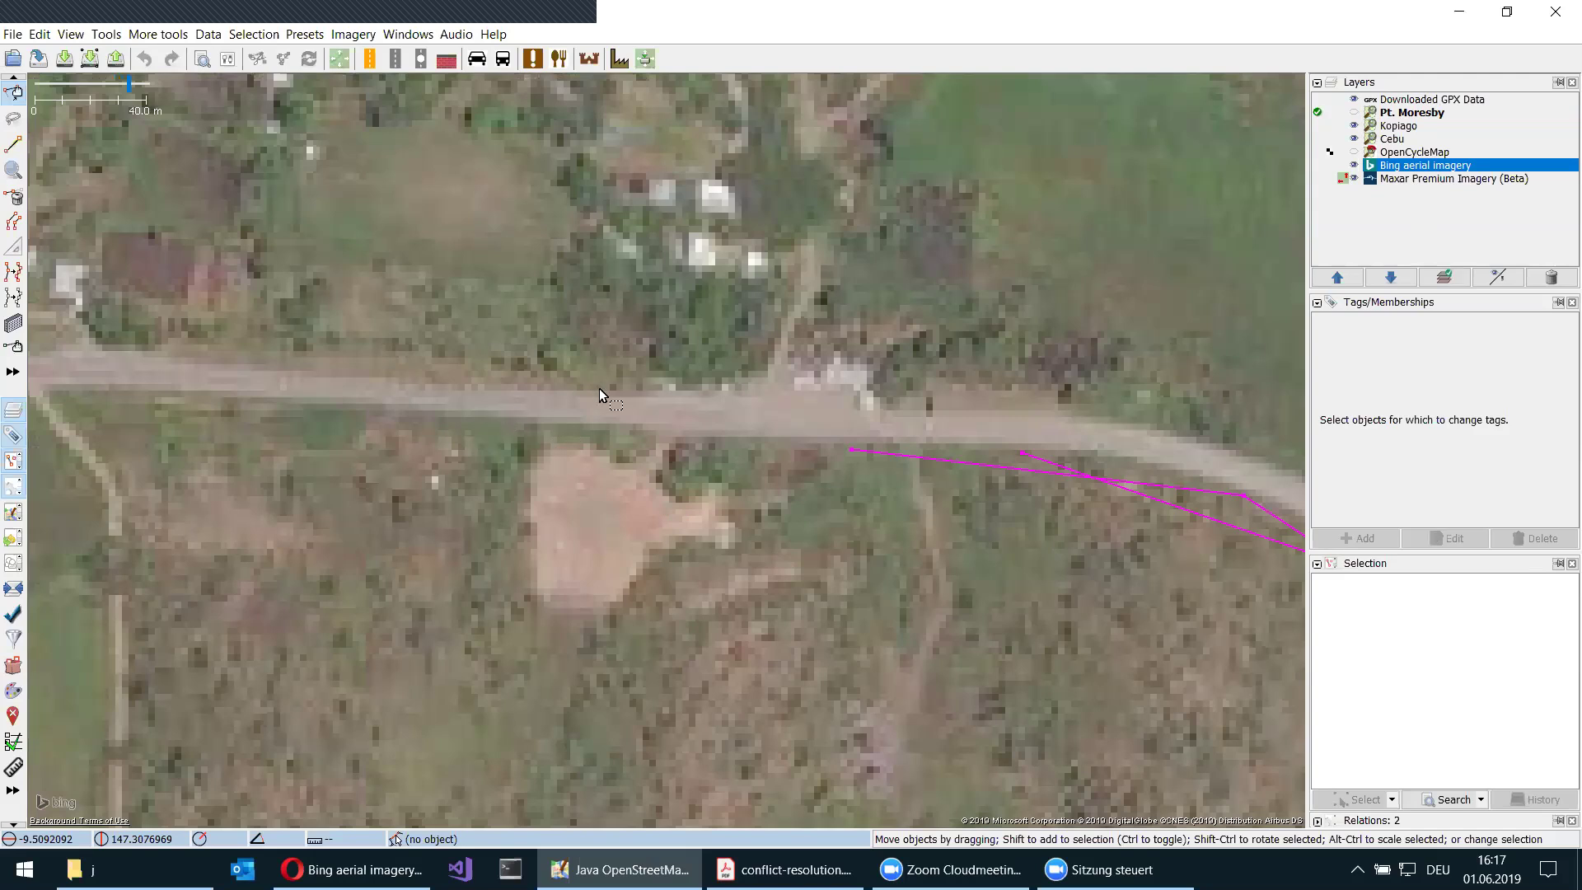
key("alt+Page_Down")
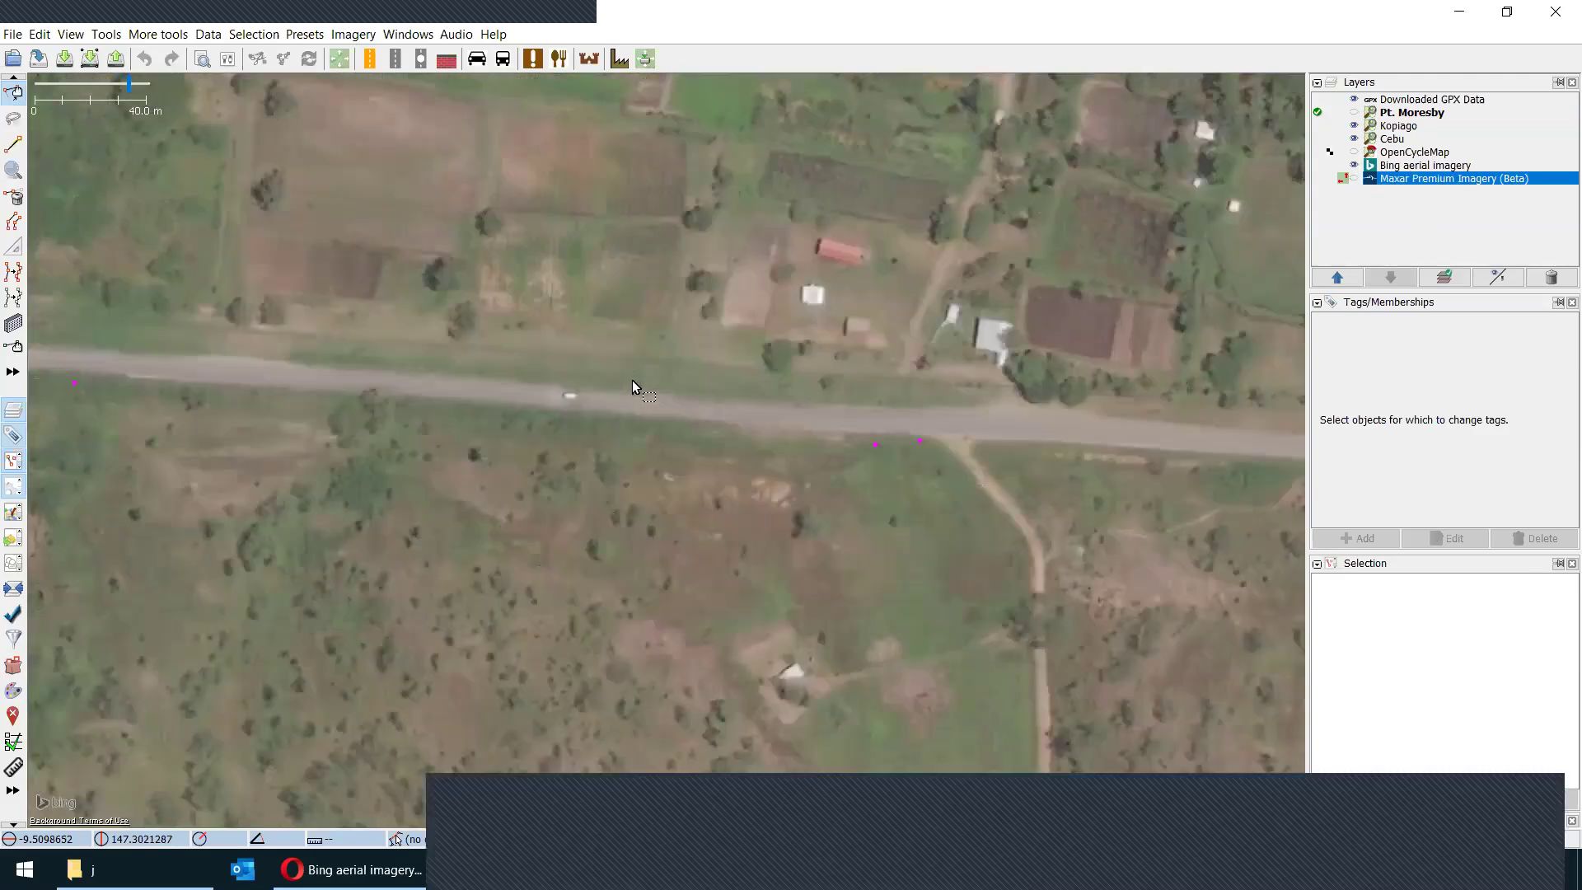
scroll(631, 383, "up", 2)
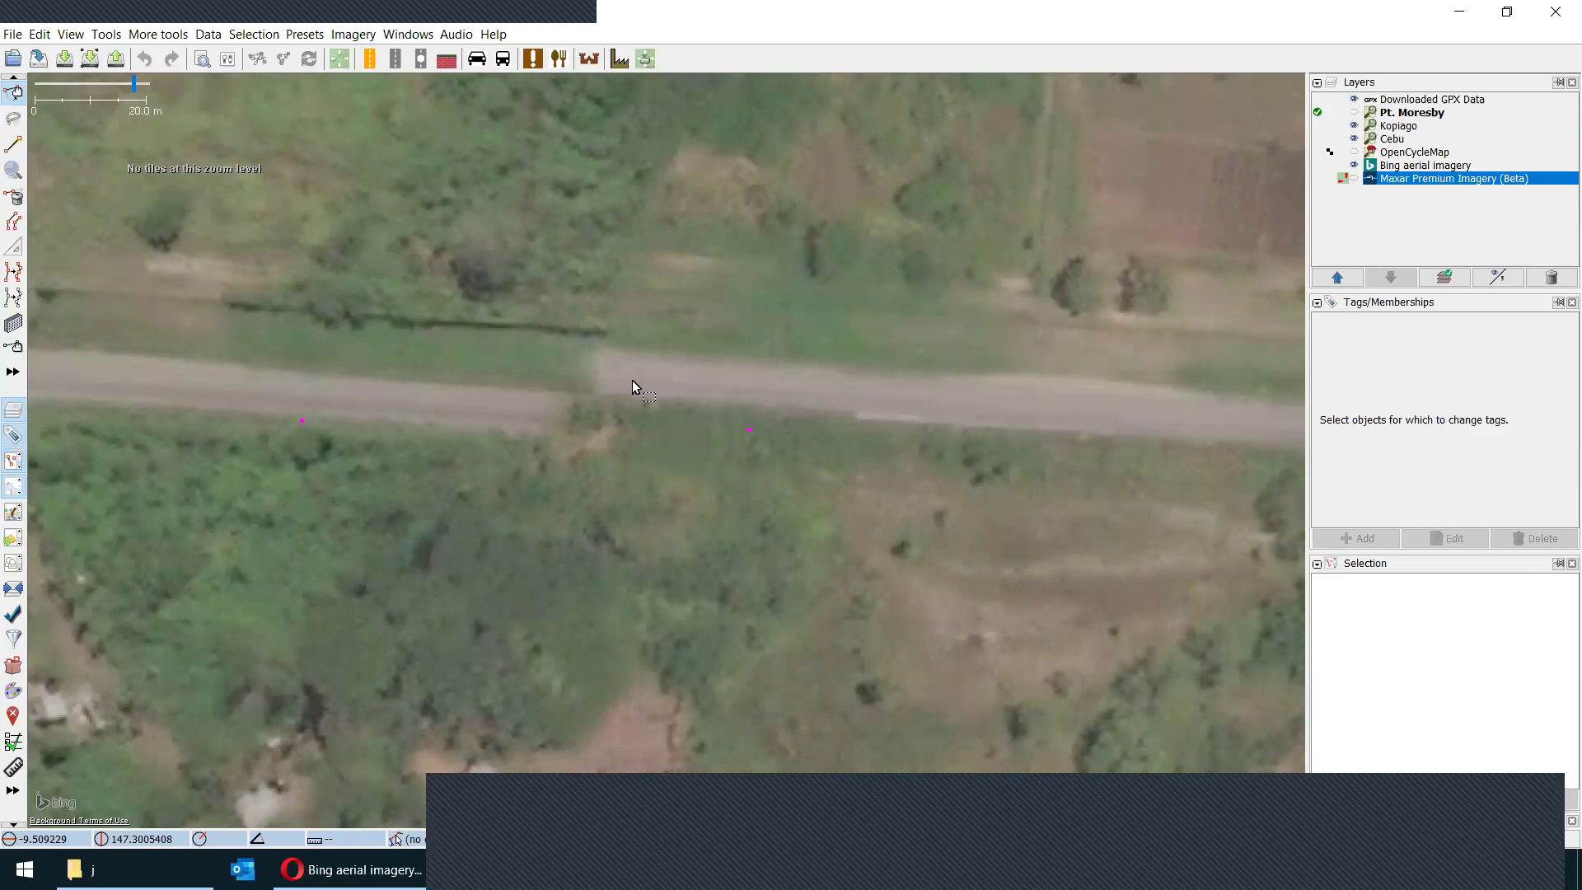
left_click(1353, 112)
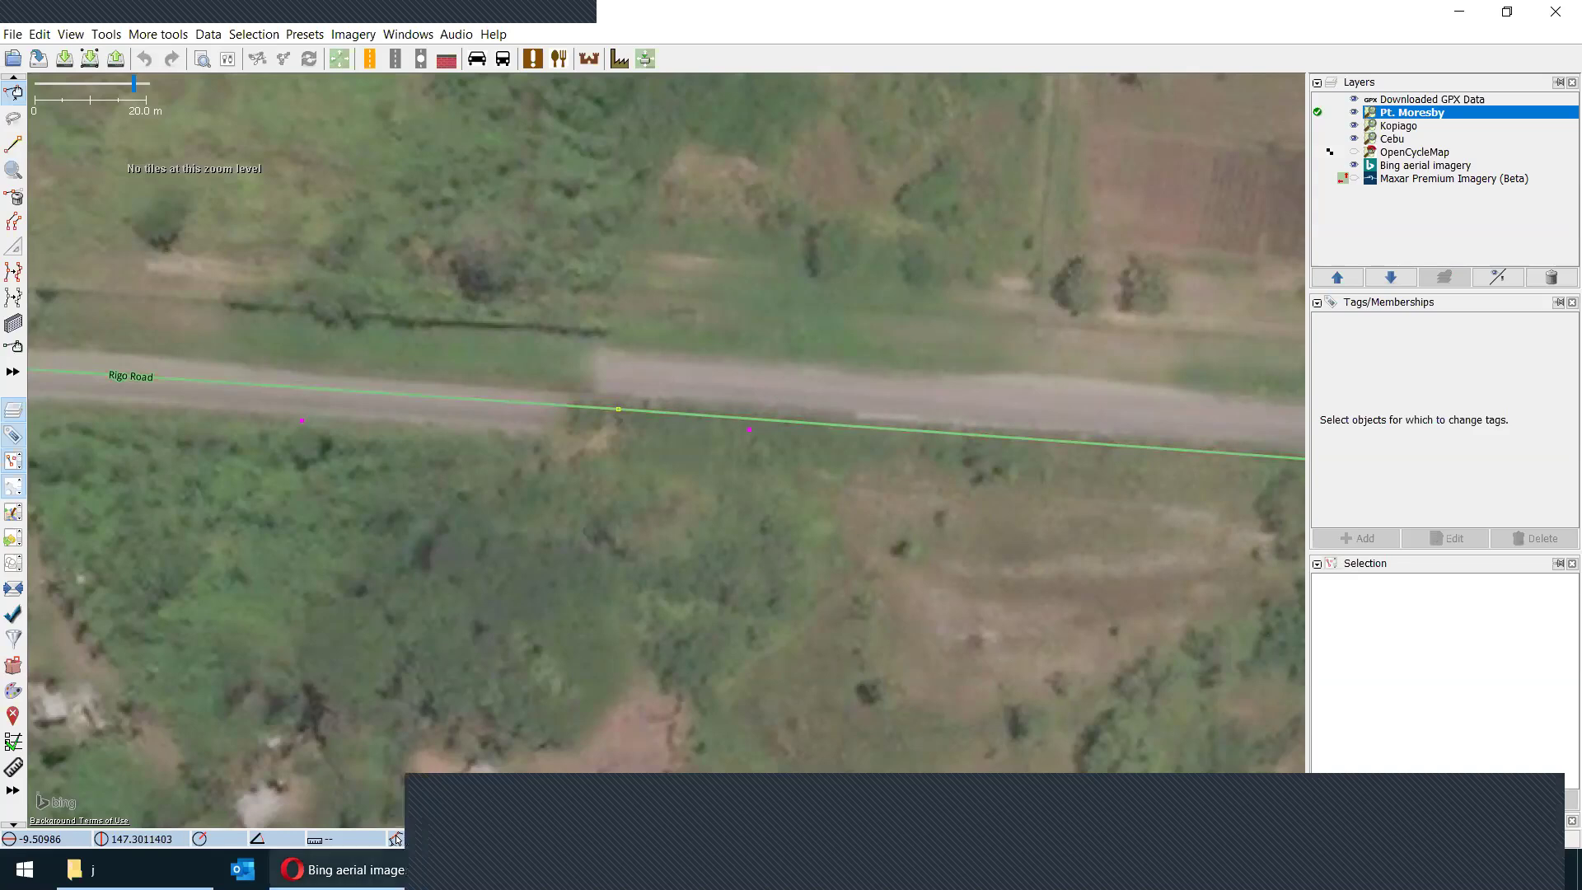
- Switch to the browser map view to examine the seam in the Bing aerial imagery, and return to JOSM
key("alt+Tab")
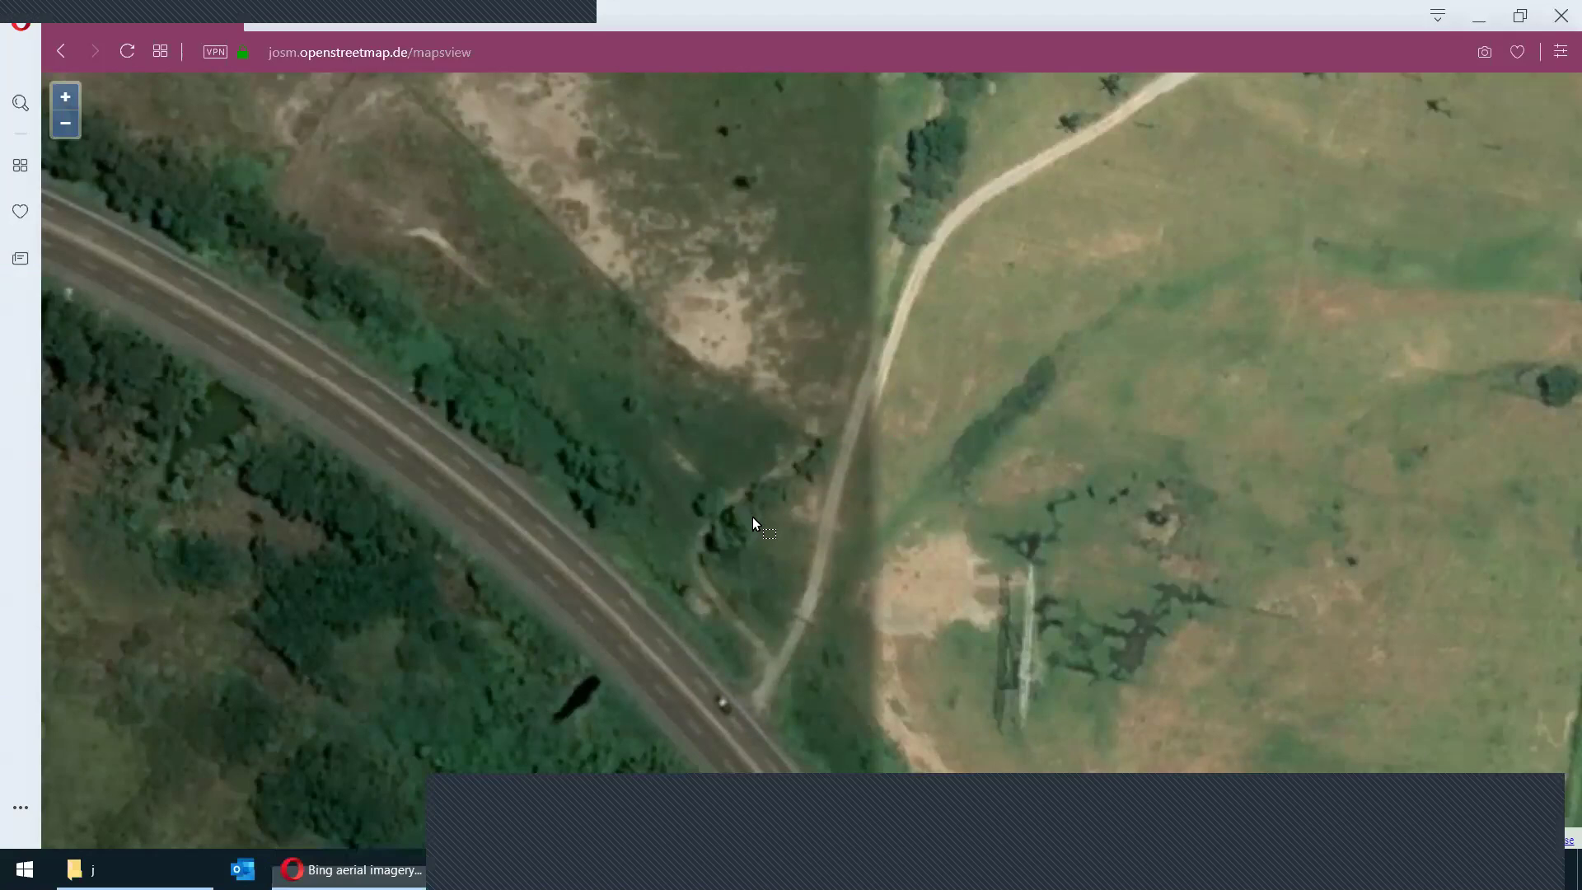
key("alt+Tab")
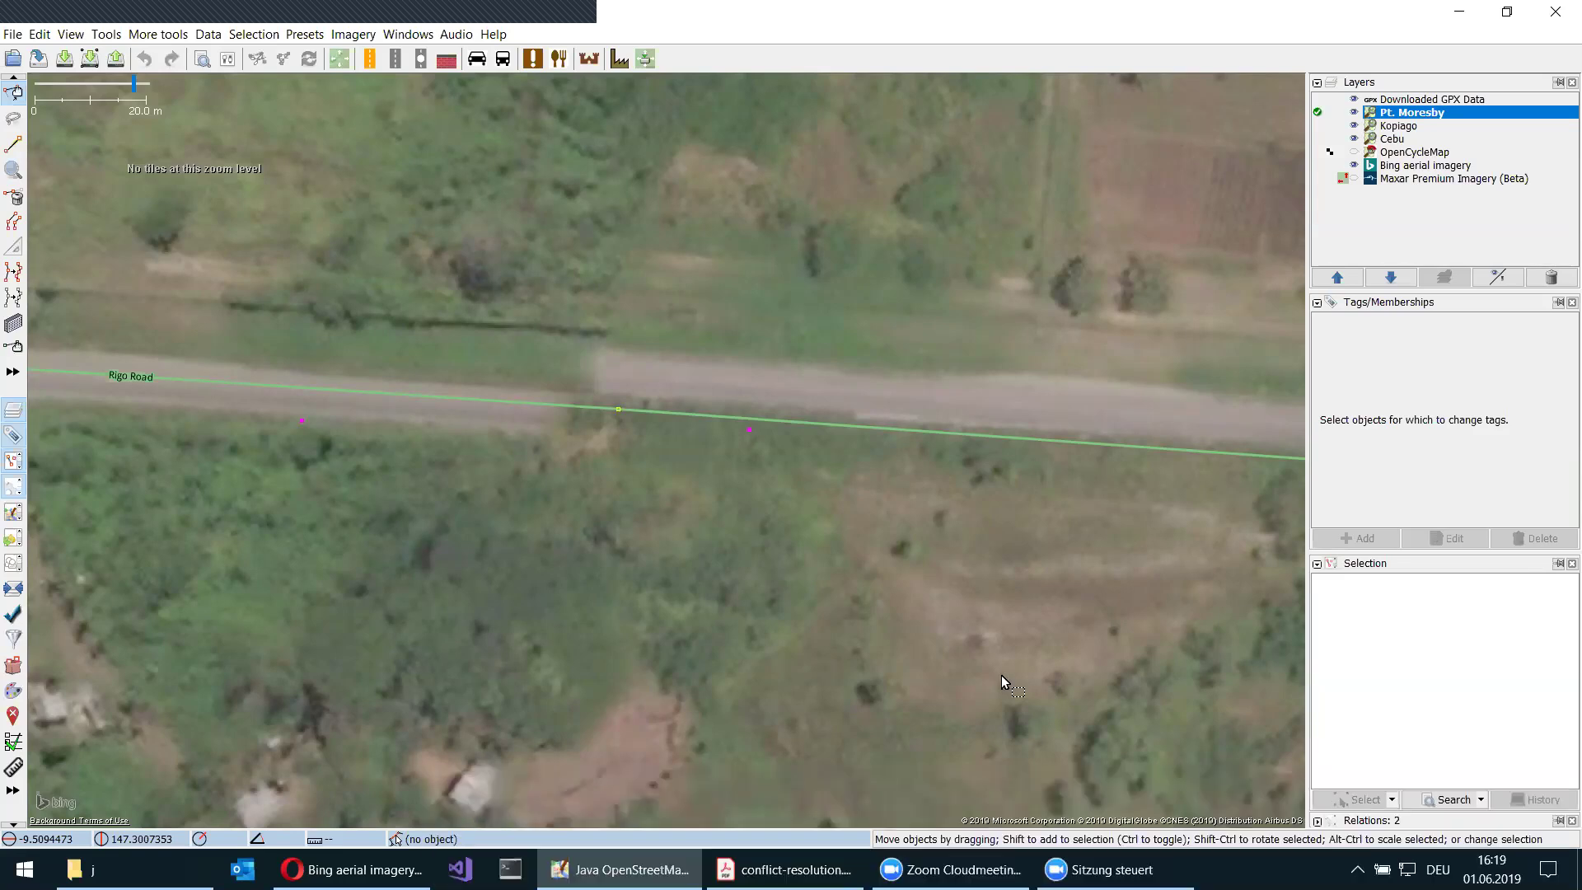
mouse_move(950, 869)
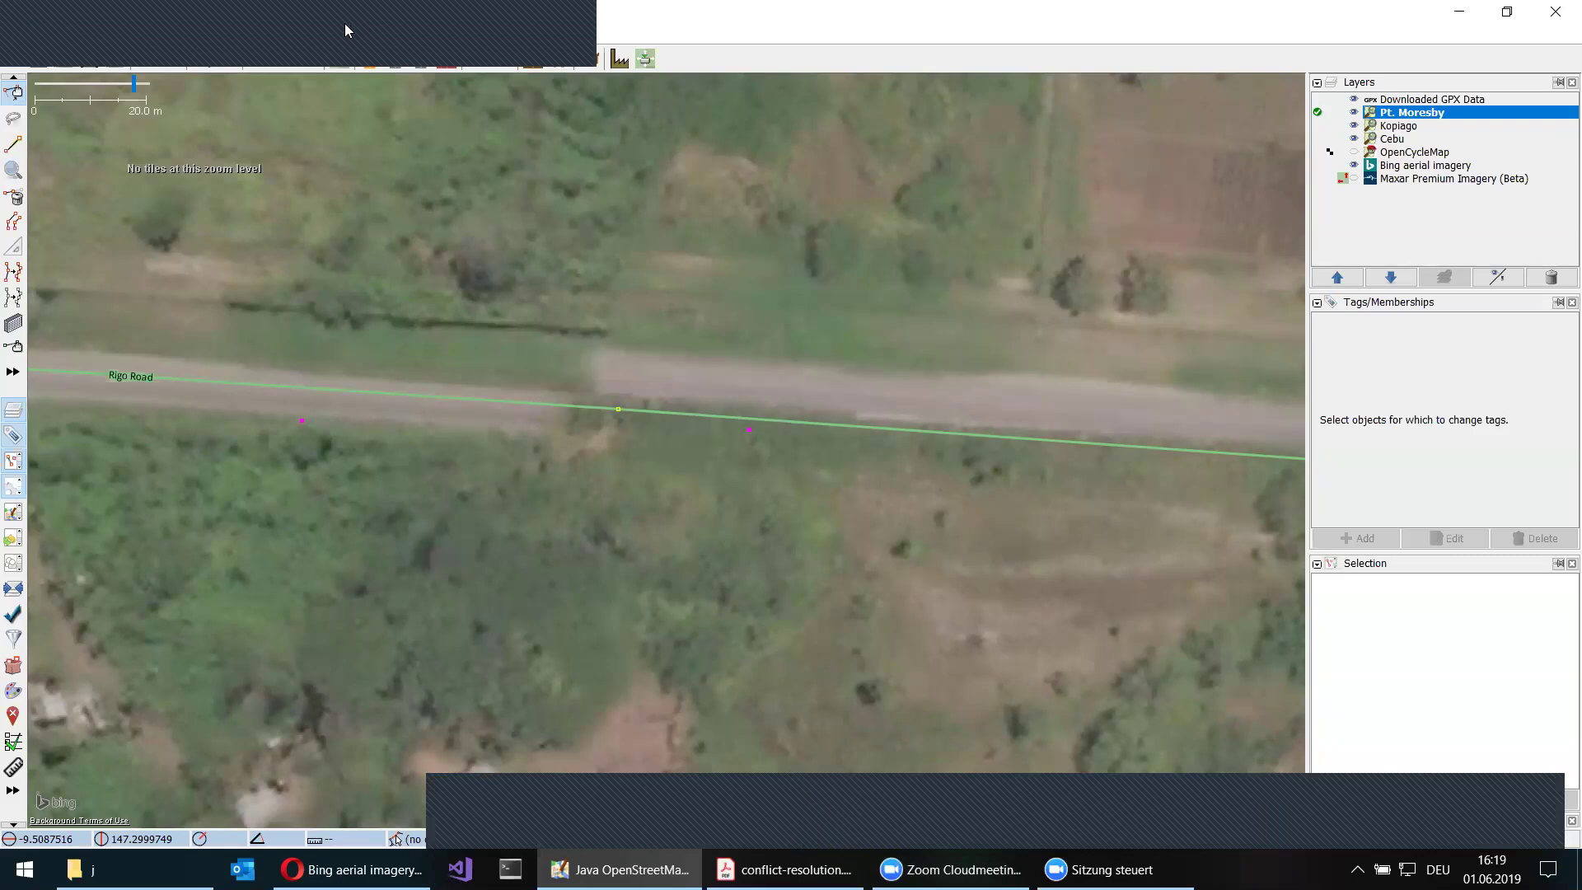
left_click(569, 13)
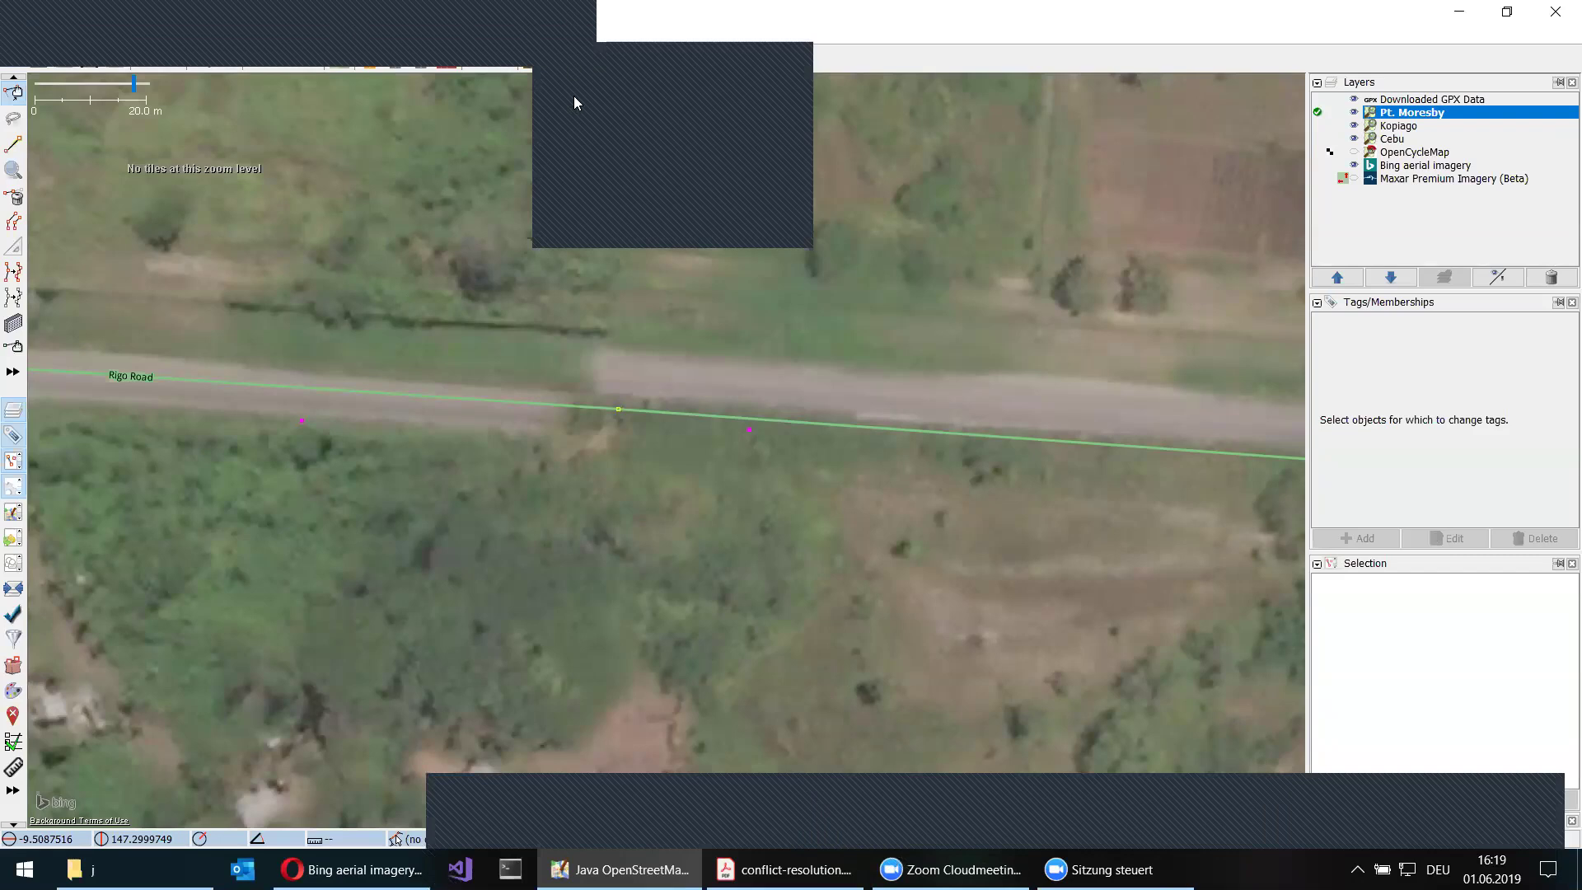
left_click(313, 18)
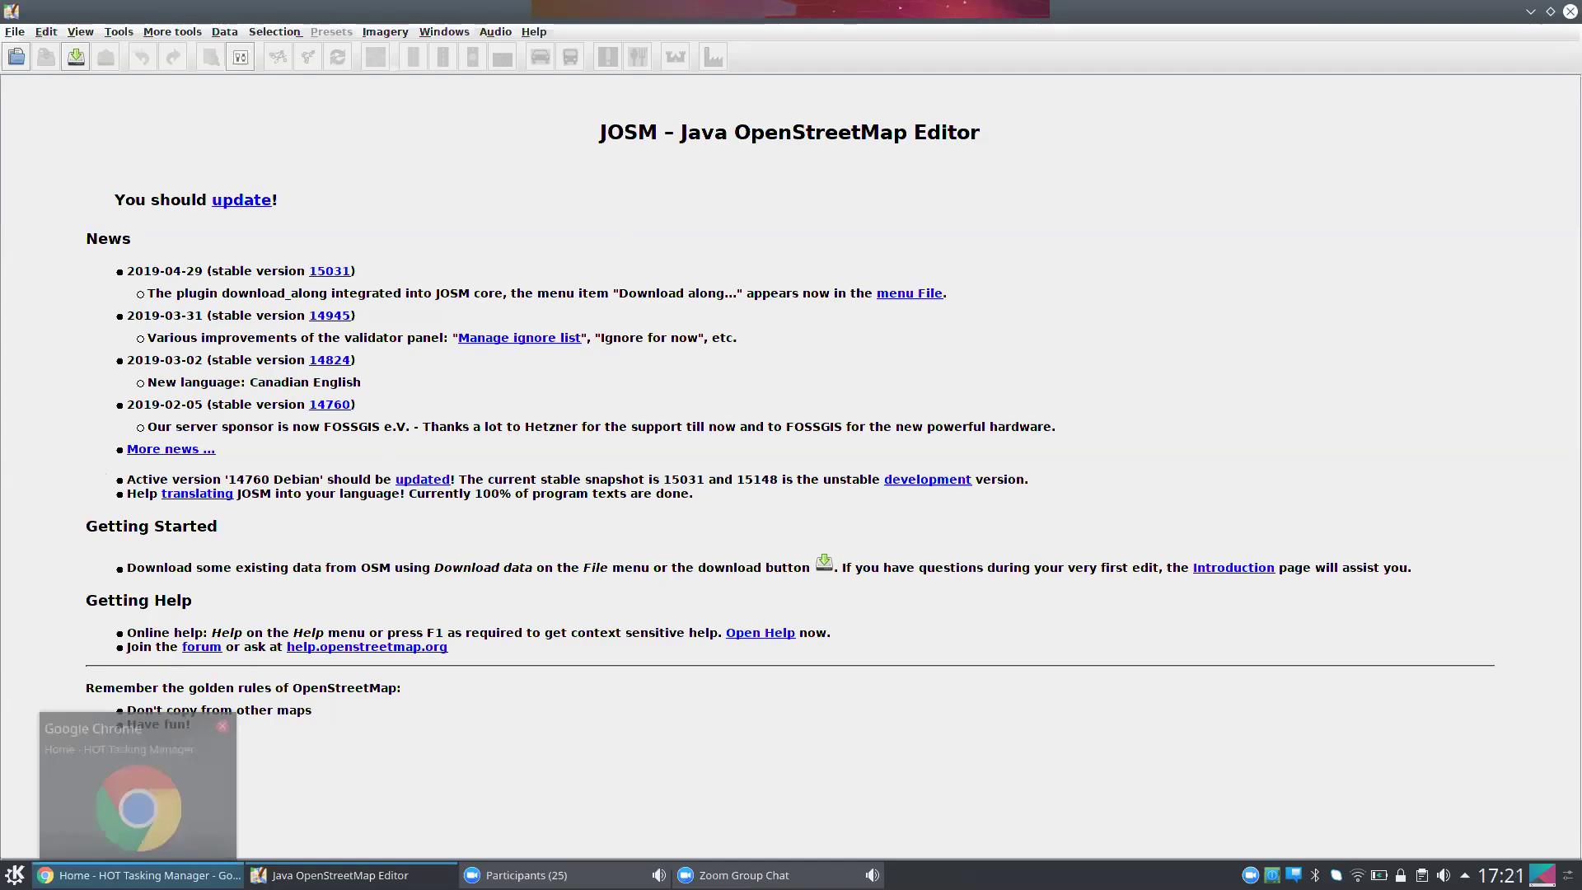
- Switch to the HOT Tasking Manager in Chrome, open the list of projects for contribution and search it for project 5461
left_click(82, 875)
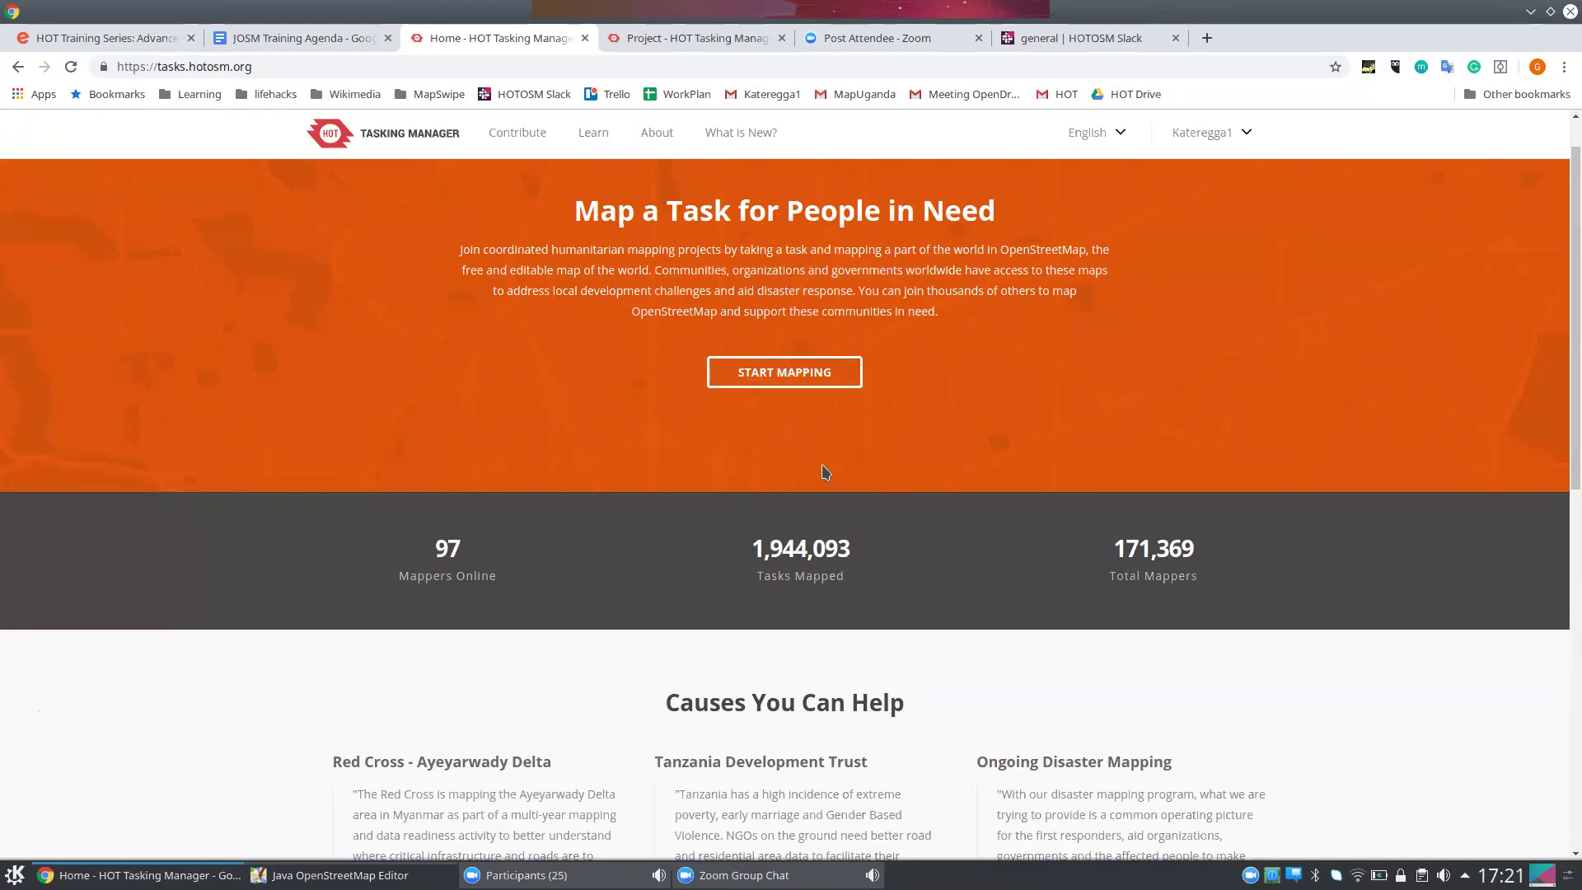
left_click(781, 372)
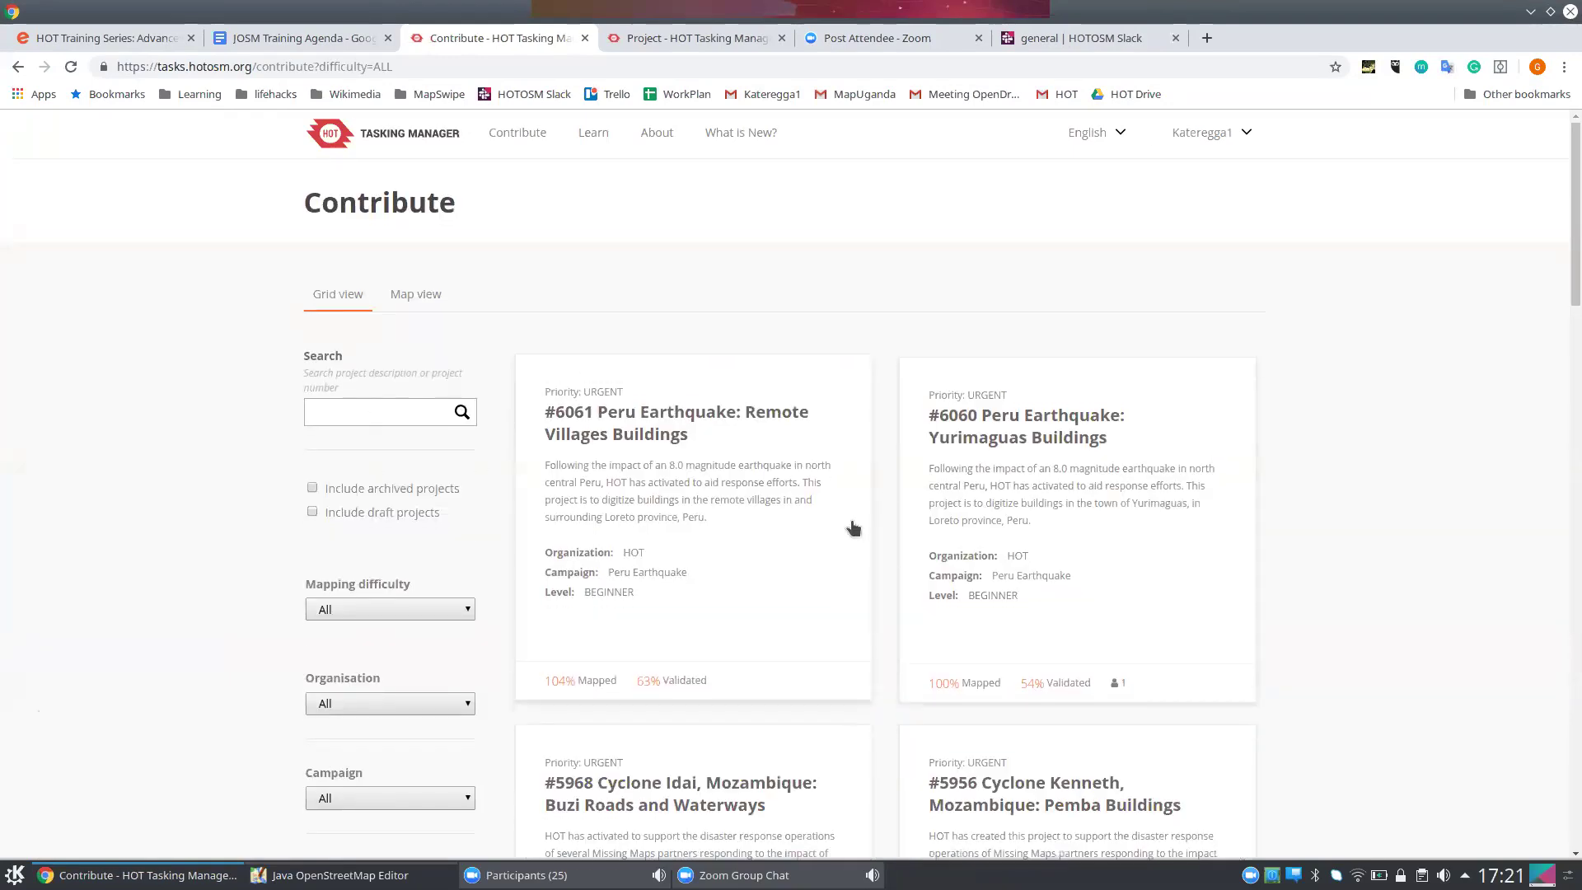
scroll(849, 535, "down", 3)
scroll(849, 539, "down", 20)
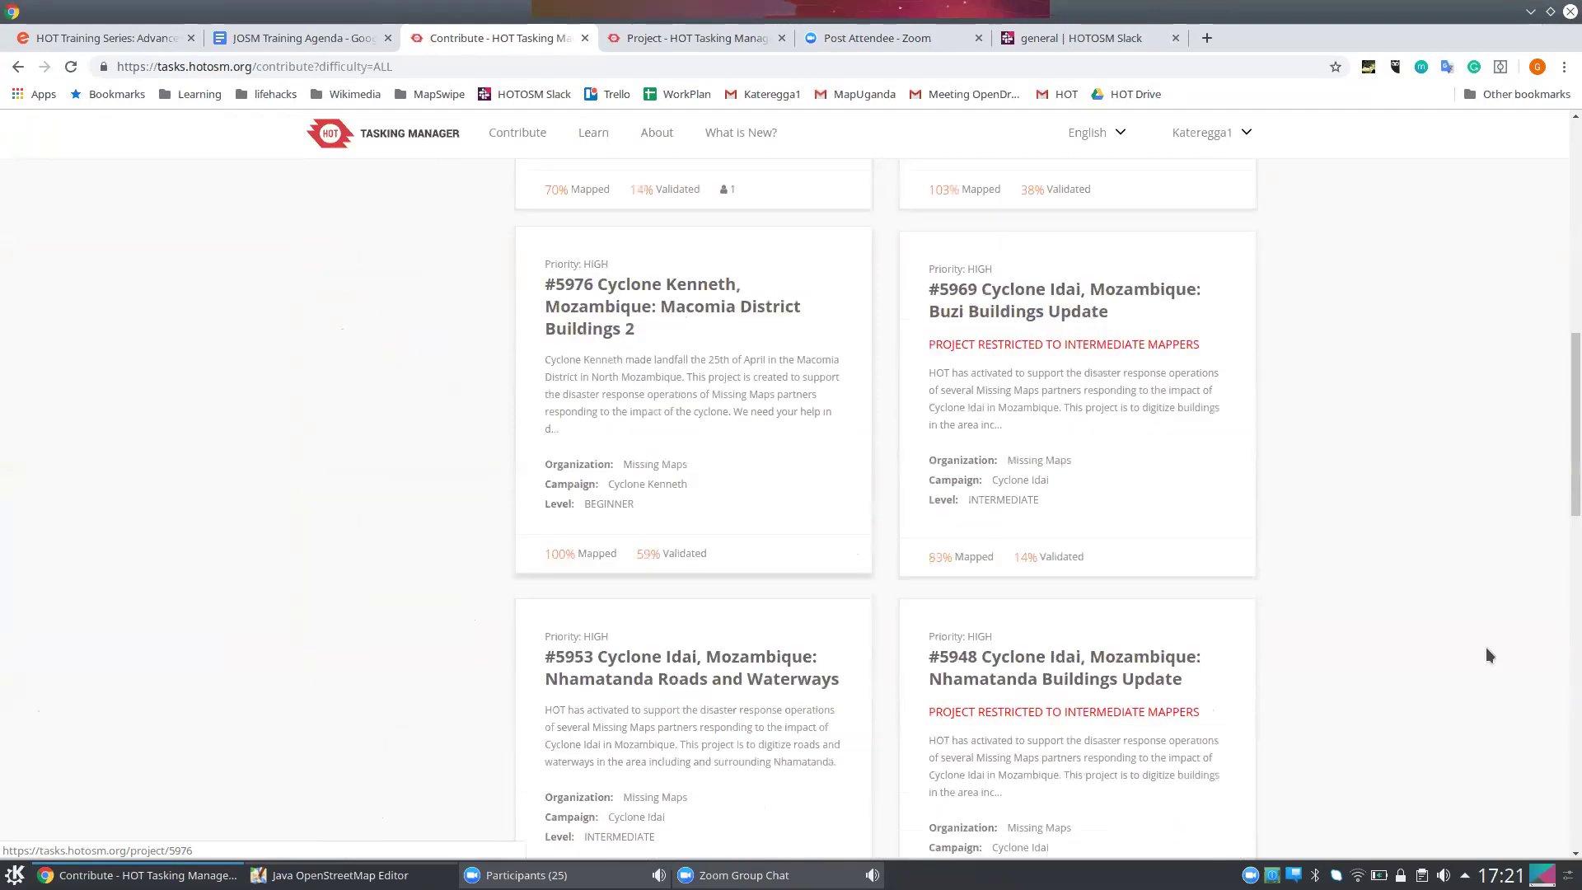
left_click_drag(1560, 613, 1559, 148)
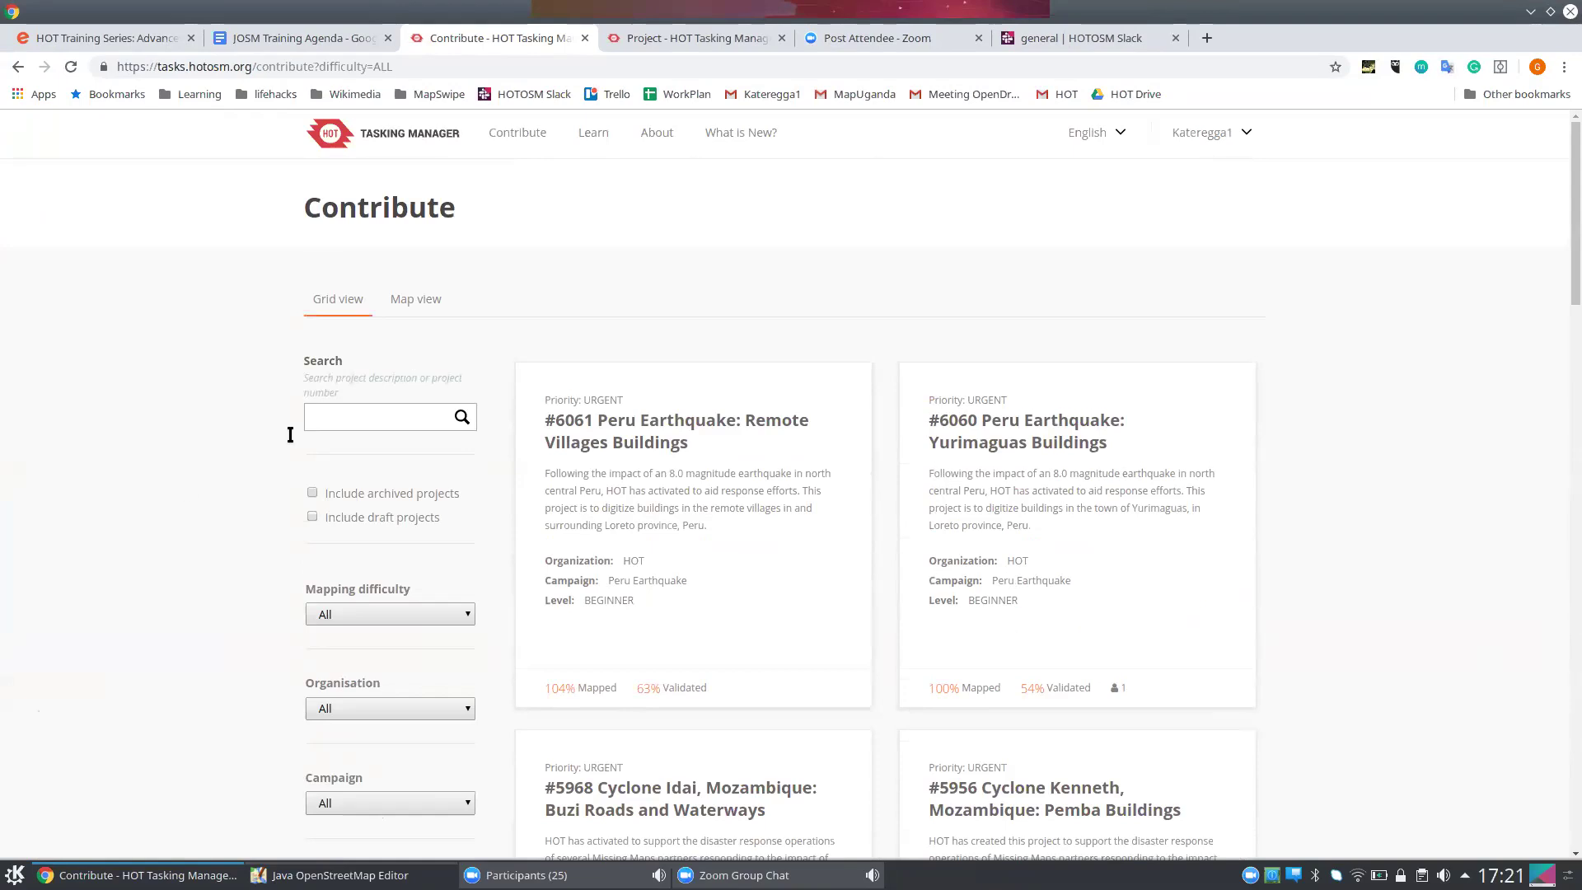
left_click(333, 422)
type("5461")
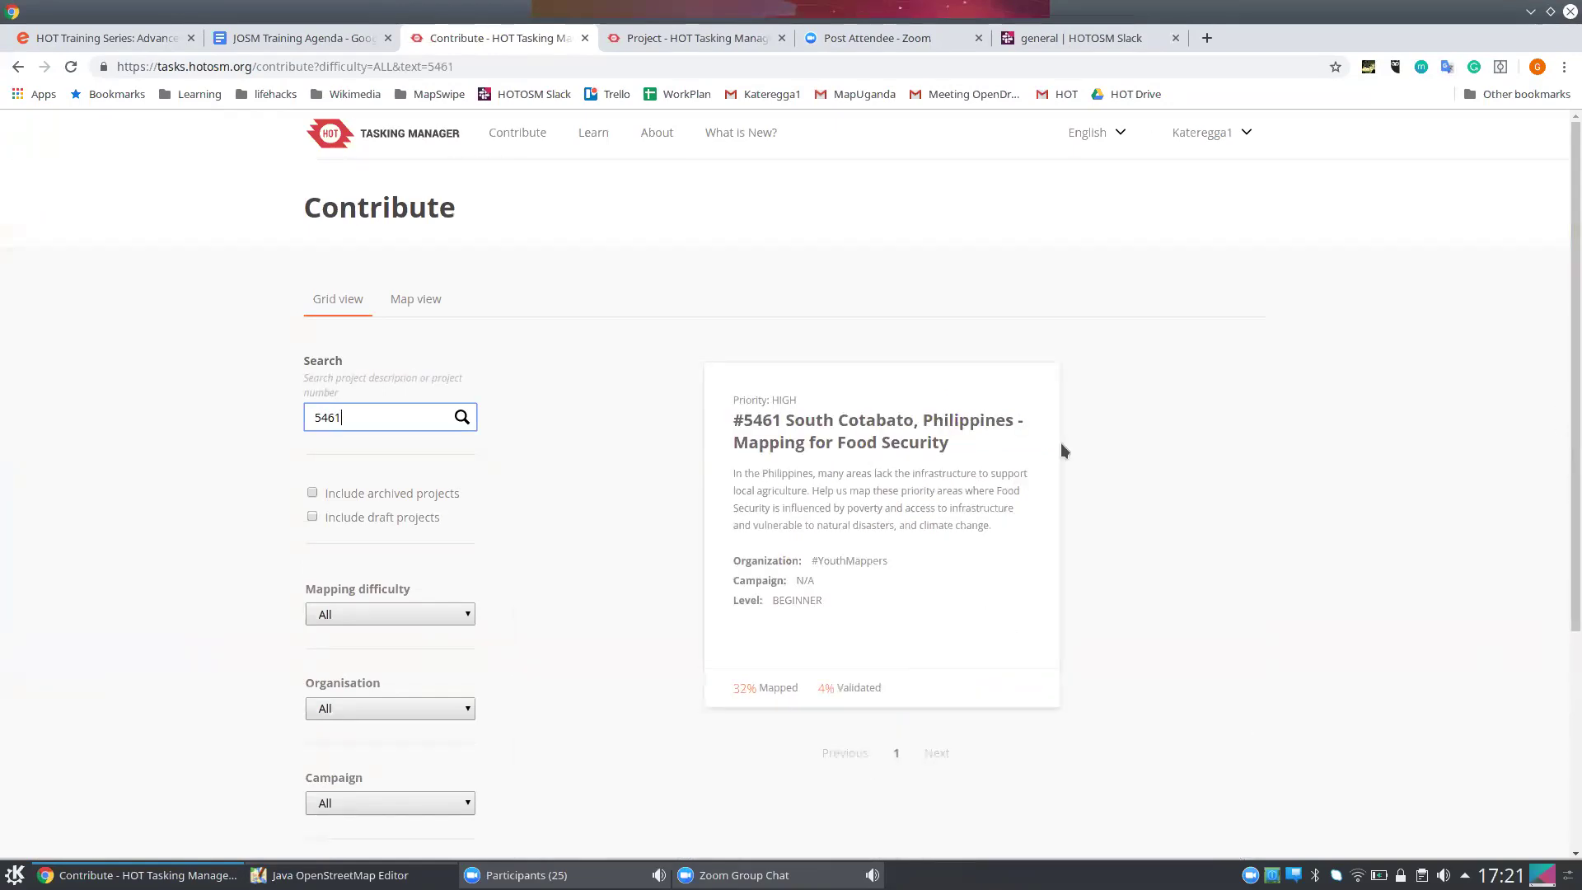
- Open project #5461 South Cotabato, Philippines - Mapping for Food Security and read its imagery instructions
left_click(813, 429)
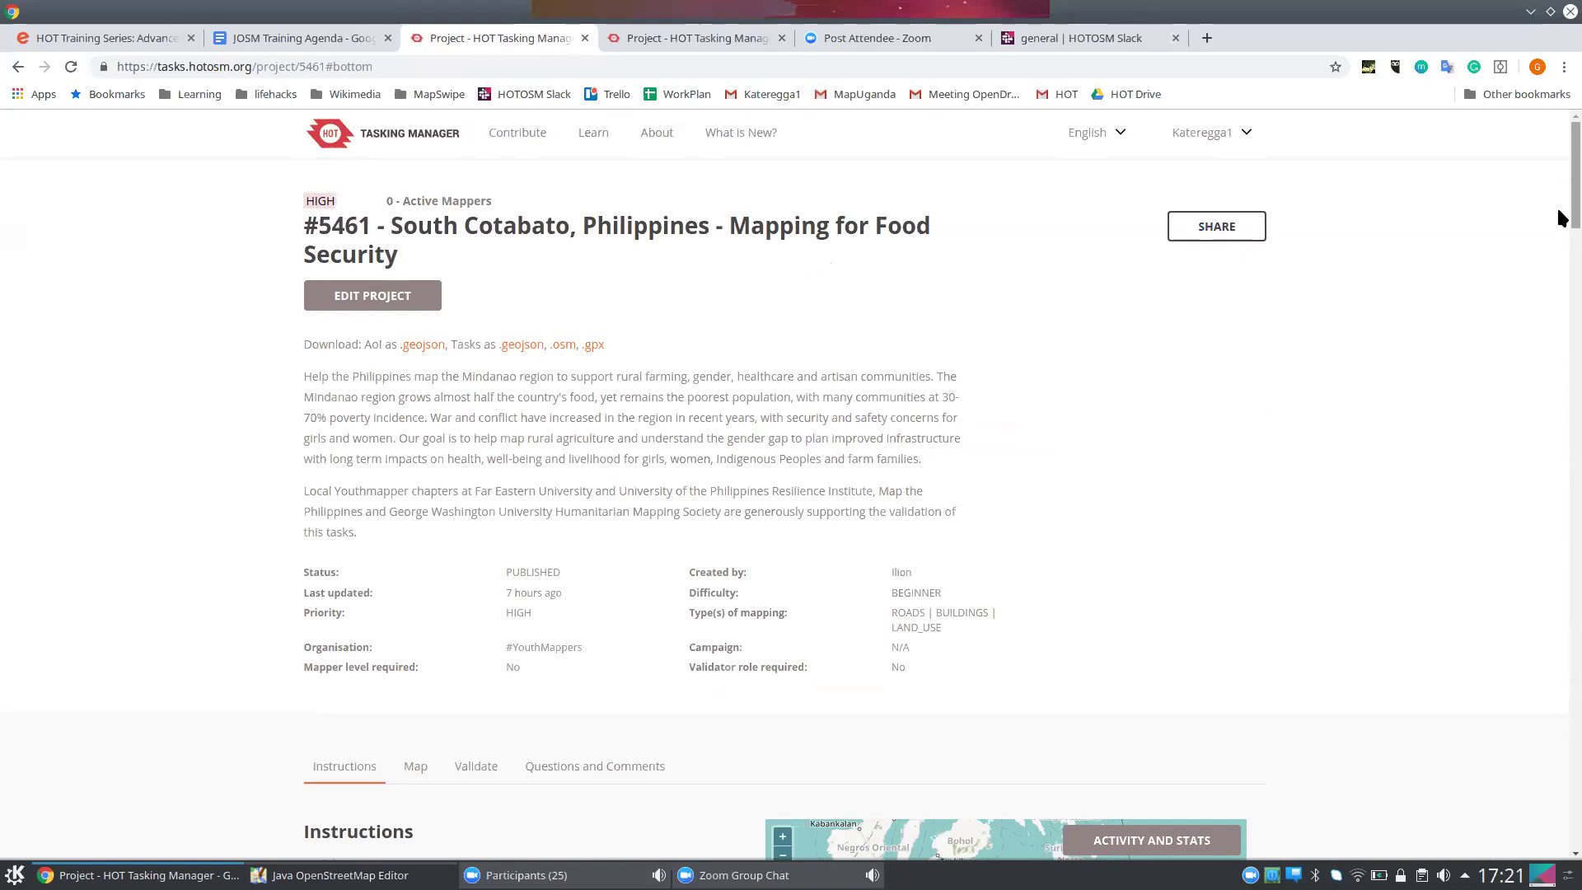
scroll(1559, 214, "down", 3)
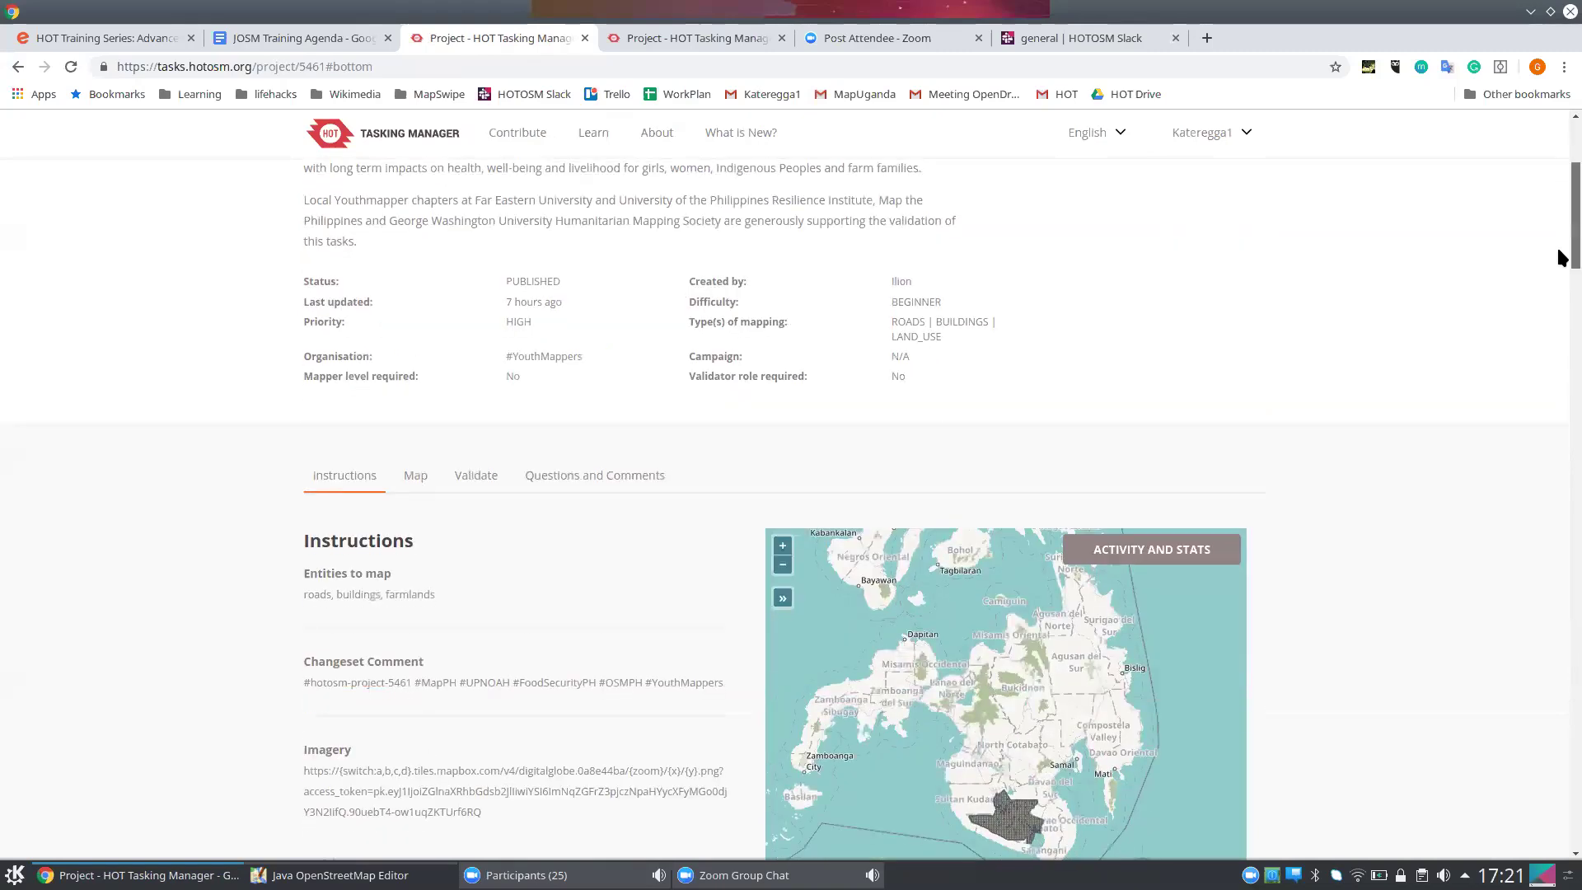
scroll(1562, 206, "down", 4)
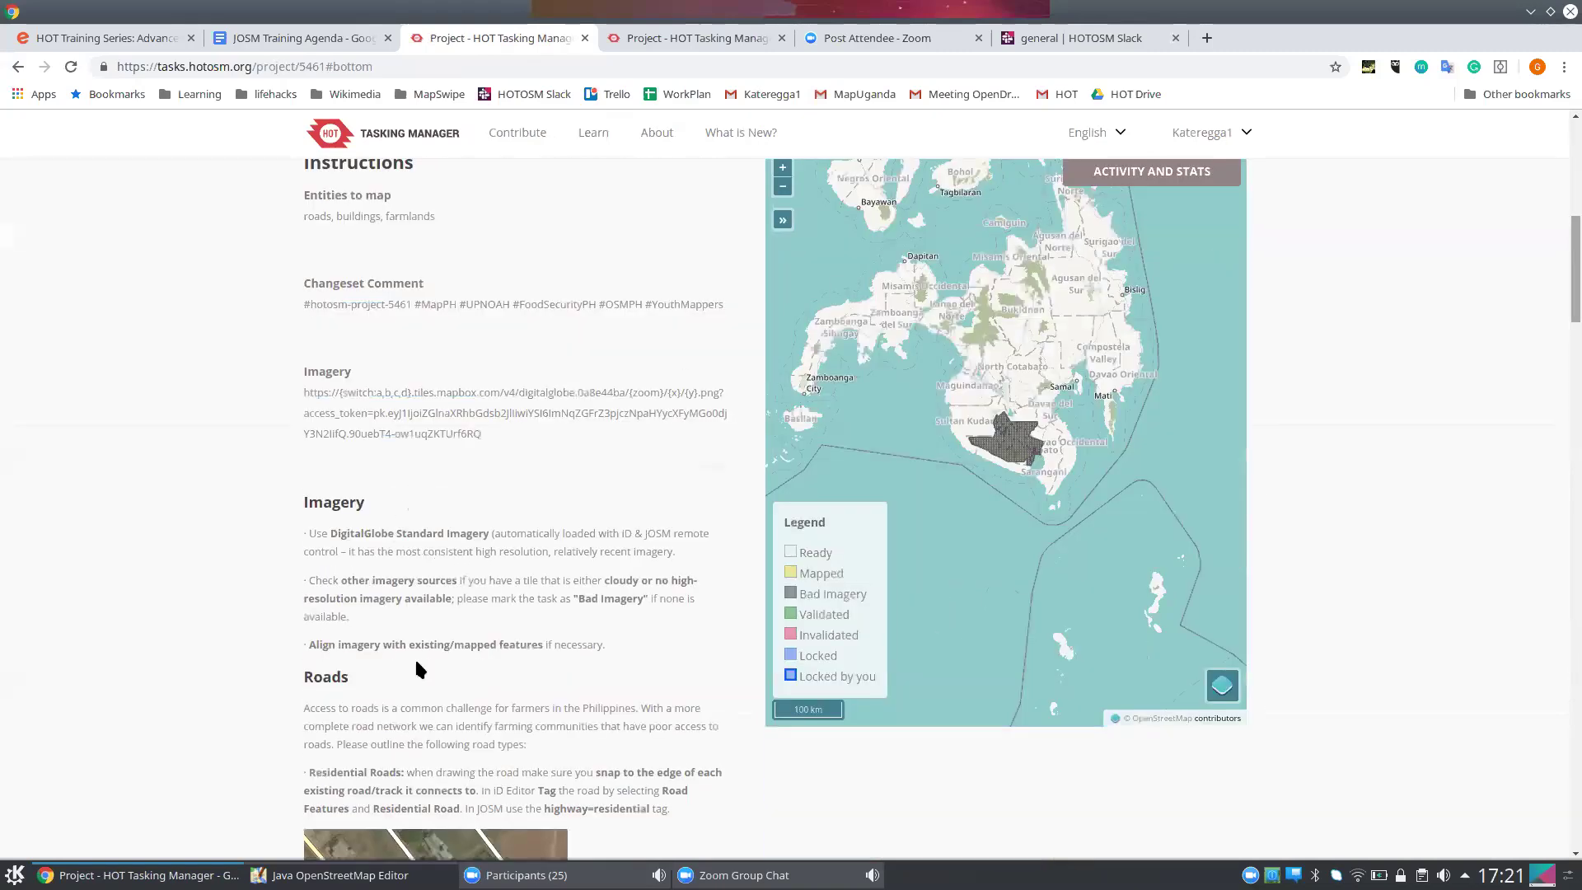
scroll(416, 651, "up", 4)
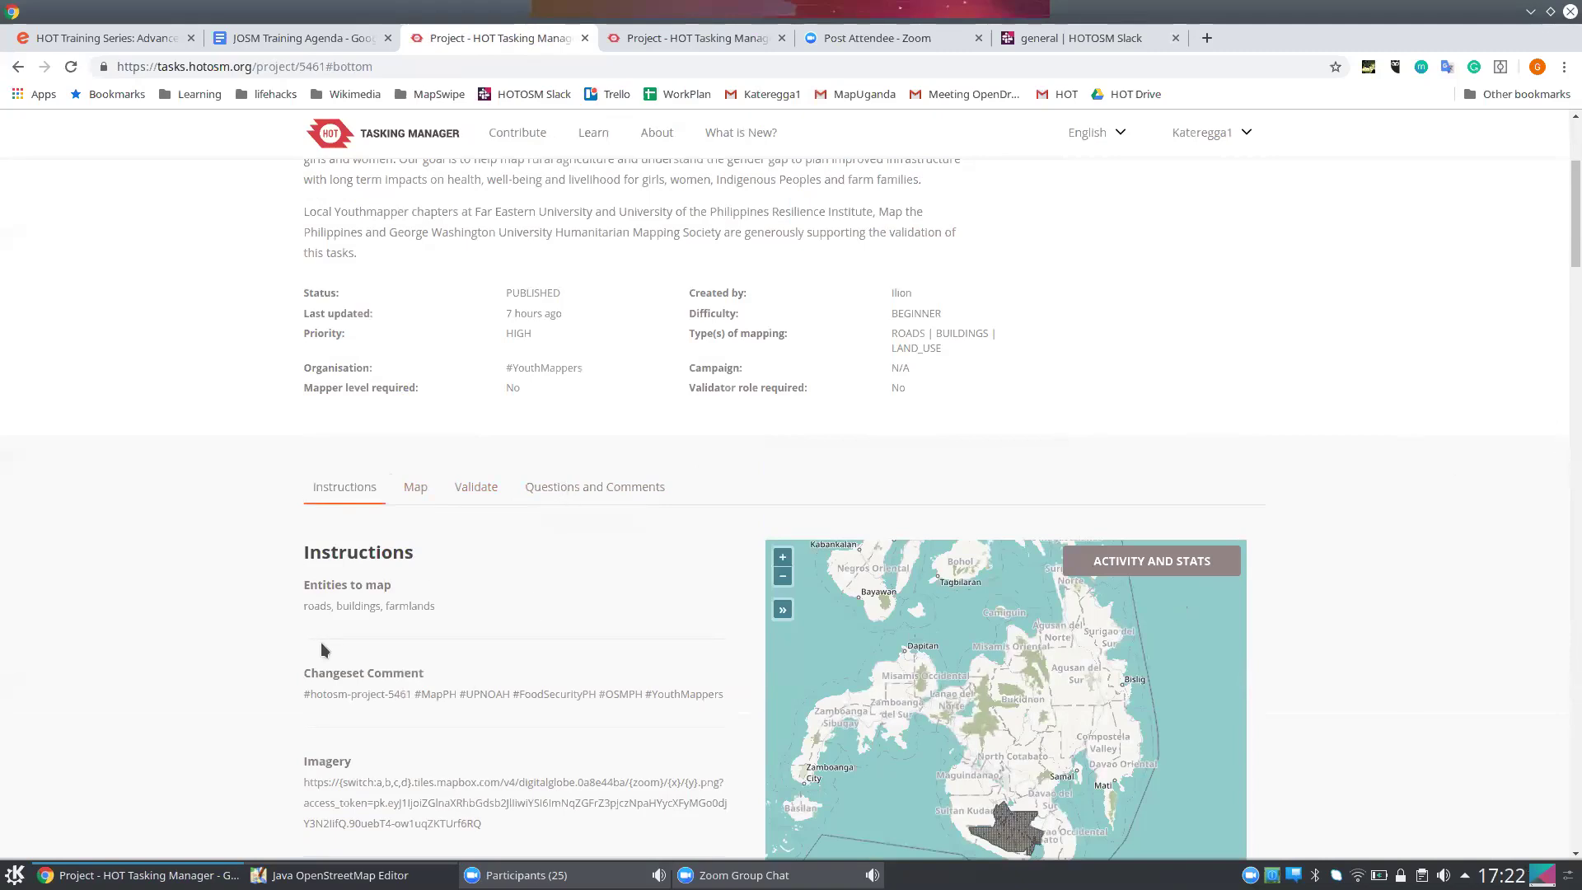
- Select the large available task square directly north of Surallah on the project map and start mapping it
left_click(419, 489)
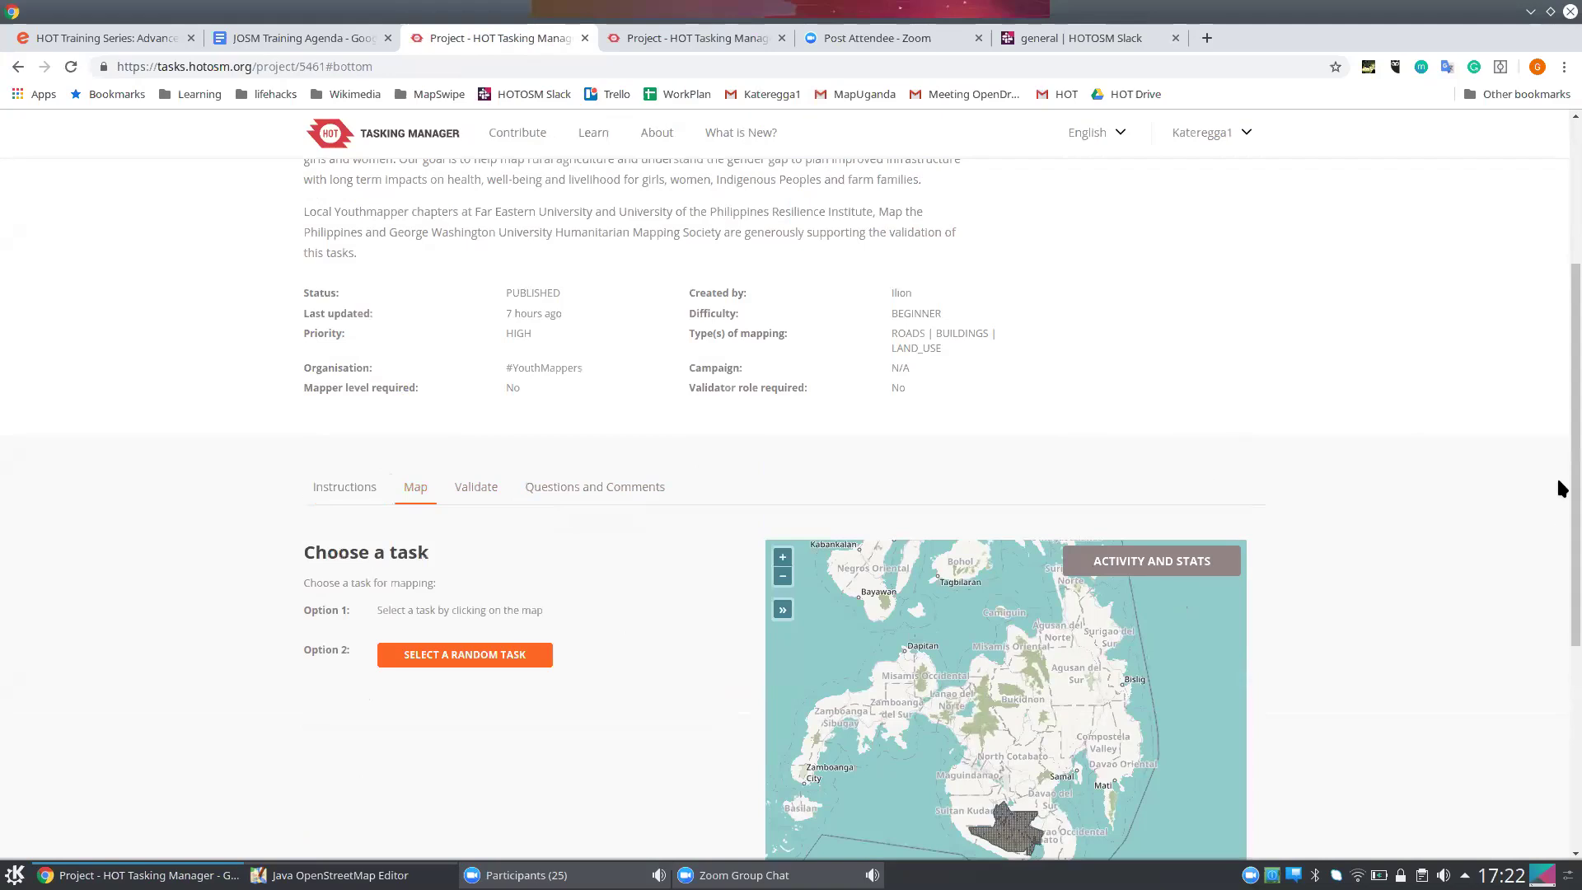
scroll(1561, 462, "down", 3)
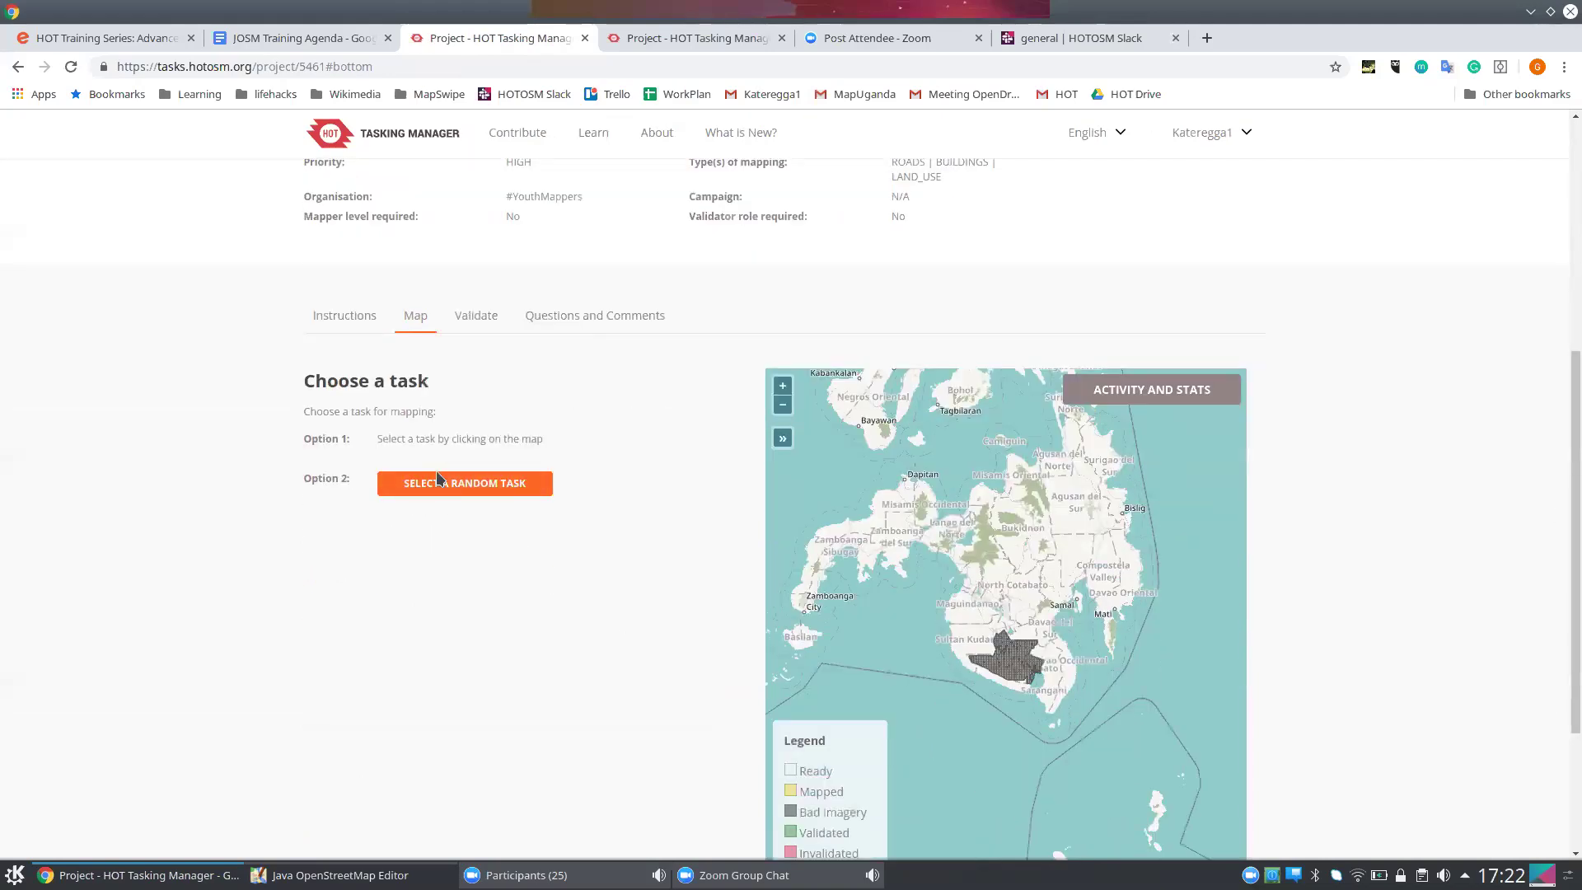
scroll(989, 663, "up", 5)
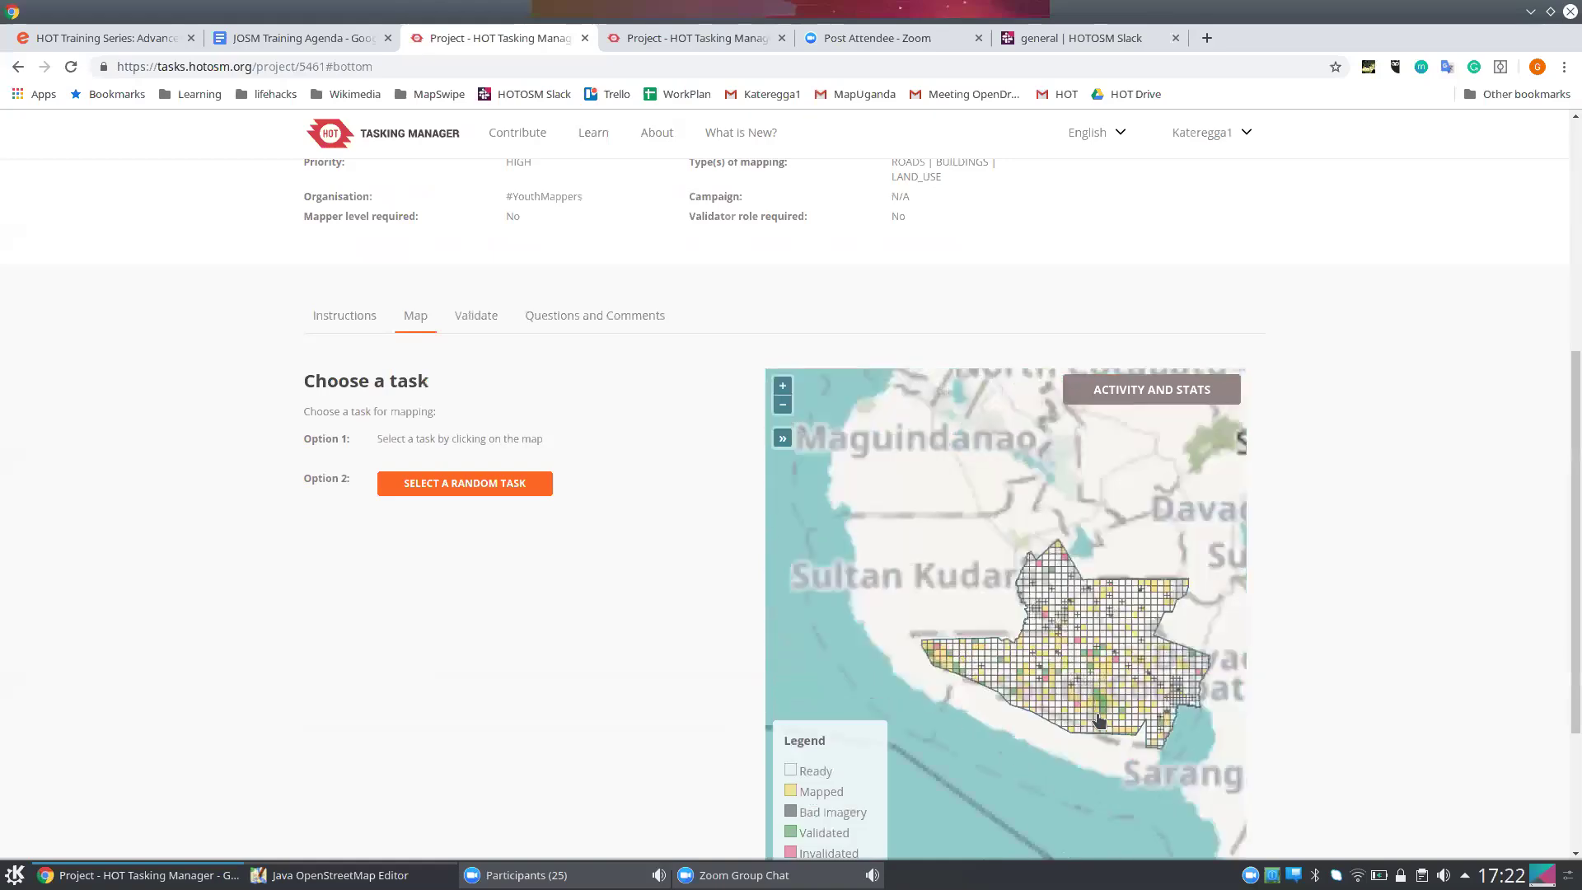
scroll(1145, 599, "up", 2)
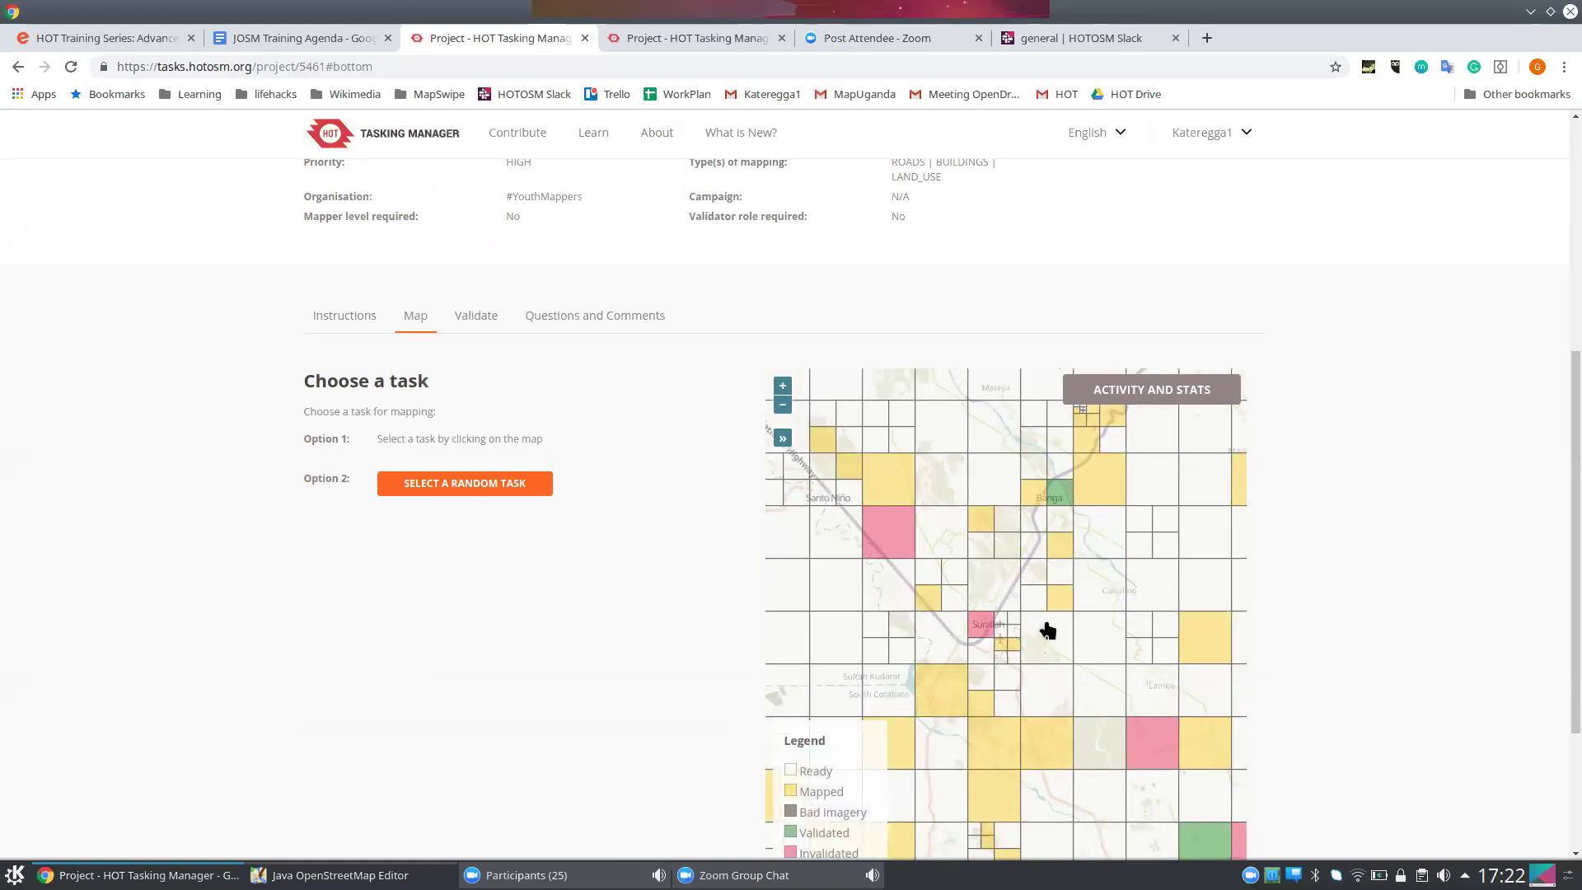
scroll(1045, 629, "up", 2)
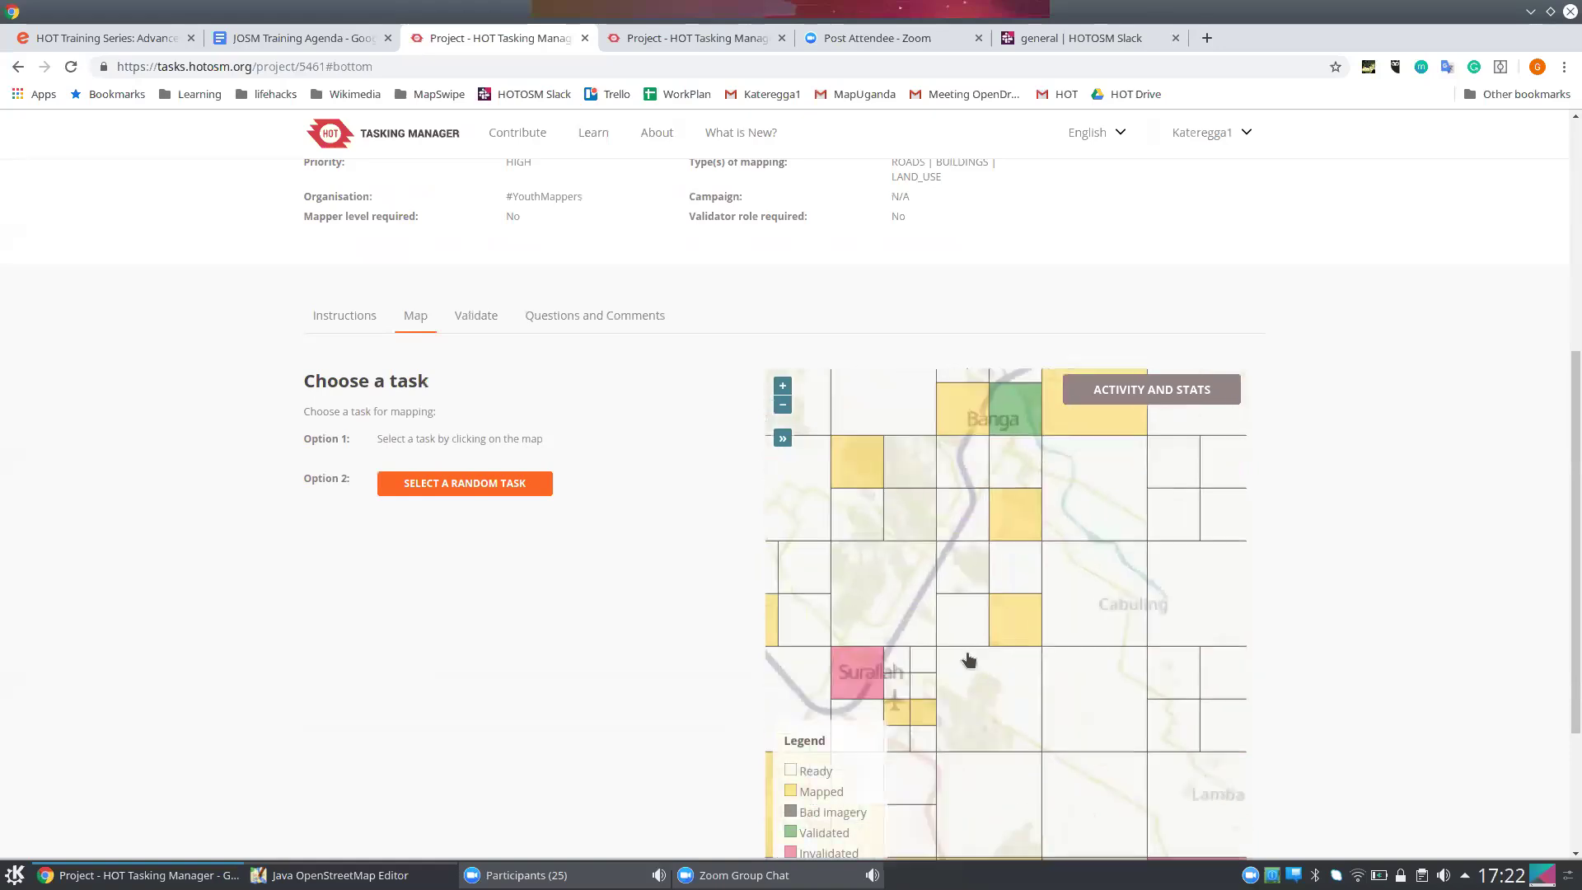
left_click(913, 624)
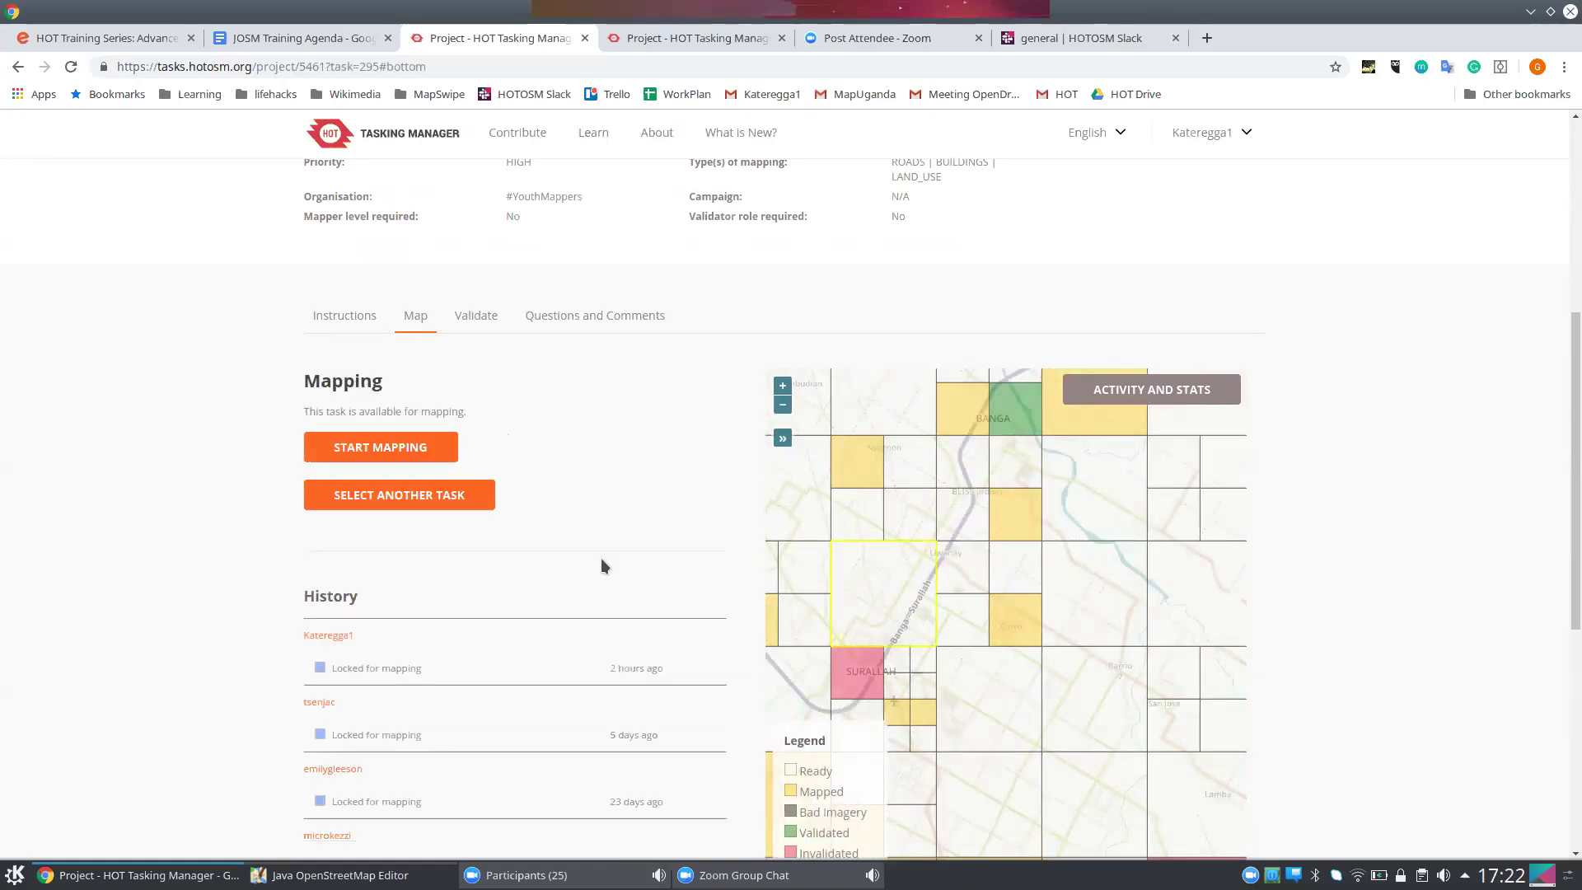
left_click(402, 450)
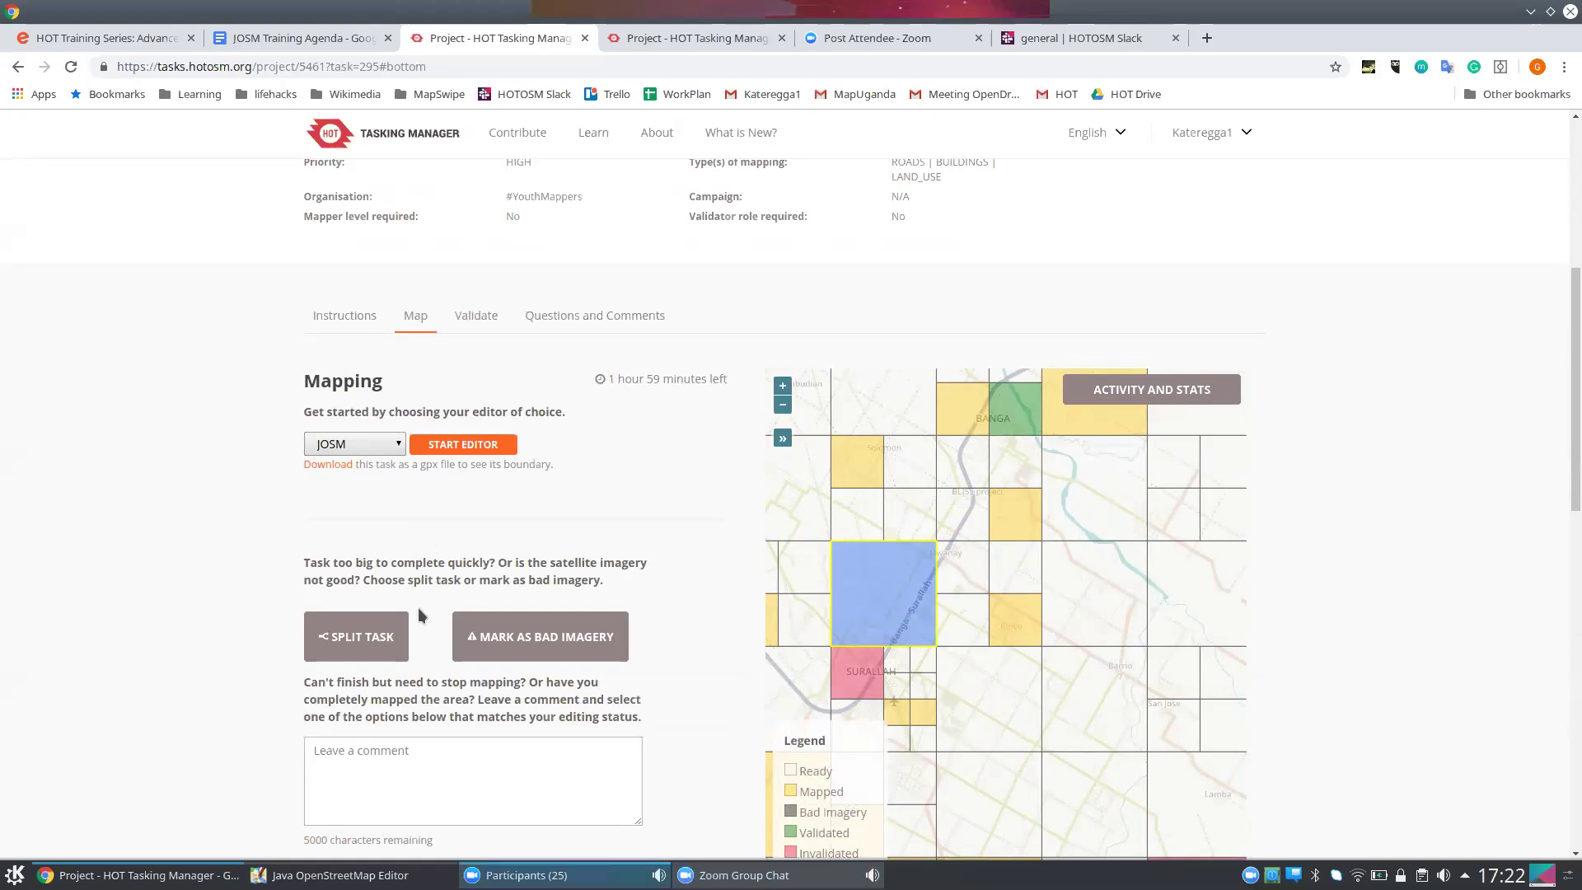
left_click(369, 629)
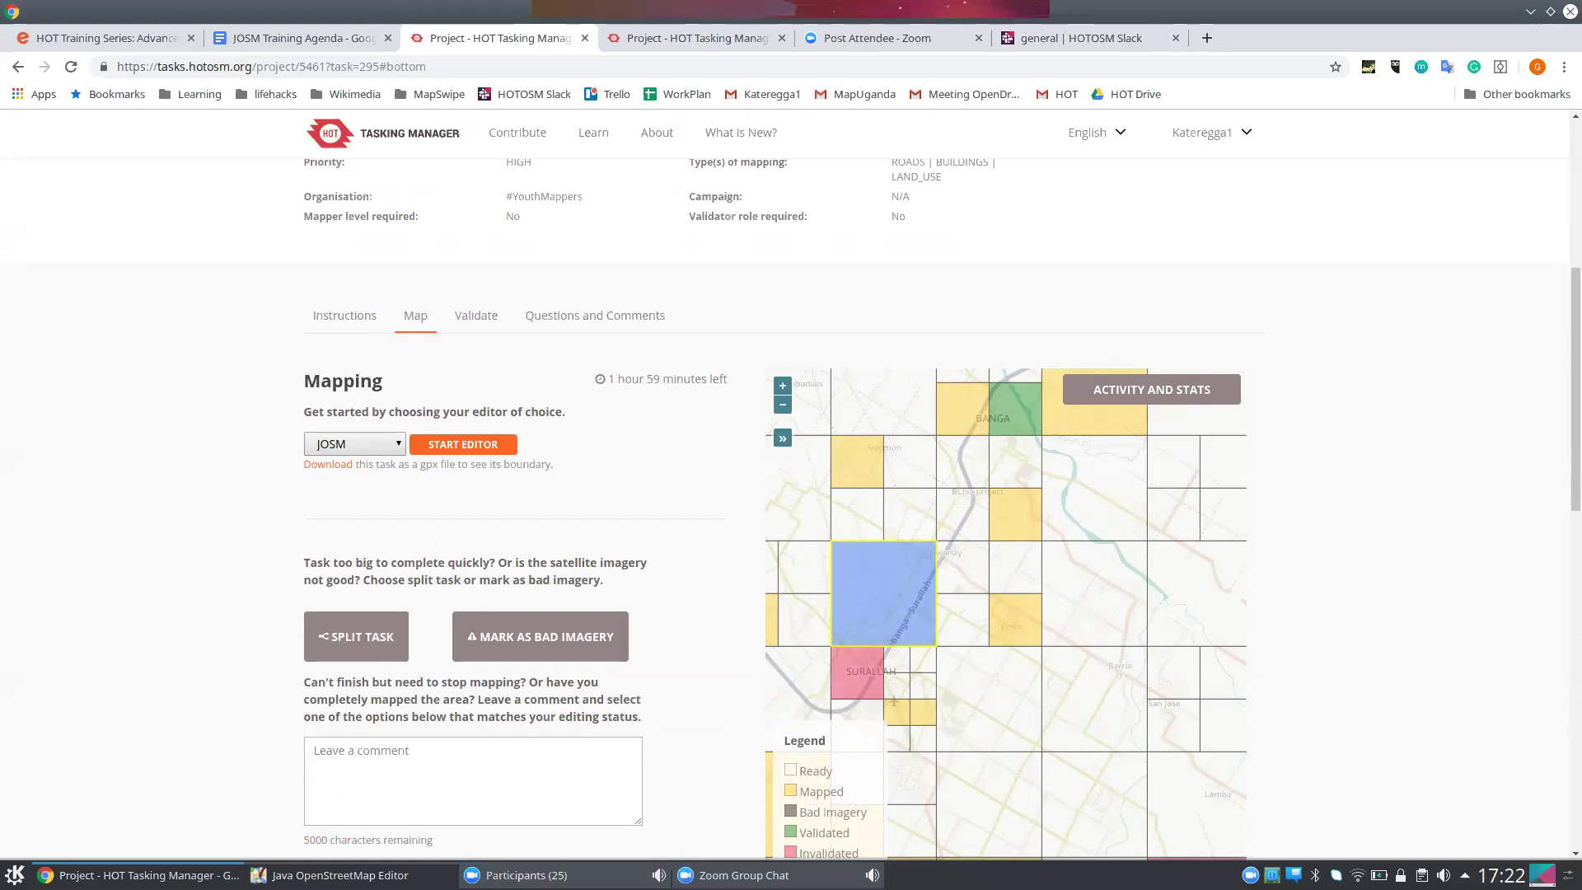
- Switch to JOSM, make sure remote control is enabled in the preferences and save them
mouse_move(354, 875)
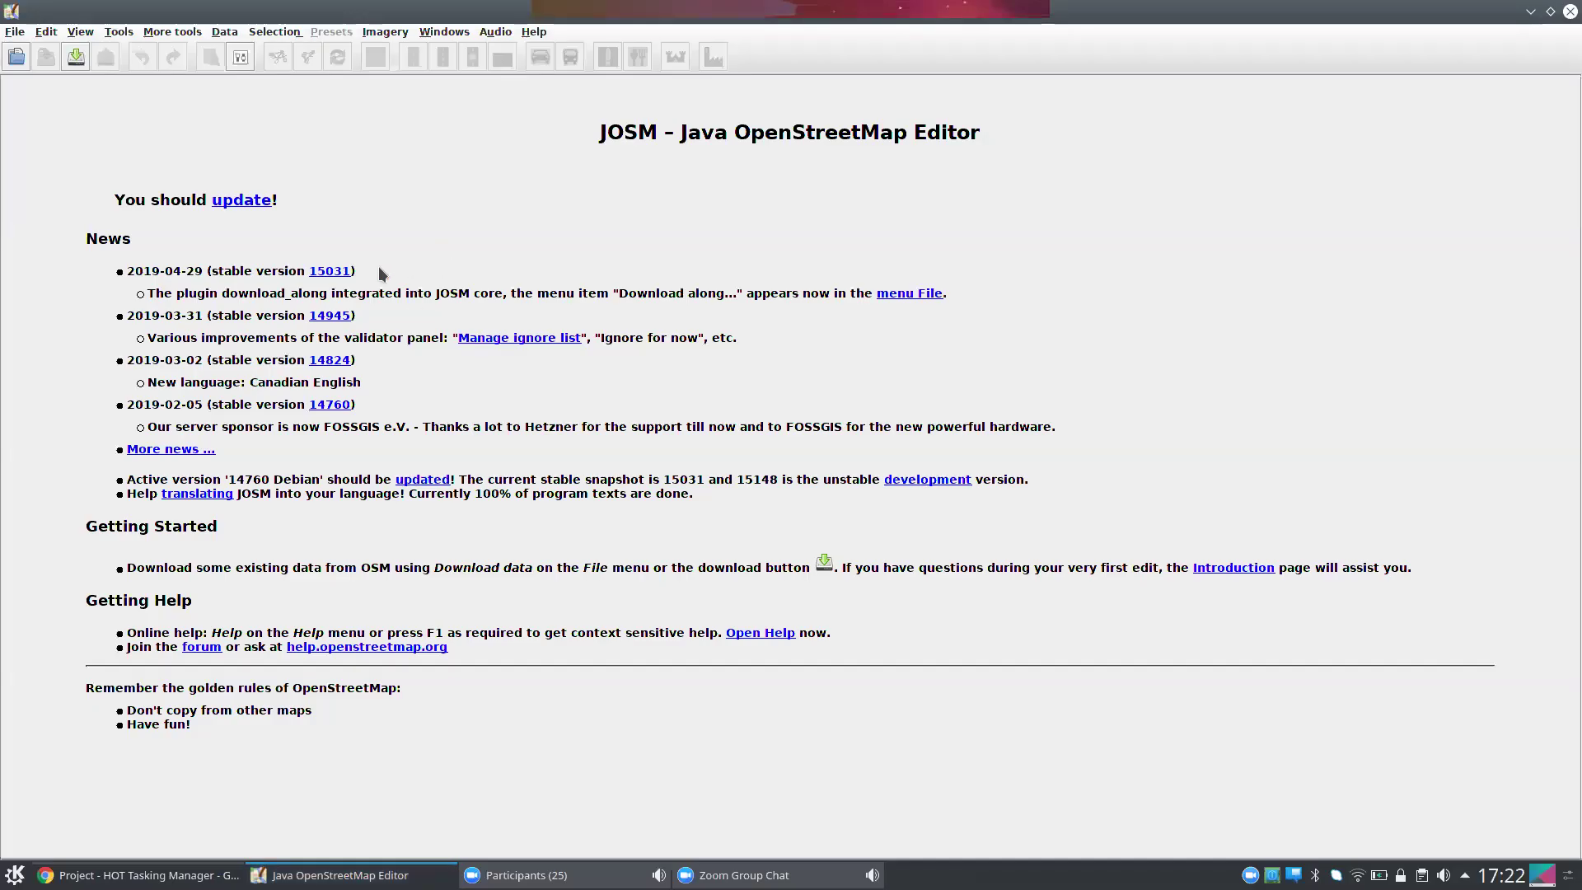
left_click(47, 31)
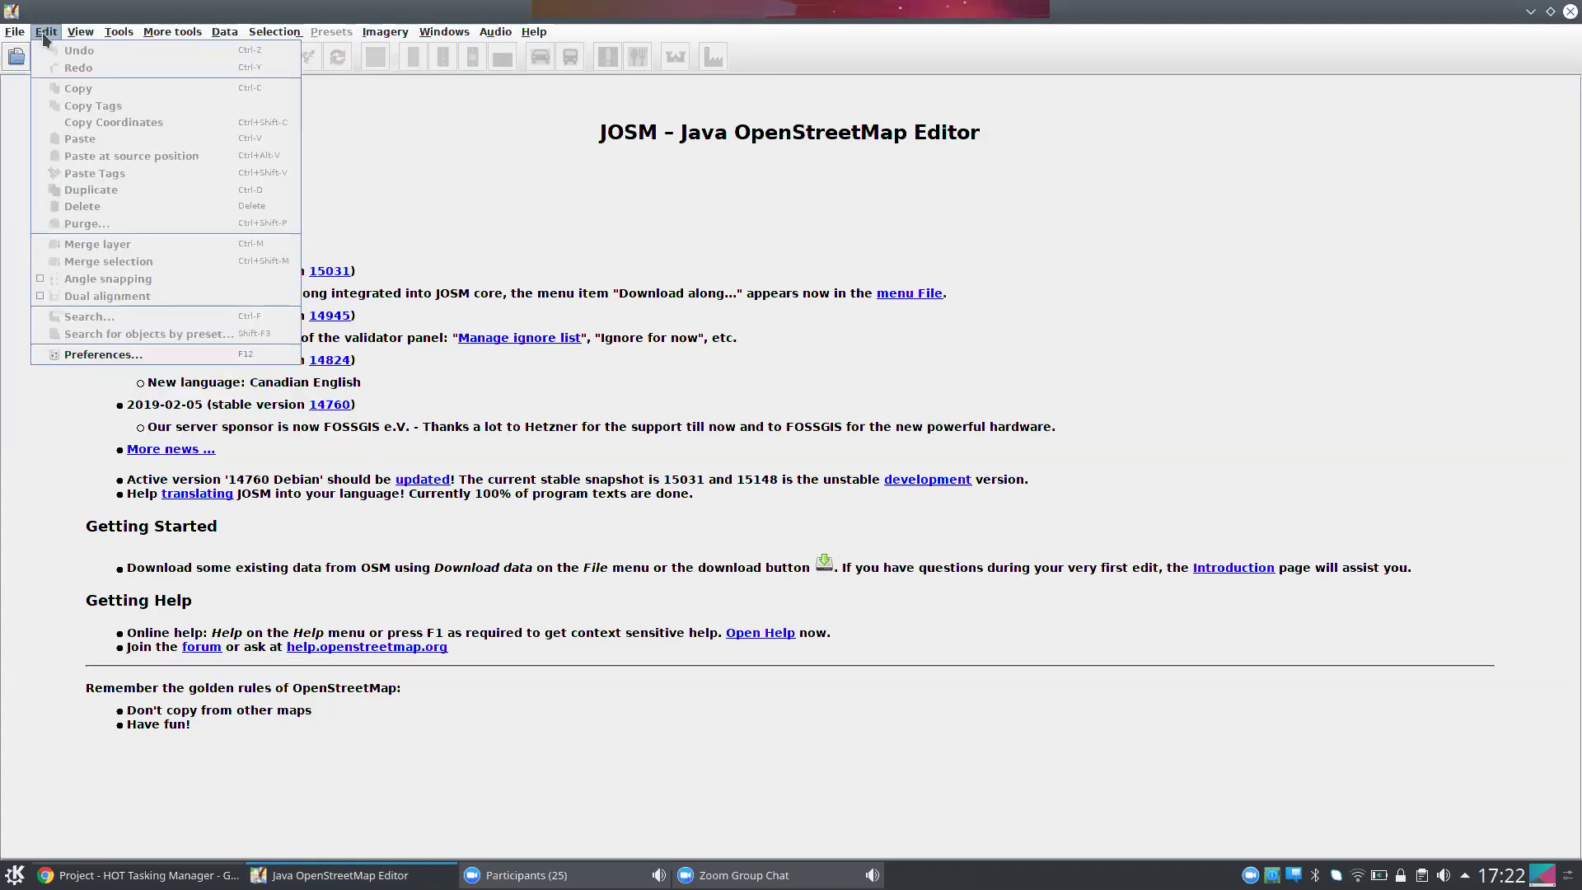
left_click(107, 356)
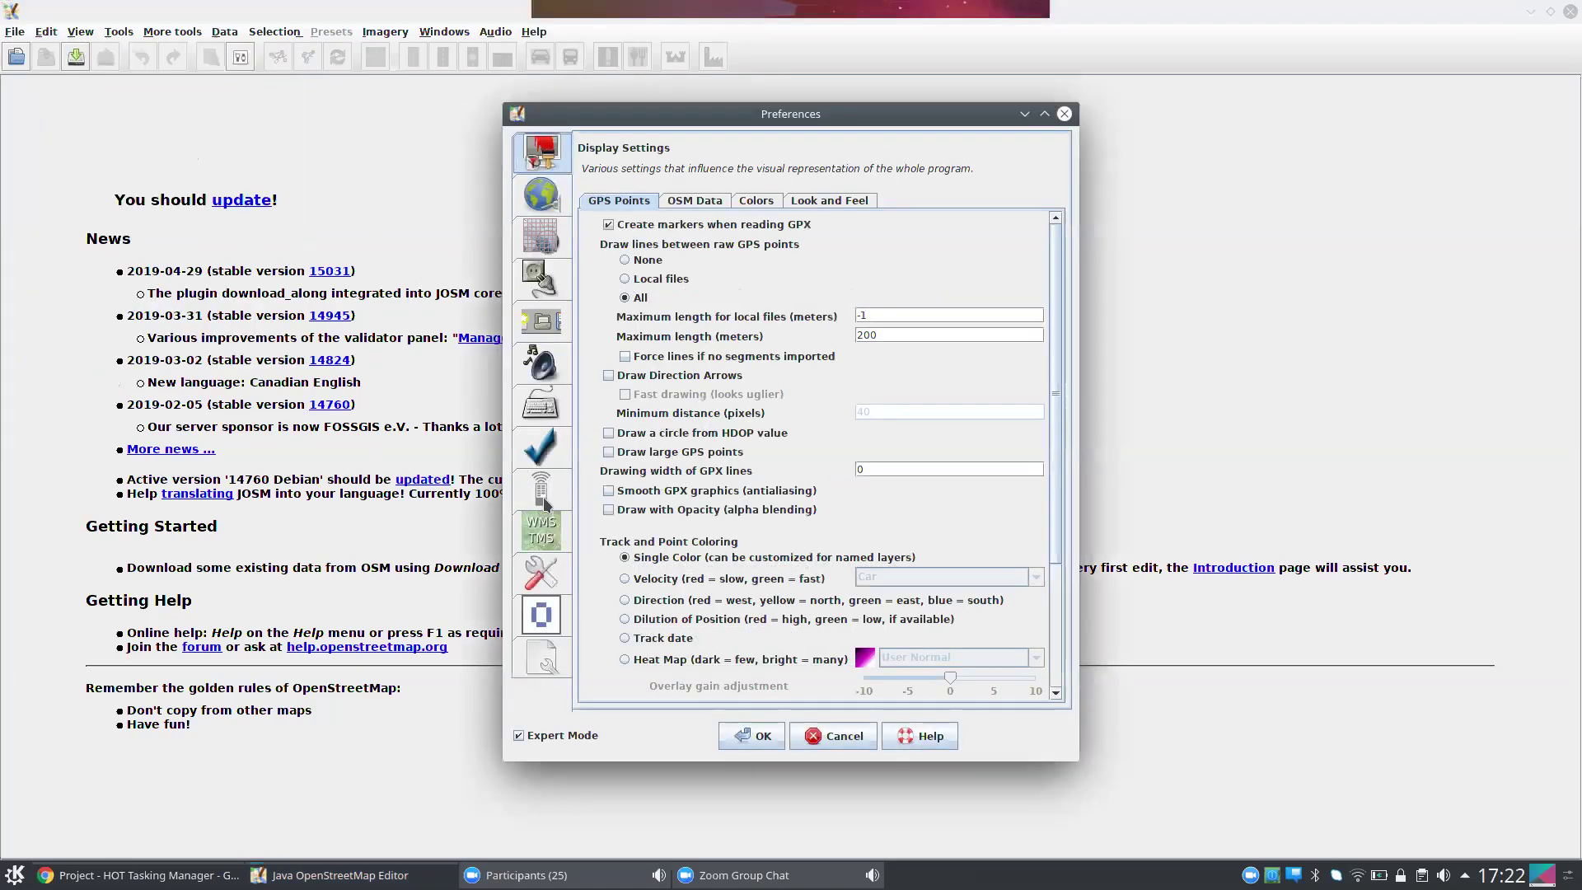
left_click(543, 501)
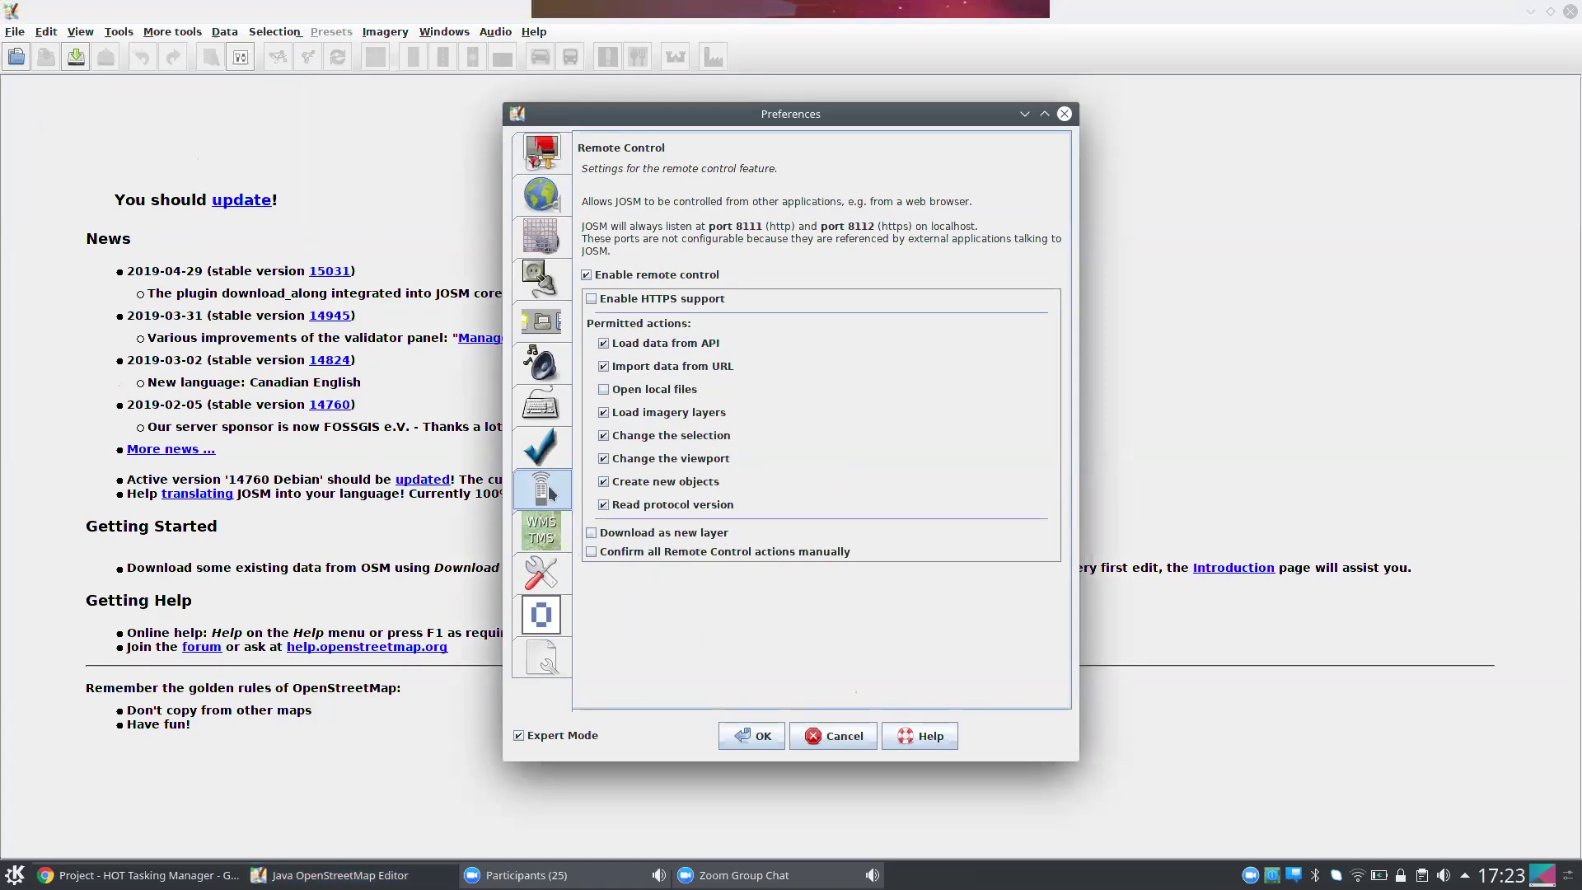
left_click(586, 275)
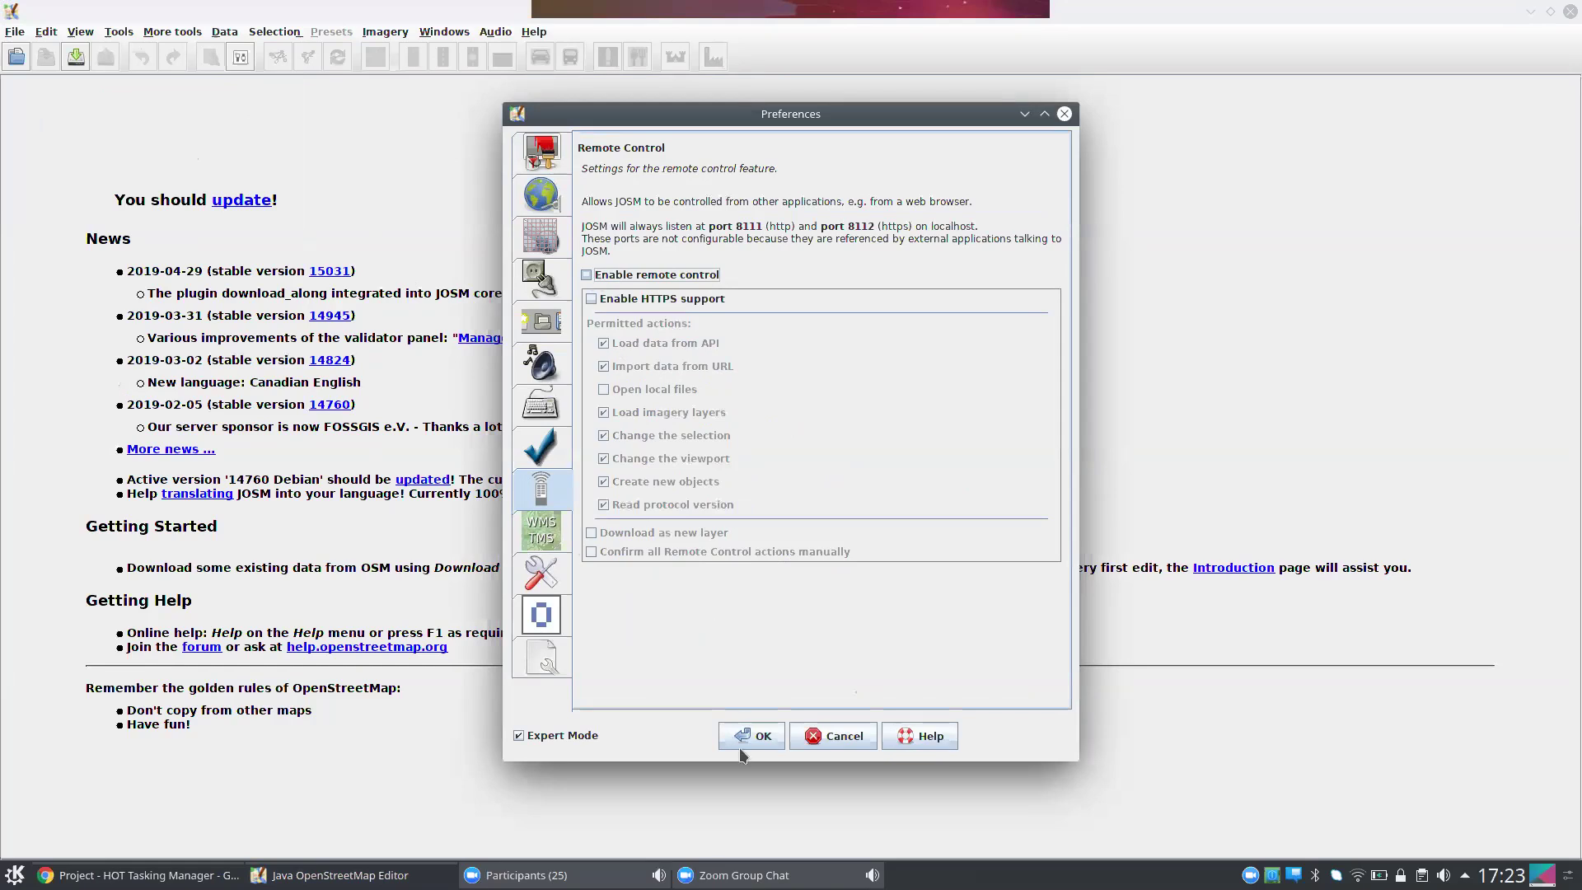
key("space")
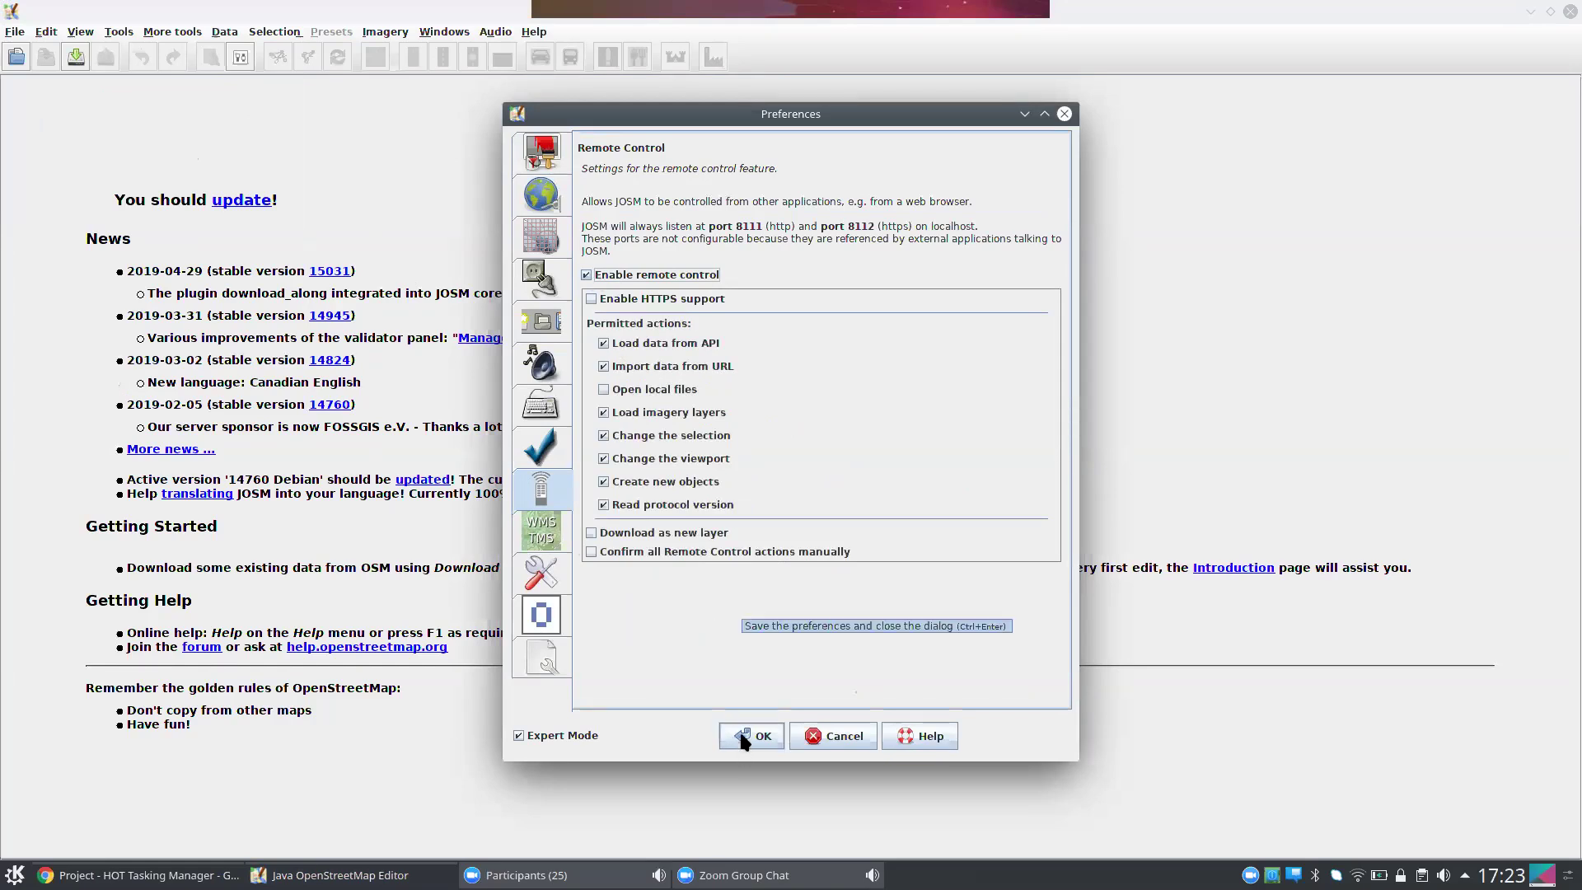
left_click(742, 738)
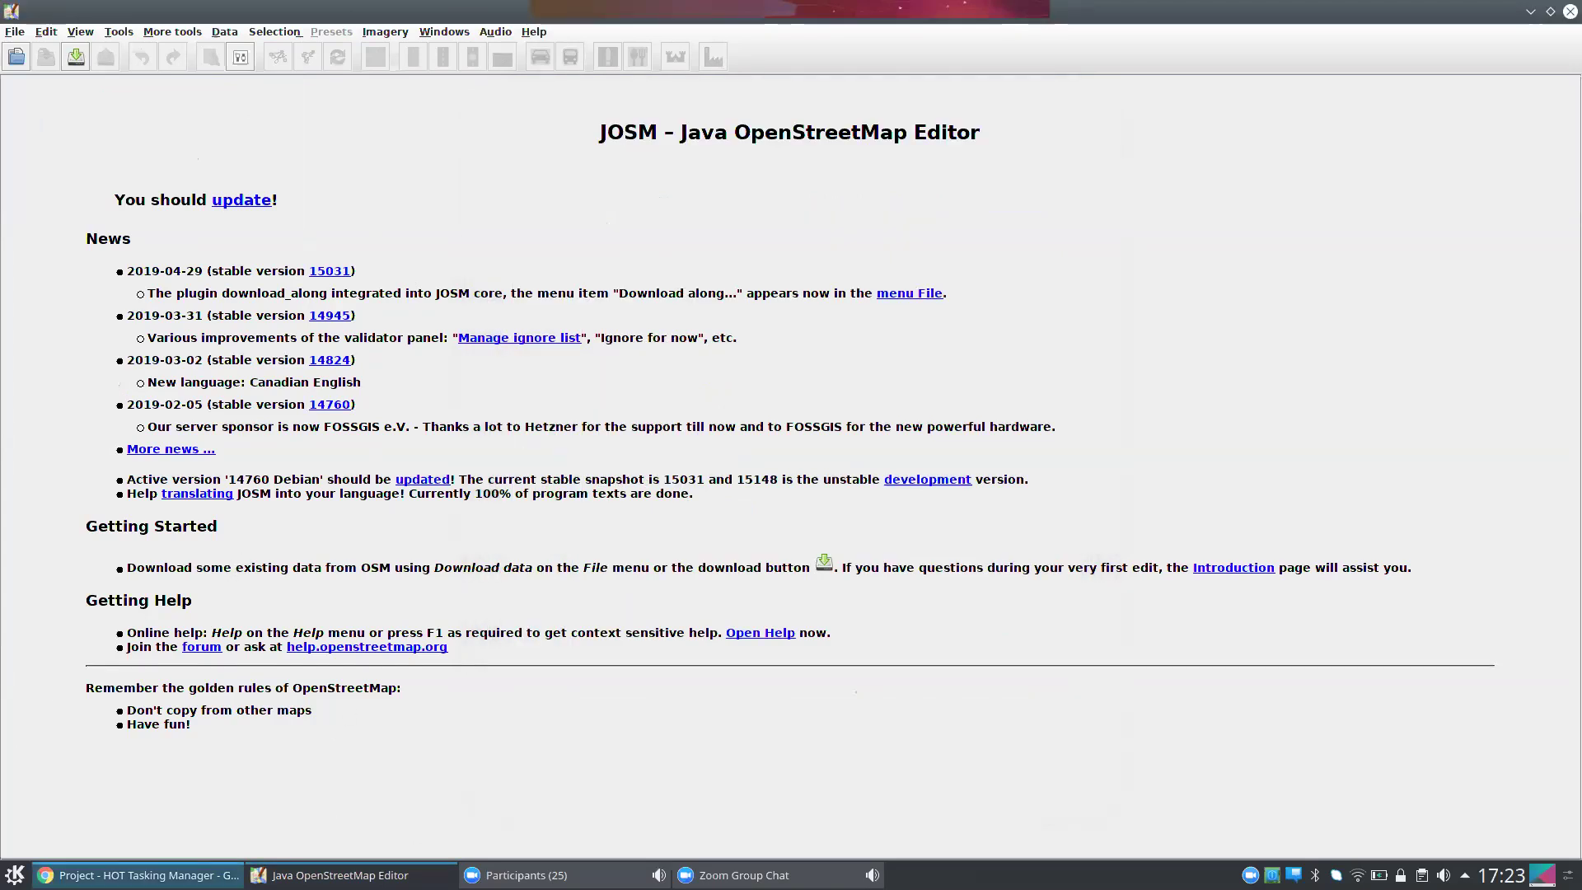
- Return to the Tasking Manager, choose JOSM as the editor and start it to load the task's OSM data
mouse_move(123, 875)
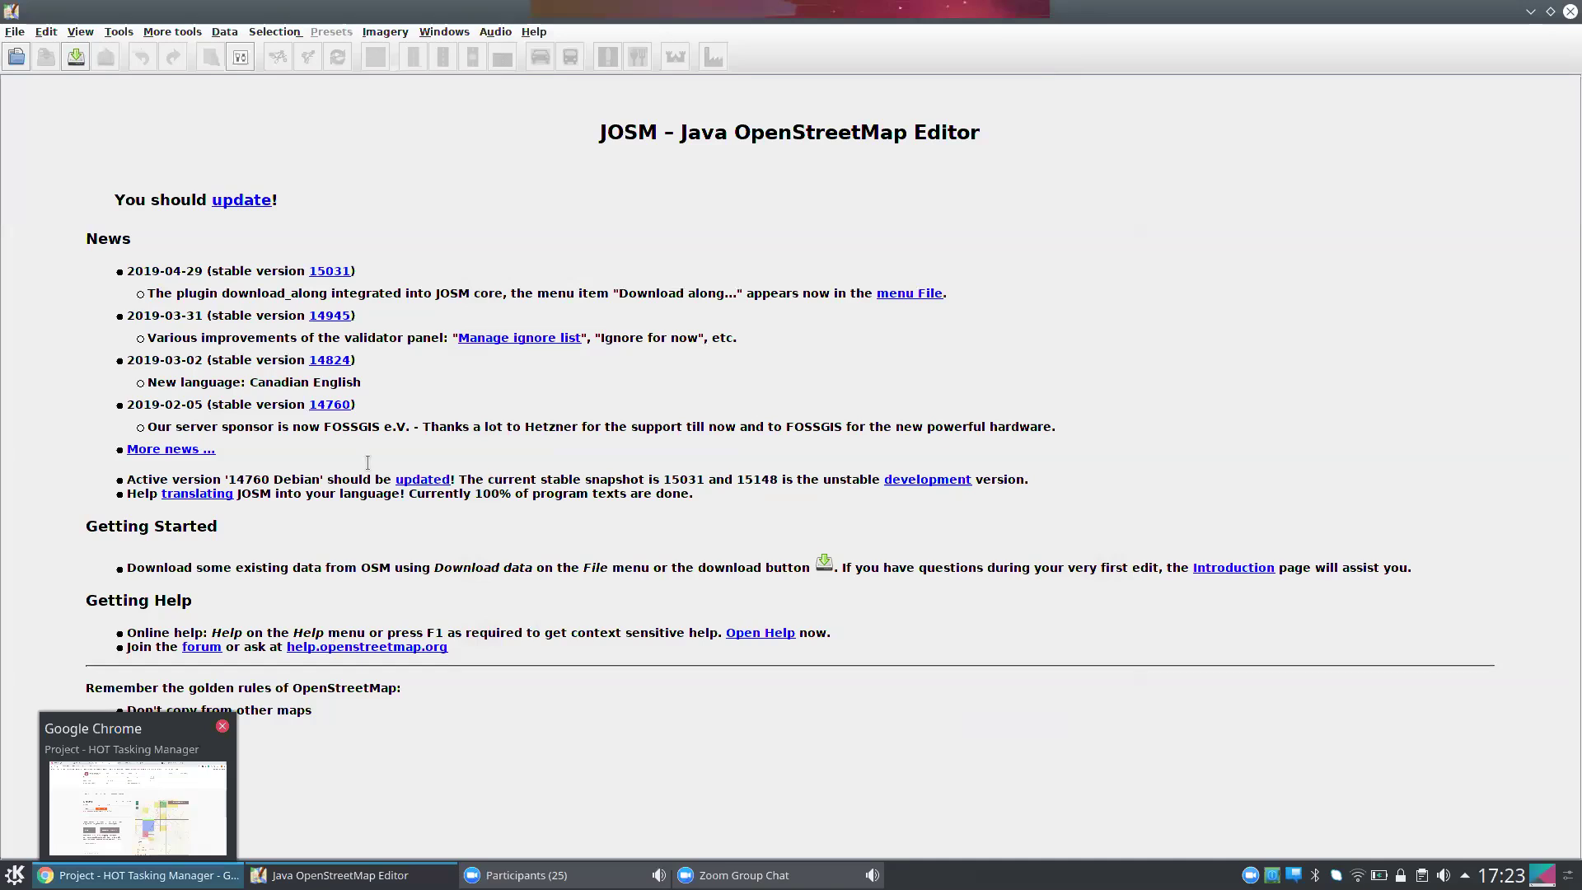
key("alt+Tab")
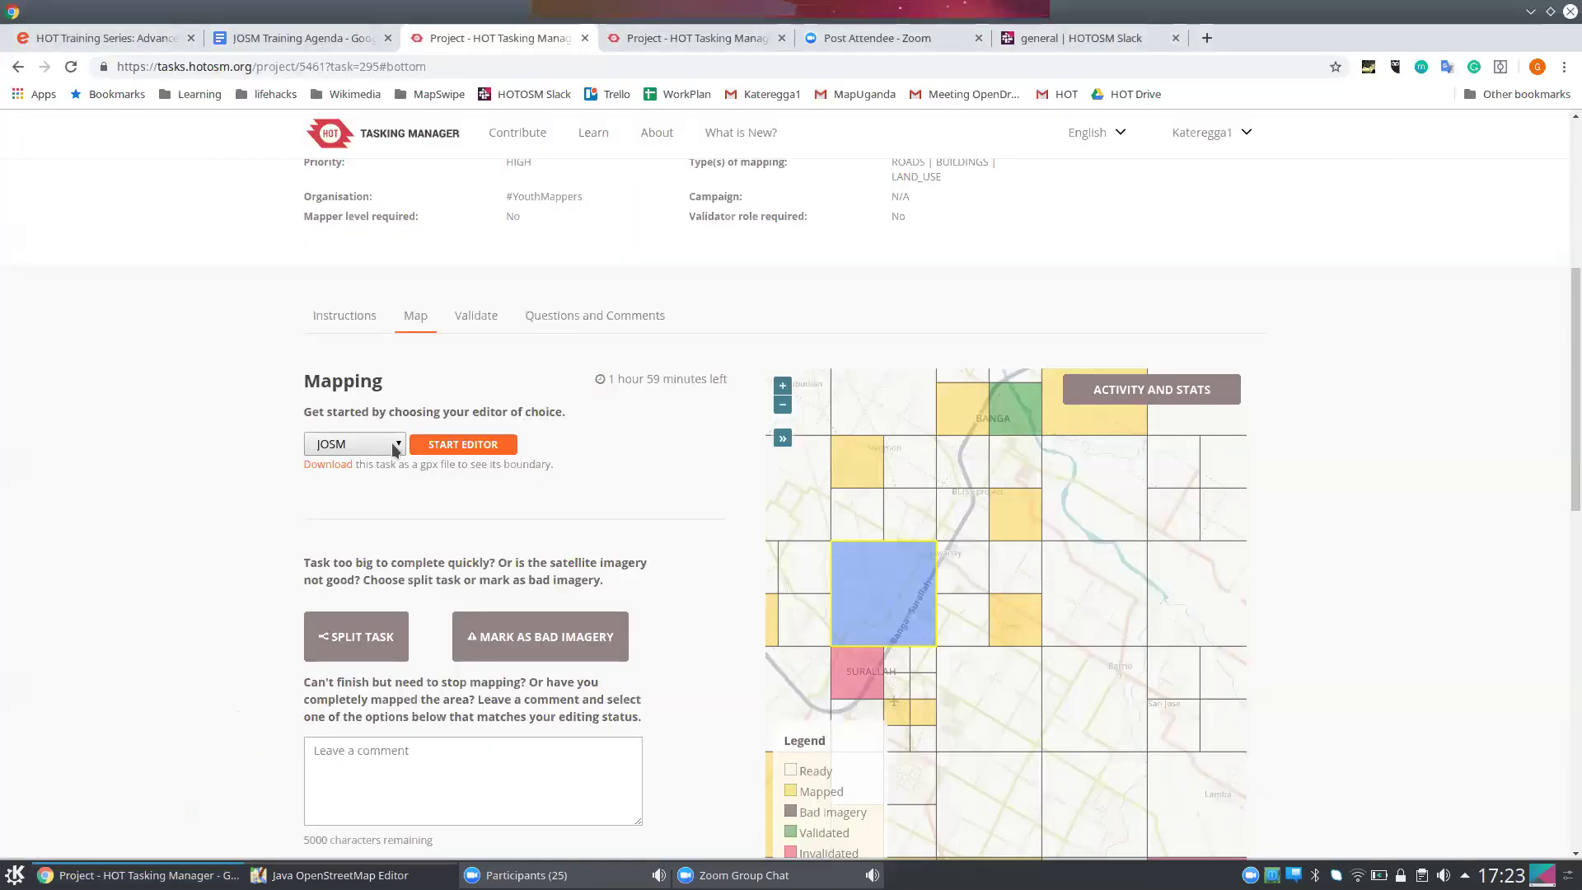
left_click(402, 443)
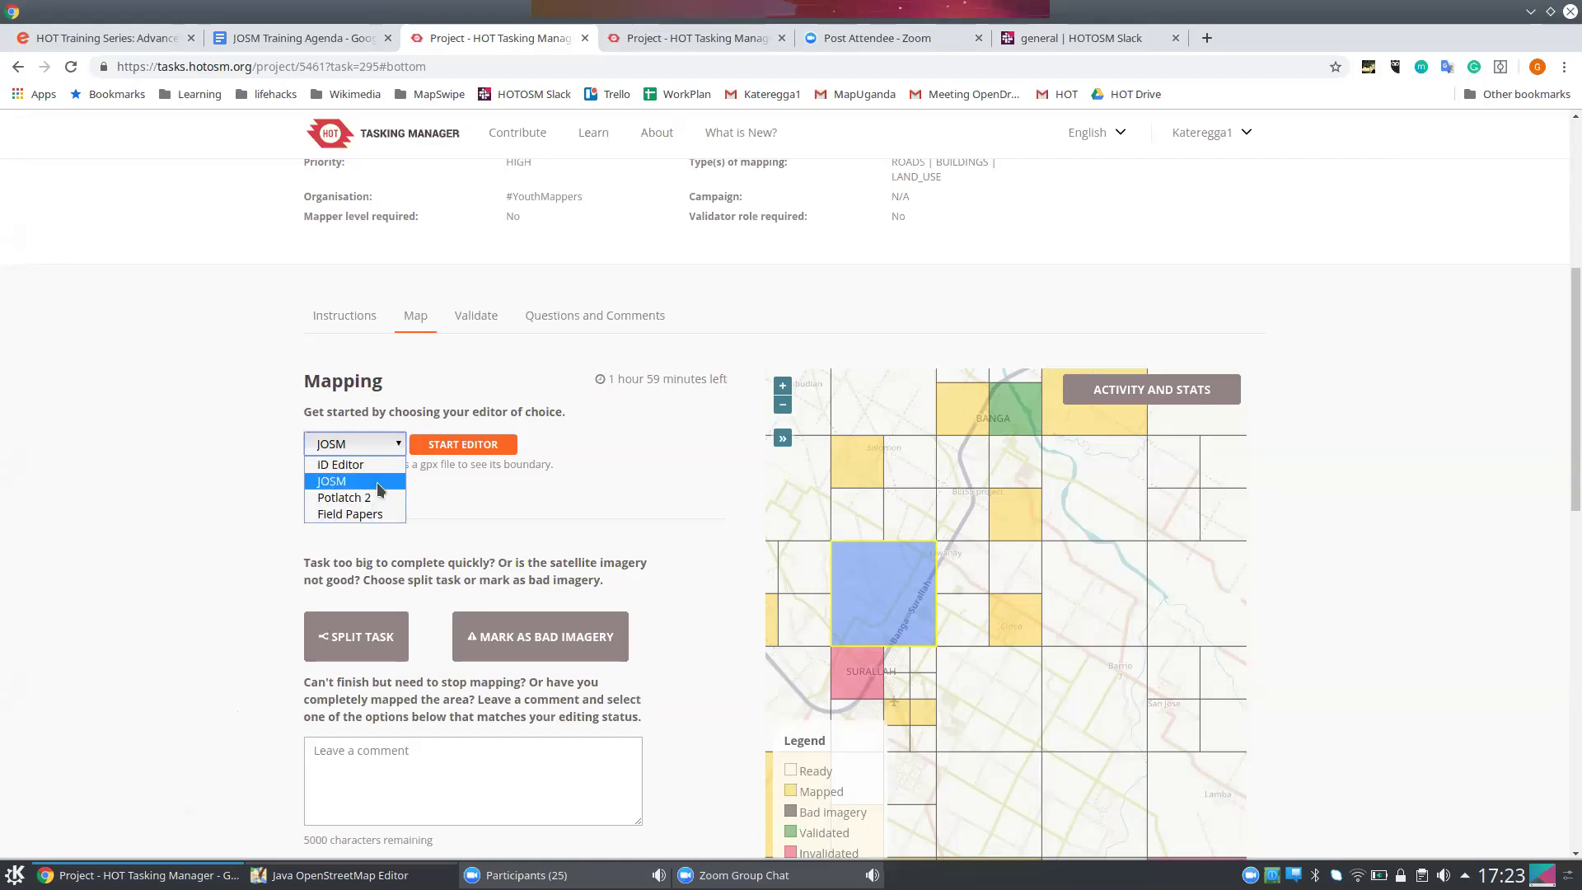
left_click(380, 482)
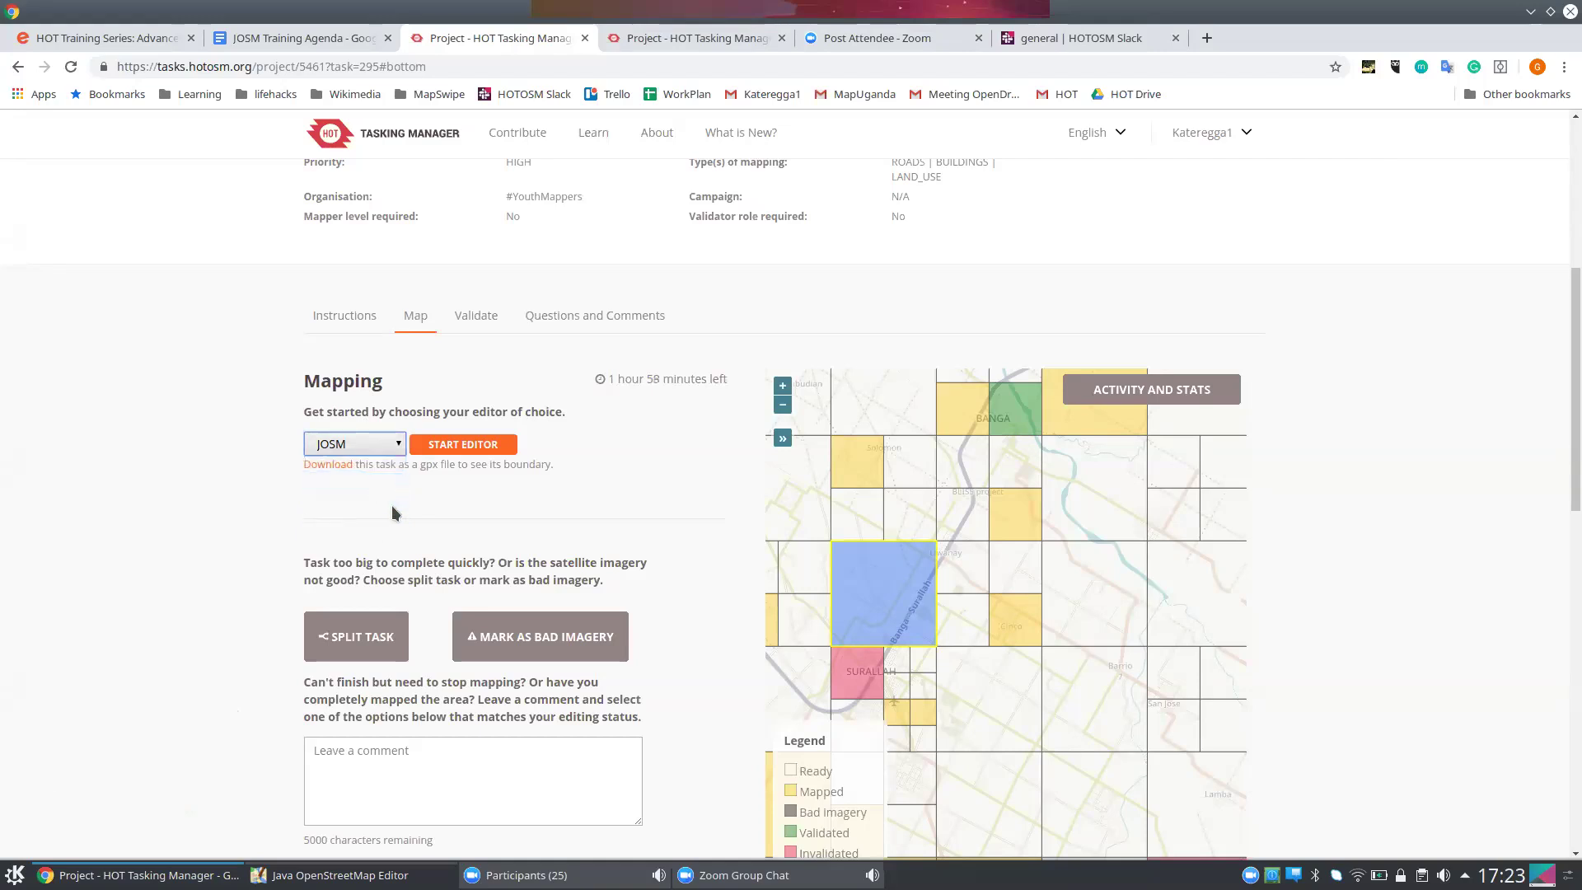
left_click(443, 451)
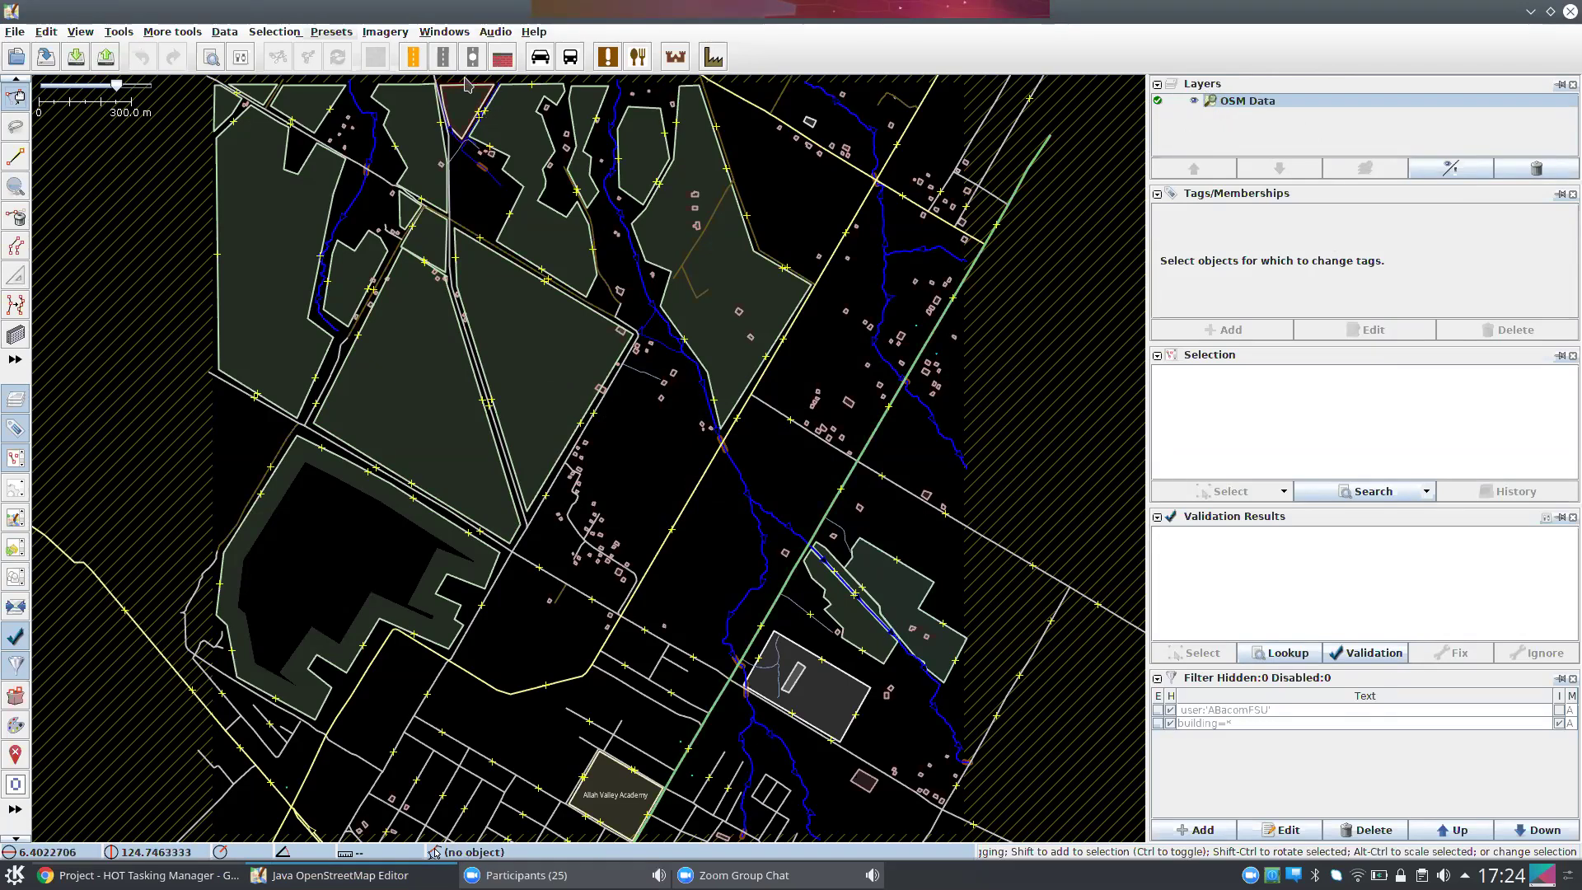
- Add the DigitalGlobe Premium Imagery background, zoom to the settlement beside the main road, and dismiss the imagery misalignment notice
left_click(386, 33)
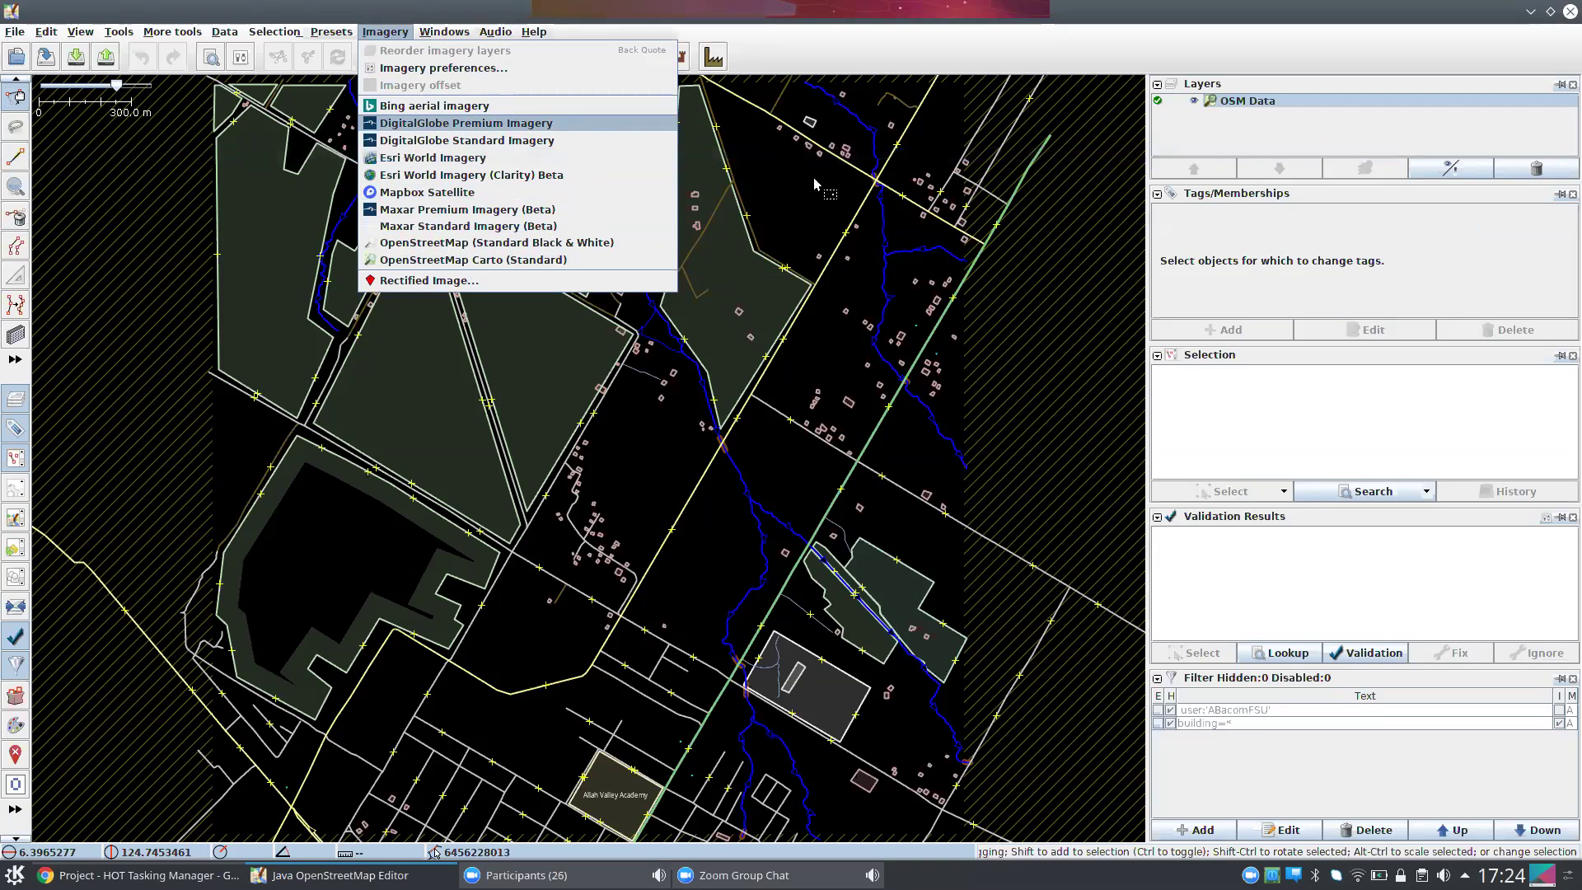
key("Return")
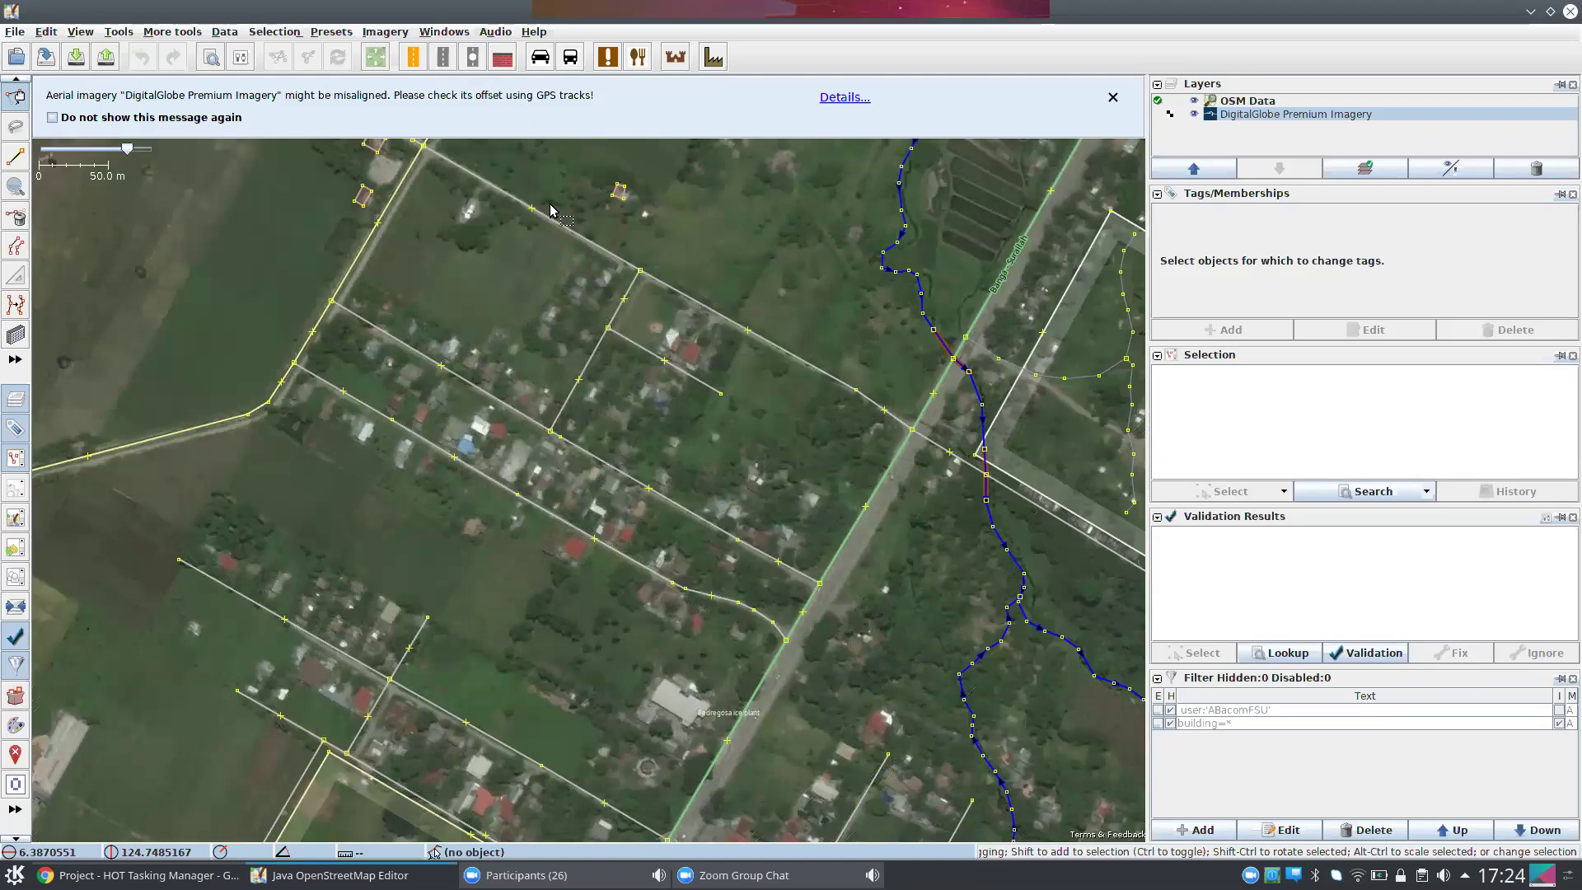
left_click(611, 547)
left_click(1113, 99)
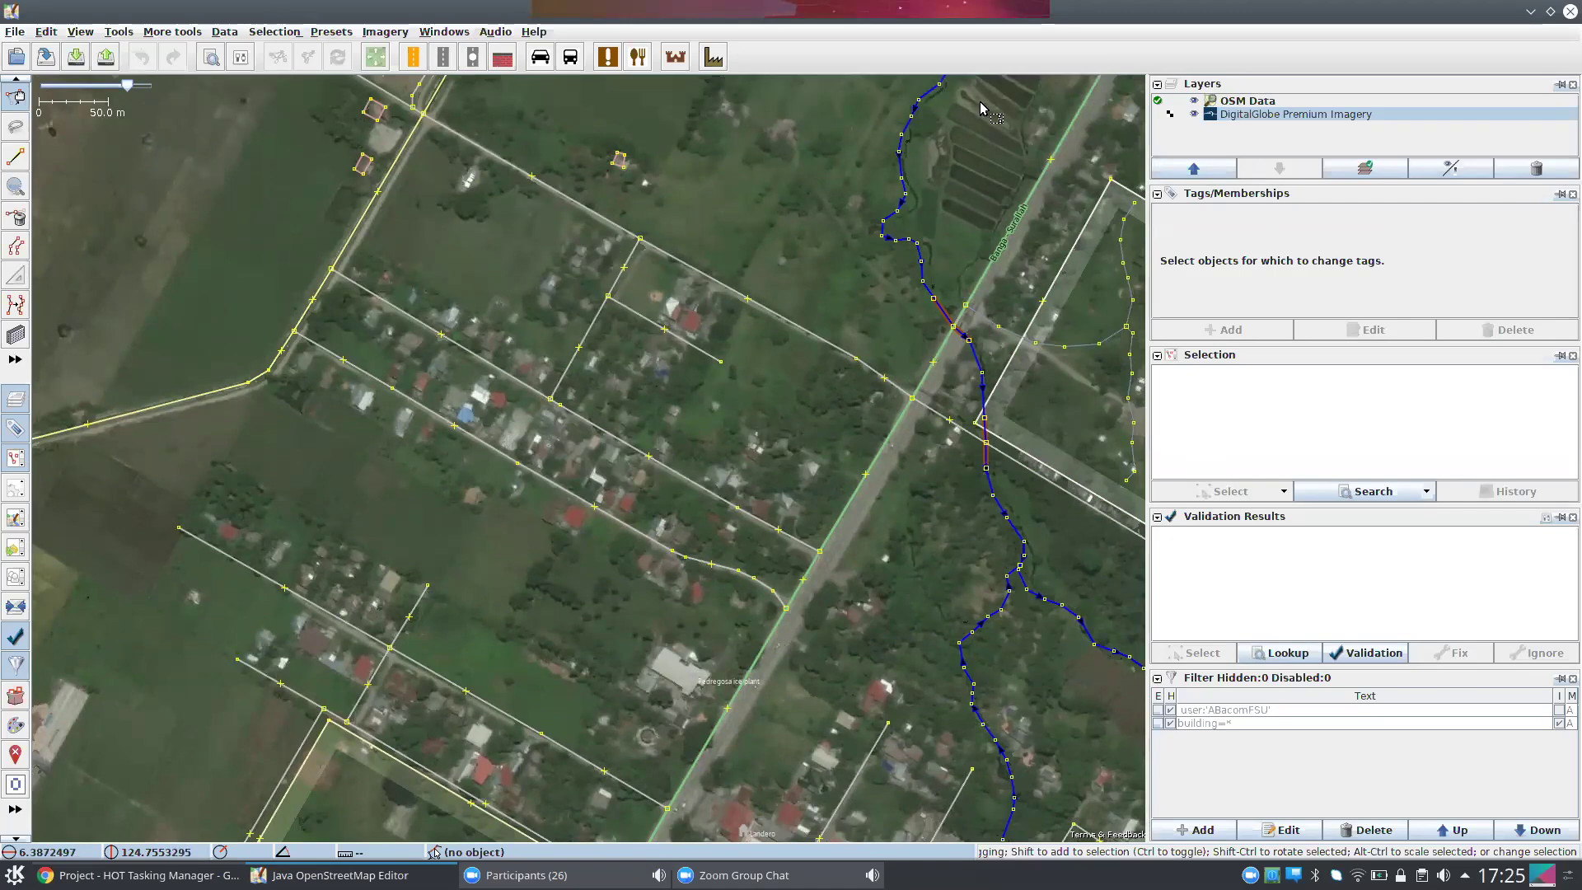
- Add Bing aerial imagery and Esri World Imagery as further background layers, dismissing the misalignment notice for each
left_click(375, 35)
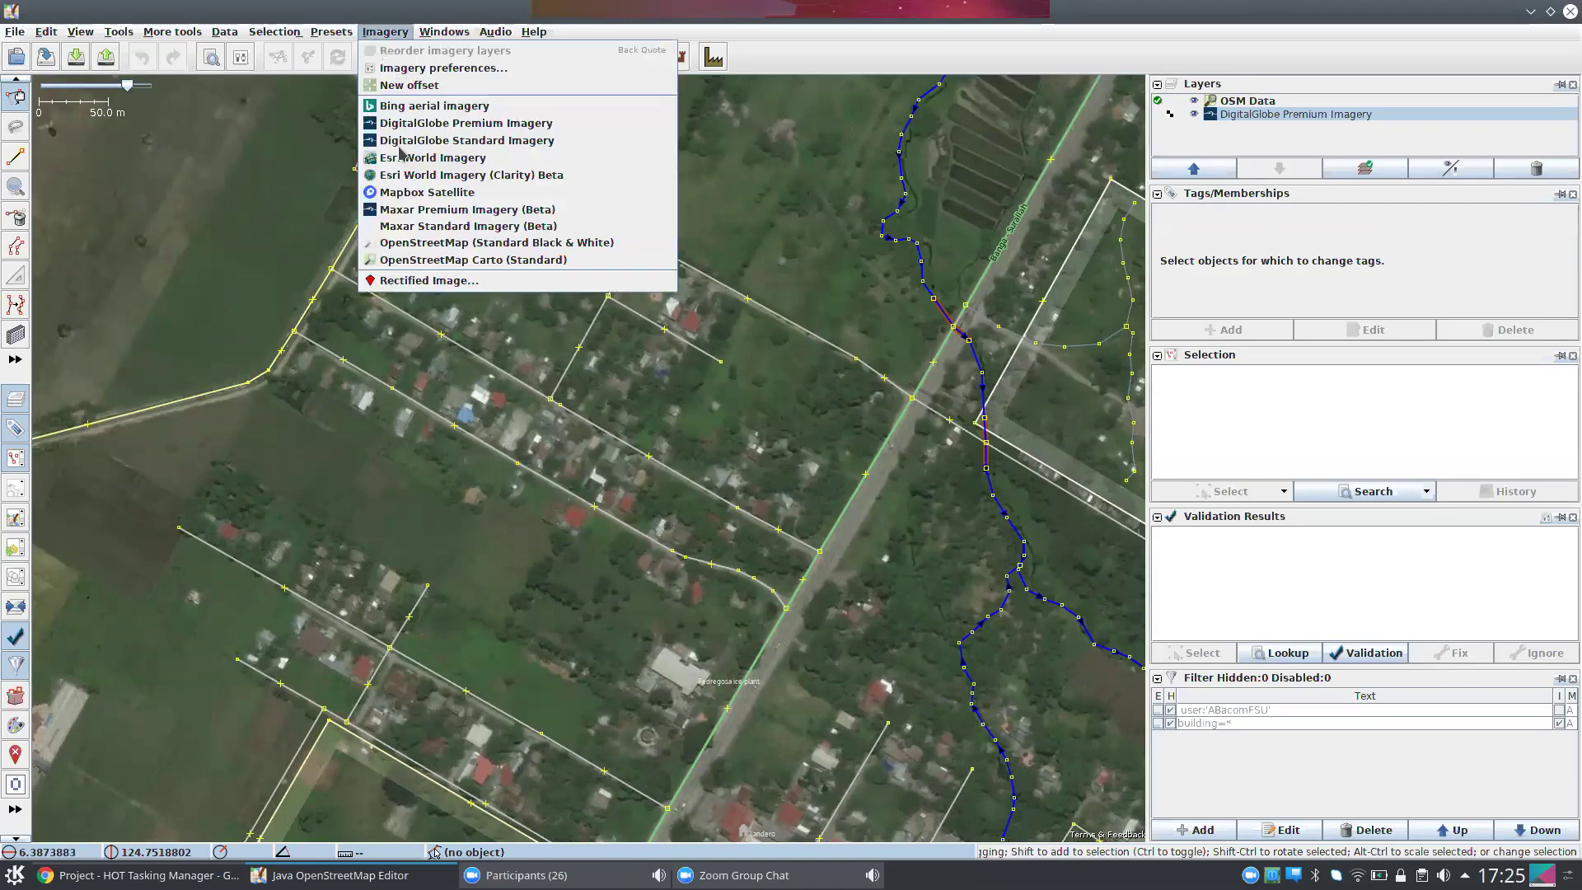
left_click(416, 107)
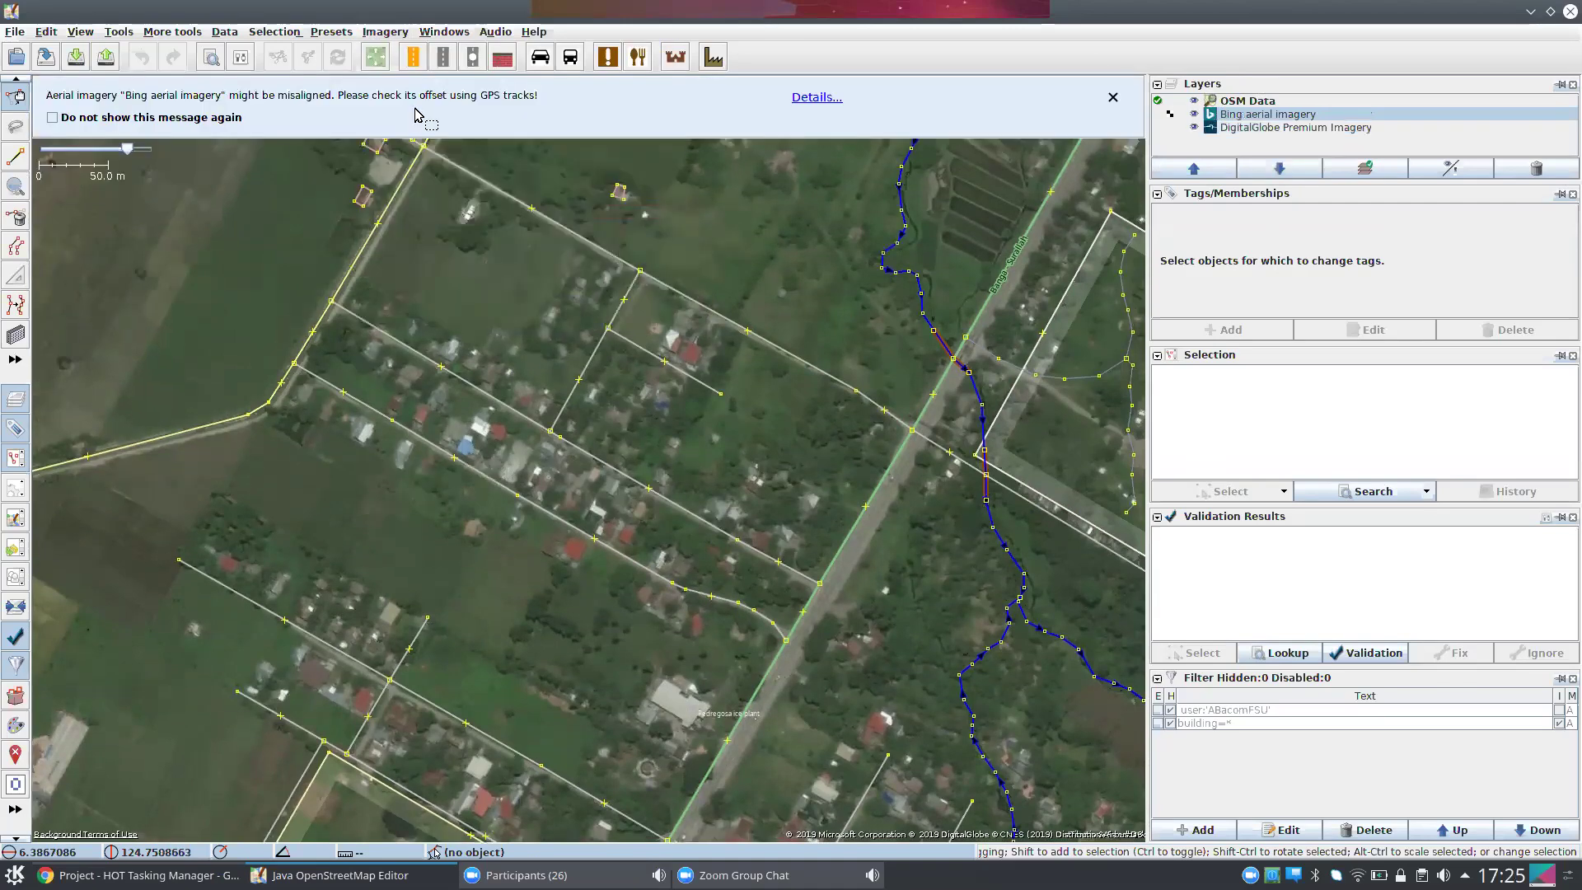
left_click(1112, 100)
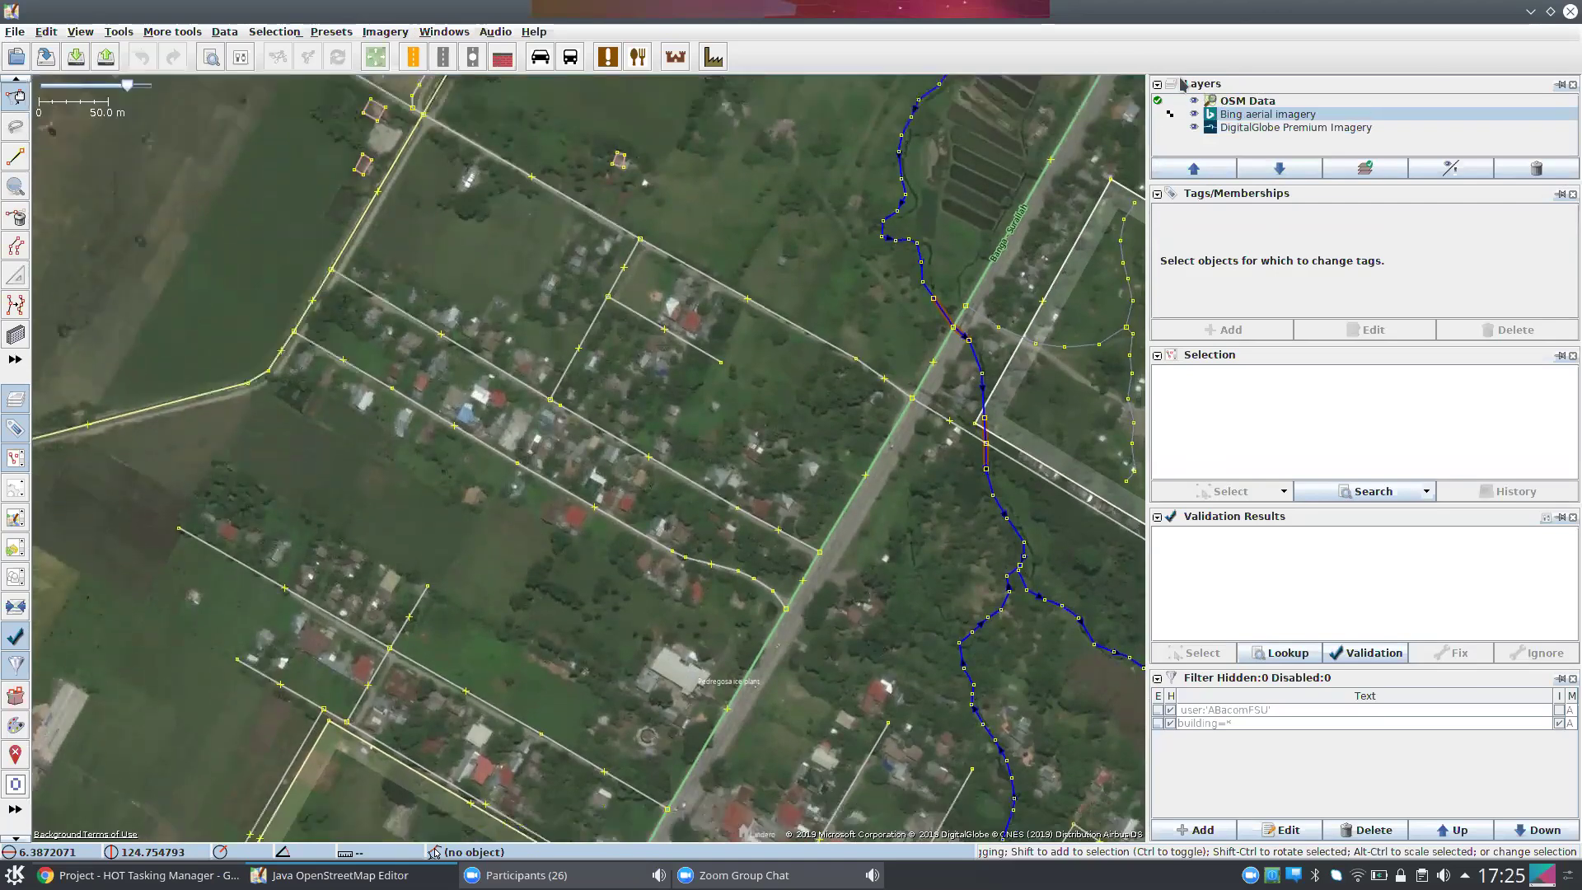
left_click(382, 33)
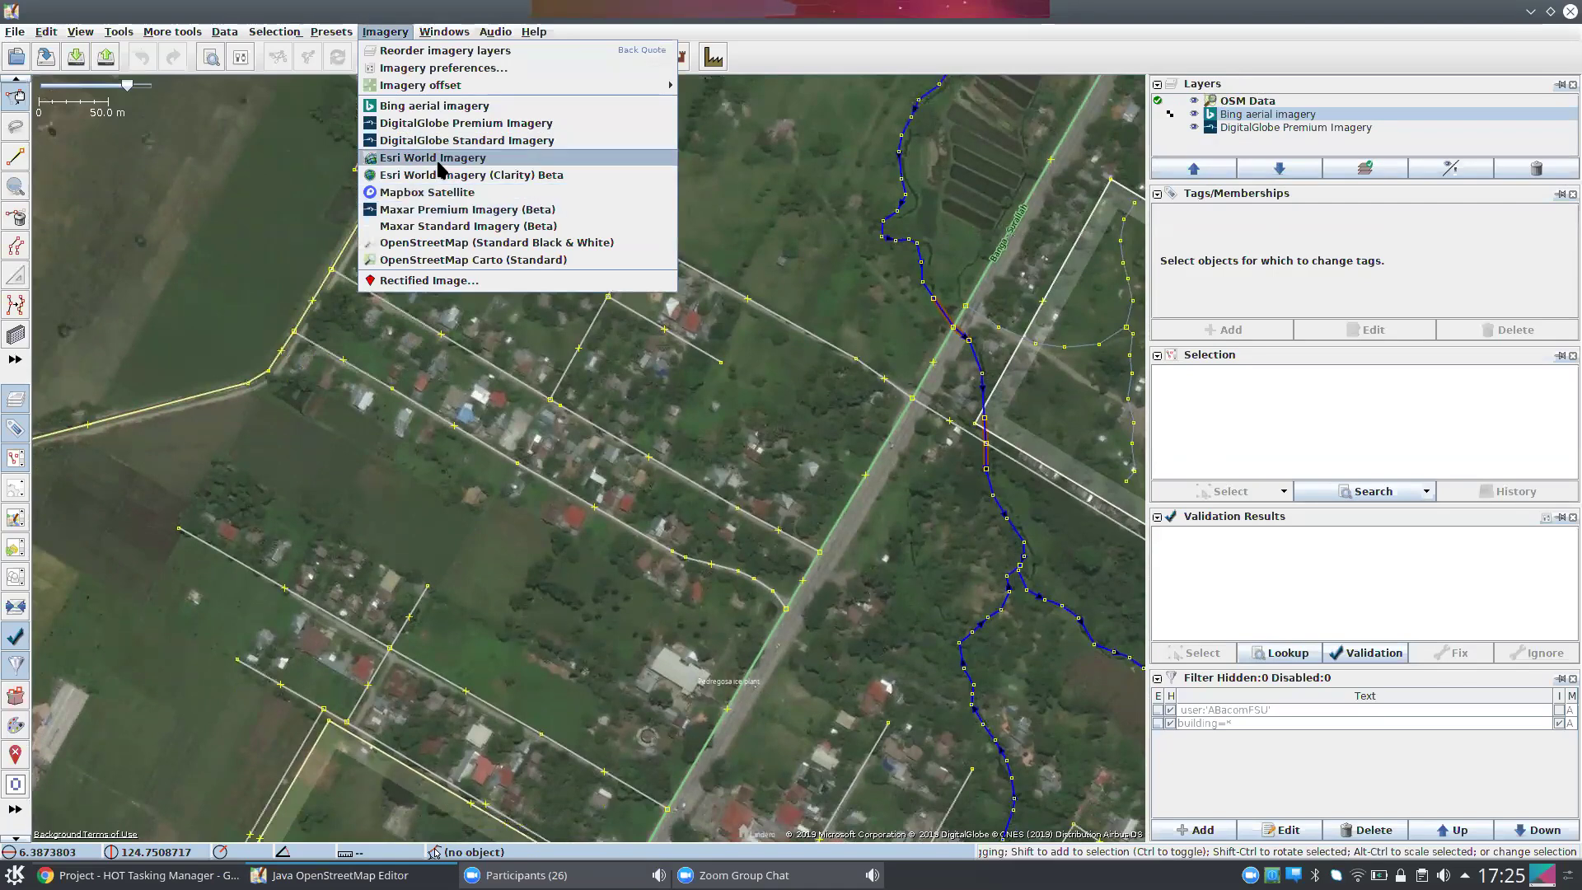
left_click(439, 169)
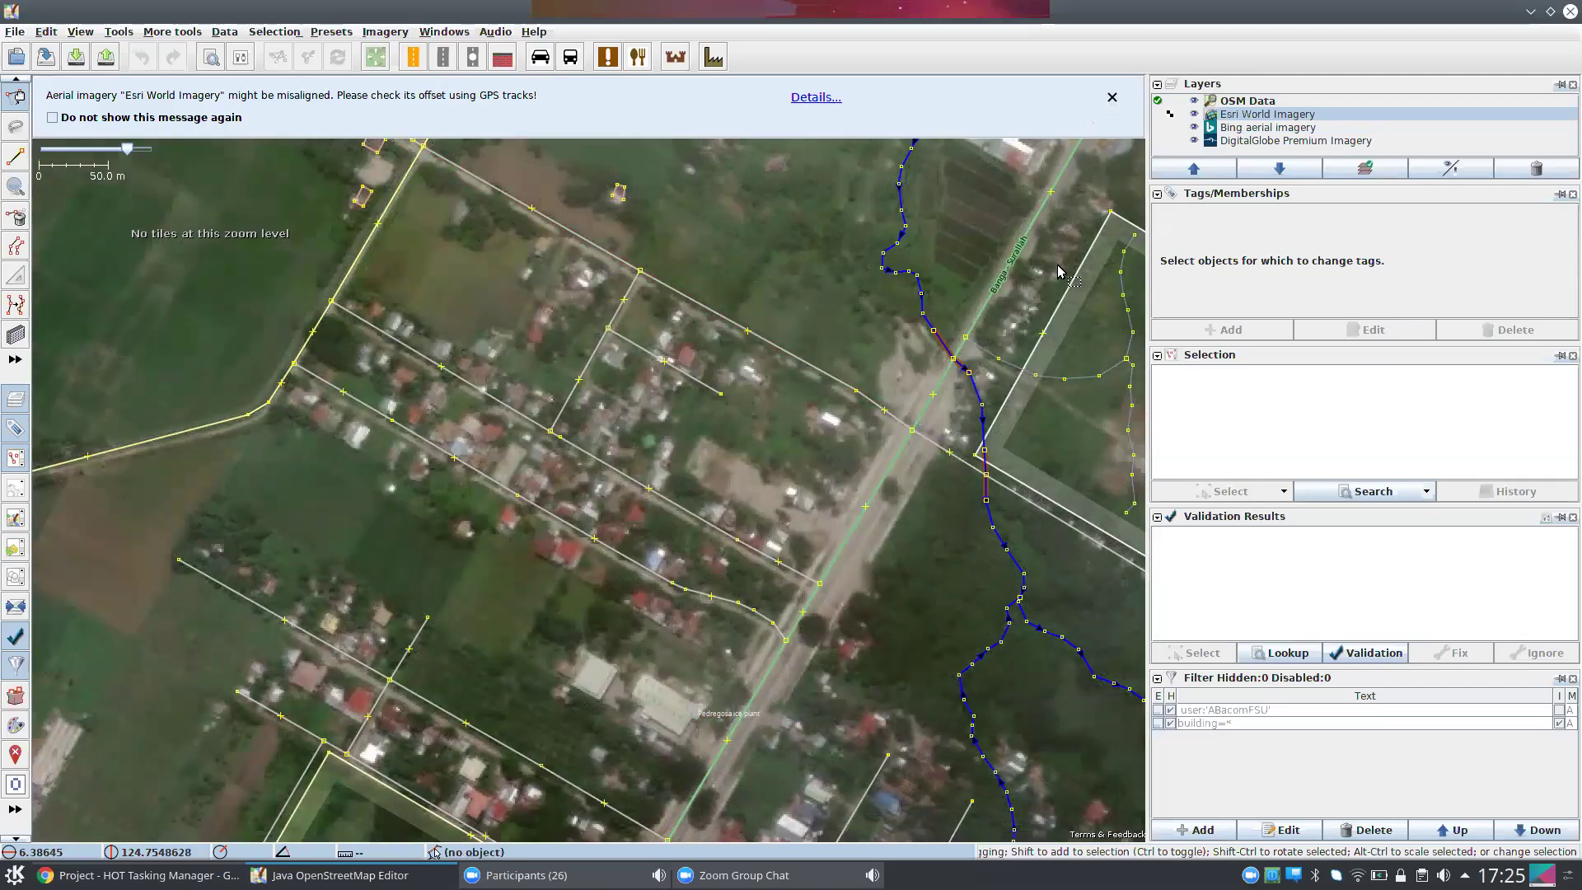
left_click(1111, 99)
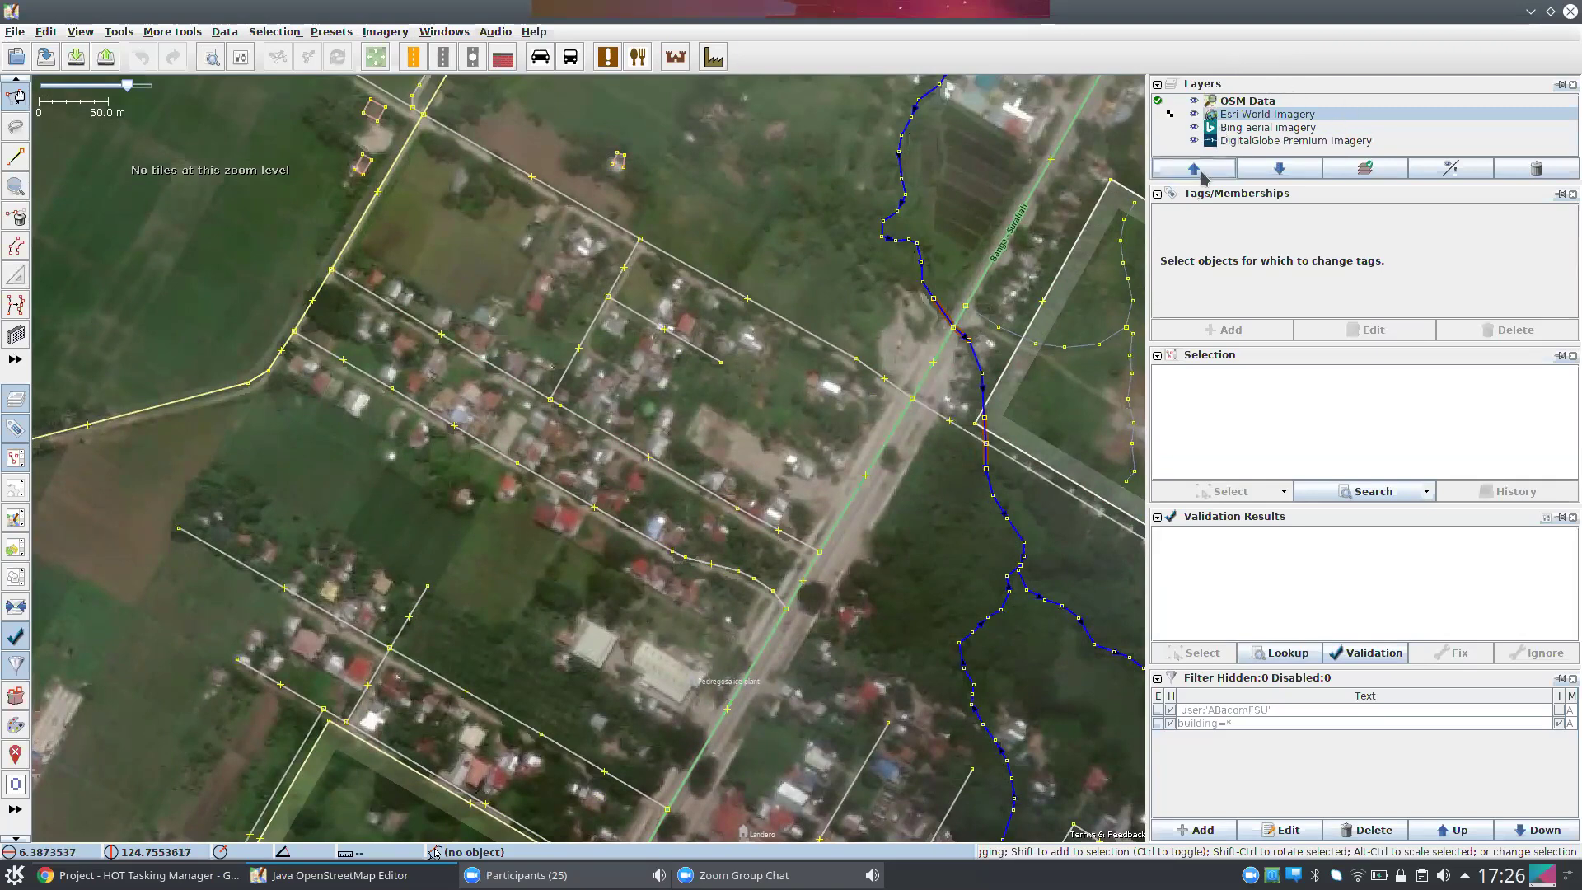
- Move the OSM Data layer beneath all the imagery layers, and return it to the top of the layer order
left_click(1248, 102)
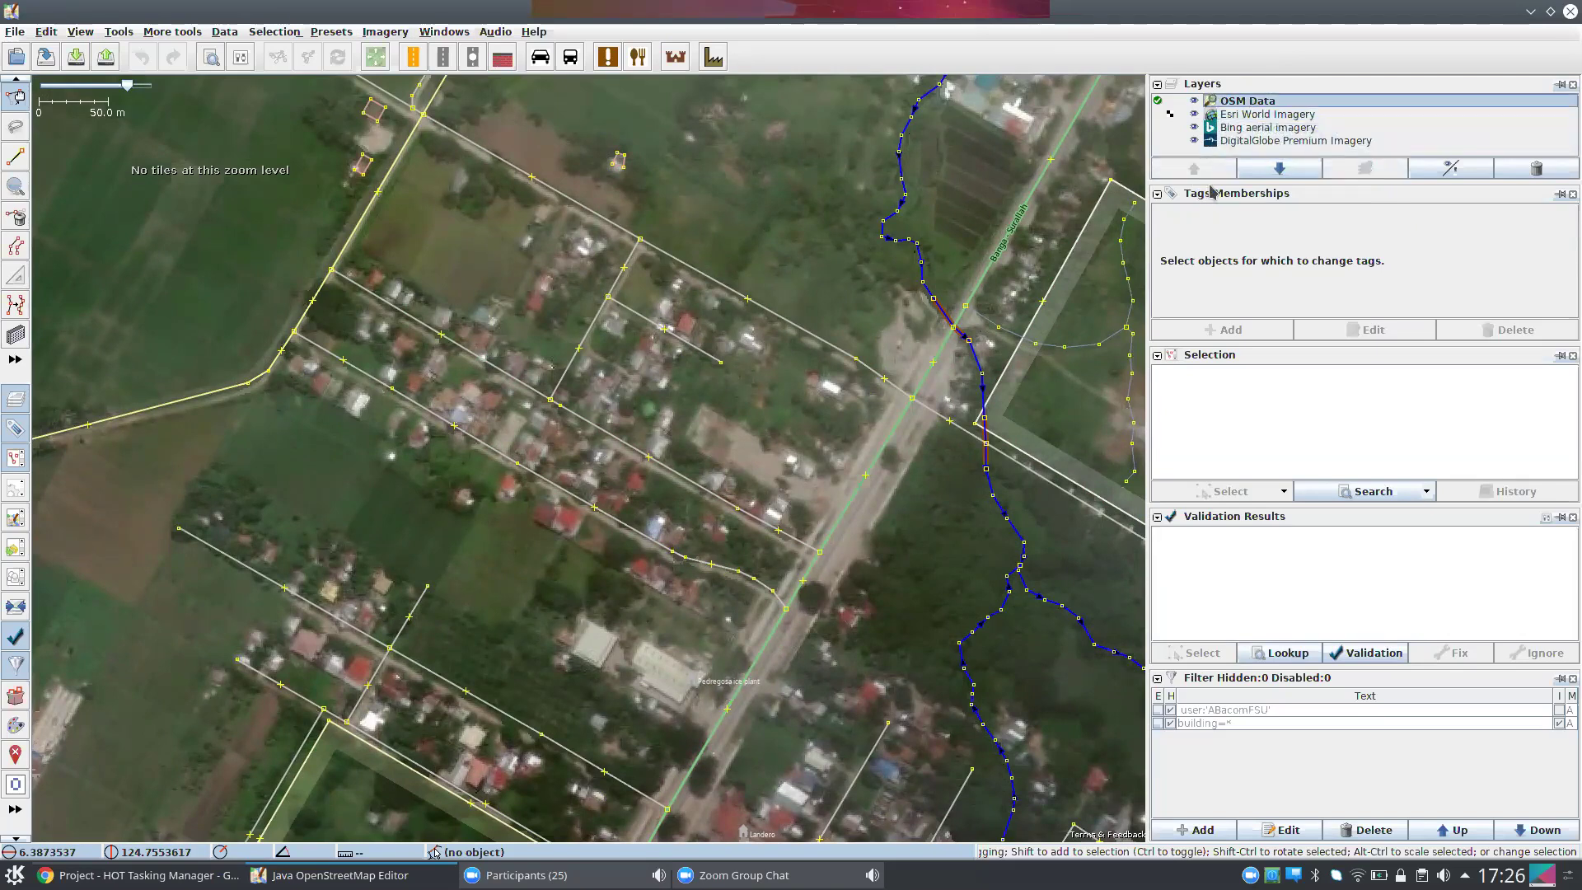
left_click(1278, 169)
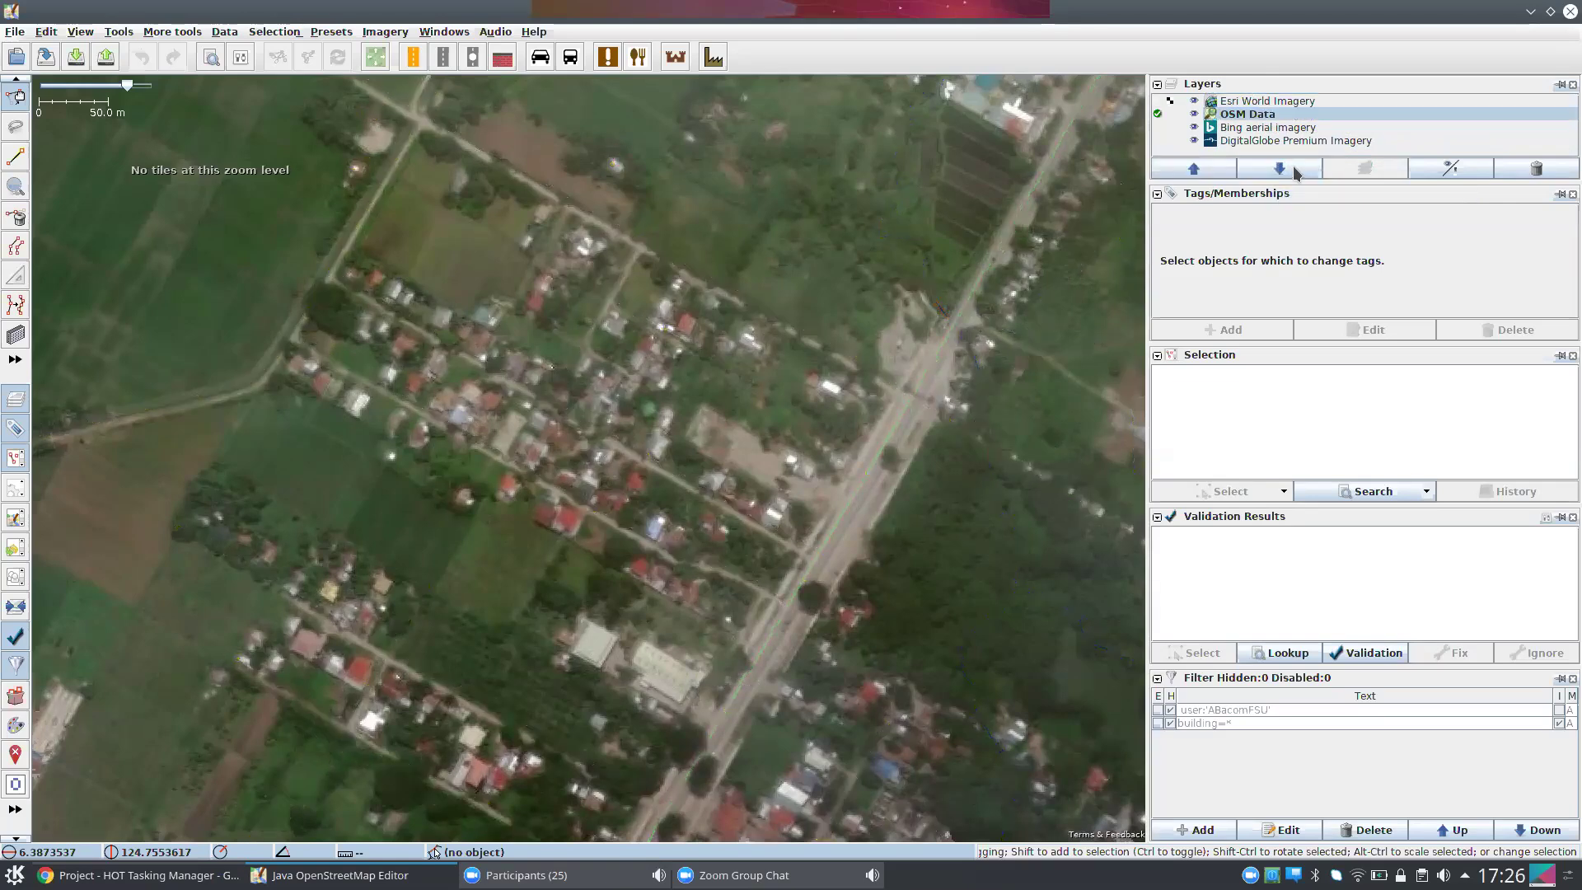
left_click(1296, 173)
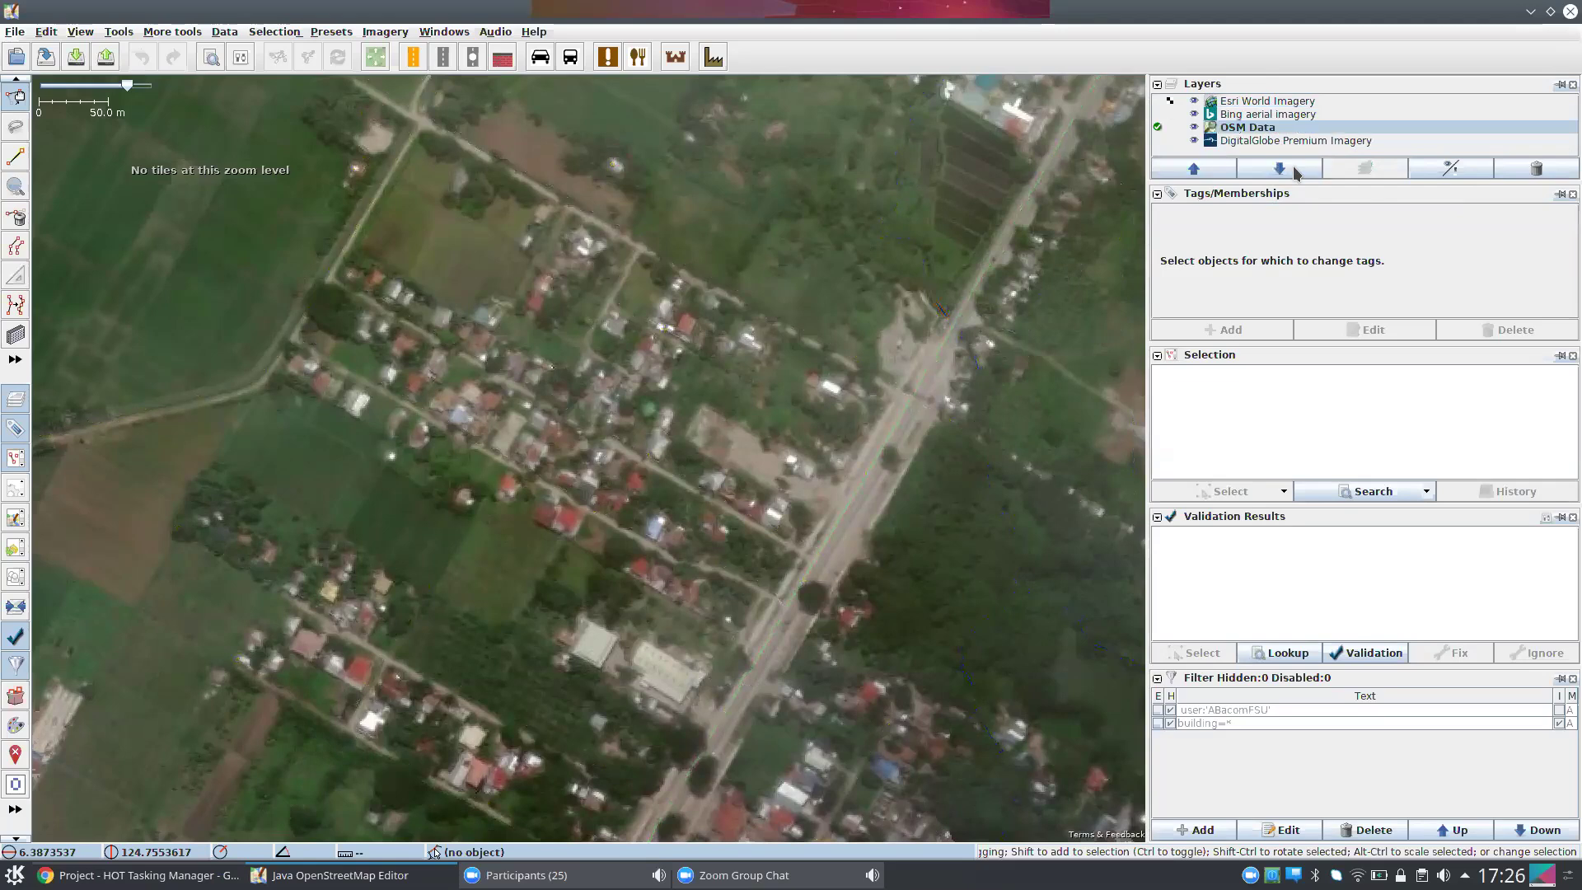
left_click(1279, 169)
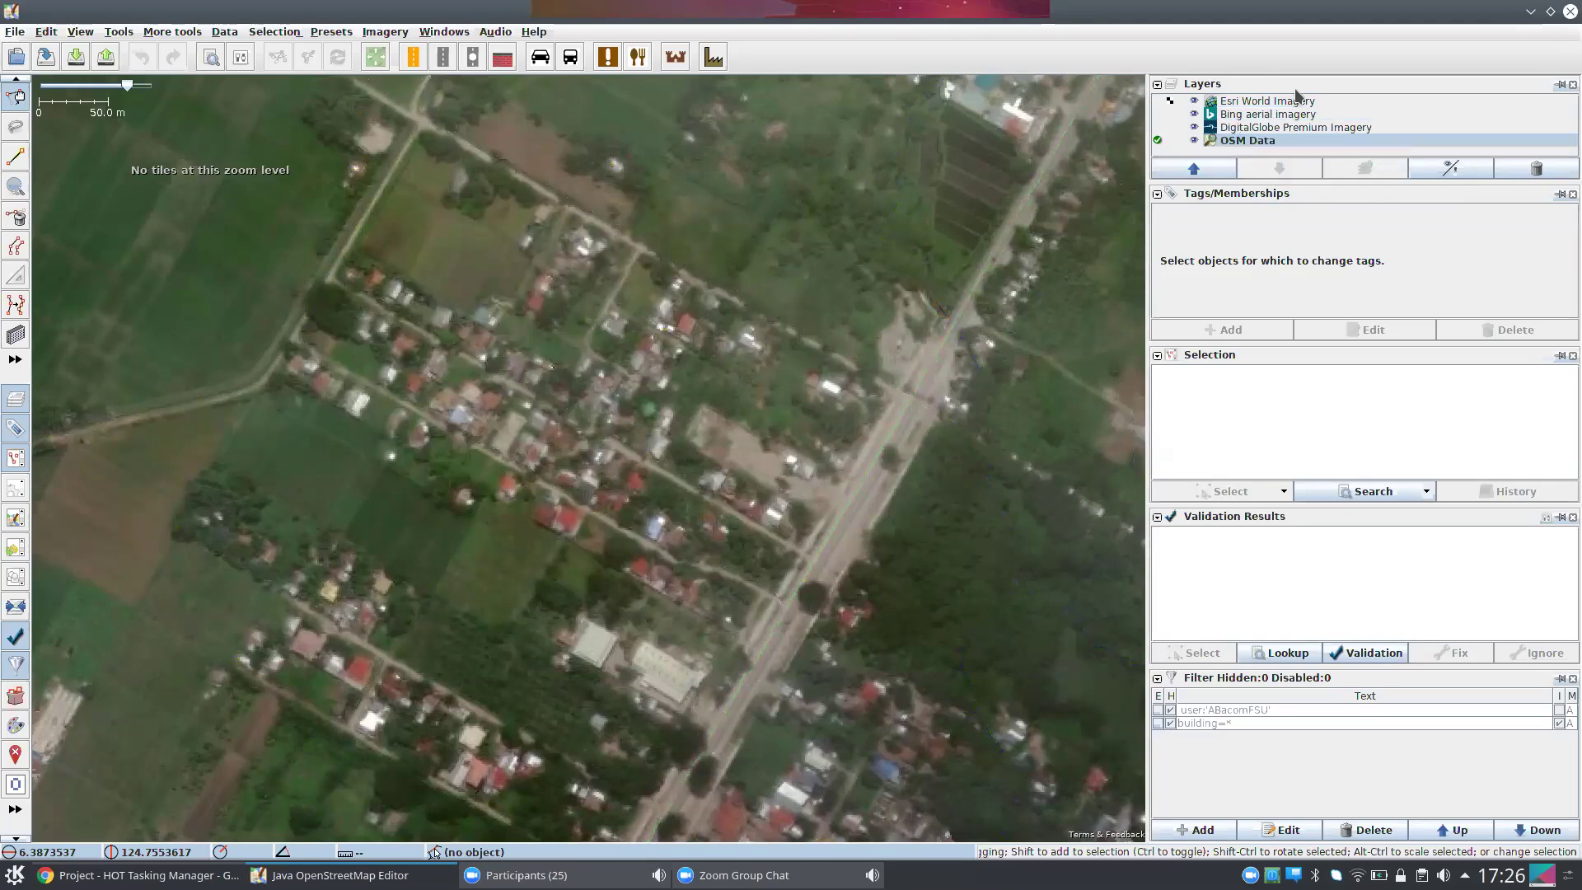
left_click(1196, 172)
left_click(1196, 172)
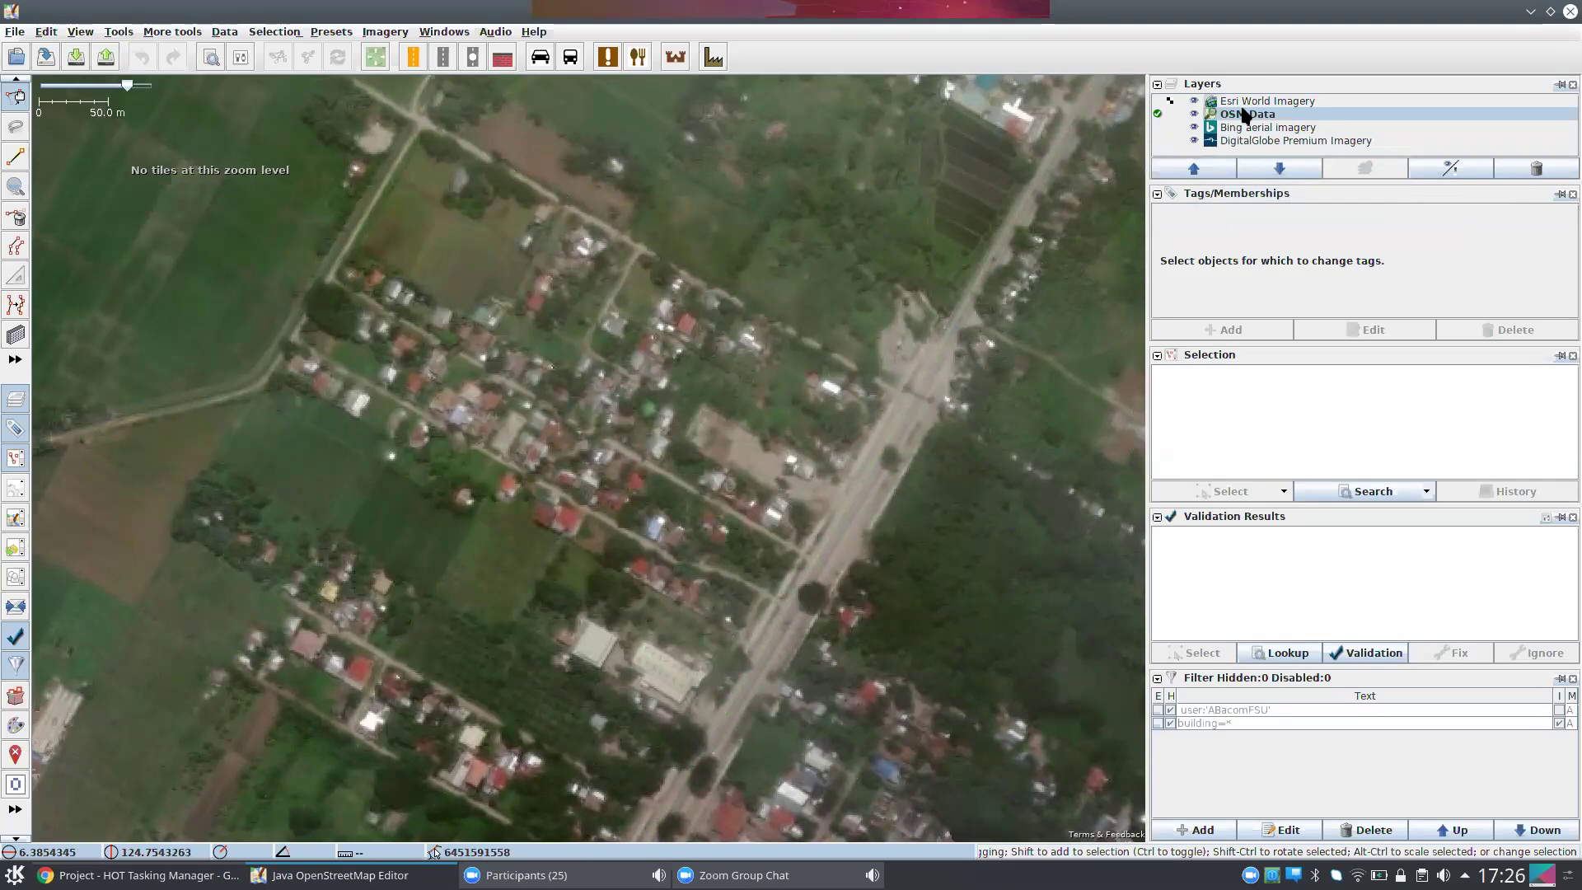
left_click(1194, 169)
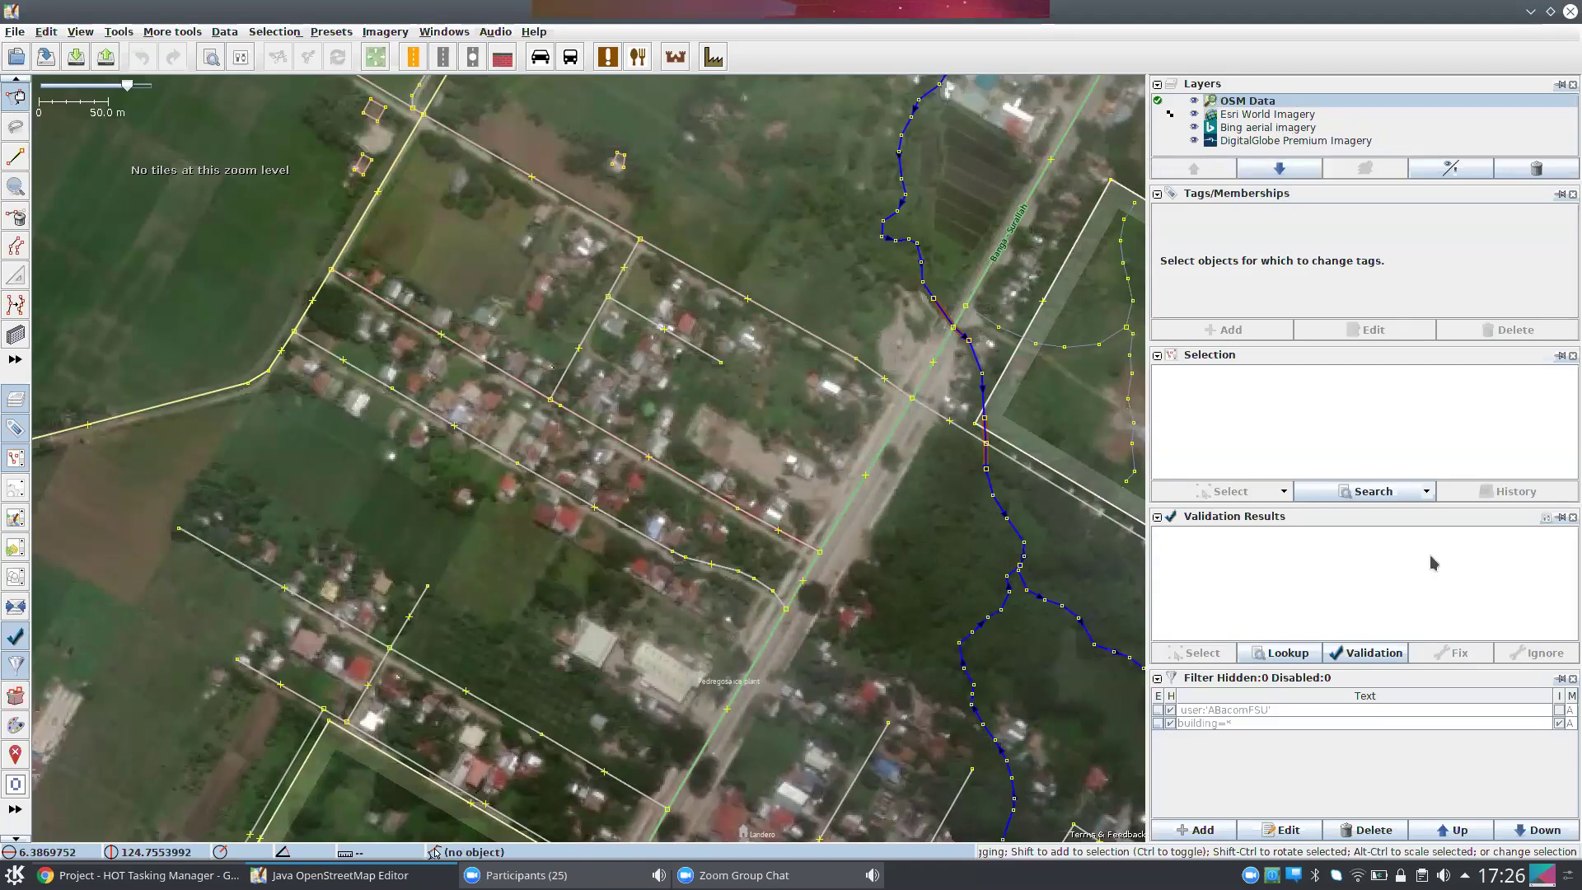
- Toggle the OSM Data layer's visibility several times to compare the mapped roads with the imagery, leaving the layer shown
left_click(1196, 102)
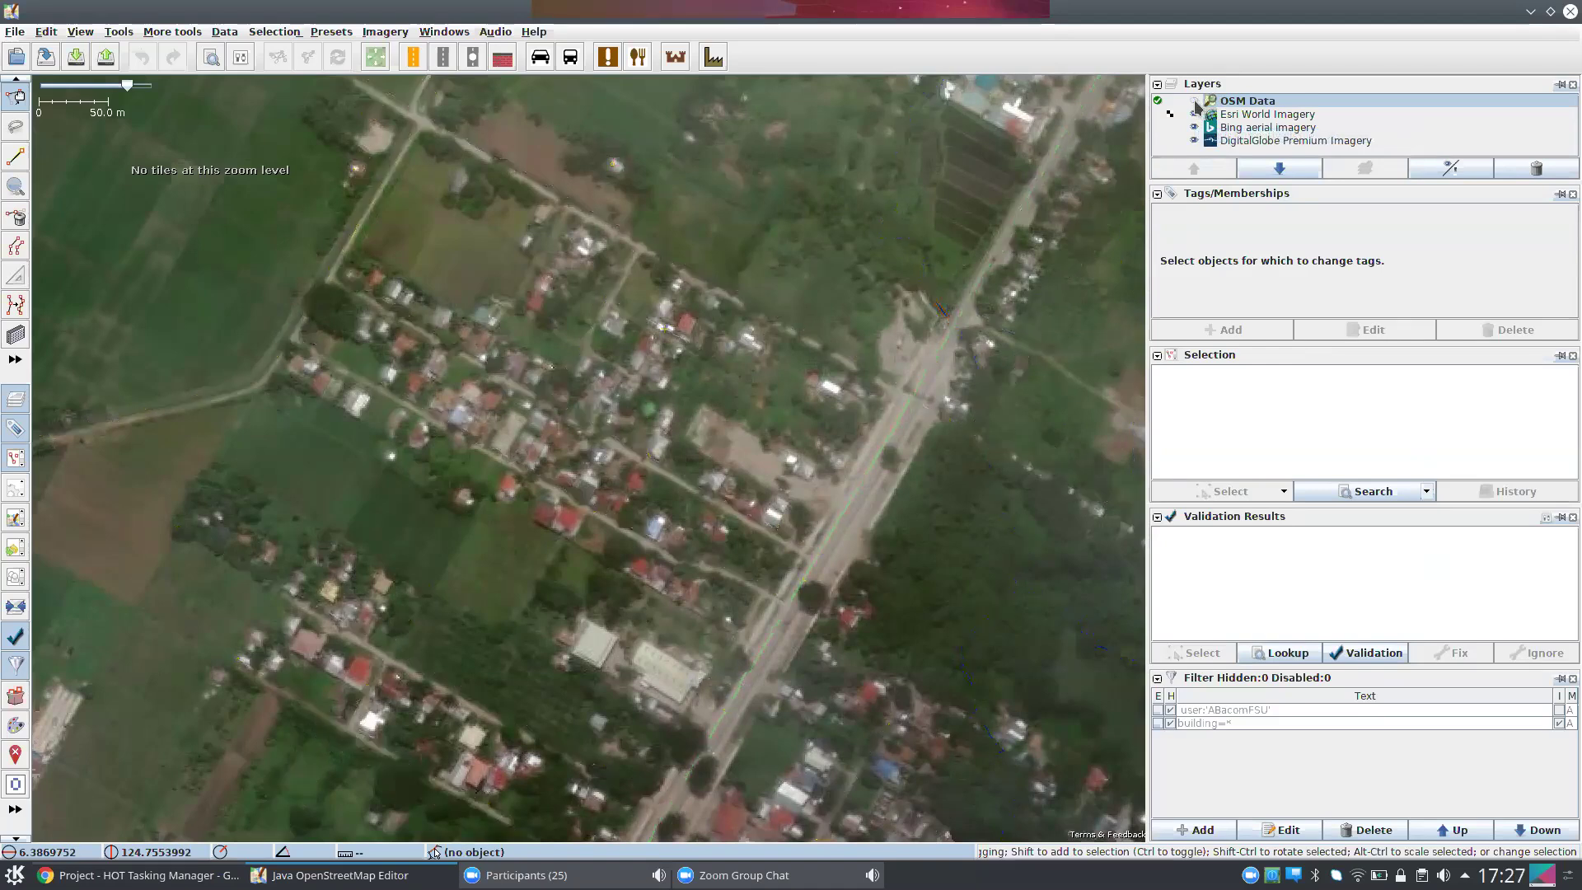
left_click(1195, 102)
left_click(1195, 102)
left_click(1195, 102)
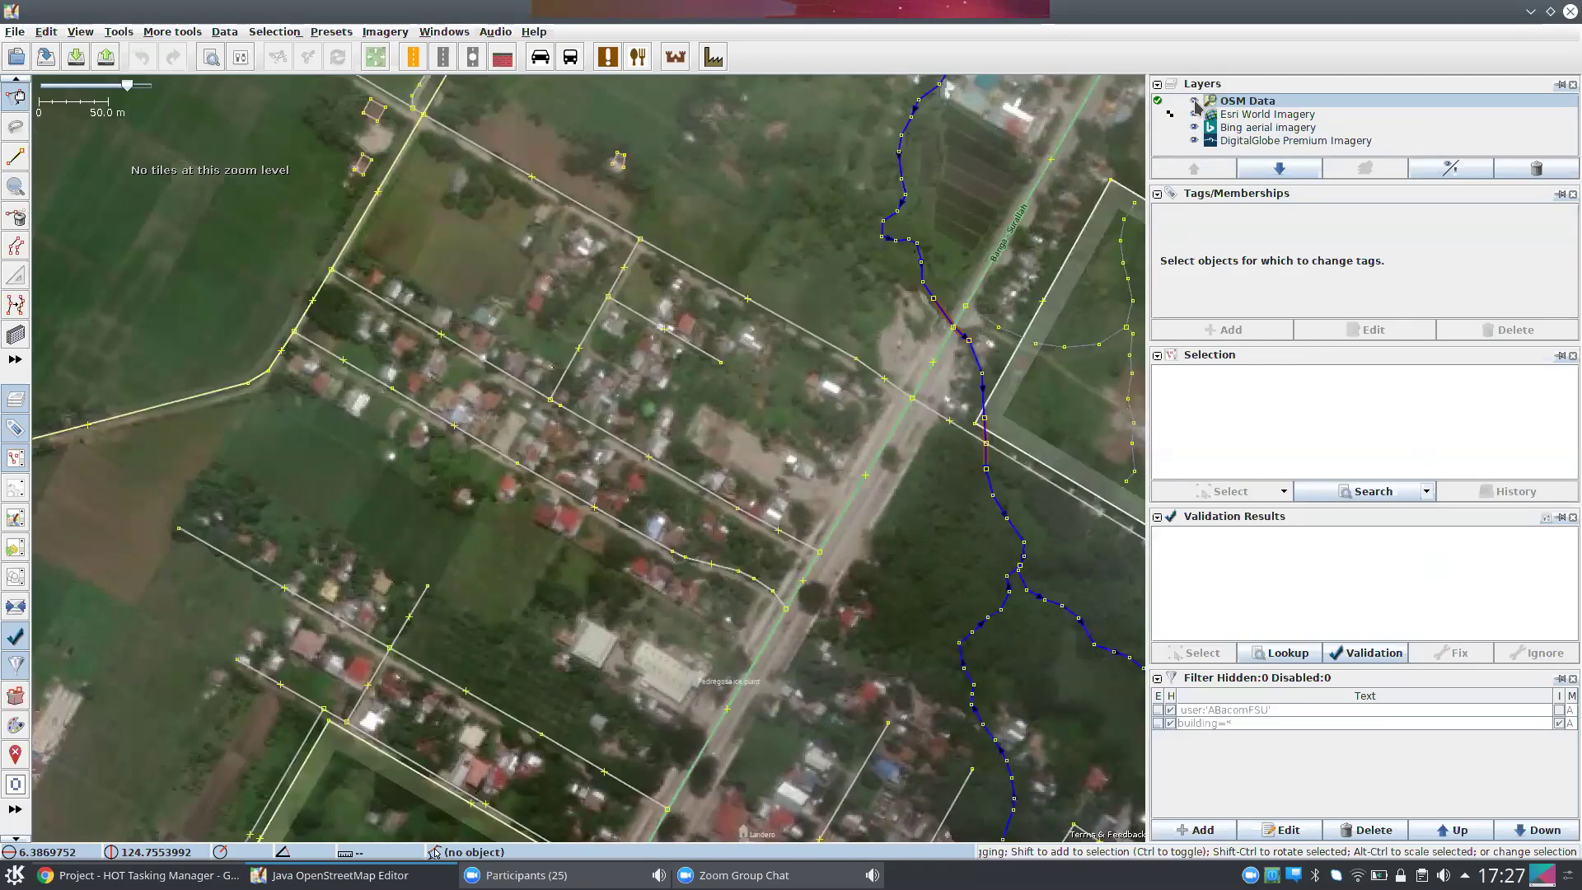
left_click(1195, 103)
left_click(1196, 102)
- Toggle the Esri World Imagery layer on and off to compare it with the Bing imagery beneath, leaving Esri hidden
left_click(1192, 116)
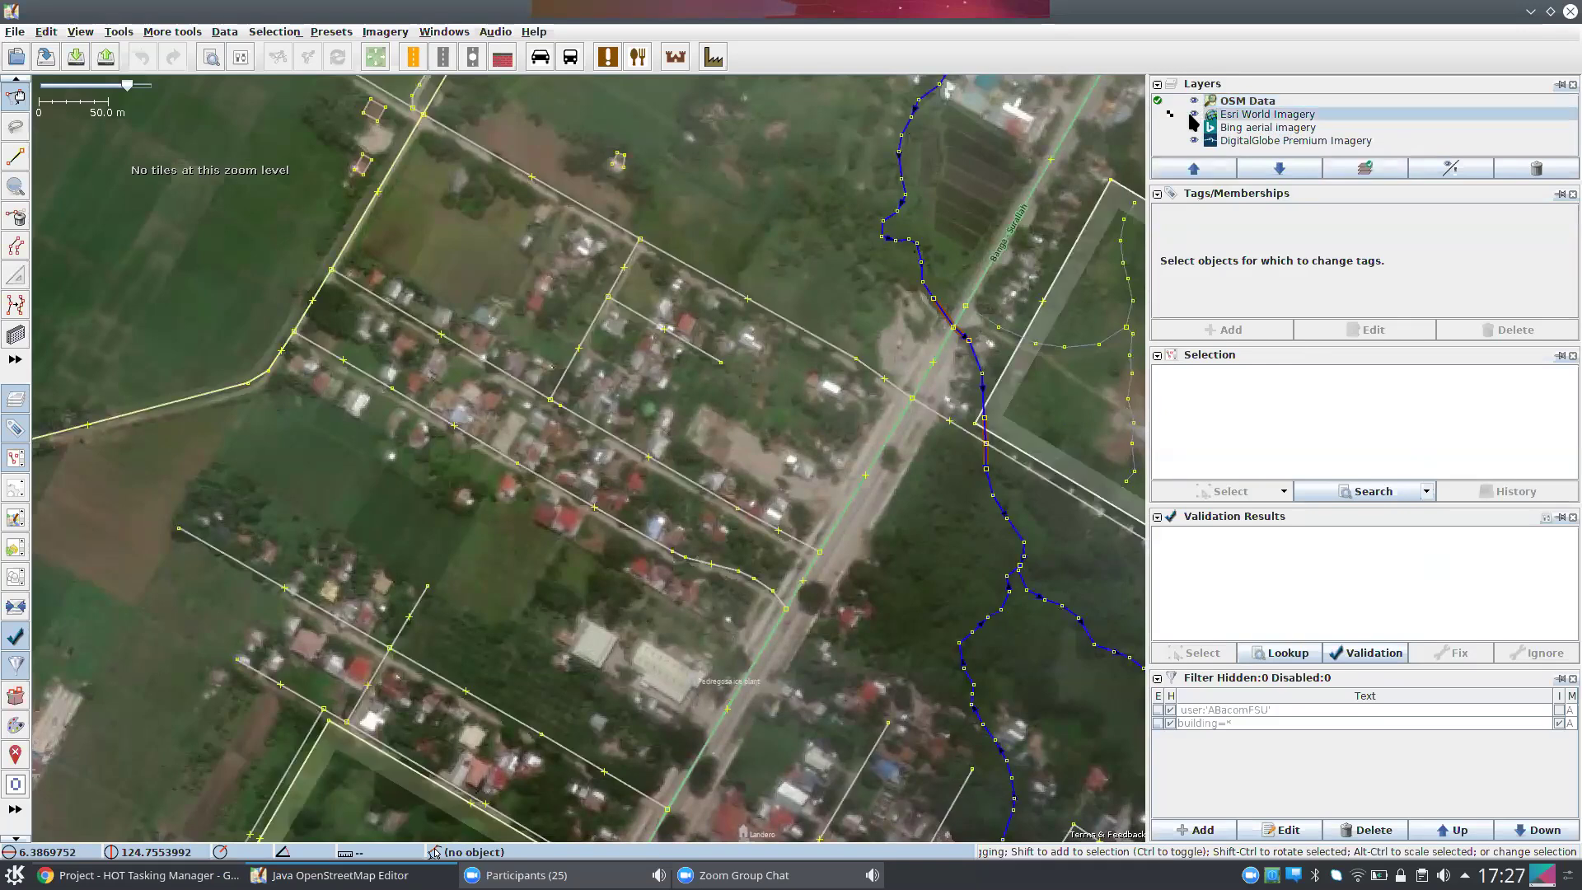
left_click(1193, 116)
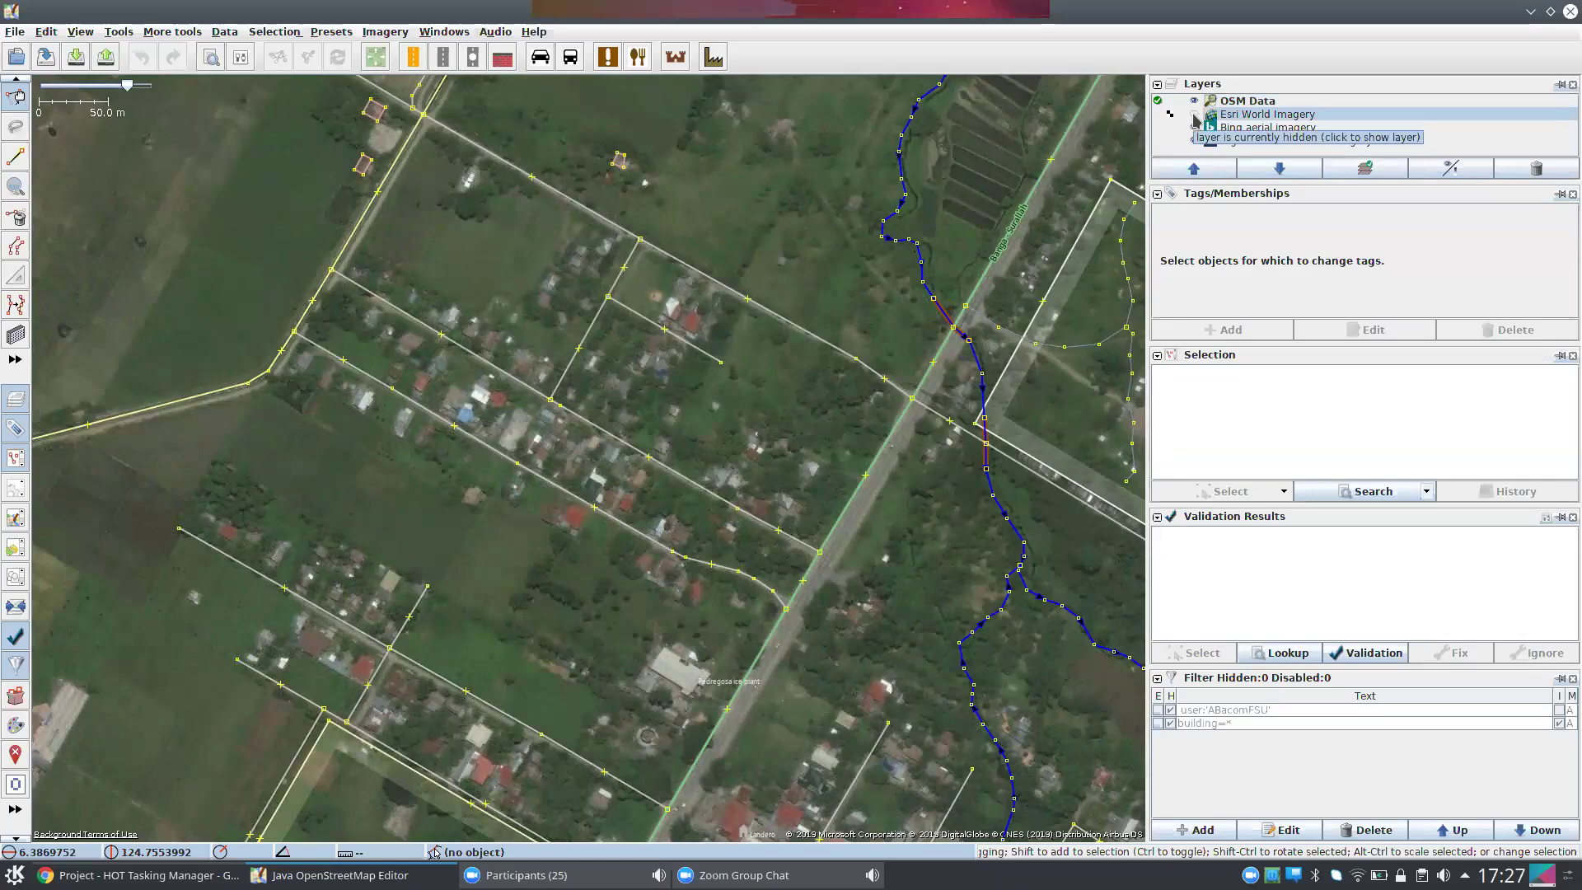
left_click(1195, 118)
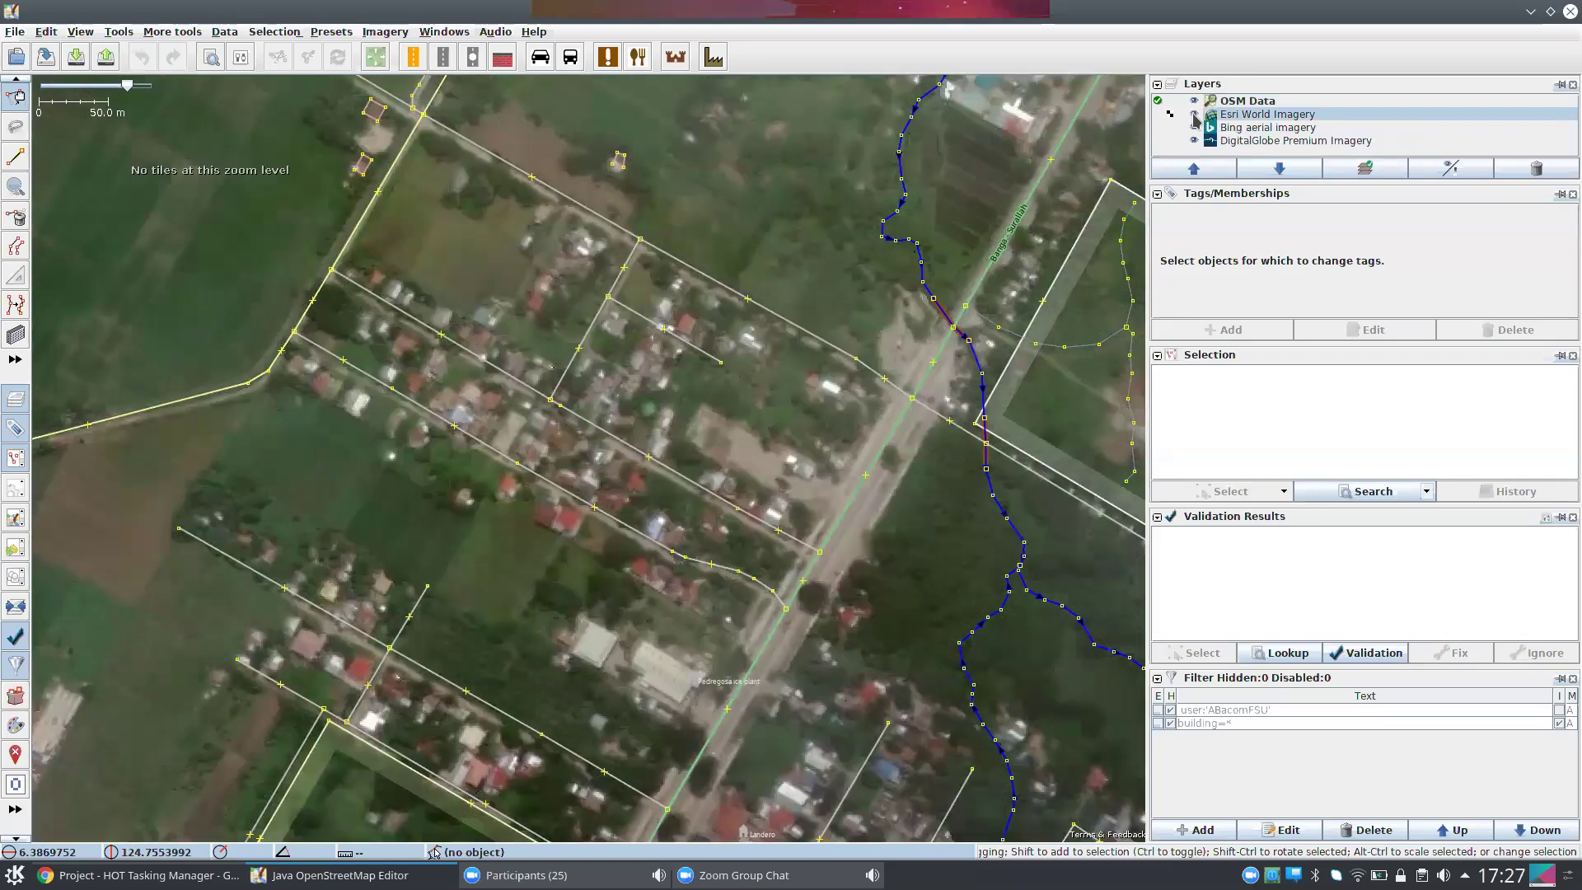
left_click(1195, 119)
left_click(1195, 120)
left_click(1196, 119)
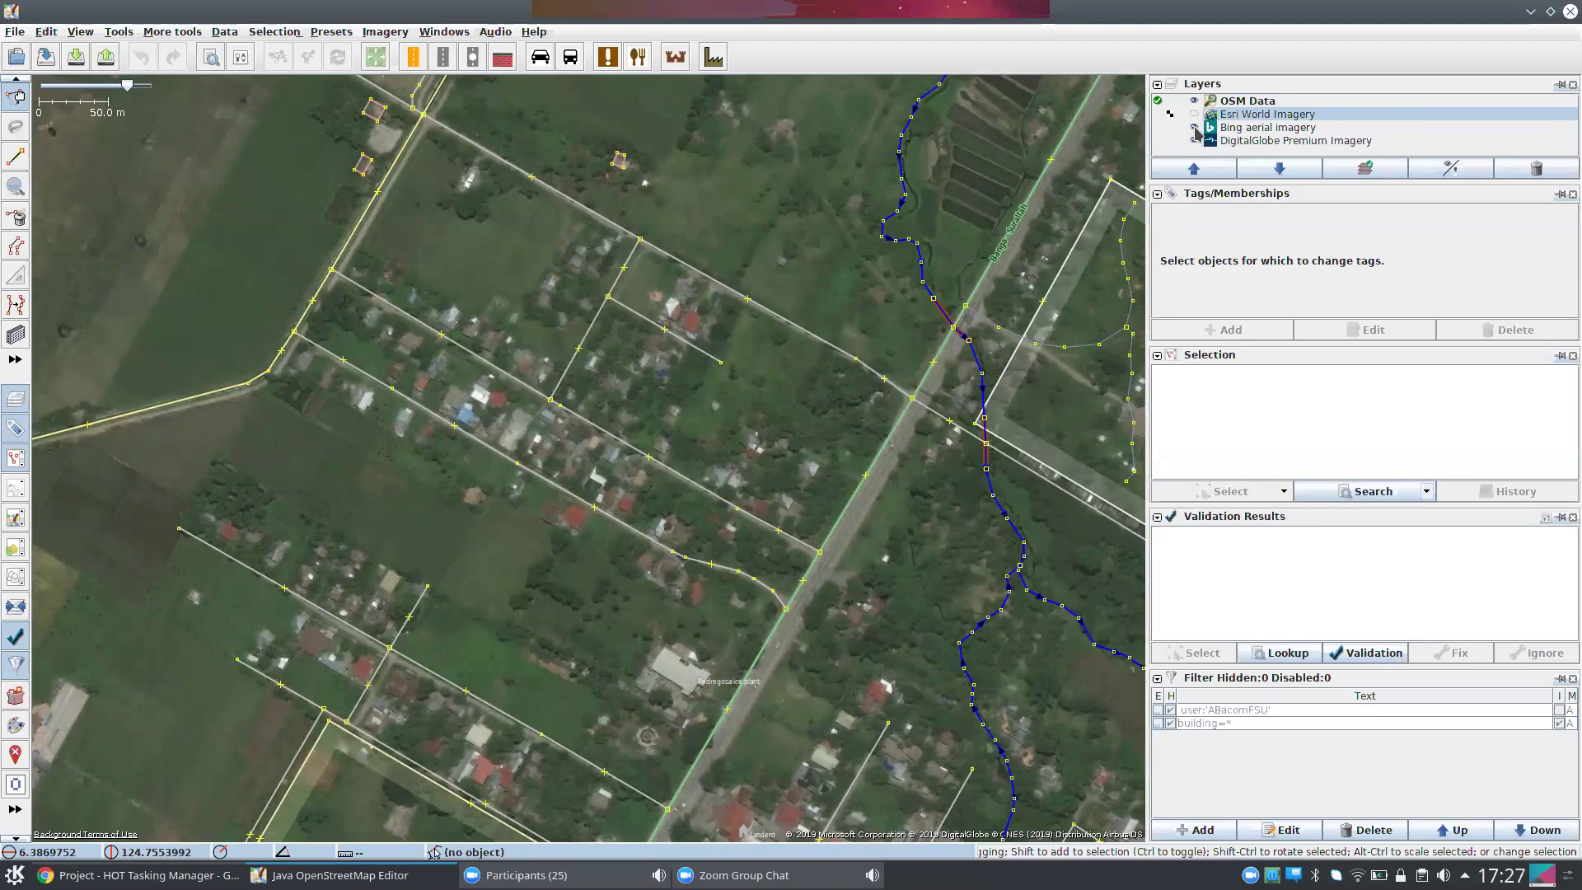
- Hide the Bing aerial imagery layer and compare Esri World Imagery with DigitalGlobe Premium Imagery, leaving only DigitalGlobe shown
left_click(1195, 128)
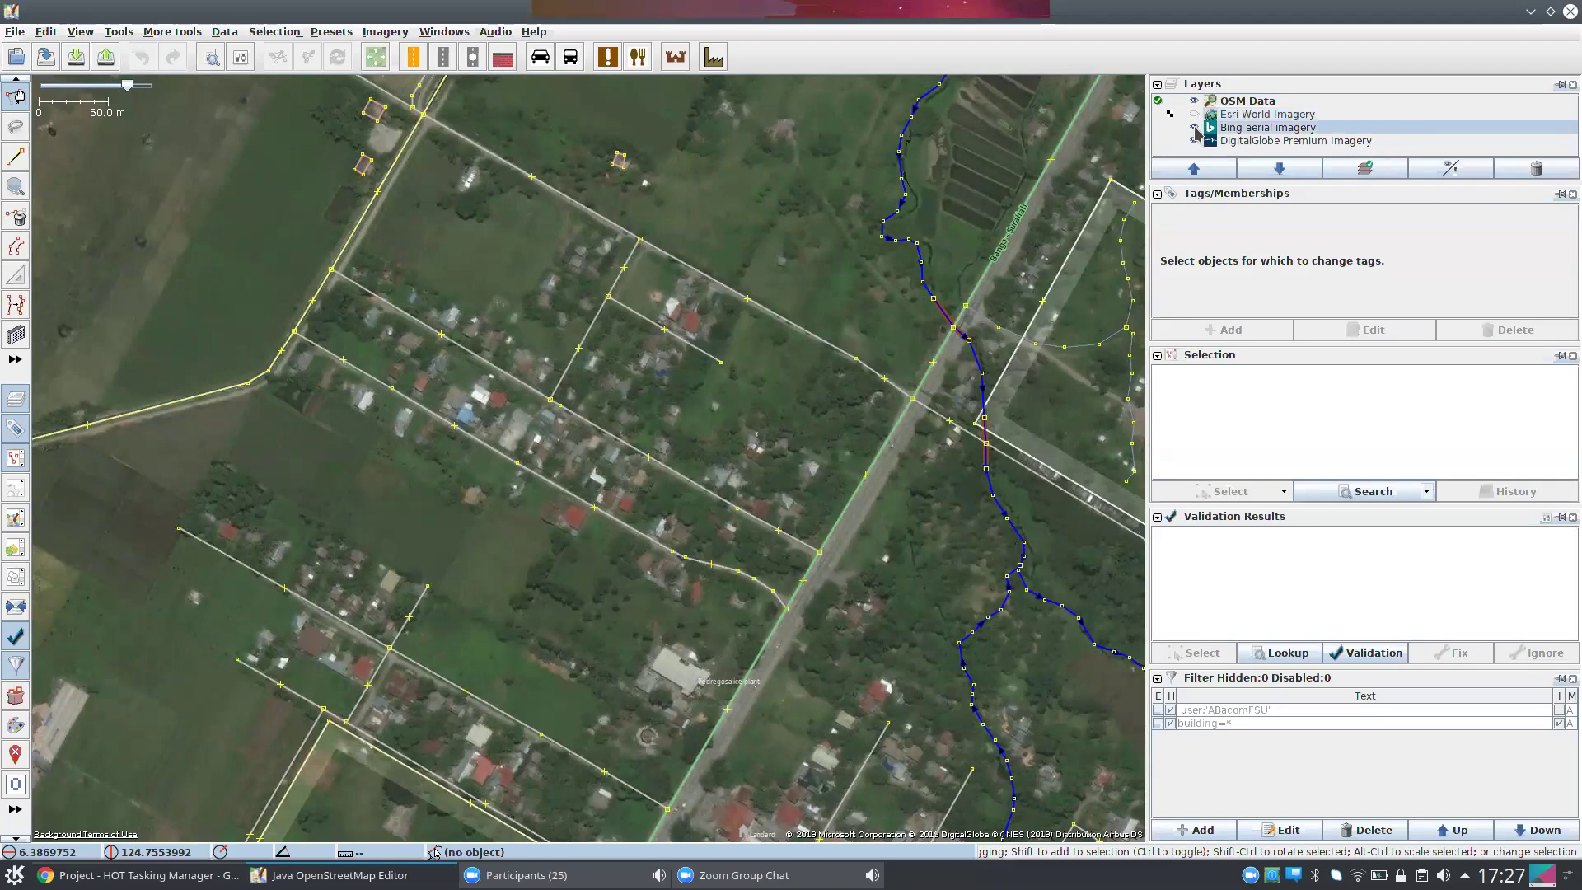
left_click(1195, 128)
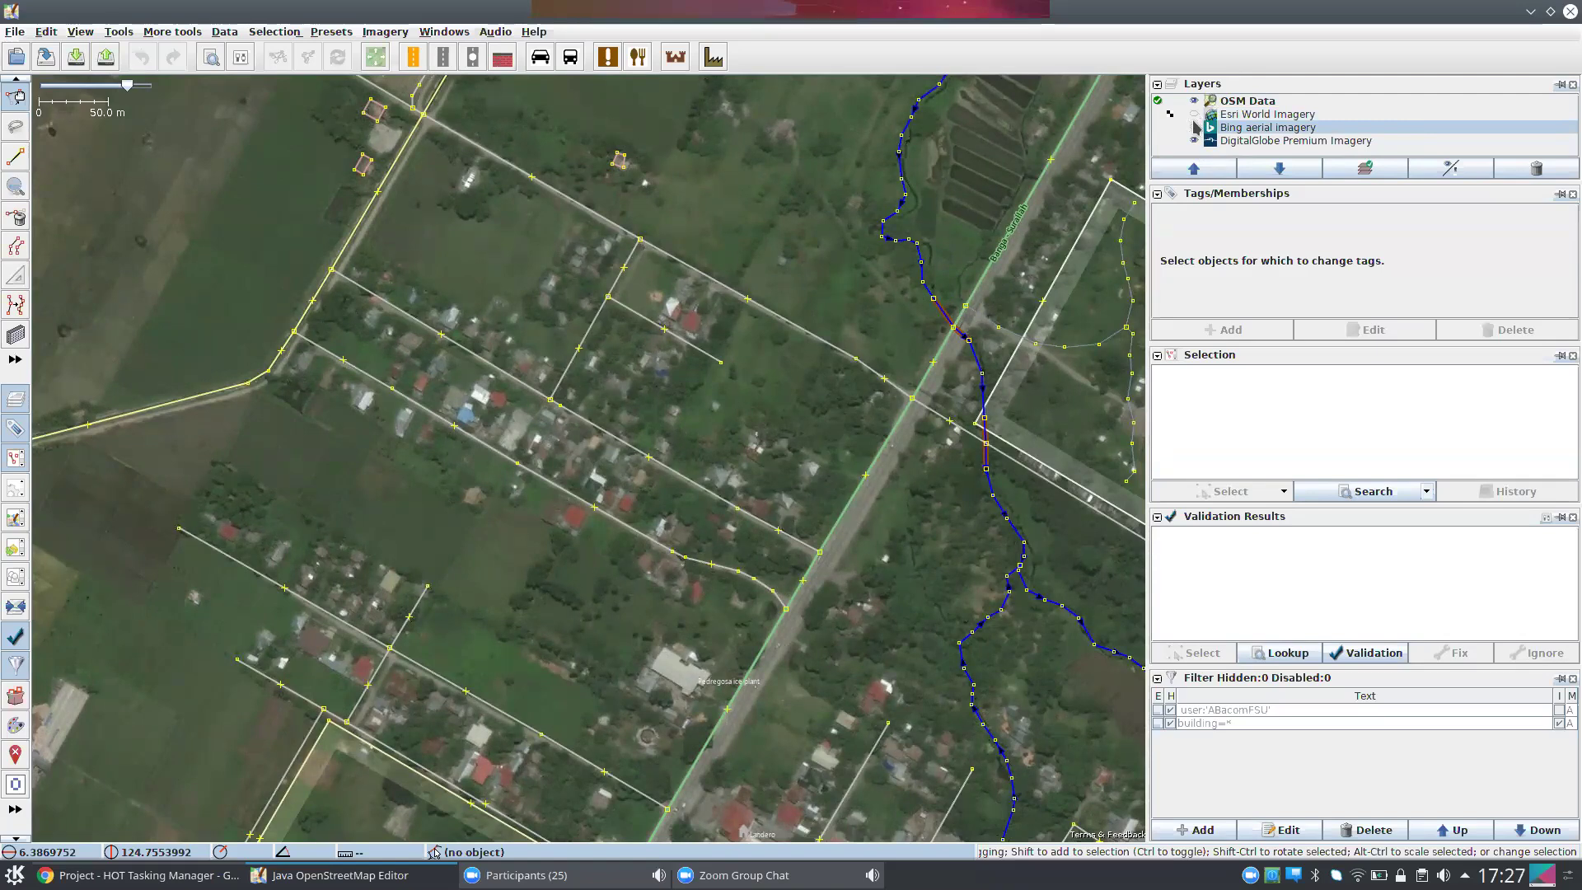
left_click(1194, 114)
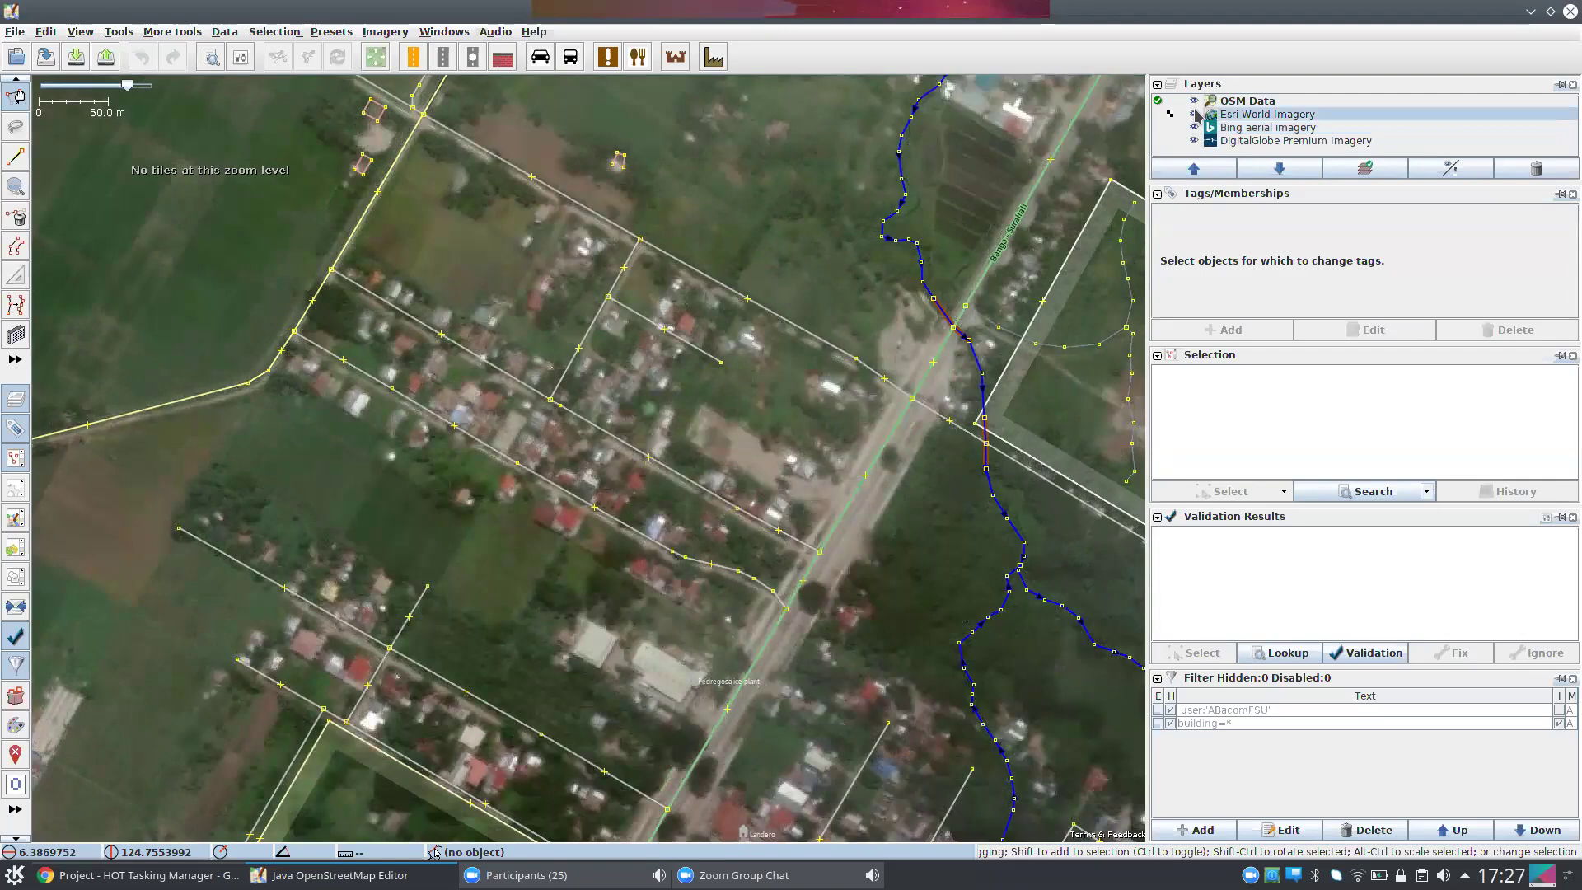
left_click(1196, 112)
left_click(1194, 115)
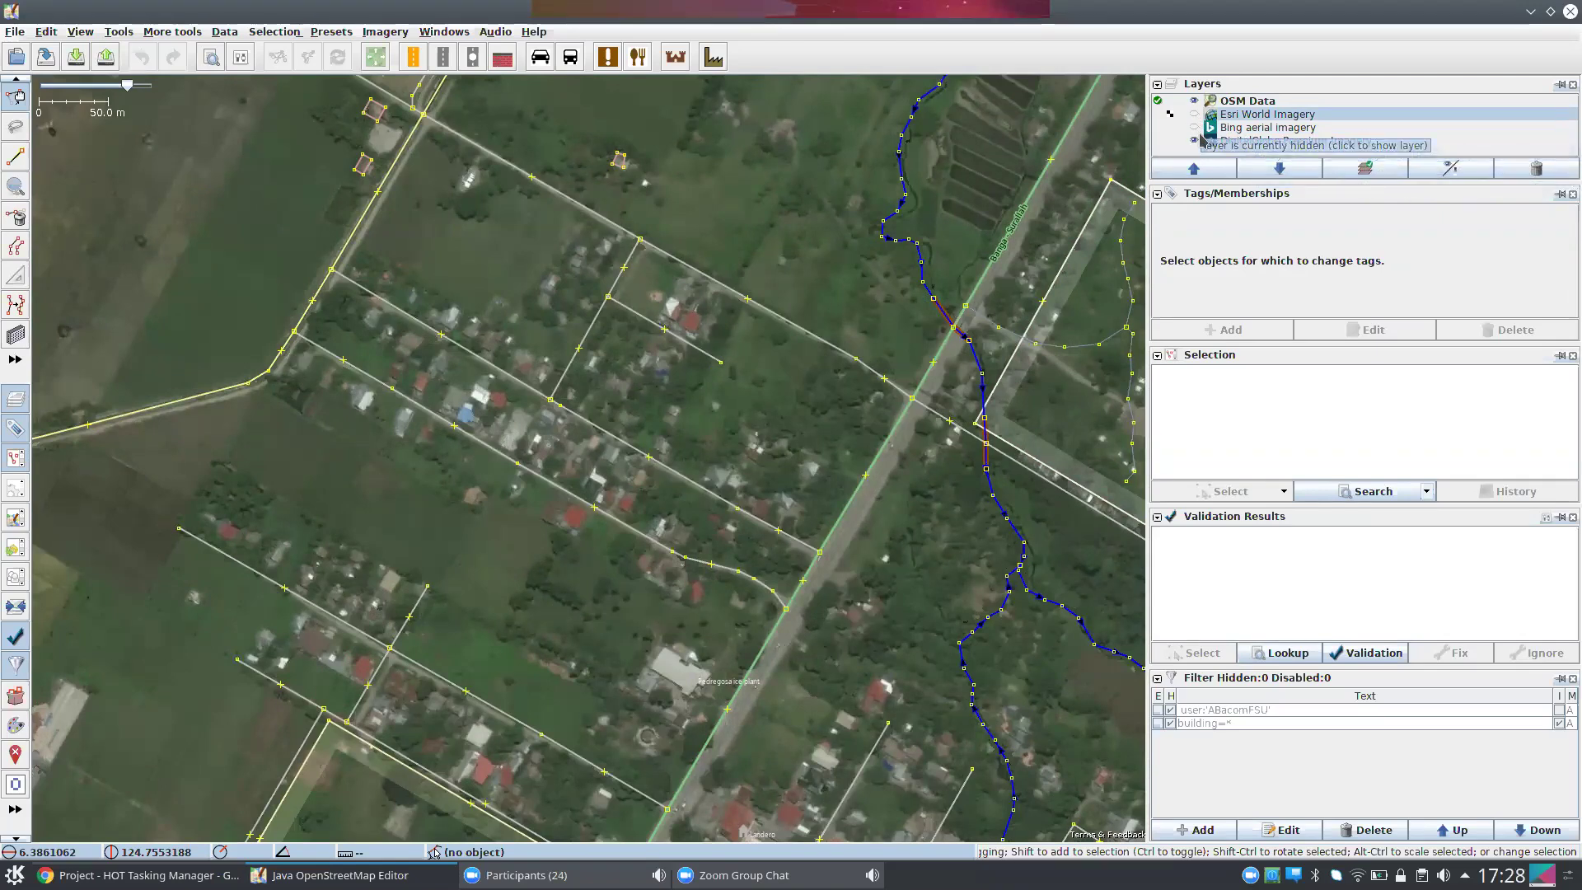
- Select the DigitalGlobe Premium Imagery layer and widen the side panel so that the layer's visibility settings fit on screen
left_click(1261, 141)
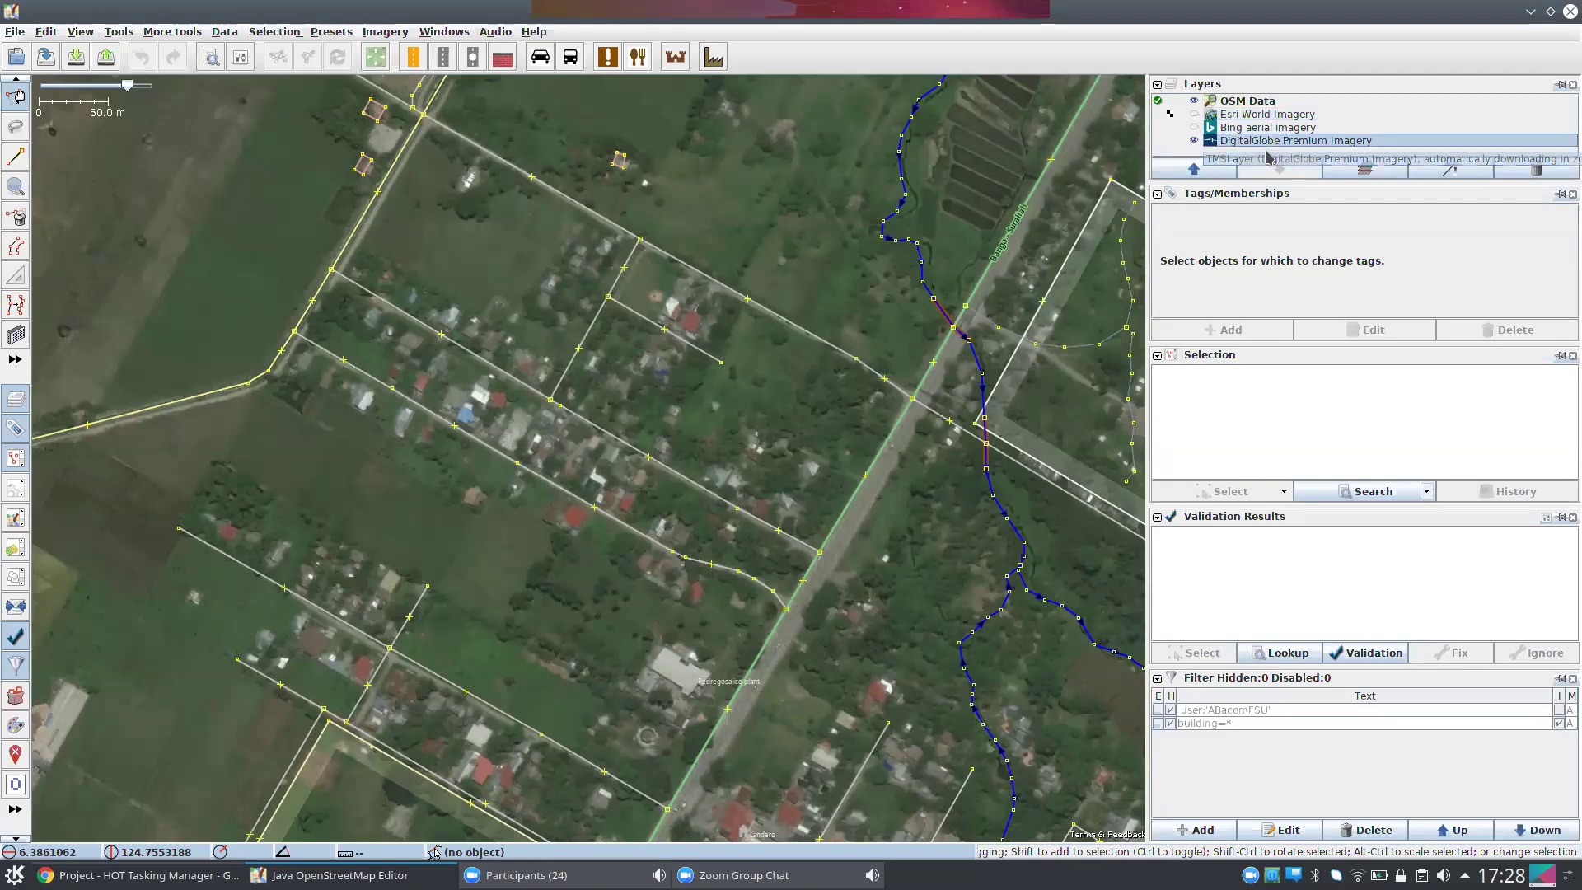
scroll(684, 593, "up", 2)
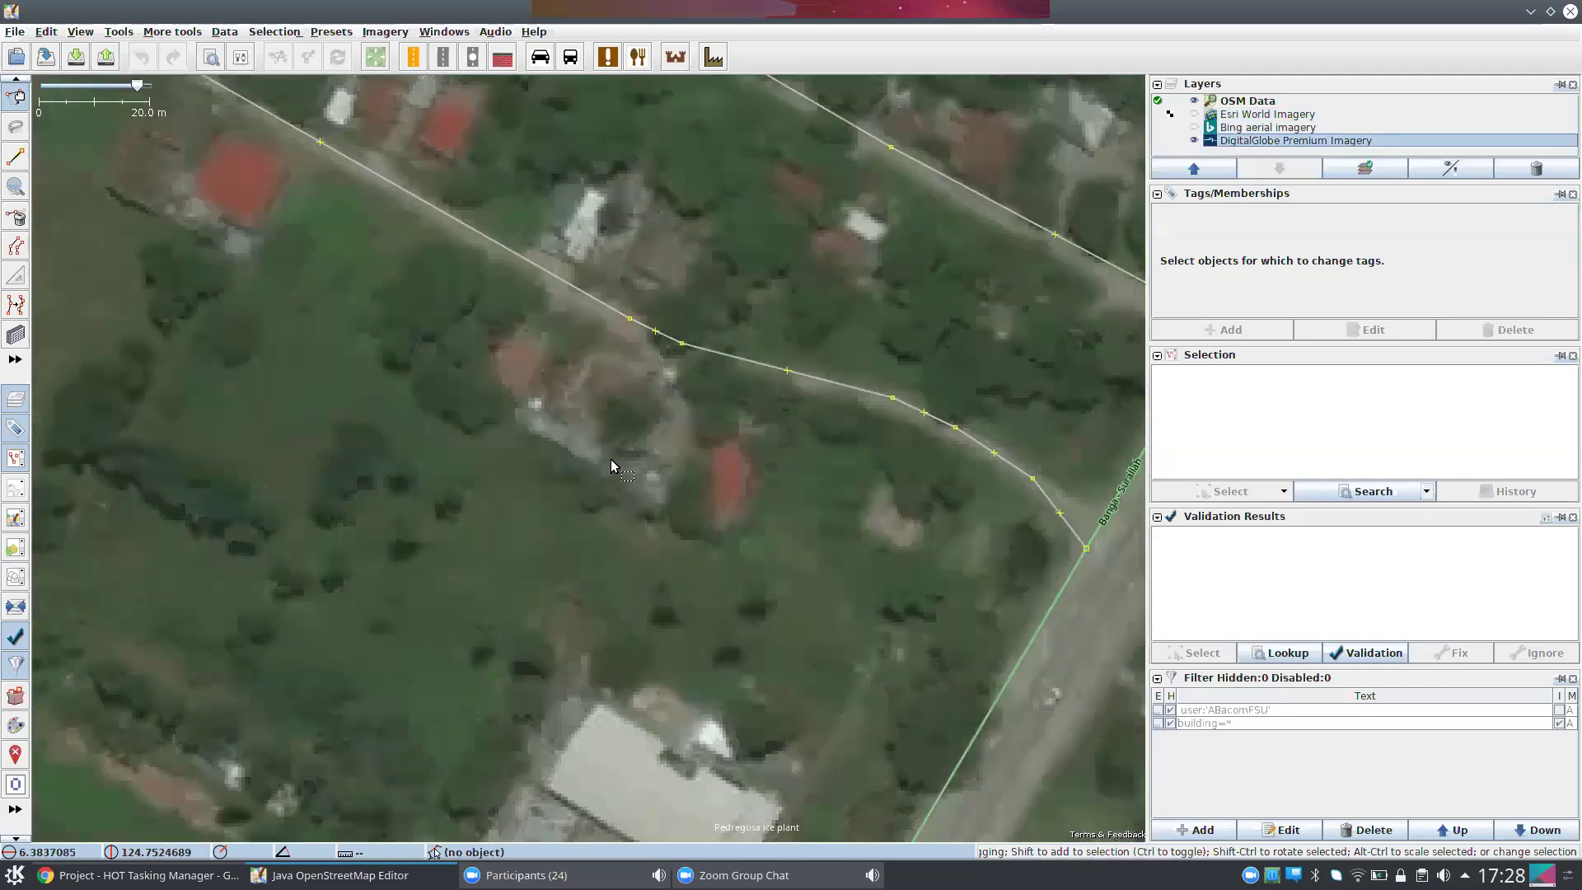
scroll(602, 482, "down", 2)
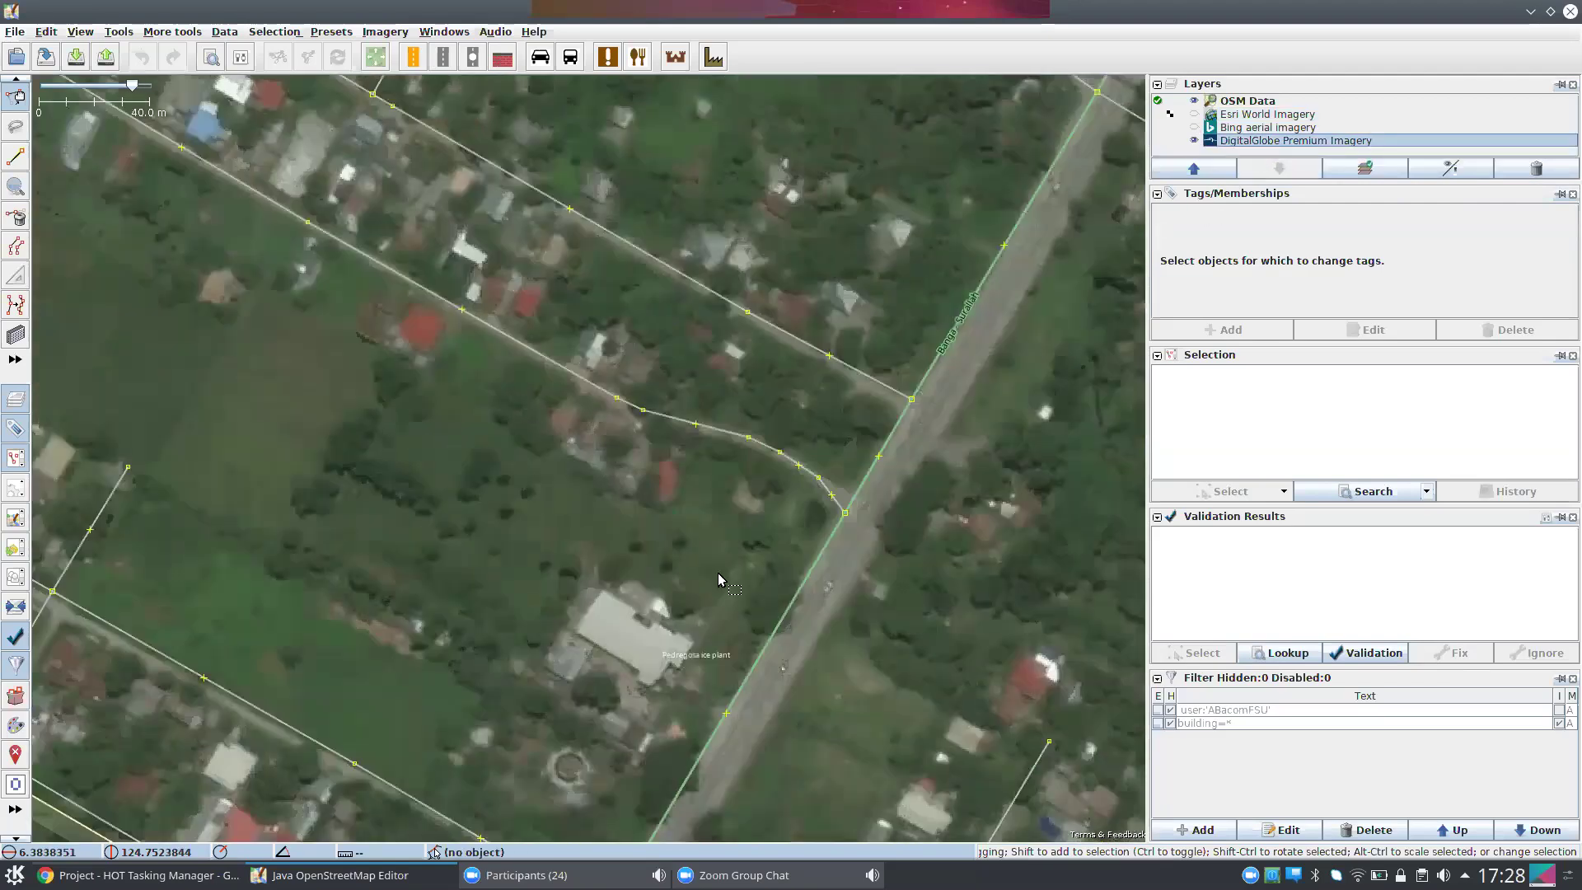
left_click_drag(519, 566, 570, 587)
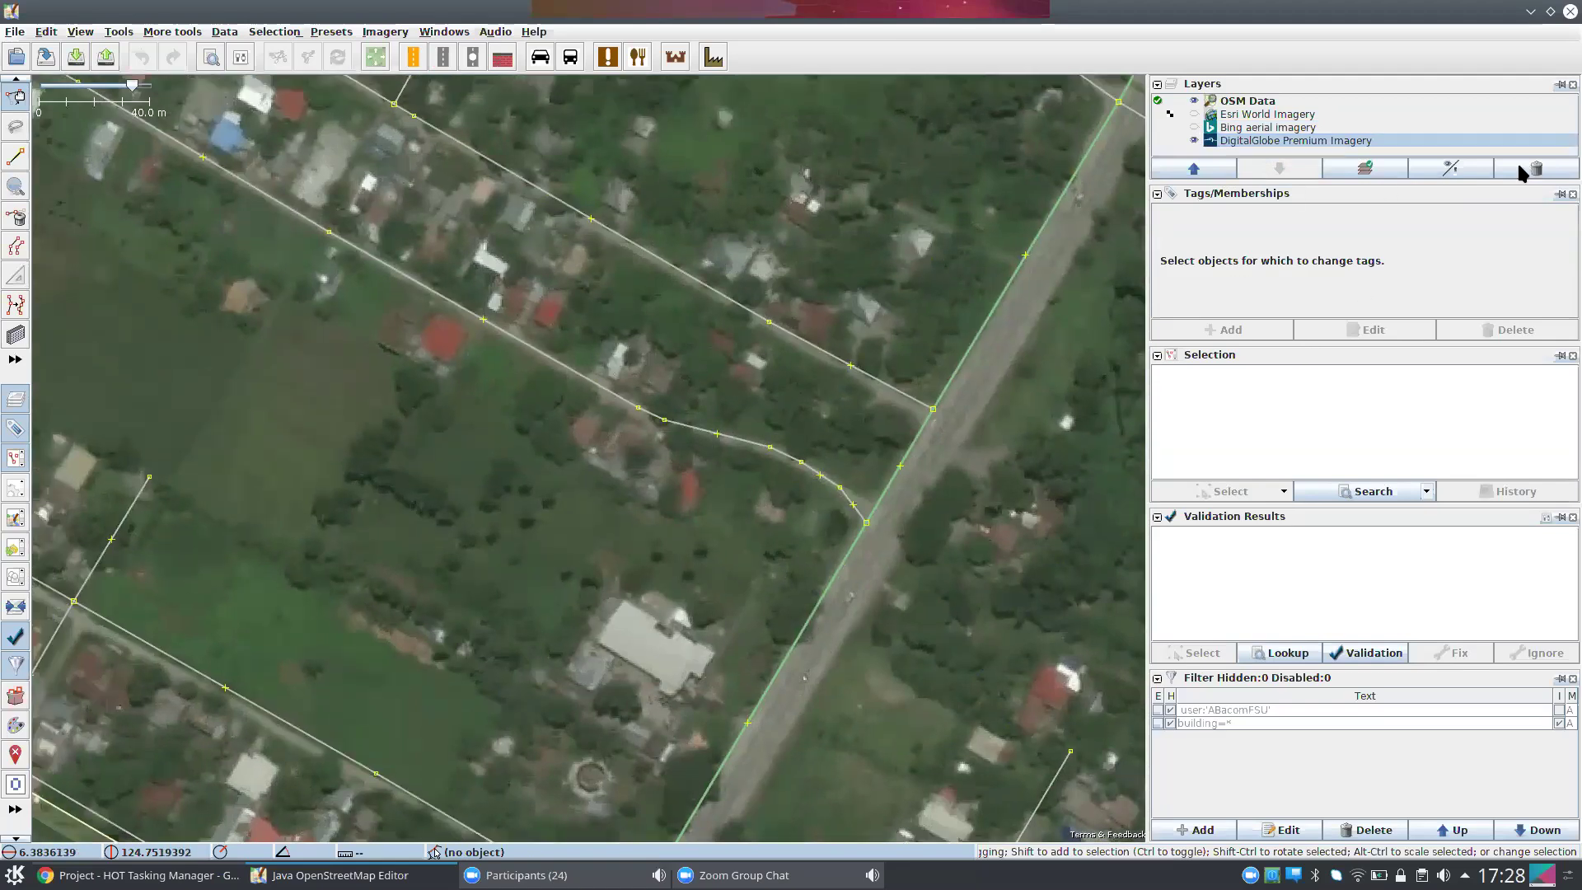
left_click(1450, 169)
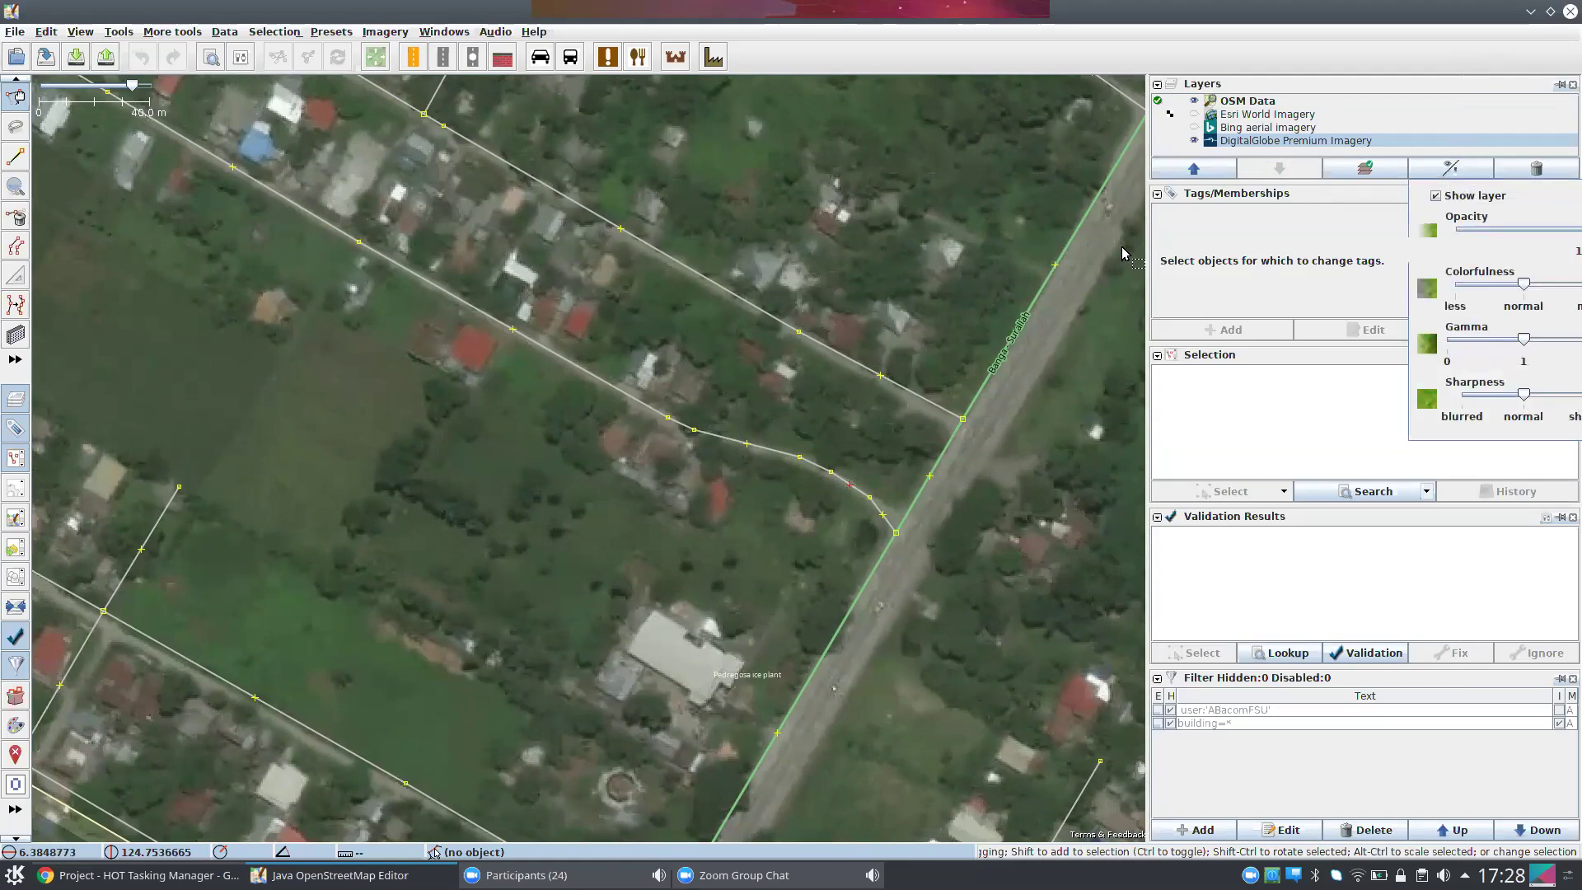
left_click(1085, 255)
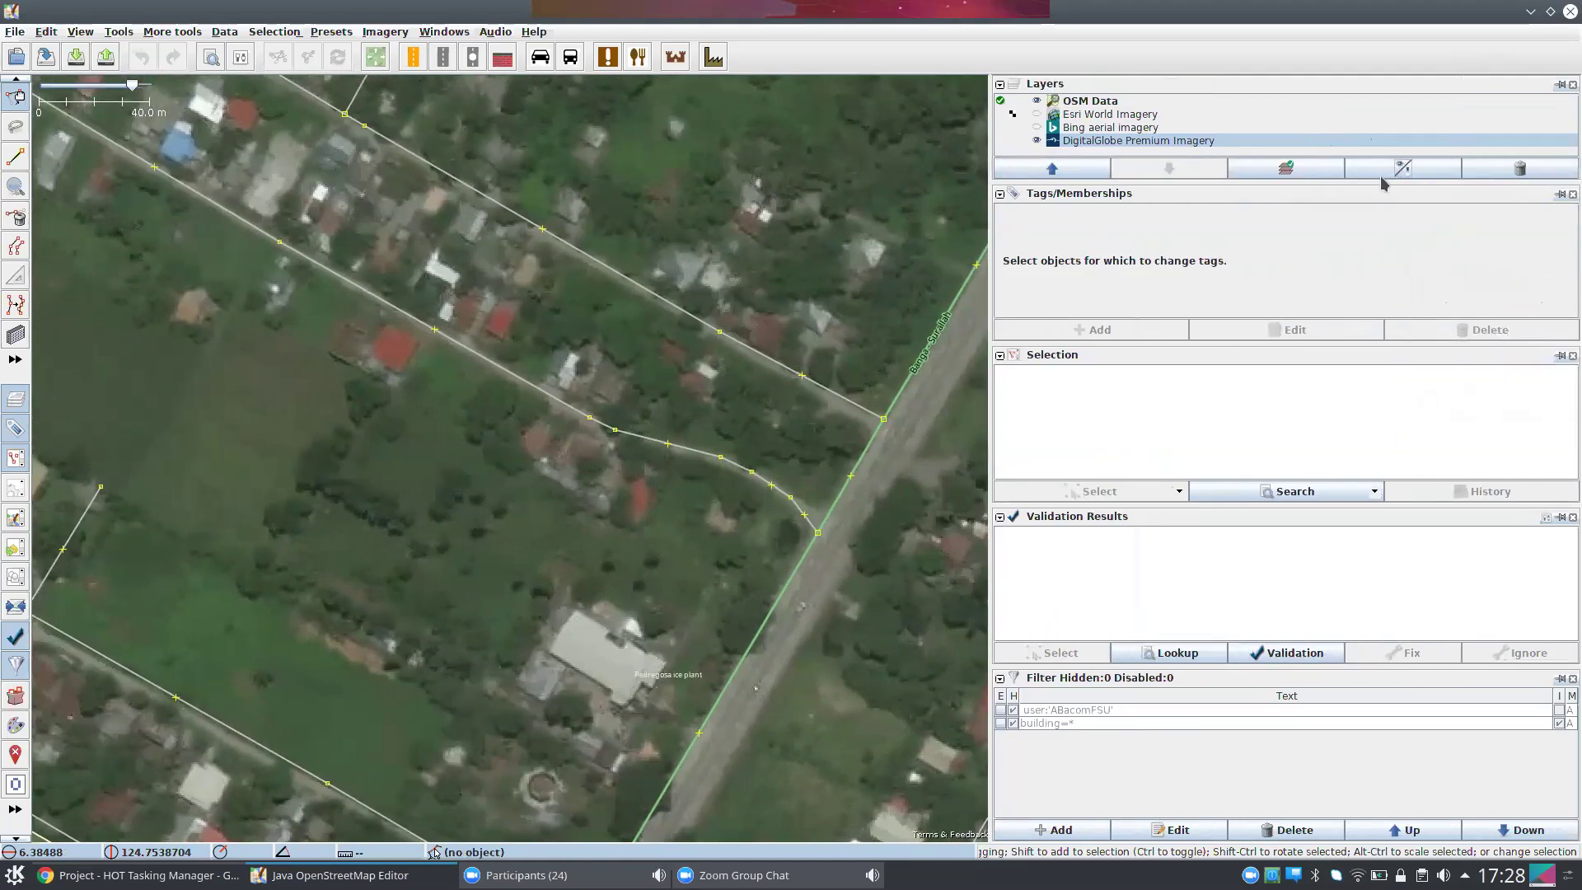
- Try lower opacity and colorfulness on the DigitalGlobe Premium Imagery layer, then set full opacity with colorfulness and sharpness slightly above normal
left_click(1381, 169)
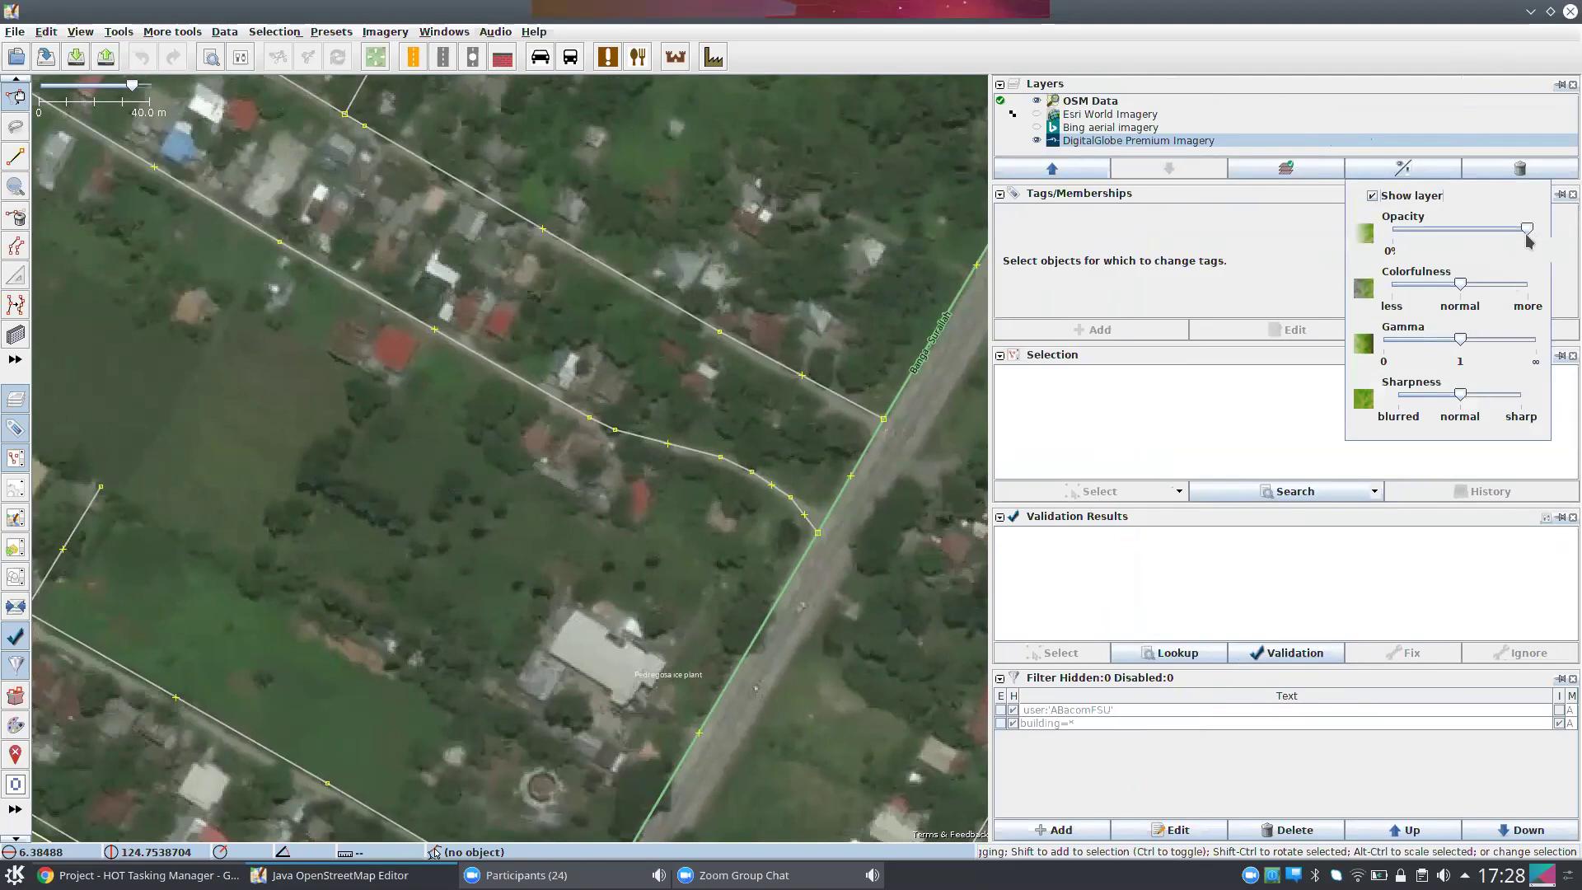
mouse_move(1528, 233)
left_mouse_down()
mouse_move(1458, 234)
mouse_move(1501, 233)
left_mouse_up()
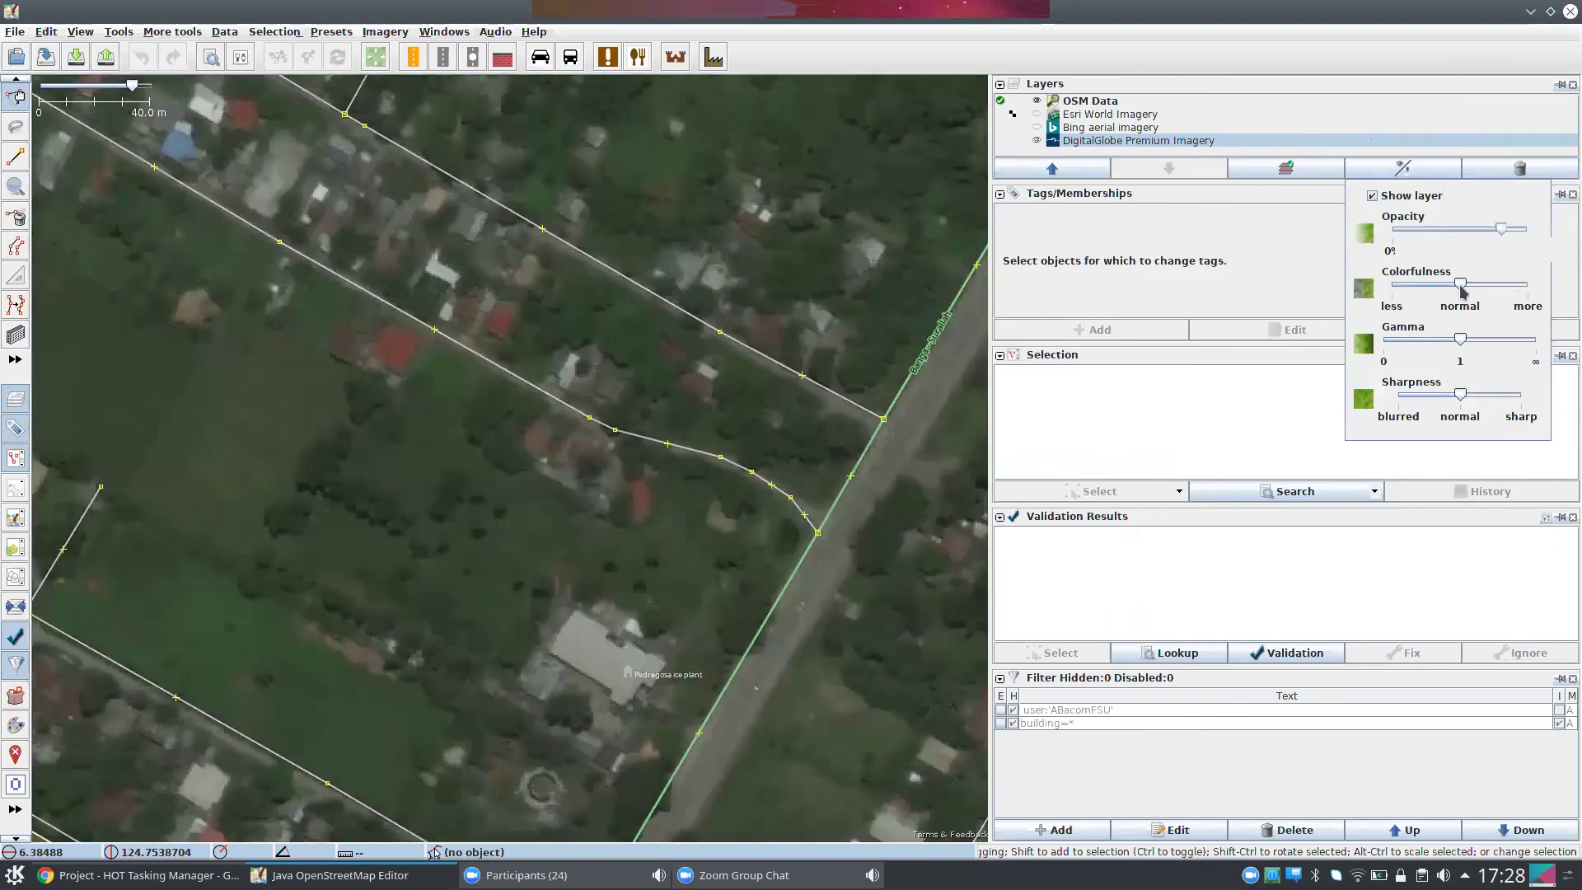
mouse_move(1463, 284)
left_mouse_down()
mouse_move(1522, 285)
mouse_move(1435, 287)
left_mouse_up()
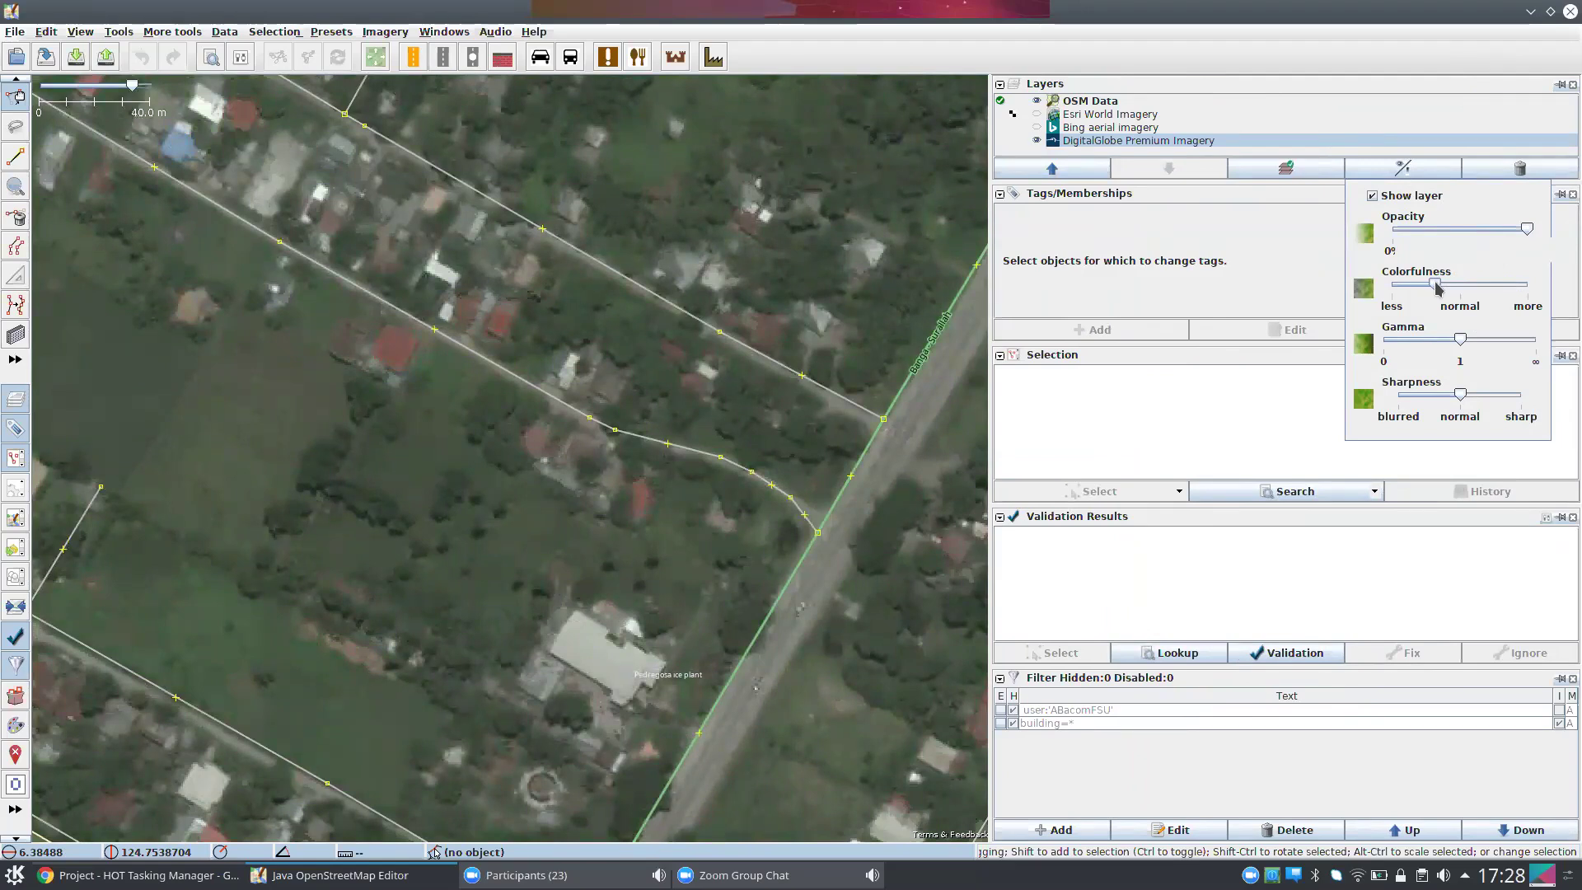
left_click_drag(1437, 287, 1482, 285)
left_click_drag(1458, 345, 1471, 404)
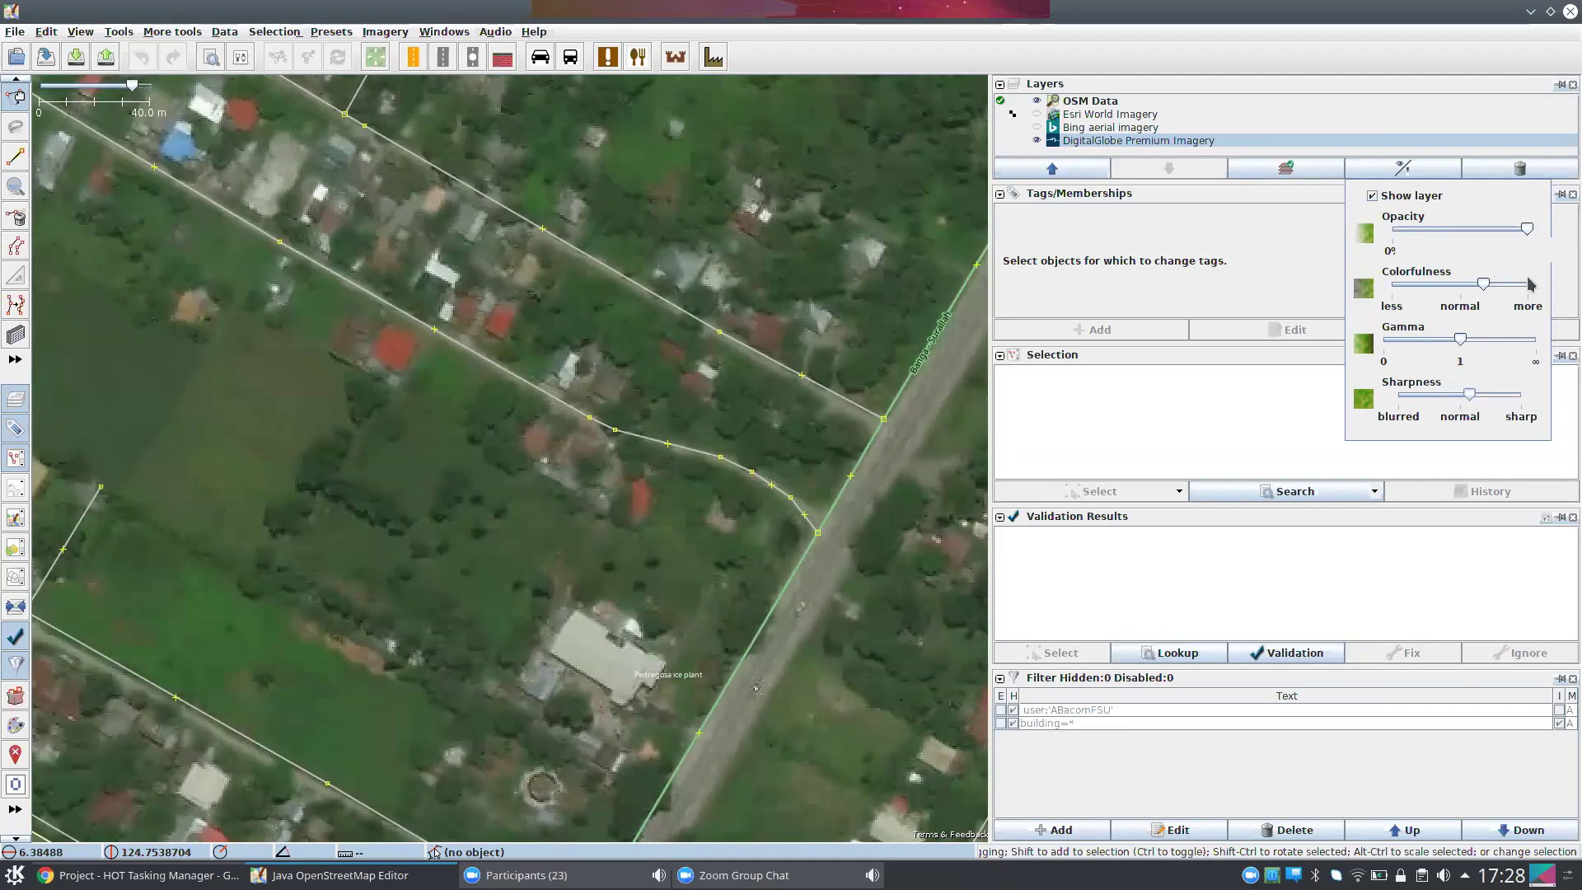
- Close the visibility settings and delete the Bing aerial imagery and Esri World Imagery layers, keeping OSM Data and DigitalGlobe Premium Imagery
left_click(1219, 424)
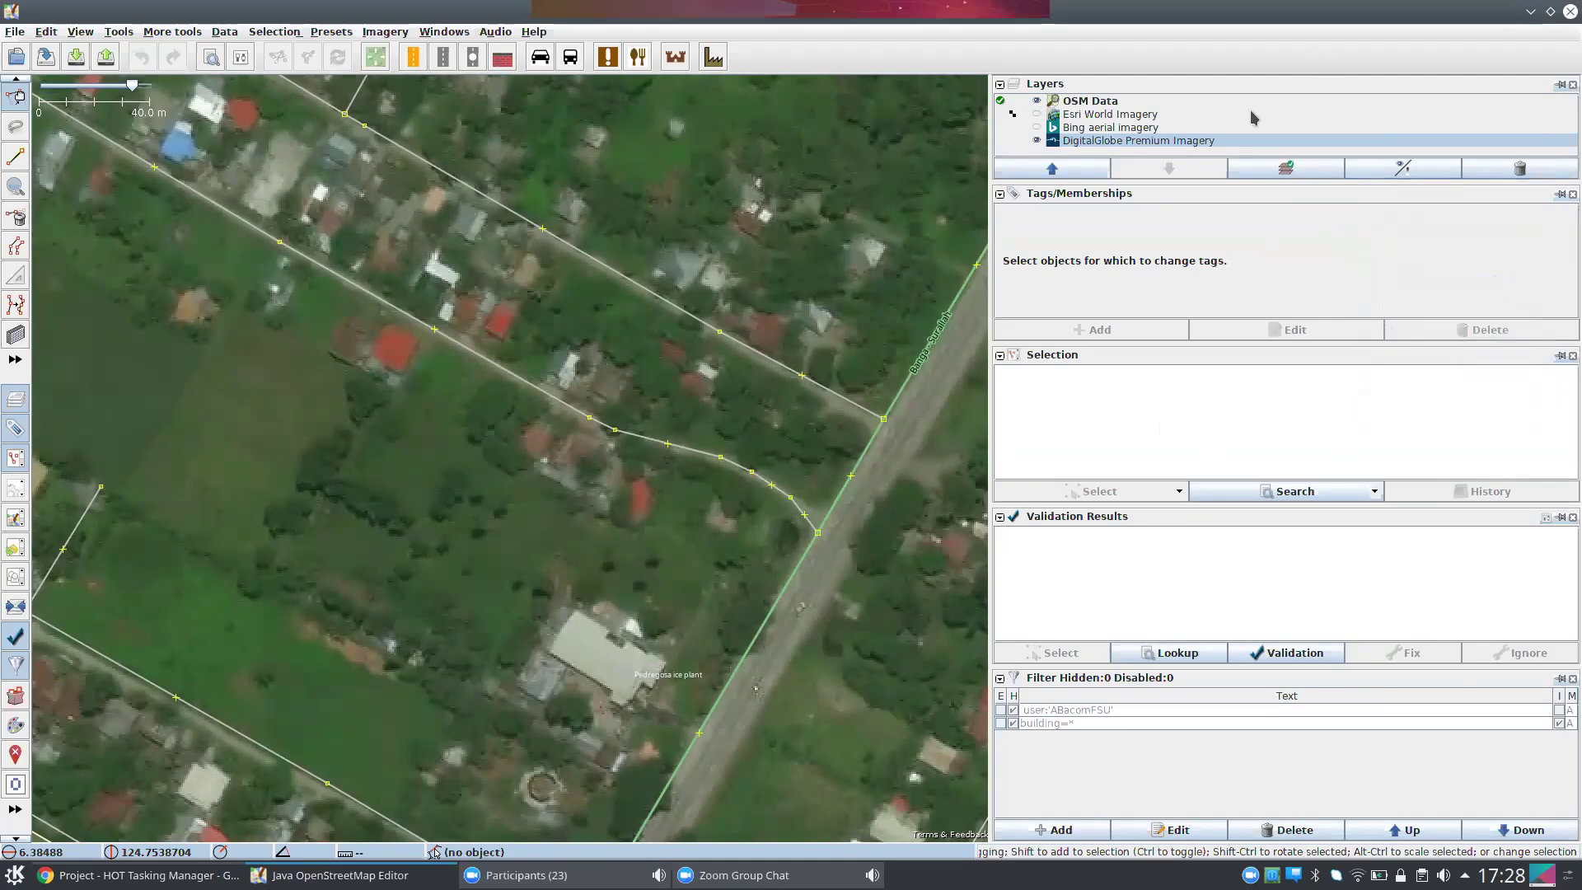
left_click(1095, 130)
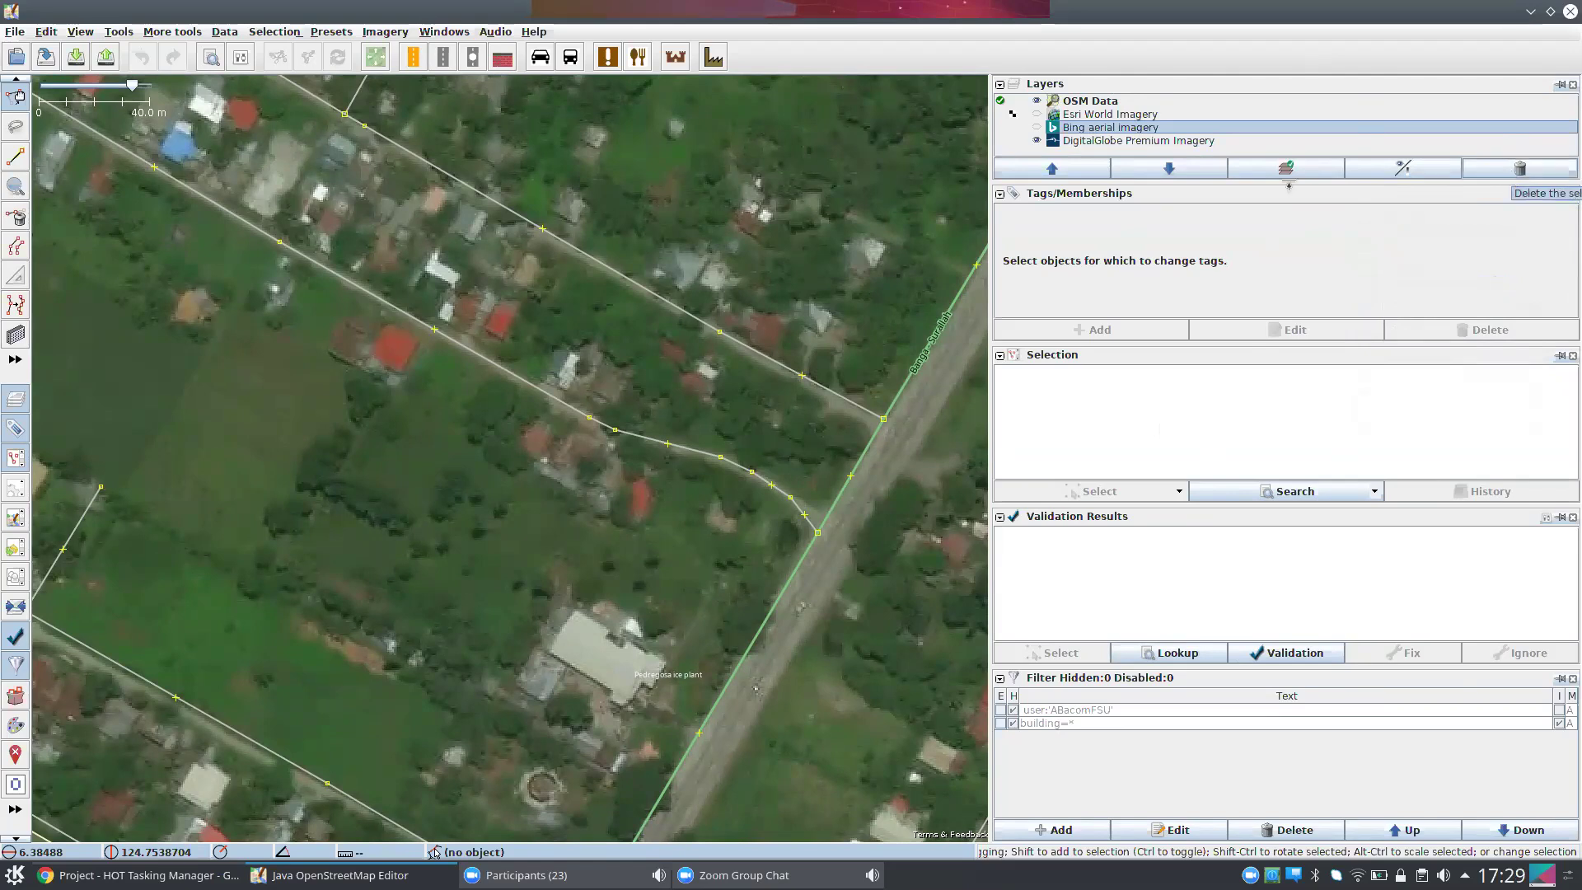
left_click(1126, 117)
left_click(1520, 168)
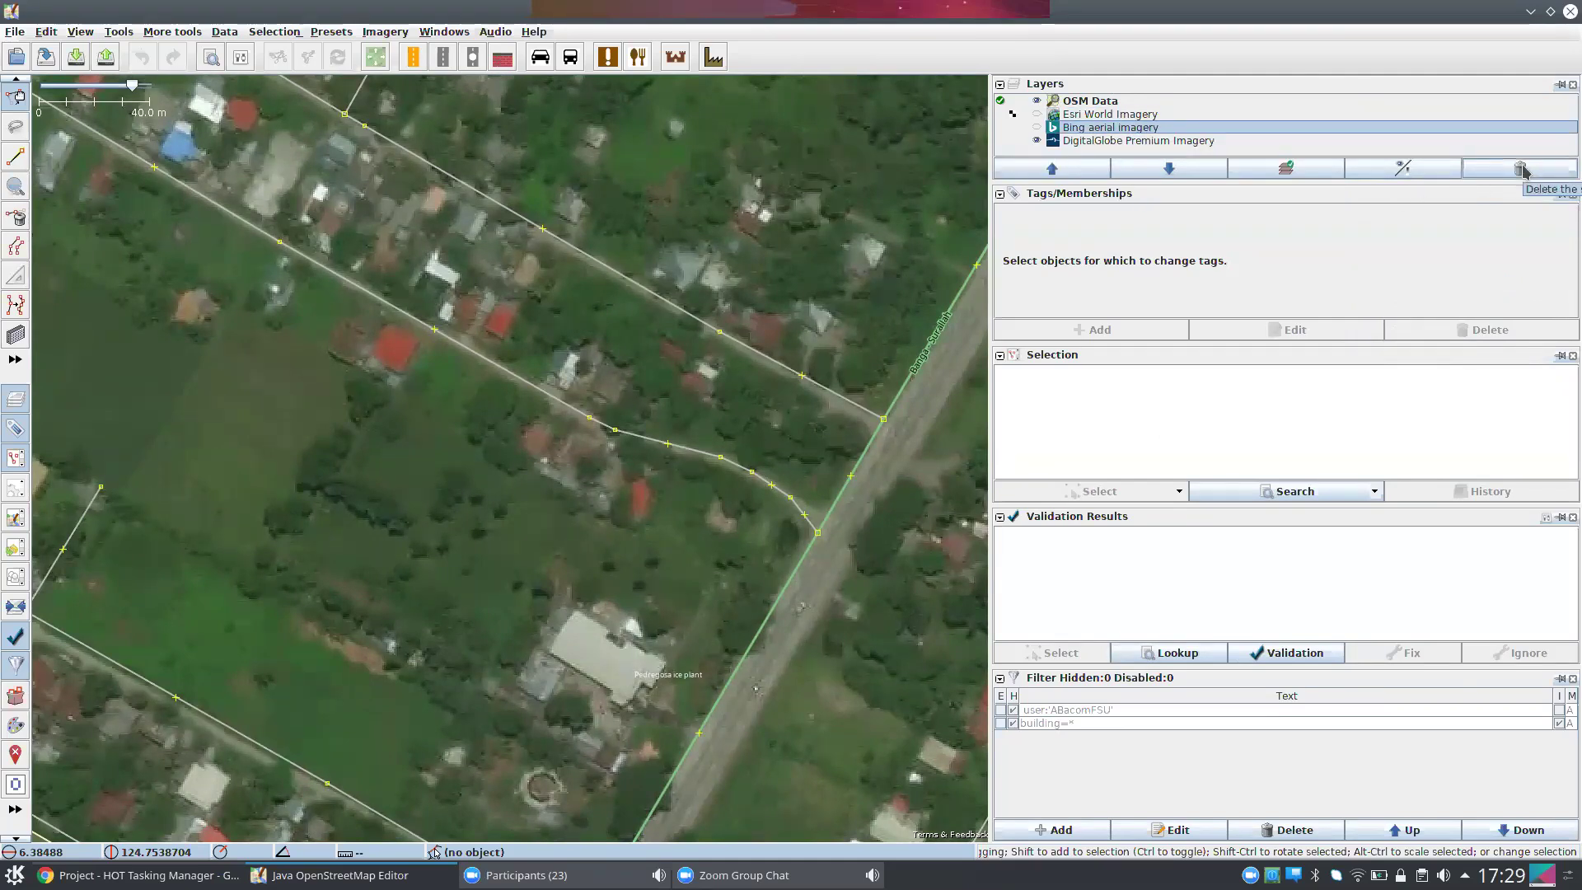
left_click(1521, 170)
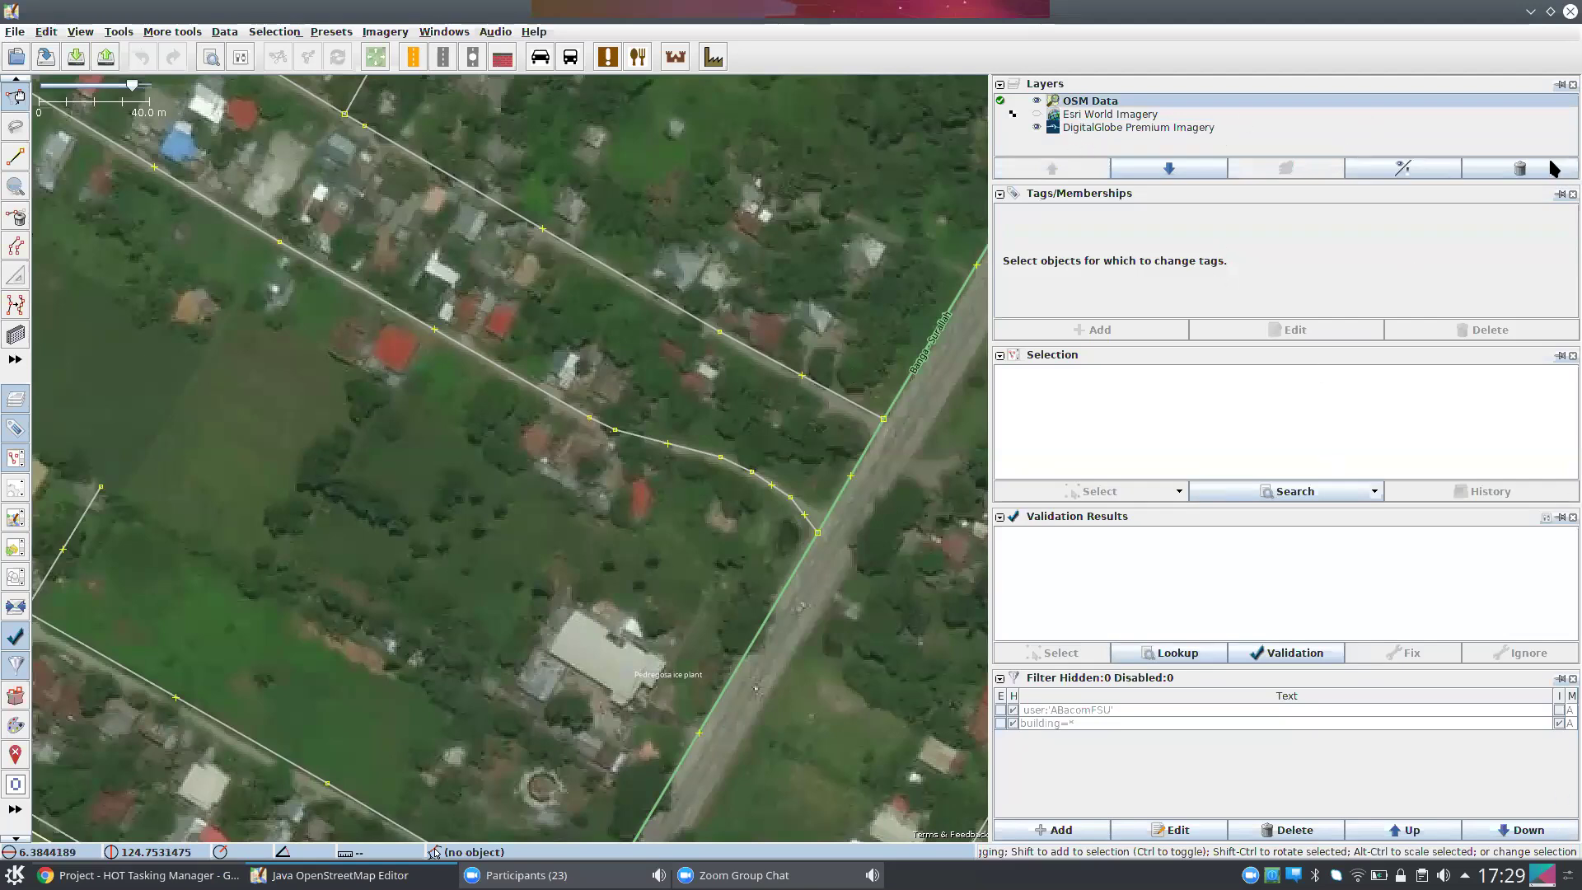
left_click(1095, 119)
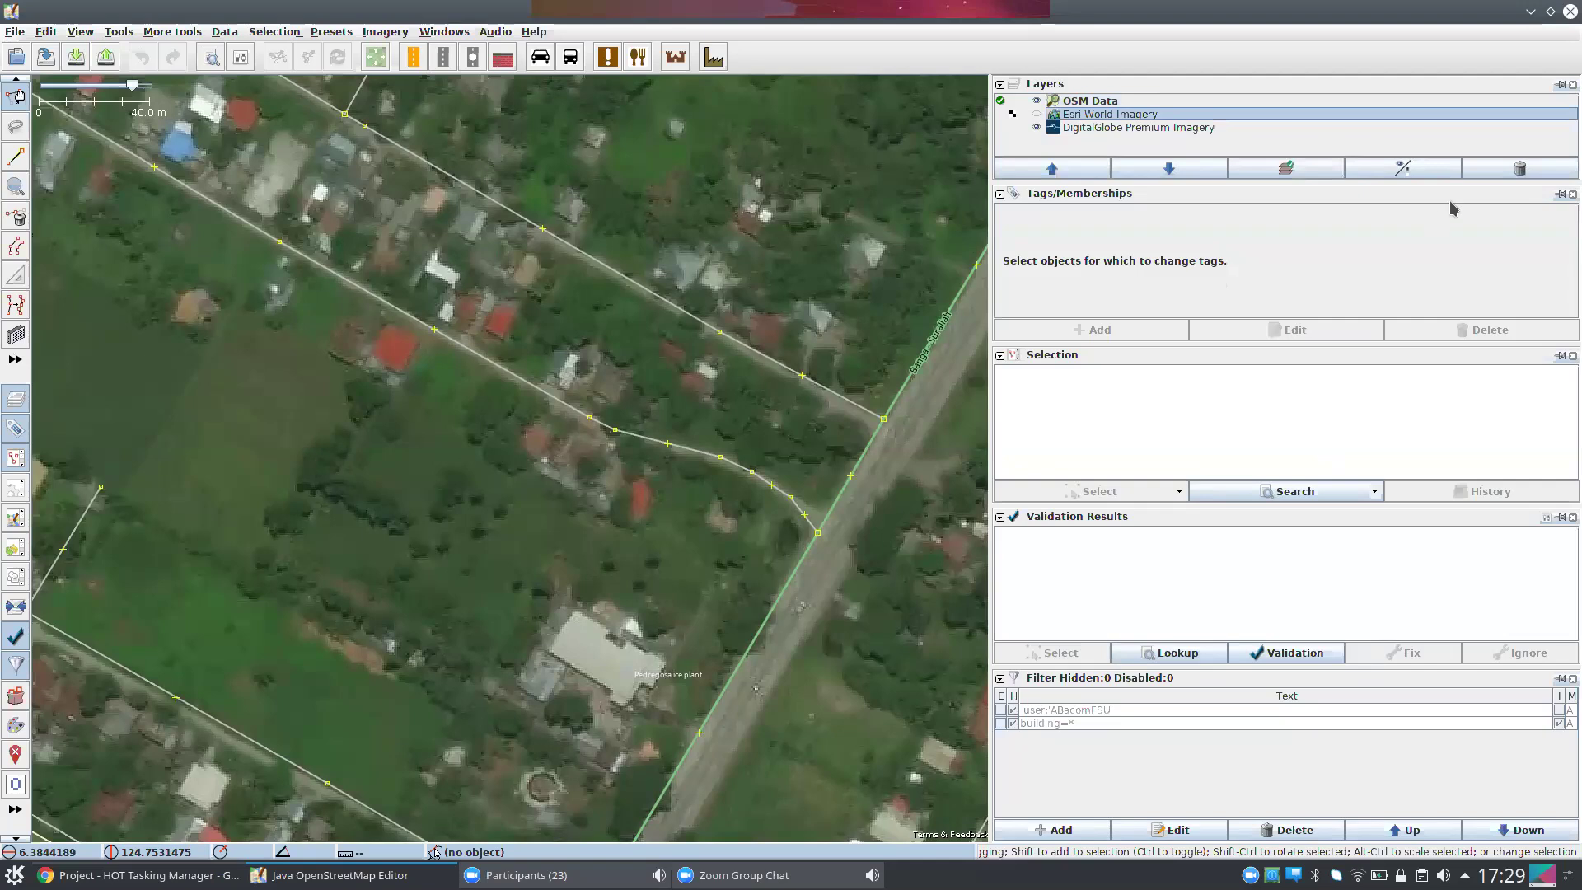
left_click(1497, 173)
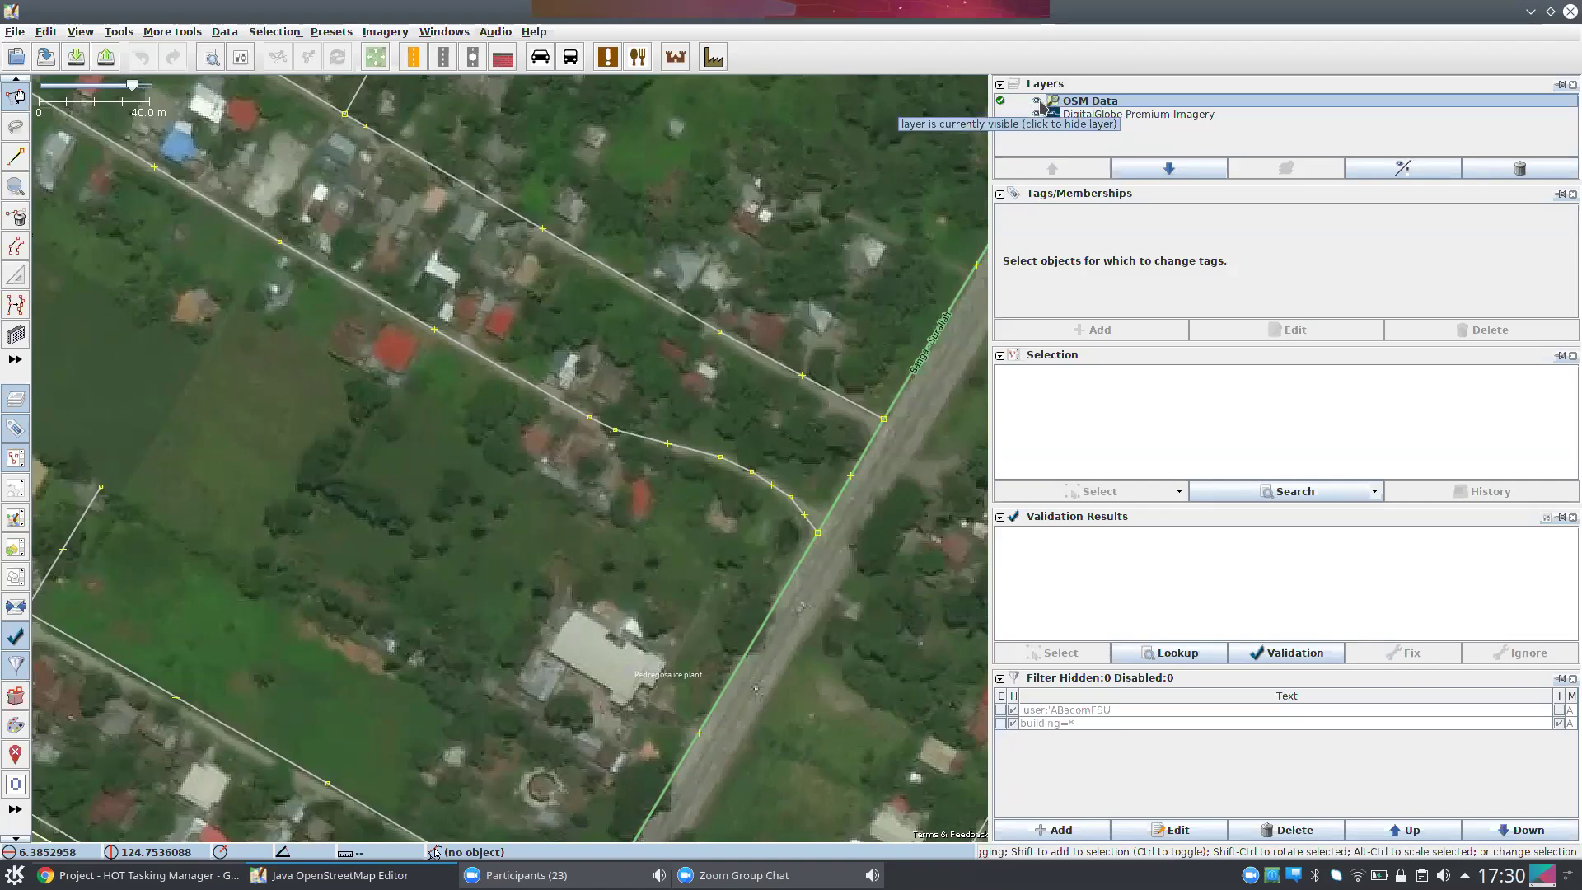
- Switch the active layer back and forth between DigitalGlobe Premium Imagery and OSM Data, leaving OSM Data active
left_click(999, 114)
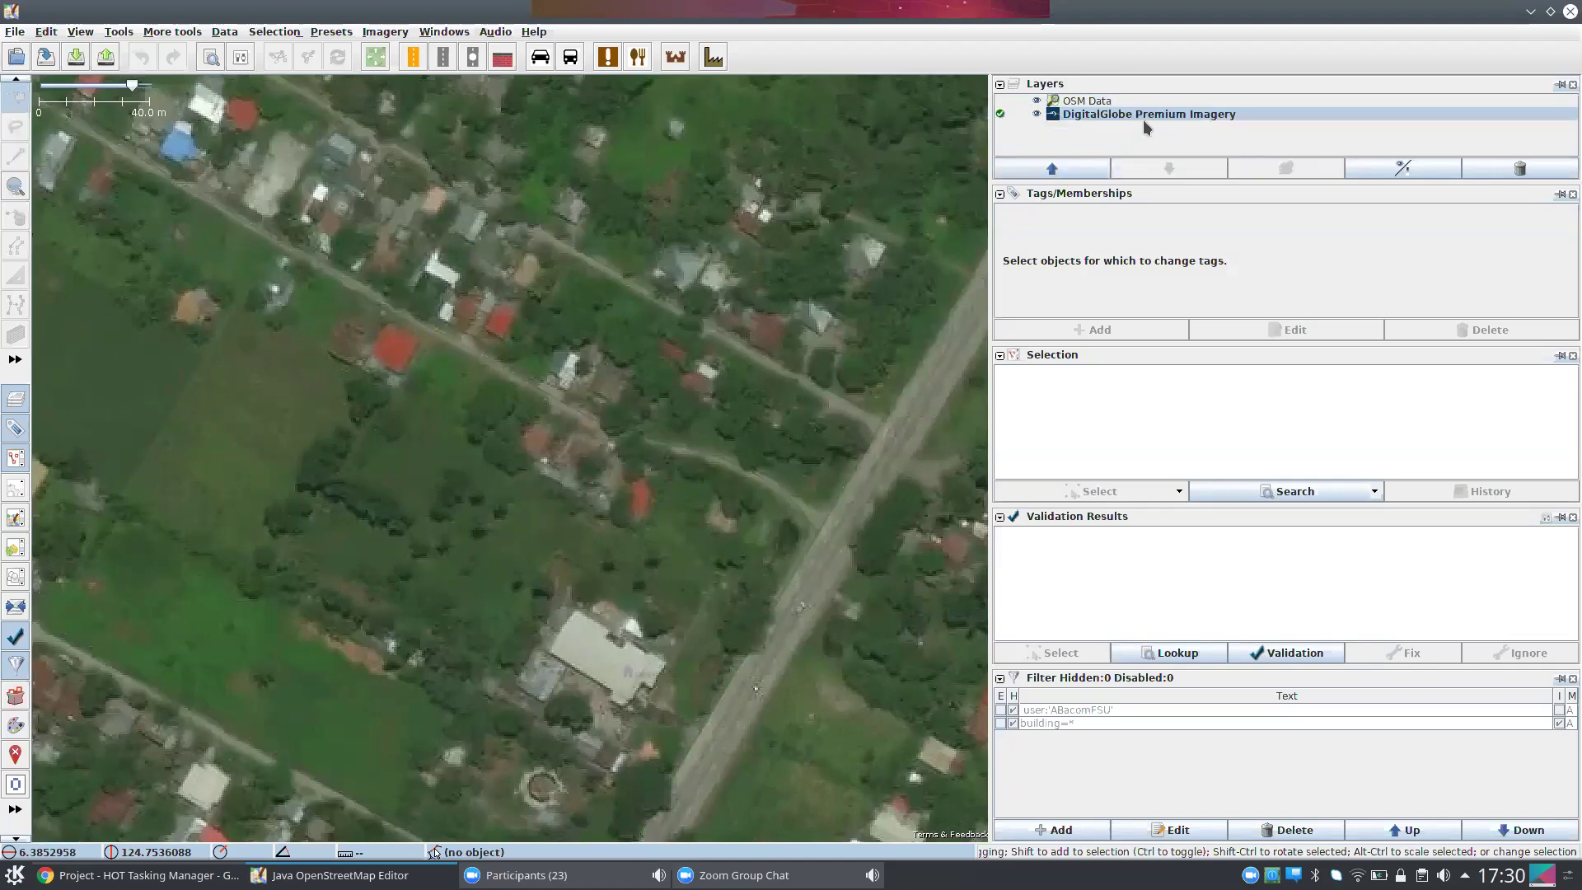
left_click(999, 101)
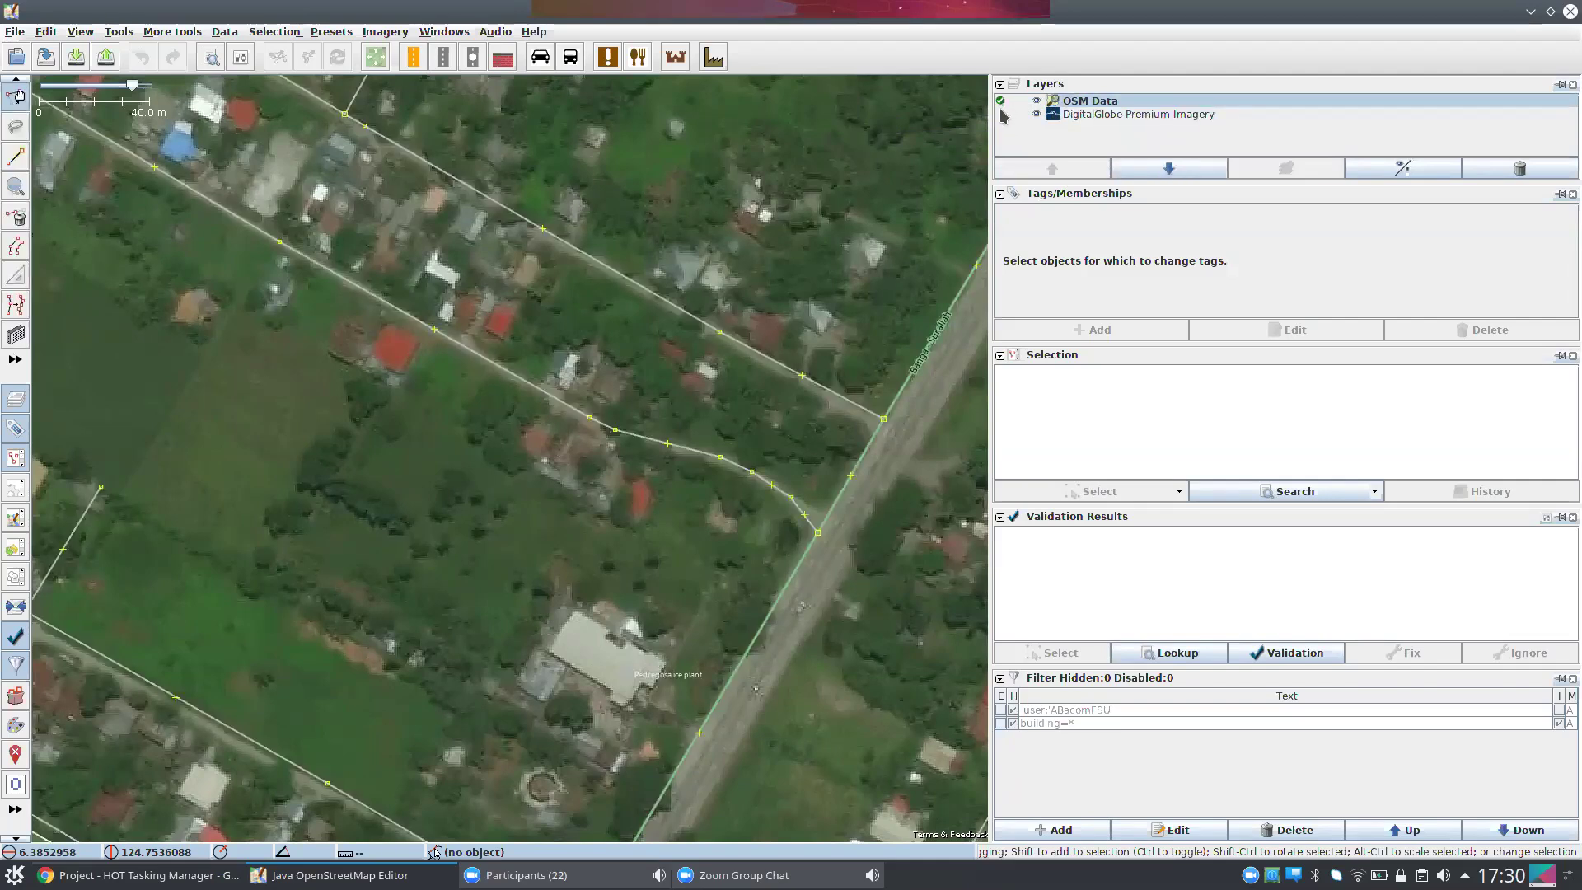
left_click(1002, 113)
left_click(999, 102)
left_click(1001, 113)
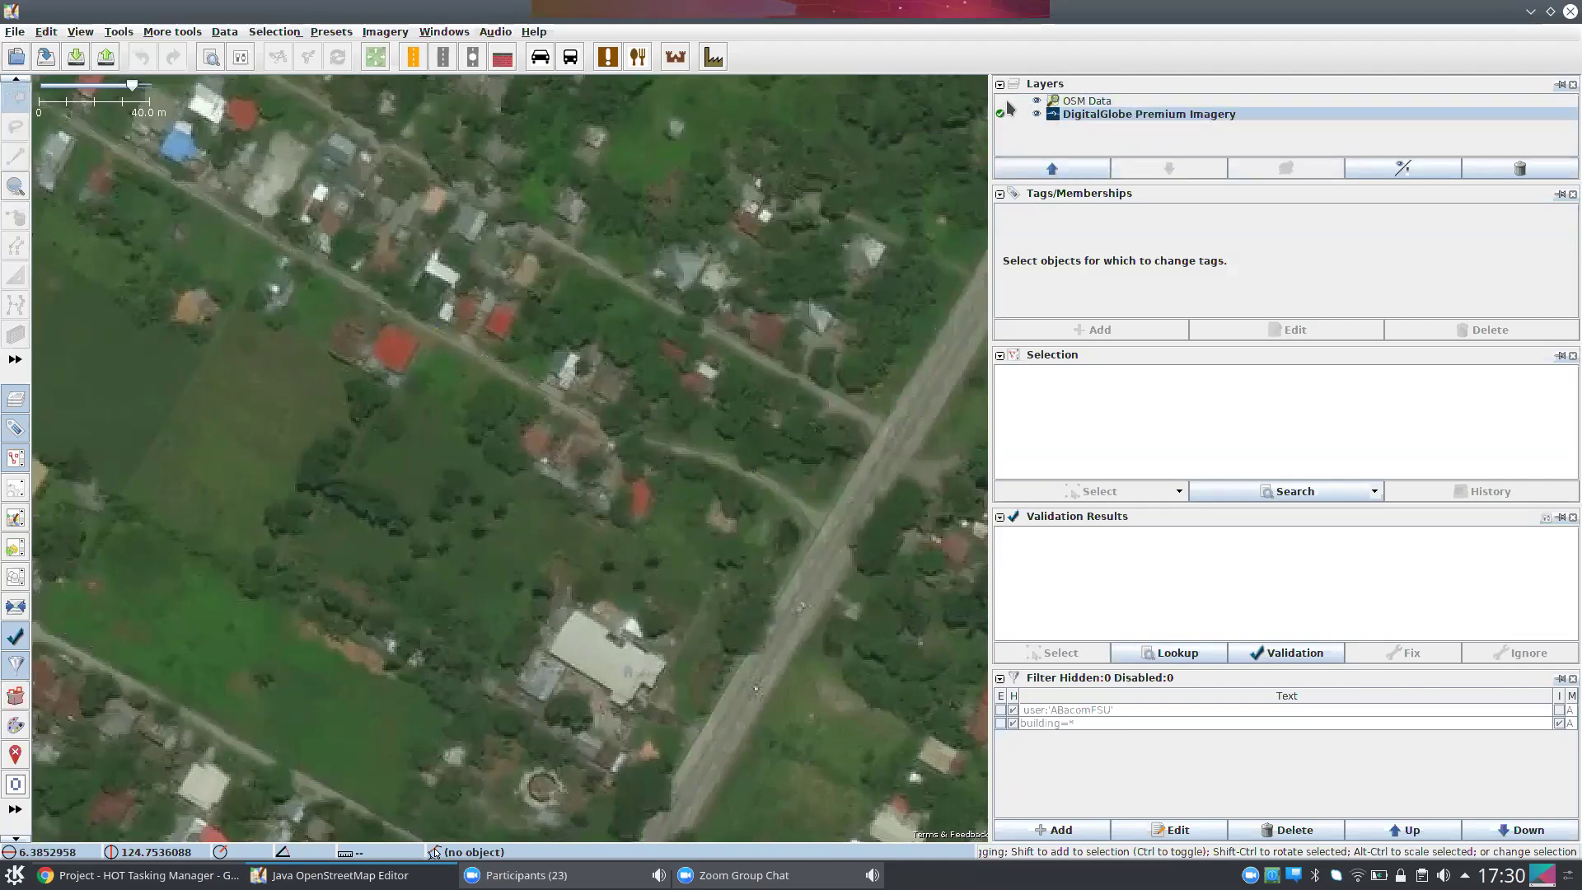
left_click(999, 101)
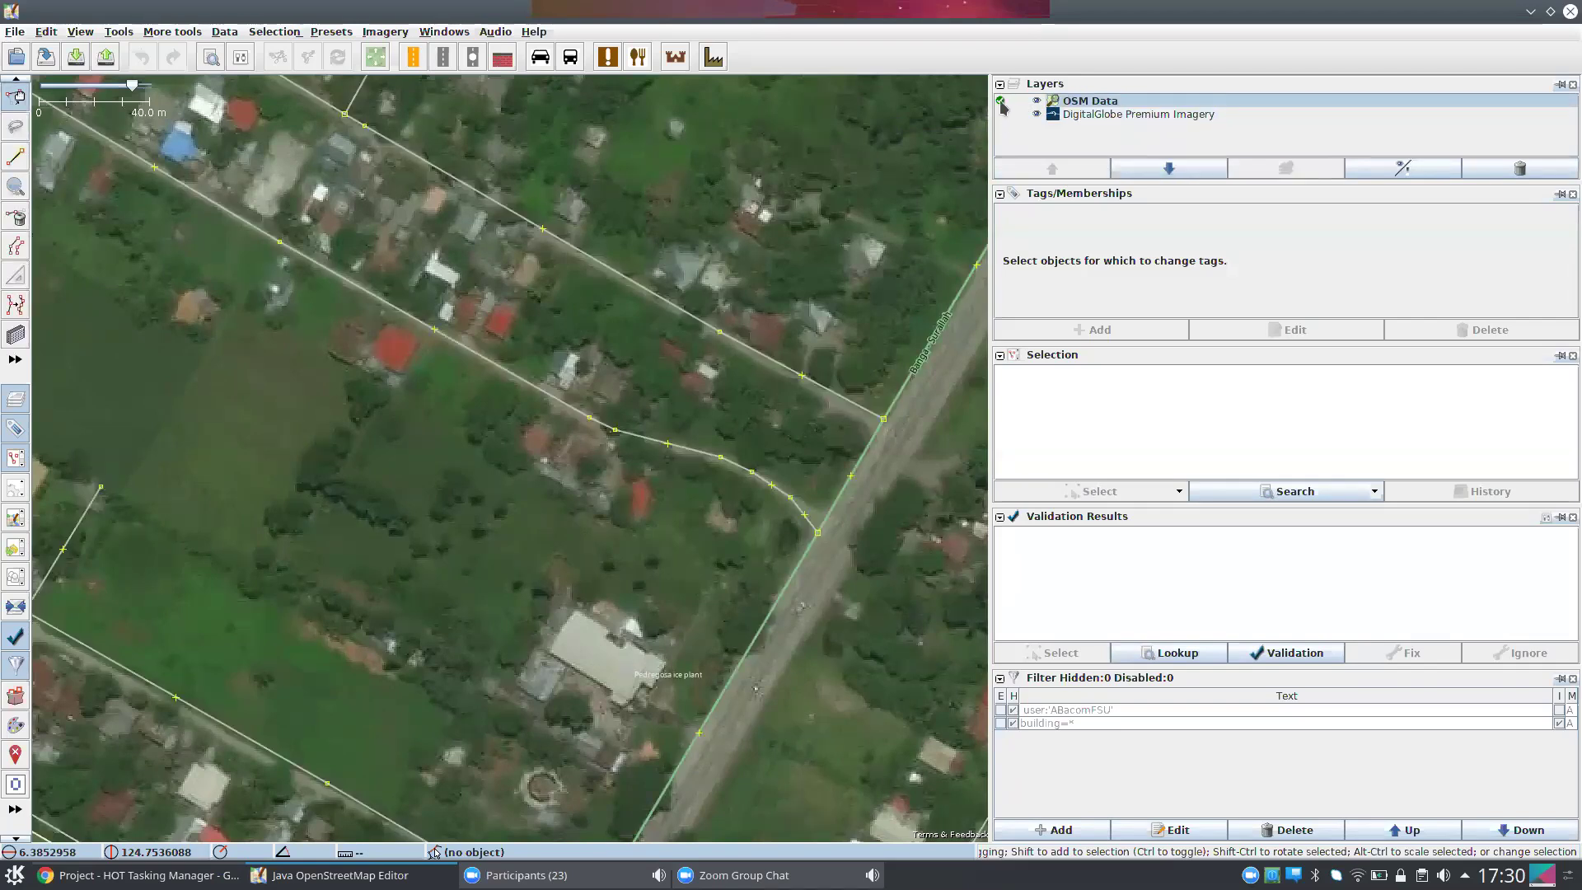
left_click(1001, 112)
left_click(1002, 101)
- Compare picking the curved side road with OSM Data active against having the imagery layer active, then clear the selection
left_click(489, 364)
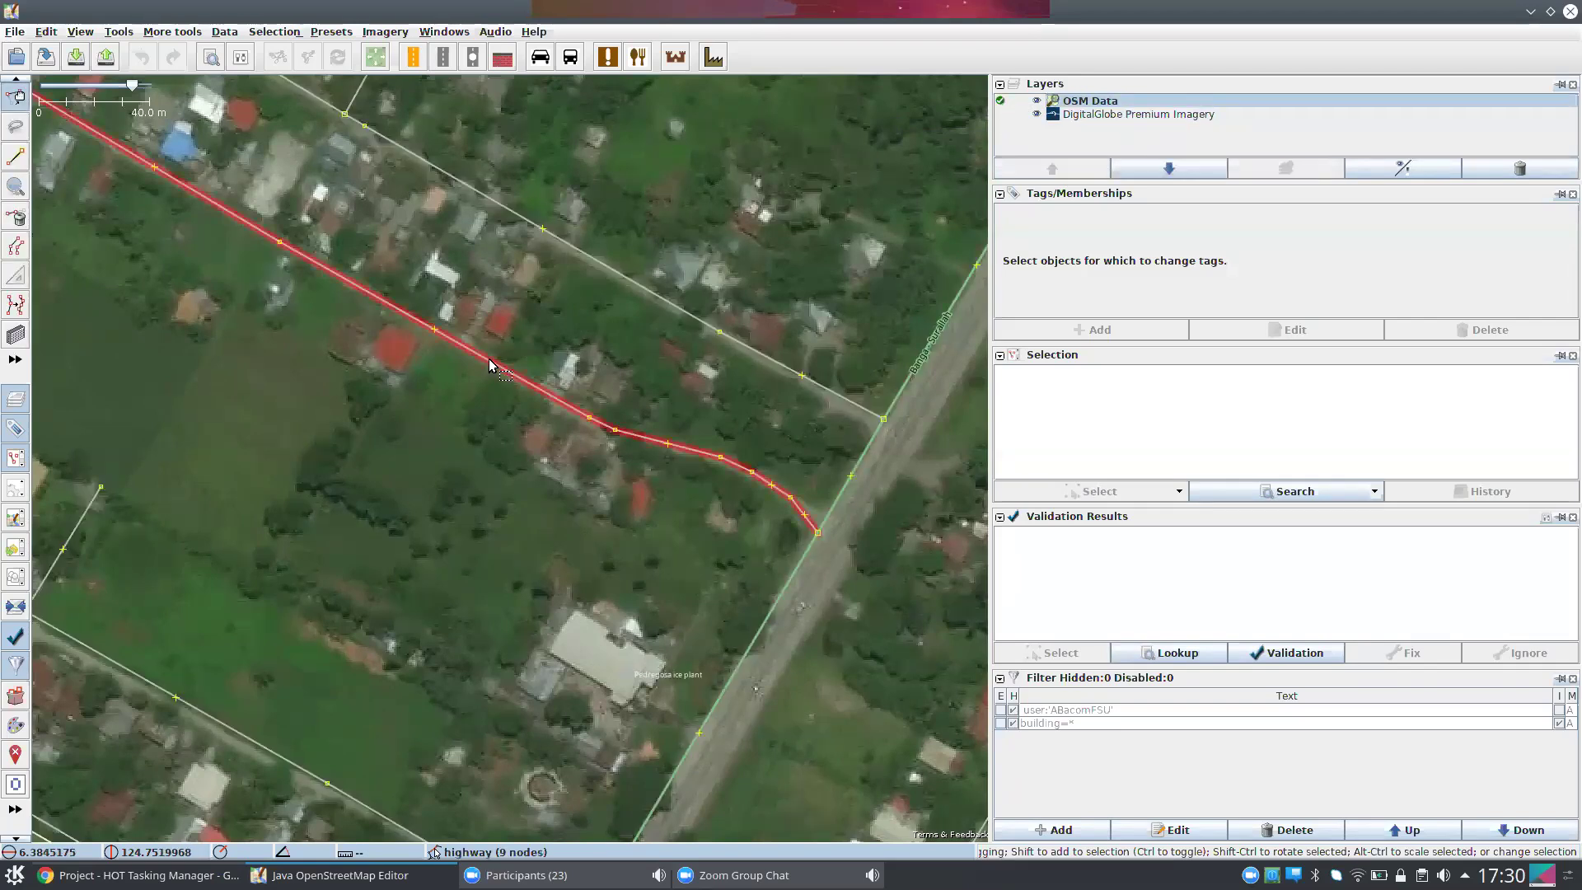
left_click(1001, 114)
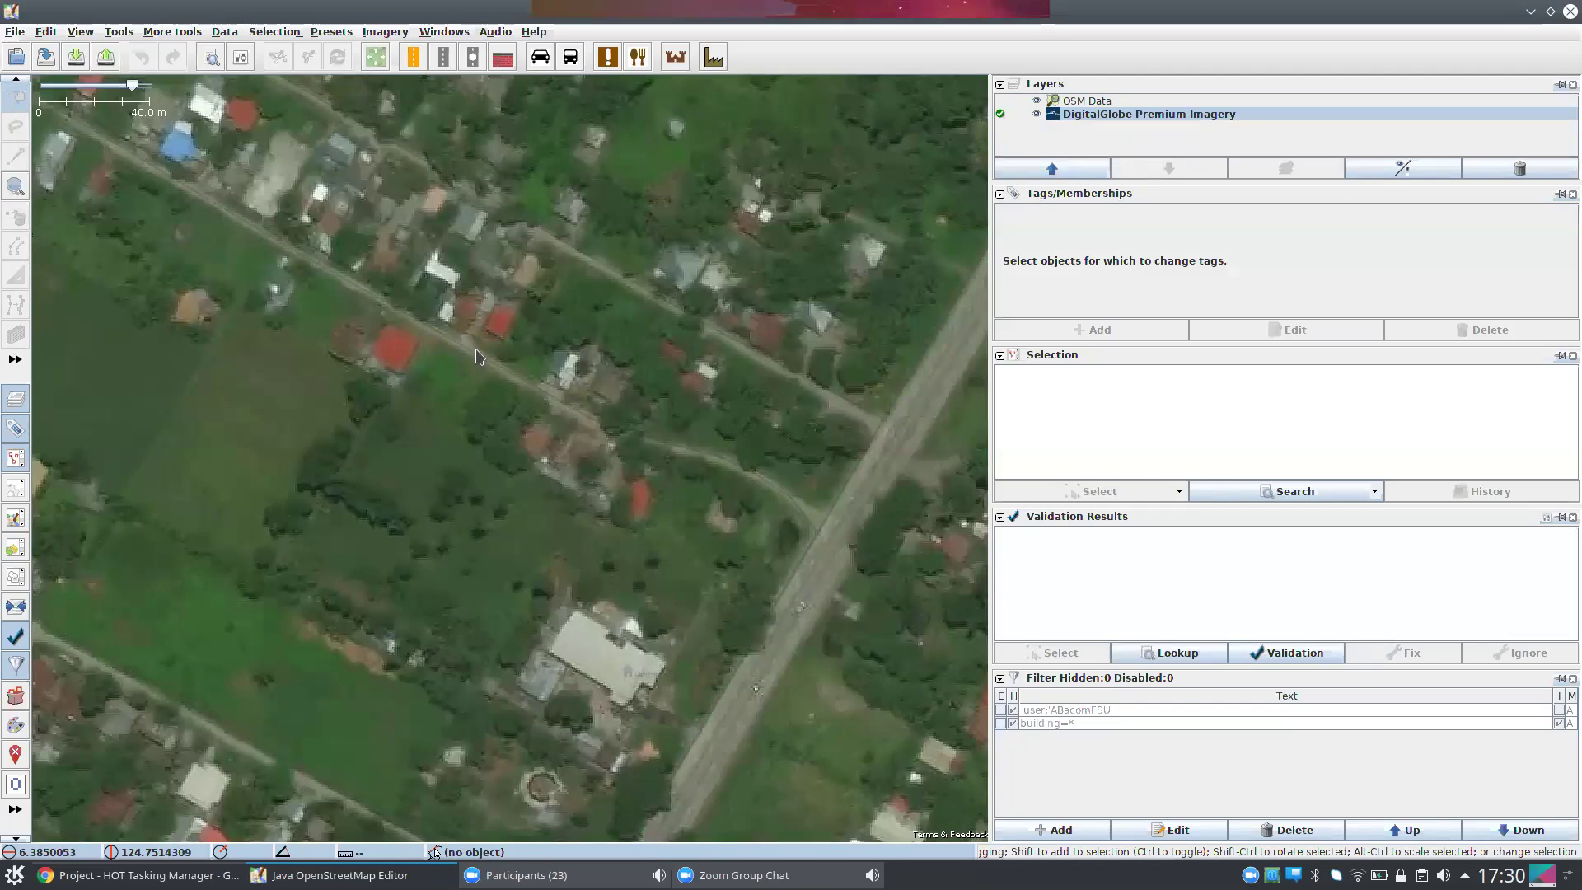
left_click(1006, 101)
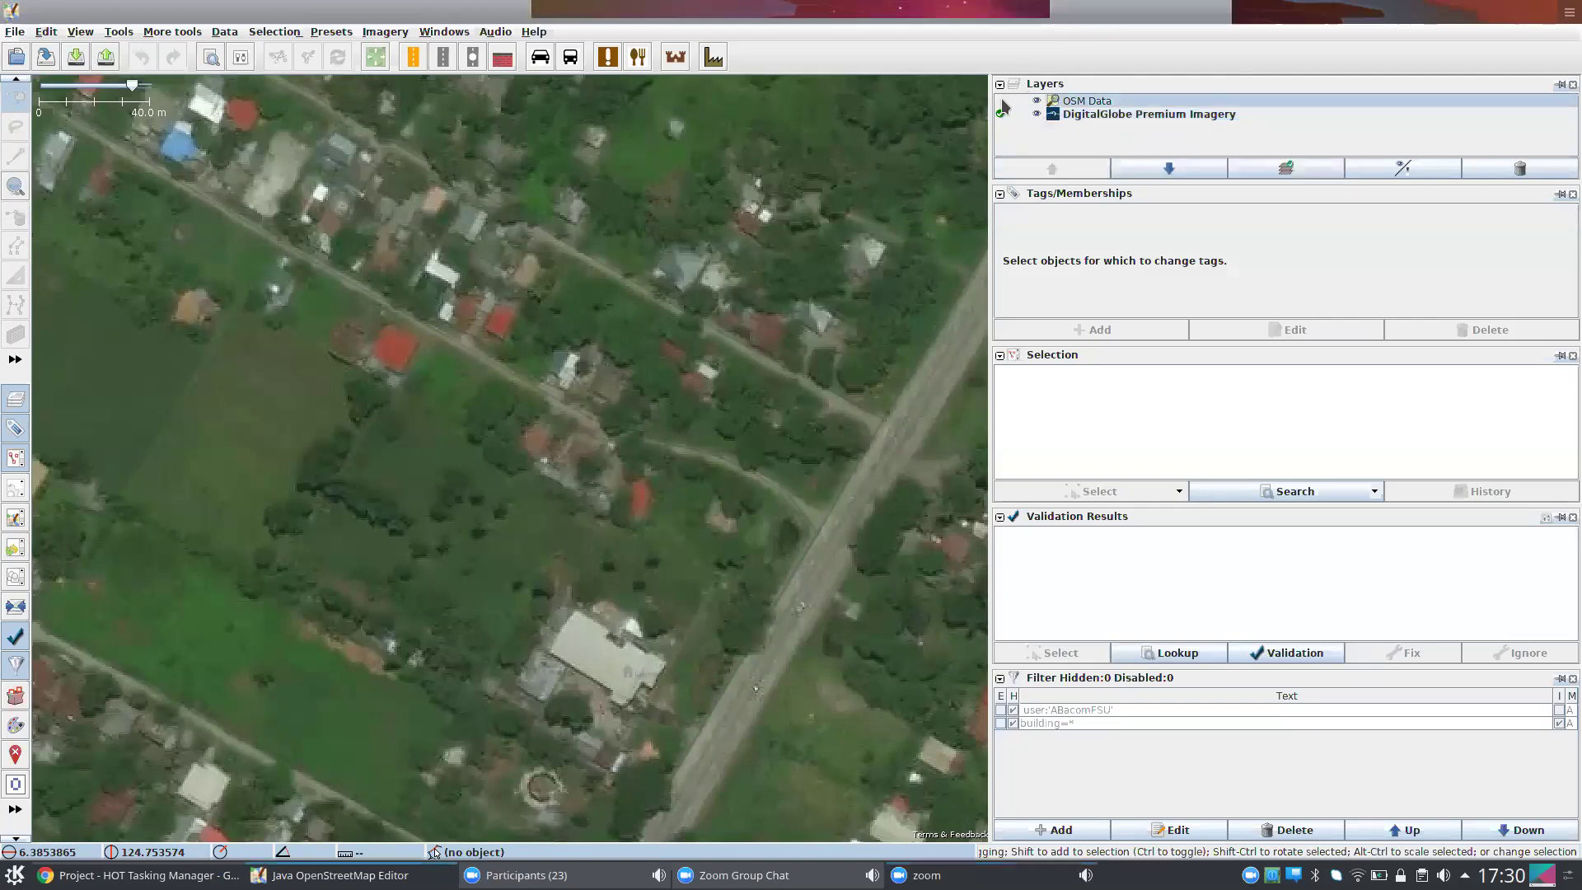
left_click(351, 288)
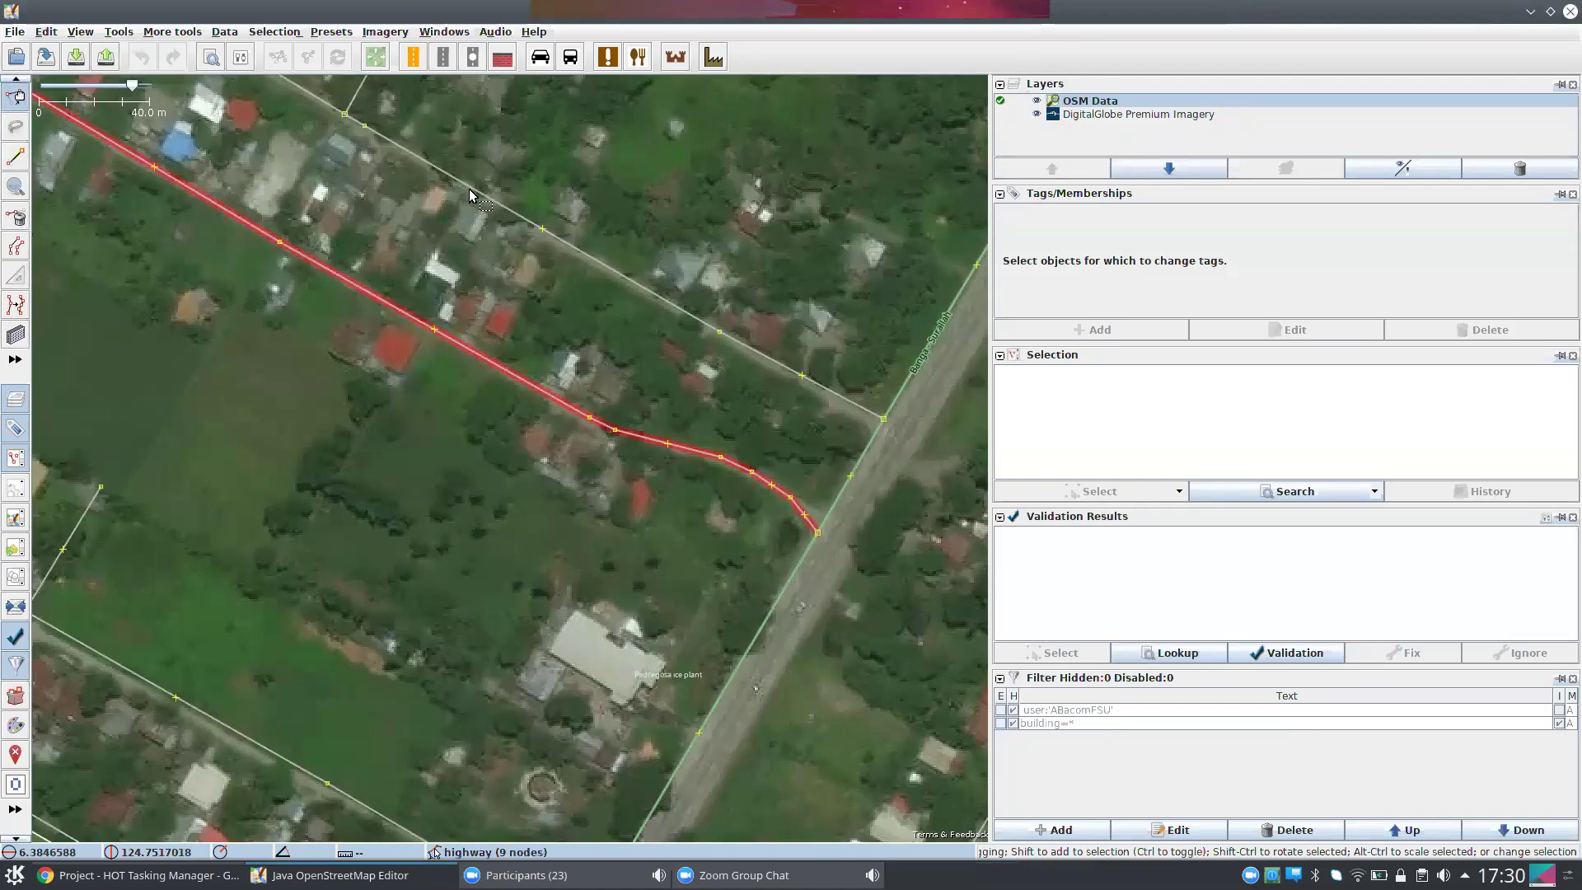
key("Escape")
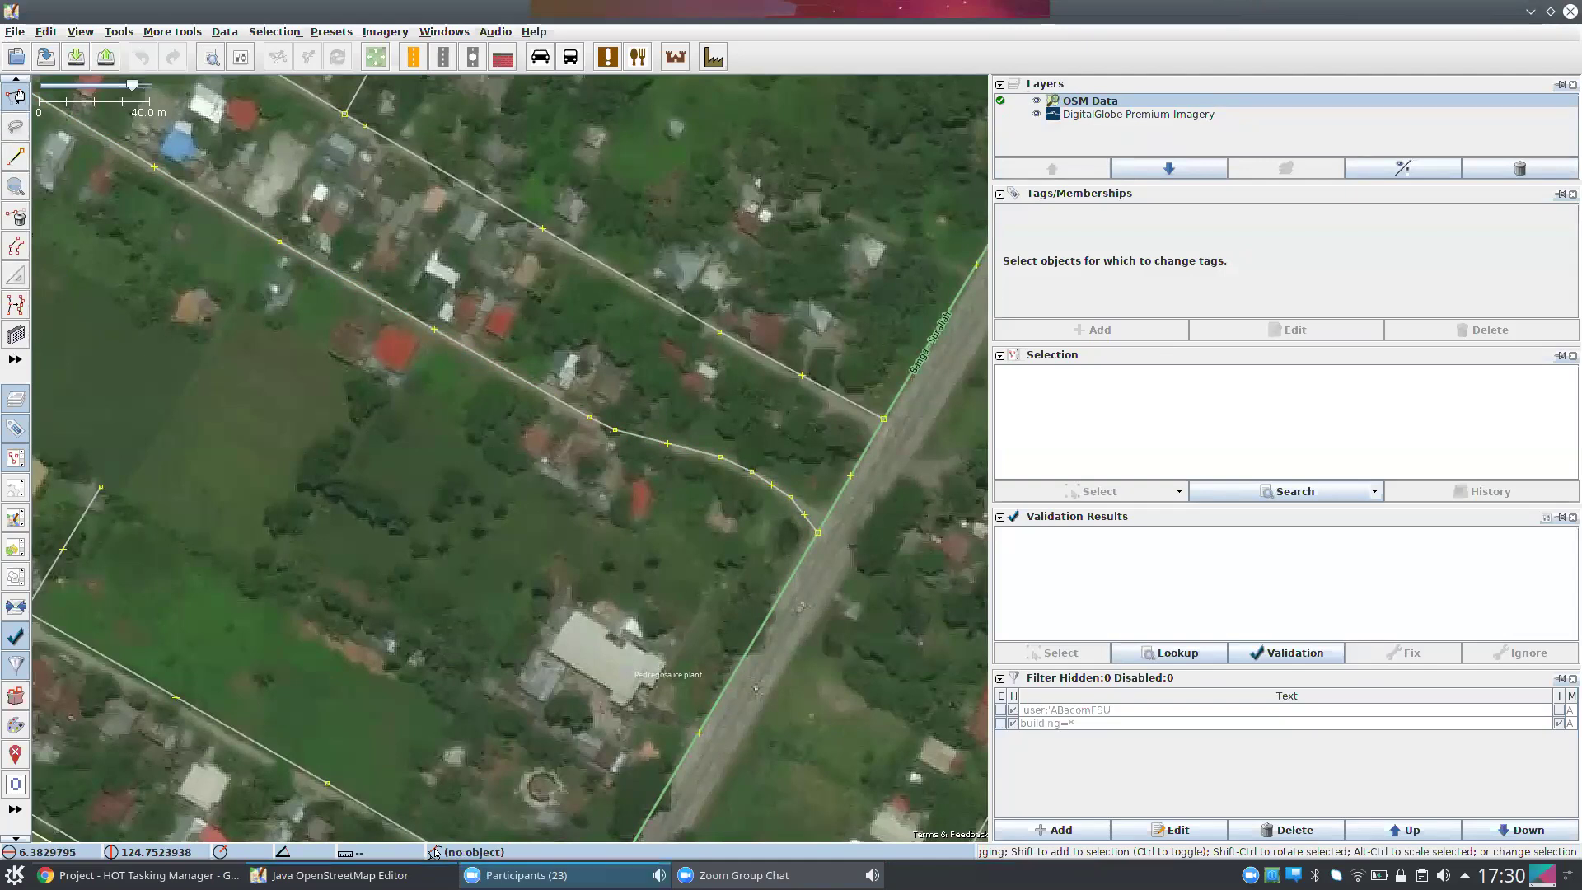
left_click(519, 875)
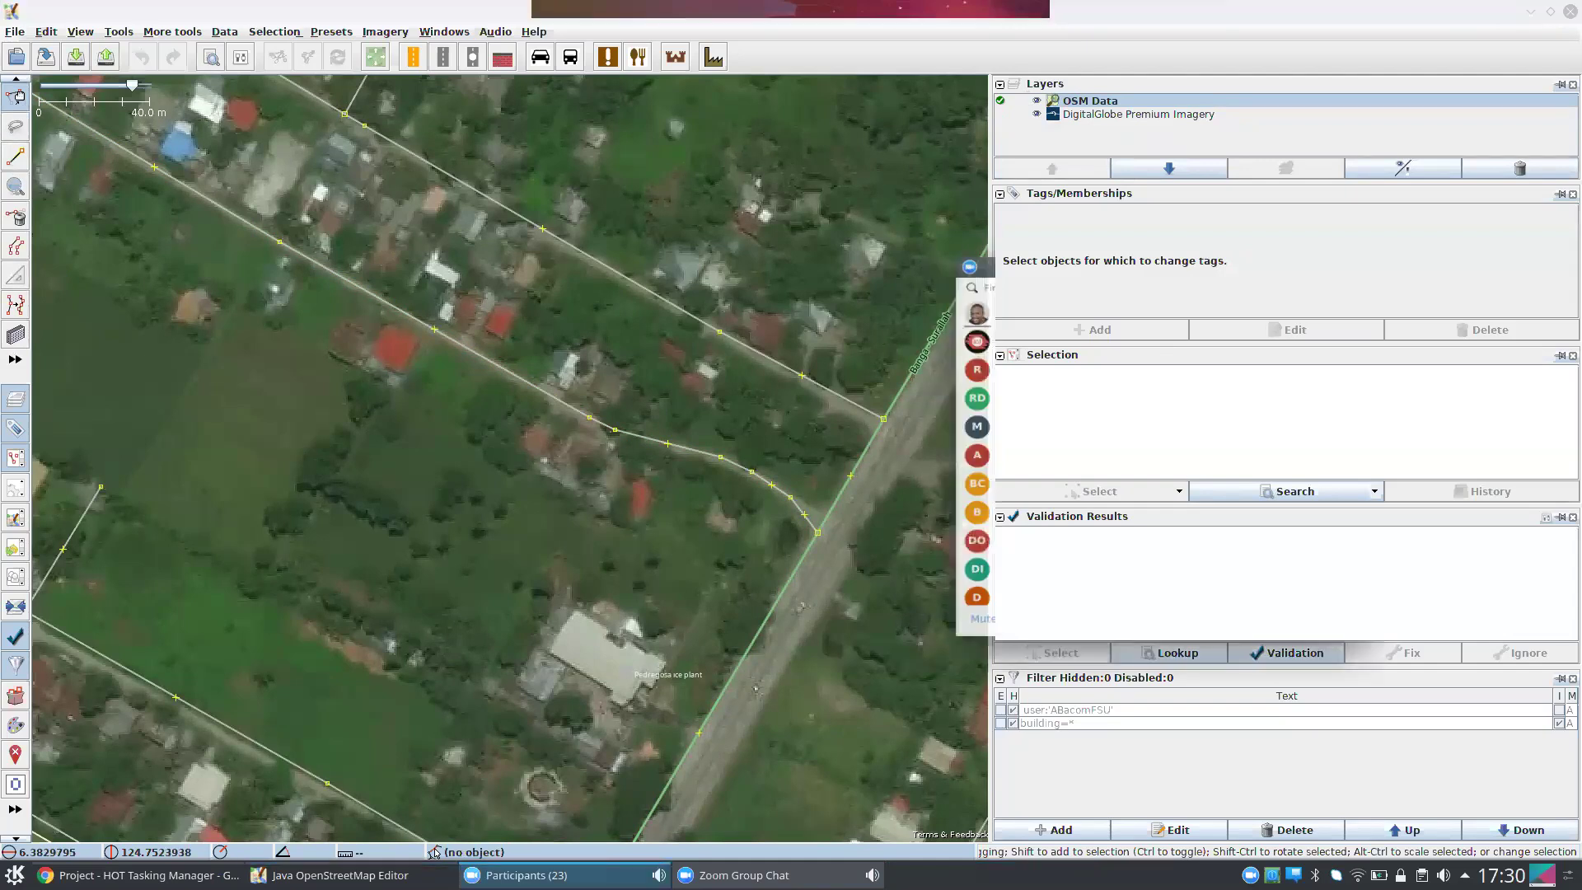
left_click(1400, 377)
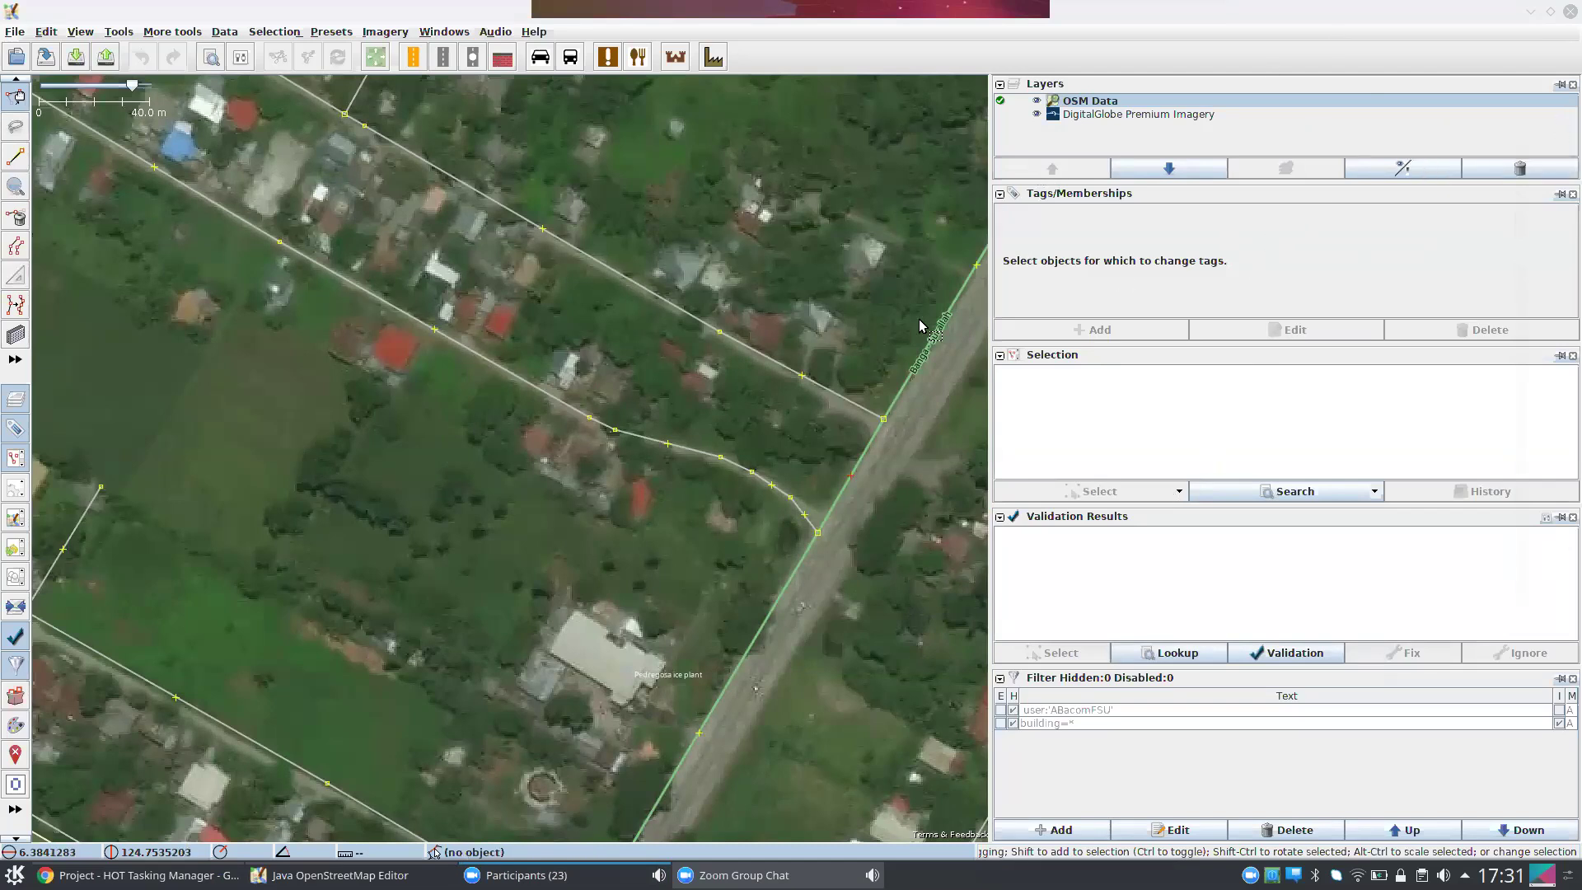
- Review the DigitalGlobe Premium Imagery layer's opacity, colorfulness, gamma and sharpness settings, then close them
left_click(1098, 116)
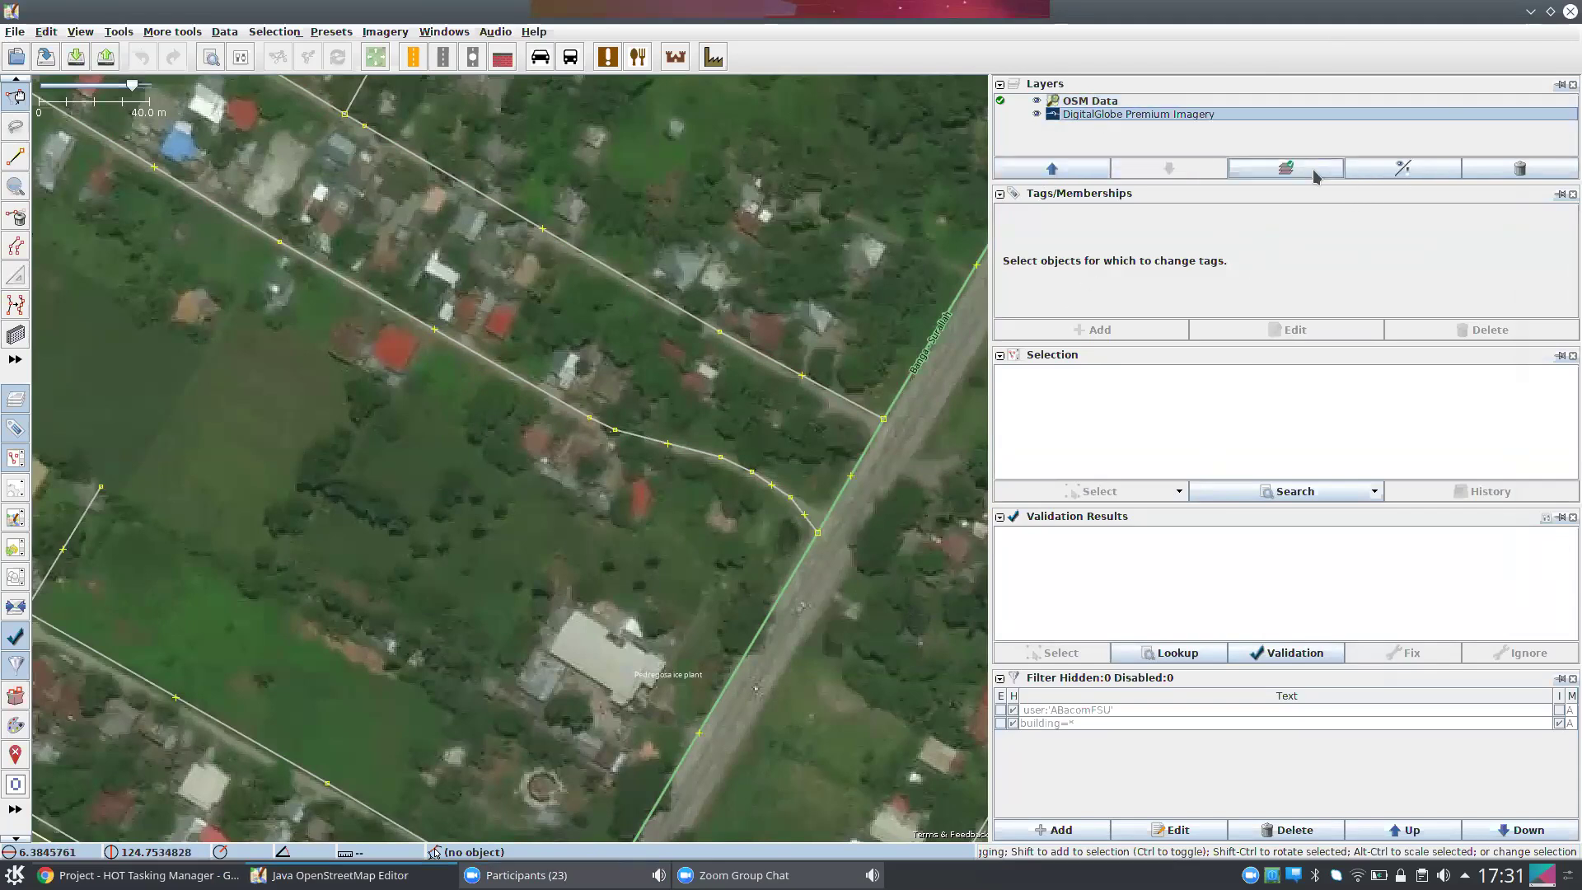
left_click(1401, 169)
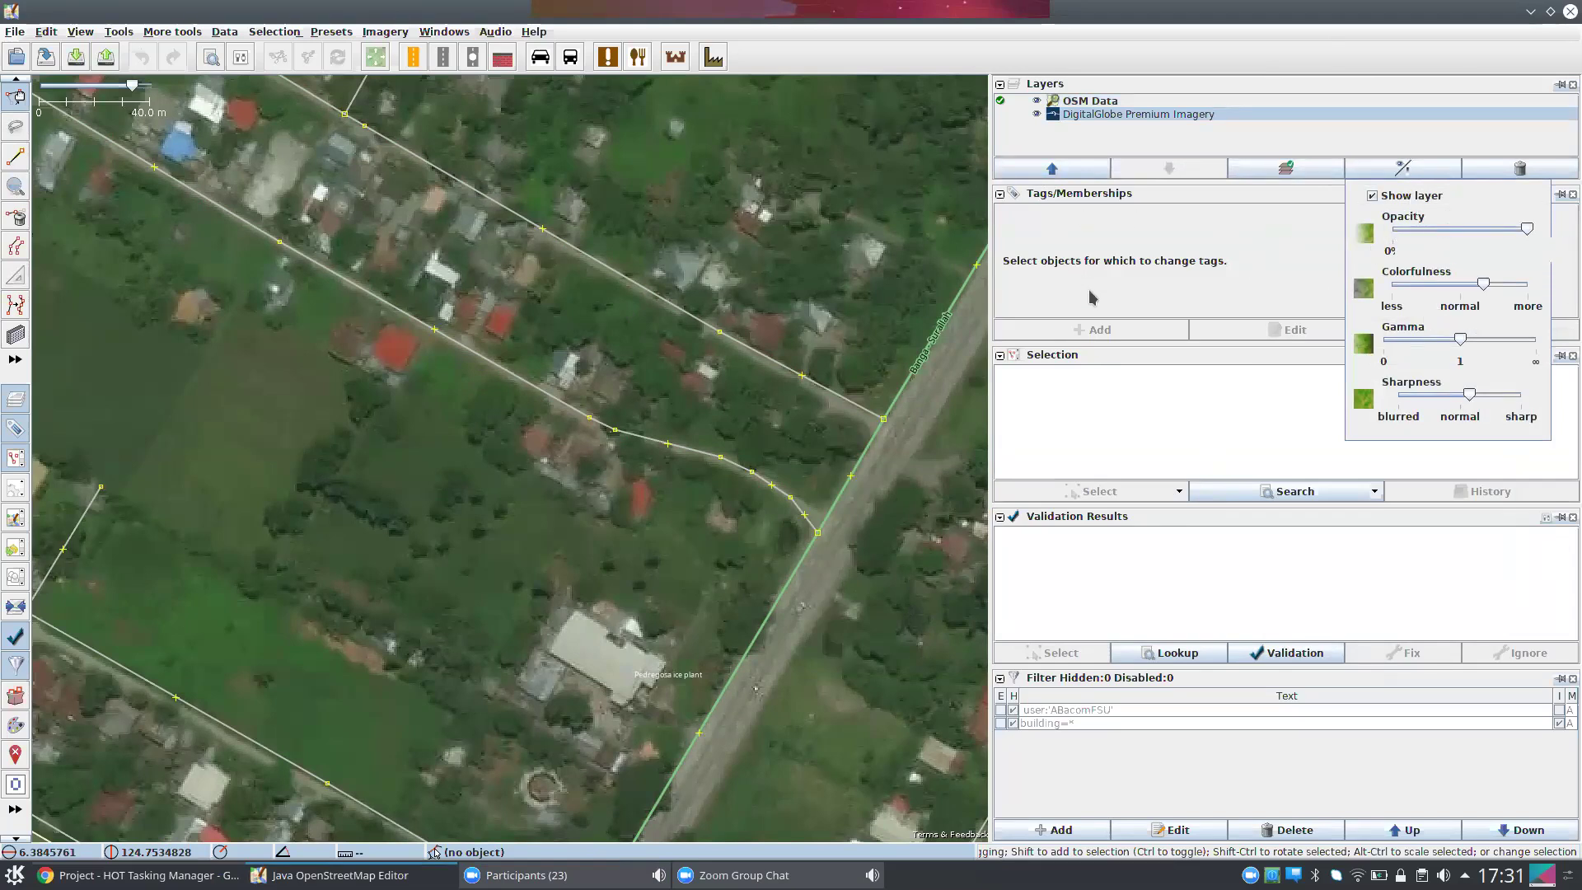
left_click(1116, 247)
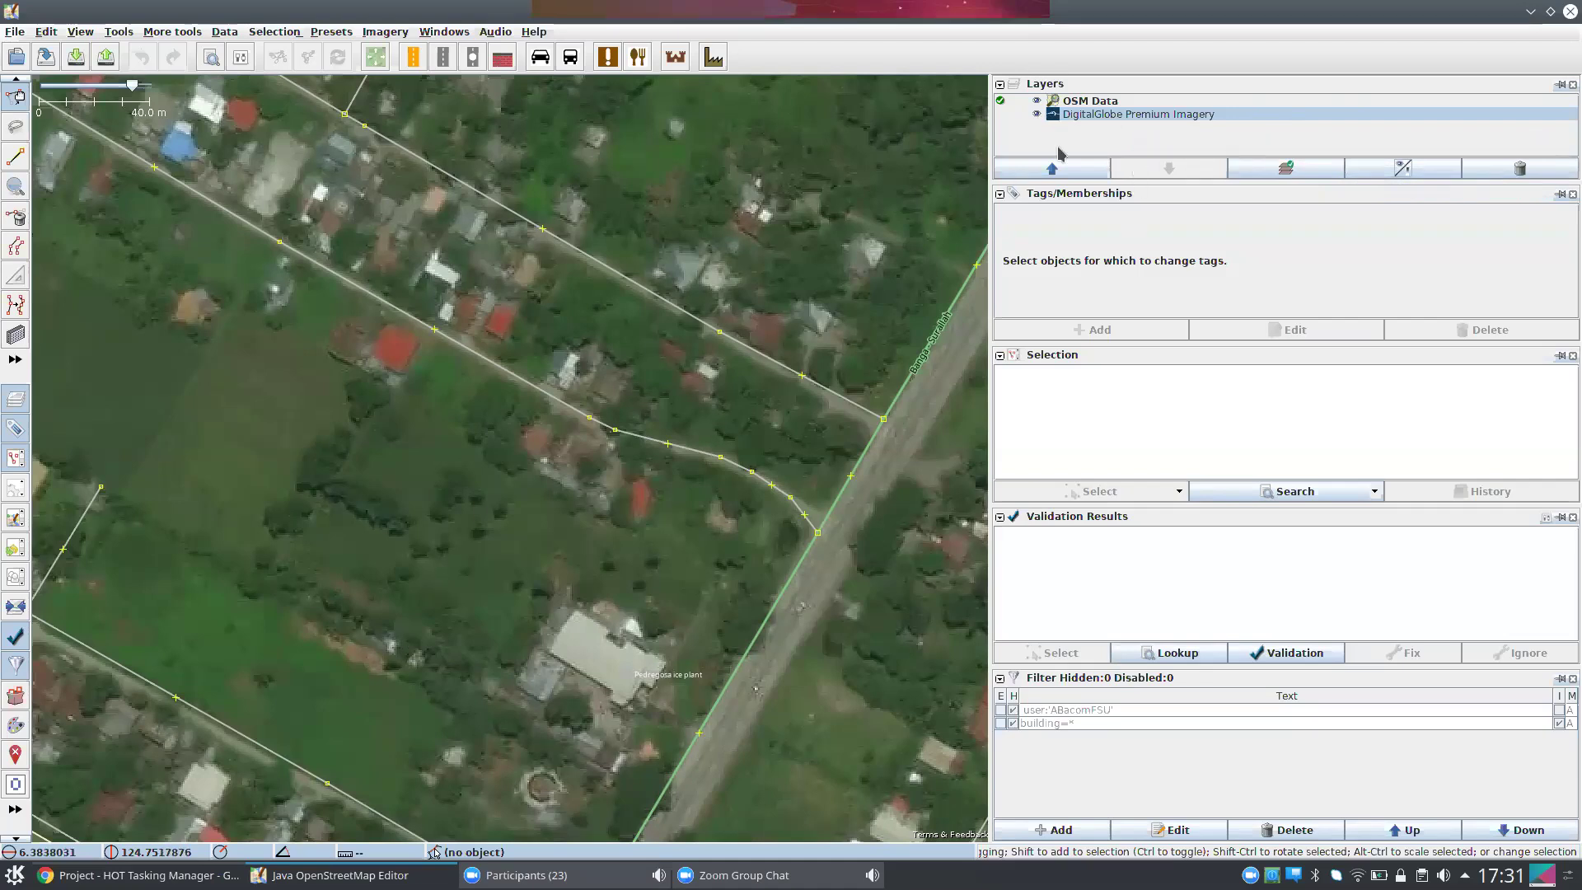
left_click(1403, 169)
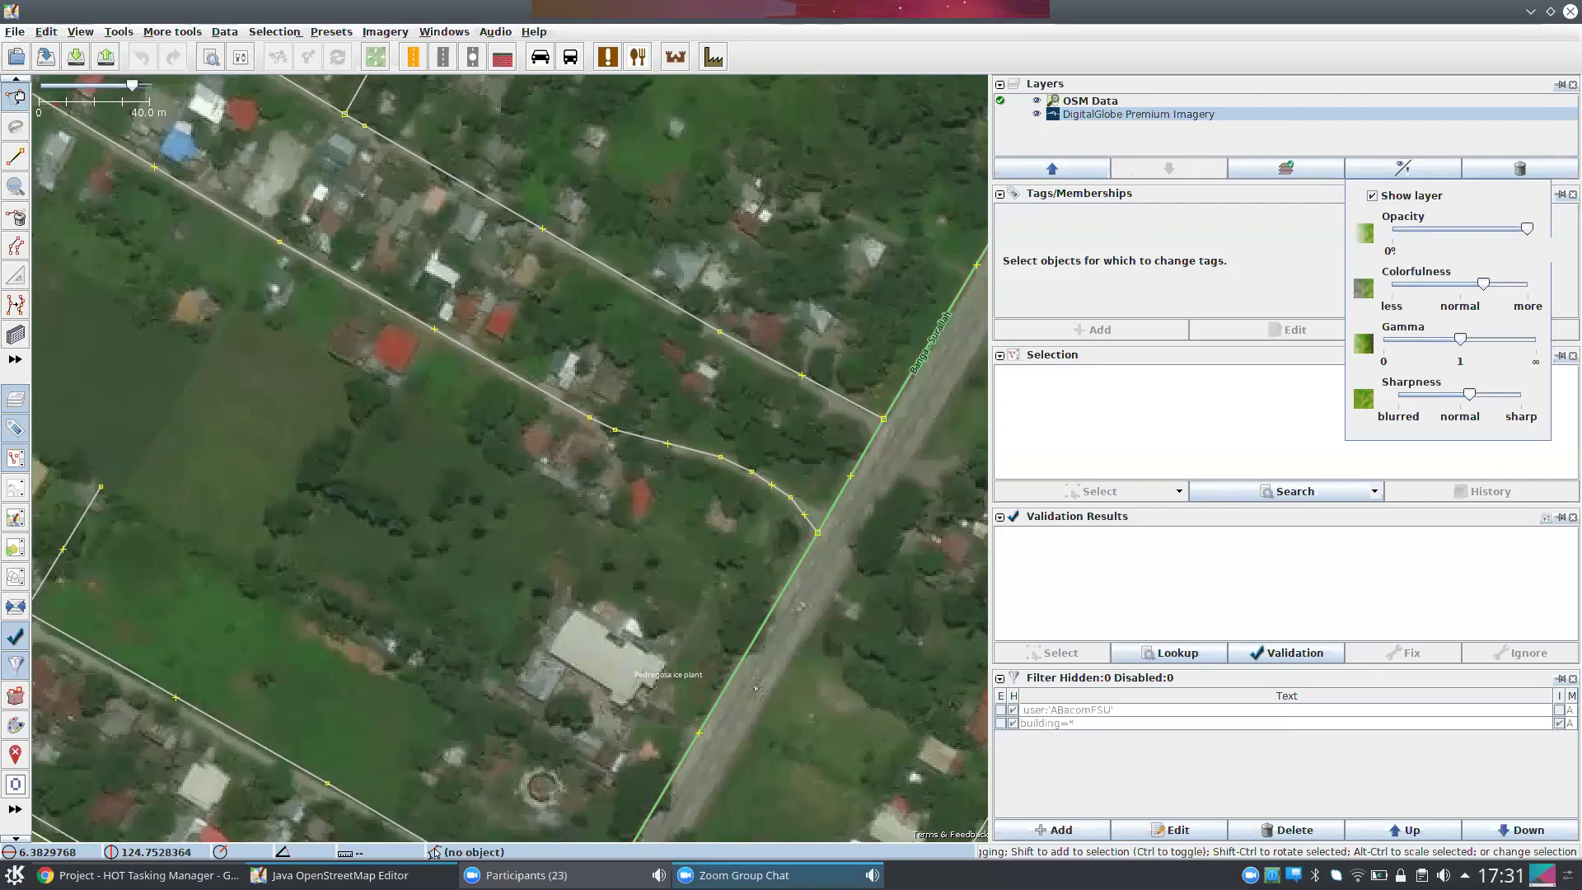
mouse_move(742, 875)
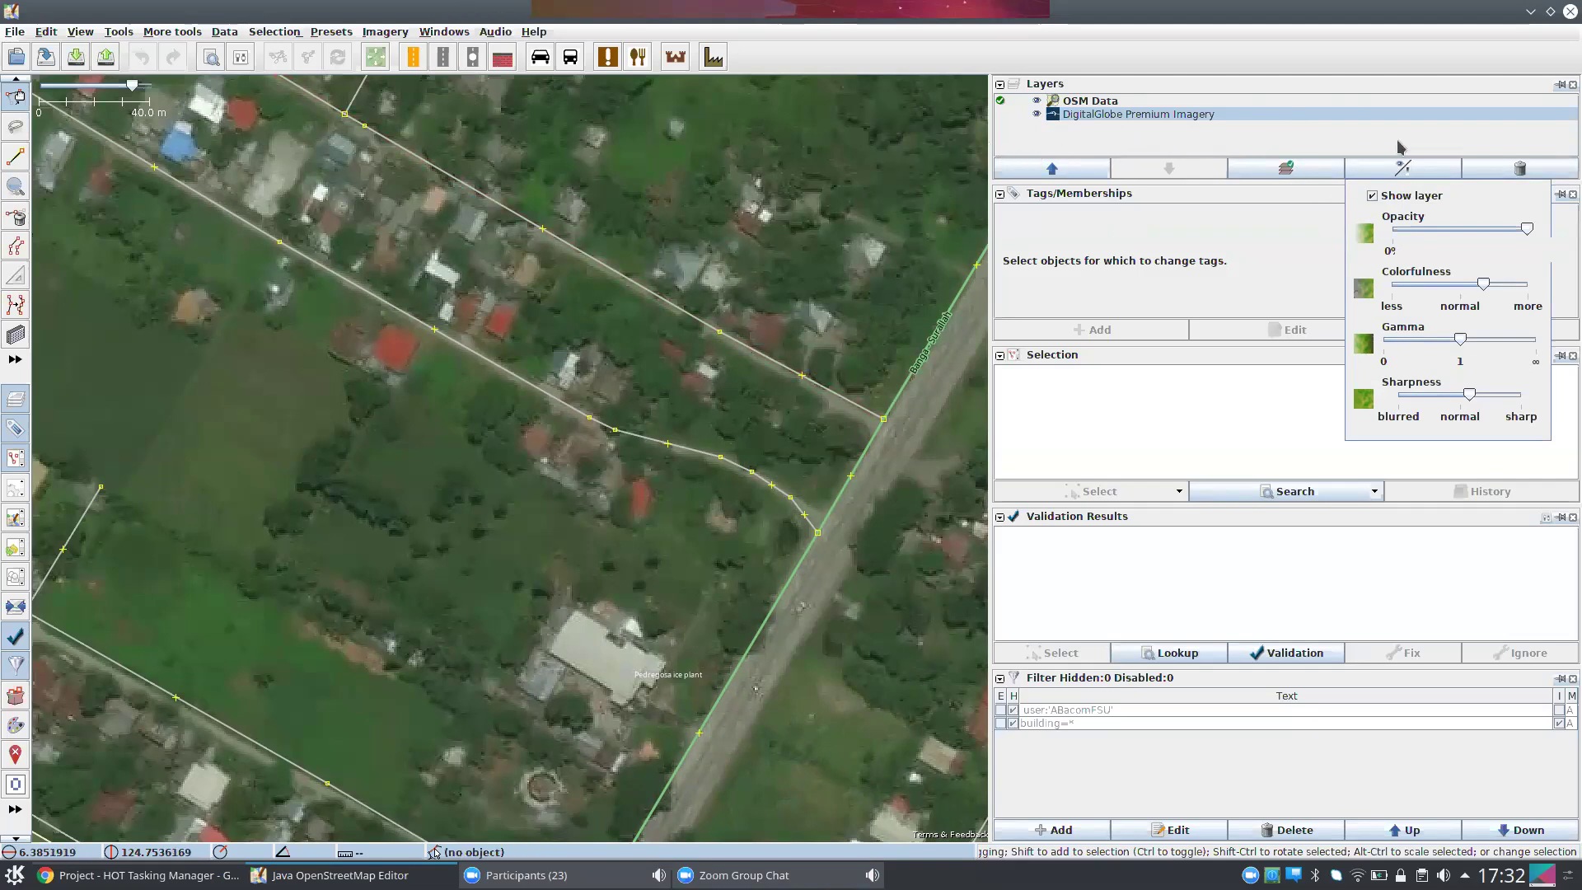
left_click(1262, 219)
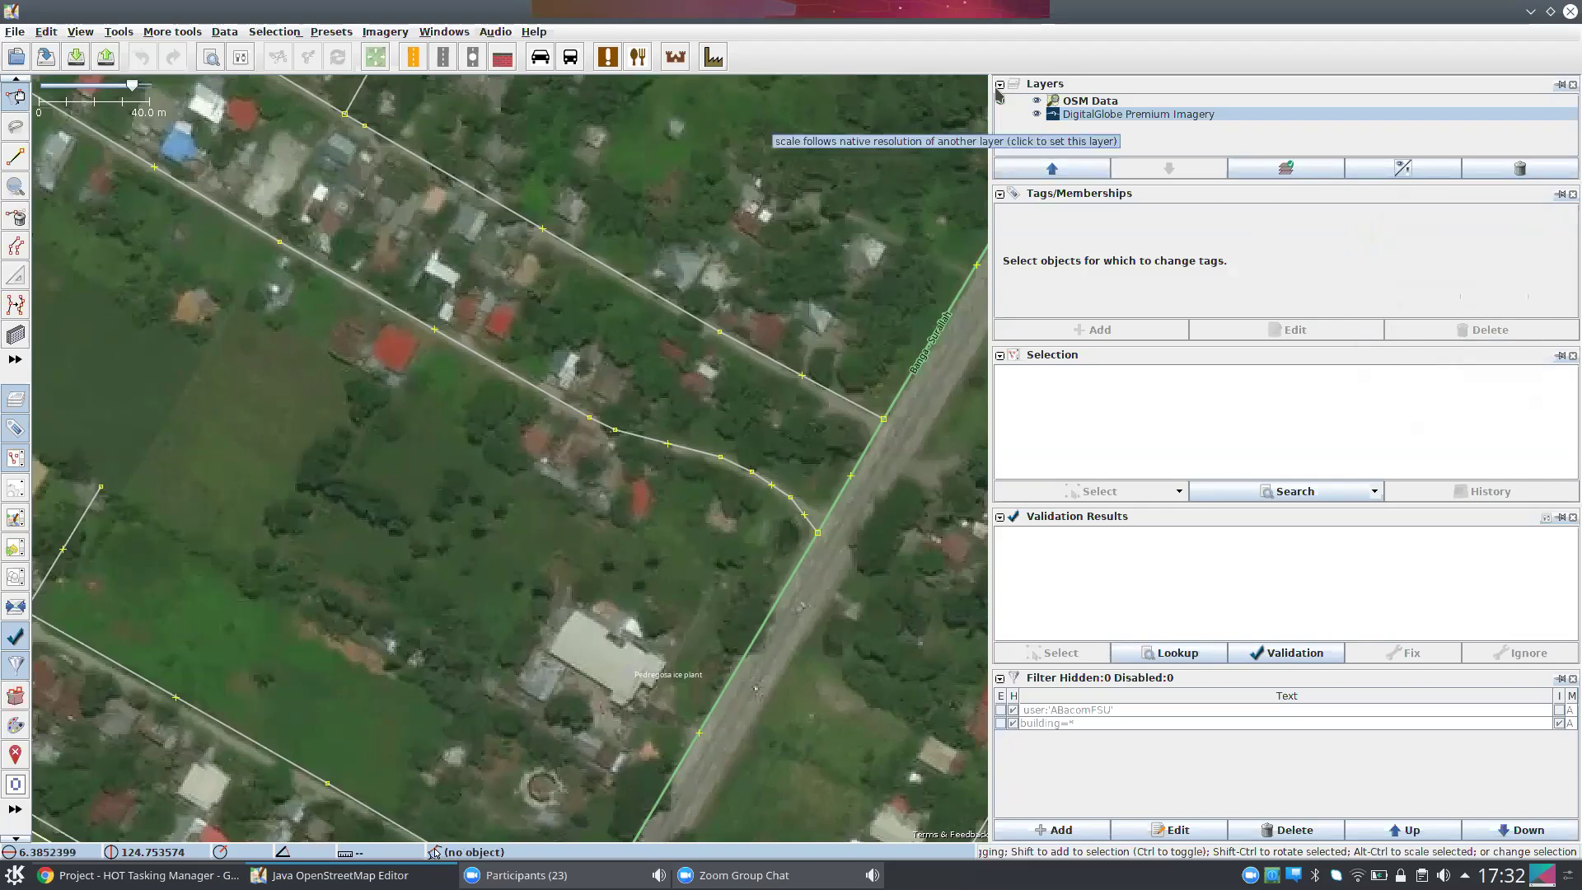
- Activate the DigitalGlobe Premium Imagery layer, then make OSM Data the active layer again
left_click(1001, 118)
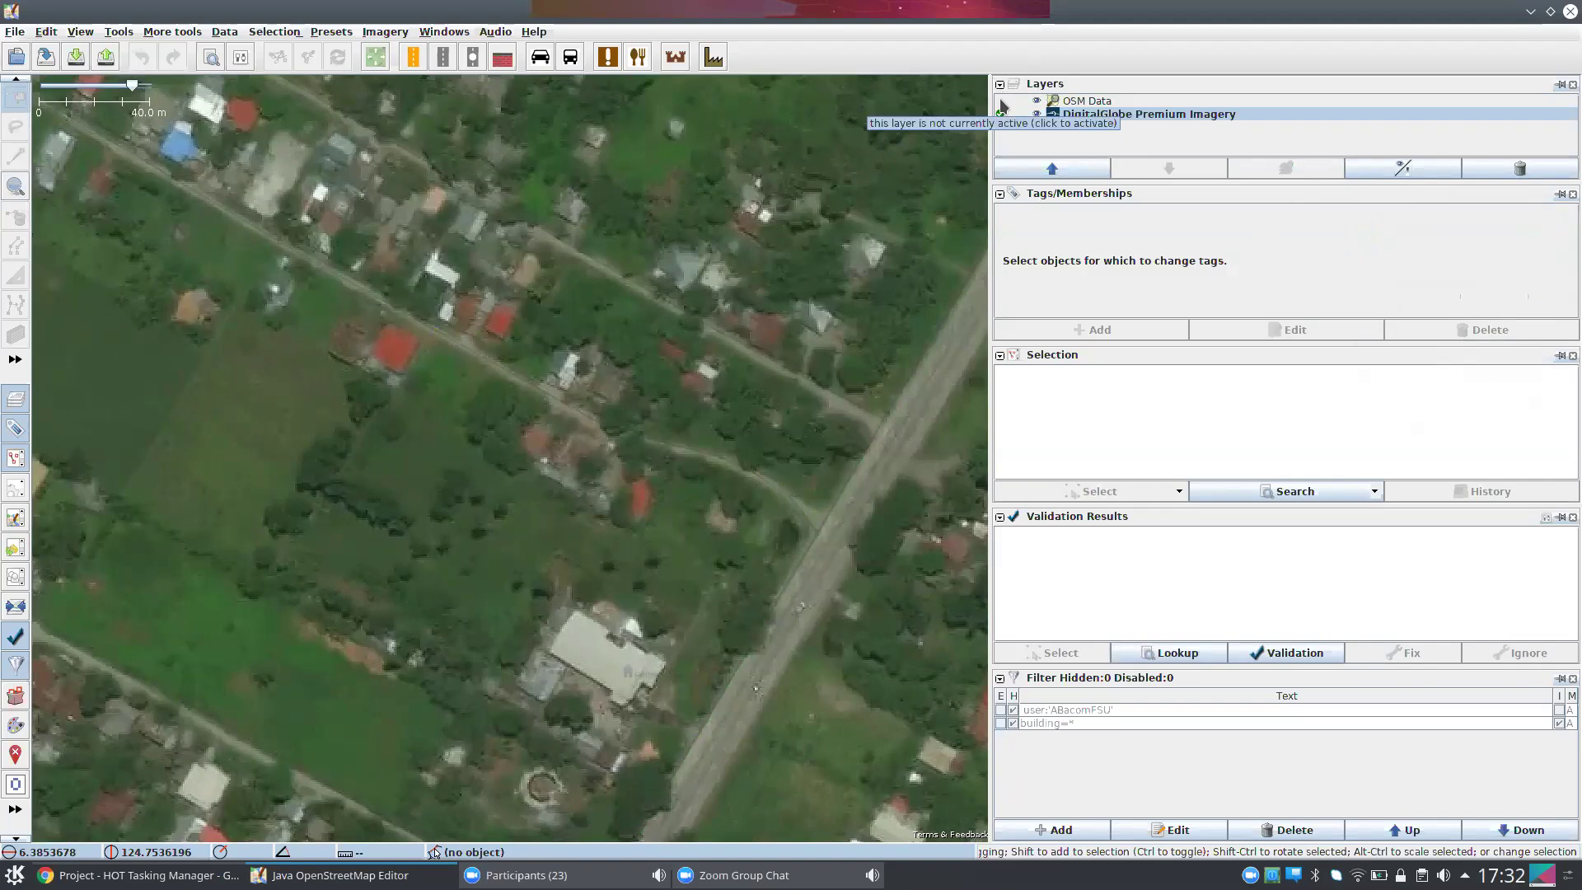
left_click(1000, 101)
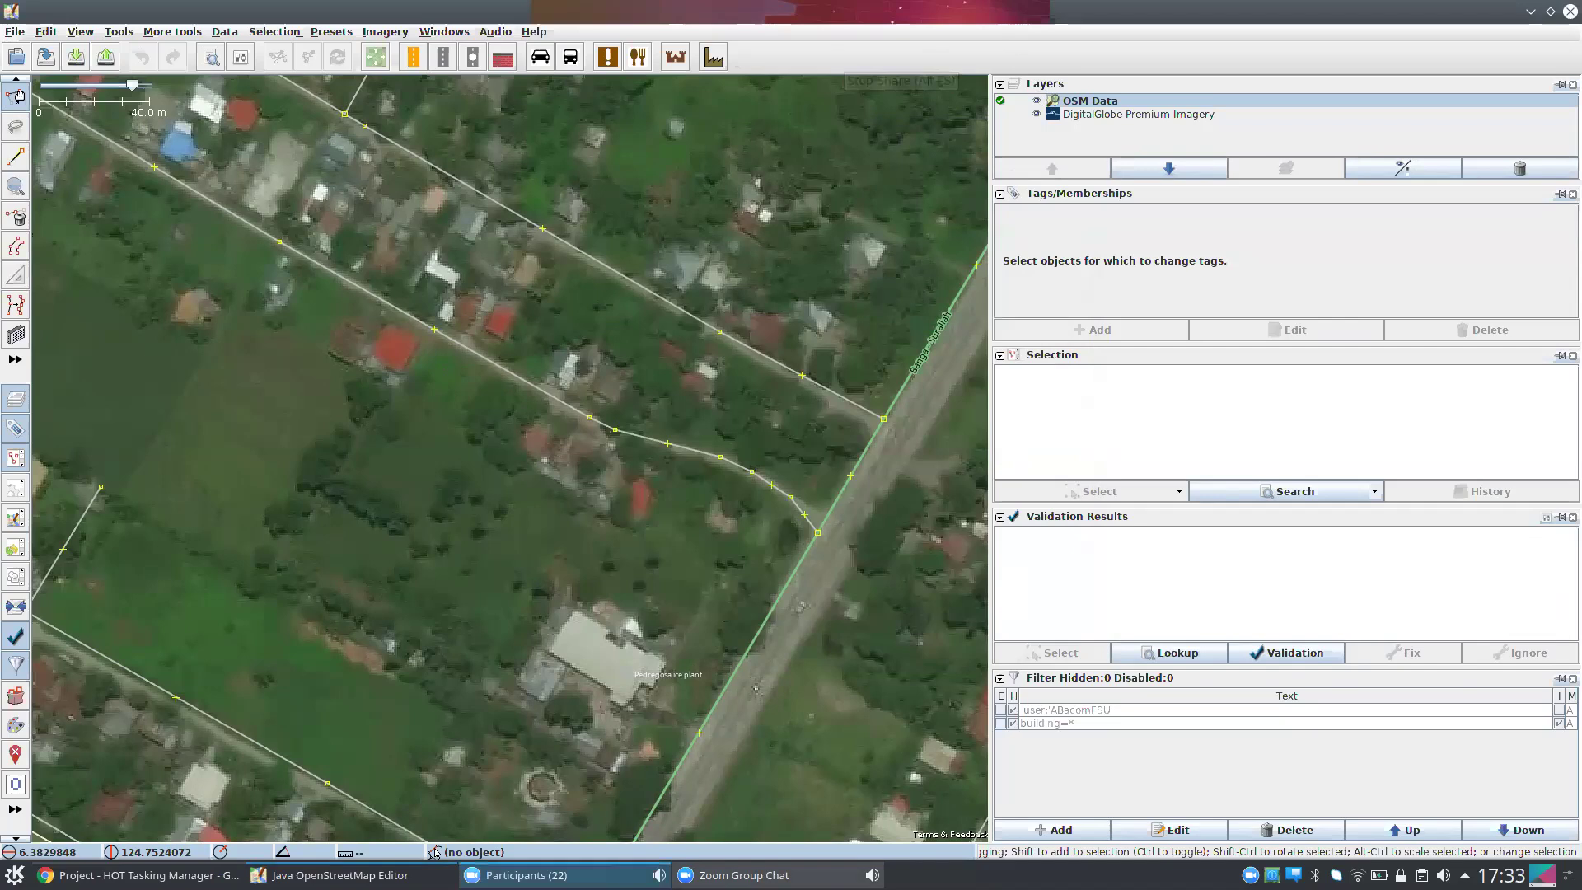
left_click(844, 19)
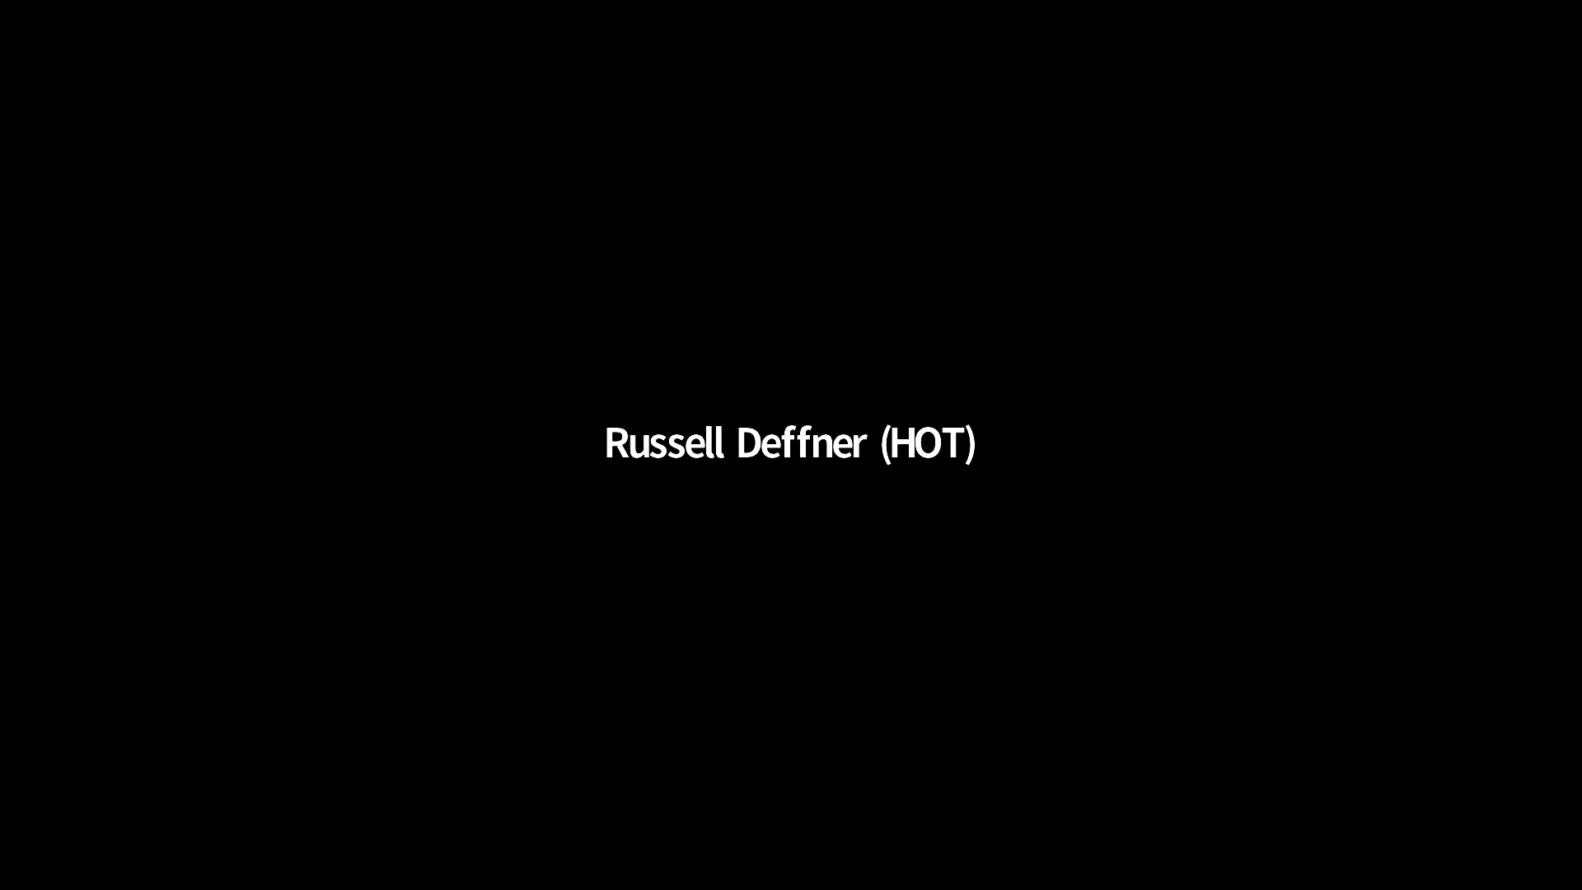
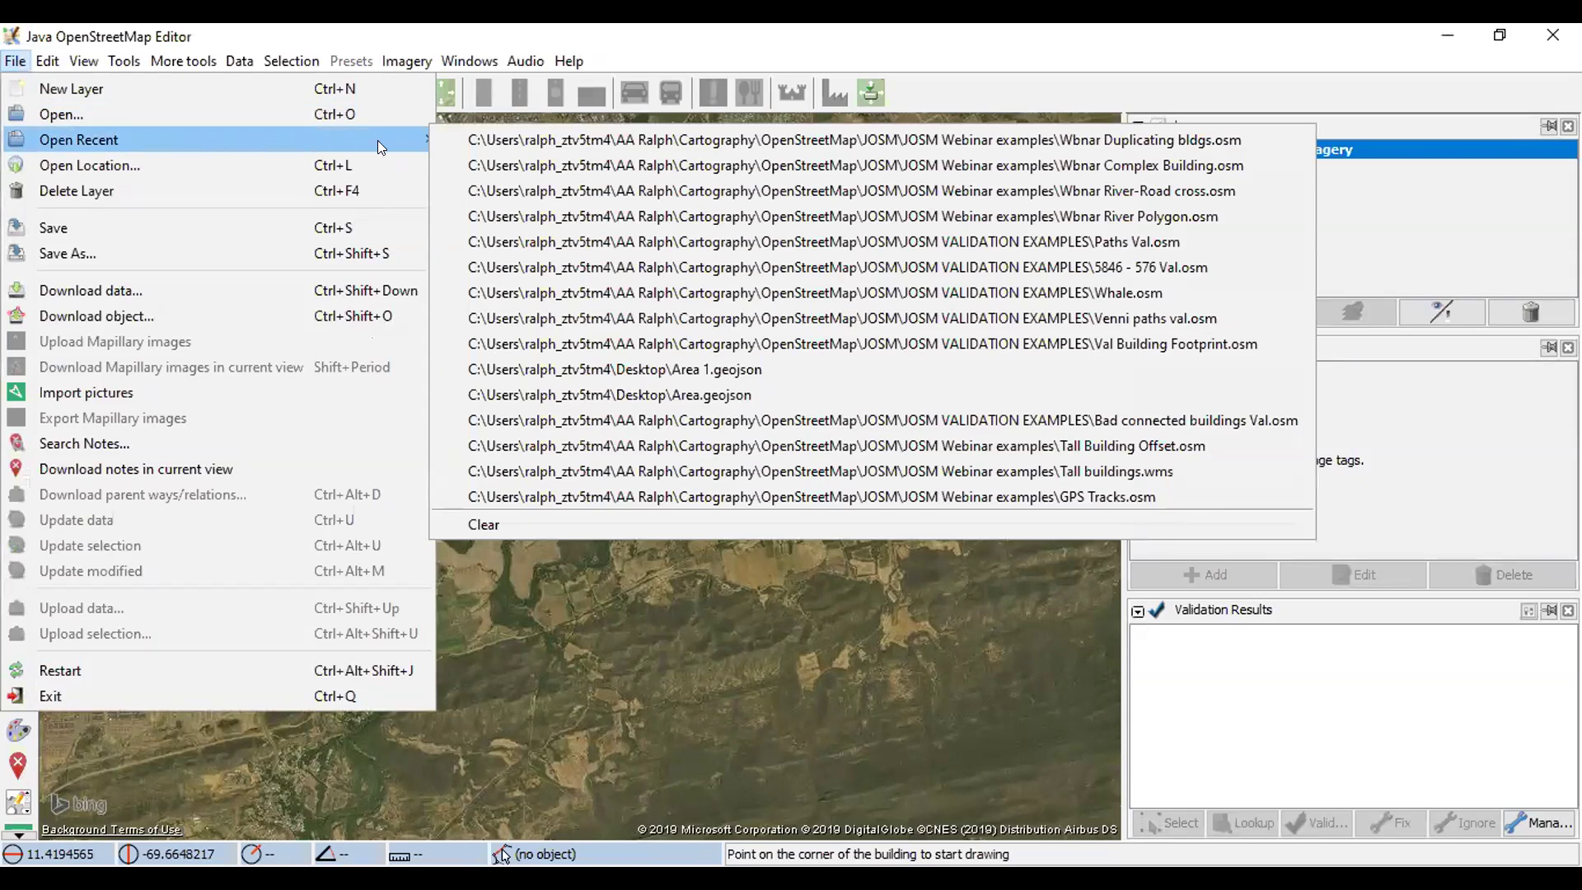
- Open the recent file Wbnar River-Road cross.osm and survey the mapped river and the road running across it
left_click(745, 191)
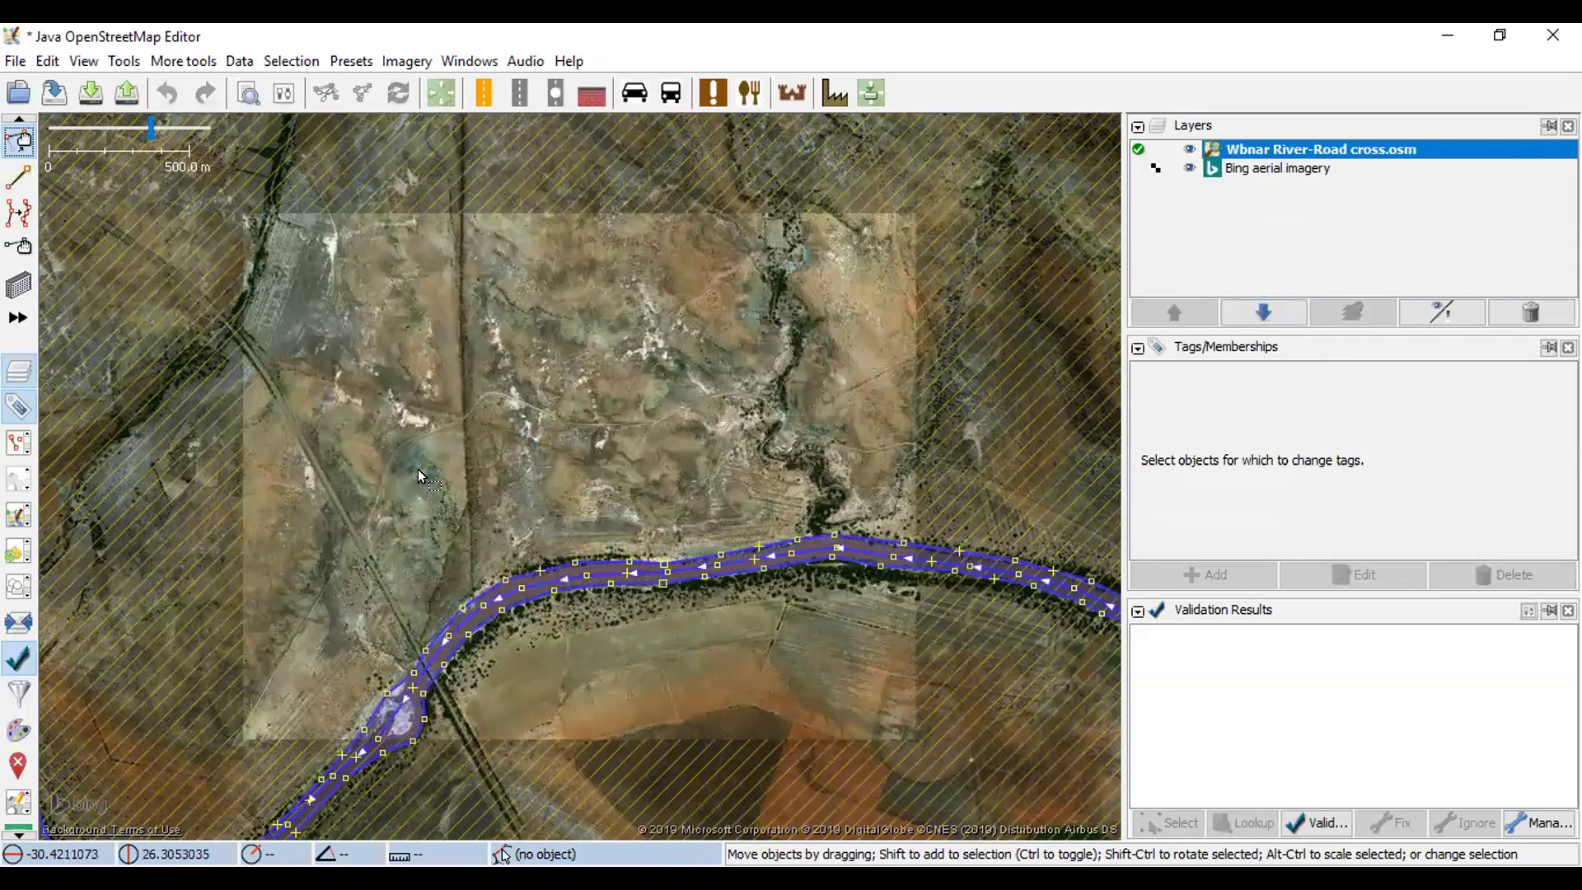
left_click_drag(536, 417, 550, 414)
scroll(525, 434, "up", 3)
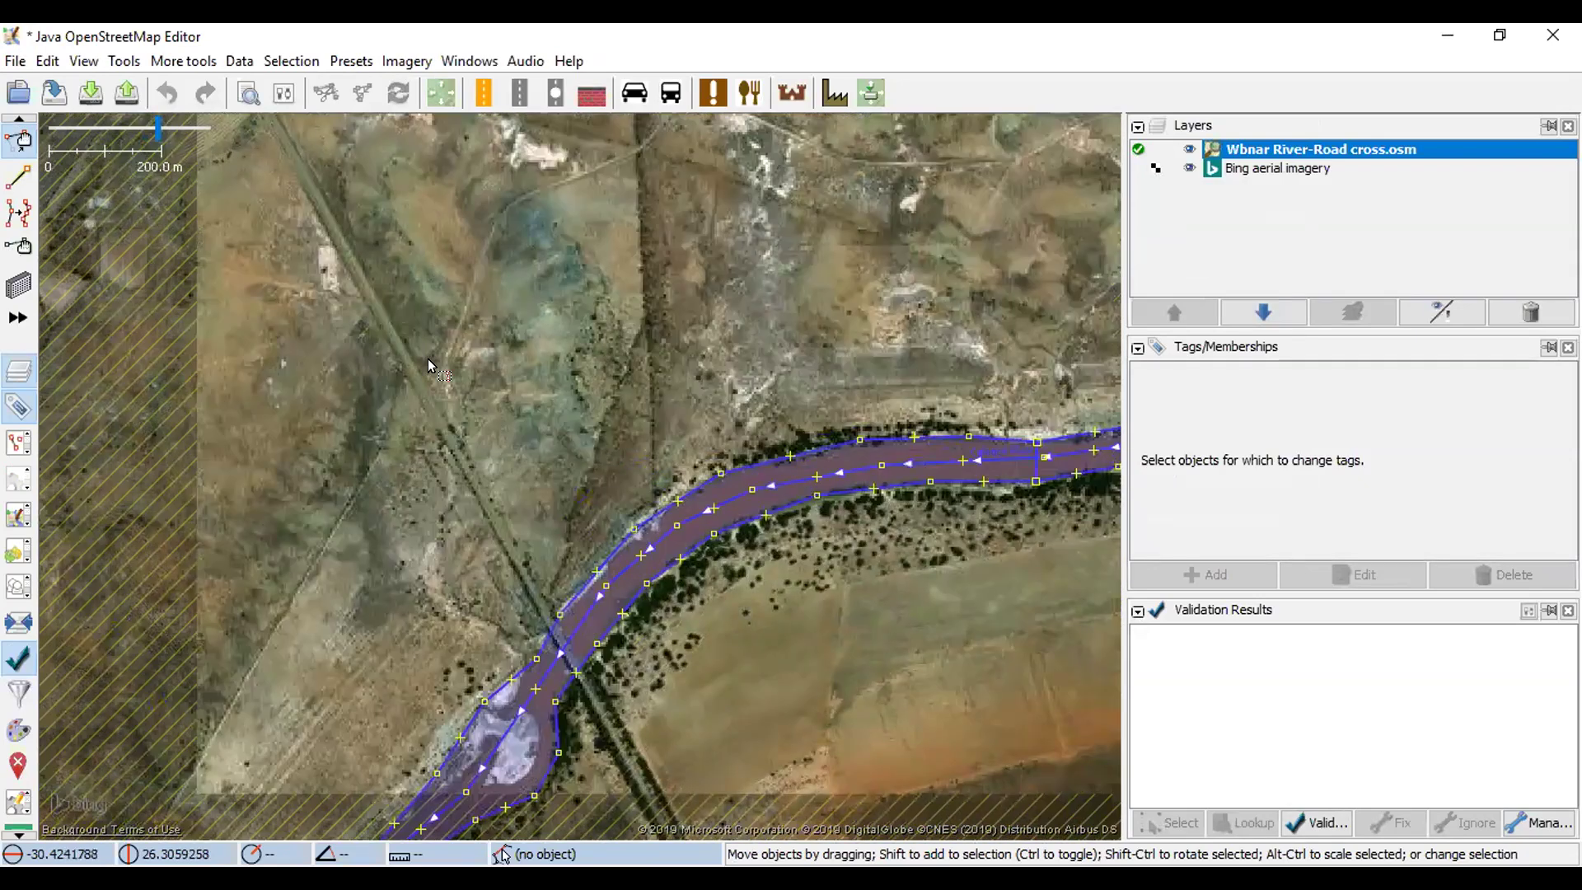
scroll(616, 410, "down", 3)
left_click_drag(360, 456, 202, 366)
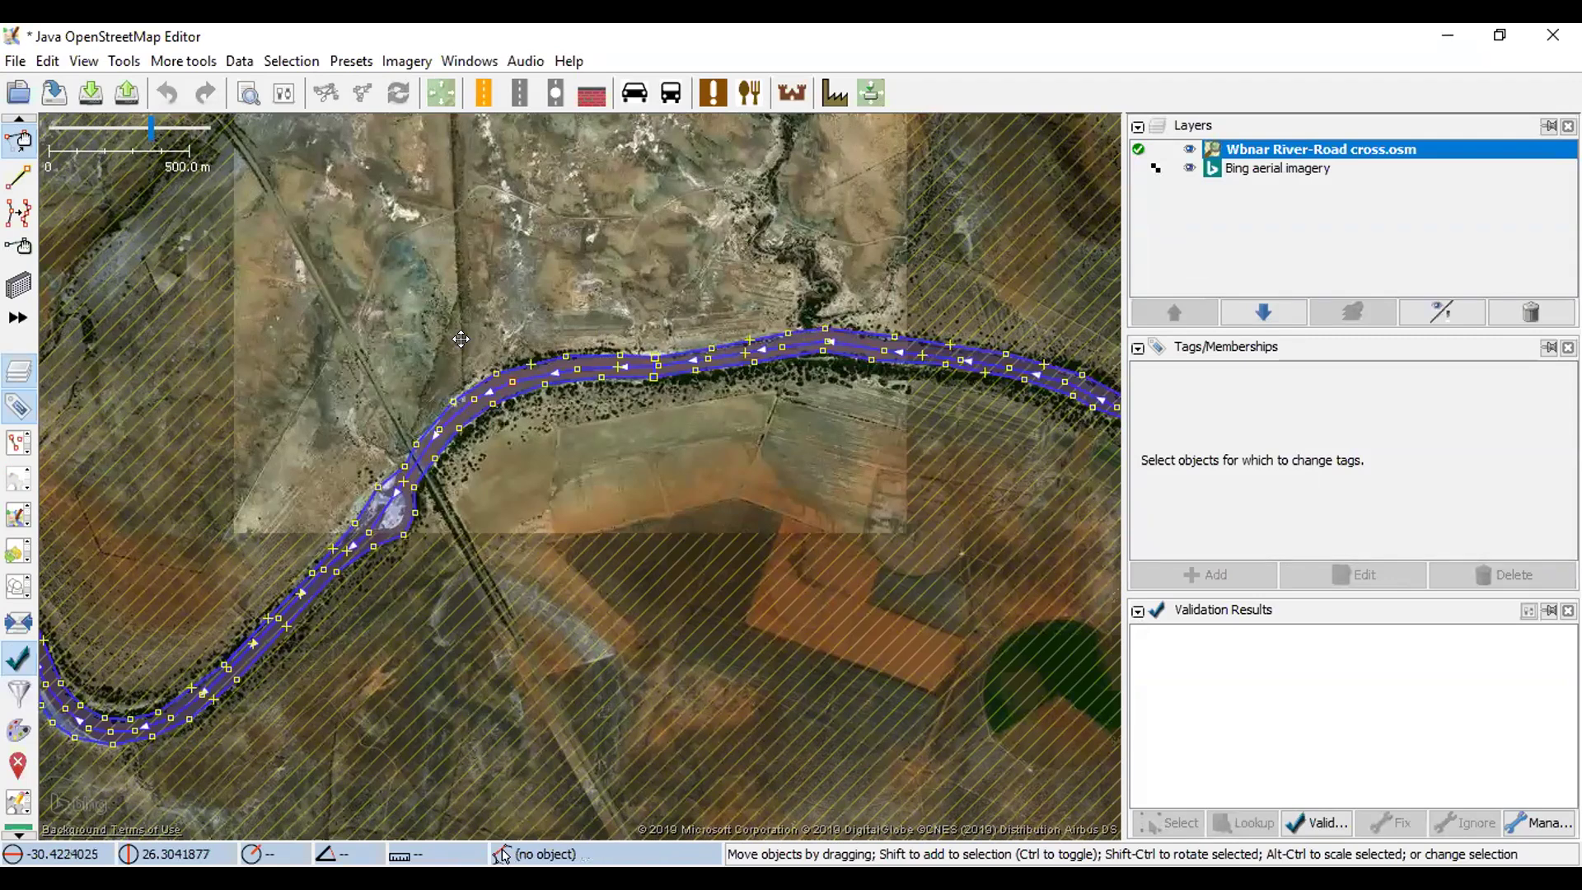
left_click_drag(407, 369, 486, 354)
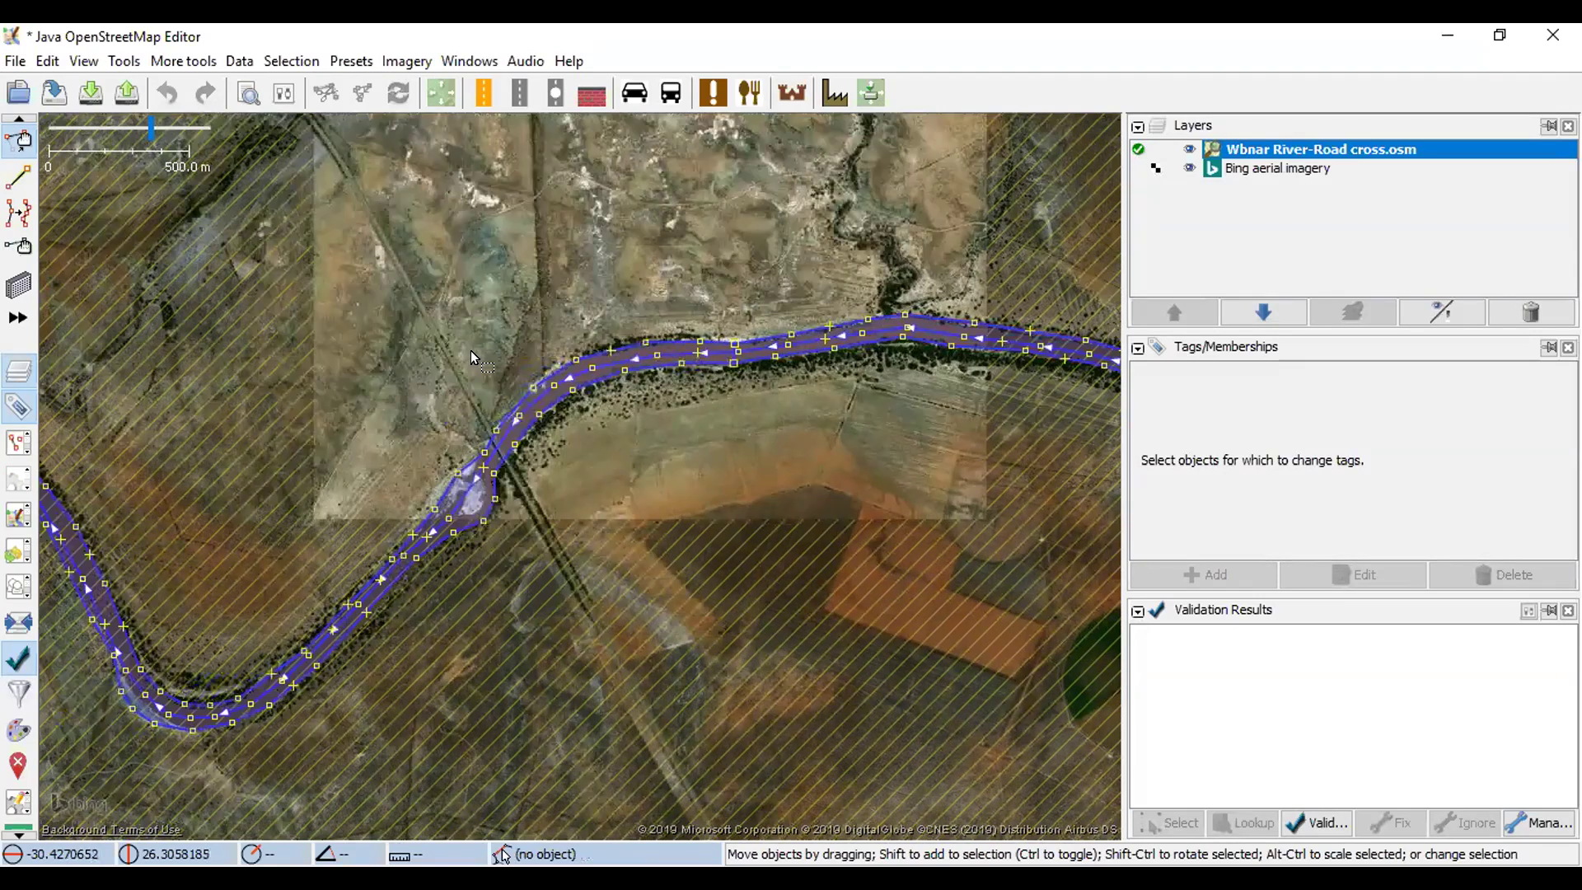
- Examine the bridge where the unmapped road crosses the river, checking the river centreline and bank outlines around it
scroll(478, 363, "up", 3)
left_click_drag(569, 348, 571, 338)
left_click_drag(560, 398, 580, 327)
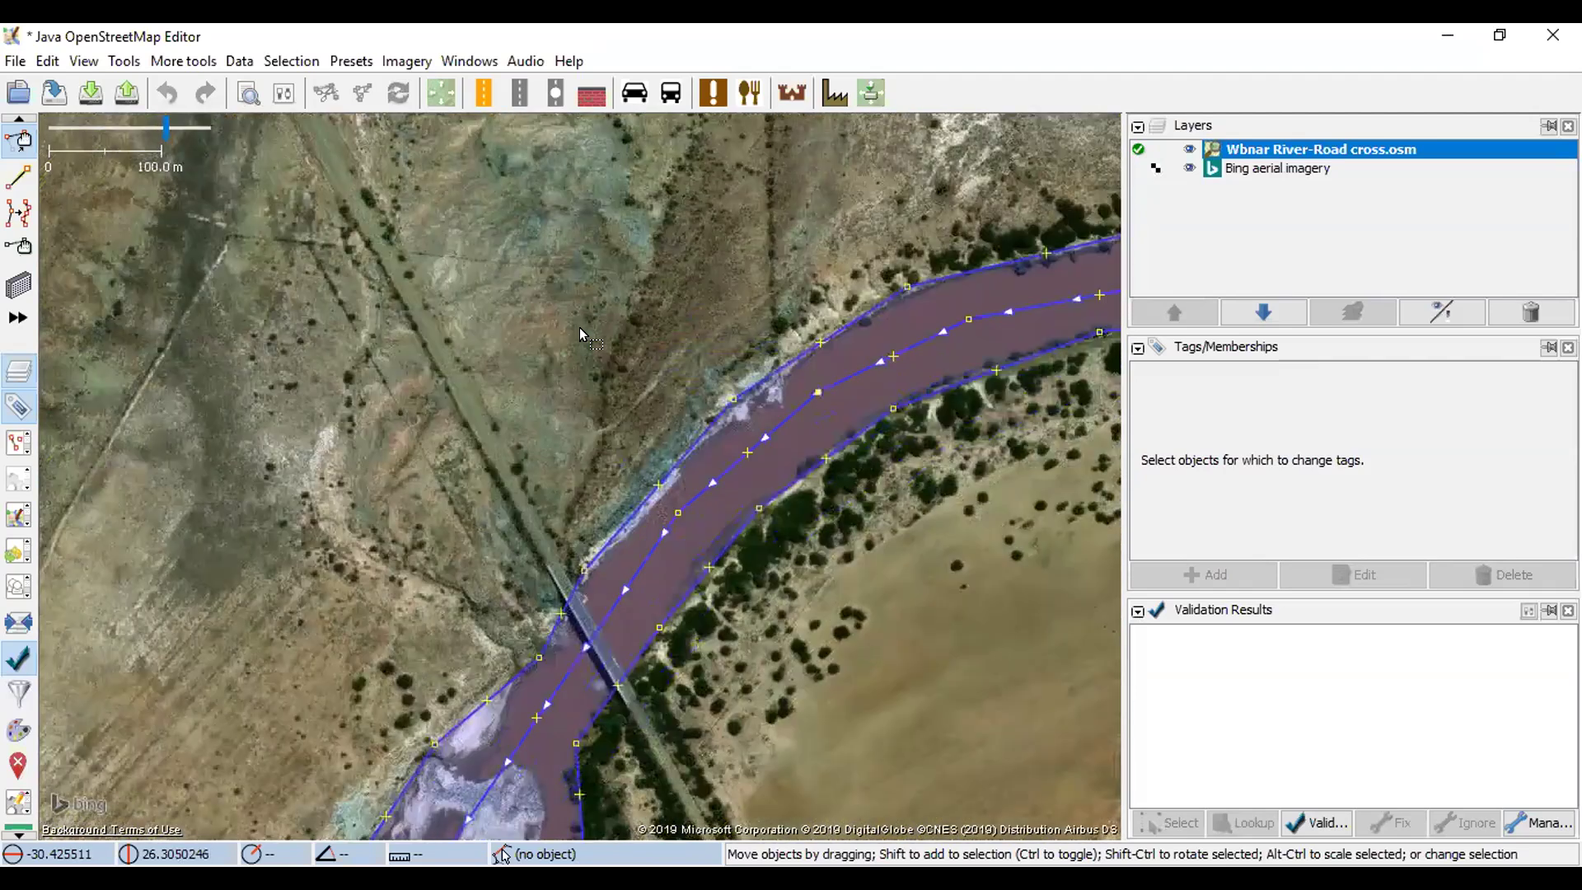
scroll(580, 327, "up", 8)
scroll(580, 328, "down", 6)
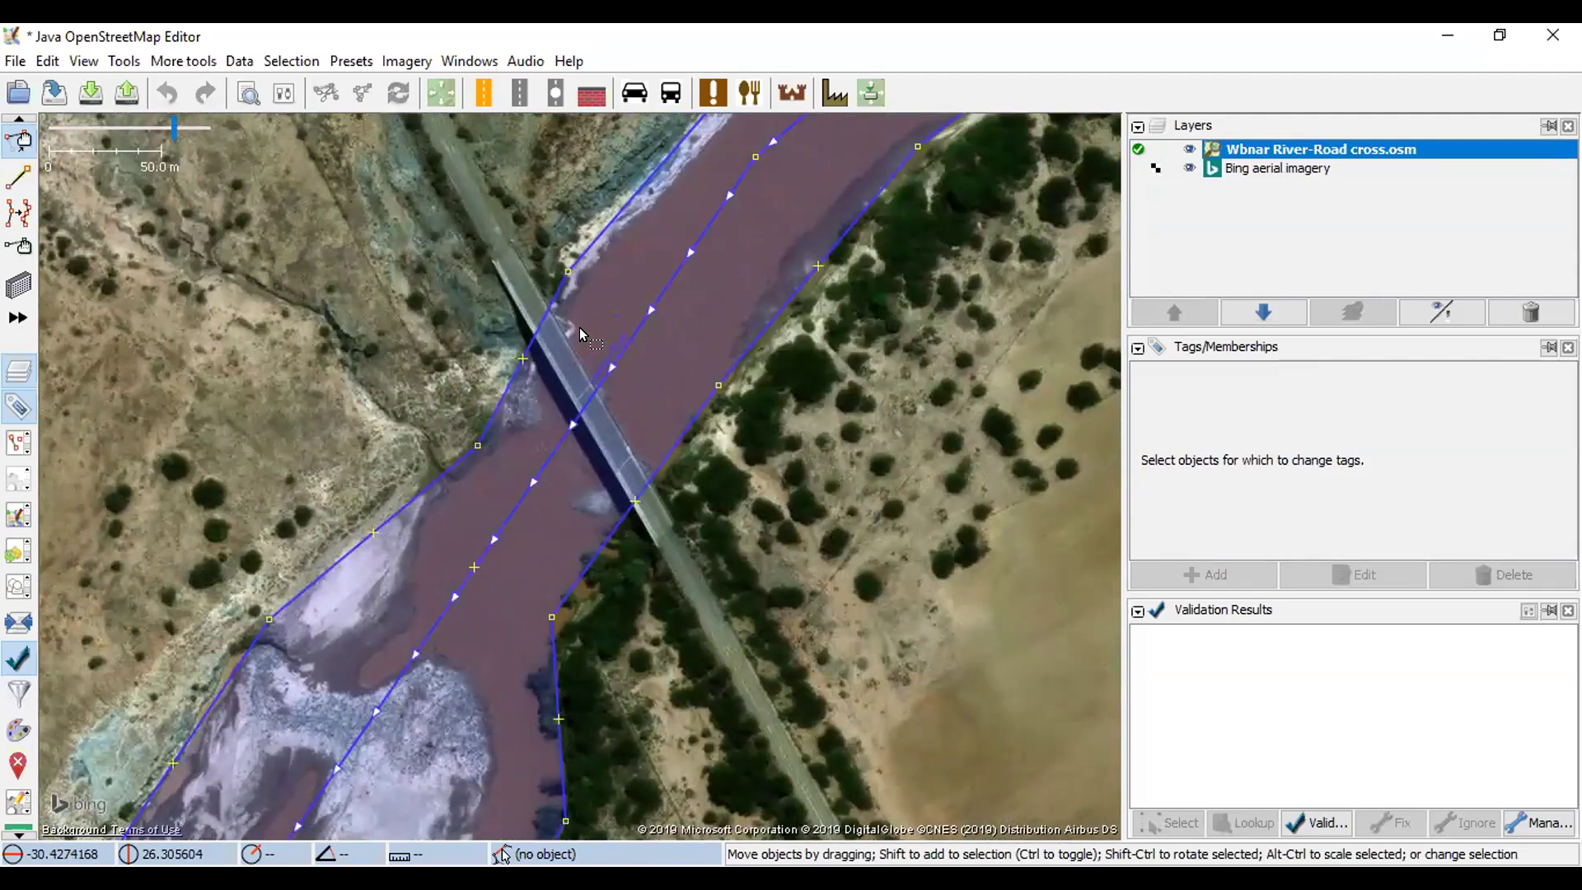
scroll(580, 328, "down", 1)
left_click_drag(558, 328, 582, 420)
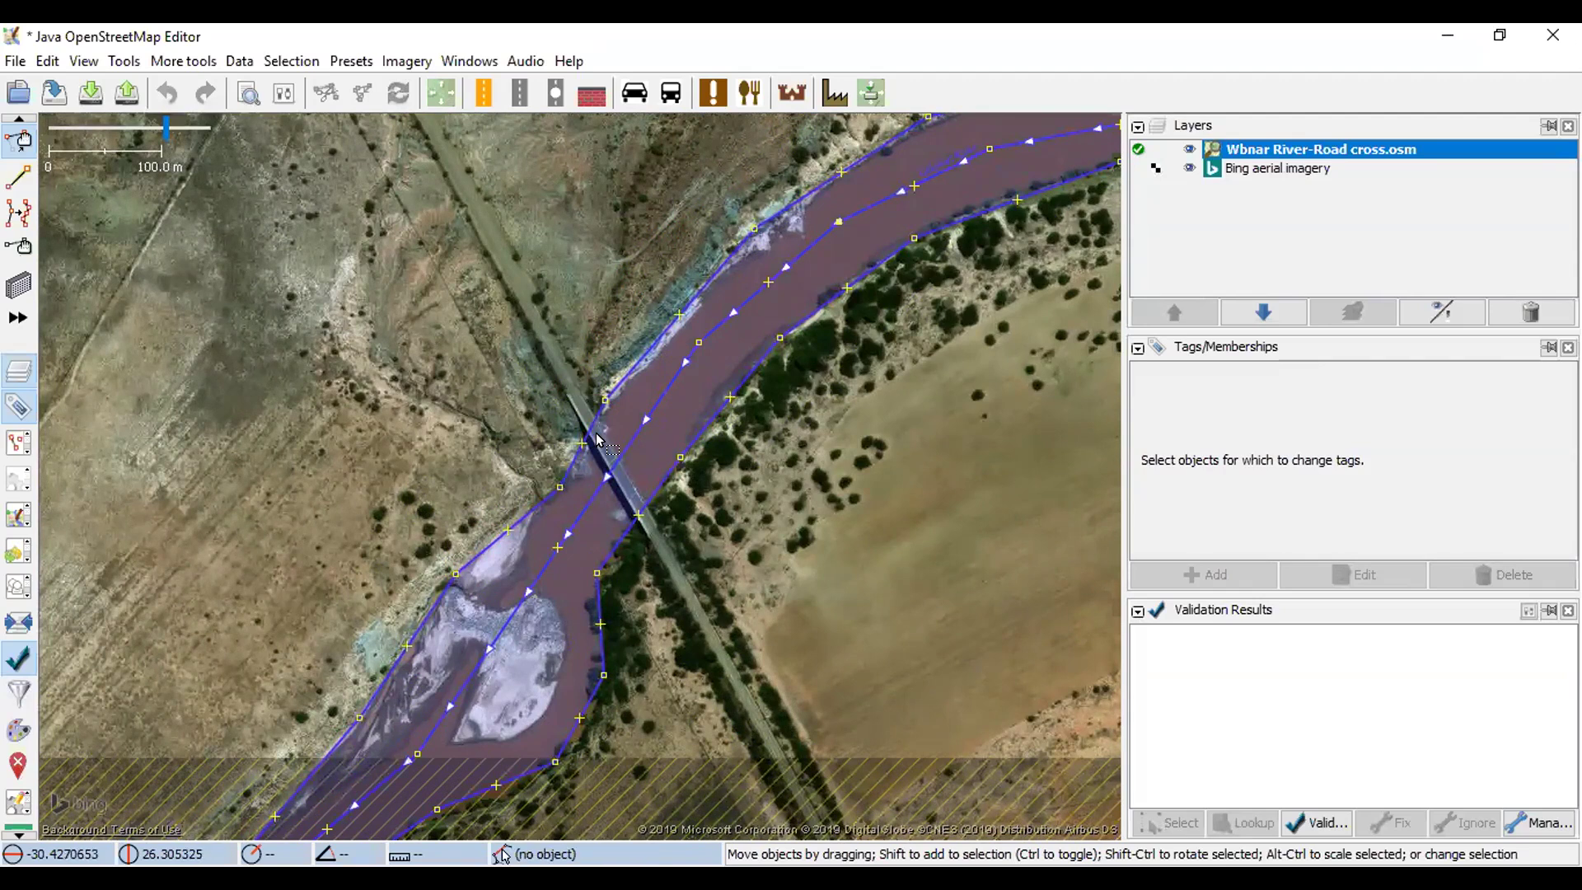
scroll(641, 509, "up", 2)
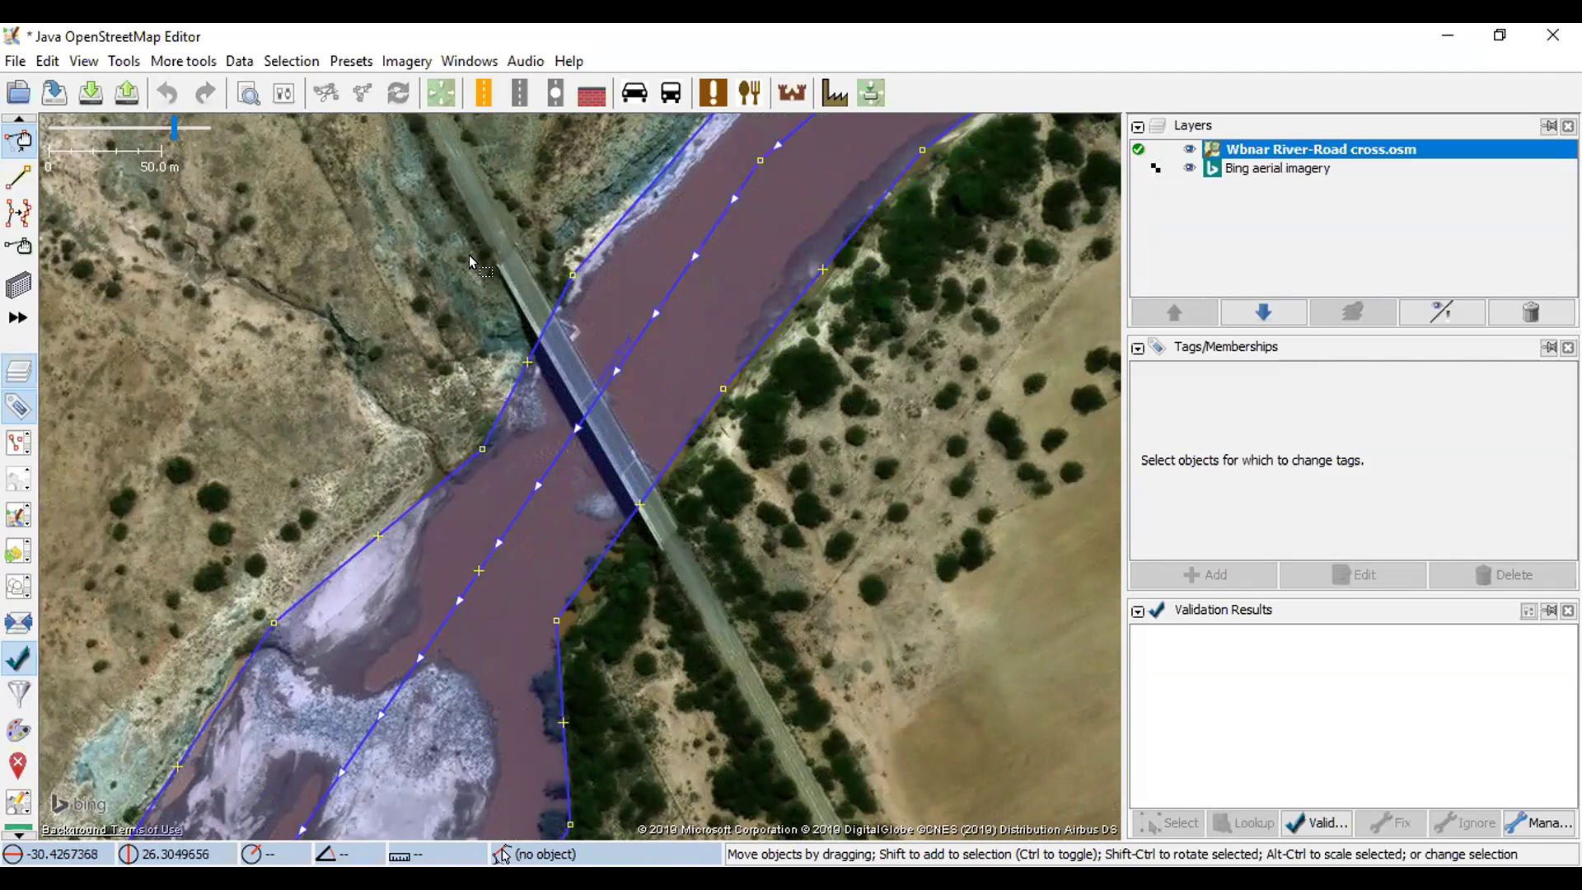
- Draw a straight way about 415 m long along the road, spanning the bridge and ending on land beyond both riverbanks
left_click_drag(533, 291, 545, 331)
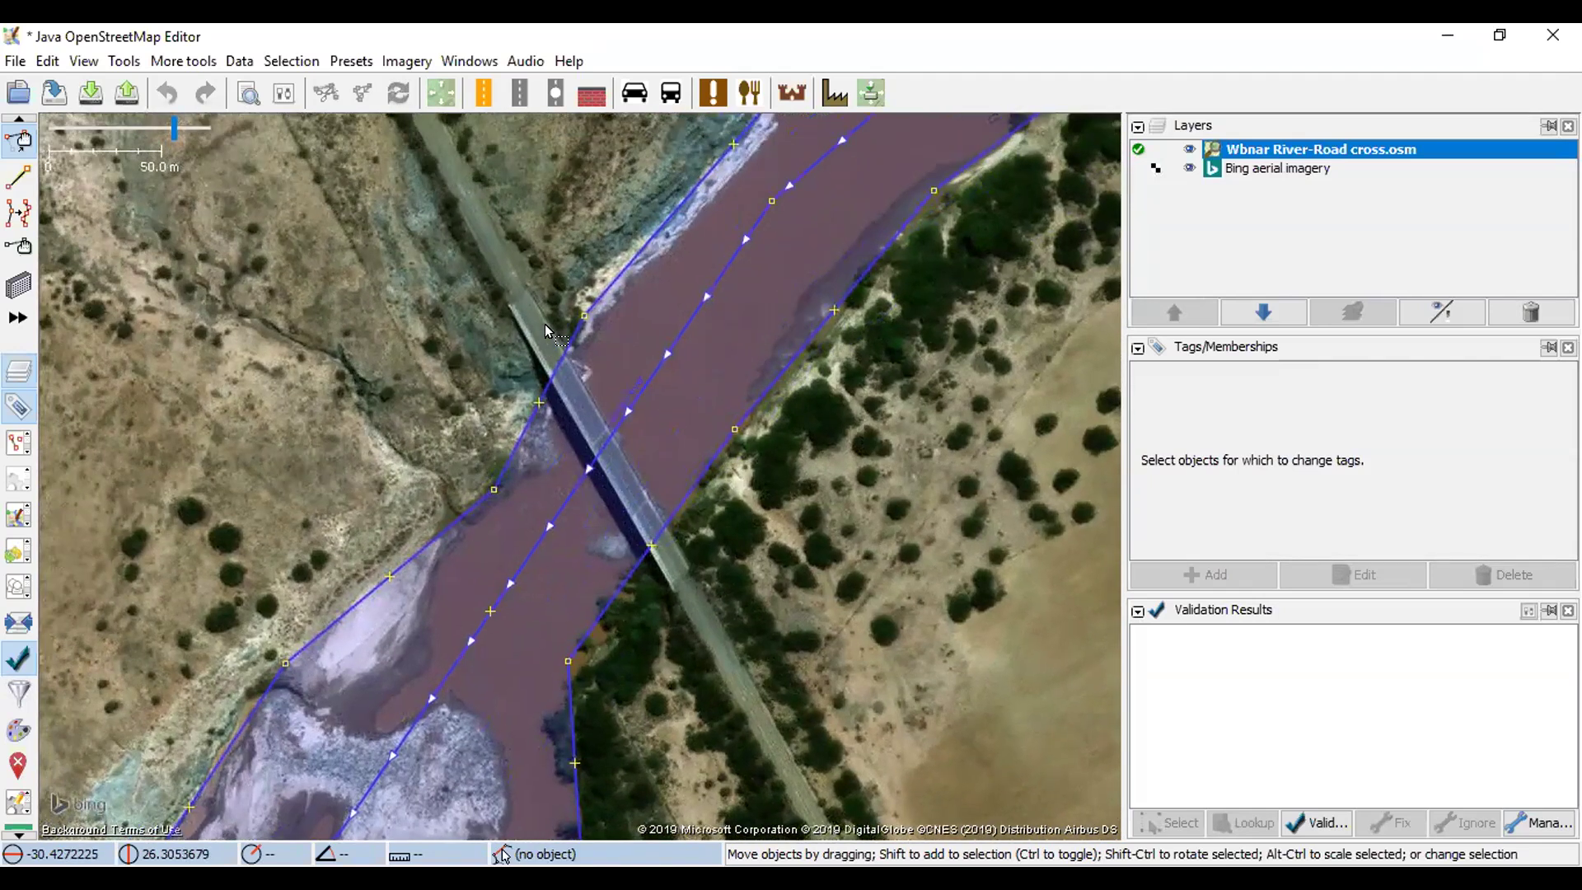
scroll(545, 324, "down", 2)
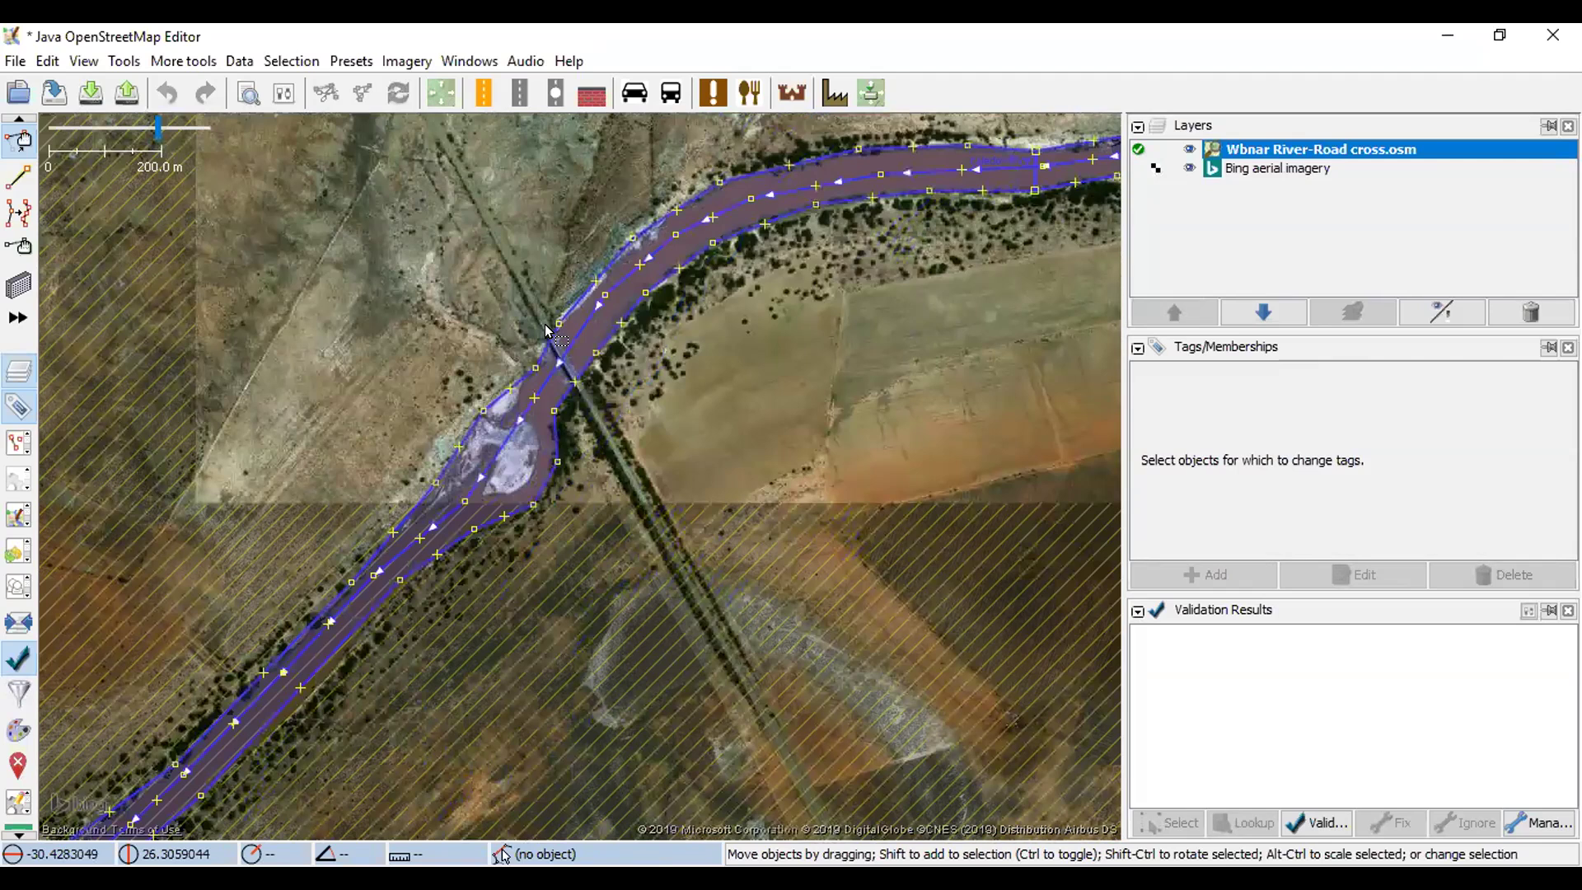
scroll(547, 239, "up", 2)
key("a")
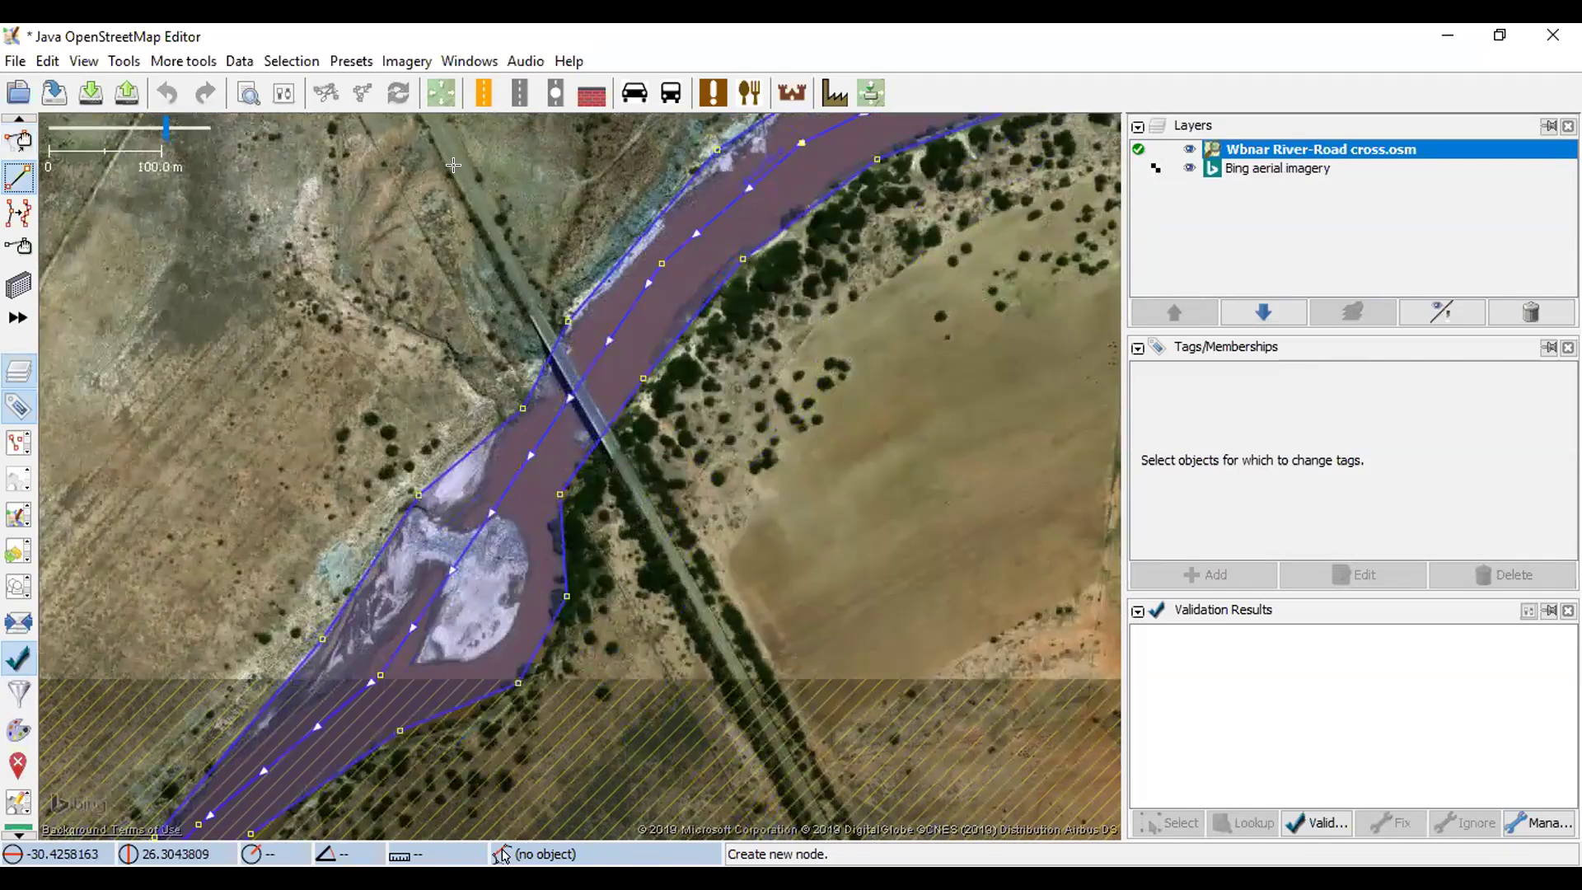
left_click(464, 172)
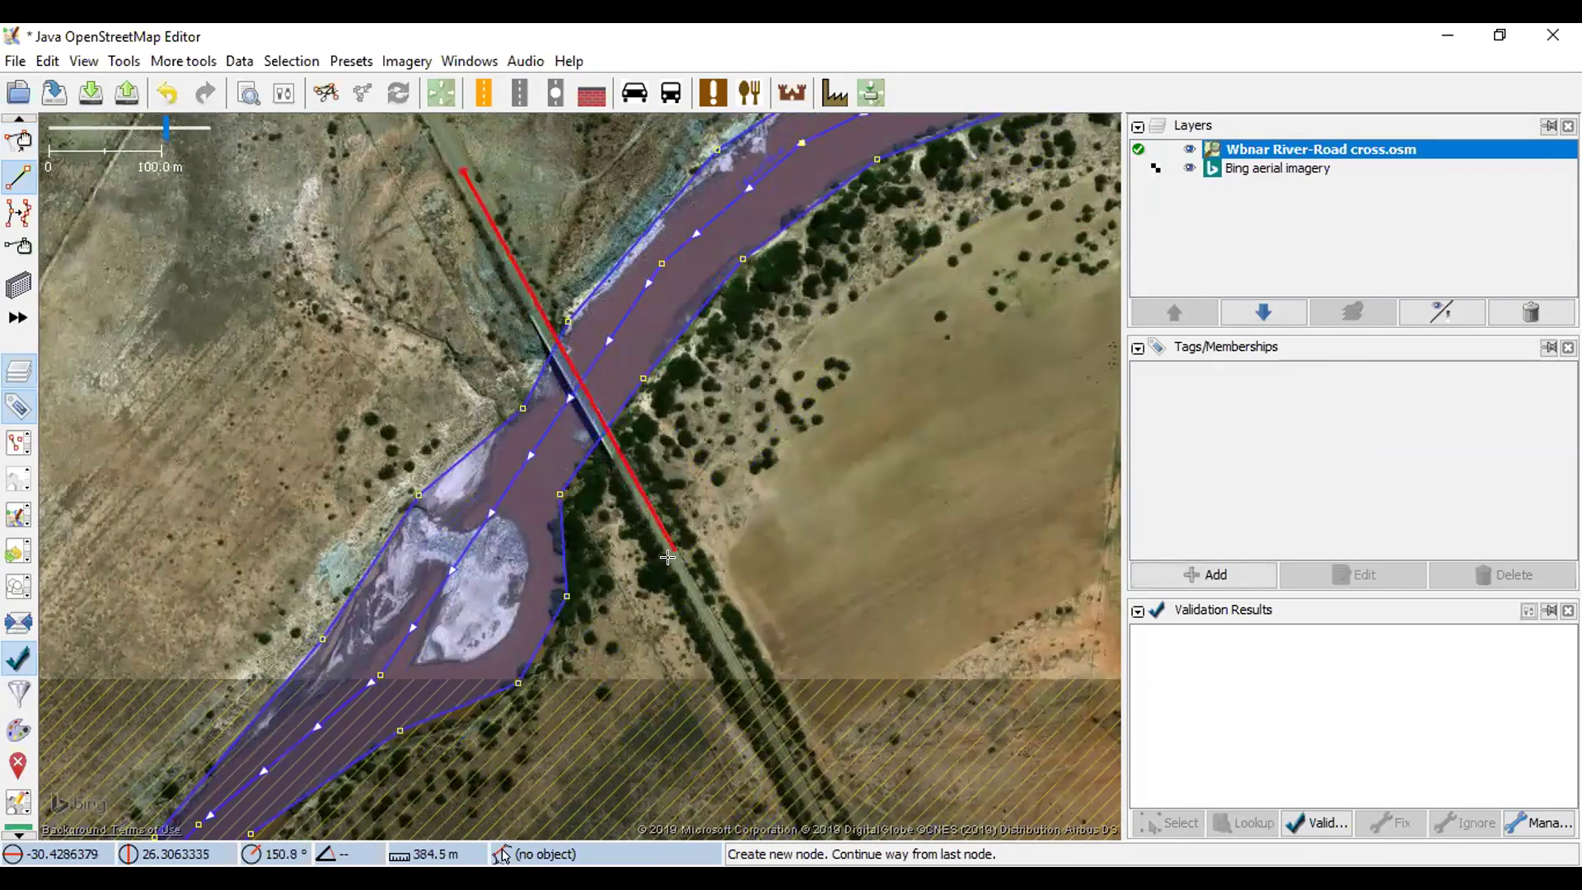
left_click(686, 578)
key("Escape")
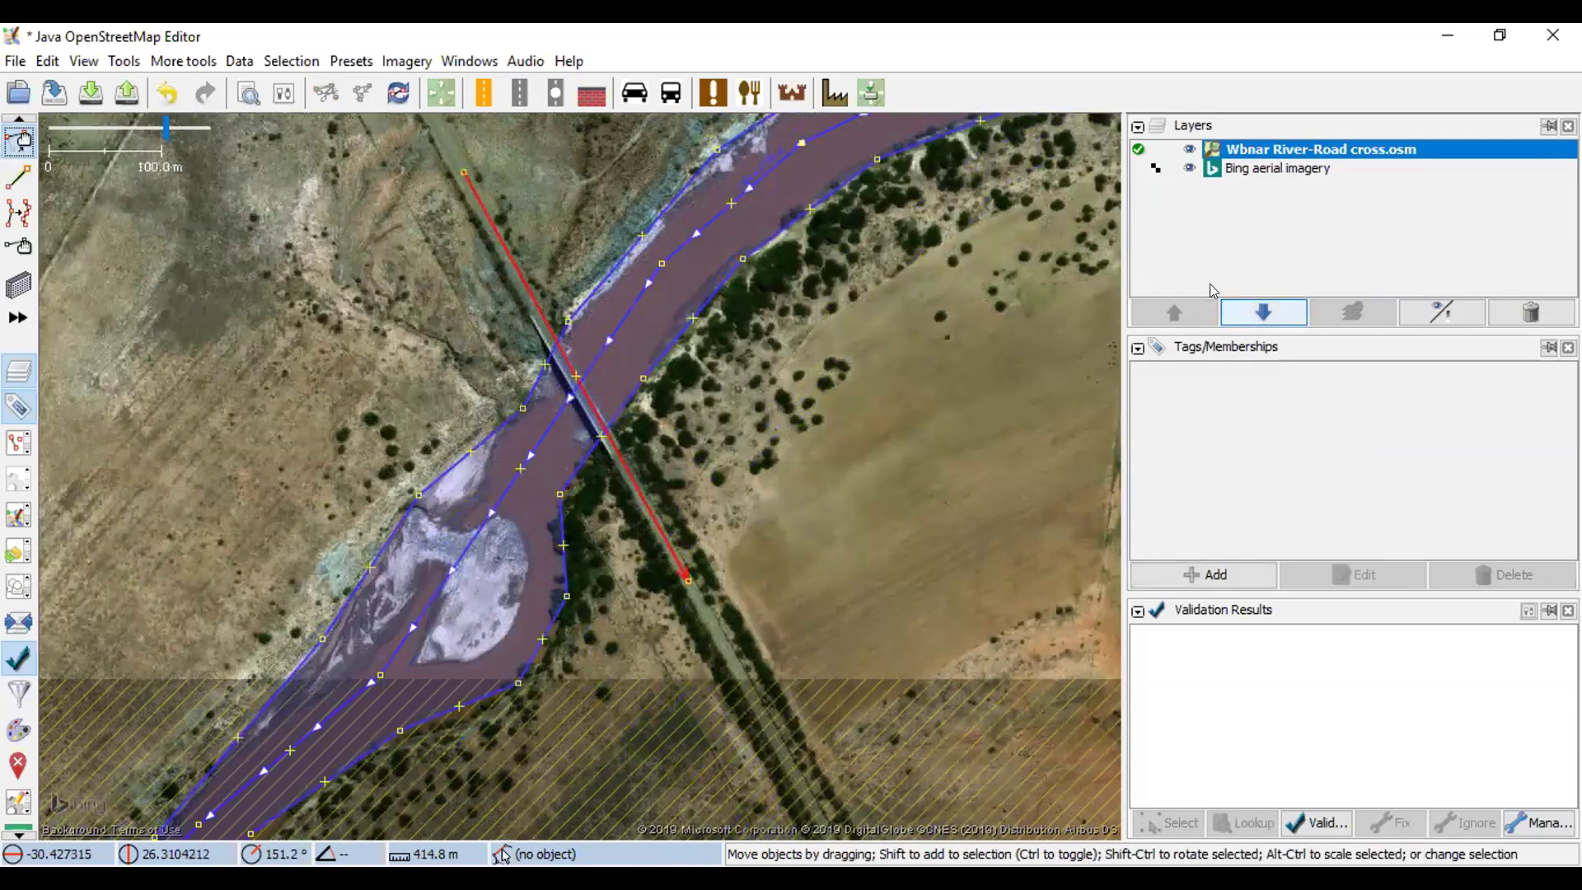
- Tag the new road way with highway=tertiary
left_click(1176, 575)
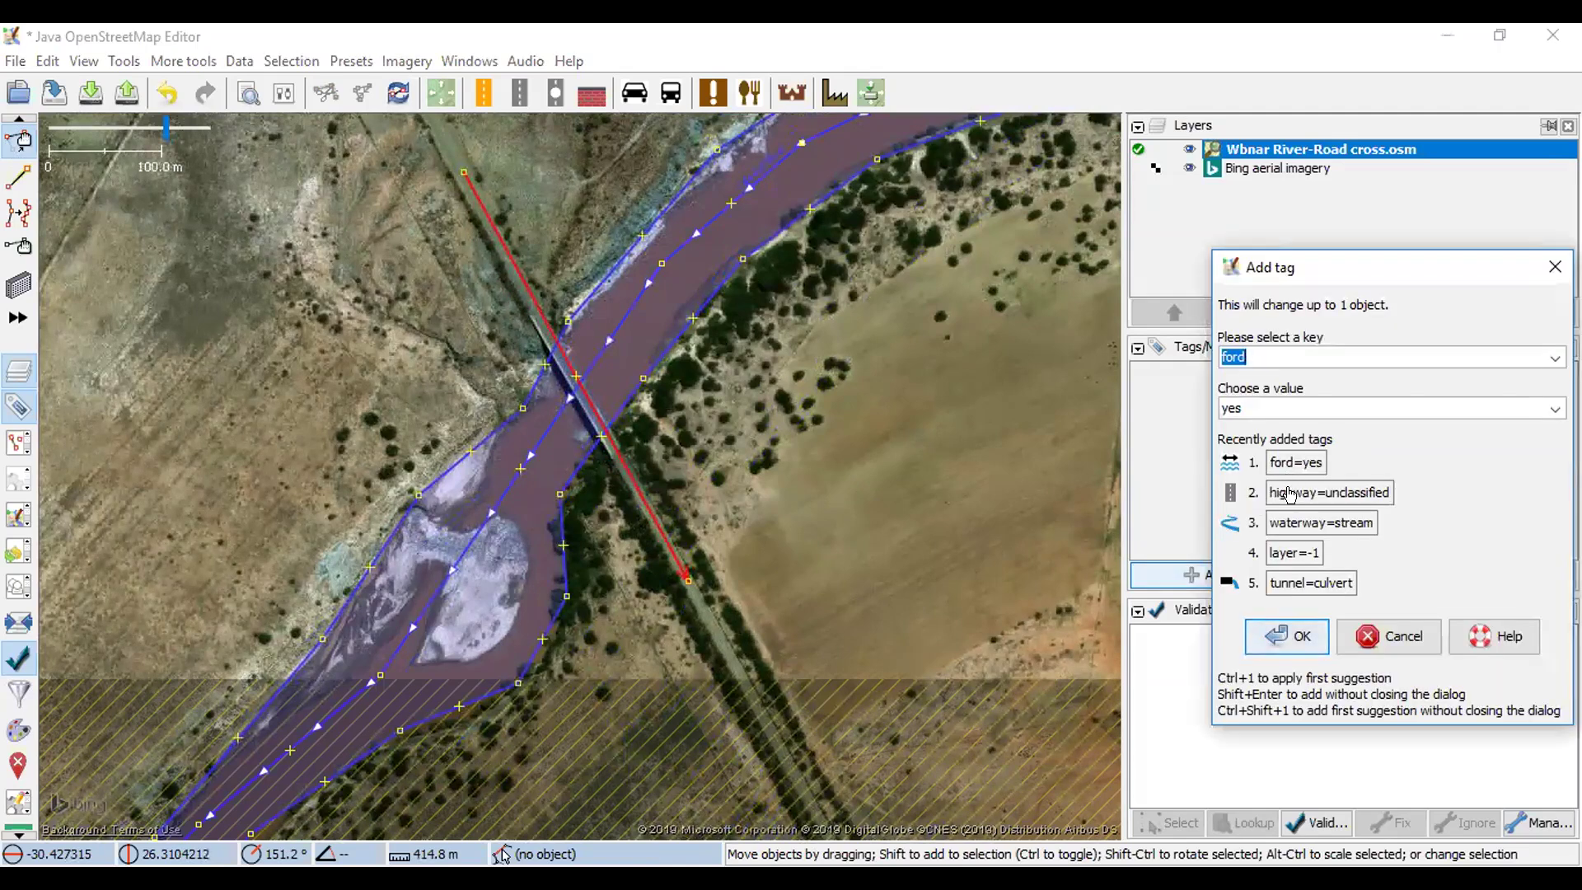
type("hi")
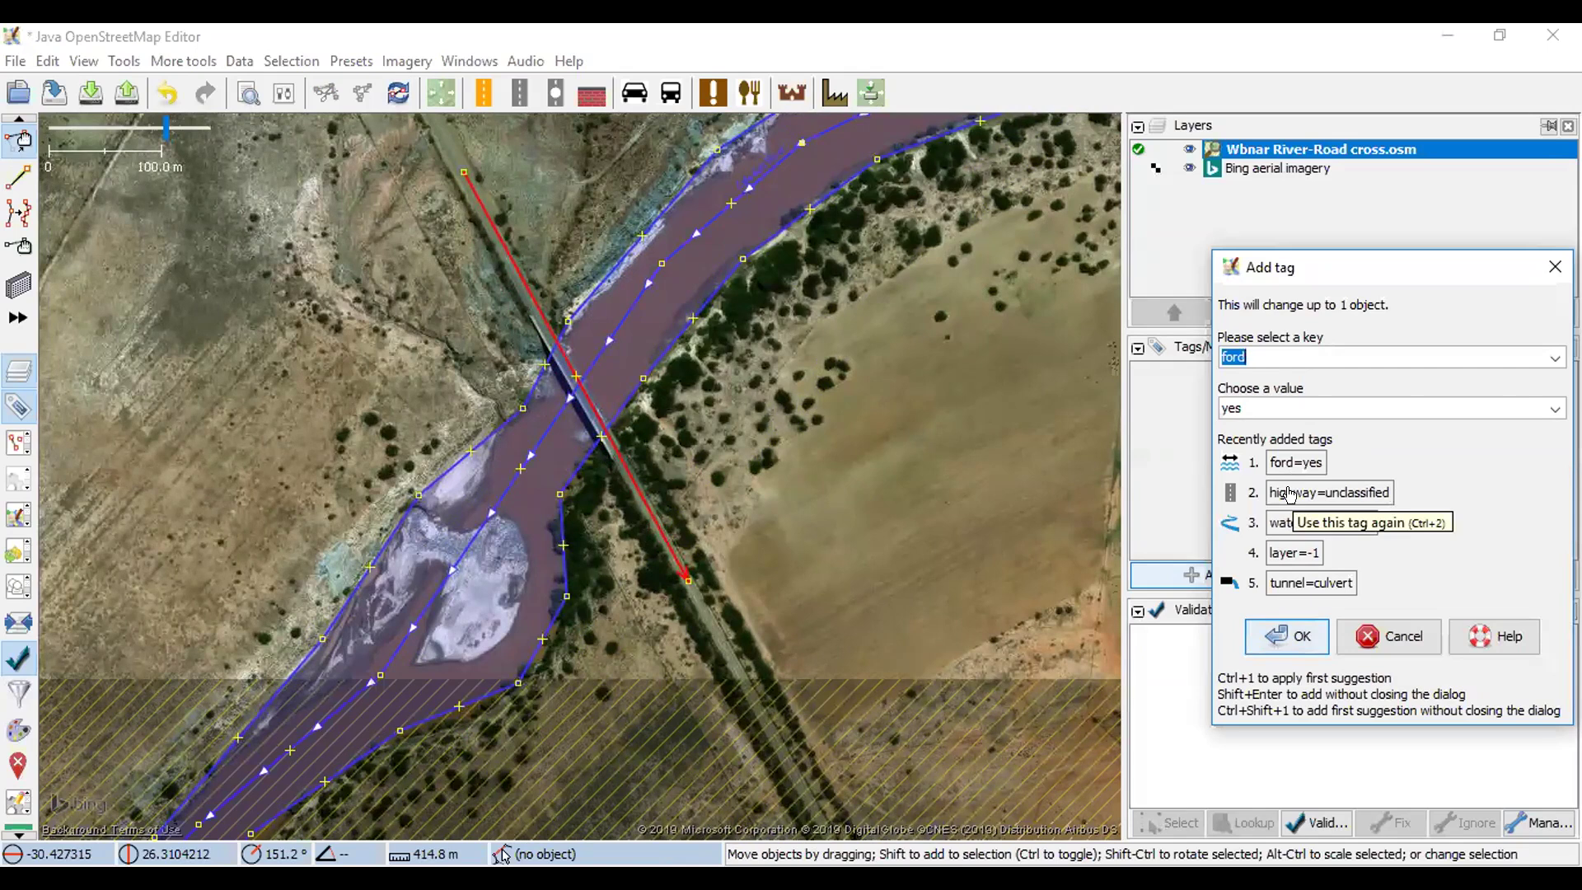
type("ghway")
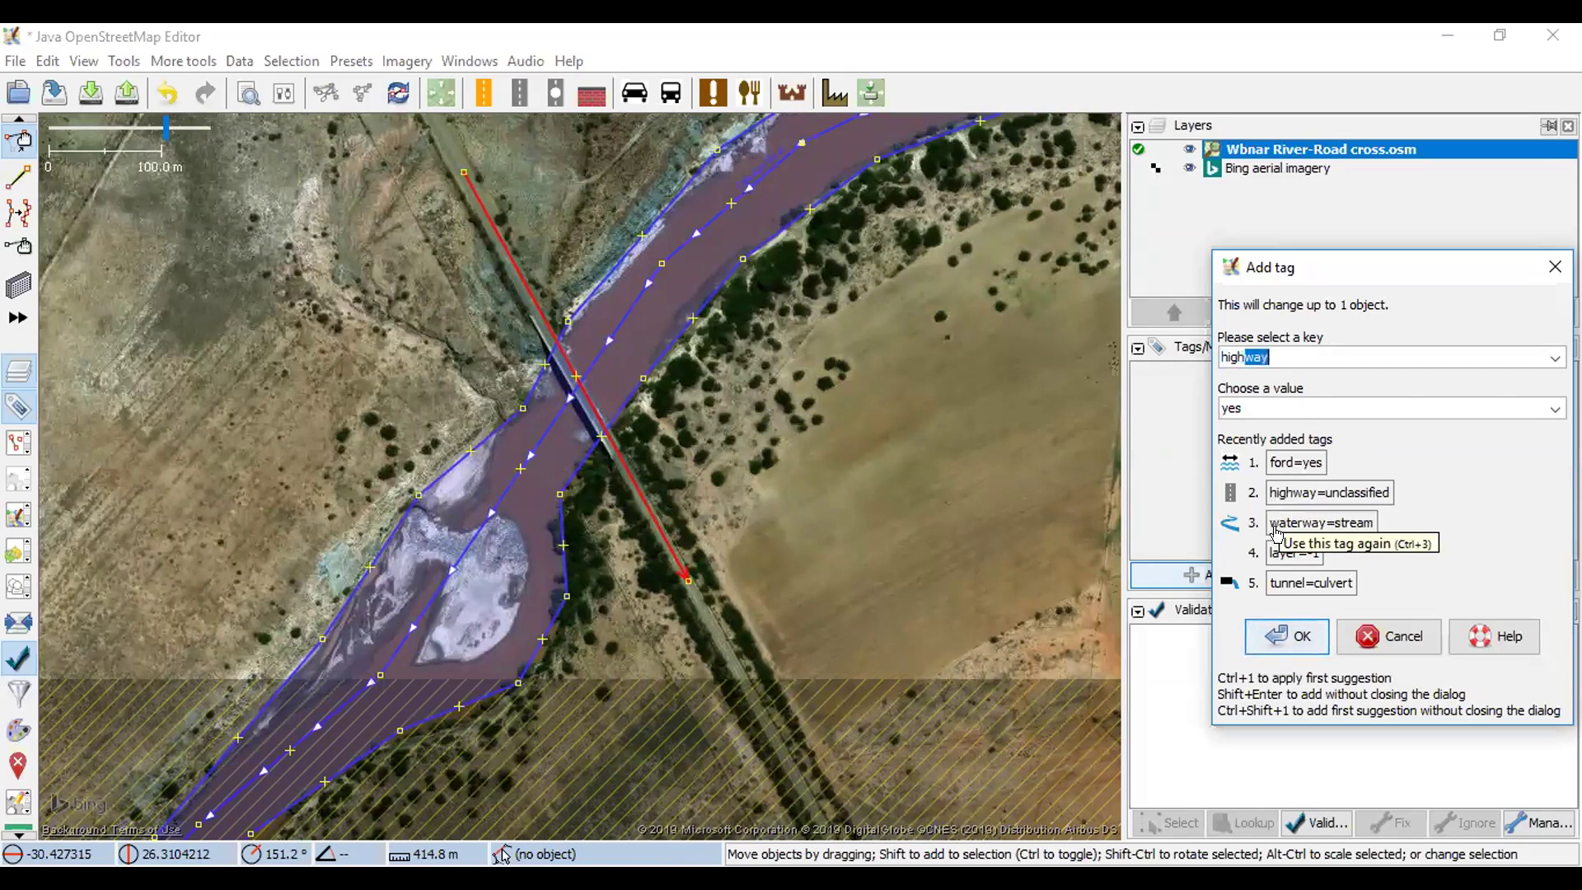
left_click(1249, 403)
type("tertiary")
left_click(1283, 640)
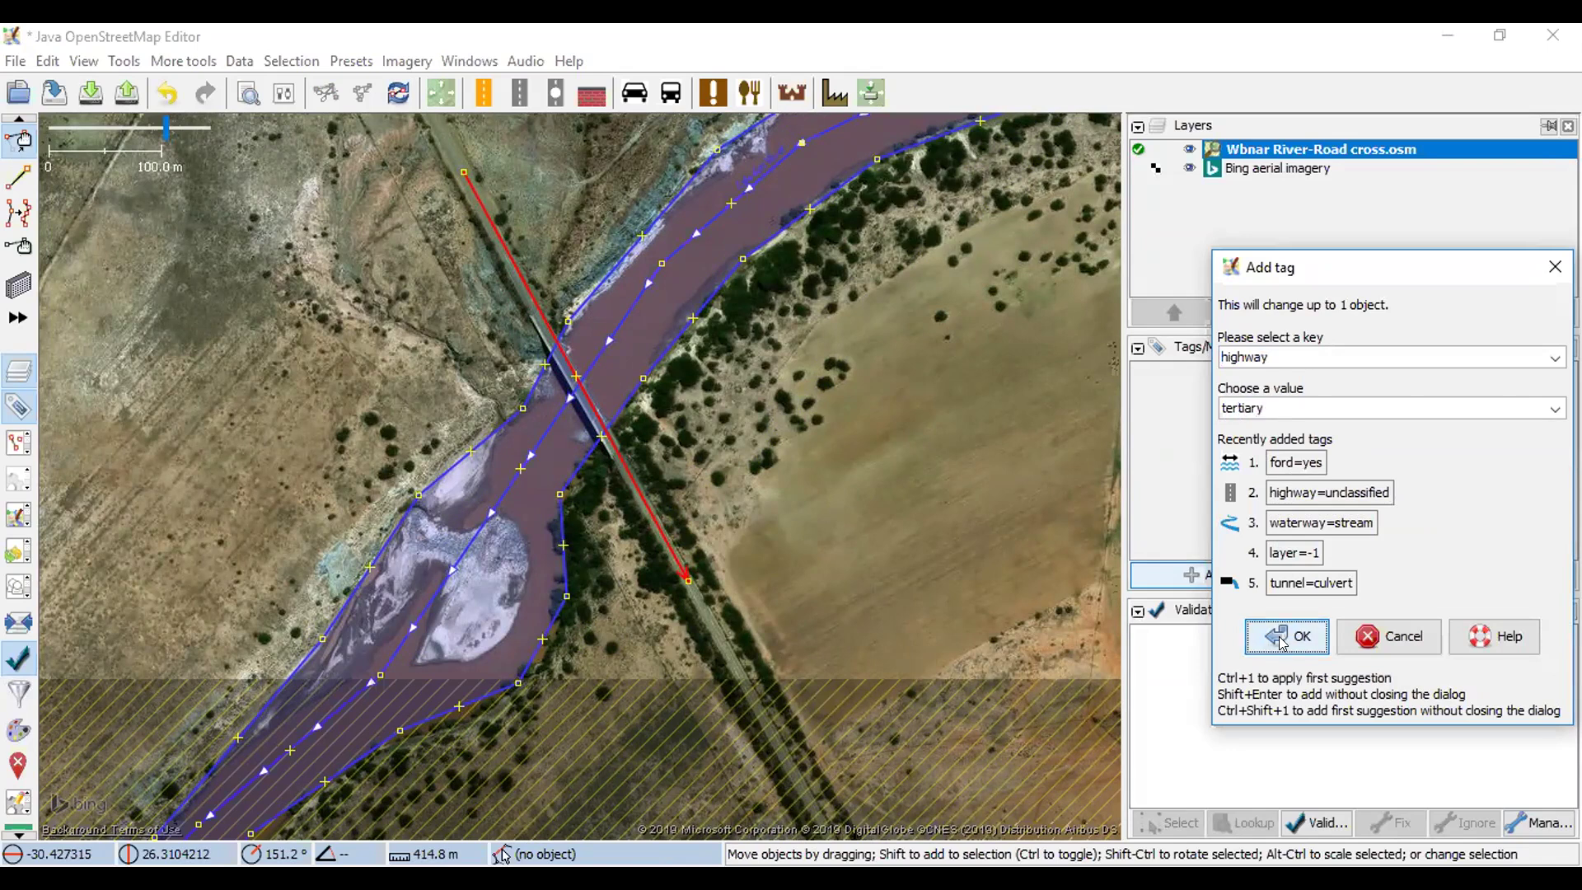
- Insert a node into the tertiary road at each end of the bridge
scroll(486, 336, "up", 3)
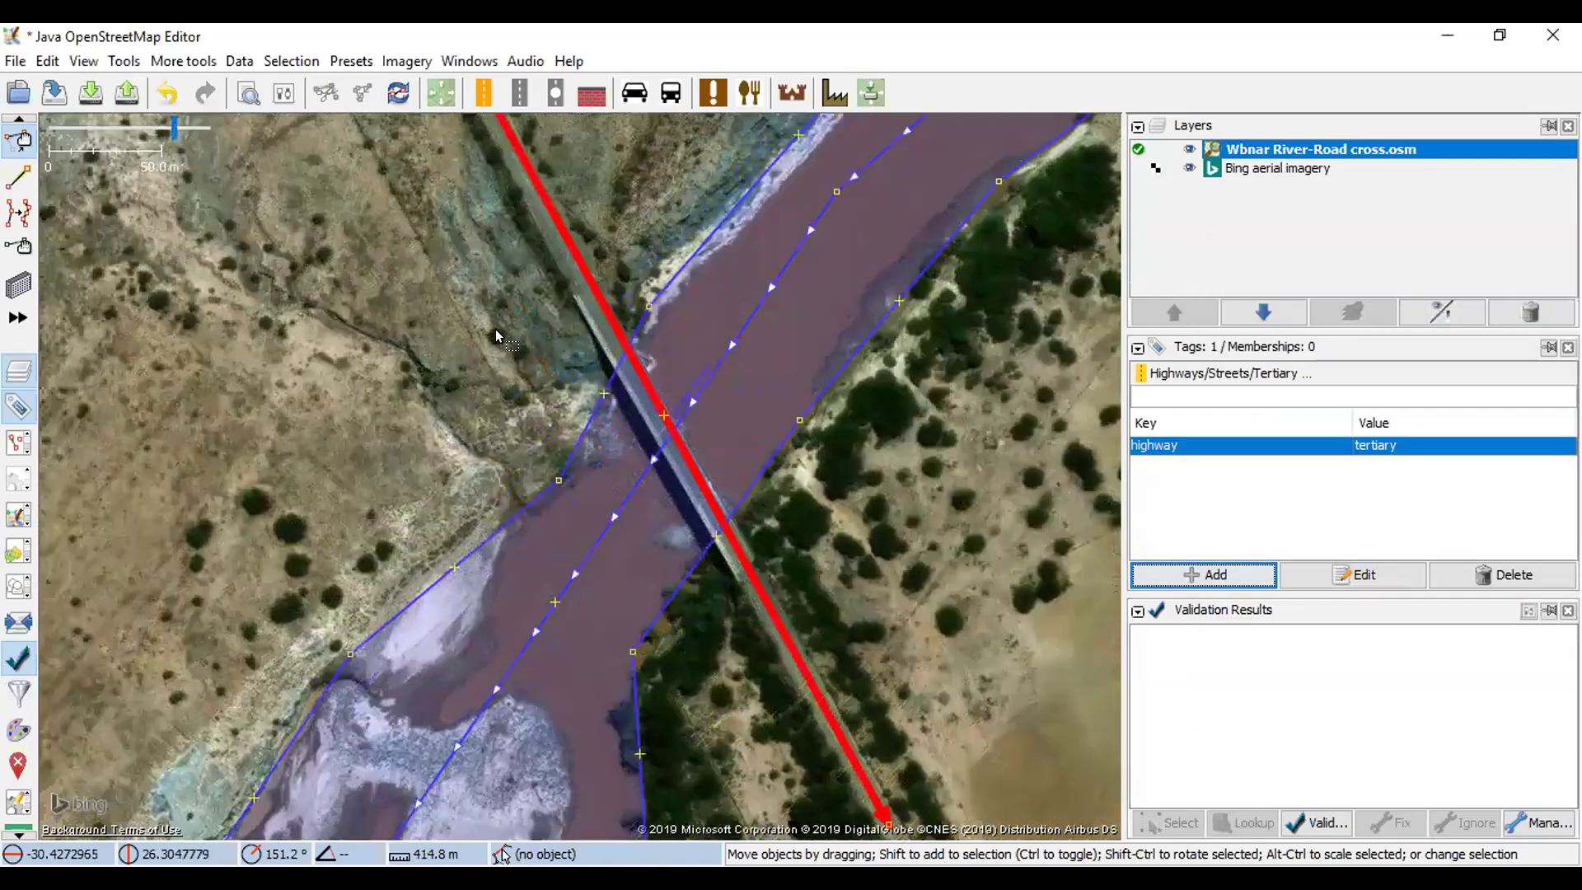
left_click(496, 328)
left_click_drag(764, 348, 724, 349)
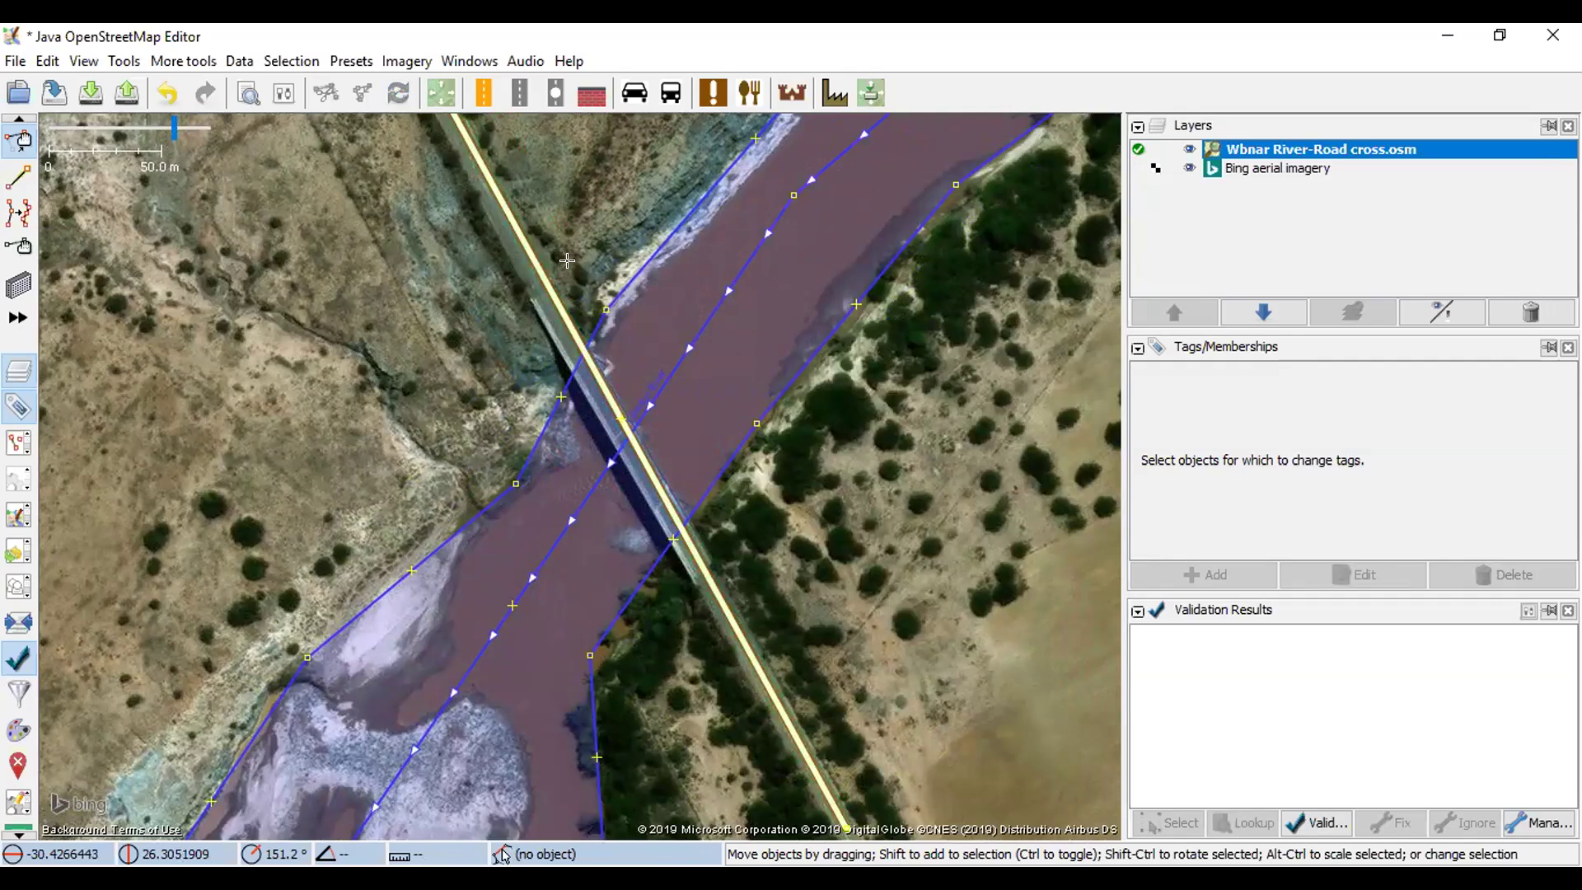
key("a")
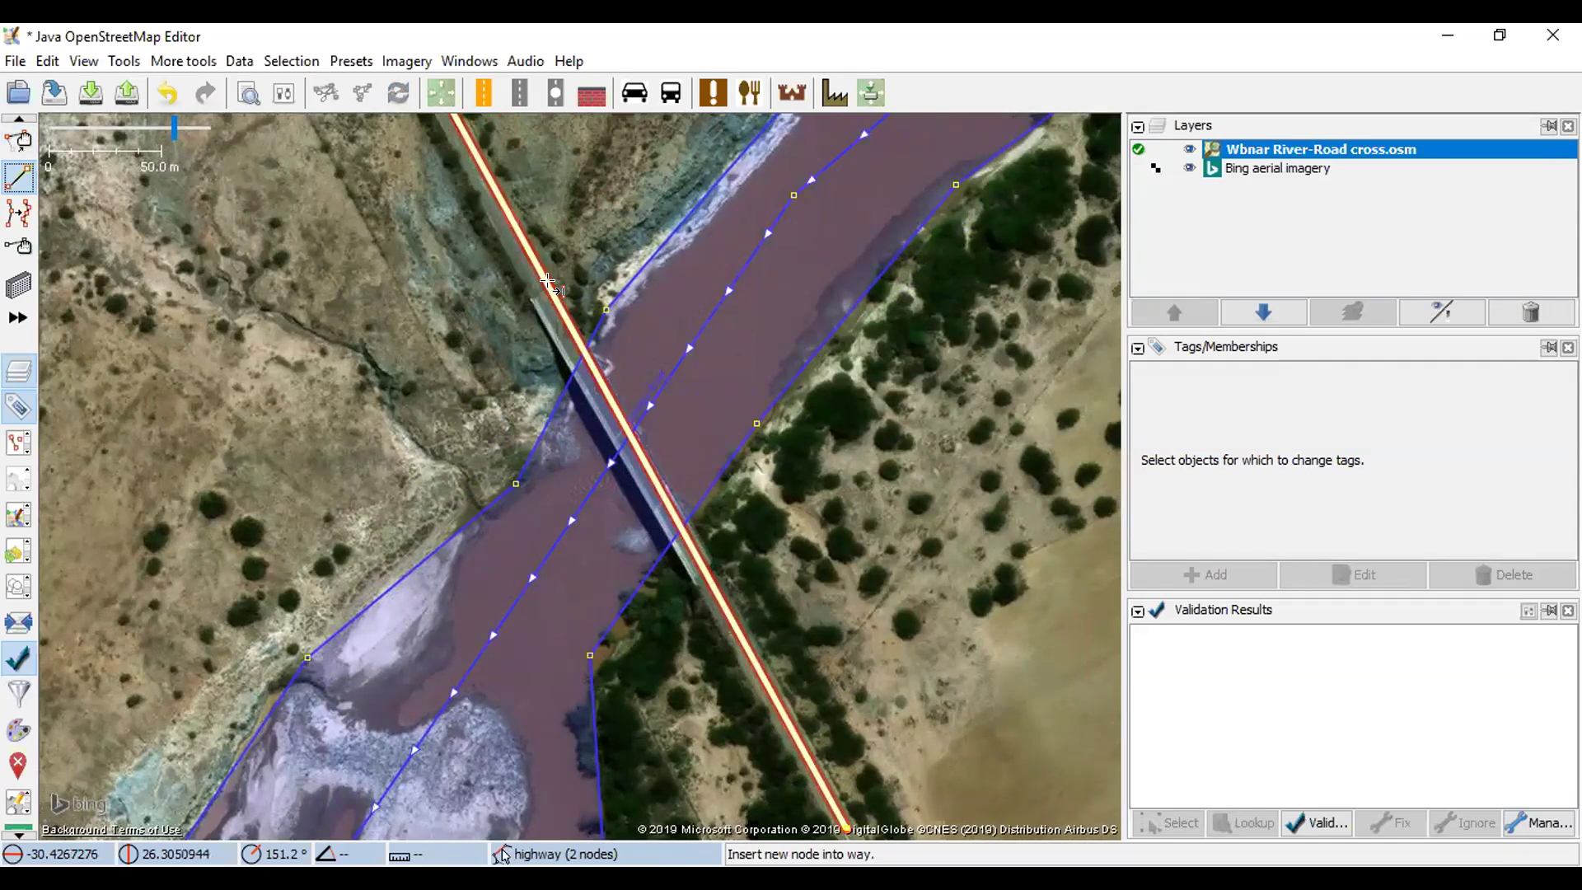
left_click(537, 282)
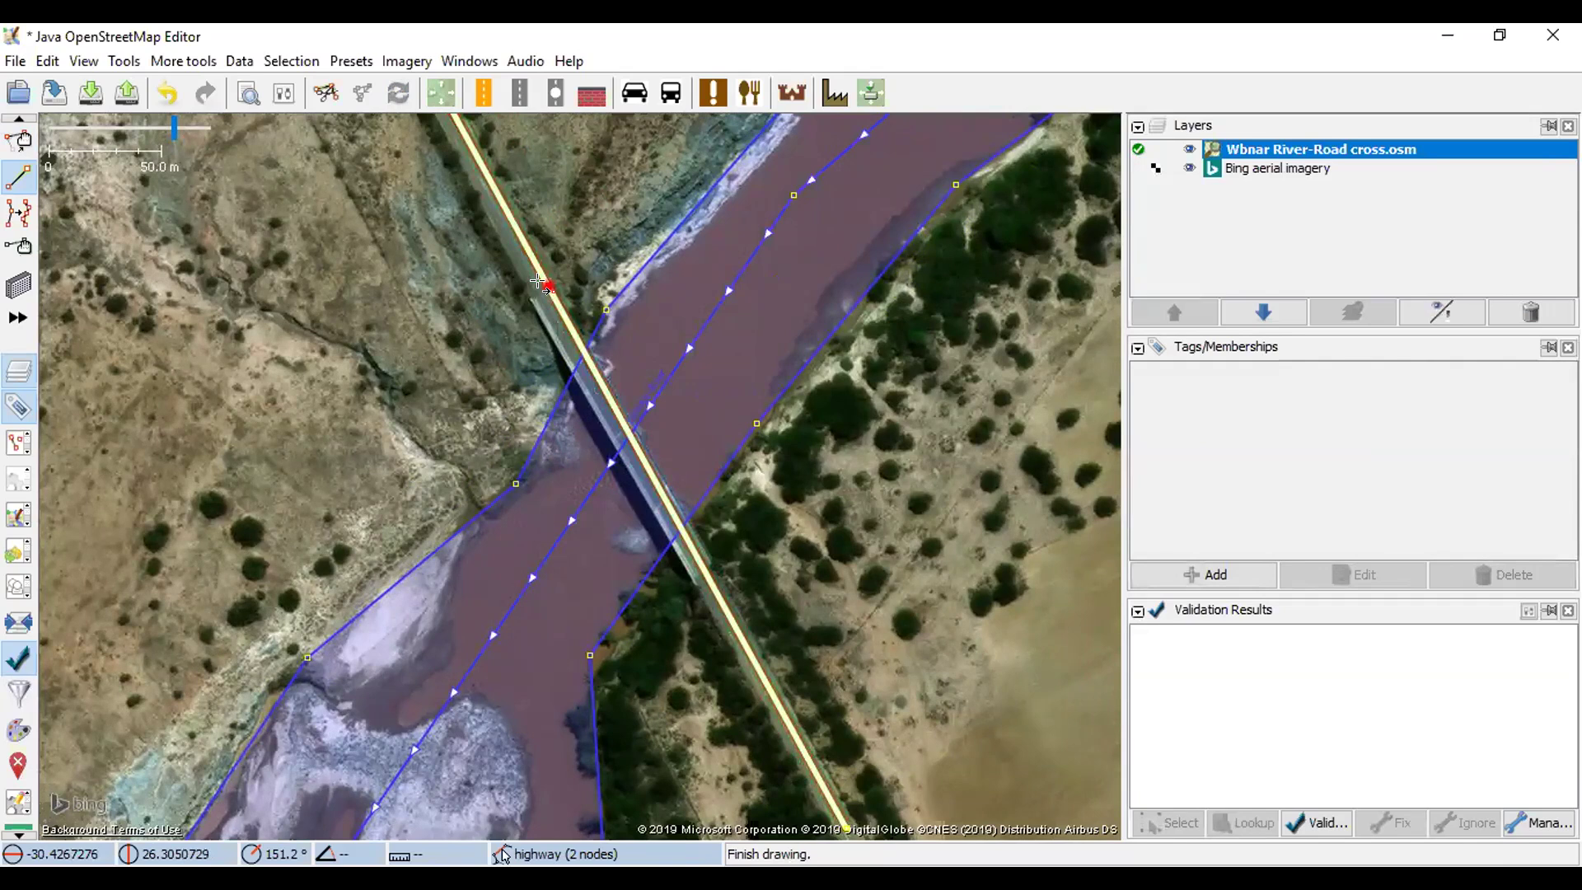
left_click(538, 282)
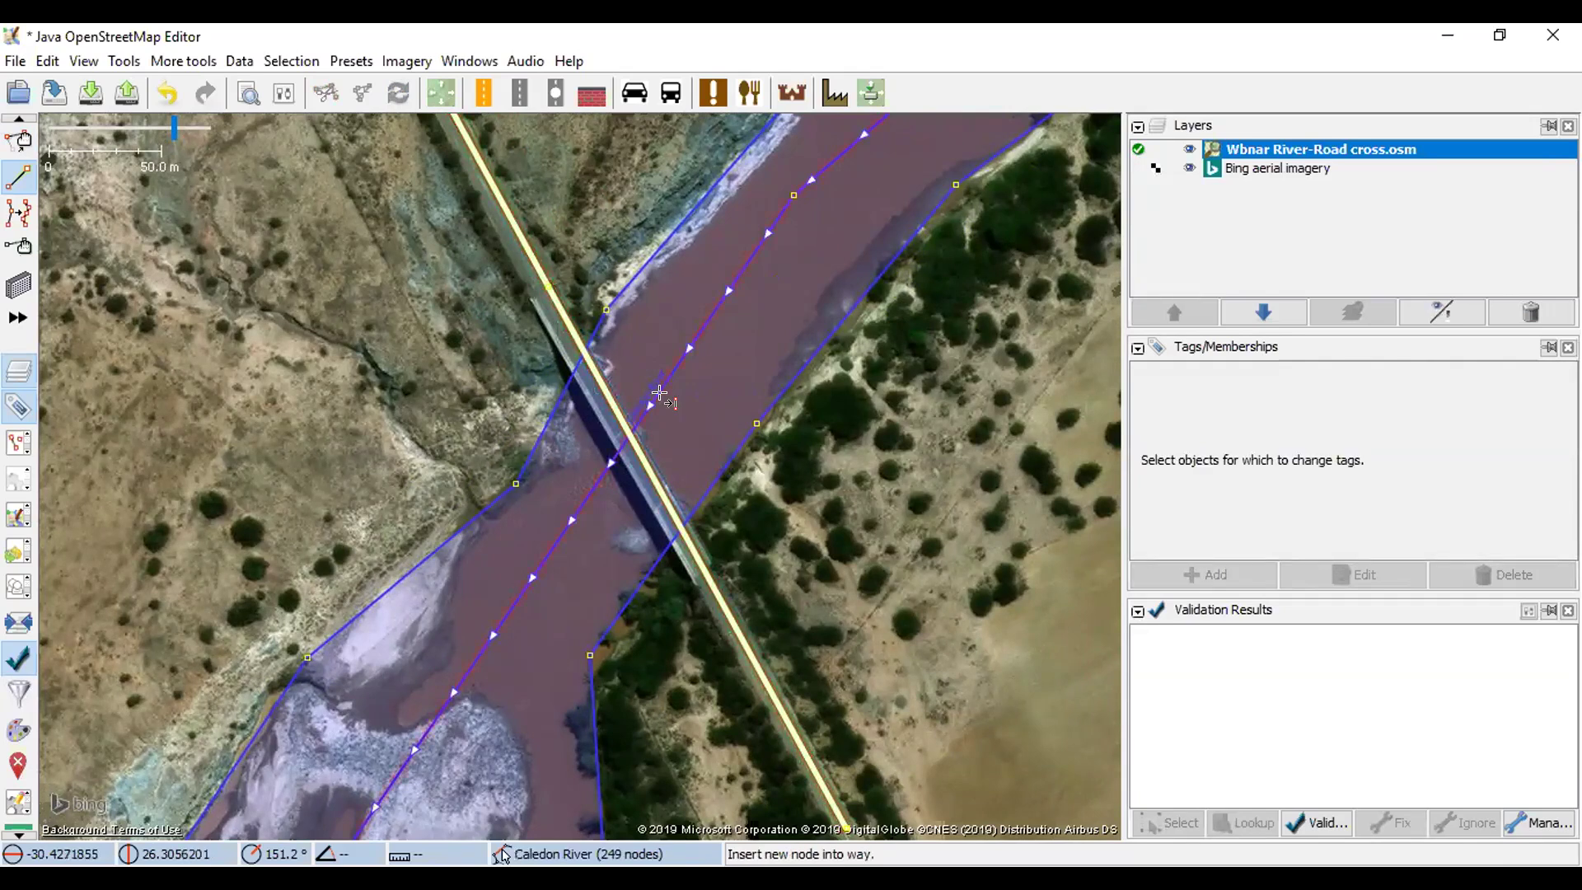
left_click(703, 577)
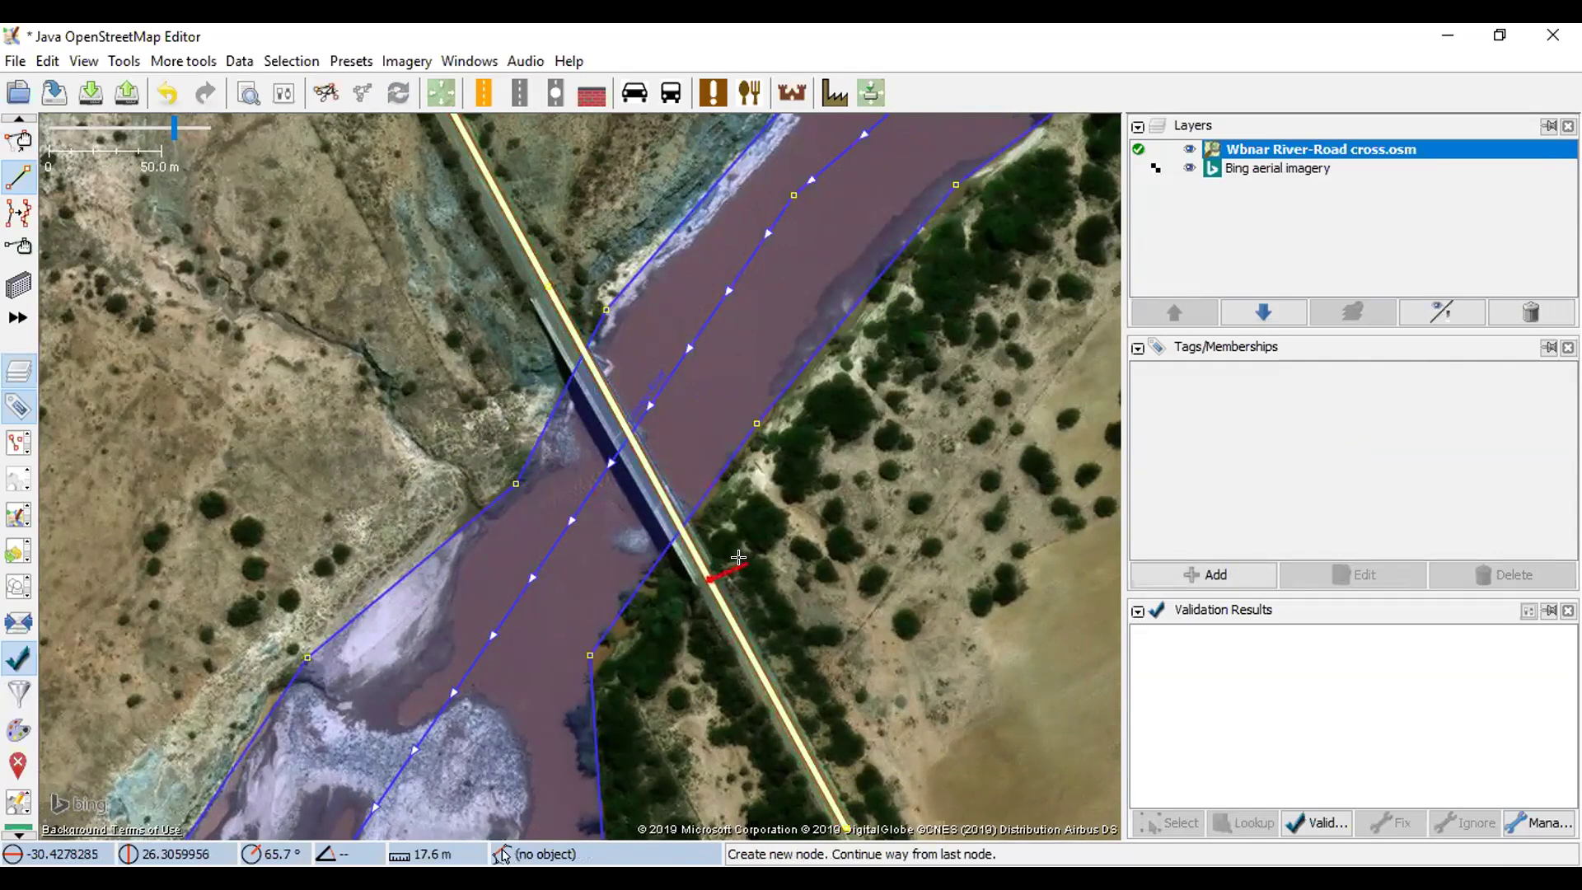
key("Escape")
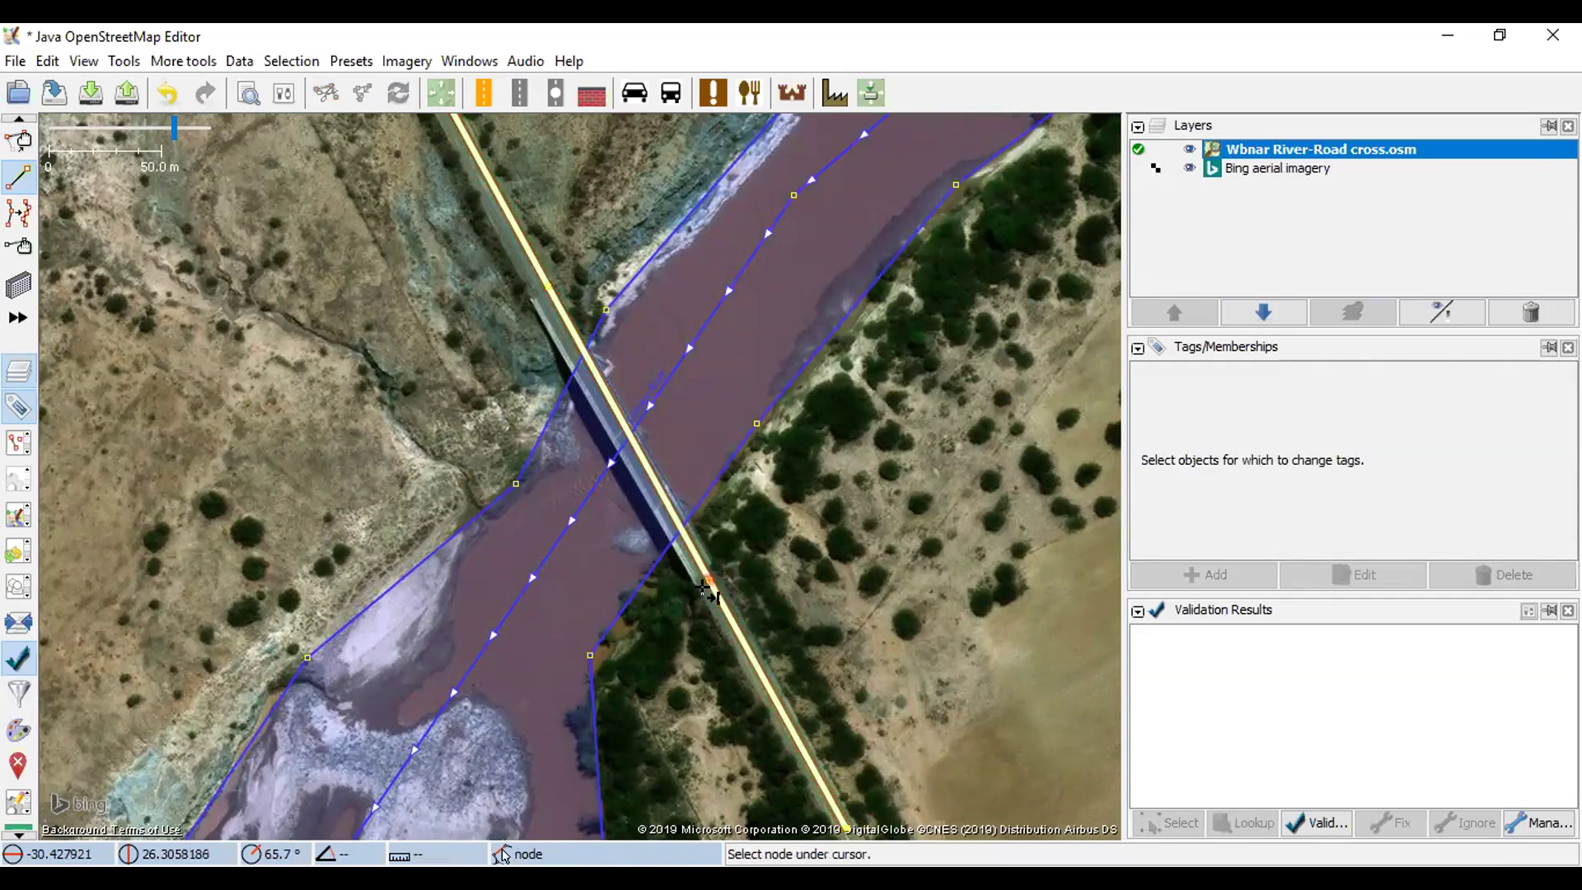
- Split the tertiary road at the two nodes marking the ends of the bridge
key("s")
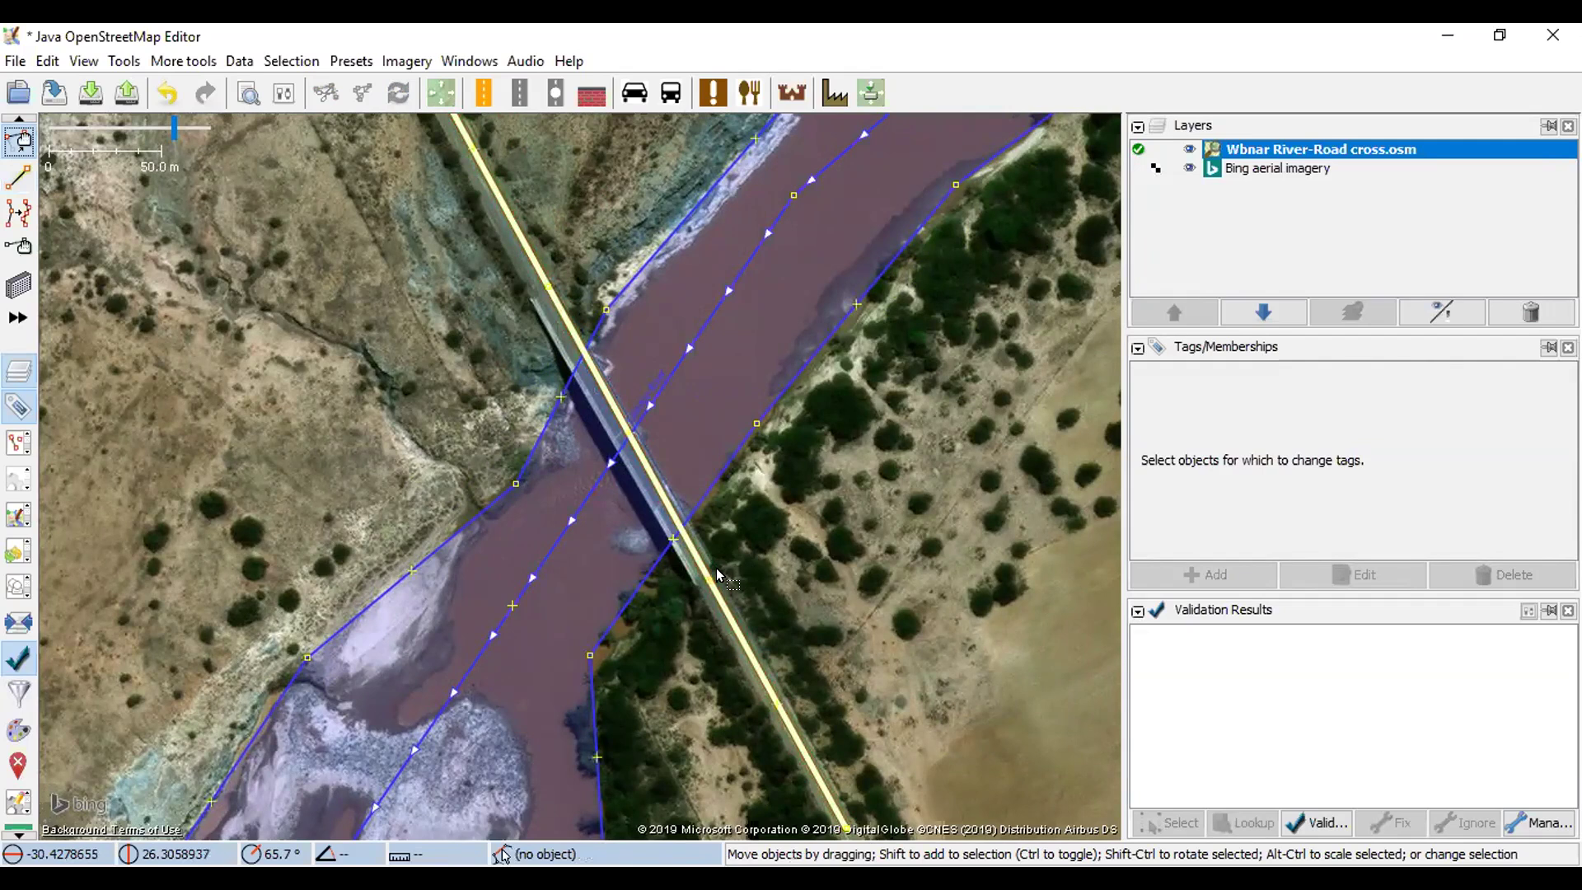
left_click(710, 578)
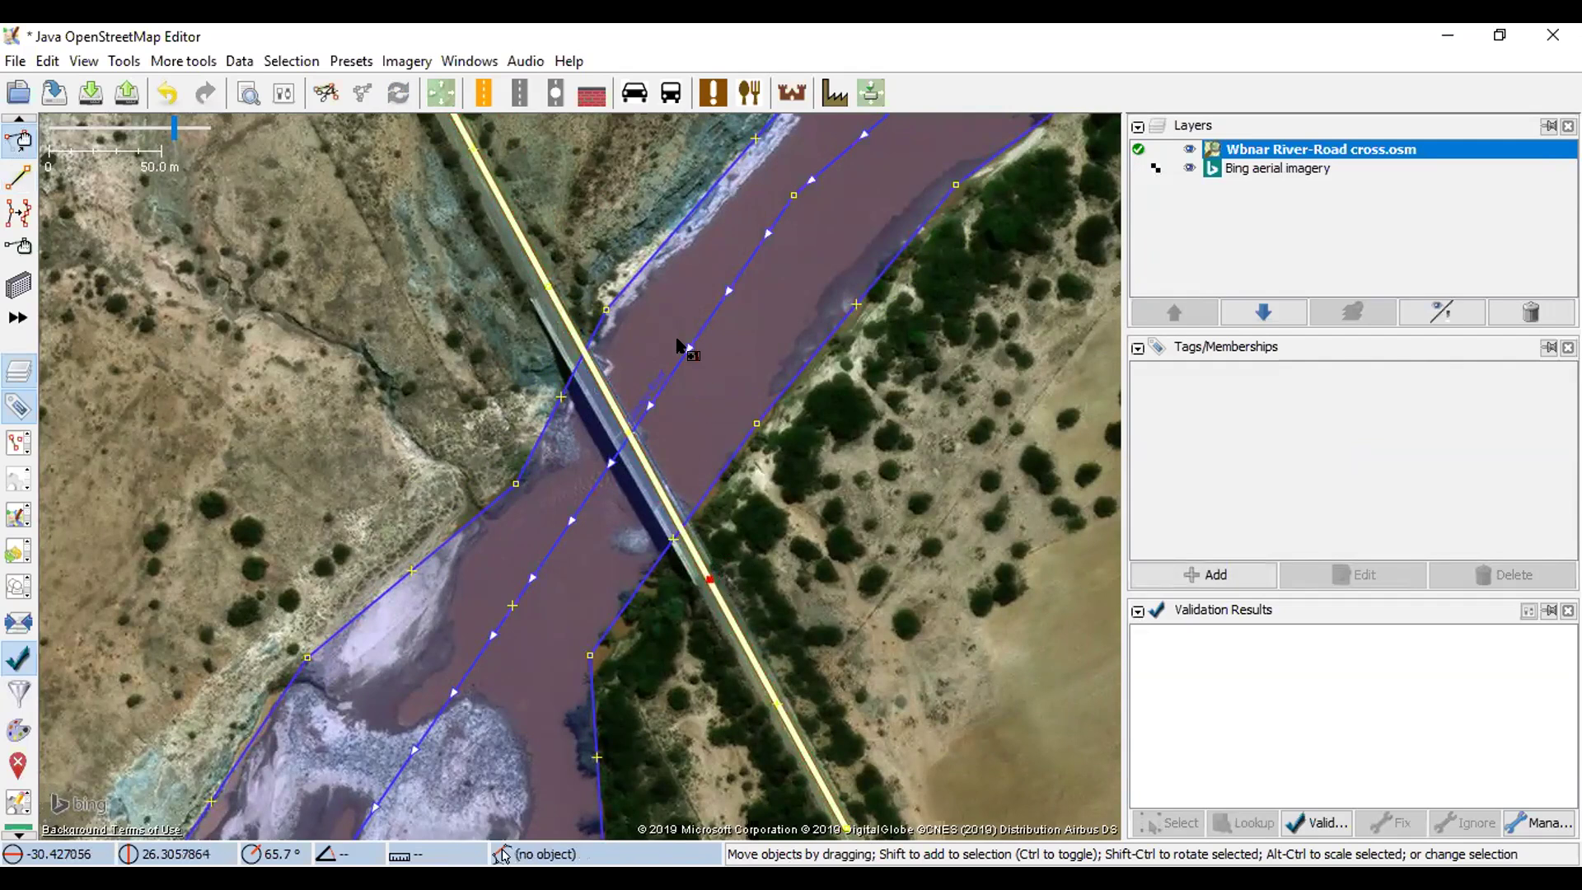
left_click(547, 288, "shift")
key("e")
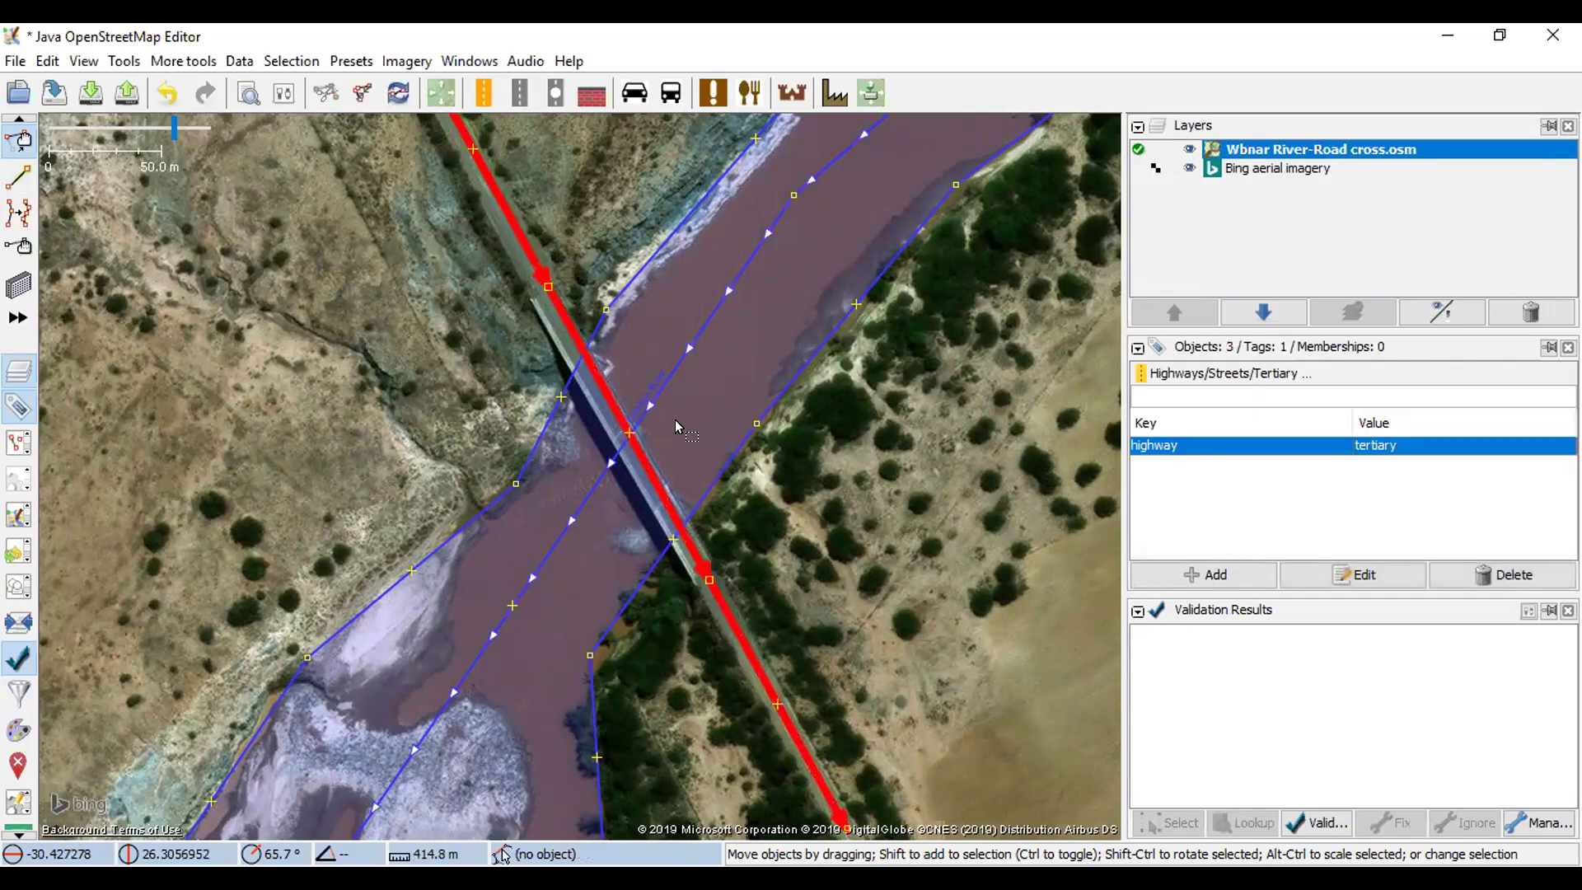
- Tag only the middle road segment over the river with bridge=yes
left_click(675, 418)
left_click(611, 402)
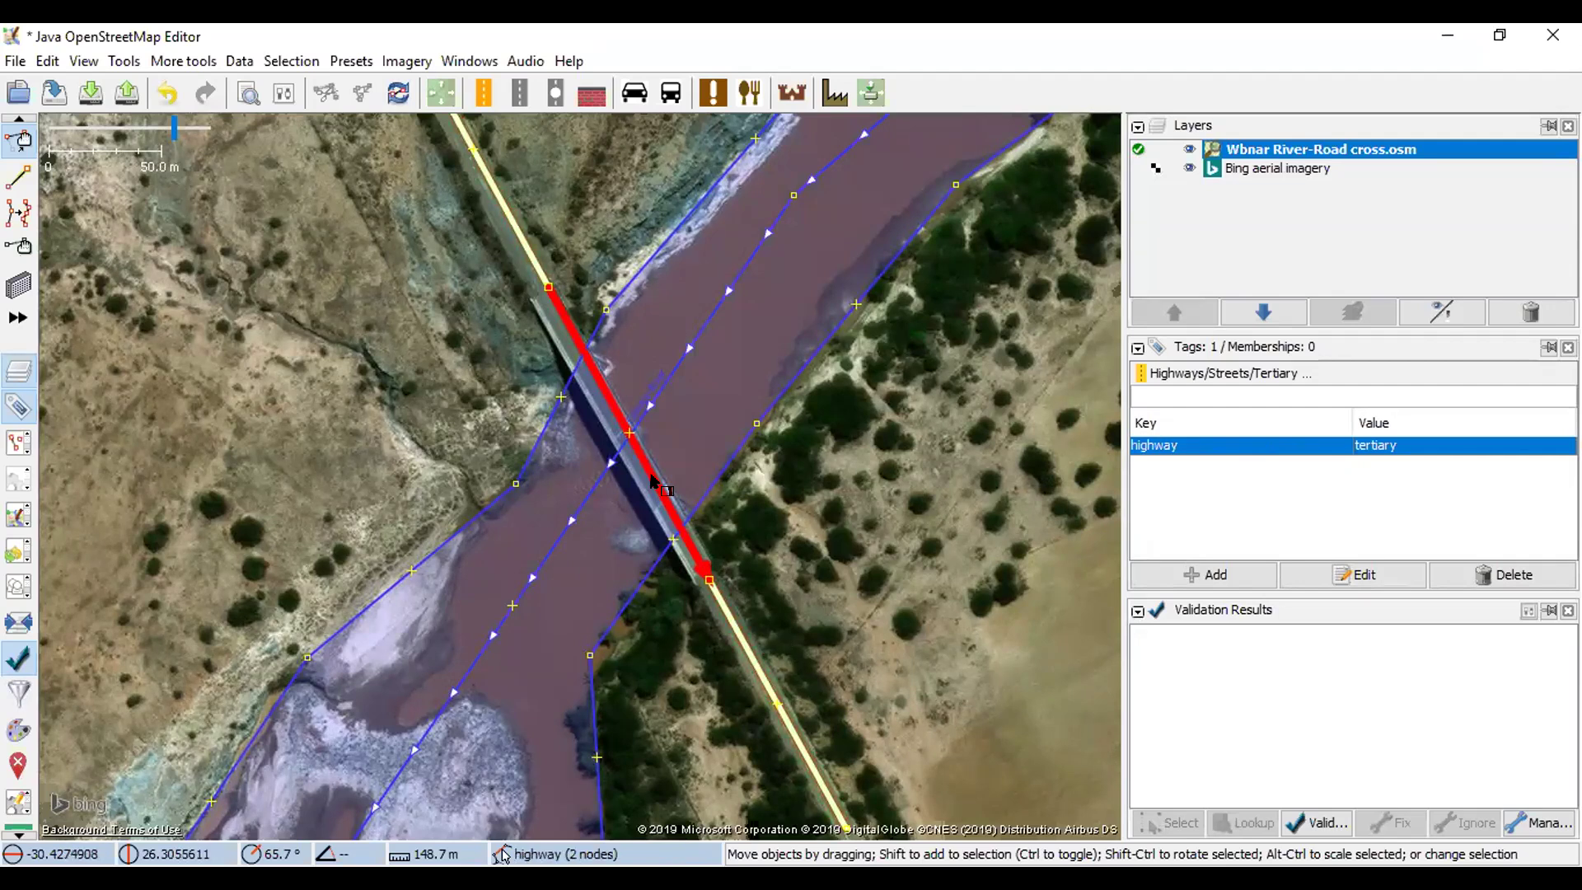
left_click(1157, 576)
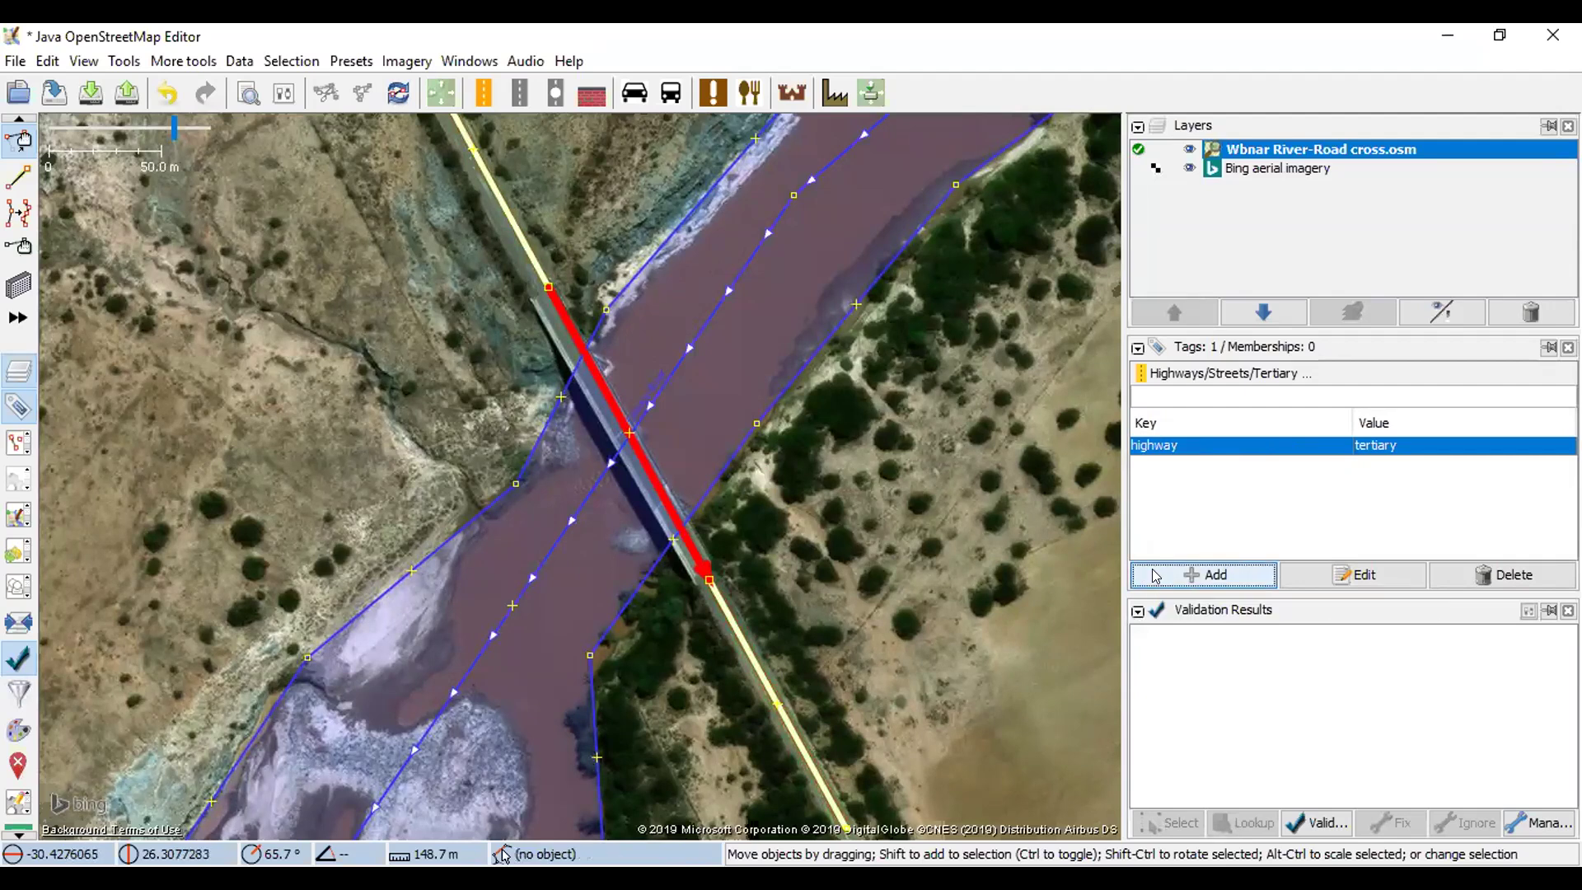
type("ford")
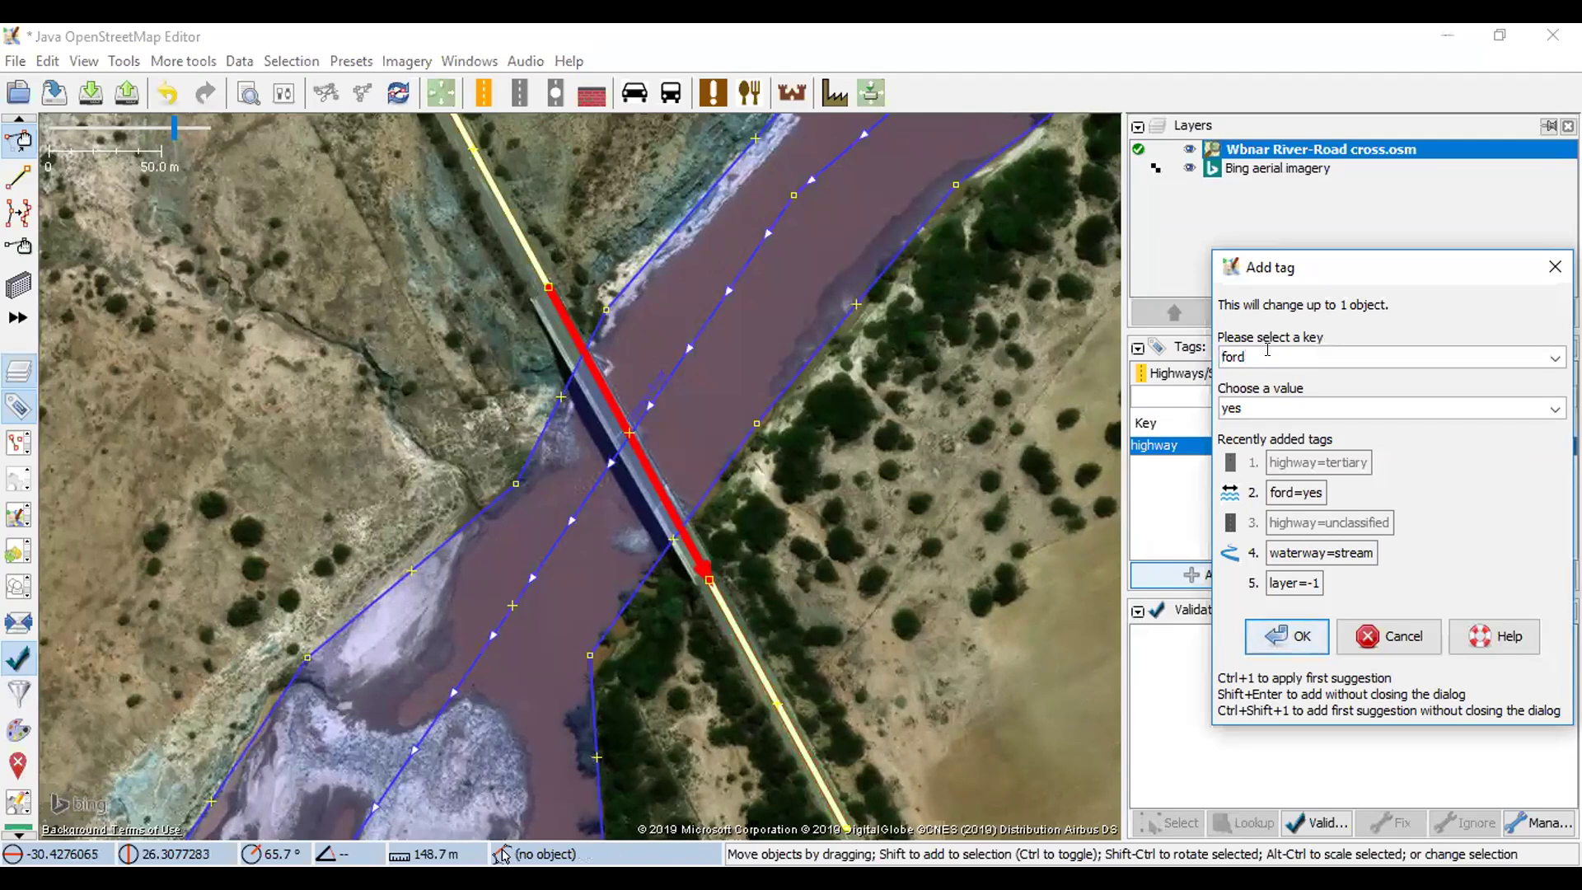
key("BackSpace")
key("BackSpace")
key("BackSpace")
key("BackSpace")
type("bri")
key("Tab")
type("y")
left_click(1285, 633)
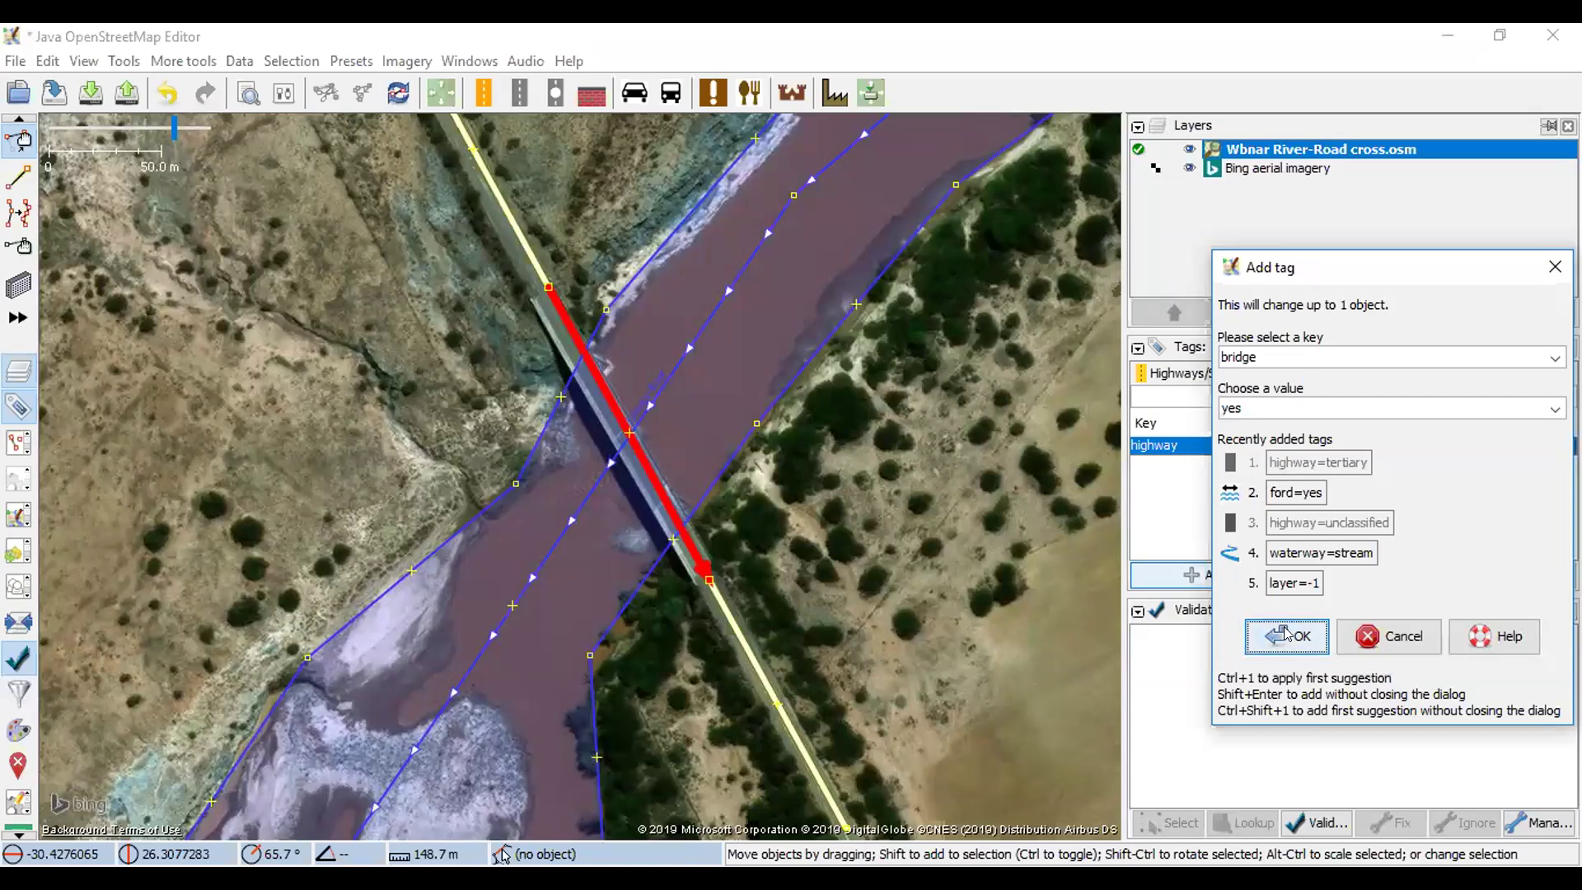
key("Return")
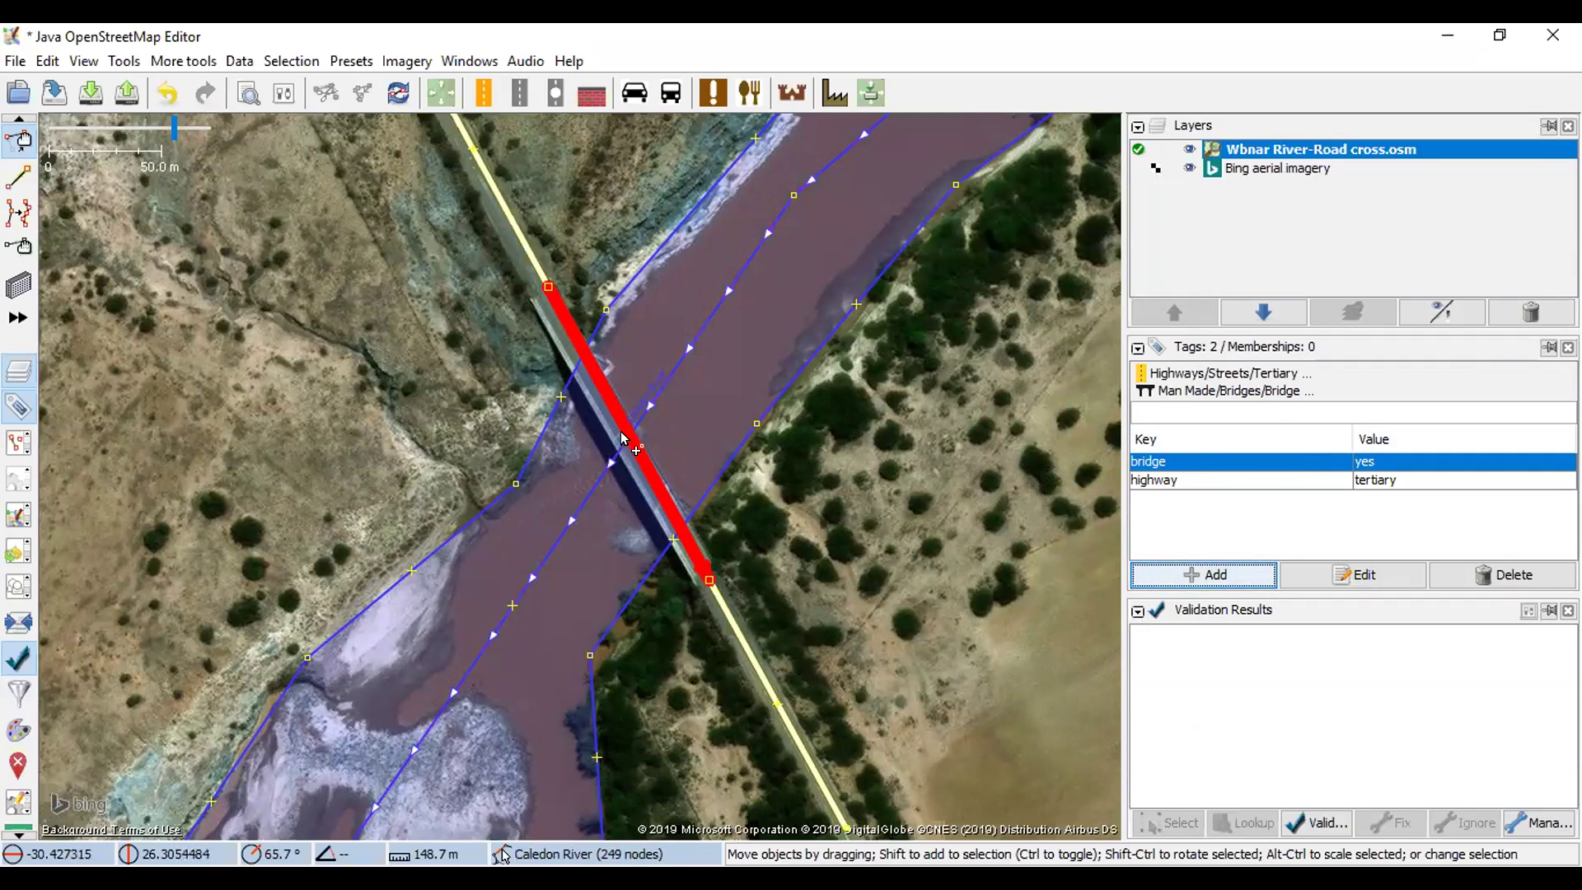
- Add the tag layer=1 to the bridge segment and deselect it
left_click(1155, 577)
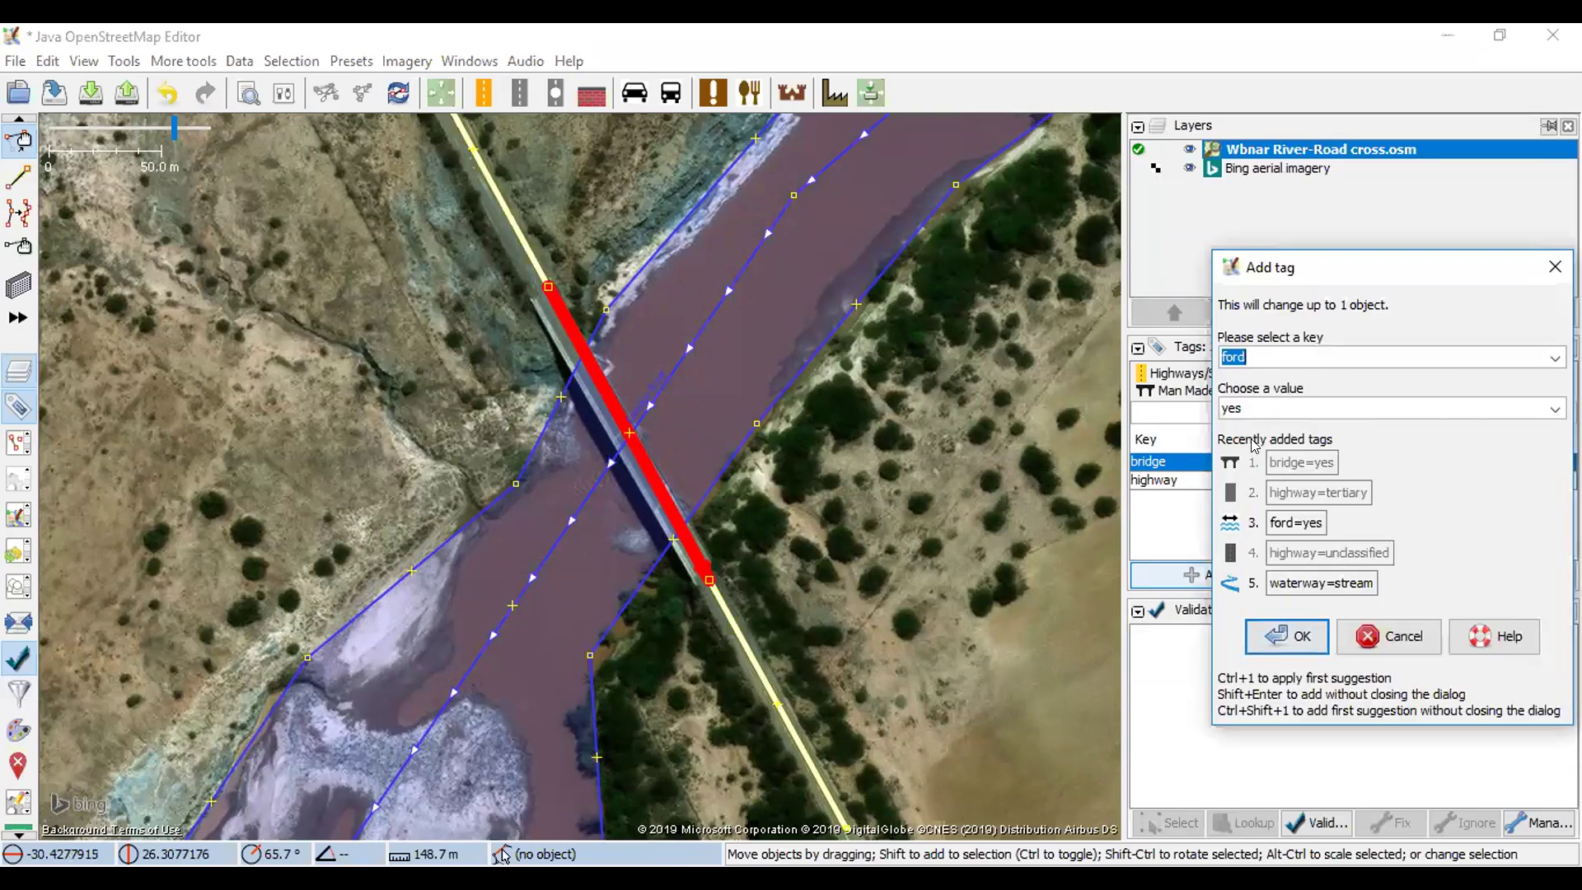
type("layer")
key("Tab")
type("1")
left_click(1282, 636)
left_click(400, 332)
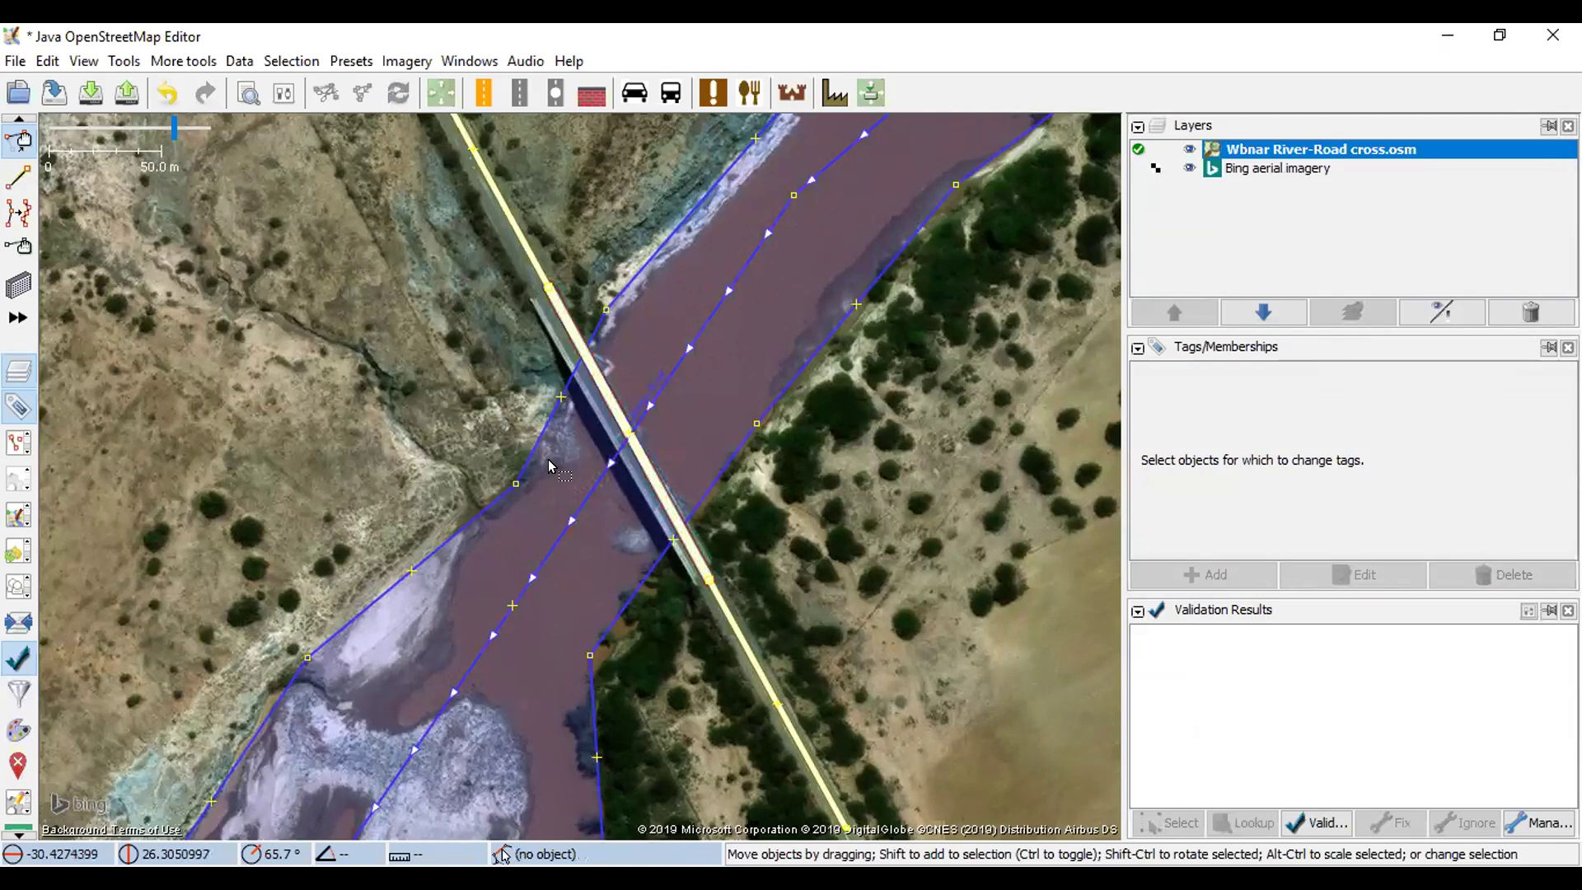
- Run the validator on the mapped data and review its results for the road and bridge
scroll(547, 458, "up", 1)
scroll(547, 458, "down", 3)
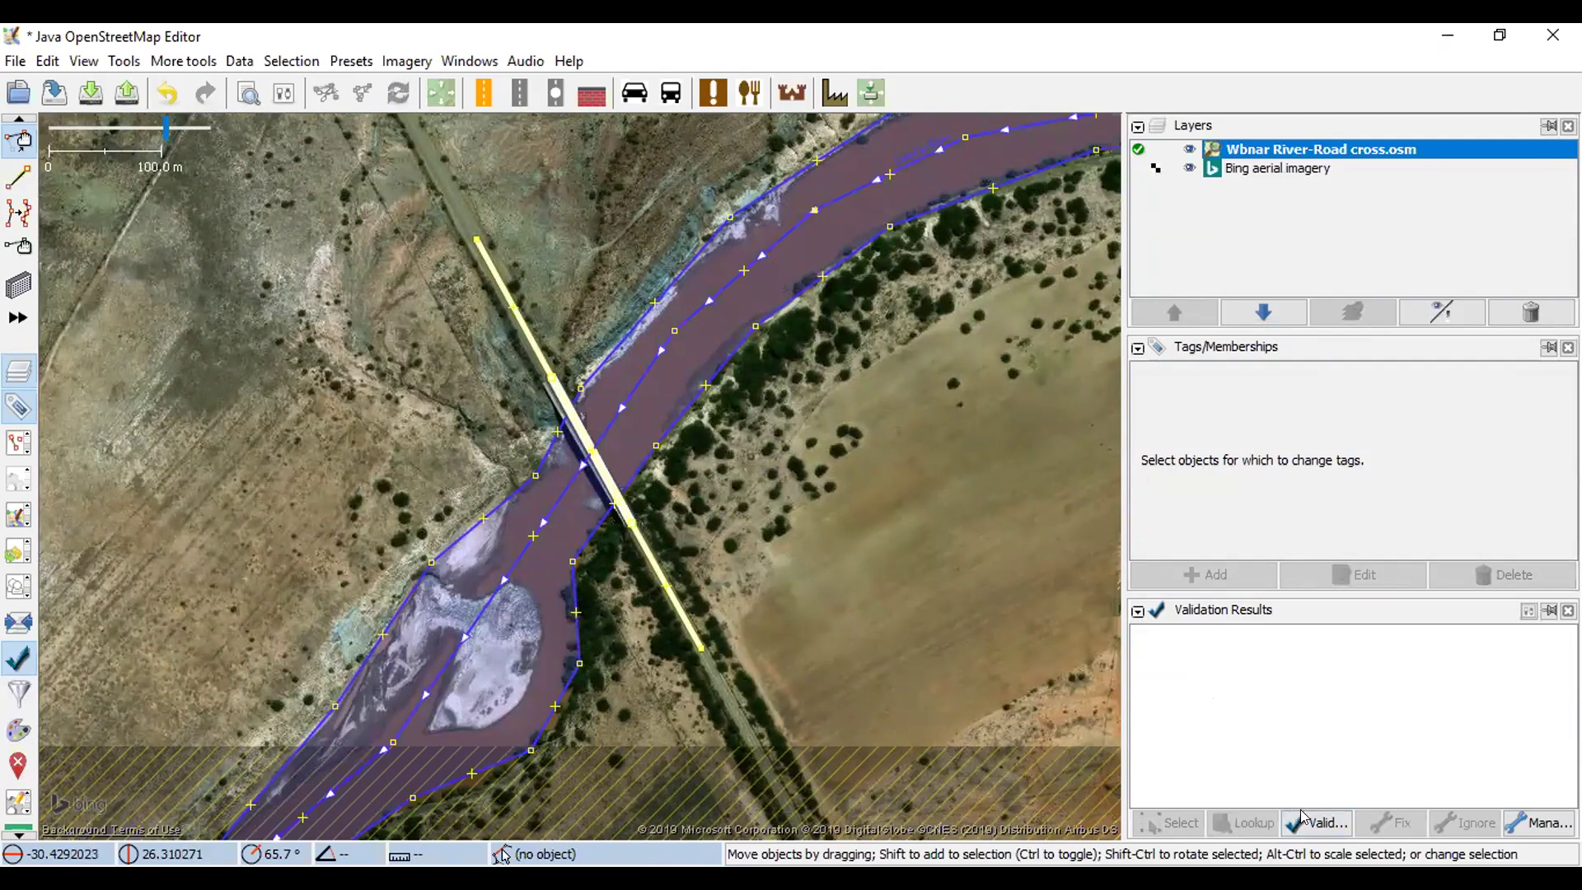
left_click(1324, 823)
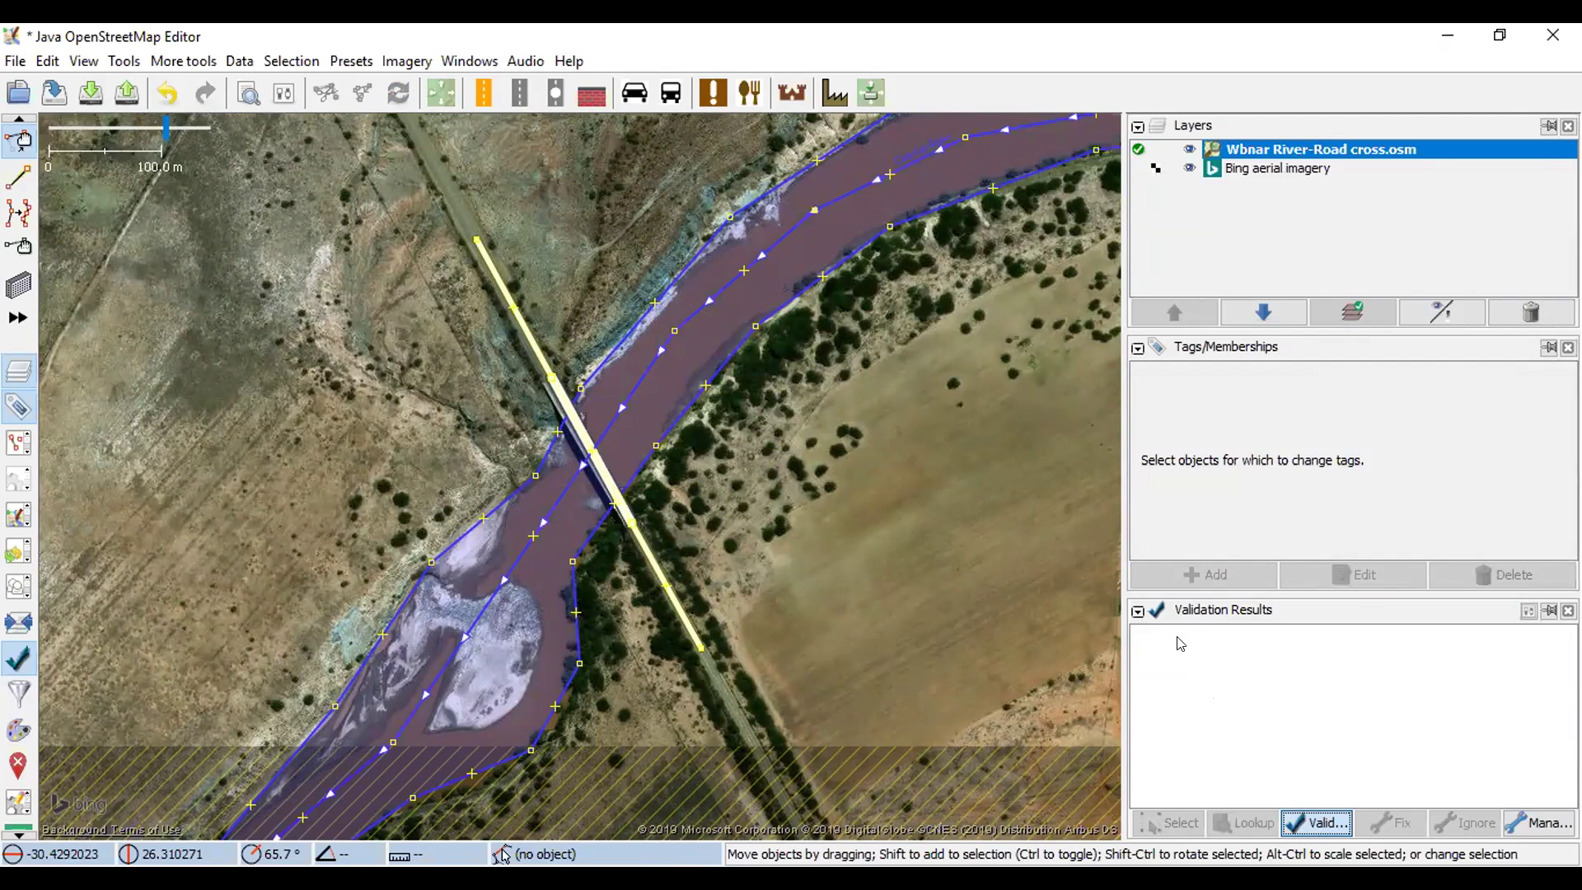
left_click(1140, 634)
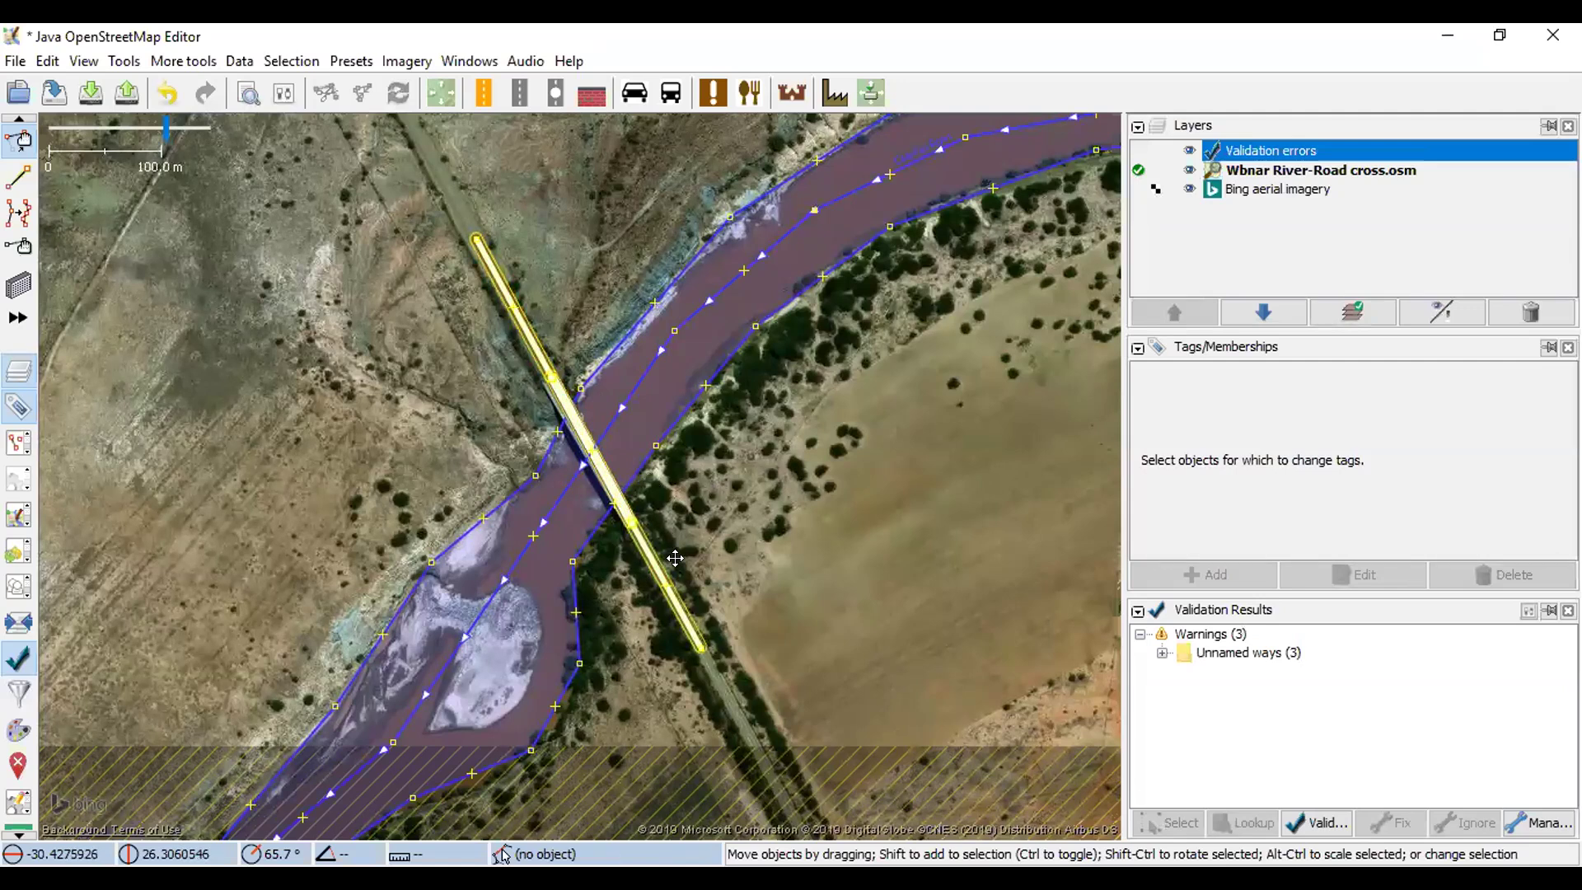
- Draw a winding way about 206 m long along the drainage line that crosses the unmapped road northwest of the bridge
key("ctrl+Up")
key("ctrl+Up")
key("ctrl+Up")
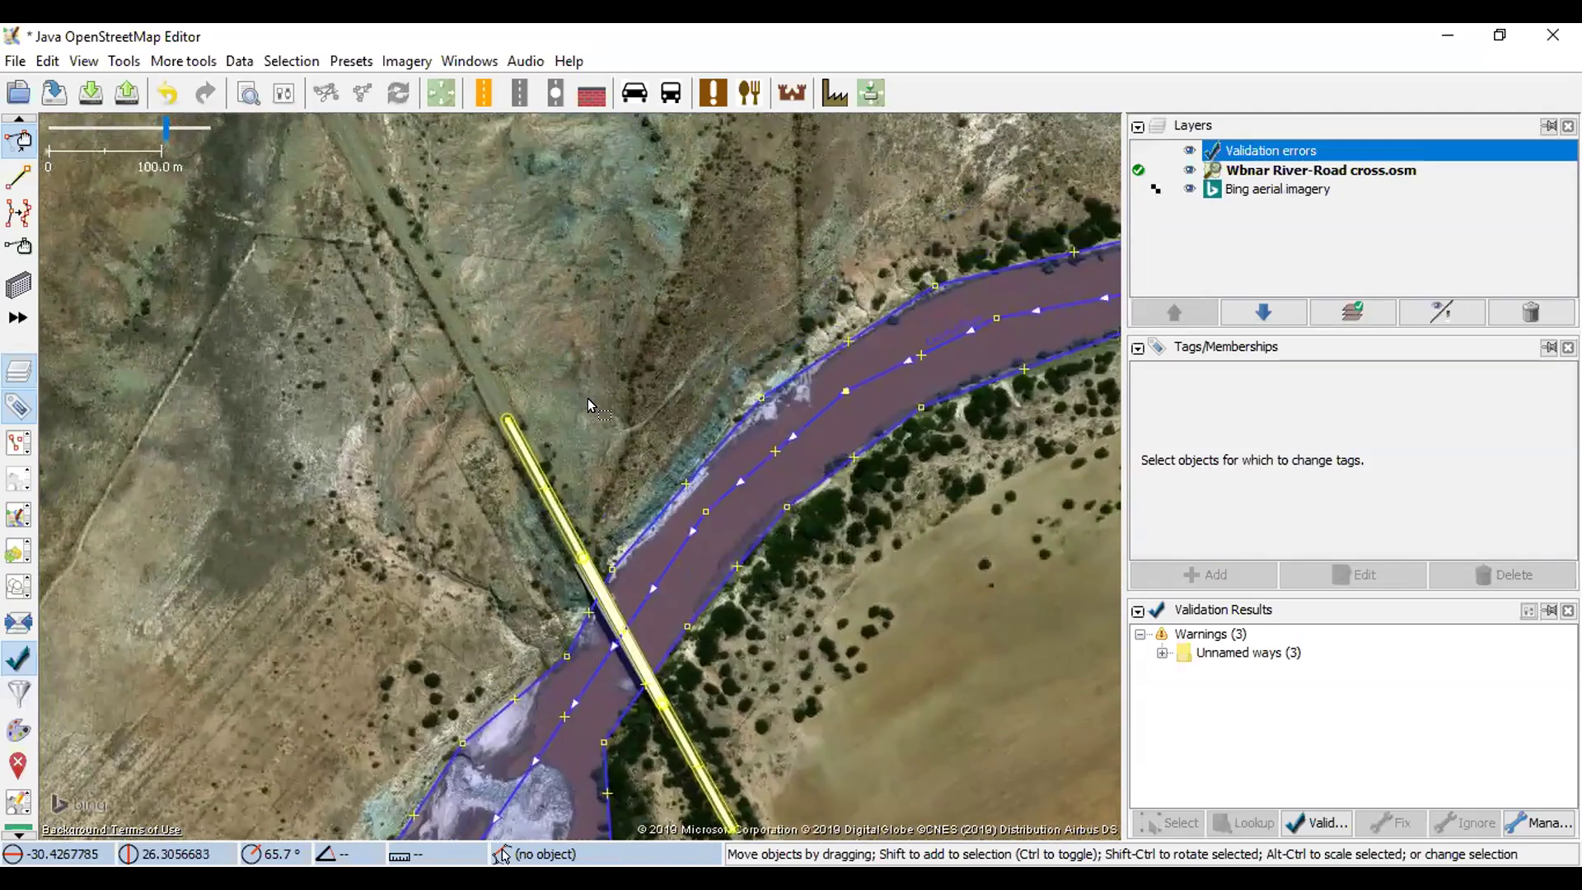
key("ctrl+Left")
key("ctrl+Up")
left_click_drag(581, 357, 635, 483)
scroll(624, 429, "up", 2)
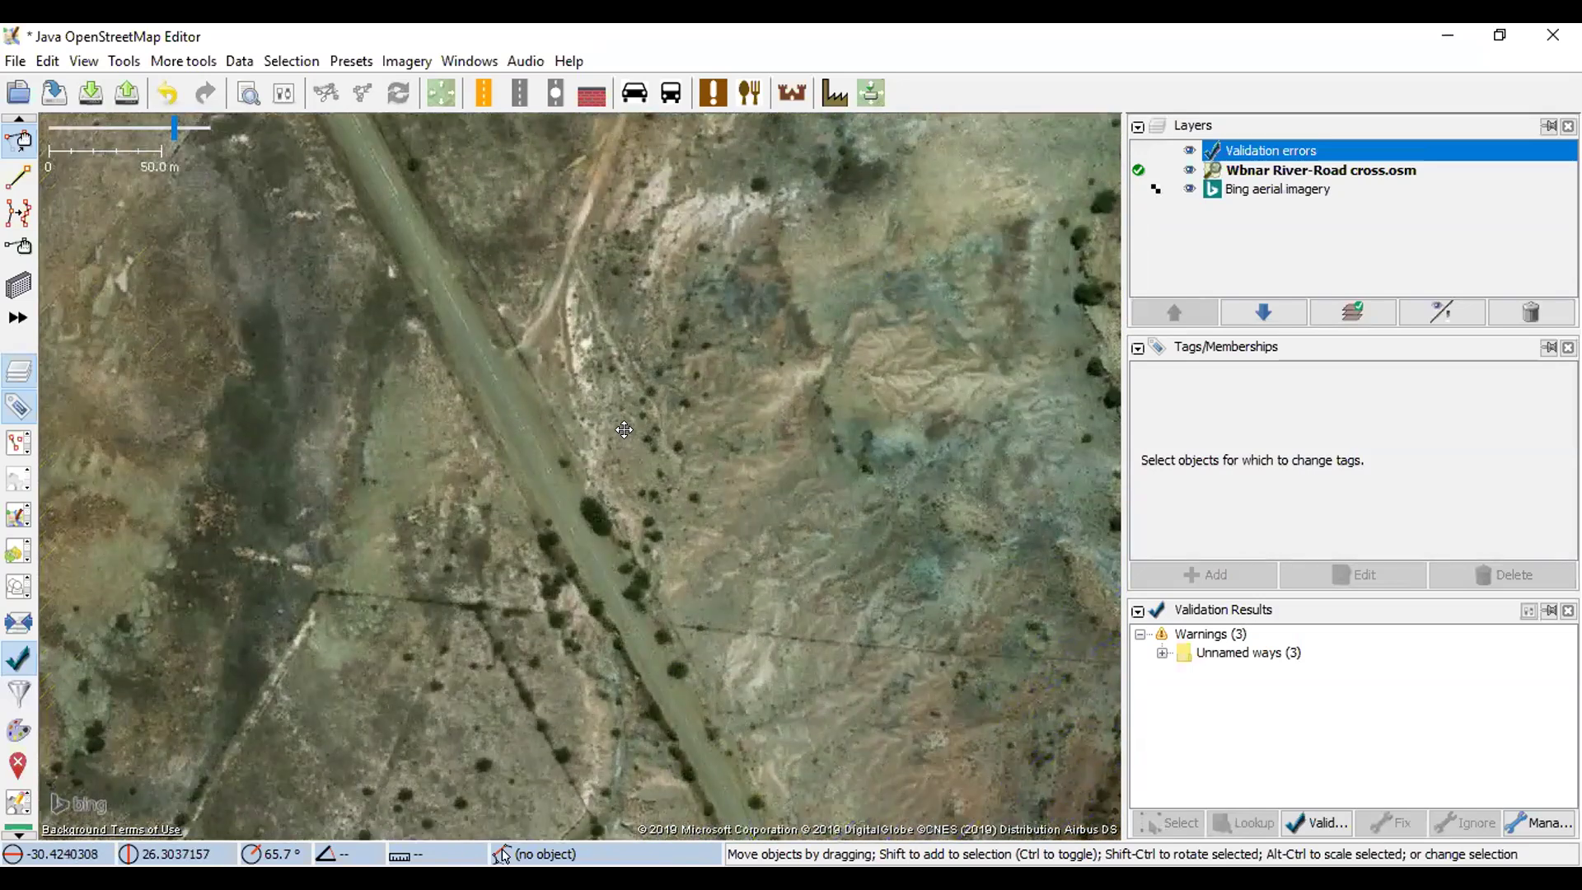
scroll(651, 473, "up", 2)
left_click_drag(643, 345, 675, 417)
scroll(673, 477, "down", 2)
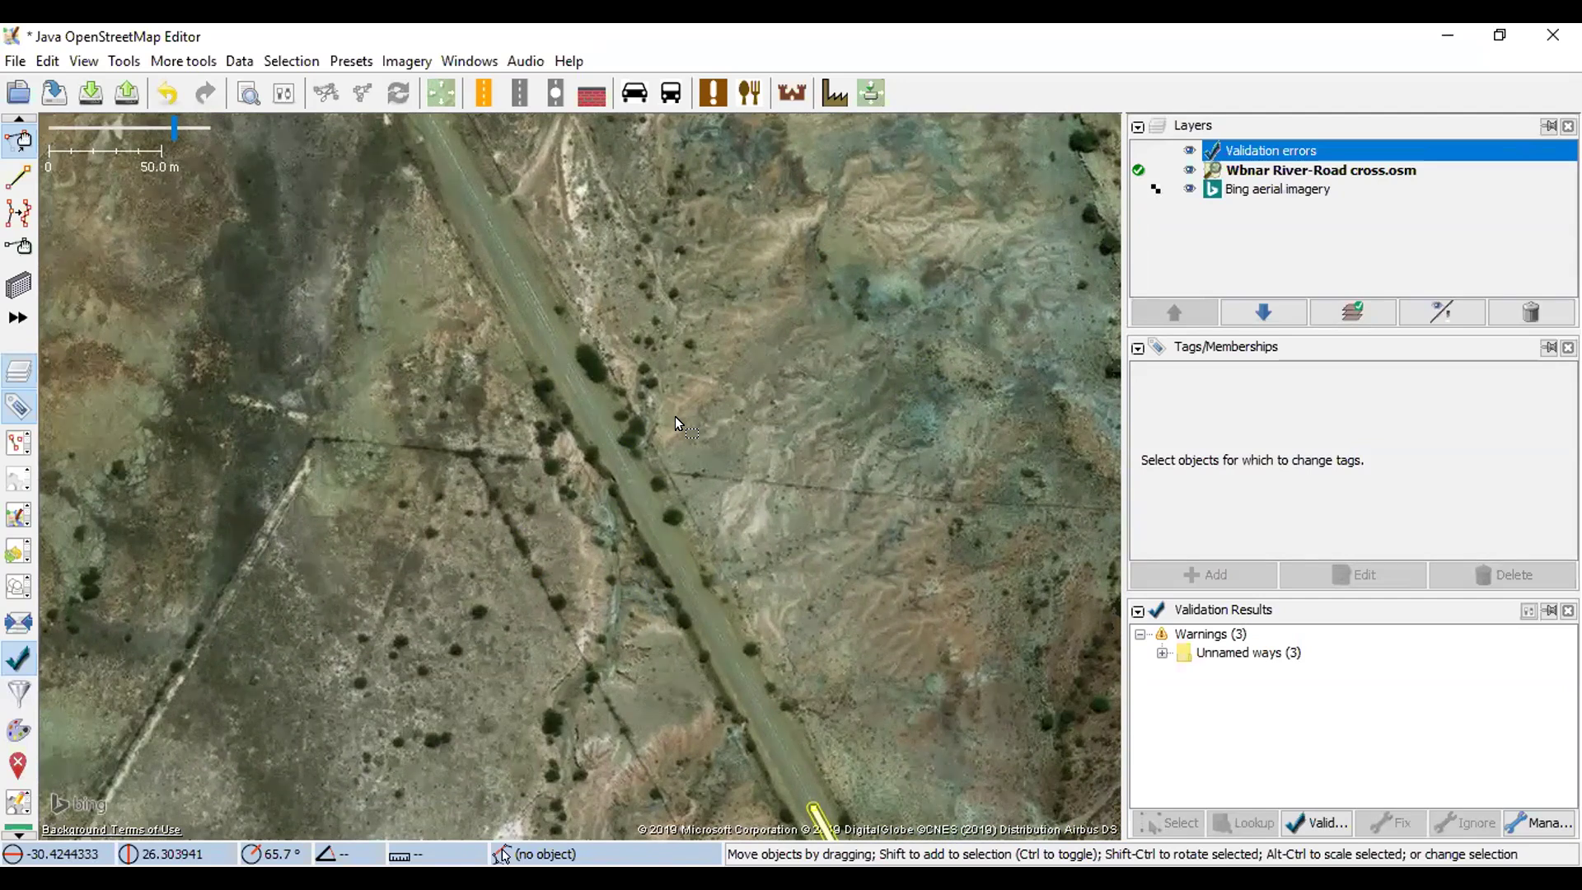
key("a")
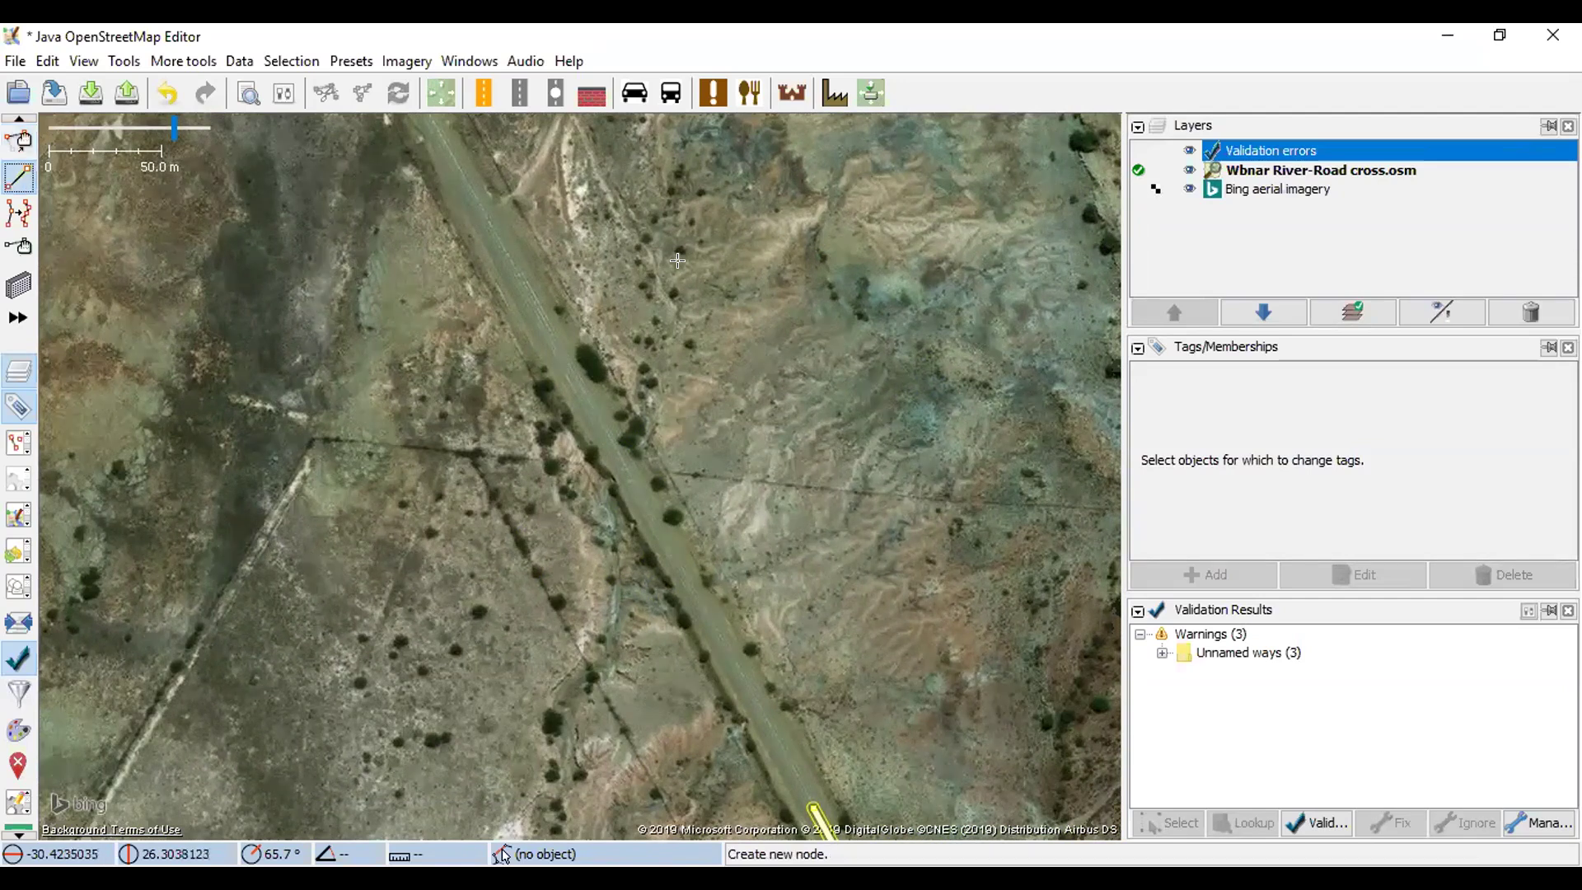
left_click(642, 245)
left_click(656, 284)
left_click(675, 311)
left_click(660, 354)
left_click(635, 378)
left_click(650, 422)
left_click(646, 444)
left_click(603, 493)
left_click(603, 541)
left_click(603, 667)
key("Escape")
- Tag the new winding way with waterway=stream
left_click(1209, 577)
type("waterway")
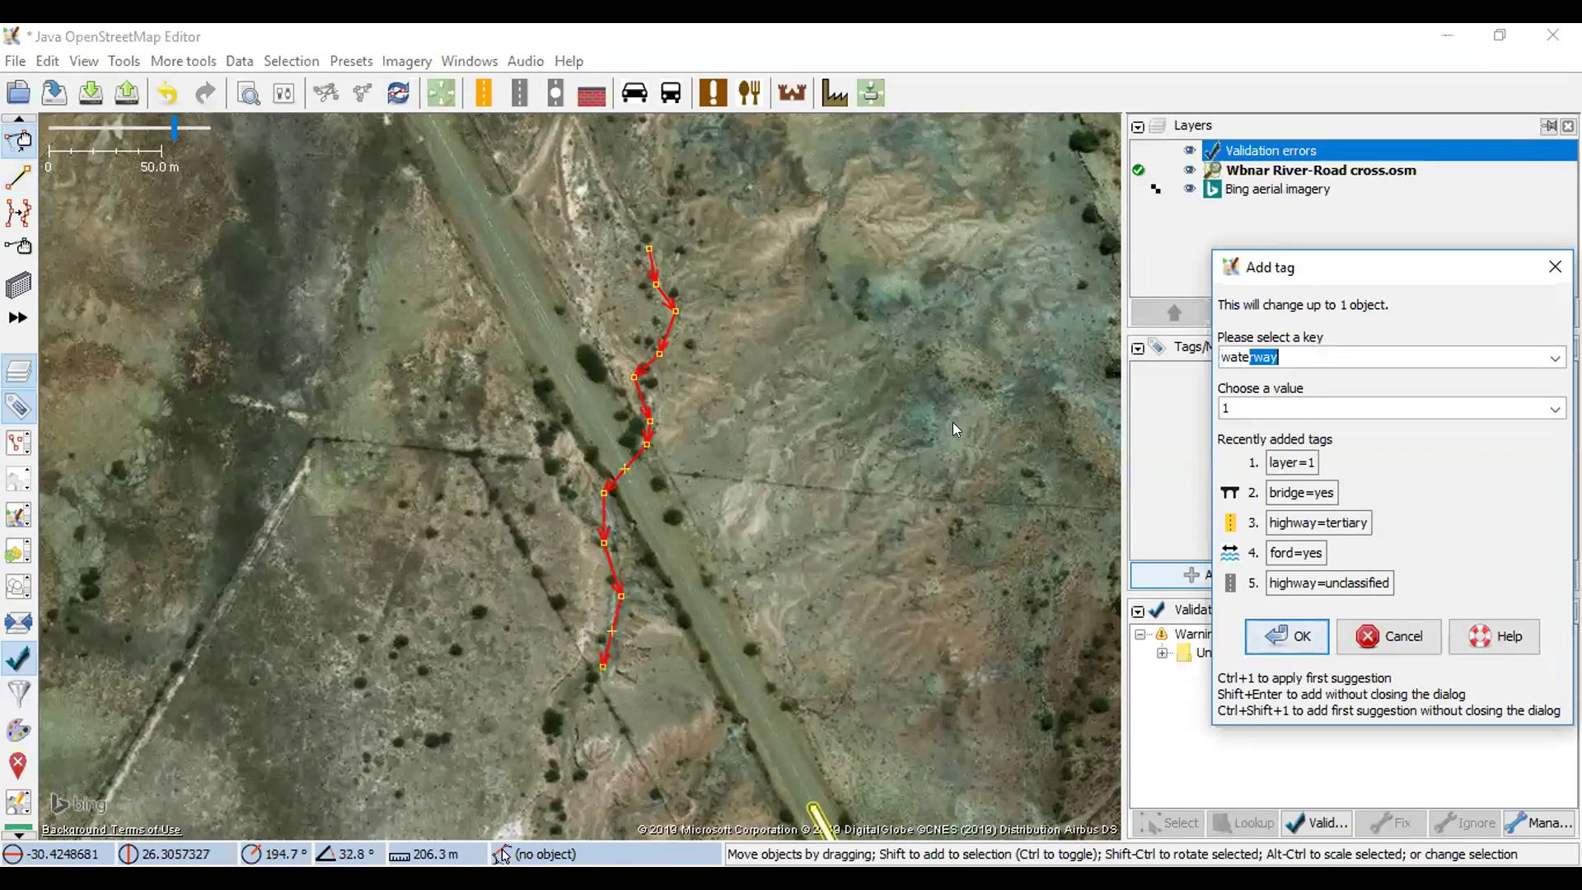
key("Tab")
type("stream")
left_click(1271, 631)
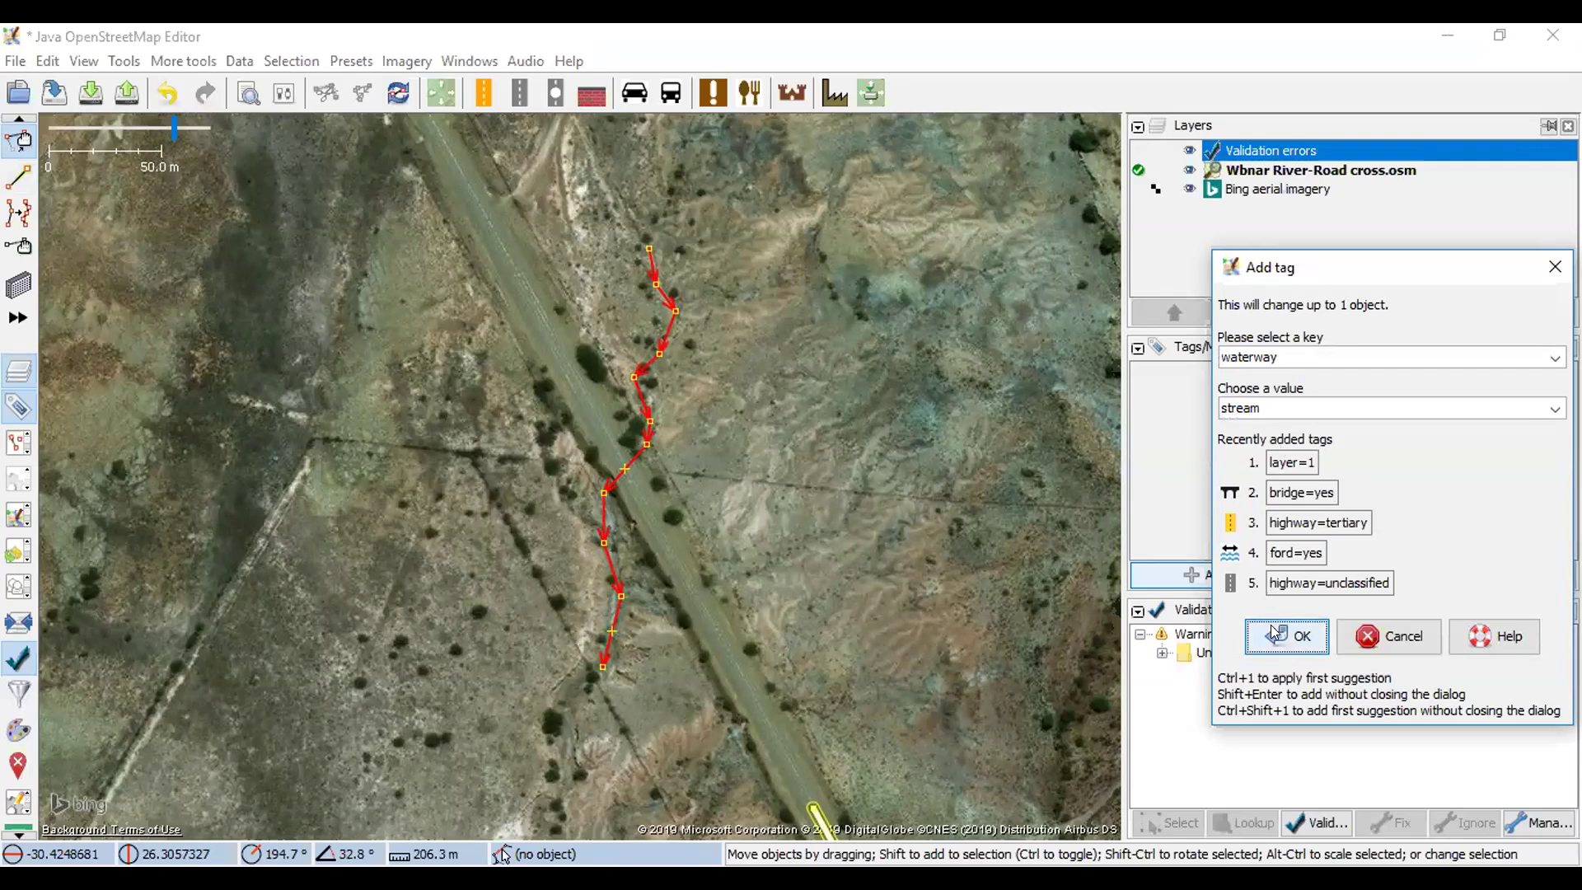
- Extend the mapped road northwest along the imagery so that it runs across the new stream, and deselect it
left_click_drag(679, 437, 601, 422)
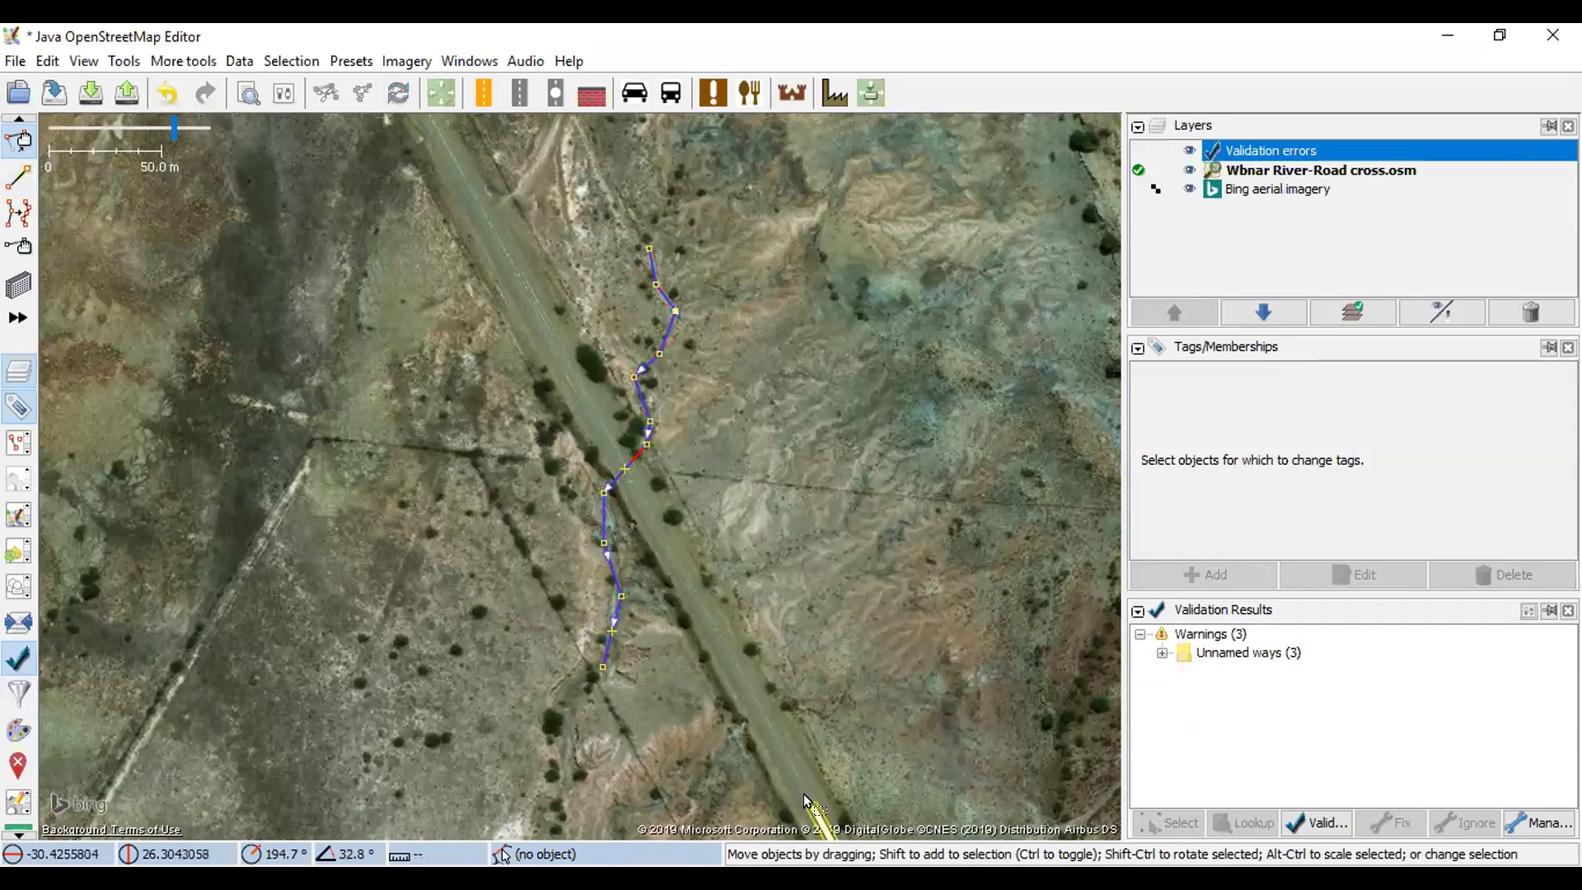
left_click_drag(812, 806, 412, 118)
left_click(709, 458)
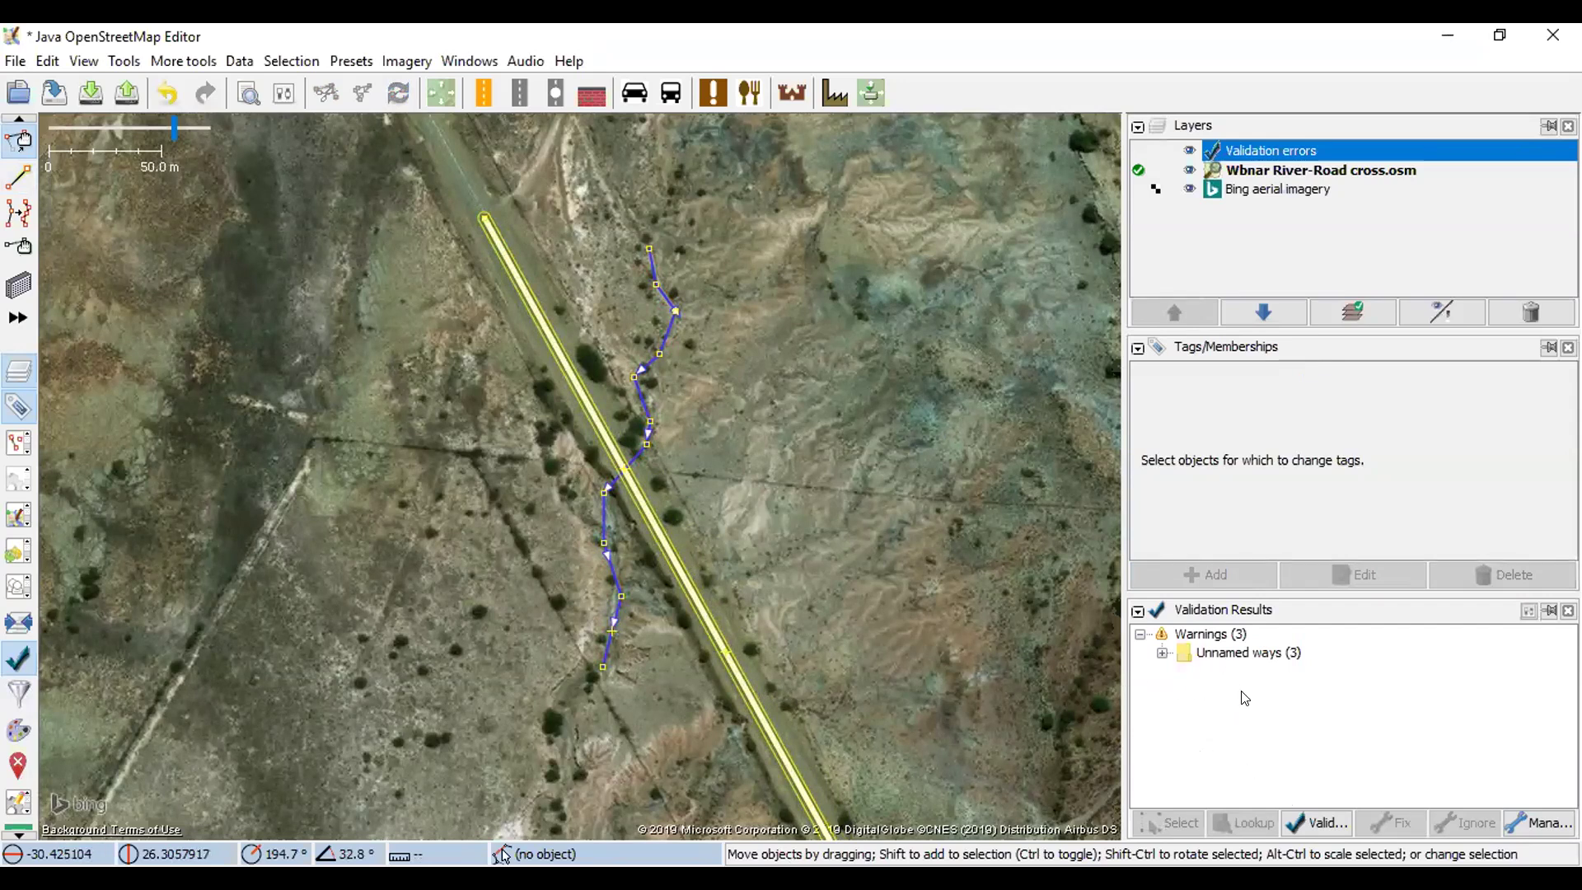
- Run the validator on the mapped data and examine the flagged crossing between the road and the stream
left_click(1321, 822)
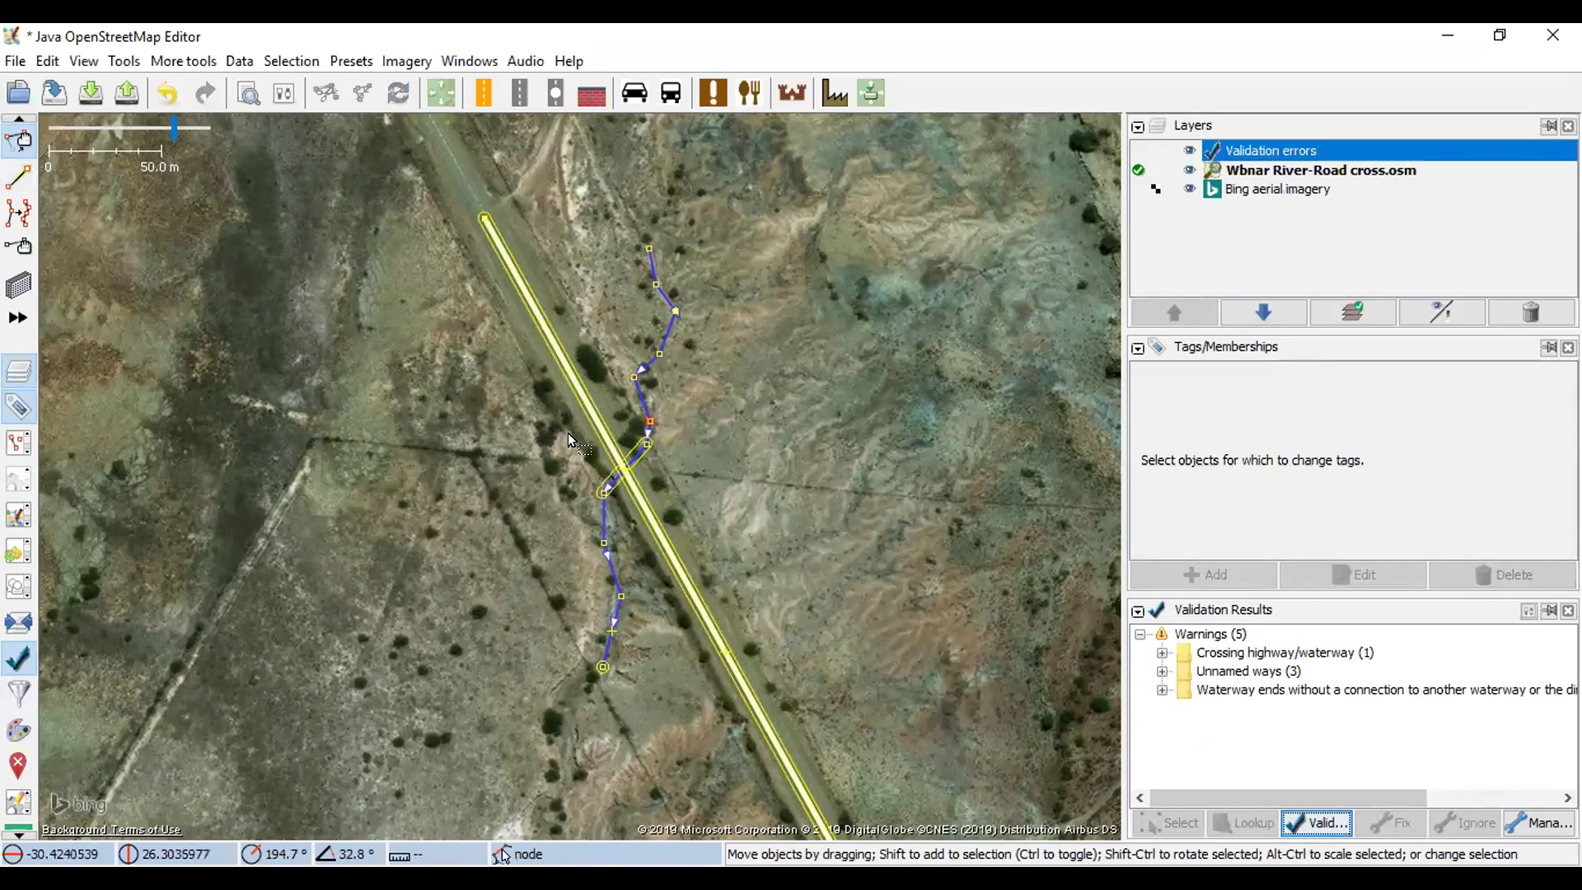
scroll(660, 472, "up", 3)
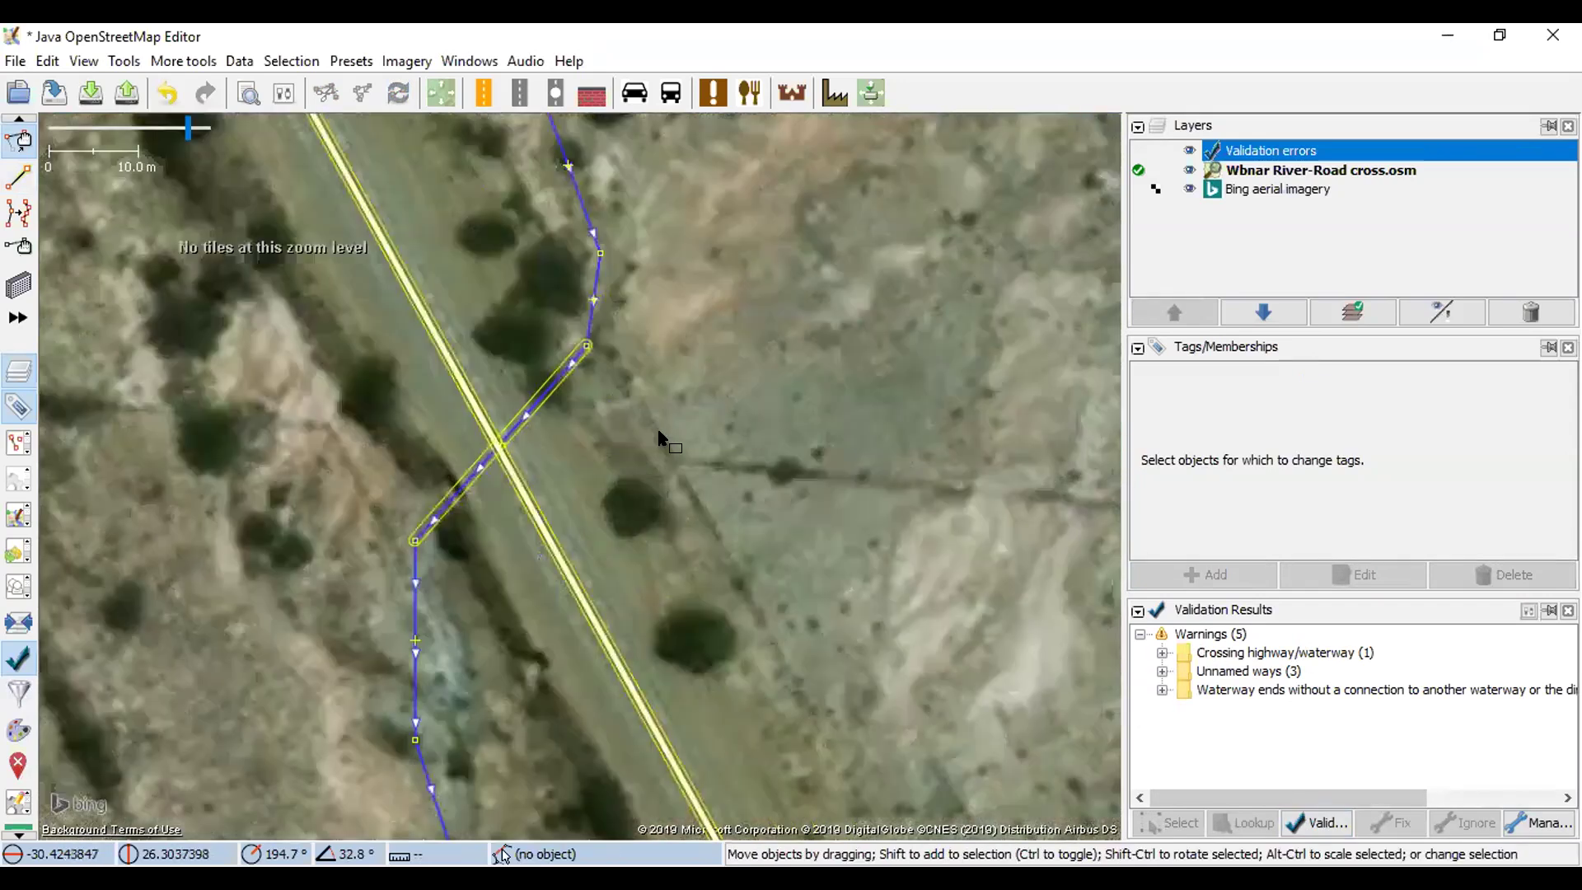
scroll(570, 422, "down", 3)
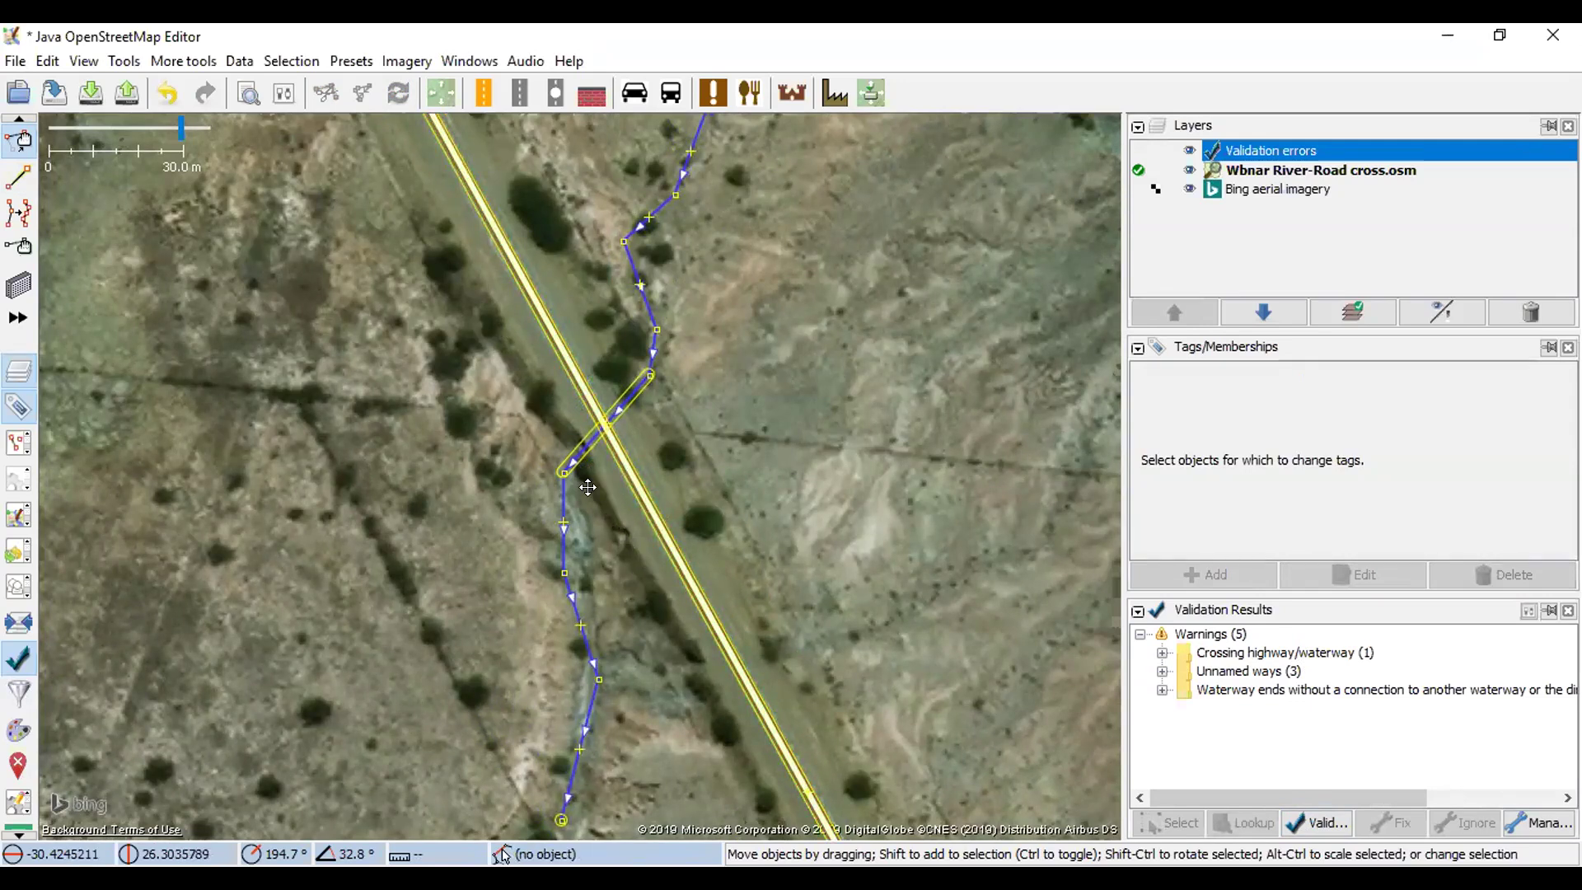
left_click_drag(588, 487, 565, 453)
scroll(541, 412, "up", 2)
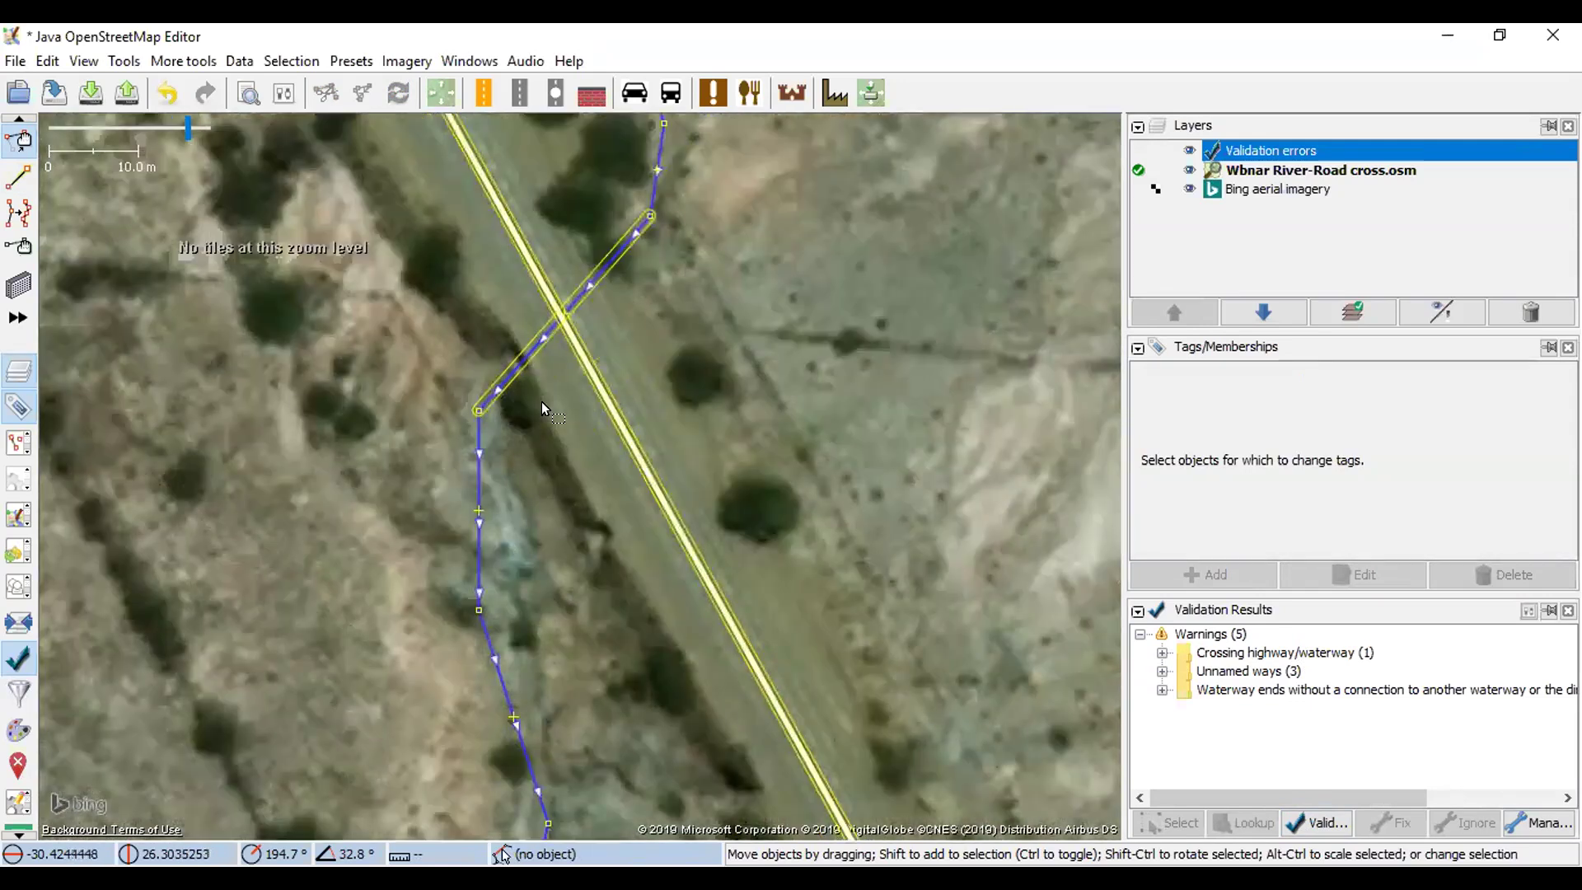
- Hide the validation errors and data layers to examine the crossing on the aerial imagery, and show the data layer again
left_click(1189, 150)
left_click(1189, 169)
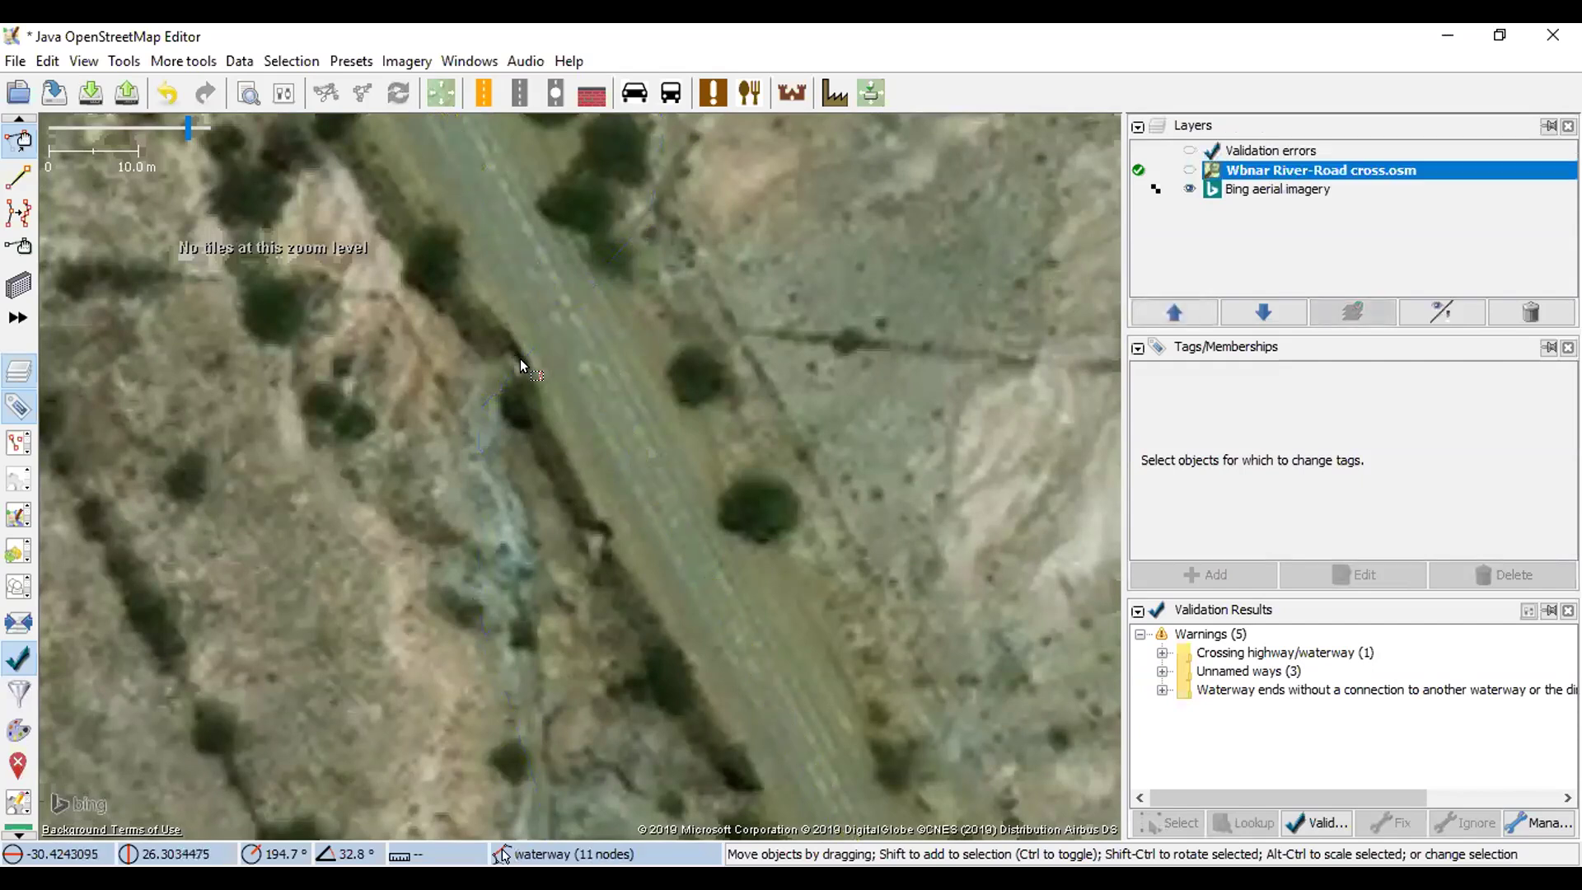
left_click_drag(496, 334, 580, 477)
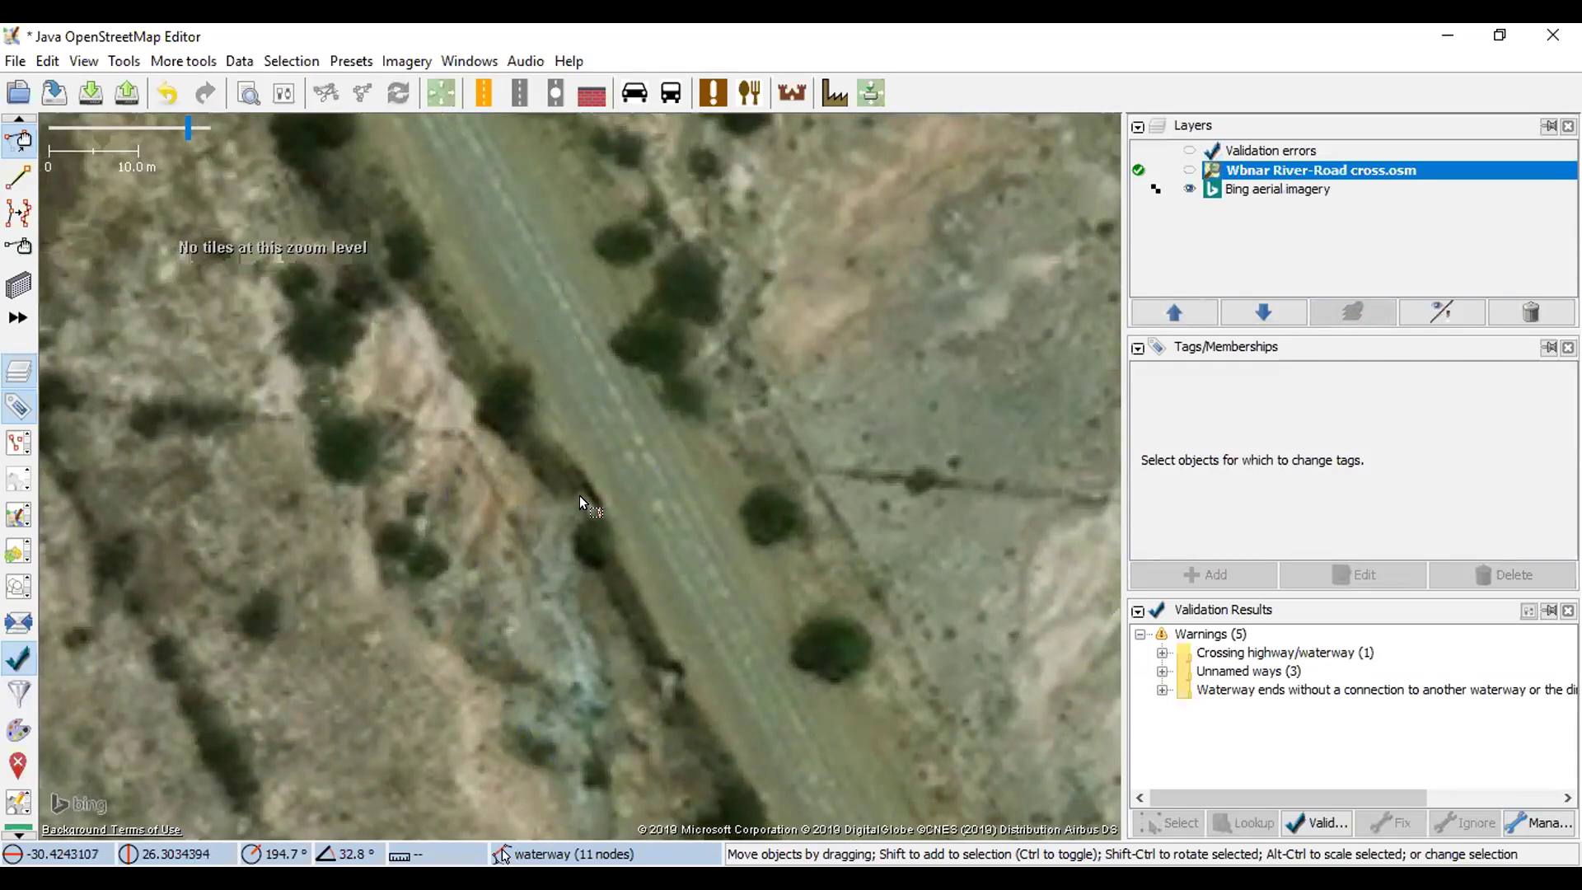
left_click_drag(580, 496, 531, 407)
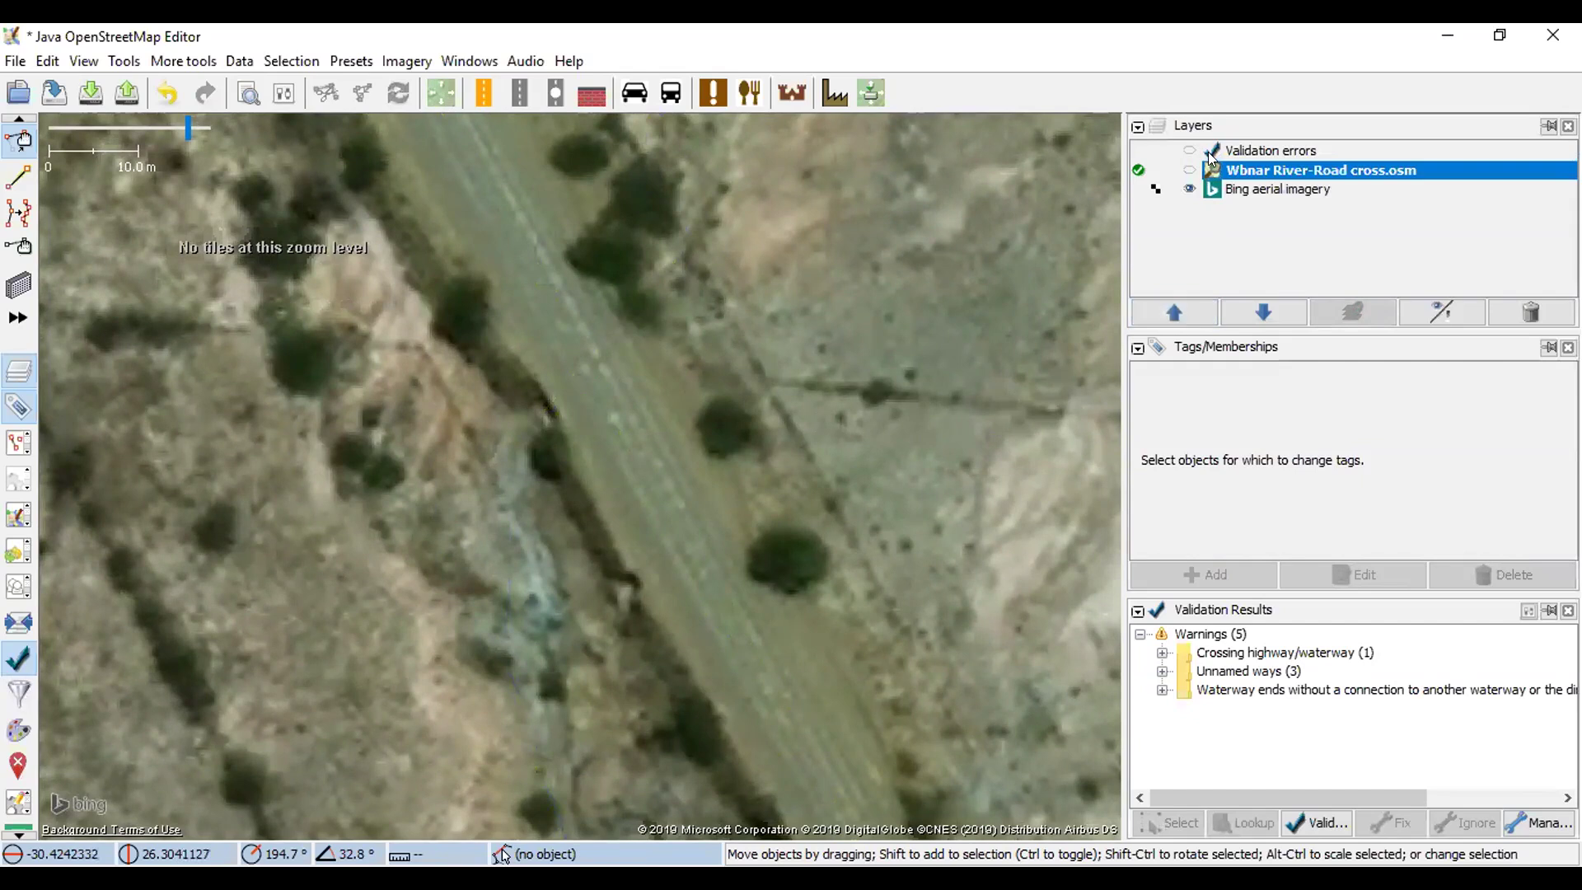
left_click(1189, 170)
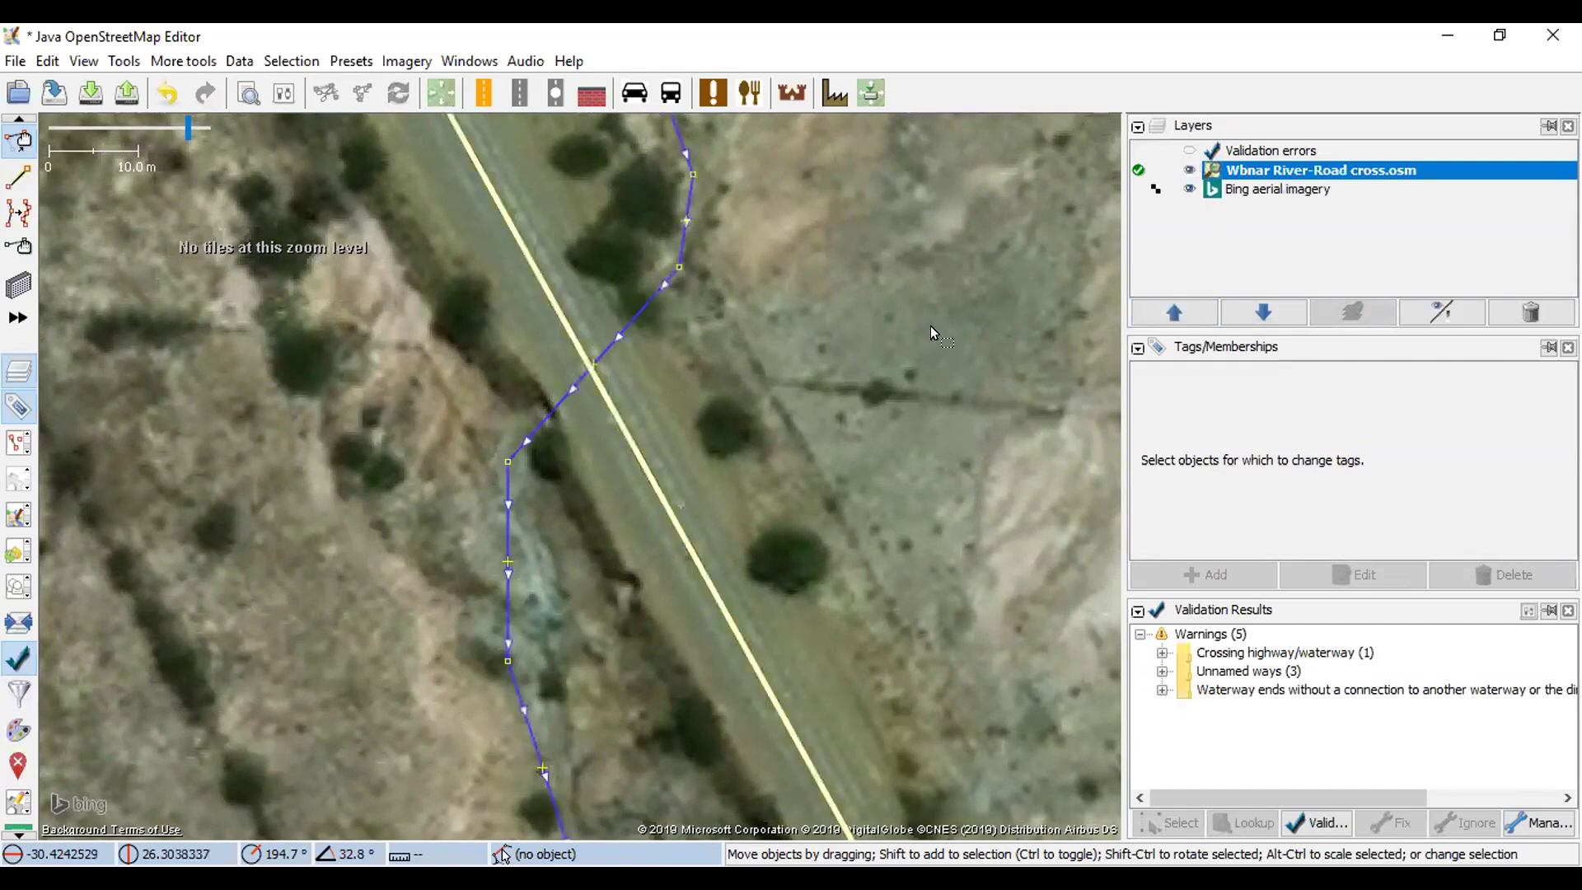
left_click_drag(619, 329, 596, 344)
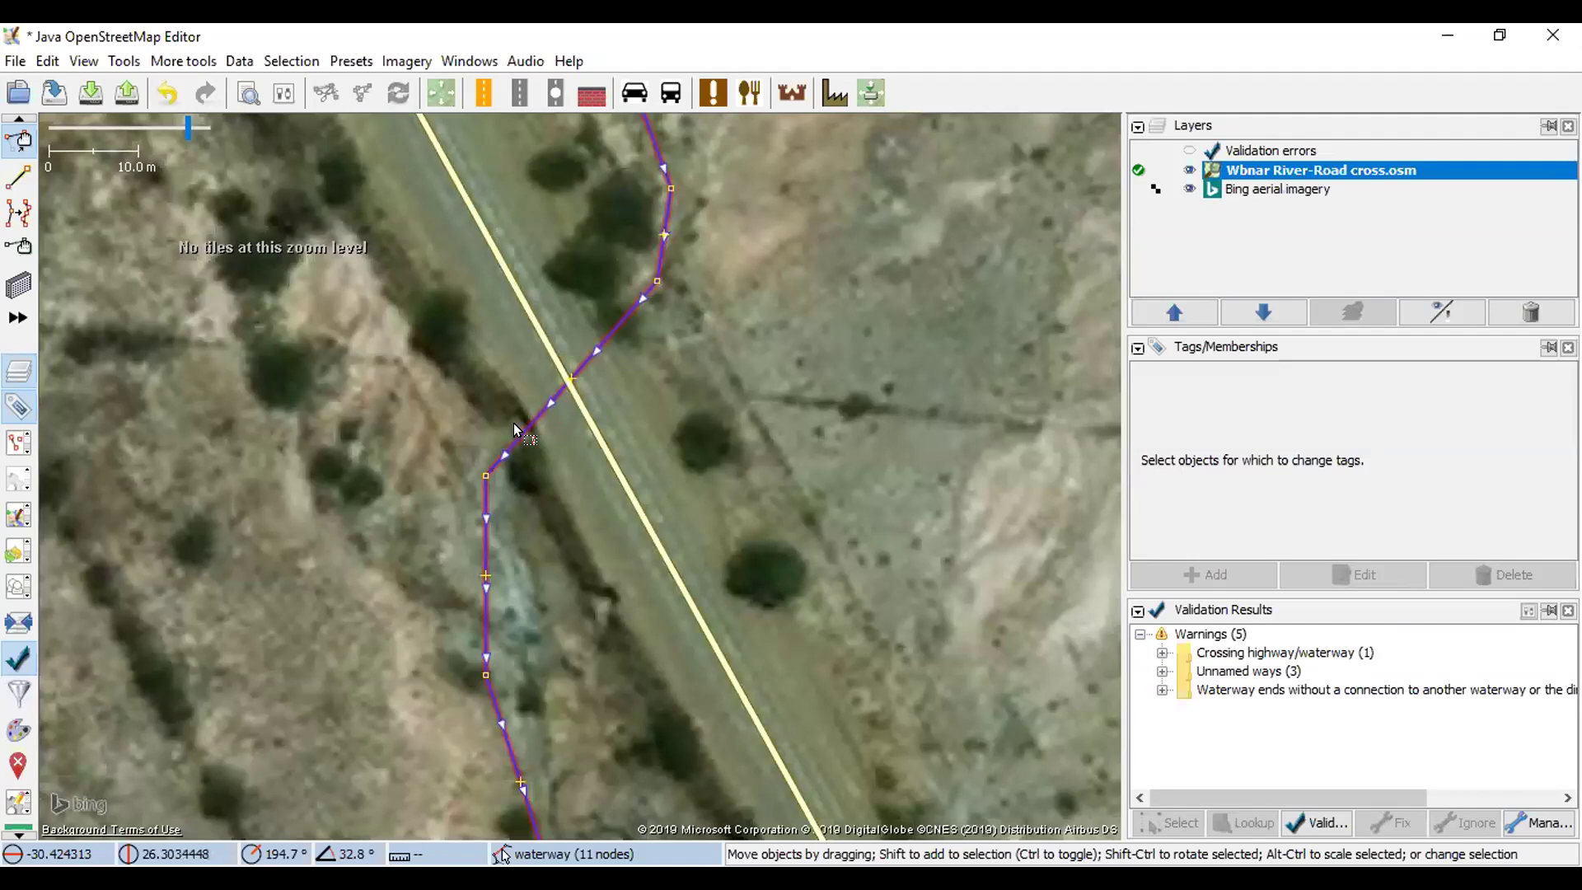
- Insert two new nodes into the stream, one on each side of the road
key("a")
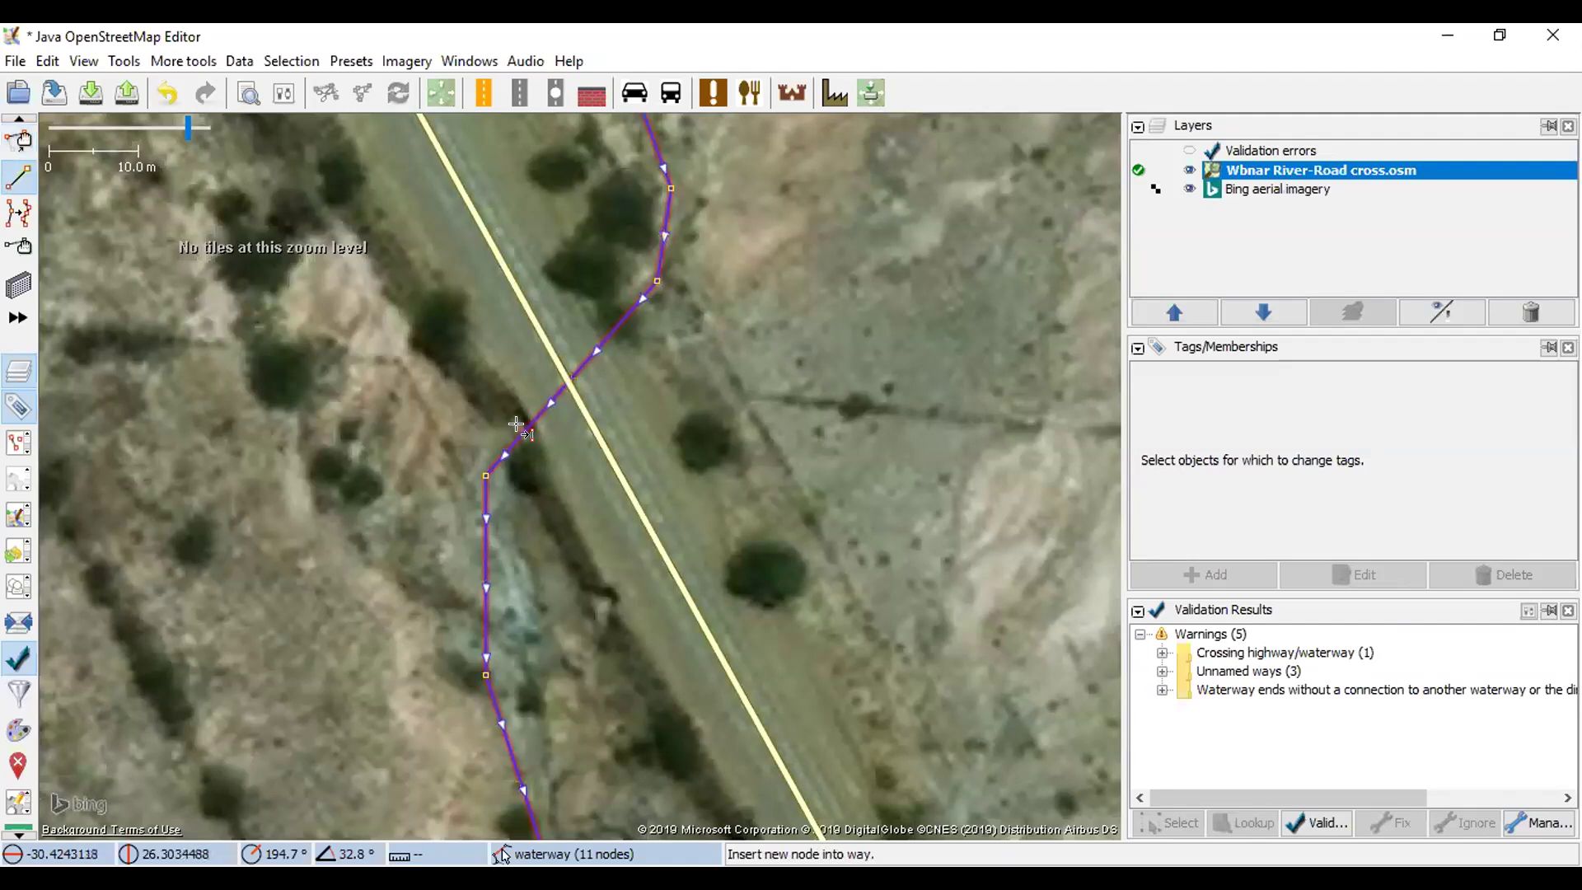
left_click(516, 424)
left_click(517, 424)
left_click(624, 314)
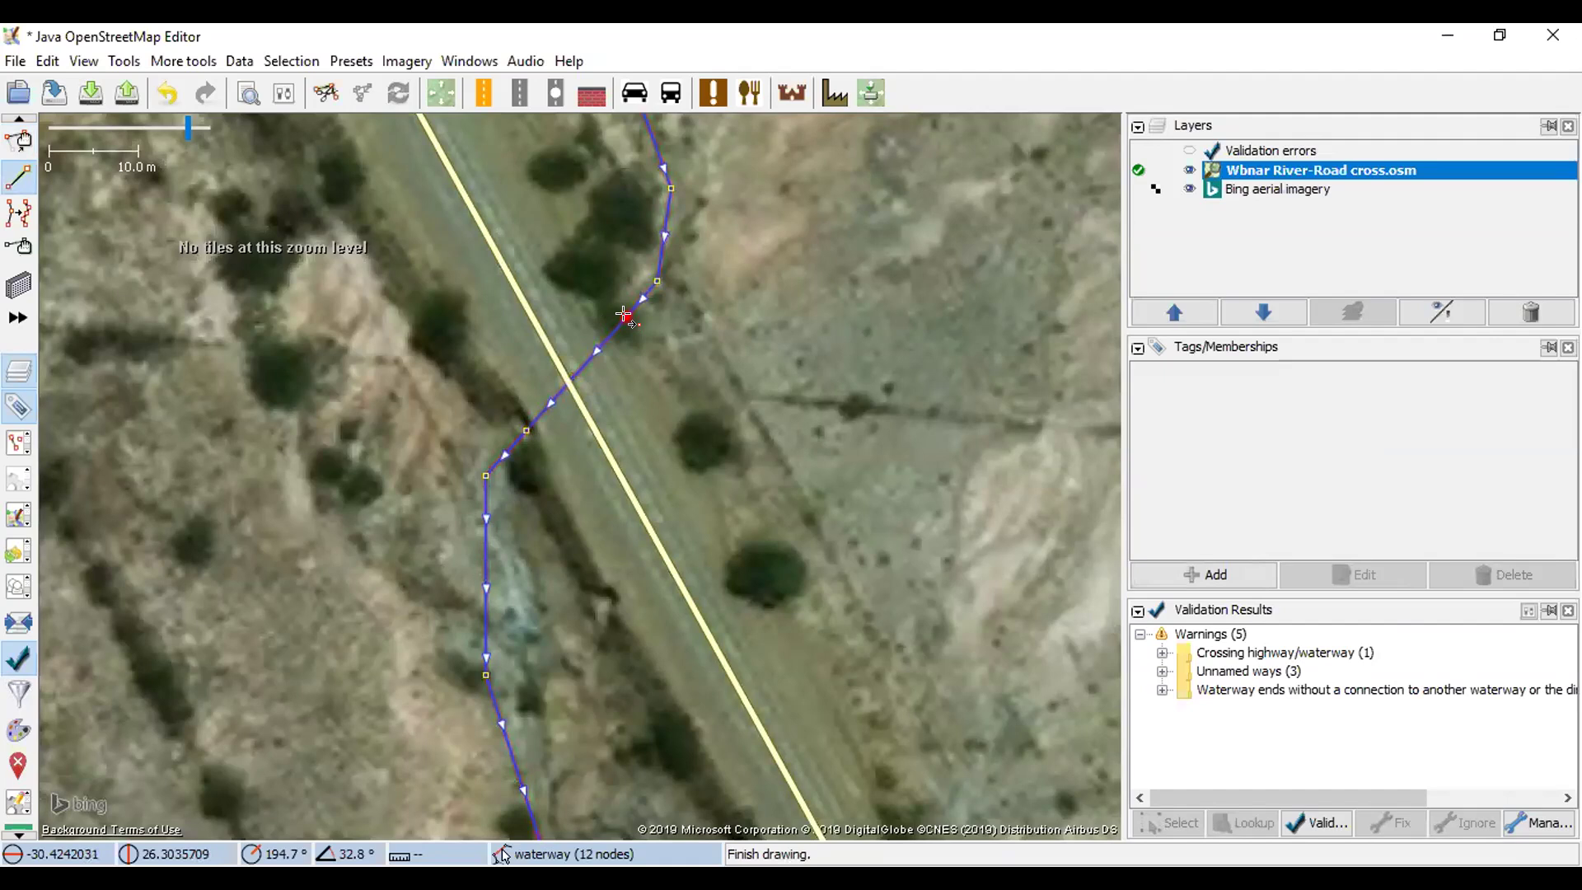
key("Escape")
key("s")
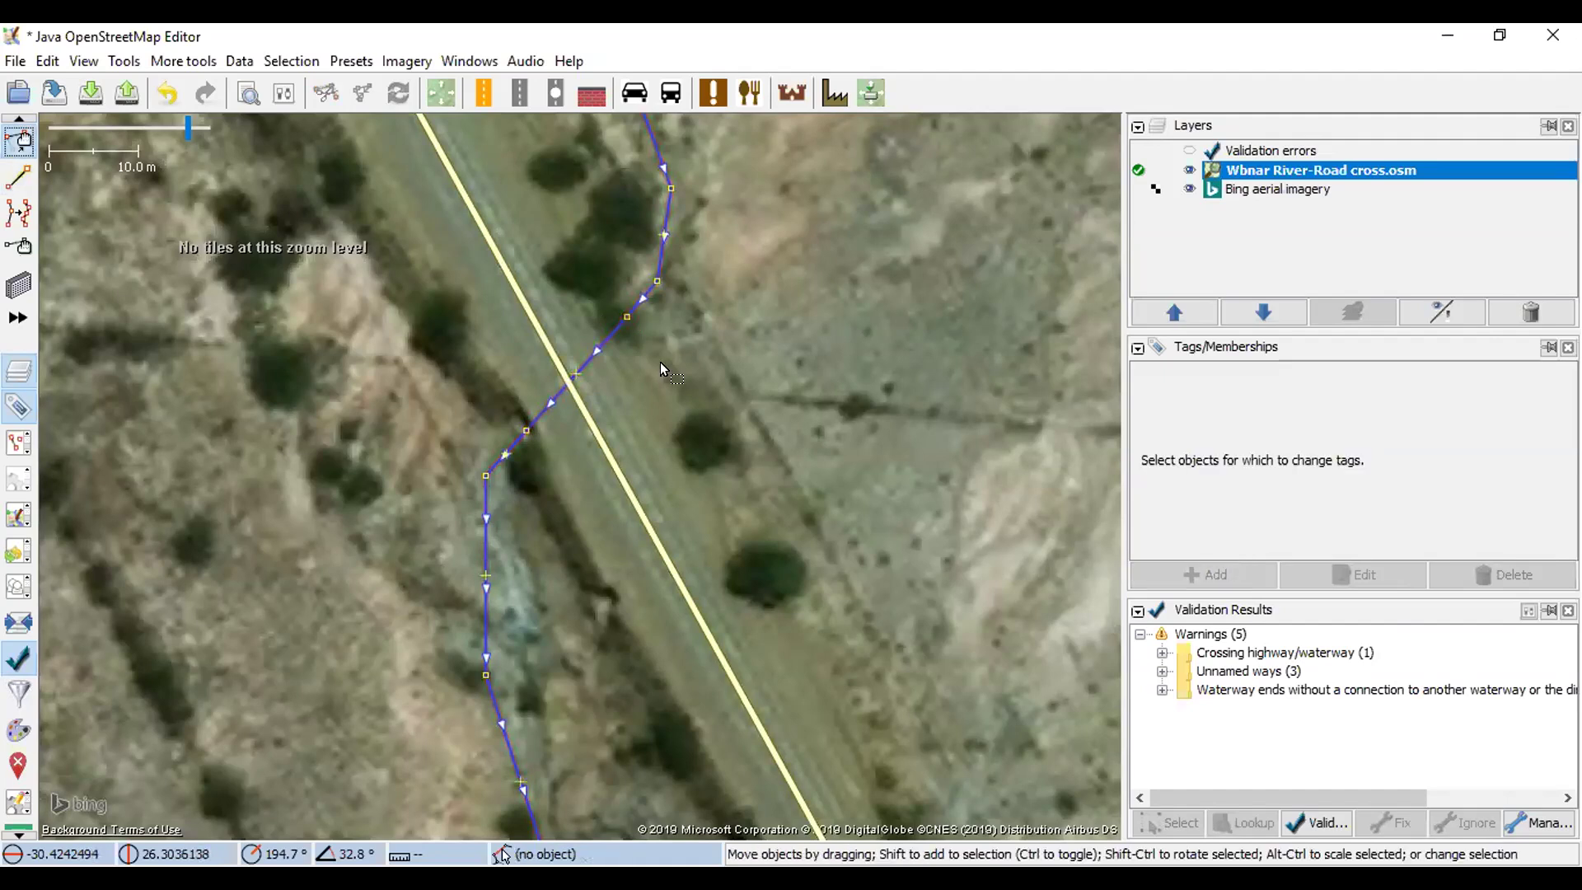
- Split the stream at the two nodes on either side of the road
left_click(623, 315)
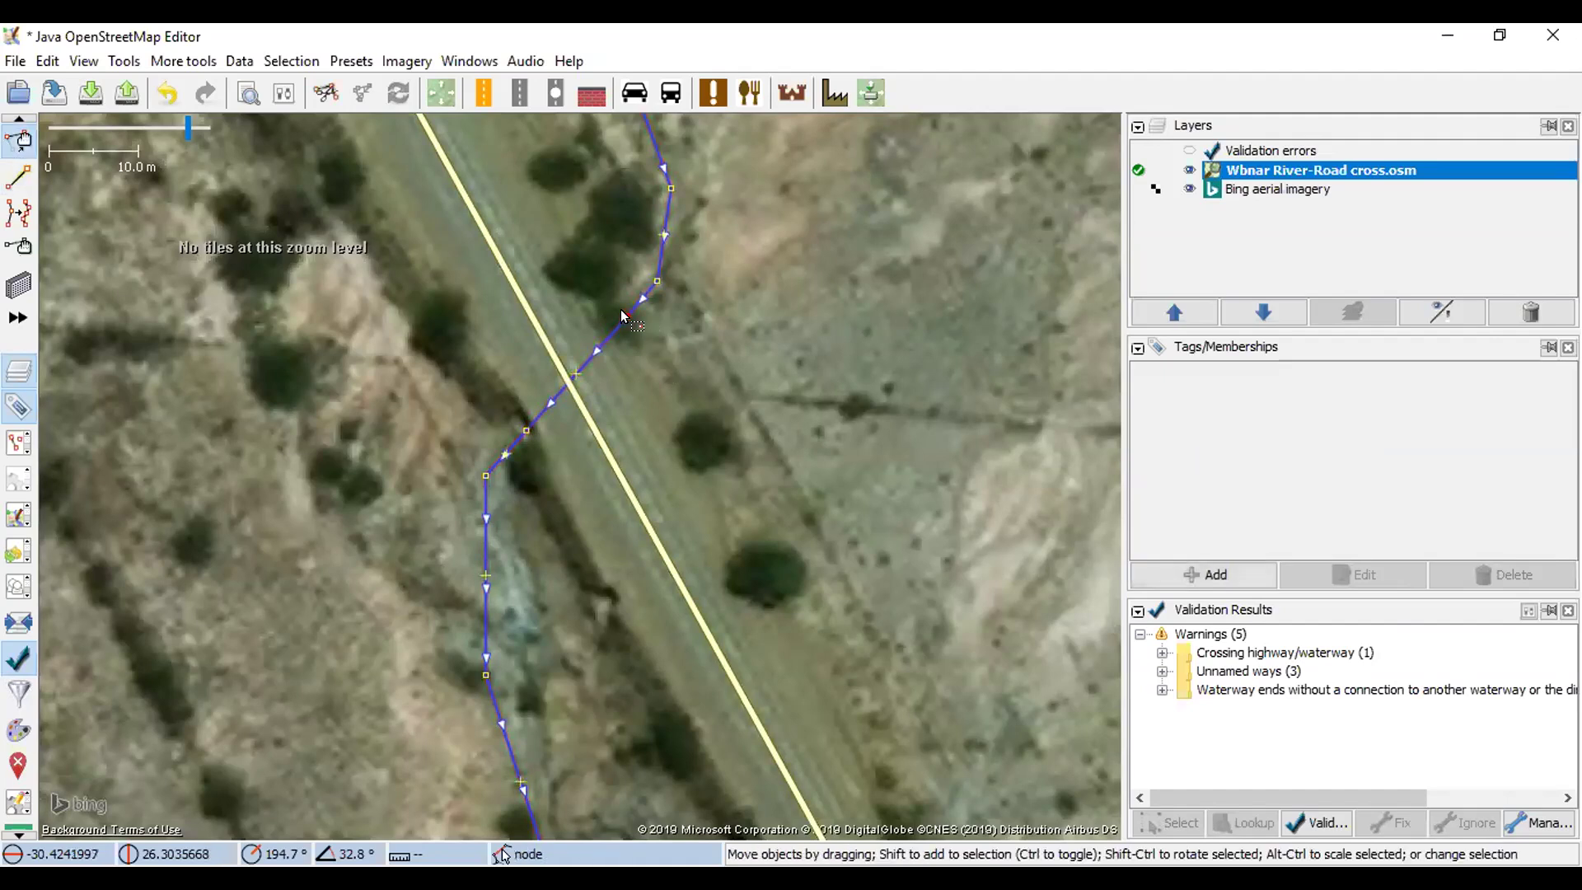
left_click(526, 430, "shift")
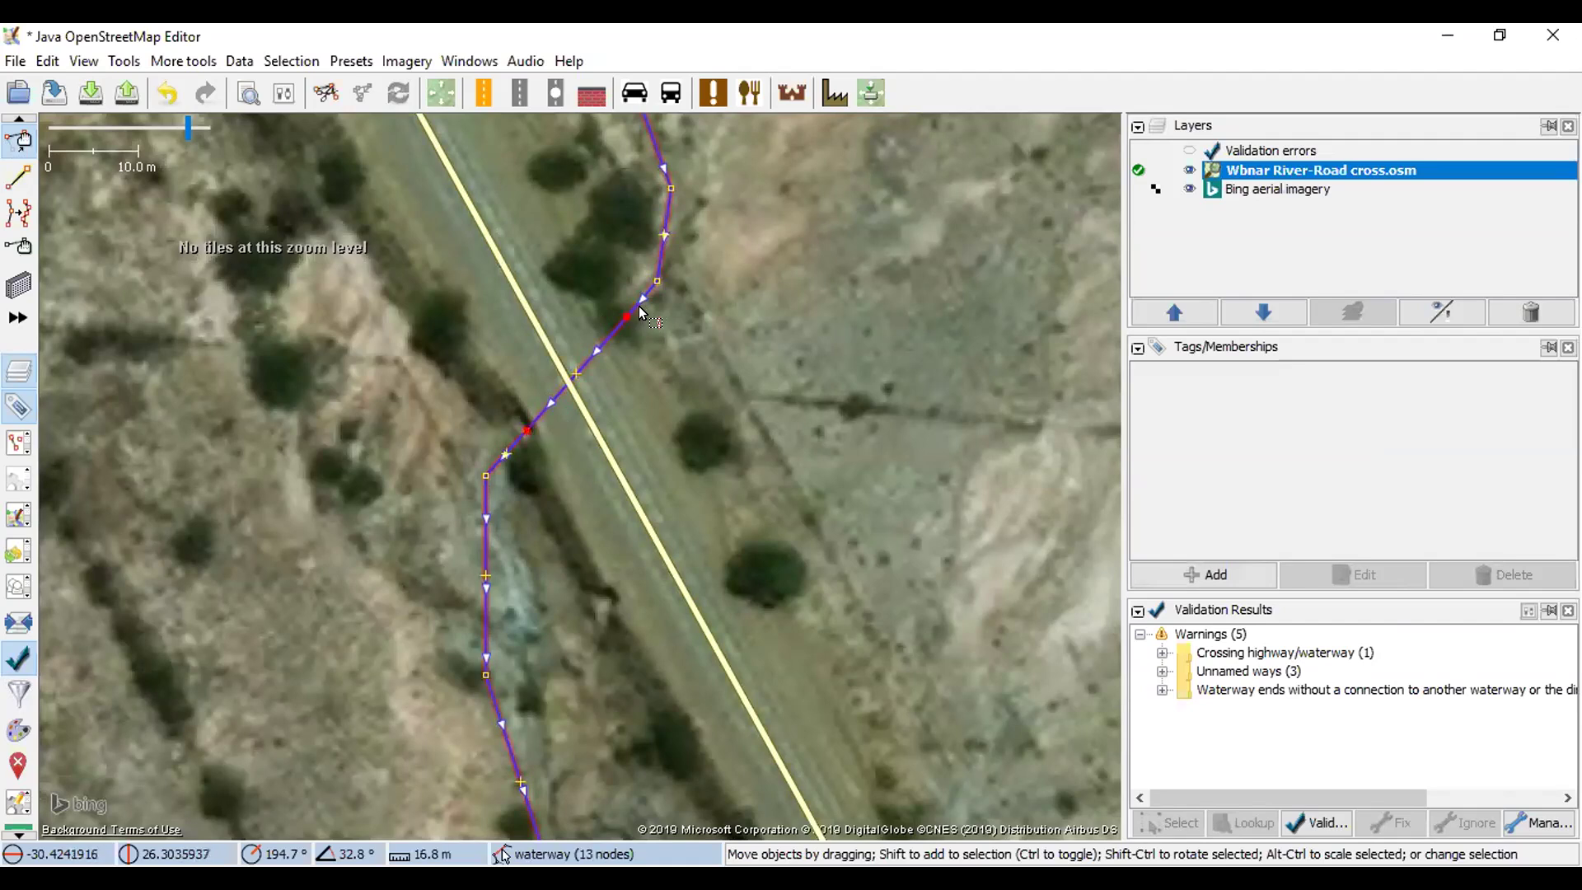
key("p")
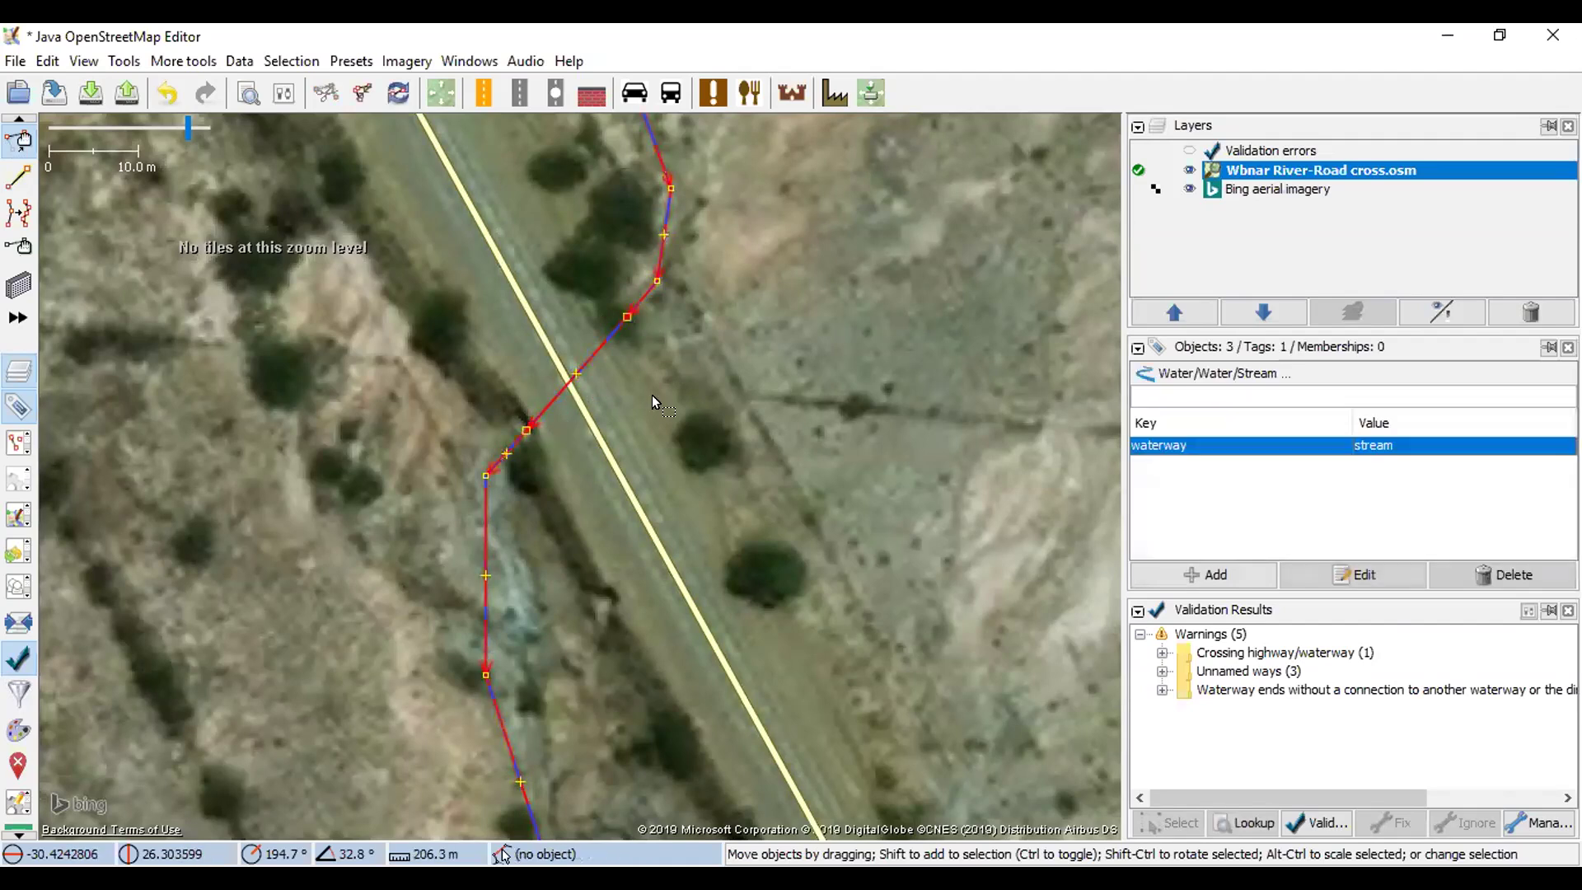
- Tag the short stream segment beneath the road with tunnel=culvert and deselect it
left_click(605, 358)
left_click(594, 353)
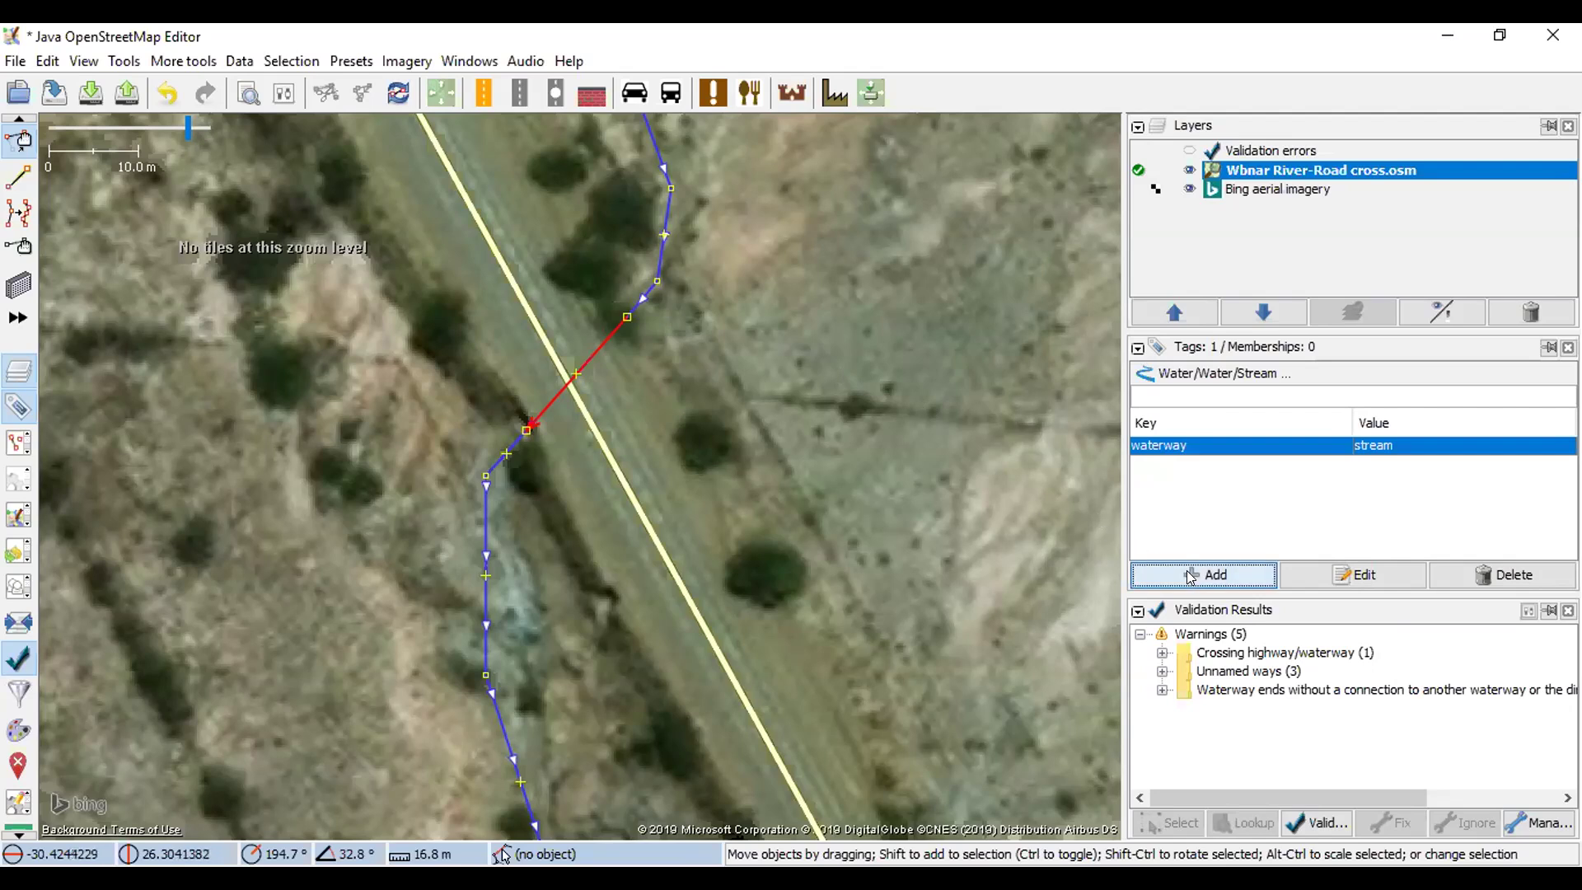
left_click(1252, 353)
type("tunn")
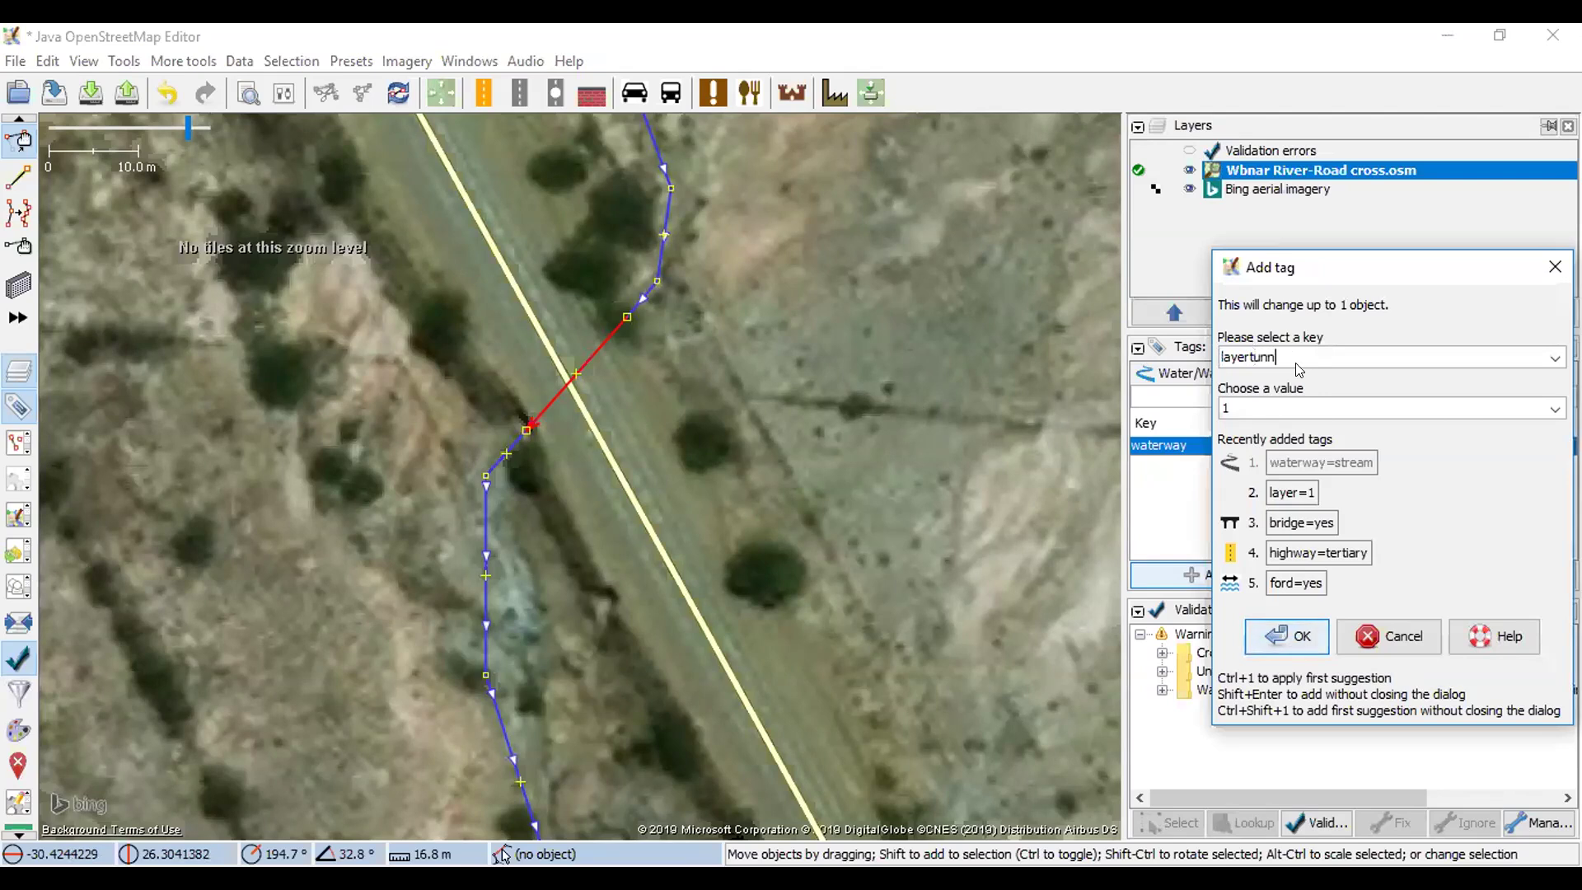
double_click(1297, 354)
type("tunnel")
key("Tab")
type("cu")
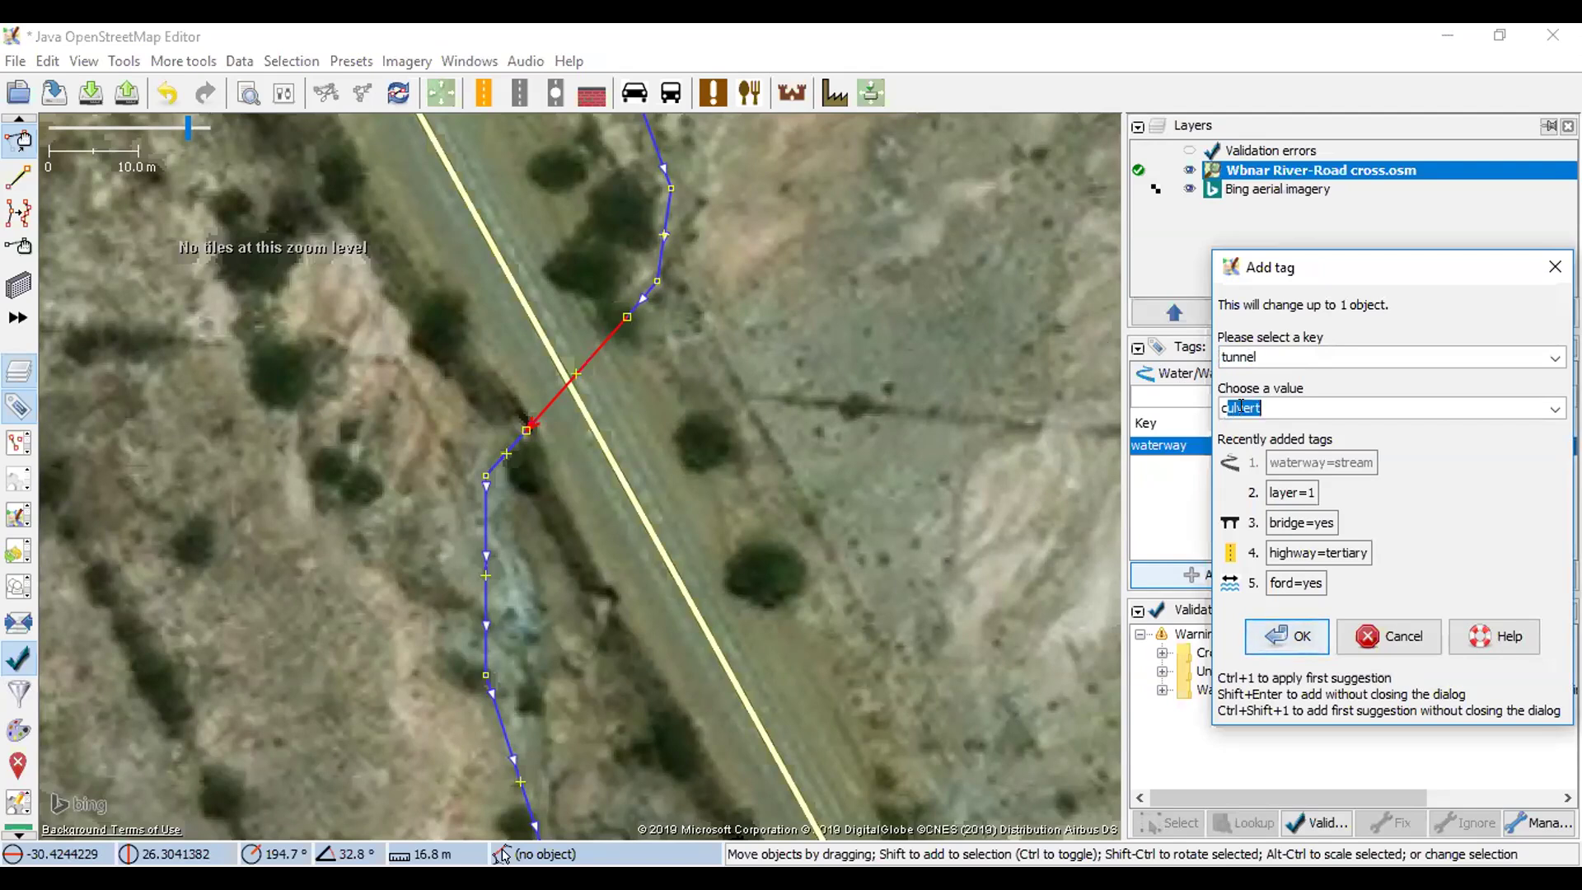
left_click(1289, 641)
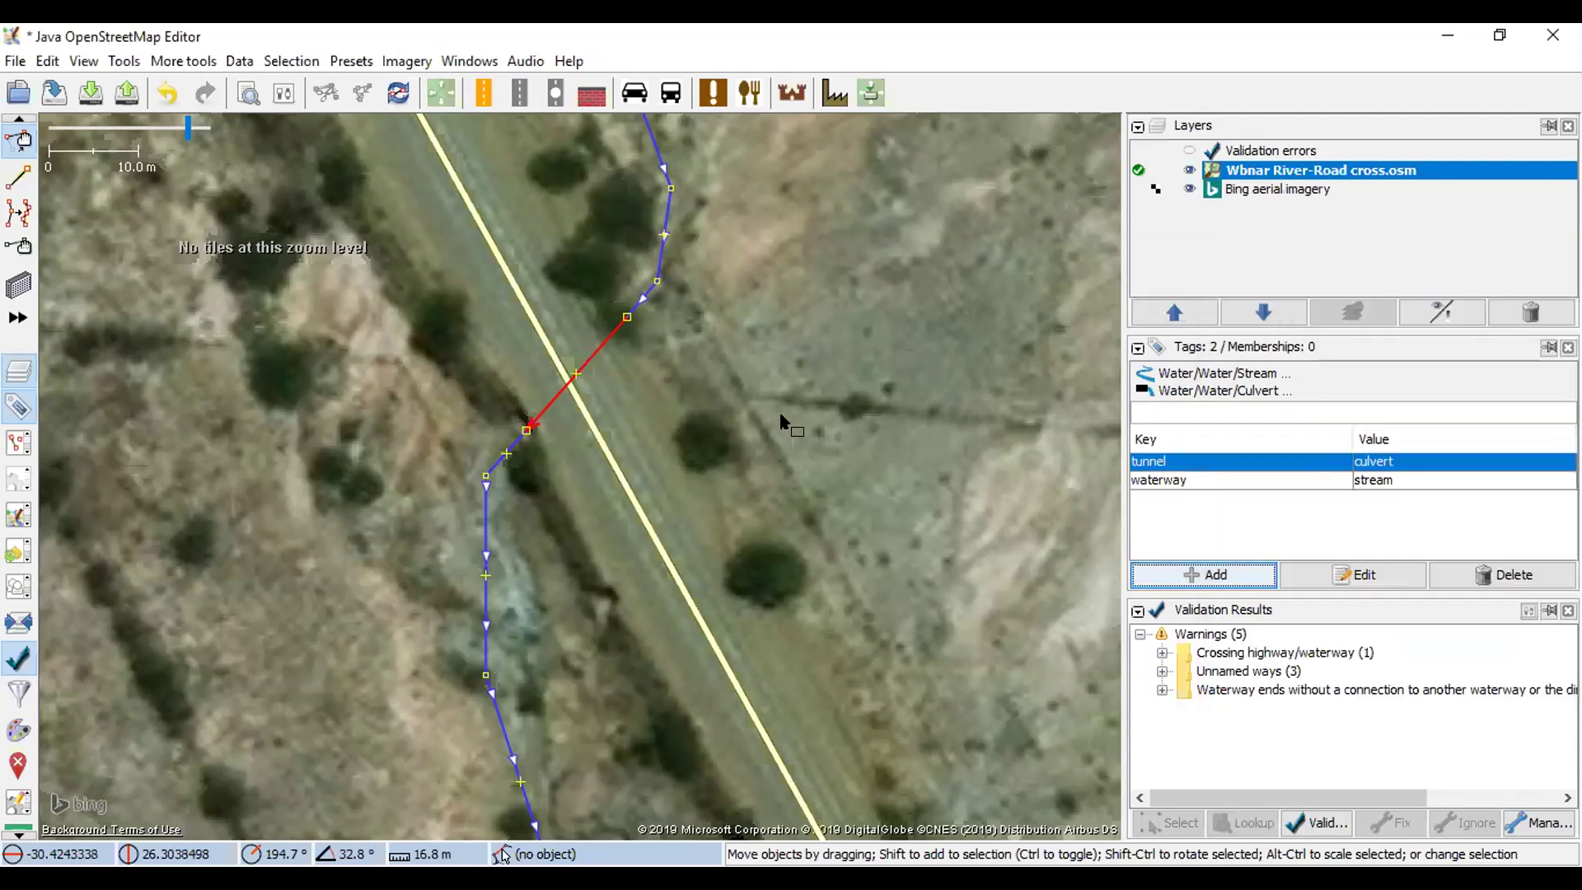
left_click(651, 374)
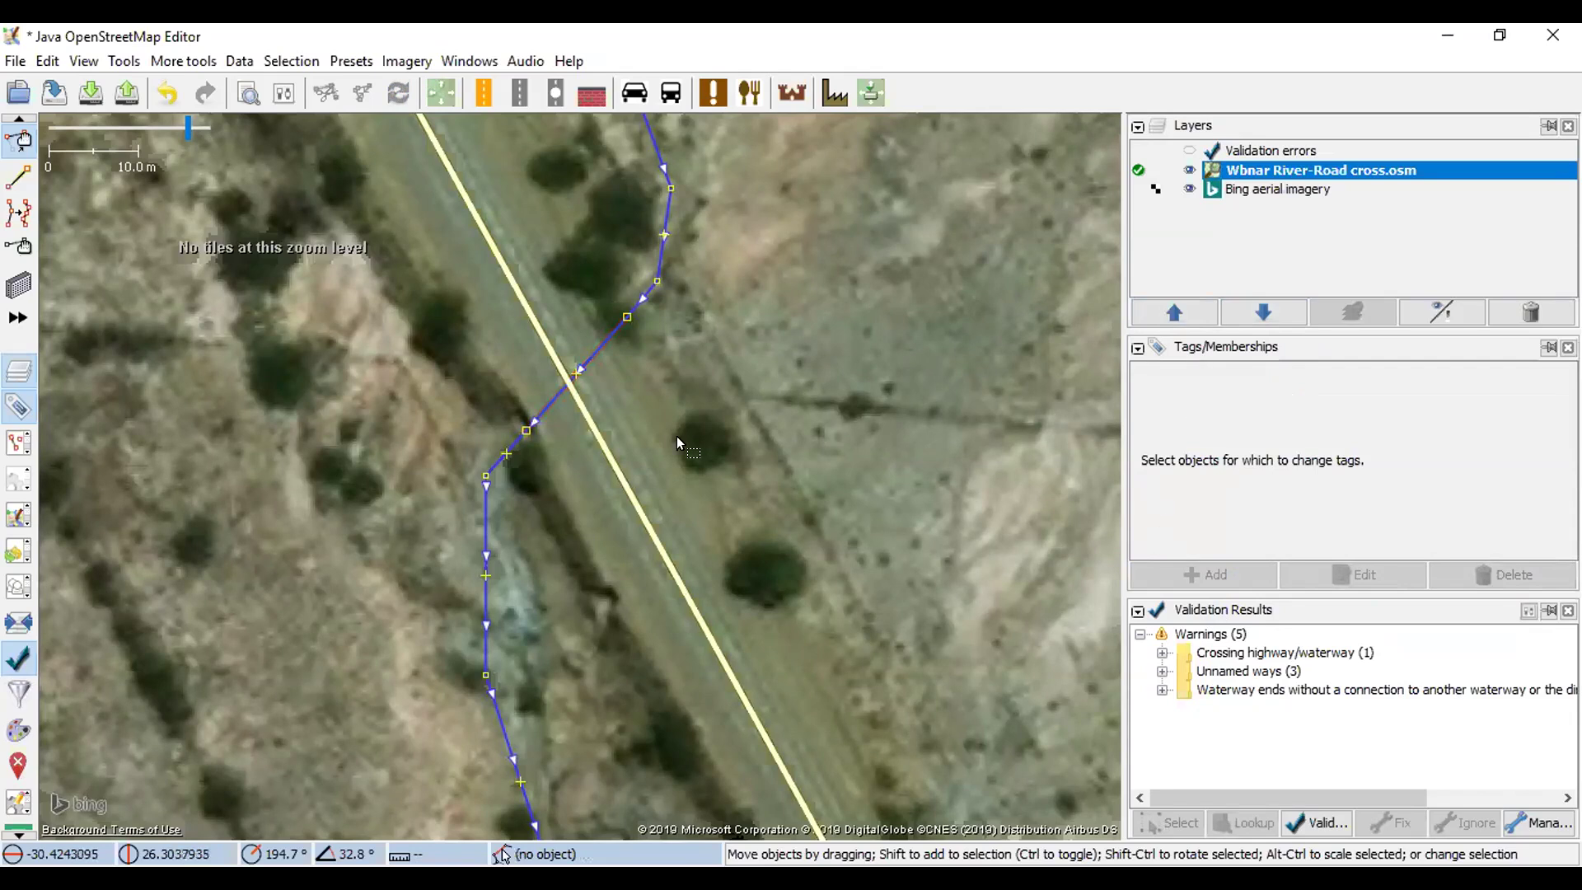
- Add the tag layer=-1 to the culvert segment under the road
left_click(547, 406)
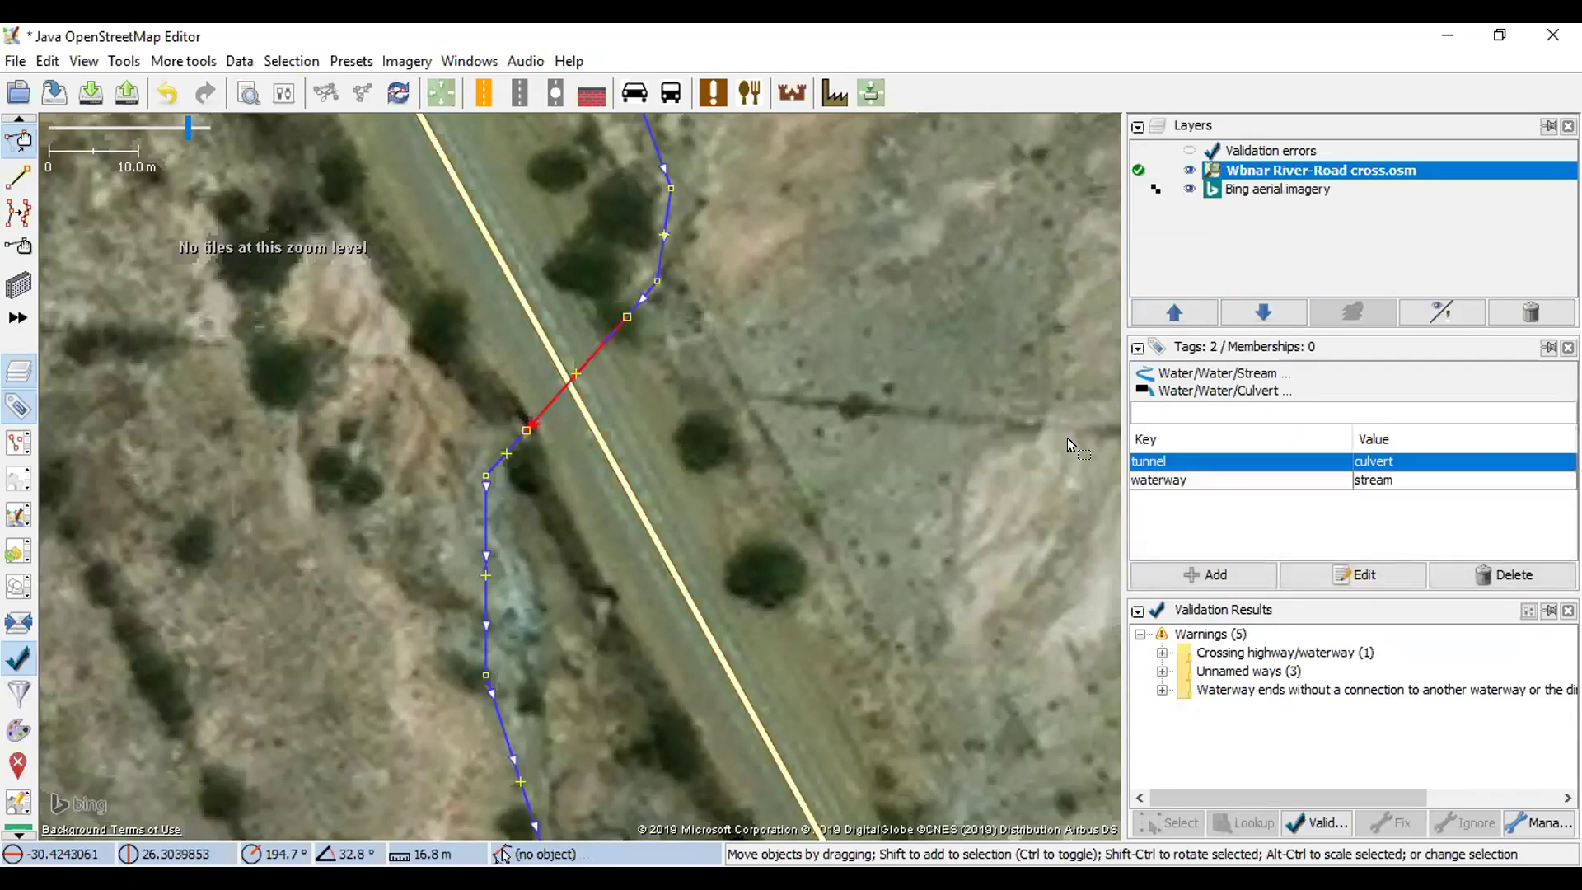
left_click(1177, 575)
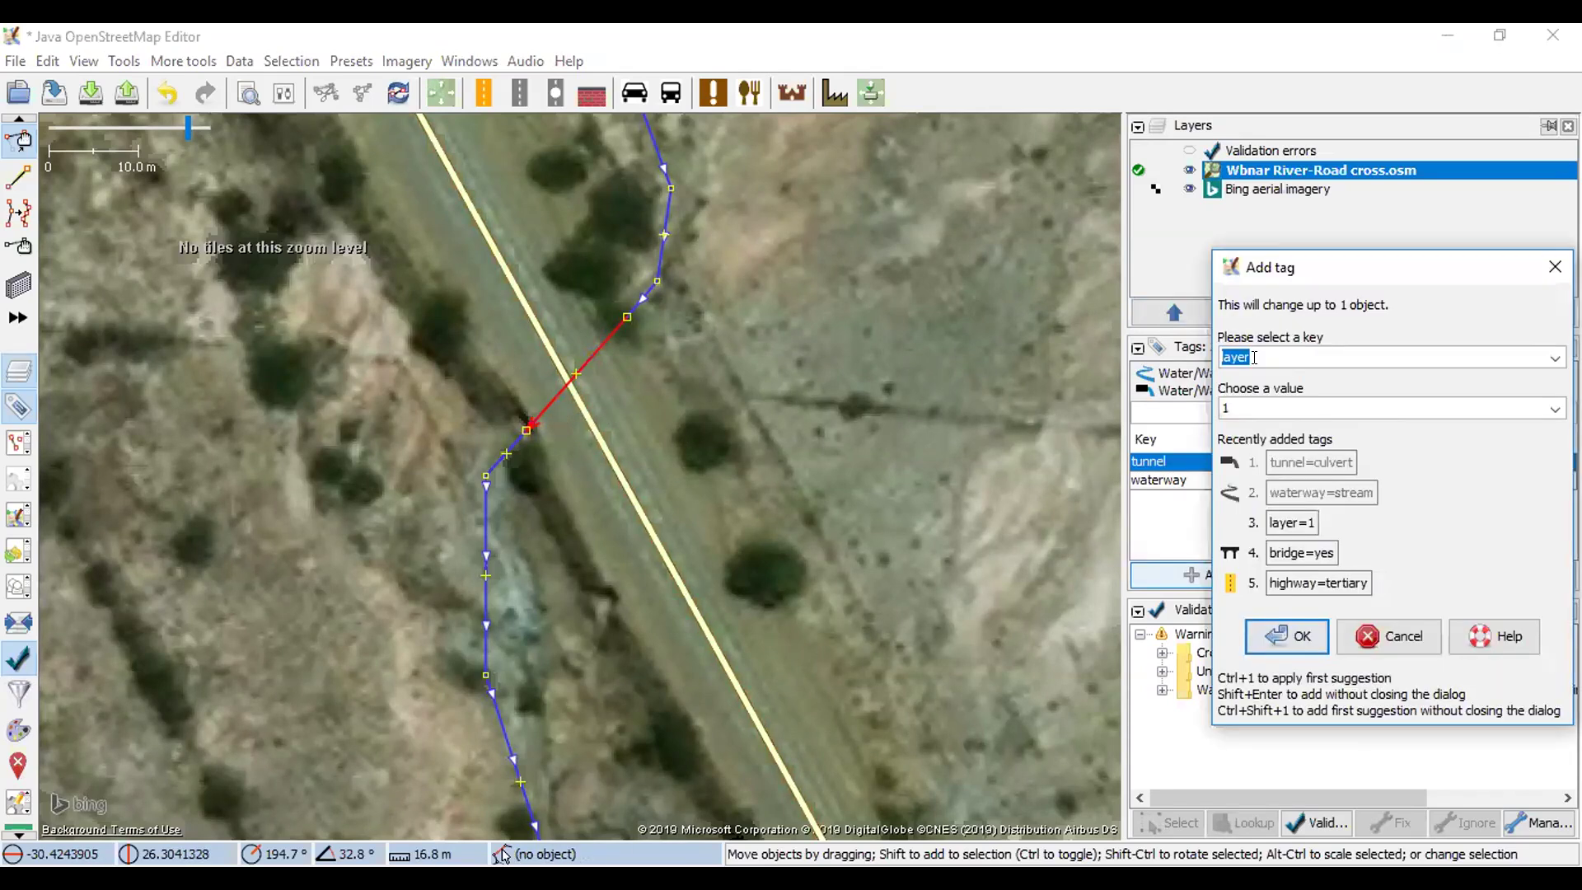
left_click(1258, 355)
left_click(1238, 405)
type("-1")
left_click(1269, 634)
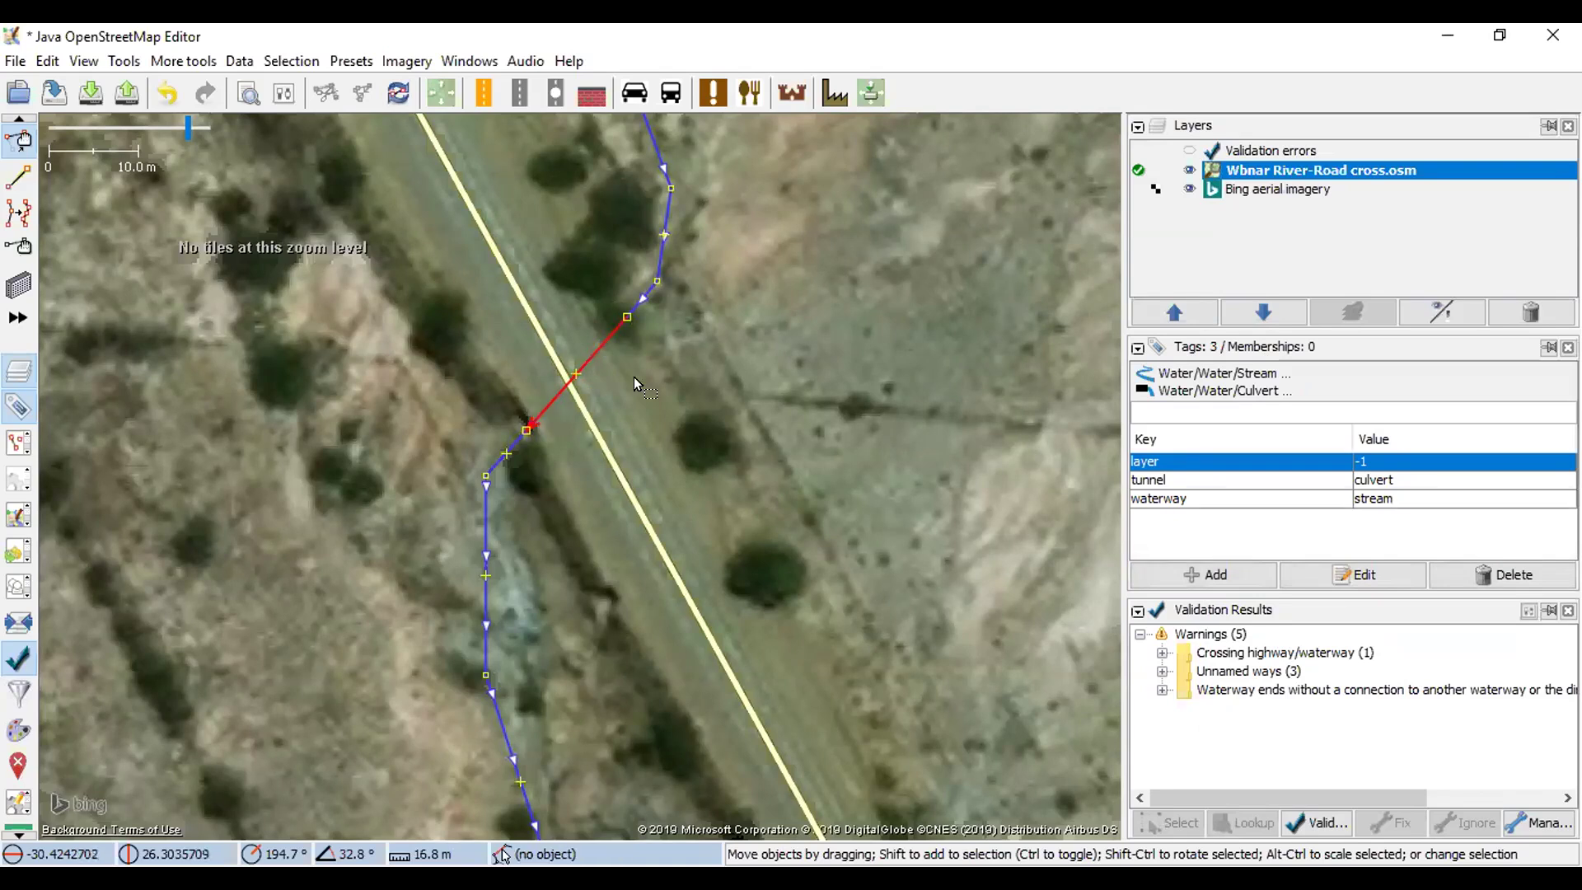
- Rerun the validator on the edited data and review the culvert segment's tags
left_click(1306, 822)
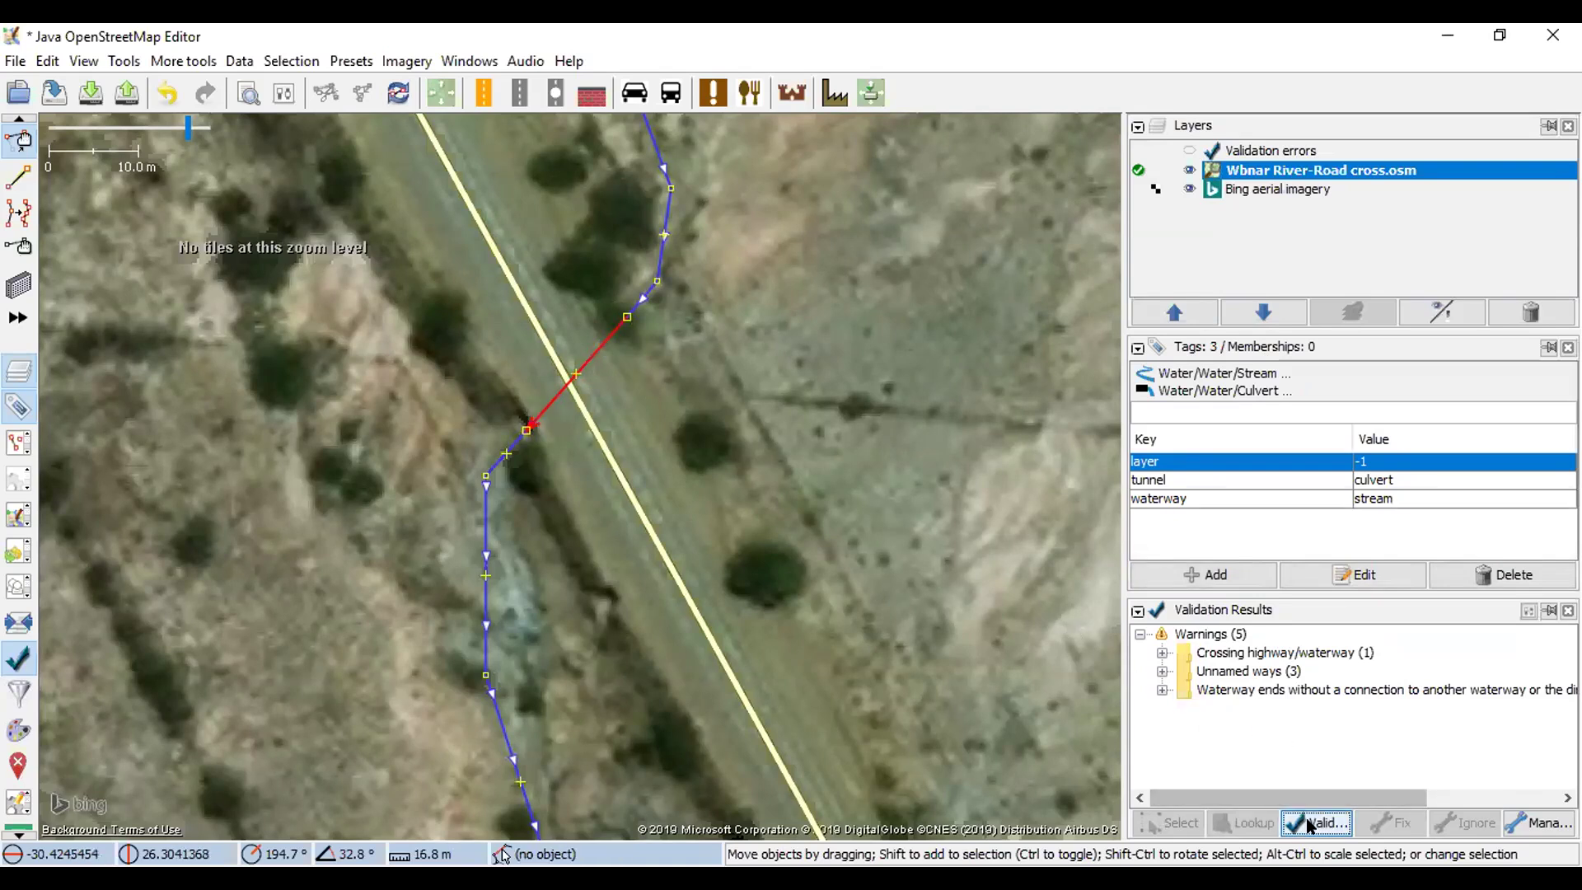
left_click(837, 453)
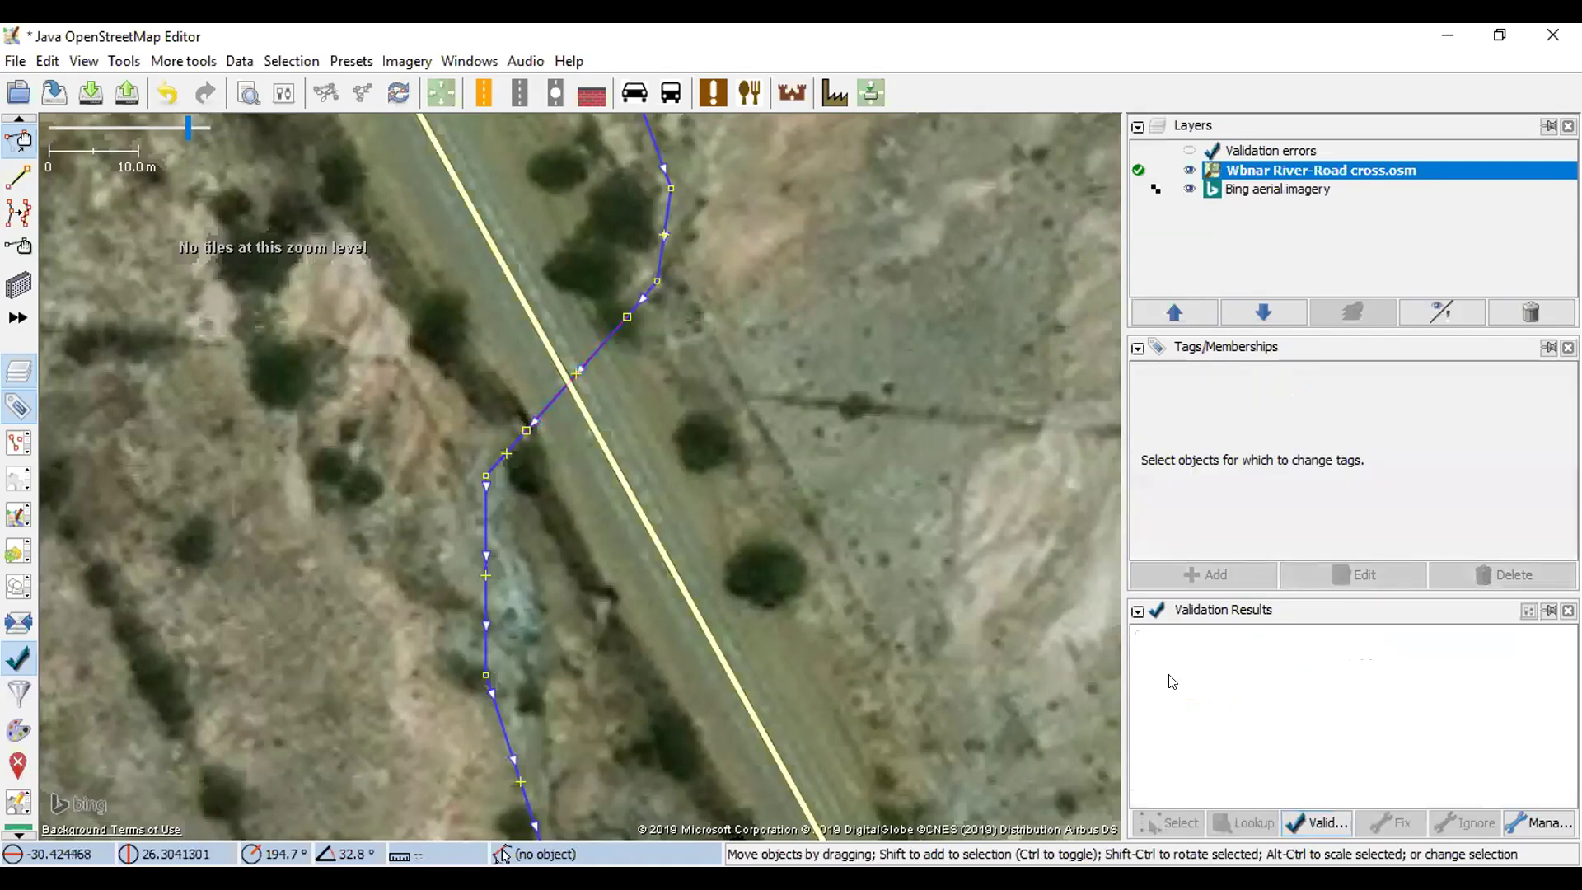
left_click(1318, 822)
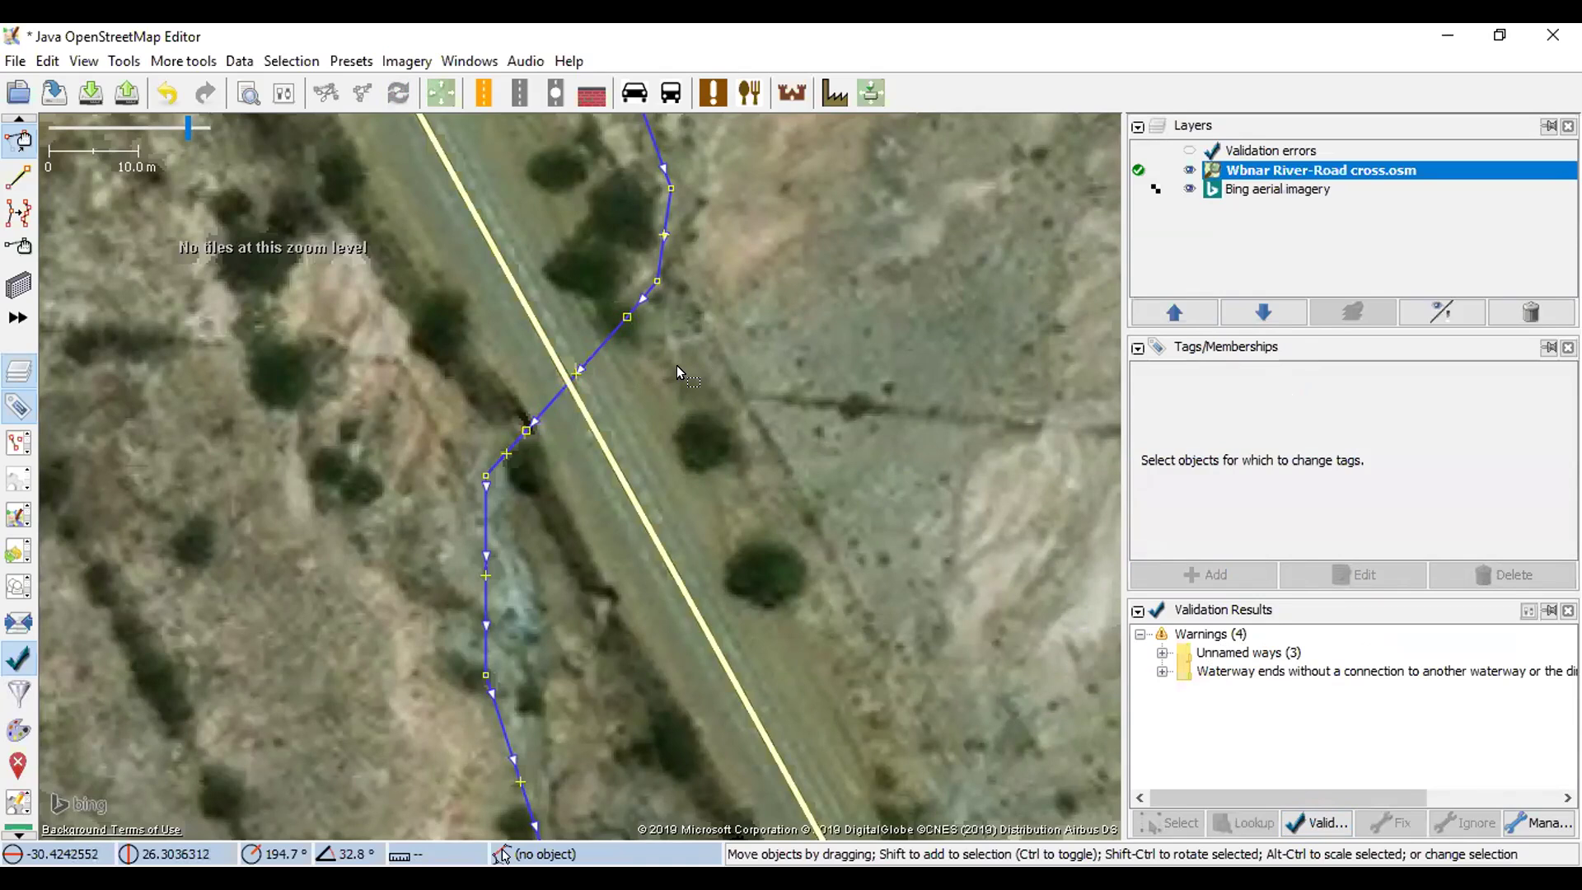
left_click(593, 350)
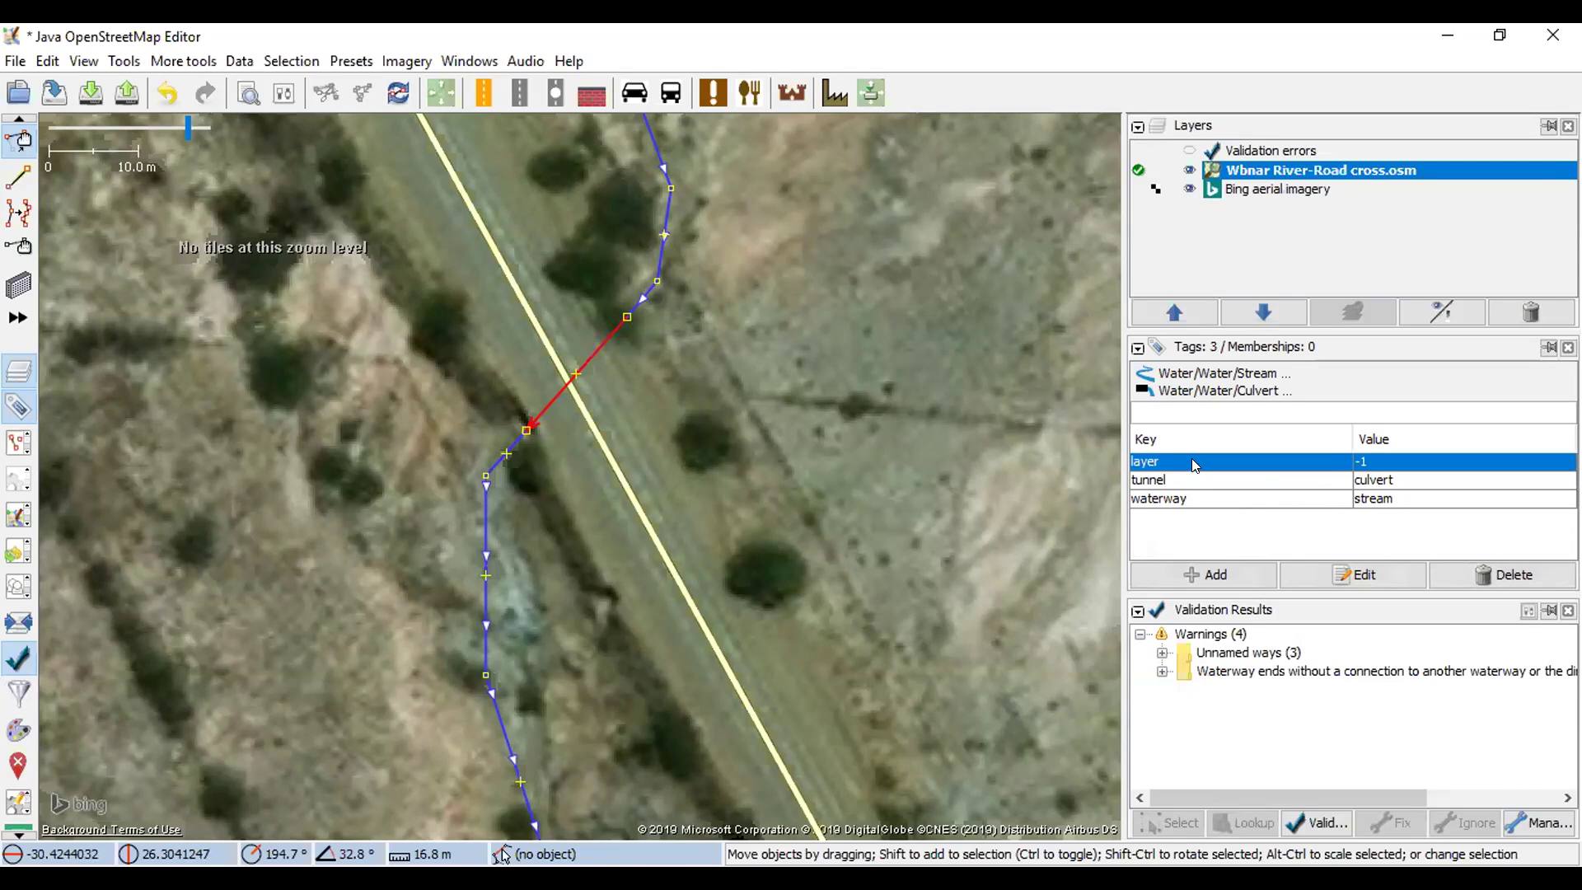
left_click(916, 442)
- Examine the whole culvert crossing and the tags of the road above it
scroll(916, 442, "down", 4)
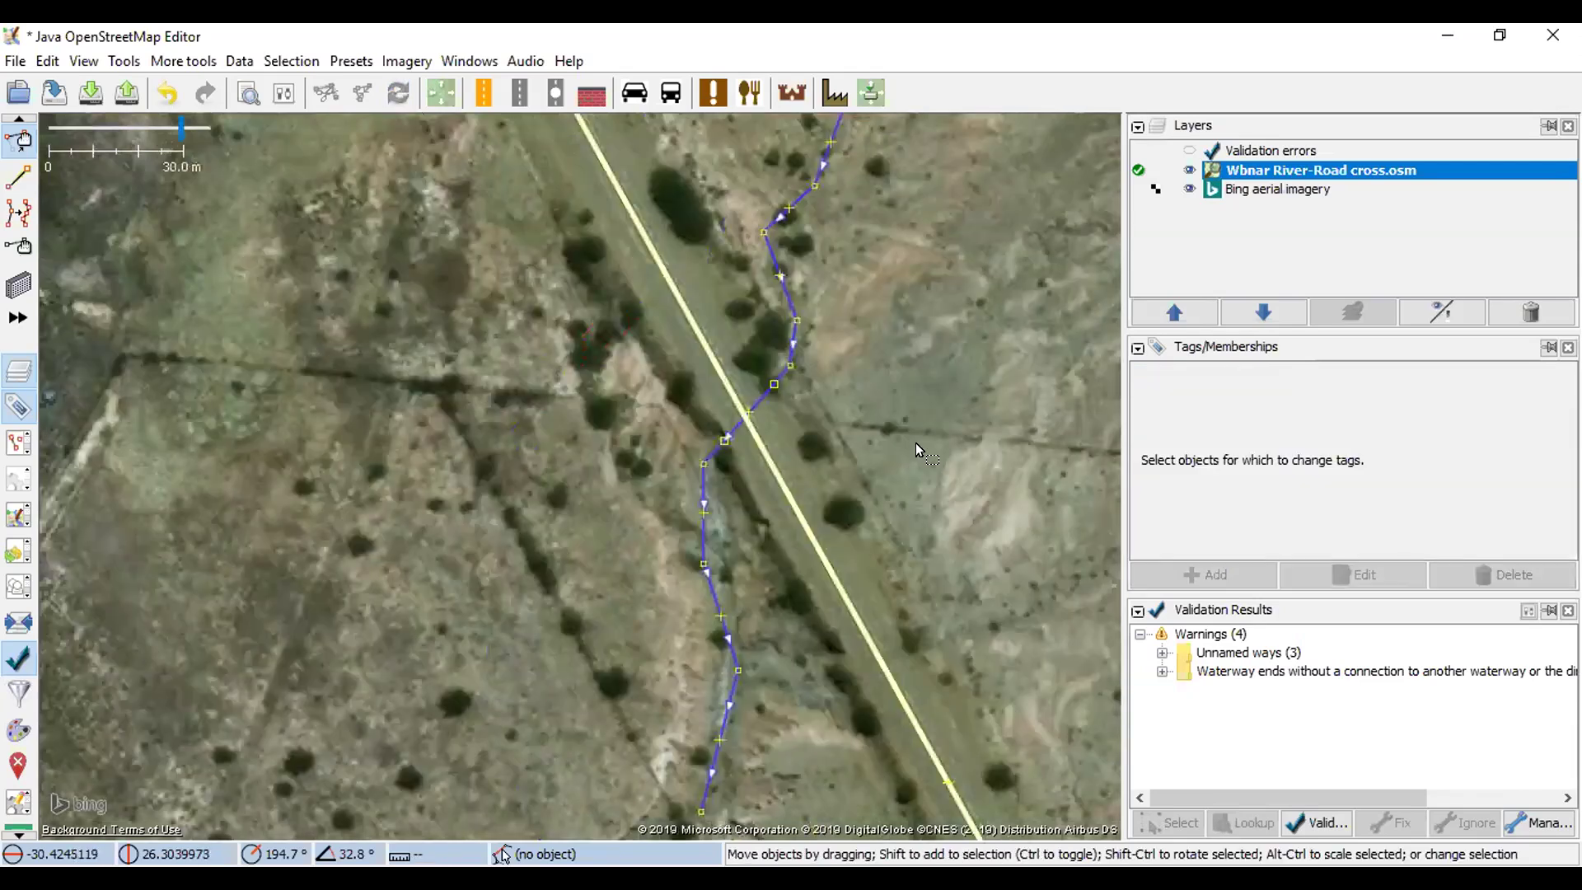
left_click_drag(952, 433, 823, 487)
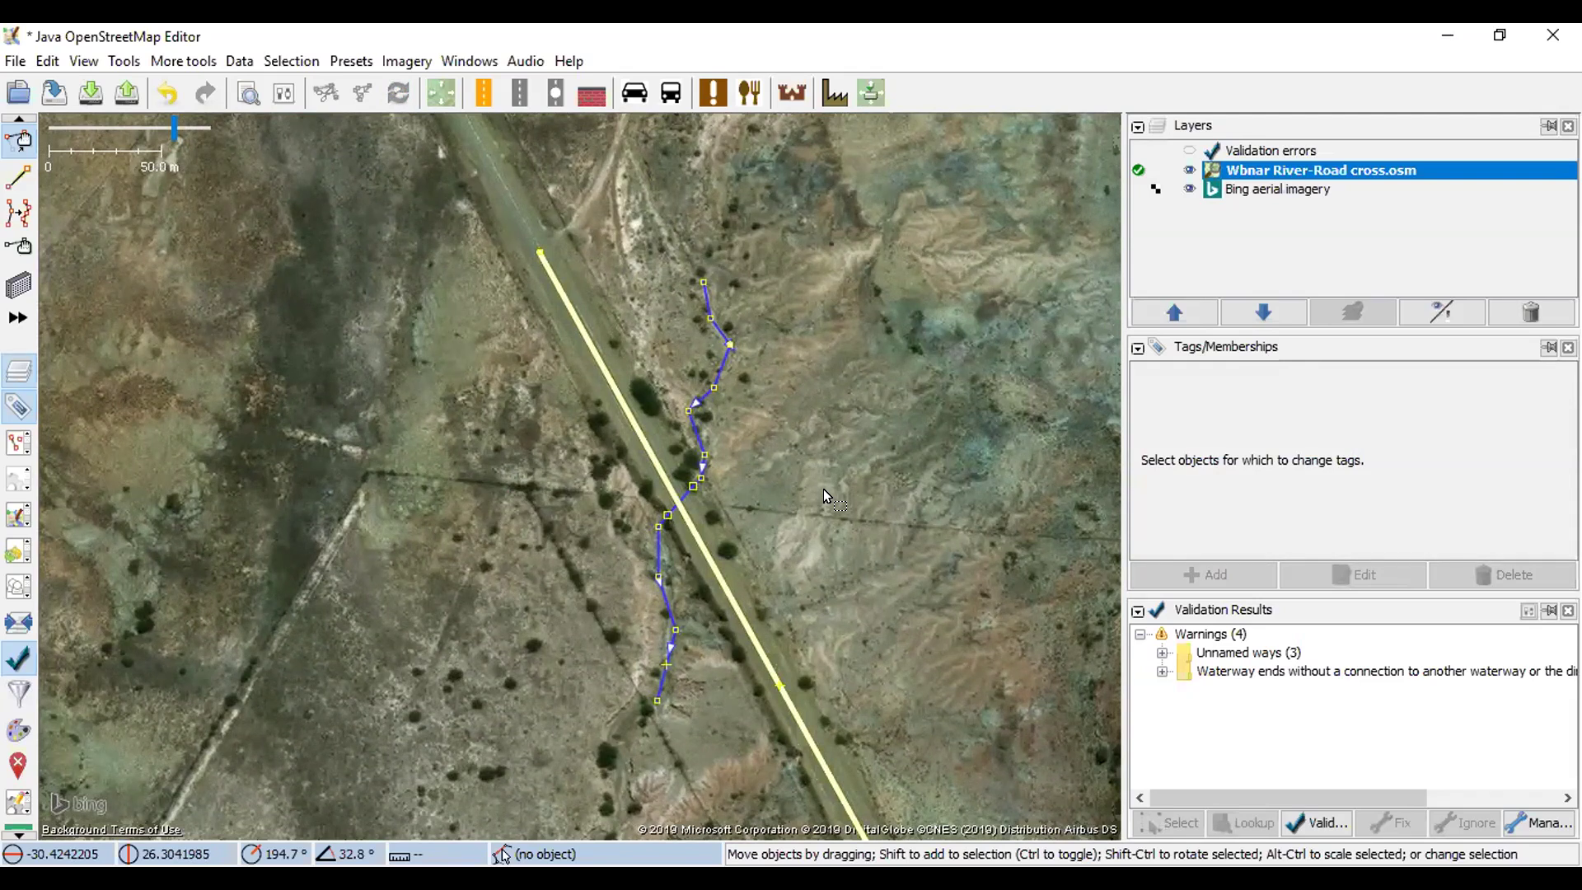
left_click_drag(926, 582, 824, 473)
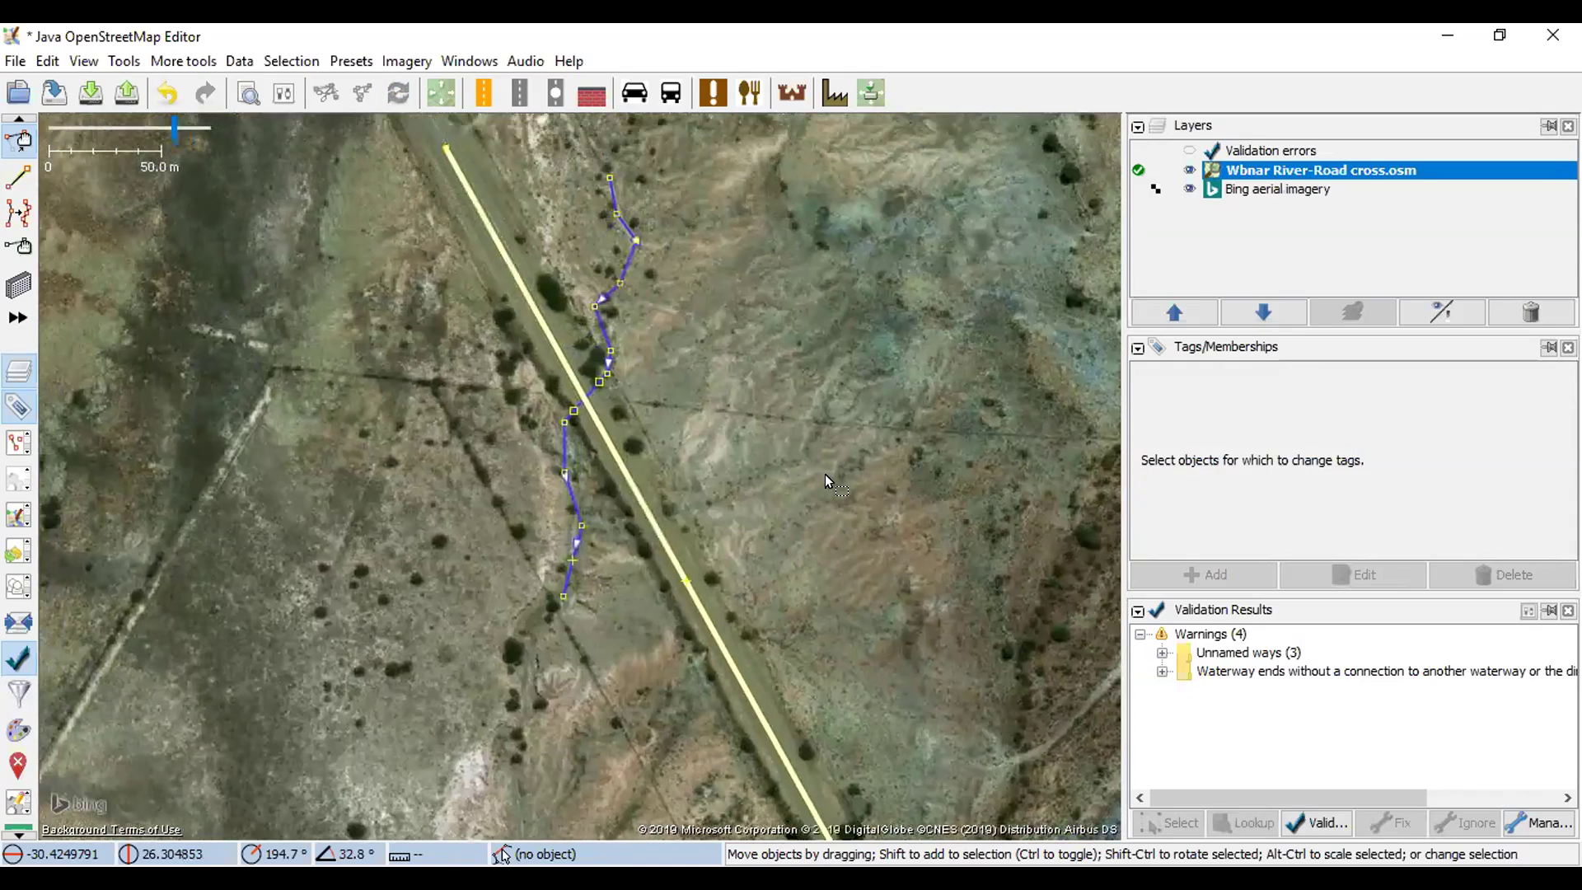
left_click_drag(690, 417, 709, 383)
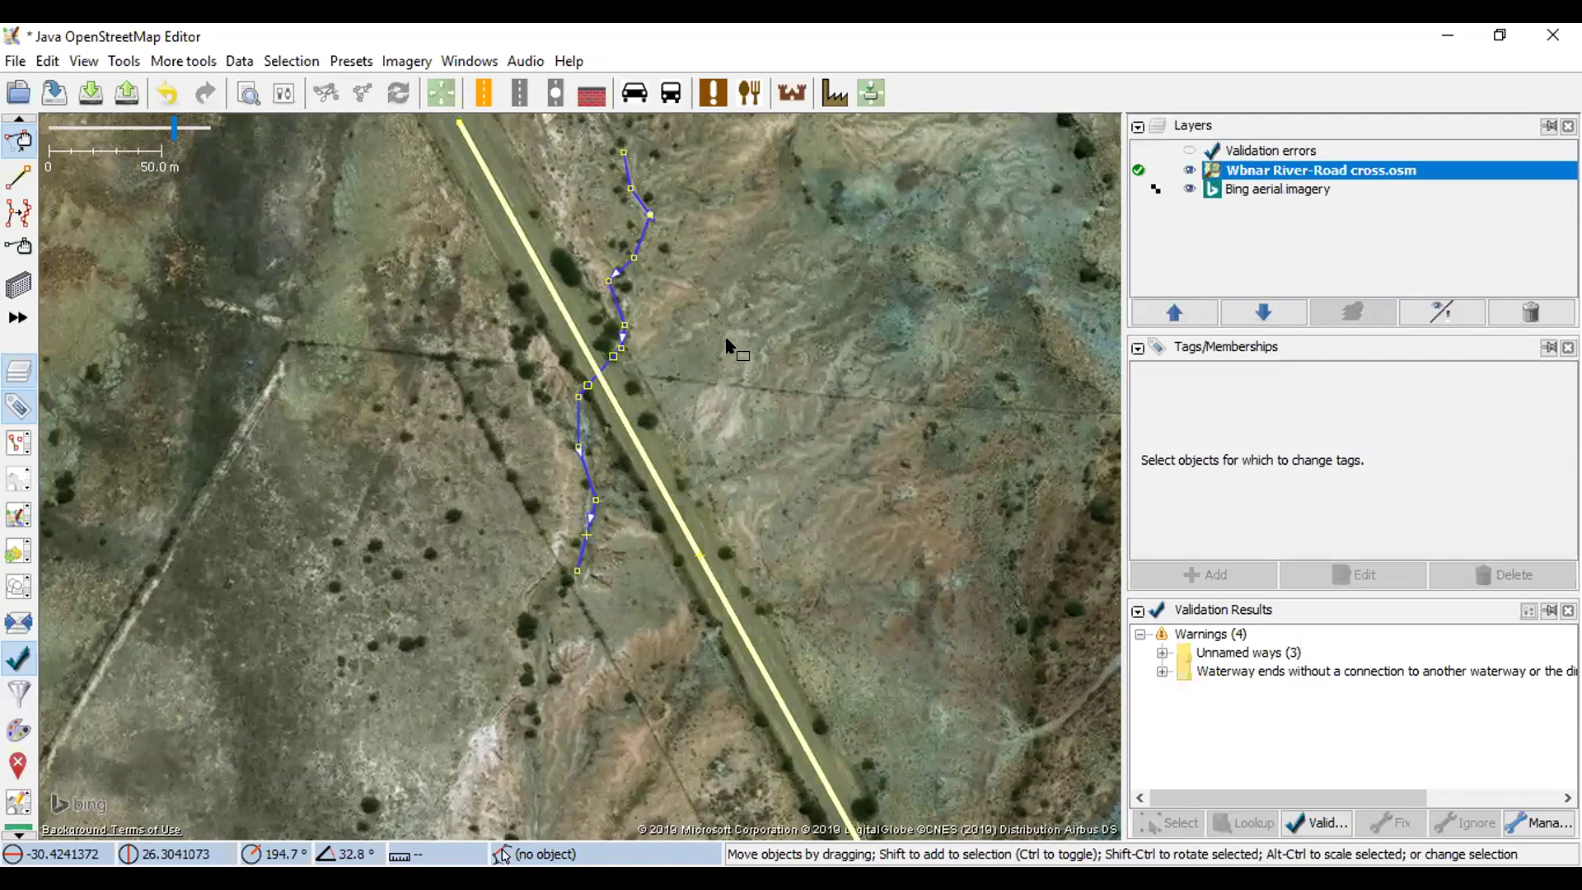
left_click(622, 423)
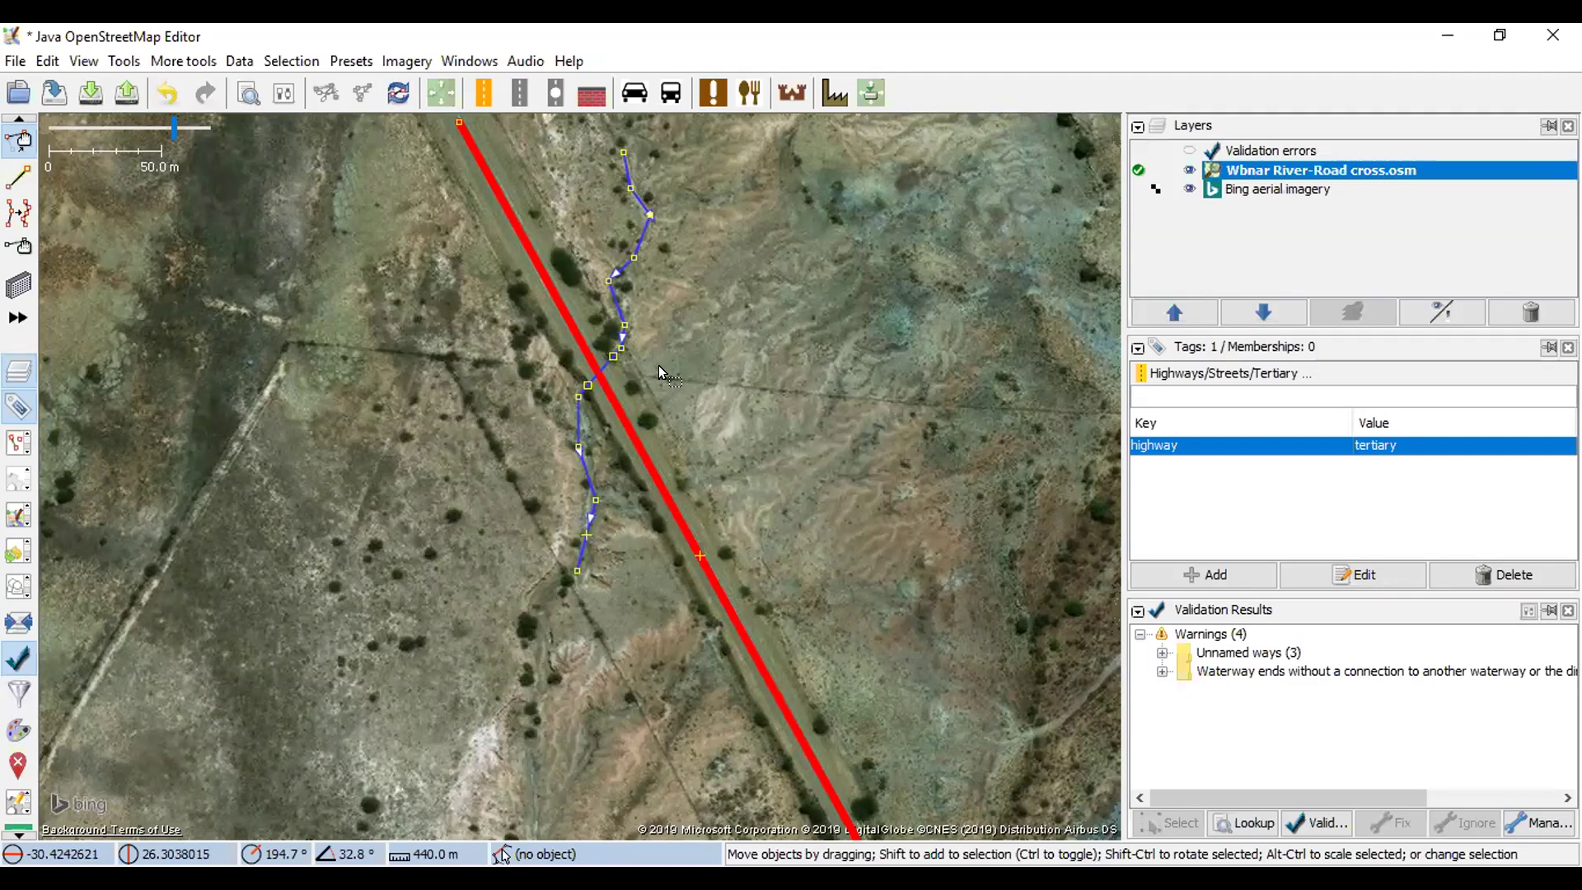
left_click_drag(682, 346, 688, 341)
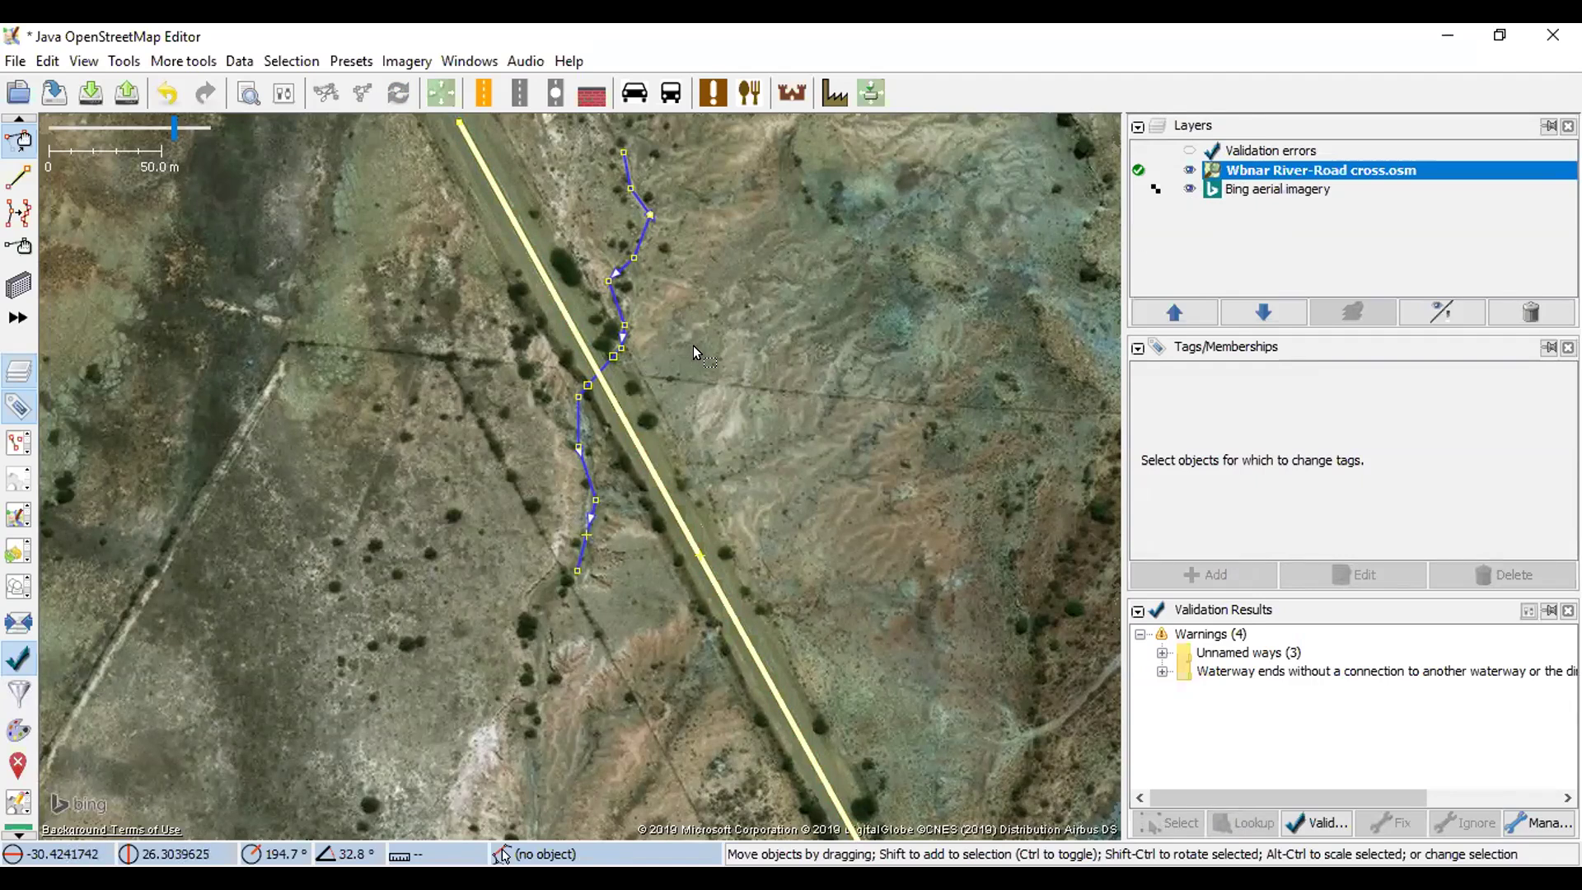
- Search the aerial imagery northeast of the culvert for another place where a dirt road crosses a stream
left_click_drag(819, 293, 600, 533)
scroll(776, 365, "down", 1)
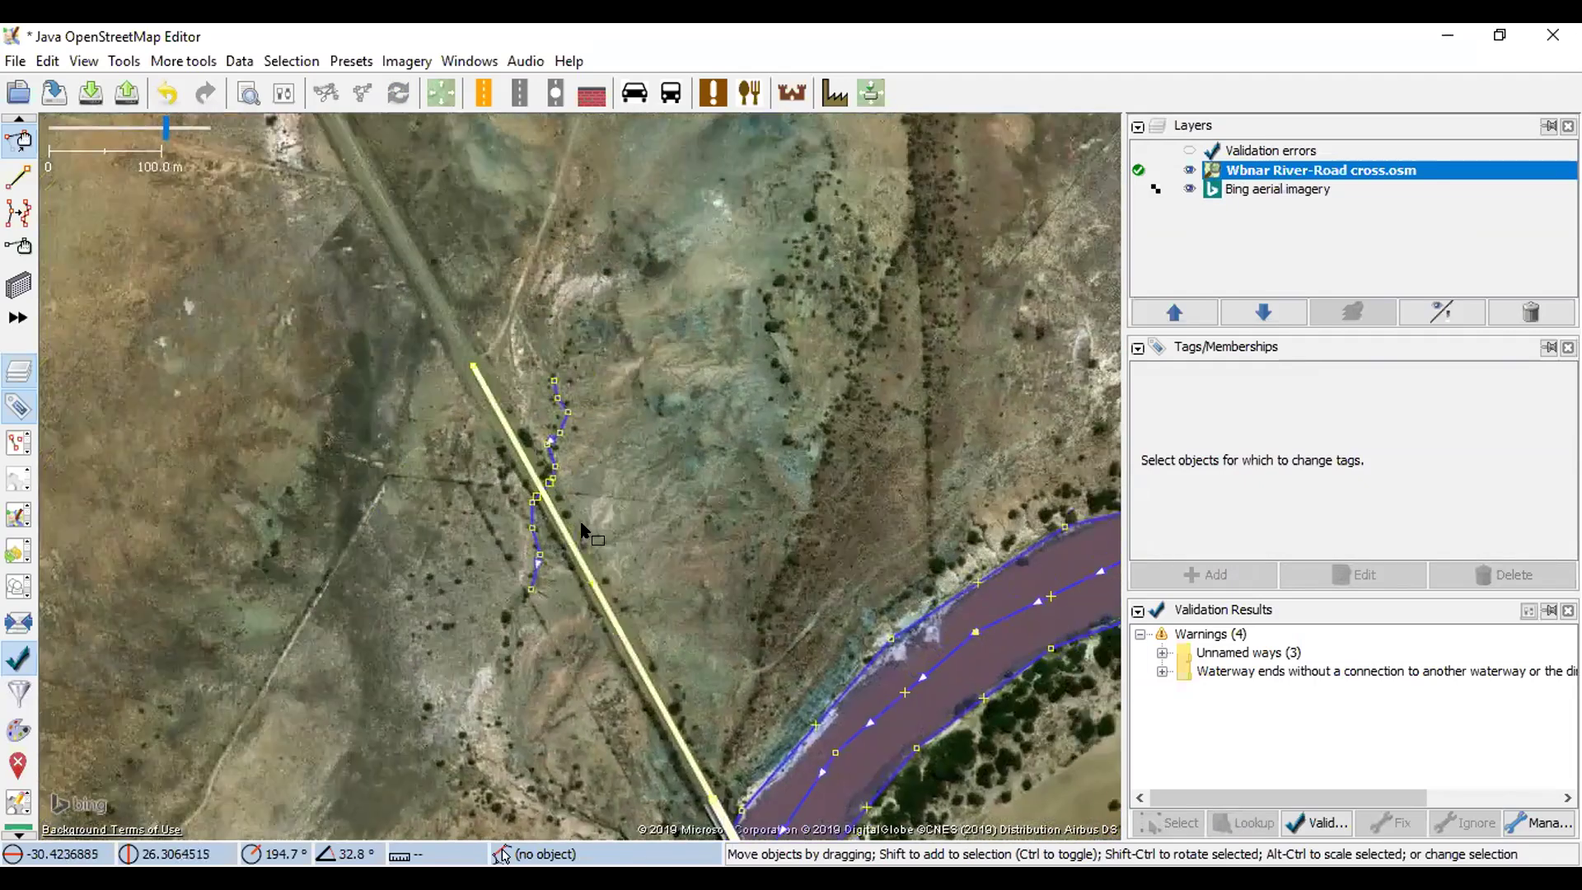
left_click_drag(907, 241, 593, 534)
left_click_drag(587, 398, 424, 525)
left_click_drag(832, 387, 523, 418)
left_click_drag(1104, 317, 693, 413)
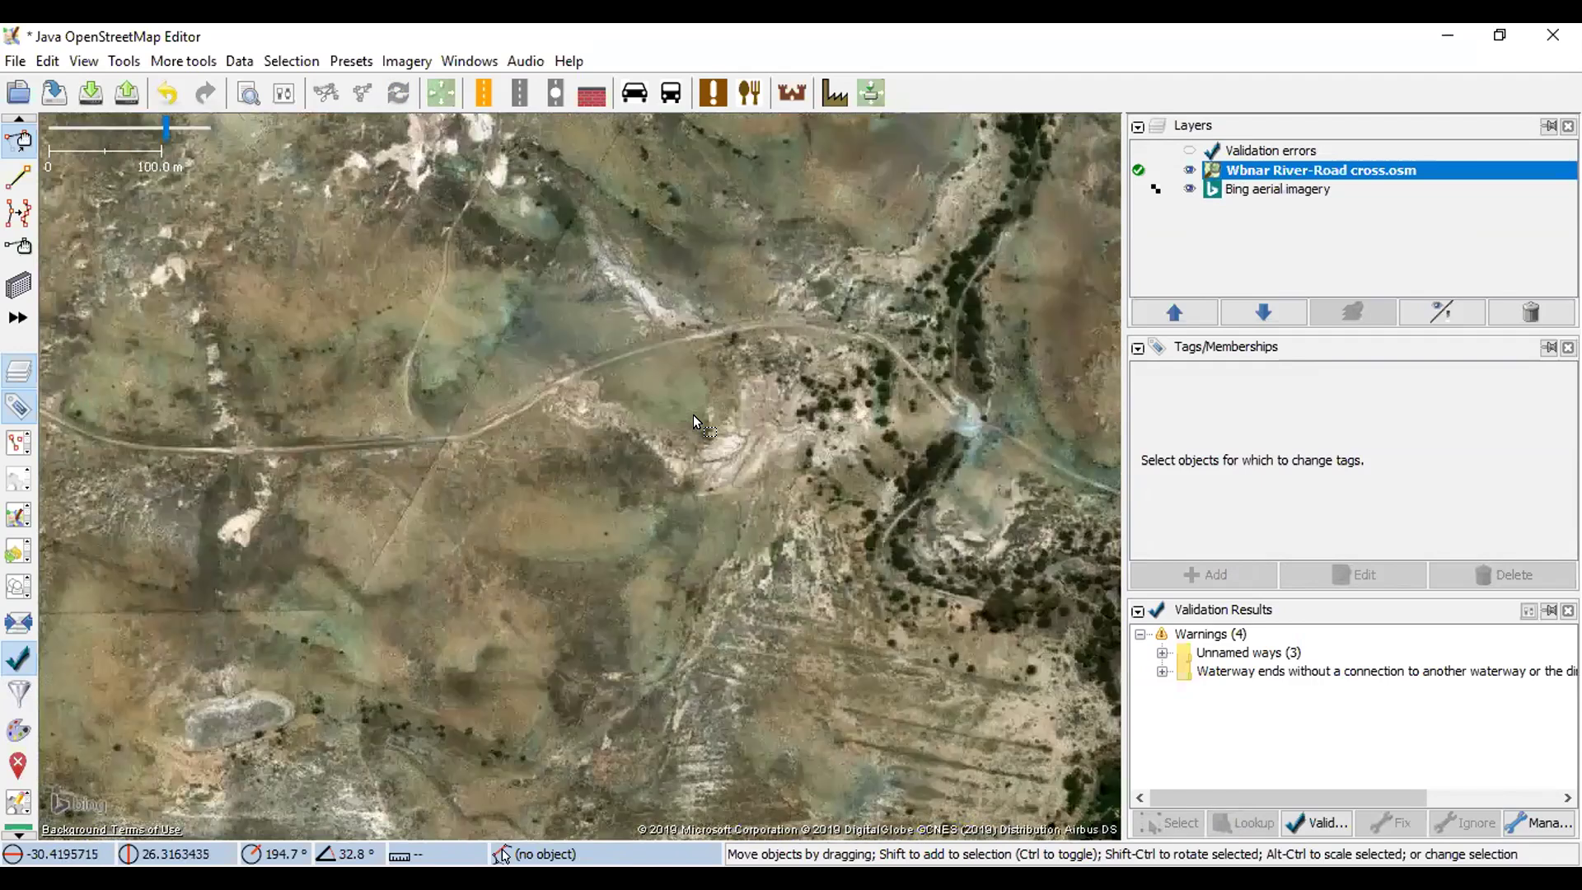
left_click_drag(930, 389, 693, 413)
scroll(708, 437, "up", 1)
left_click_drag(703, 481, 679, 472)
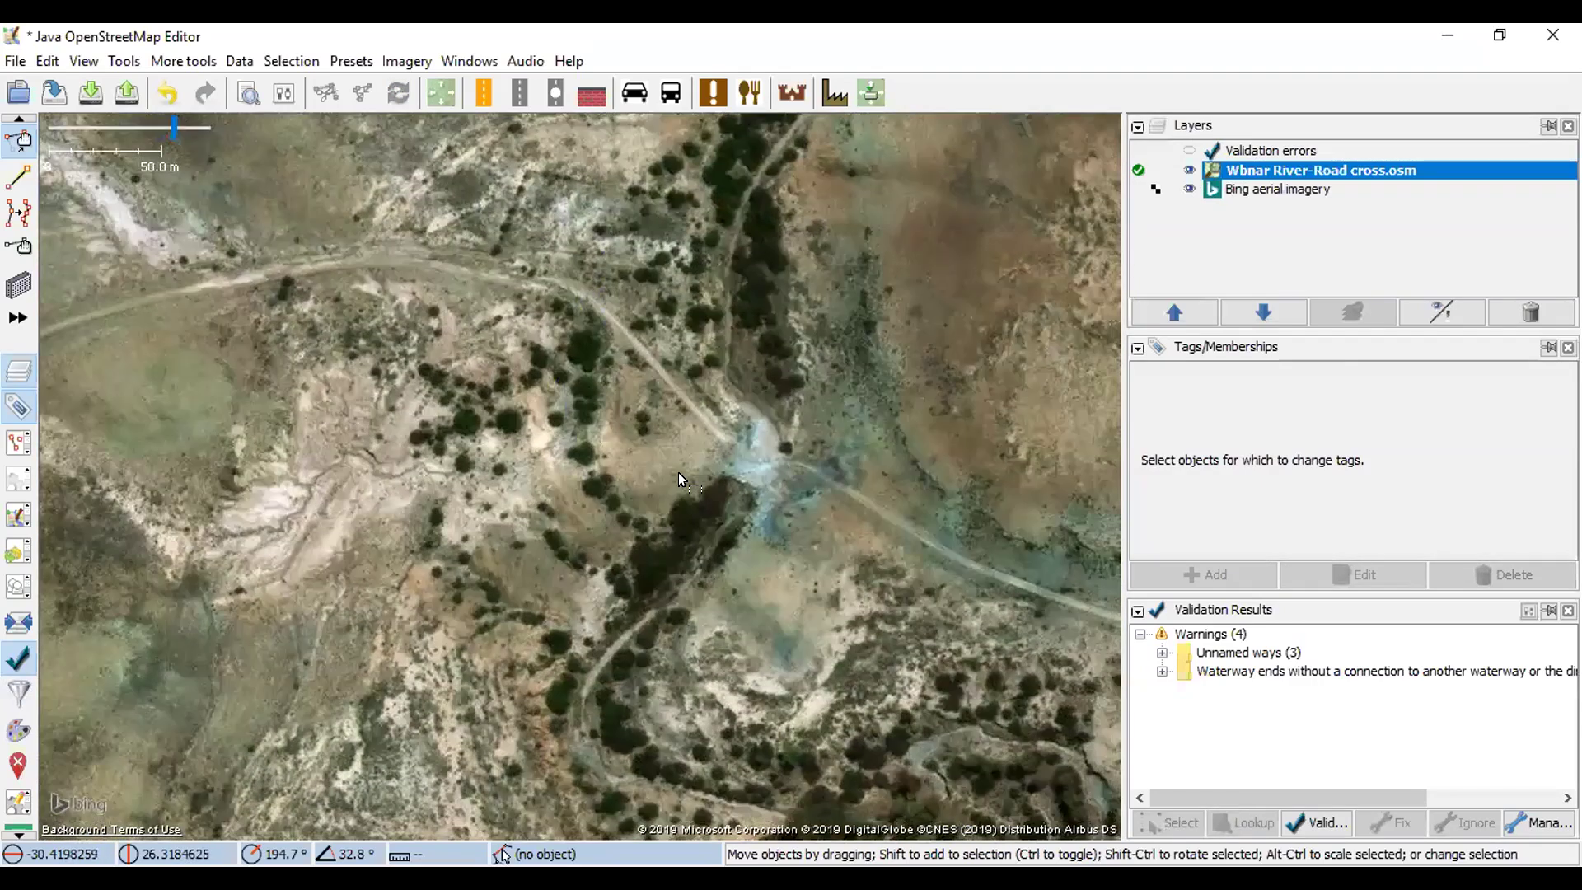
scroll(679, 472, "up", 1)
scroll(678, 472, "down", 2)
scroll(679, 472, "up", 1)
left_click_drag(679, 472, 720, 530)
left_click_drag(577, 397, 666, 478)
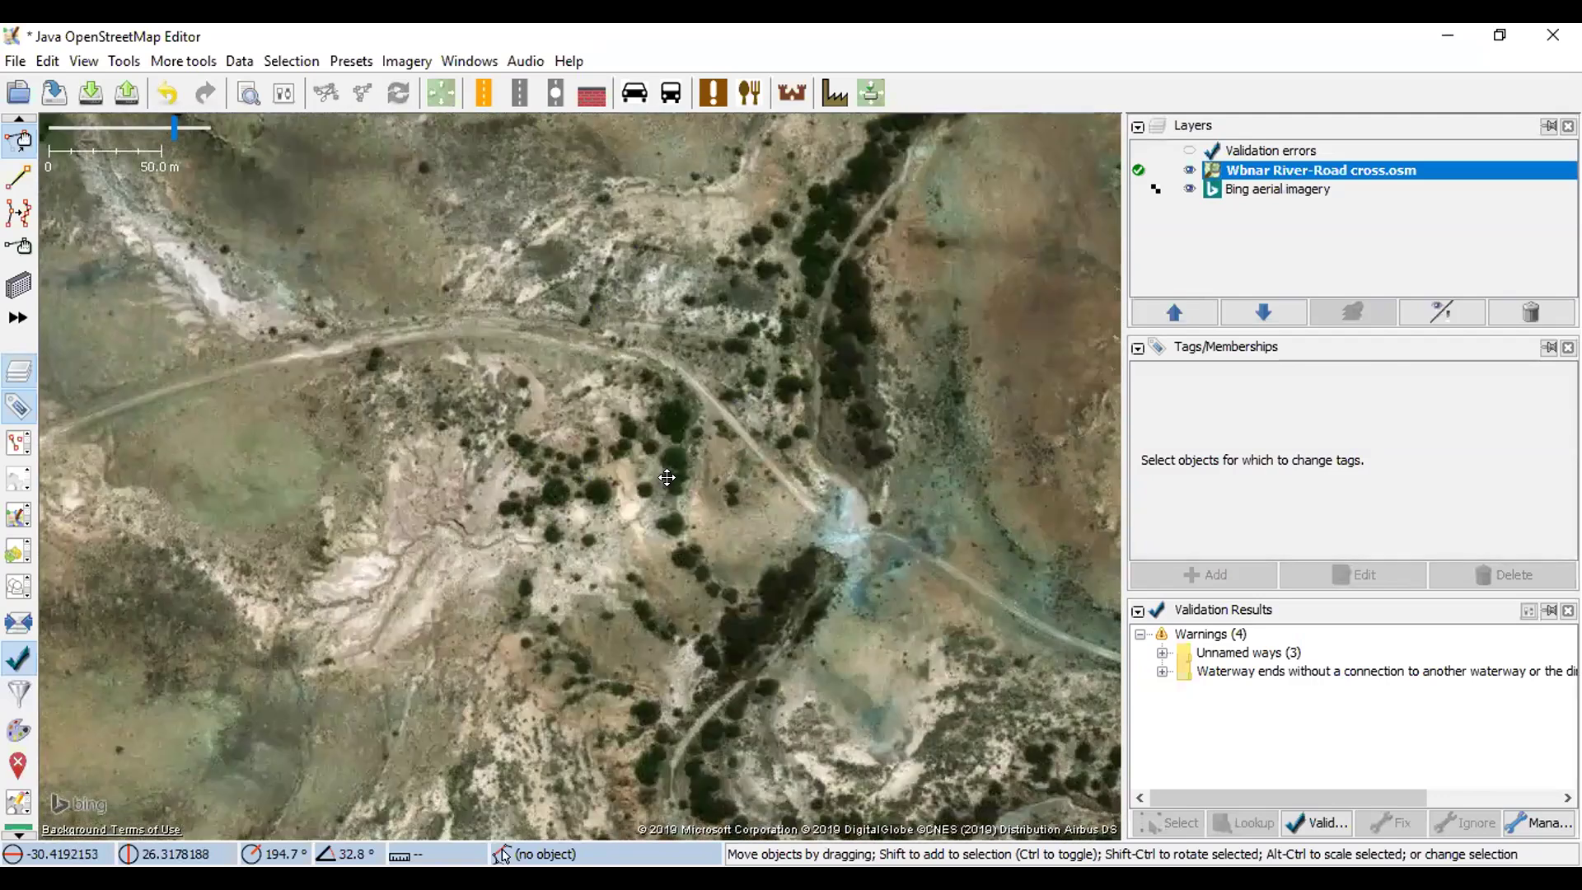
left_click_drag(847, 442, 734, 328)
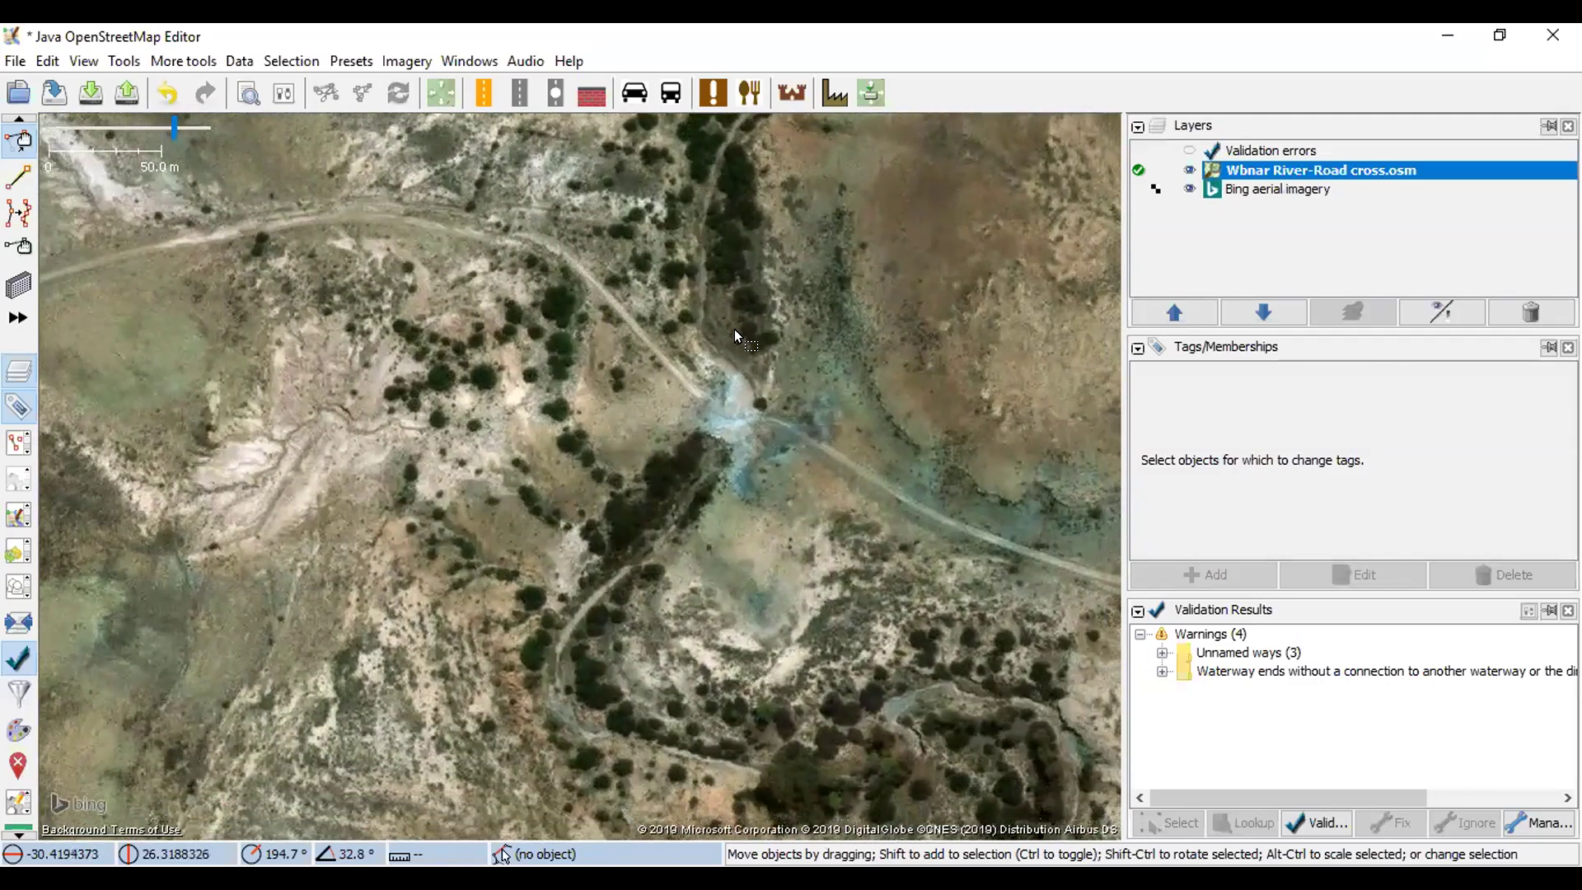
- Draw a way about 253 m long down the tree-lined streambed, running from north to southwest across the dirt road
key("a")
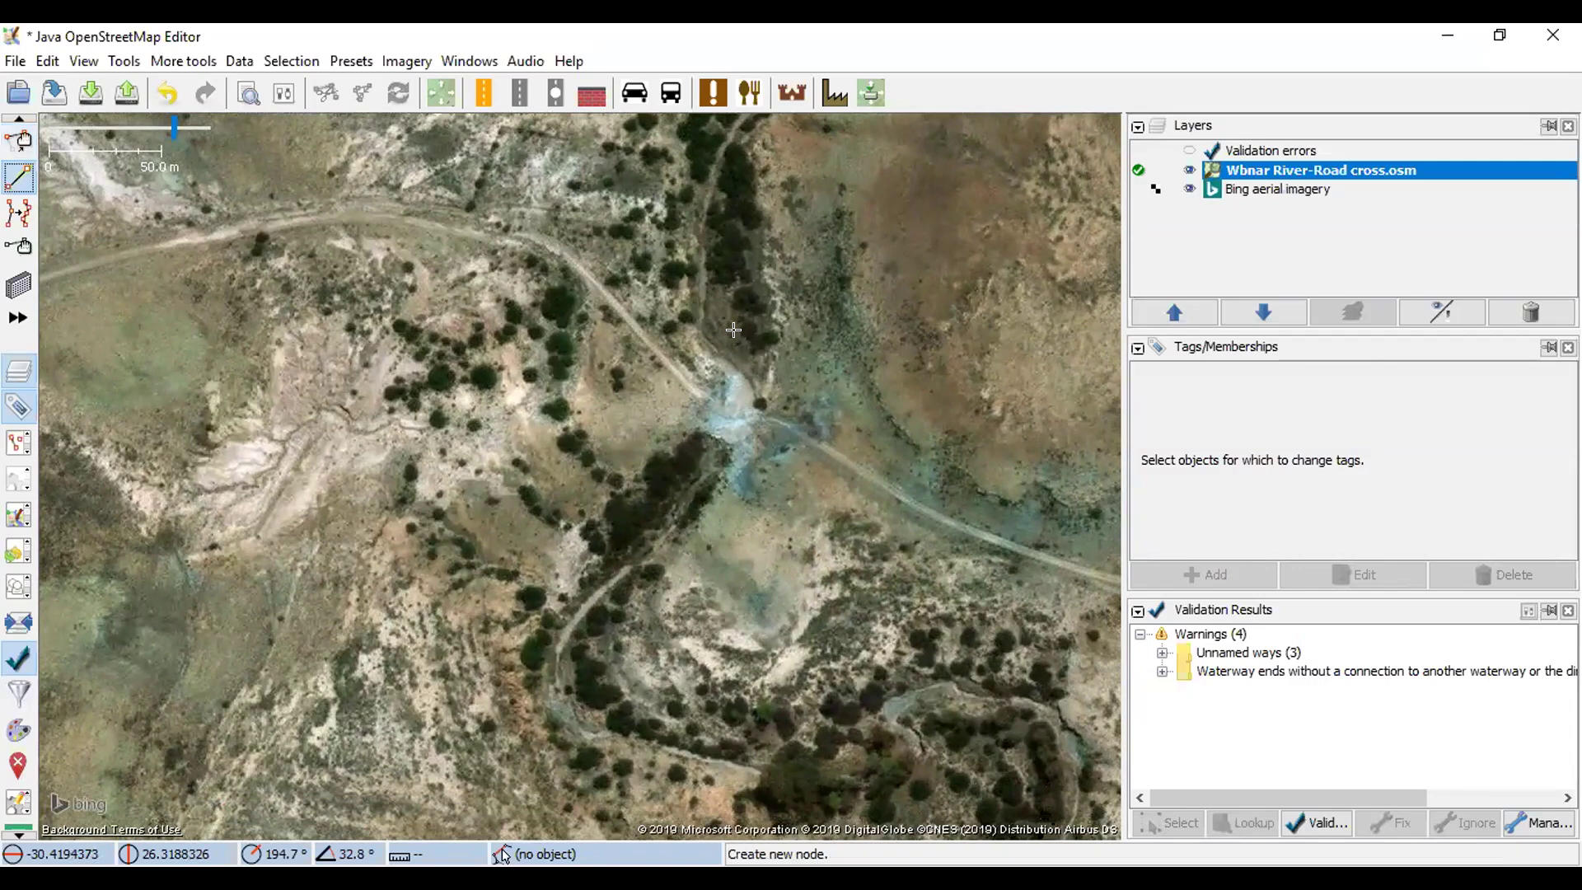
left_click(716, 165)
left_click(702, 215)
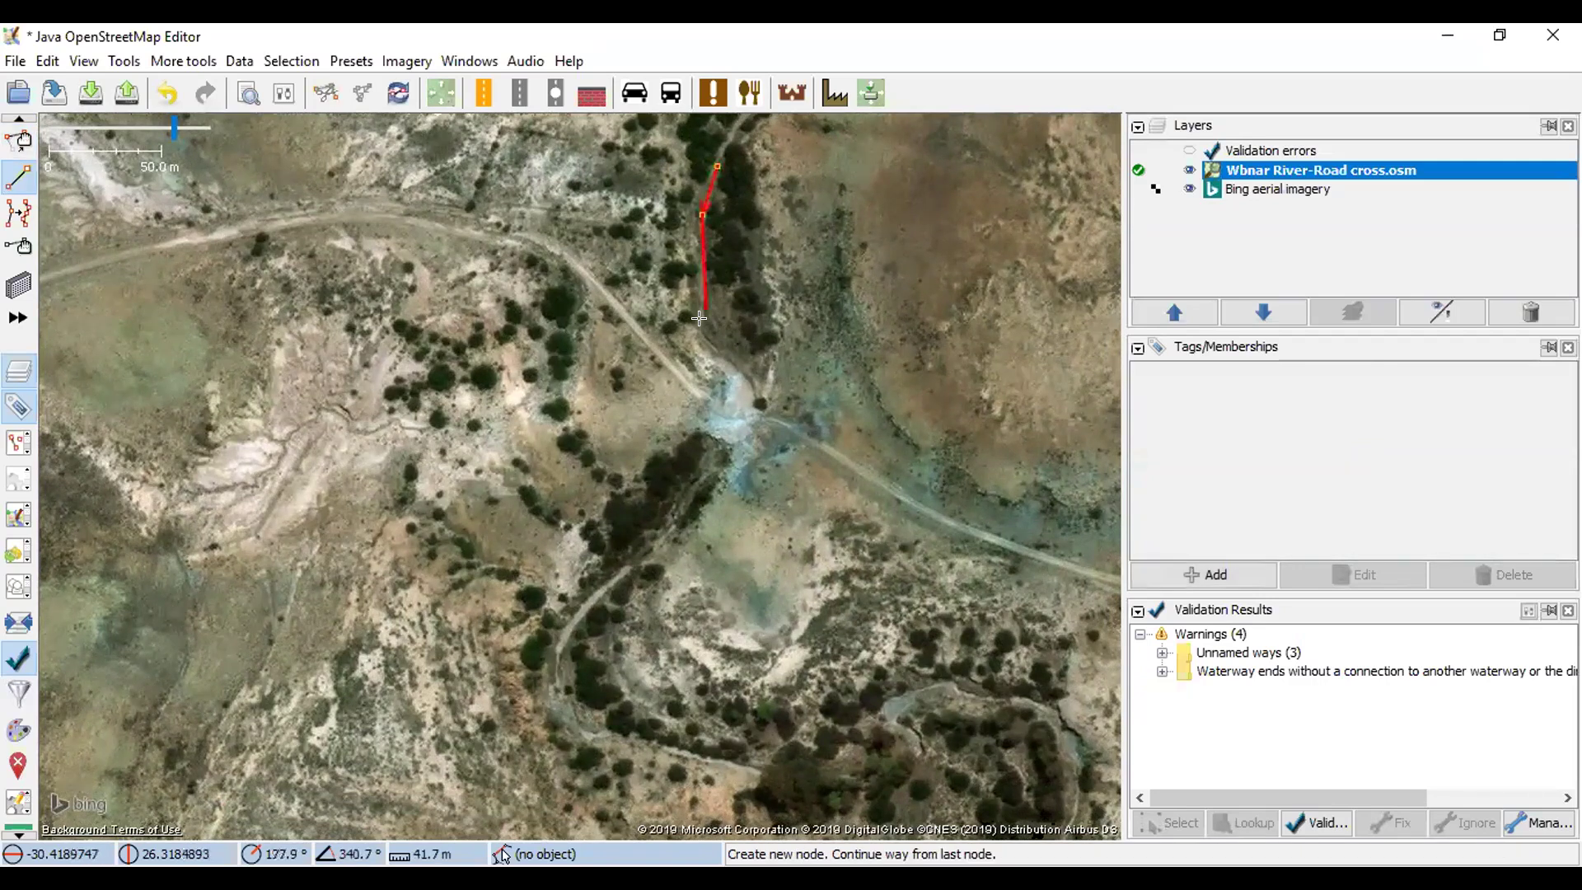
left_click(700, 333)
left_click(738, 379)
left_click(740, 412)
left_click(708, 473)
left_click(638, 559)
left_click(558, 655)
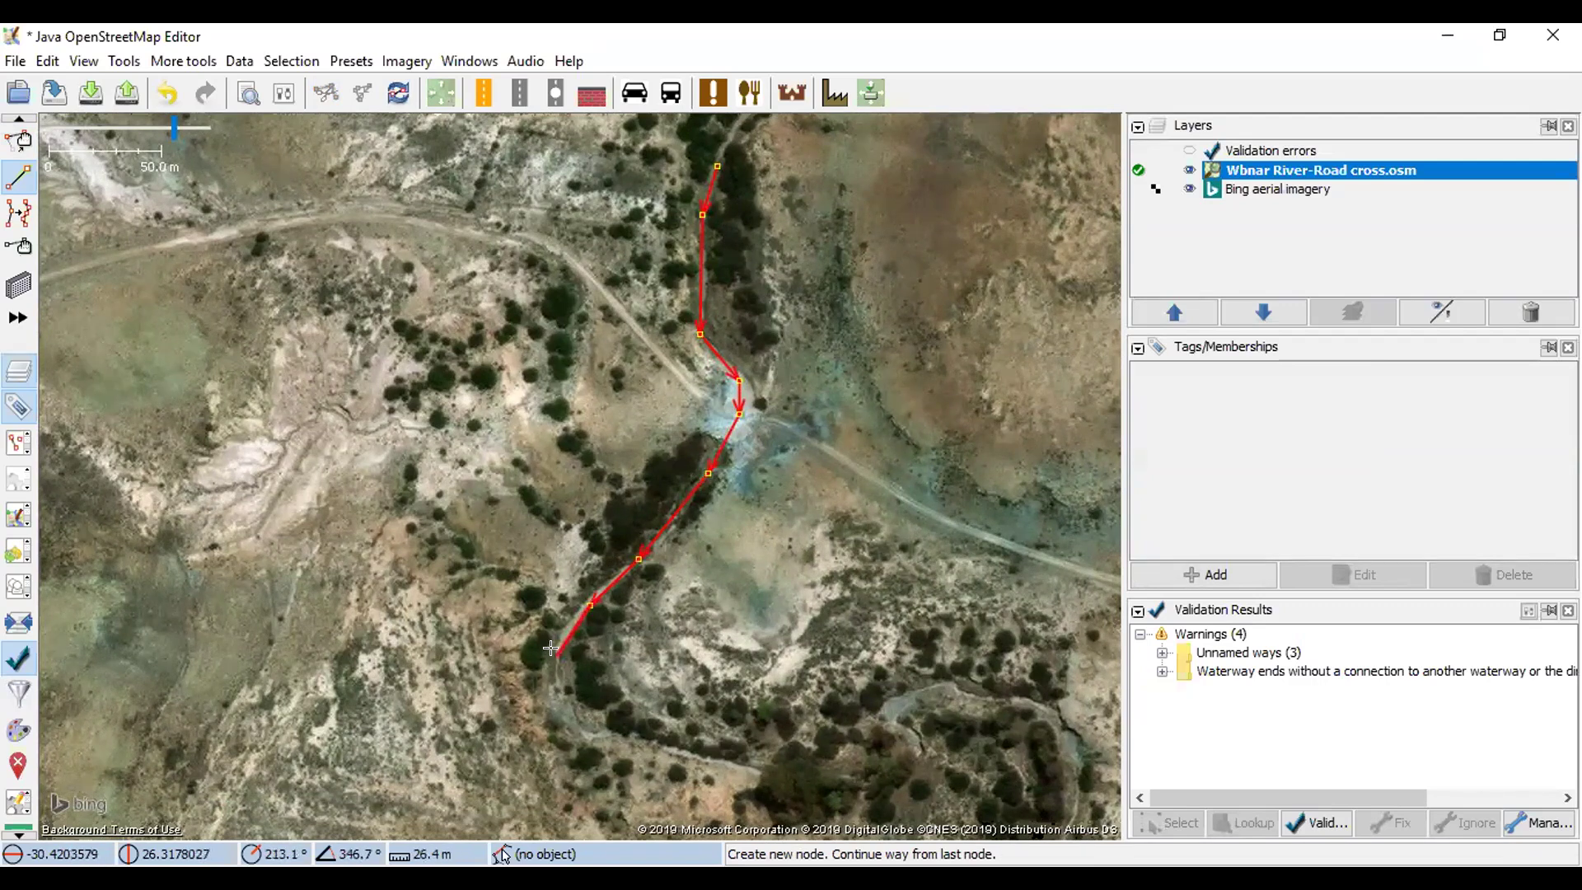
key("Escape")
- Tag the new streambed way with waterway=stream and deselect it
left_click(1244, 565)
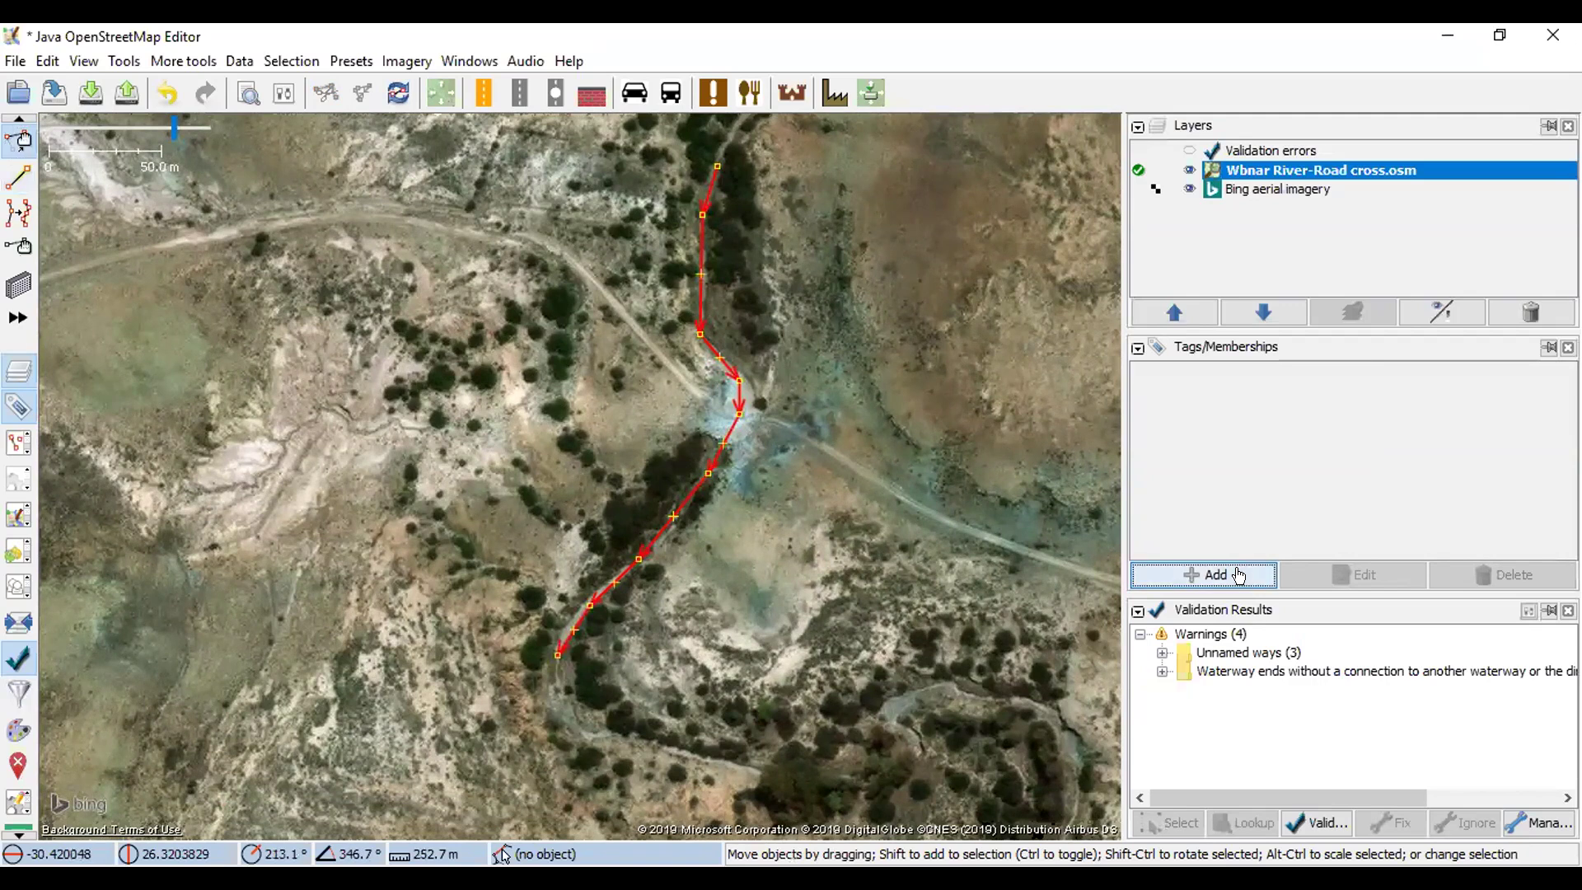
left_click(1322, 524)
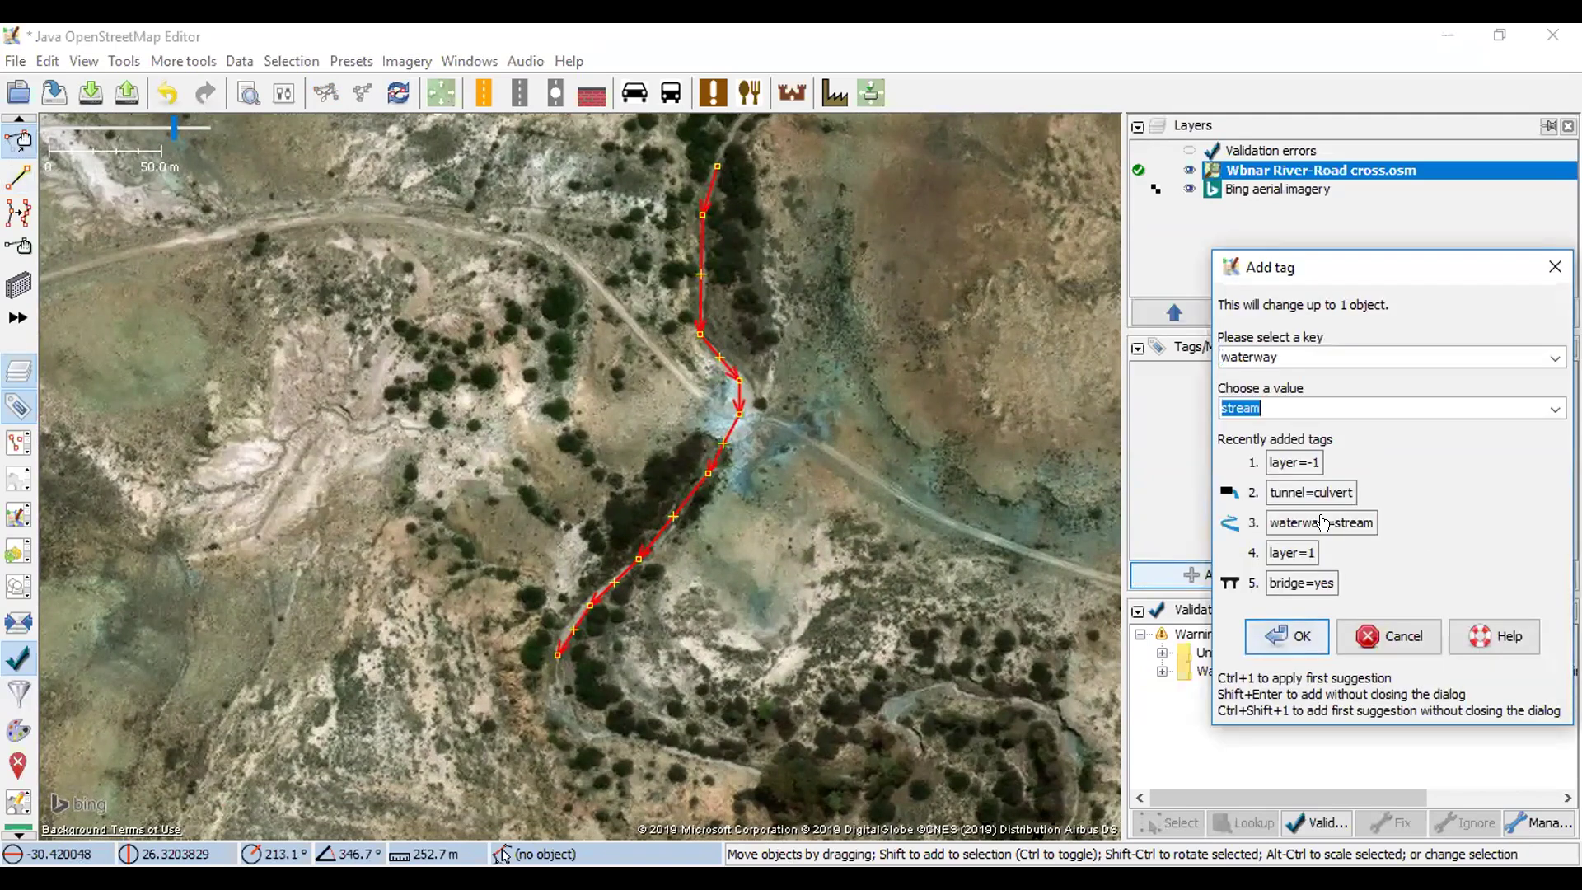
left_click_drag(827, 401, 818, 364)
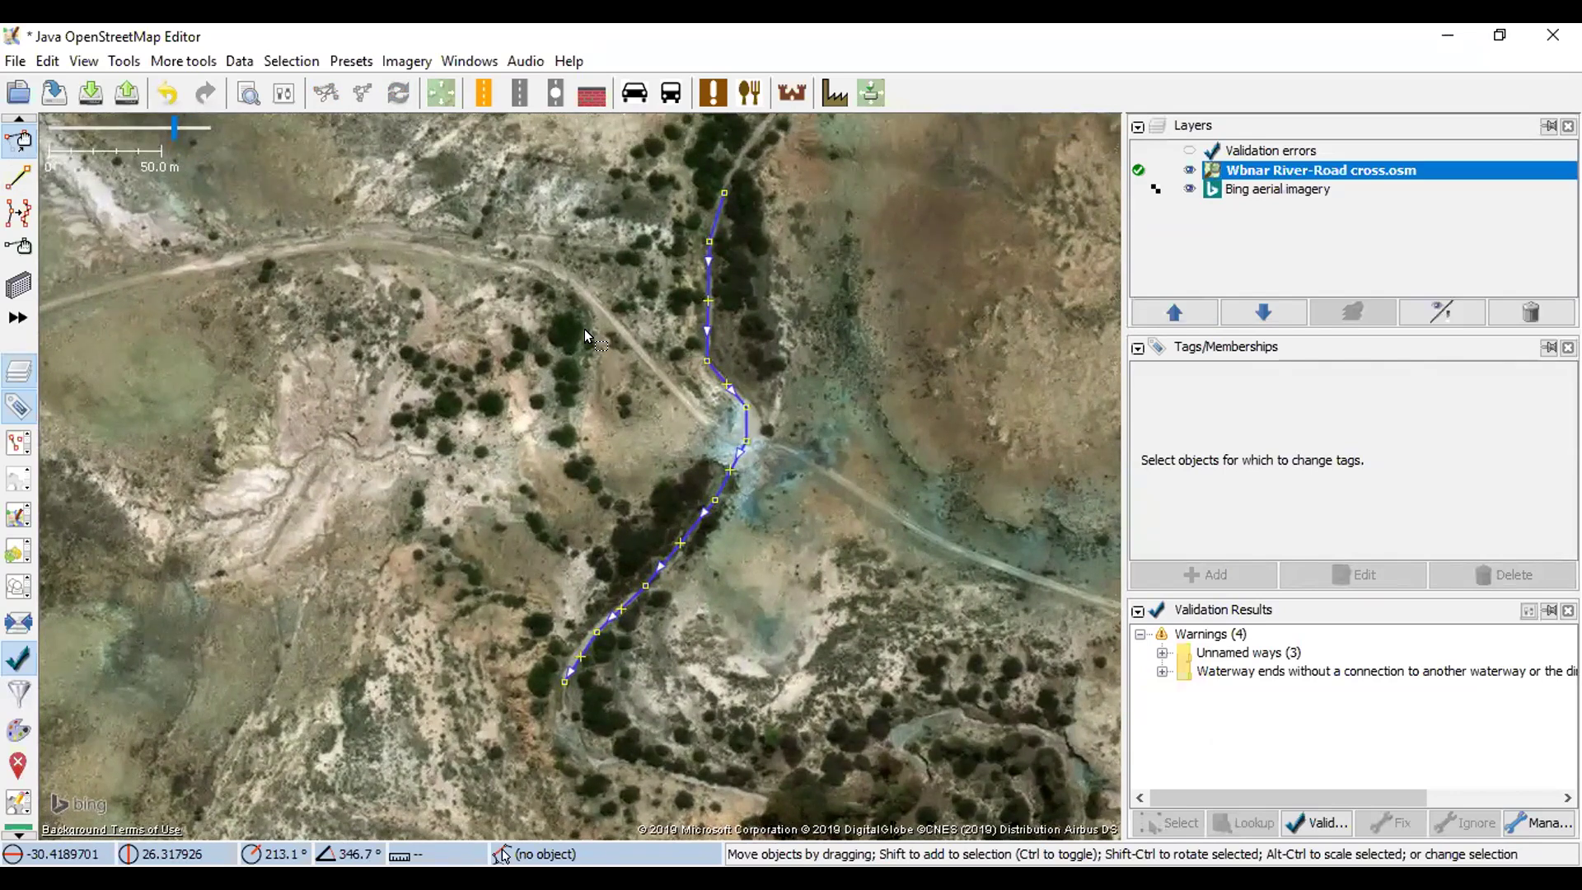
- Trace the dirt road from northwest to southeast across the stream as a way about 281 m long
key("a")
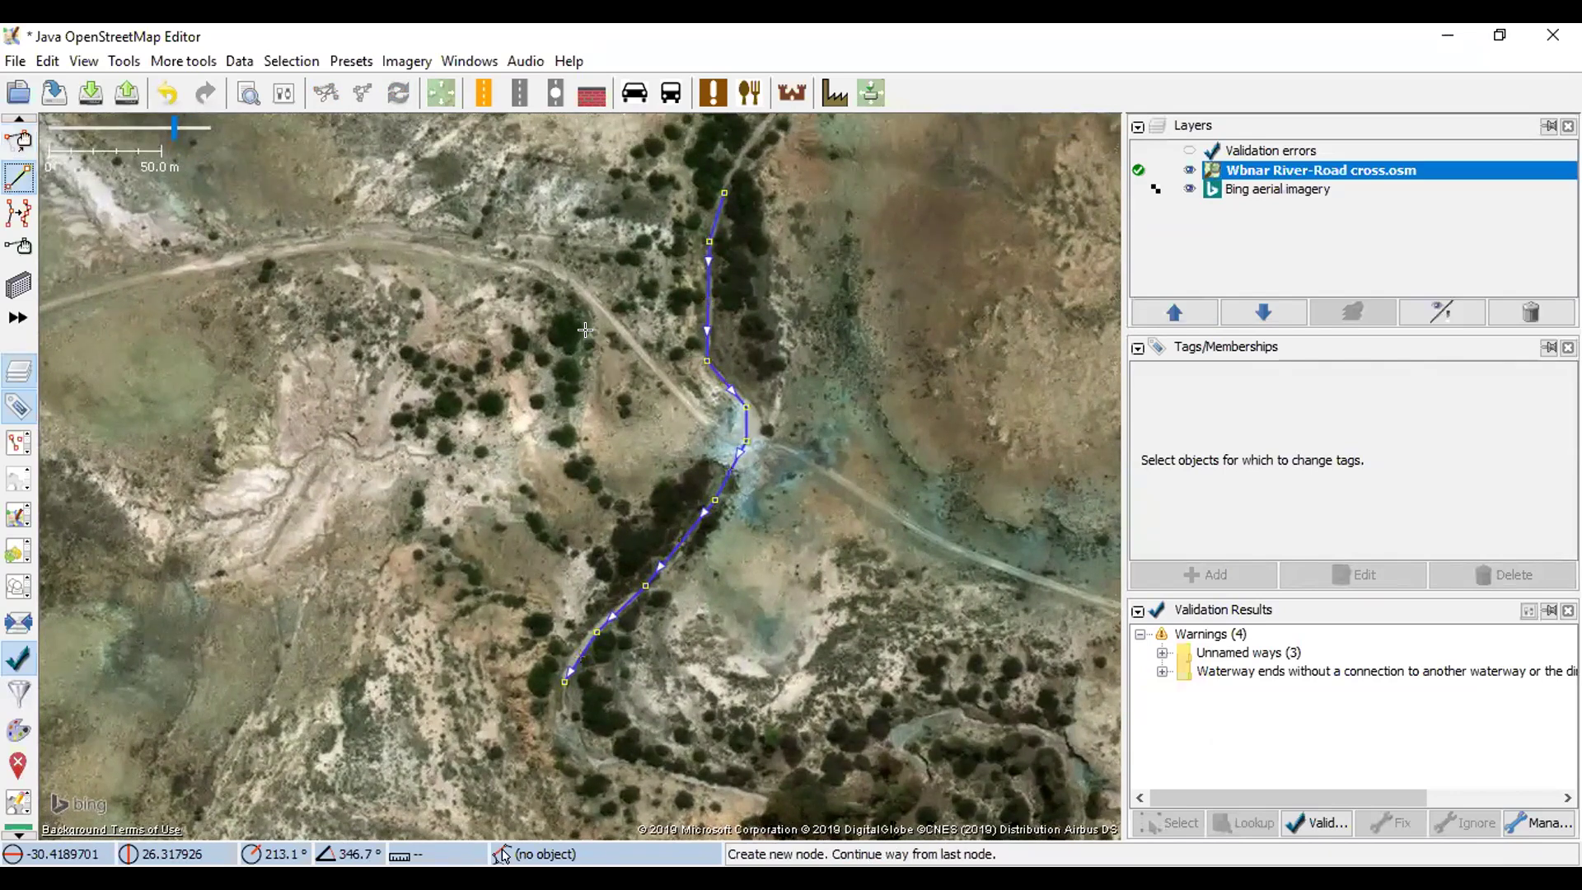
left_click(523, 261)
left_click(558, 272)
left_click(605, 309)
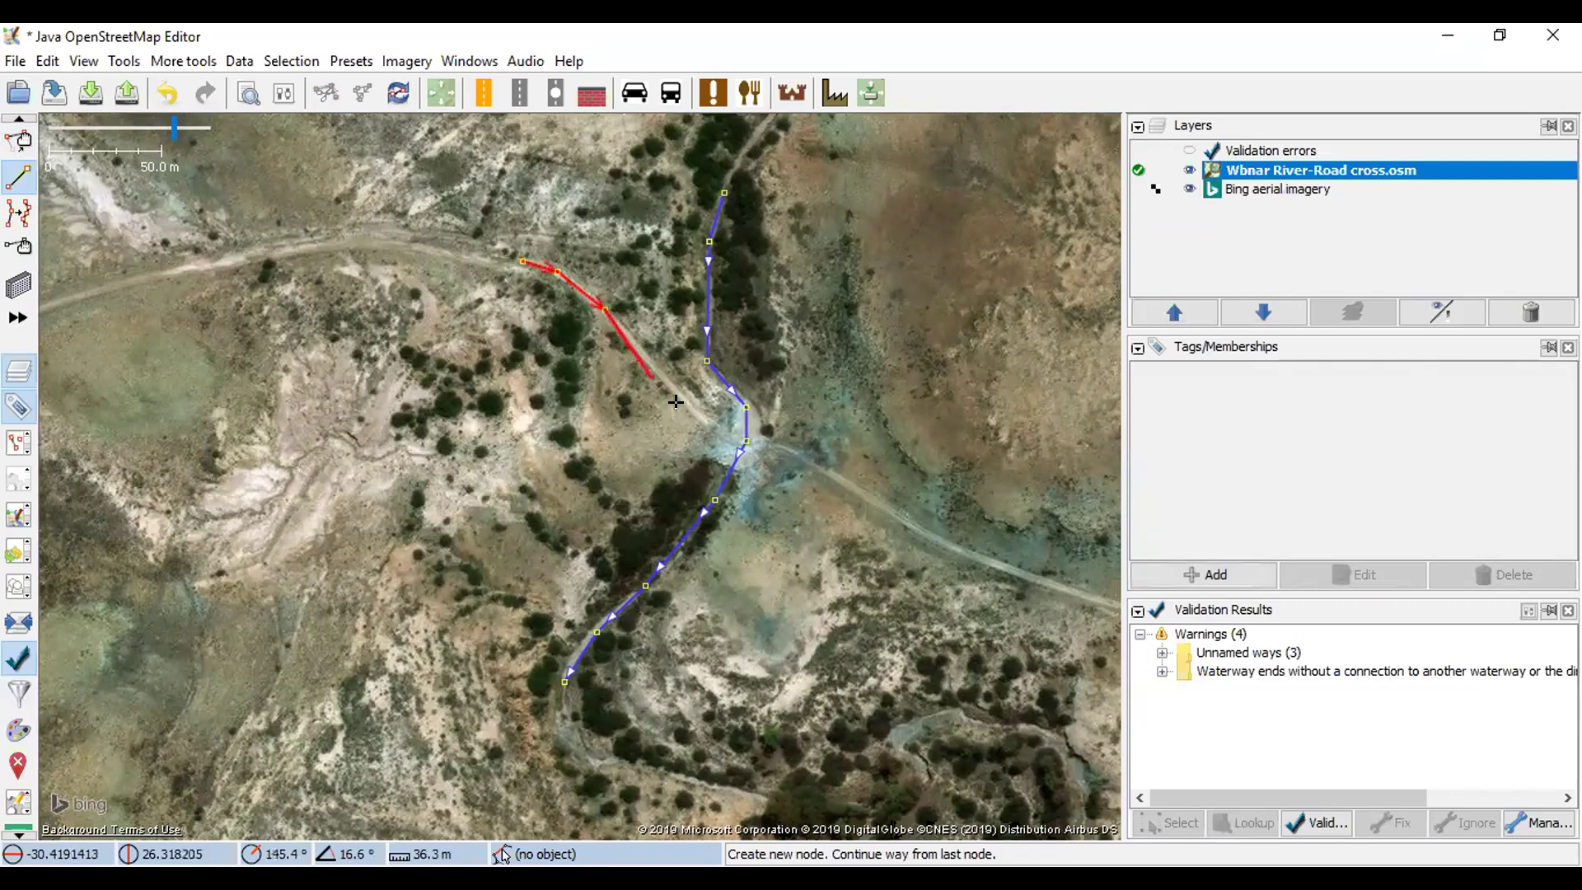
left_click(699, 419)
left_click(740, 449)
left_click(785, 451)
left_click(883, 507)
left_click(953, 551)
left_click(1045, 583)
key("Escape")
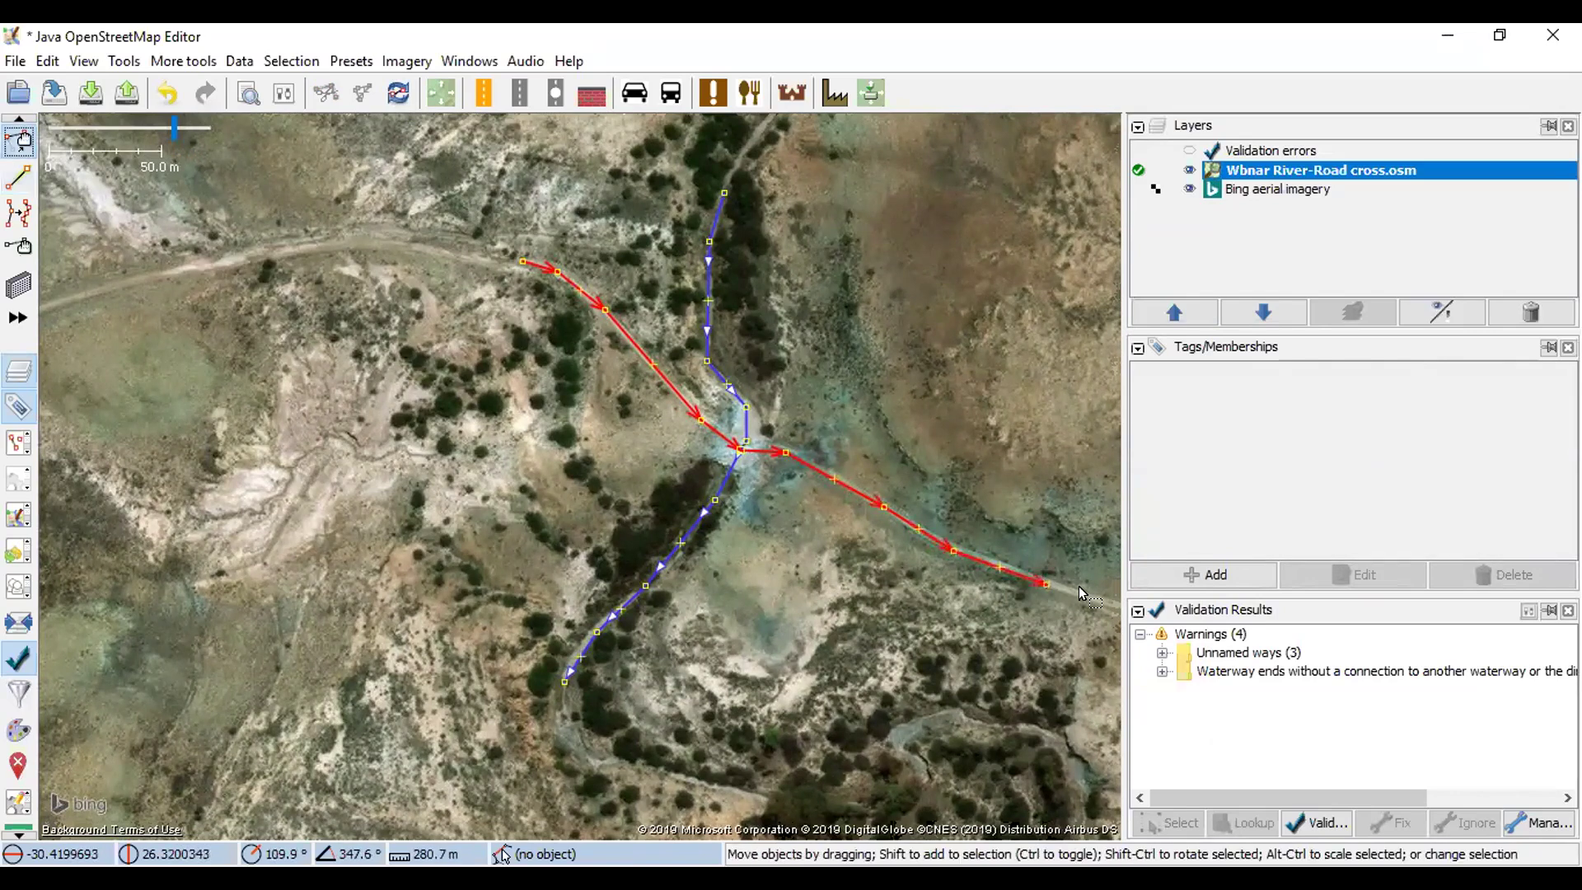
- Tag the traced dirt road with highway=unclassified and deselect it
left_click(1269, 589)
type("highway")
key("Tab")
type("u")
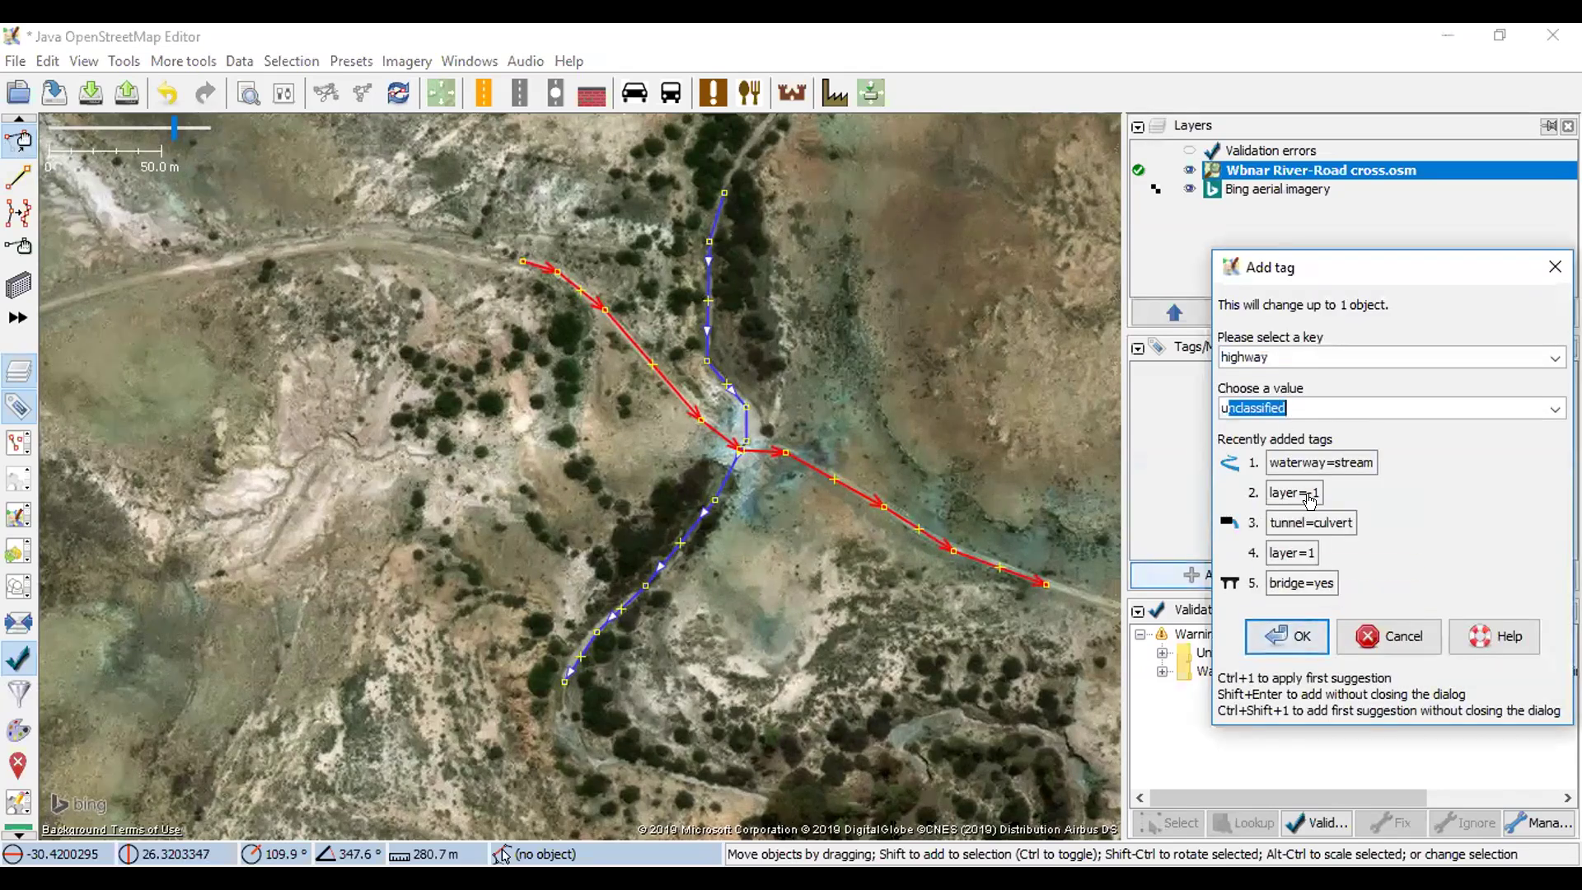
left_click(1289, 635)
left_click(1289, 634)
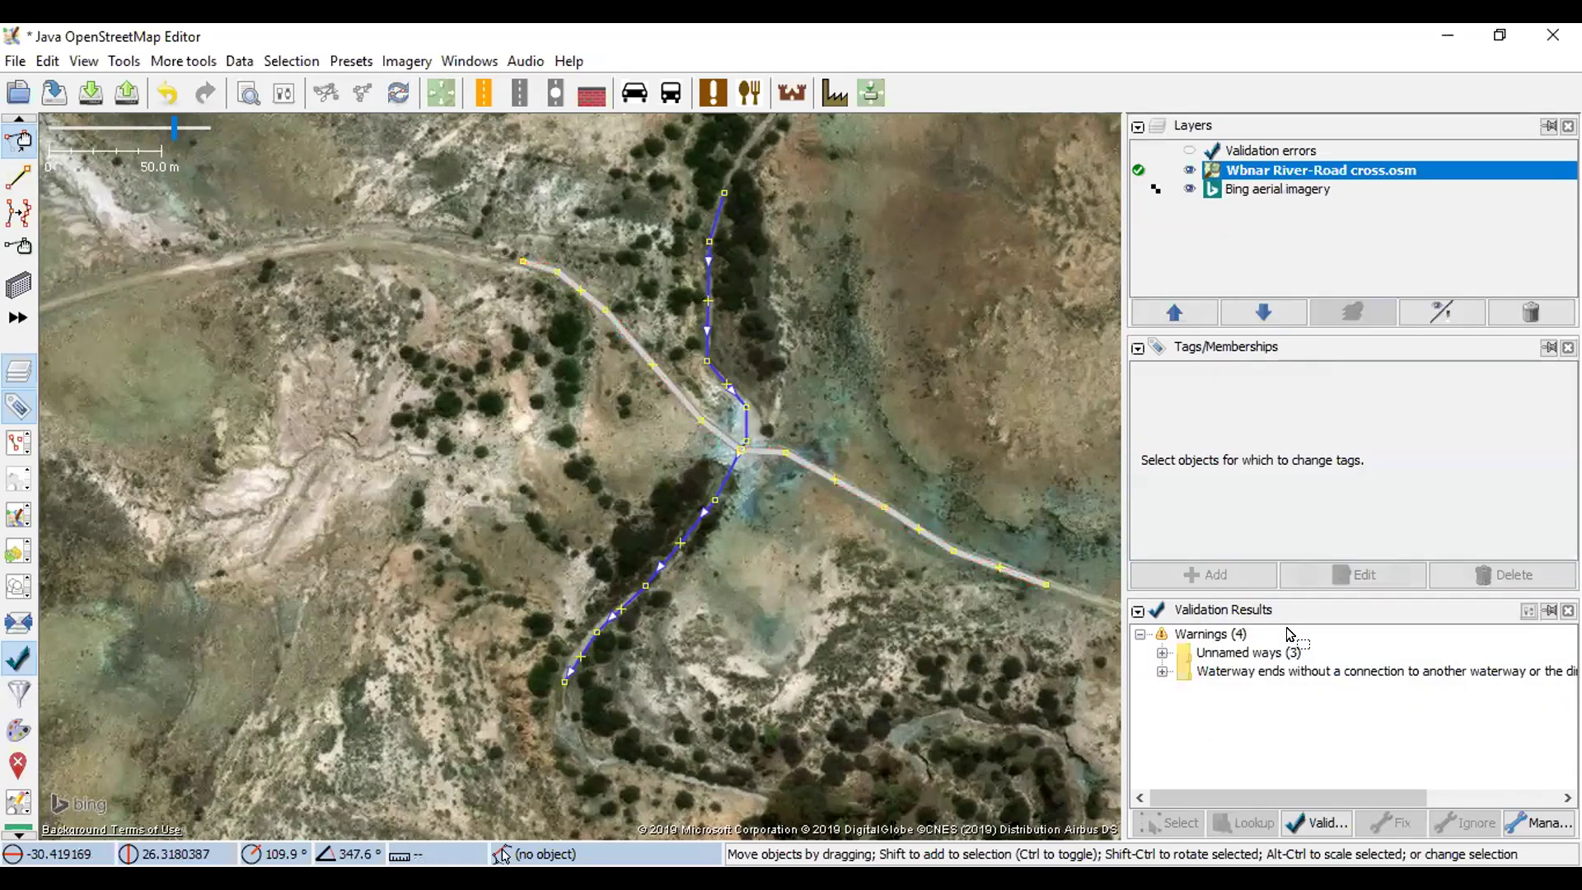
- Move the road node lying at the stream crossing northwest, away from the stream line, and deselect it
scroll(754, 458, "up", 3)
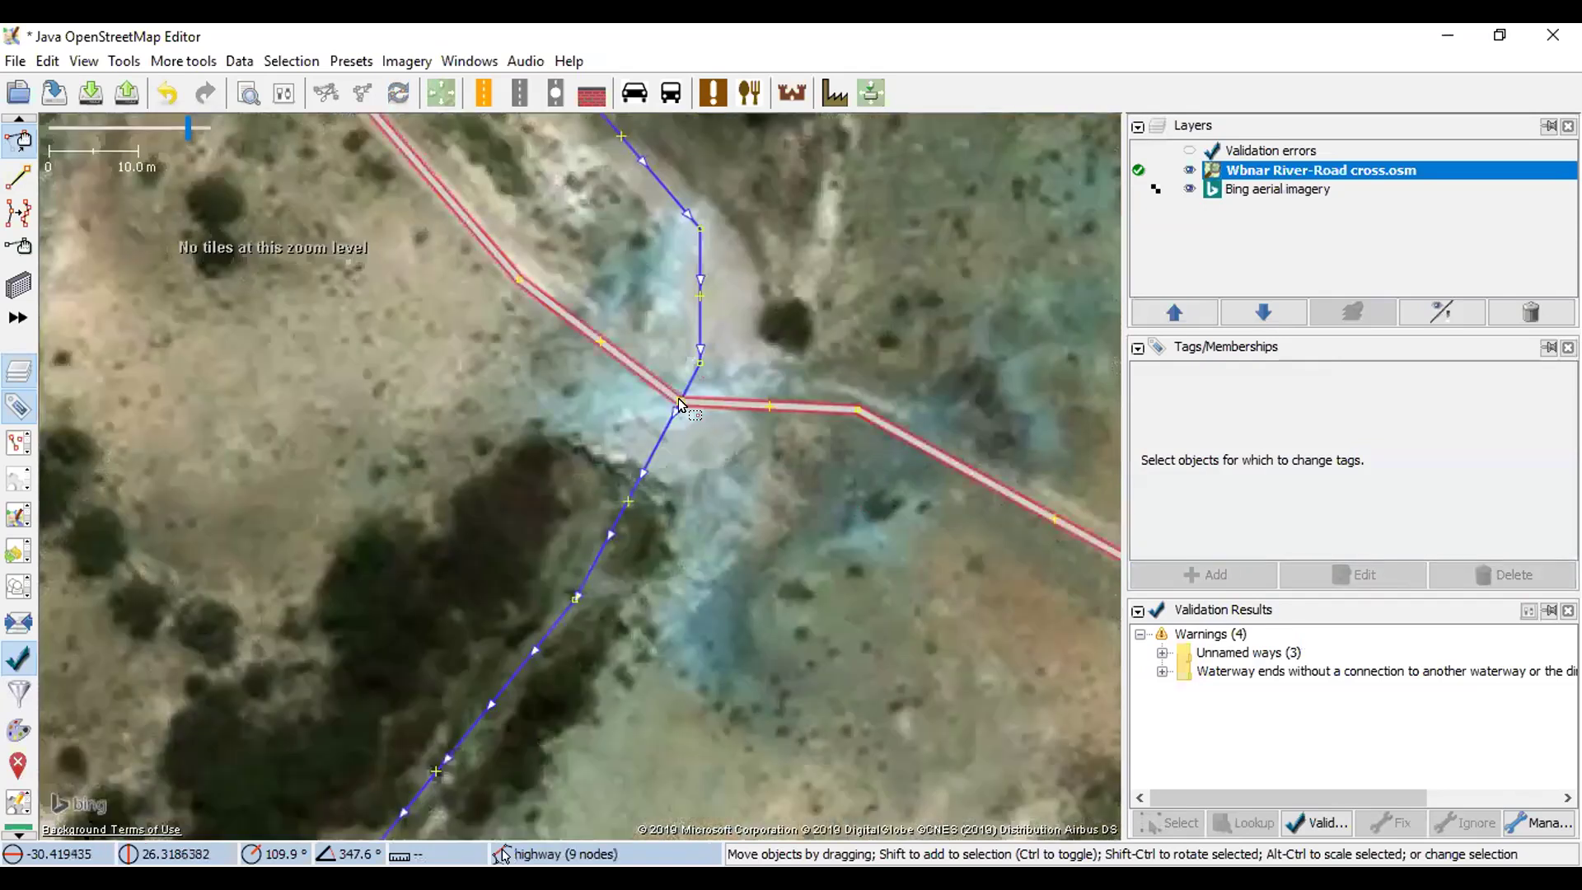
left_click(679, 403)
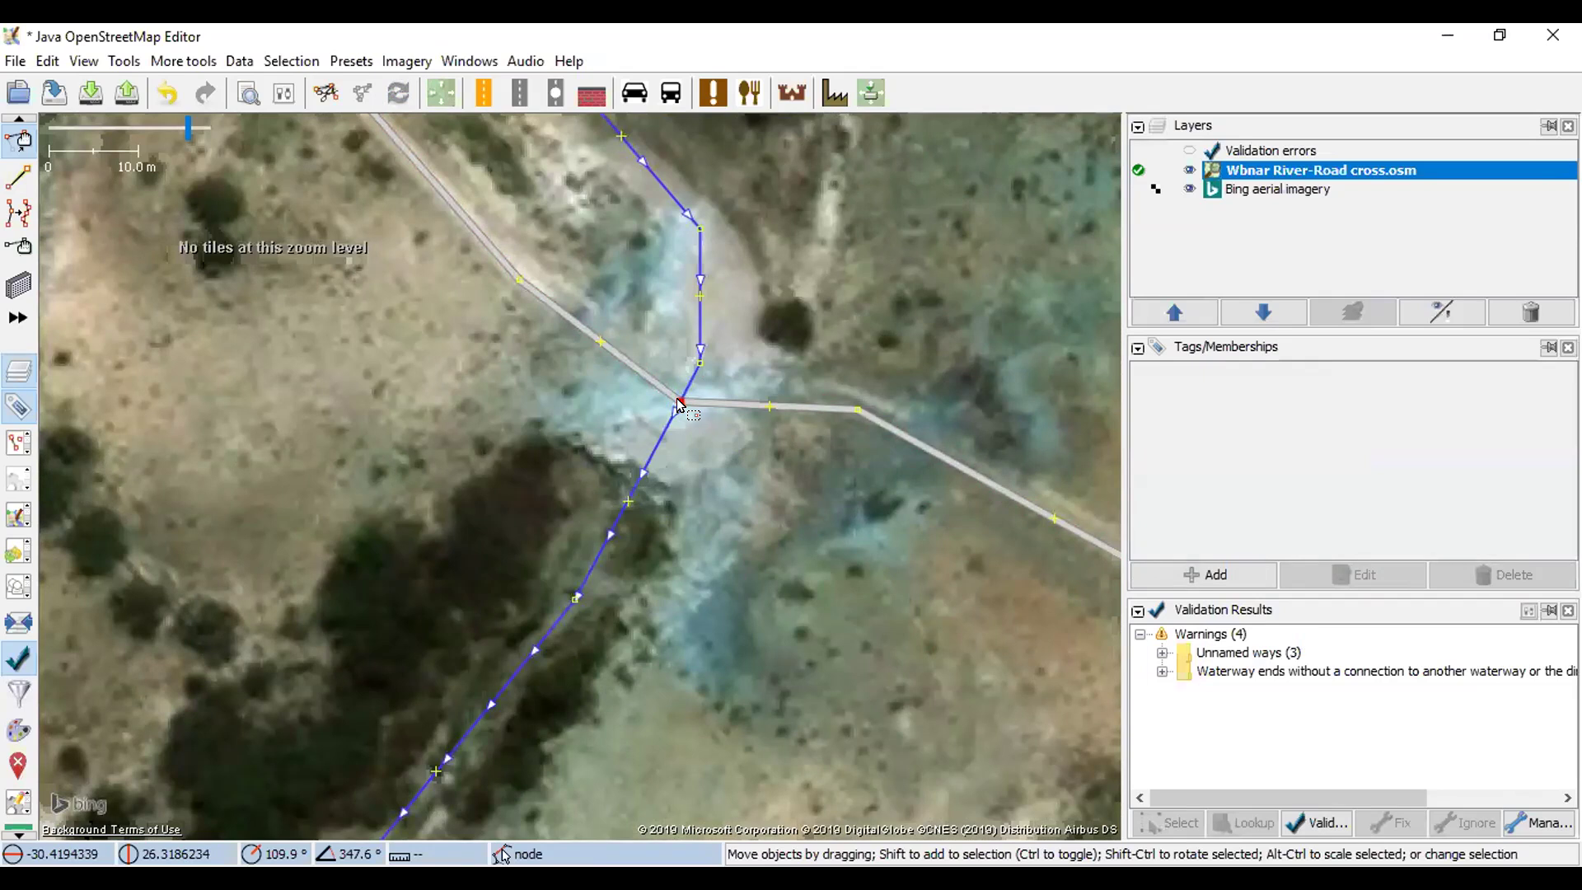
left_click_drag(679, 404, 605, 358)
left_click(744, 510)
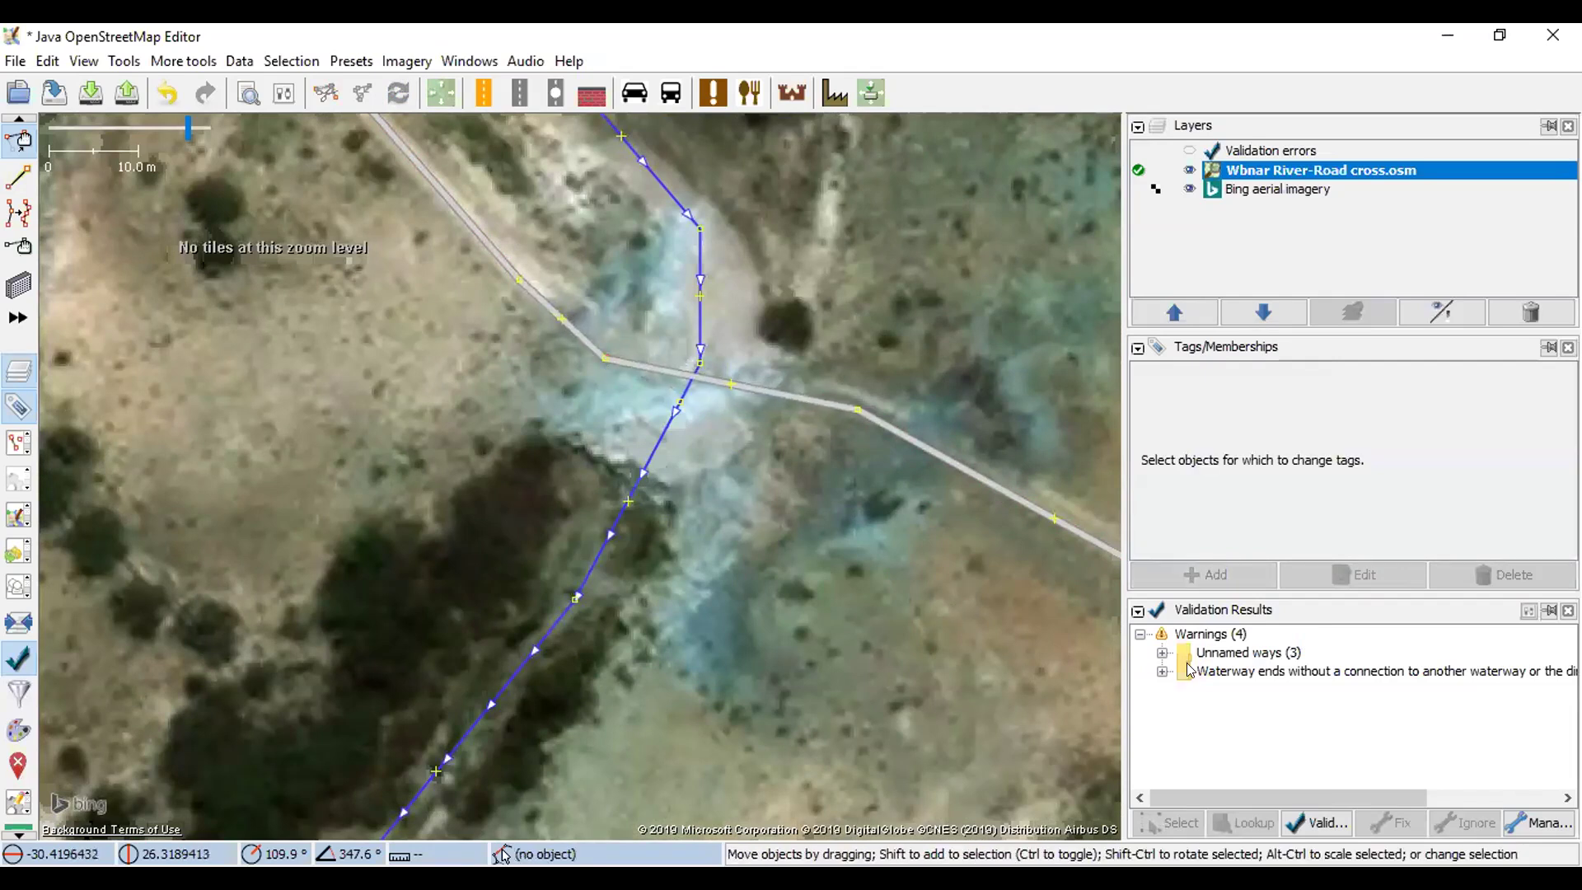
- Run the validator on the edited data and examine the place where the road crosses the stream
left_click(1308, 828)
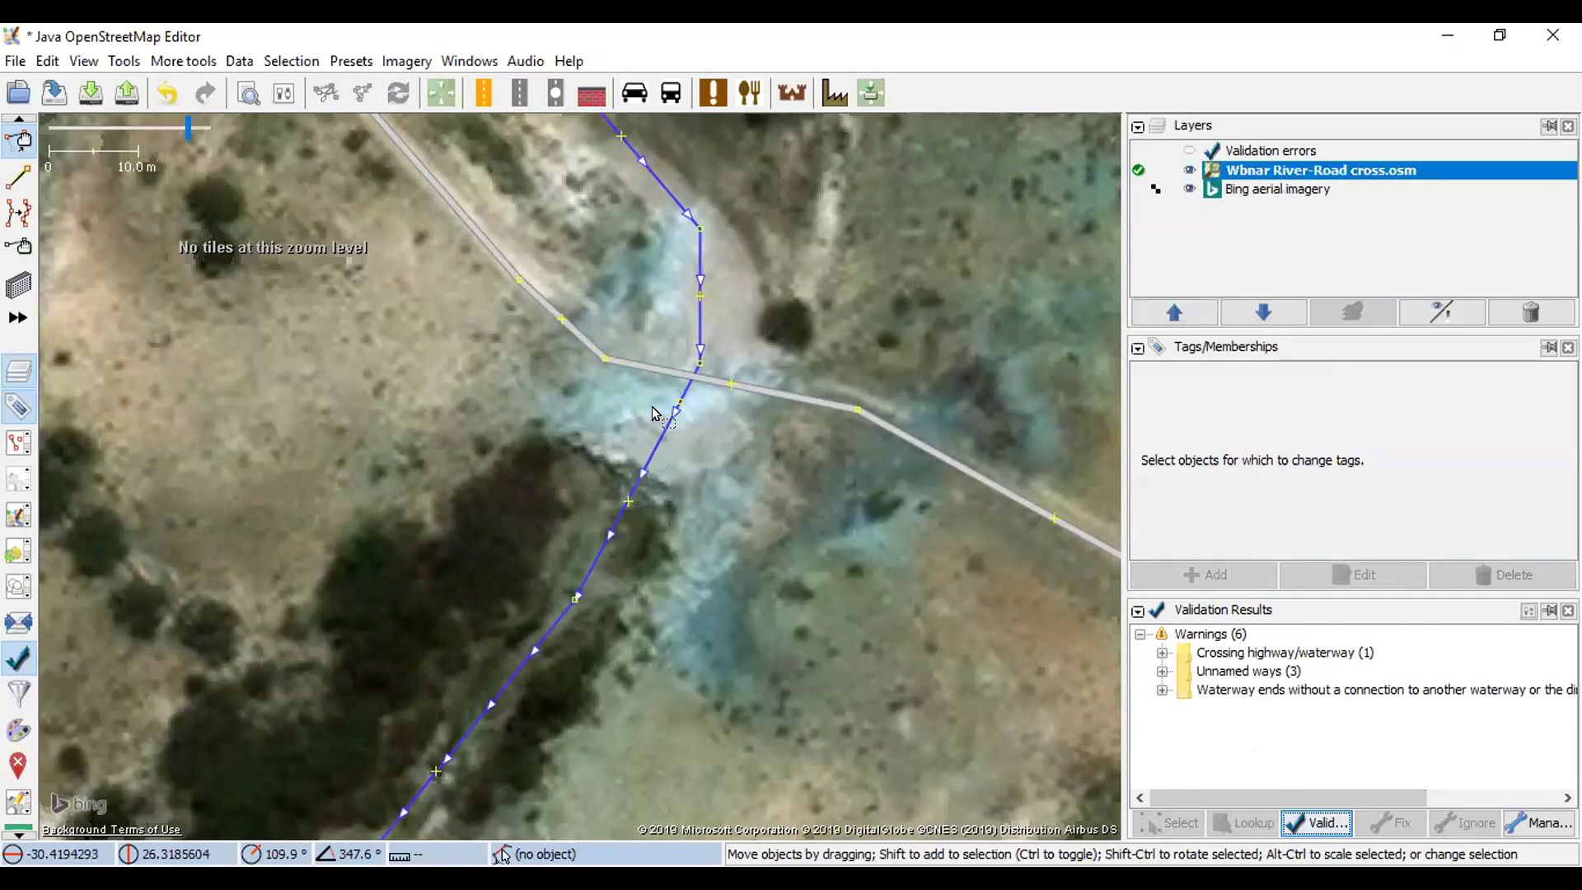
left_click_drag(724, 397, 670, 461)
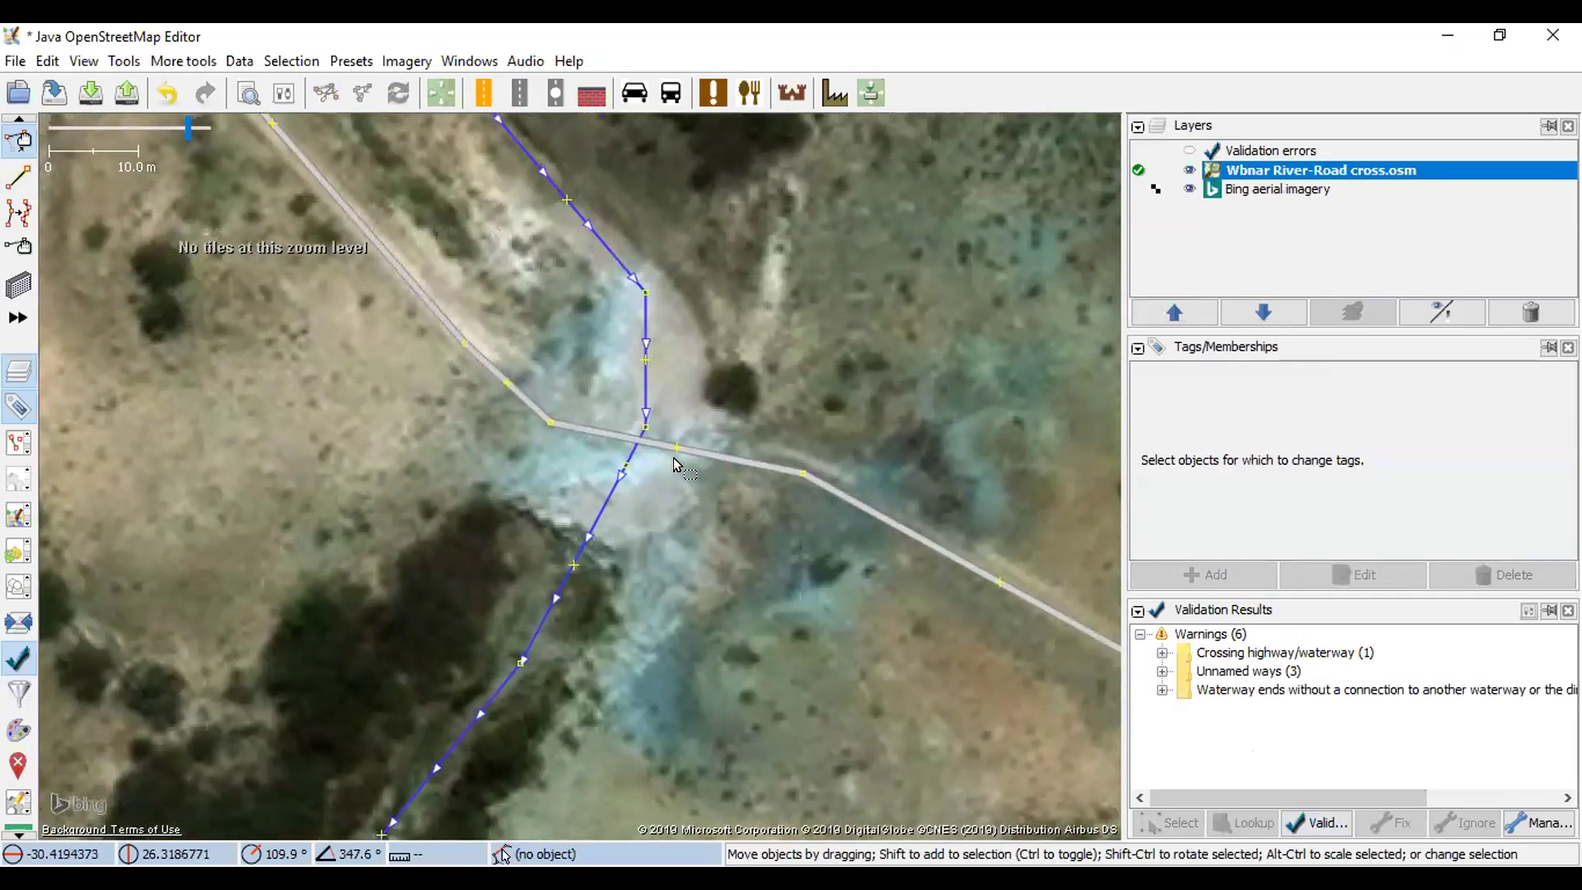
left_click(623, 442)
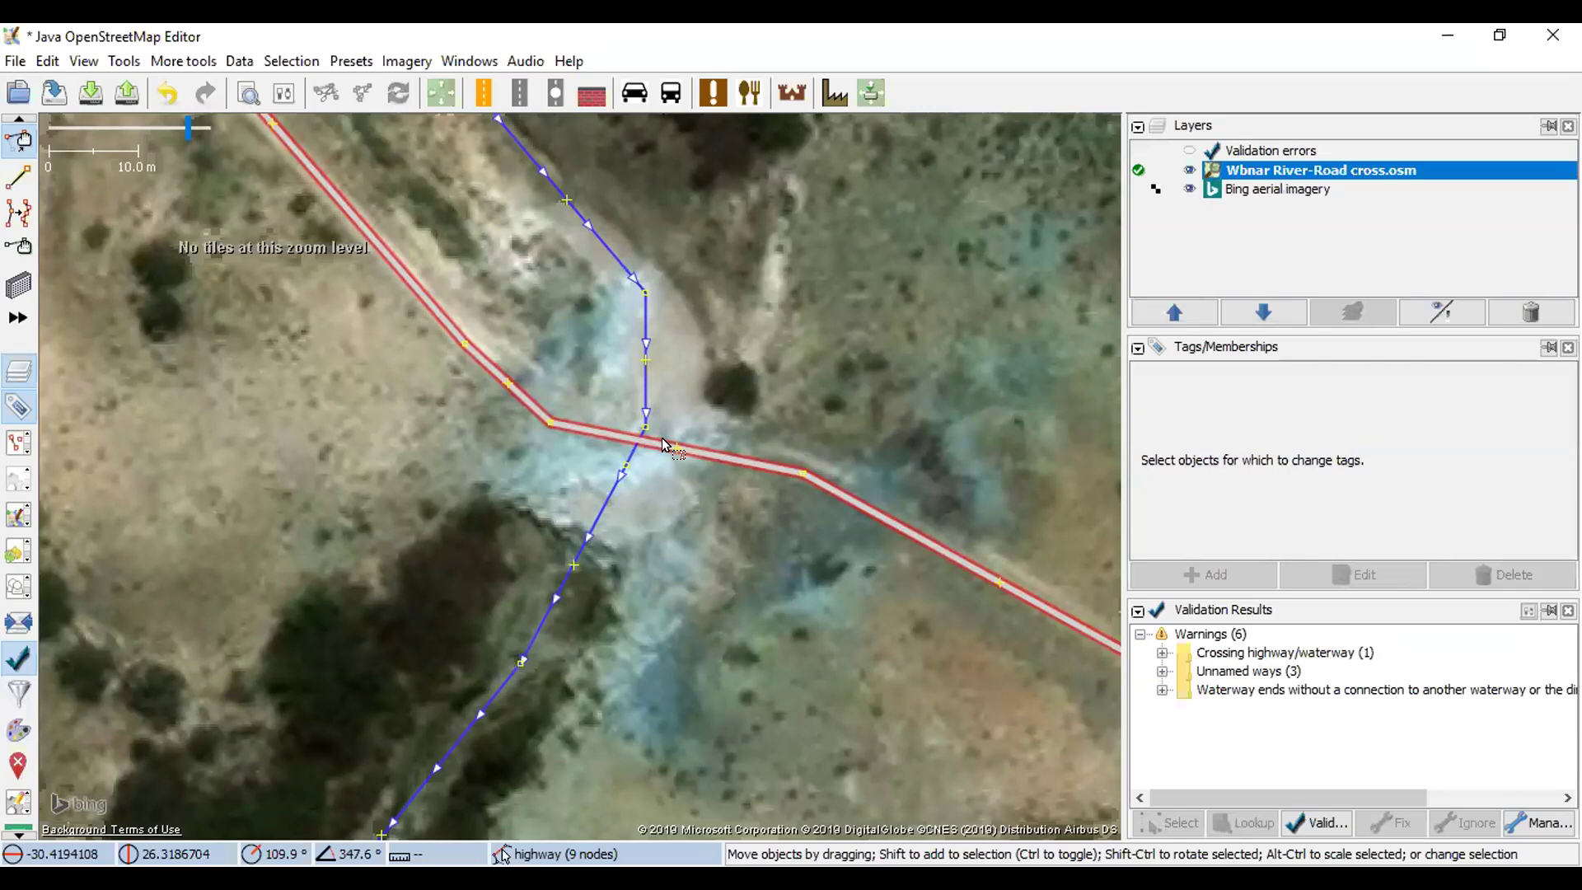
key("Escape")
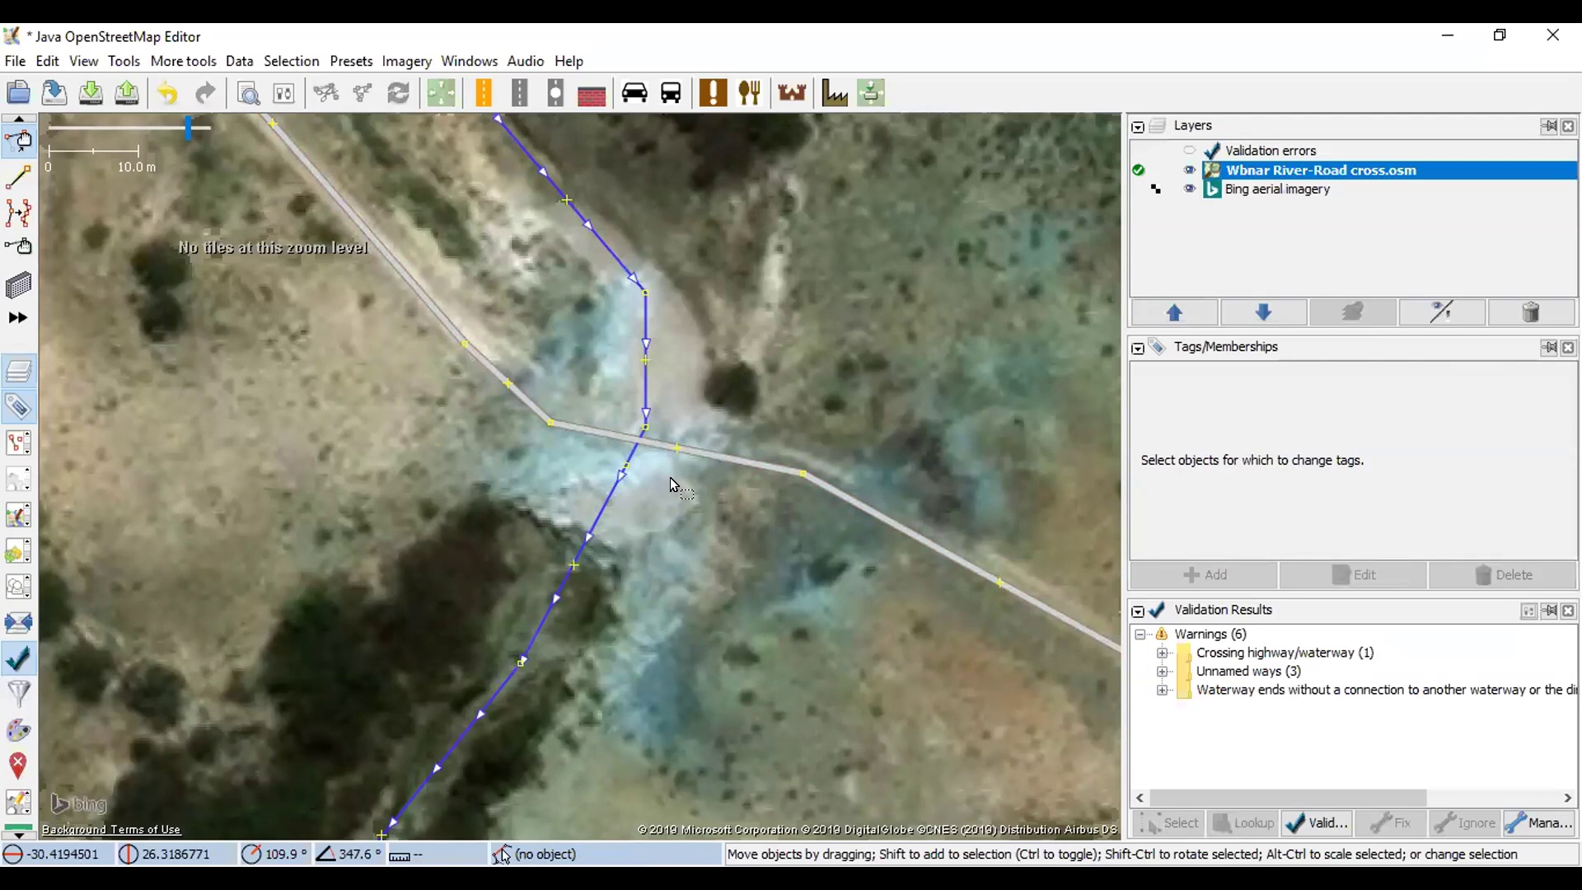
- Add a shared node where the road and the stream intersect, connecting both ways, and return to selection mode
scroll(670, 477, "up", 2)
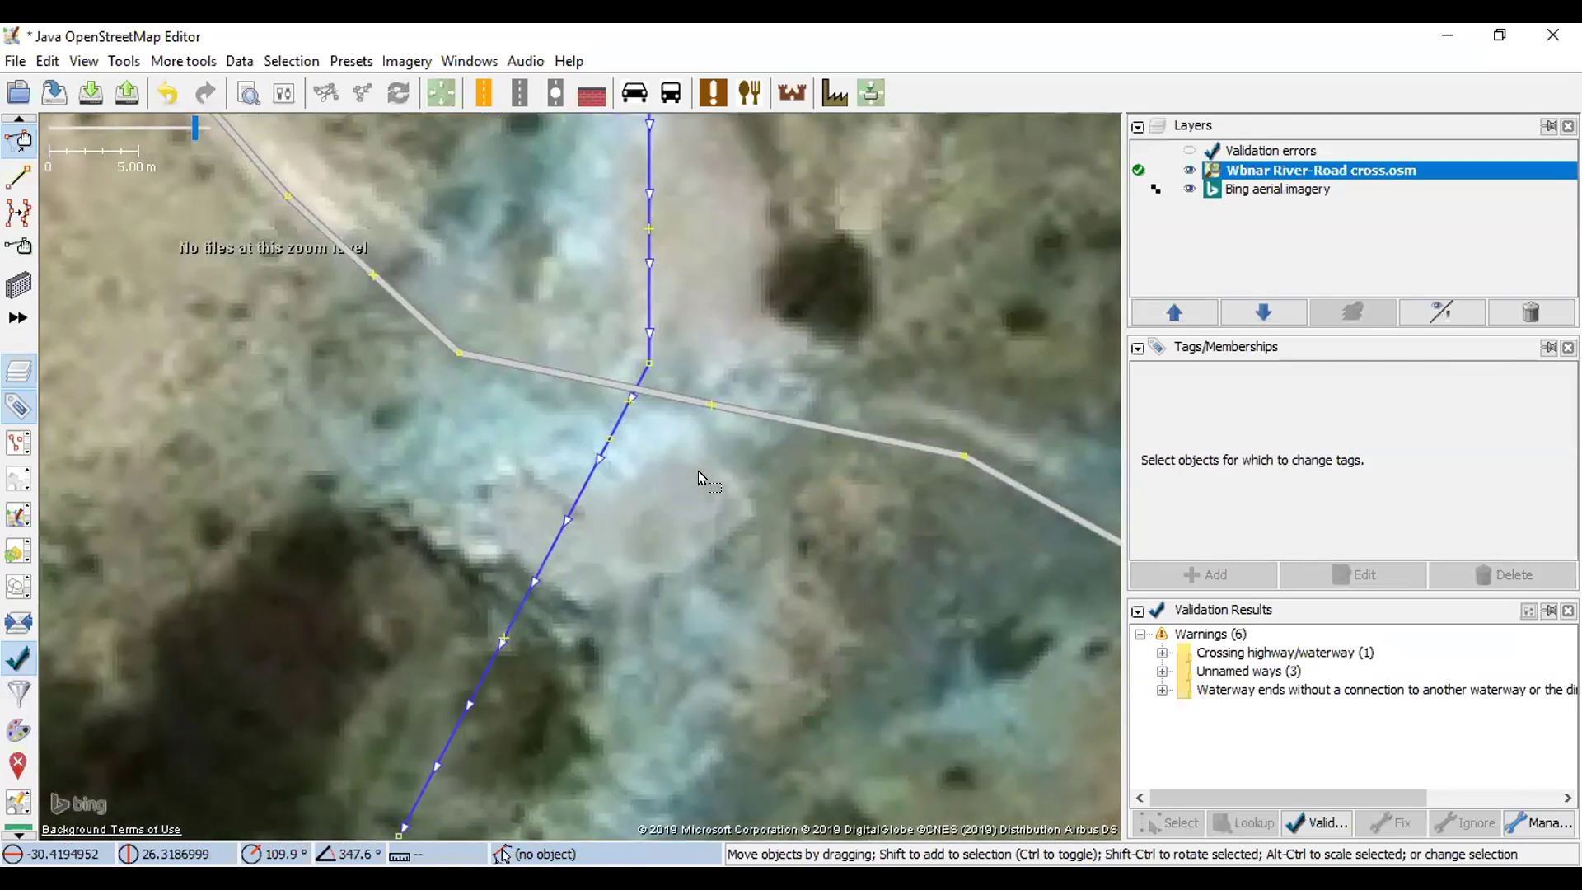
key("a")
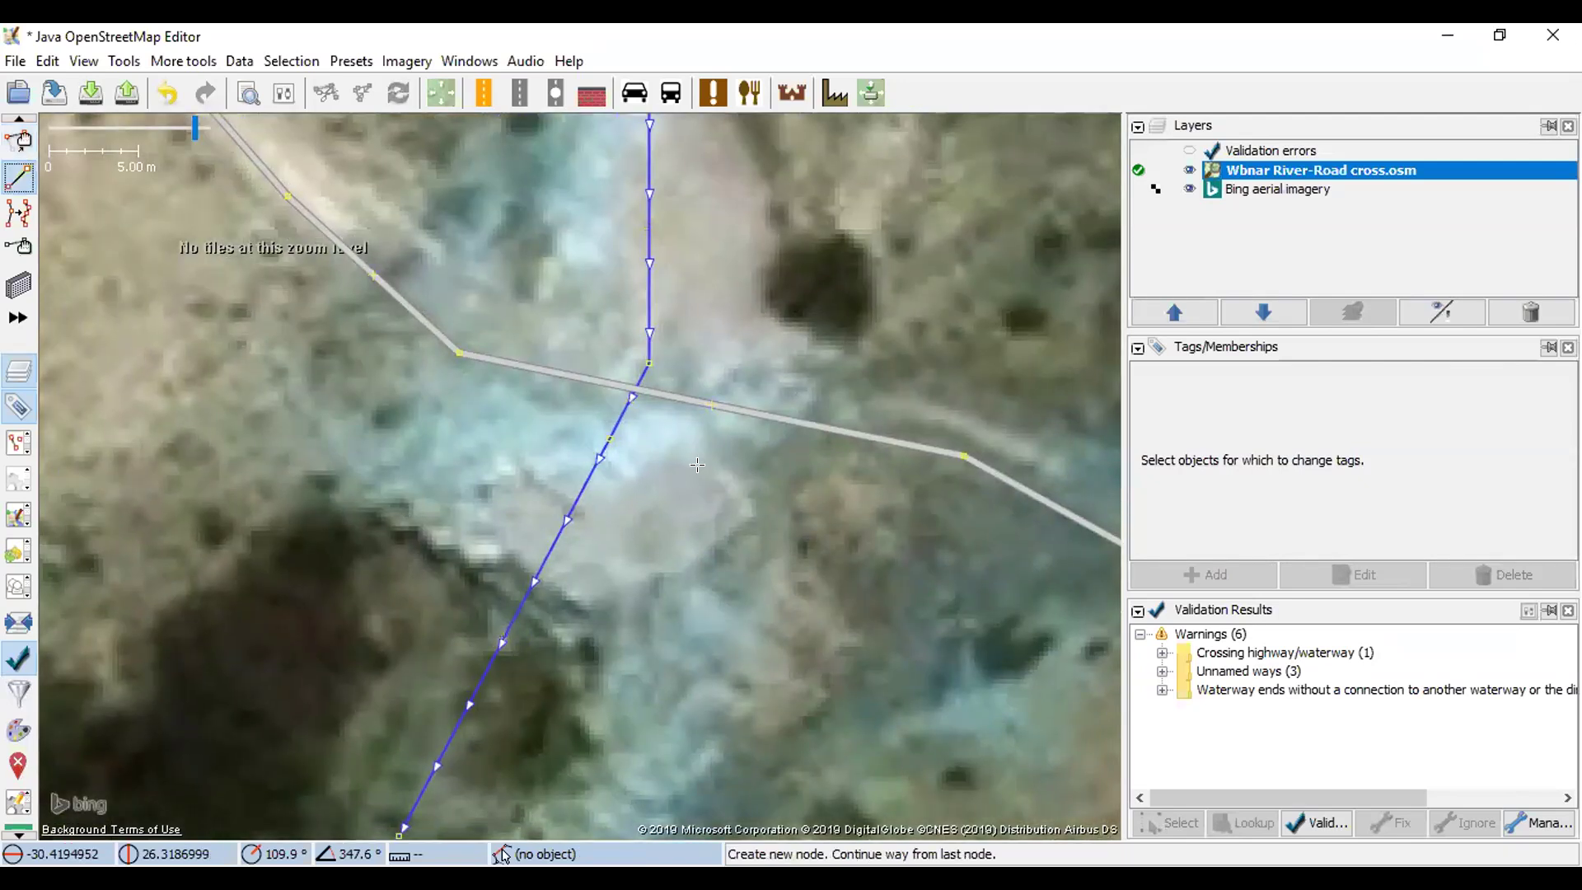
left_click(628, 385)
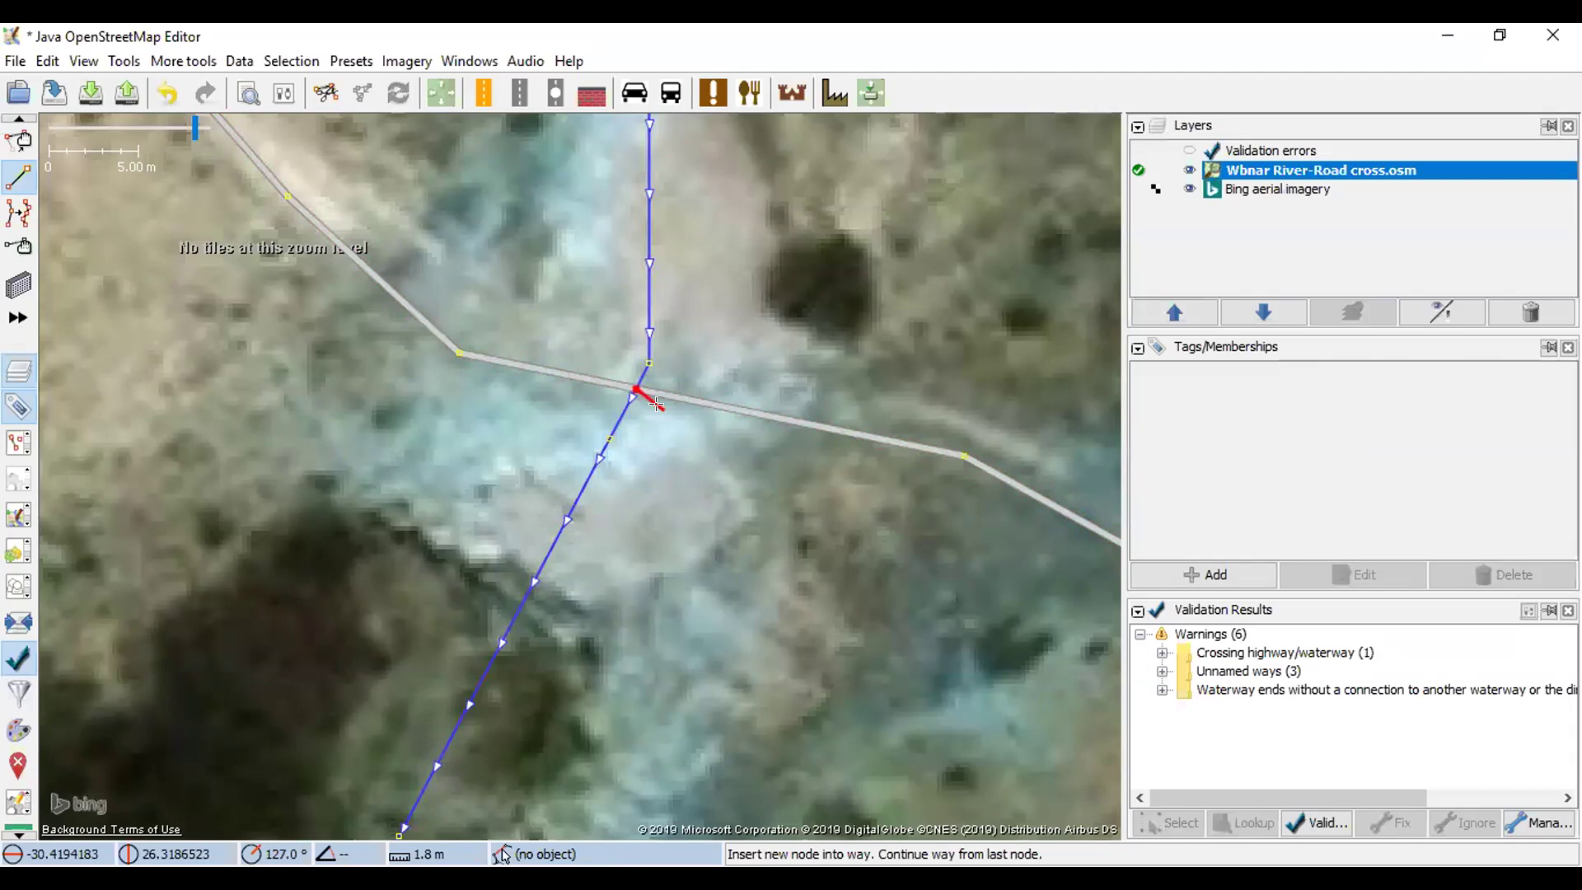
key("Escape")
scroll(658, 404, "up", 1)
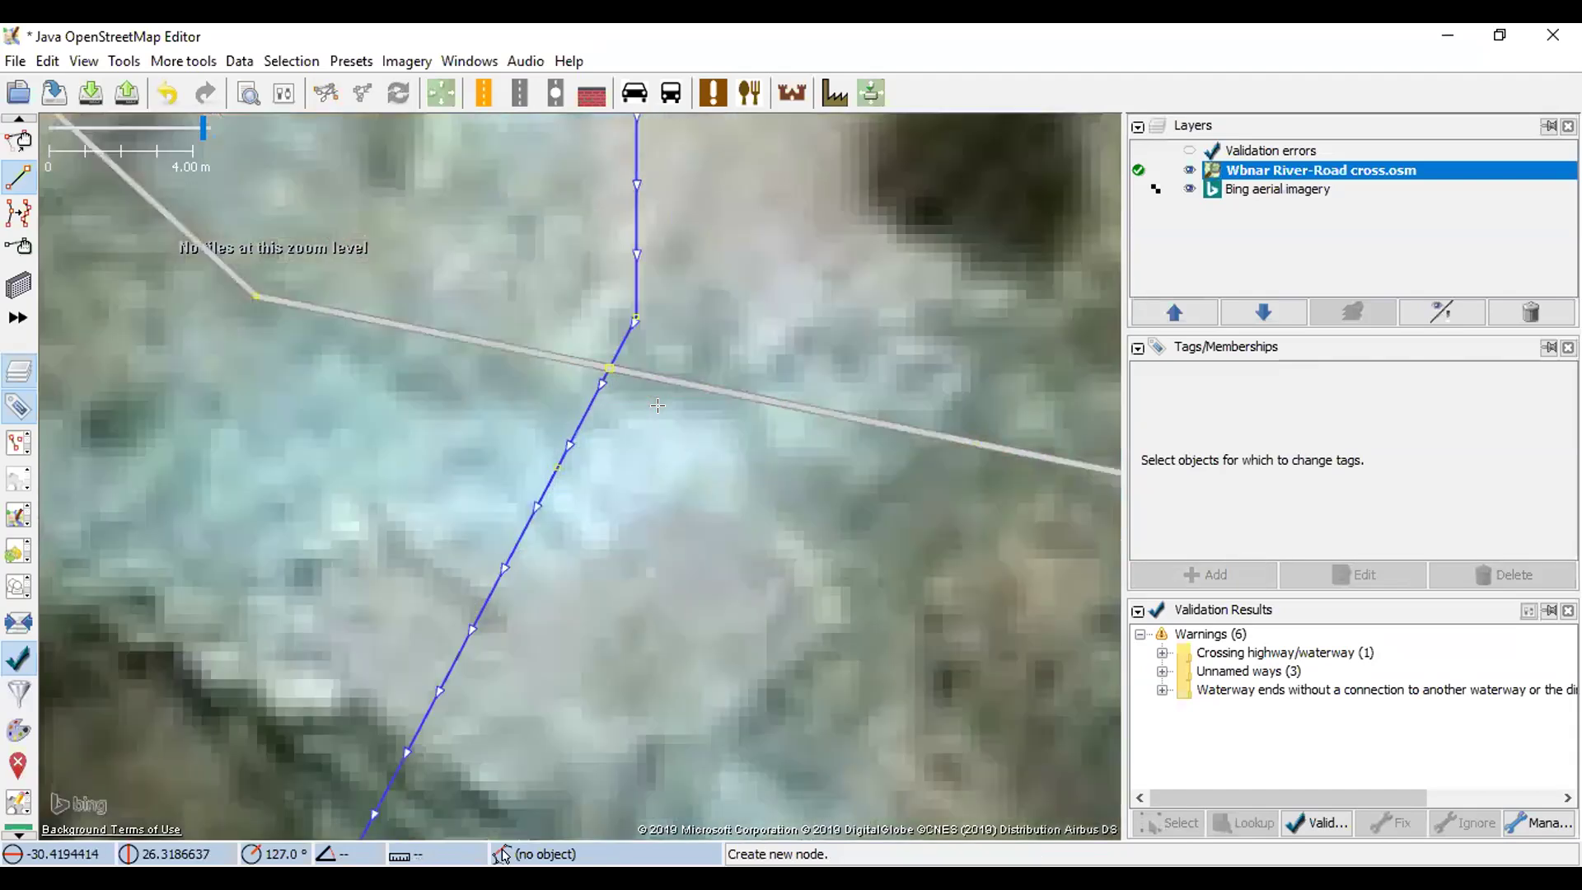
key("s")
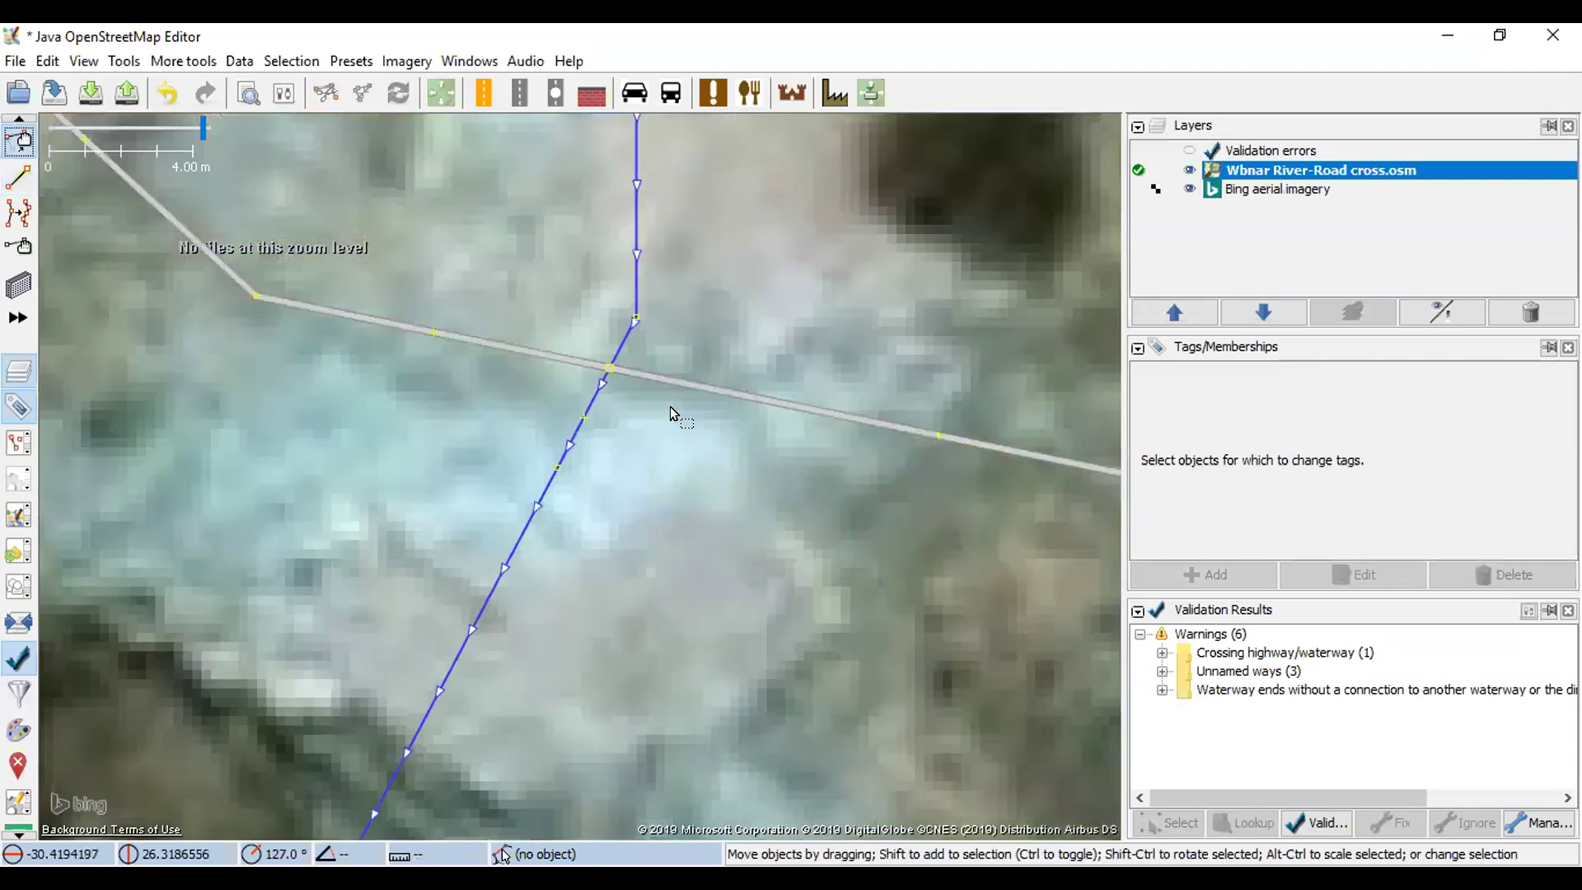
- Tag the node where the road crosses the stream with ford=yes
left_click(610, 368)
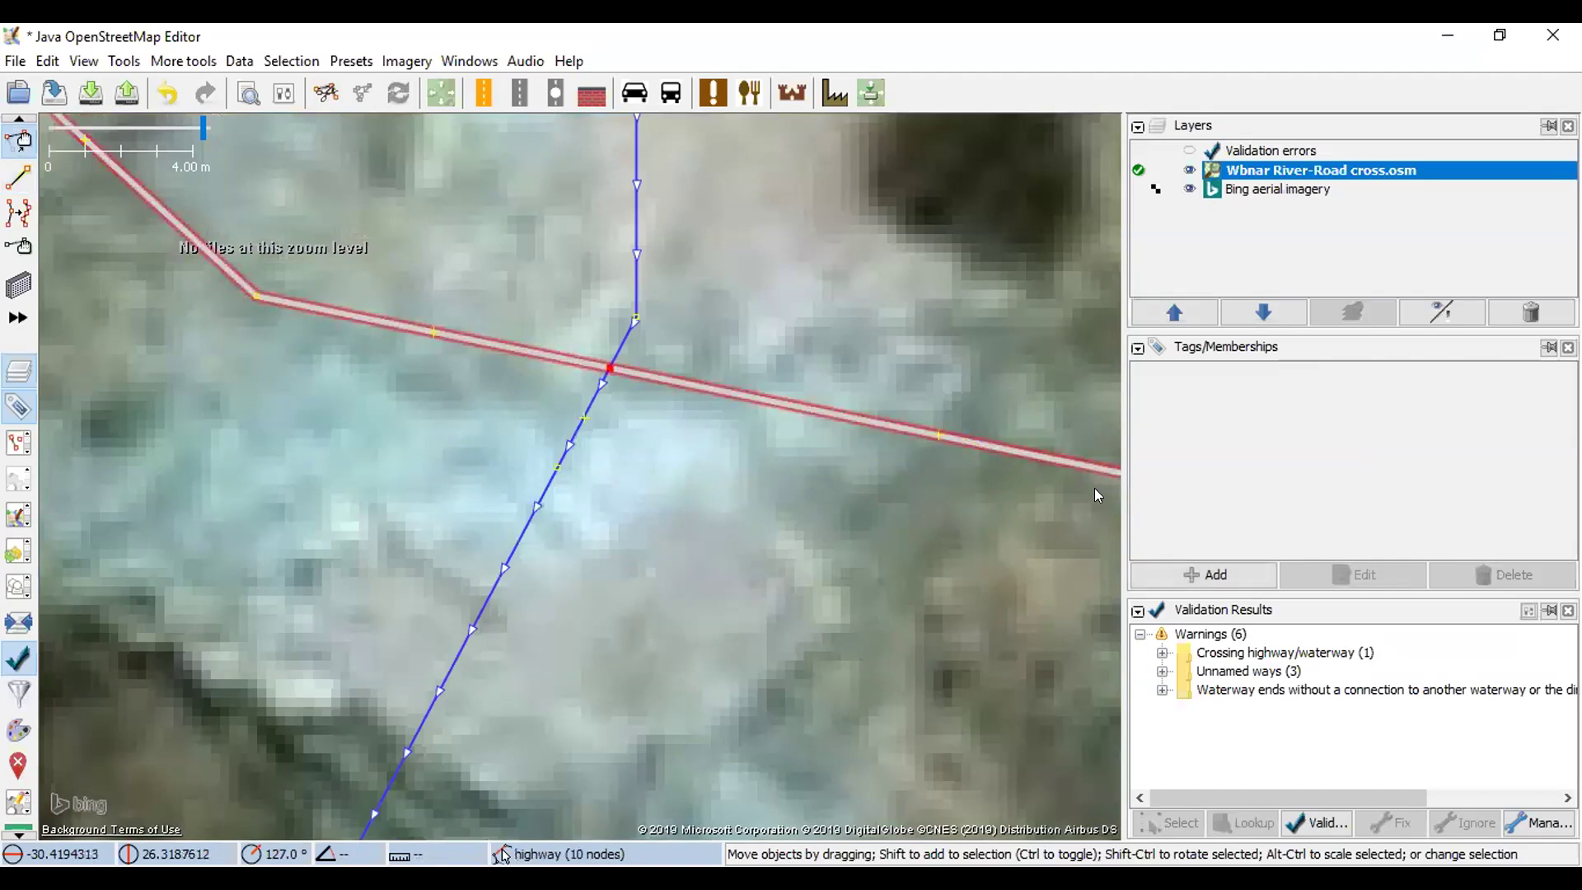
left_click(1171, 574)
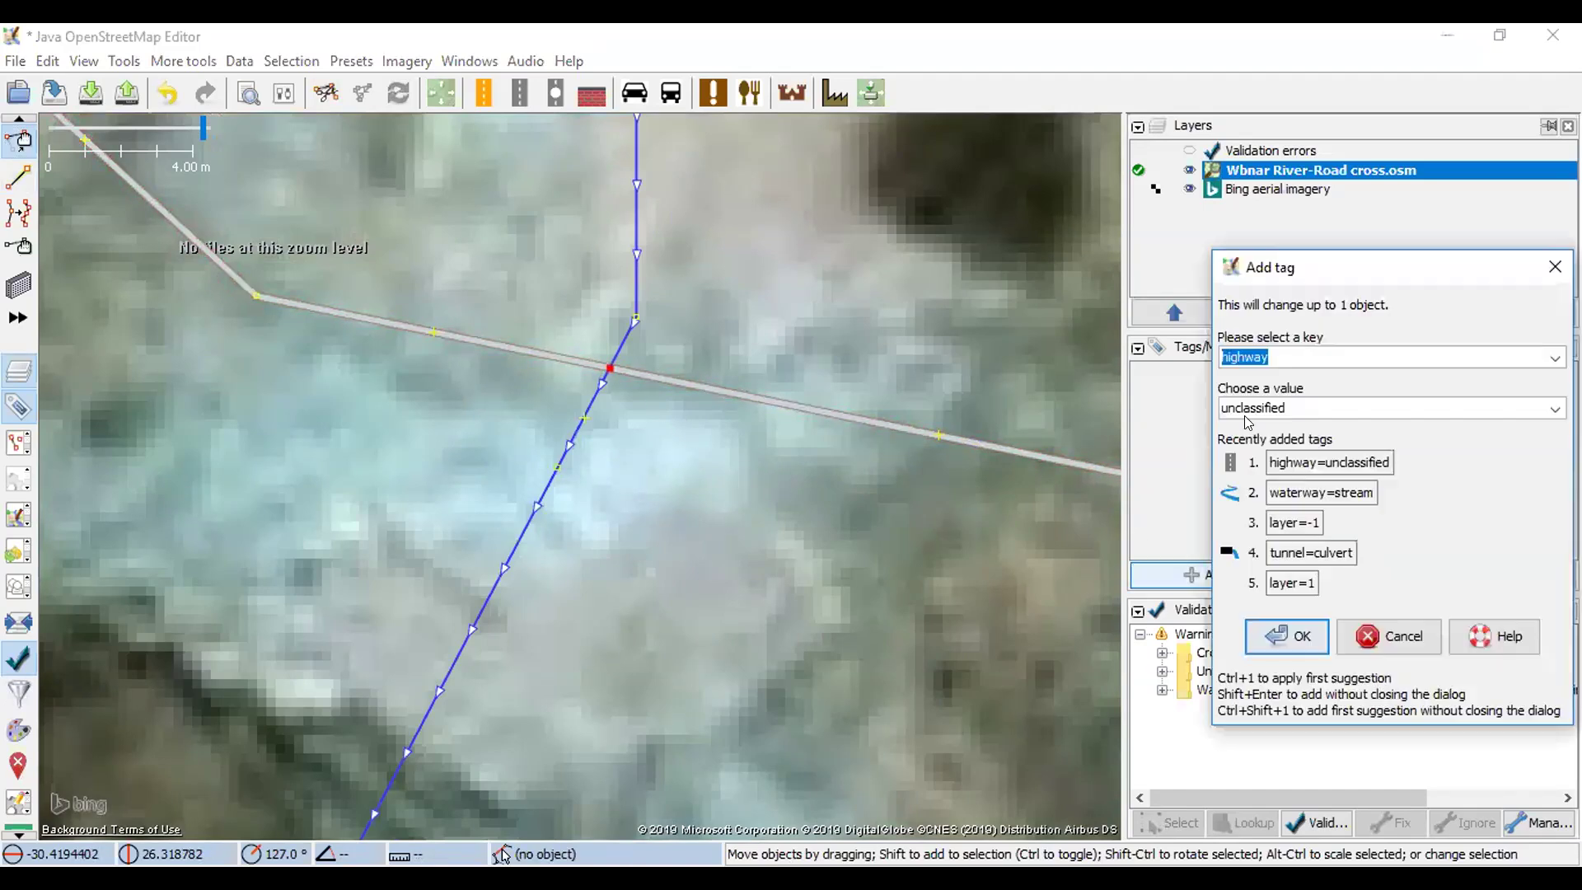
type("fo")
key("Tab")
type("y")
left_click(1285, 635)
left_click_drag(619, 403, 619, 403)
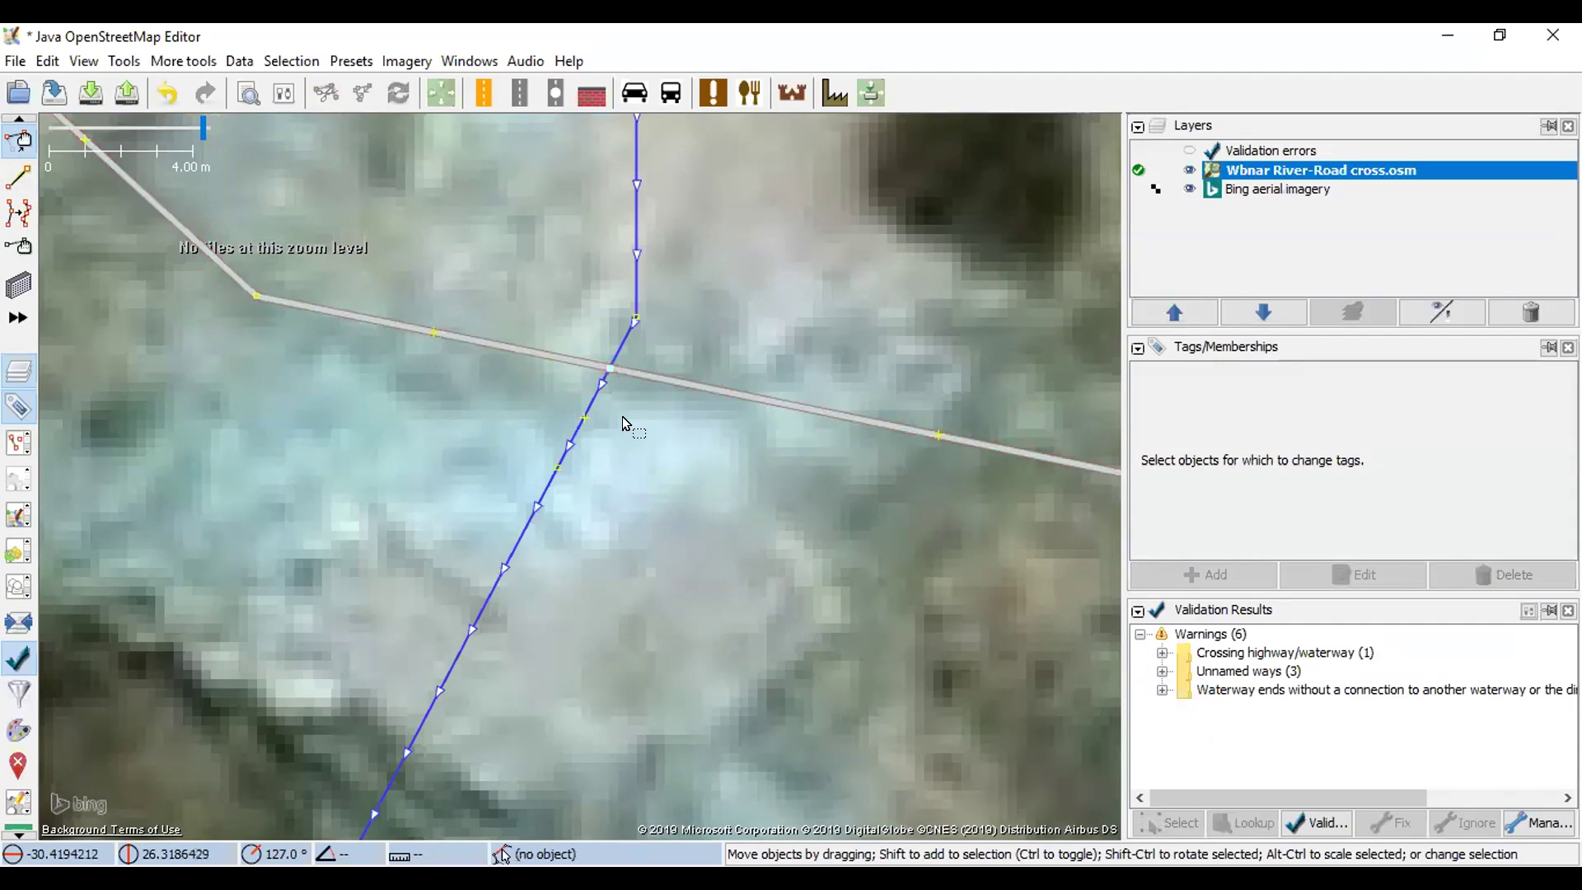
- Rerun the validation on the river and road crossing data
scroll(621, 417, "down", 2)
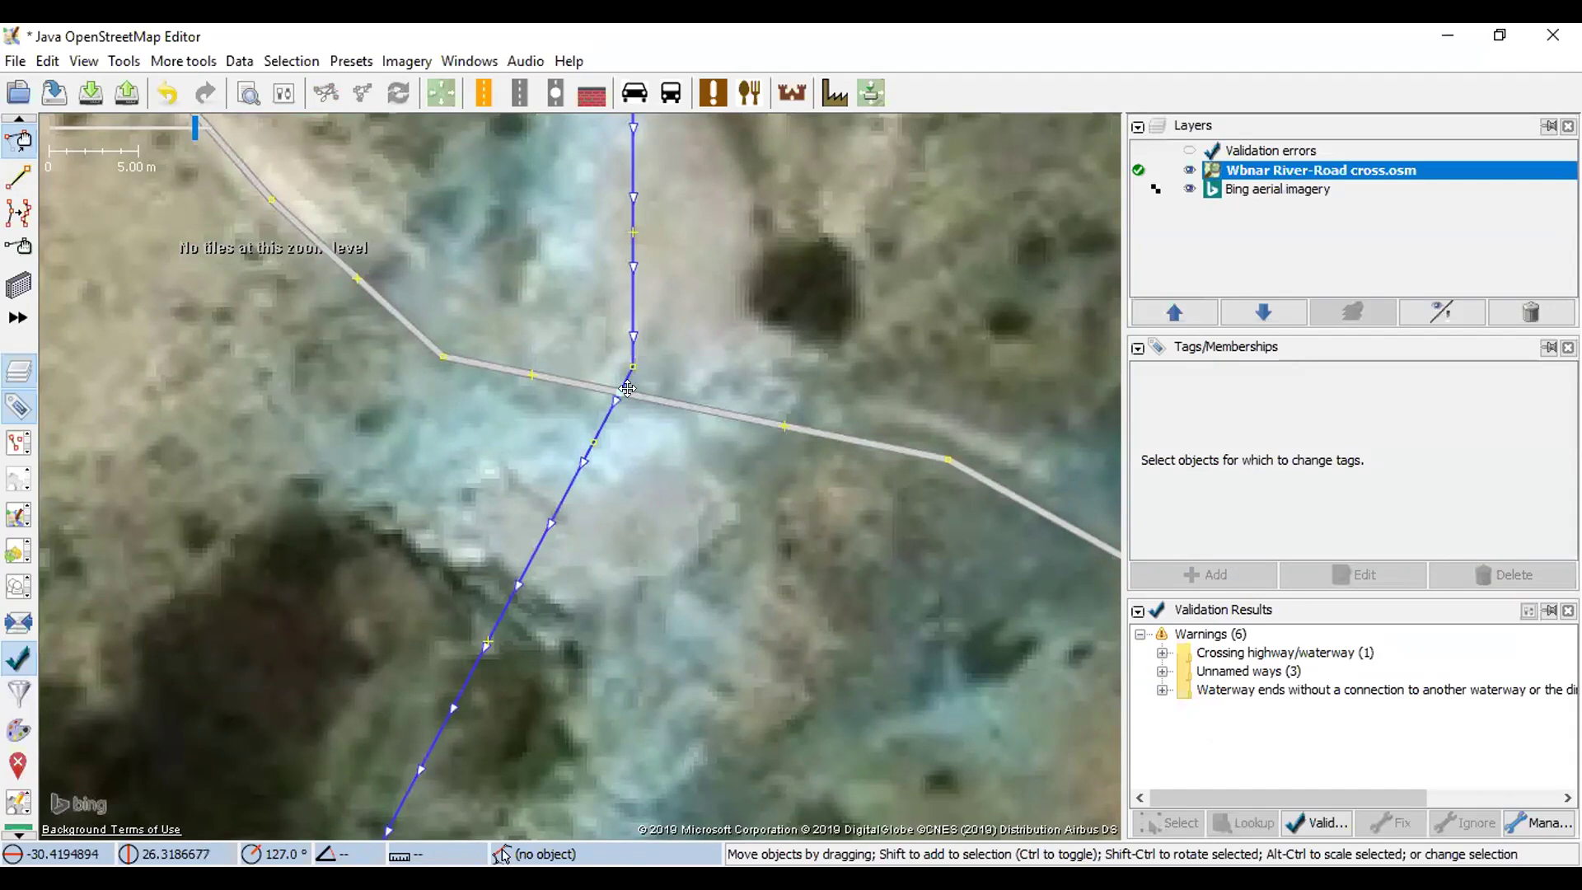
scroll(636, 448, "up", 2)
scroll(616, 476, "down", 2)
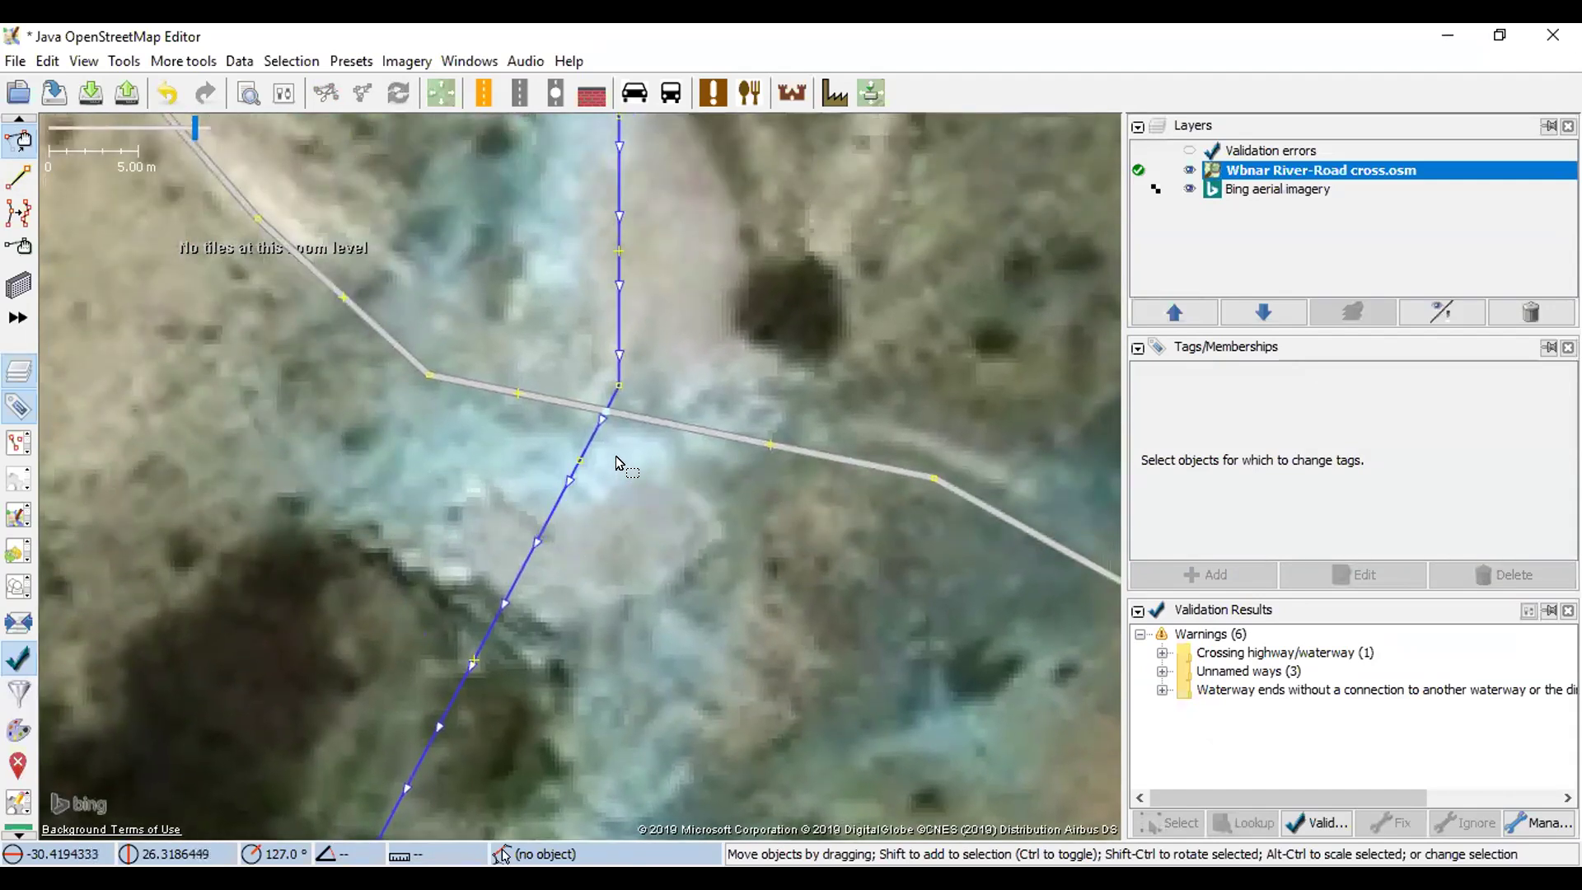
left_click_drag(615, 456, 624, 385)
left_click(1320, 827)
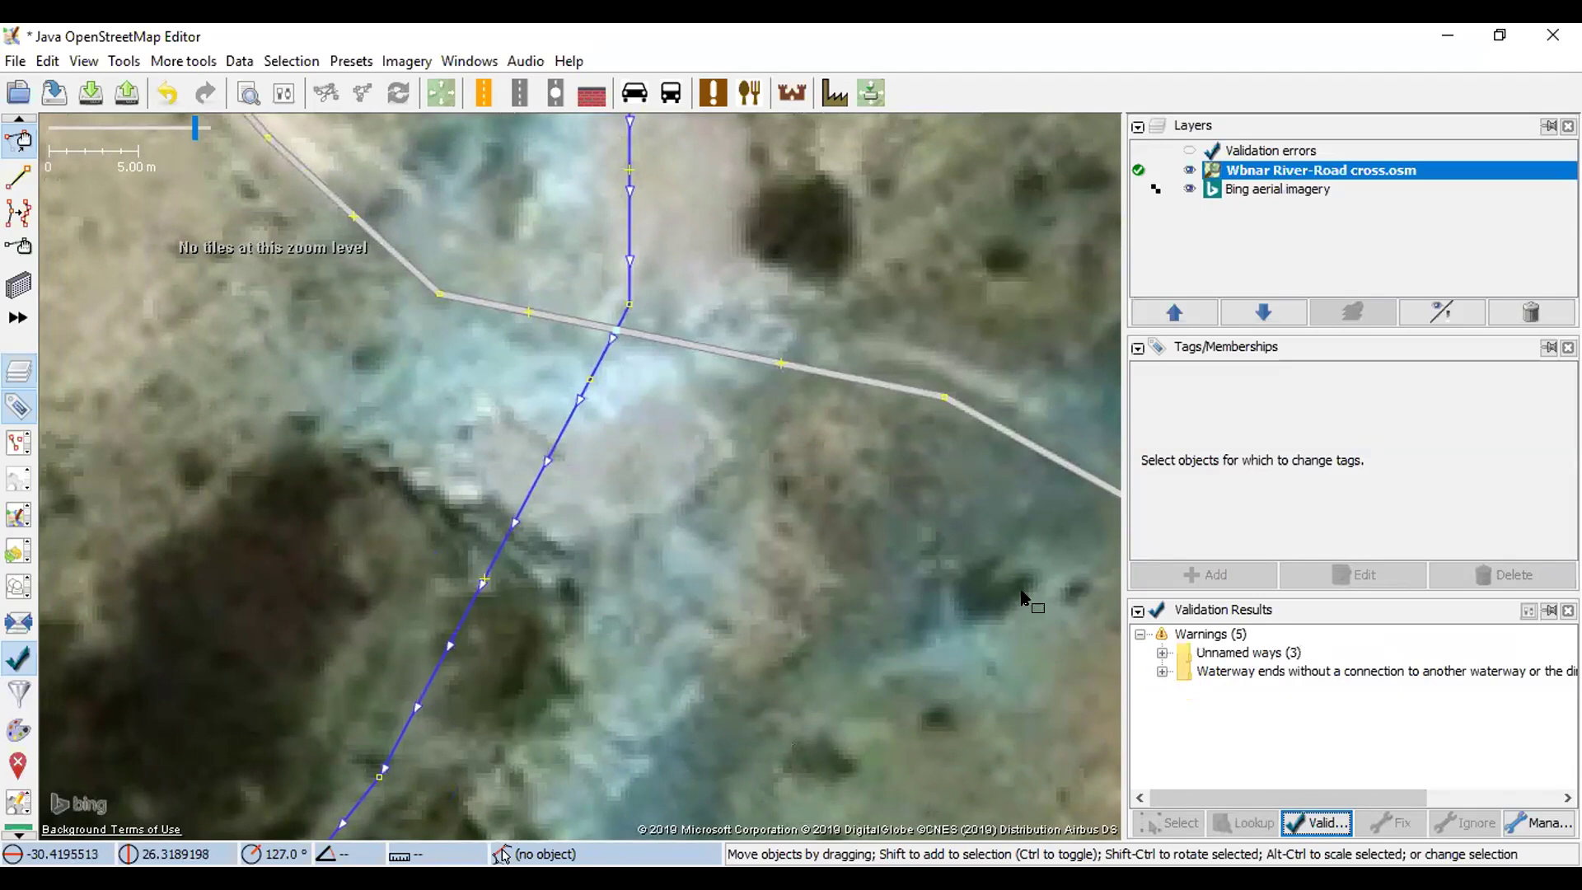
- Hide the Wbnar River-Road cross.osm layer to view the bare aerial imagery, and show it again
scroll(616, 397, "down", 5)
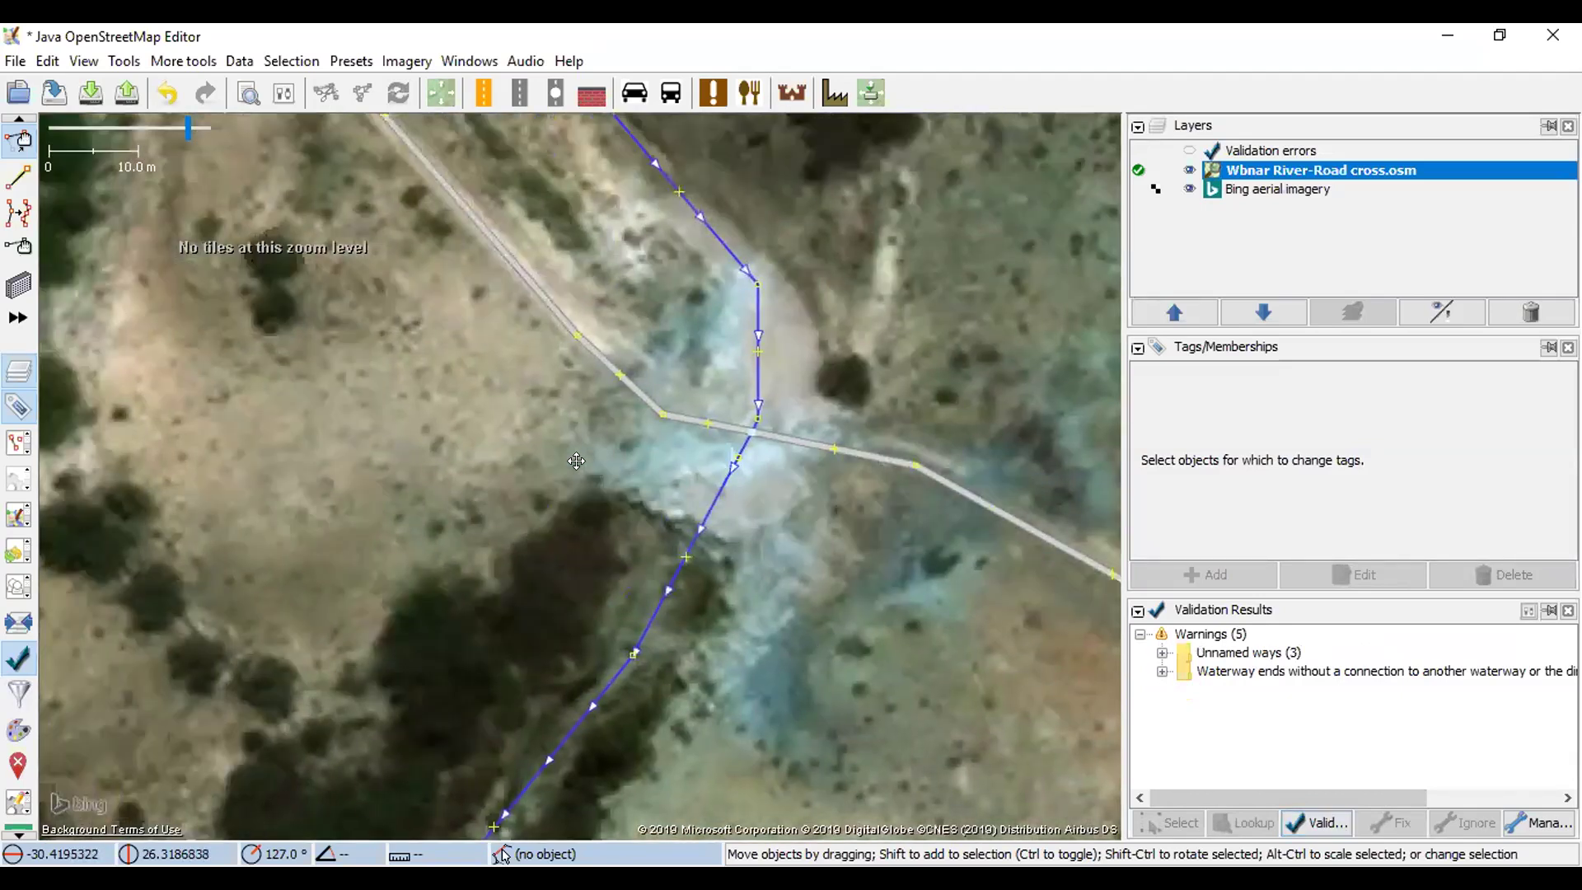
left_click_drag(586, 458, 601, 424)
scroll(655, 452, "down", 3)
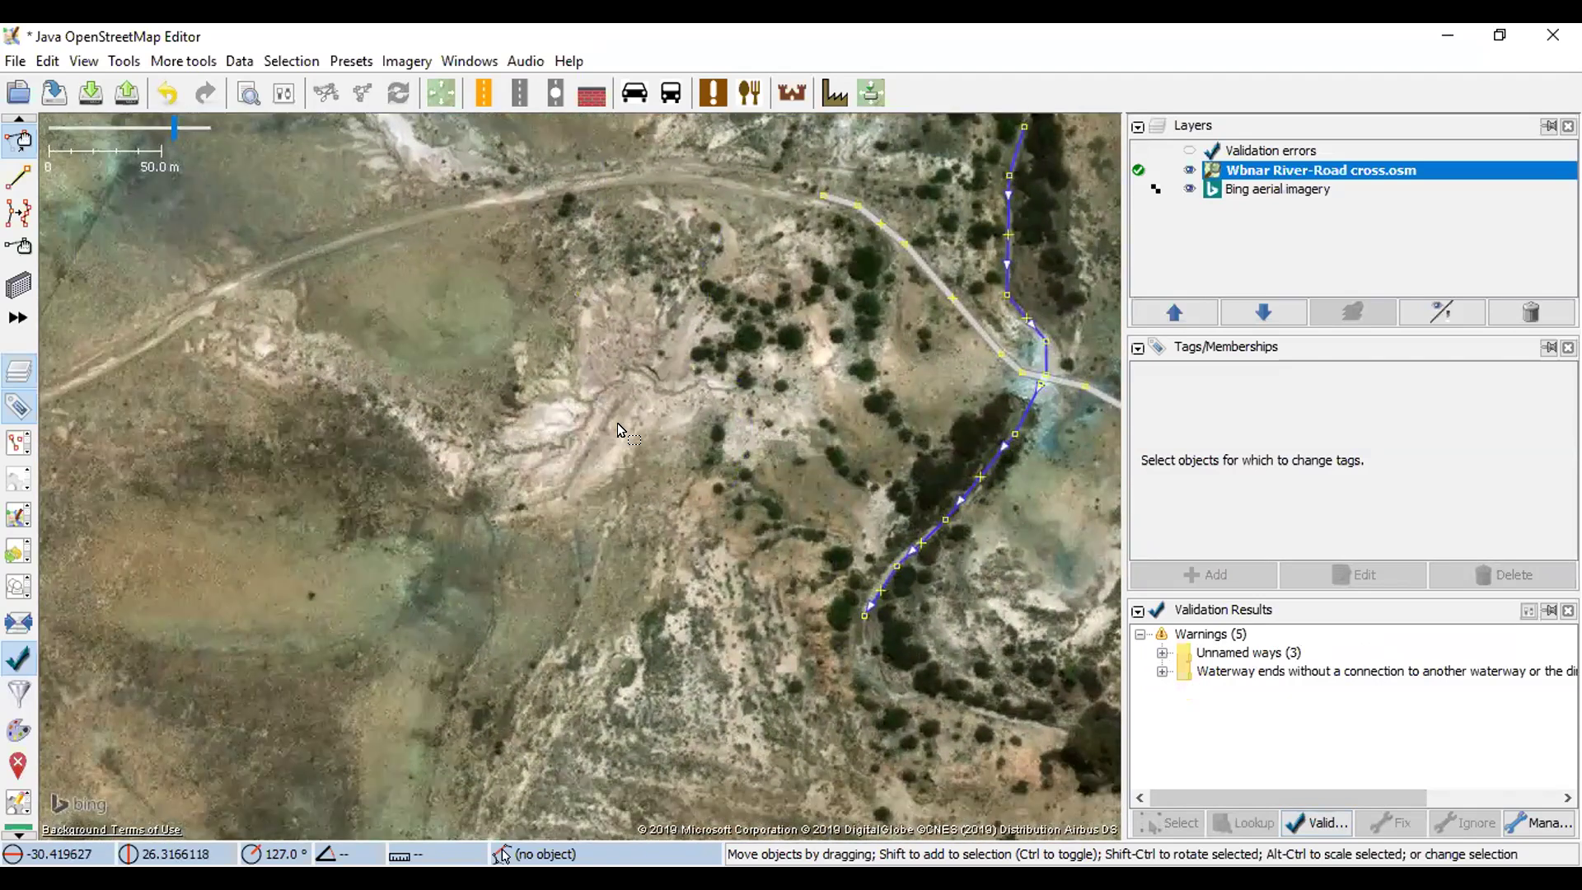
left_click(1189, 167)
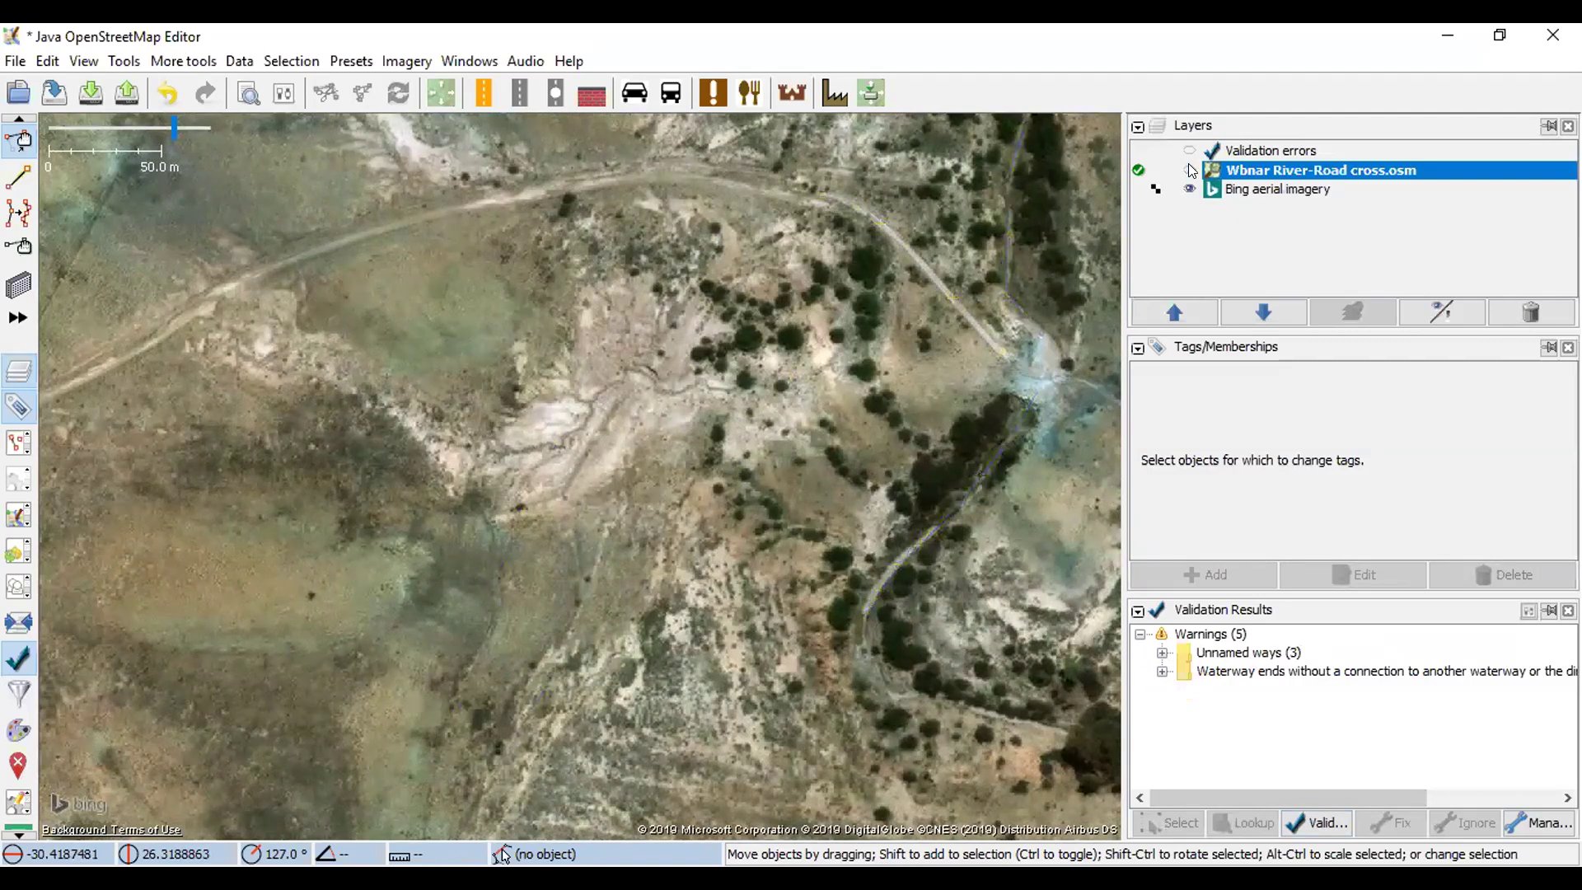
left_click(1189, 167)
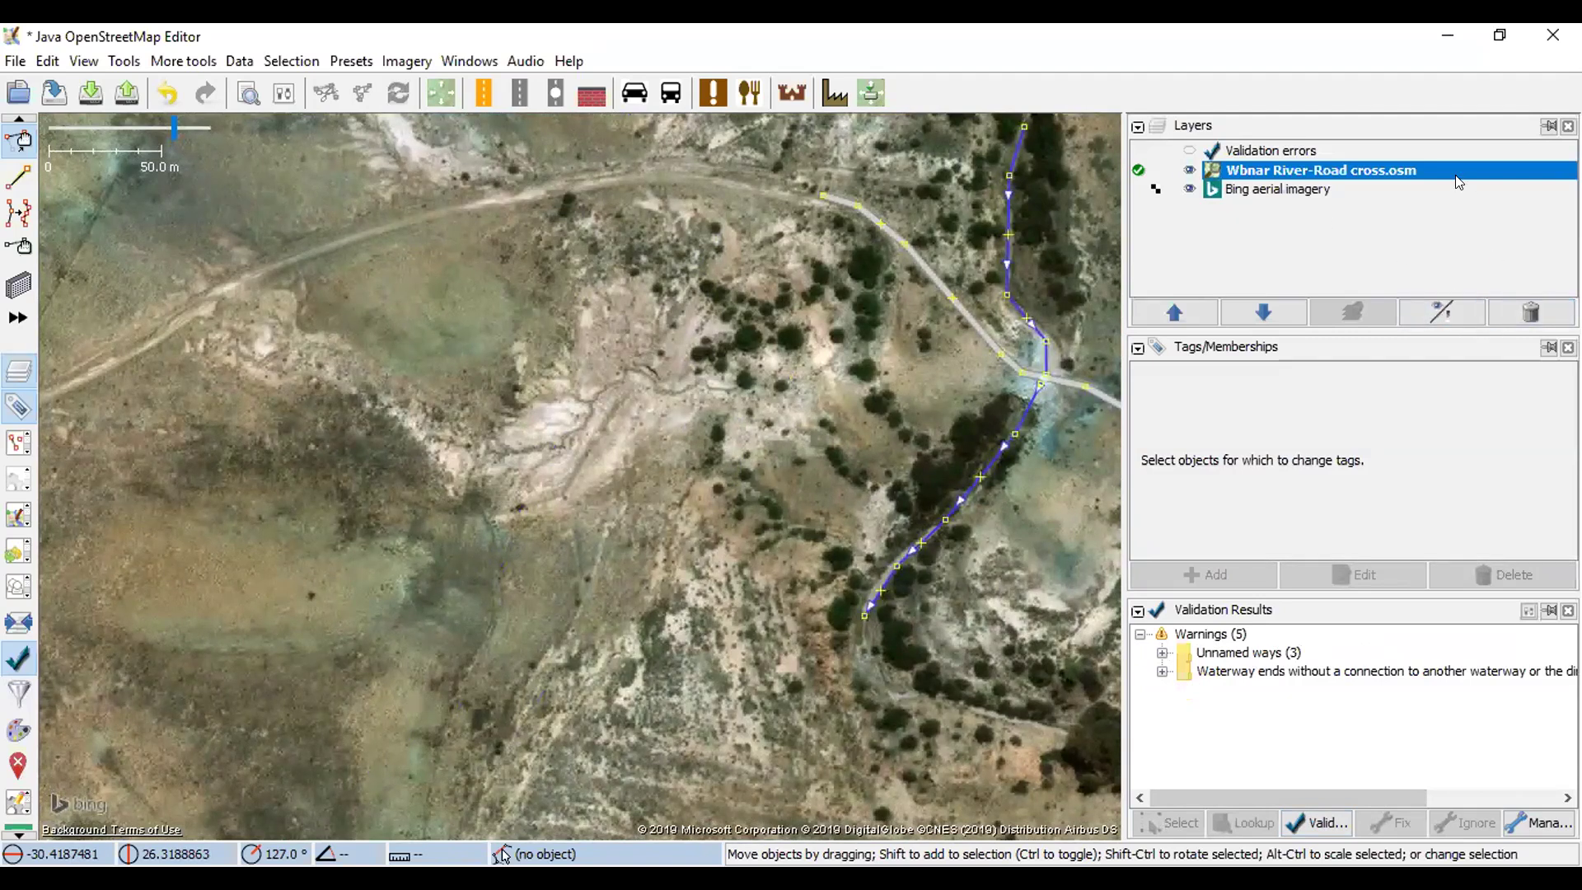
- Delete the Wbnar River-Road cross.osm layer
left_click(1503, 312)
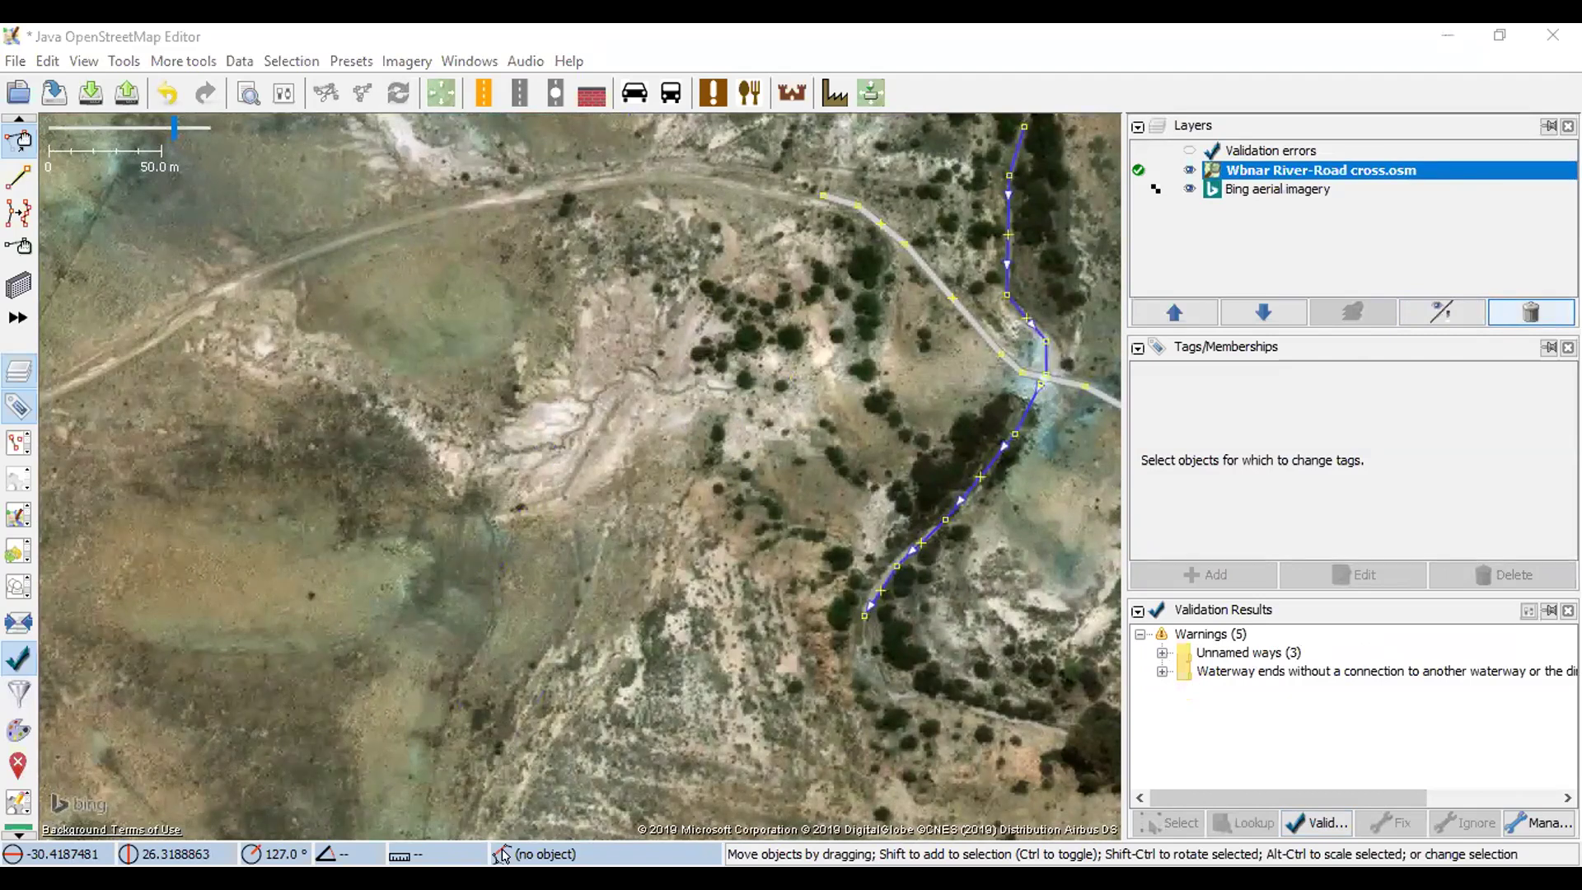
key("Return")
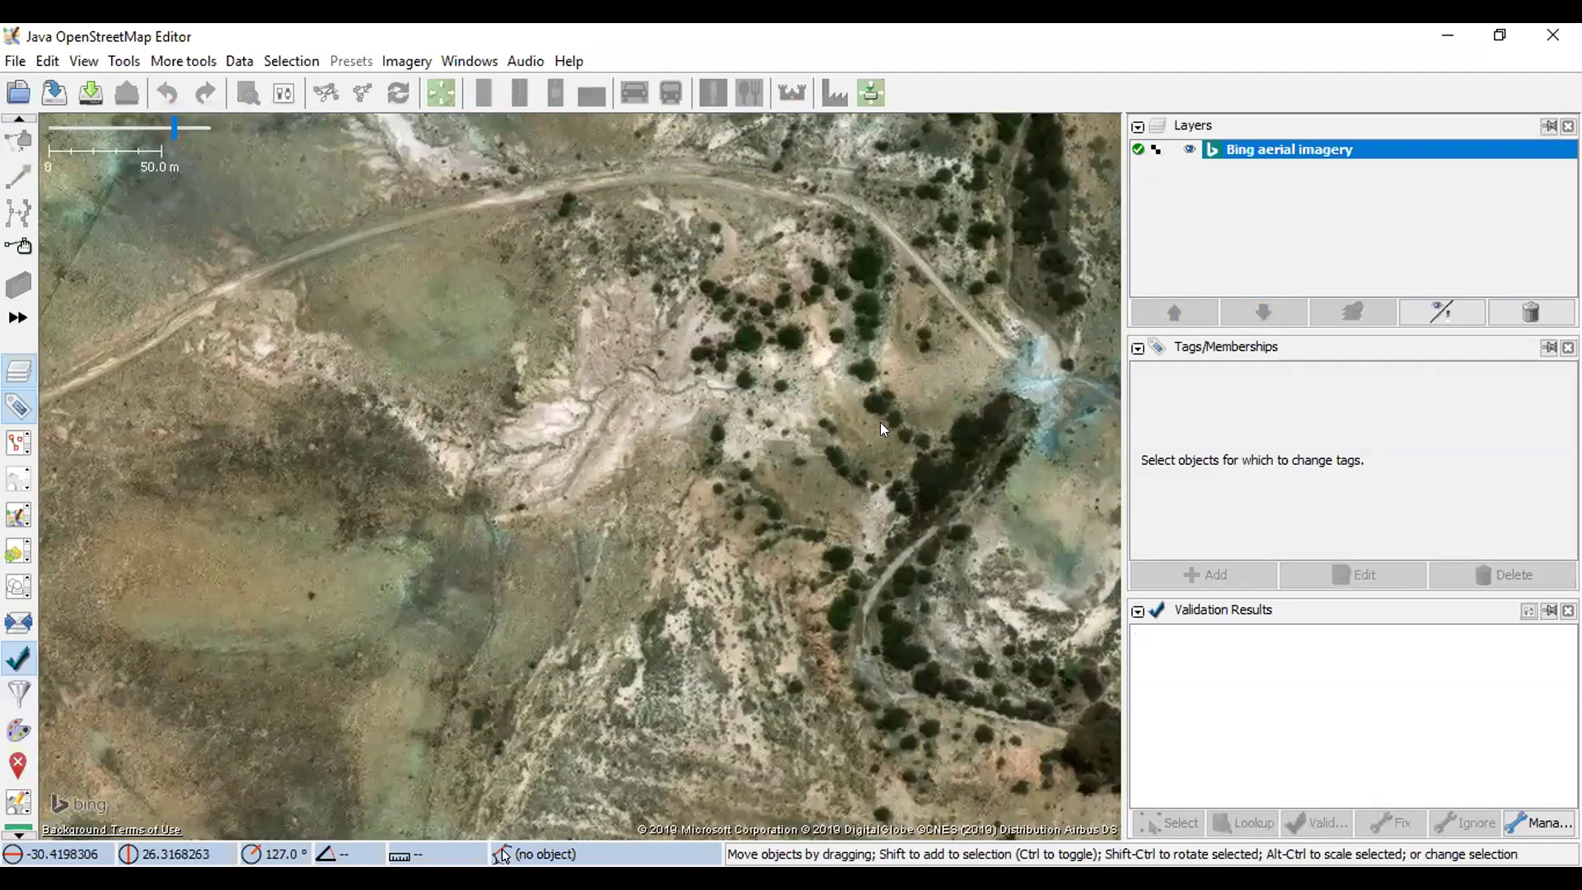
left_click_drag(879, 422, 708, 442)
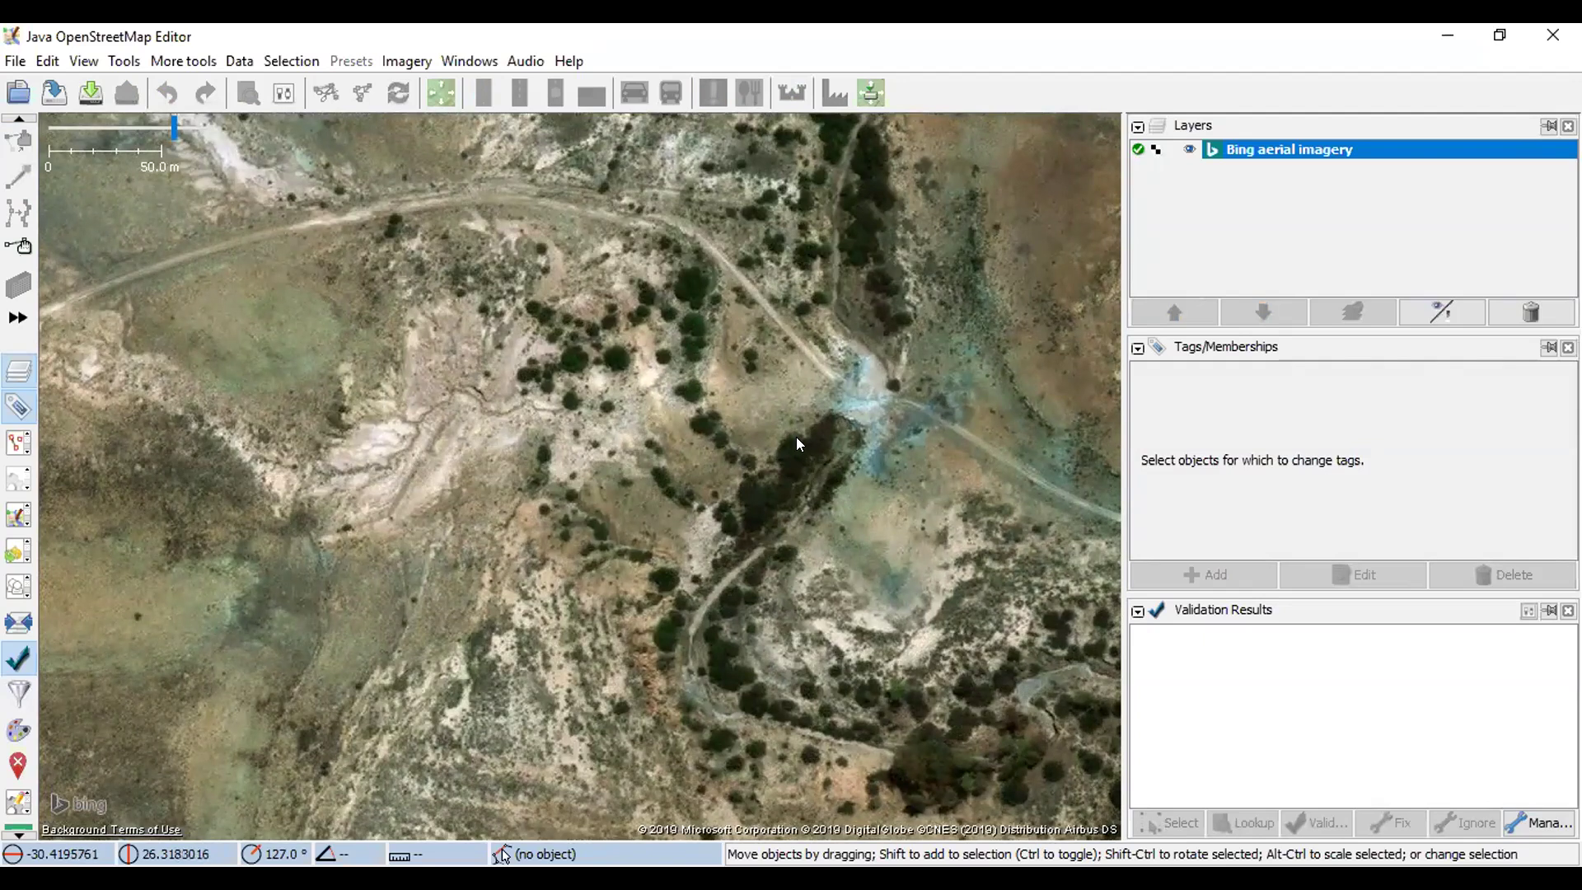
left_click_drag(132, 548, 523, 397)
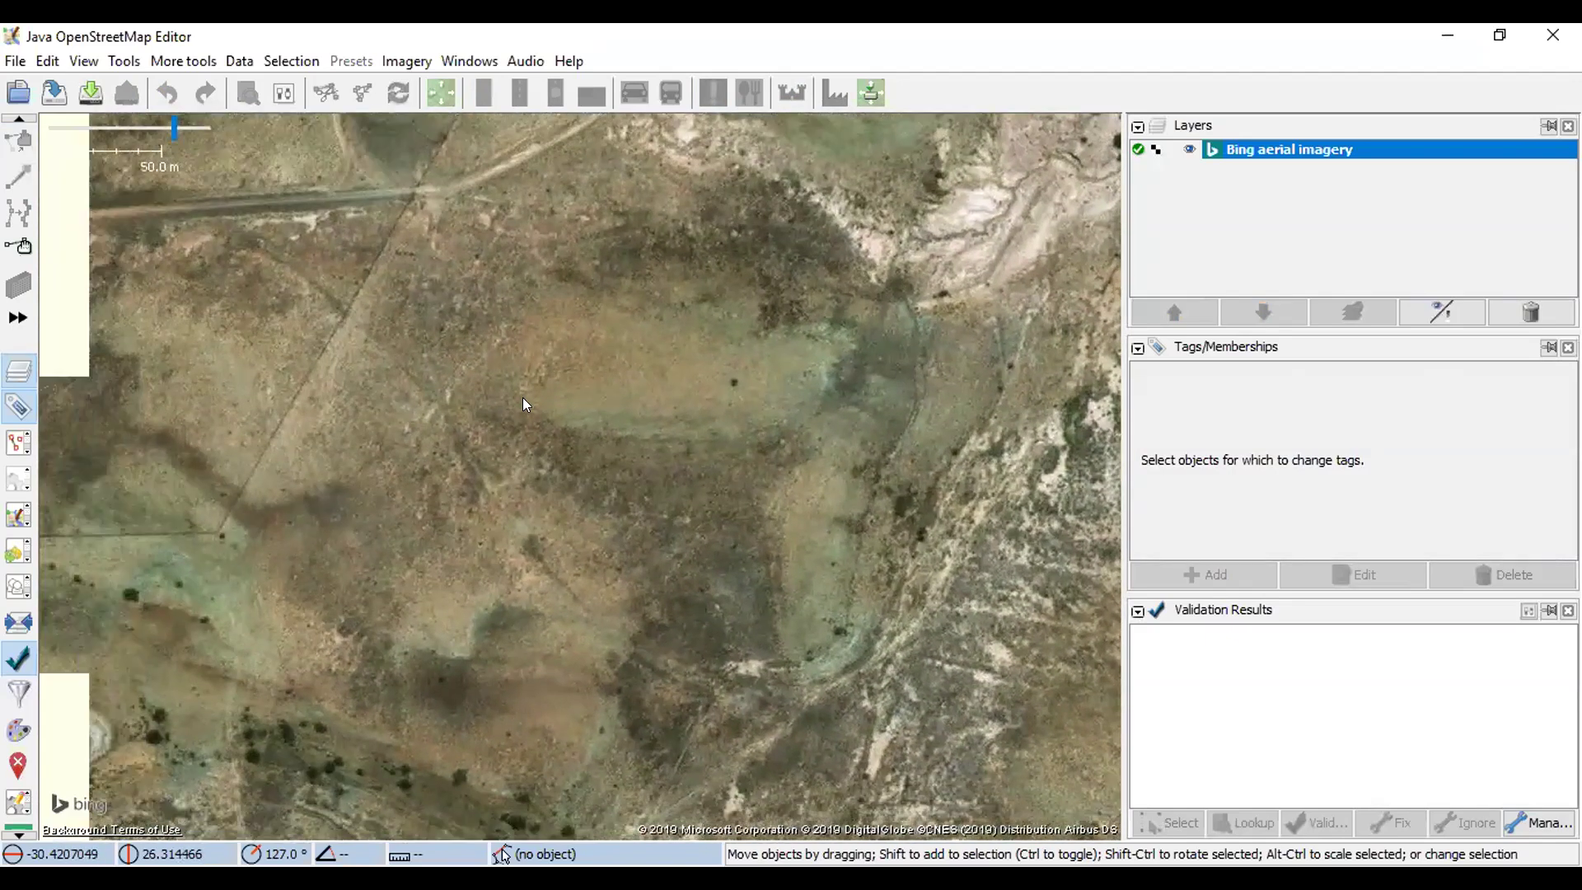
left_click_drag(437, 431, 486, 337)
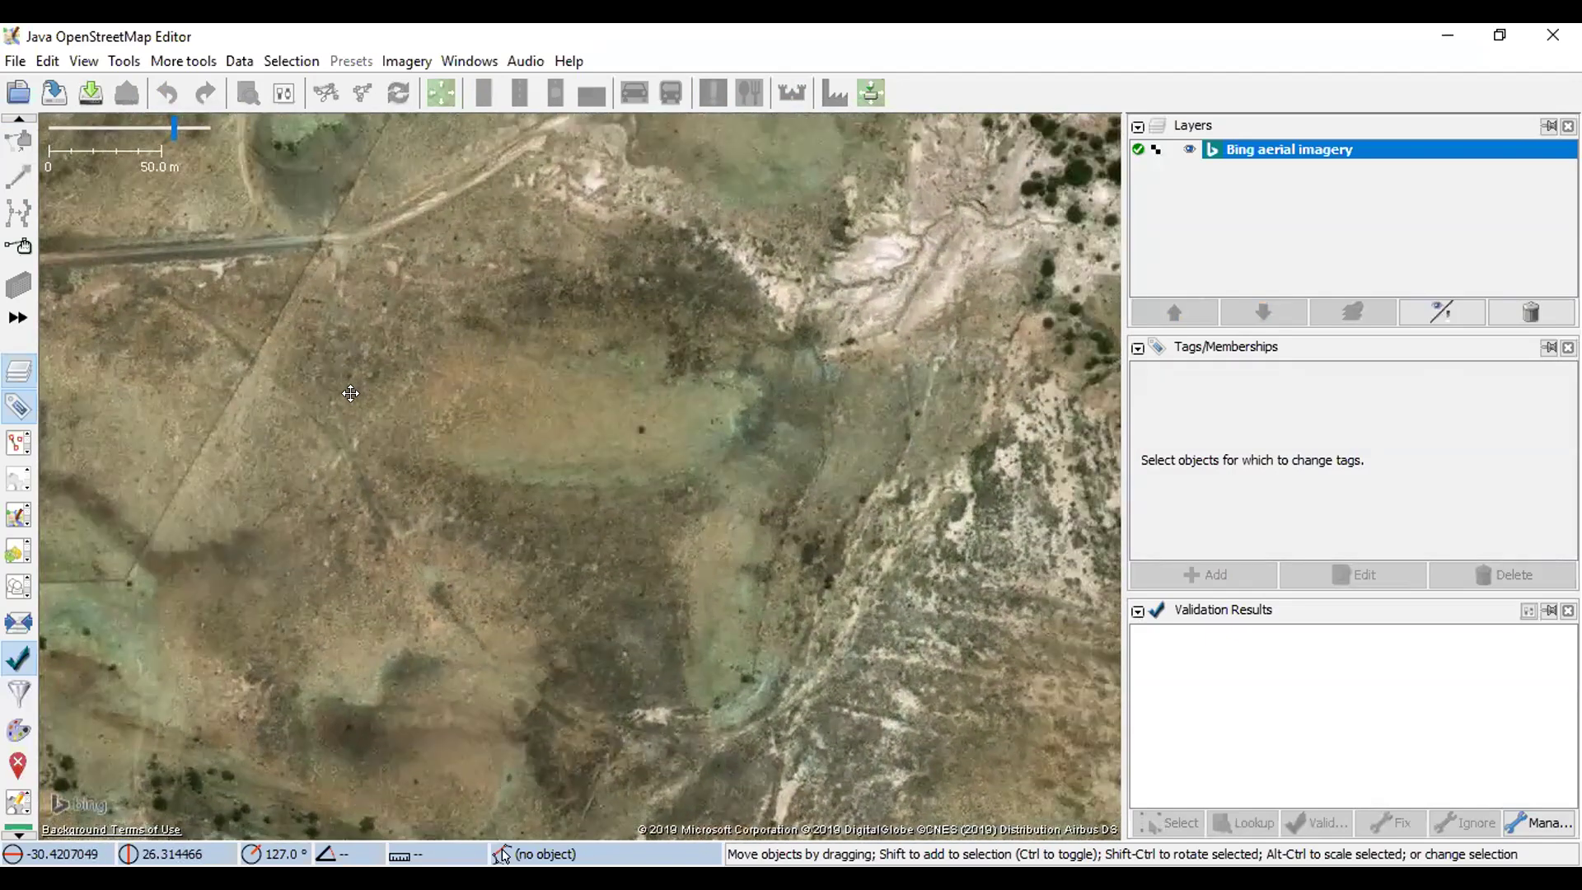
left_click_drag(356, 401, 511, 476)
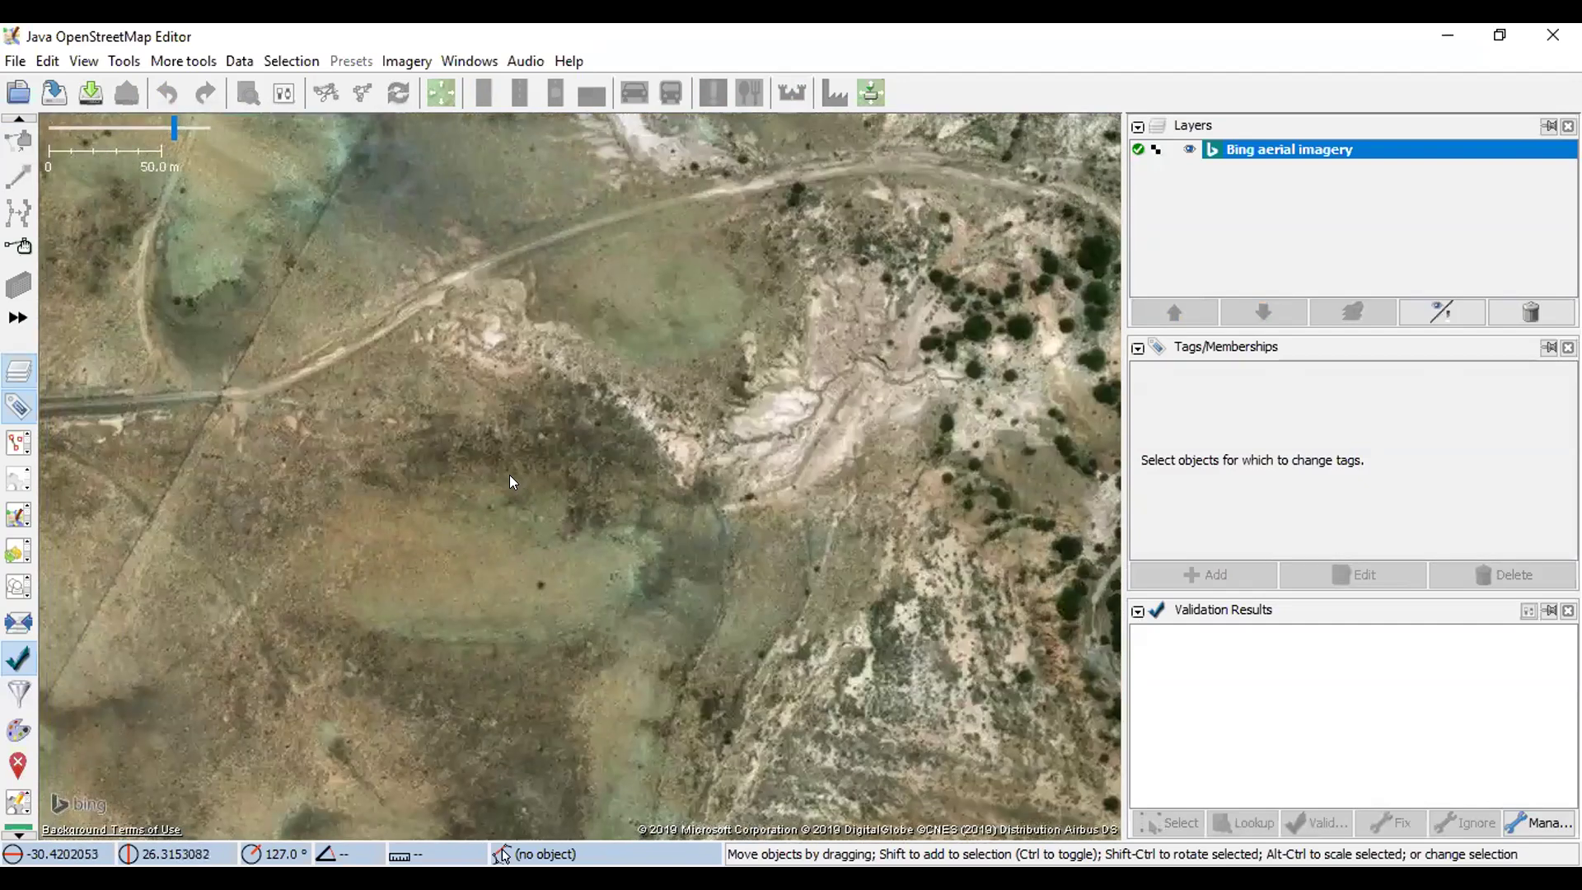
left_click(121, 58)
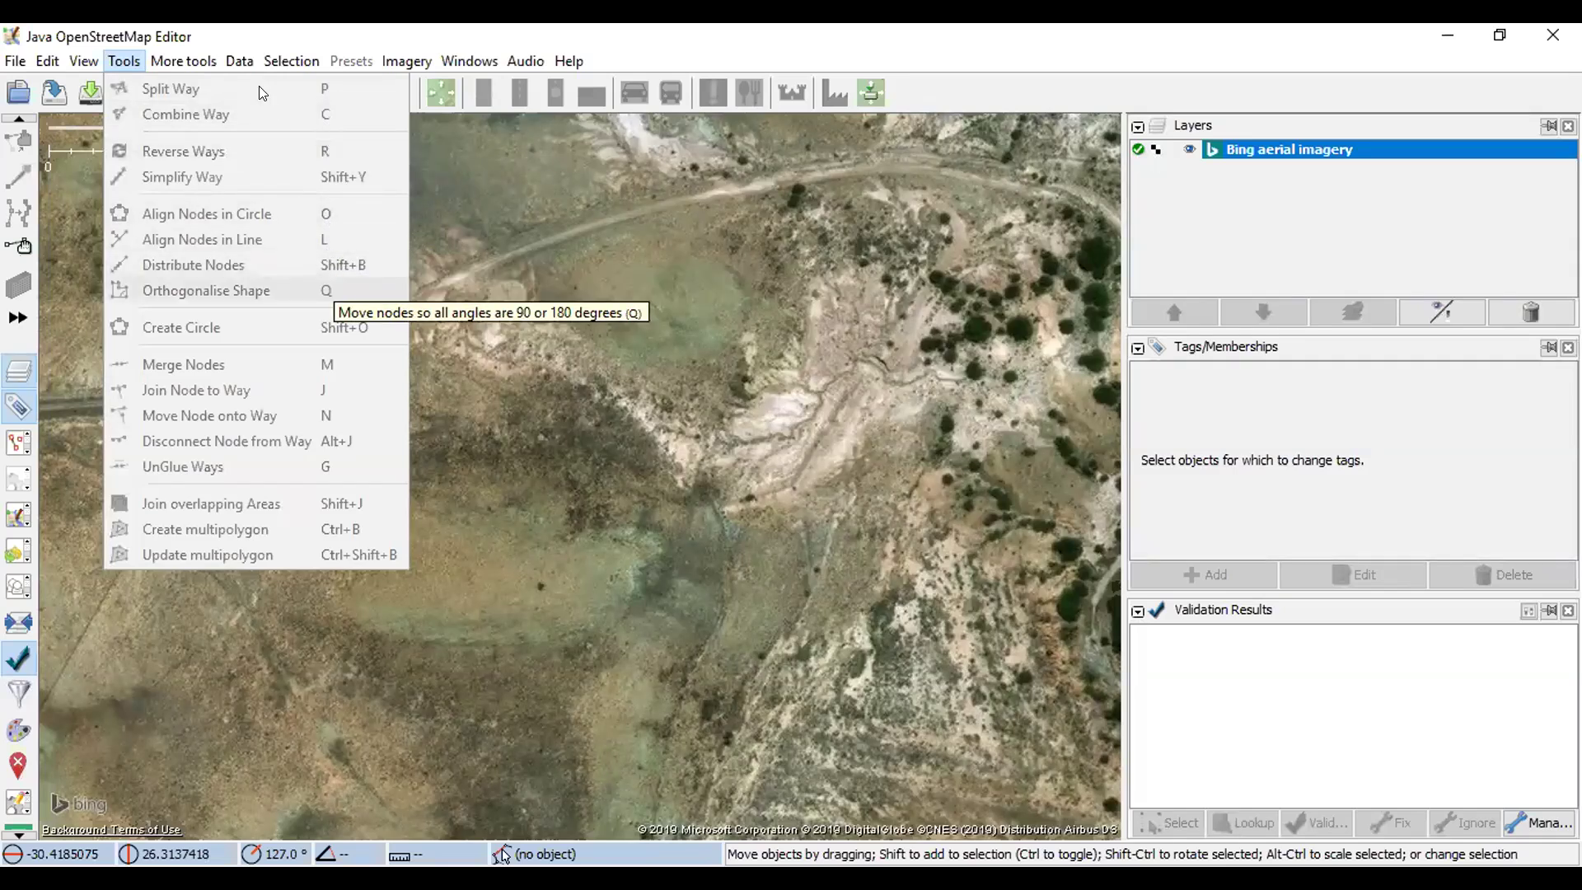
mouse_move(174, 60)
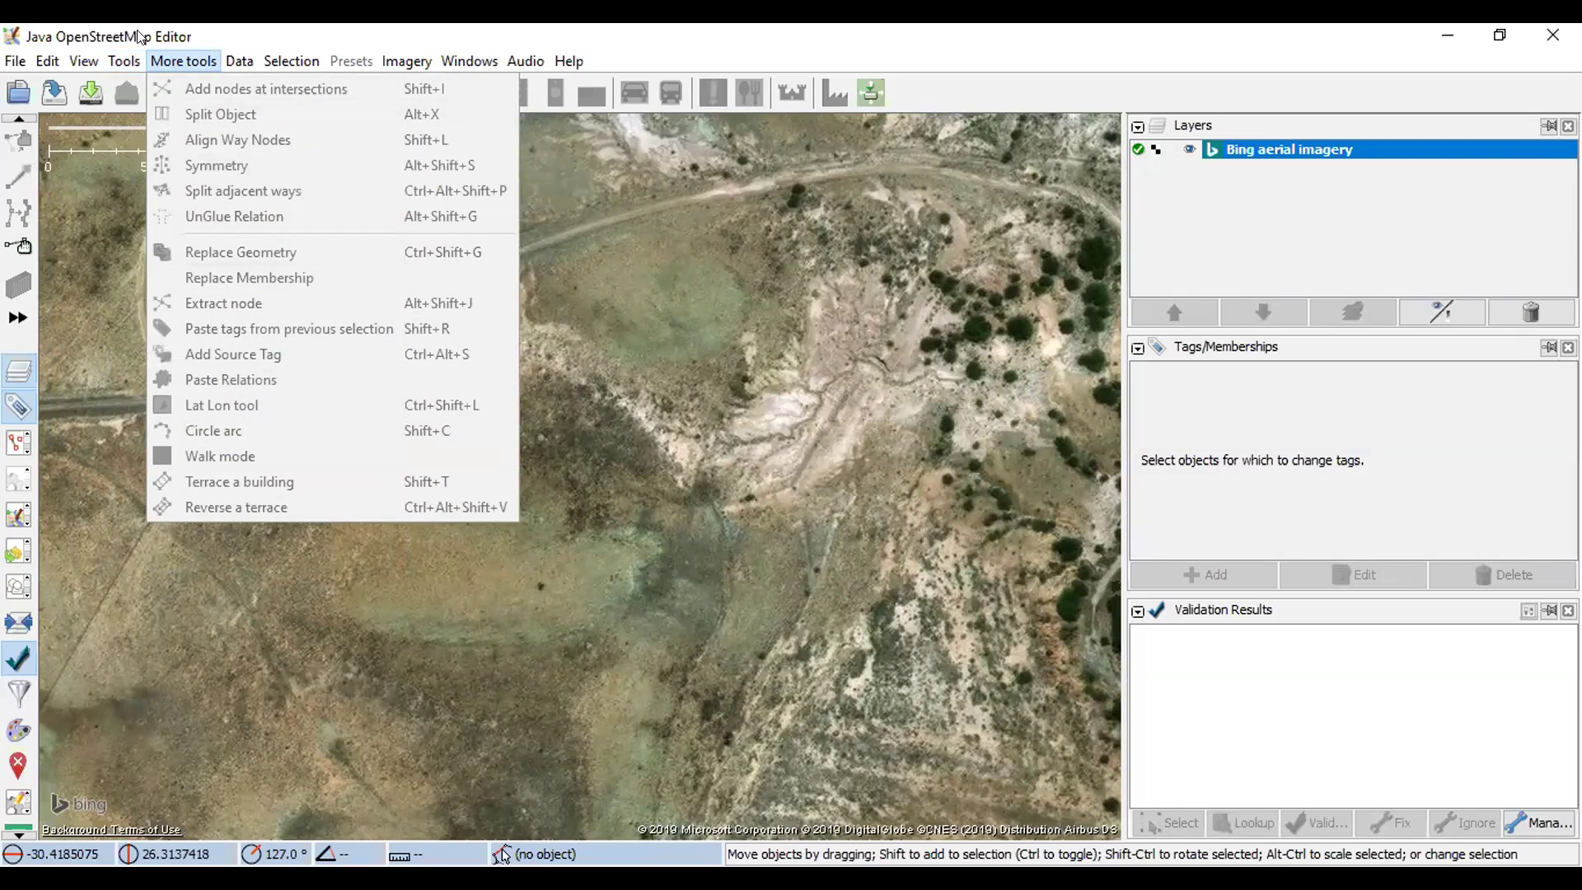
left_click(603, 413)
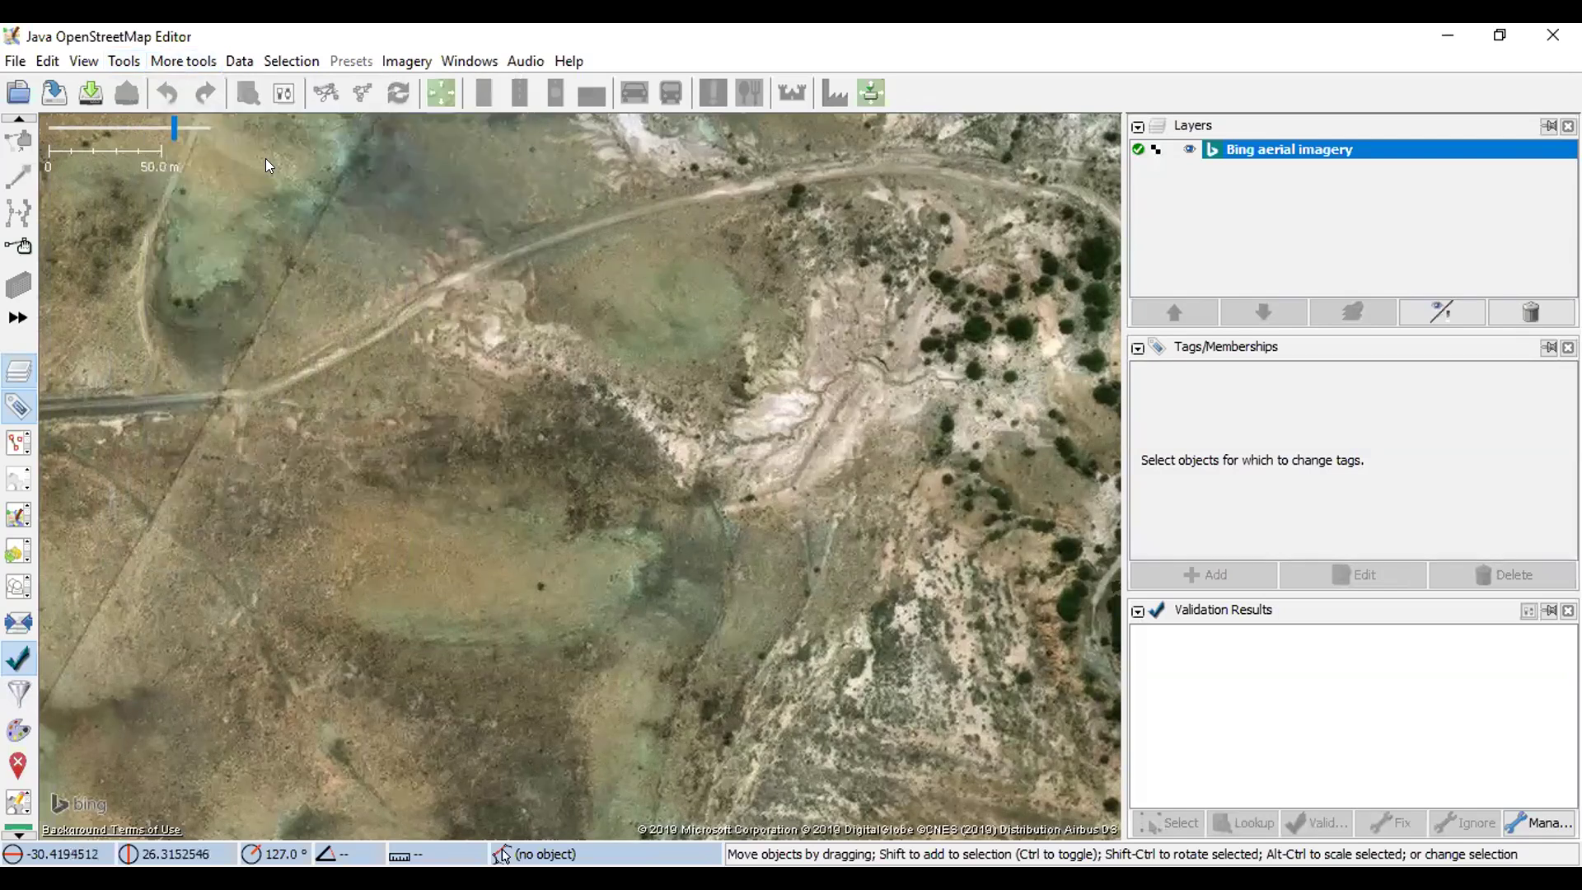
left_click(185, 58)
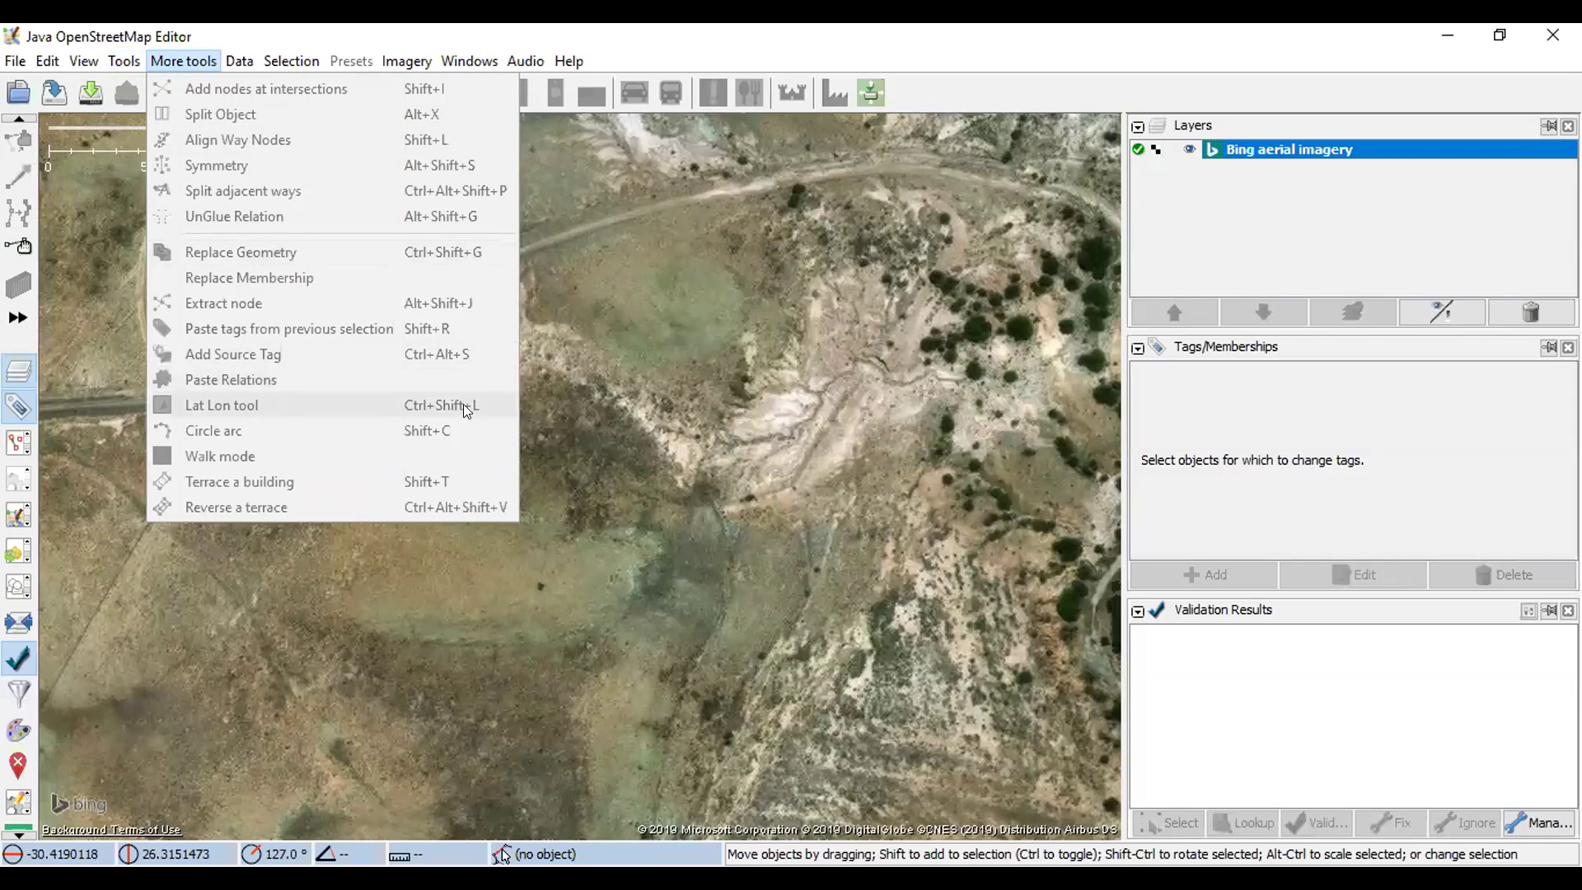
left_click(660, 346)
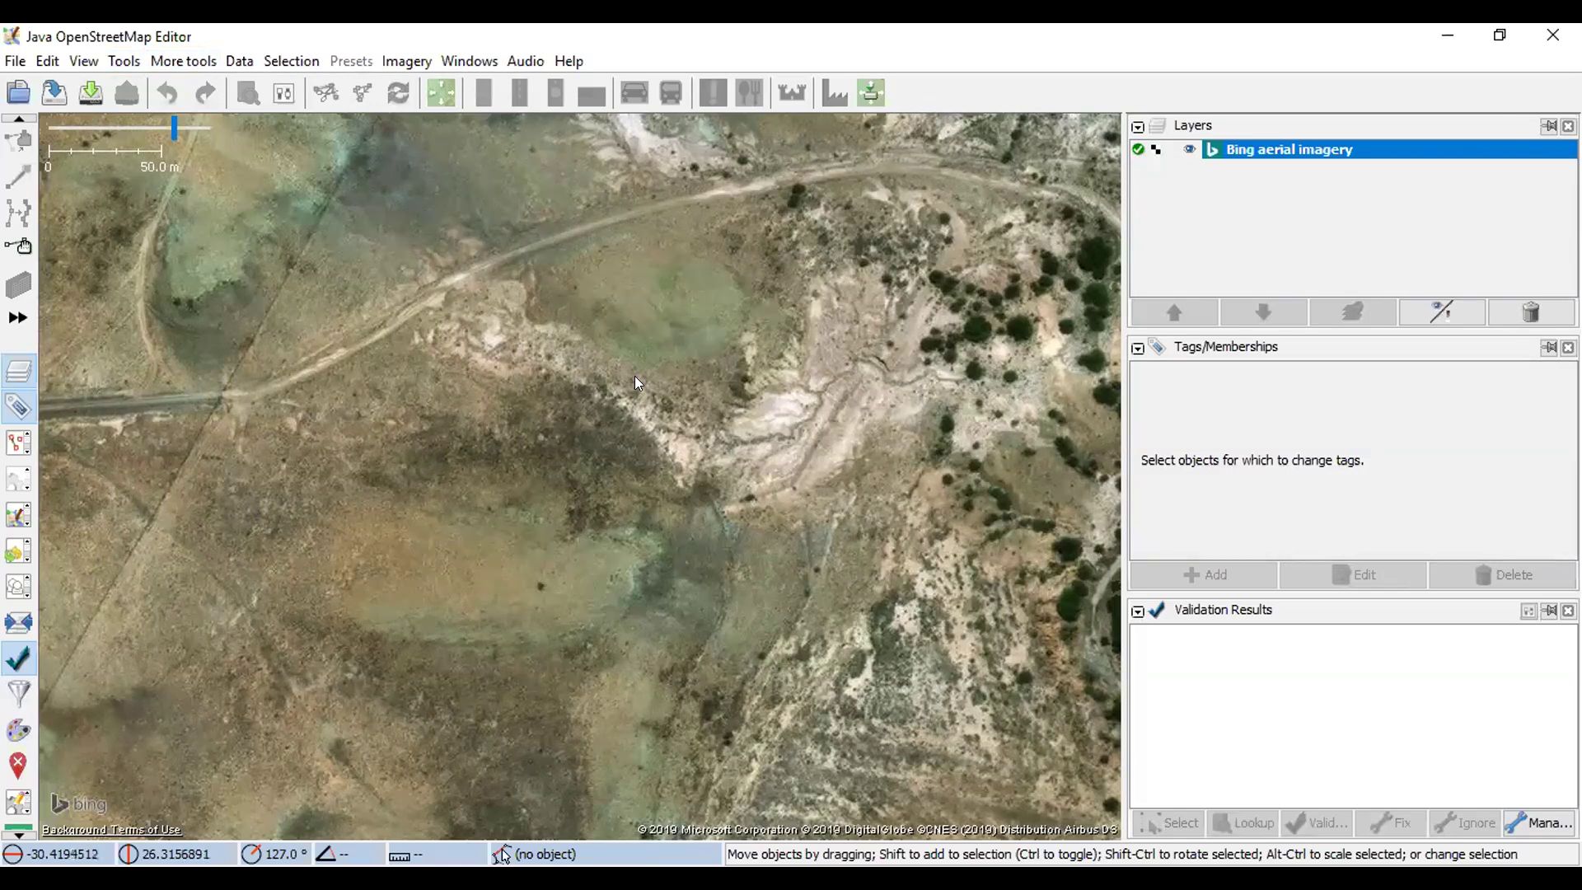
left_click_drag(743, 352, 1071, 373)
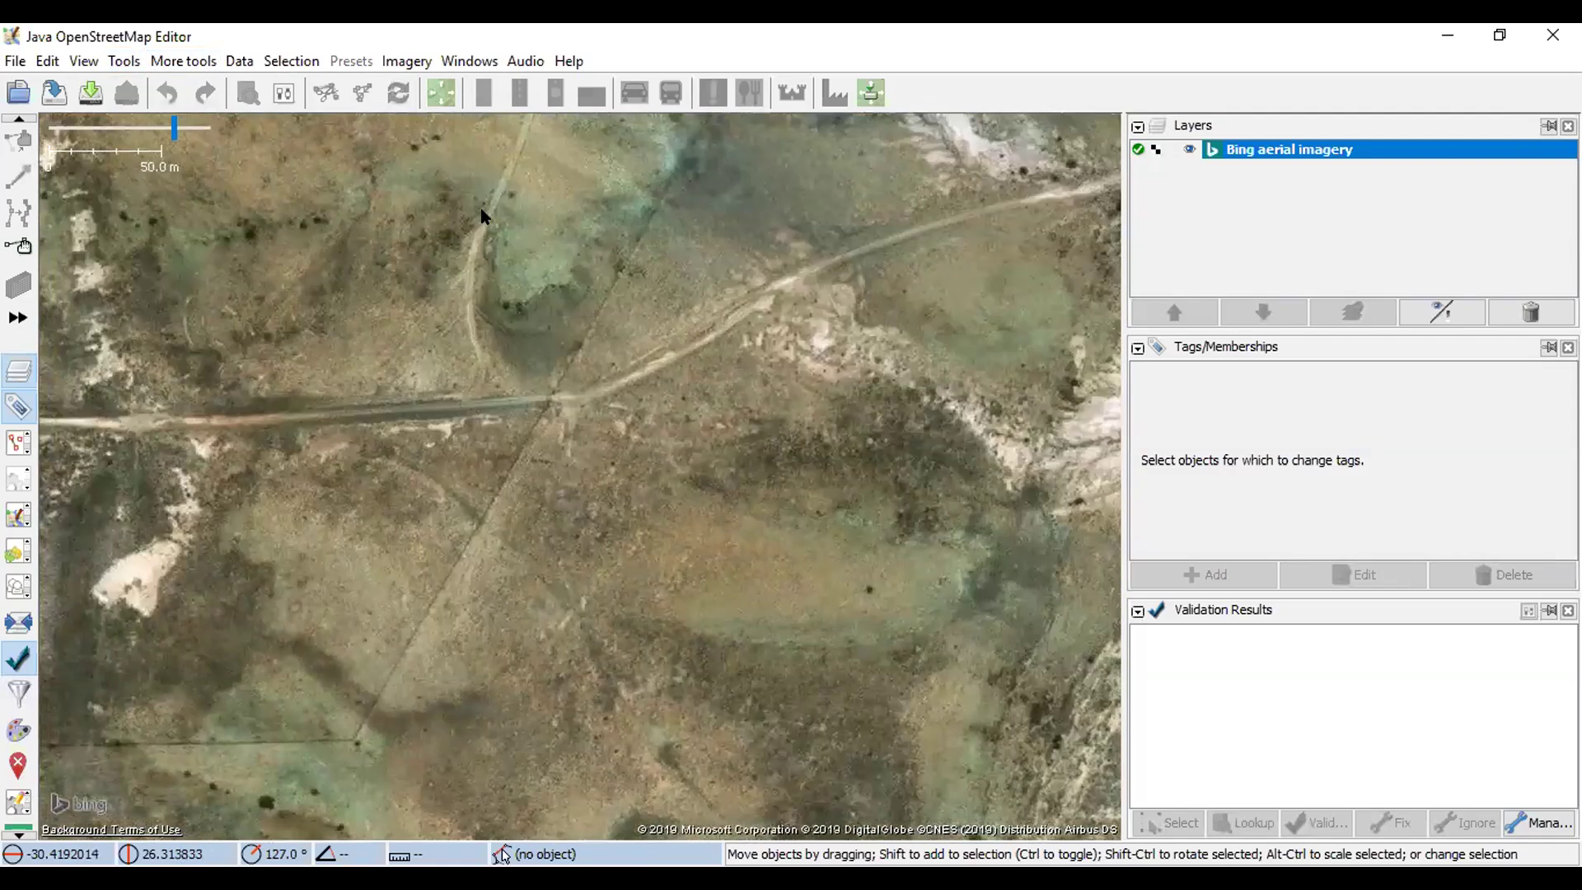
left_click_drag(502, 375, 430, 538)
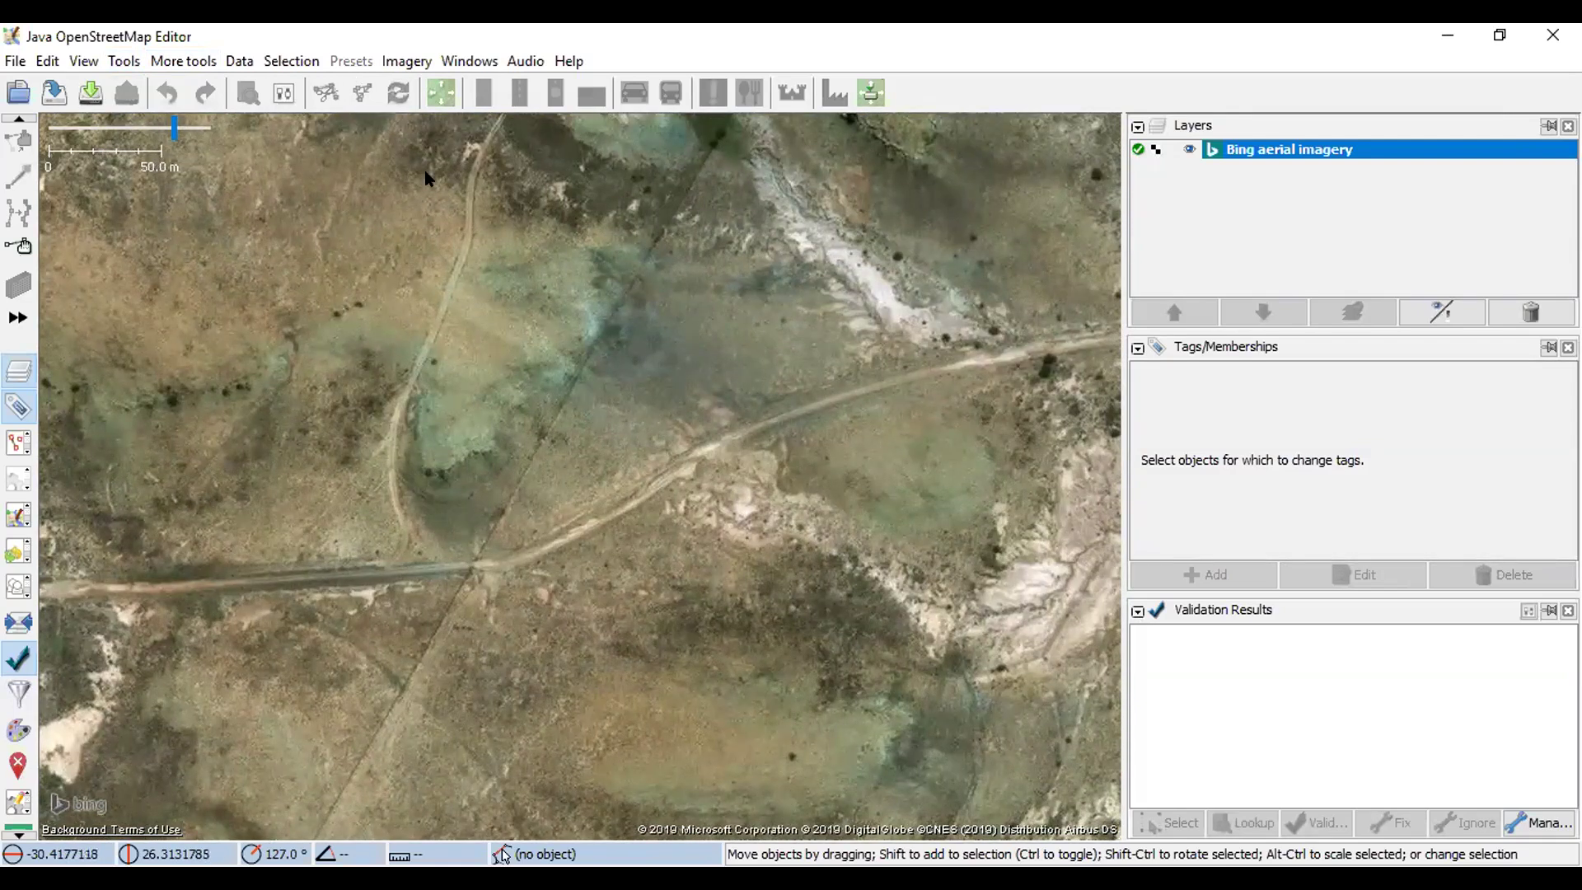
left_click_drag(752, 413, 531, 326)
left_click_drag(427, 352, 581, 382)
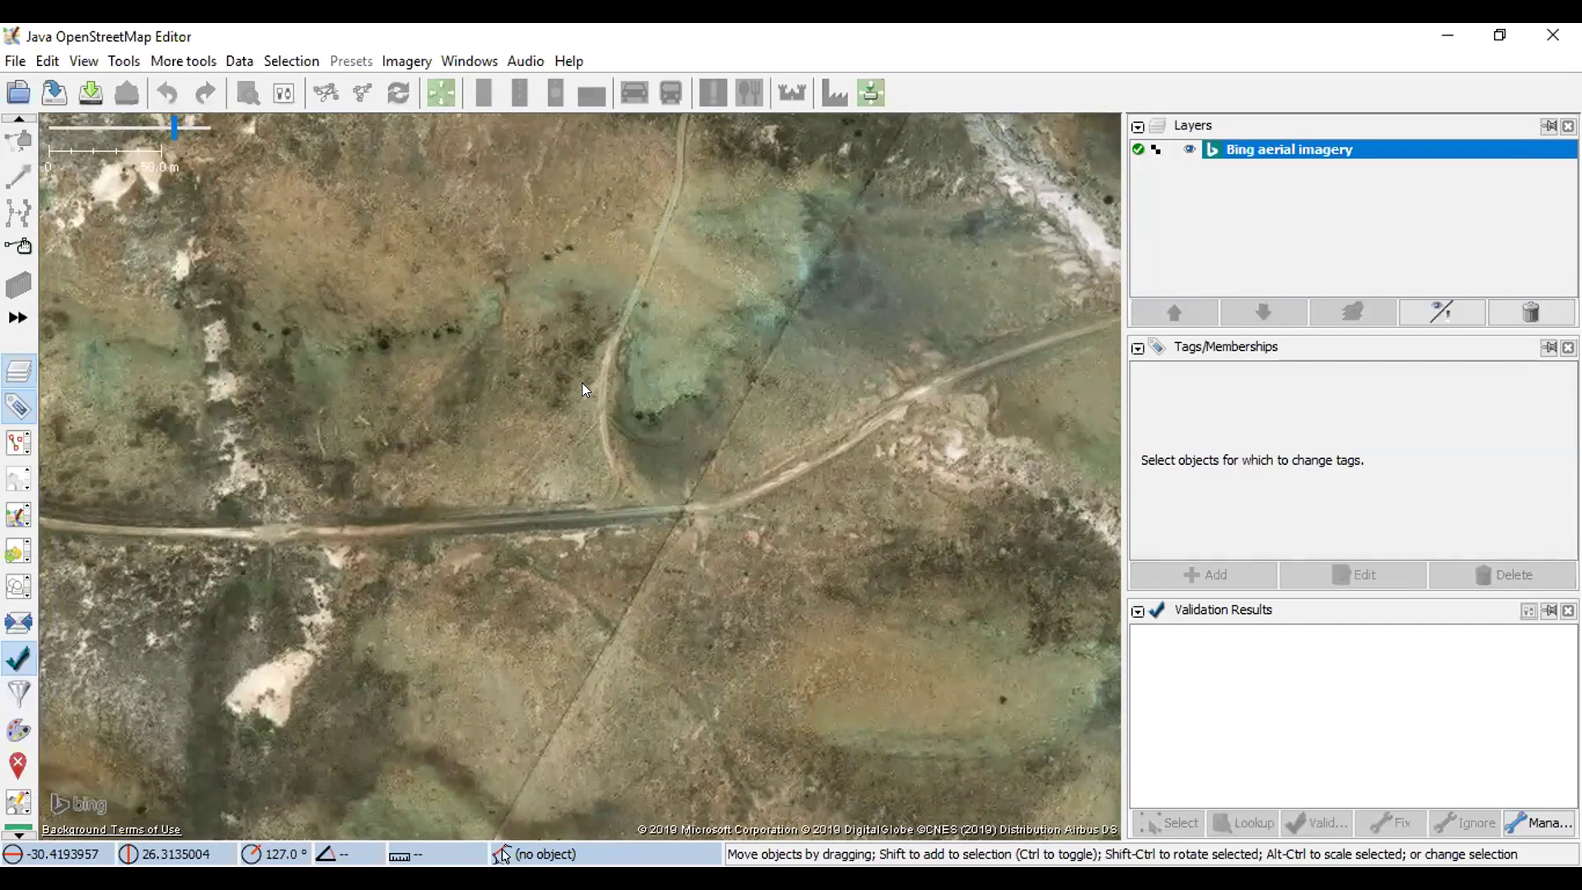
- Open the recent file Wbnar Duplicating bldgs.osm
left_click(16, 63)
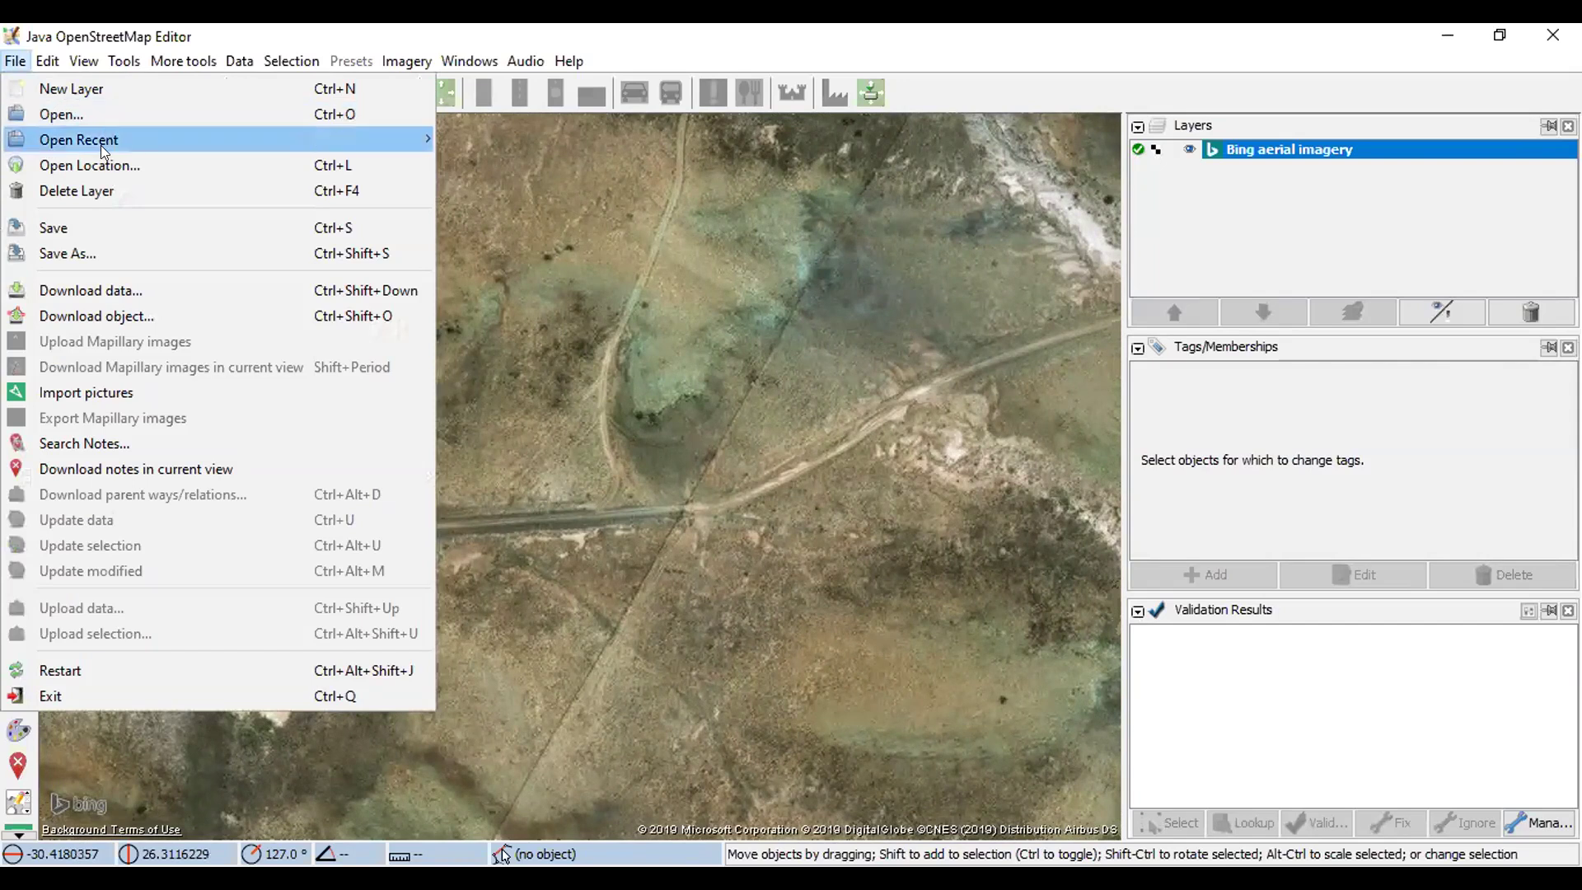
mouse_move(261, 134)
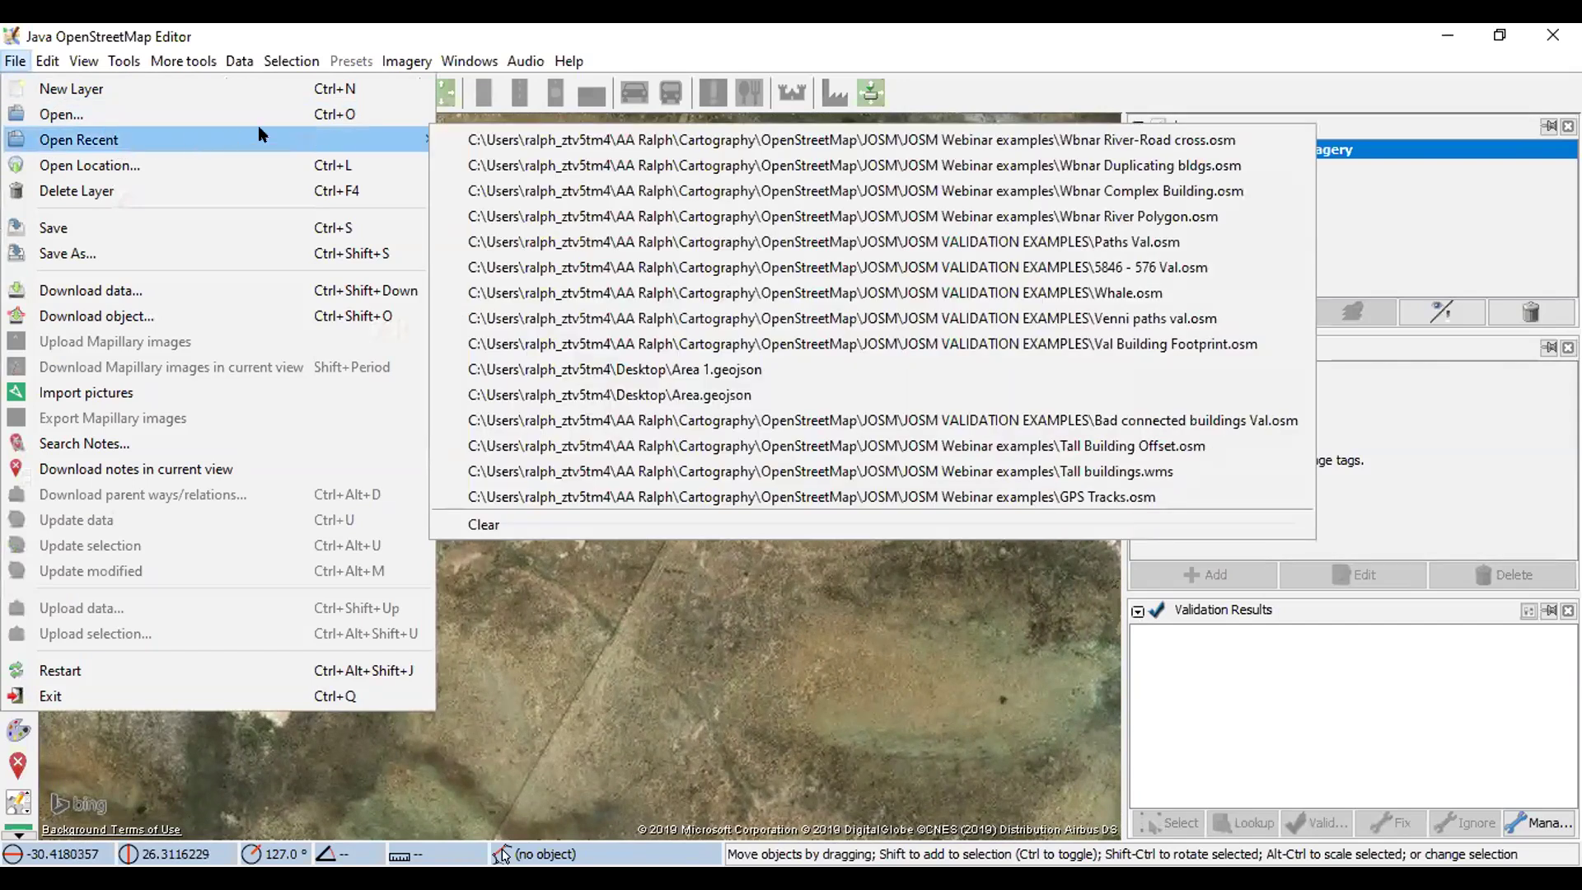
left_click(635, 165)
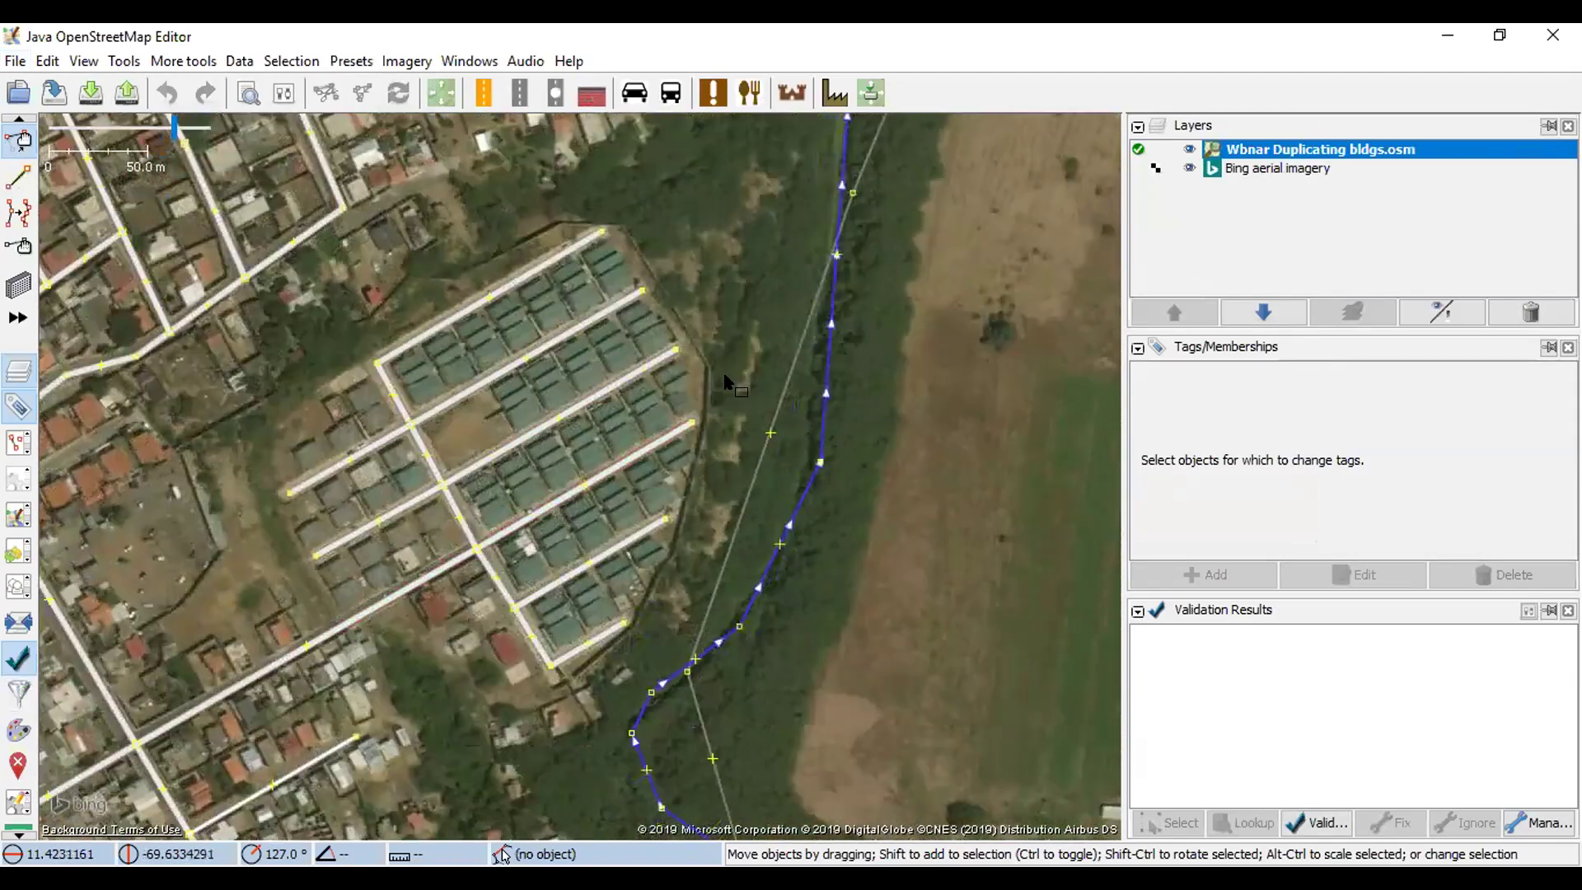
- Examine the residential streets and the rows of similar buildings in the housing estate beside the river
left_click_drag(696, 385, 696, 333)
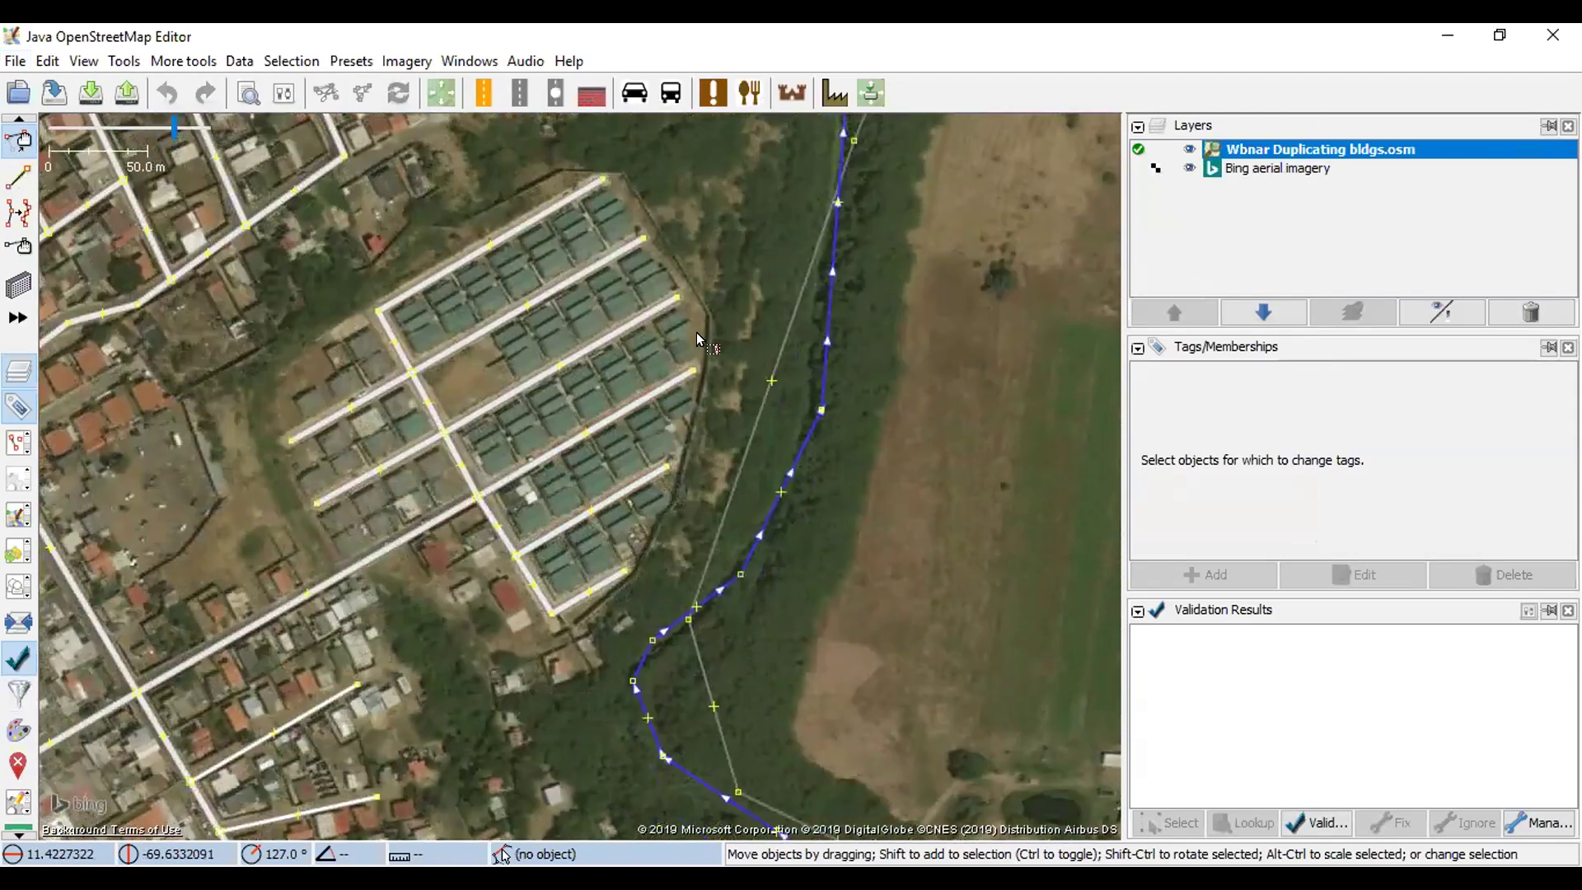
left_click_drag(273, 464, 551, 386)
scroll(551, 386, "down", 5)
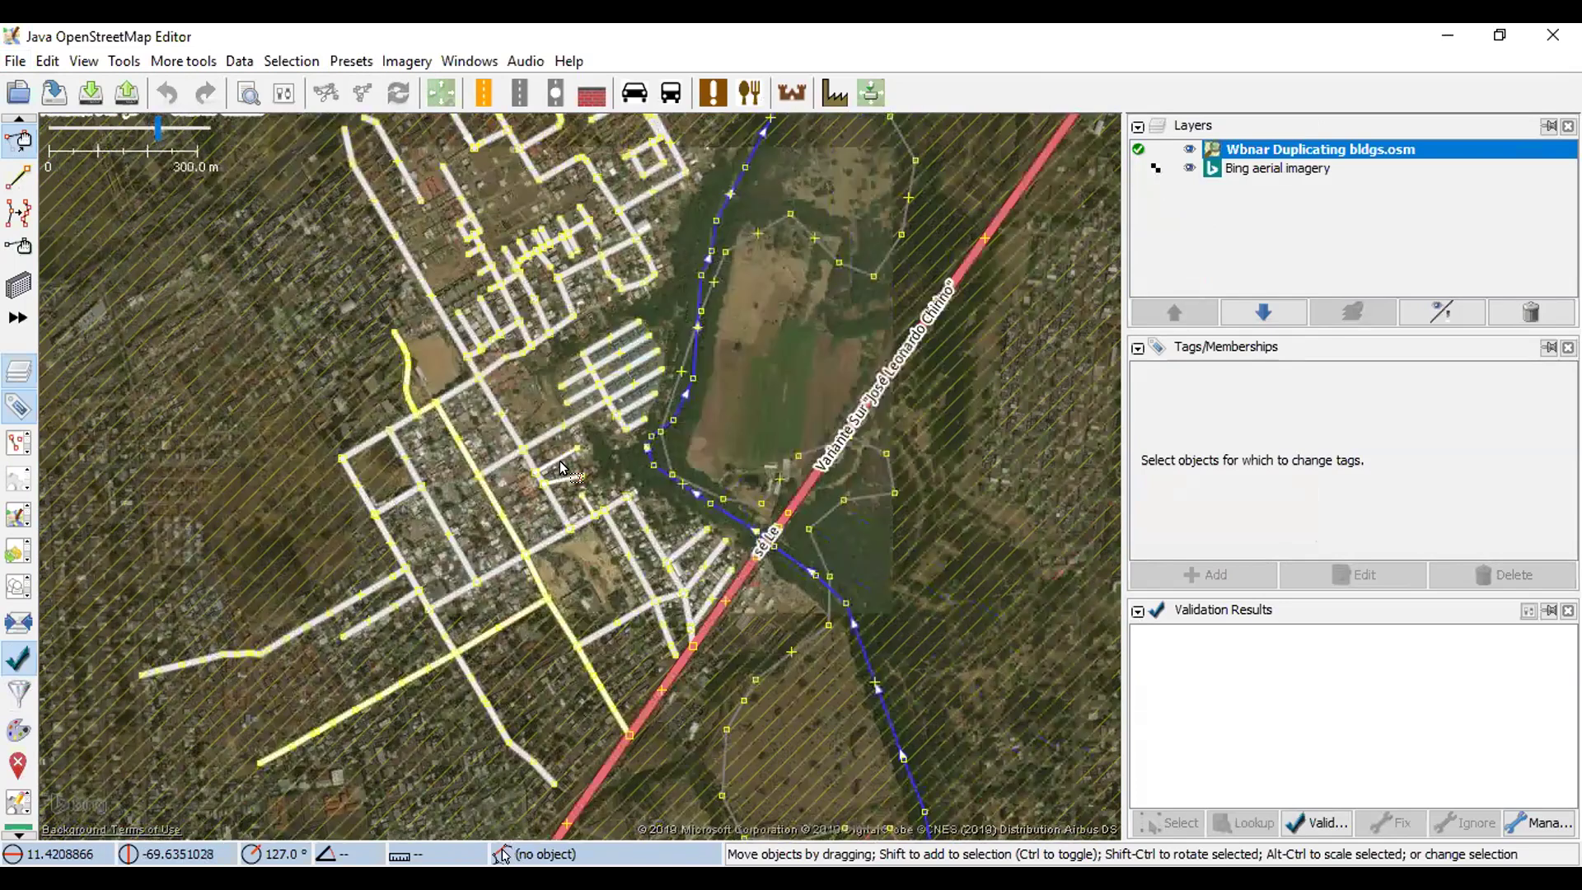
scroll(496, 384, "up", 3)
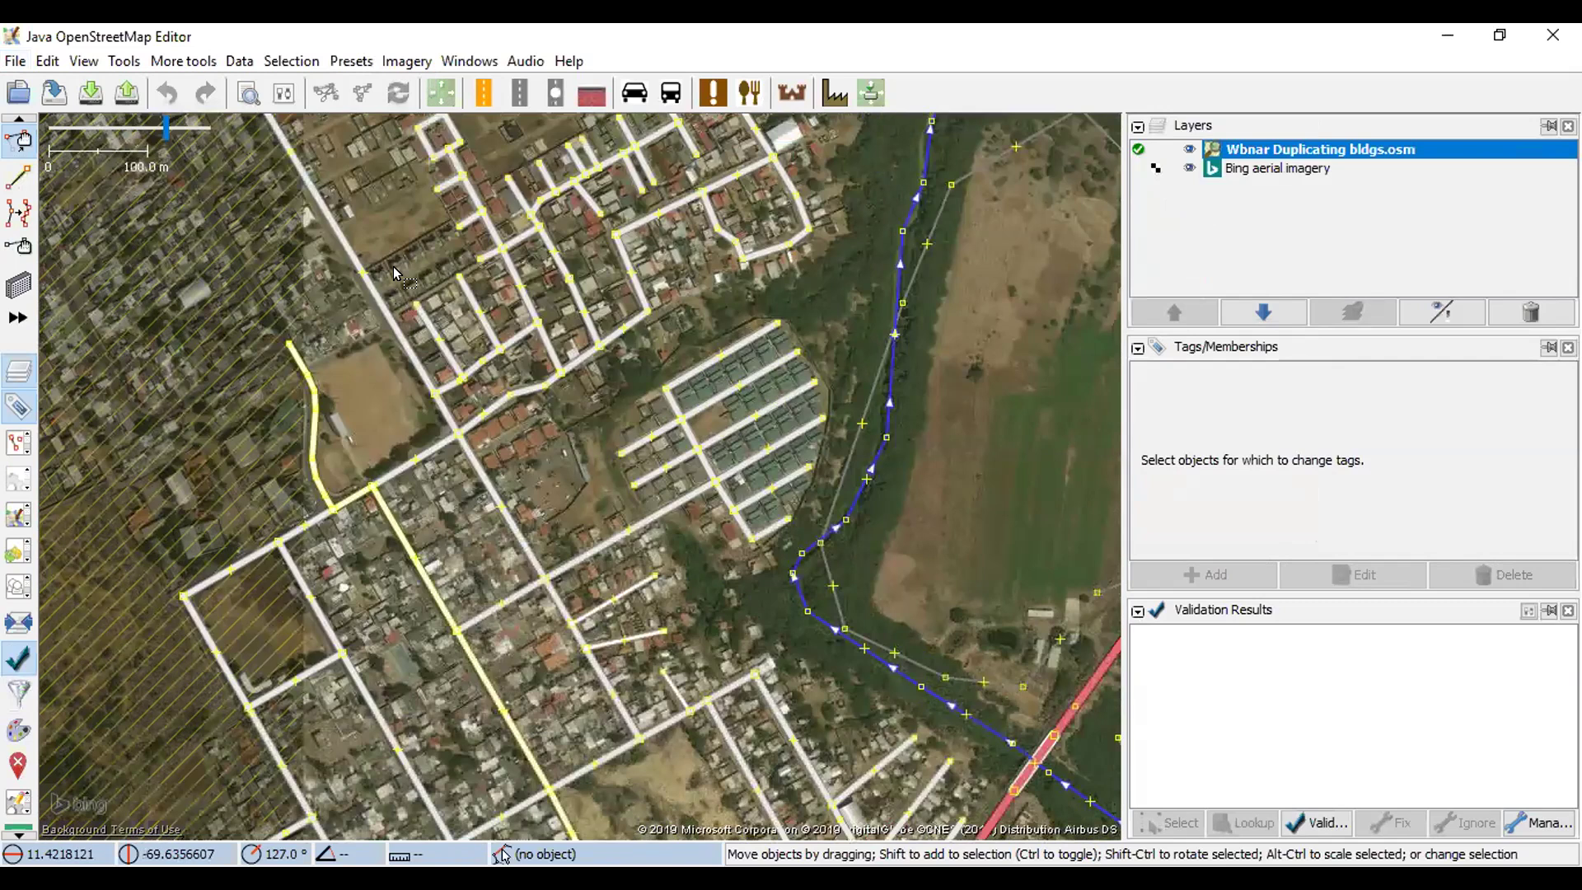
left_click_drag(392, 265, 397, 323)
left_click_drag(346, 205, 431, 424)
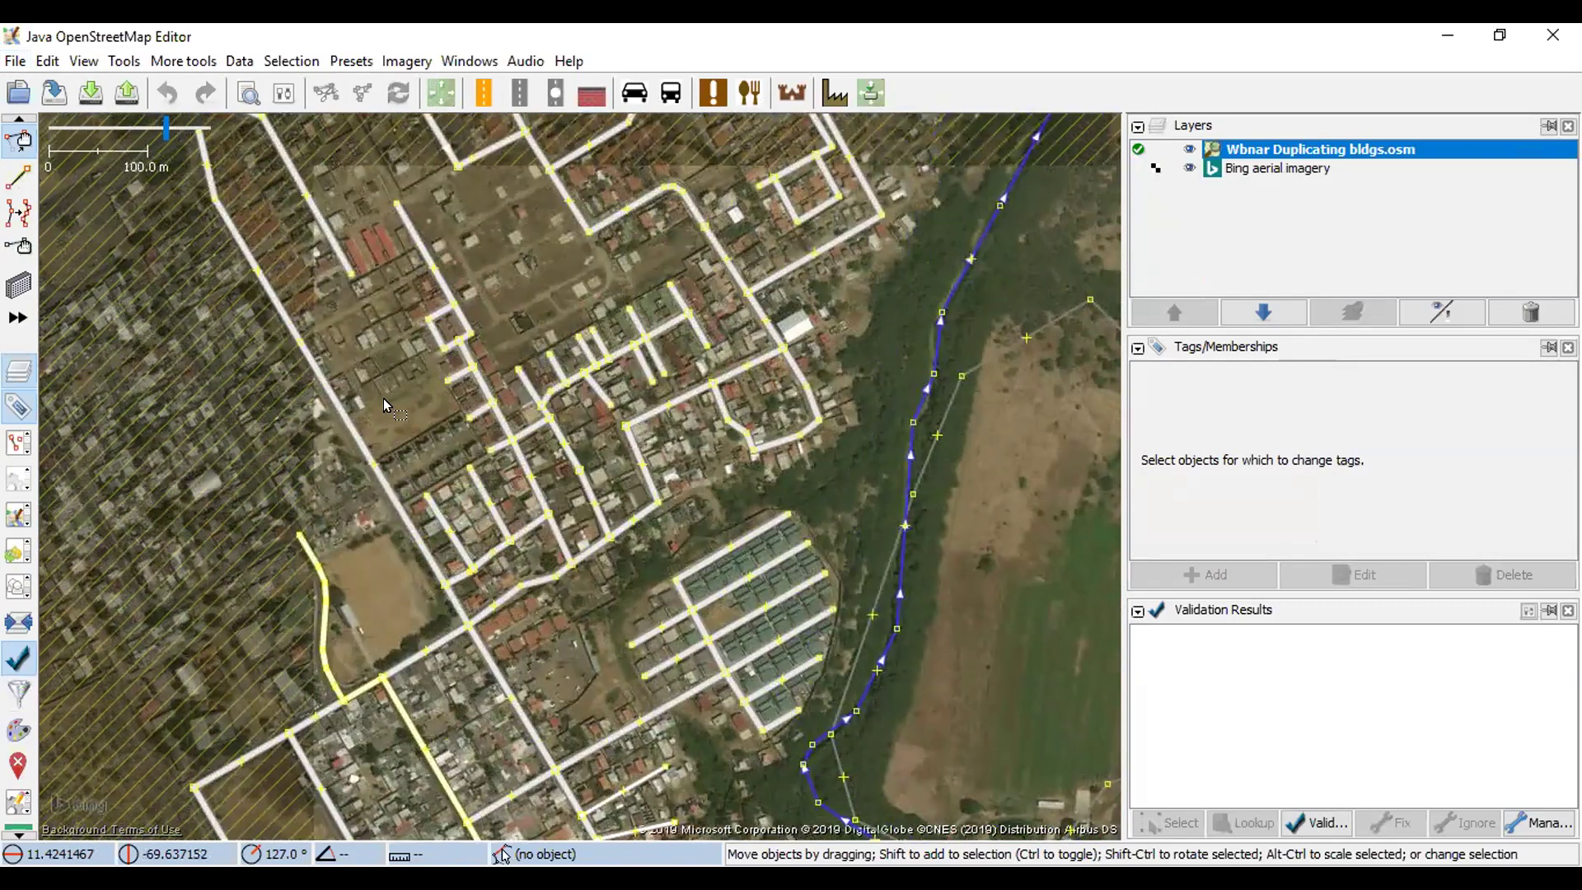
left_click_drag(535, 453, 430, 346)
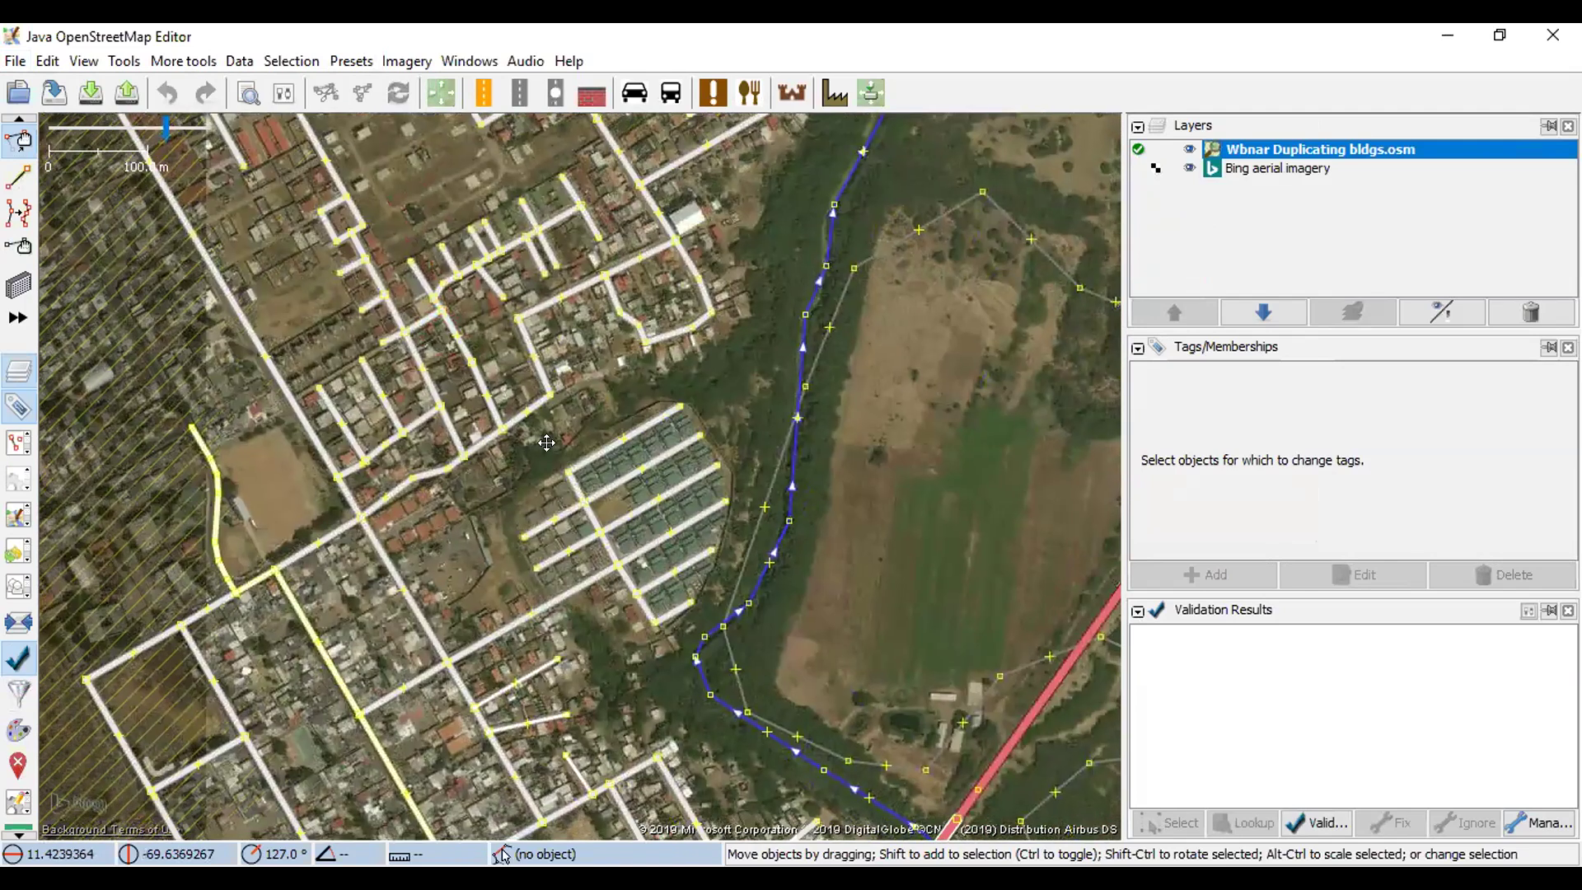
left_click_drag(586, 491, 503, 293)
scroll(487, 333, "up", 2)
scroll(487, 333, "up", 2)
scroll(504, 295, "down", 2)
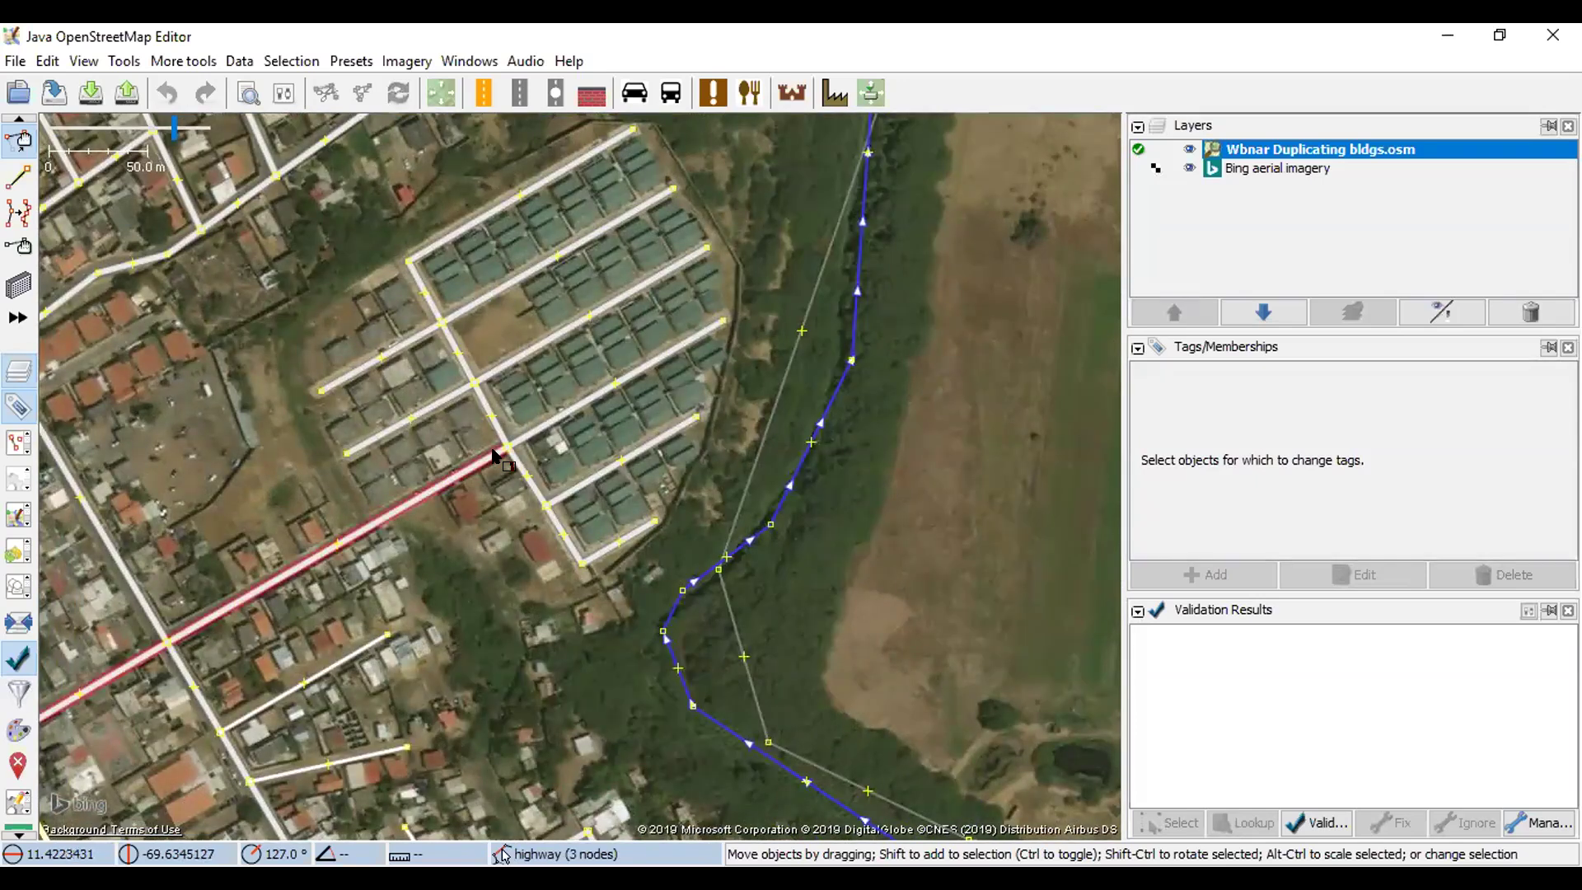
scroll(495, 450, "up", 2)
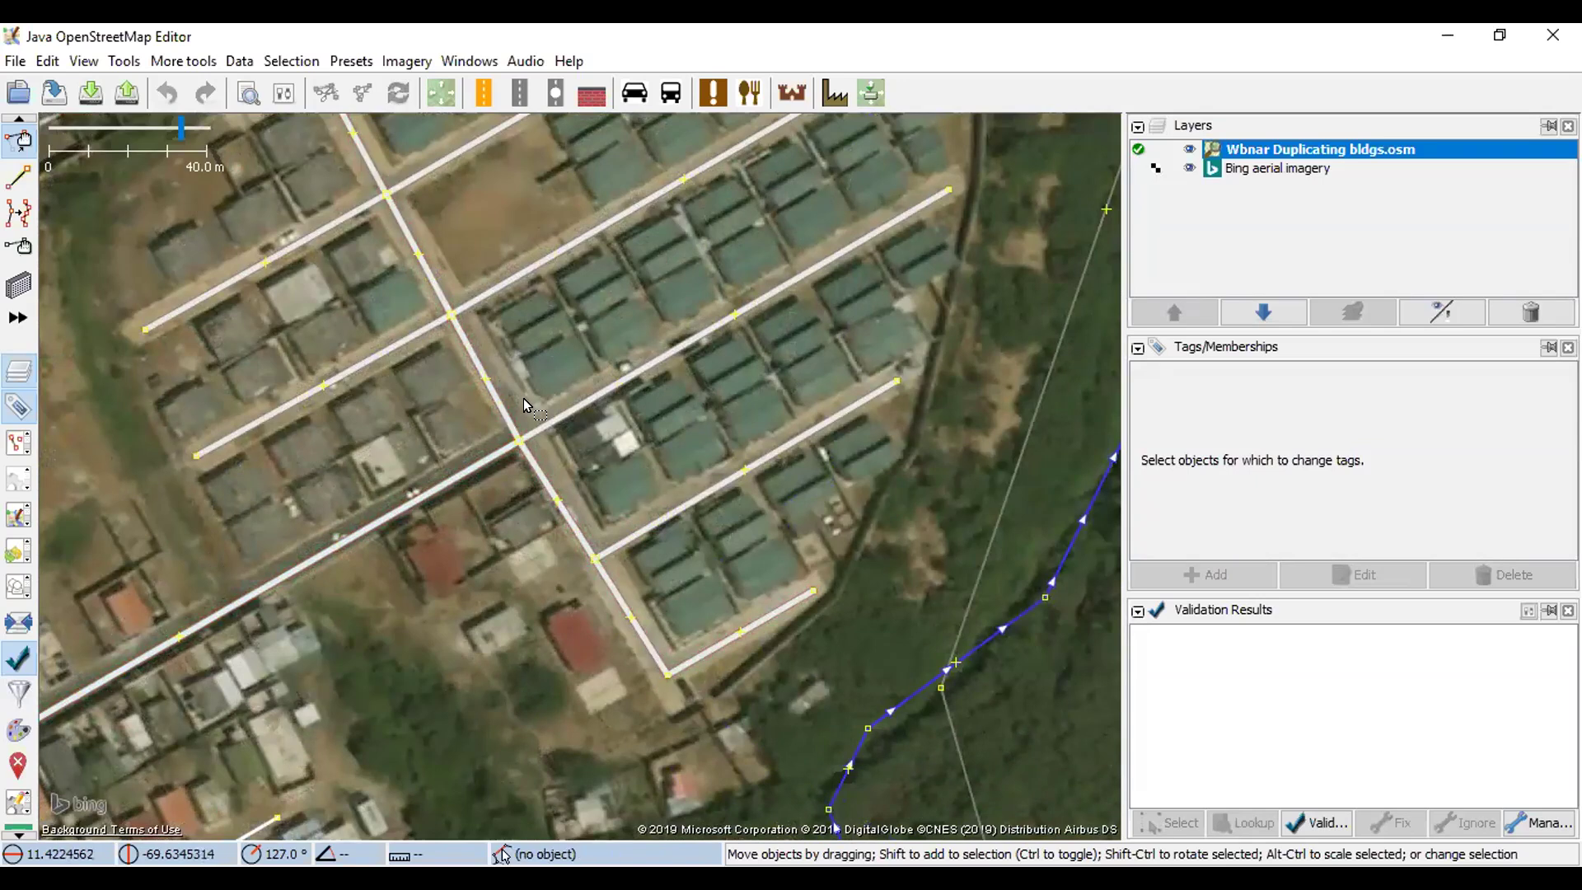
left_click_drag(468, 210, 467, 340)
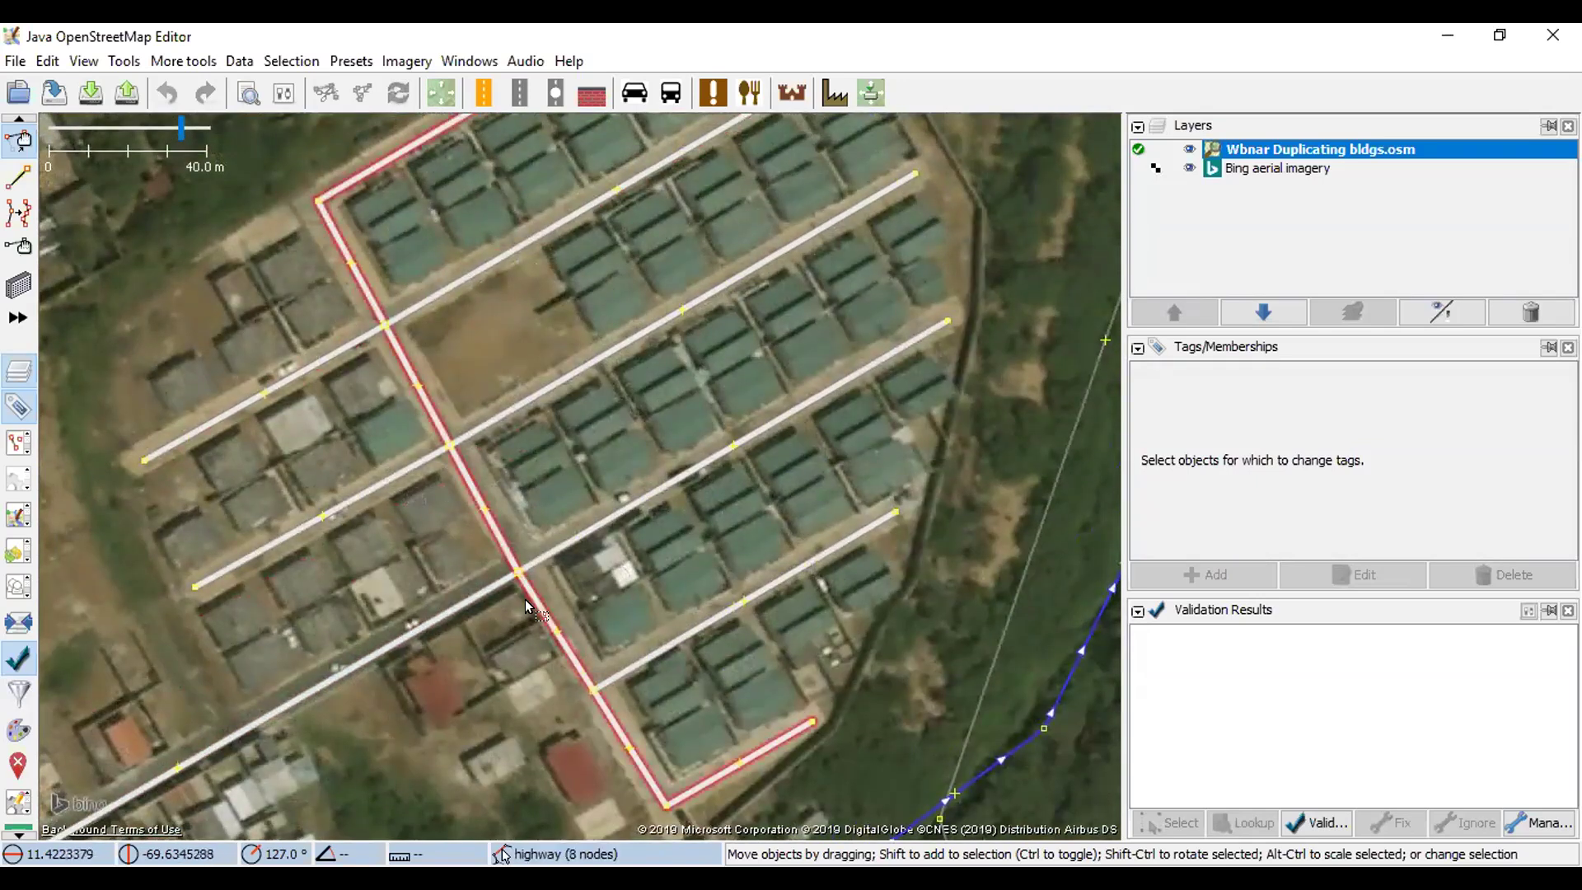
- Align the six nodes along the estate's central connecting street, from the upper corner to the lower corner, in a straight line
left_click(316, 201)
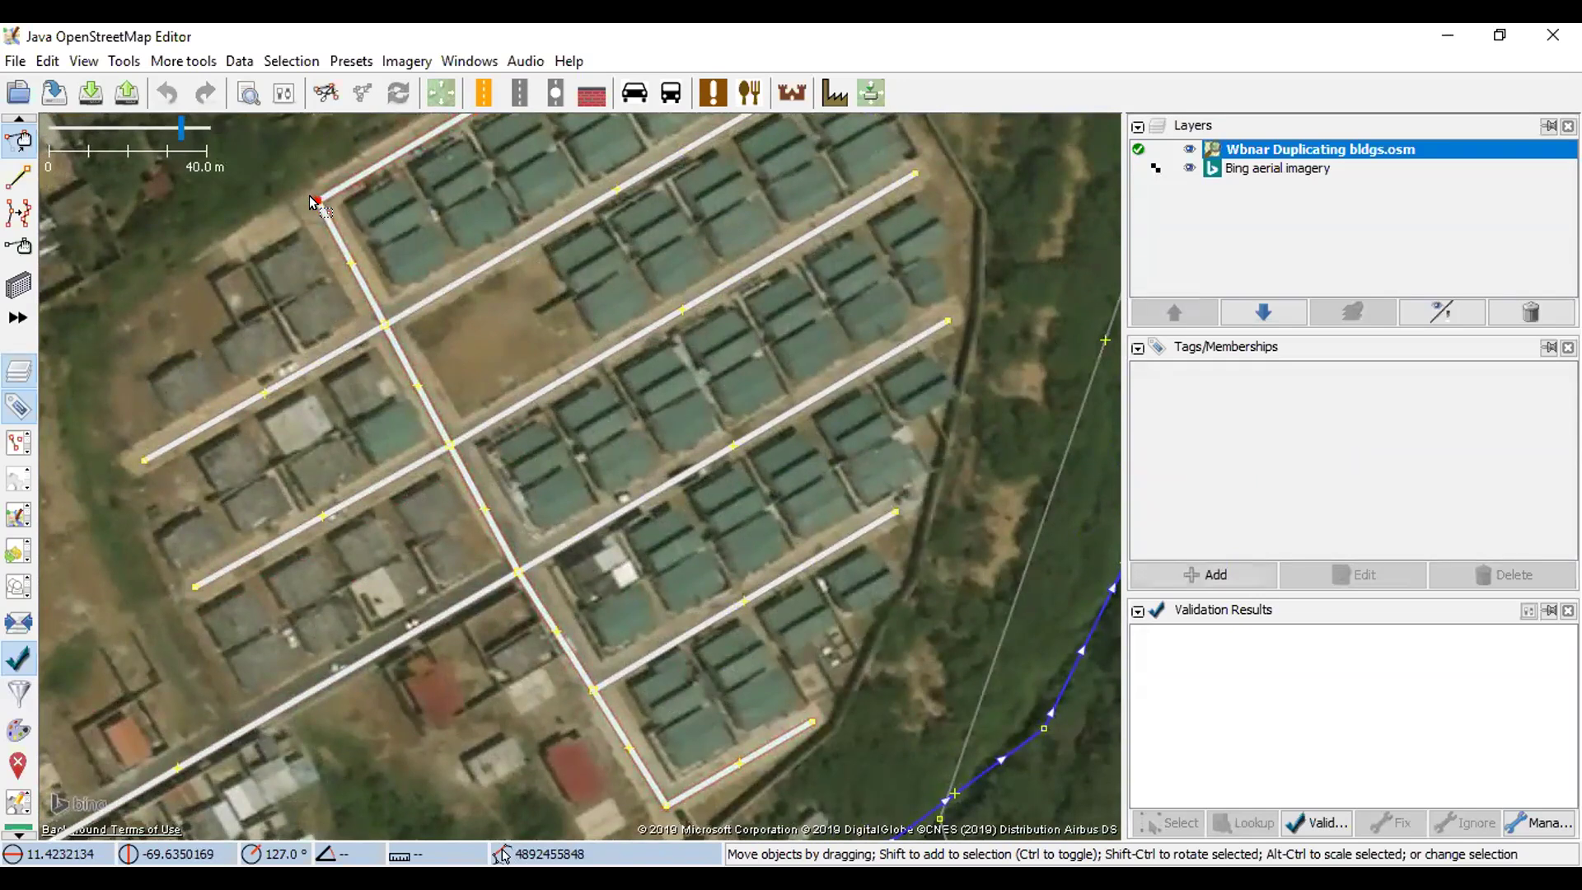
left_click(384, 325, "shift")
left_click(450, 445, "shift")
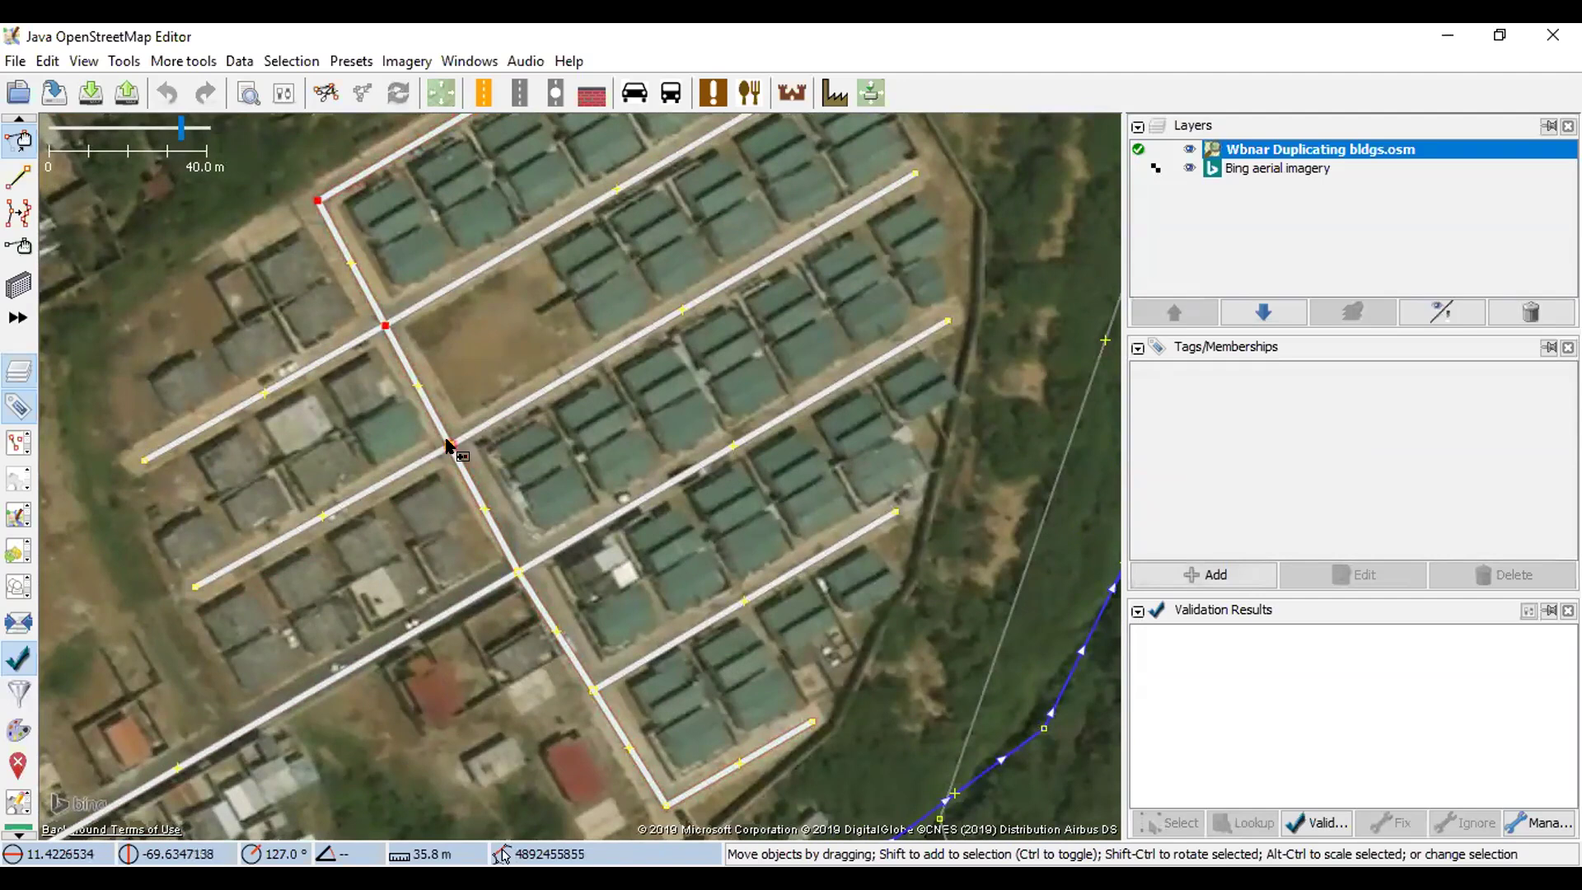
left_click(519, 571, "shift")
left_click(593, 689, "shift")
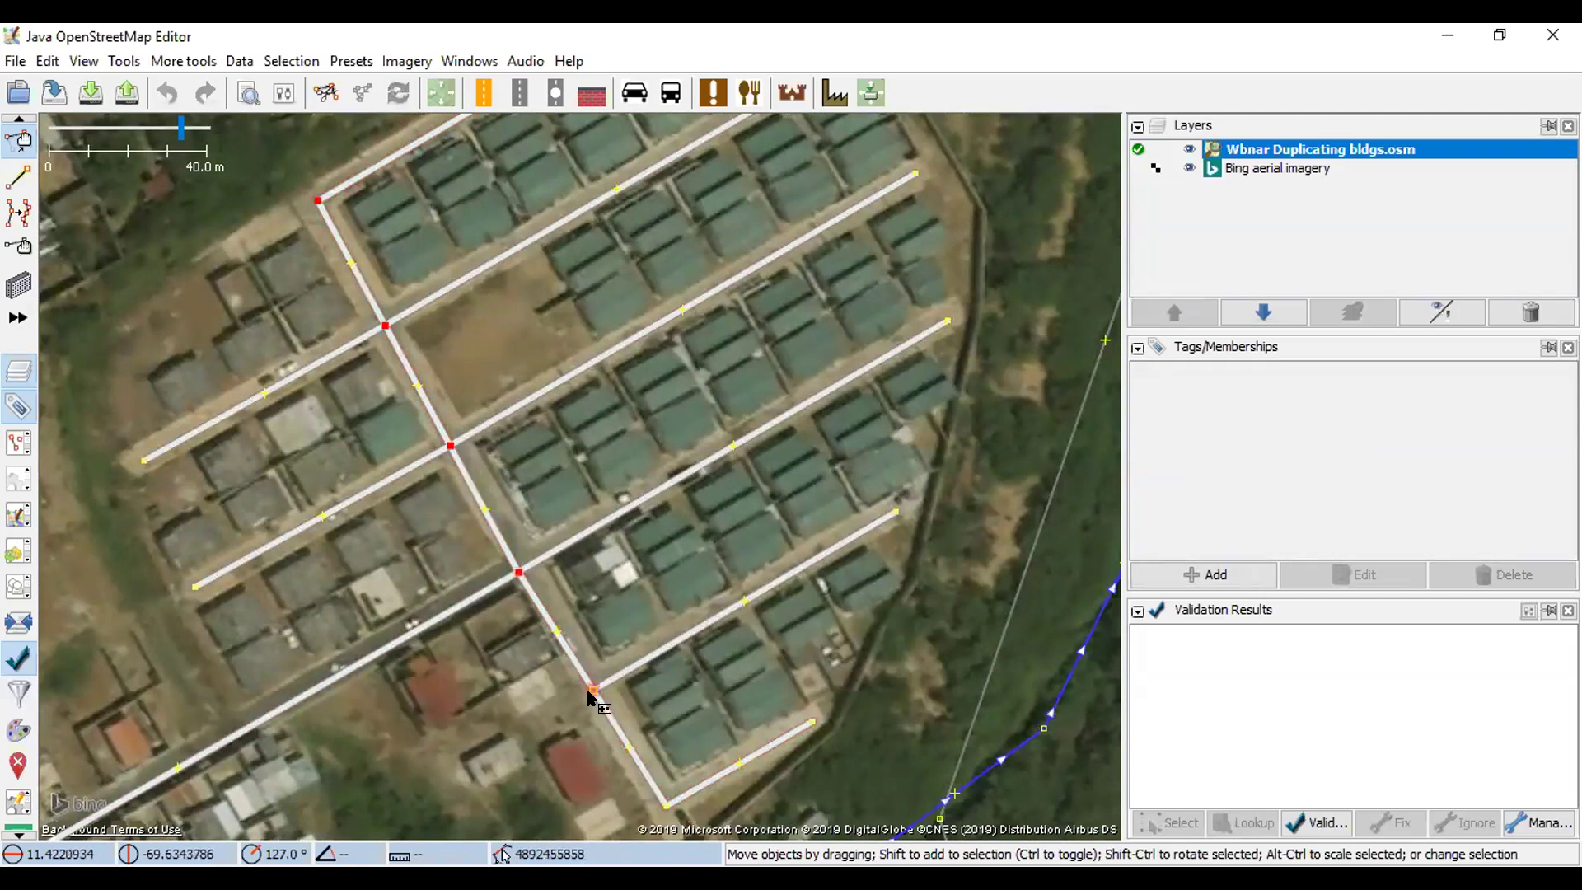
left_click(664, 805, "shift")
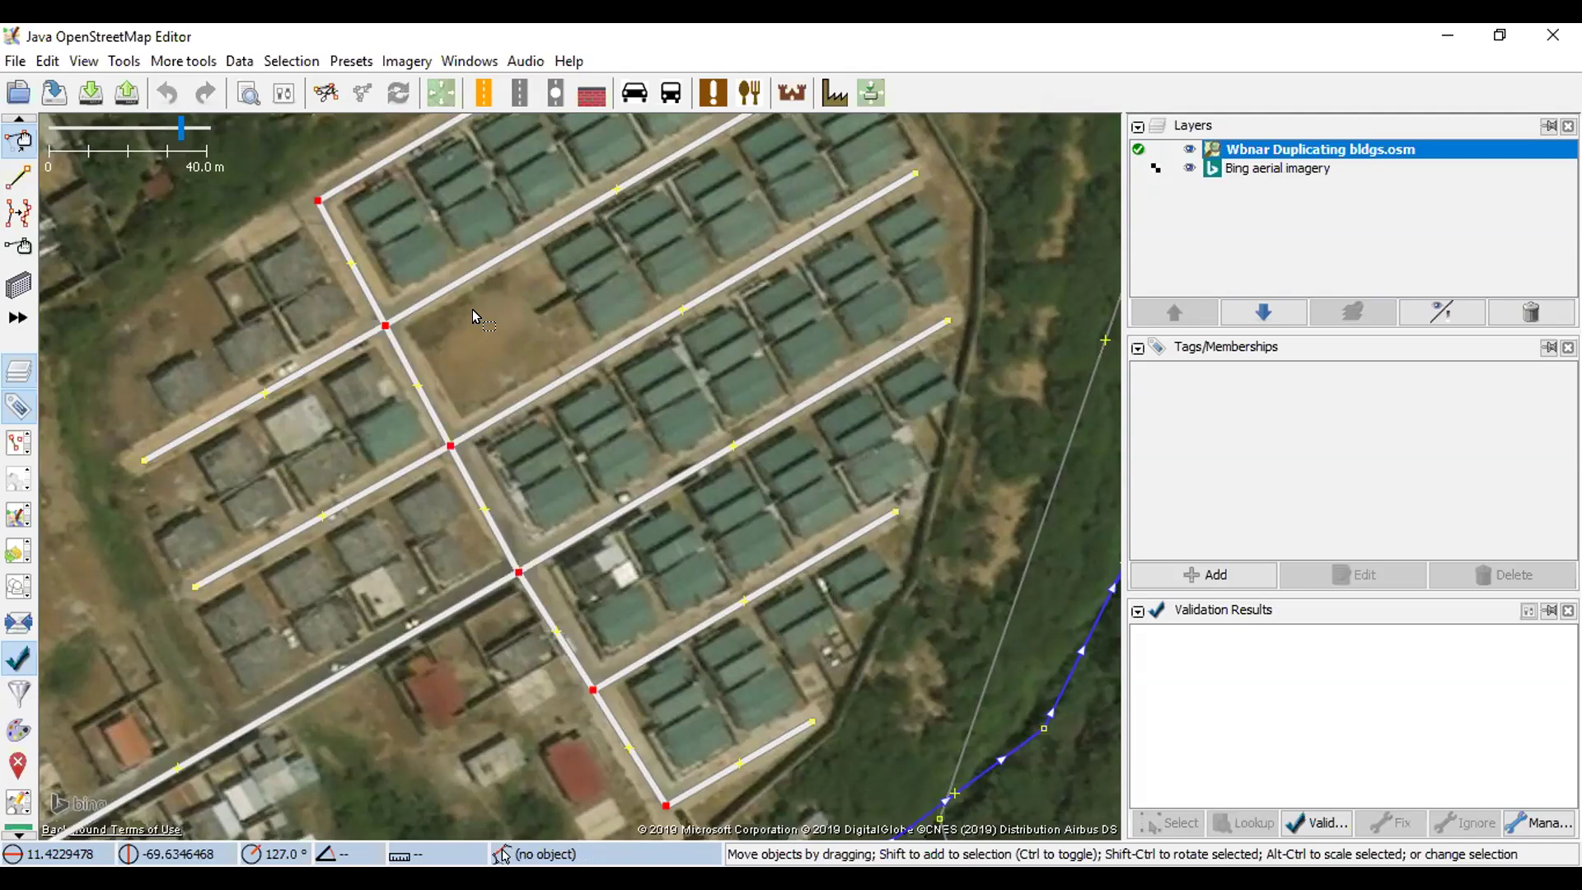
key("l")
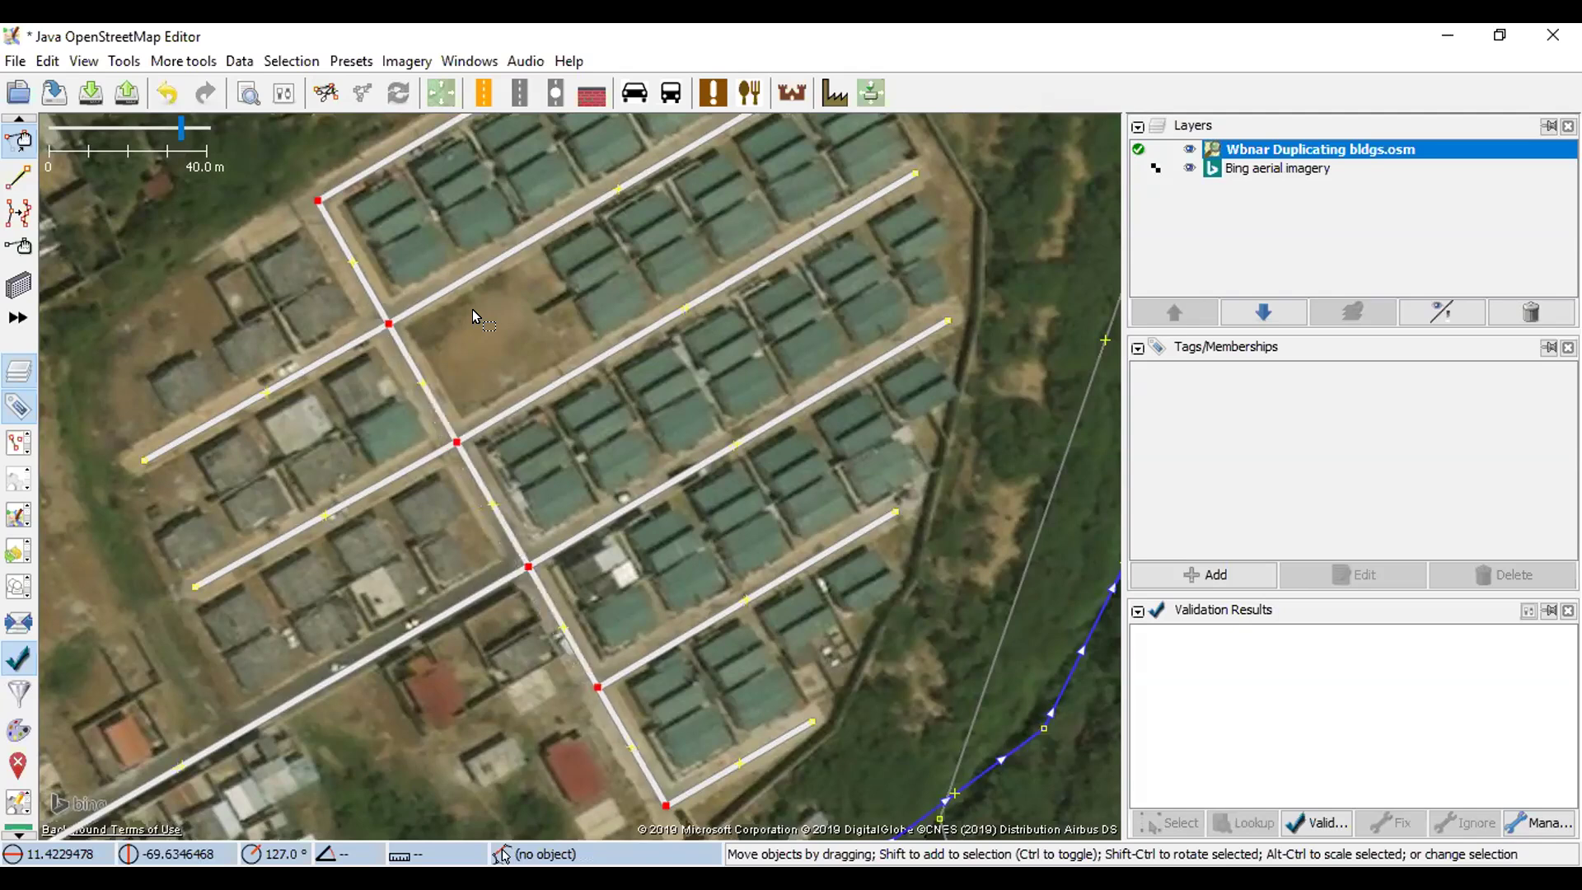
- Undo the alignment of the central street's nodes
left_click(121, 60)
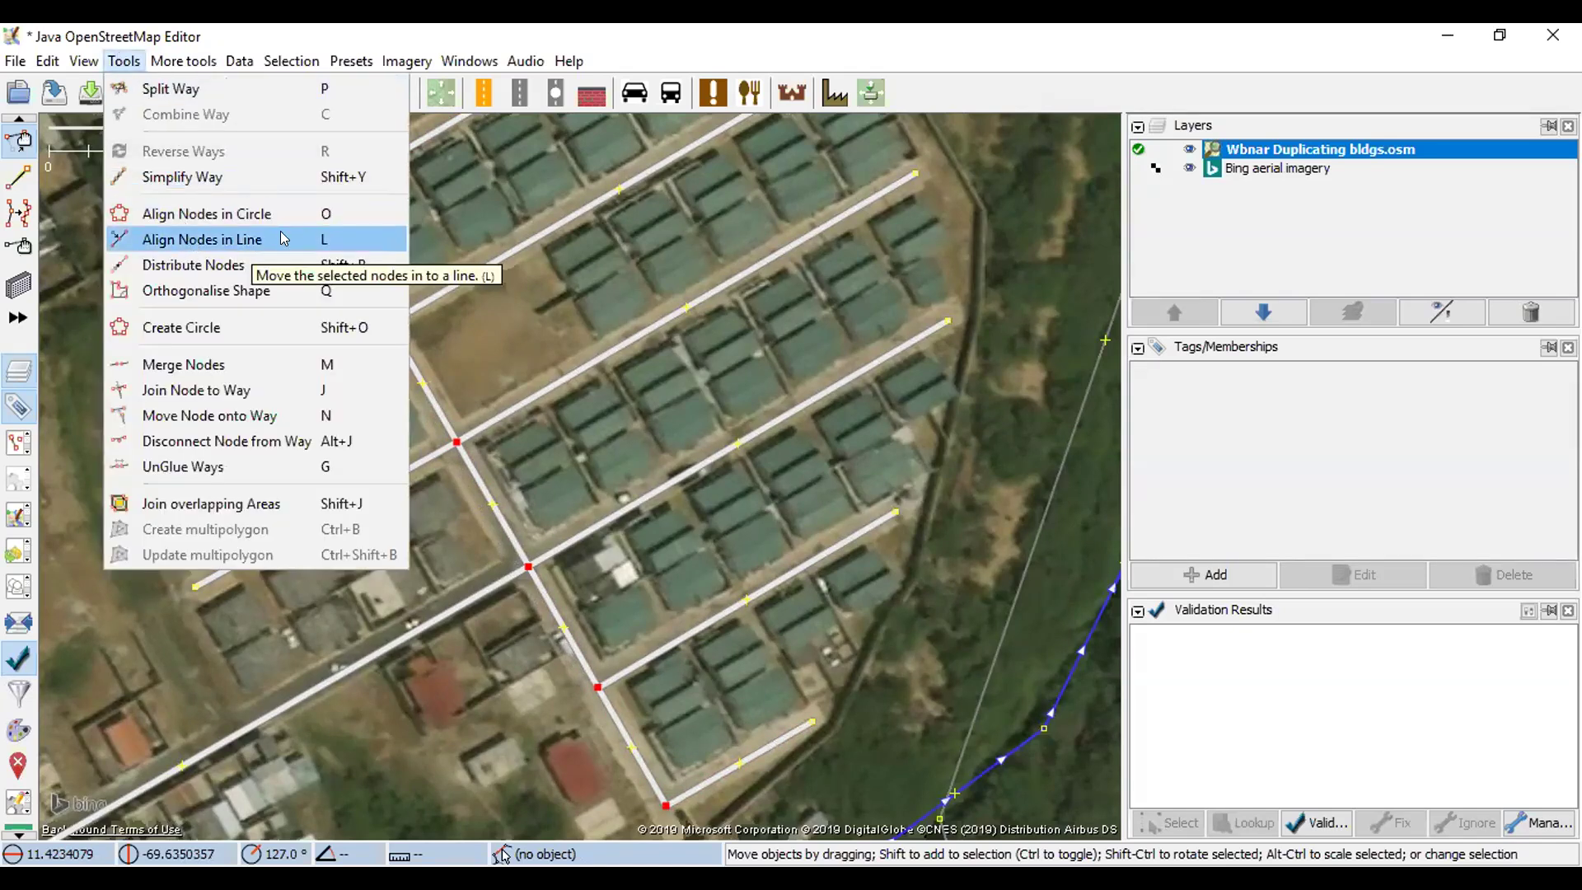
left_click(453, 327)
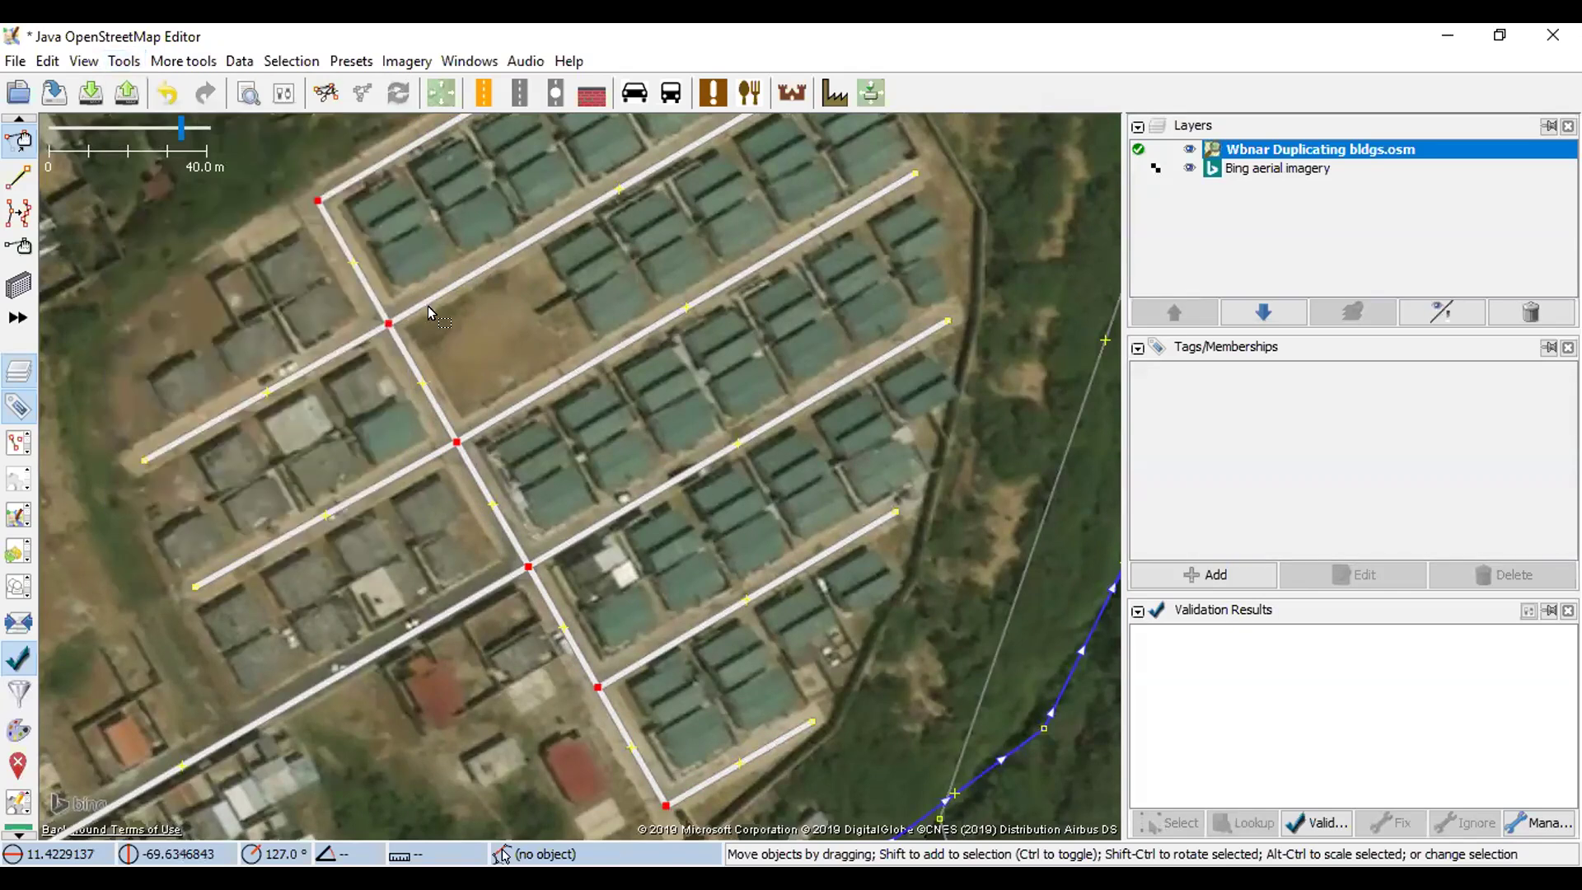
left_click(170, 101)
left_click(448, 226)
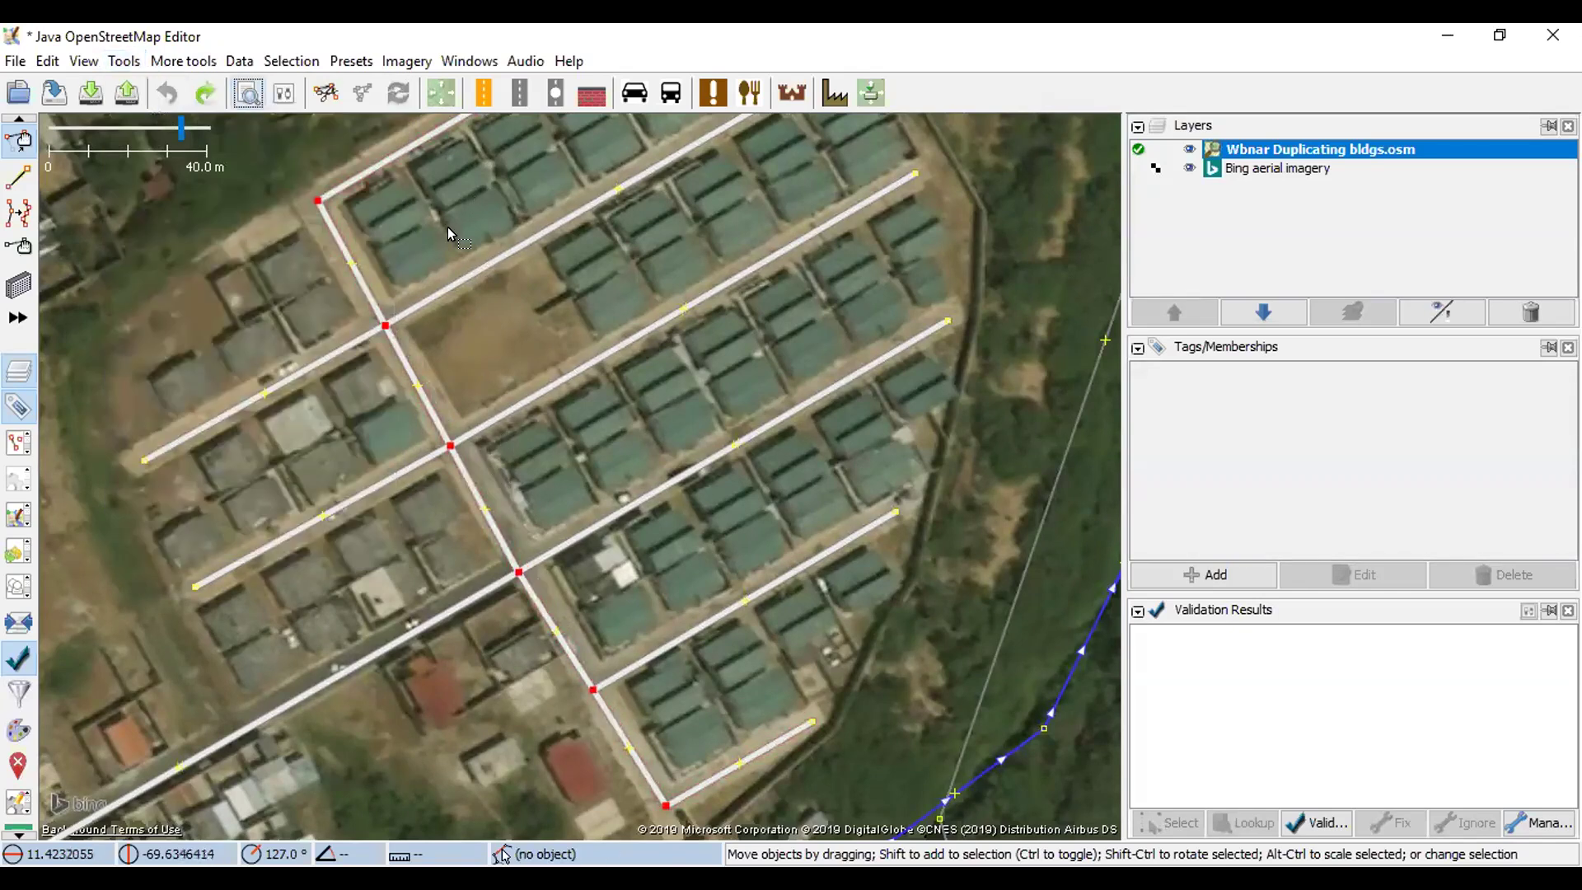
- Reapply Align Nodes in Line to the six selected central-street nodes and clear the selection
left_click(134, 66)
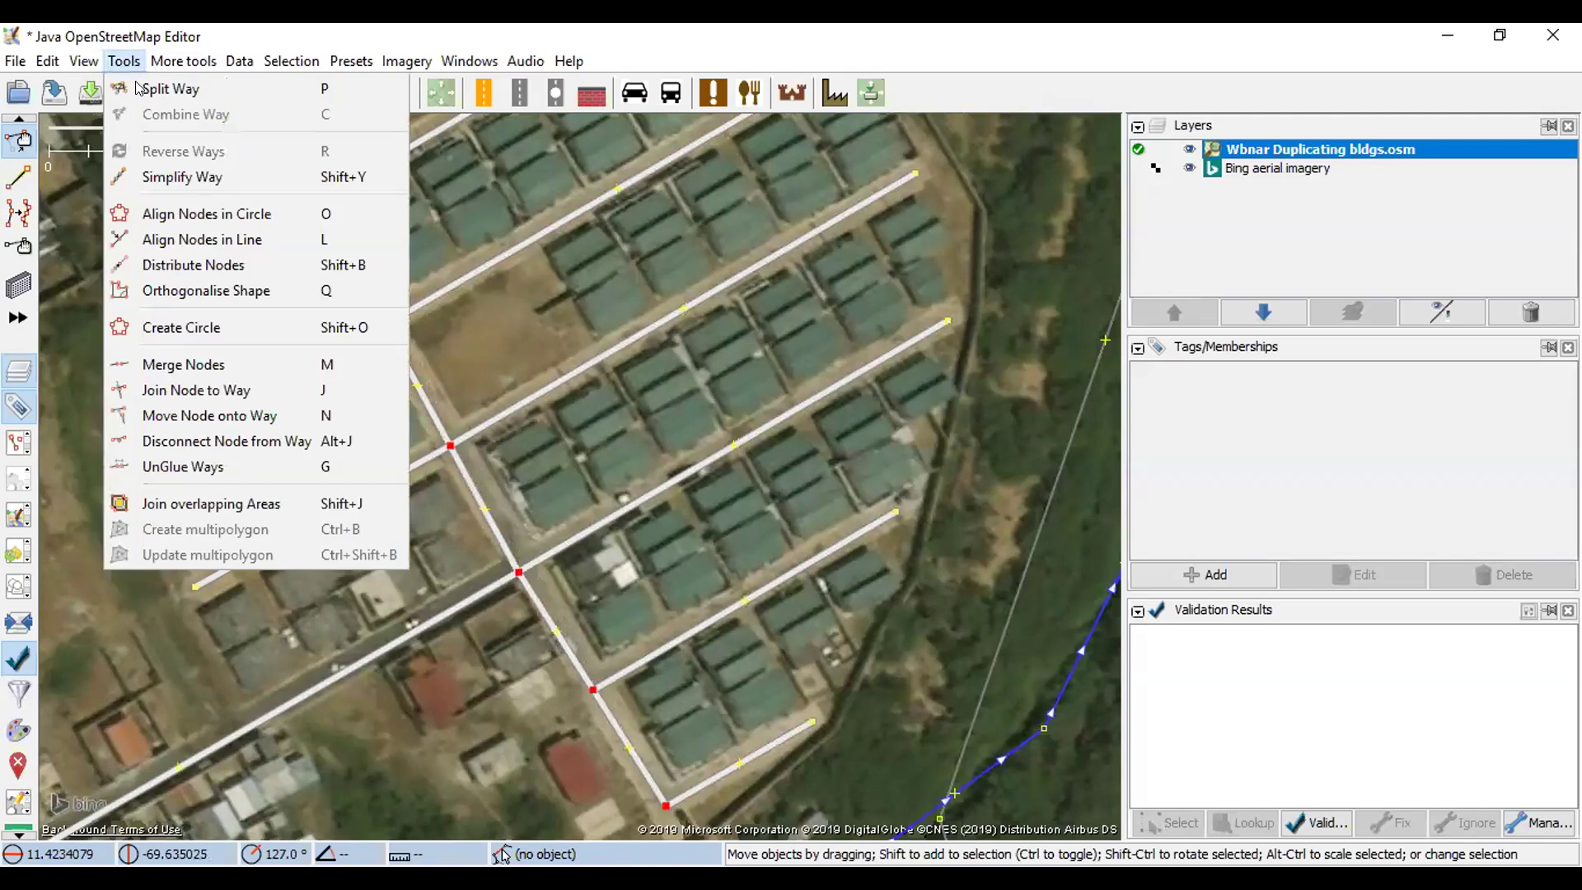
left_click(173, 238)
left_click(486, 492)
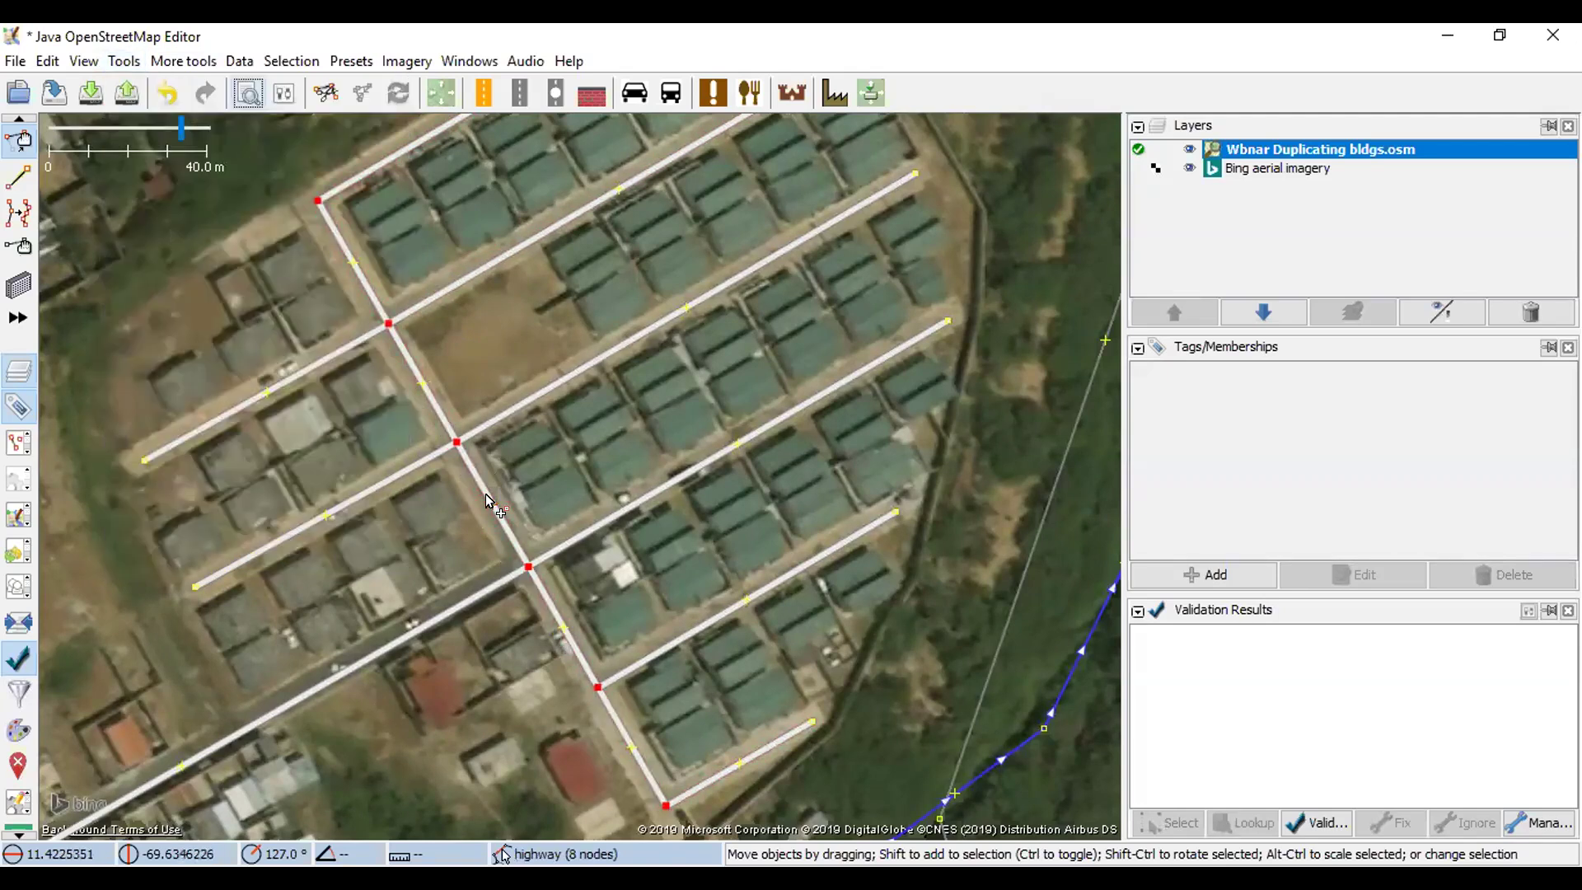
left_click(624, 566)
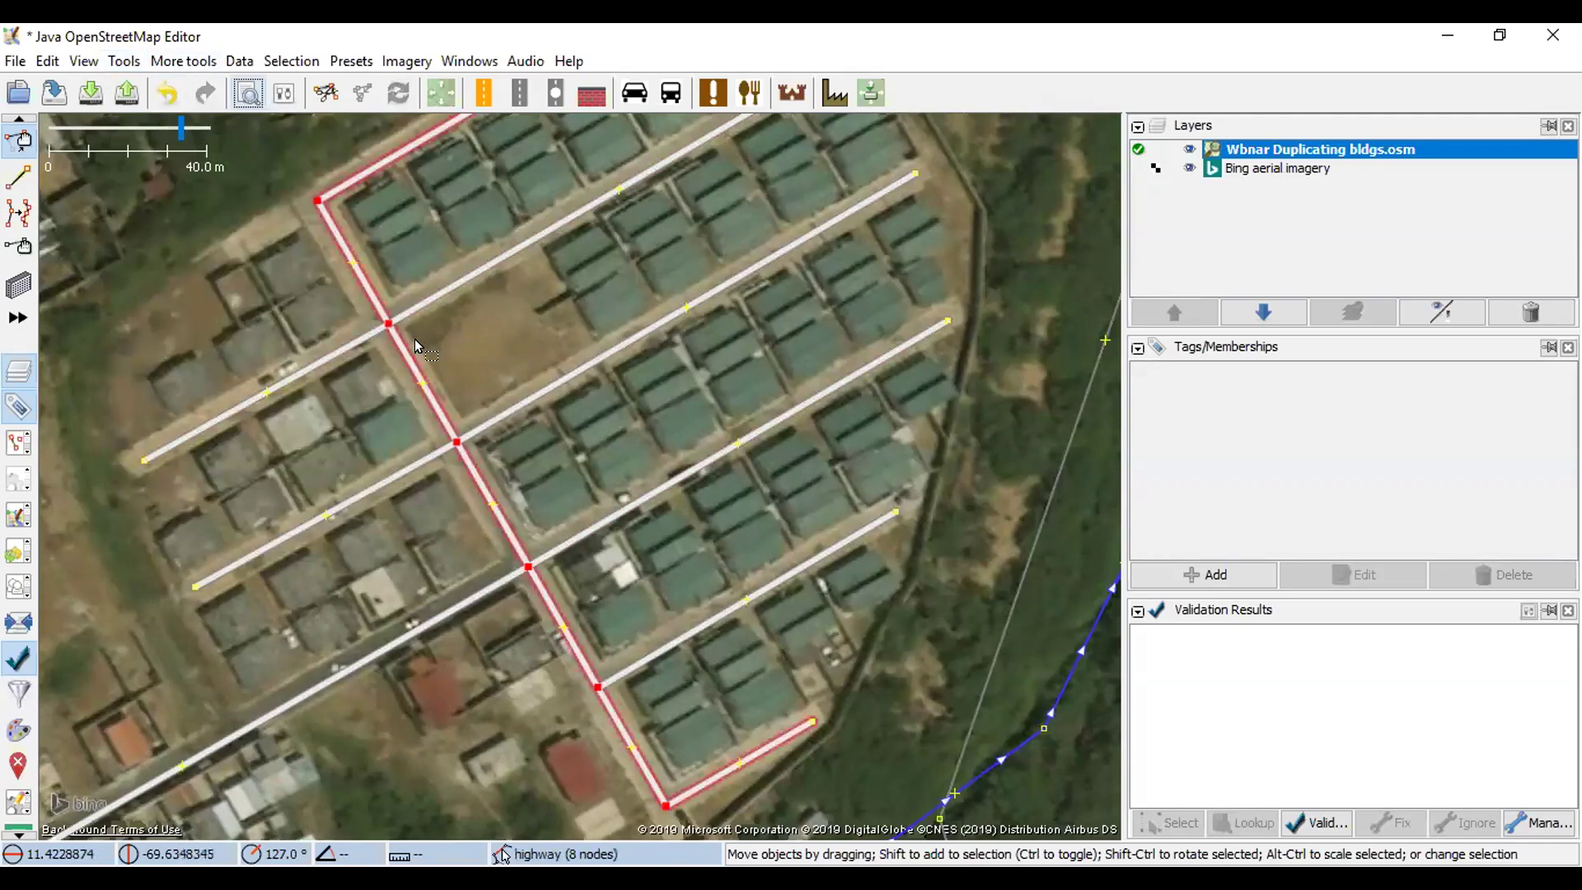
left_click(469, 347)
- Examine the repeated roof shapes across the estate's rows, closing in on the end building block beside the upper street
left_click_drag(656, 245, 467, 556)
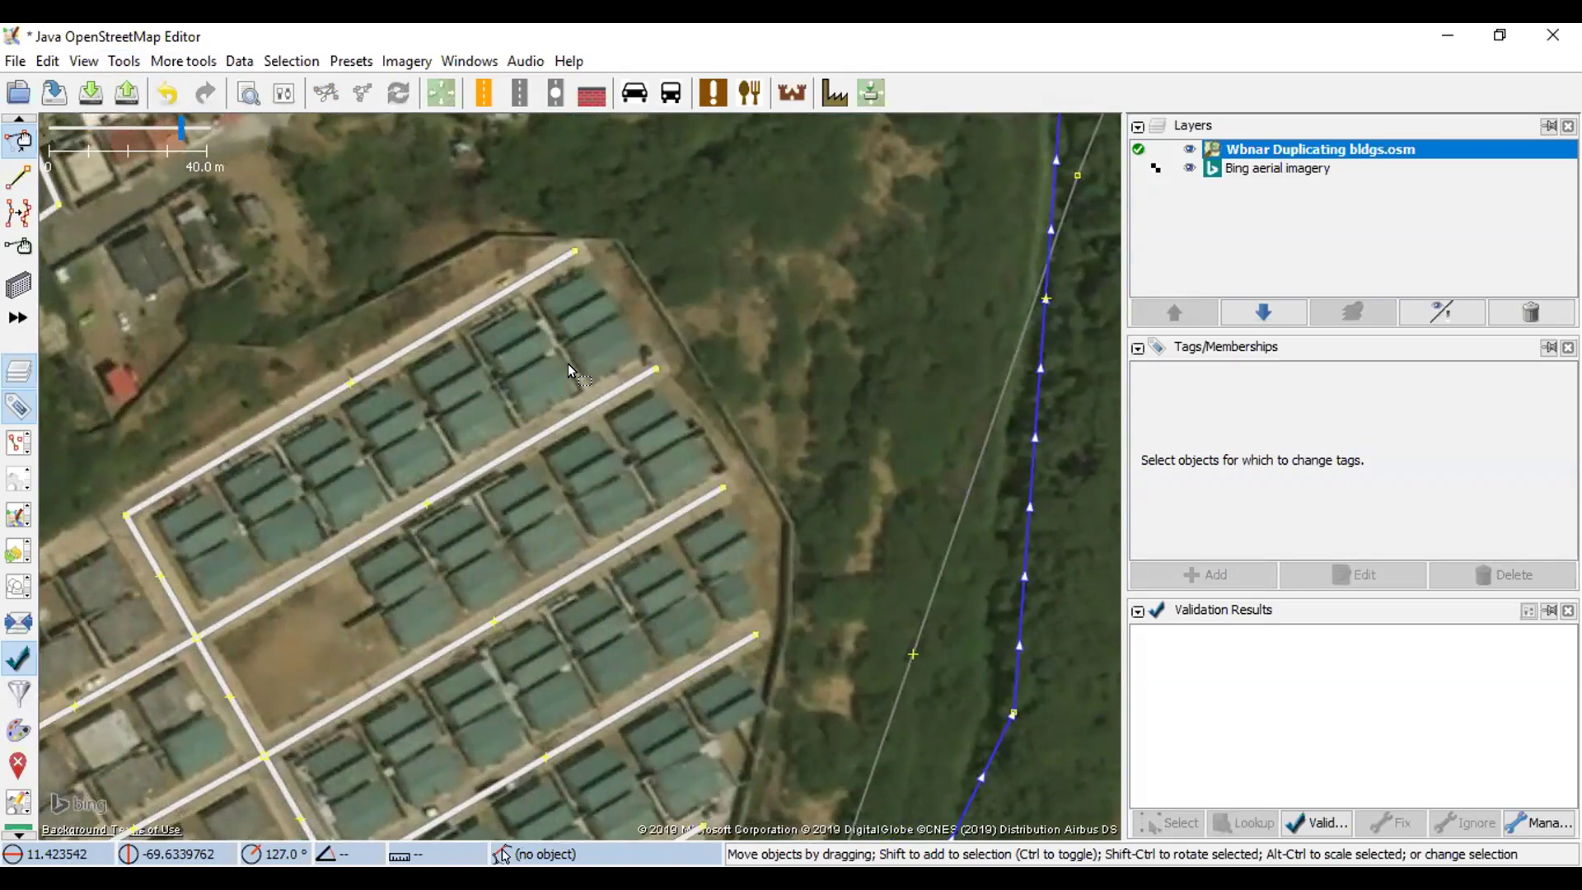
left_click_drag(445, 421, 428, 263)
left_click_drag(456, 355, 498, 363)
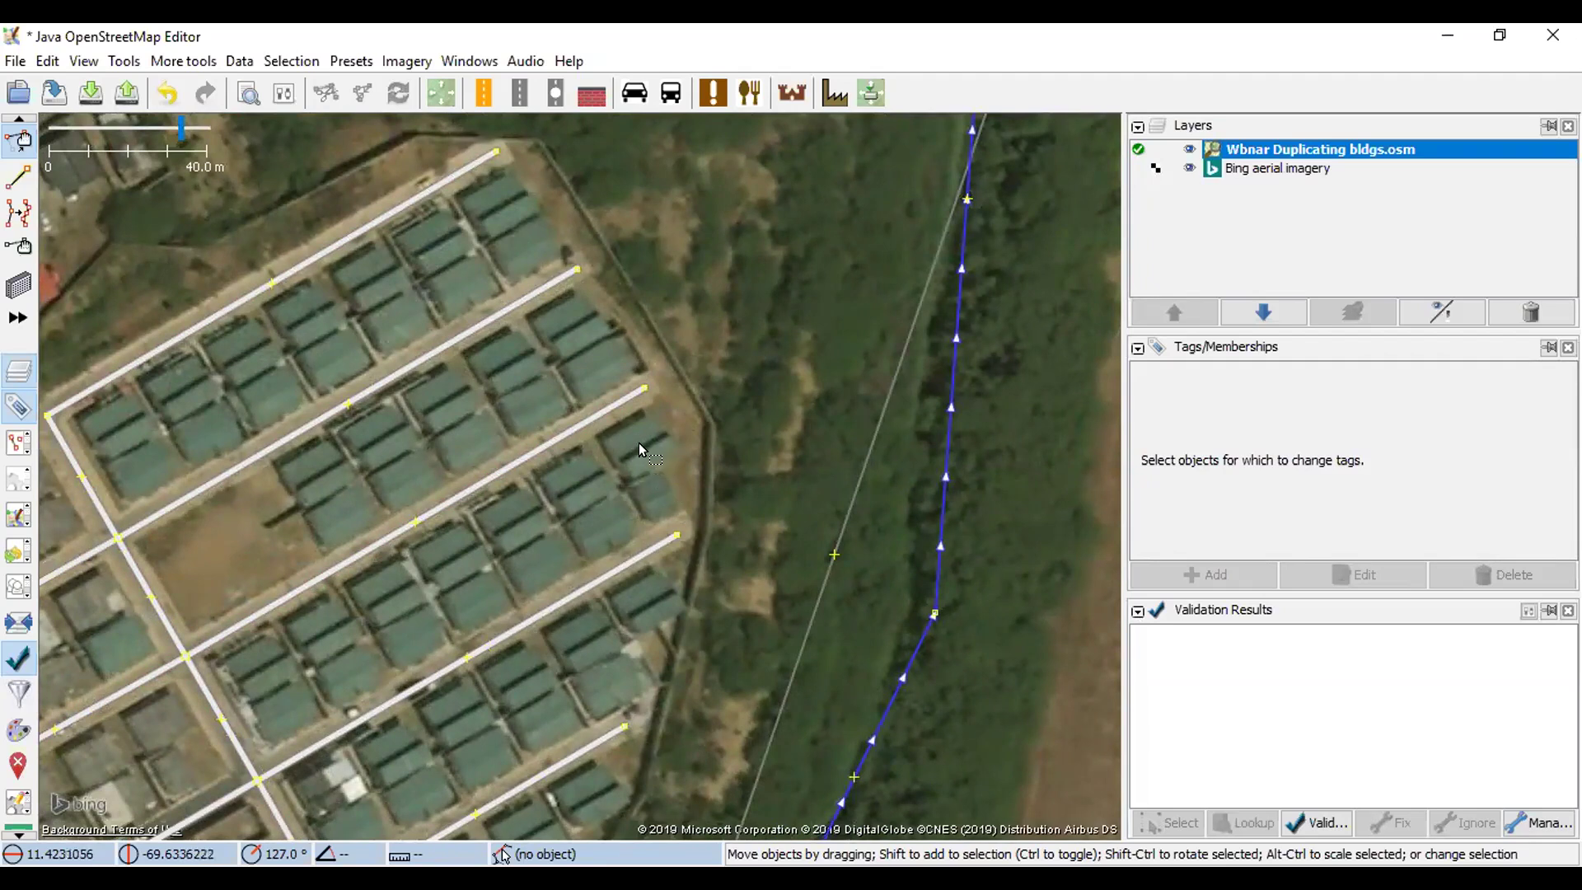
left_click_drag(631, 594, 596, 423)
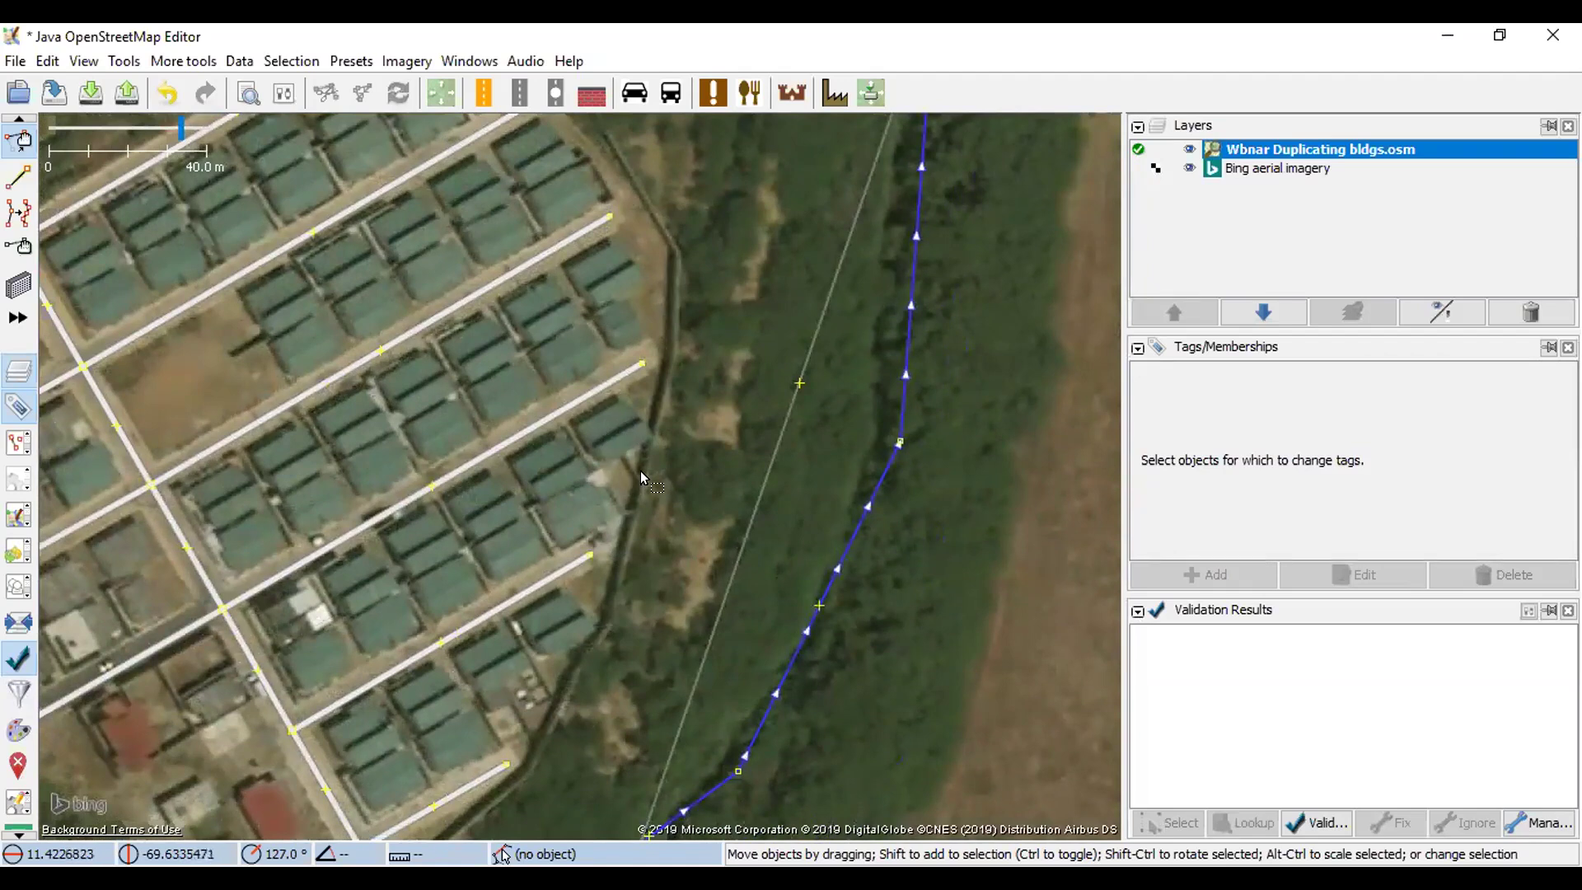
left_click_drag(634, 477, 544, 565)
left_click_drag(565, 333, 487, 462)
scroll(418, 379, "up", 2)
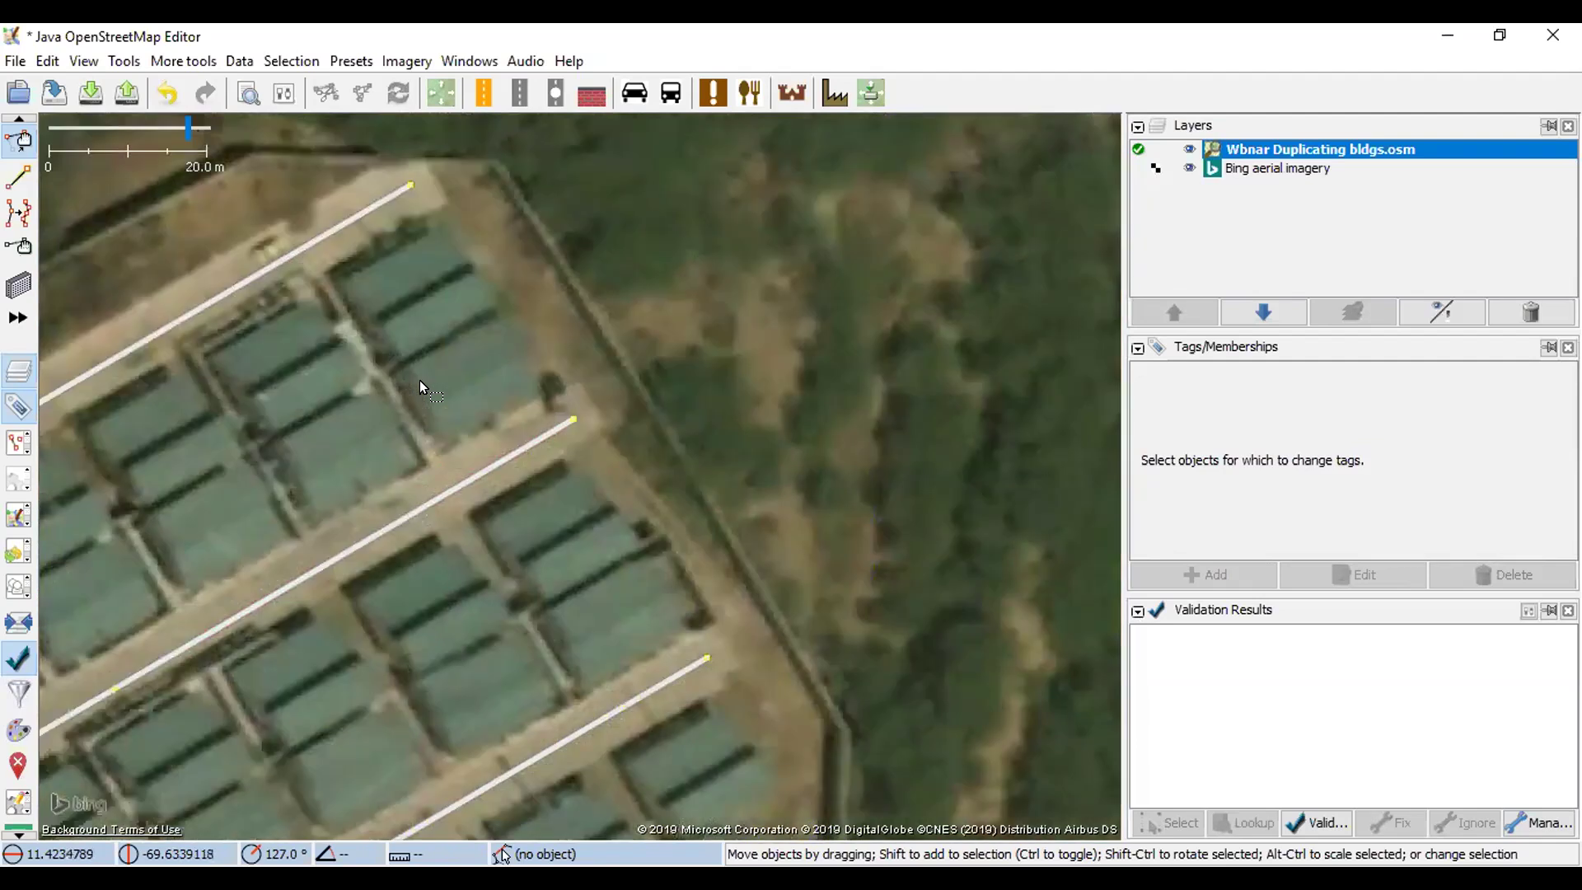
scroll(418, 379, "up", 2)
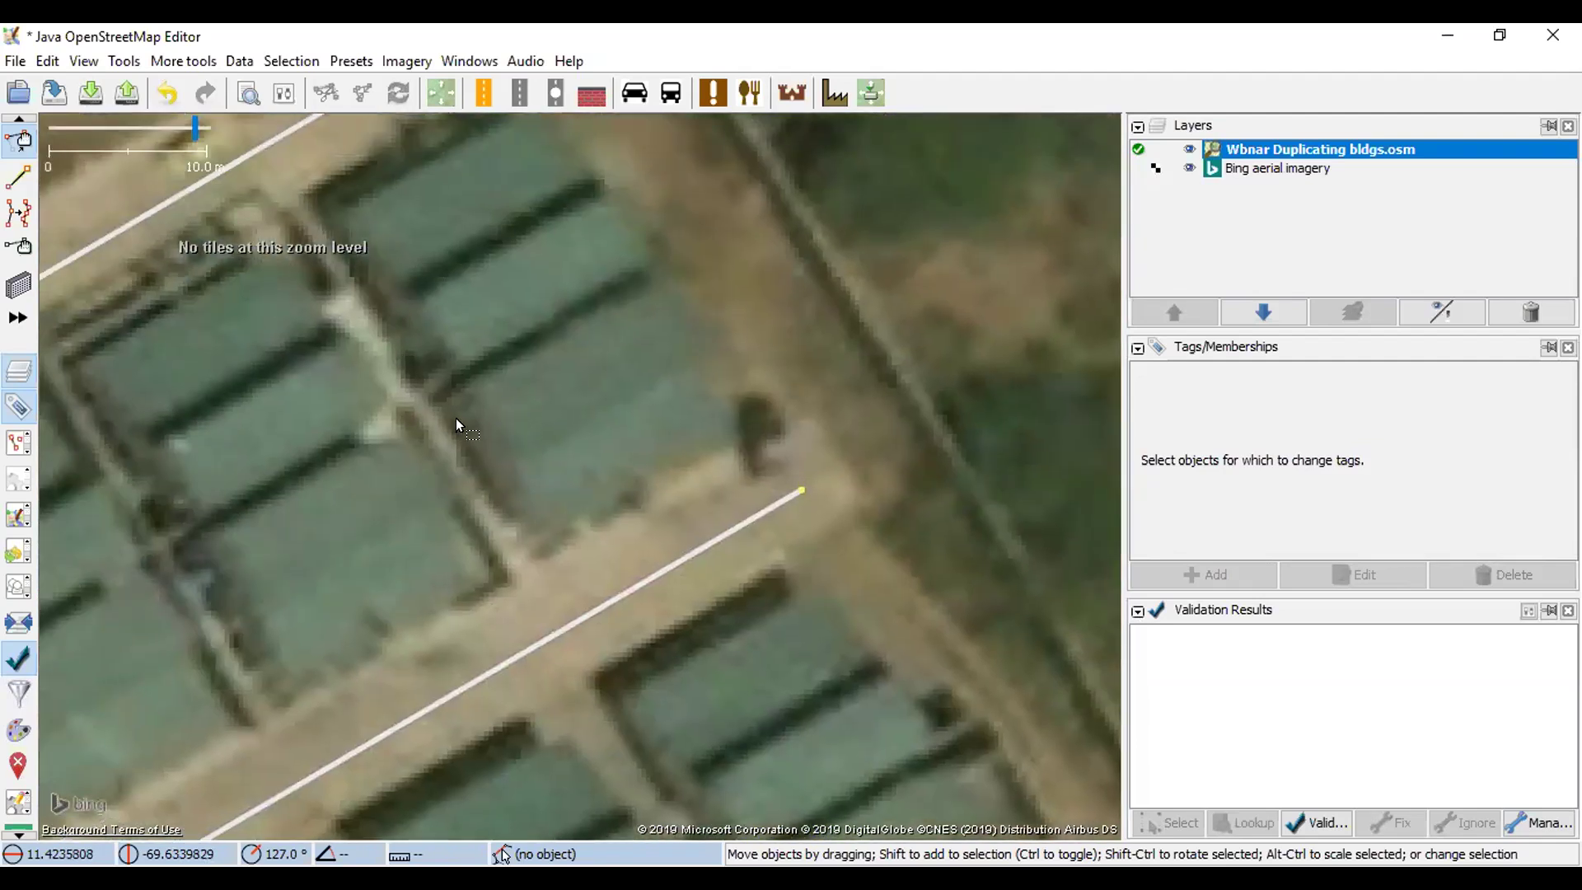
scroll(456, 418, "up", 2)
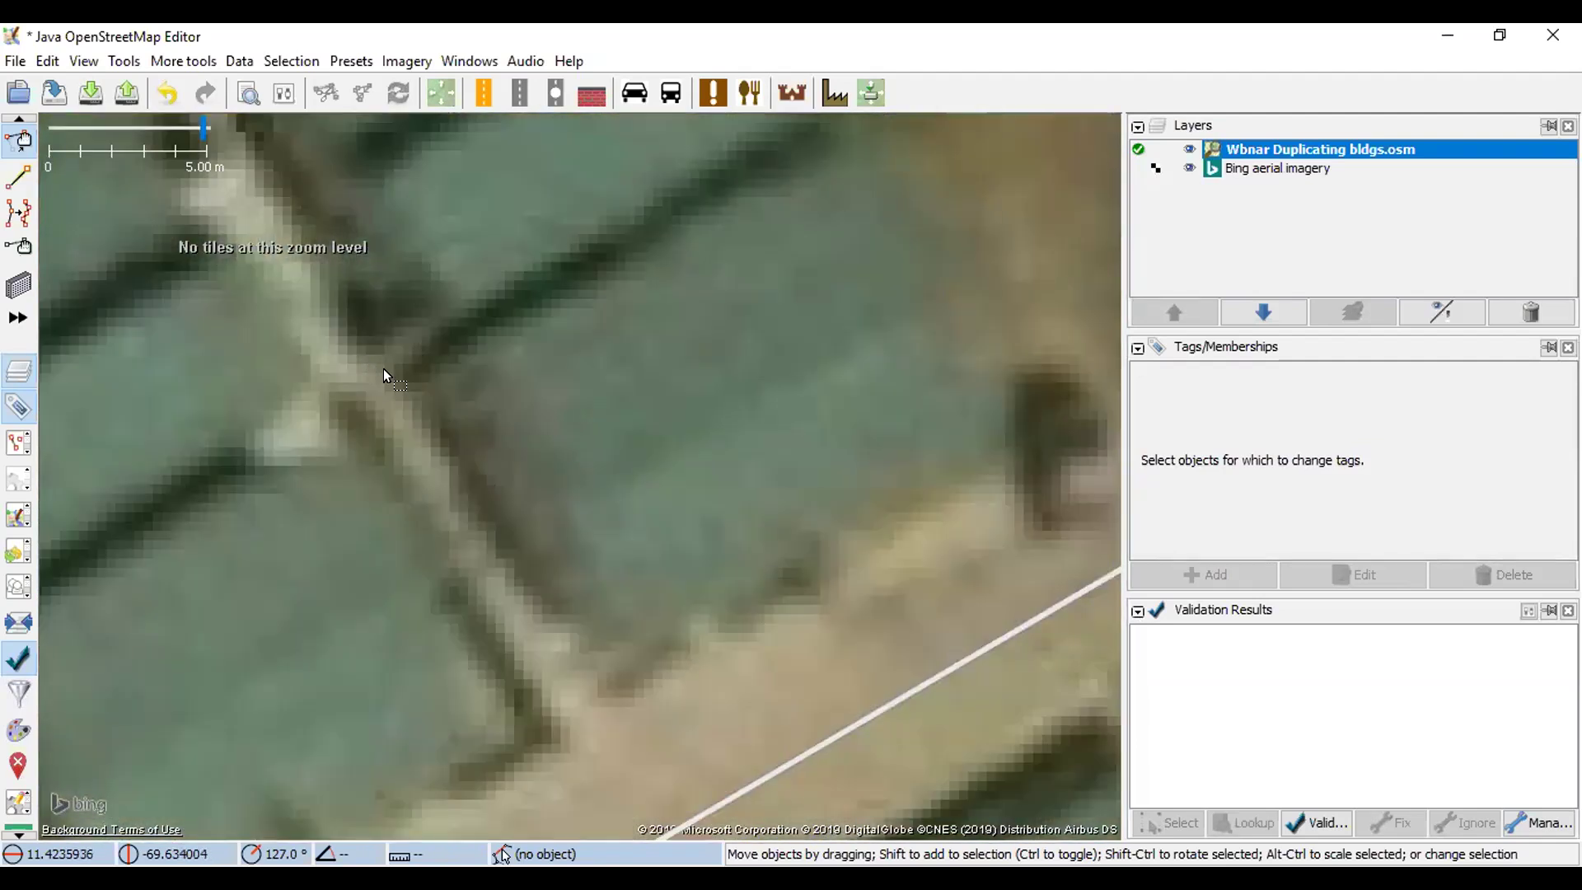
right_click(413, 342)
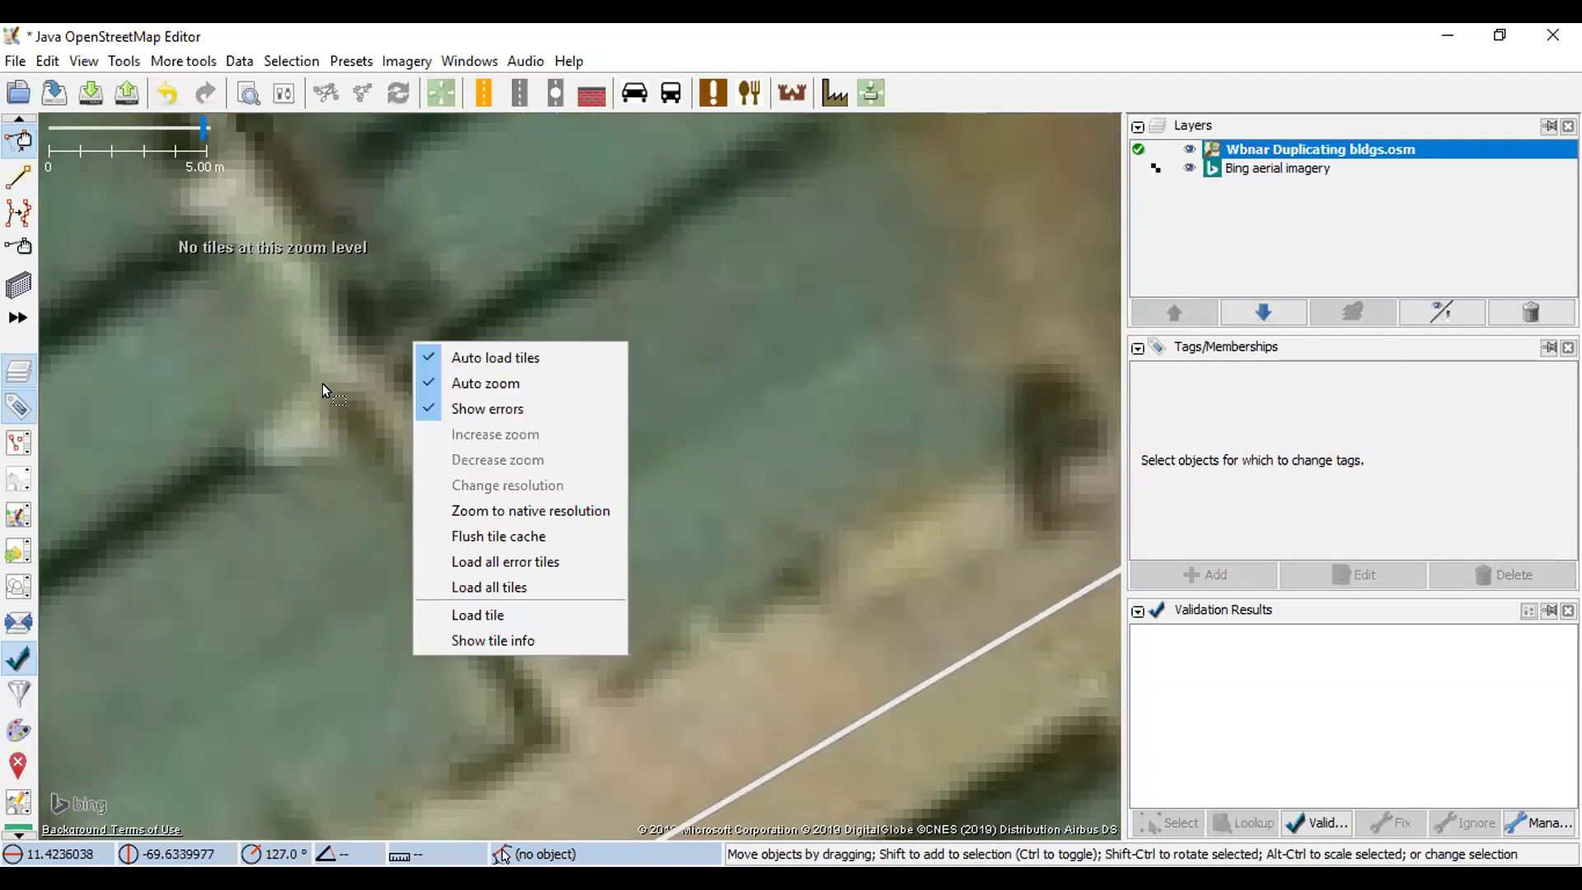
left_click(311, 432)
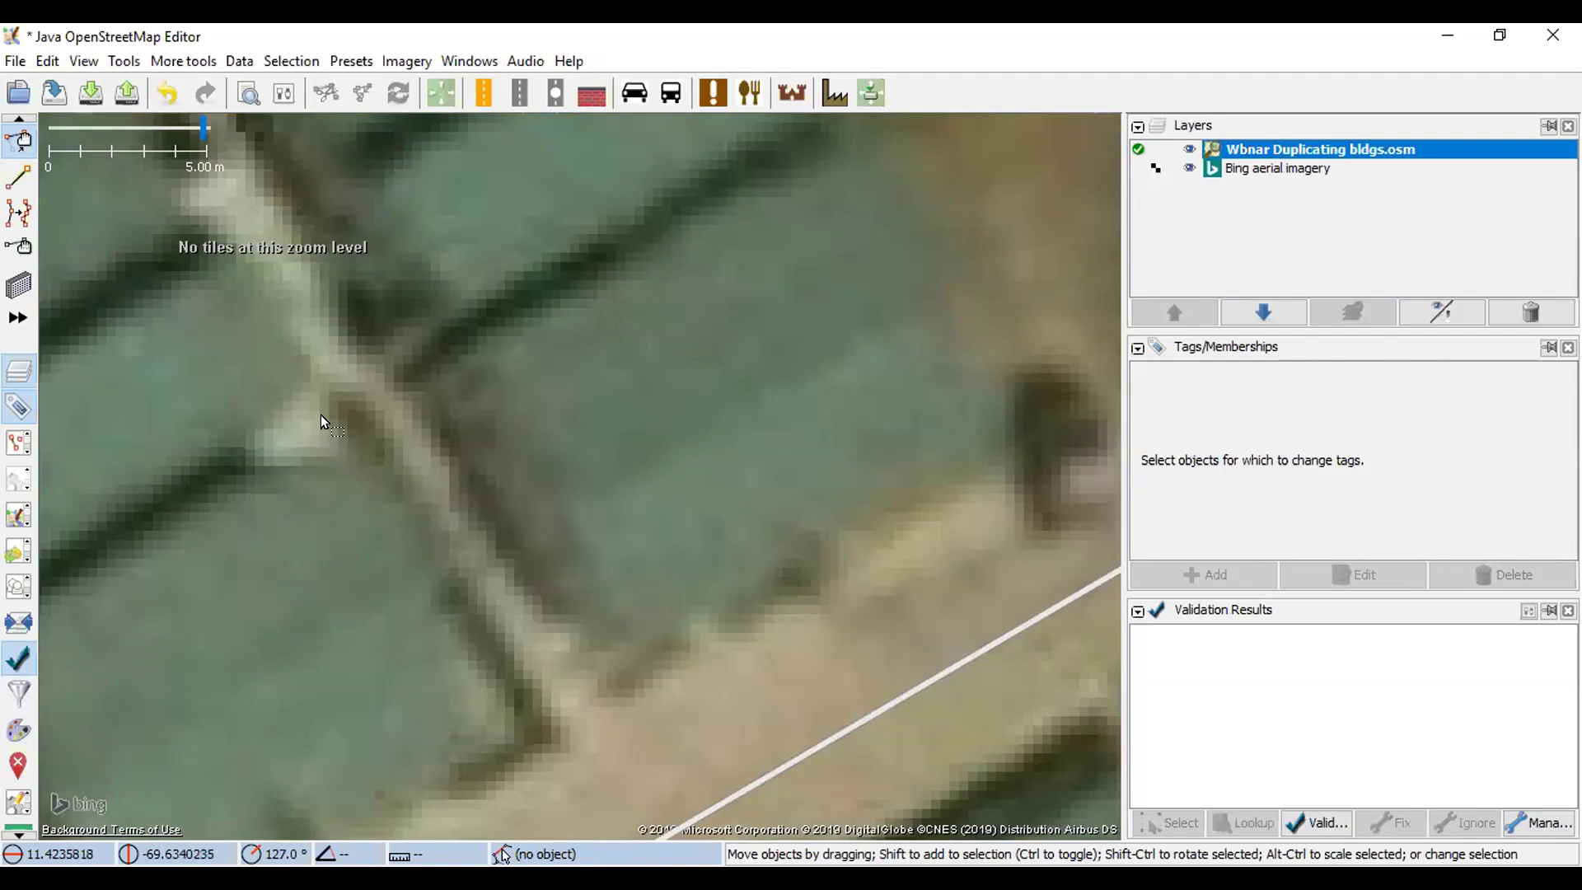
scroll(320, 413, "down", 10)
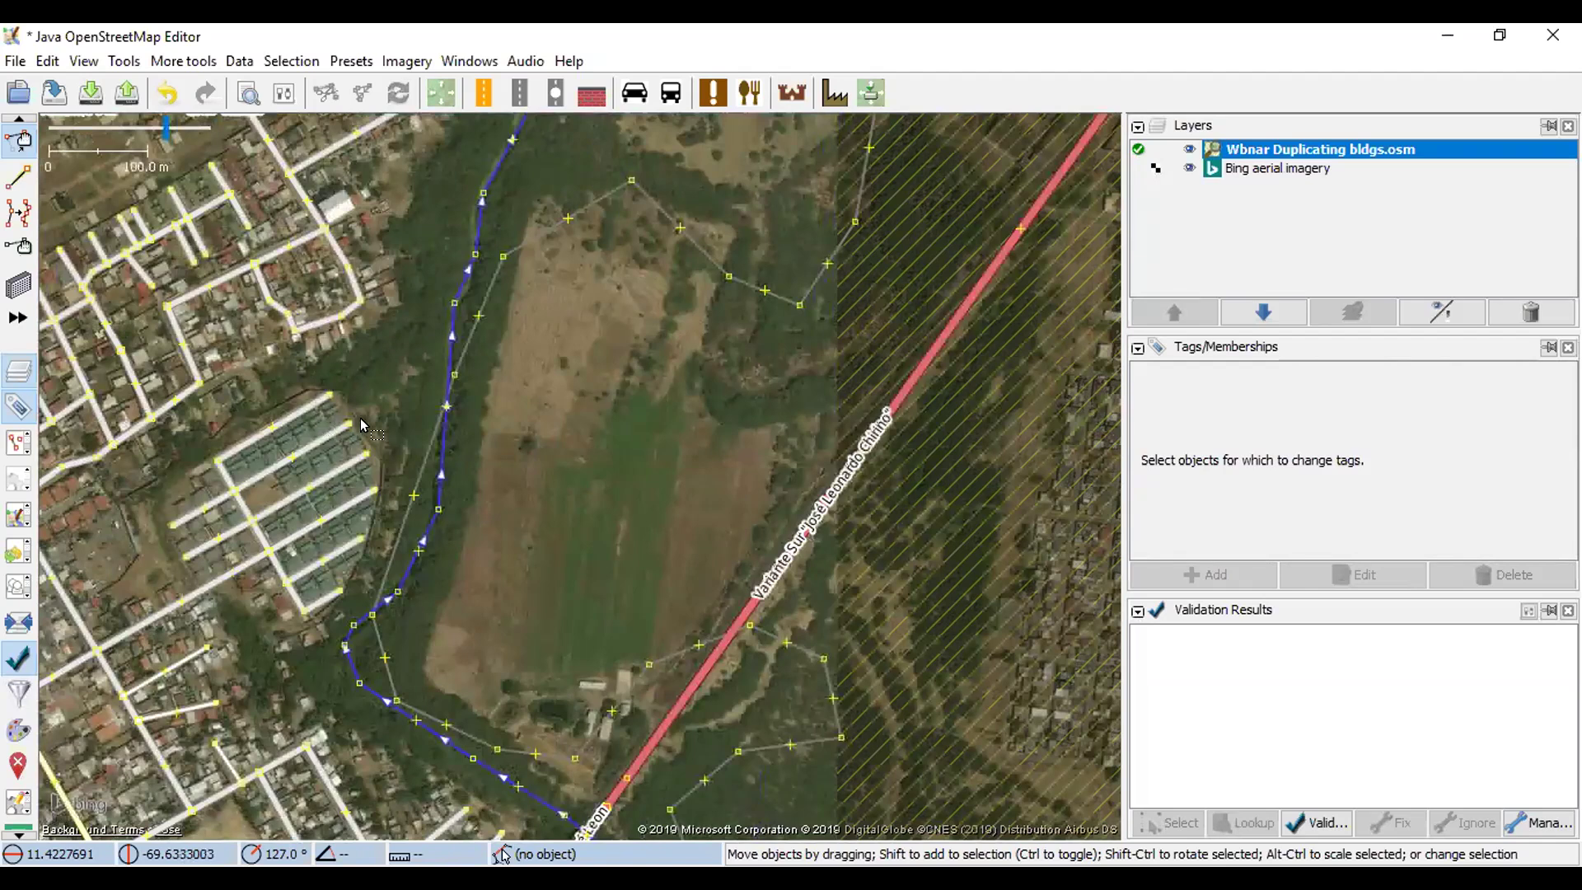
scroll(318, 414, "up", 4)
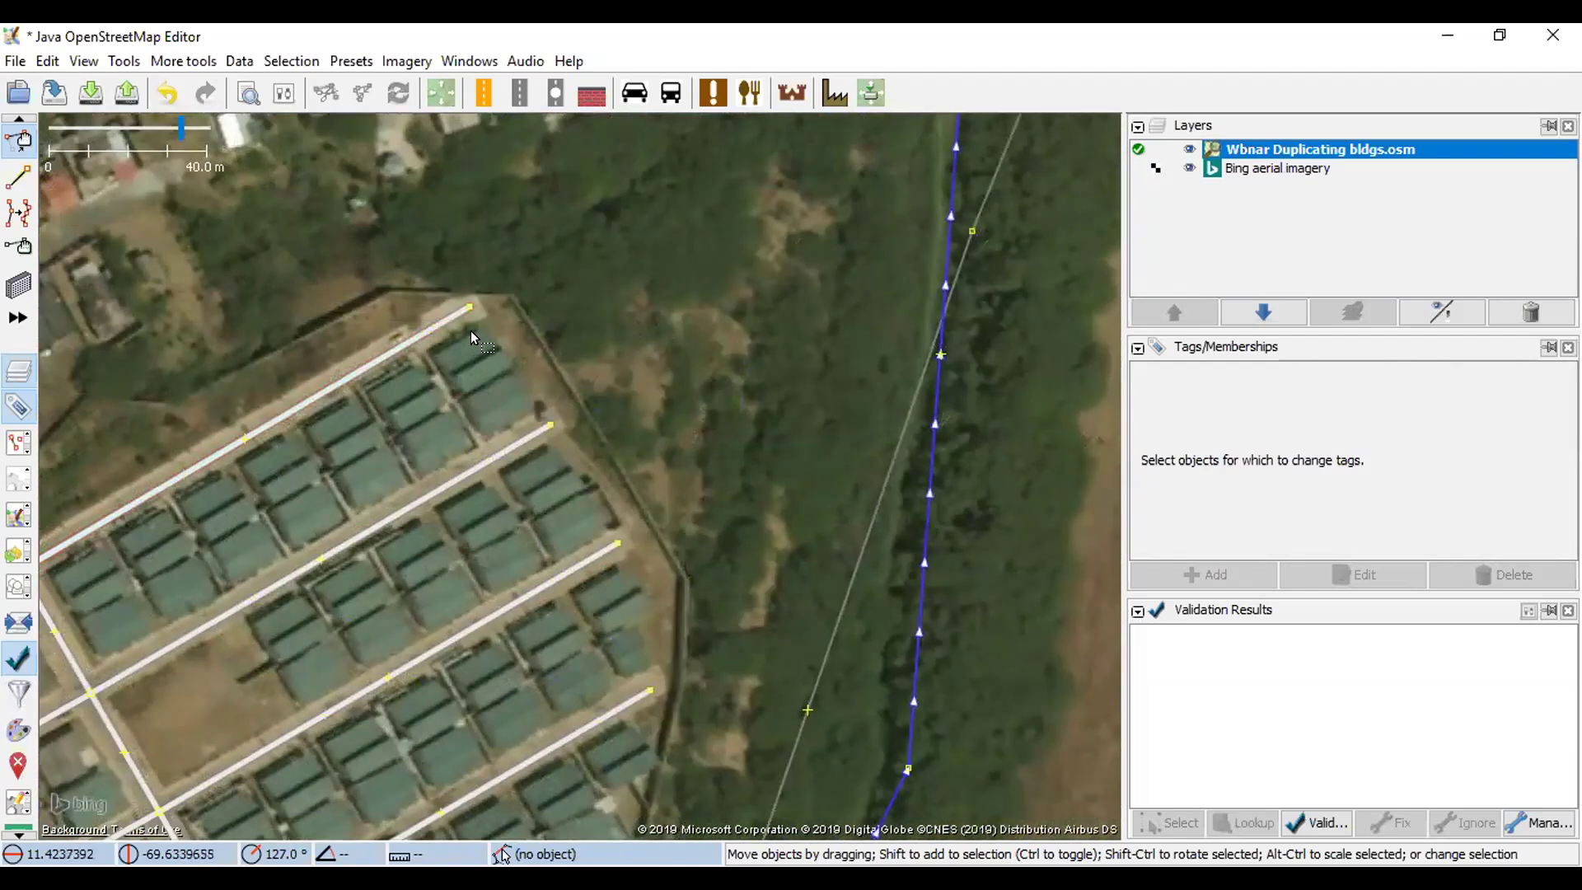
scroll(484, 382, "up", 1)
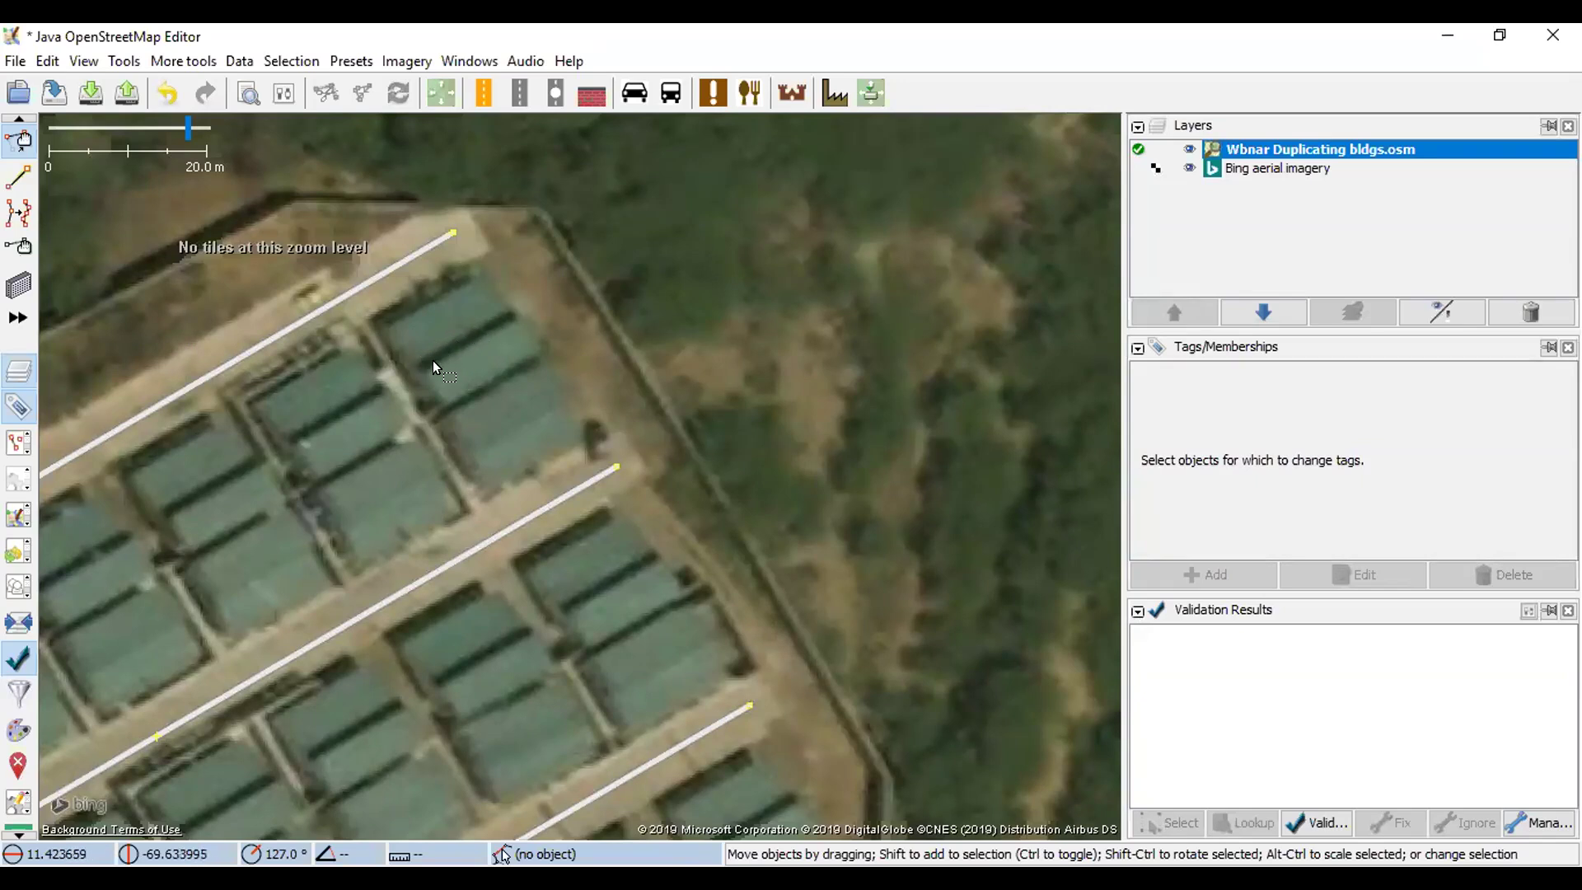
scroll(432, 359, "up", 2)
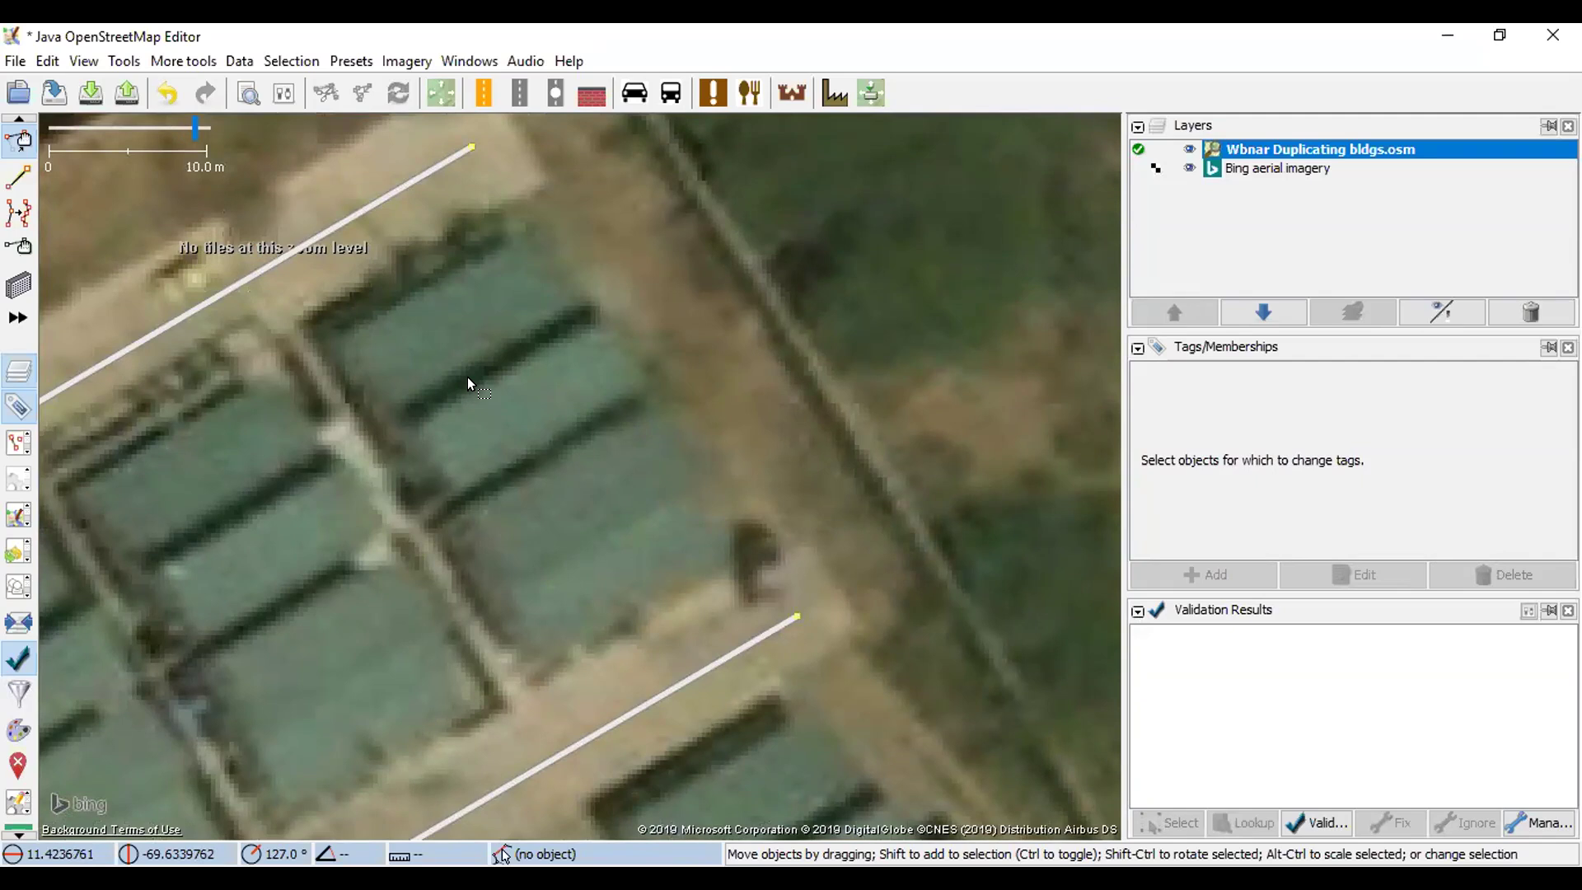
key("b")
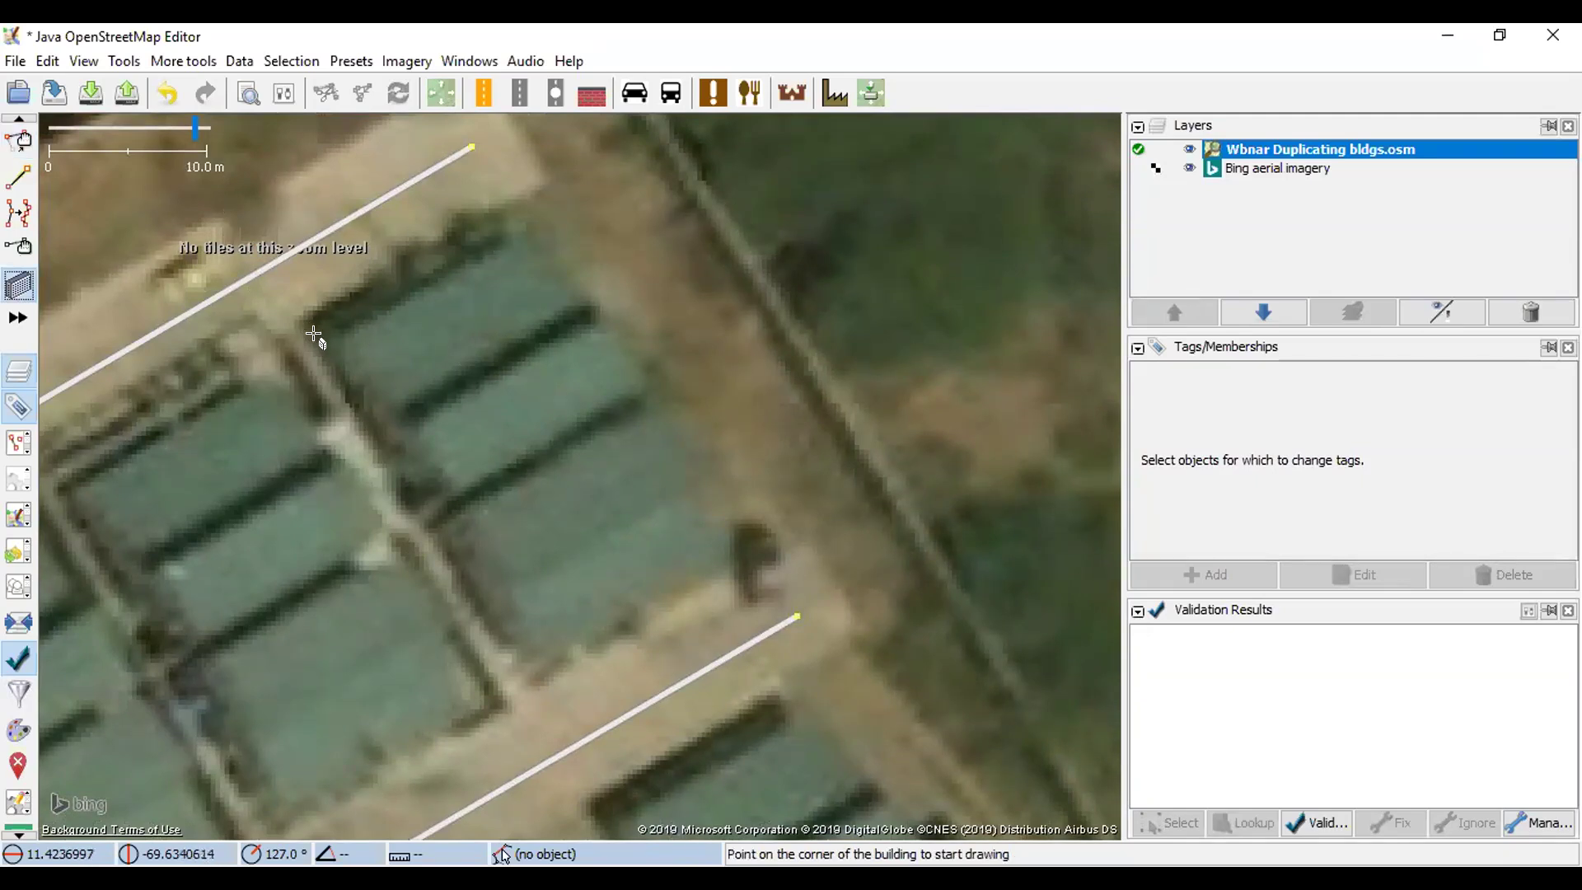
left_click(341, 335)
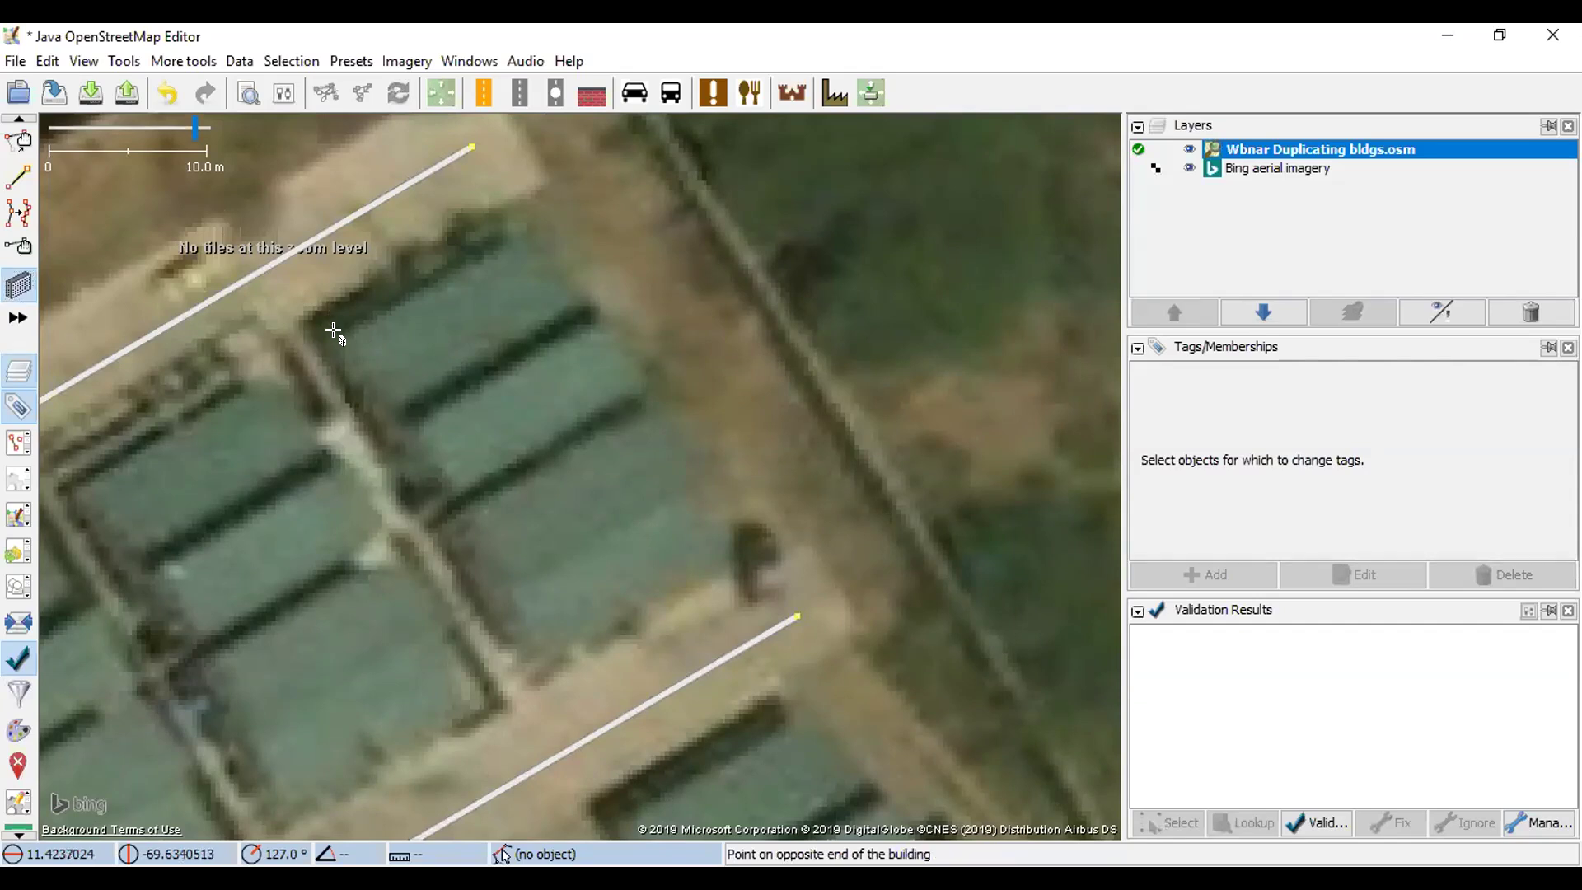
key("Escape")
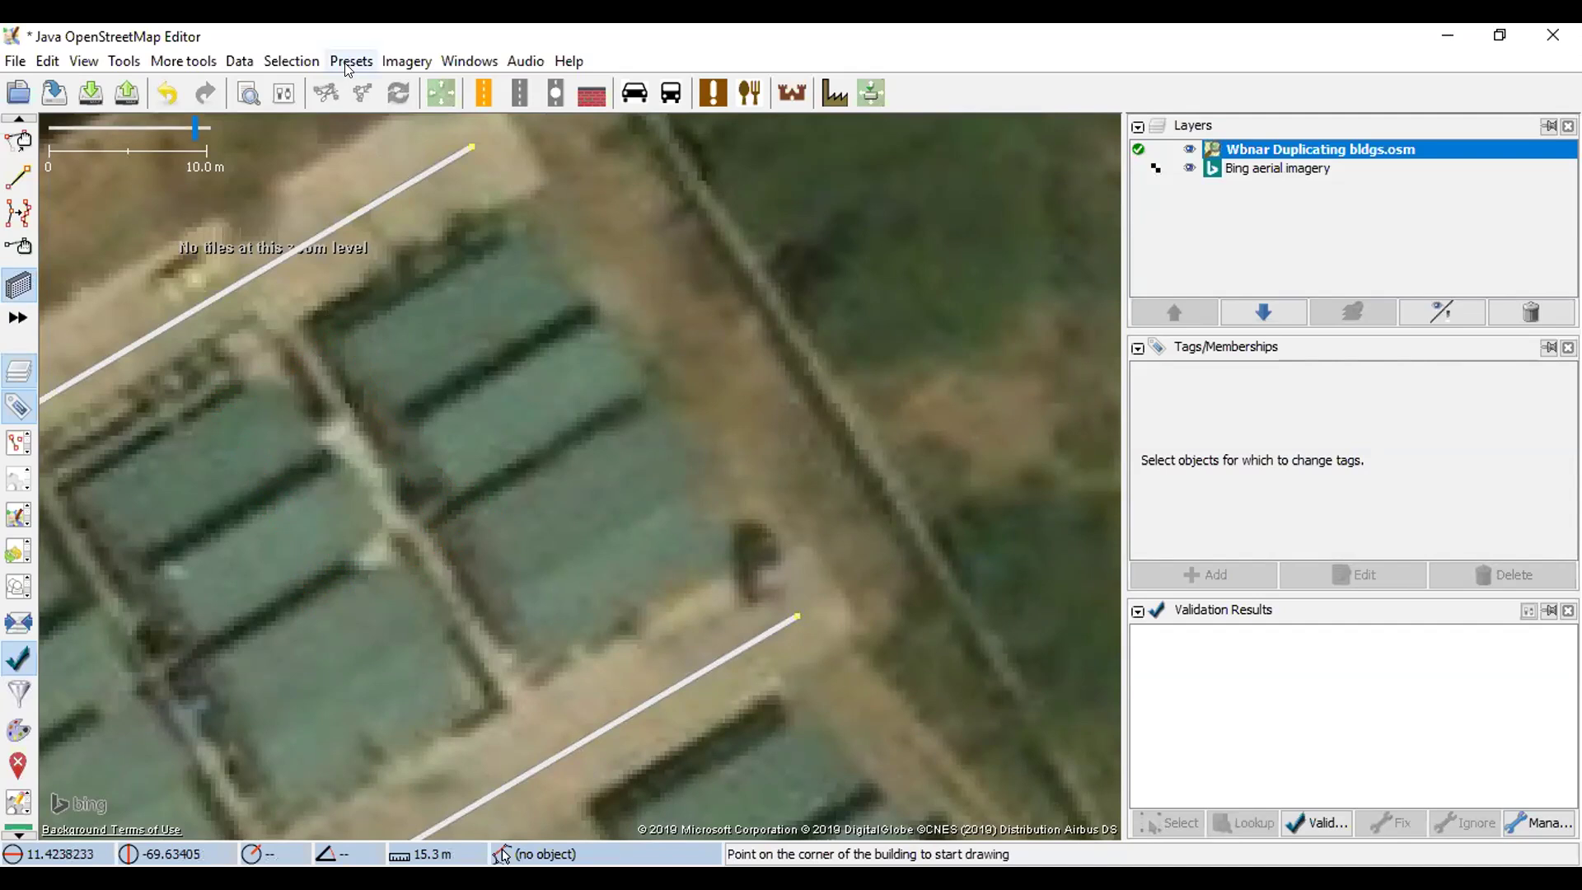
- Set the building tool's rectangle width/diameter to 0 and its length step to 0
left_click(250, 64)
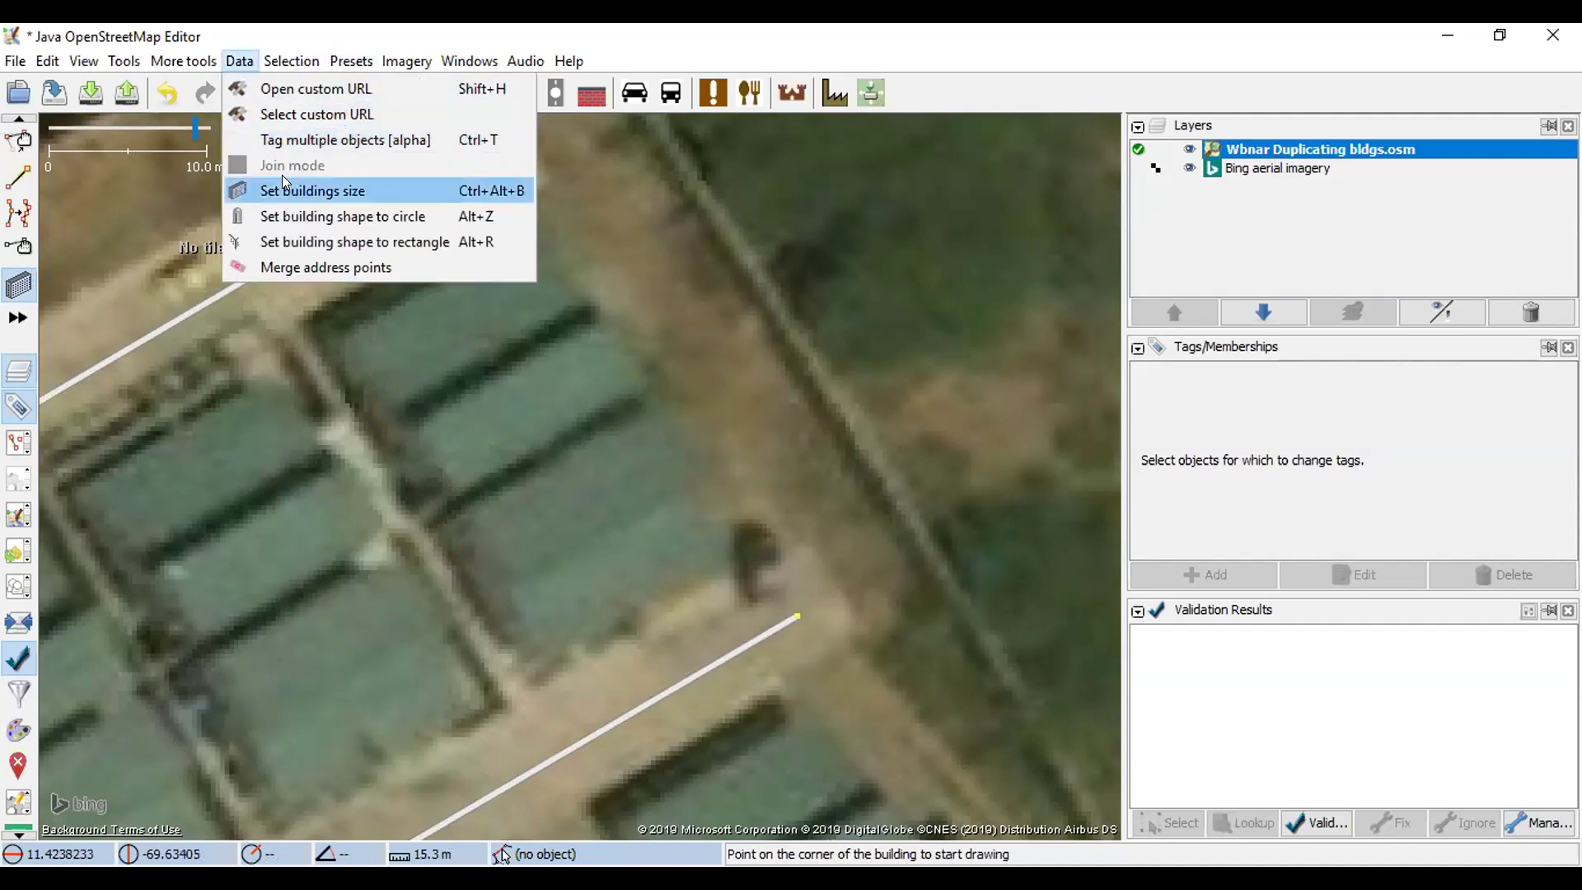
left_click(323, 190)
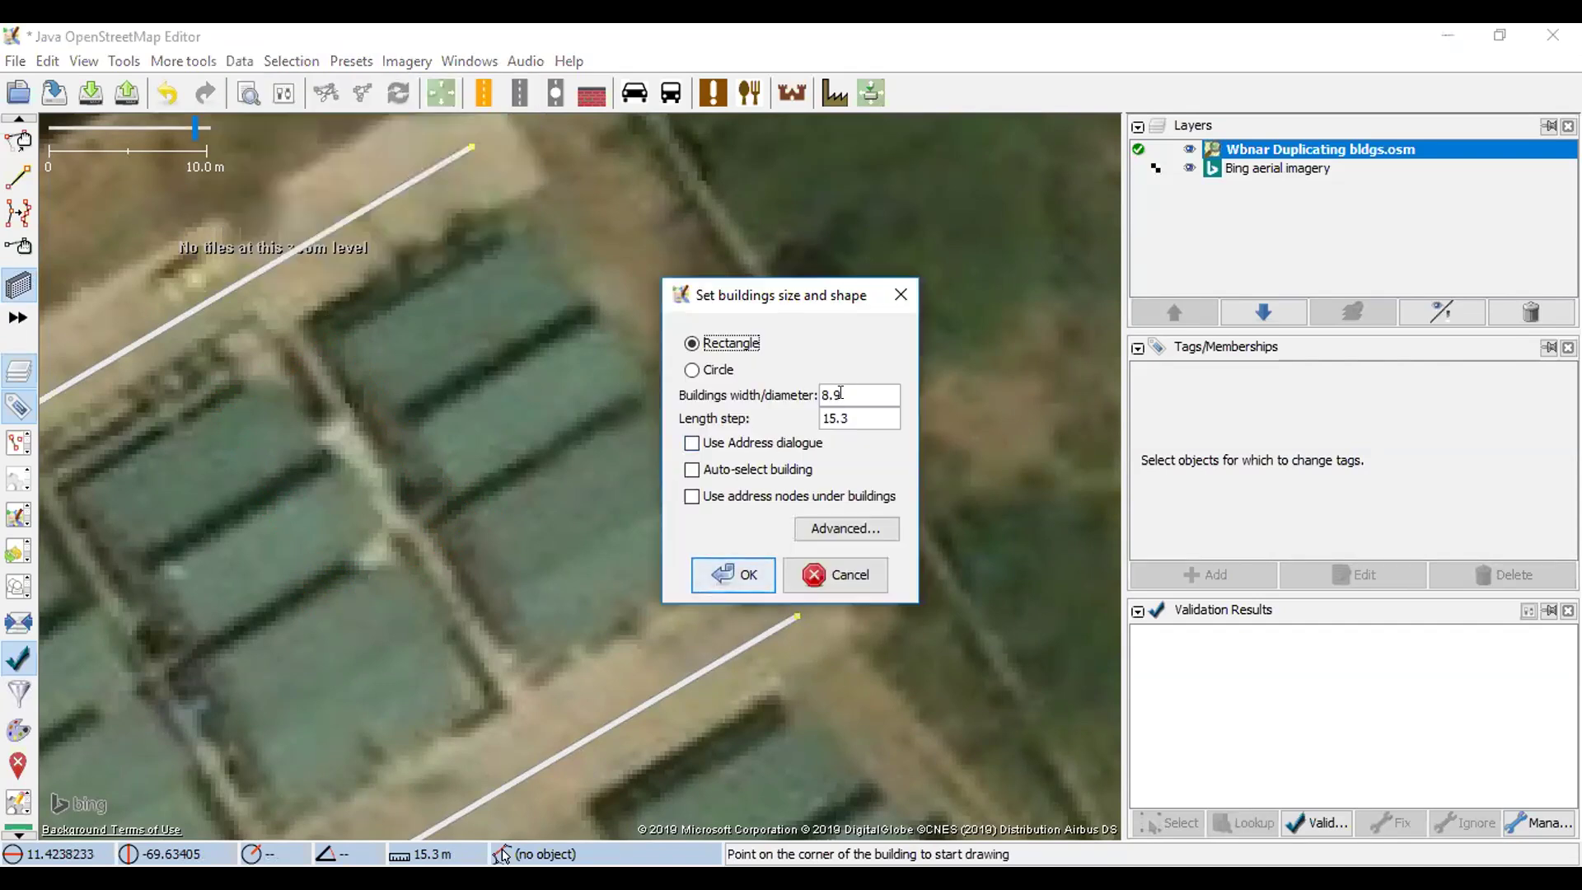
left_click_drag(842, 395, 806, 401)
key("BackSpace")
type("8.9")
mouse_move(847, 416)
left_mouse_down()
mouse_move(805, 420)
mouse_move(843, 392)
left_mouse_up()
key("BackSpace")
type("15.3")
key("BackSpace")
type("8.9")
left_click(842, 393)
double_click(833, 393)
type("0")
key("Tab")
left_click_drag(860, 413, 806, 418)
type("0")
left_click(744, 577)
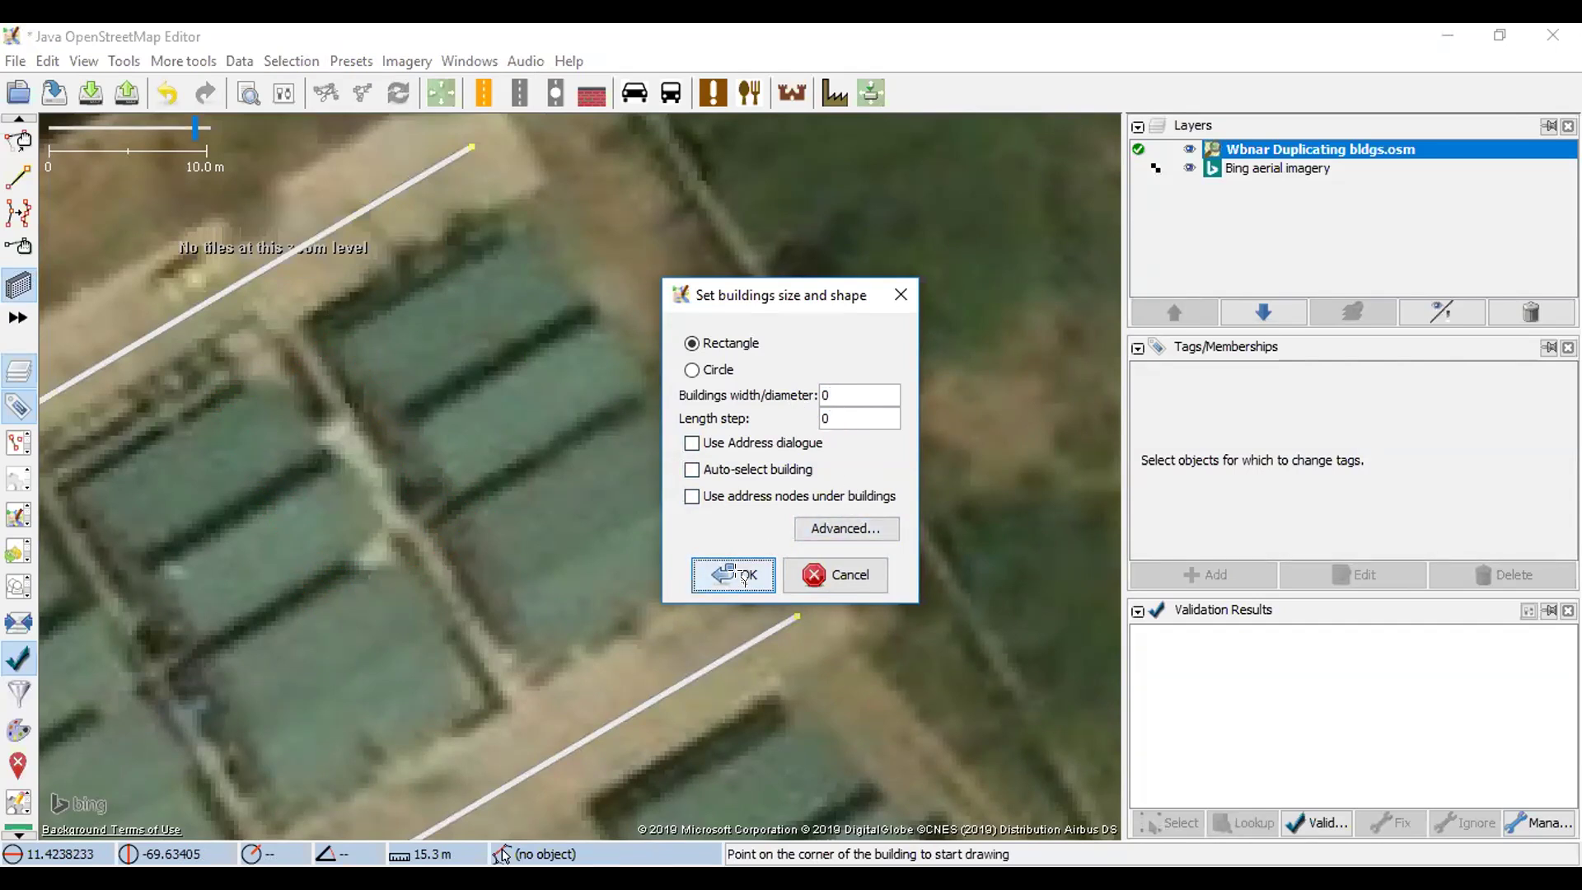
- Draw a rectangular building about 13 m by 12 m over the upper roofs of the end block
left_click(339, 331)
left_click(510, 240)
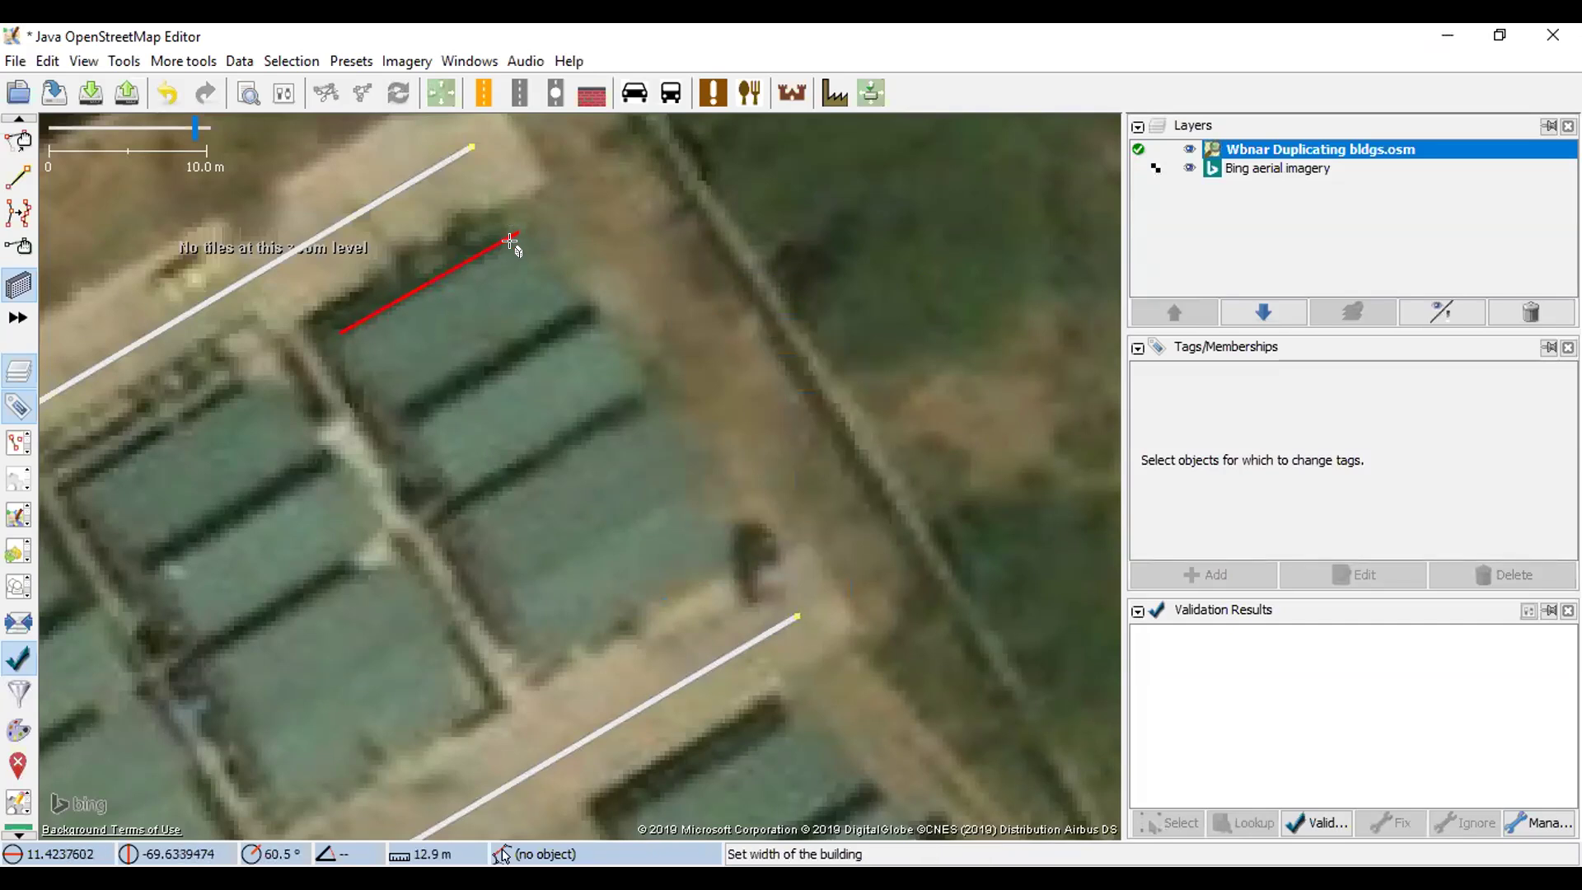
left_click(552, 428)
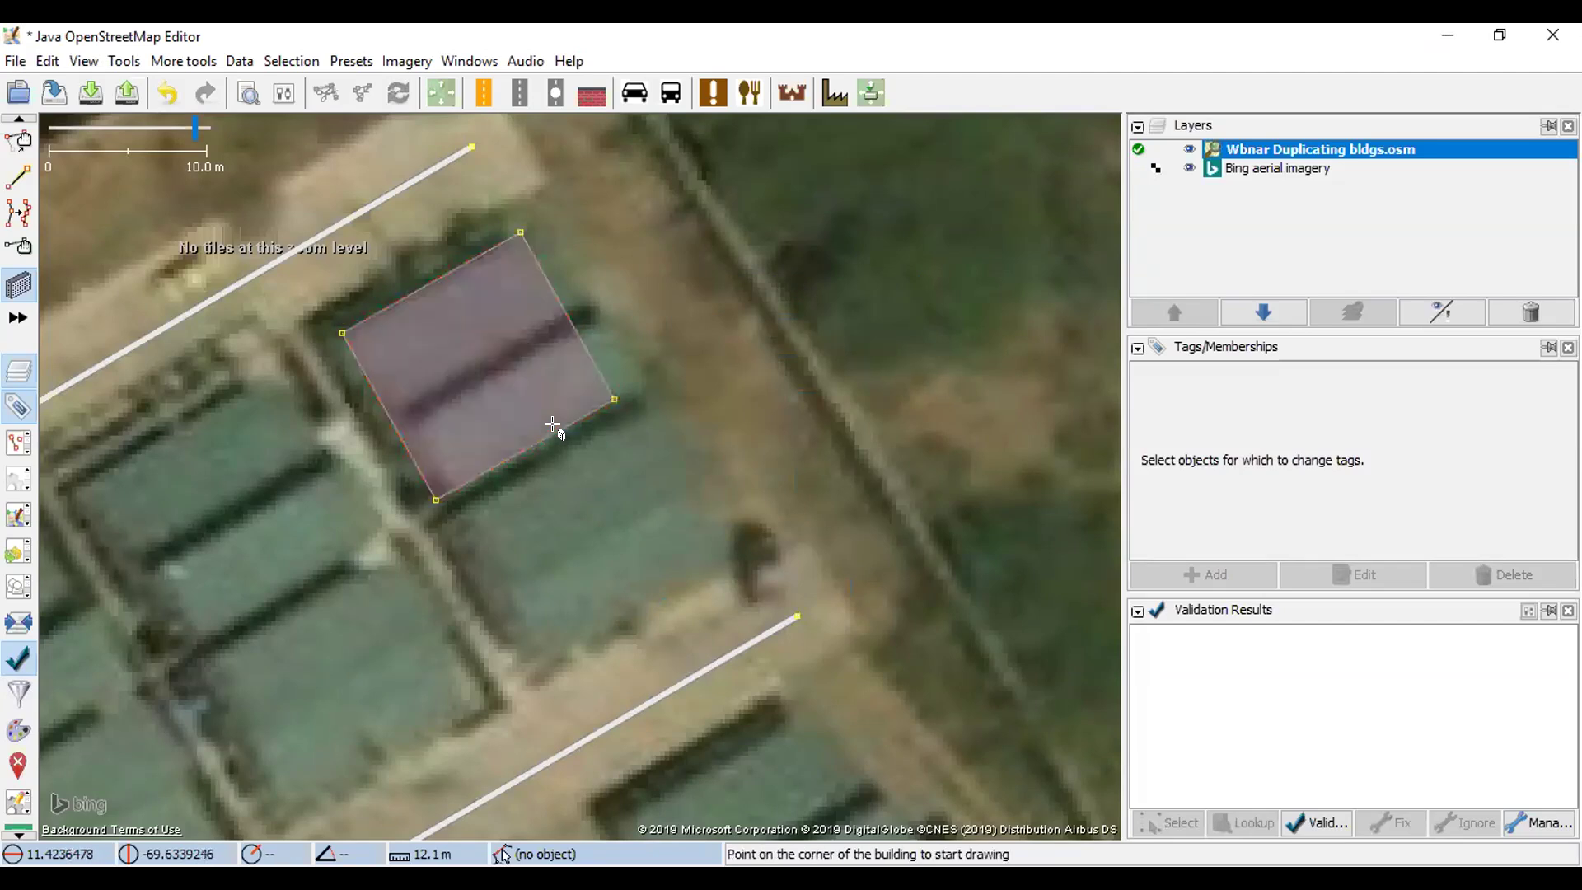
- Draw a second rectangular building about 10.4 m wide over the lower roof of the same block, parallel to the first
key("s")
left_click_drag(572, 335, 555, 338)
left_click_drag(531, 516, 445, 424)
left_click(417, 450)
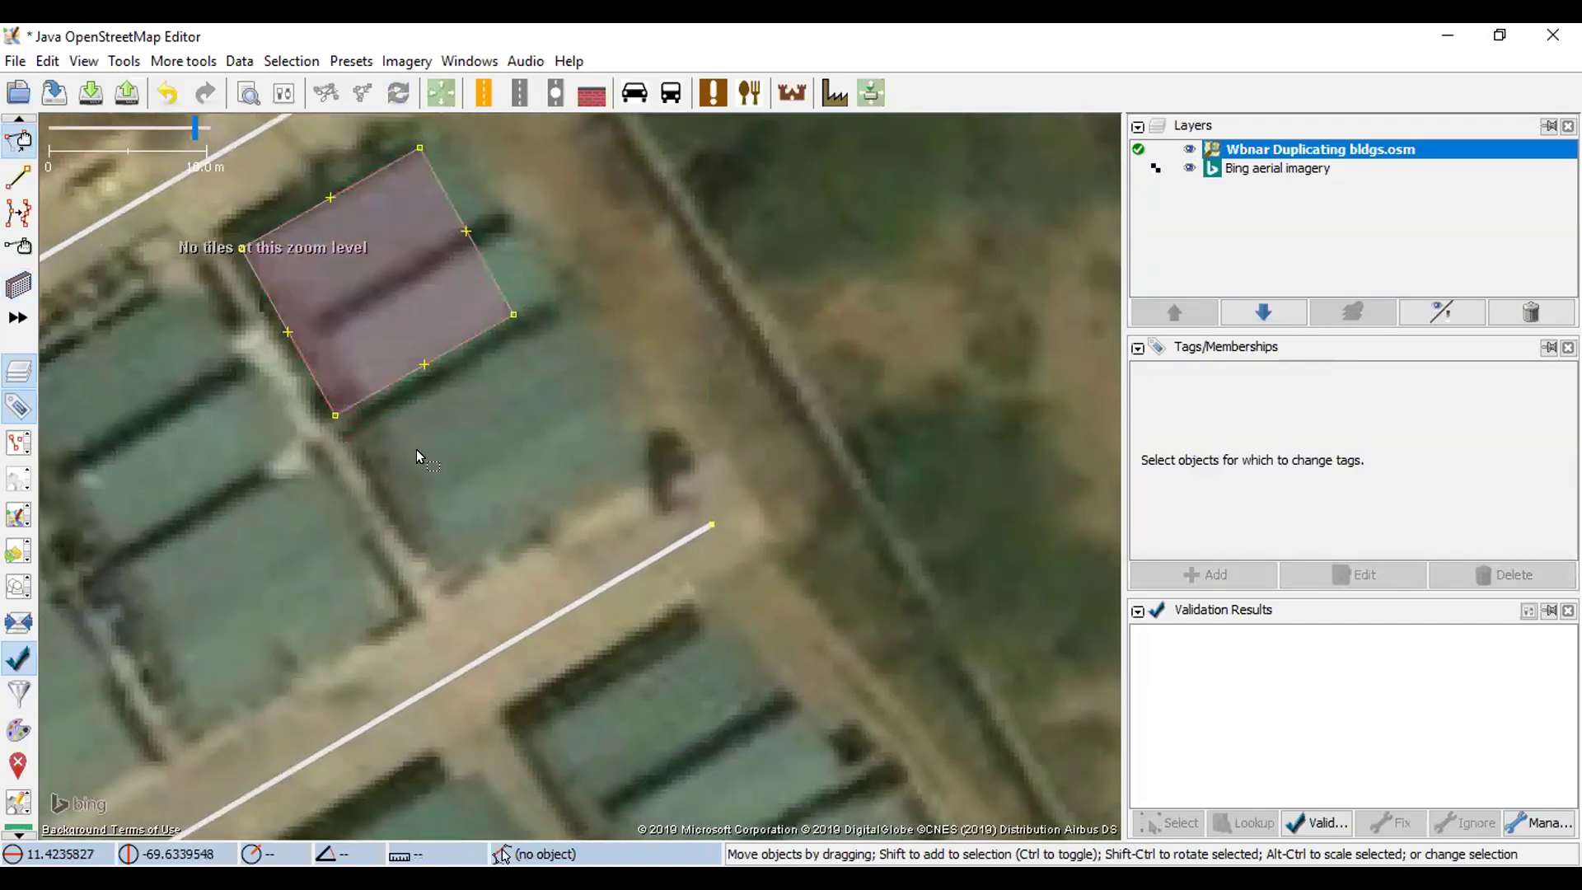
key("b")
left_click(362, 420)
left_click(568, 311)
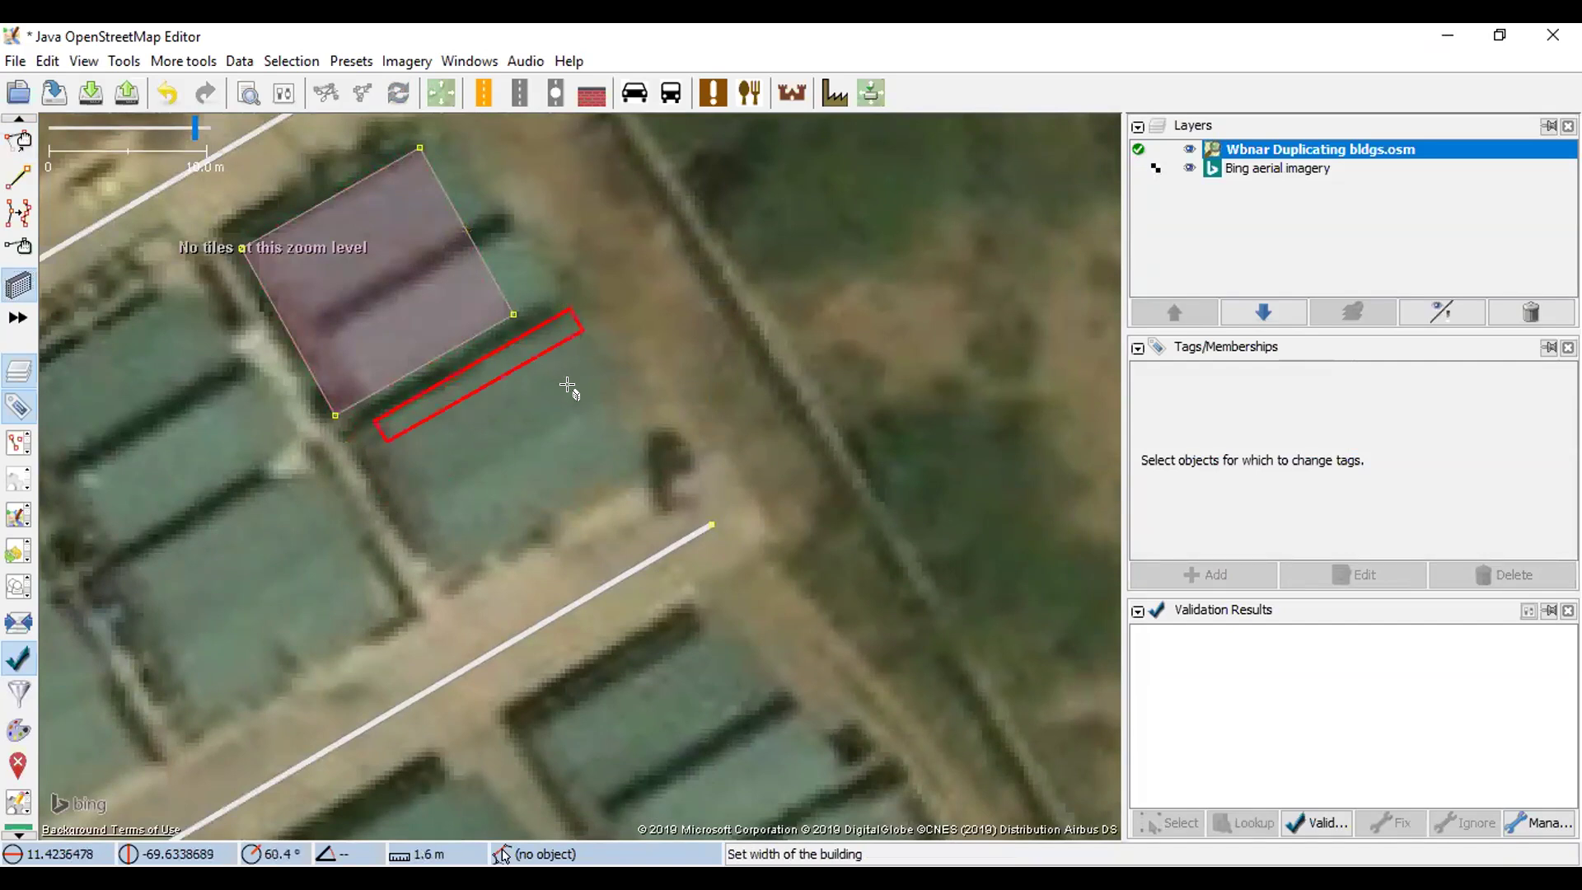
left_click(600, 478)
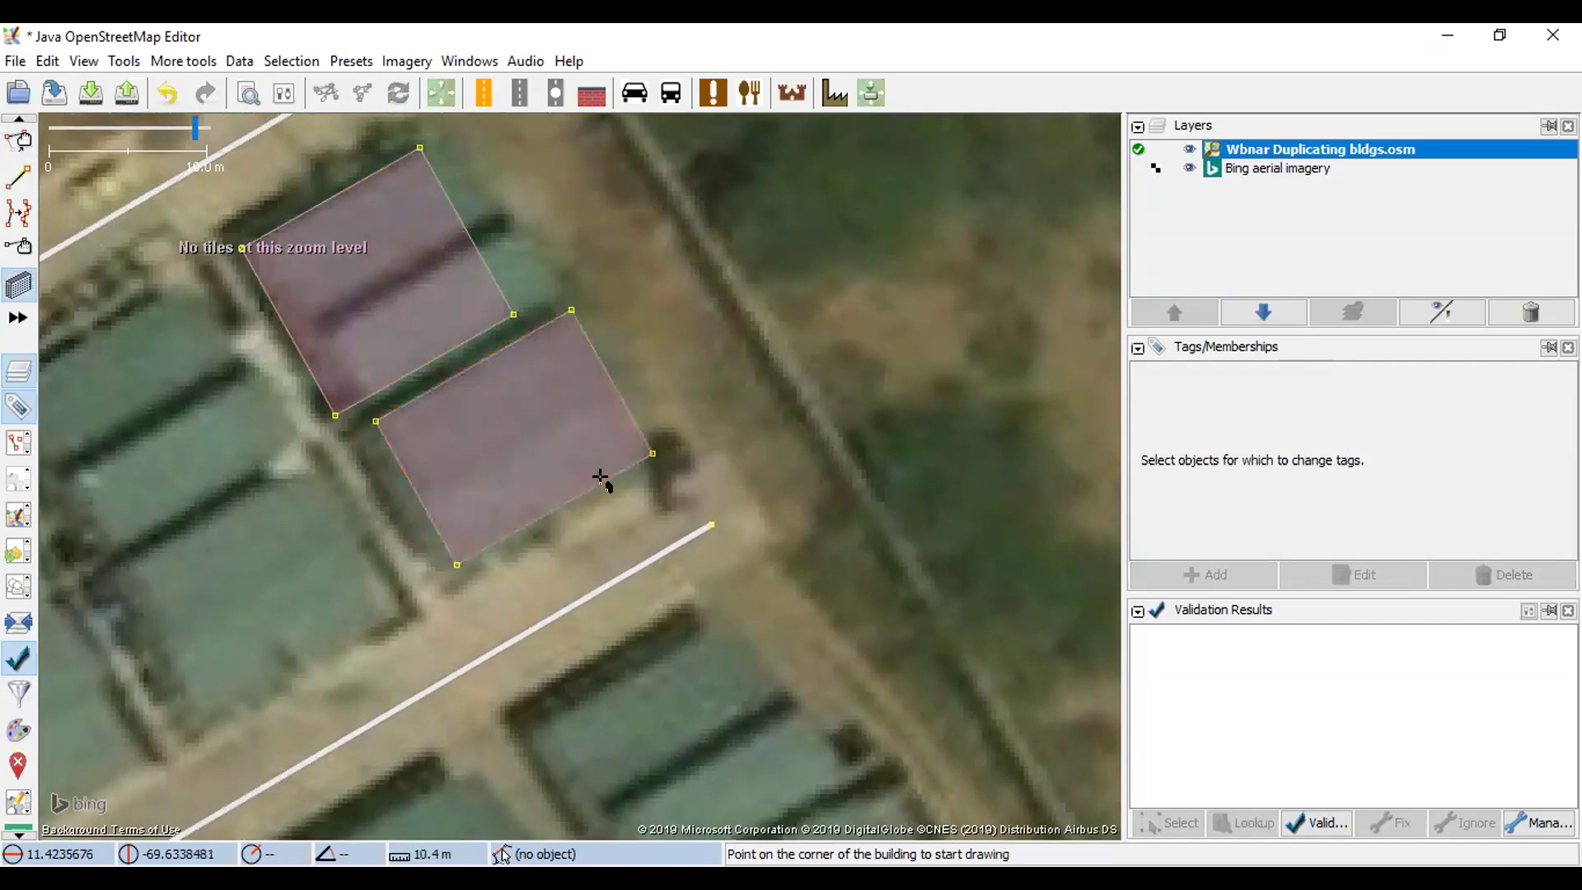
- Shift the second building slightly towards the block's inner wall to fit its roof in the imagery
key("s")
left_click(618, 403)
mouse_move(618, 404)
left_mouse_down()
mouse_move(603, 390)
mouse_move(585, 403)
mouse_move(615, 402)
left_mouse_up()
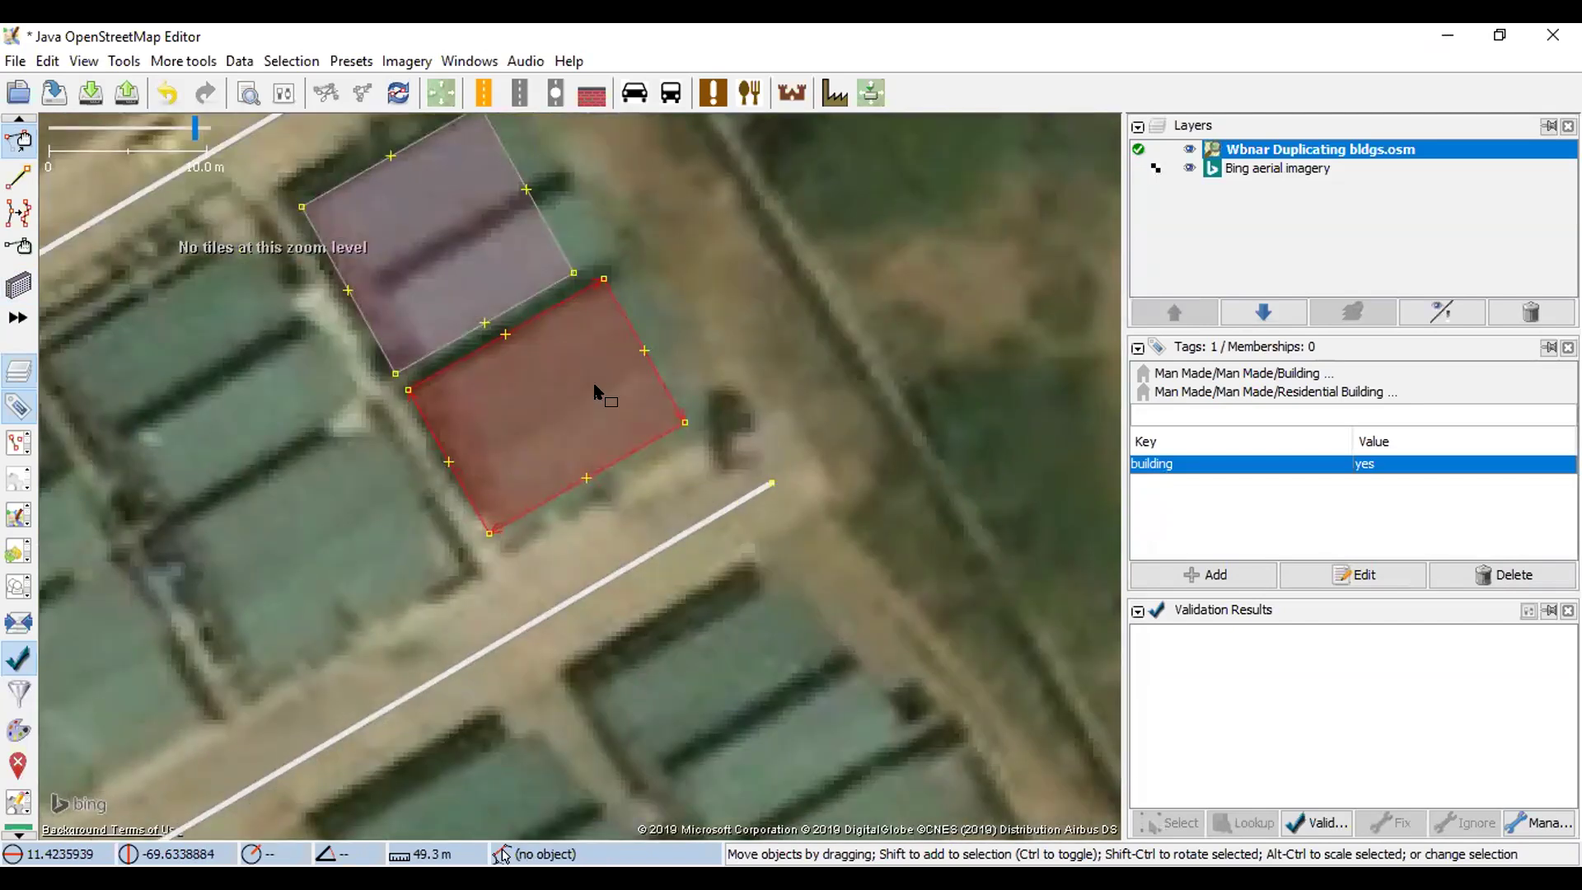
- Duplicate the pair of template buildings onto the second house block of the same row and align the copies with its roofs
left_click_drag(595, 389, 618, 381)
left_click_drag(684, 338, 744, 418)
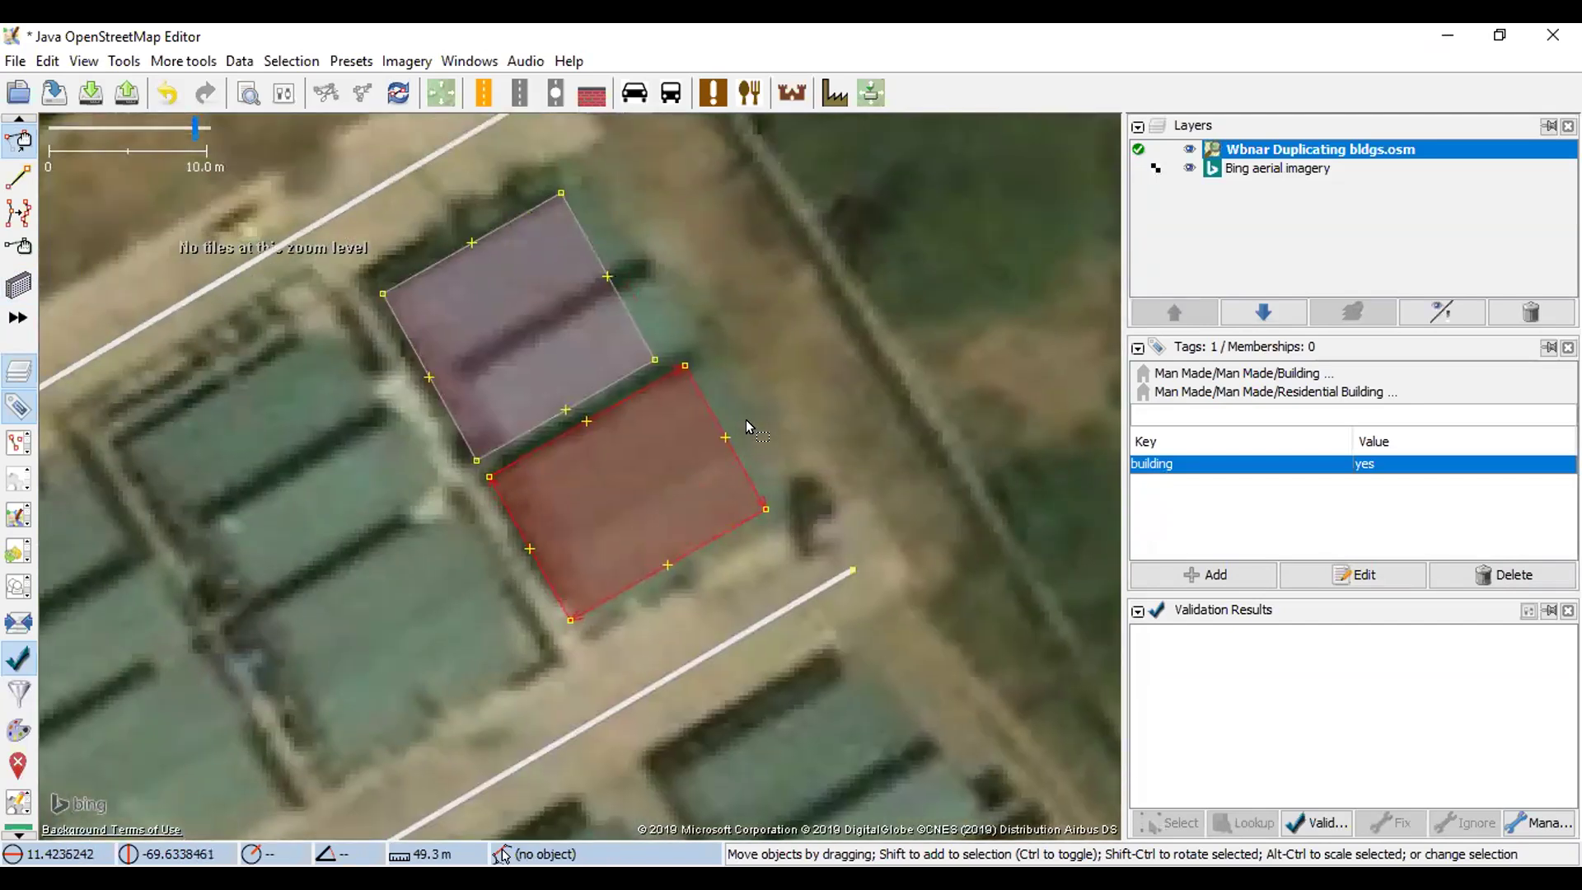
left_click_drag(171, 589, 328, 477)
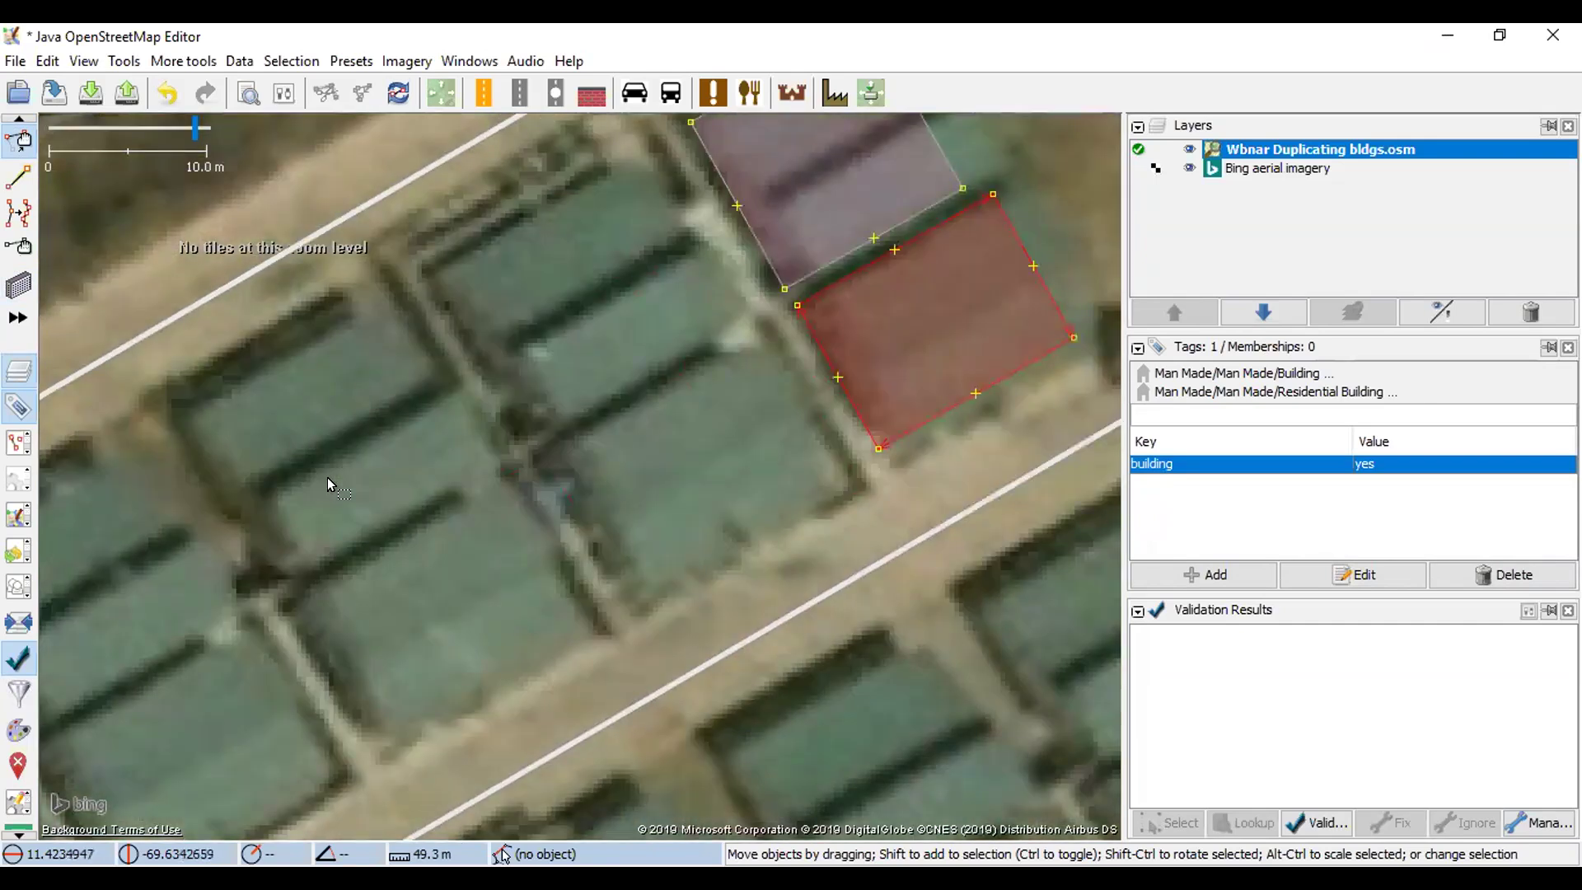
scroll(328, 477, "down", 3)
scroll(234, 498, "up", 2)
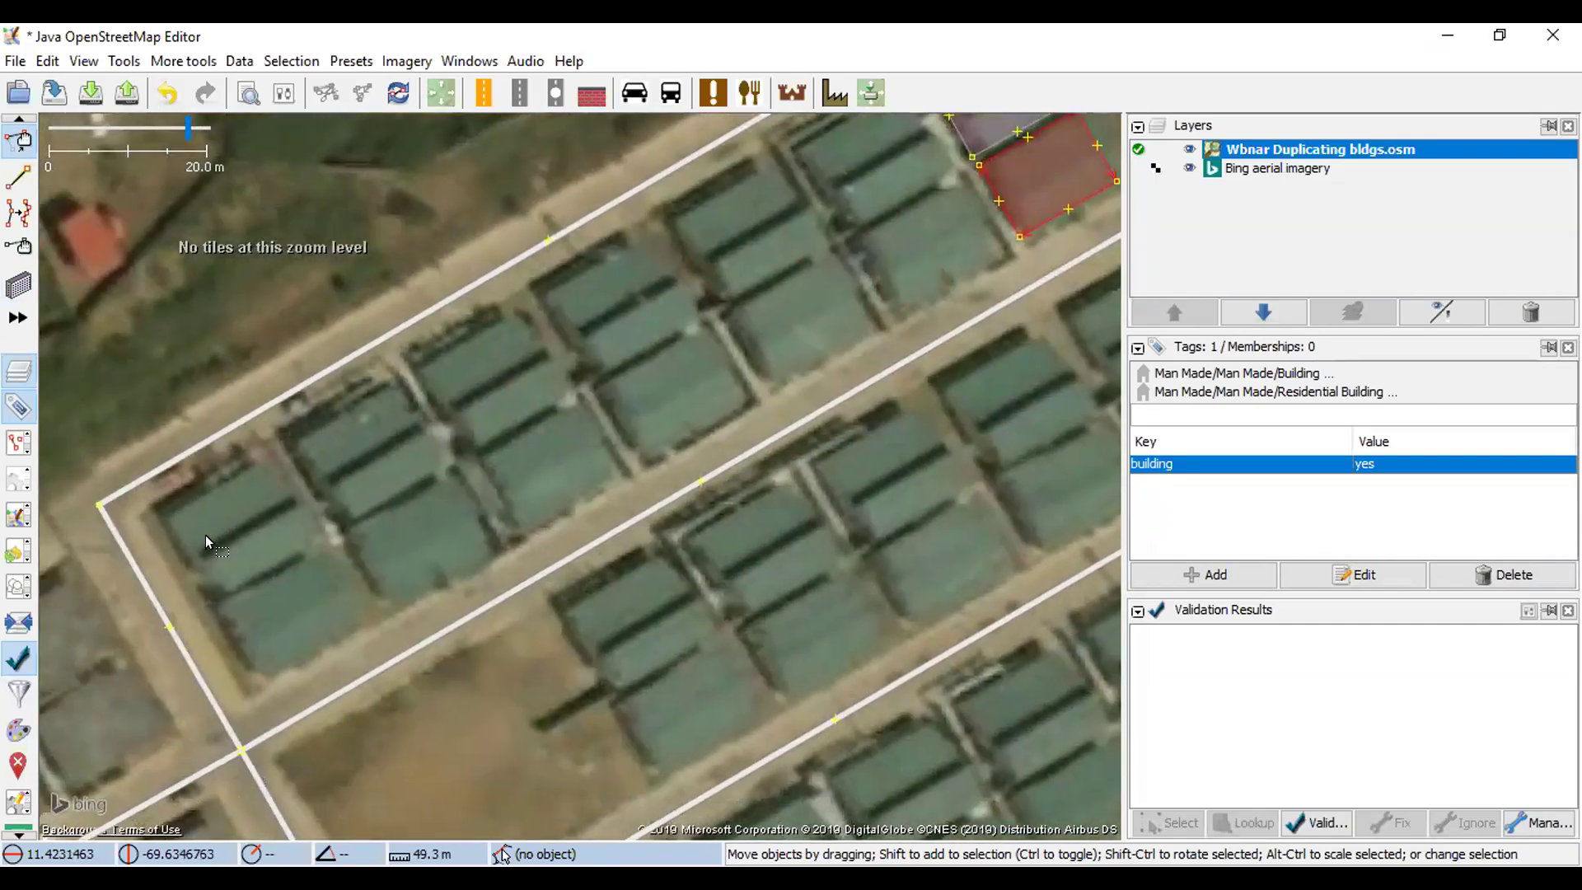
left_click_drag(441, 425, 285, 491)
left_click_drag(860, 177, 511, 324)
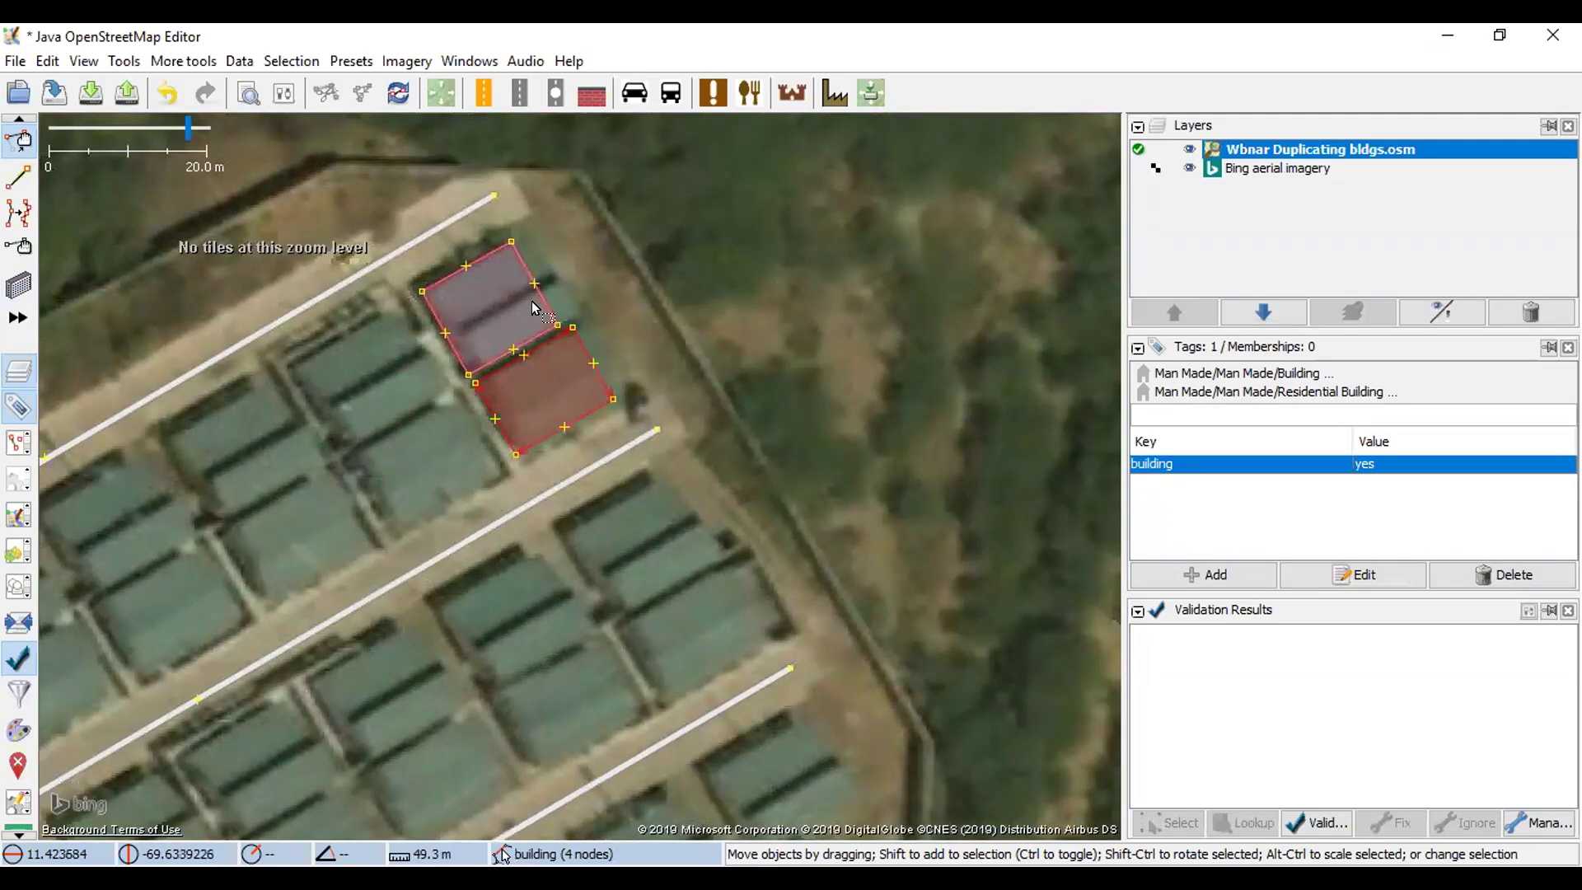
left_click(535, 298, "shift")
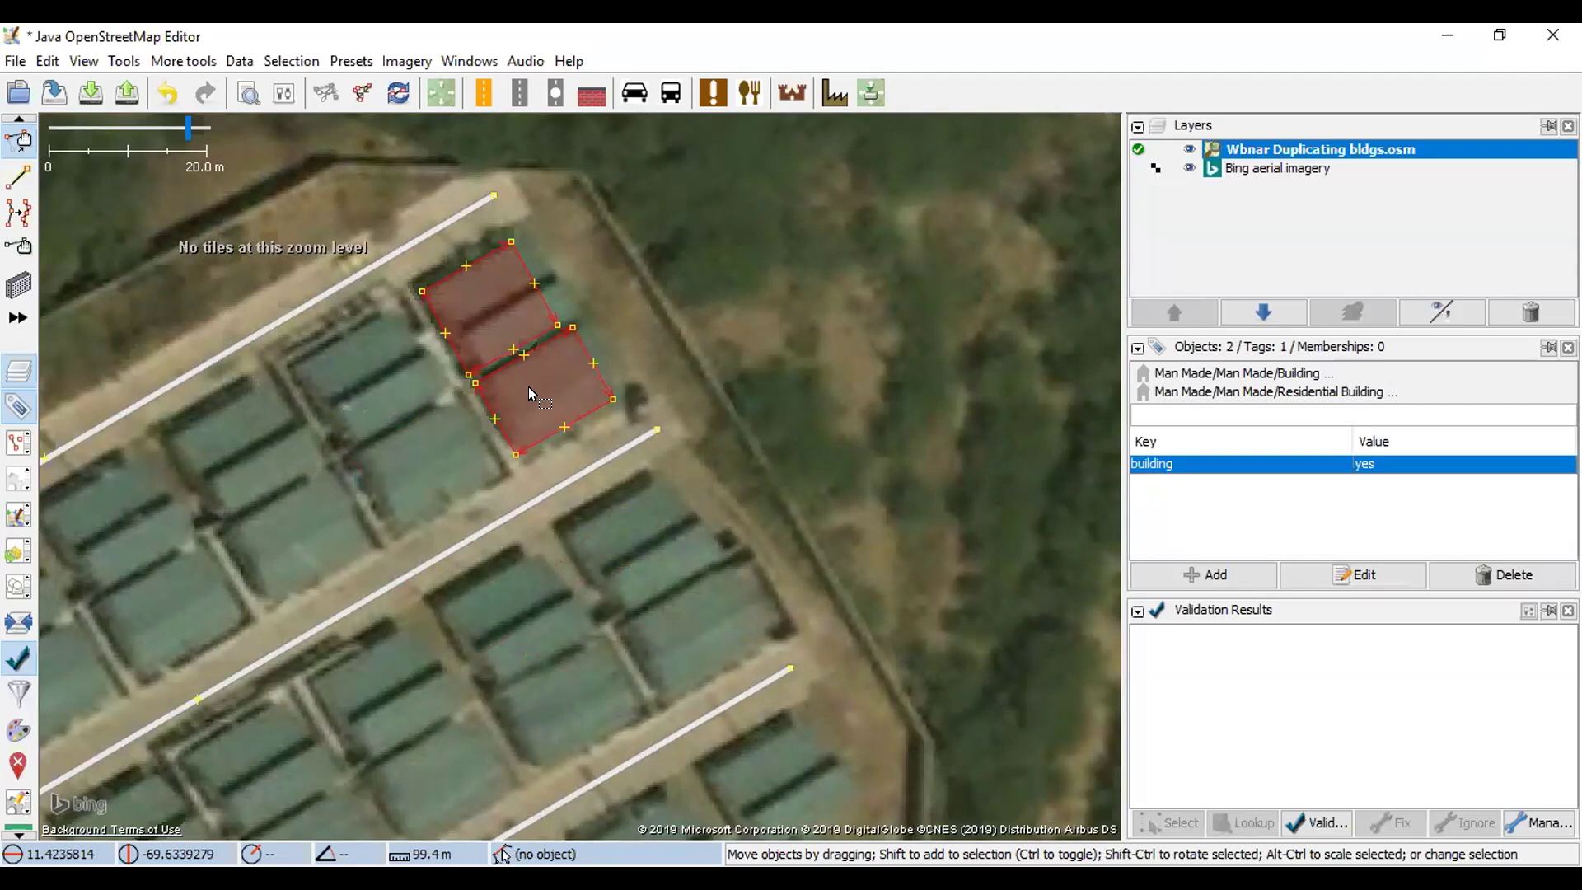
left_click(414, 397)
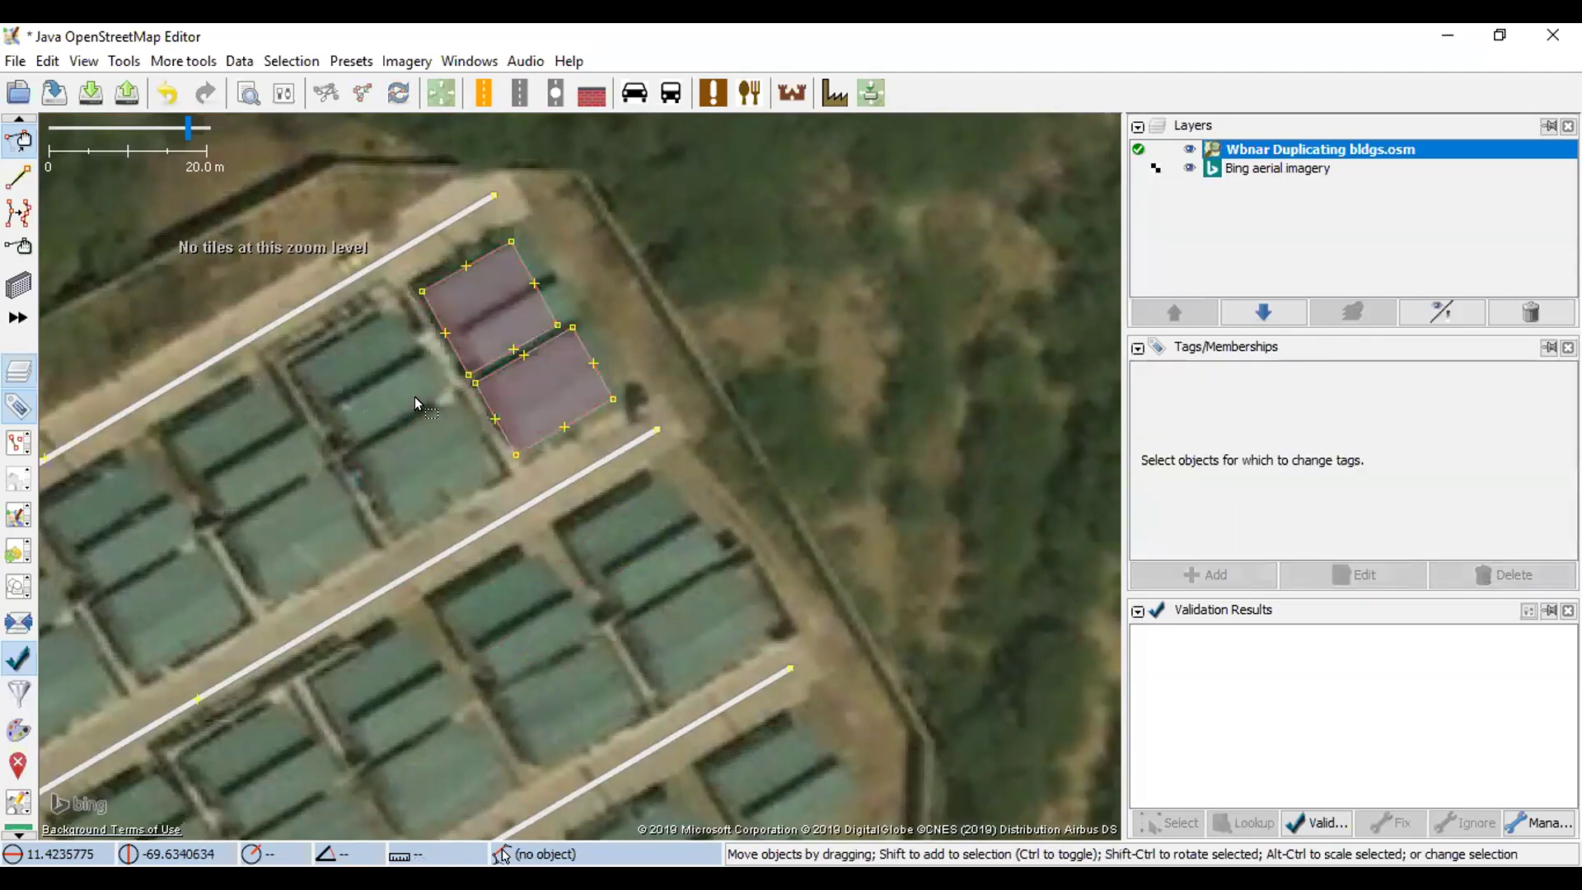
key("ctrl+v")
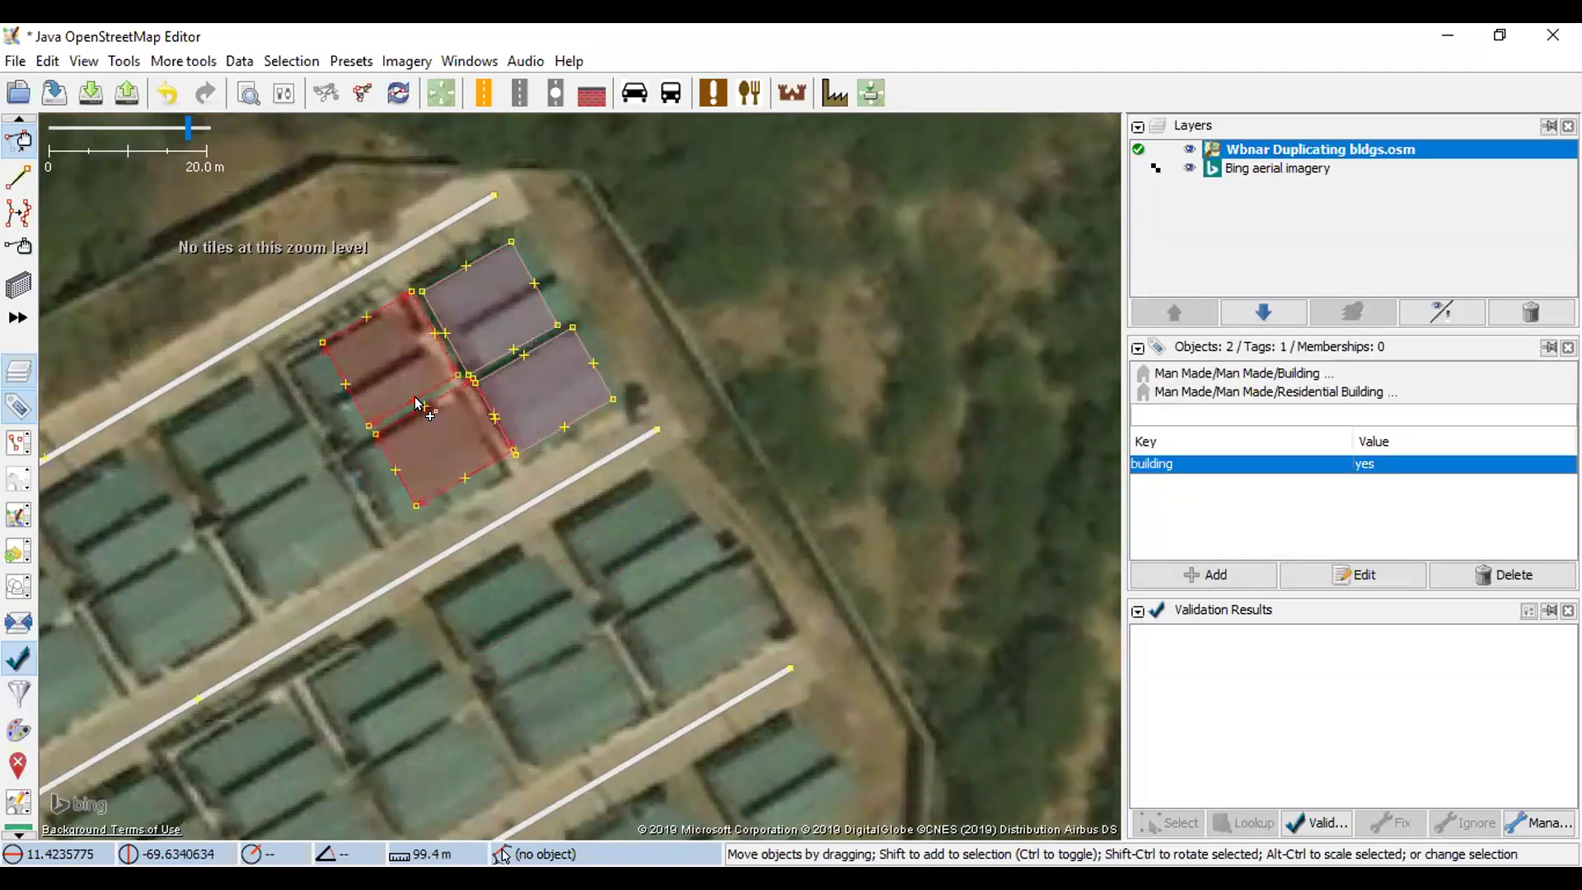
left_click_drag(448, 387, 419, 410)
- Paste another copy of the building pair onto the third block of the row and nudge it to fit the roofs
left_click_drag(254, 499, 339, 363)
left_click(339, 363)
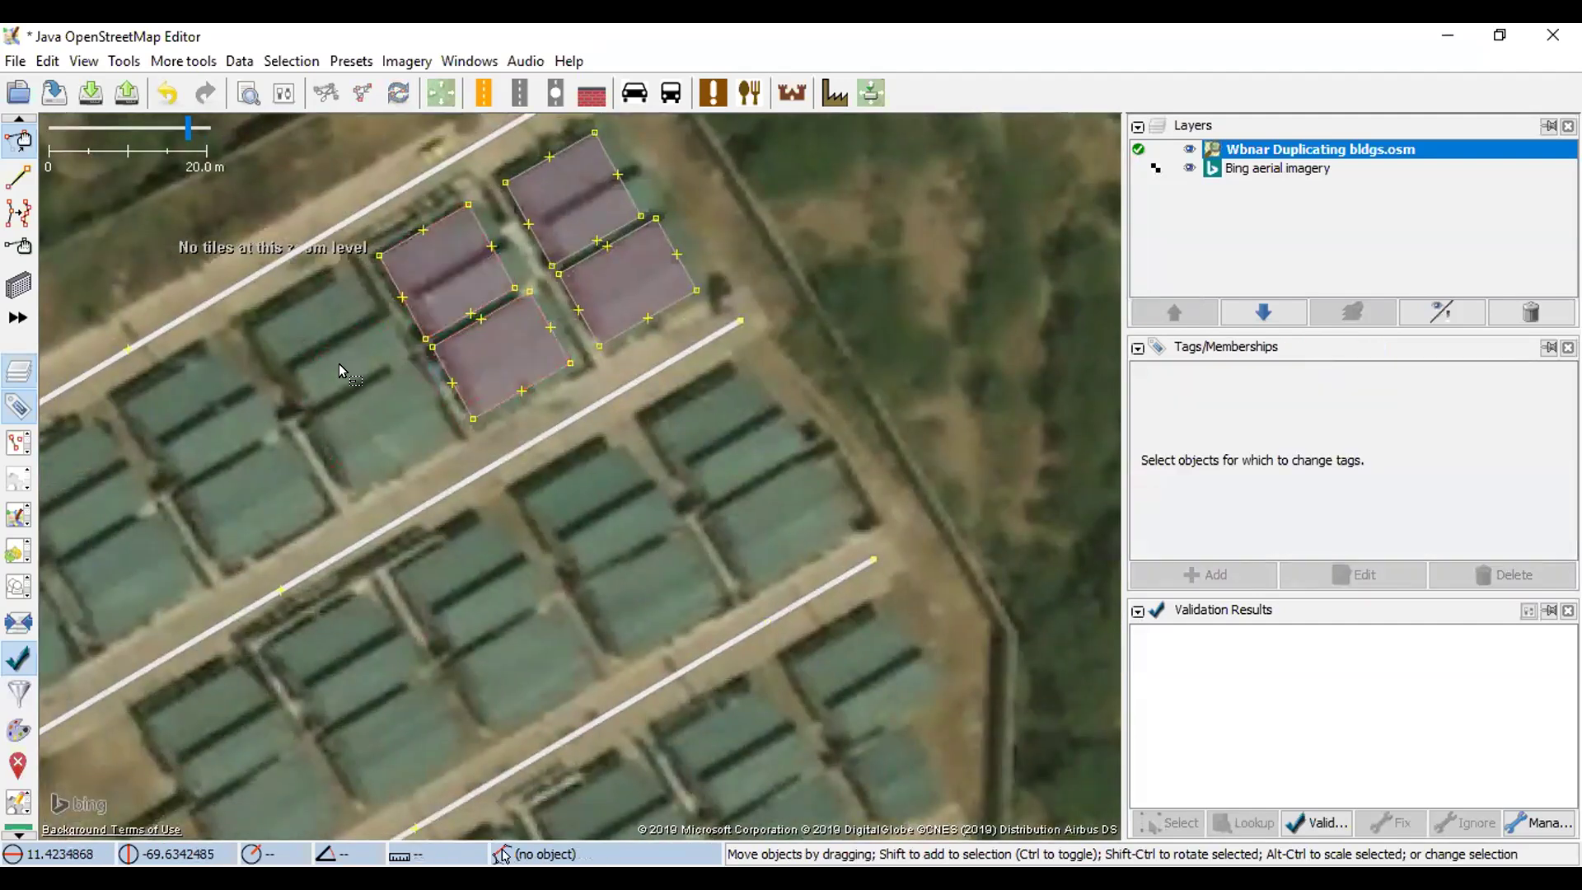
key("ctrl+v")
left_click_drag(341, 366, 352, 376)
- Paste the building pair onto the fourth block of the row and adjust its position over the roofs
left_click_drag(203, 441, 395, 375)
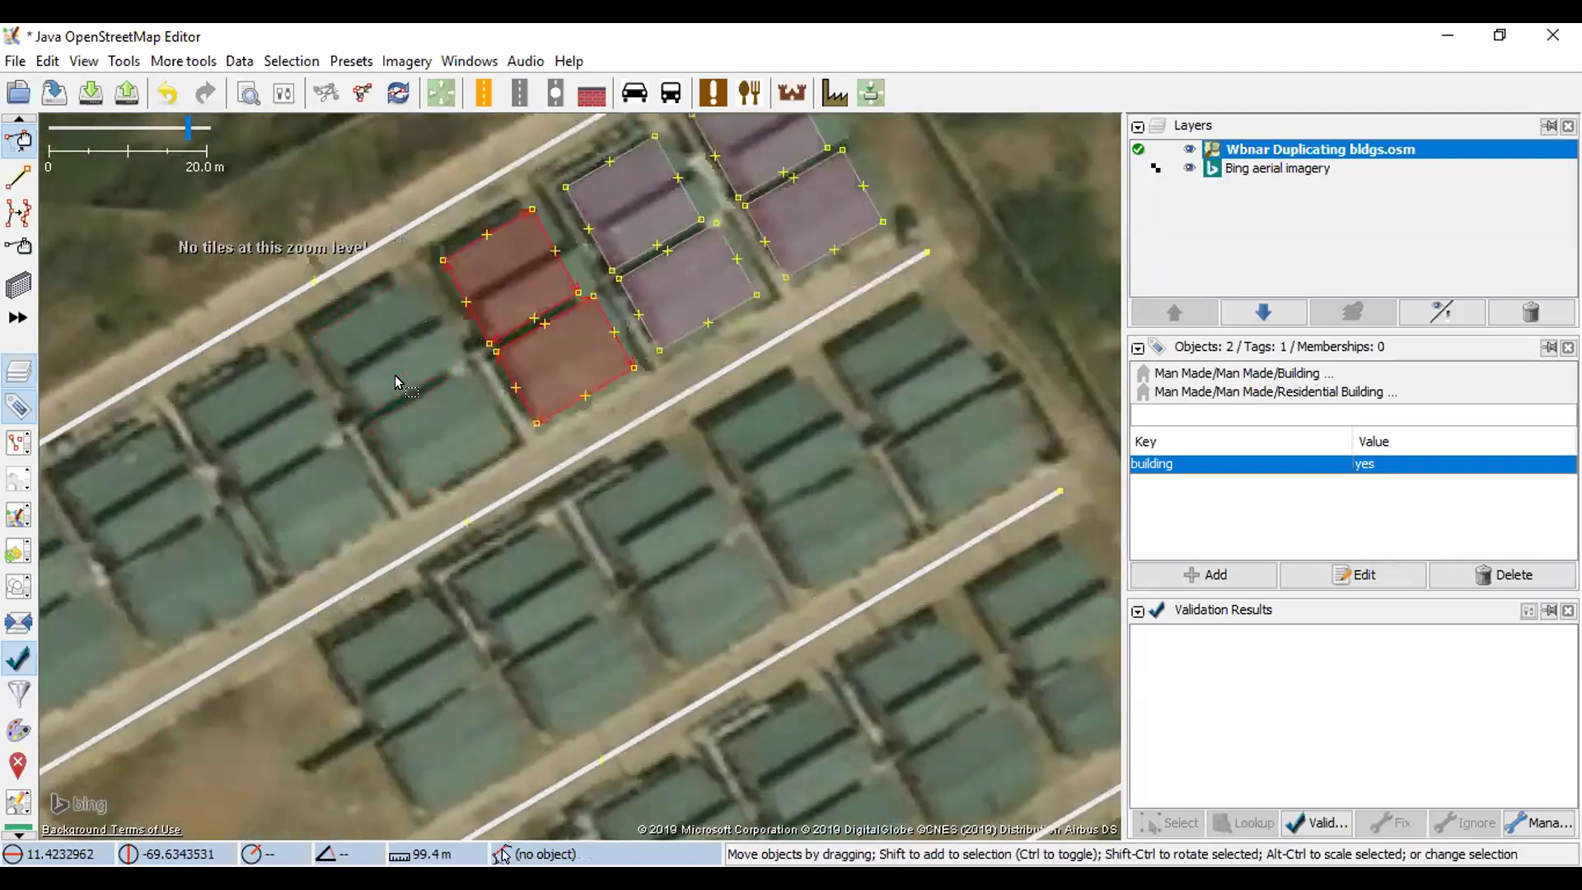
left_click(395, 375)
key("ctrl+v")
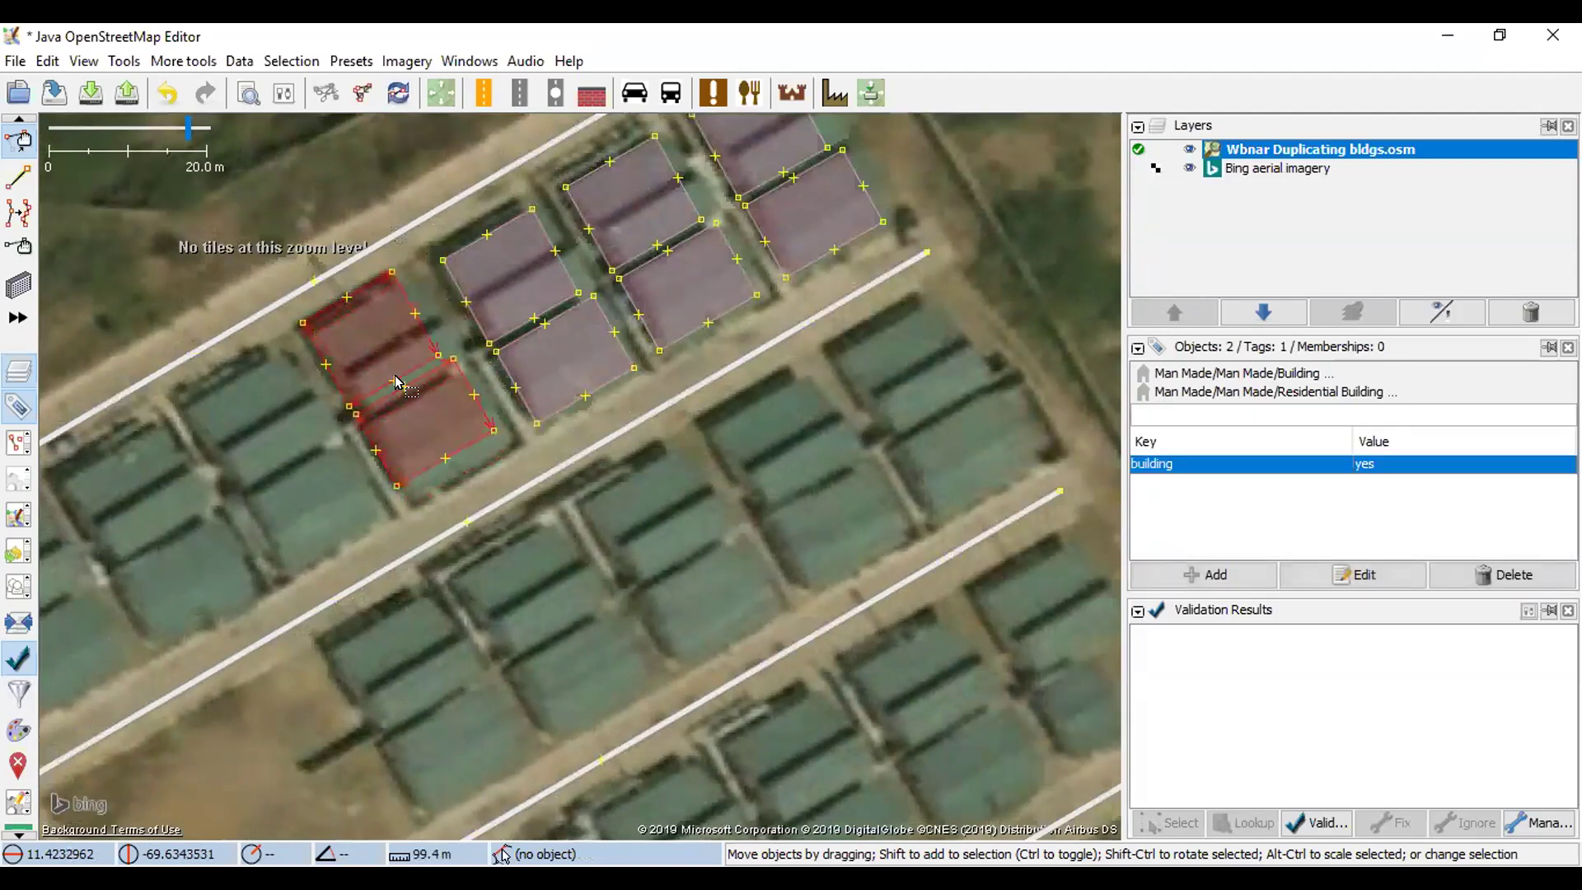
left_click_drag(418, 335, 421, 343)
- Duplicate only the lower building of the fourth block onto the lower roof of the fifth block and position it there
left_click_drag(283, 398, 422, 416)
left_click(357, 345)
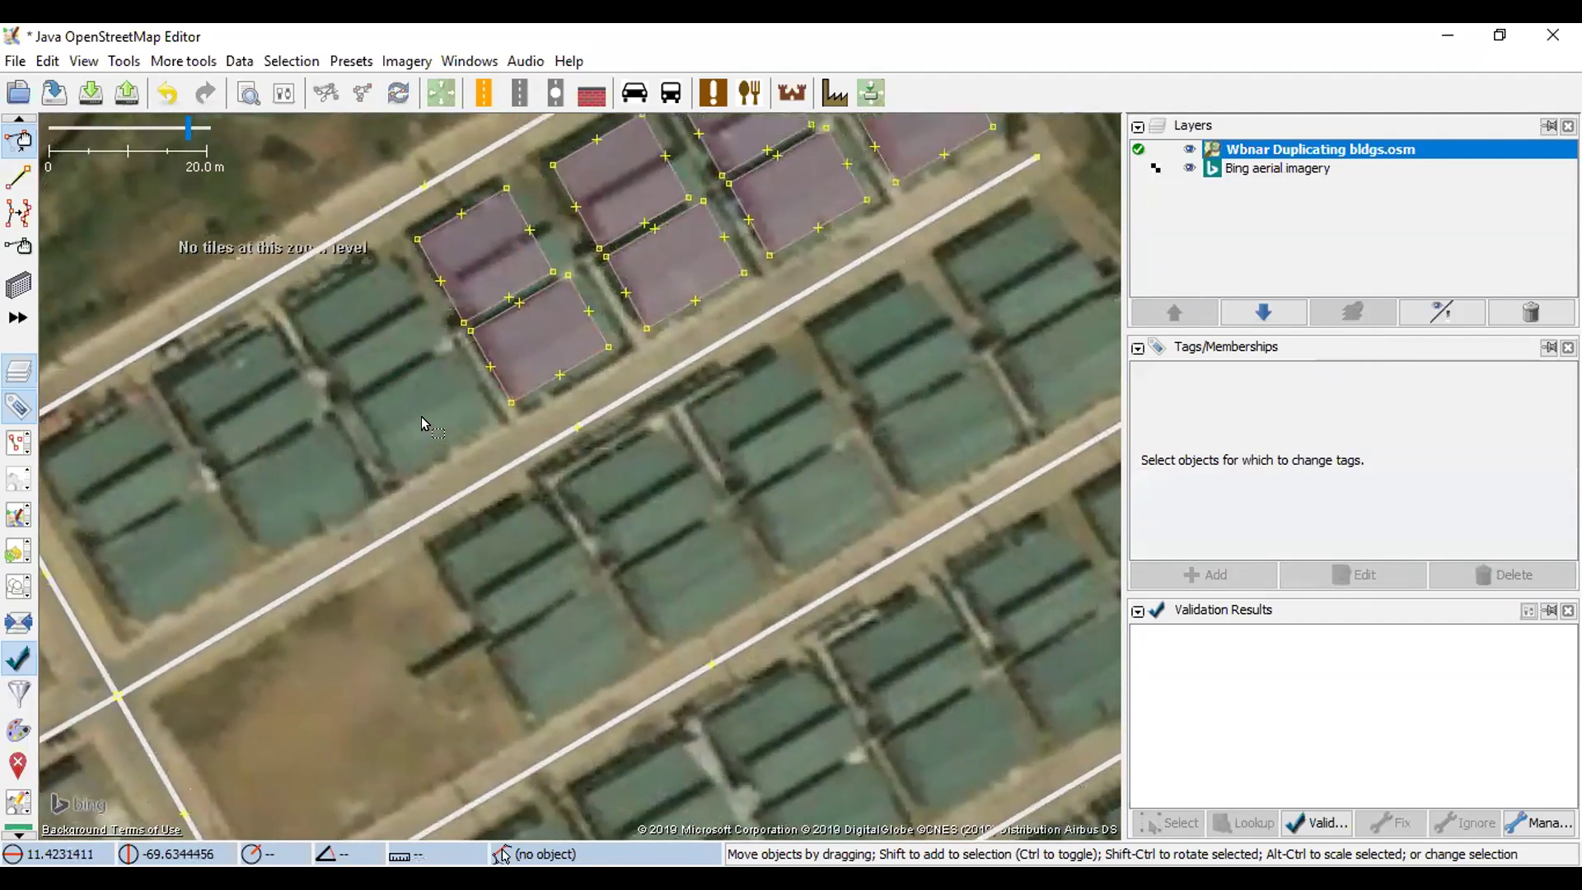
left_click(544, 392)
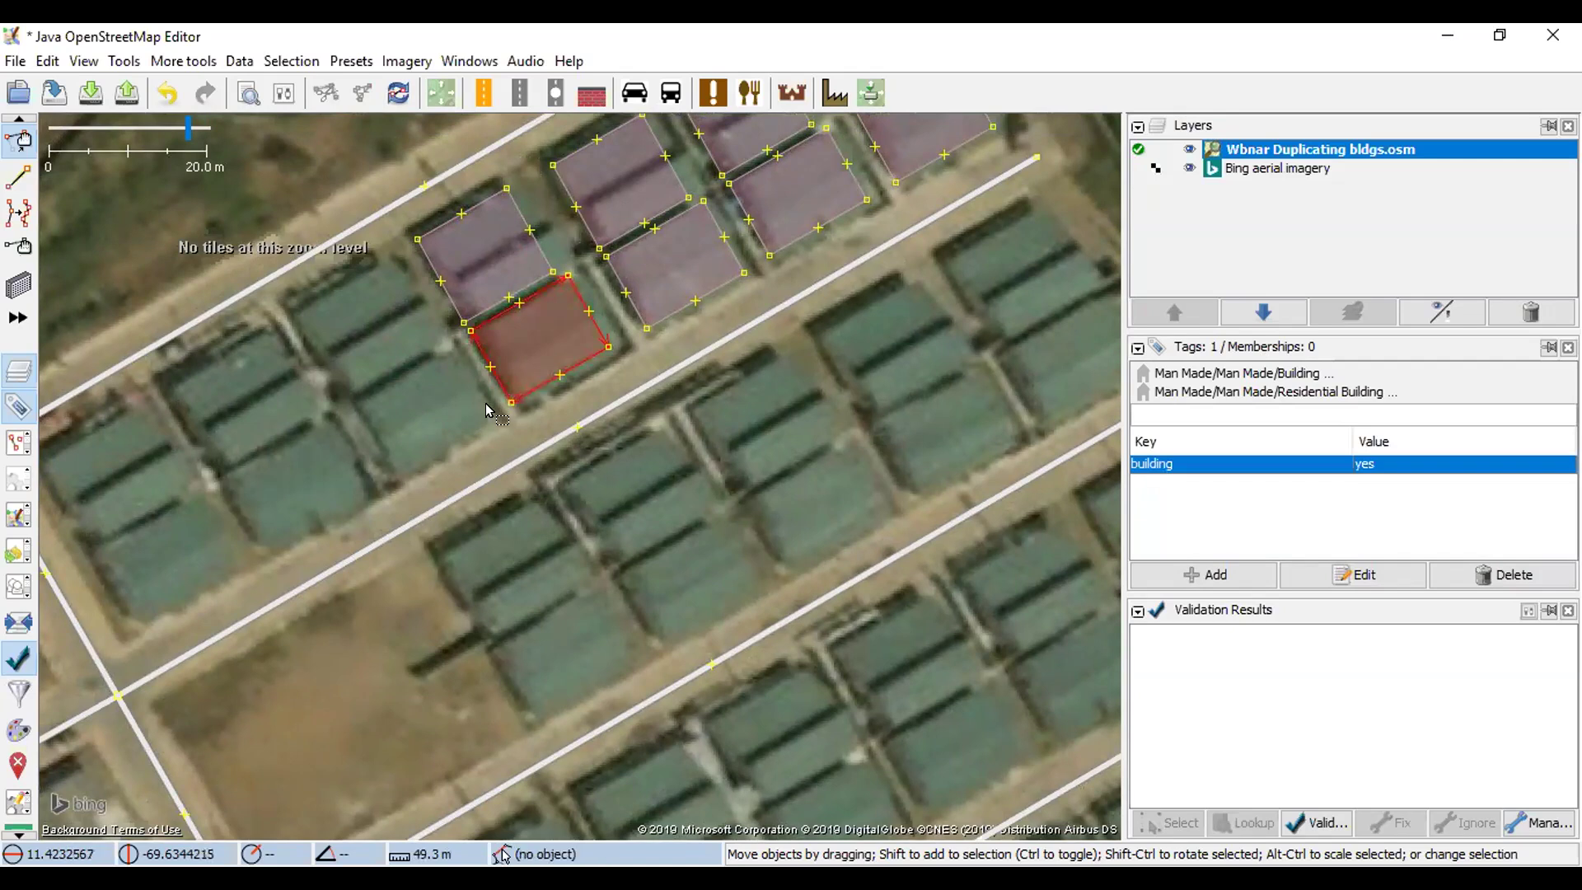
left_click(432, 413)
key("ctrl+v")
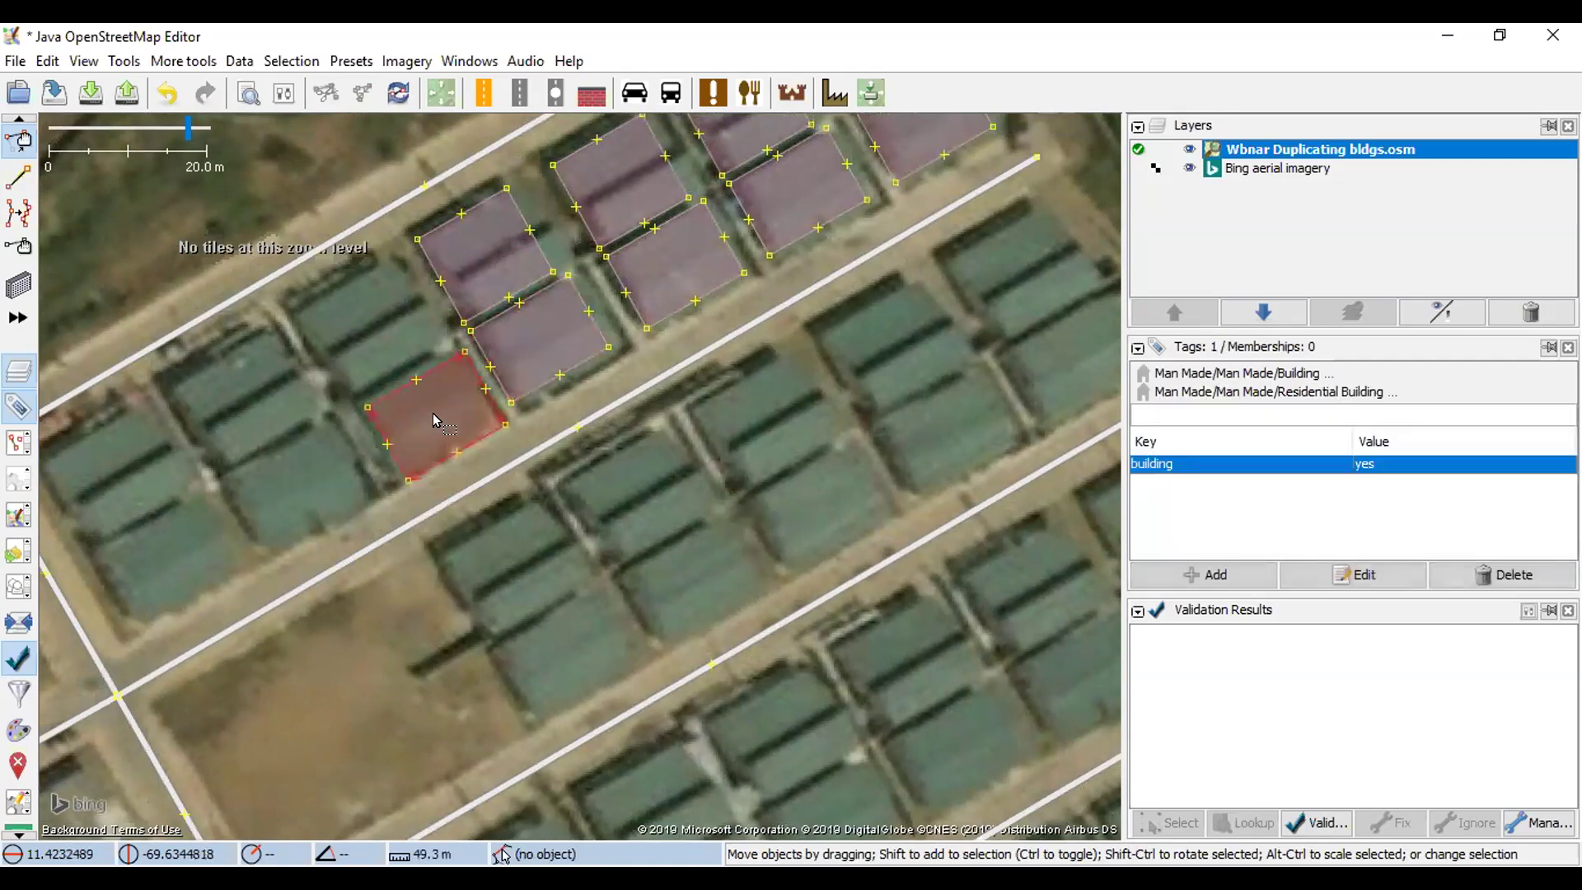
left_click_drag(486, 439, 462, 428)
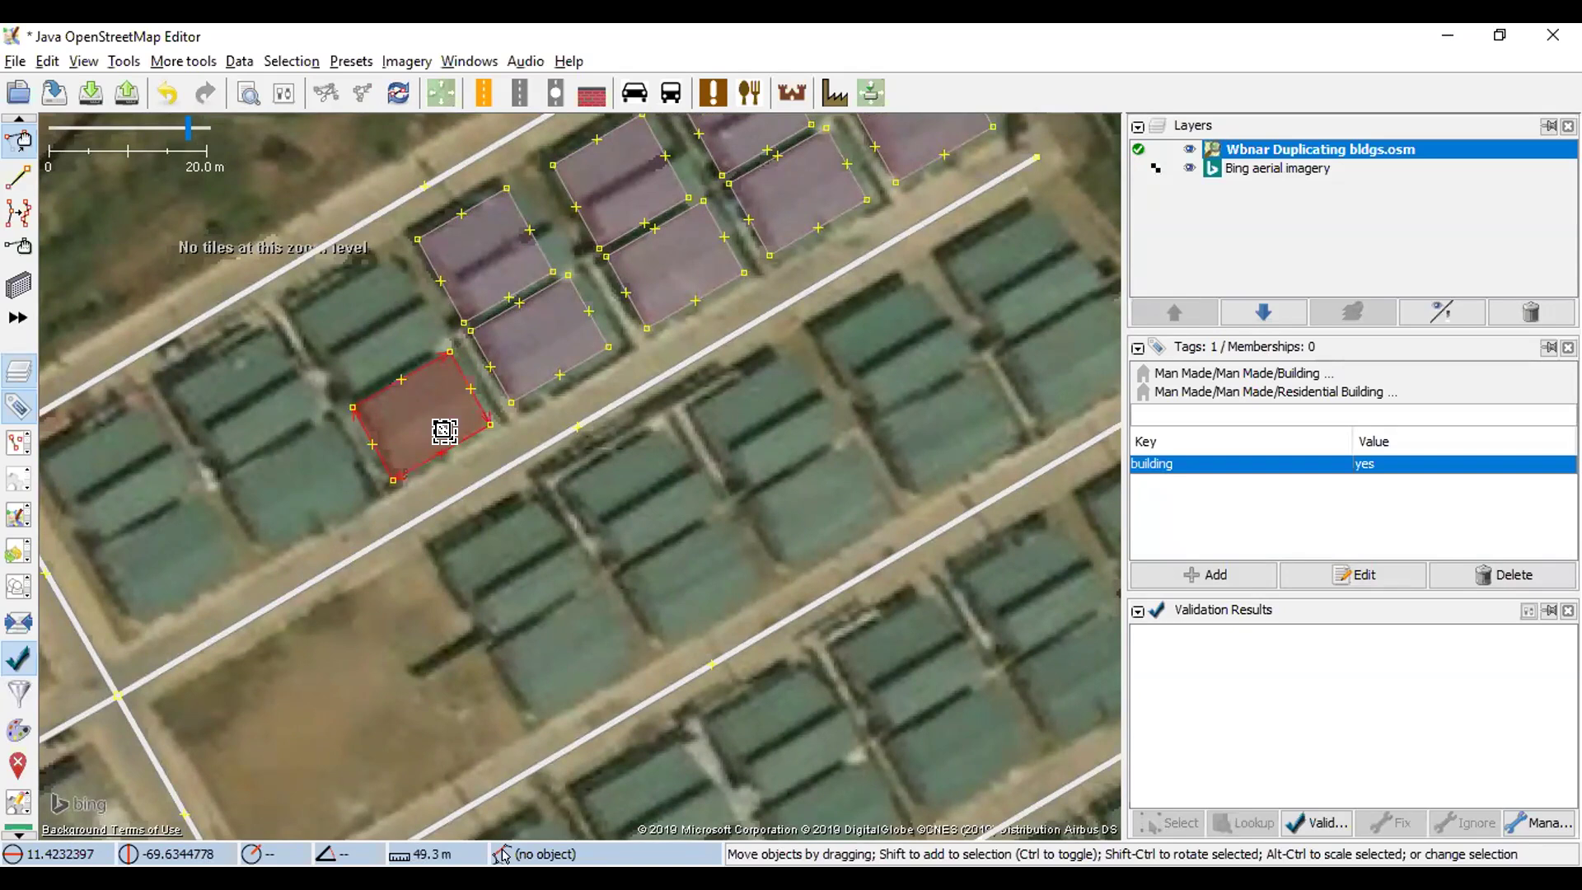
- Scale the fifth block's building copy down slightly so it fits its roof in the imagery
mouse_move(467, 482)
left_mouse_down("ctrl+alt")
mouse_move(497, 536)
mouse_move(463, 486)
left_mouse_up("ctrl+alt")
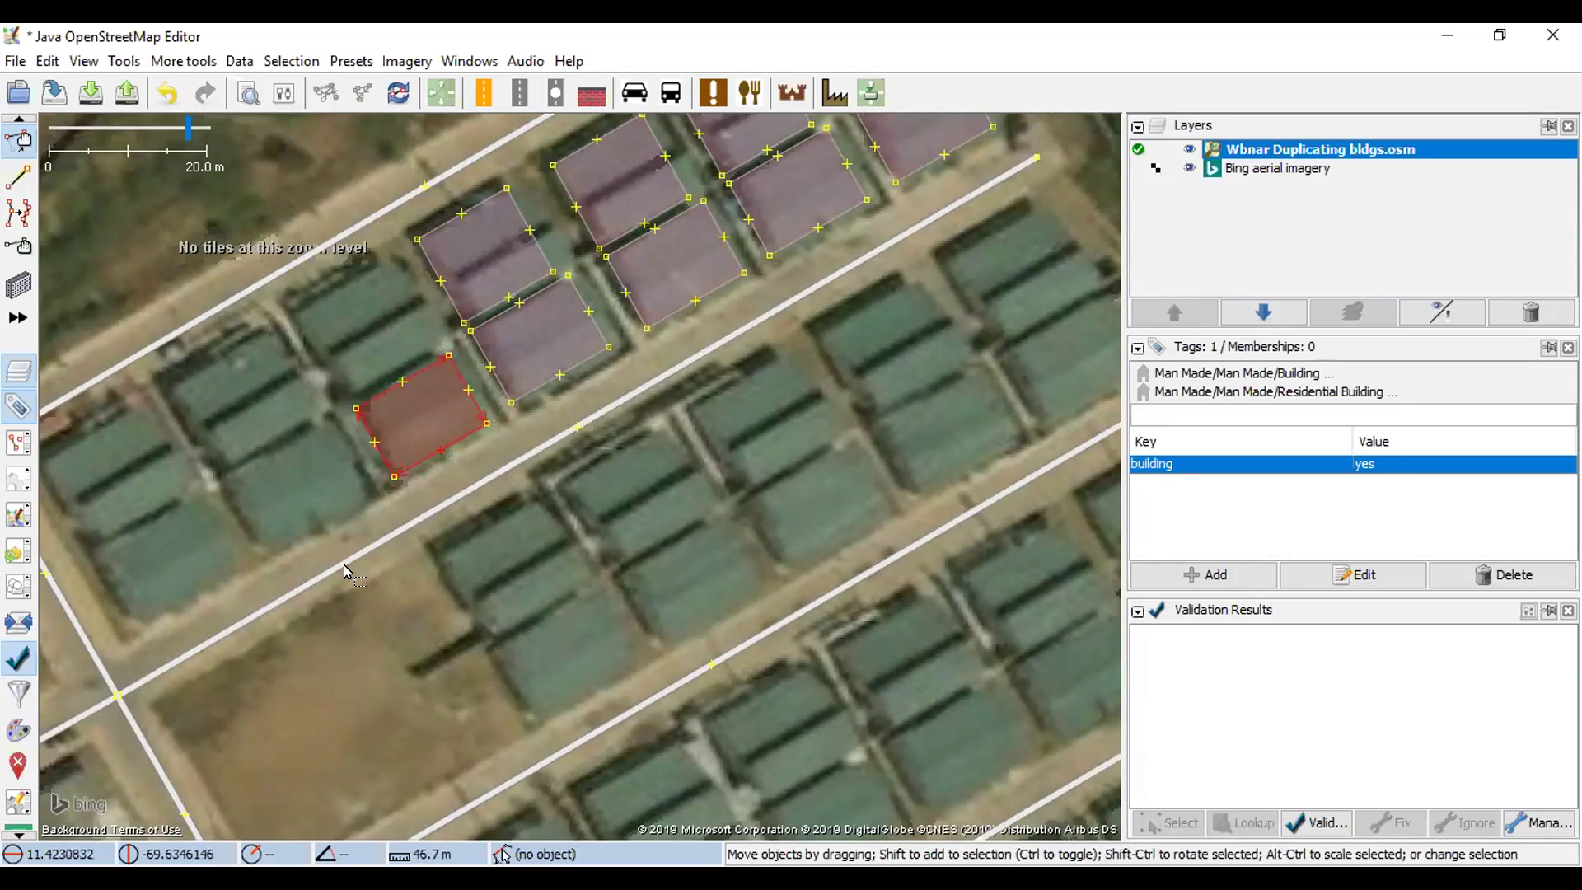
left_click_drag(447, 550, 429, 467)
left_click(433, 456)
left_click_drag(383, 538, 458, 493)
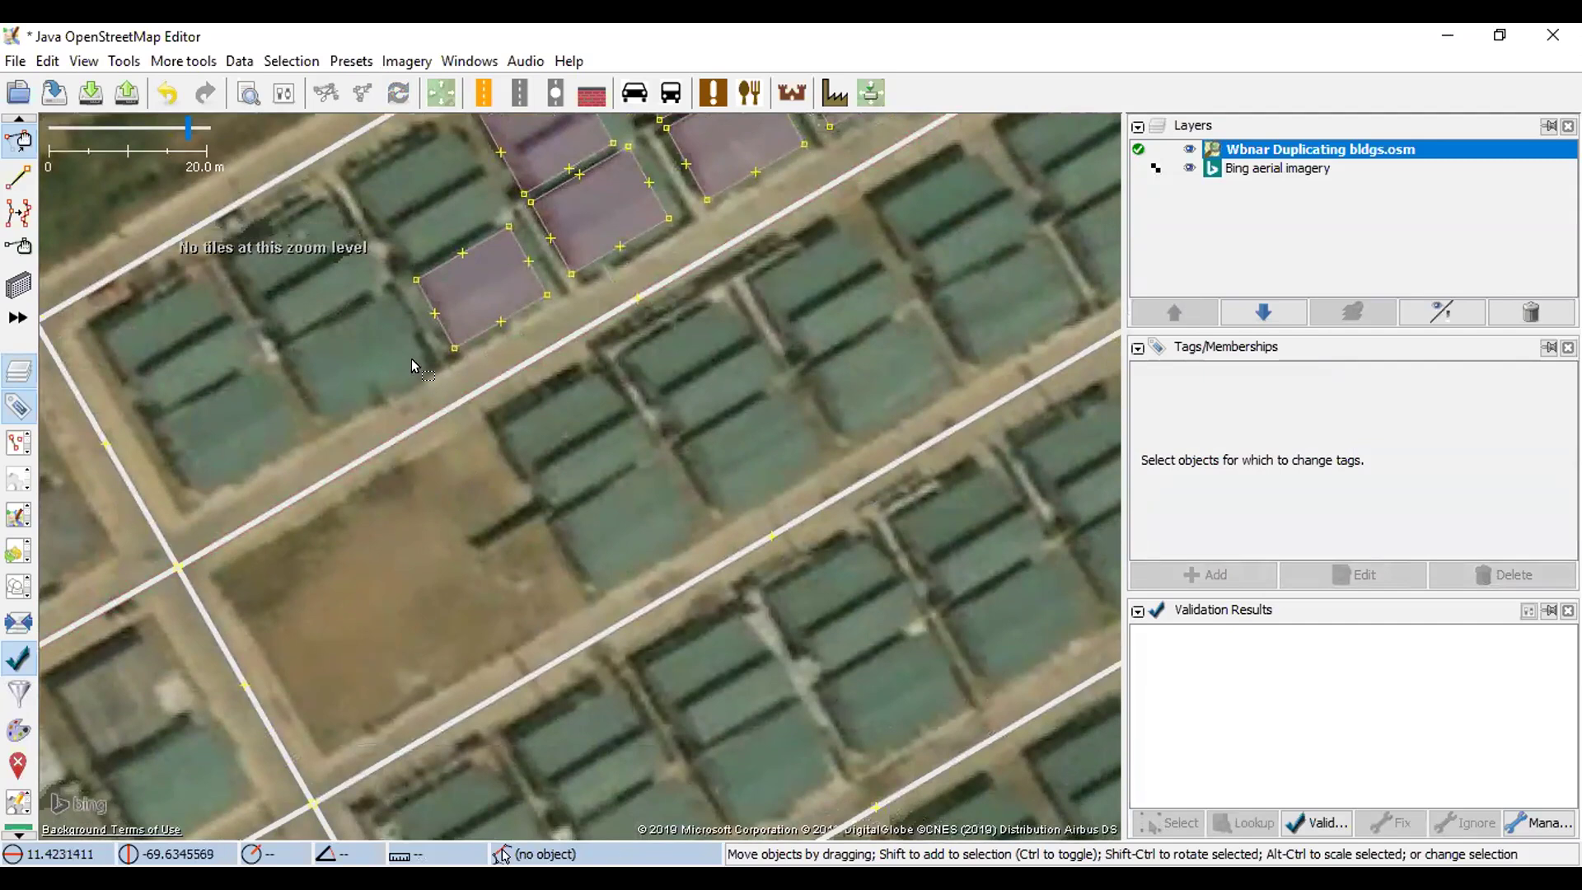
- Draw a trial rectangular building about 6 m wide on the vacant plot and delete it
left_click(236, 61)
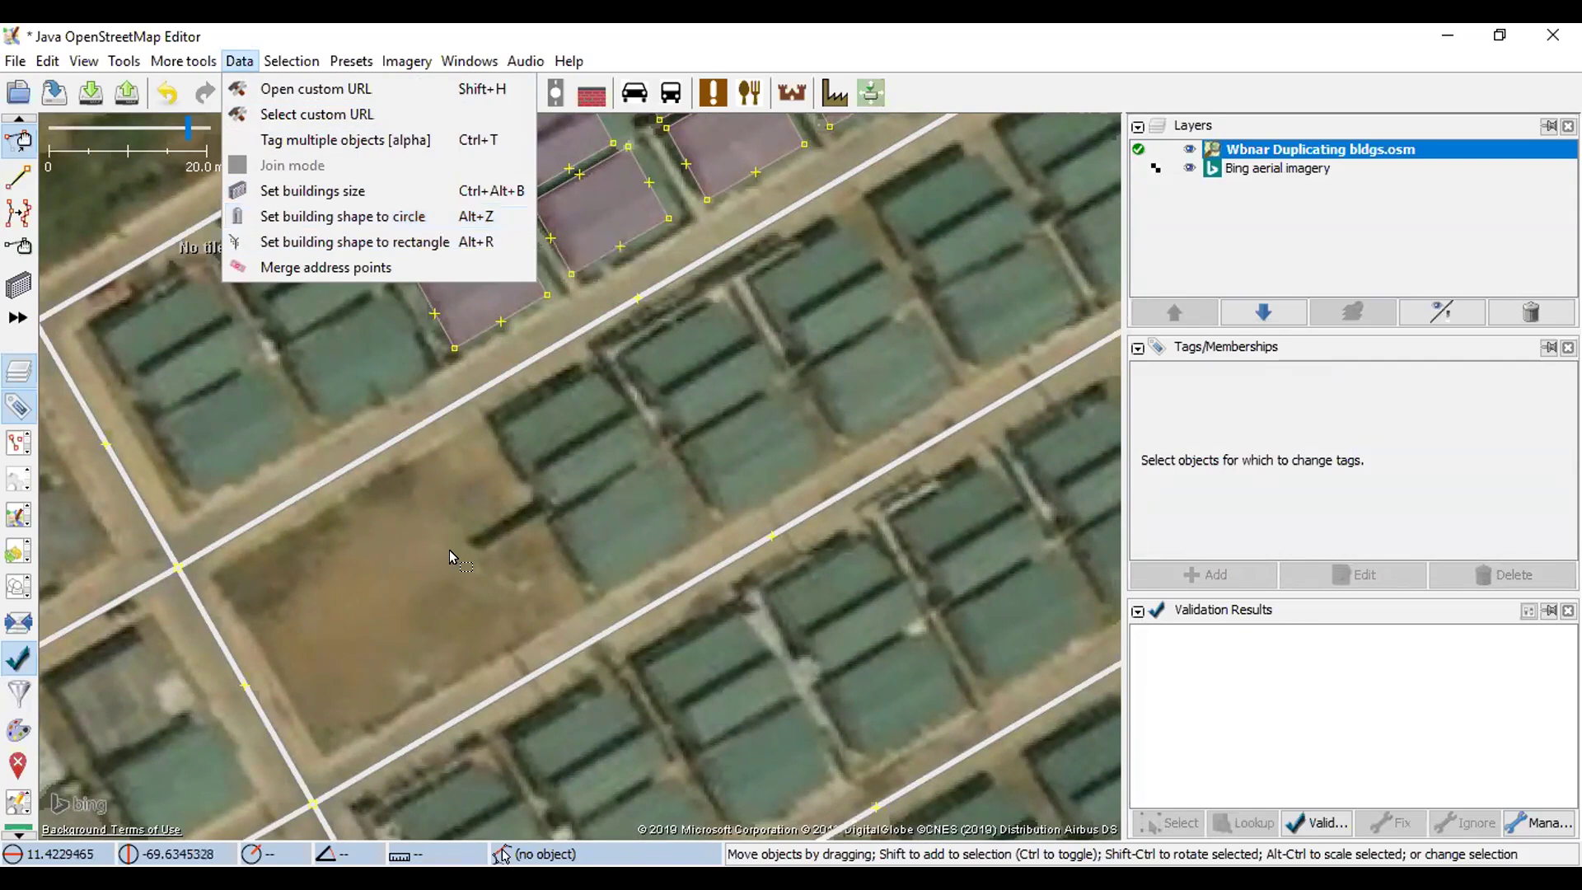
left_click(452, 528)
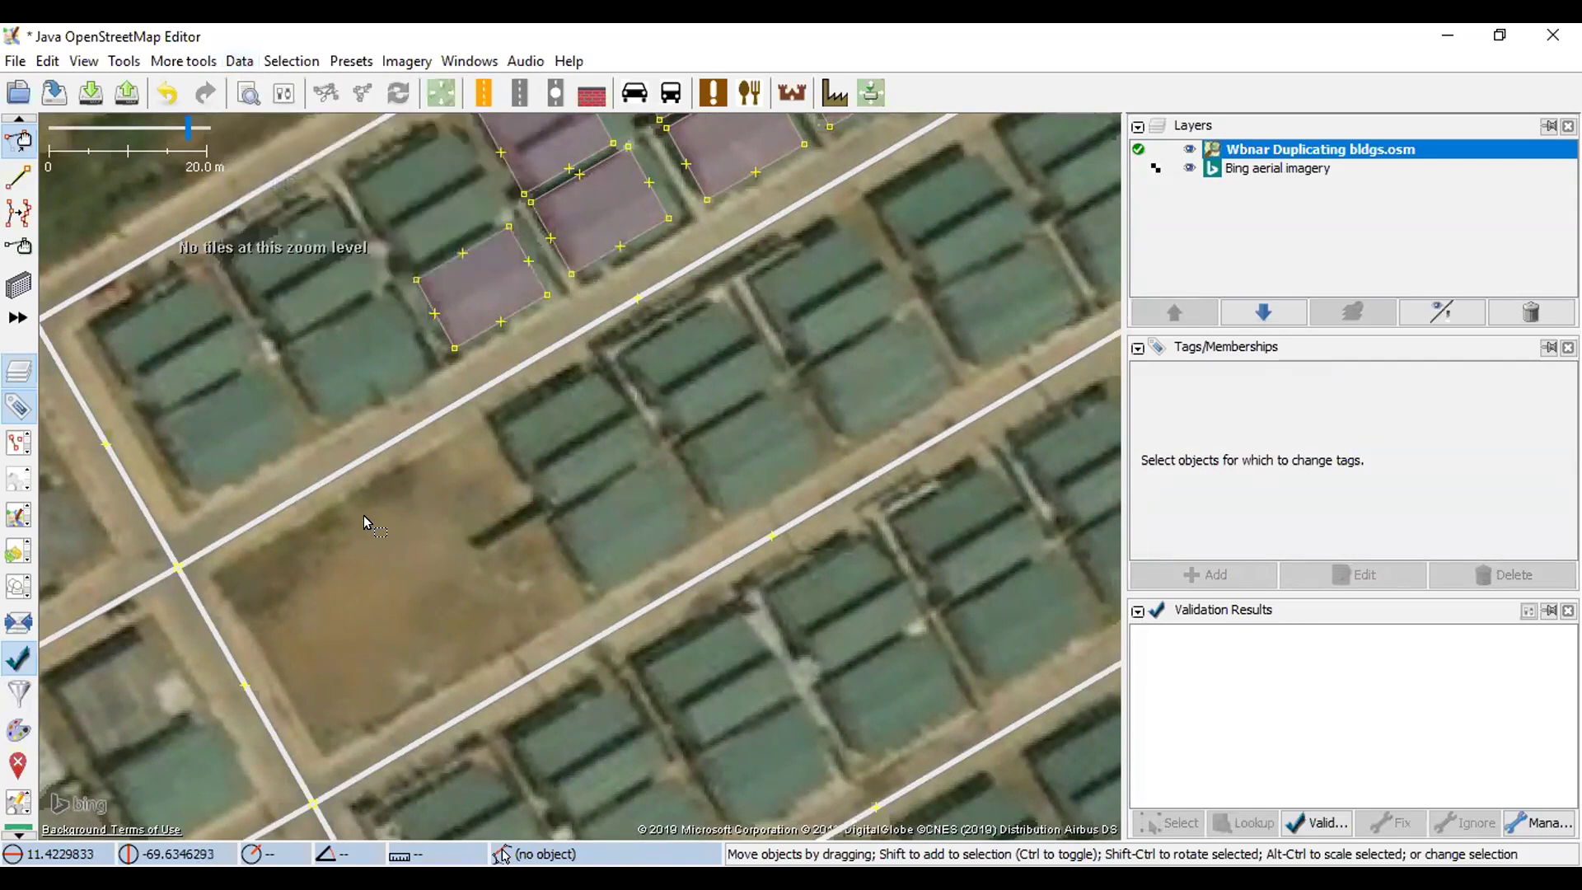
key("b")
left_click(370, 521)
left_click(477, 464)
left_click(482, 503)
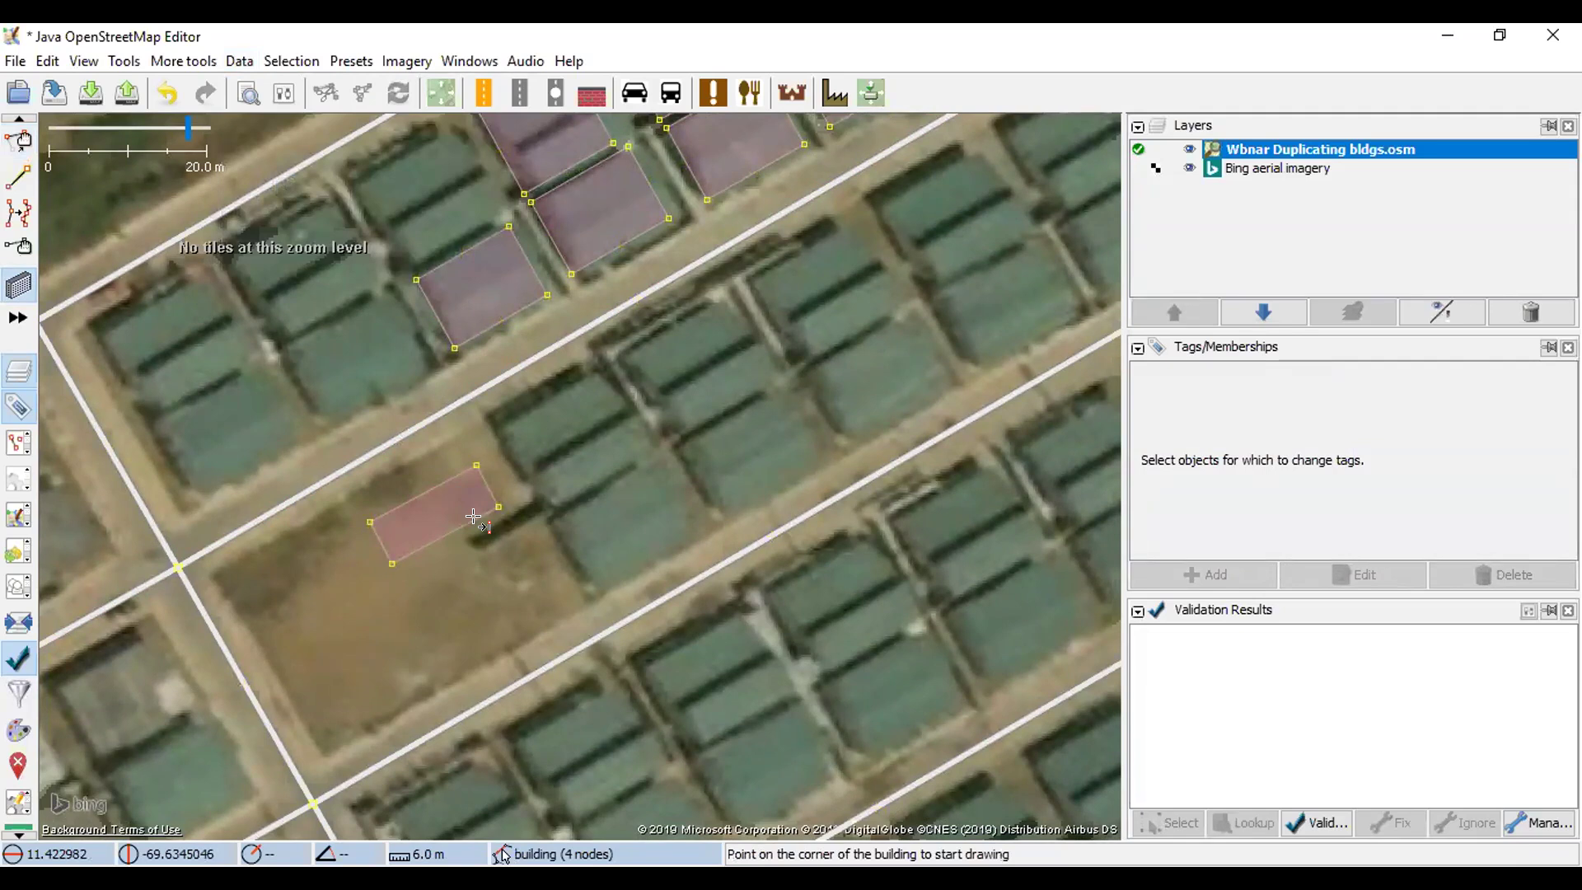
key("s")
left_click(474, 517)
key("Delete")
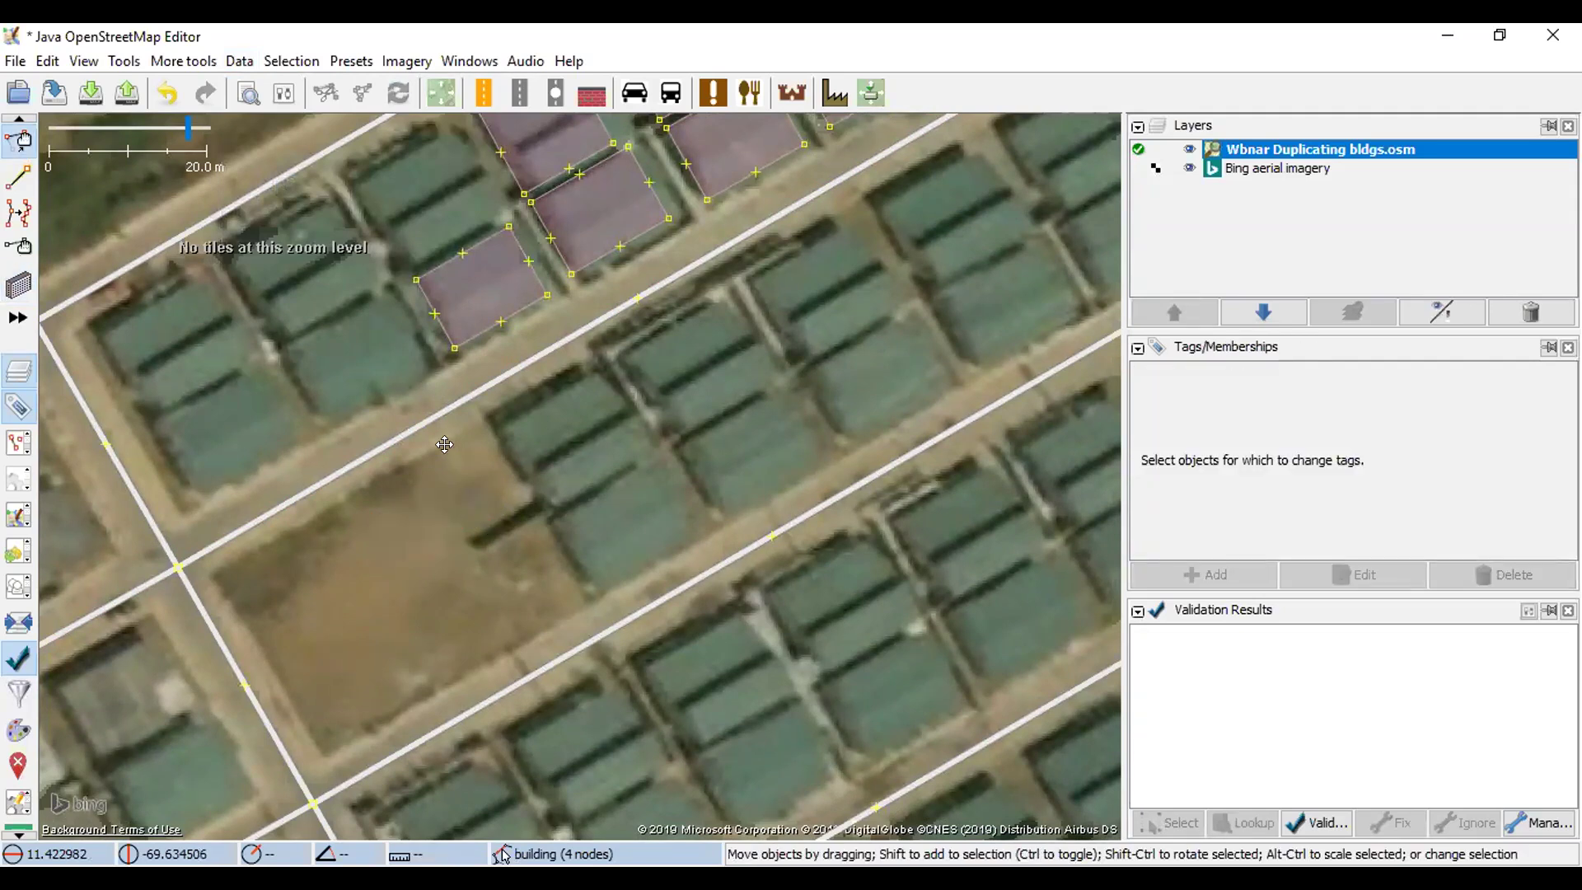
- Set the building shape to circle and draw a circular building about 16 m across on the vacant plot
left_click_drag(472, 515, 448, 443)
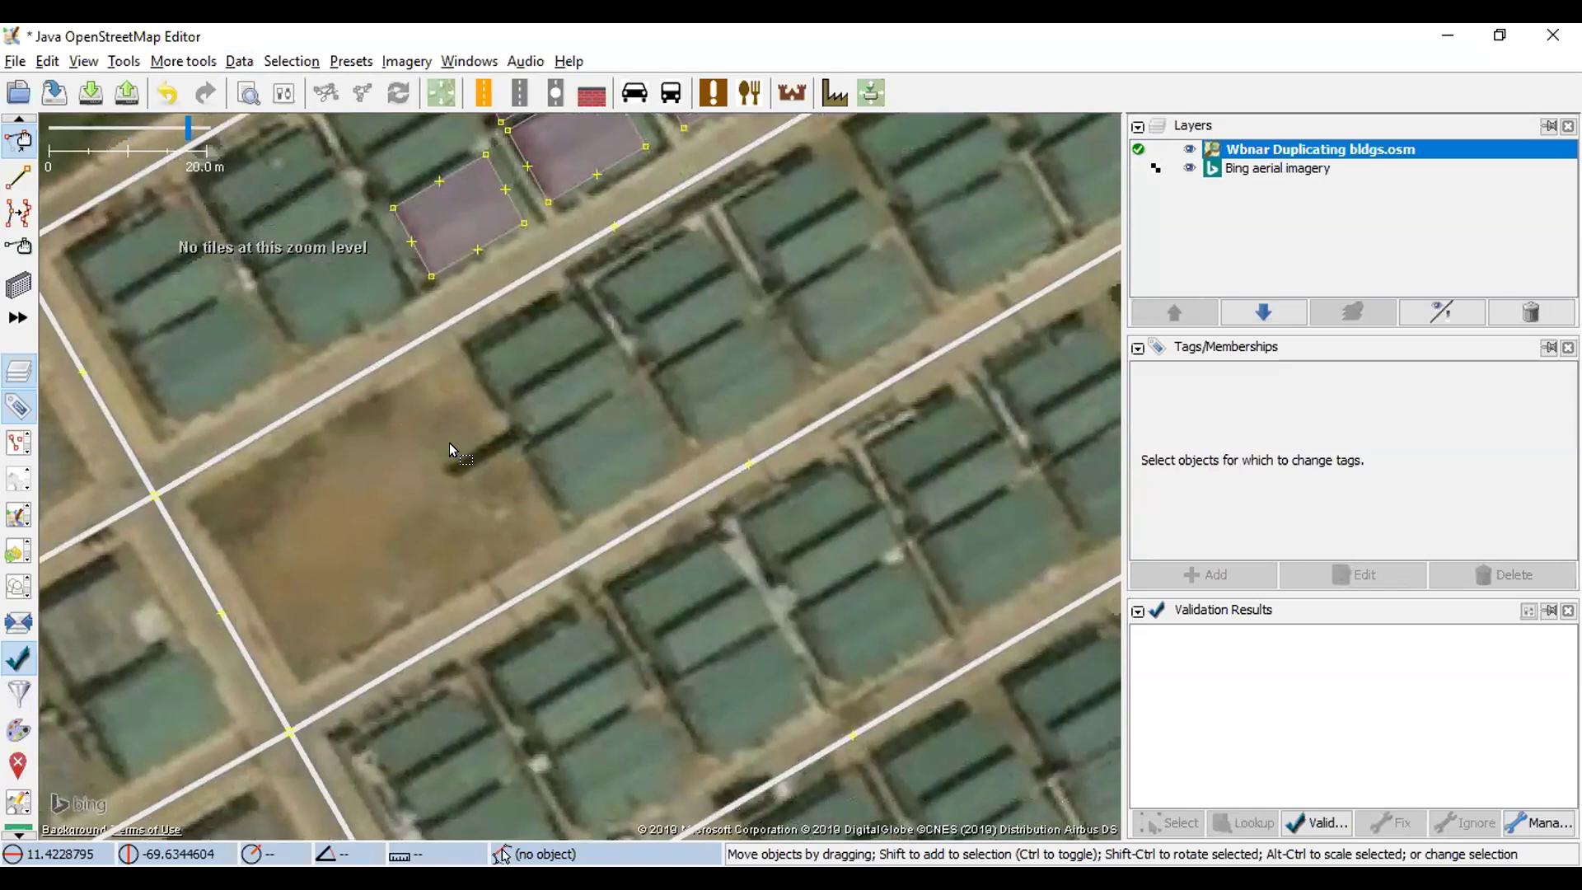
key("b")
key("alt")
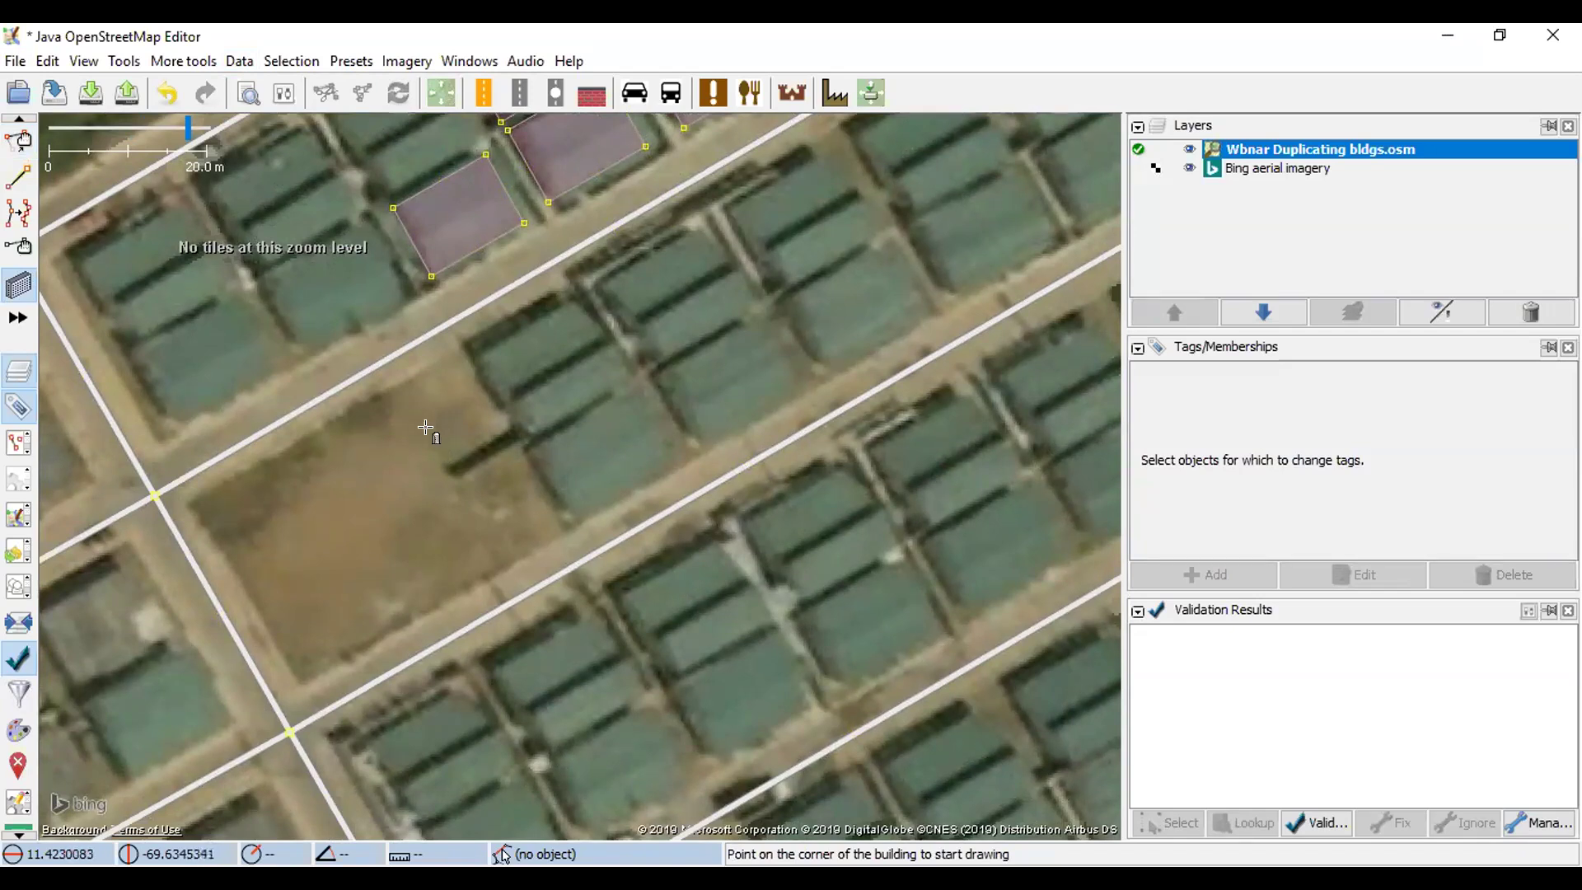
left_click(310, 478)
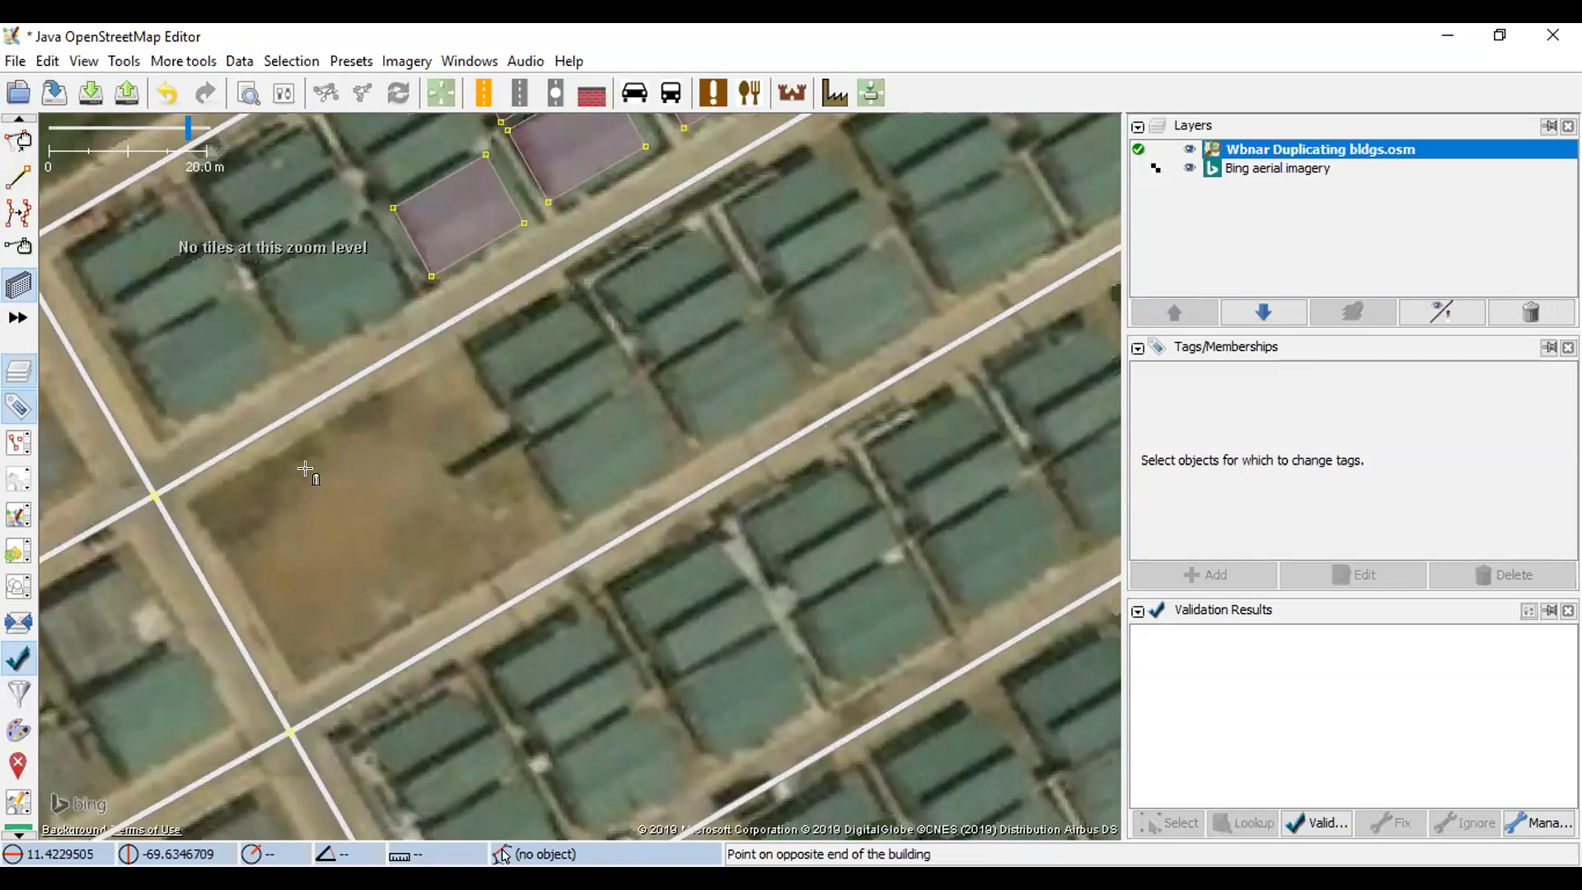
left_click(427, 506)
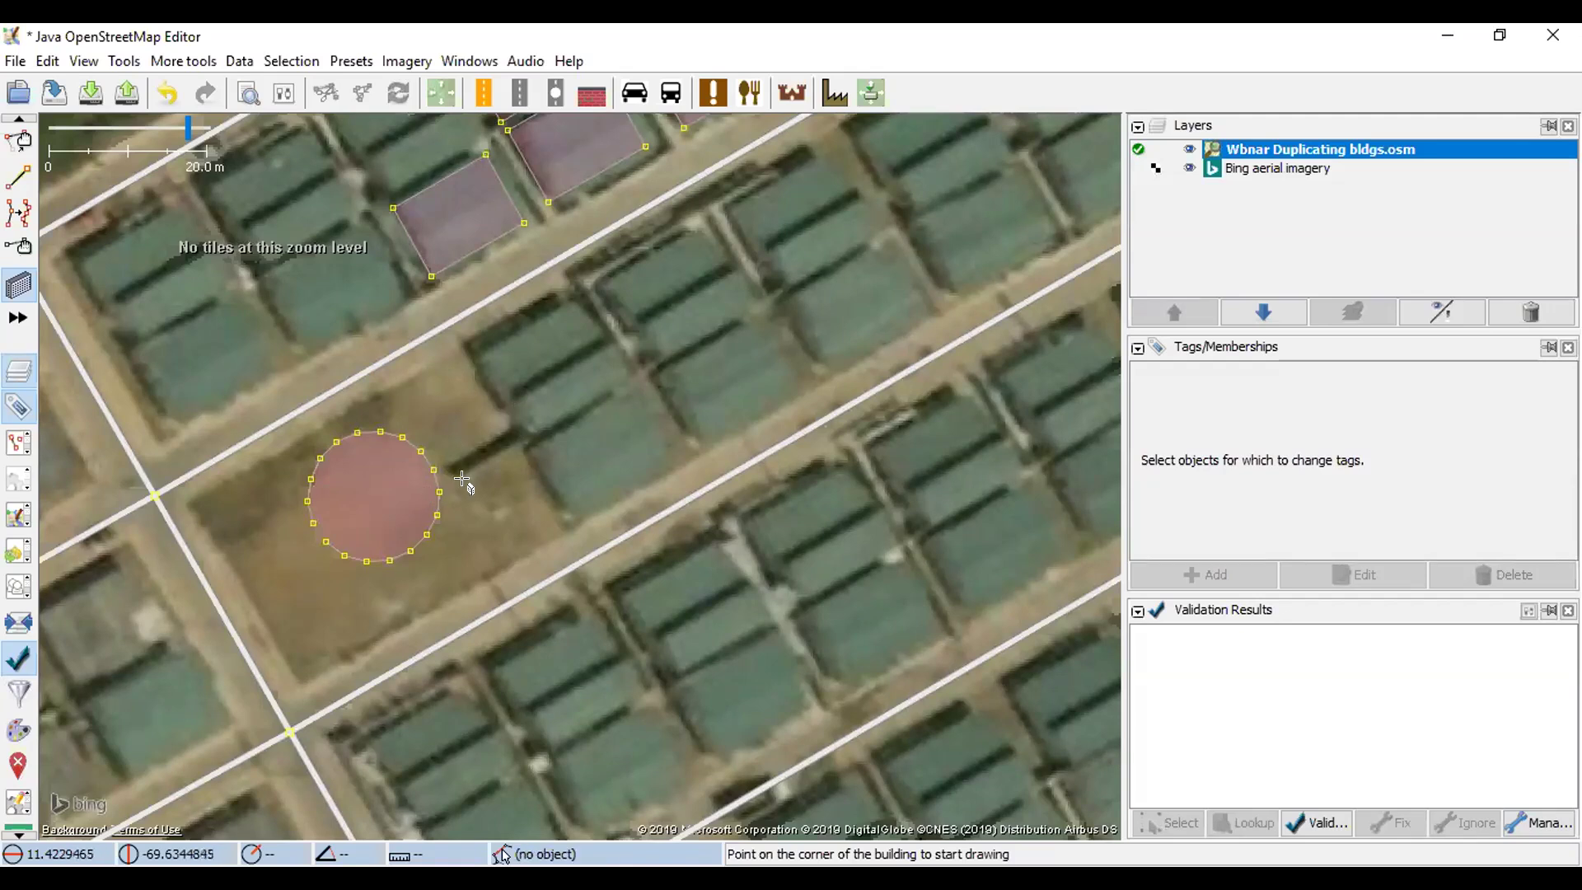
- Scale the circular building down to about 8 m across
key("s")
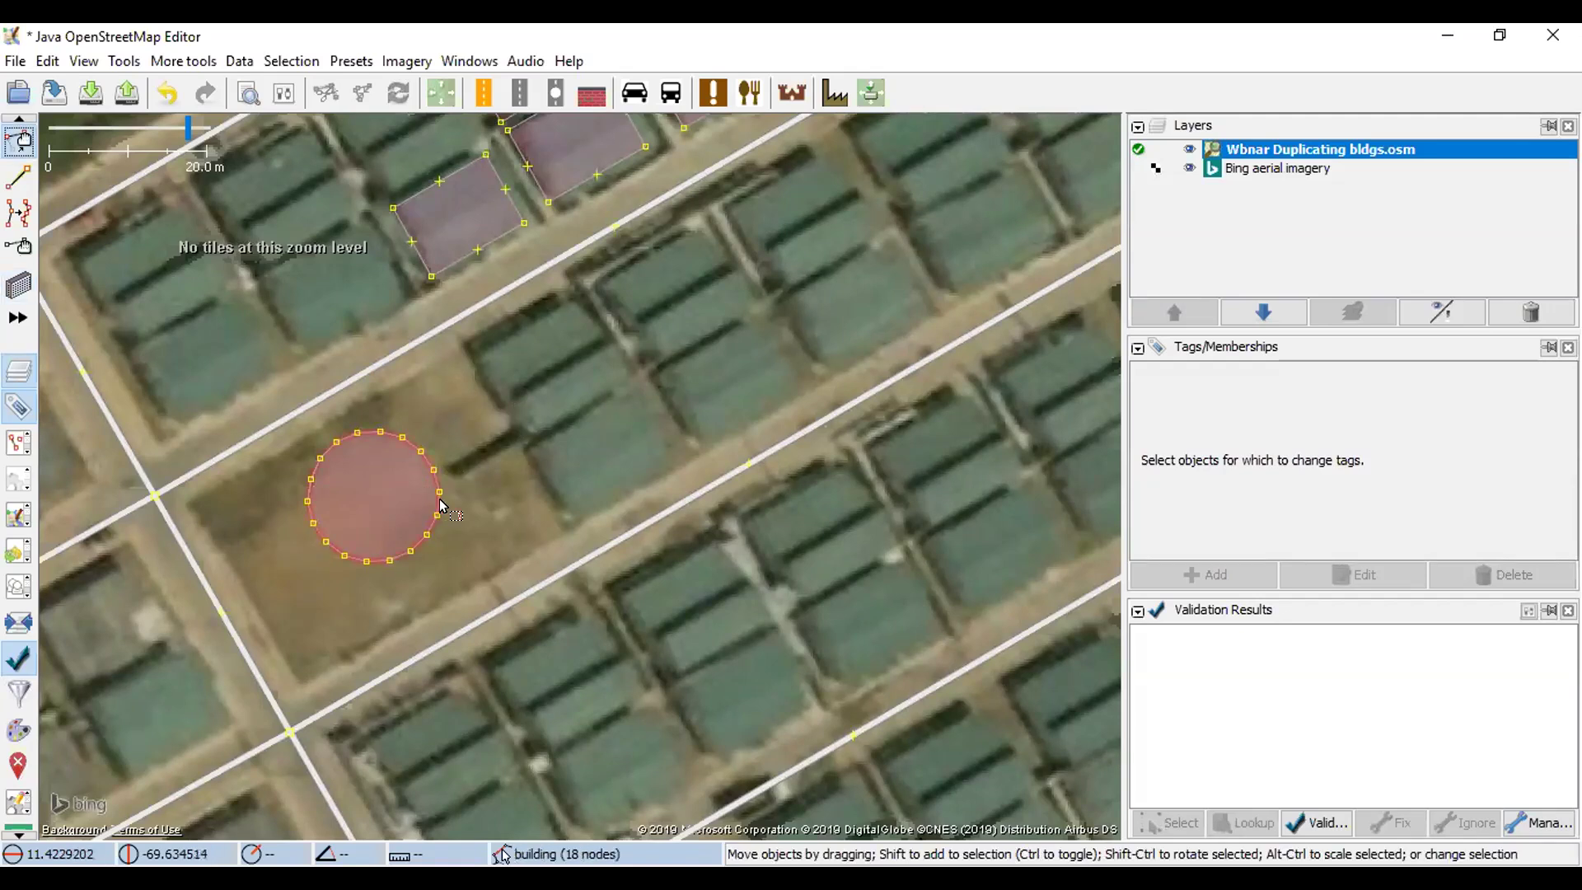
left_click(441, 505)
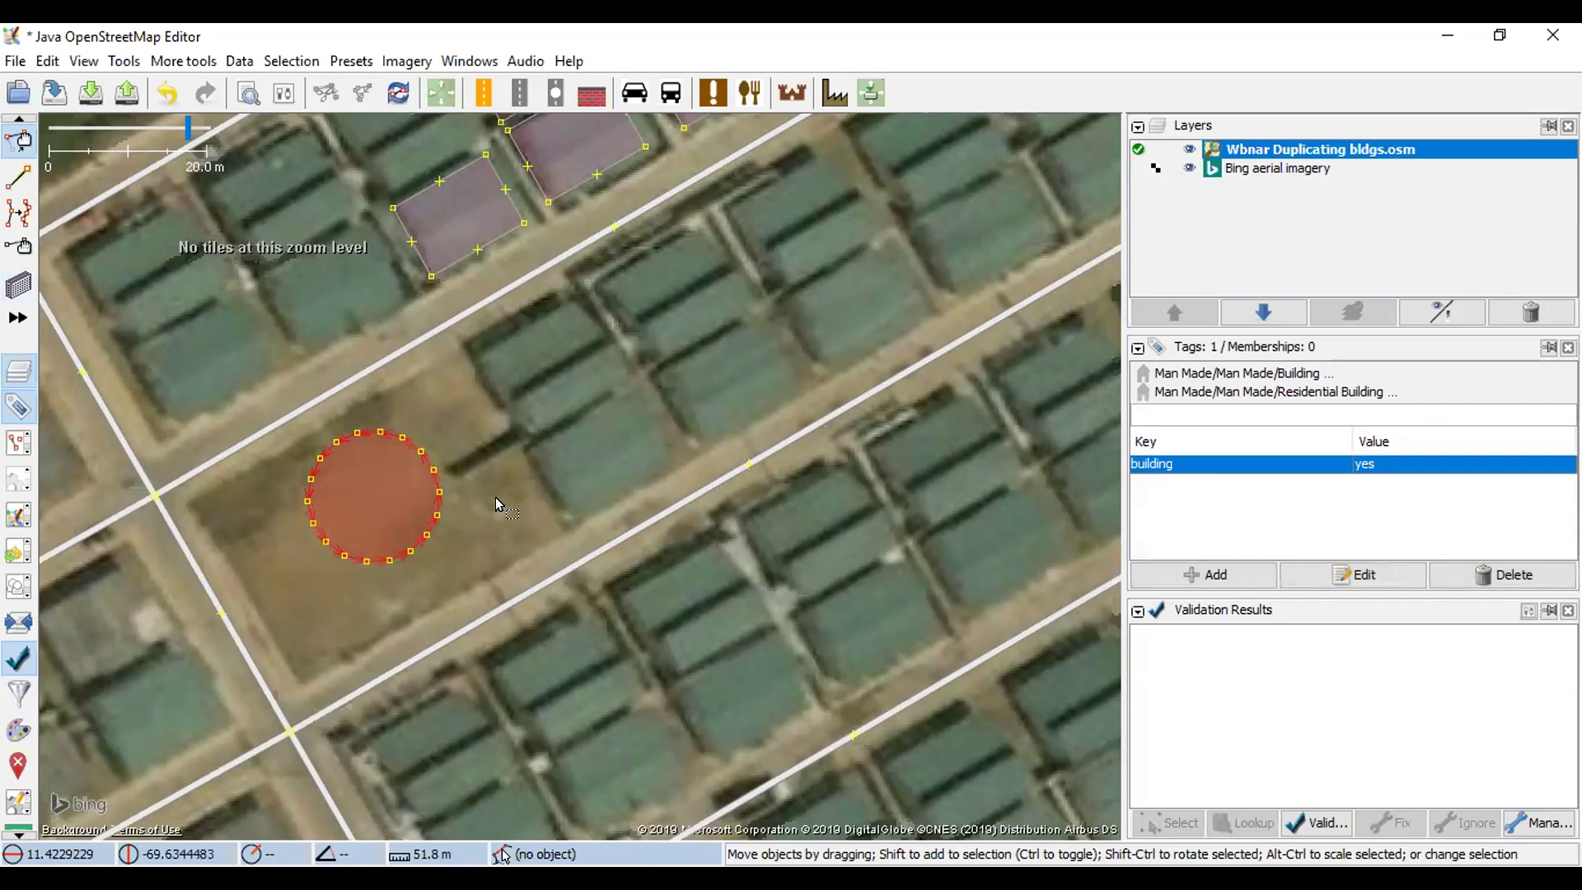
left_click_drag(505, 508, 445, 520)
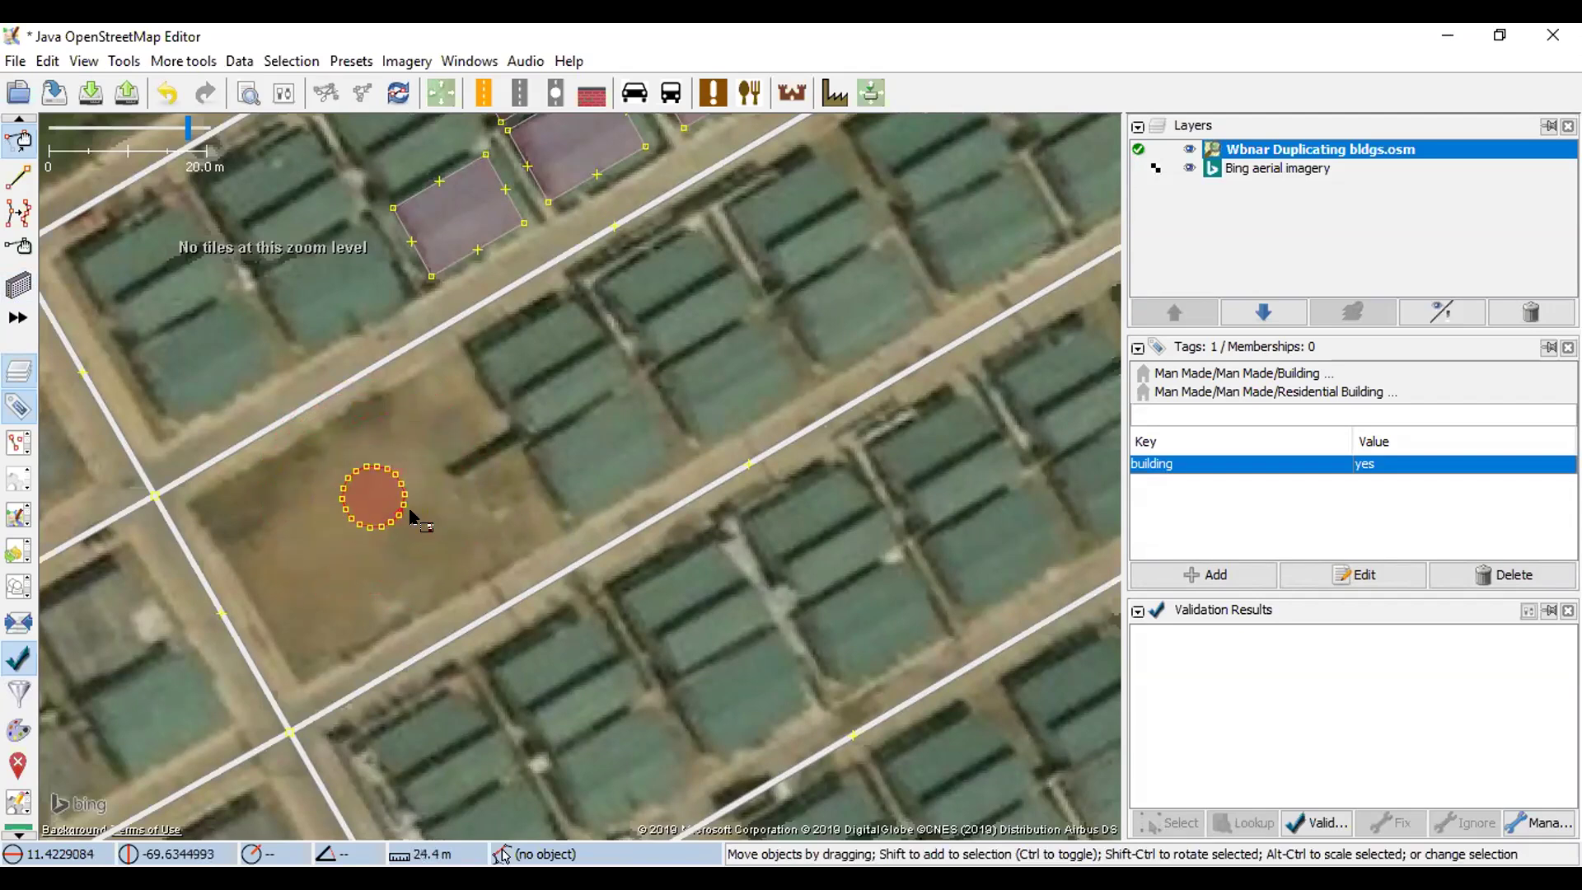
left_click(364, 481)
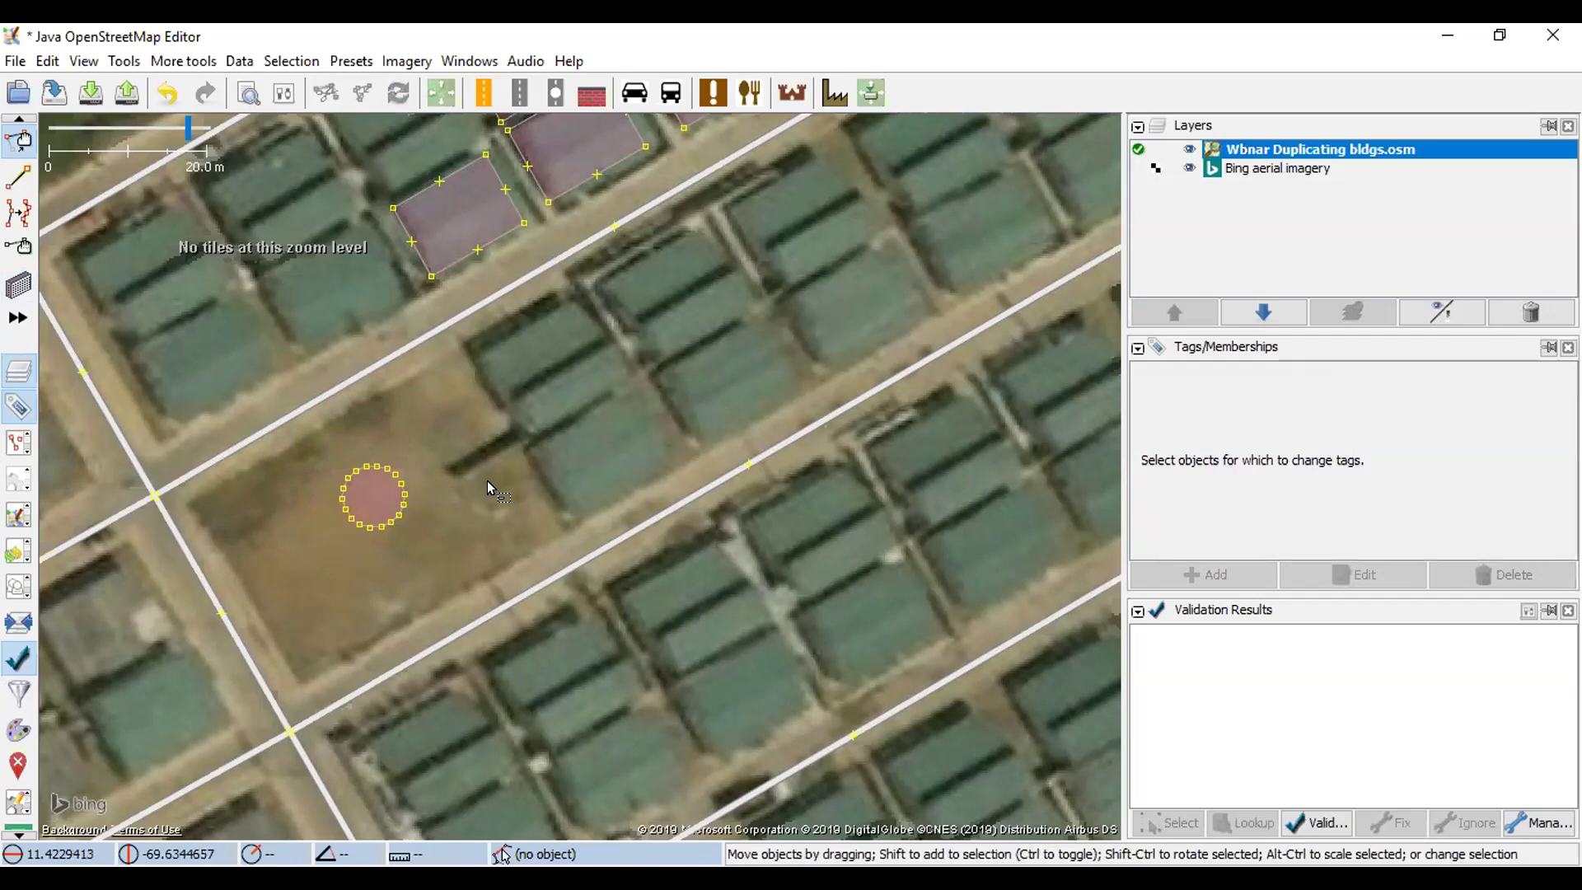
key("ctrl+v")
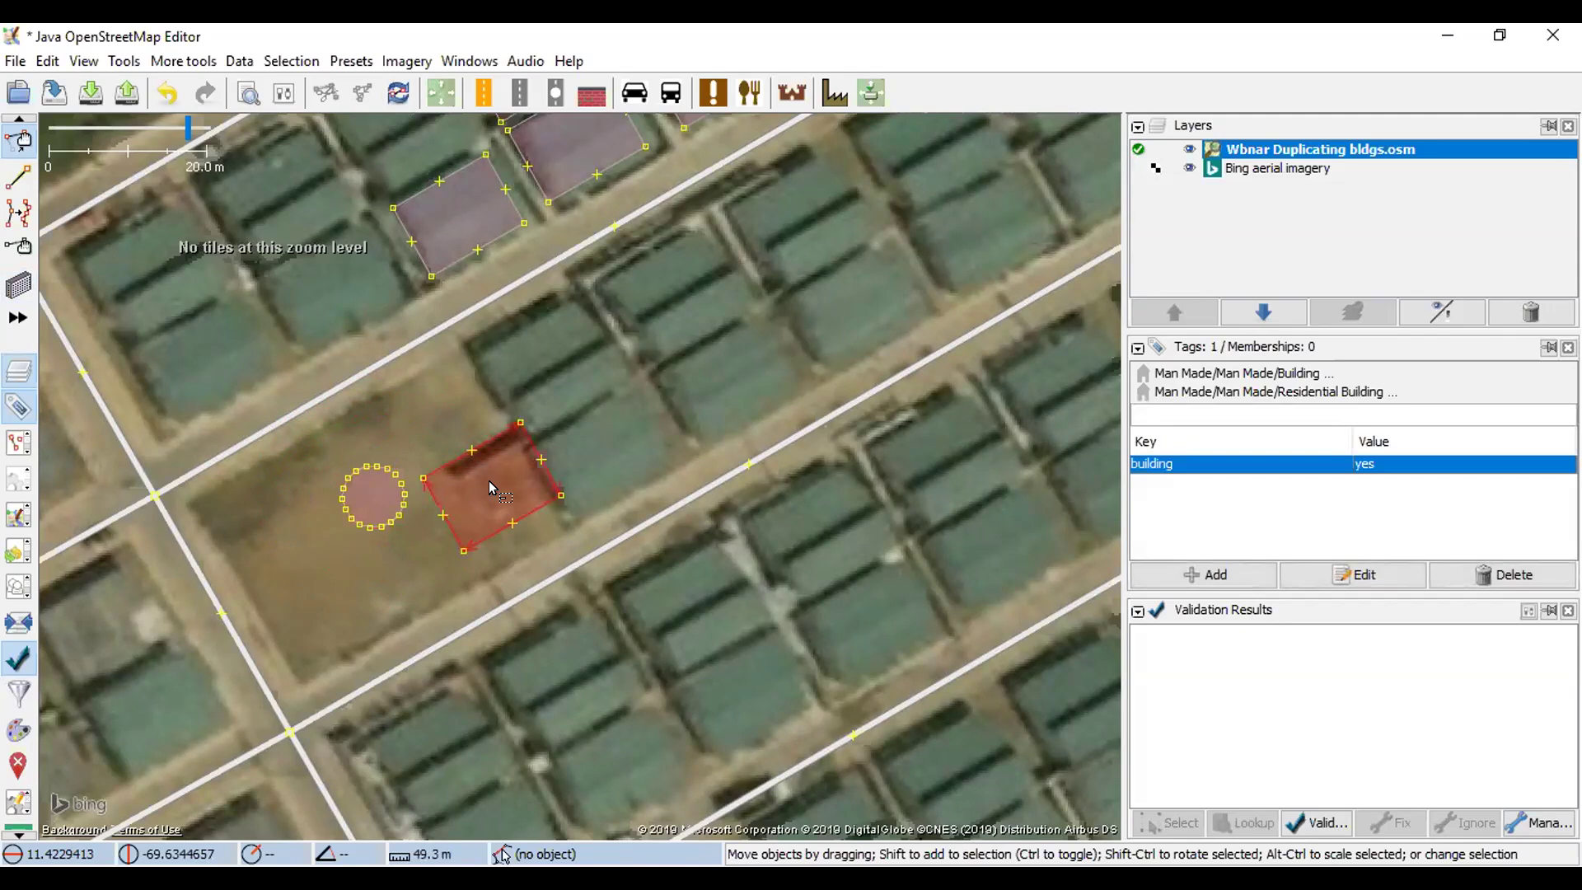
key("ctrl+z")
- Duplicate the small circular building beside the original on the vacant plot and scale the copy up to about 12 m across
left_click(362, 471)
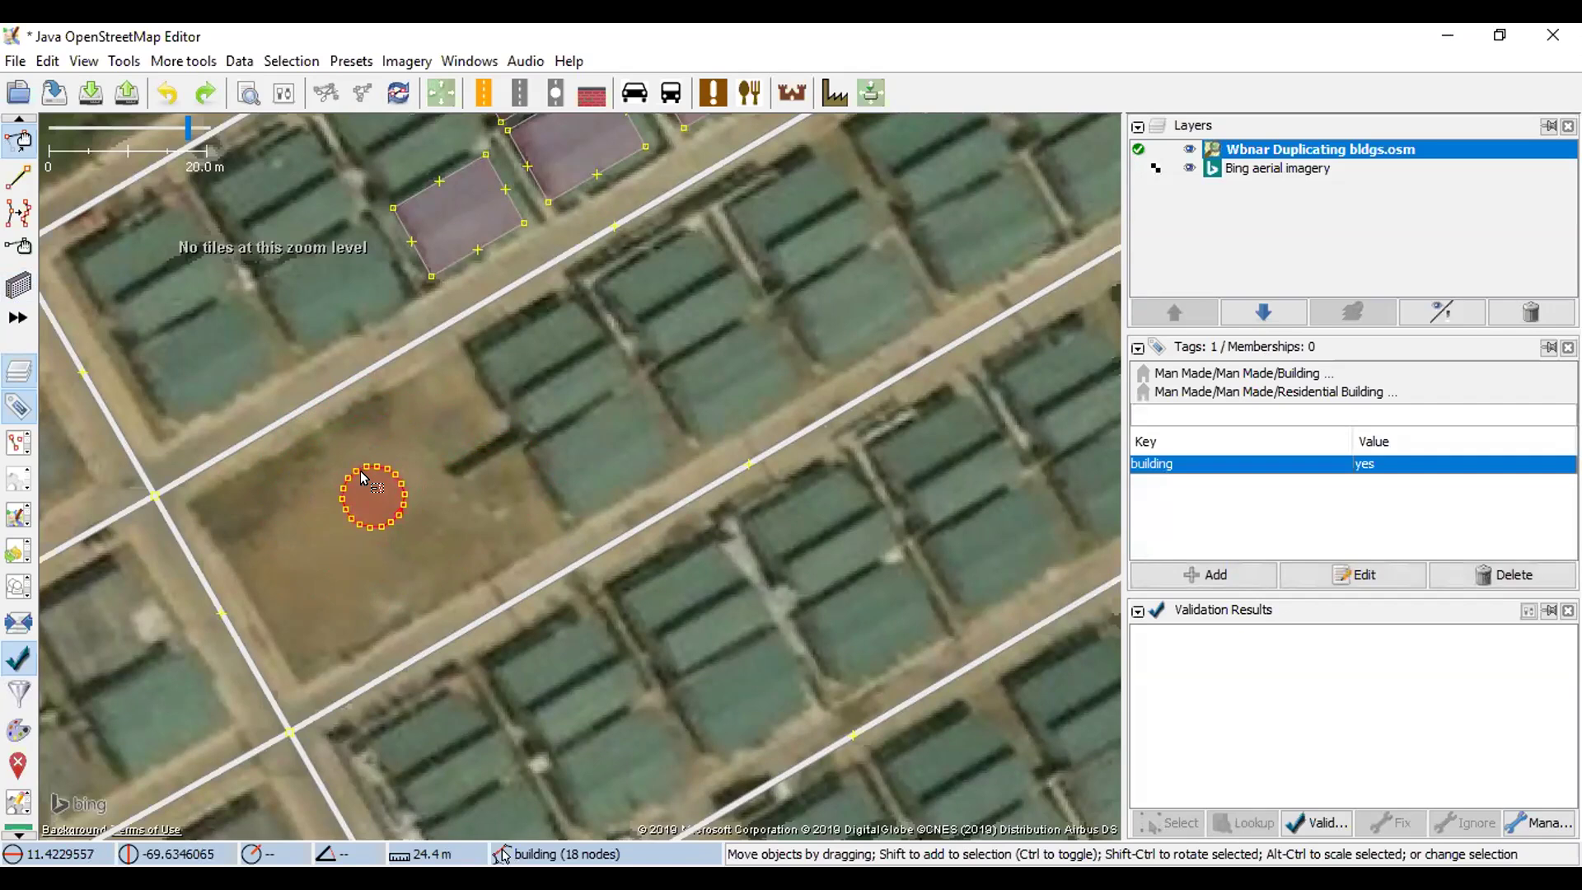
left_click(474, 495)
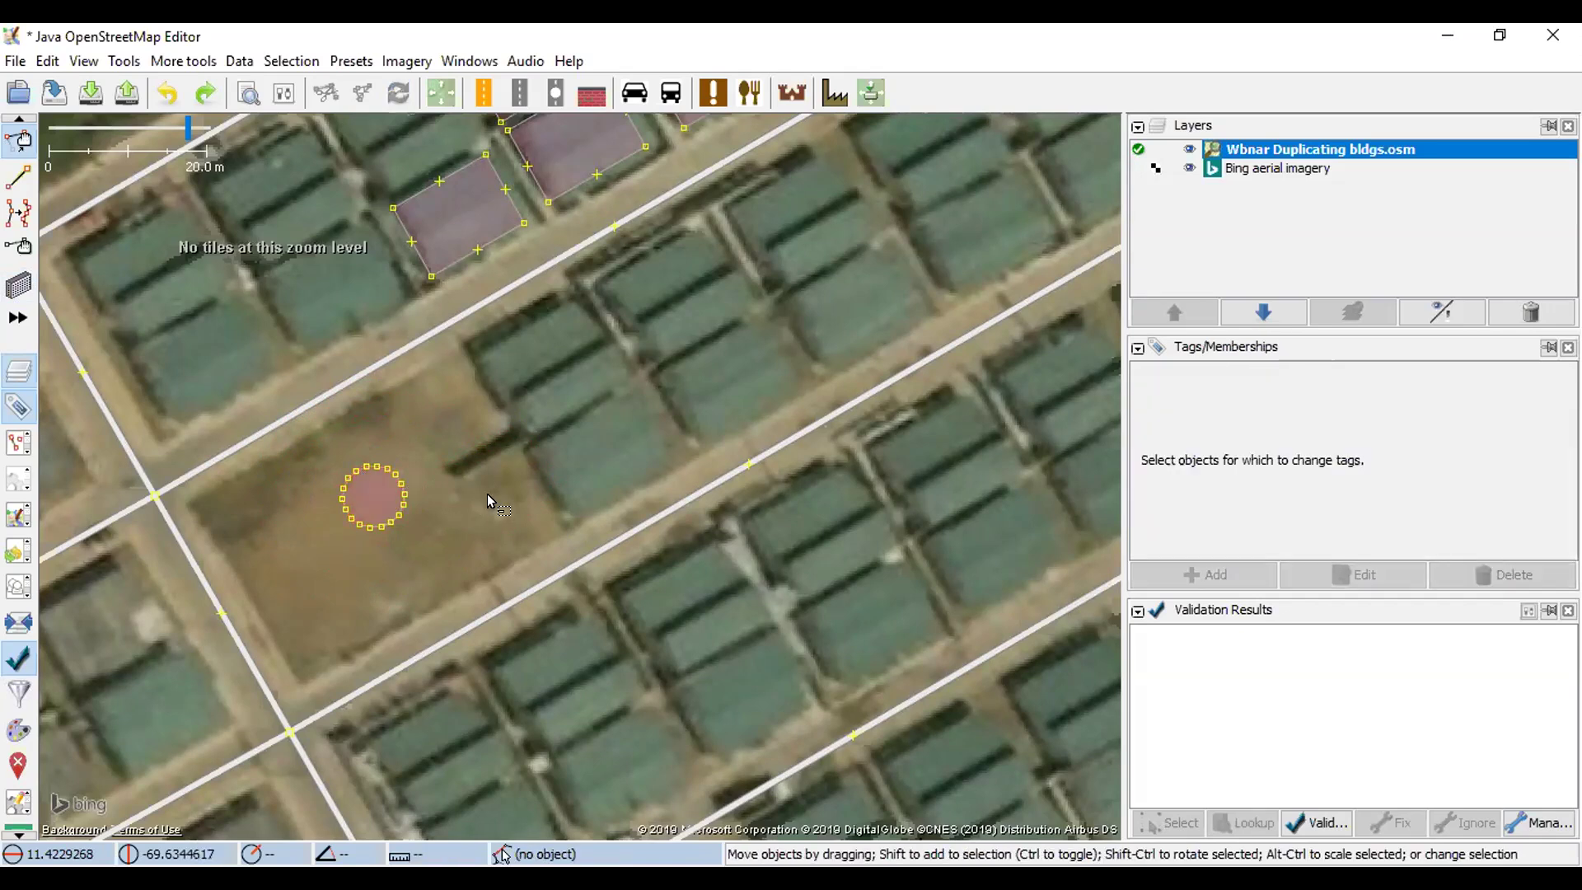
key("ctrl+v")
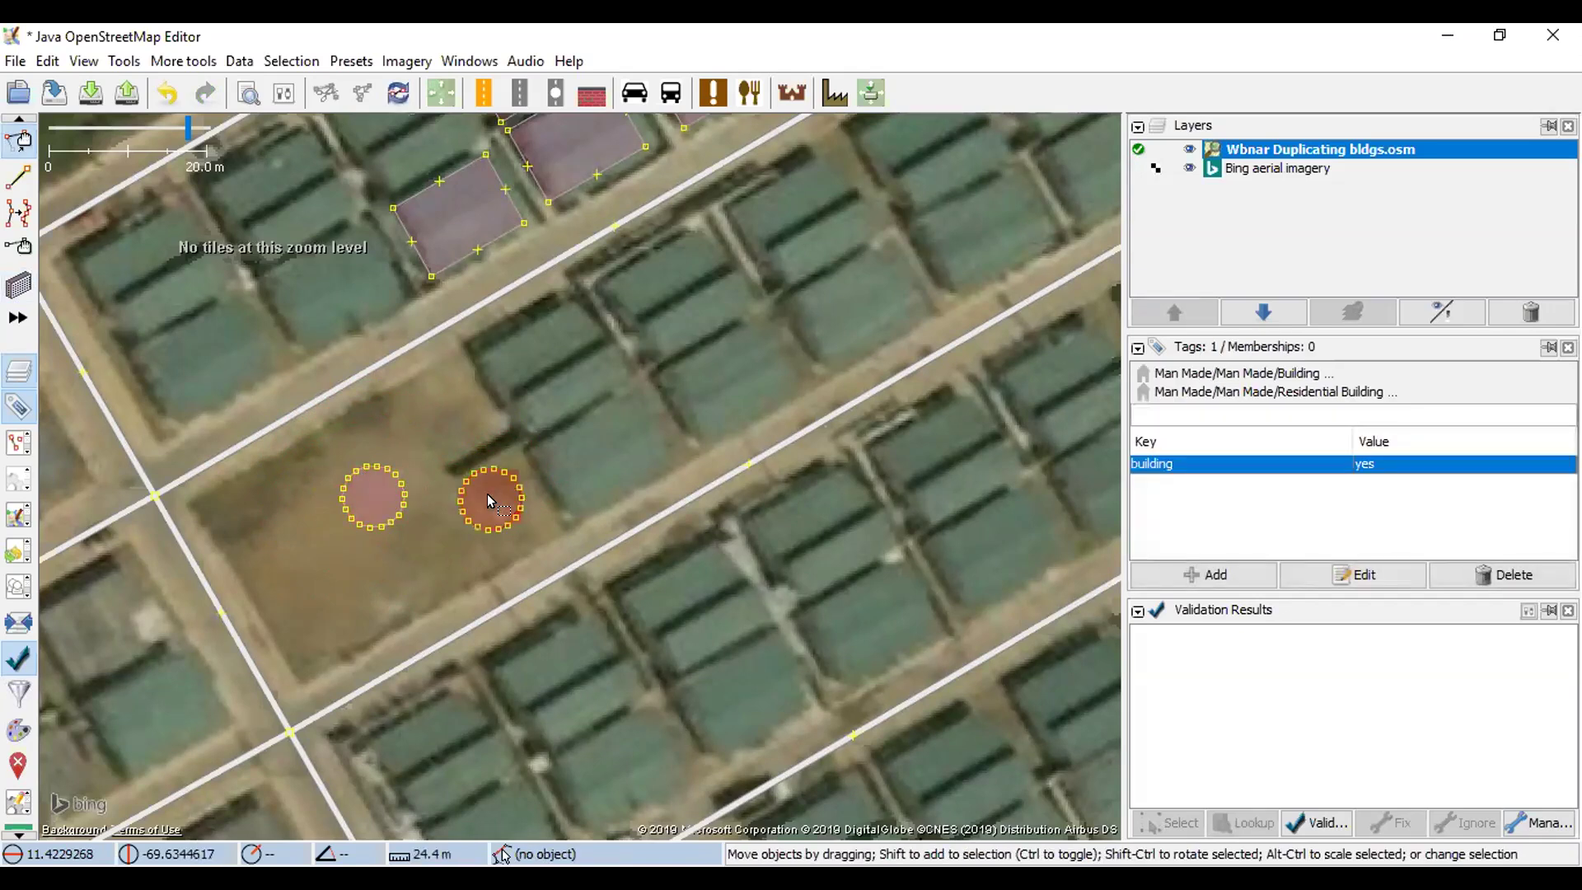
left_click_drag(512, 543, 535, 577)
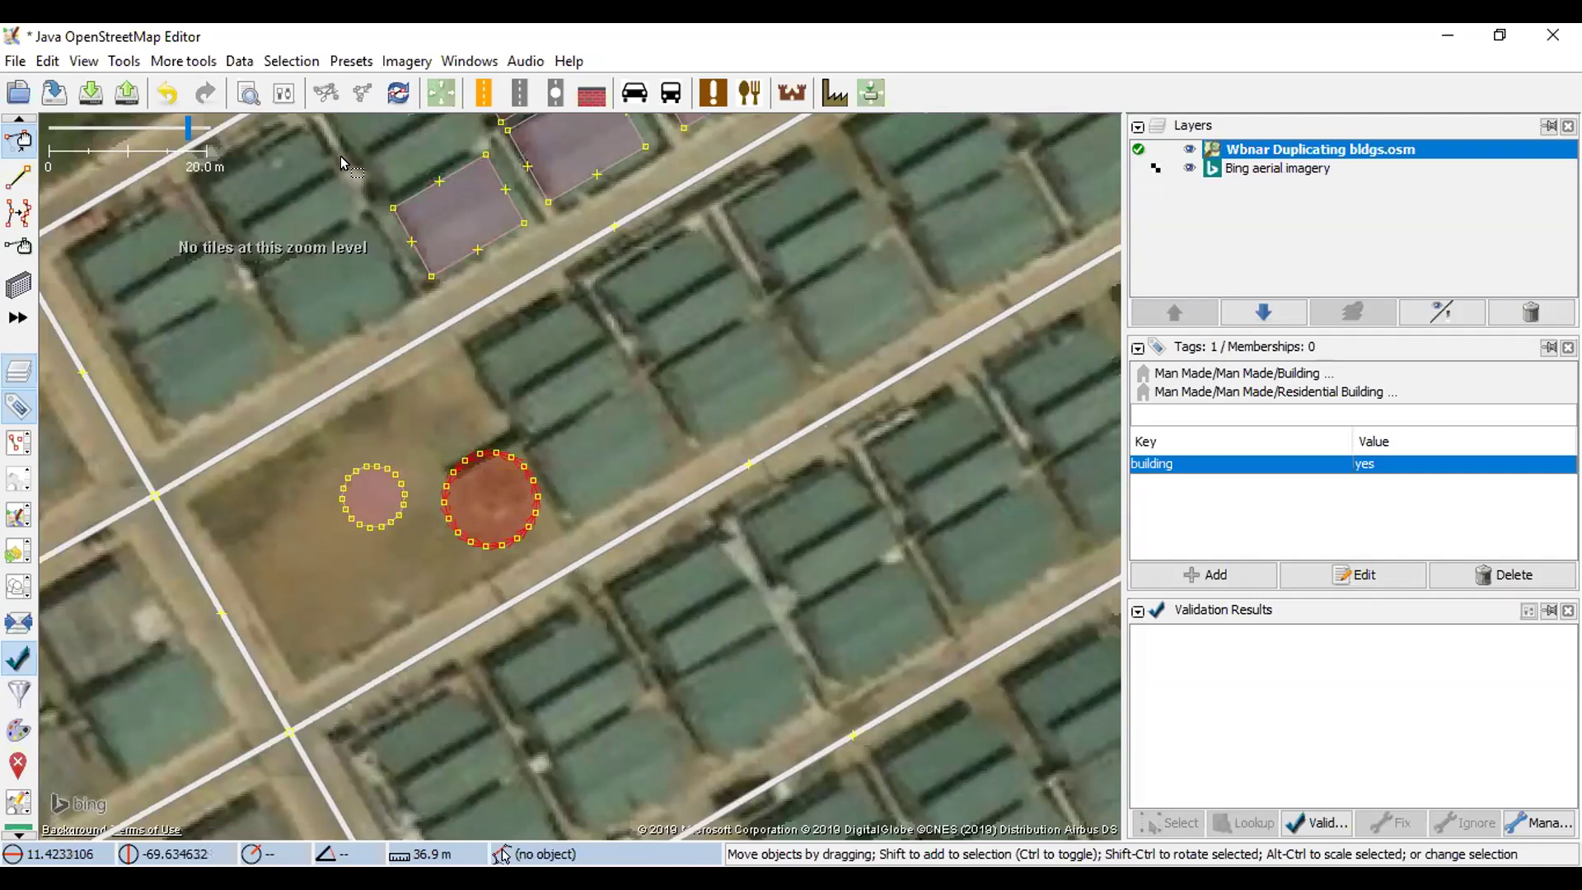
- Undo the scaling, copying and drawing of the circular buildings so that the vacant plot is empty
left_click(169, 92)
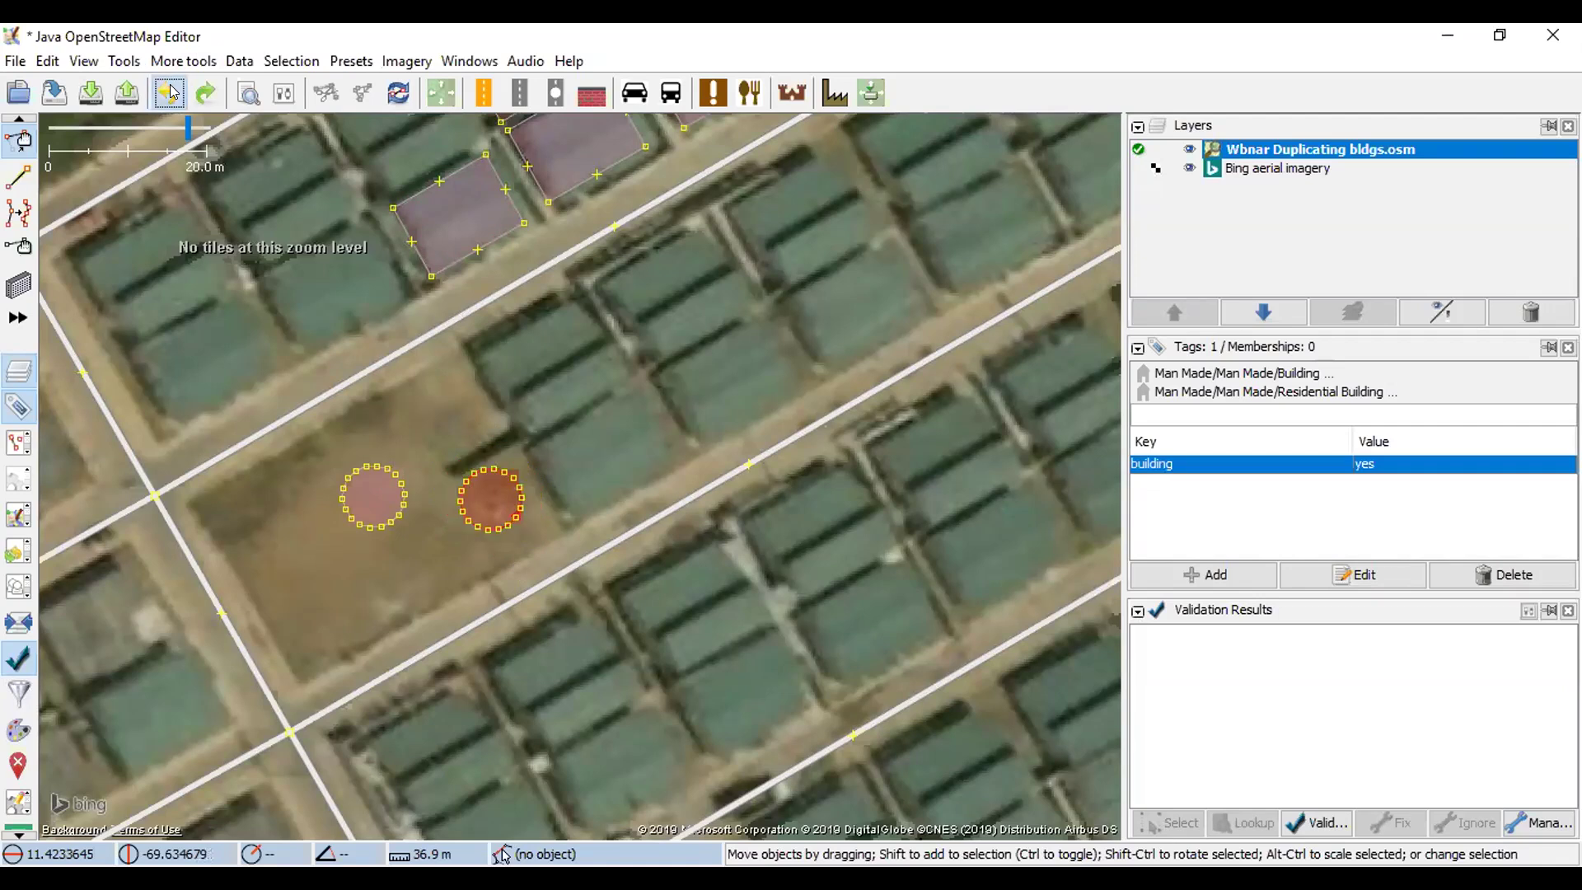
left_click(168, 93)
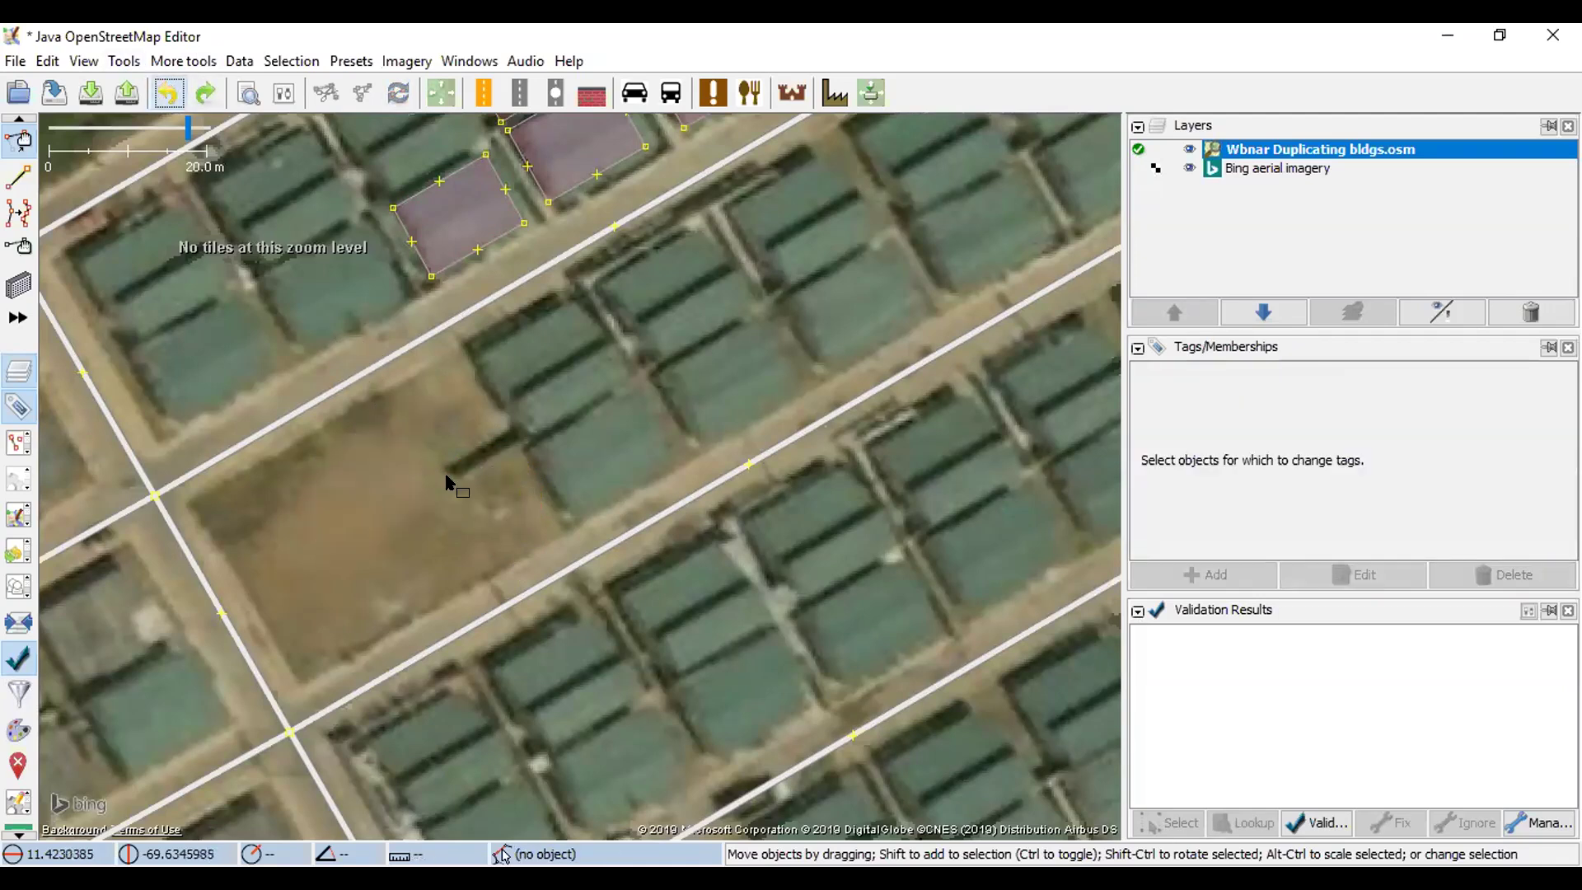
- Duplicate the rectangular building at the end of the mapped row onto the vacant plot and rotate the copy counterclockwise
left_click(457, 260)
left_click_drag(501, 235, 513, 401)
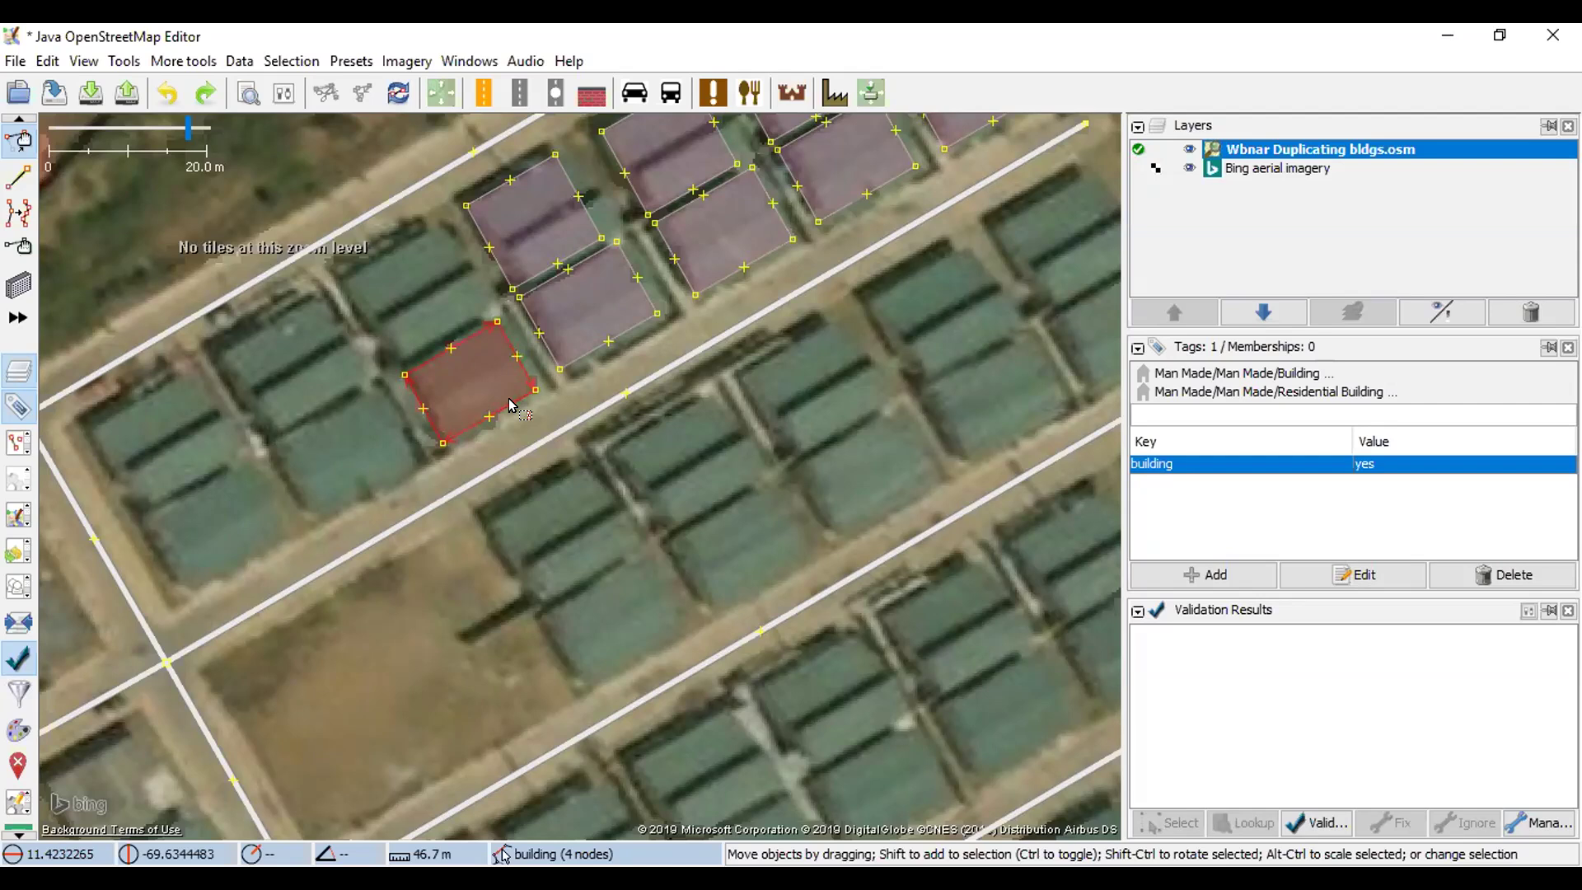
left_click(434, 547)
left_click_drag(388, 485, 373, 437)
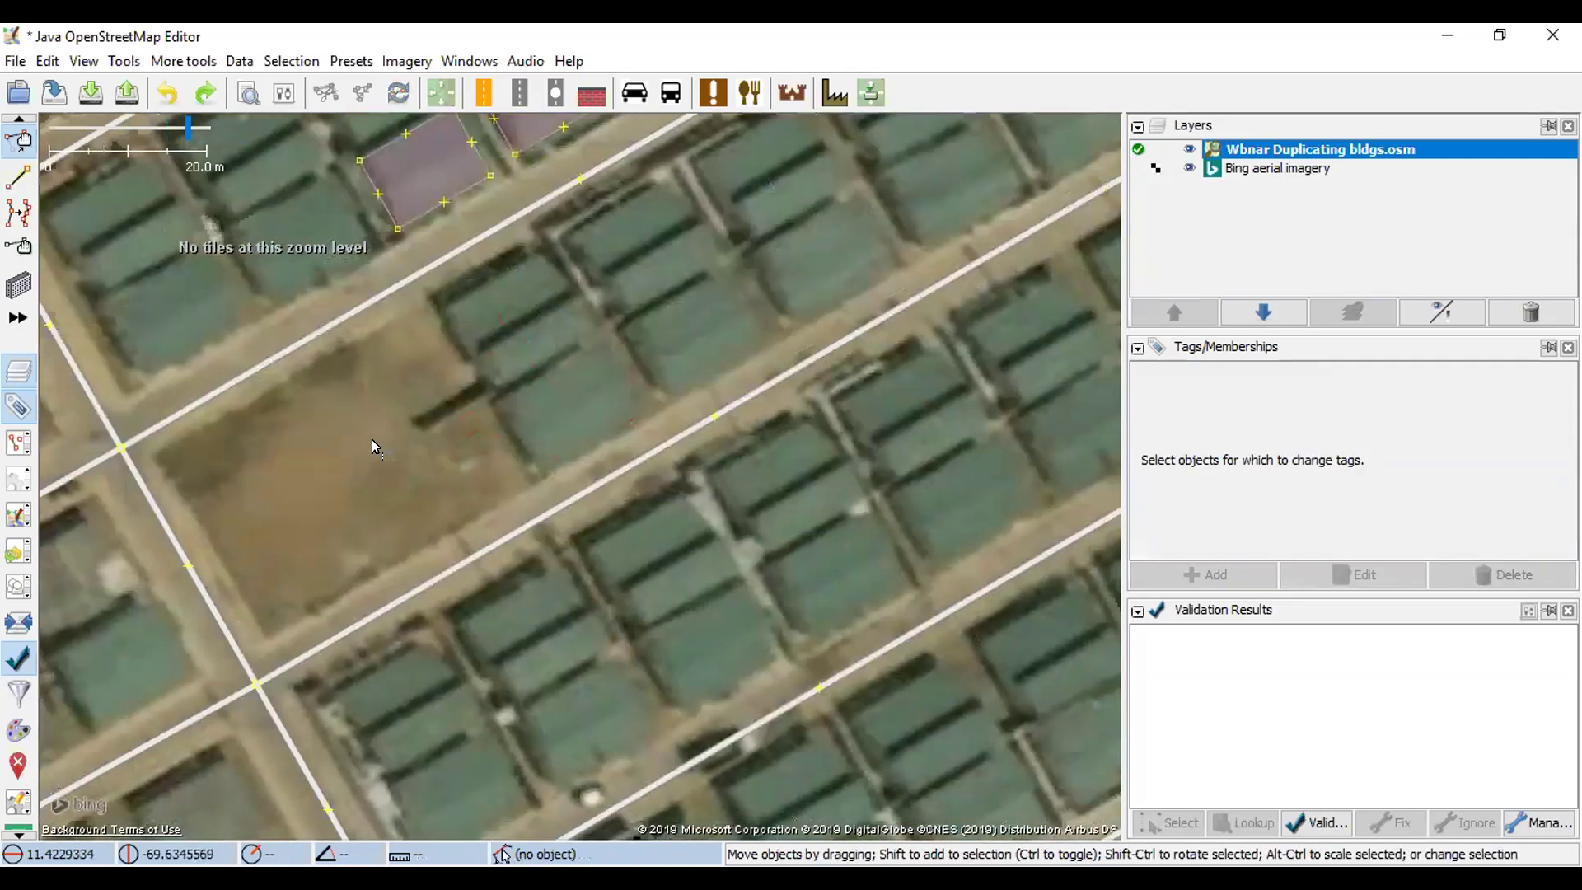
key("ctrl+v")
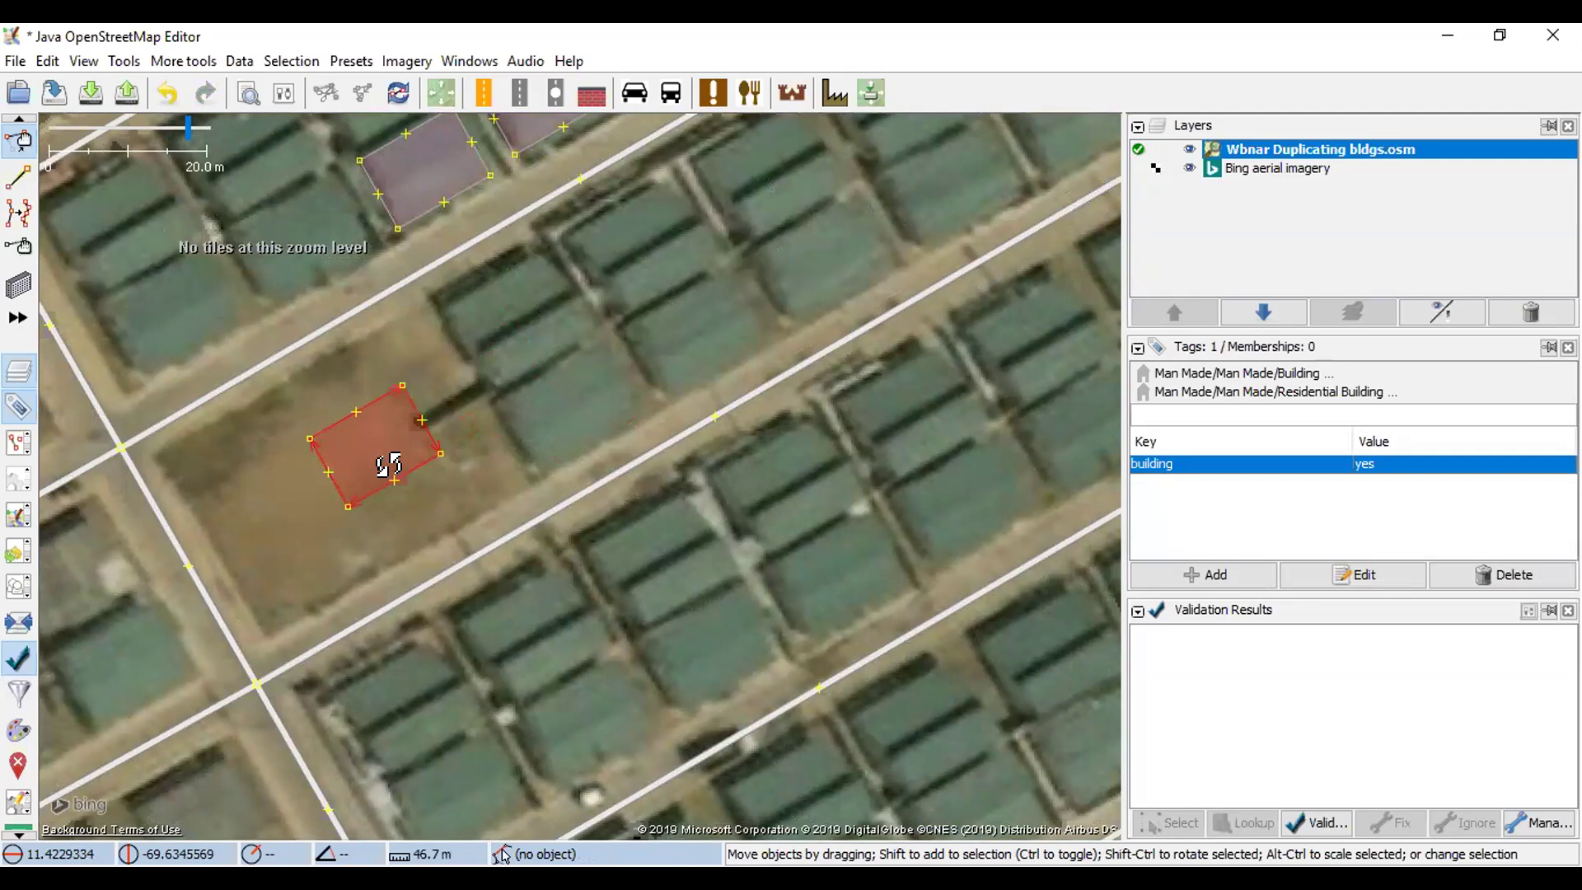
left_click_drag(511, 448, 460, 415)
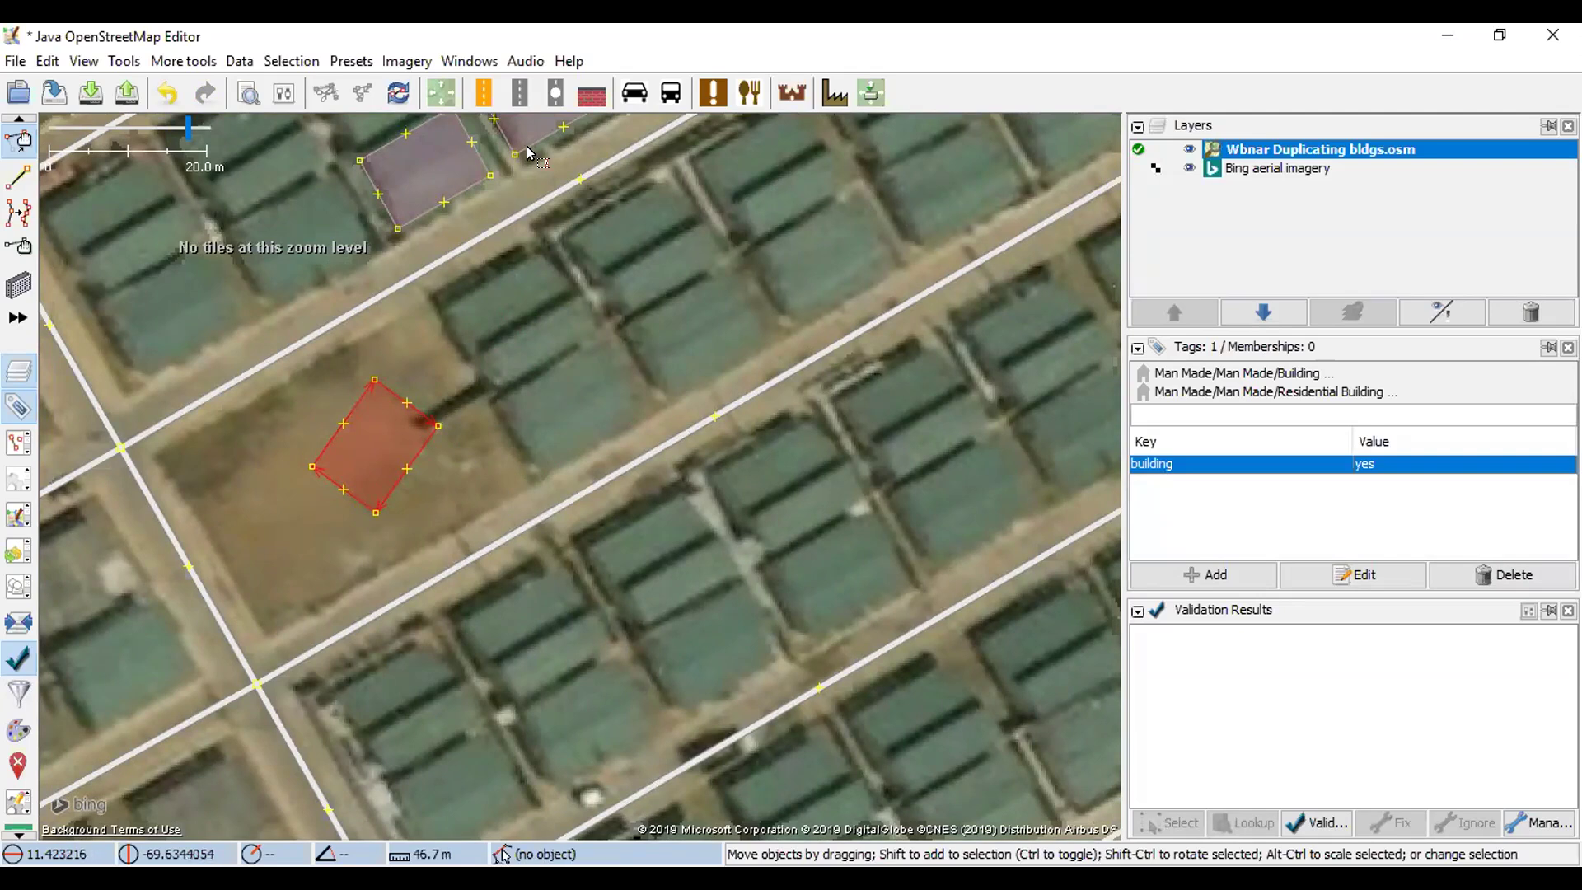
- Undo the rotation and the duplication of the rectangular building on the vacant plot
left_click(156, 89)
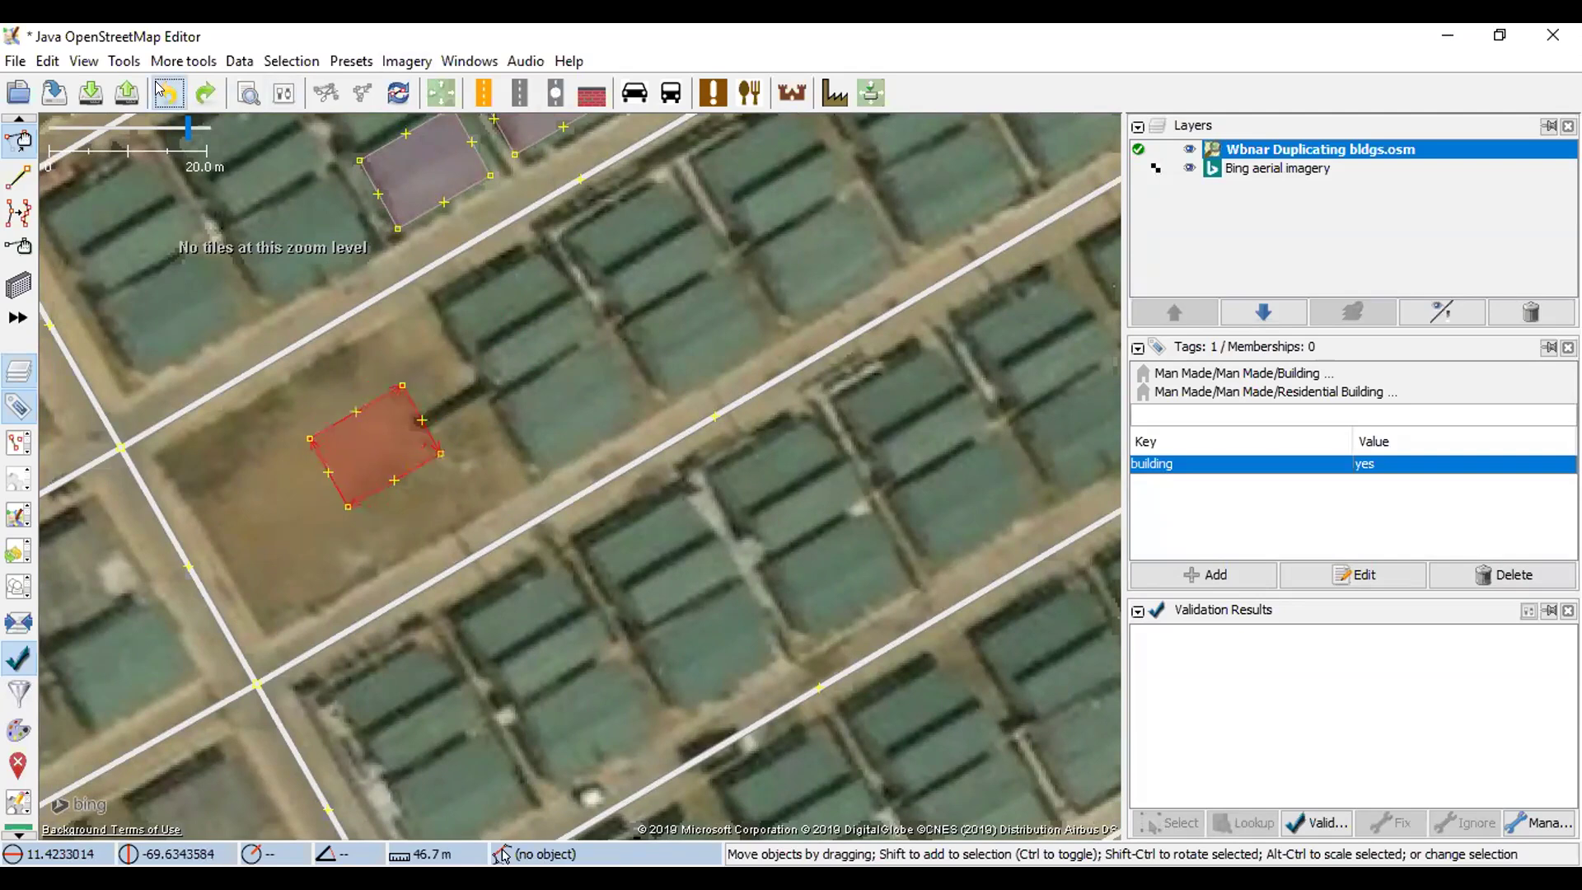
left_click(156, 89)
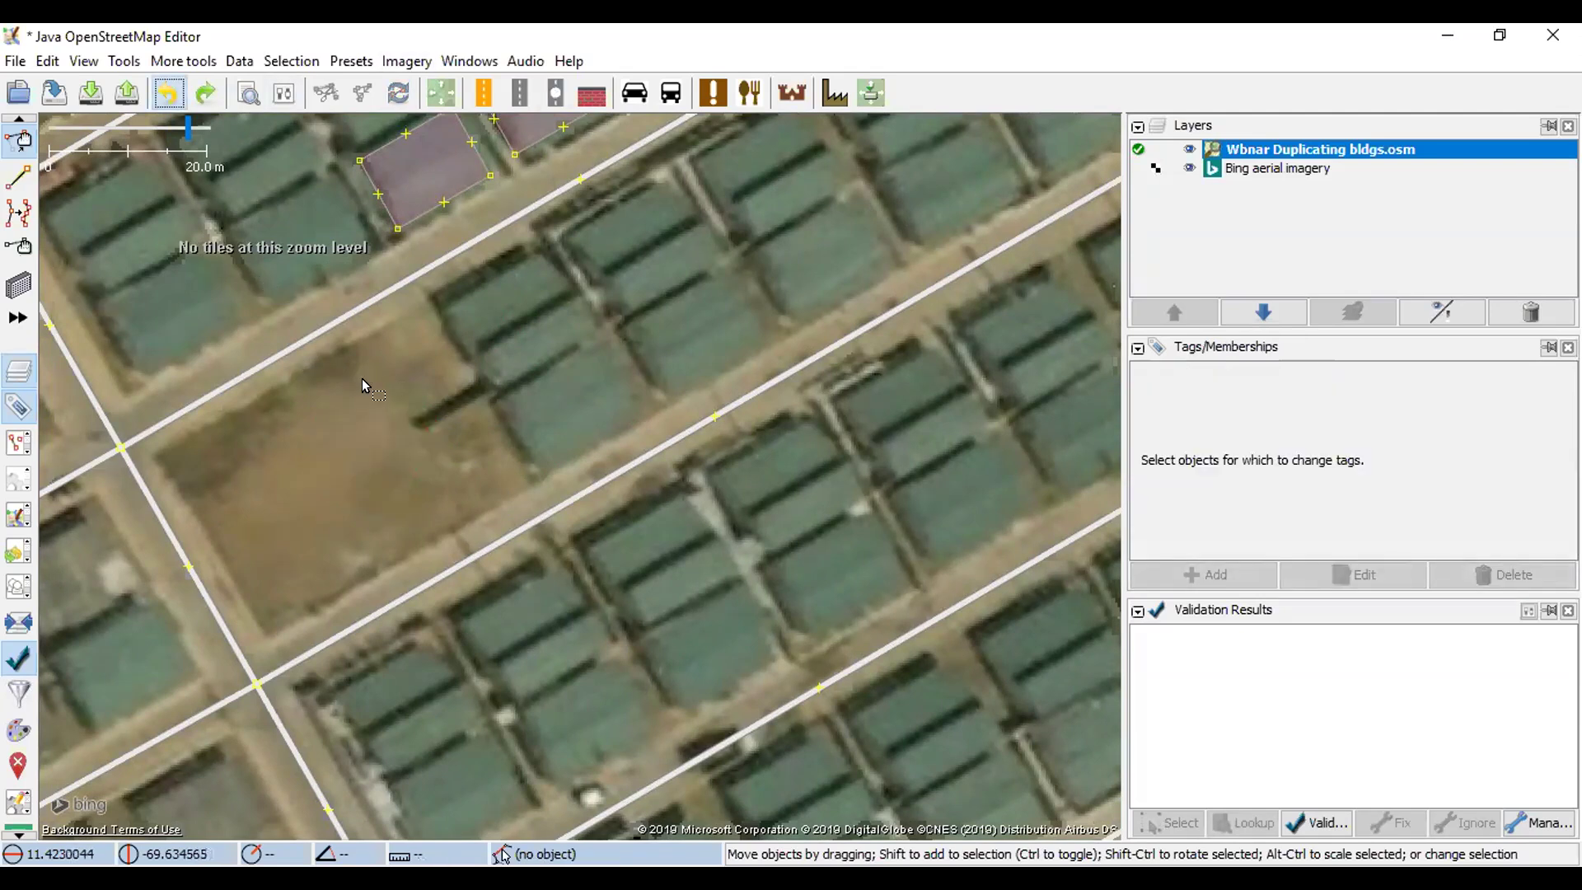
scroll(362, 378, "down", 3)
scroll(467, 437, "up", 1)
left_click_drag(468, 437, 584, 429)
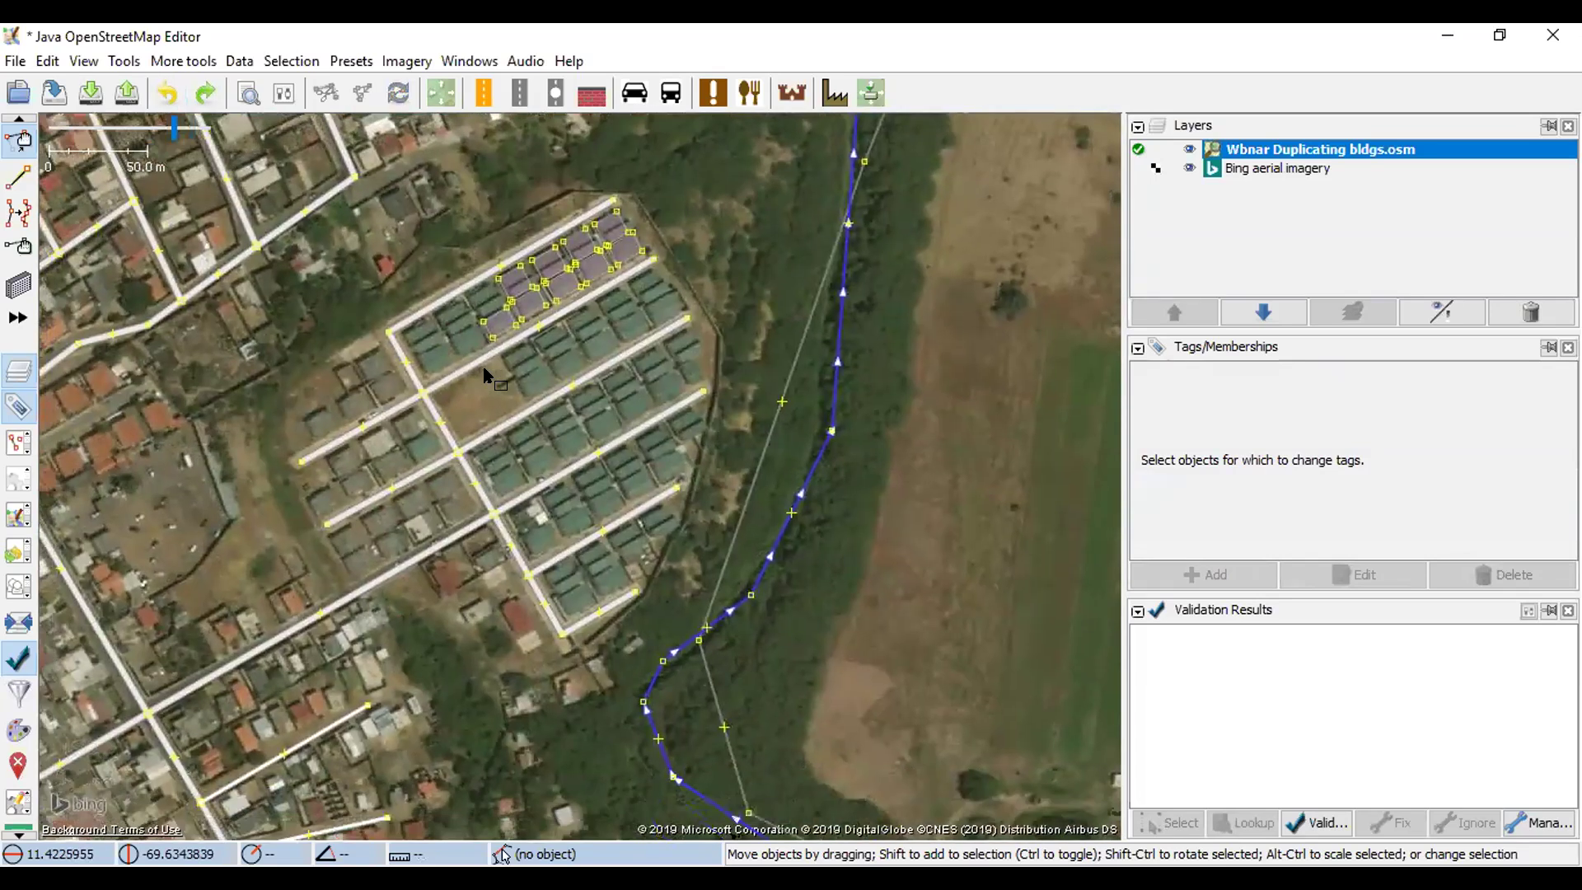
scroll(486, 375, "up", 2)
left_click_drag(477, 367, 456, 309)
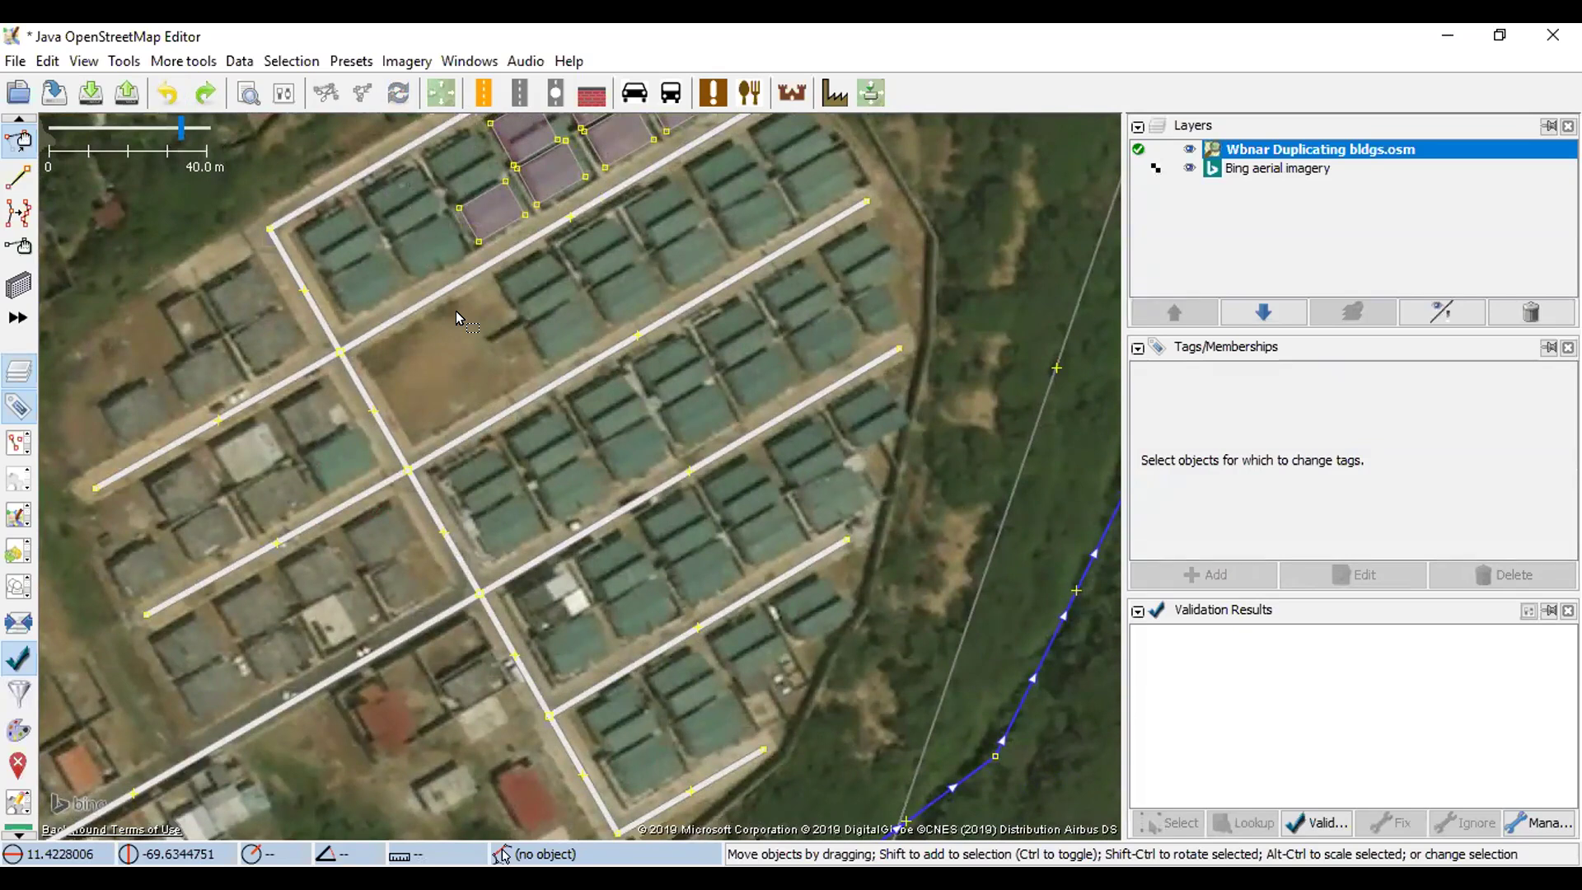
left_click(235, 60)
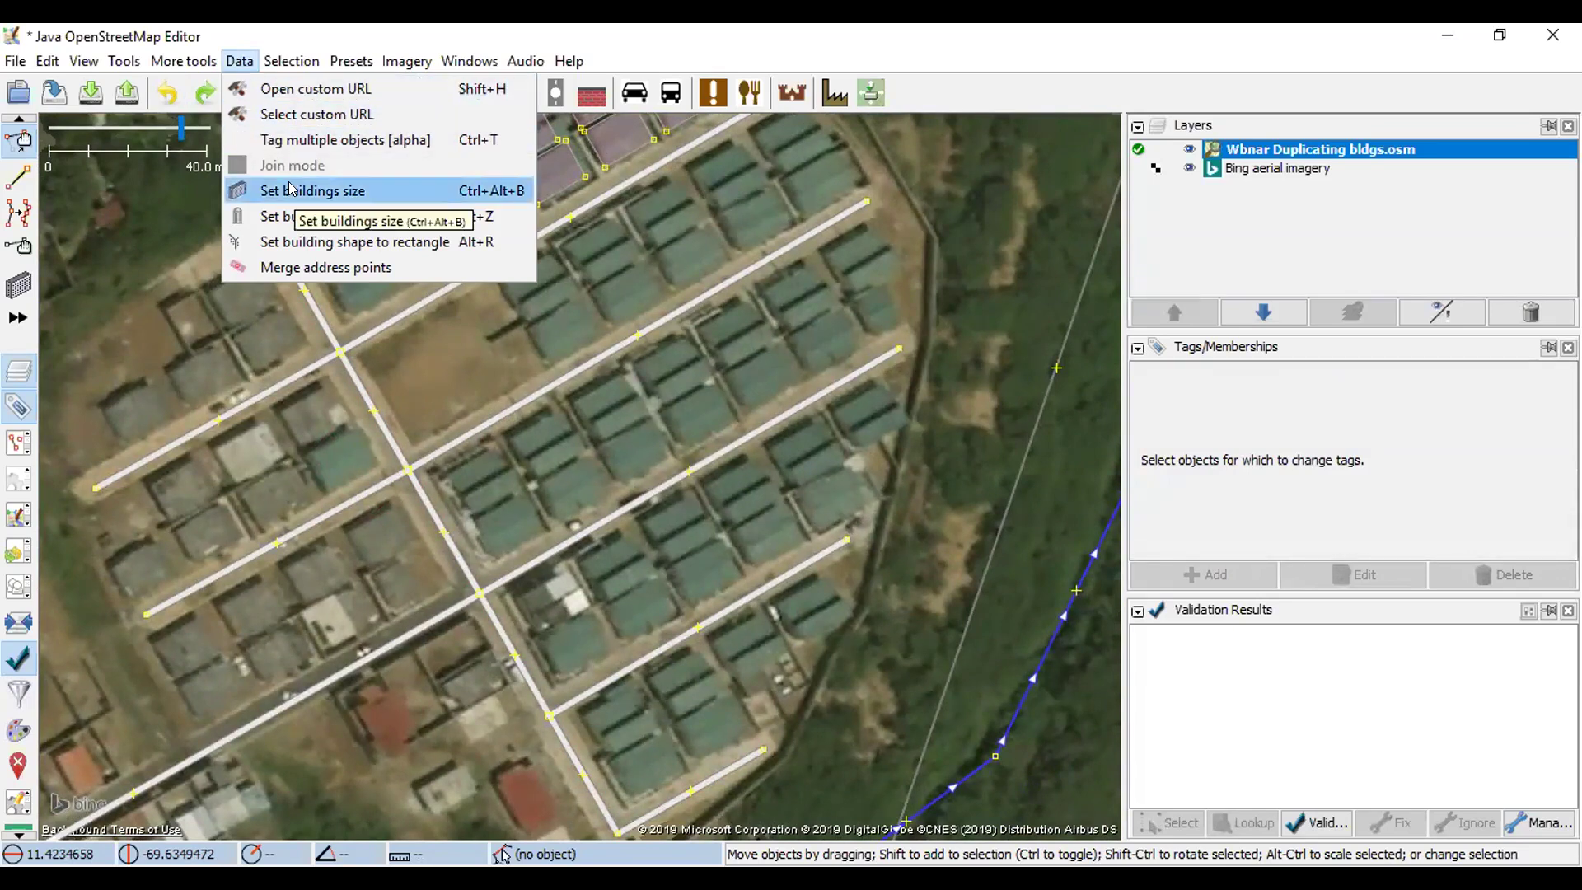
left_click(368, 266)
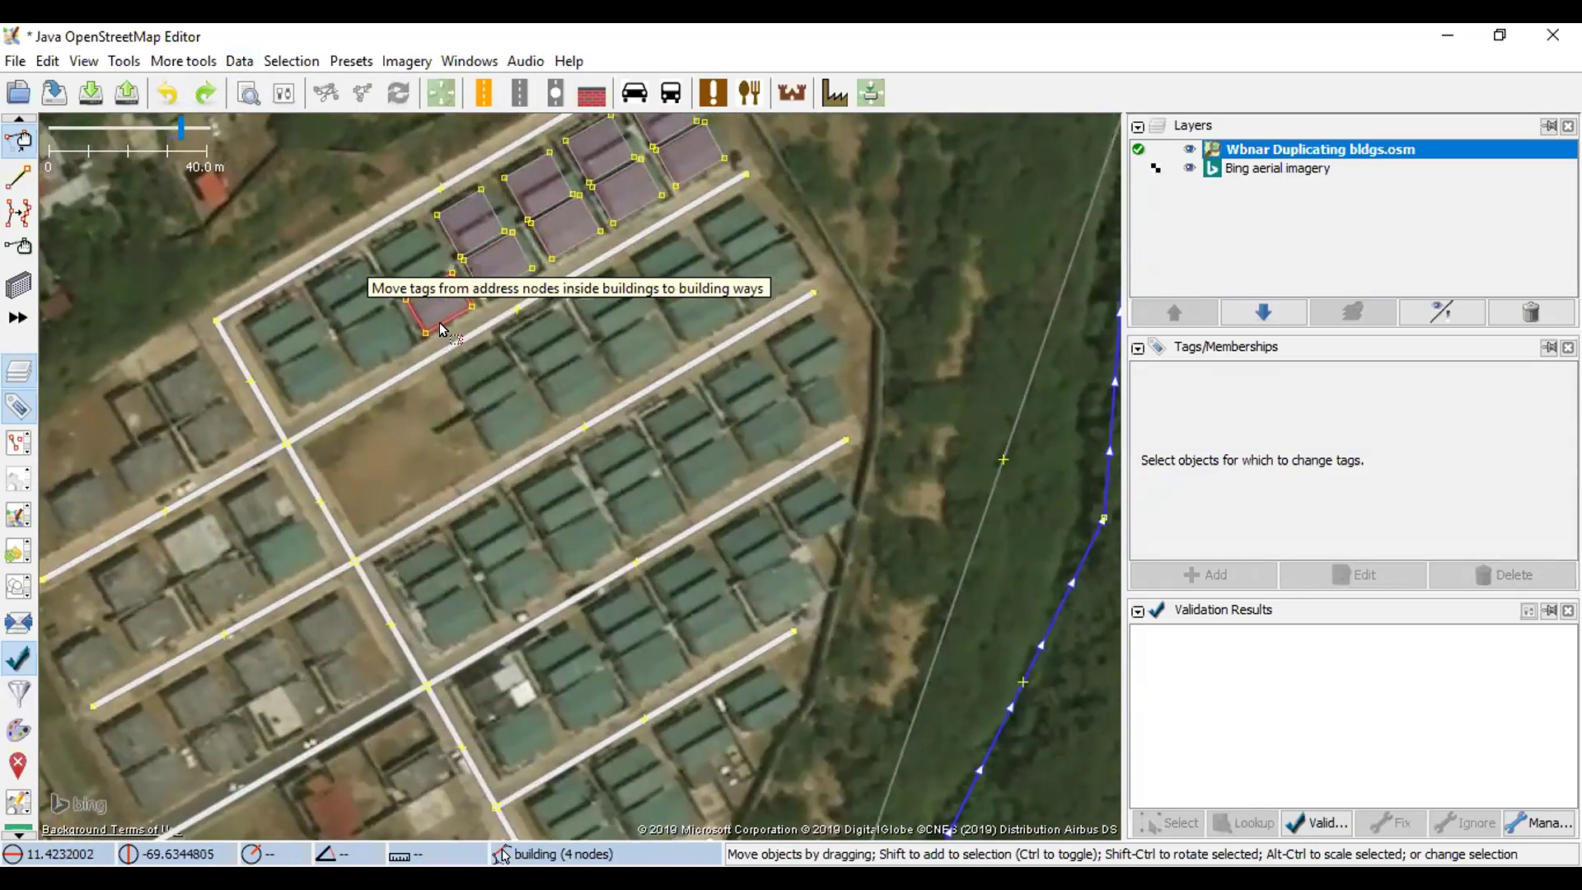
- Measure the long and short sides of the rectangular building above the vacant plot with the building-drawing tool, without creating a building
left_click(441, 329)
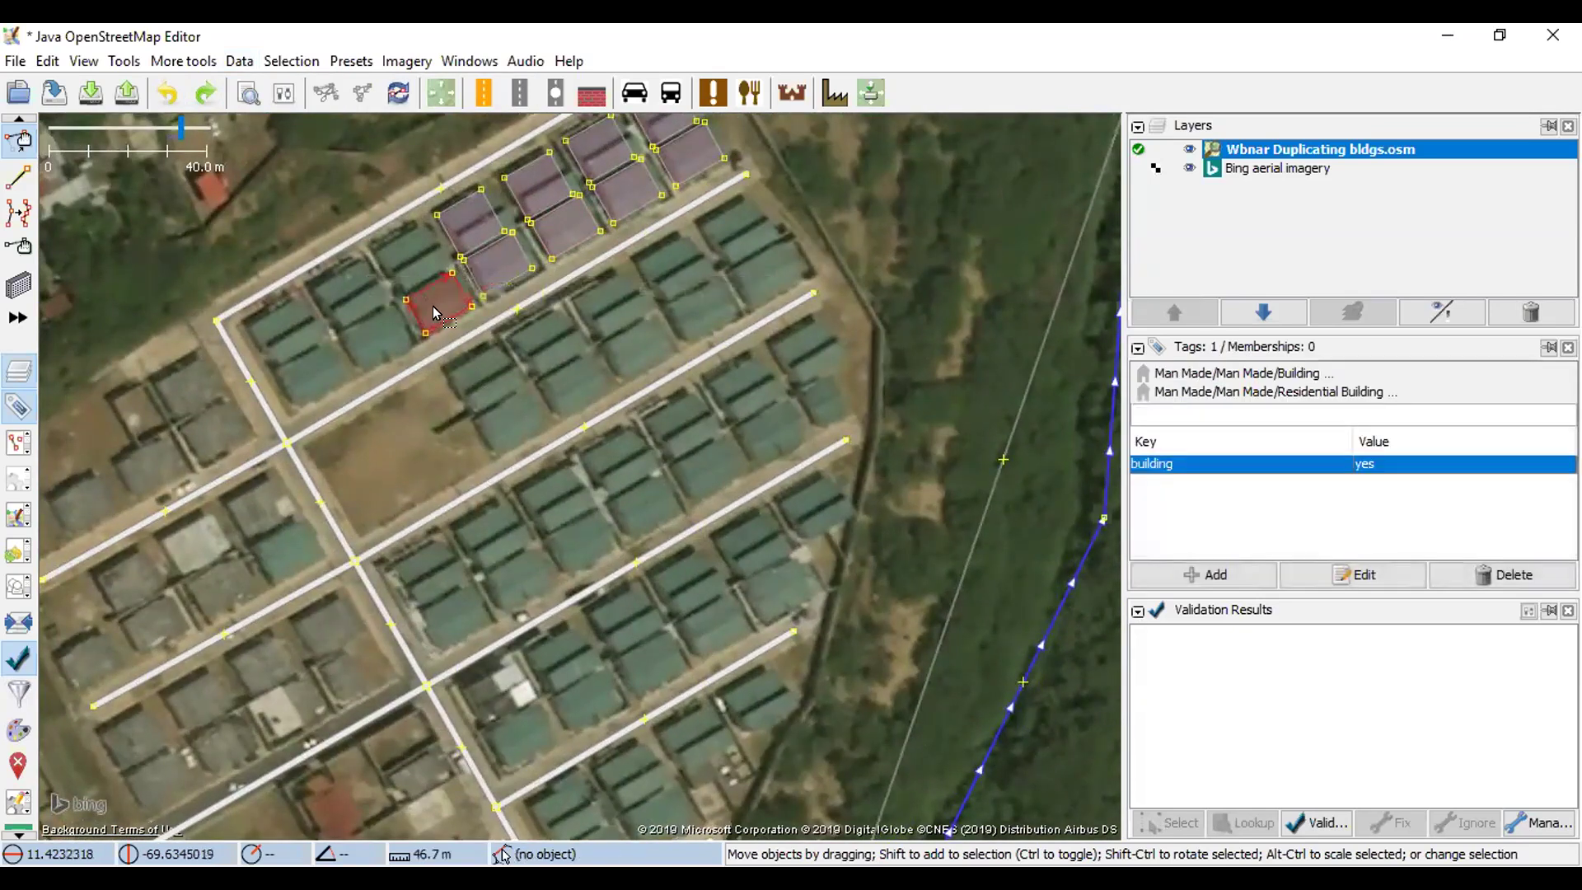
scroll(433, 310, "up", 1)
scroll(433, 305, "up", 1)
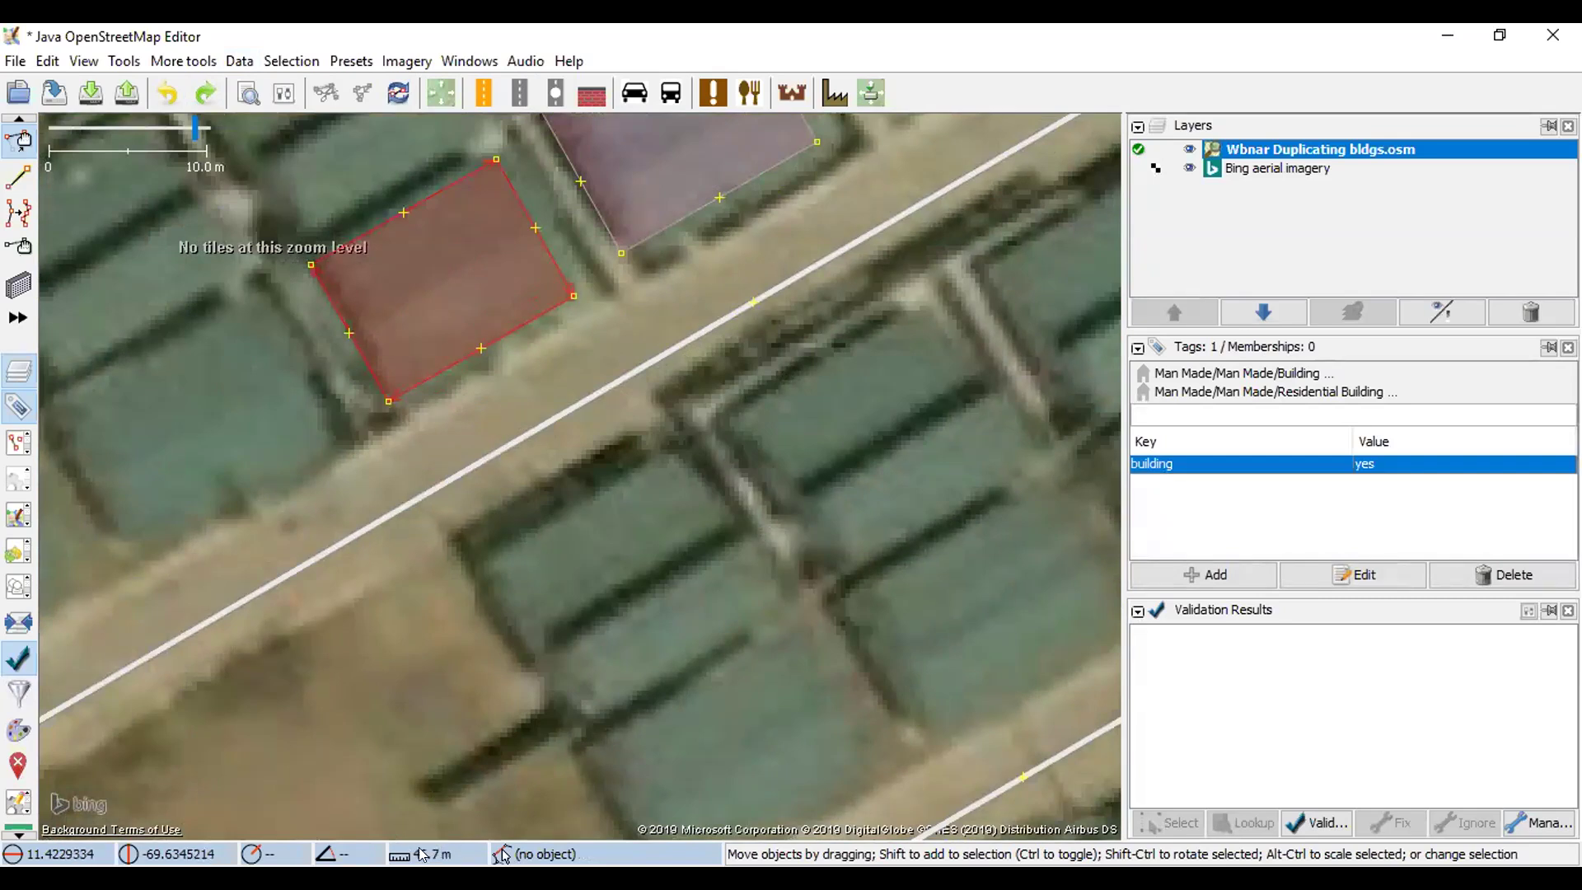
left_click(400, 434)
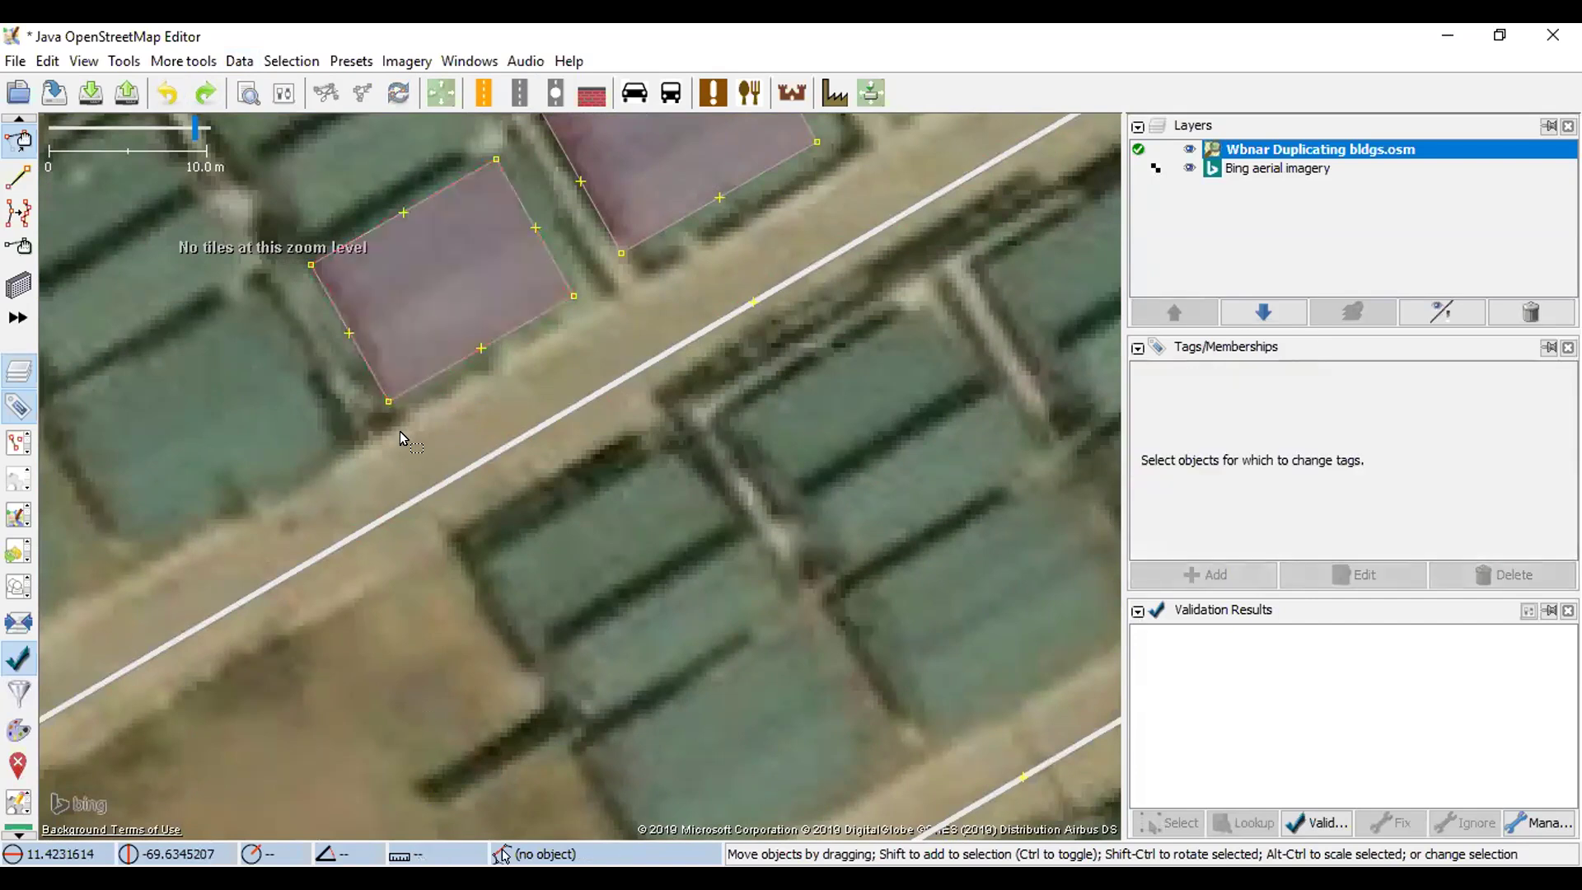
key("b")
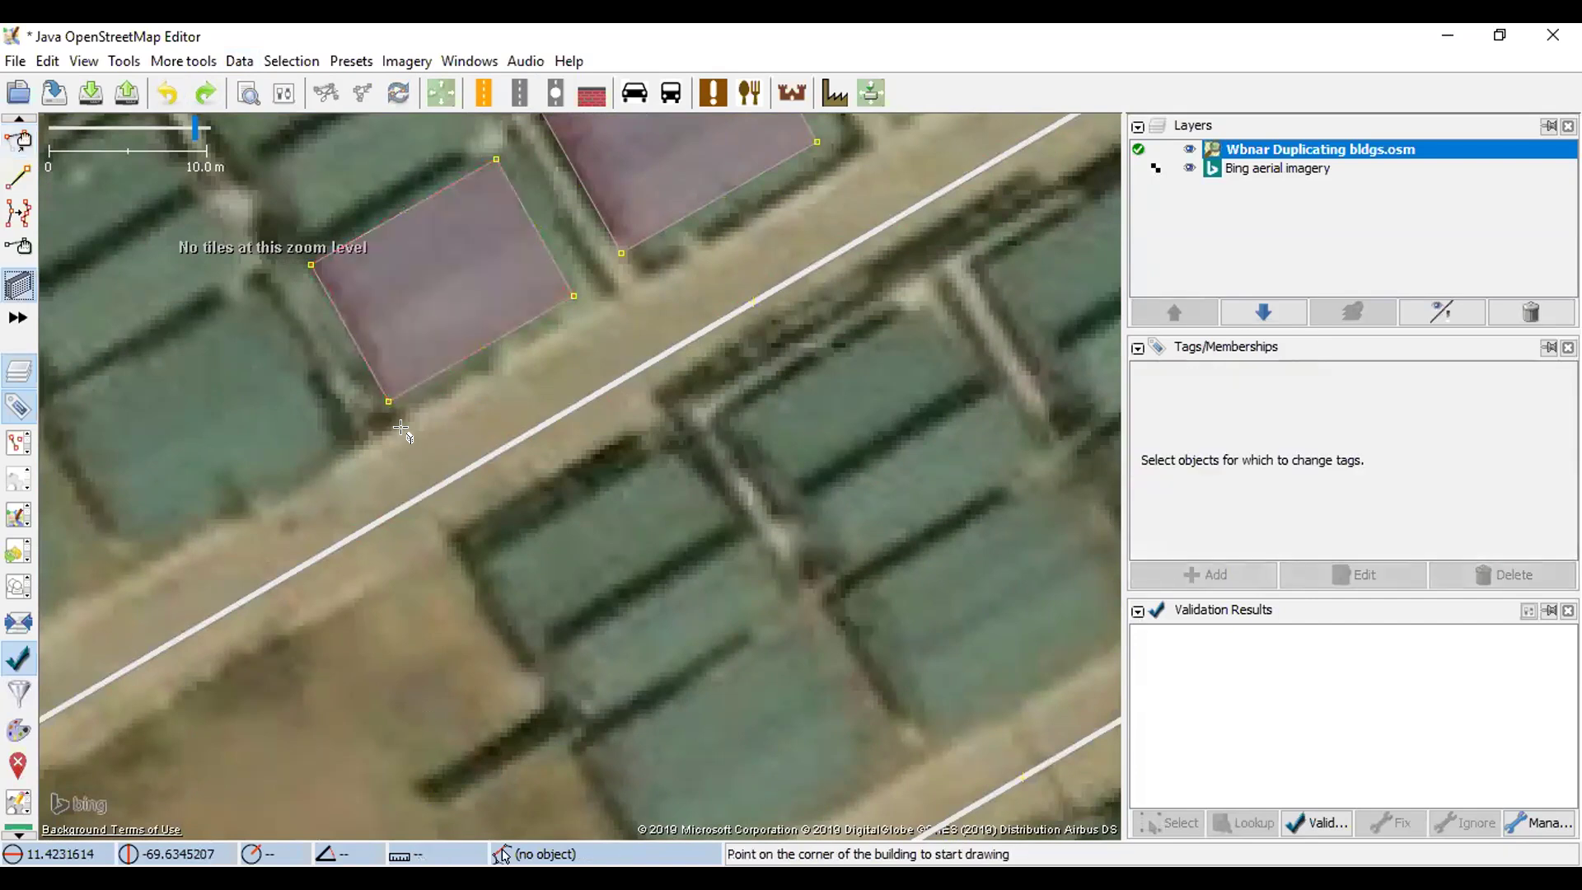
left_click(387, 400)
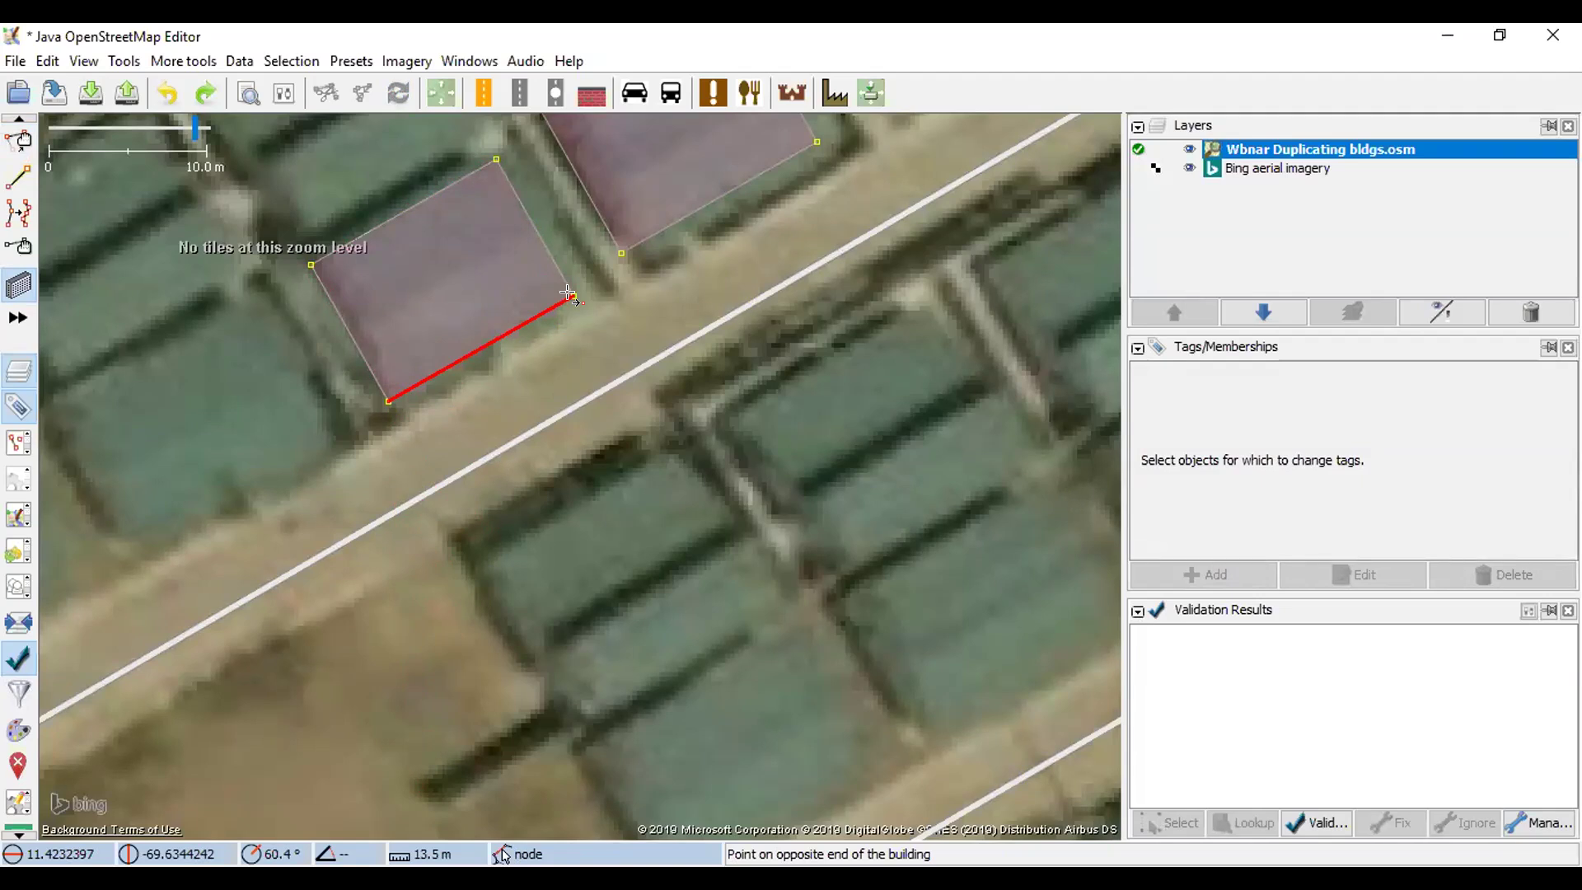
scroll(568, 294, "up", 2)
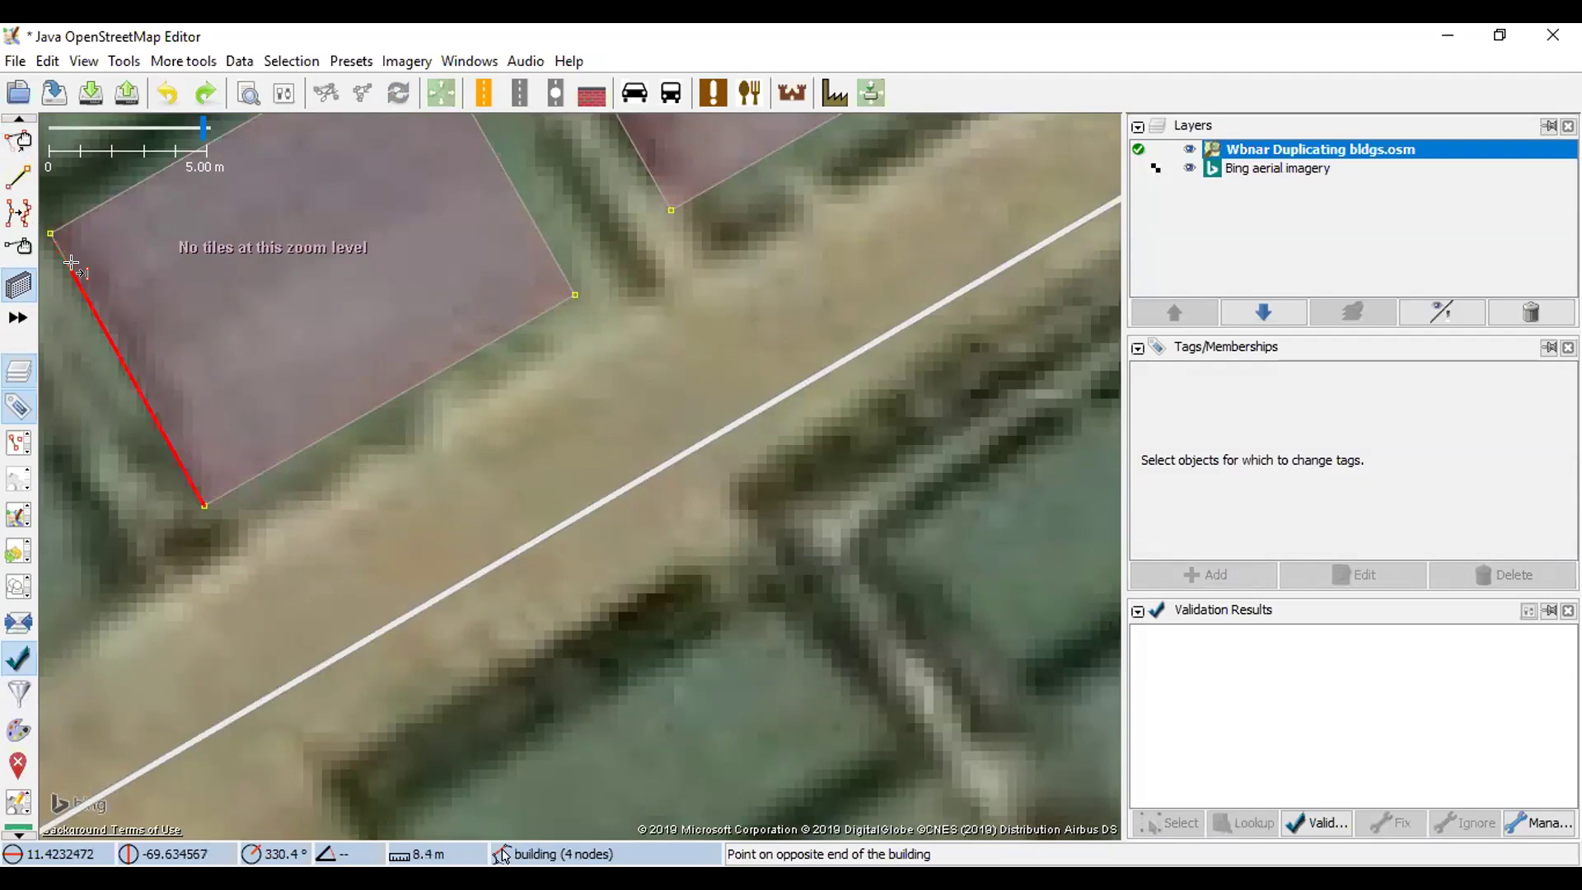
key("Escape")
- Set the default size for rectangular buildings to a width of 9.9 m and a length step of 13.5 m
left_click_drag(266, 578, 347, 266)
scroll(329, 267, "down", 5)
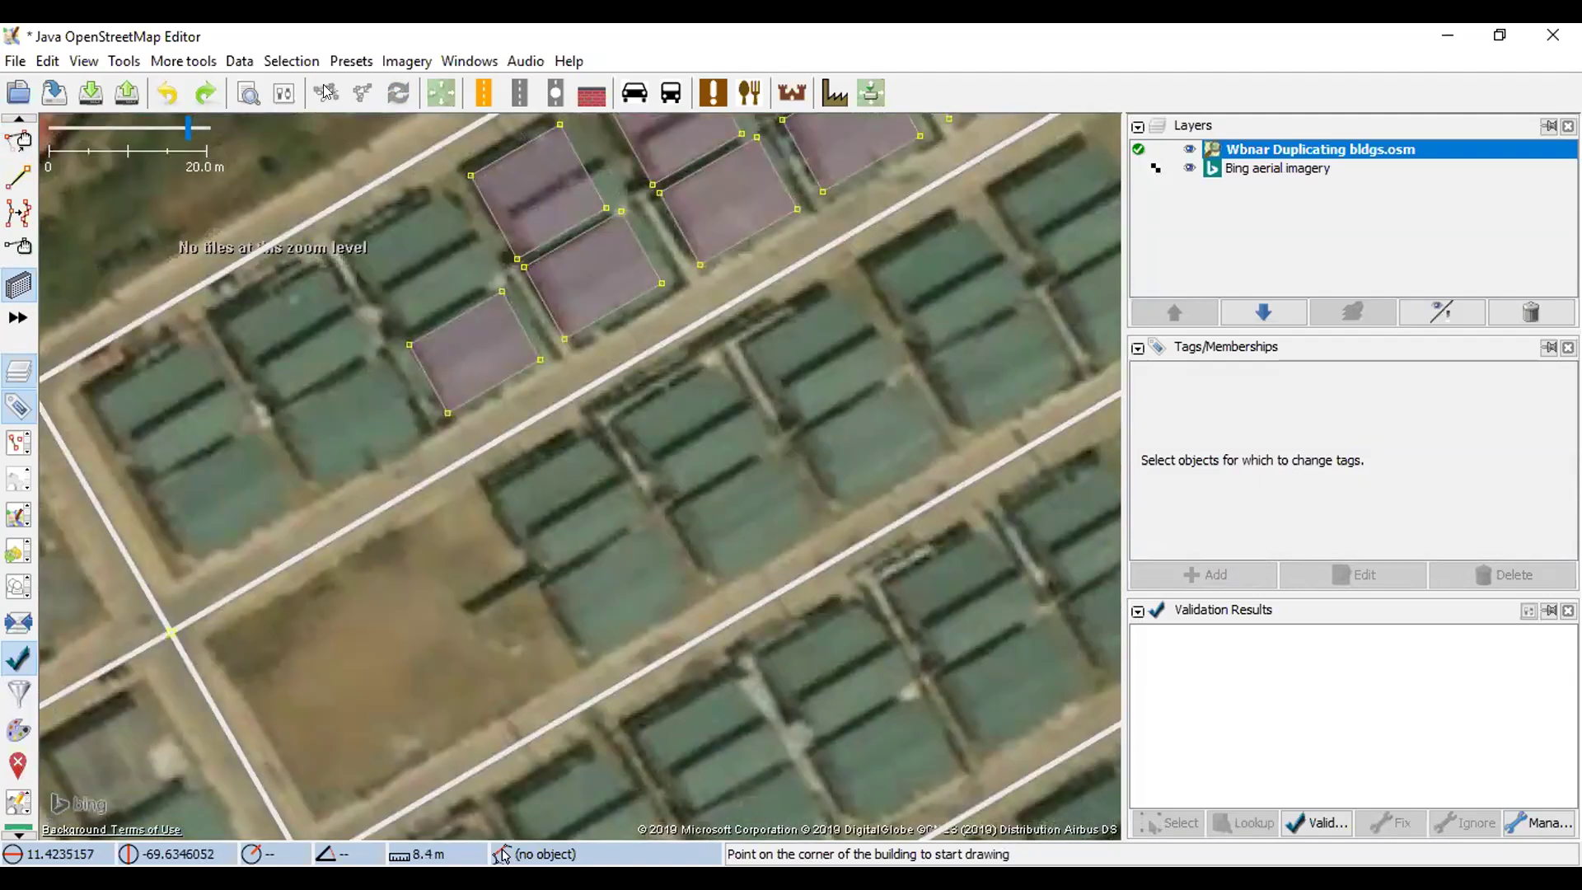
left_click(241, 63)
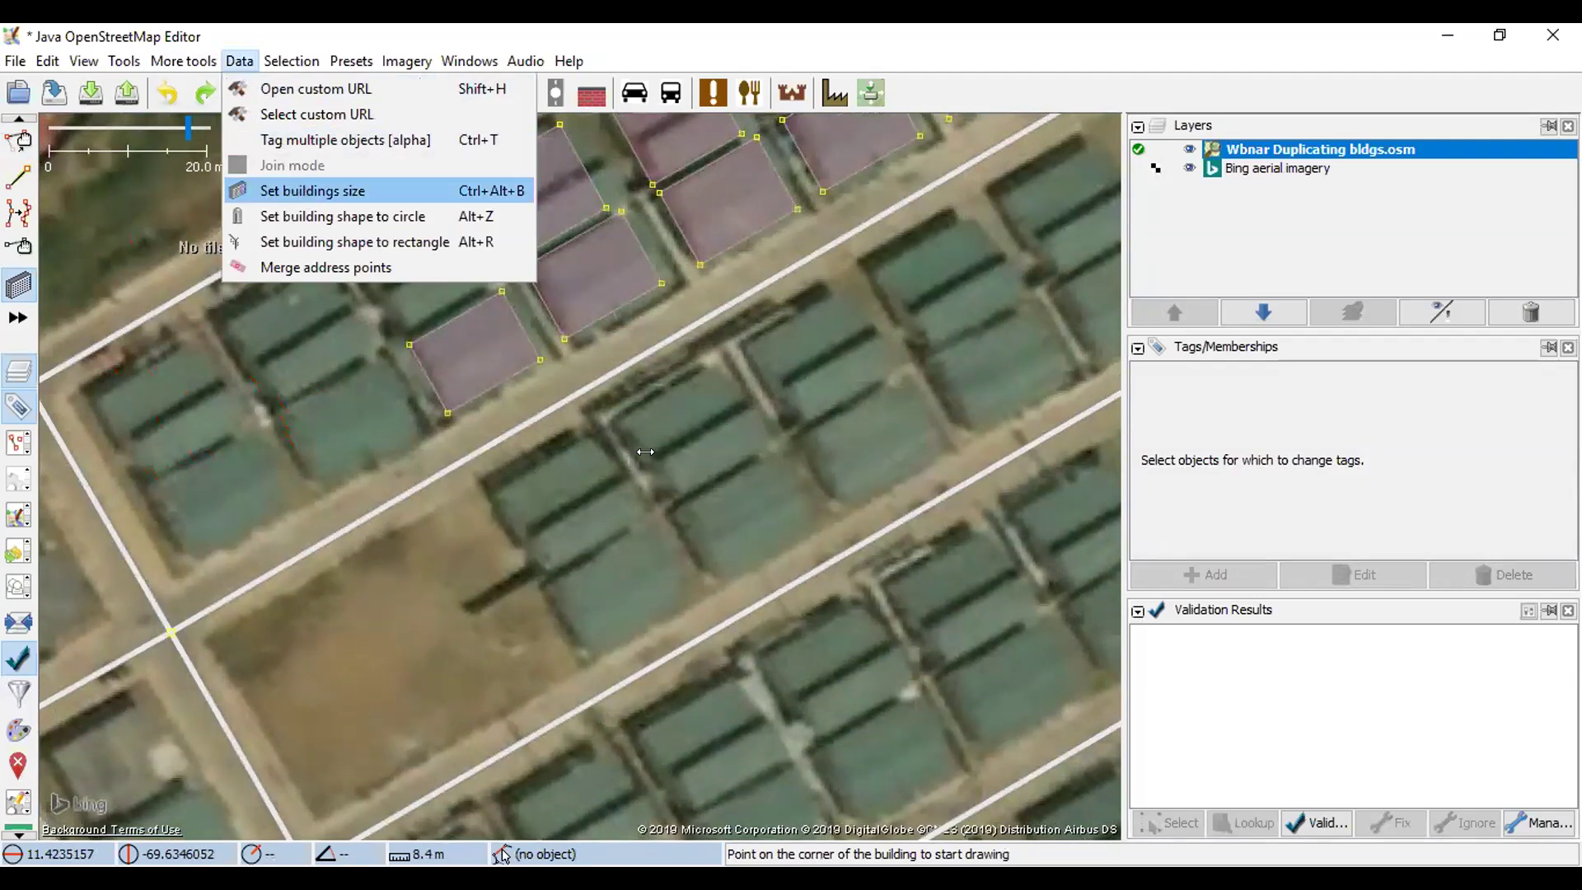
left_click(301, 188)
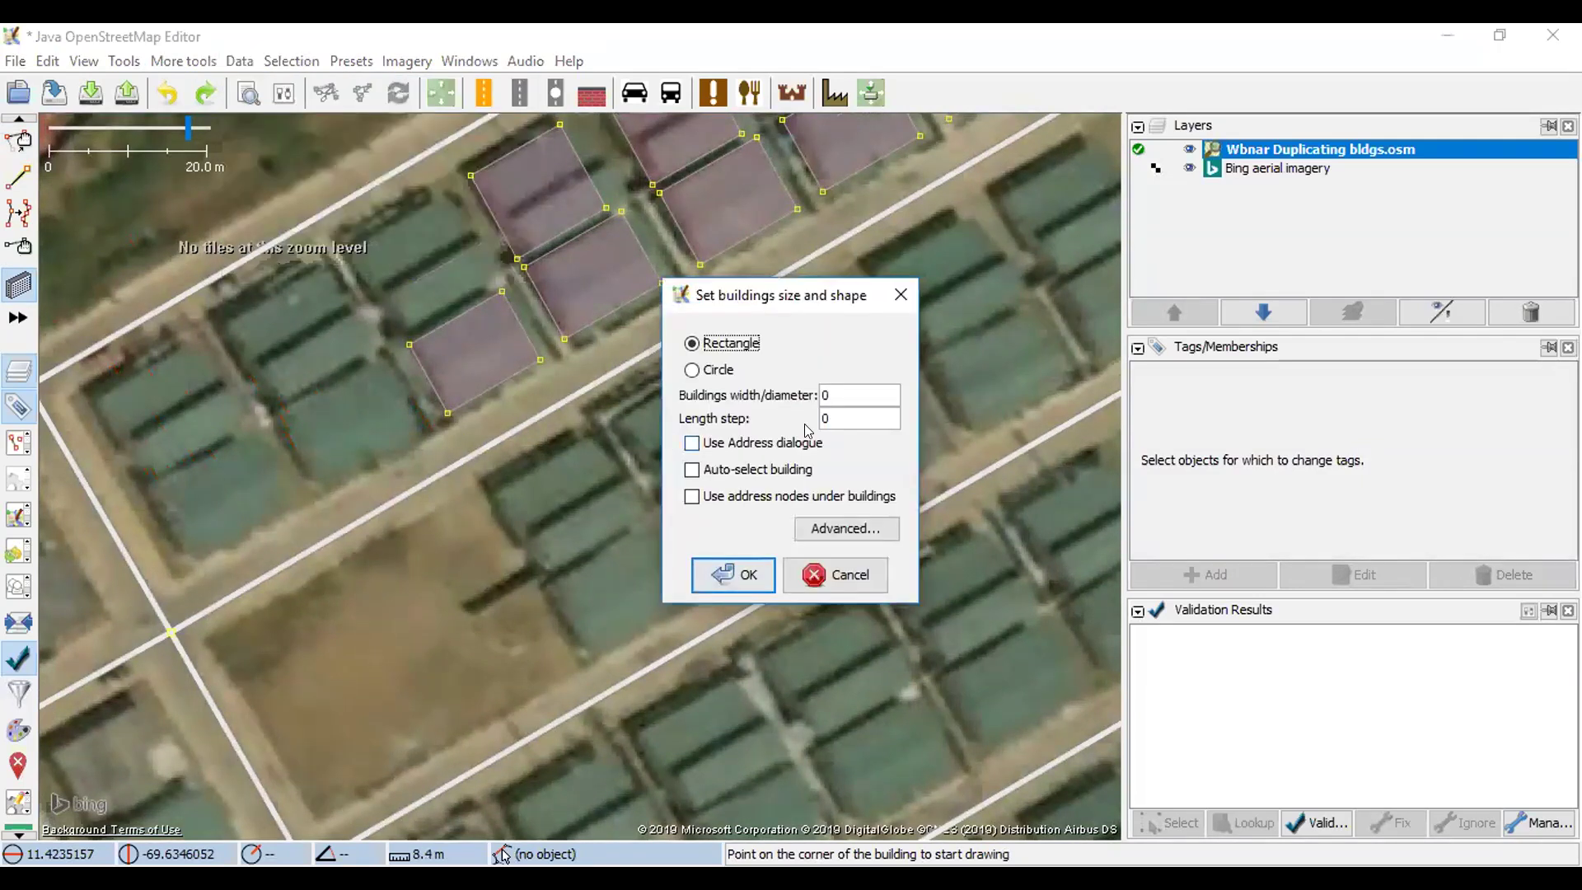
left_click(834, 389)
key("BackSpace")
type("9")
type(",9")
left_click(834, 416)
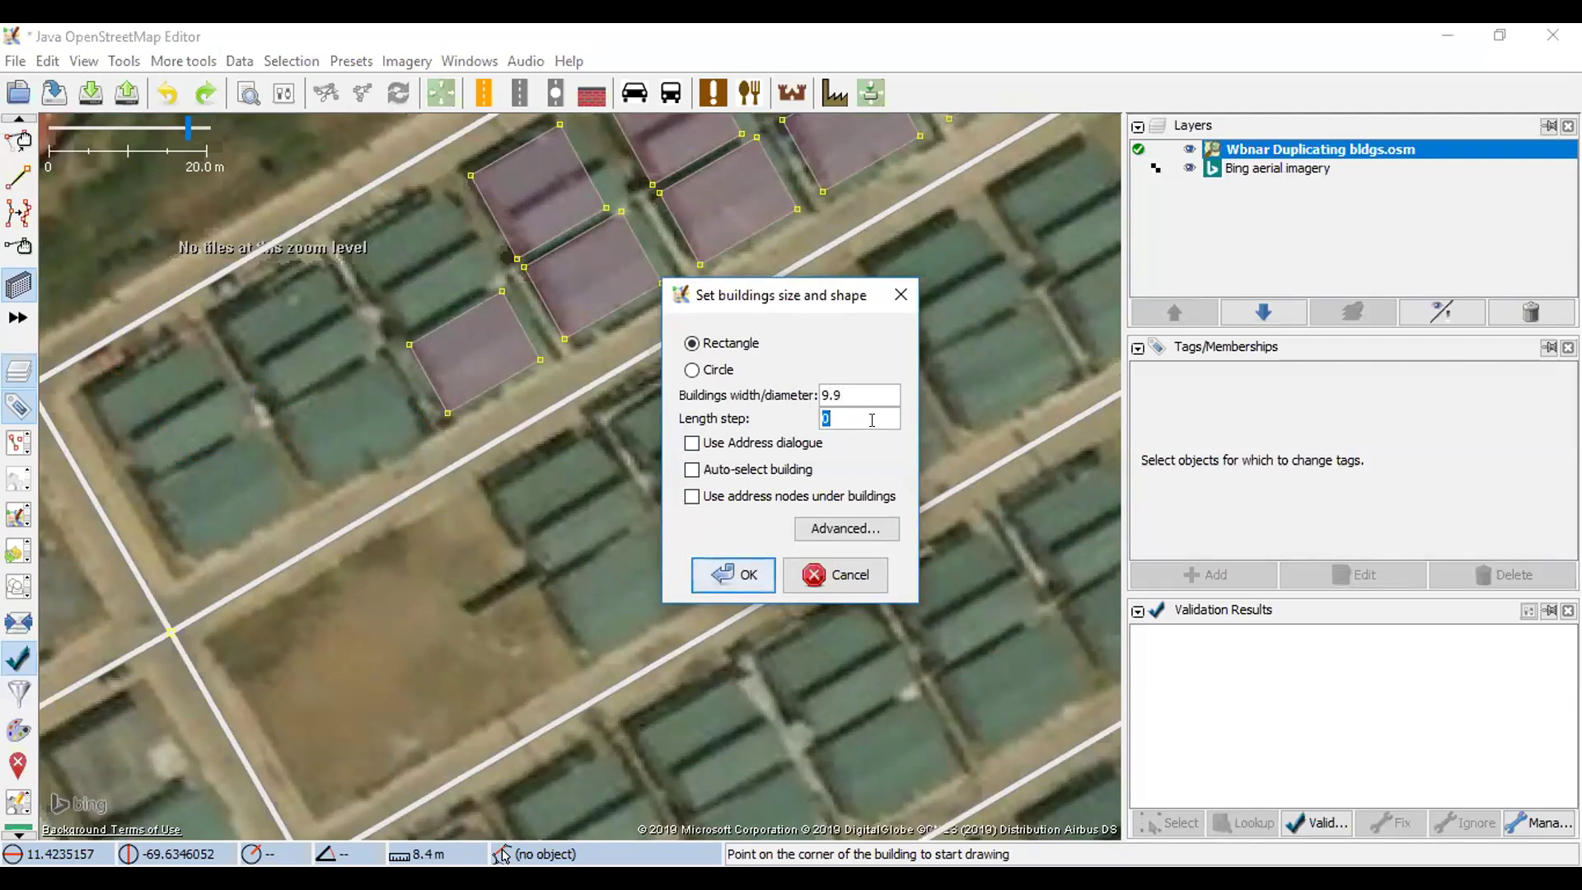
type("13.5")
left_click(745, 574)
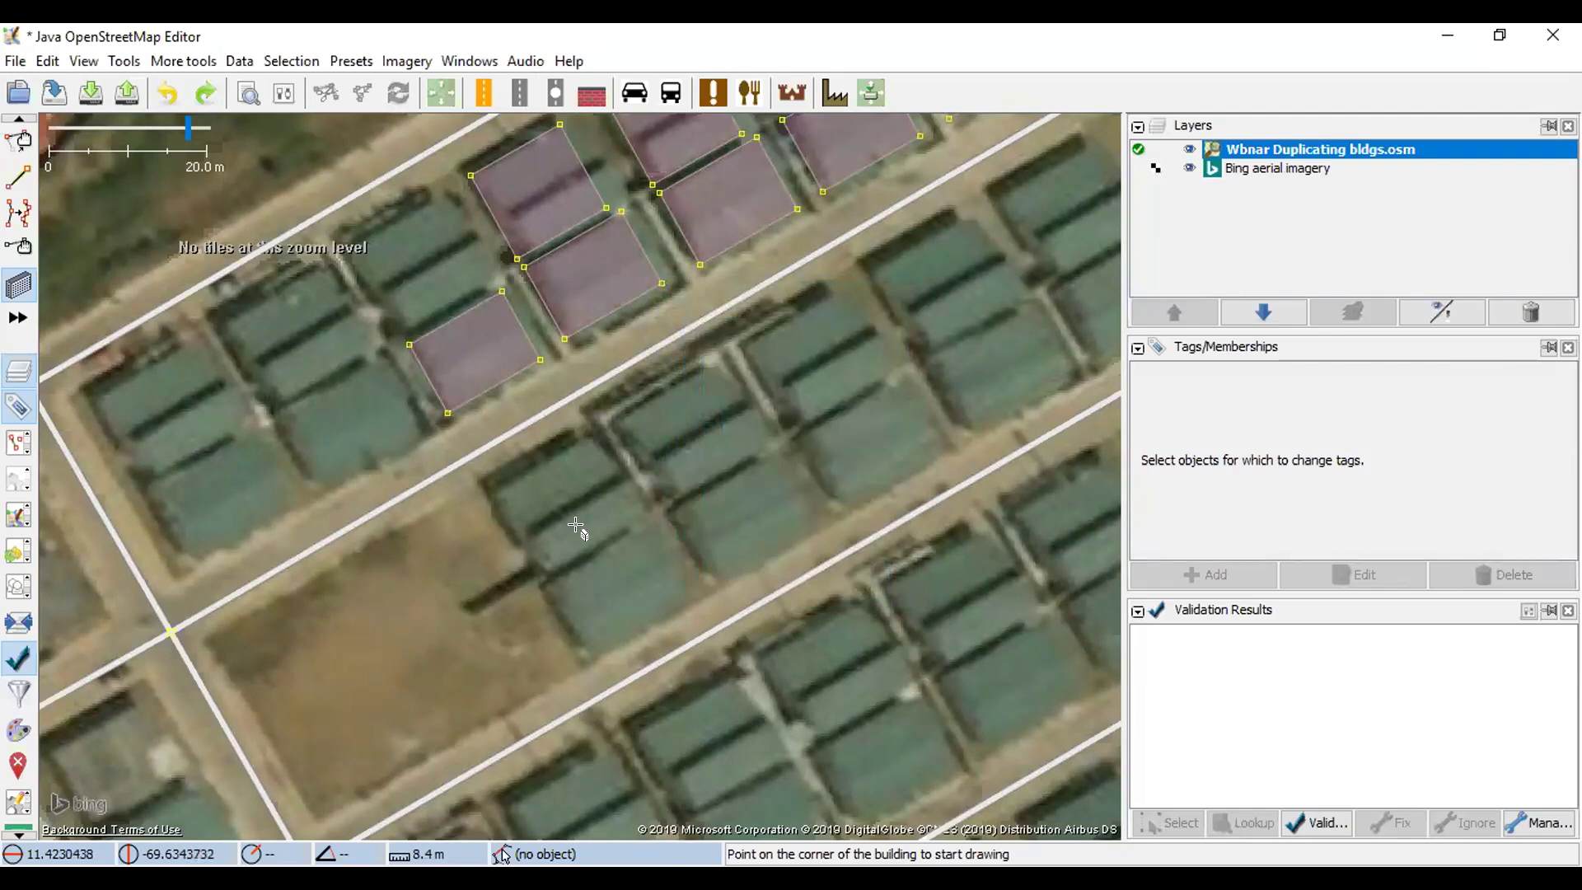
- Draw three 13.5 m by 9.9 m buildings: two over neighbouring houses beside the vacant plot and one on the plot itself
left_click(538, 577)
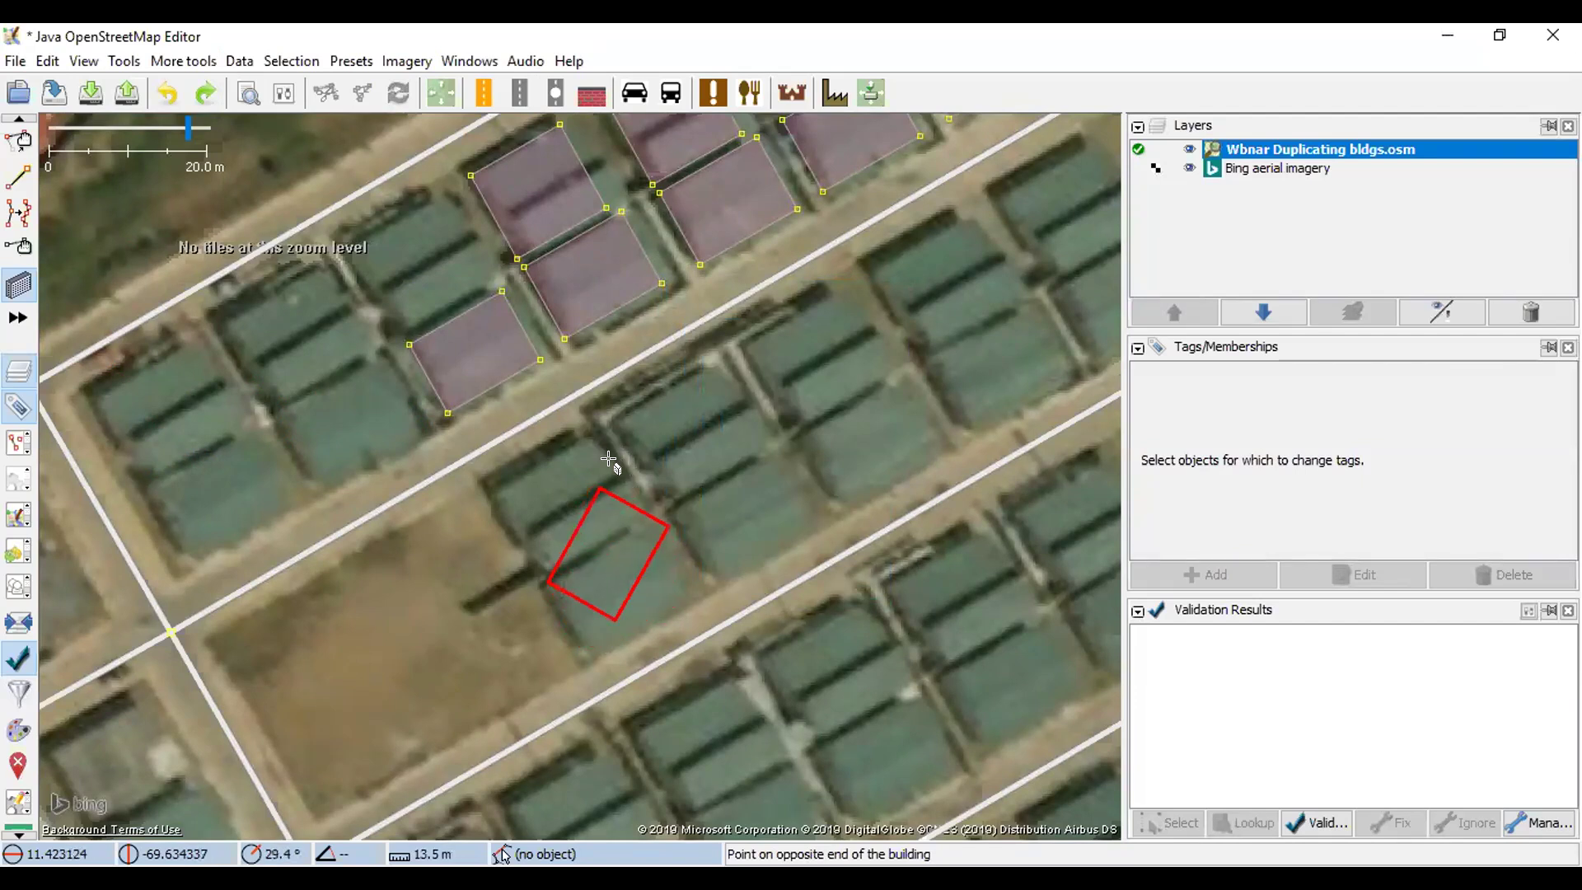
left_click(639, 528)
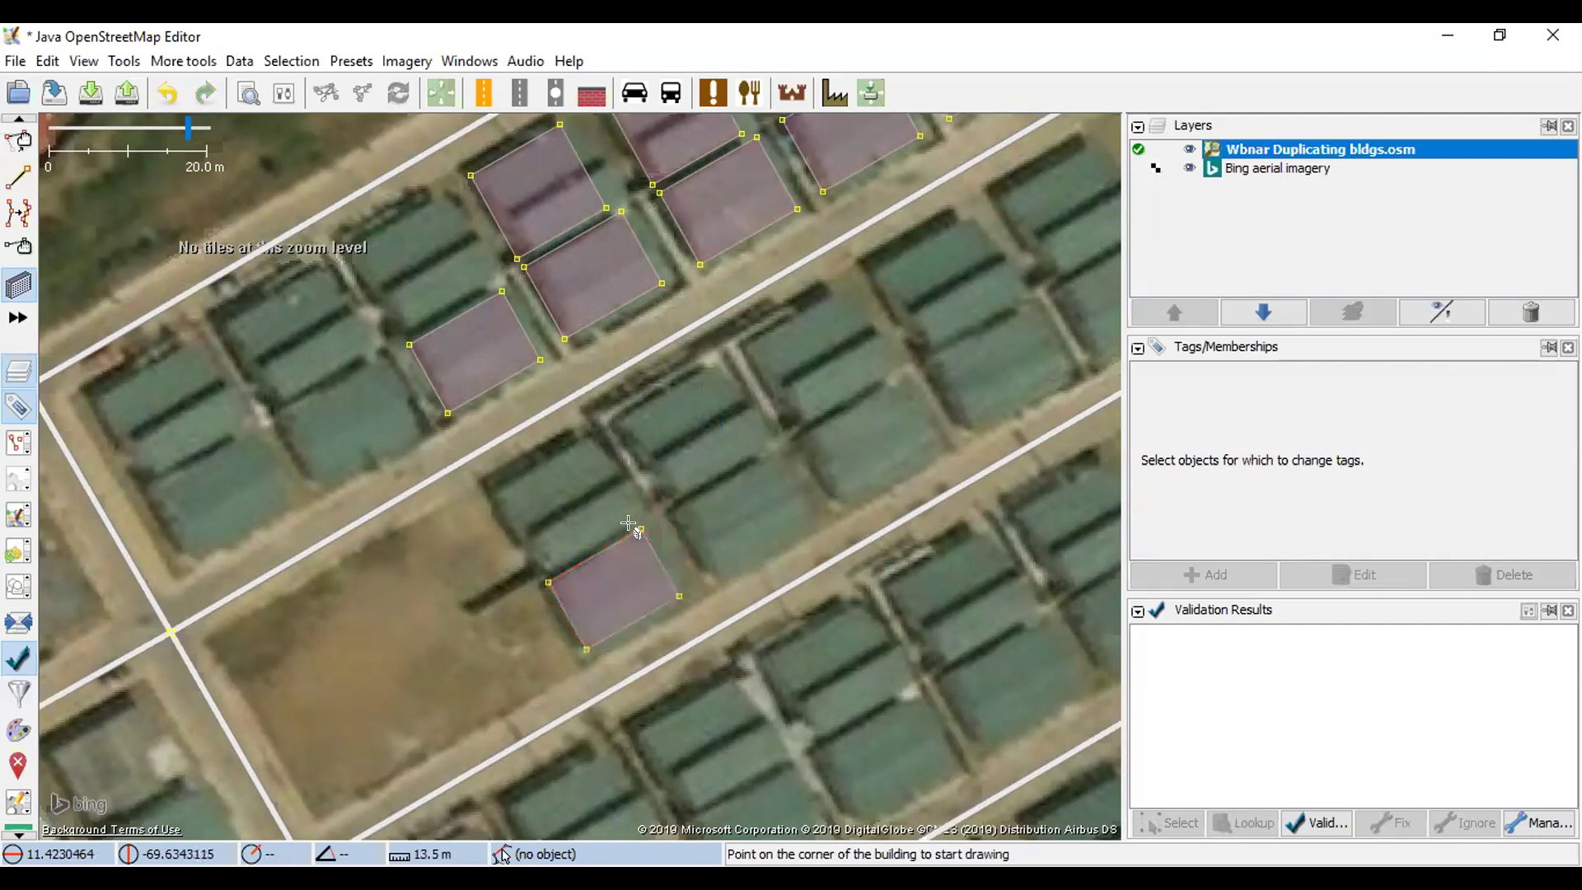
left_click(669, 505)
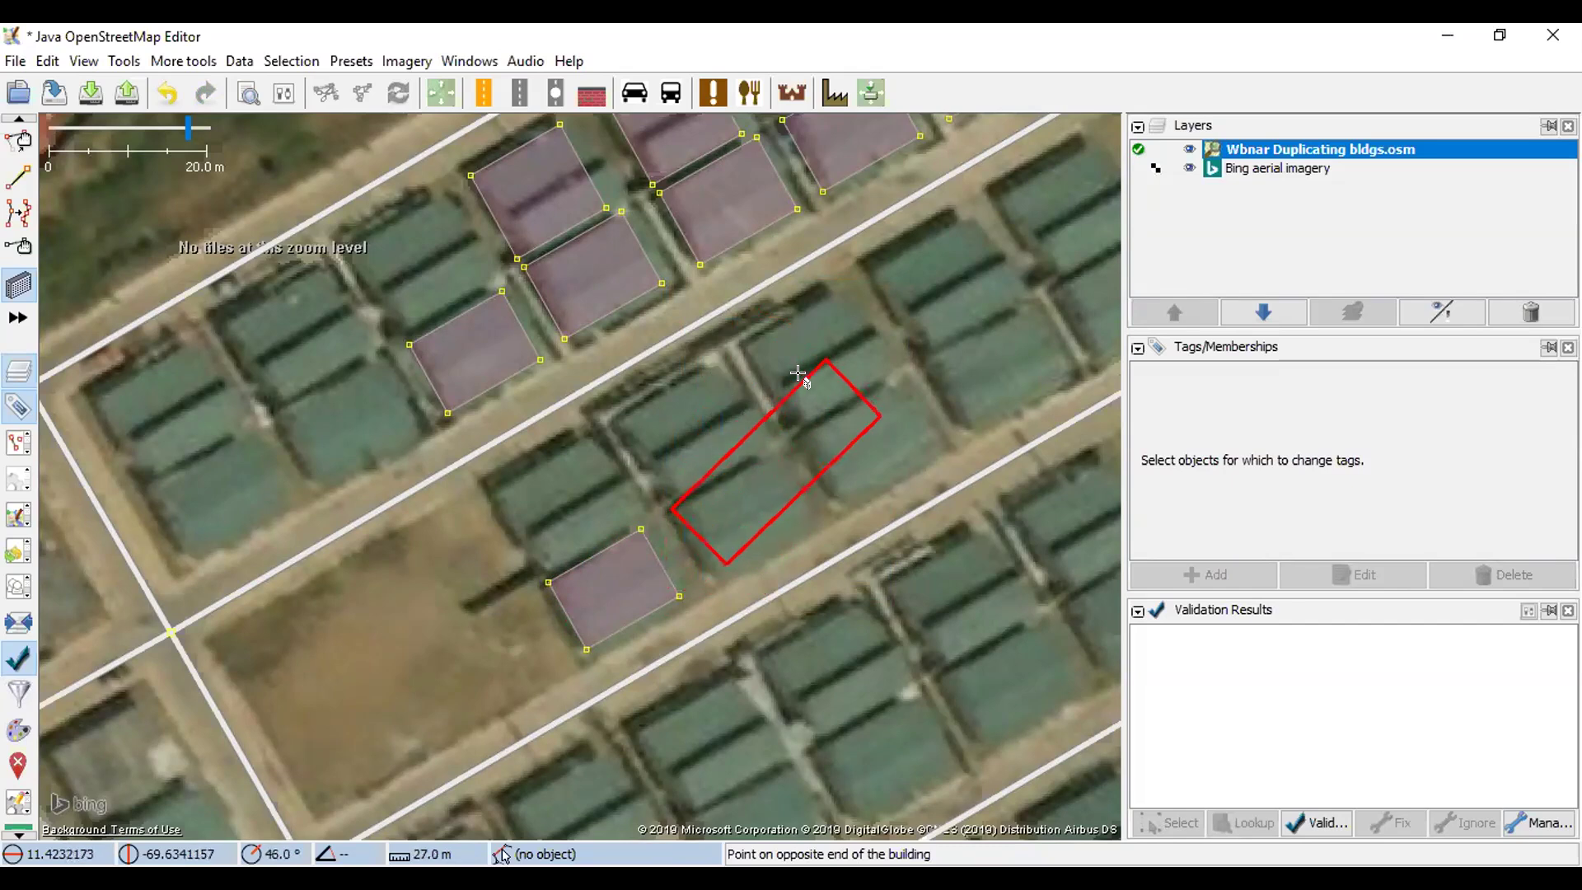
left_click(786, 441)
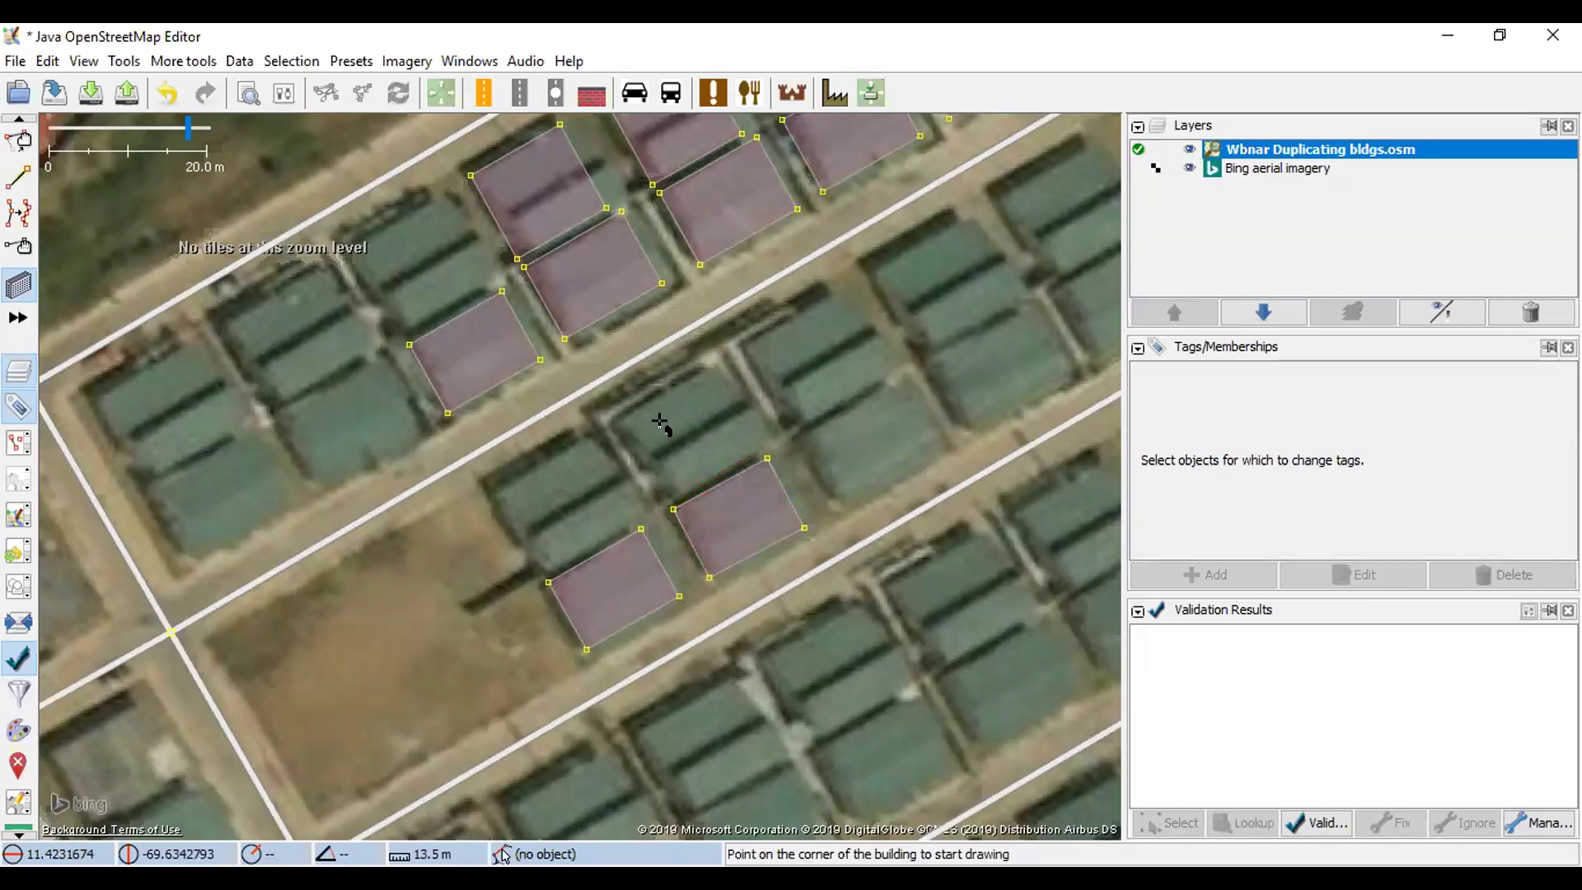
left_click(274, 595)
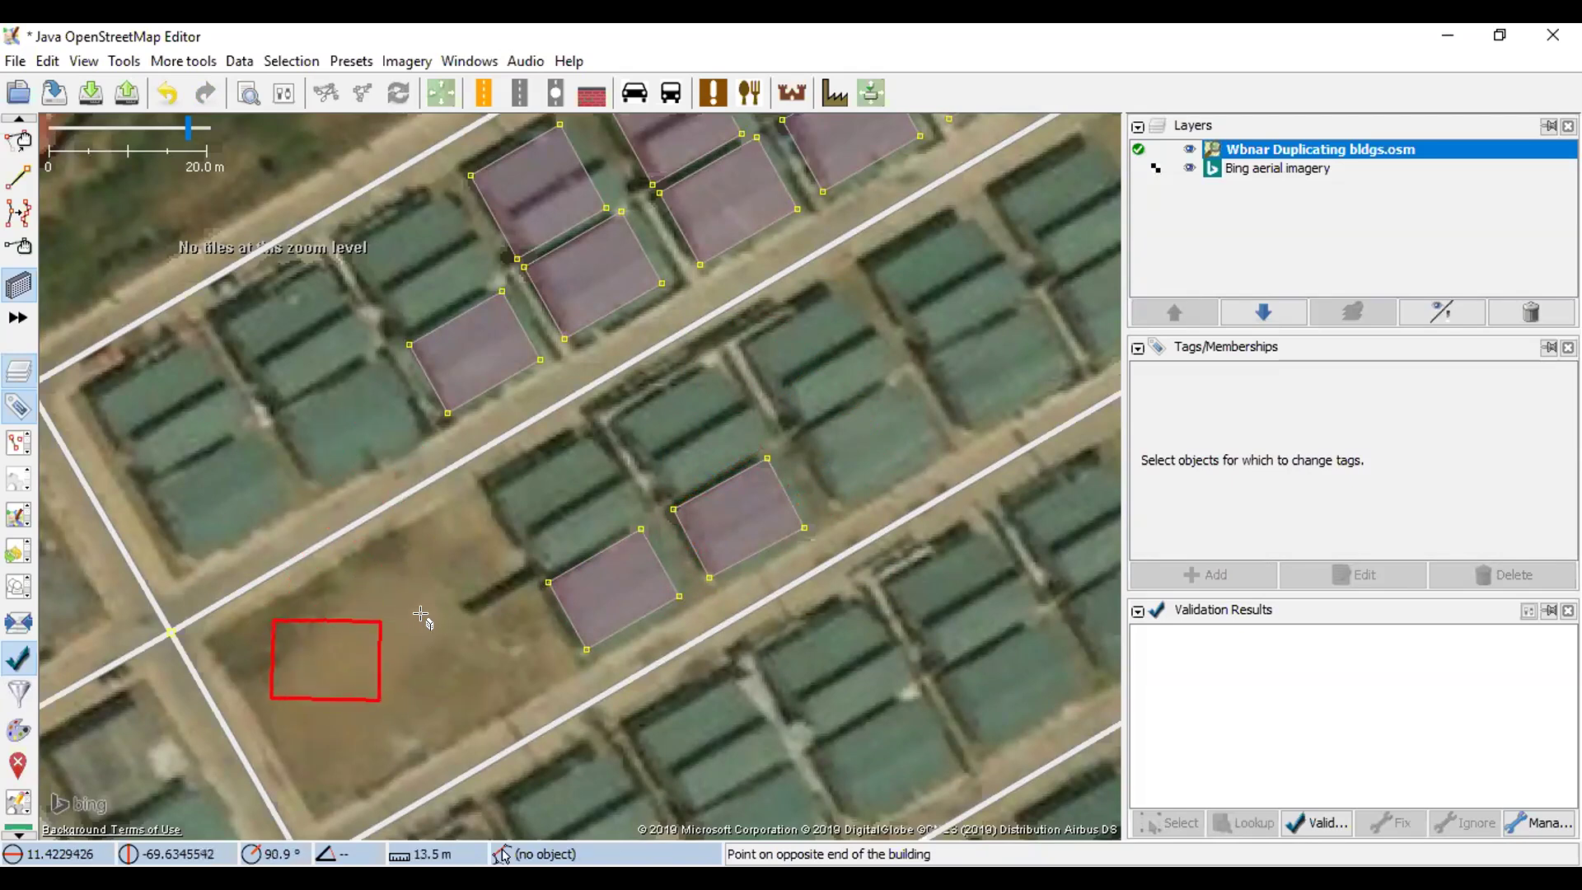
left_click(416, 619)
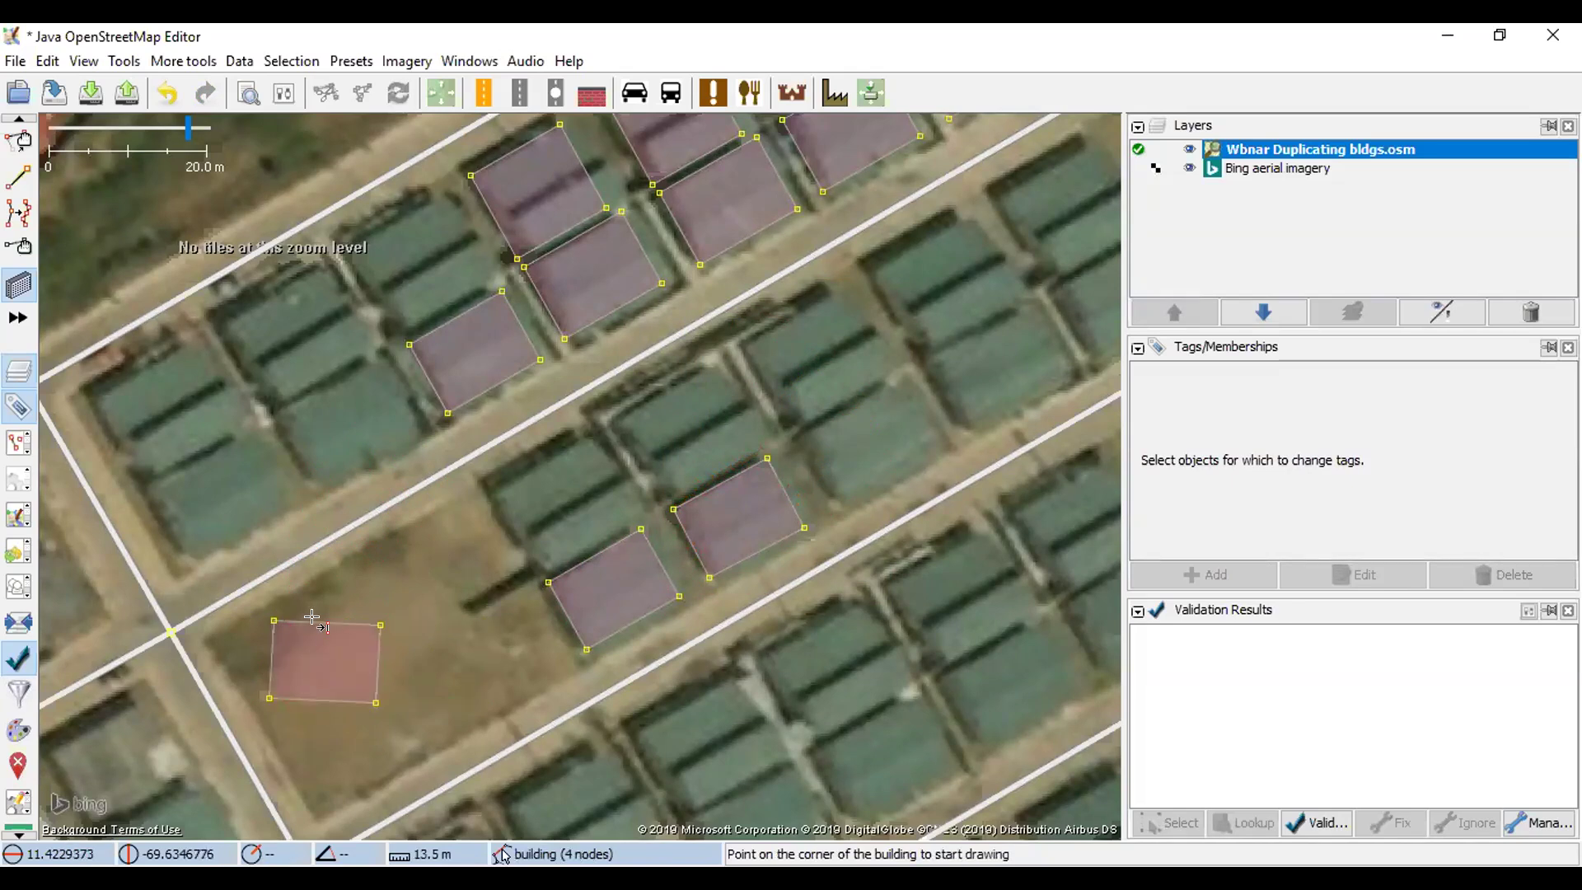
- Delete the three fixed-size buildings drawn on the vacant plot and over the two houses beside it
key("s")
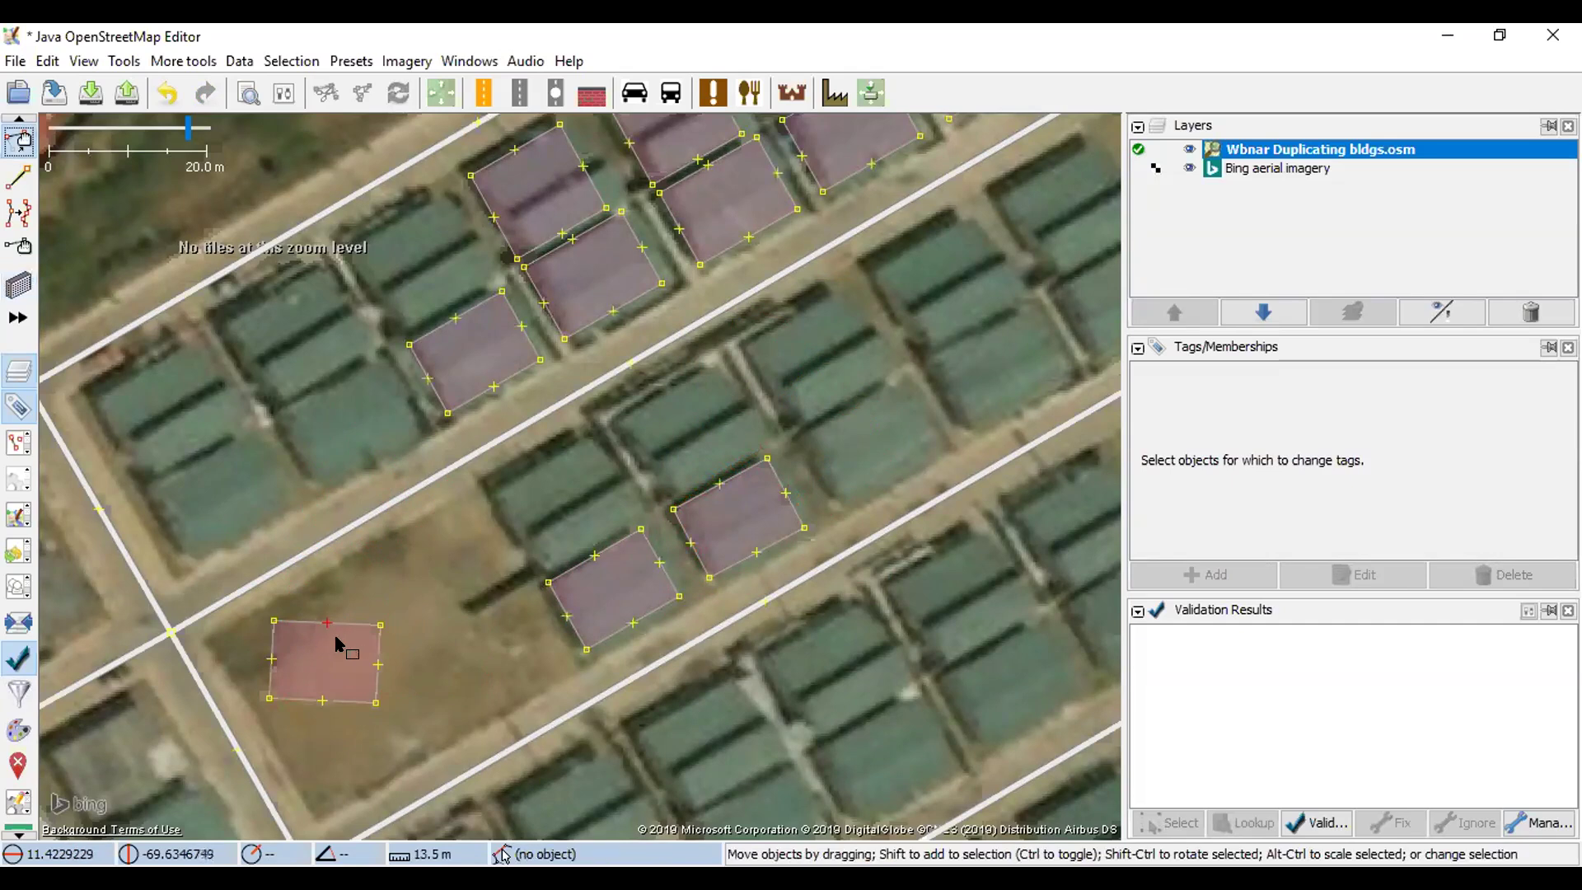
left_click(374, 644)
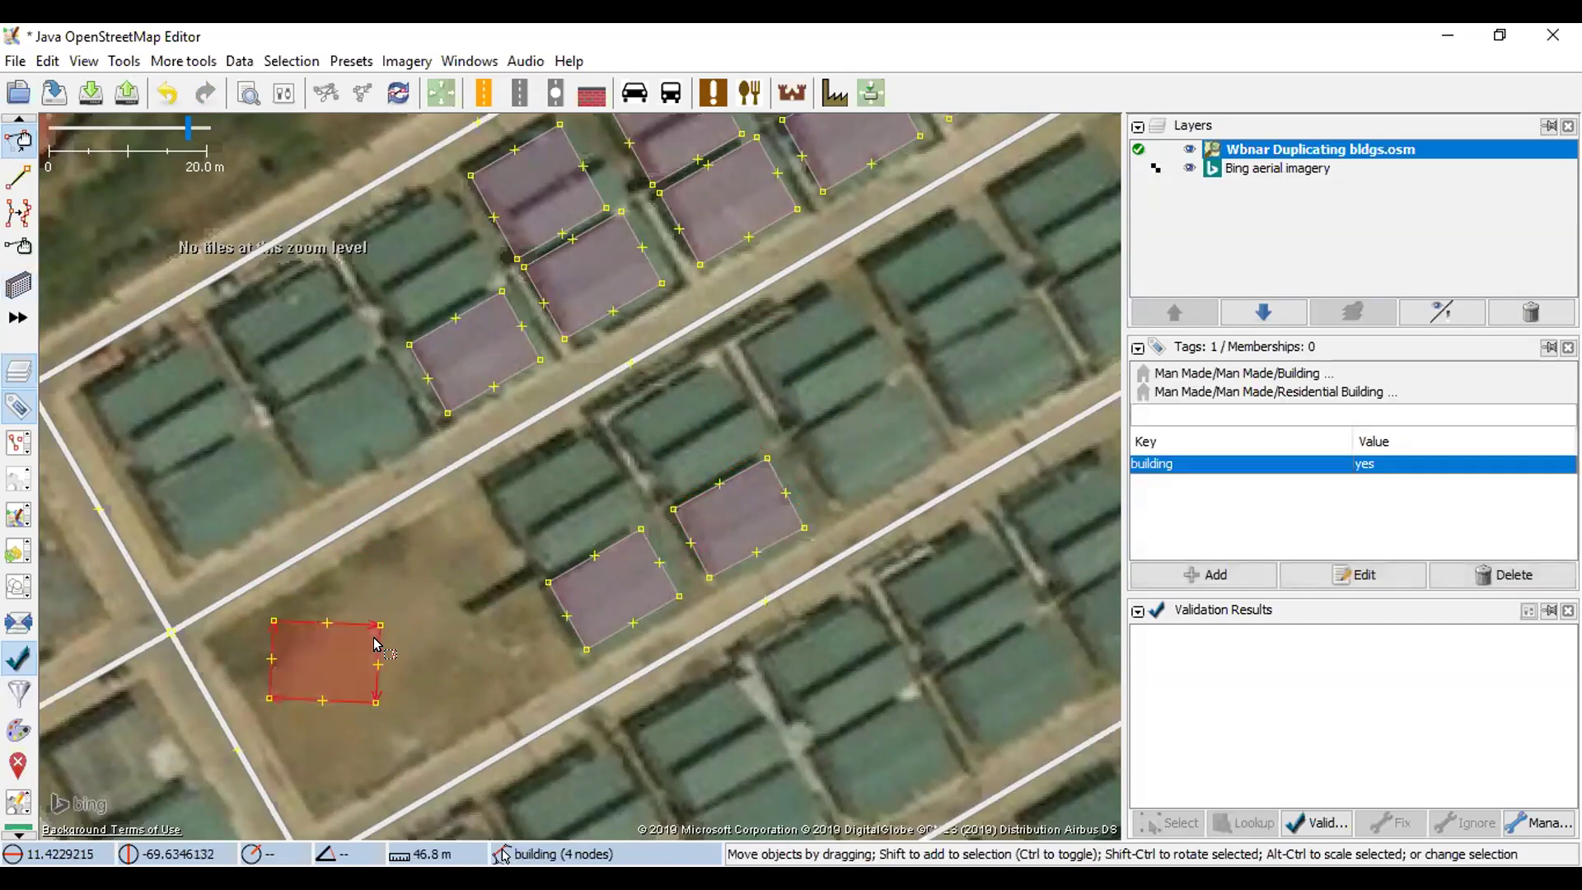
key("Delete")
left_click(664, 600)
key("Delete")
key("Delete")
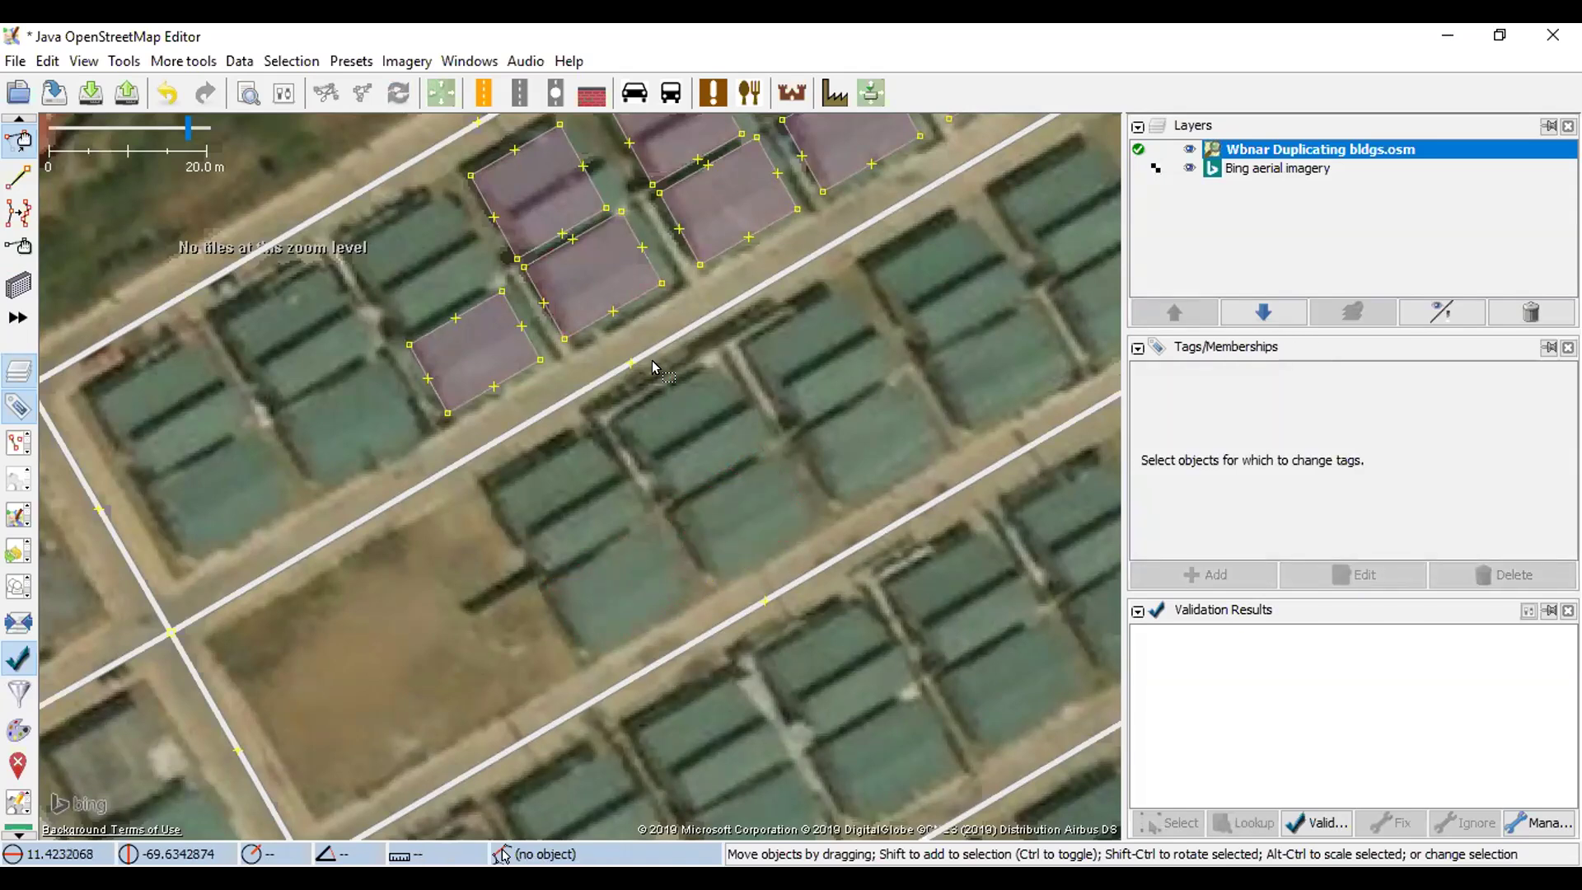
- Reset the default size for rectangular buildings to a width of 0 and a length step of 0
scroll(651, 360, "down", 5)
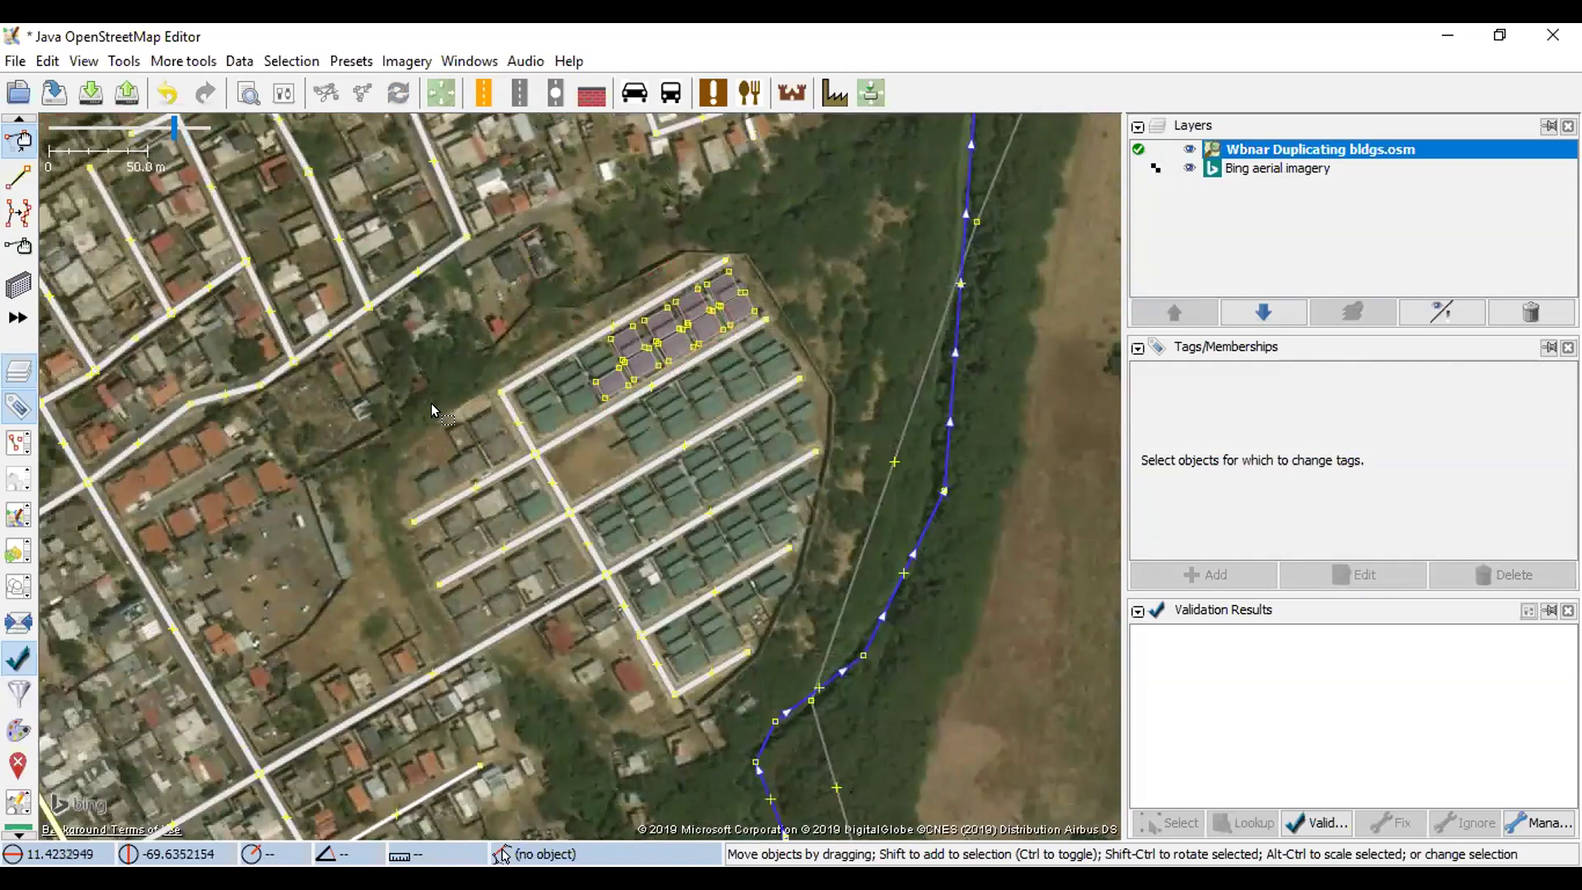
left_click_drag(479, 377, 513, 347)
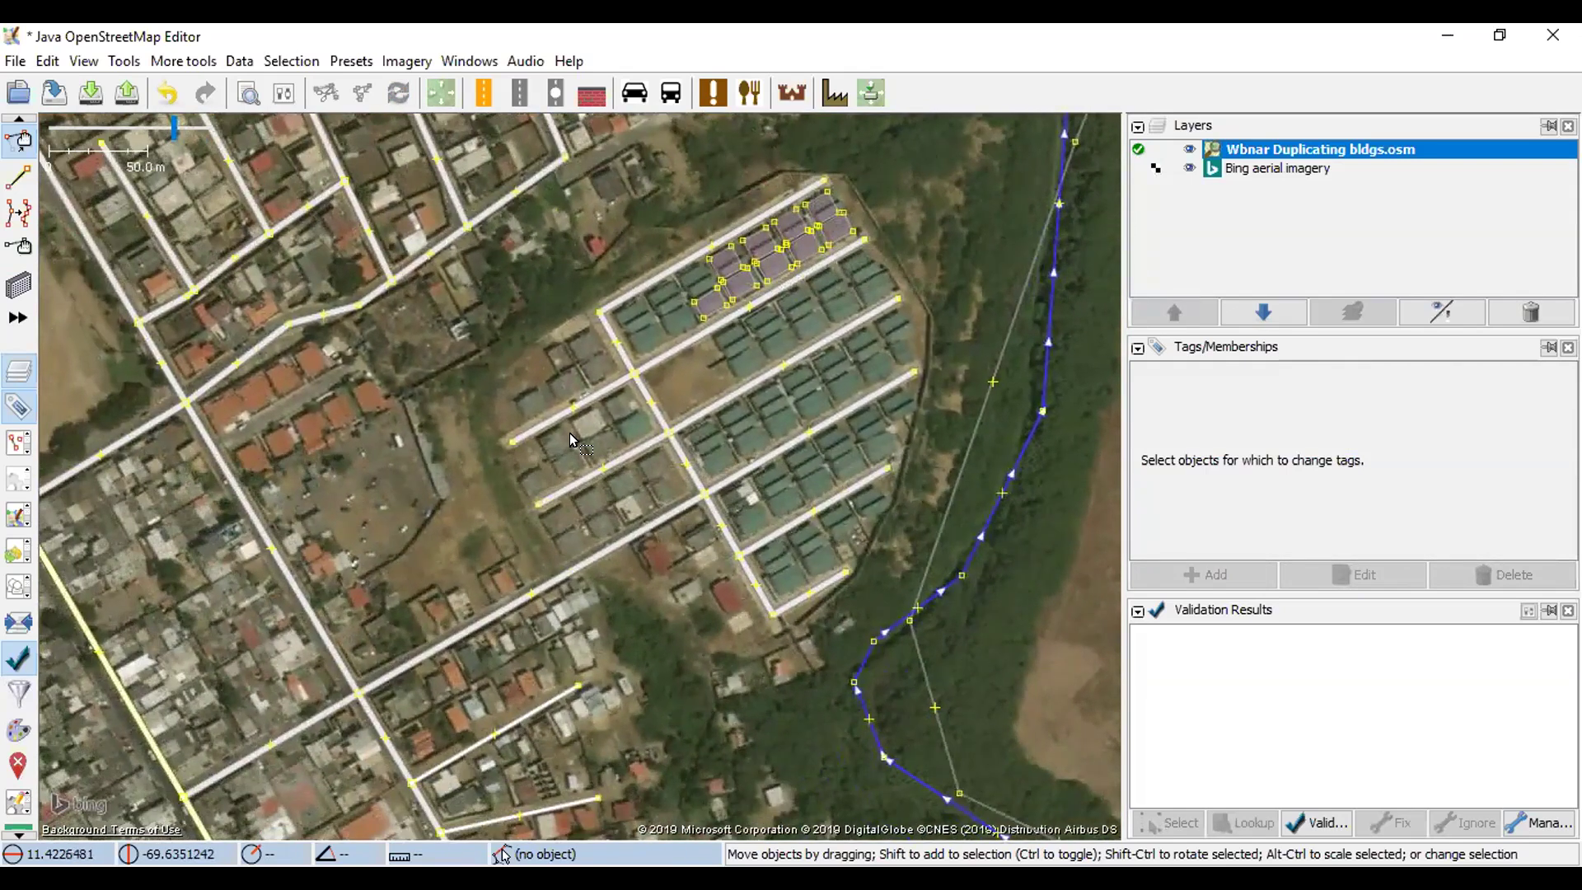
left_click_drag(685, 375, 641, 399)
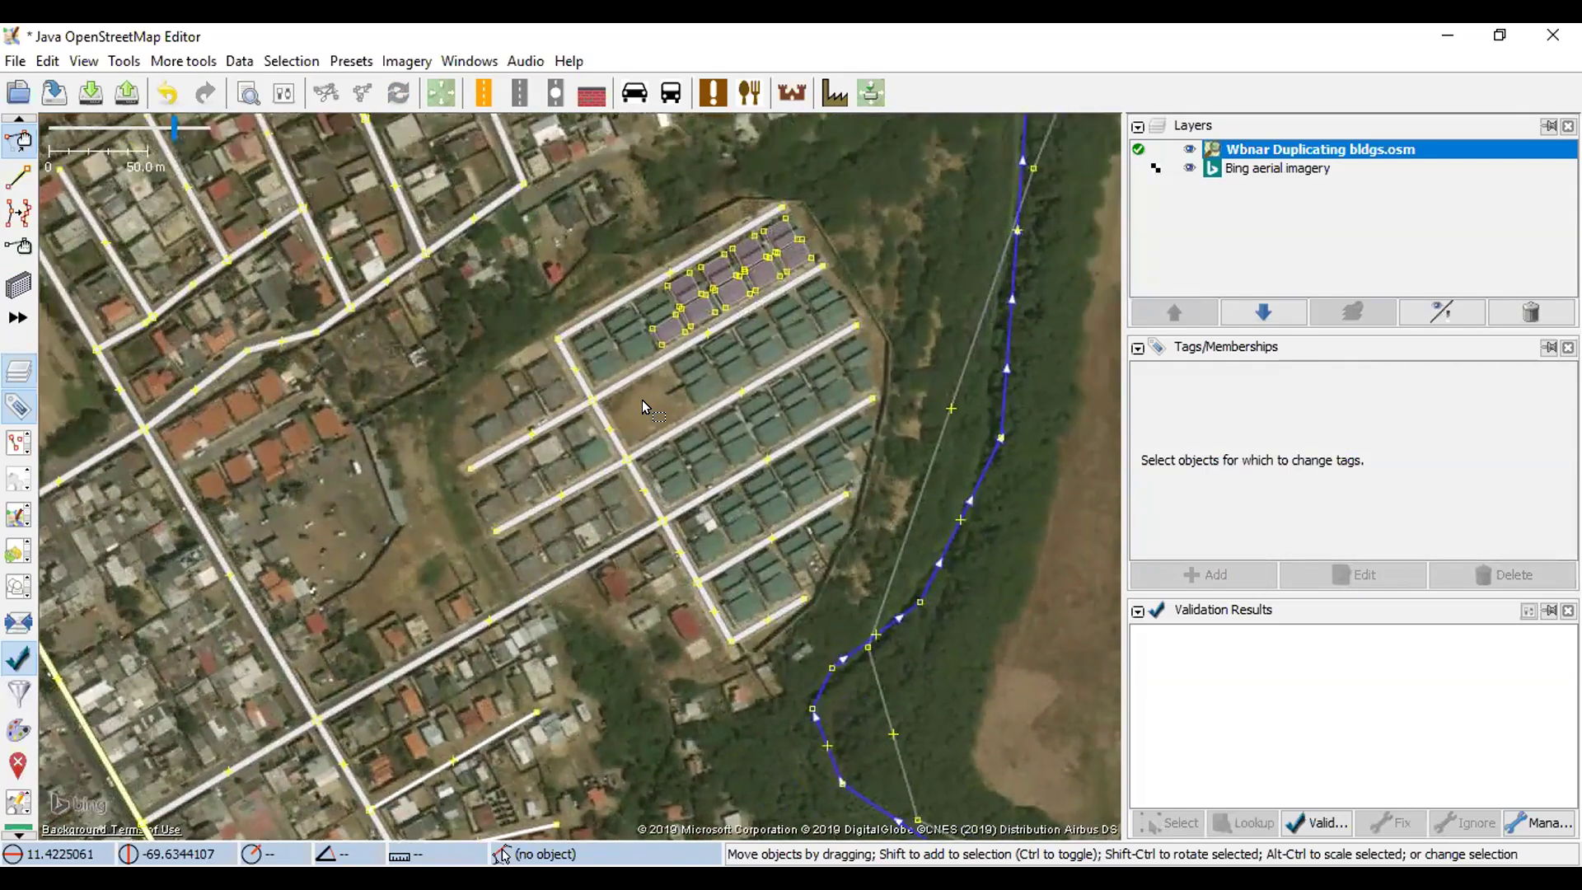
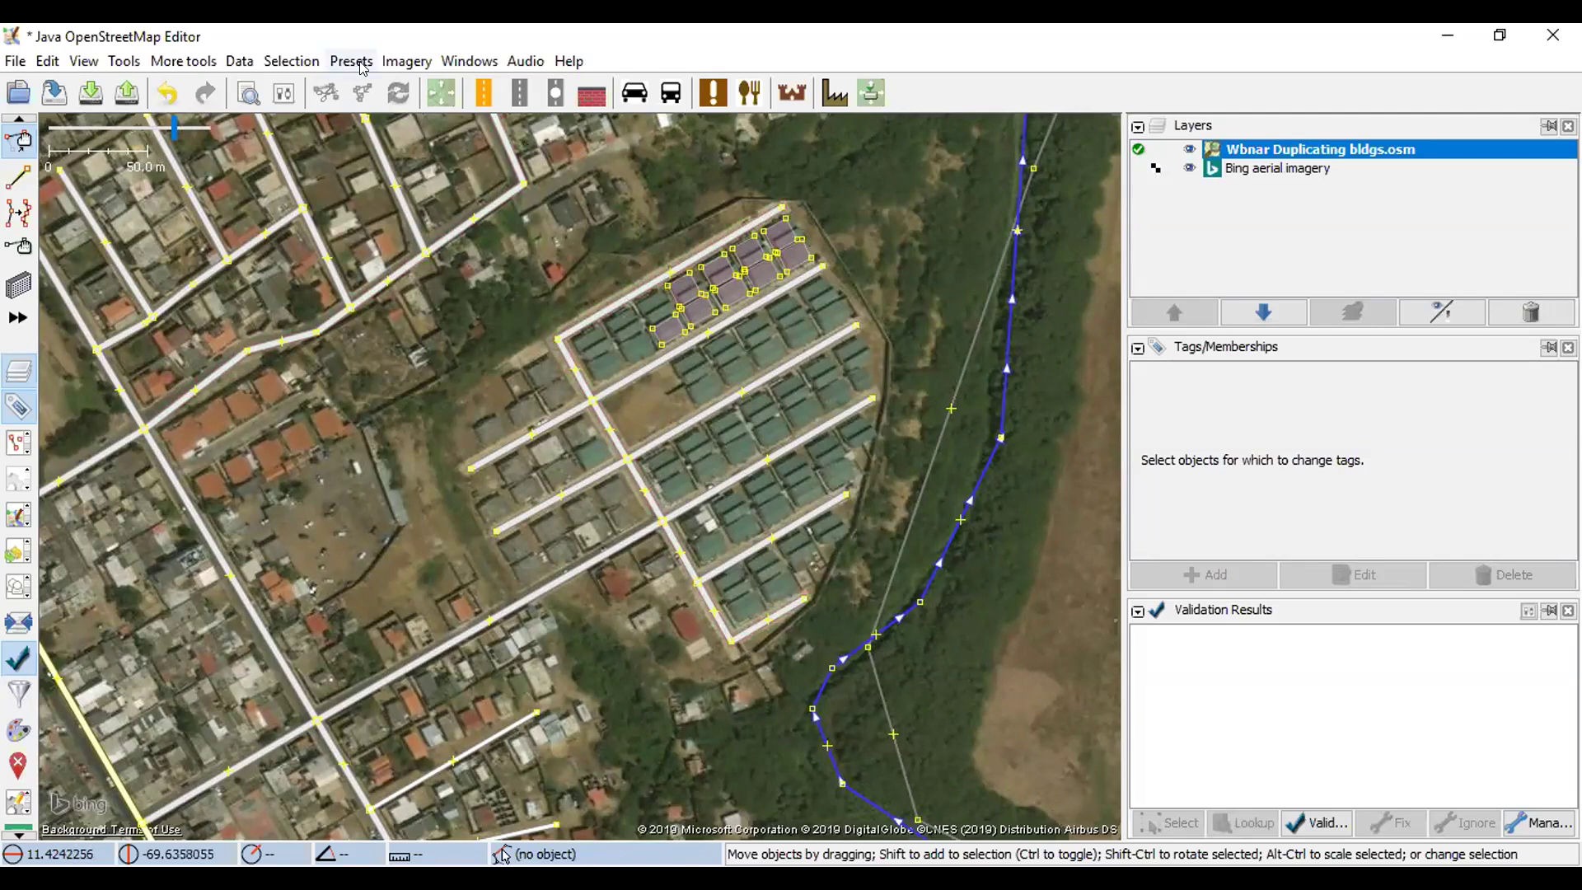
left_click(239, 61)
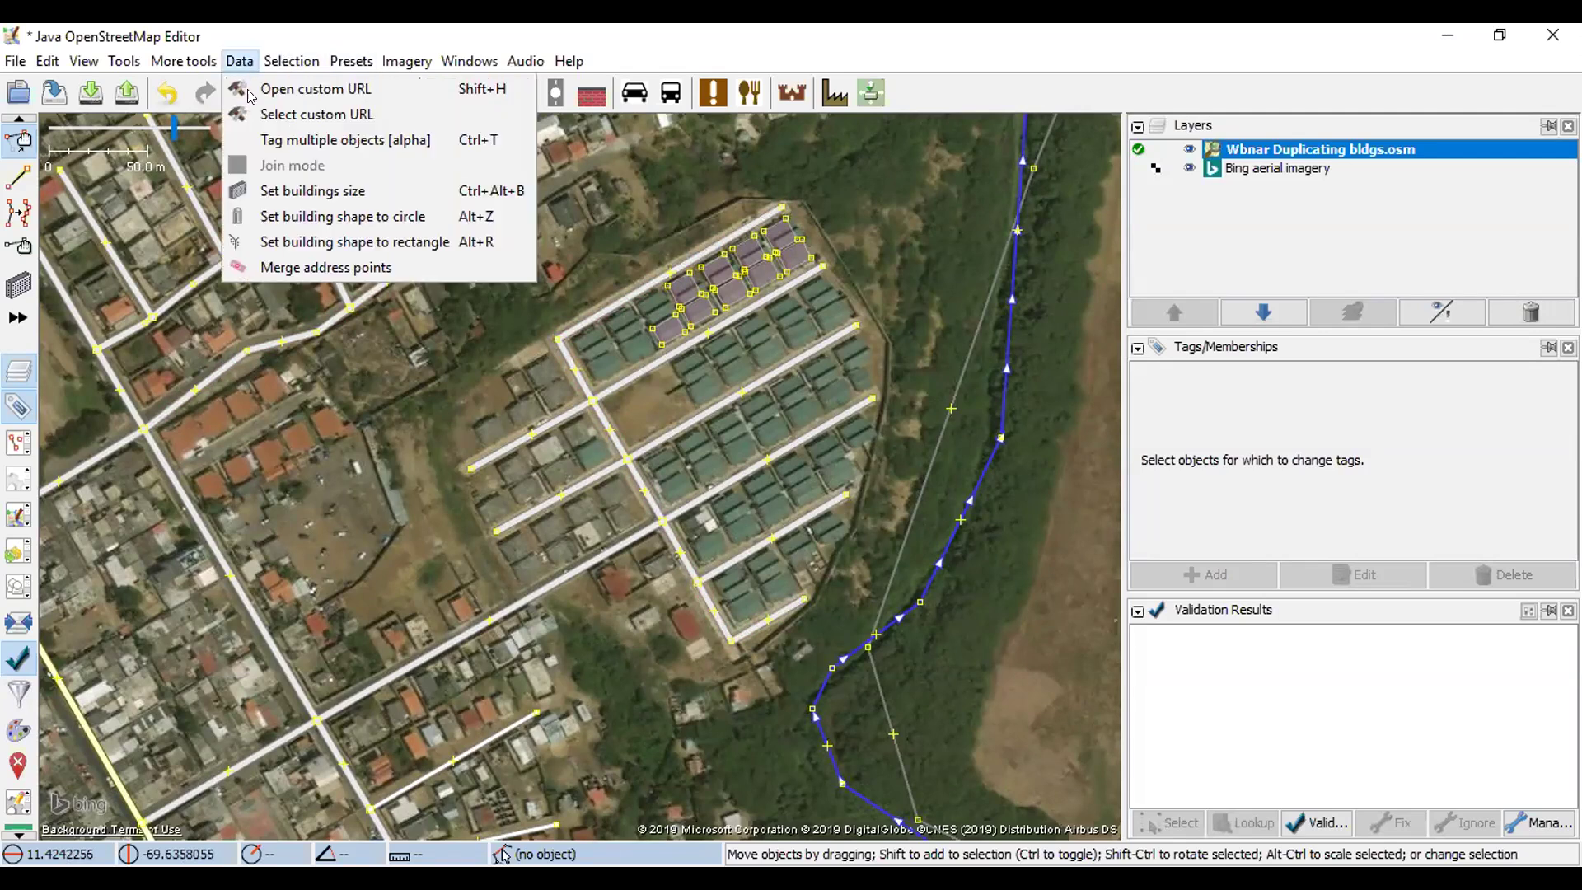
left_click(324, 192)
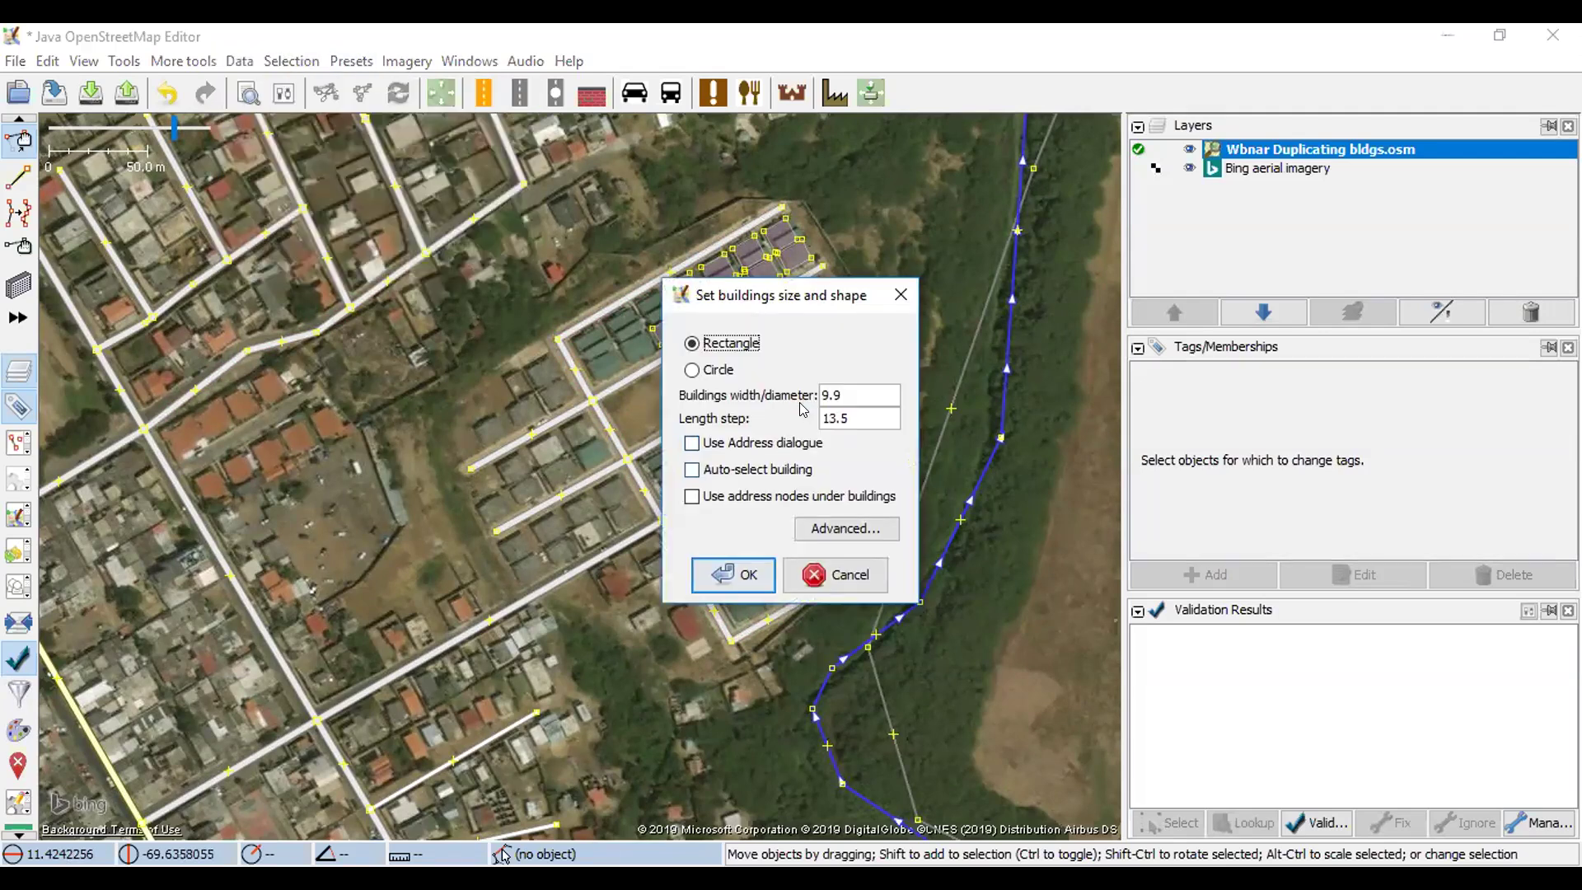
double_click(898, 404)
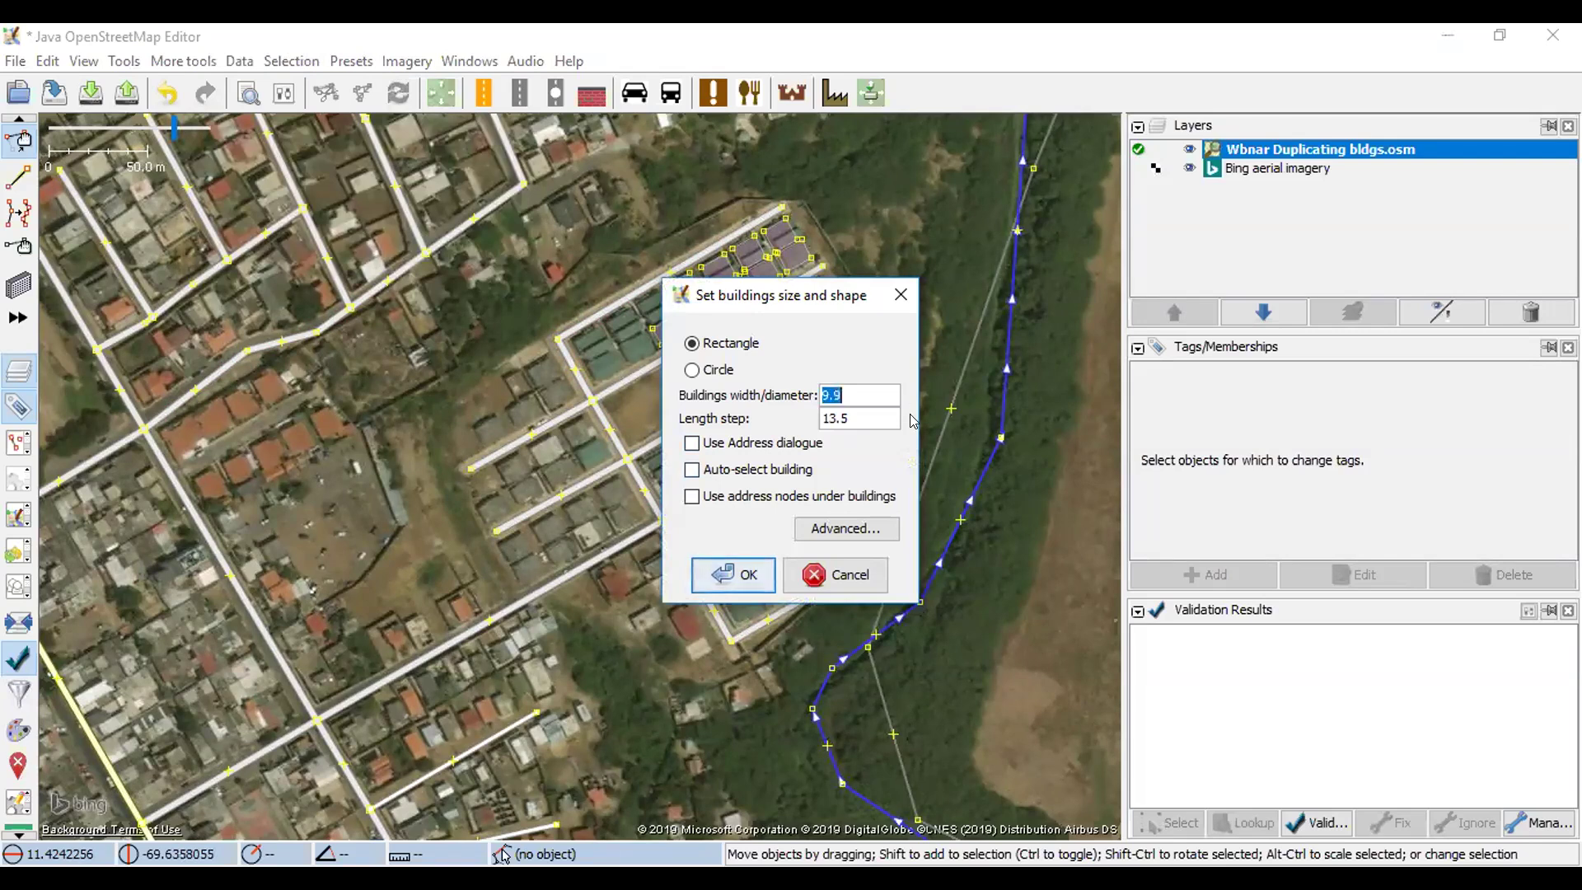
type("0")
double_click(860, 416)
type("0")
left_click(761, 574)
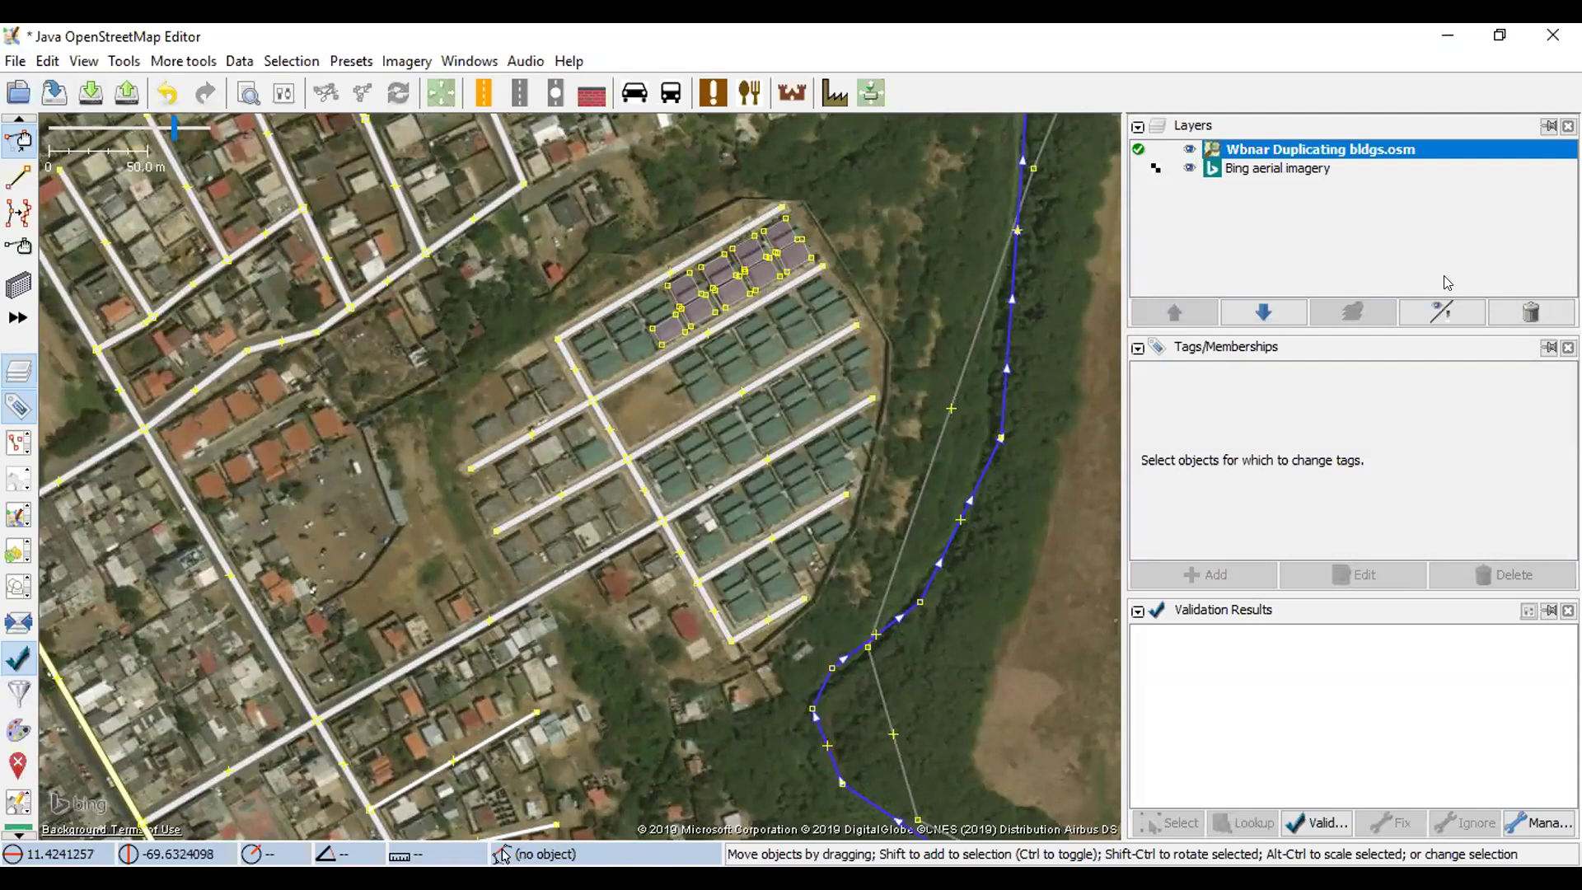
- Remove the Wbnar Duplicating bldgs.osm layer and open the recent file Wbnar Complex Building.osm
left_click(1511, 316)
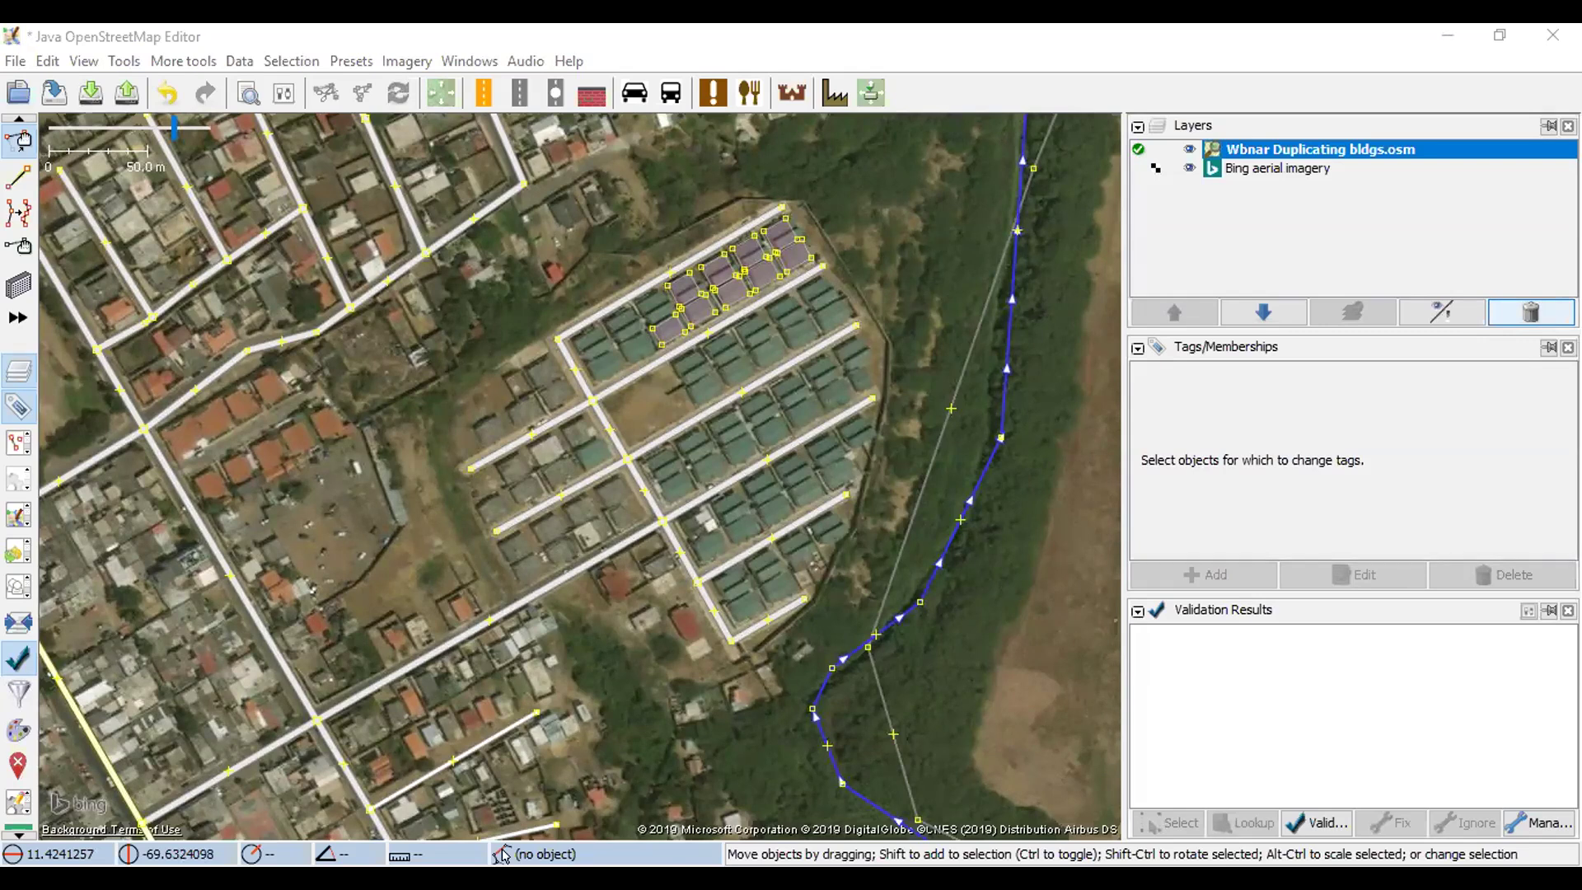
left_click(12, 63)
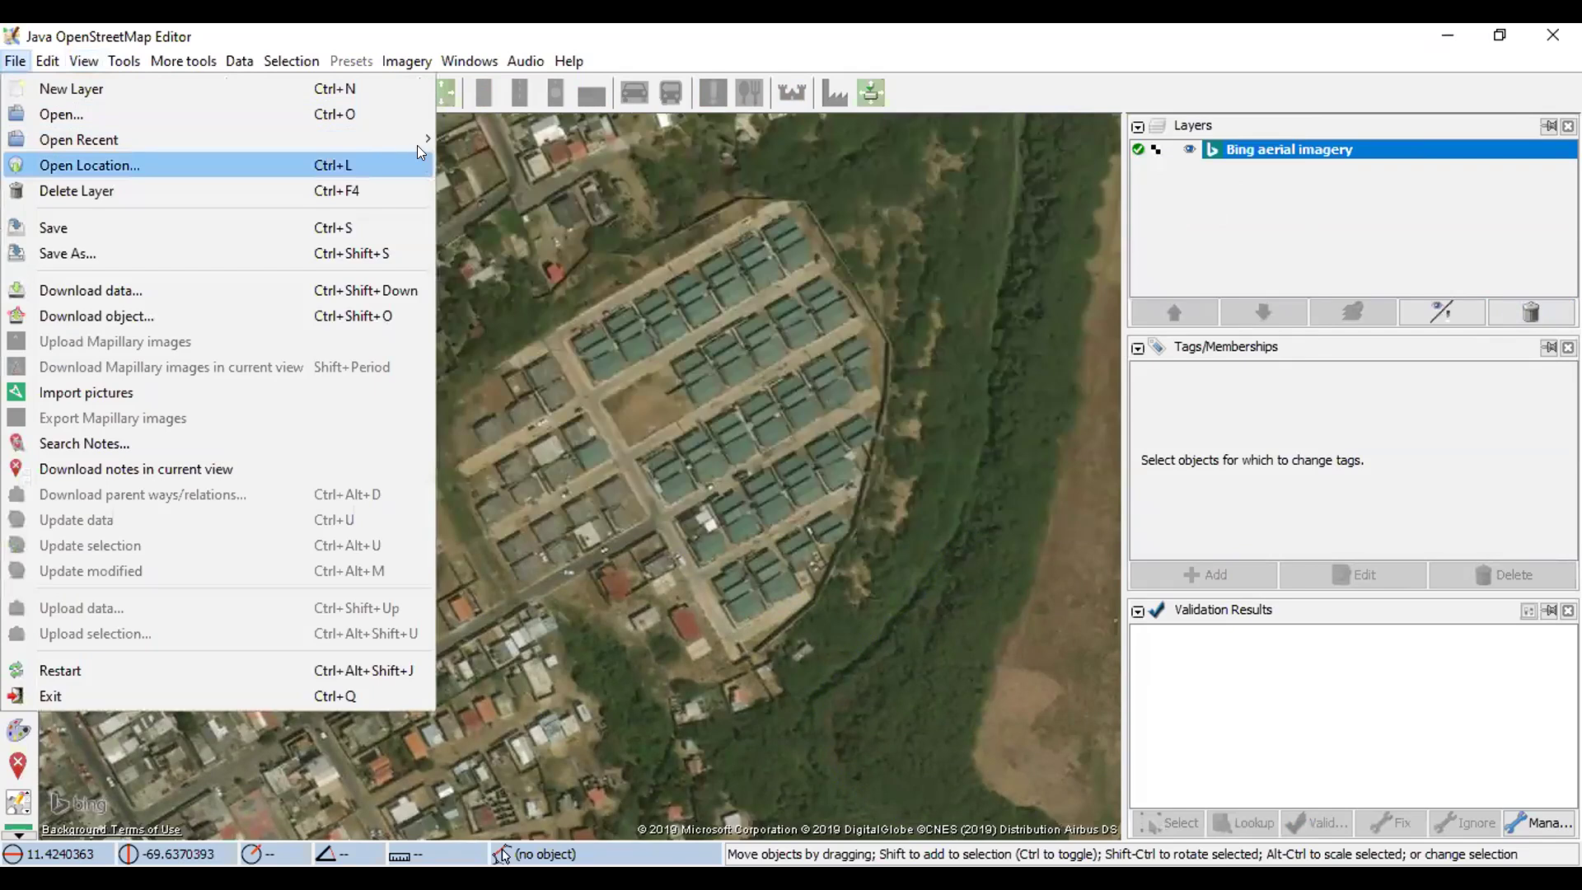
mouse_move(343, 132)
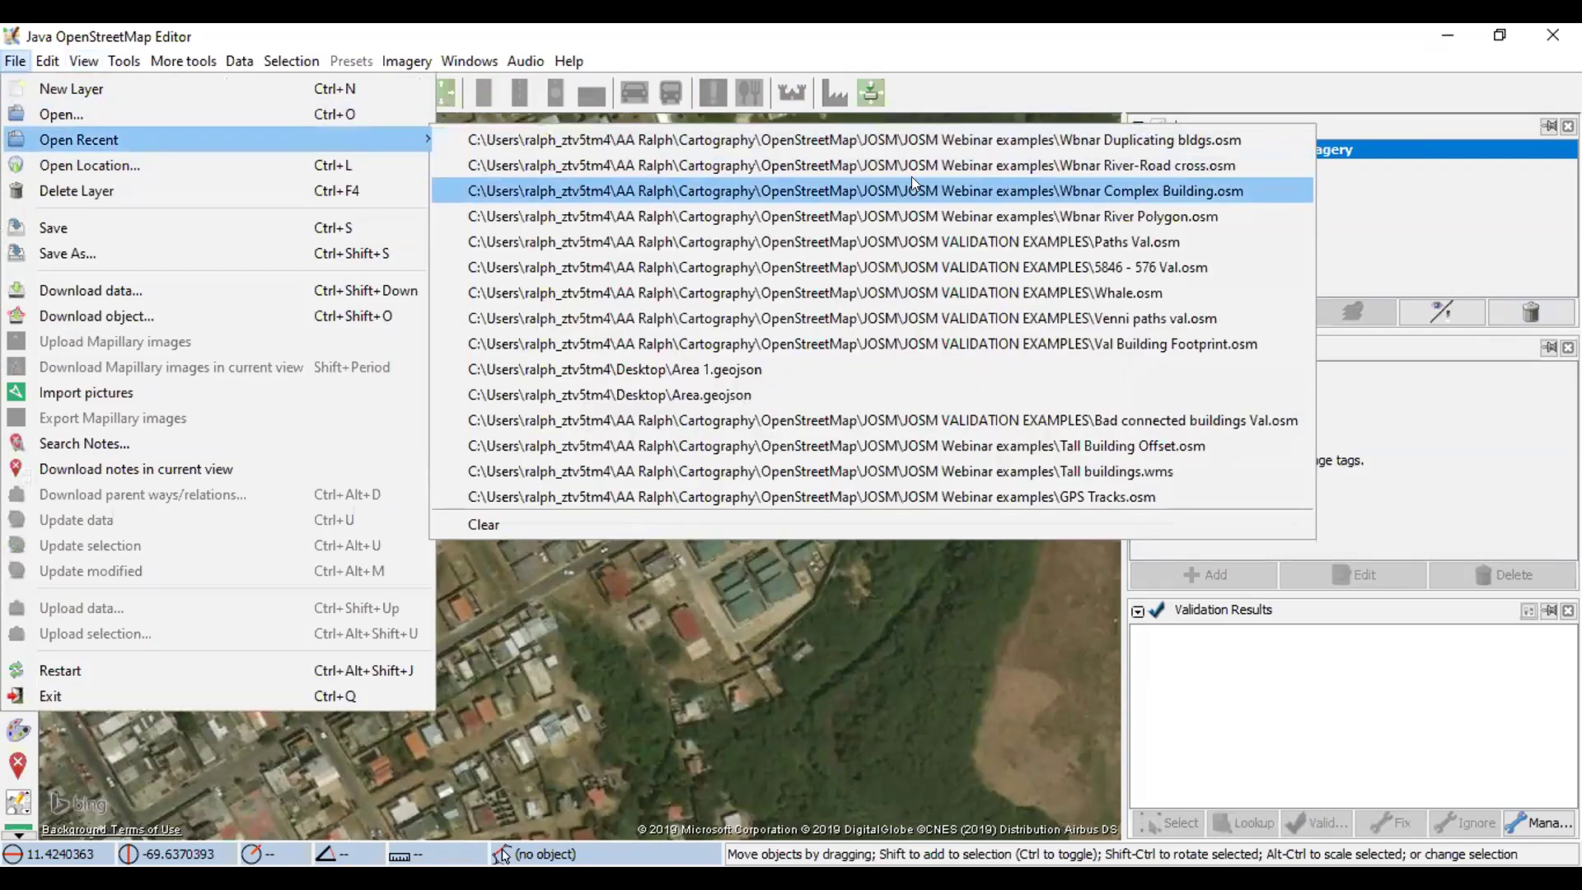
left_click(988, 190)
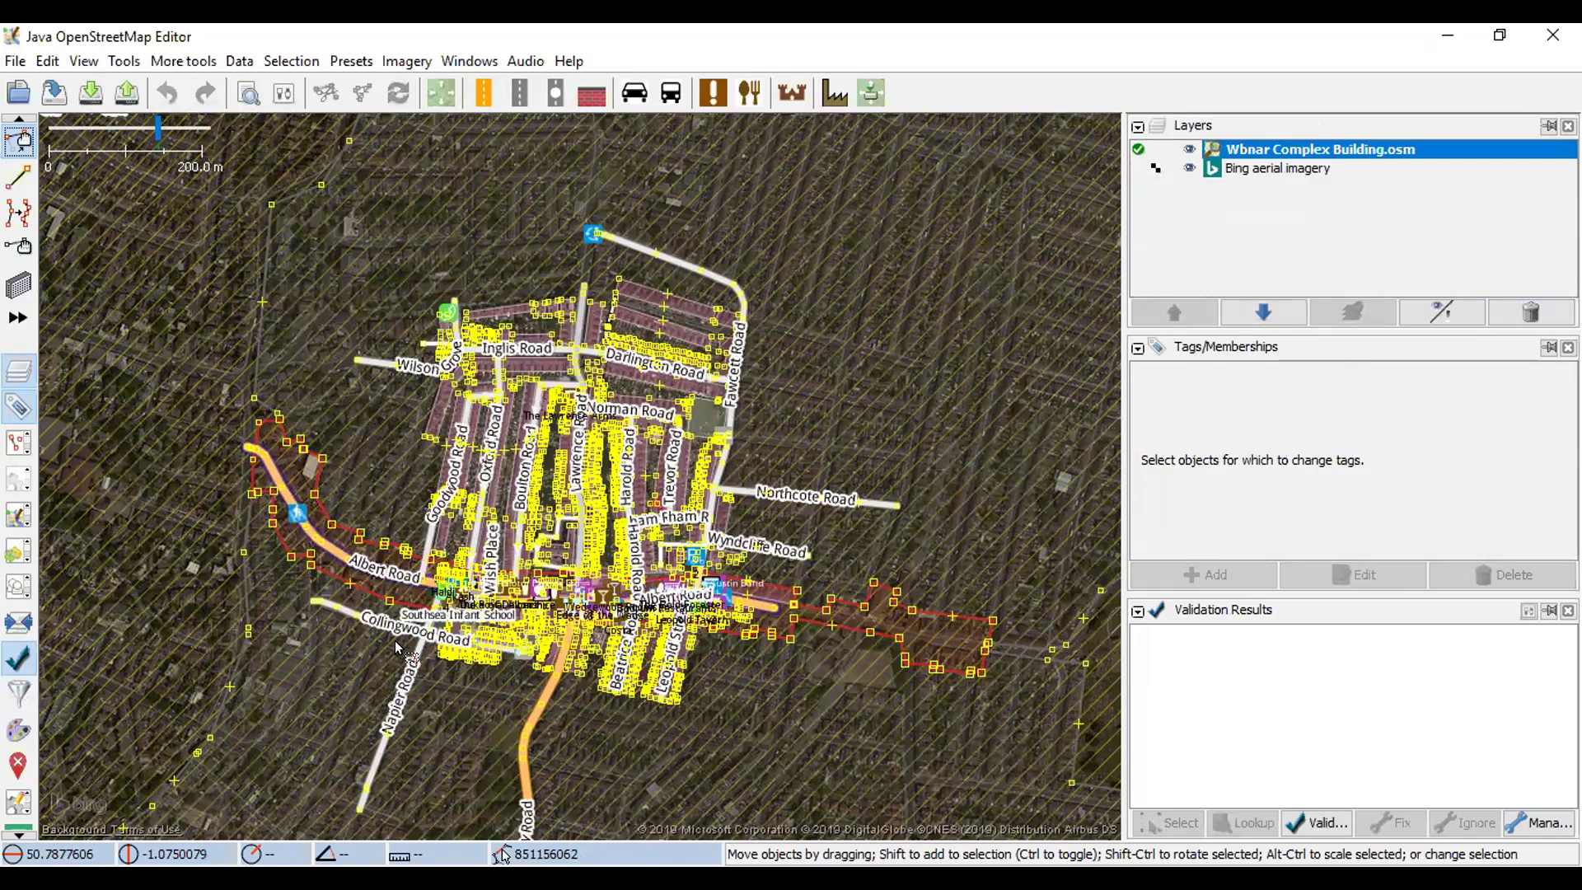
- Examine the outline of the large multi-wing building on the west side of Lawrence Road
key("plus")
key("plus")
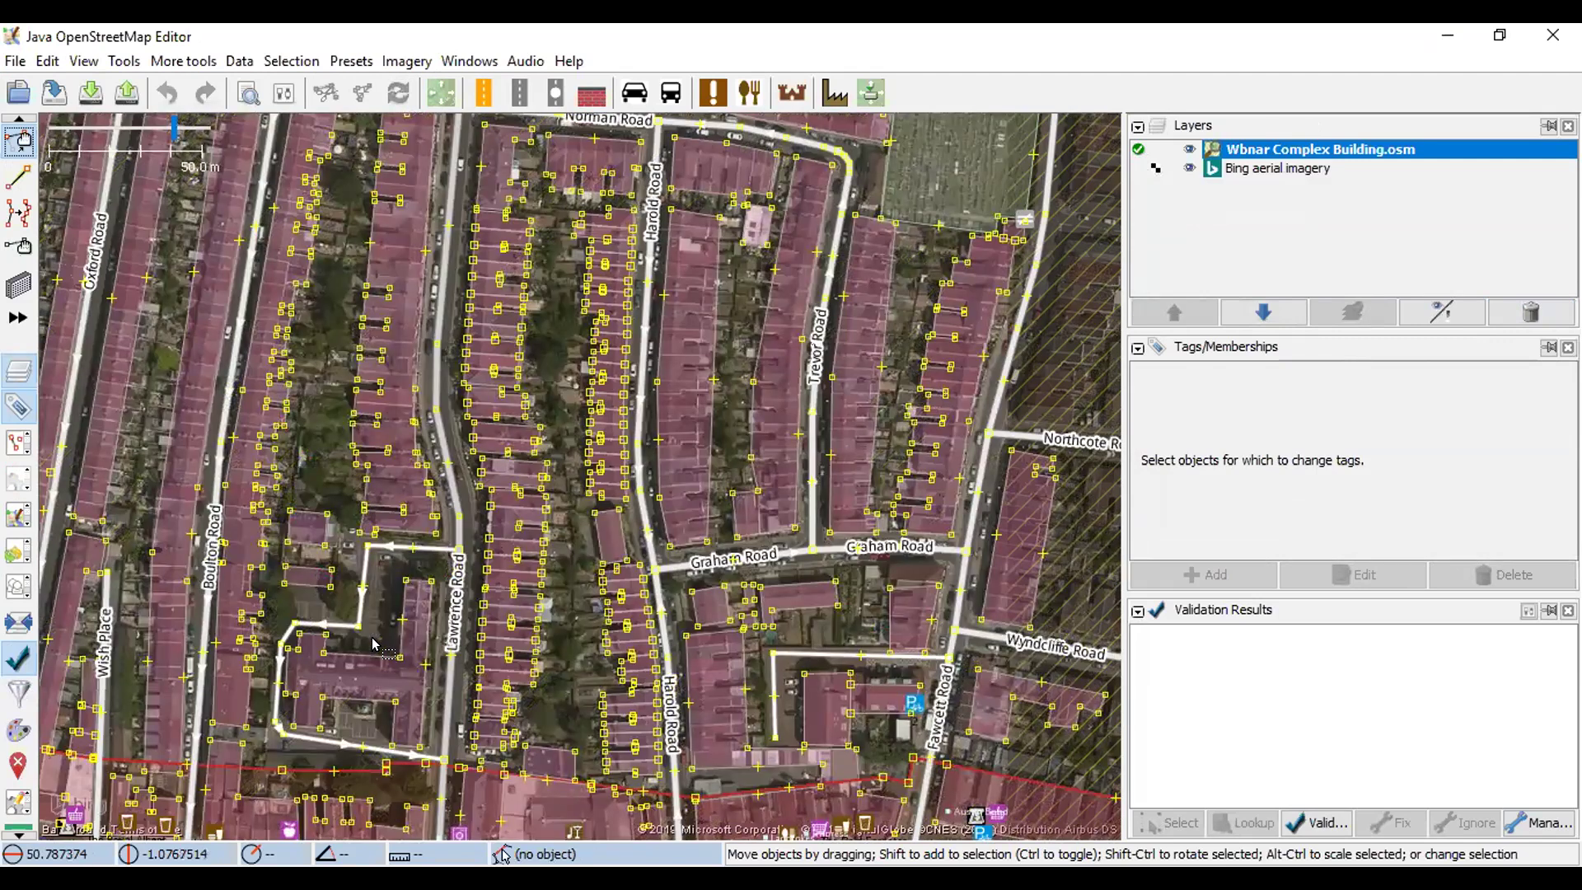
scroll(372, 643, "up", 2)
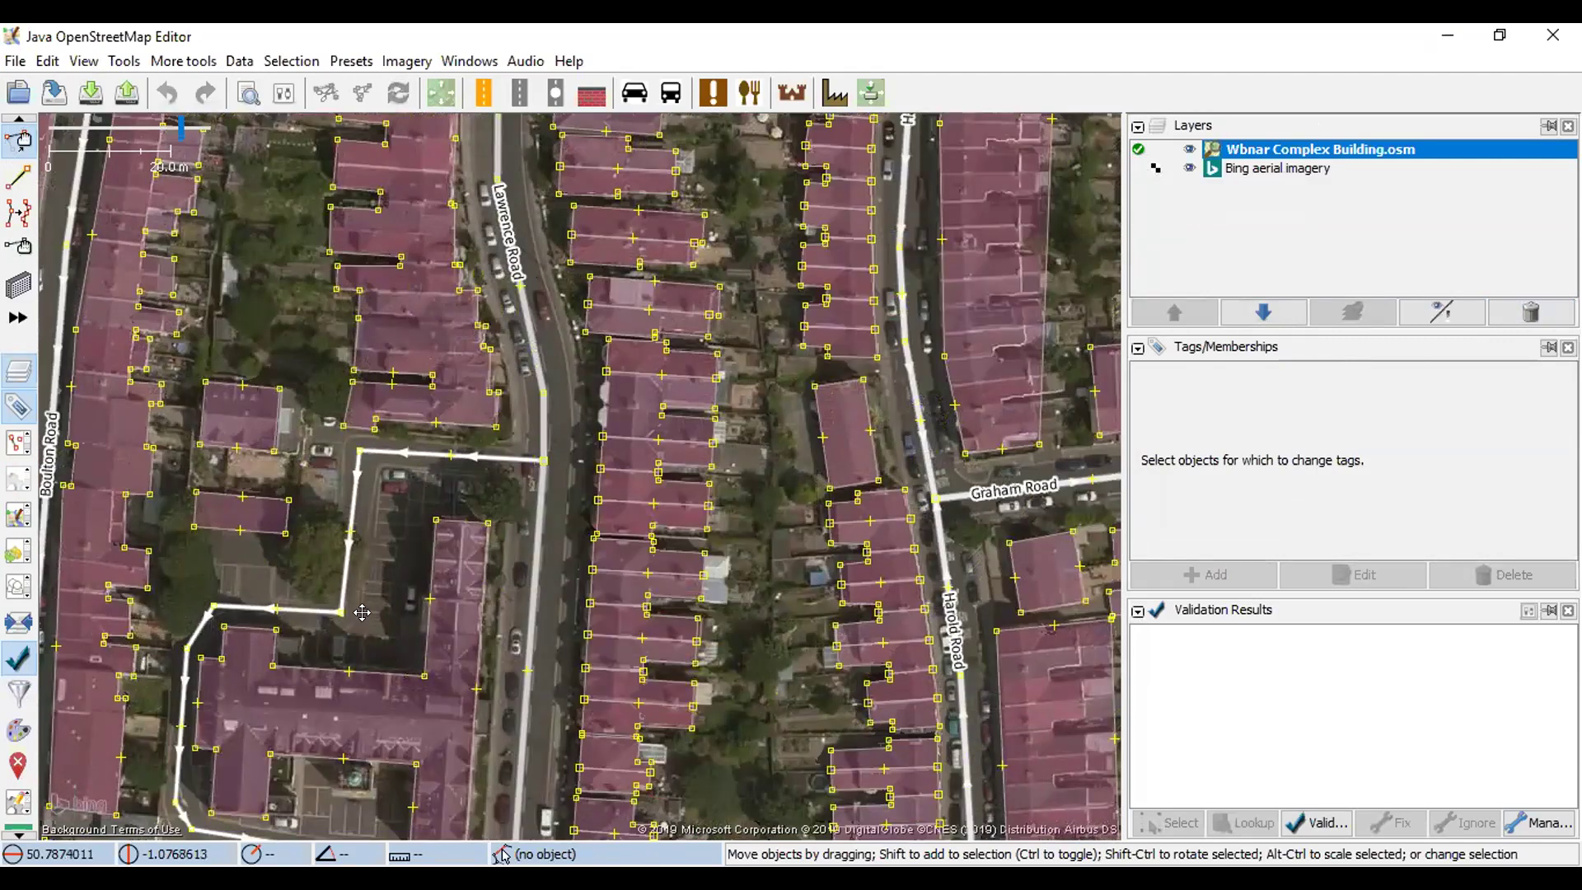
left_click_drag(424, 556, 458, 530)
scroll(548, 424, "up", 2)
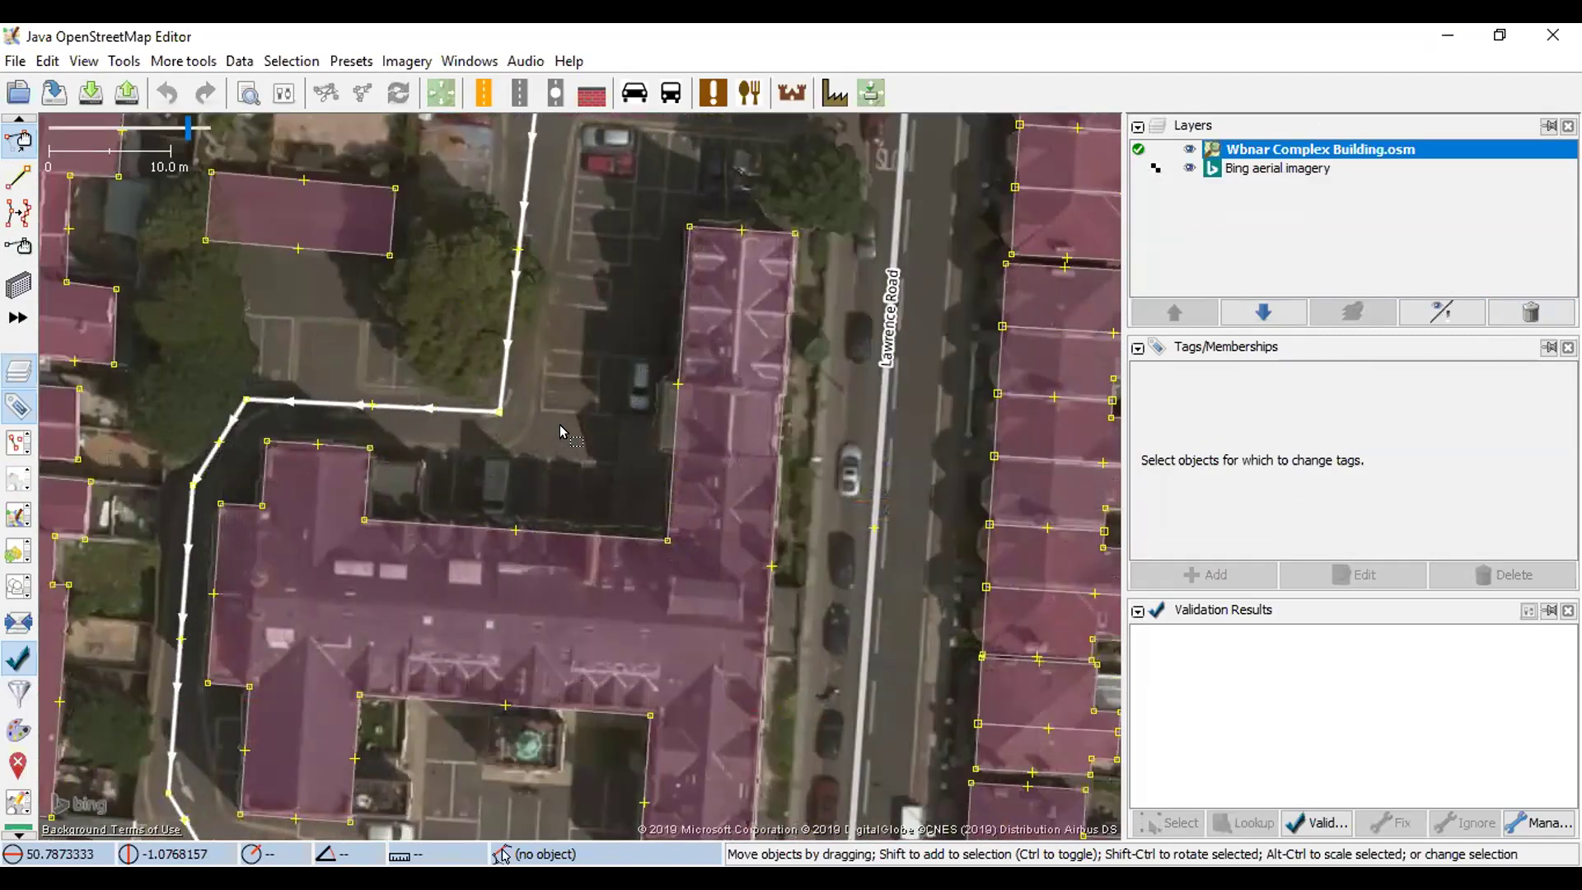
scroll(592, 332, "down", 2)
scroll(605, 383, "up", 2)
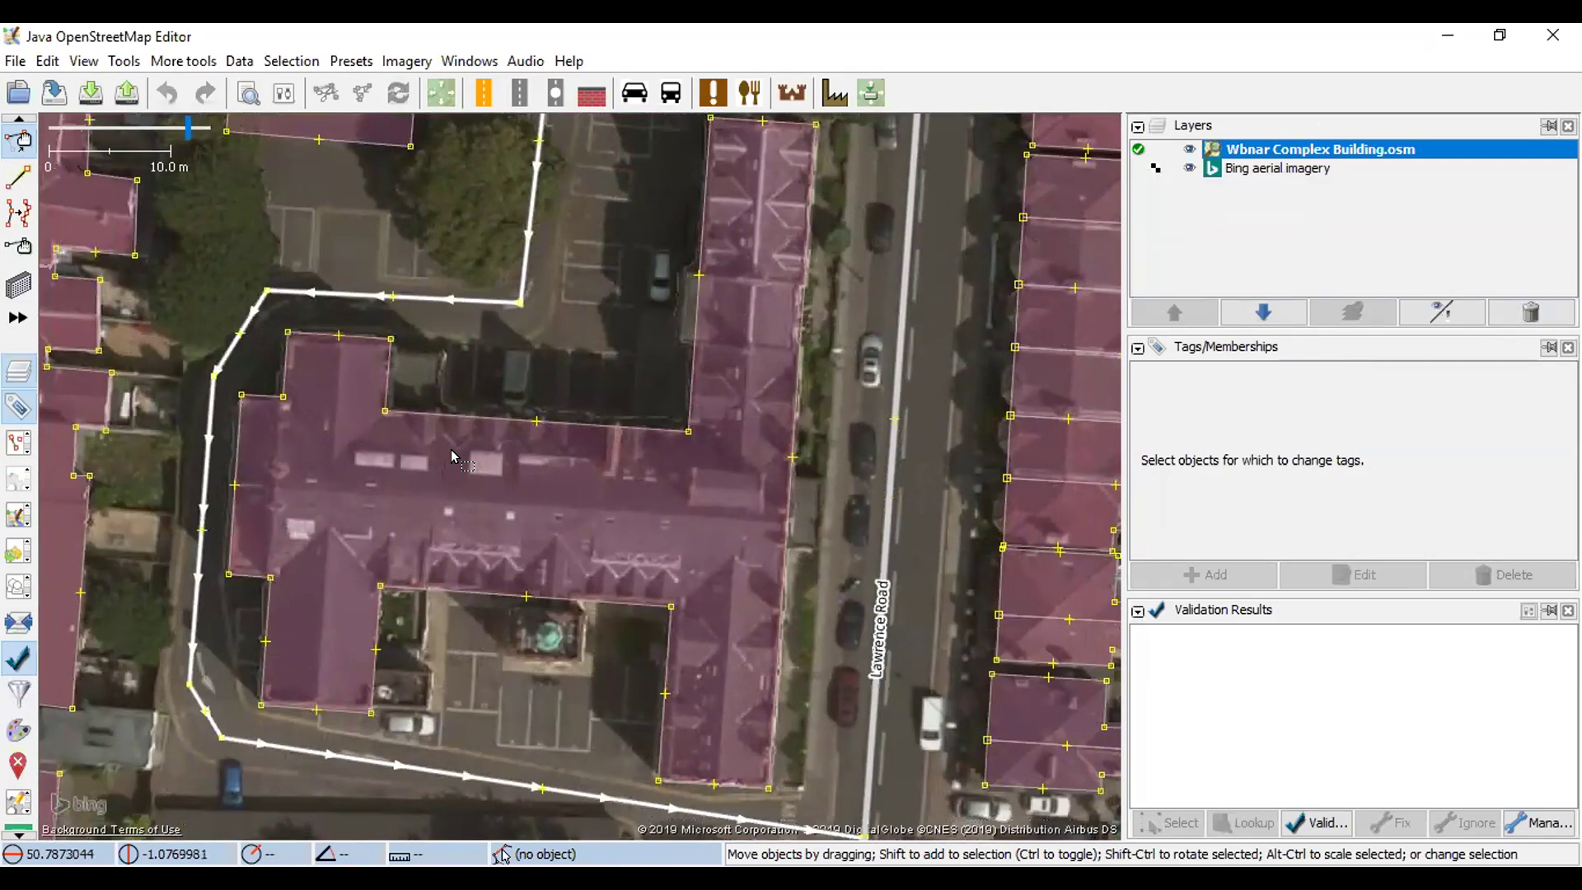
scroll(421, 379, "up", 2)
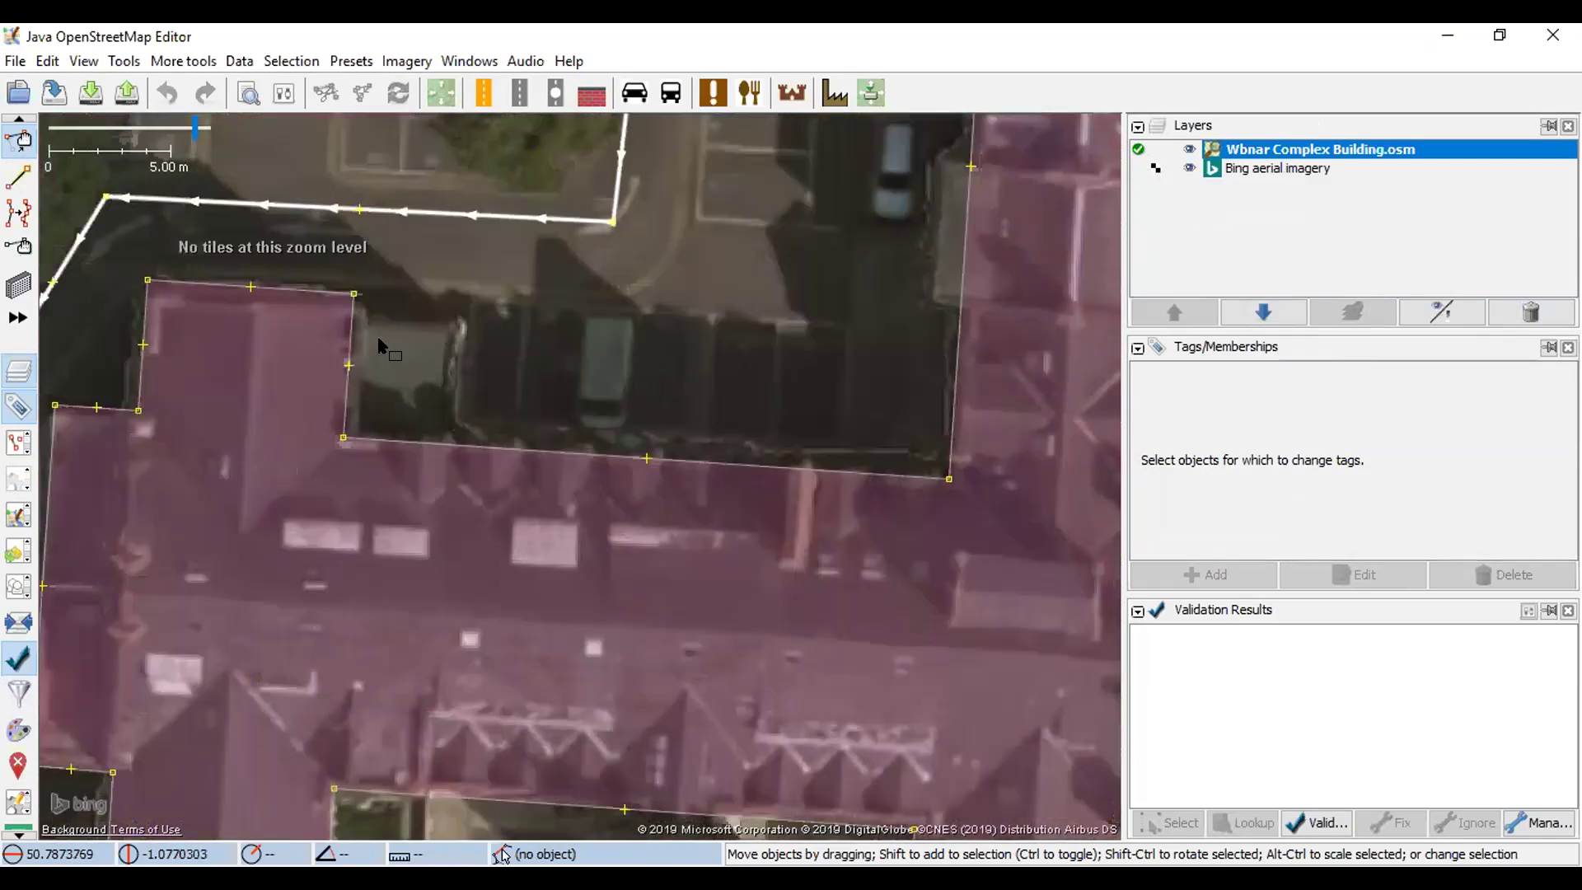
scroll(522, 383, "down", 2)
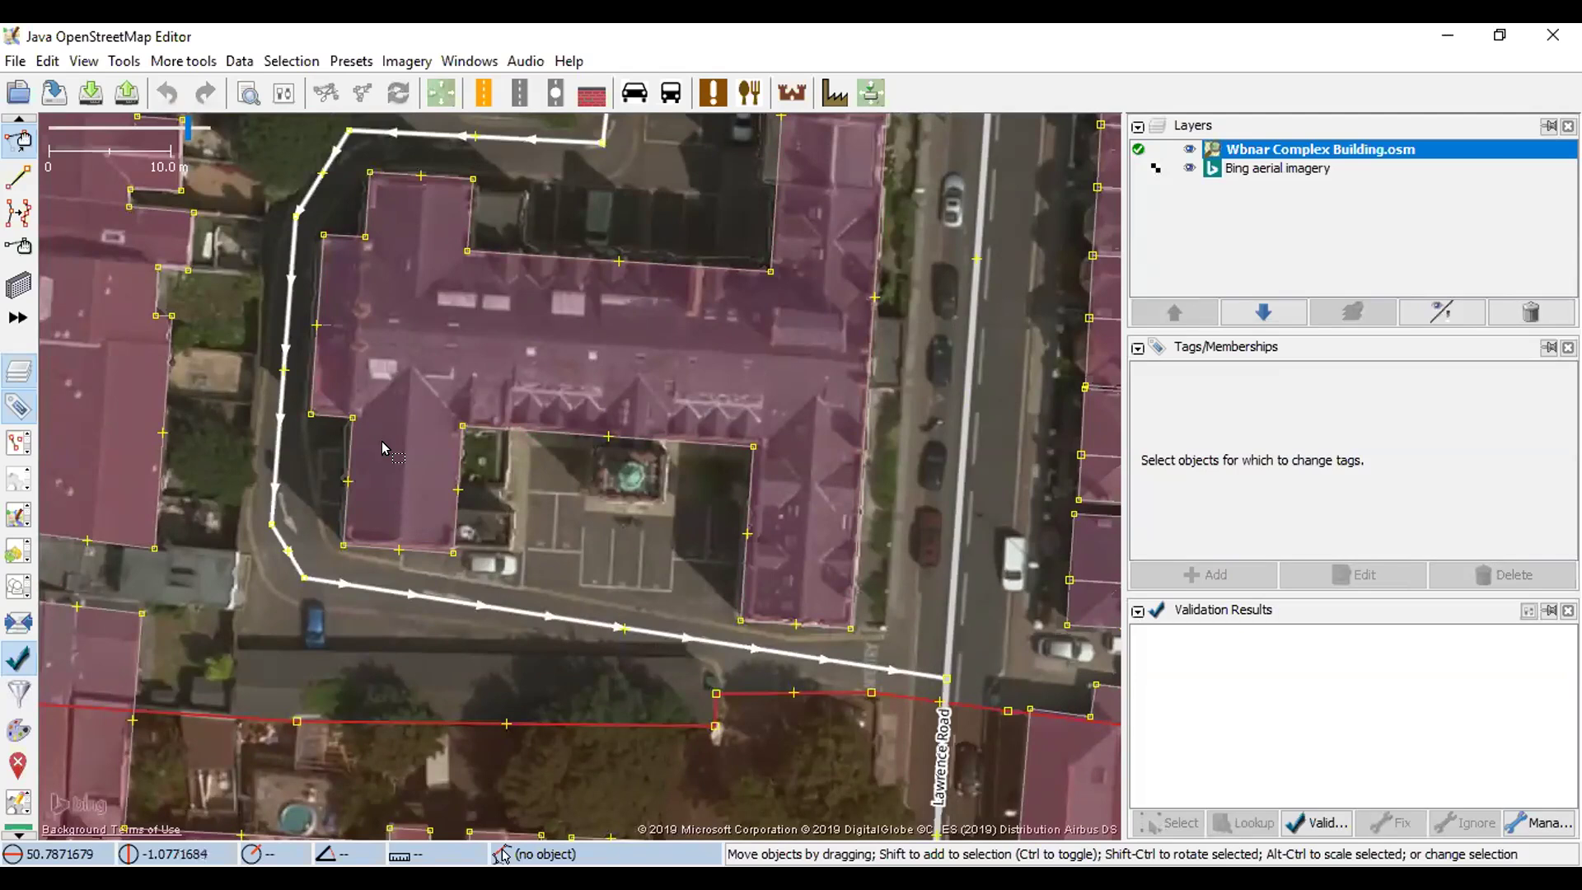
left_click_drag(421, 443, 424, 458)
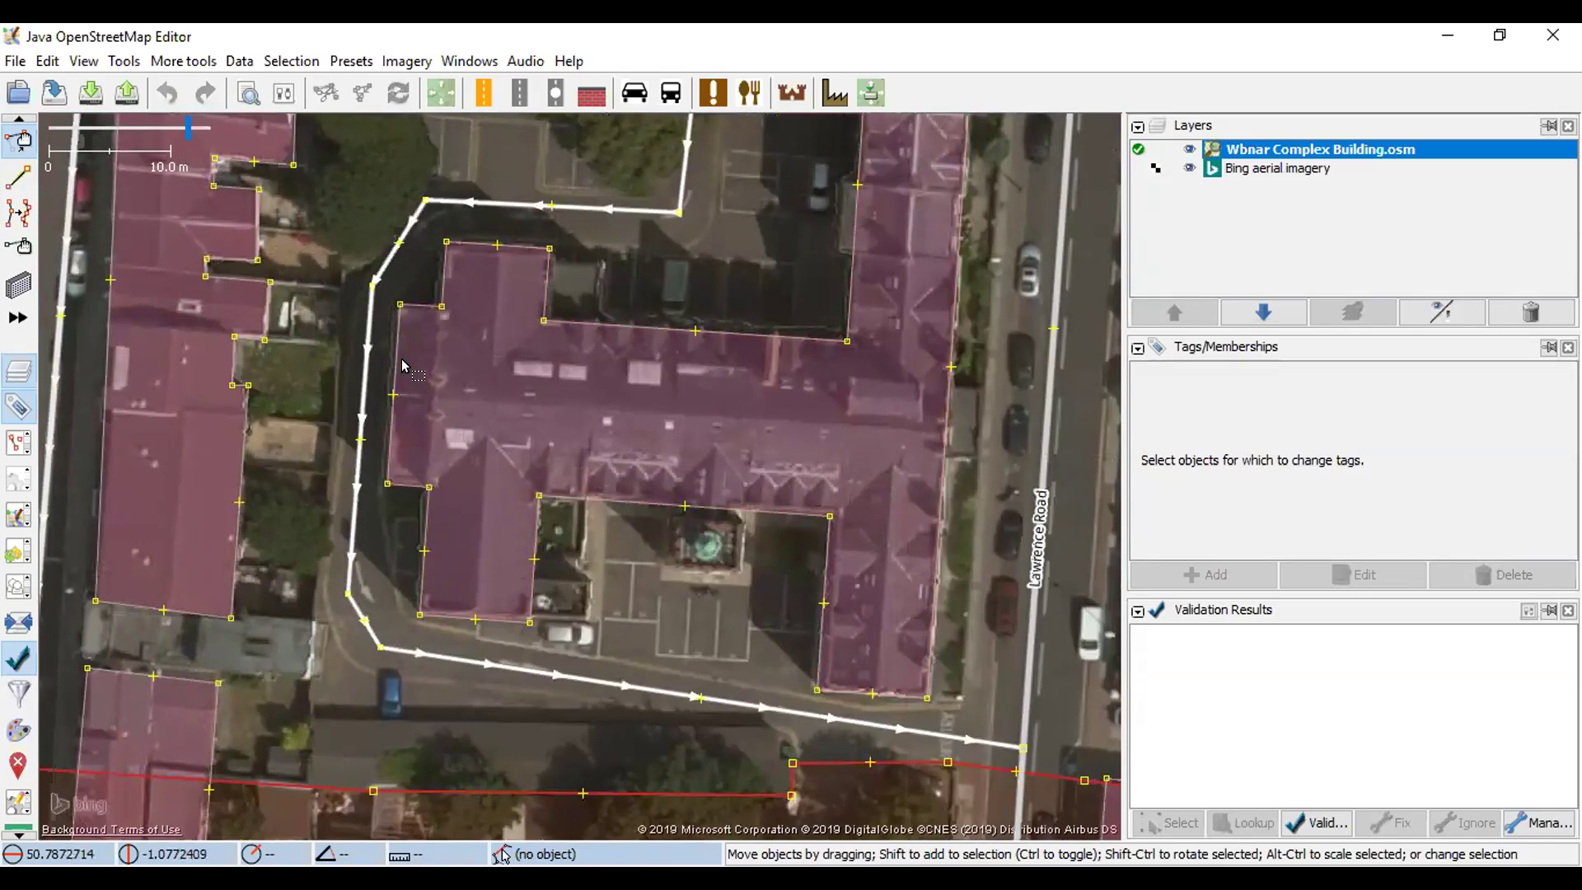
left_click_drag(551, 402, 399, 397)
left_click_drag(745, 278, 659, 519)
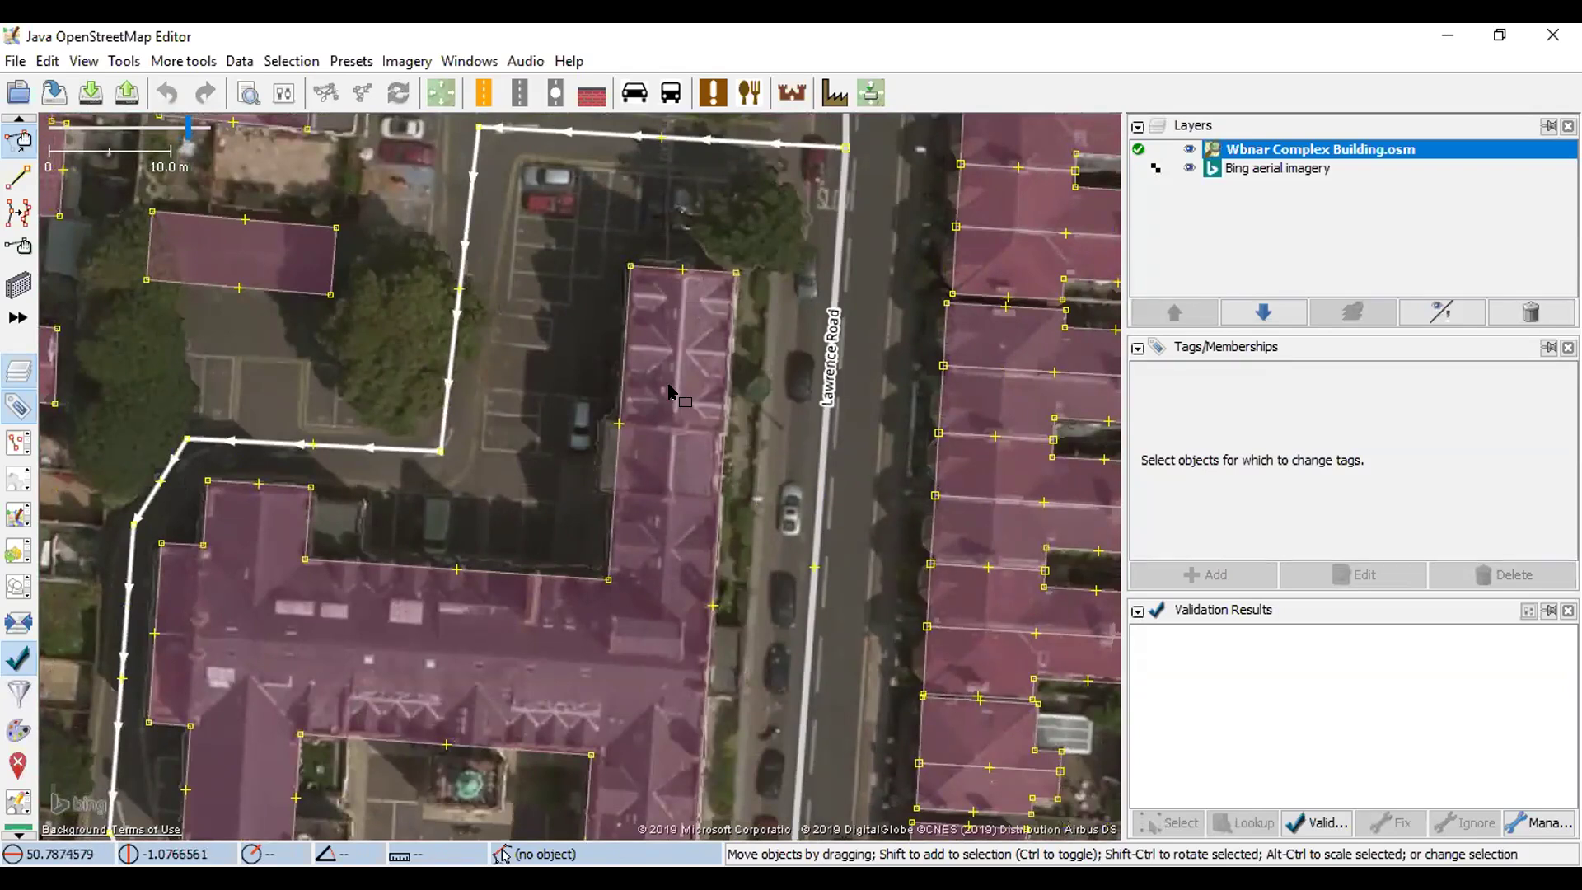
- Inspect the multi-wing building's roof details, inner corners and northern wing at close range against the imagery
scroll(669, 389, "up", 3)
left_click_drag(601, 496, 575, 621)
left_click_drag(552, 505, 669, 283)
left_click_drag(536, 590, 725, 243)
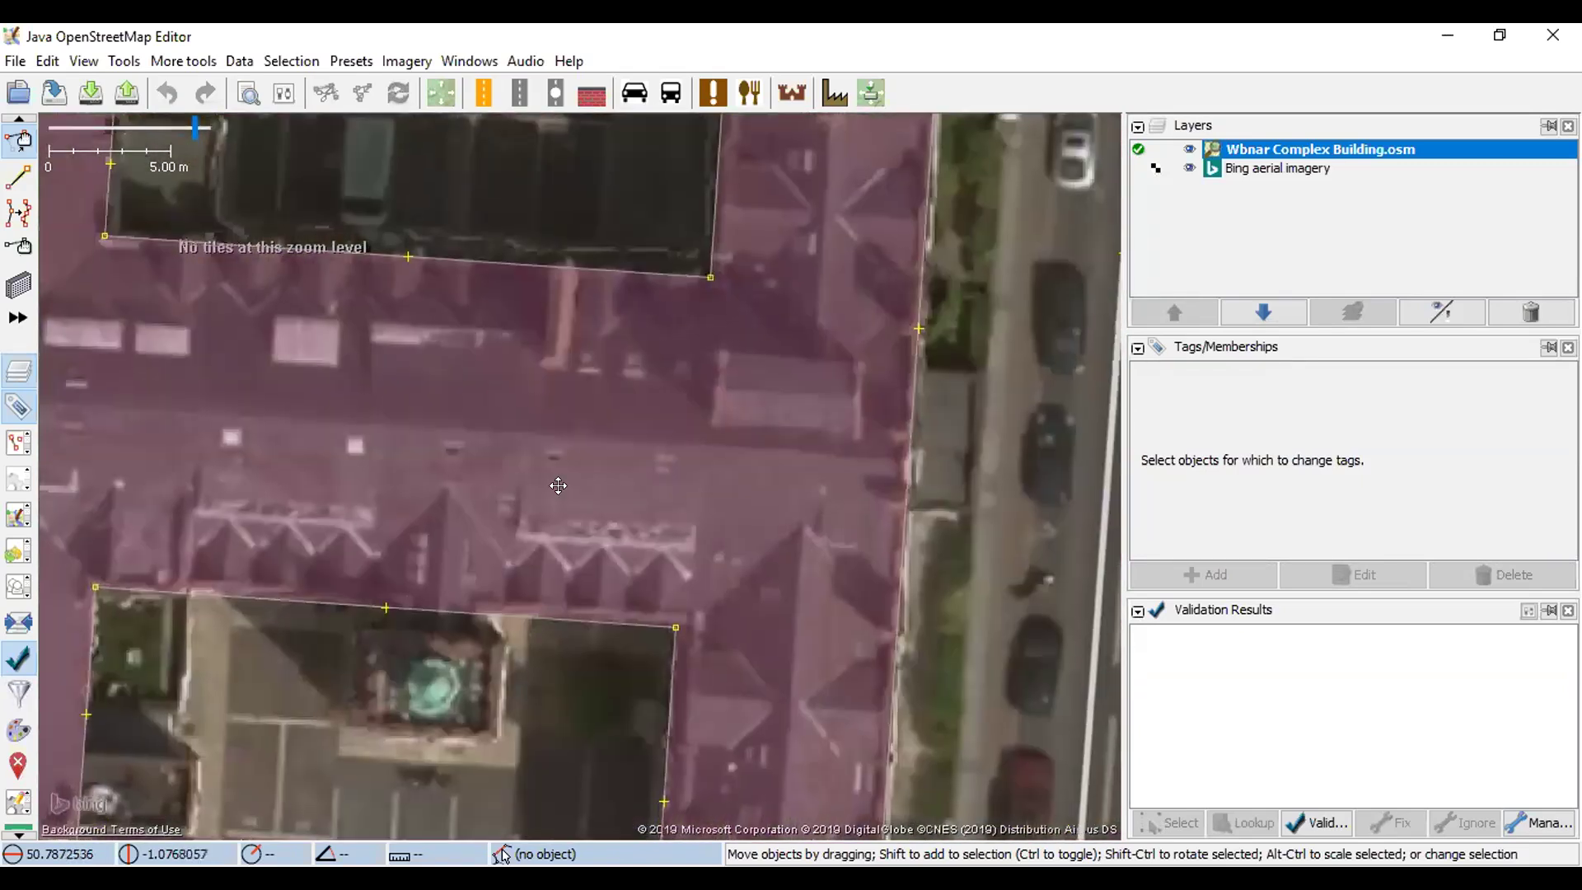
left_click_drag(558, 485, 661, 408)
left_click_drag(468, 428, 533, 488)
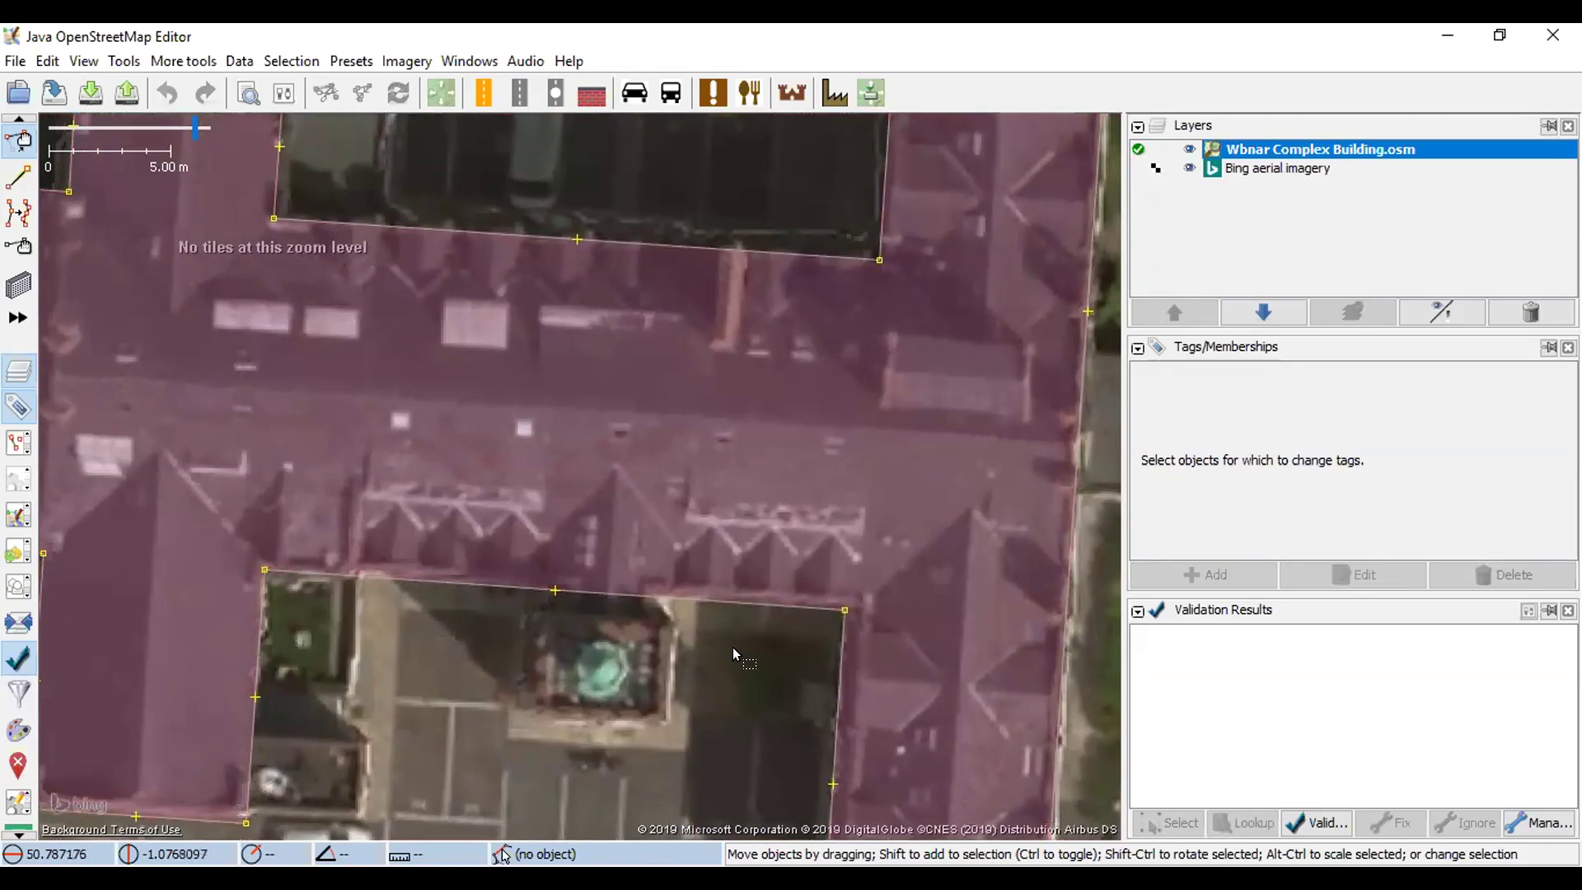
scroll(601, 493, "down", 2)
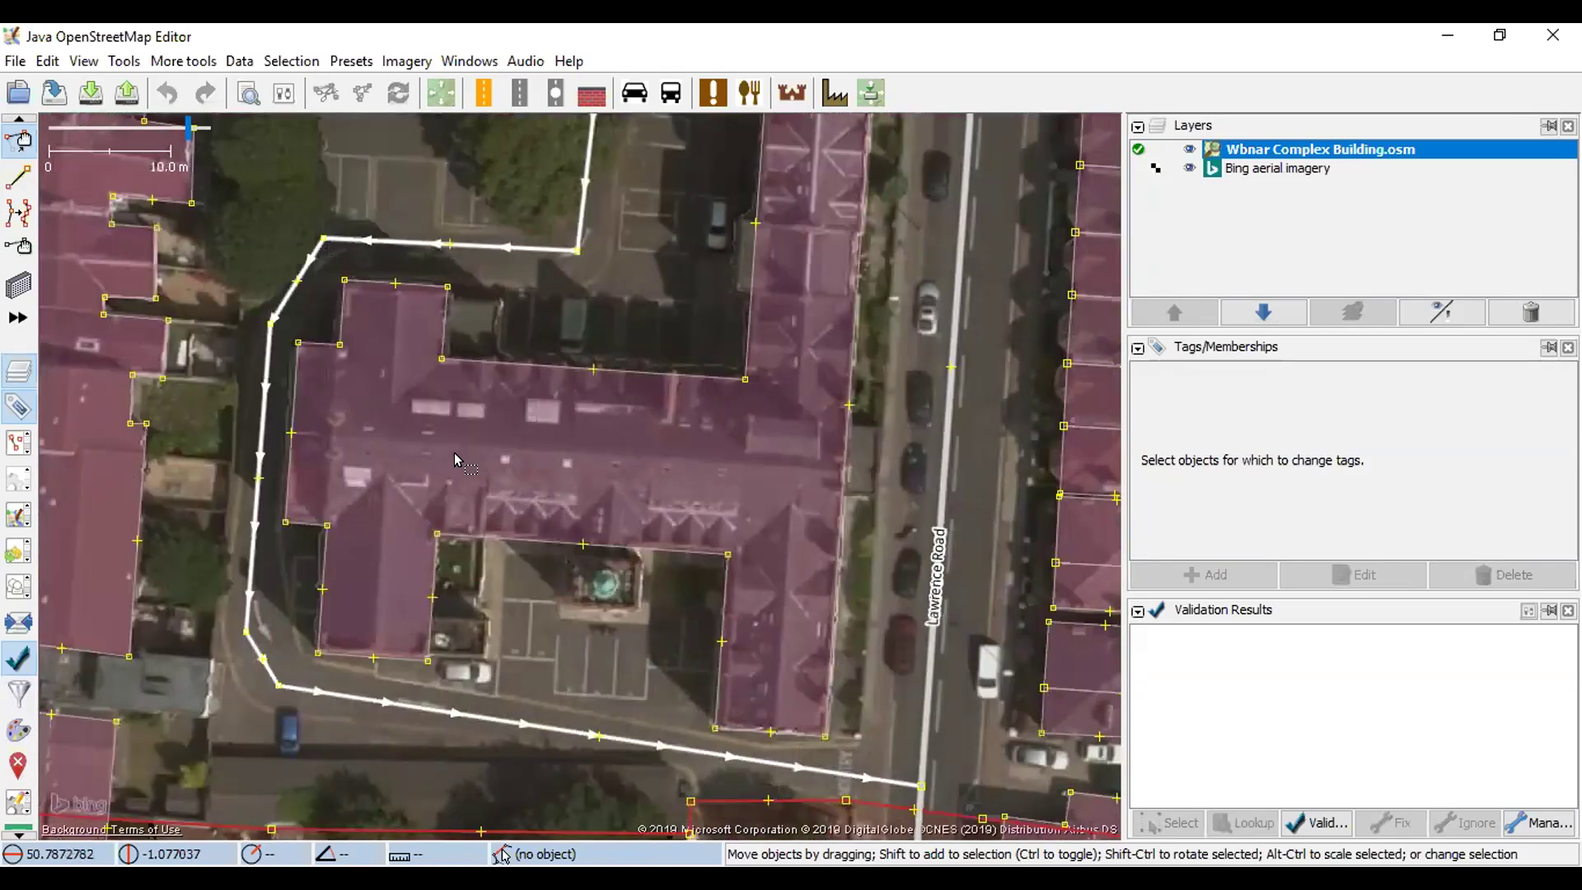
left_click_drag(556, 437, 469, 471)
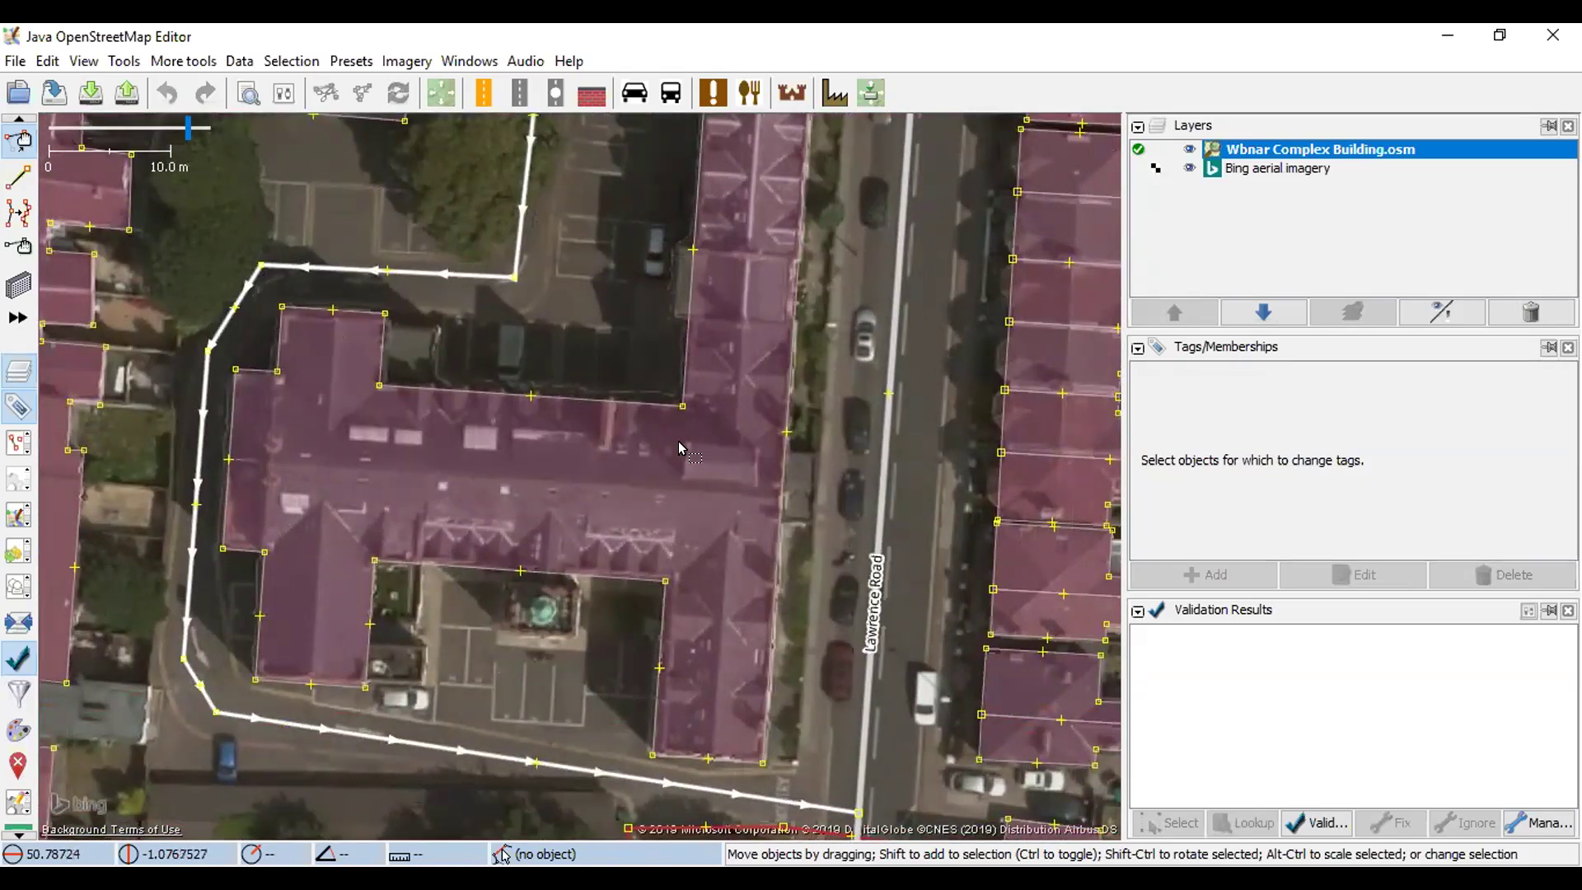
left_click_drag(725, 301, 657, 467)
left_click_drag(684, 340, 653, 370)
scroll(652, 441, "up", 3)
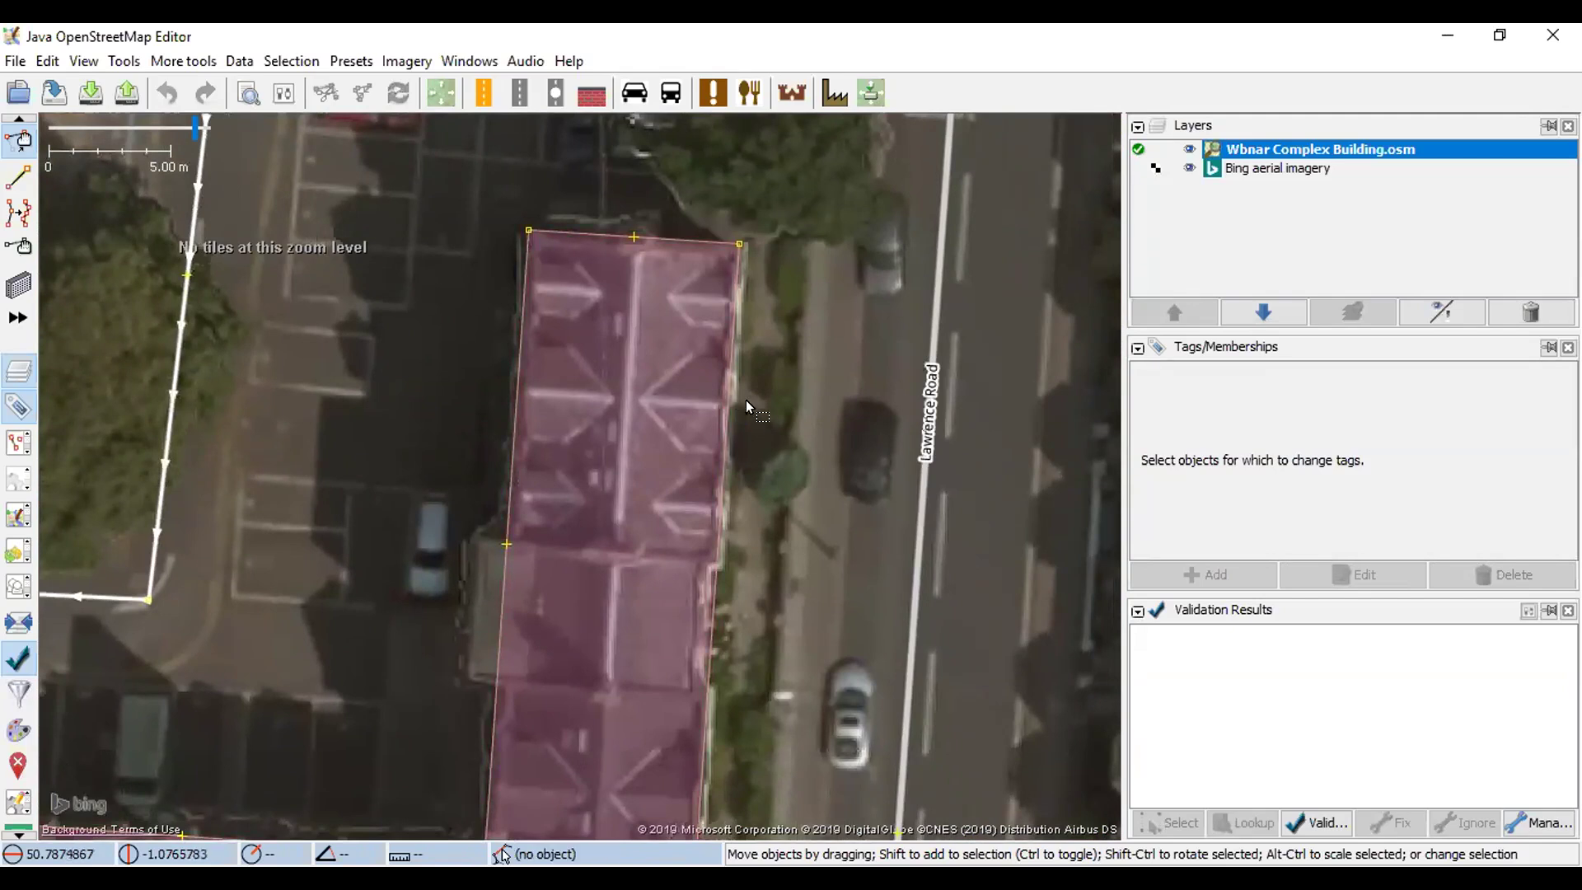
left_click_drag(523, 550, 587, 507)
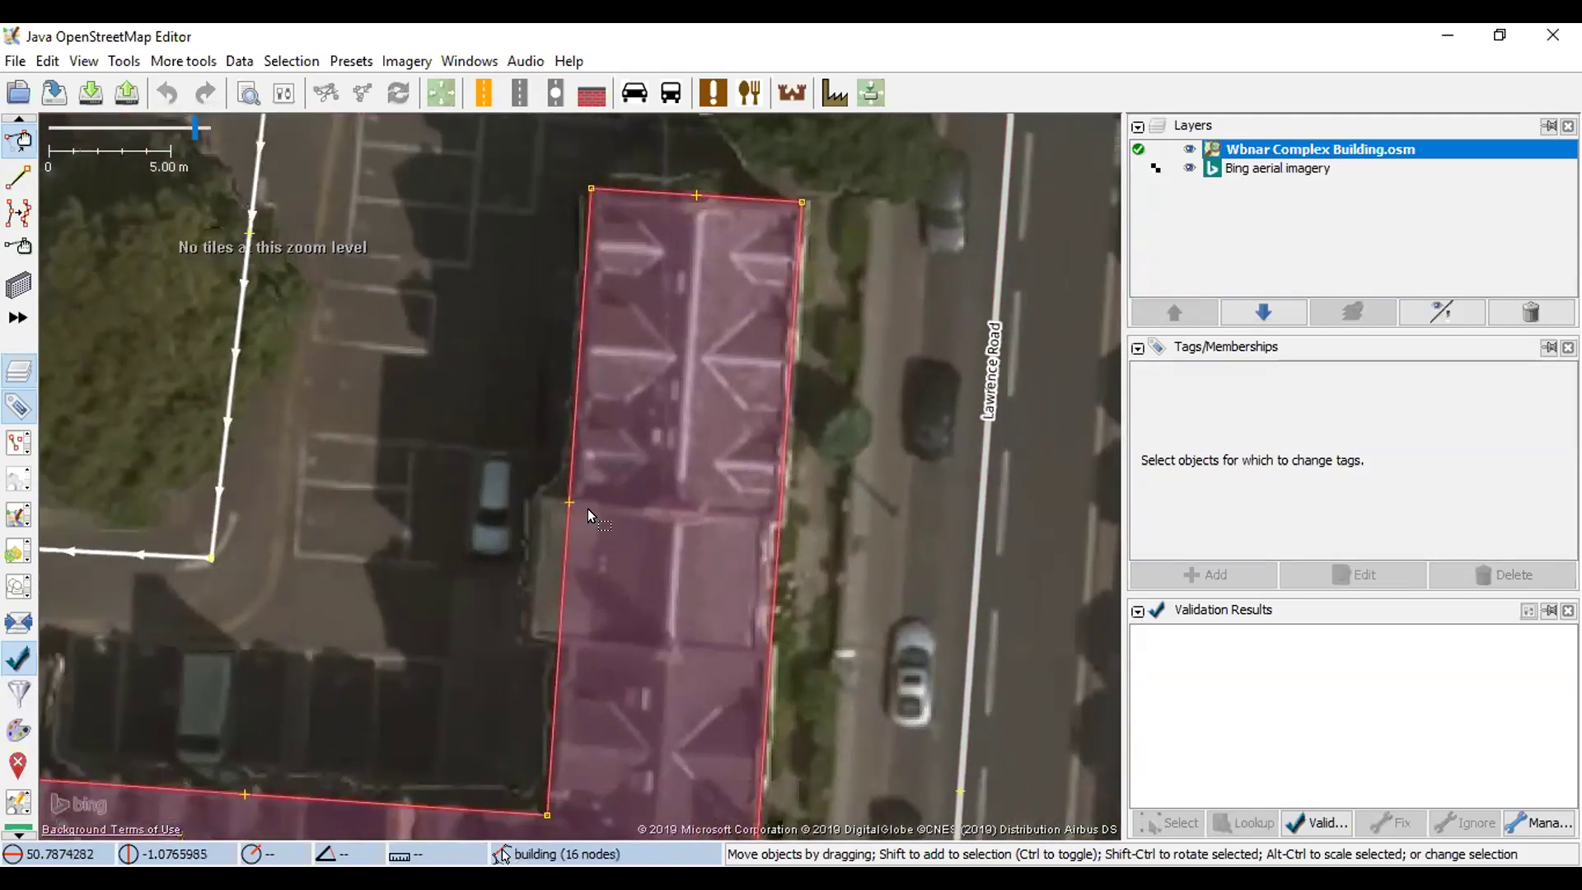
left_click_drag(807, 404, 688, 413)
- Inspect the individually outlined terraced houses on the east side of Lawrence Road and select one of them
left_click_drag(884, 437, 718, 480)
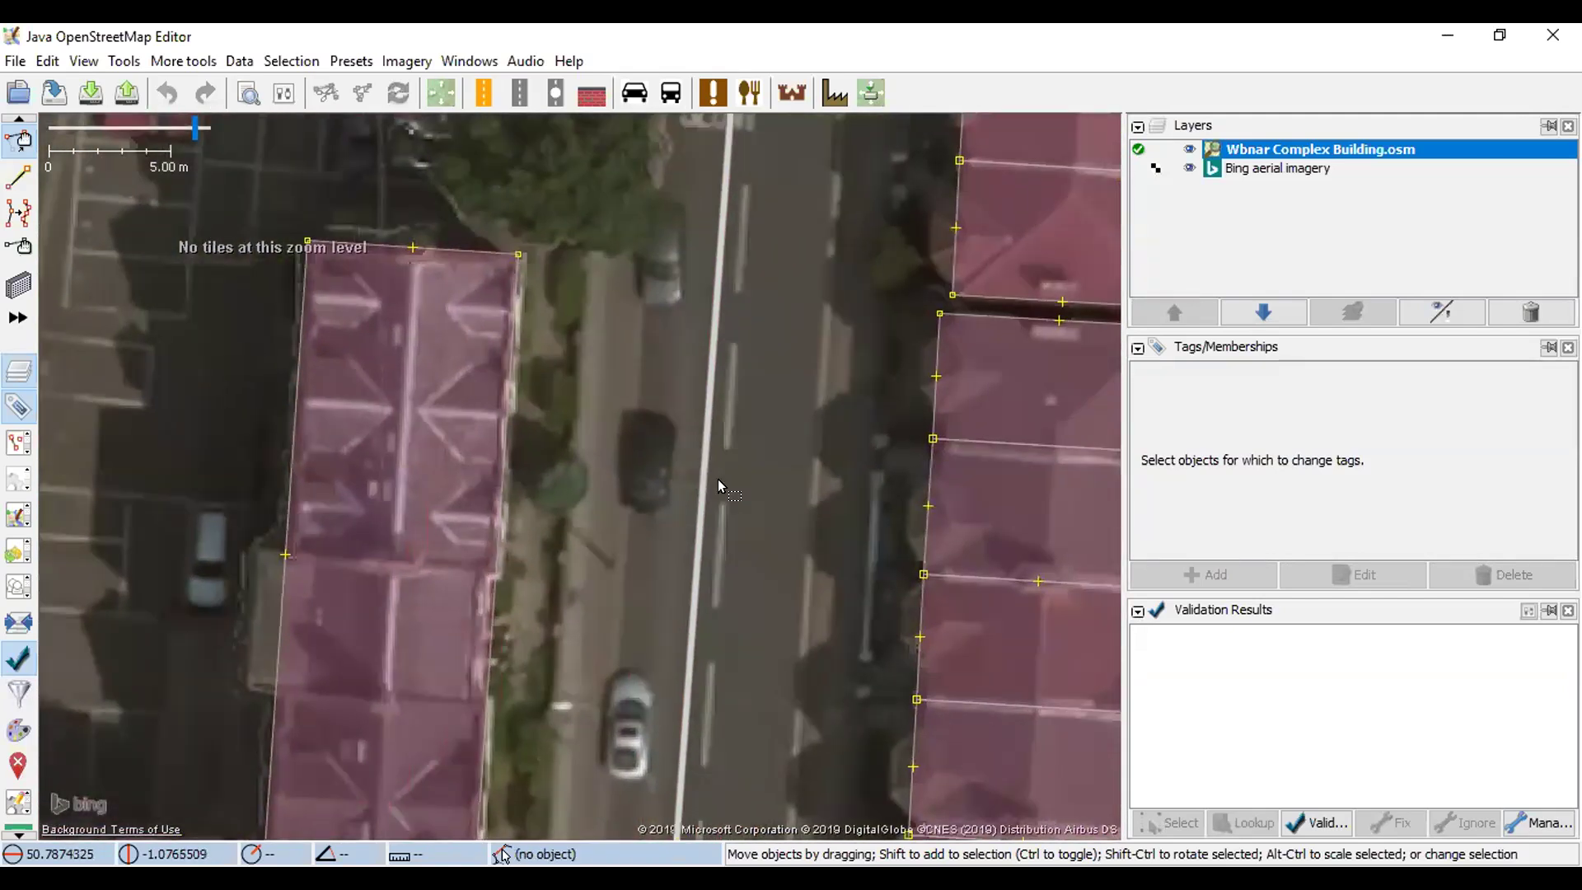
scroll(717, 487, "down", 3)
left_click_drag(1013, 643, 857, 535)
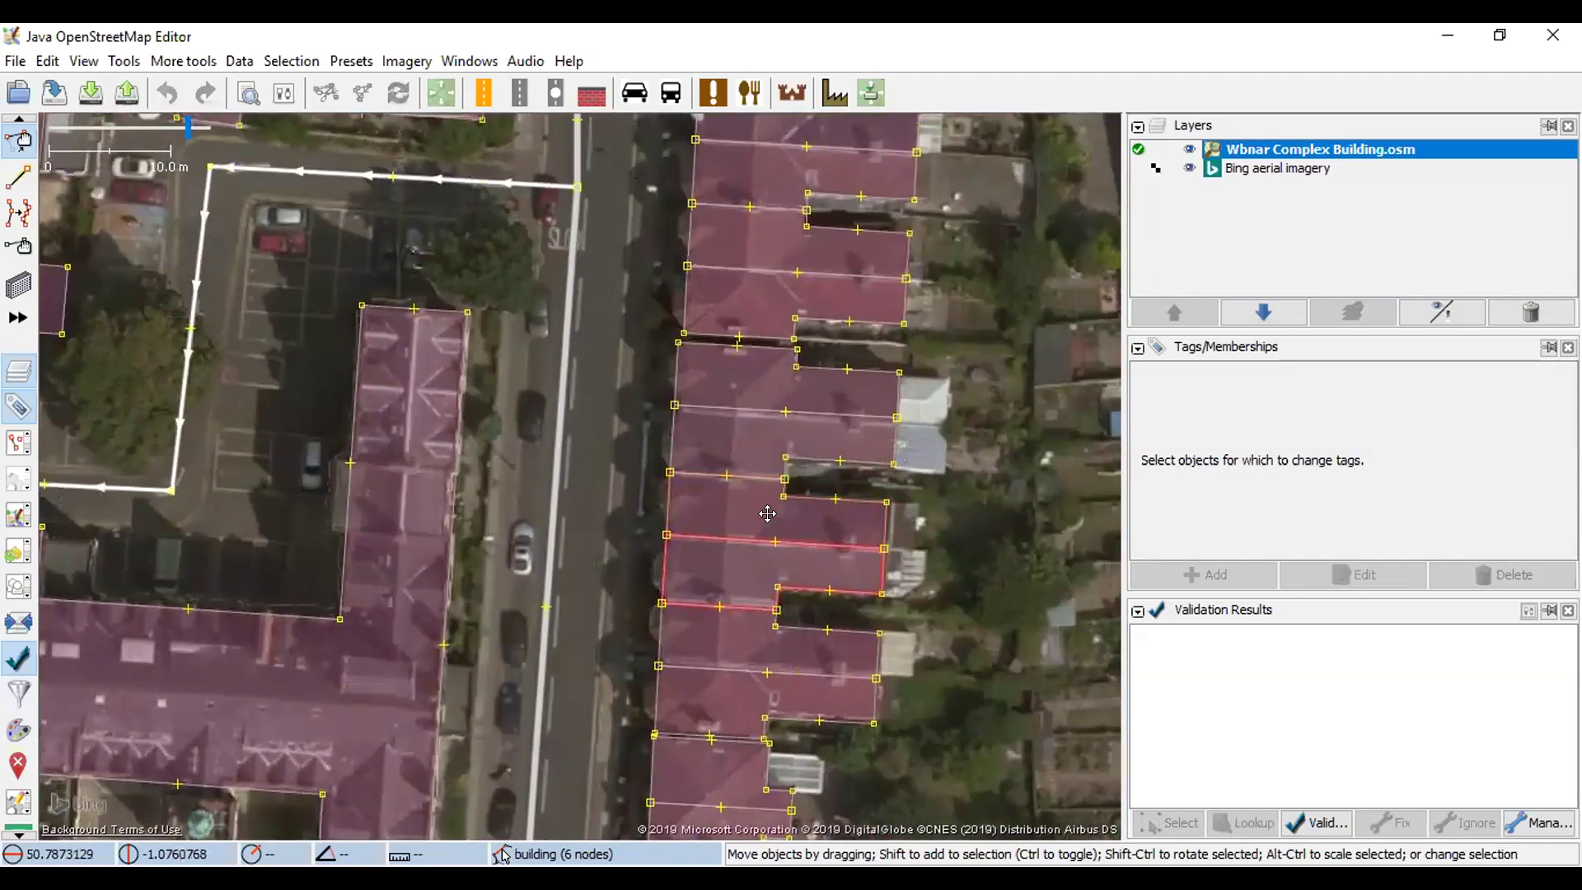
scroll(768, 519, "up", 1)
scroll(744, 505, "up", 2)
left_click_drag(744, 505, 683, 475)
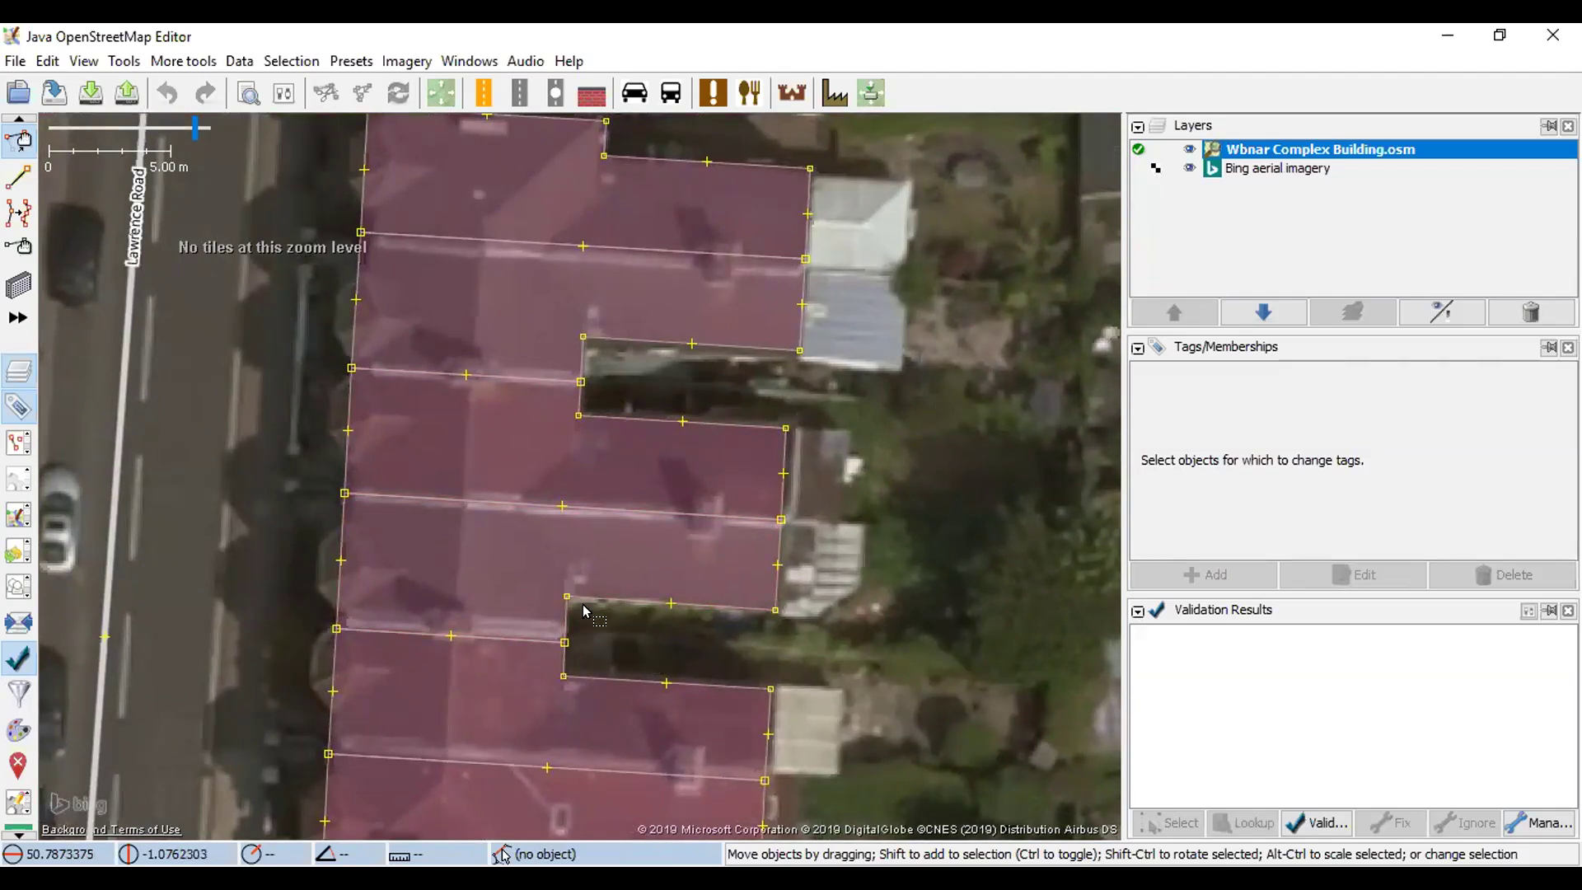
left_click(615, 430)
right_click(565, 477)
key("Escape")
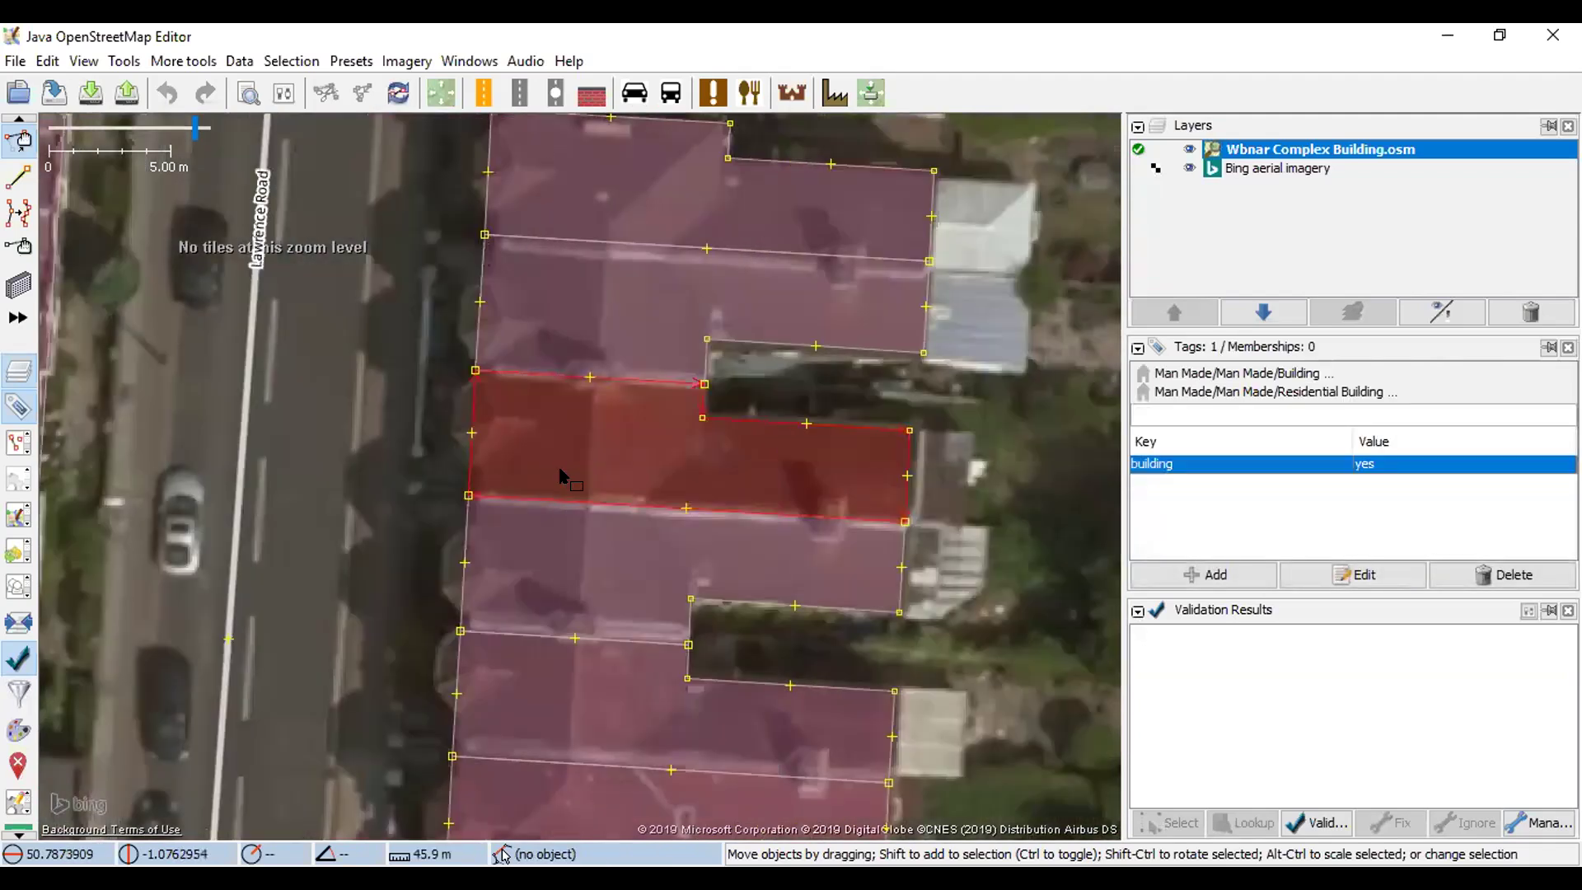
- Select the long terrace outline on the east side of Boulton Road, followed by the one on its west side, for comparison
scroll(560, 475, "down", 2)
left_click_drag(619, 463, 910, 444)
left_click_drag(403, 452, 746, 452)
left_click_drag(392, 399, 662, 441)
left_click(461, 449)
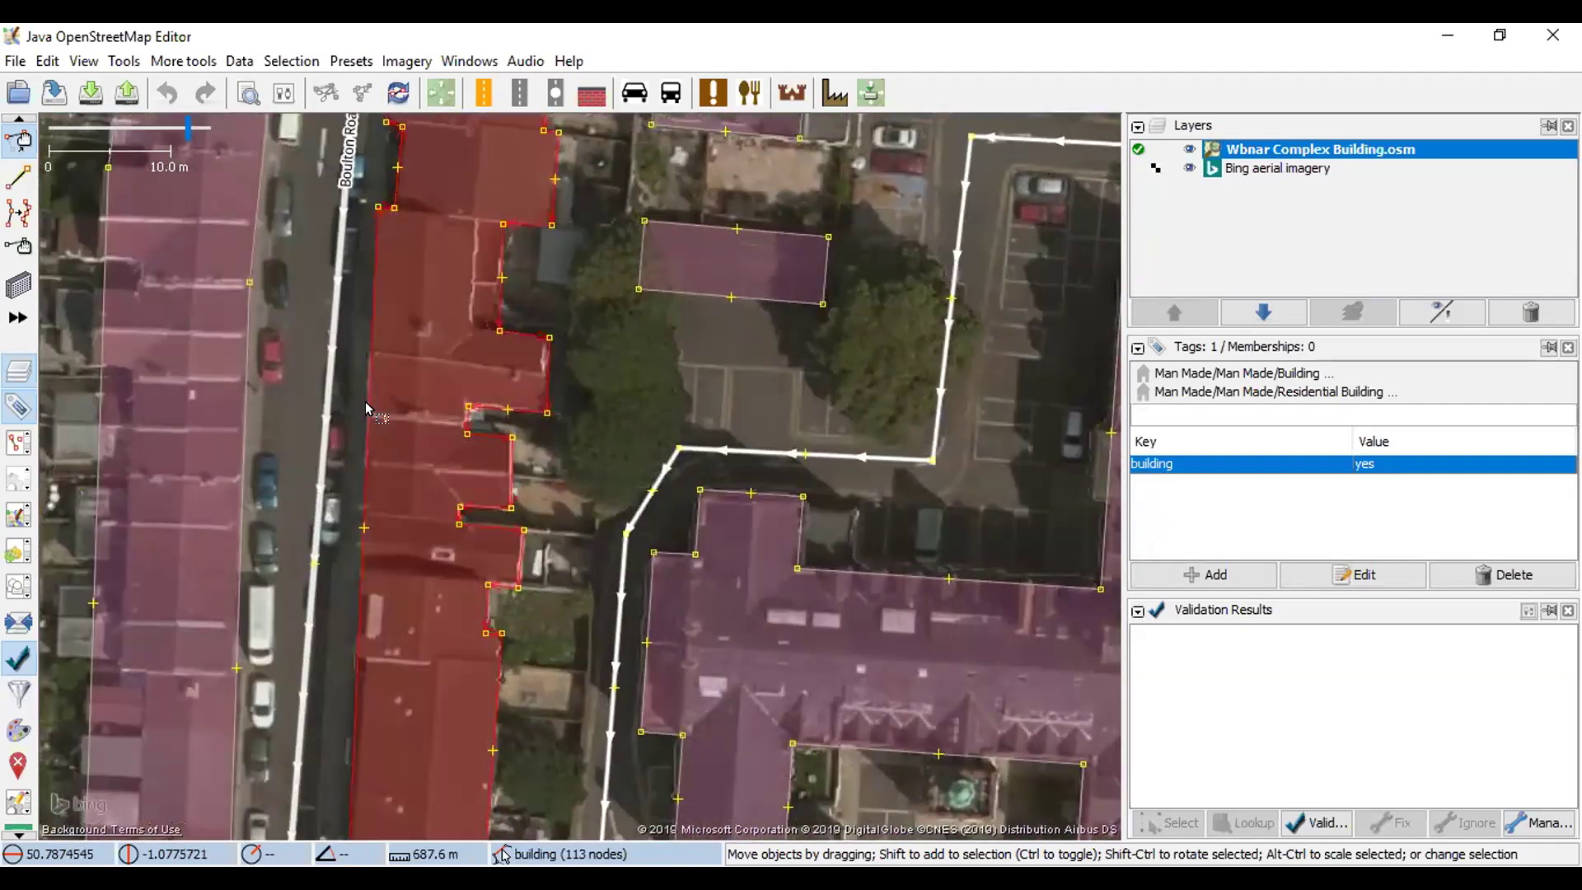
scroll(512, 463, "down", 2)
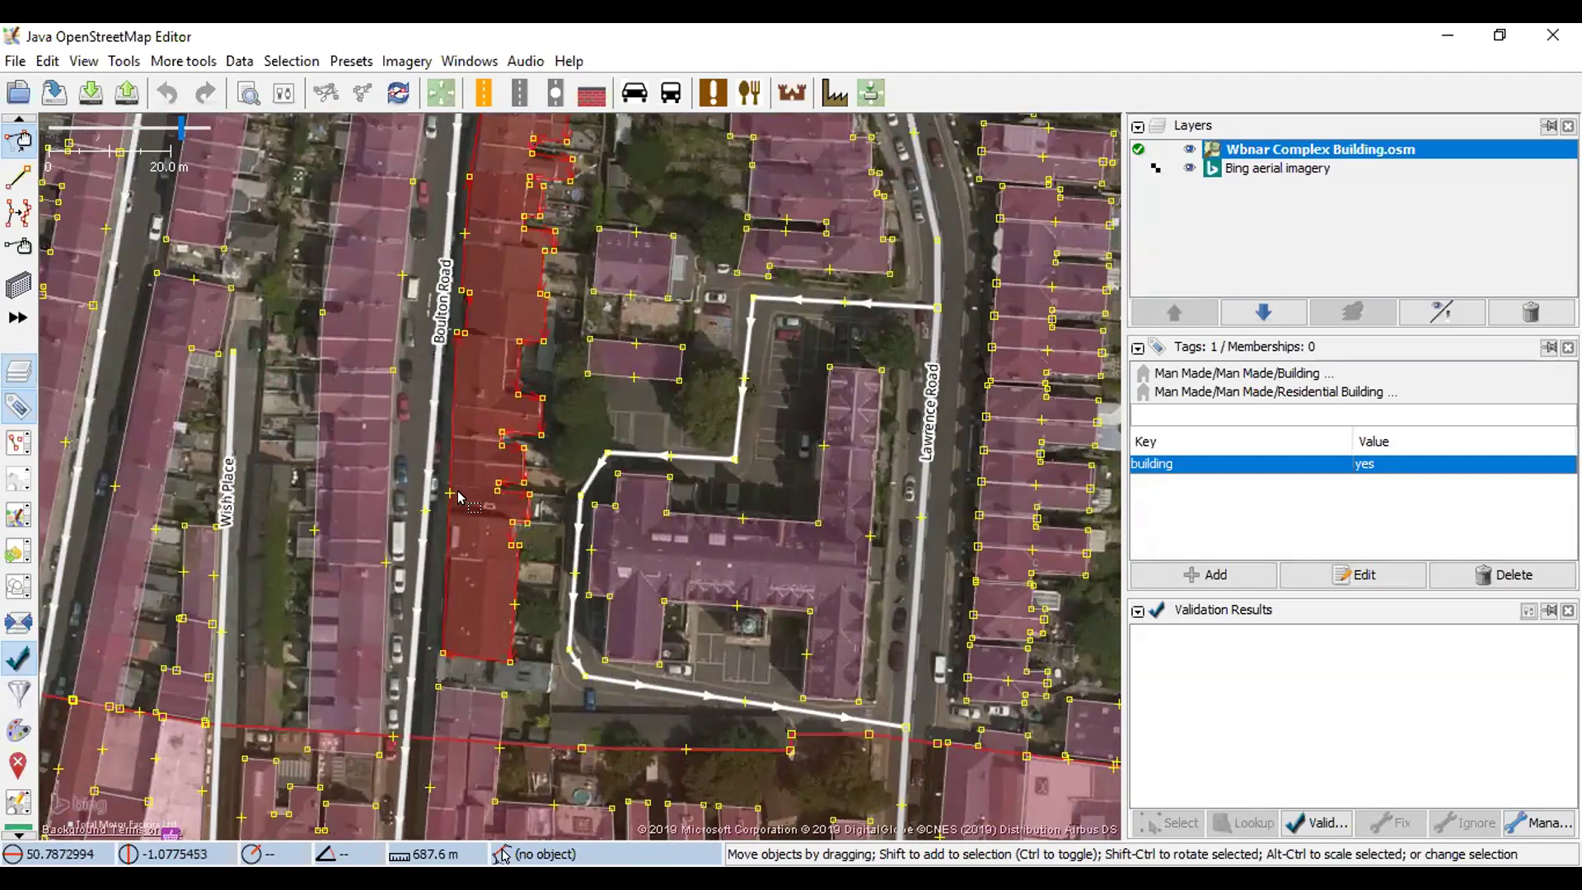
left_click_drag(491, 464, 508, 653)
left_click_drag(504, 425, 483, 564)
left_click_drag(510, 680, 541, 552)
left_click(417, 505)
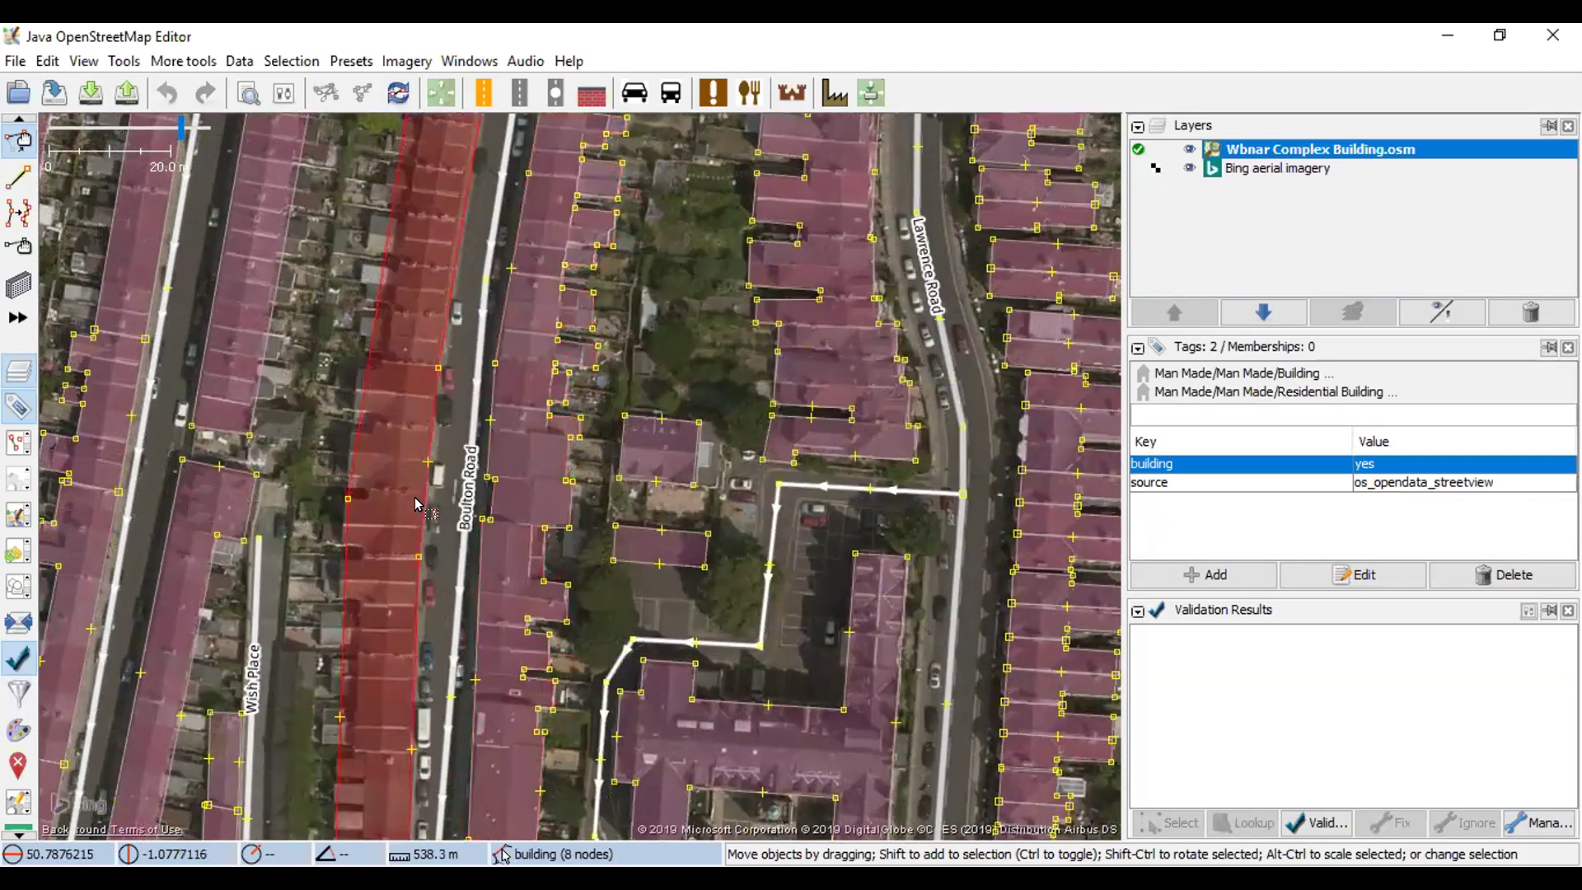
- Select a single house in the terrace row east of Lawrence Road to compare it with the long single-outline terraces
left_click_drag(376, 557, 315, 467)
mouse_move(248, 384)
left_mouse_down()
mouse_move(178, 394)
mouse_move(249, 370)
left_mouse_up()
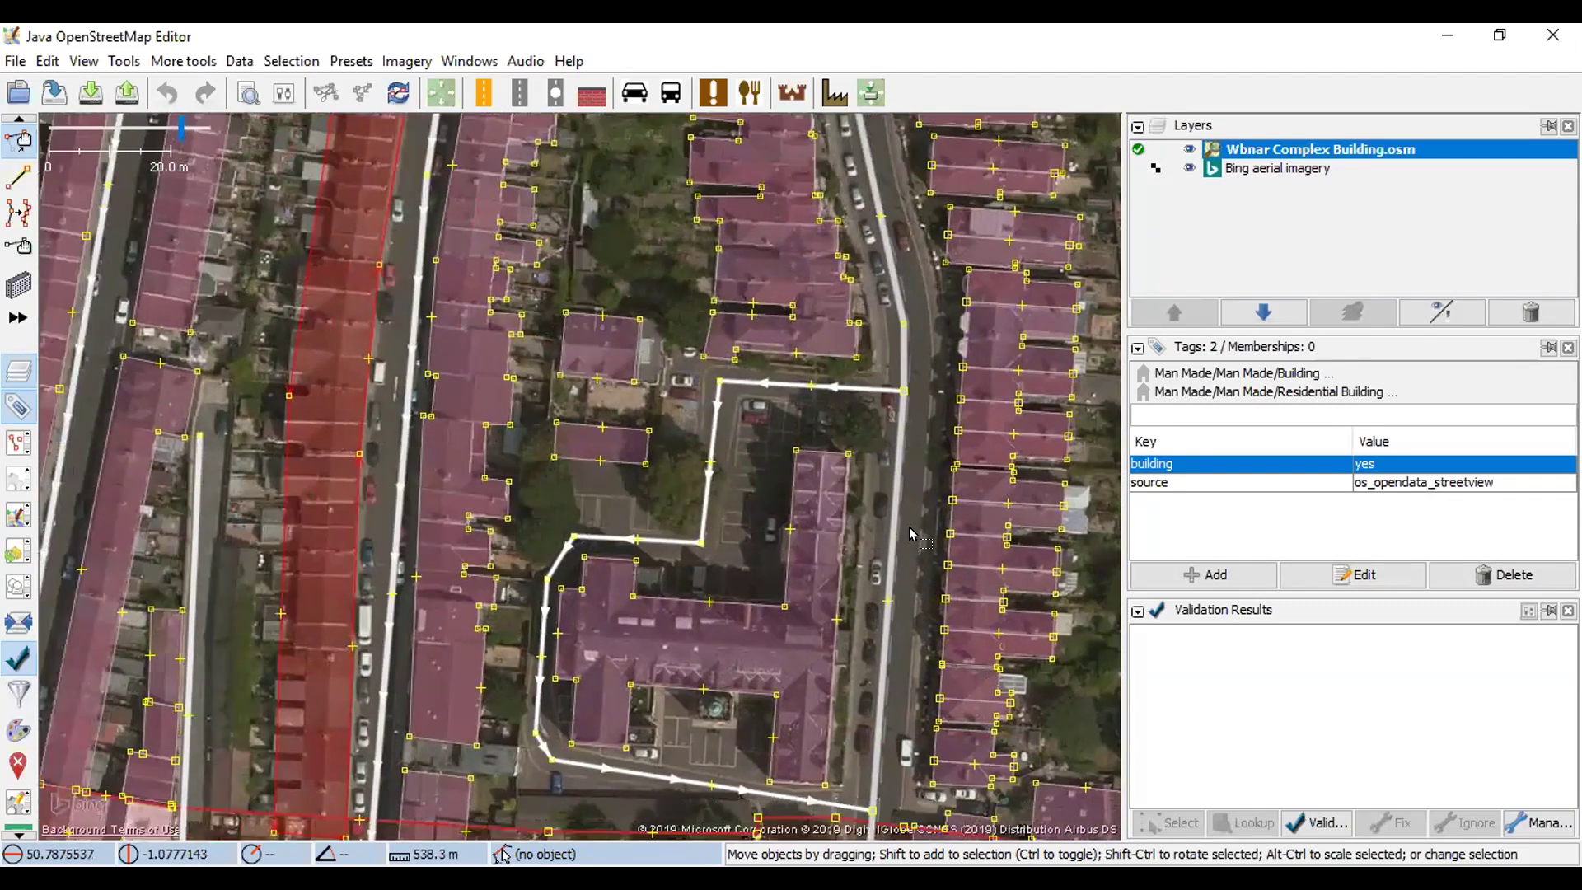
left_click(978, 478)
left_click_drag(984, 532, 747, 484)
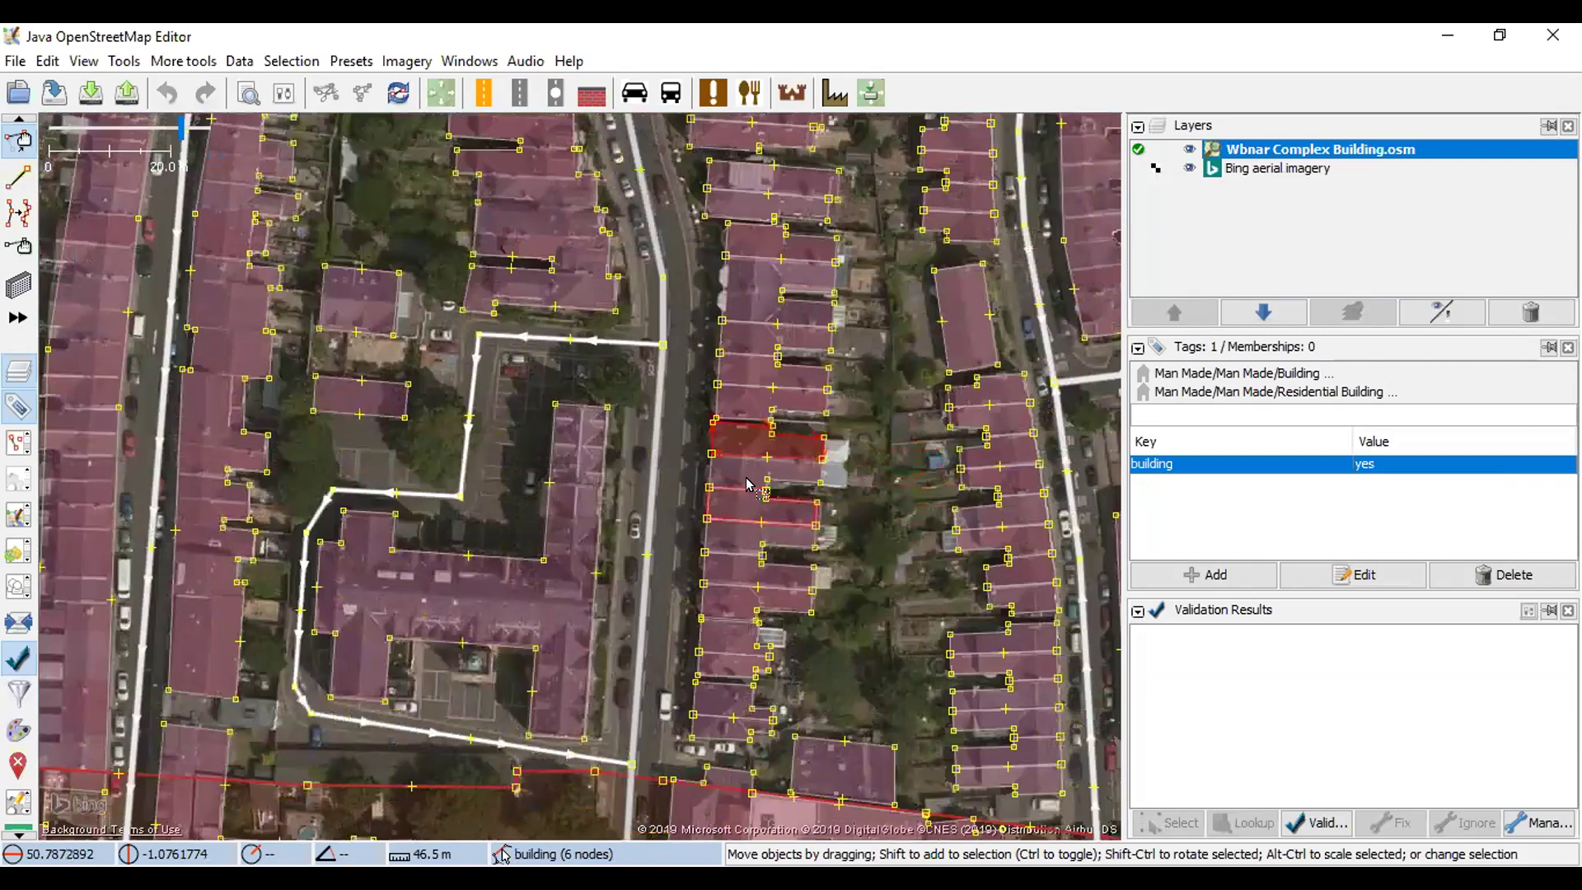
- Move the multi-wing building's existing outline east across Lawrence Road so its roof imagery is uncovered, and deselect it
scroll(749, 485, "up", 2)
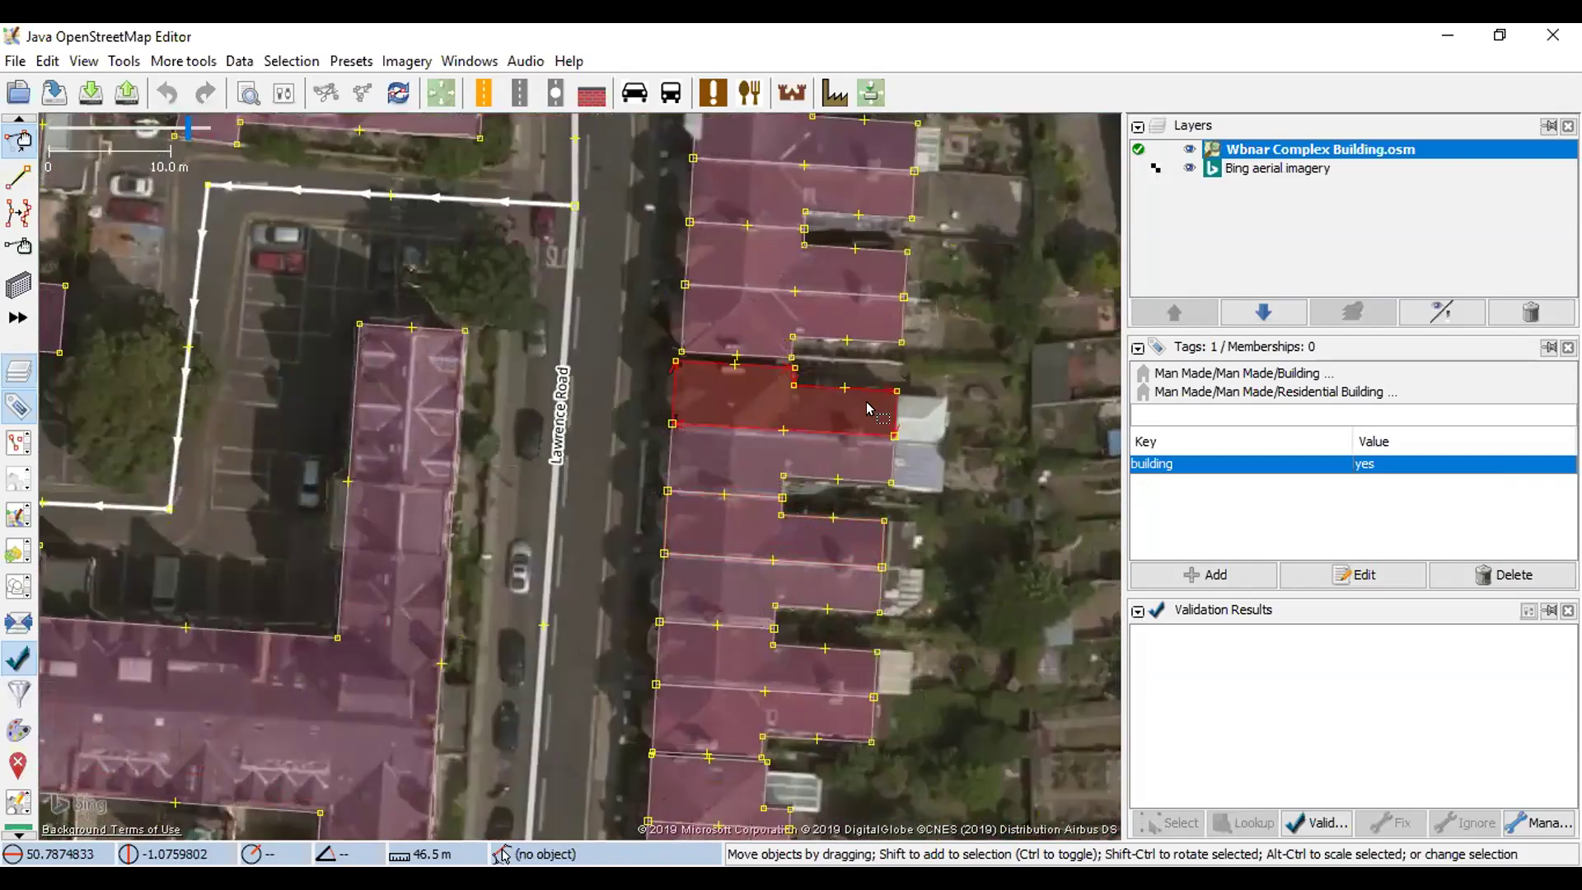
left_click_drag(562, 427, 643, 332)
left_click_drag(452, 611, 600, 404)
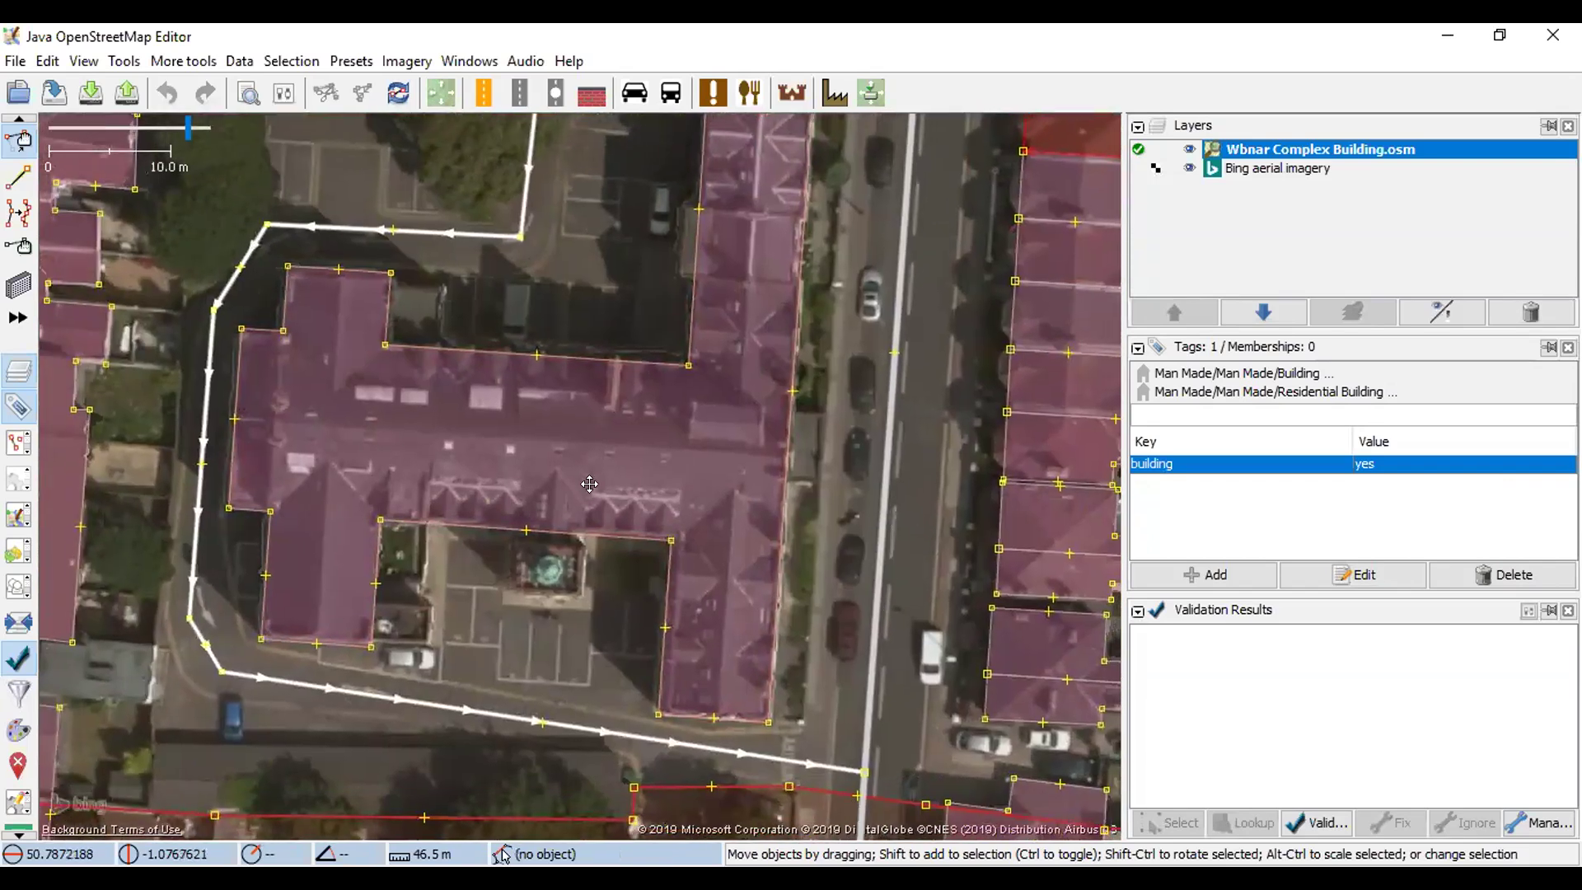
scroll(589, 484, "down", 2)
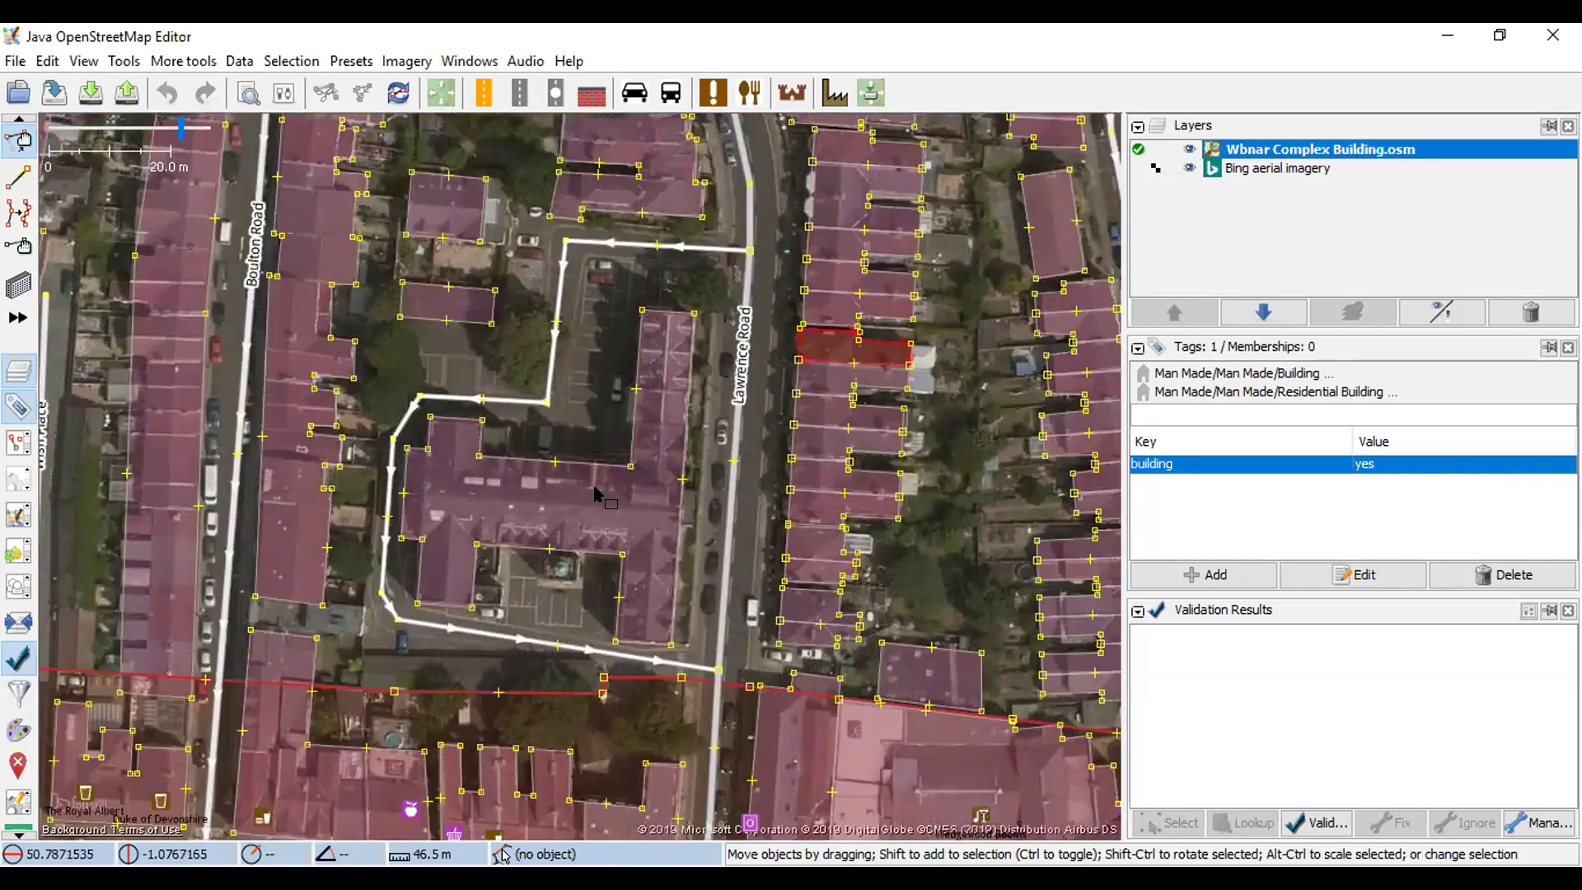
scroll(594, 491, "down", 3)
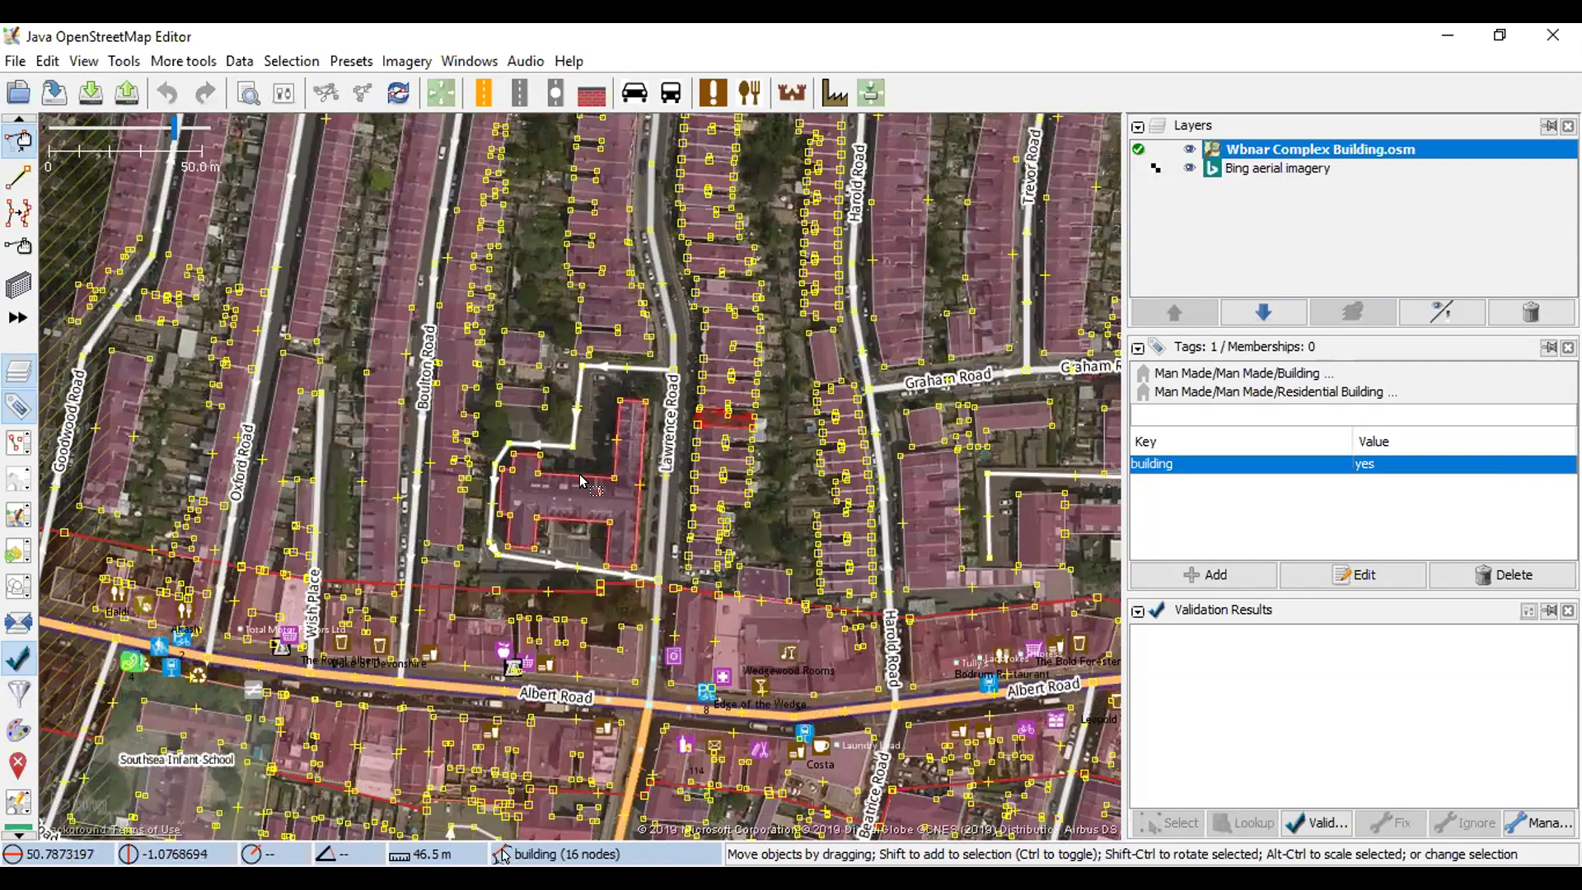
scroll(581, 481, "up", 3)
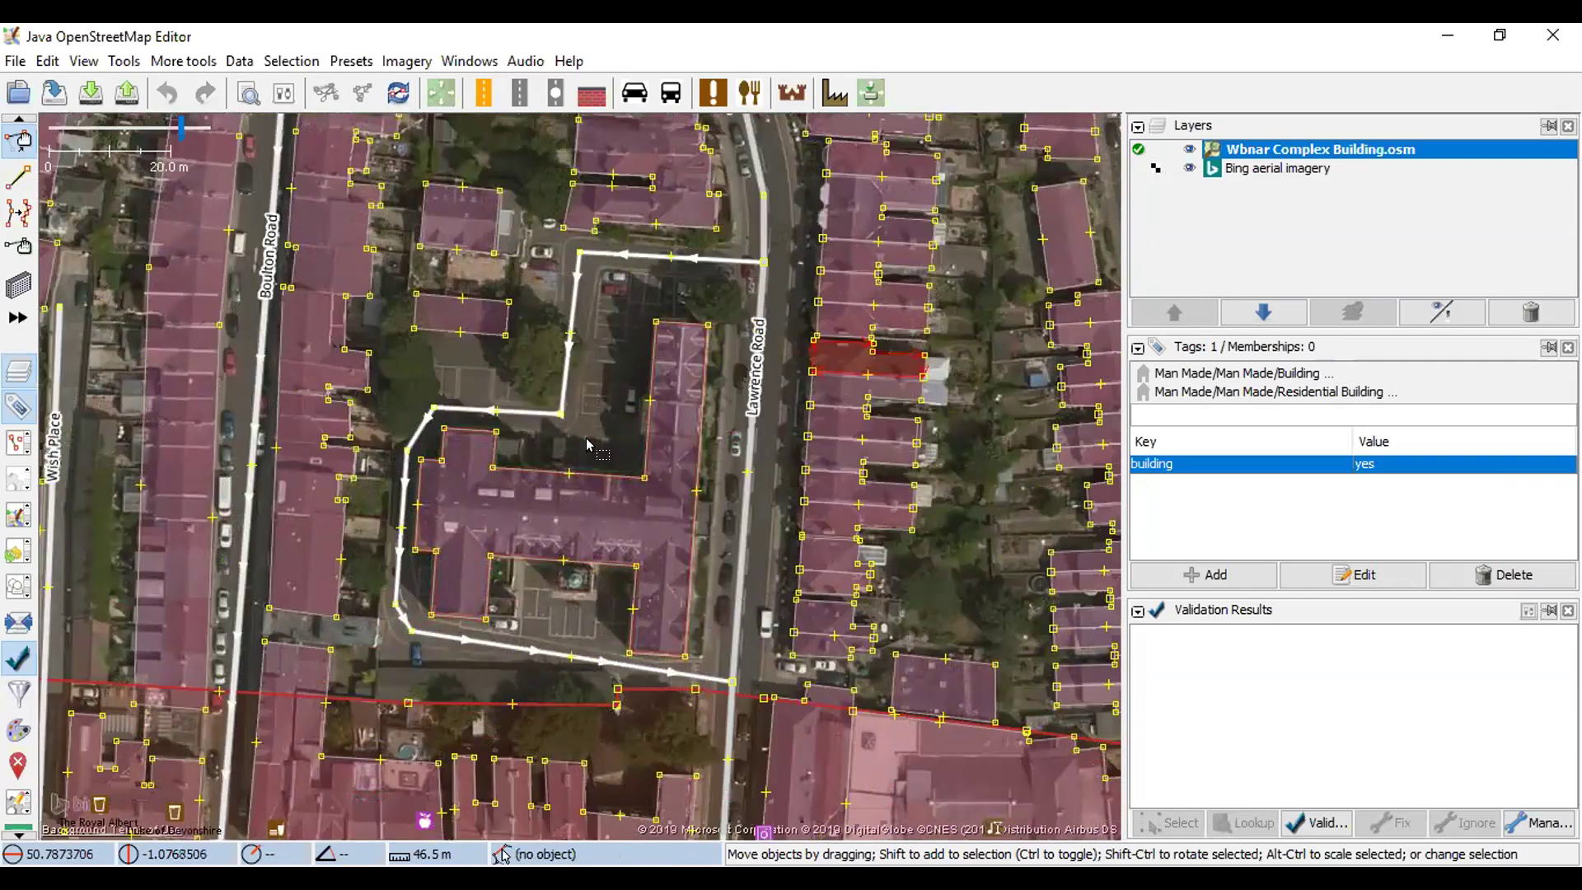
key("Escape")
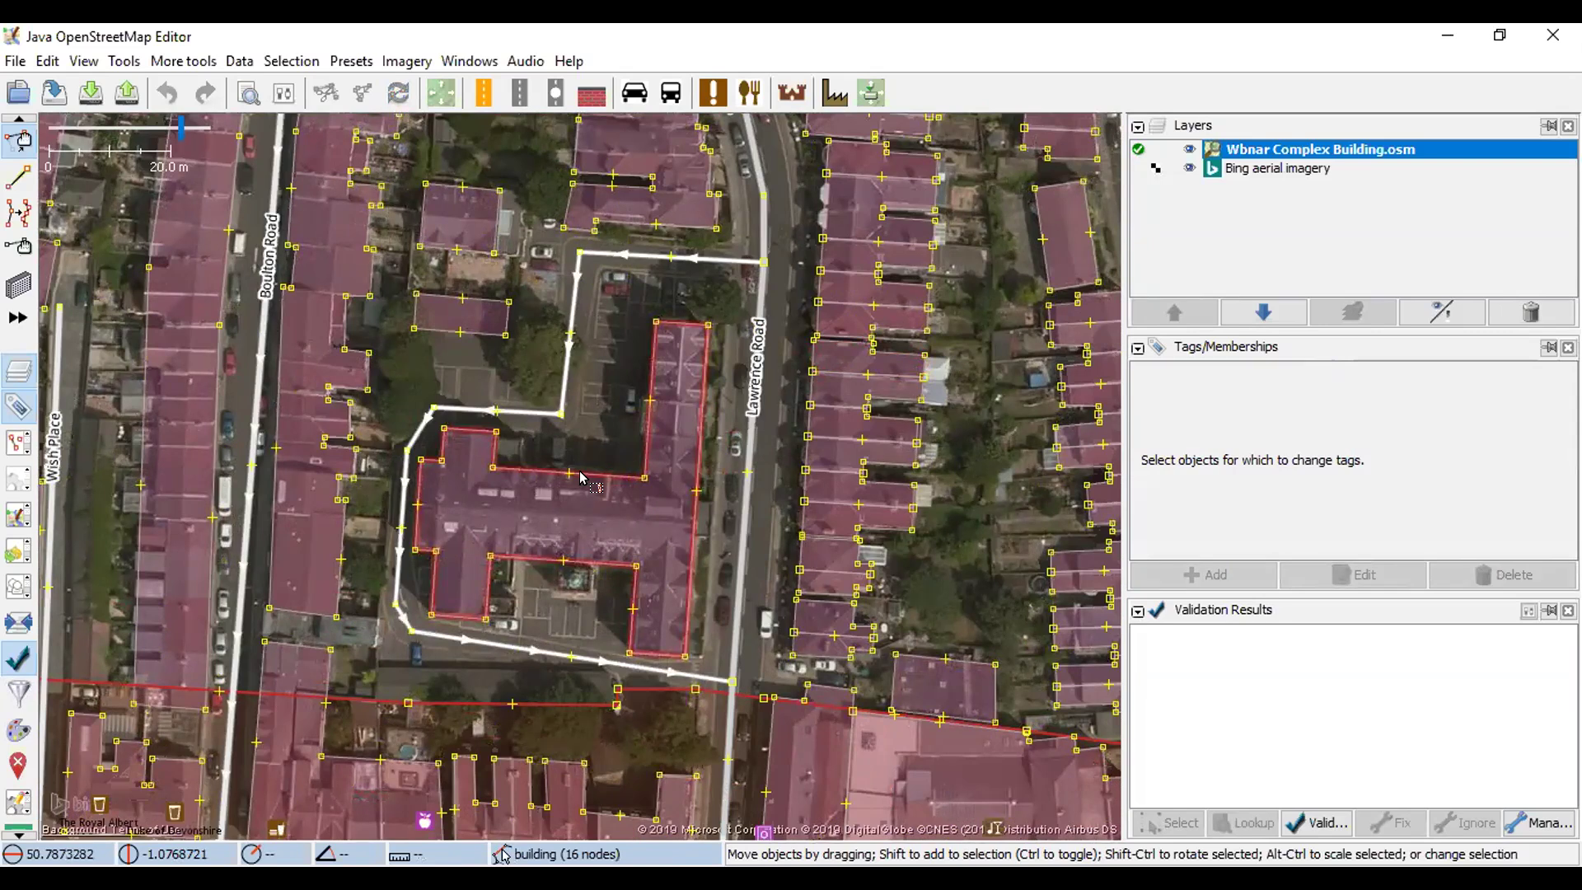
left_click_drag(581, 478, 943, 354)
left_click(605, 440)
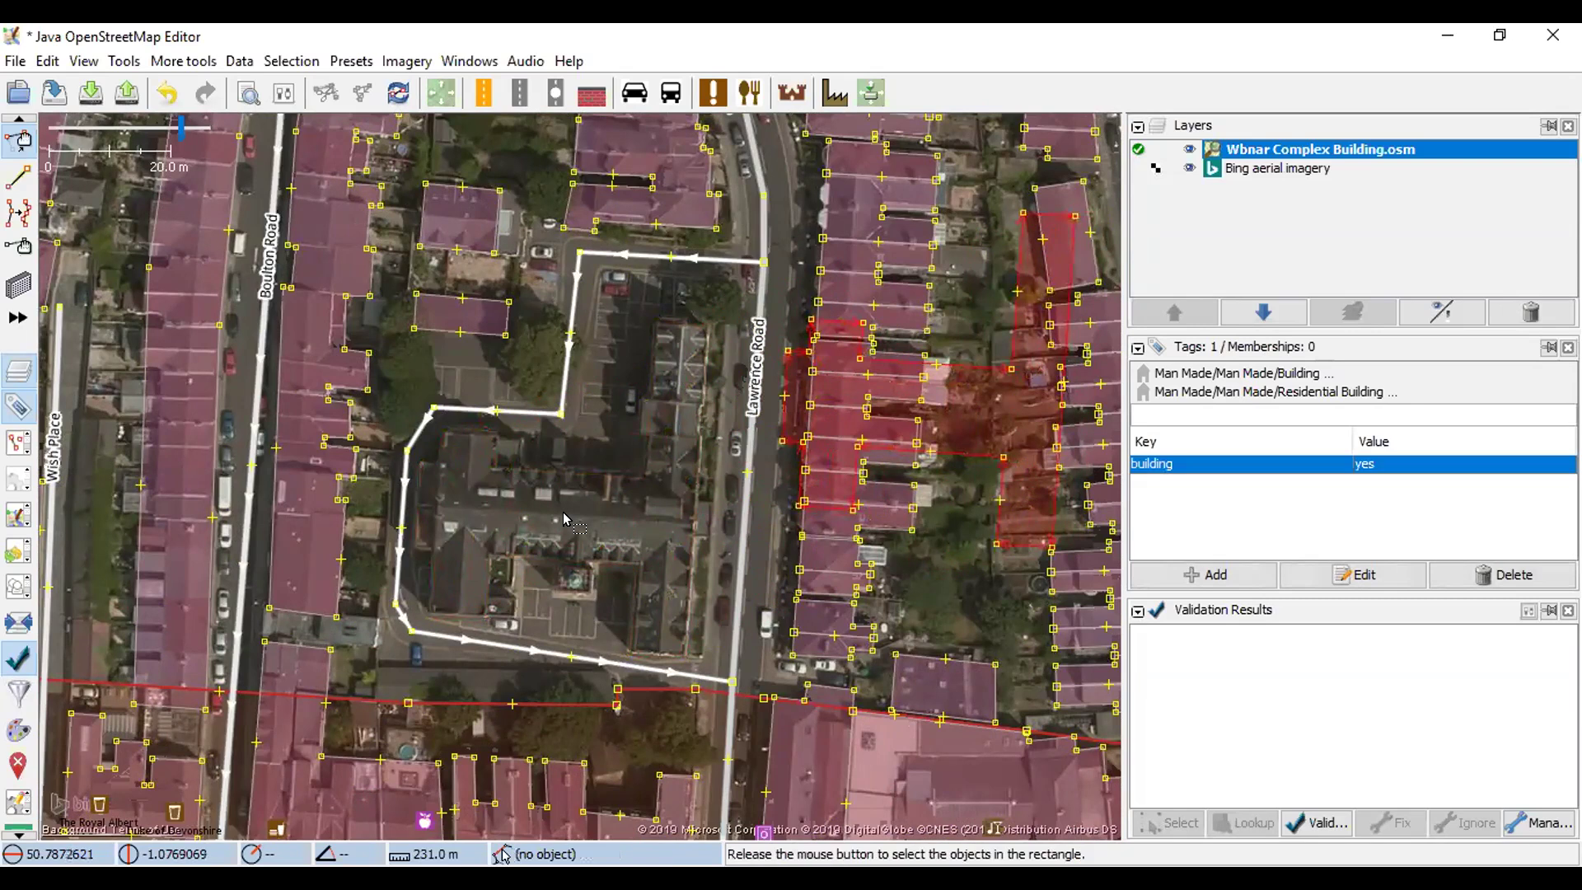
left_click_drag(561, 483, 571, 451)
- Draw a rectangular building about 14.2 m wide over the central east-west block of the multi-wing building
scroll(550, 453, "up", 2)
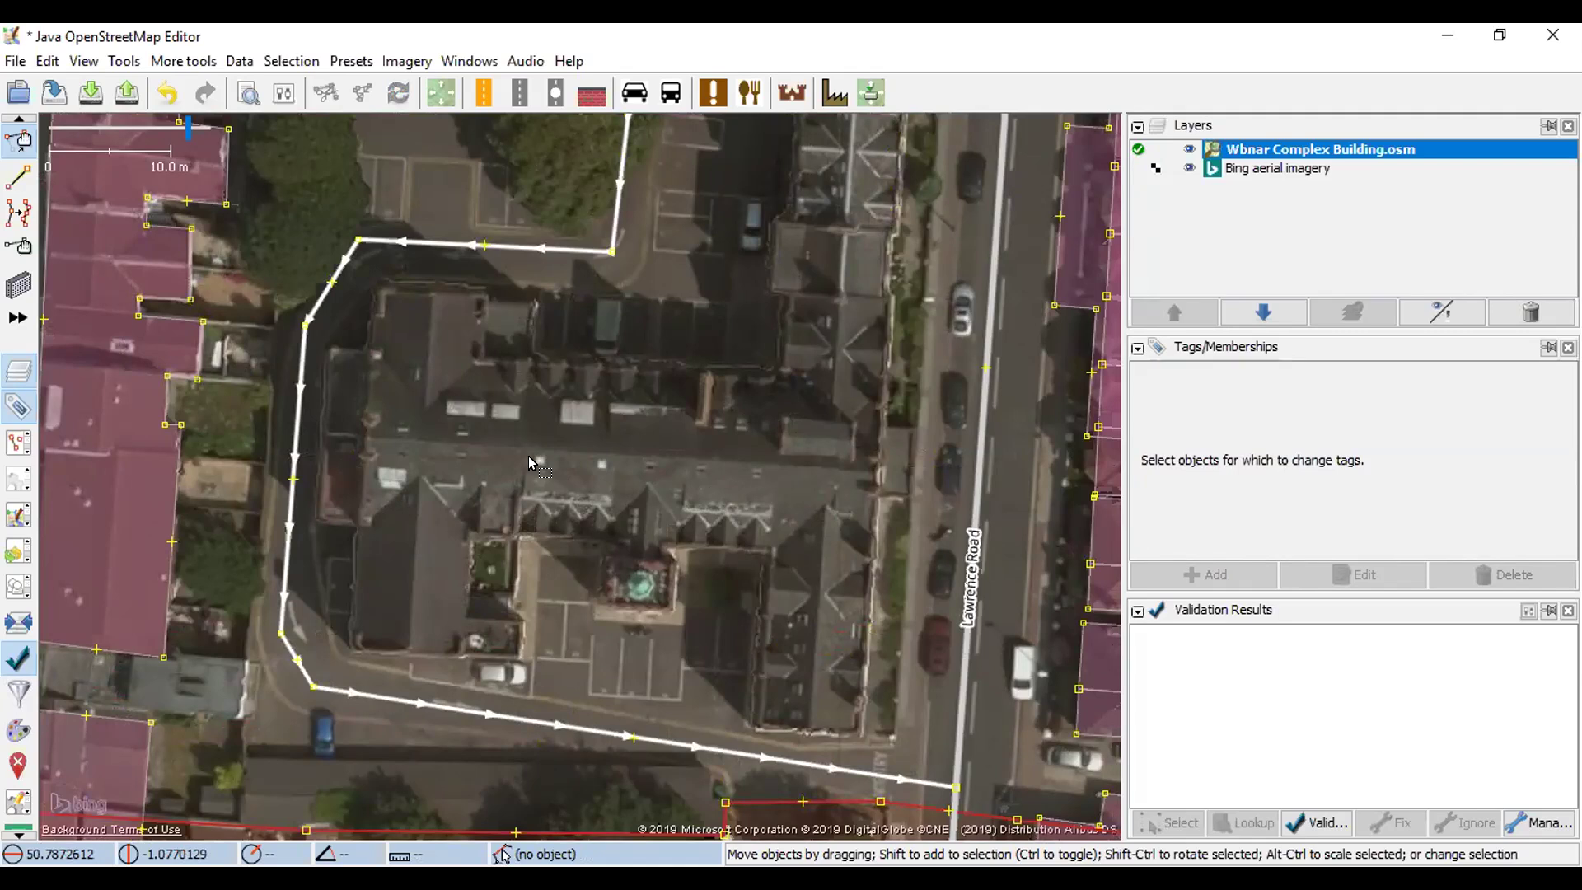
key("b")
left_click(315, 518)
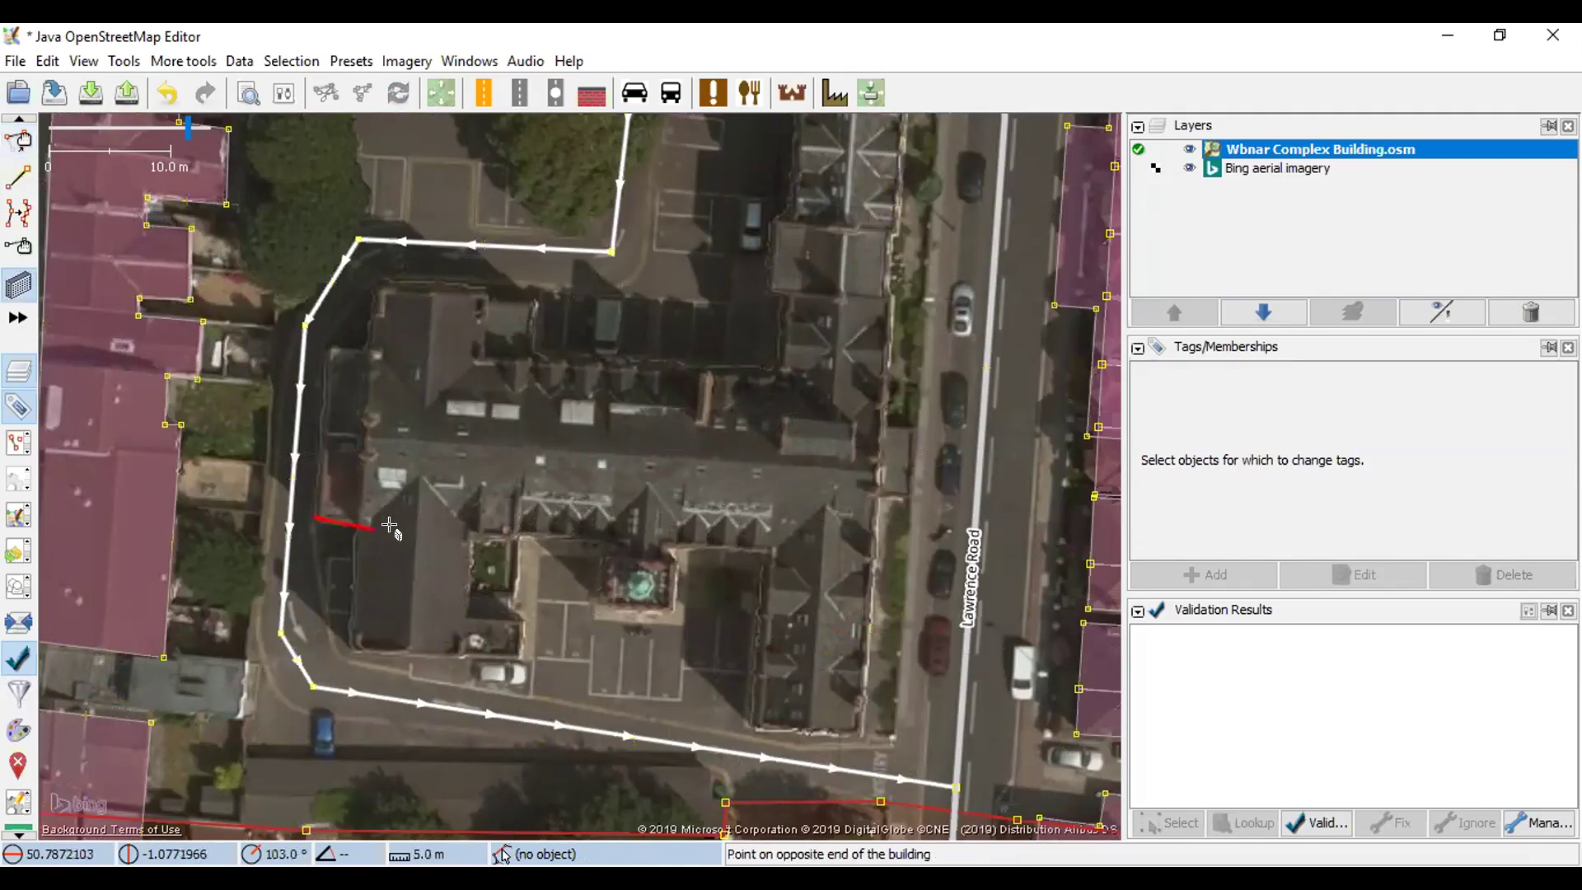
left_click(868, 556)
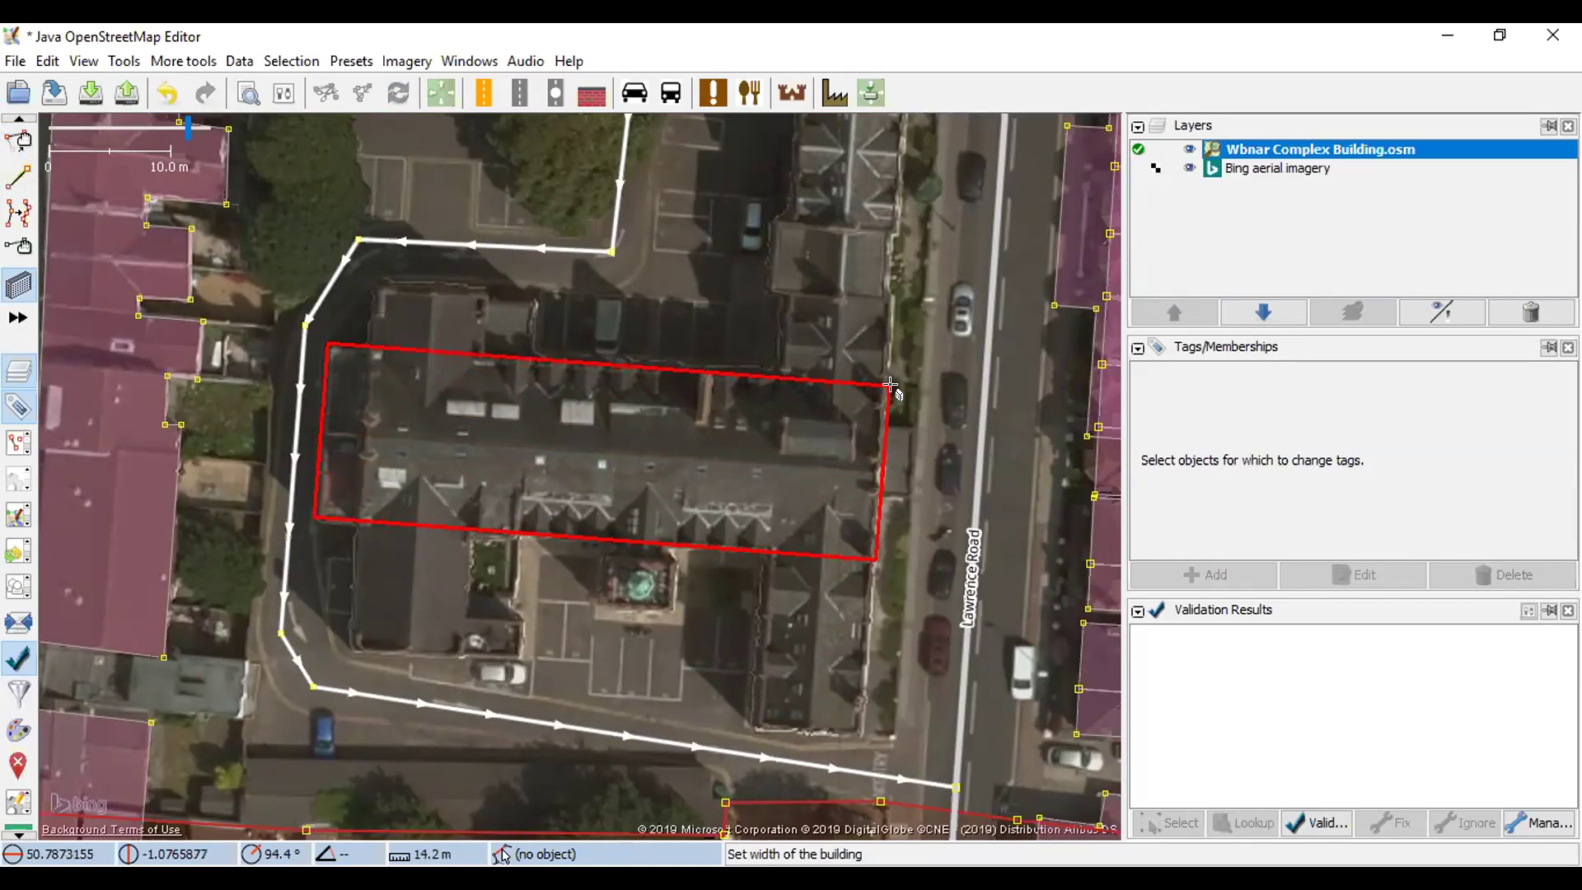
left_click(896, 384)
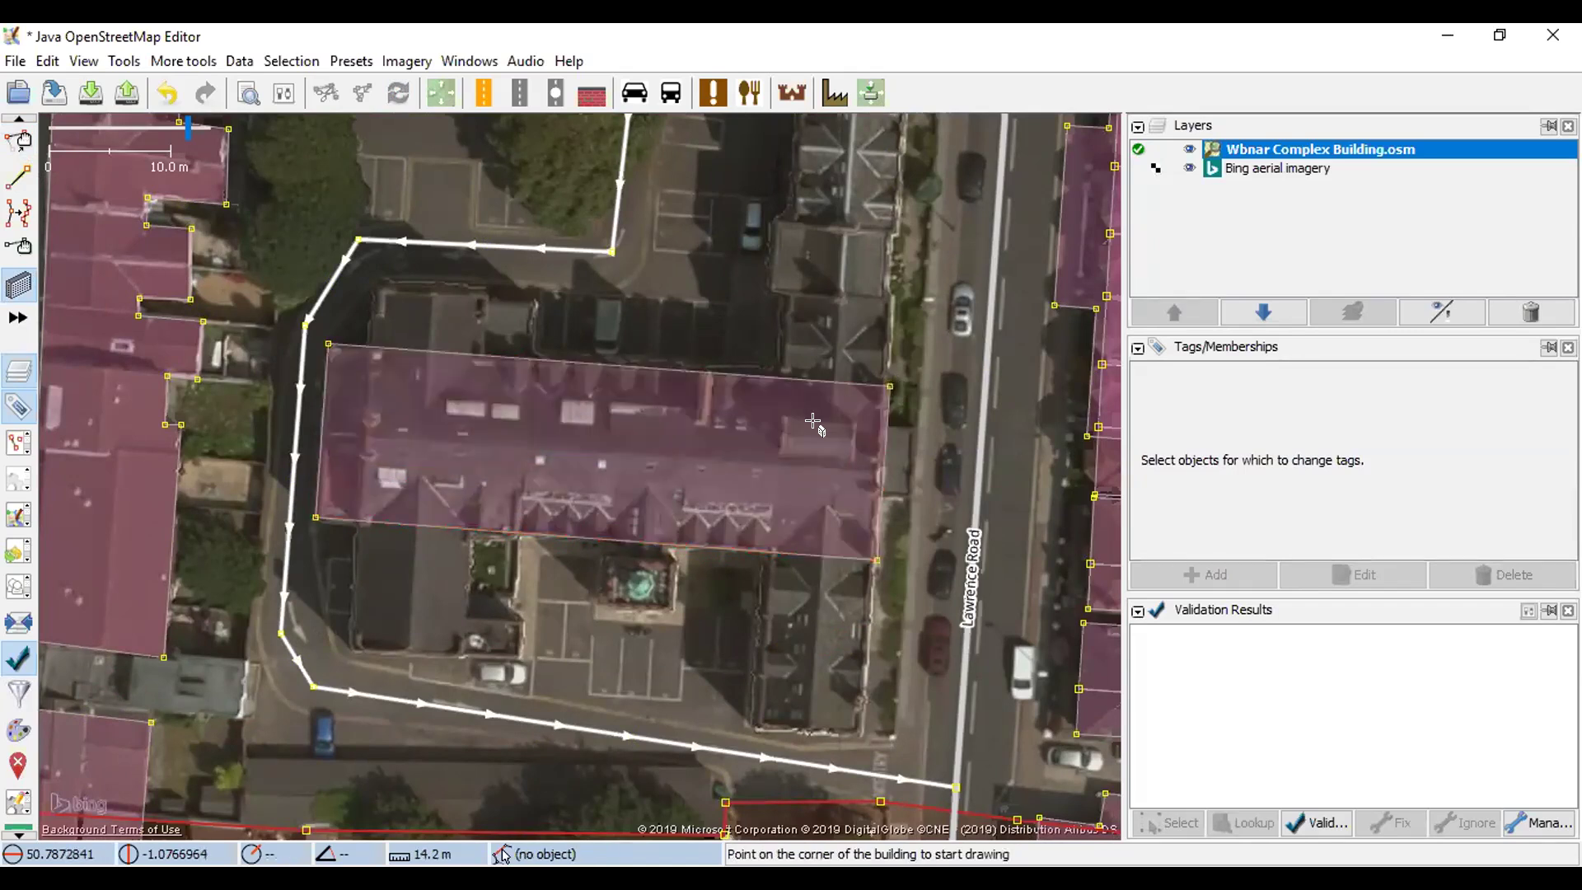
- With the central block selected for alignment, draw a rectangular building over the small northwestern wing, overlapping the block
left_click_drag(550, 470, 623, 487)
scroll(490, 404, "up", 2)
left_click_drag(490, 404, 508, 445)
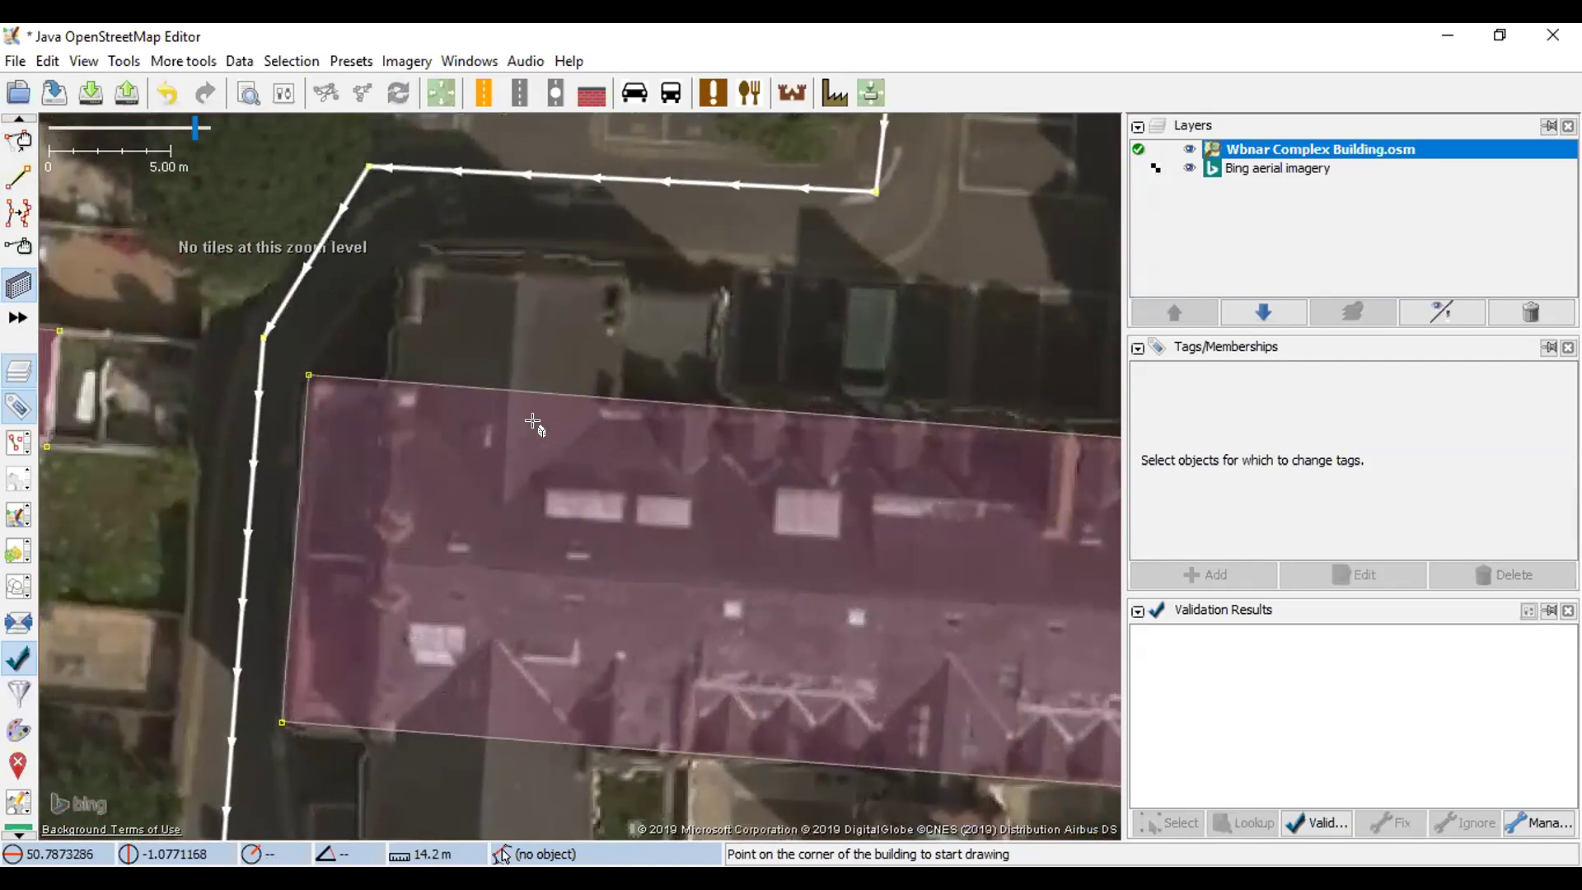
key("s")
left_click(551, 397)
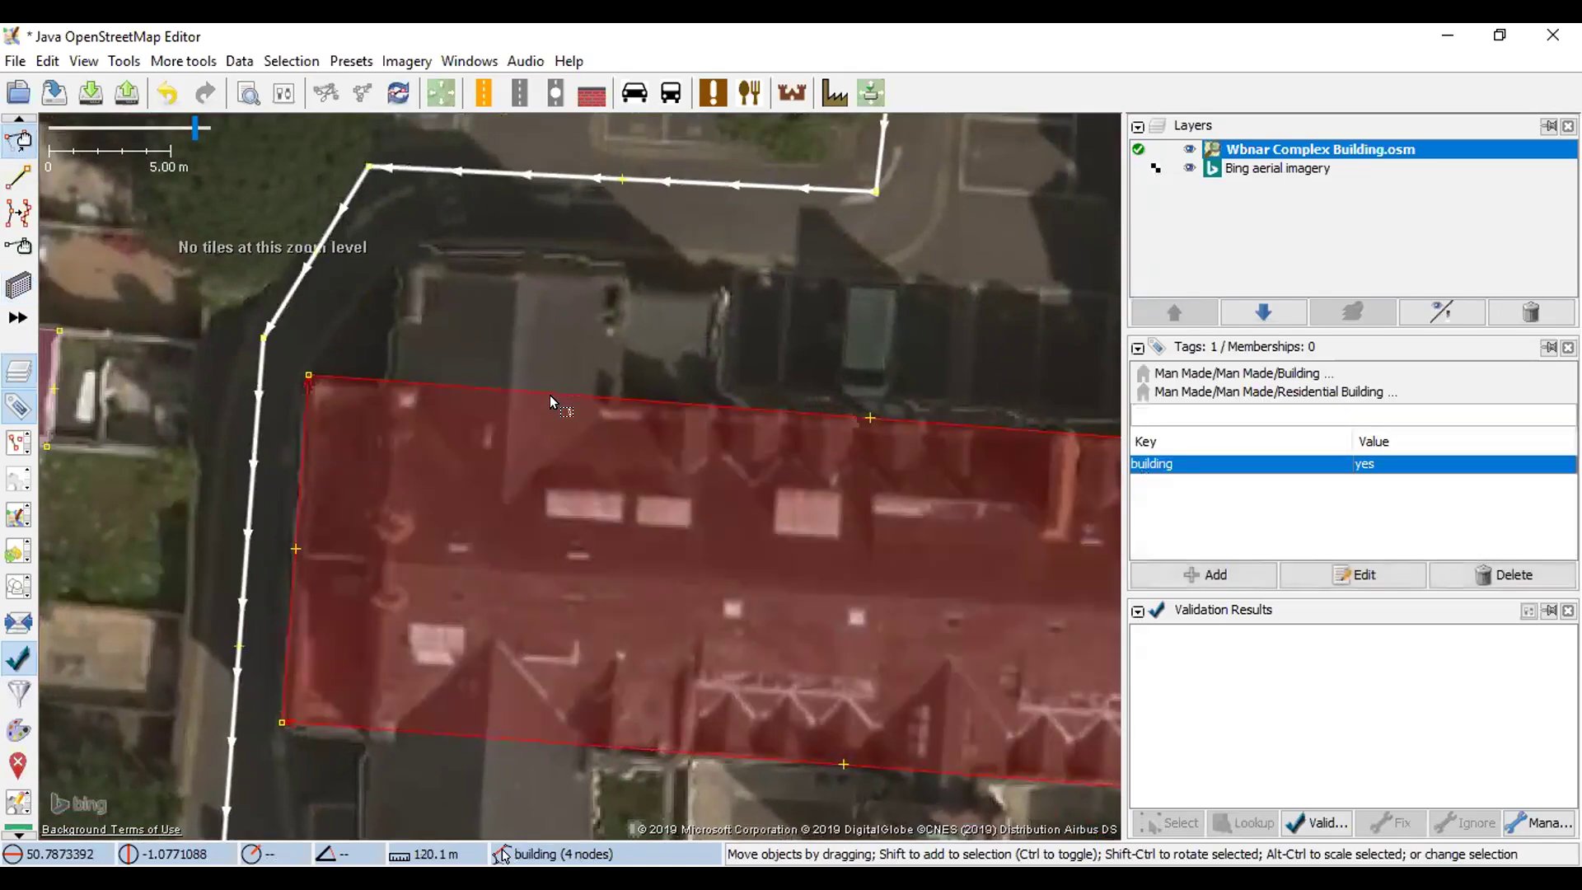
key("b")
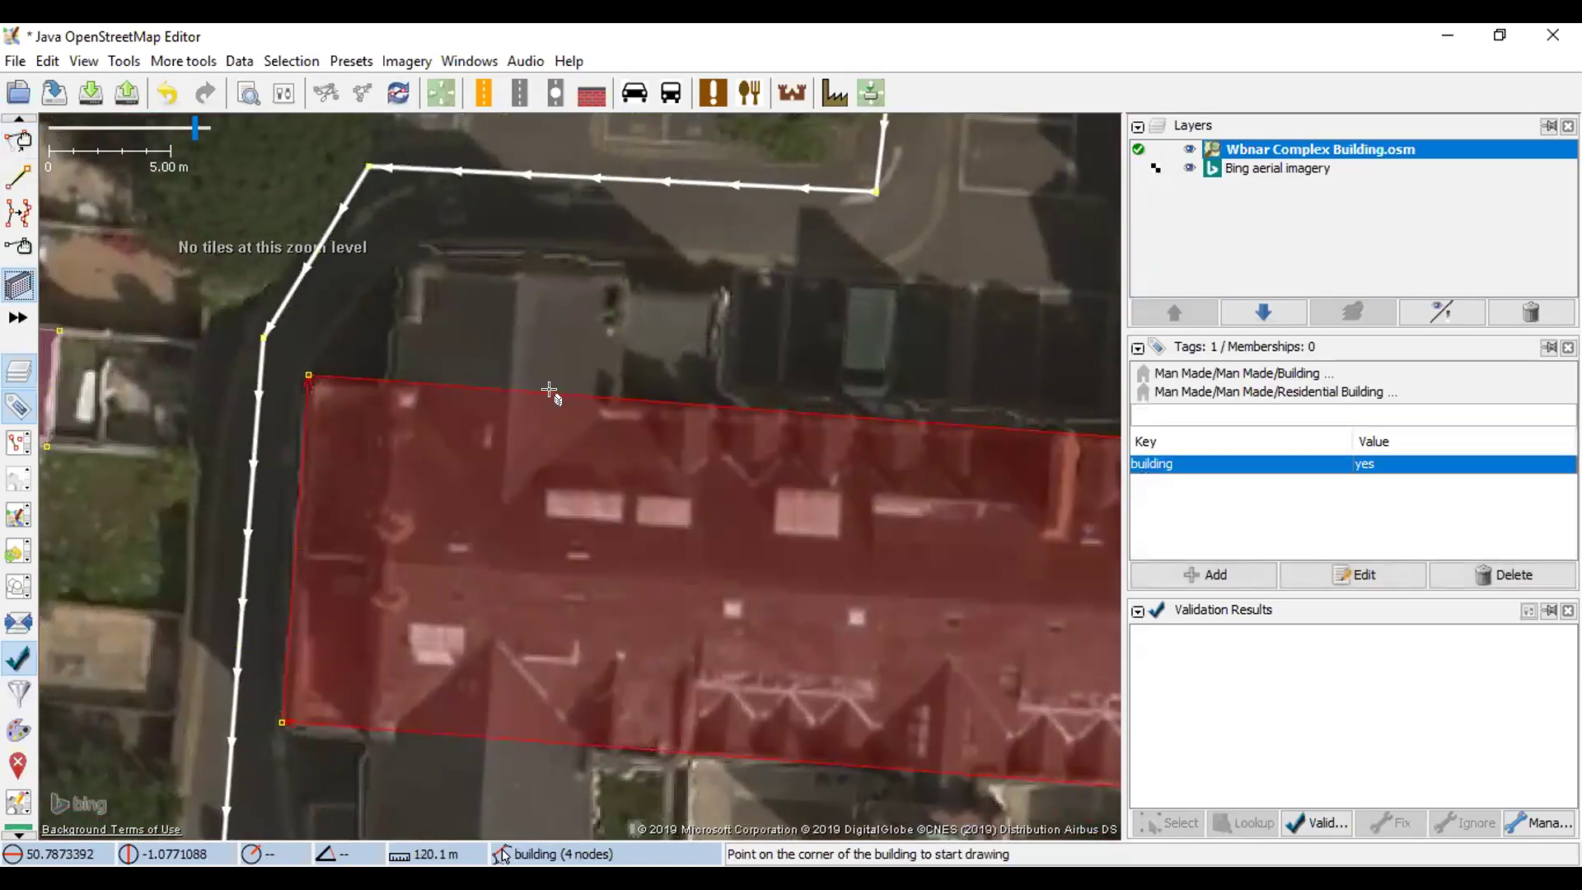
left_click(406, 266)
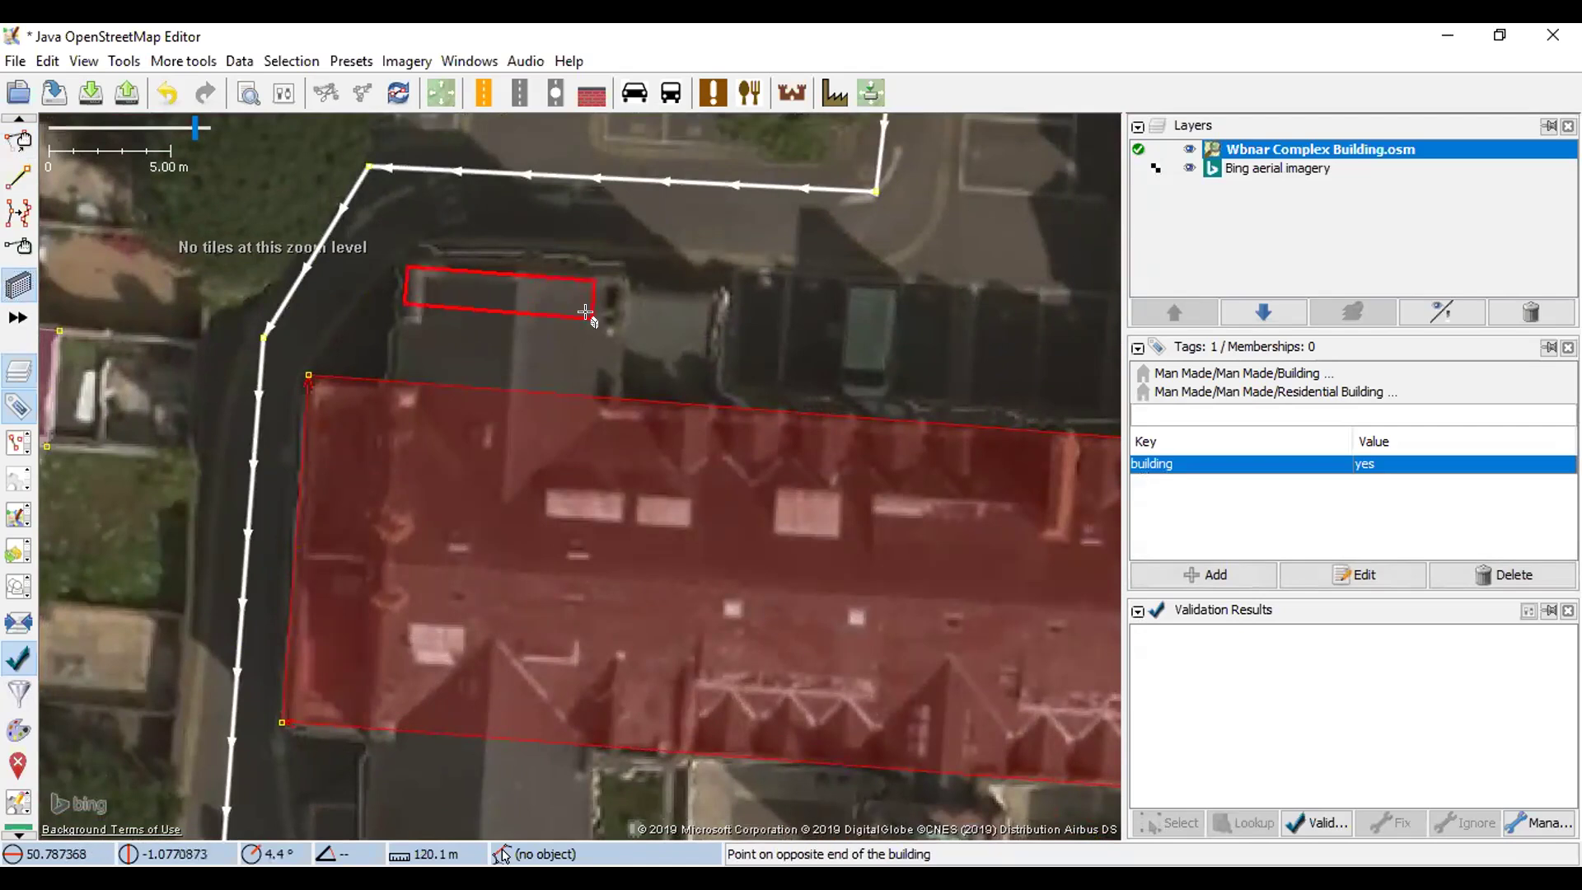
left_click(607, 426)
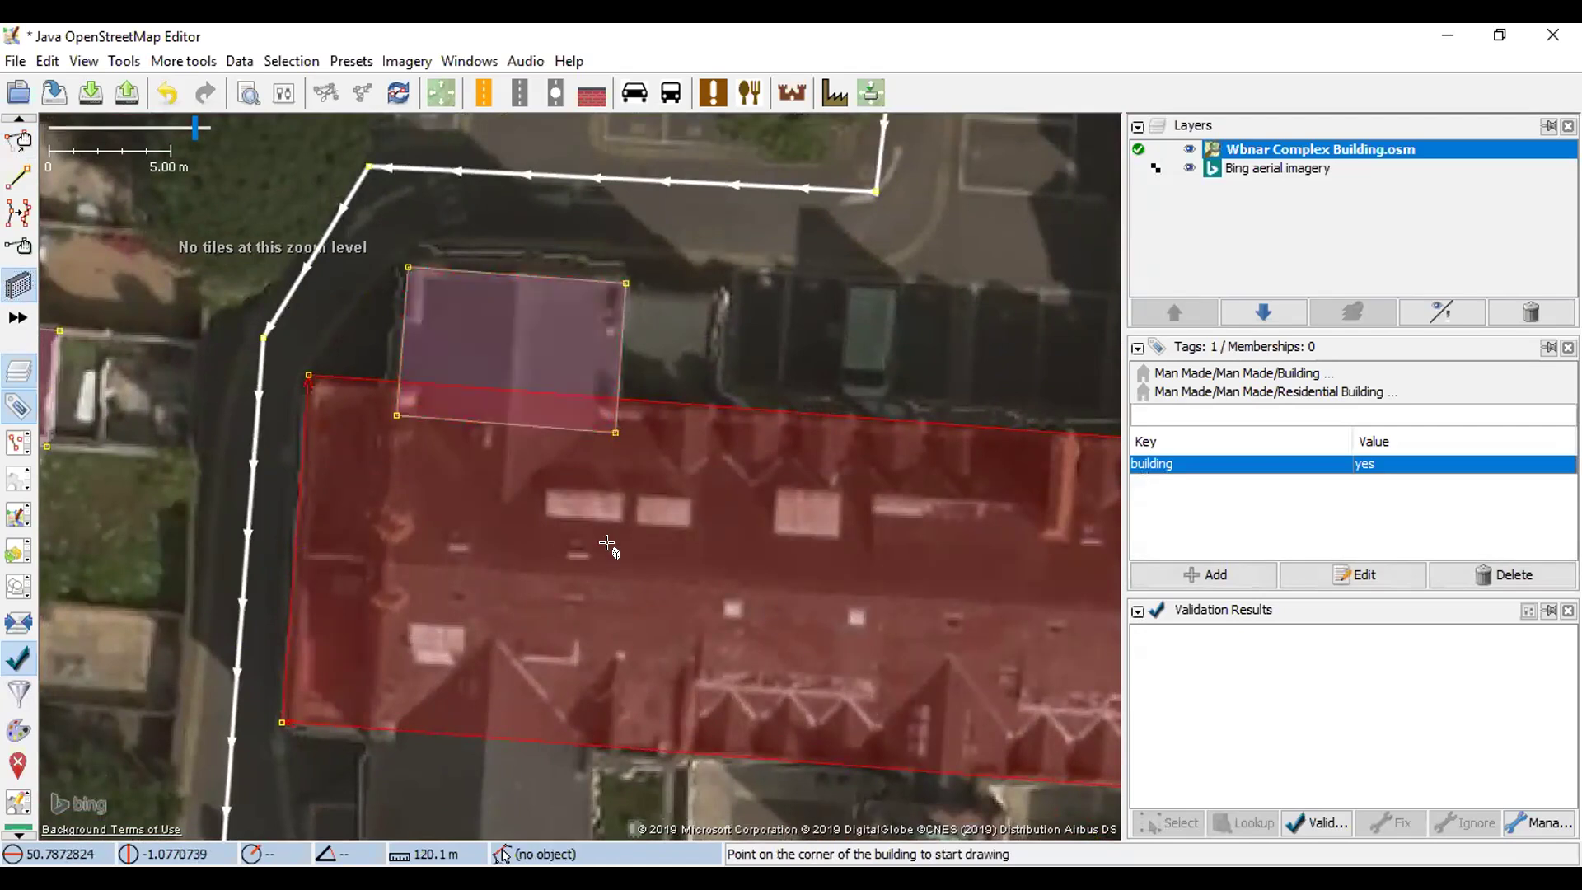
- Join the overlapping northwestern wing and the central block into a single building area, and clear the selection
key("s")
left_click(557, 423)
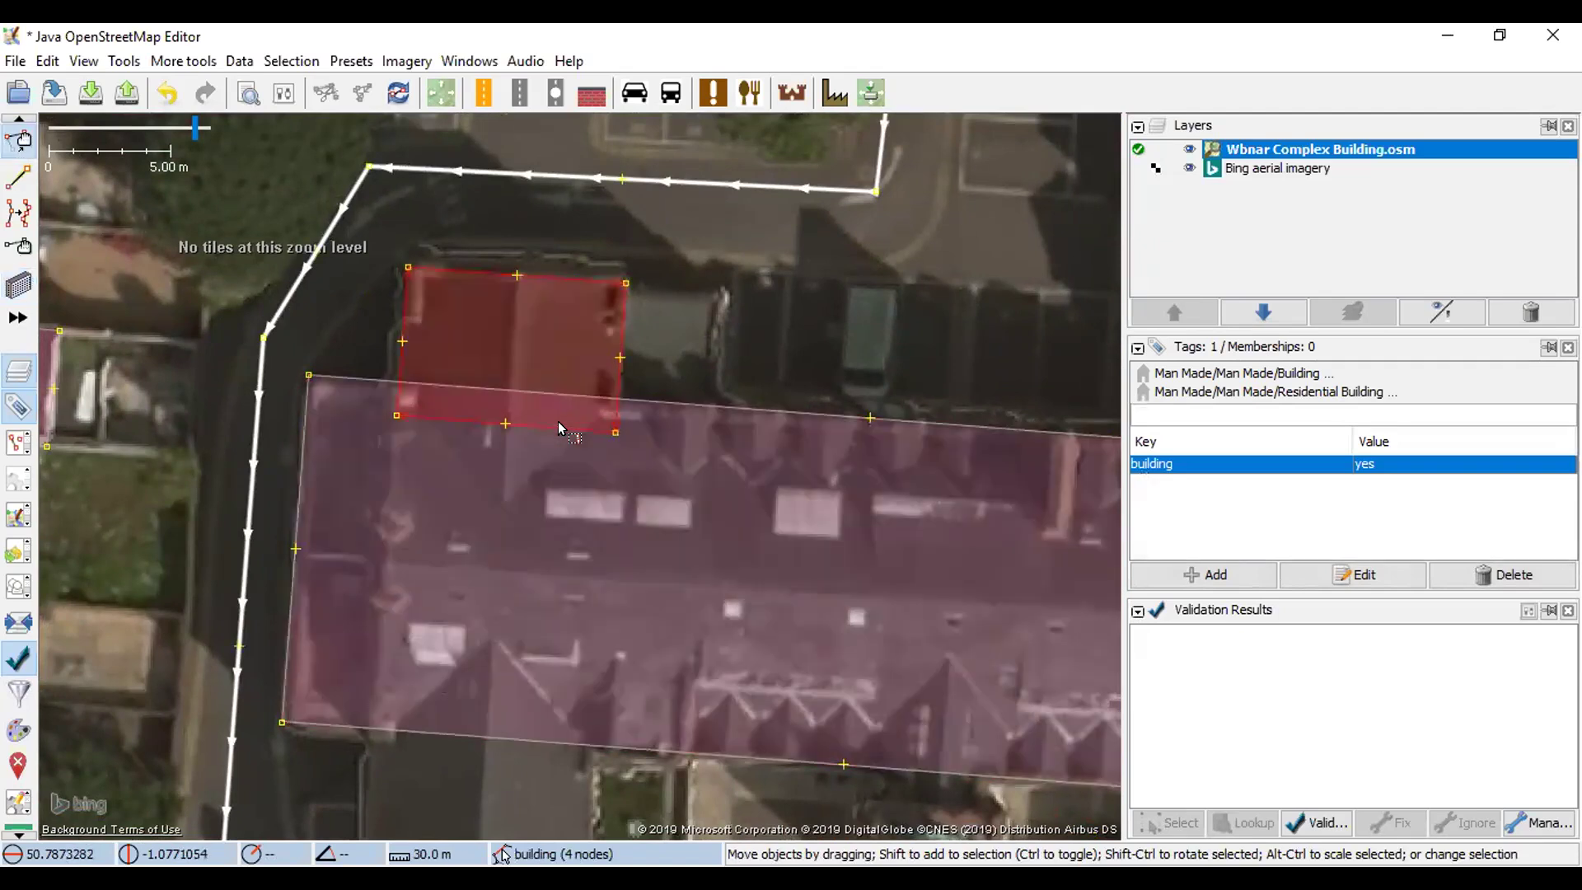
left_click(699, 404, "shift")
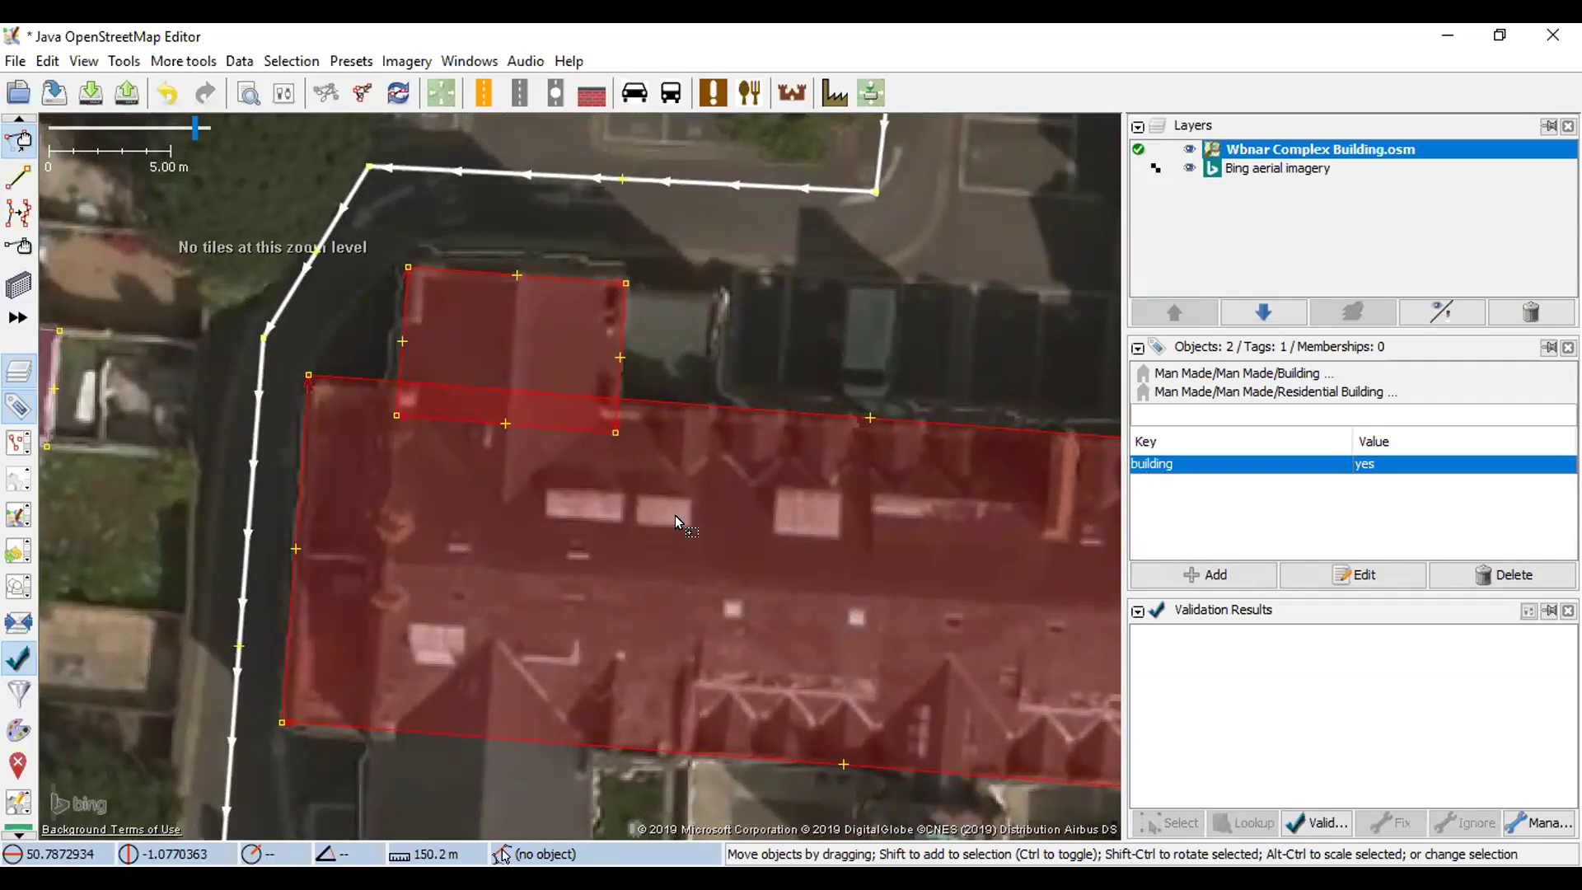
key("shift+j")
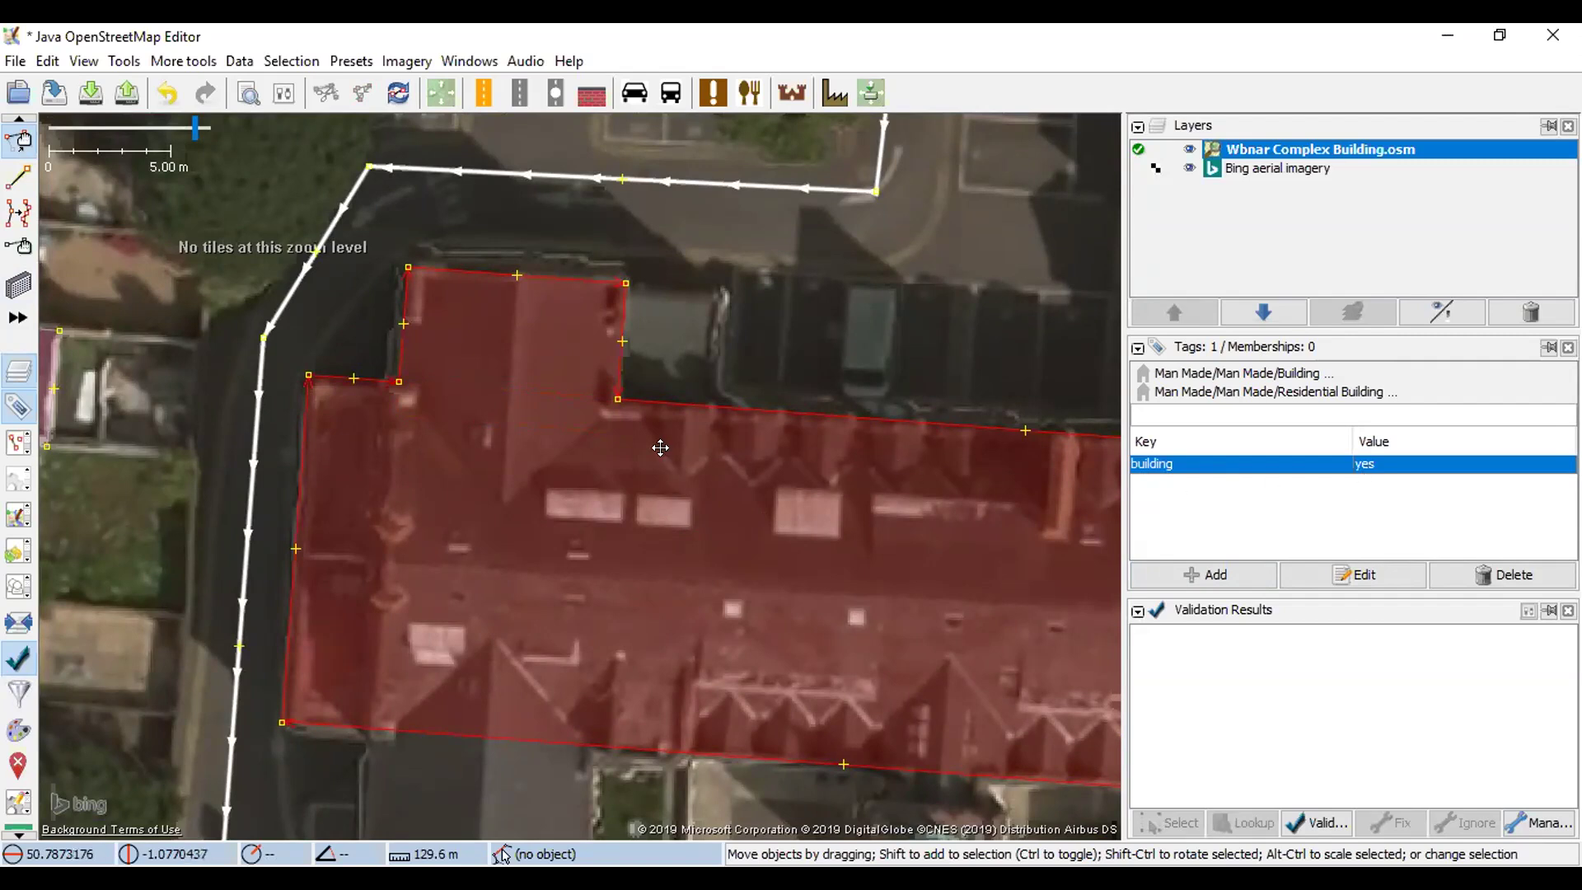
left_click_drag(660, 448, 604, 422)
left_click(620, 305)
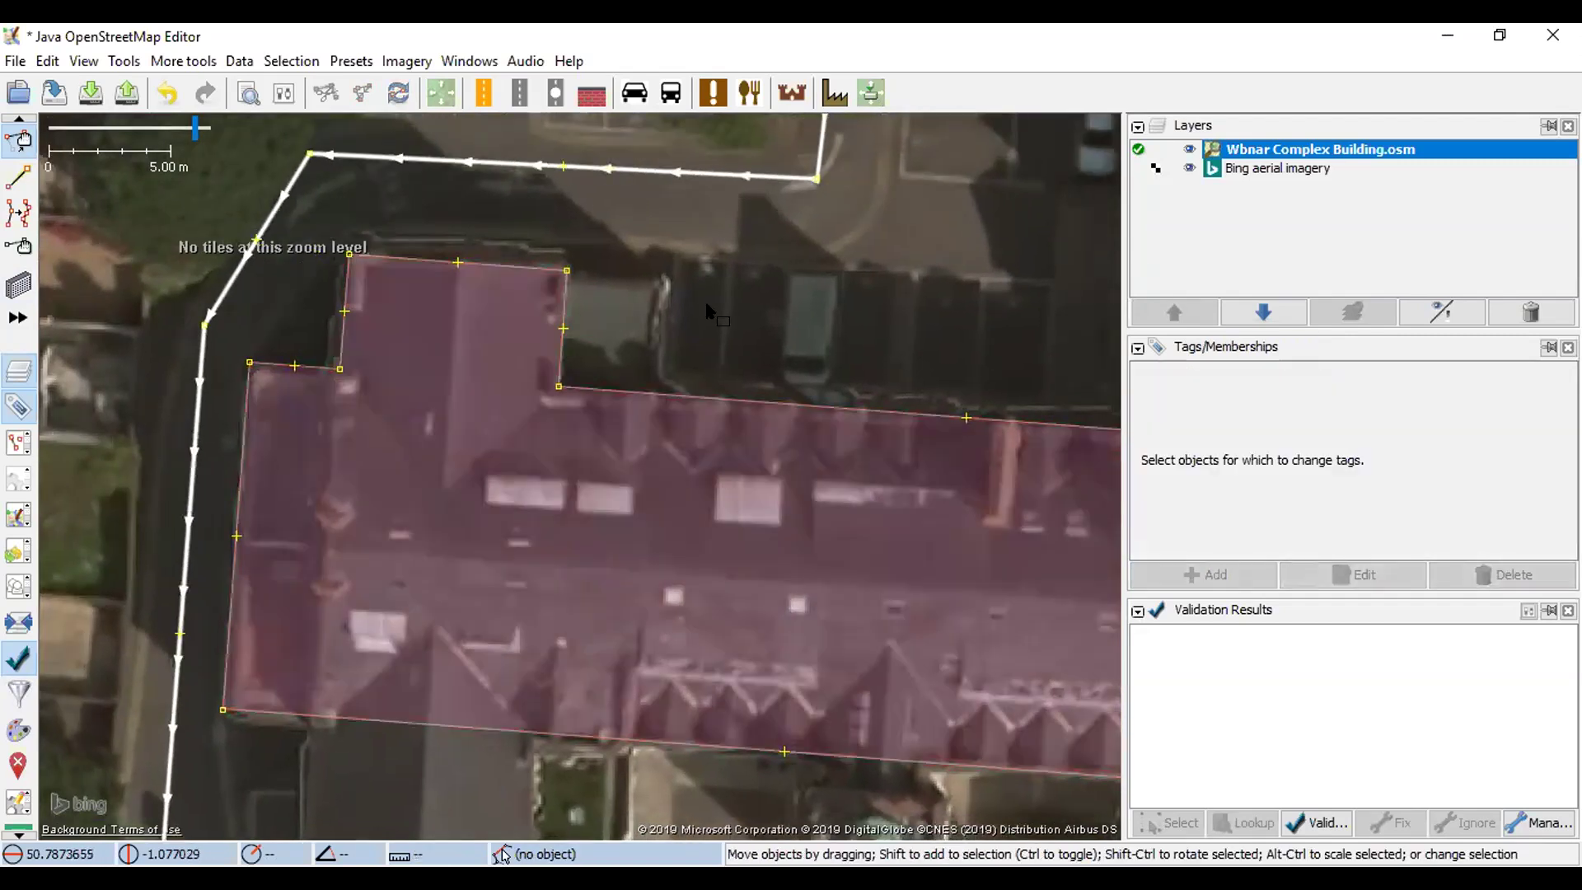
- Draw a small freestanding rectangle about 2.2 m wide over the parking bays north of the block, and delete it
key("b")
left_click(713, 269)
left_click(834, 279)
left_click(833, 333)
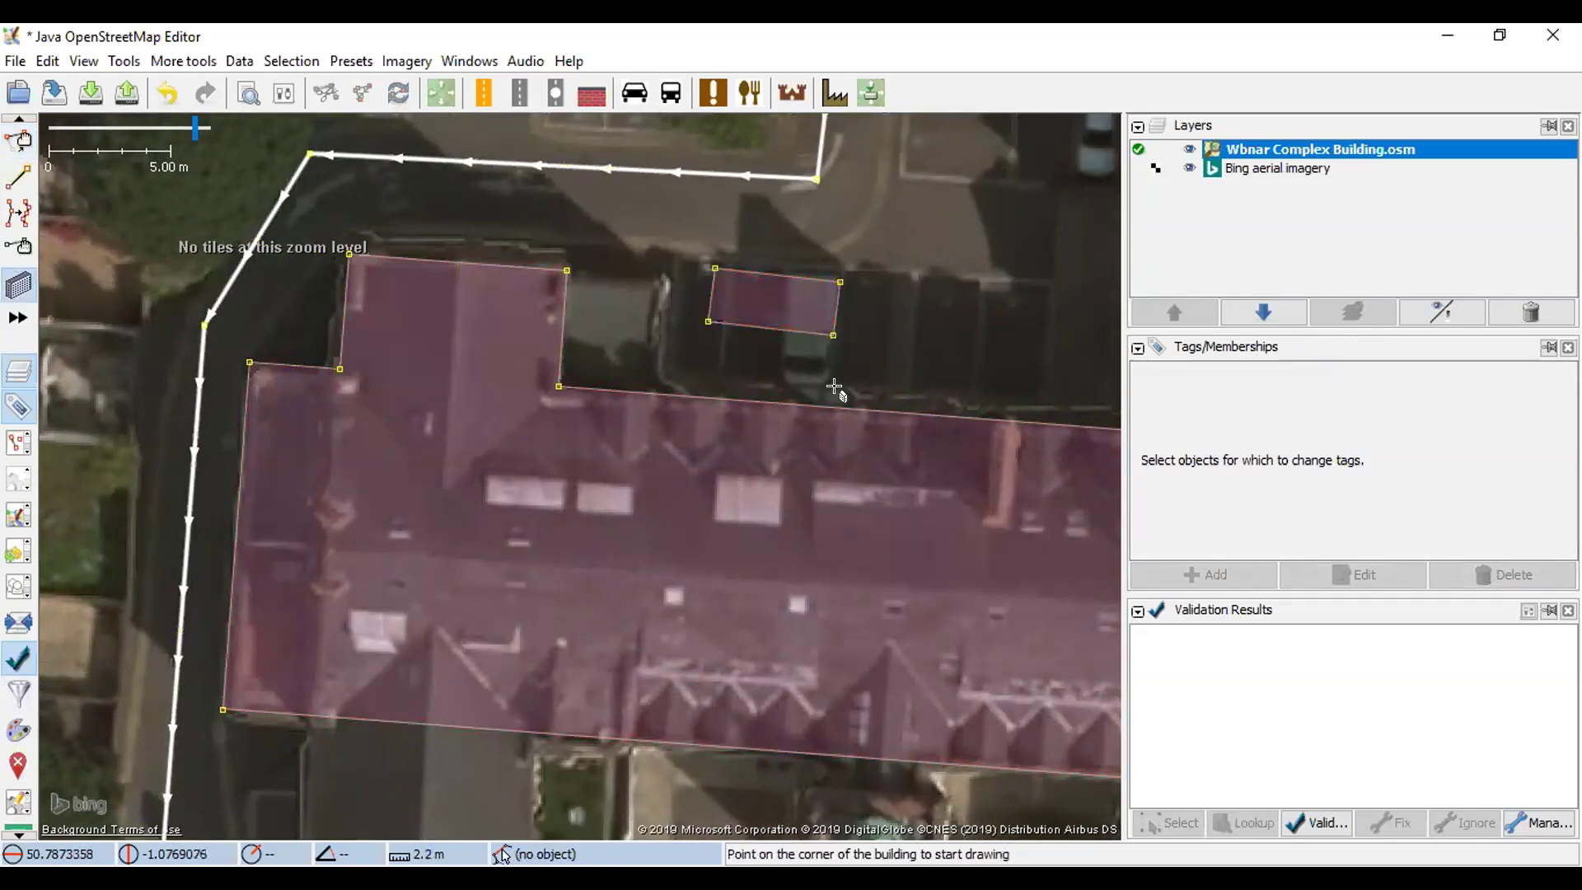
key("s")
left_click(804, 333)
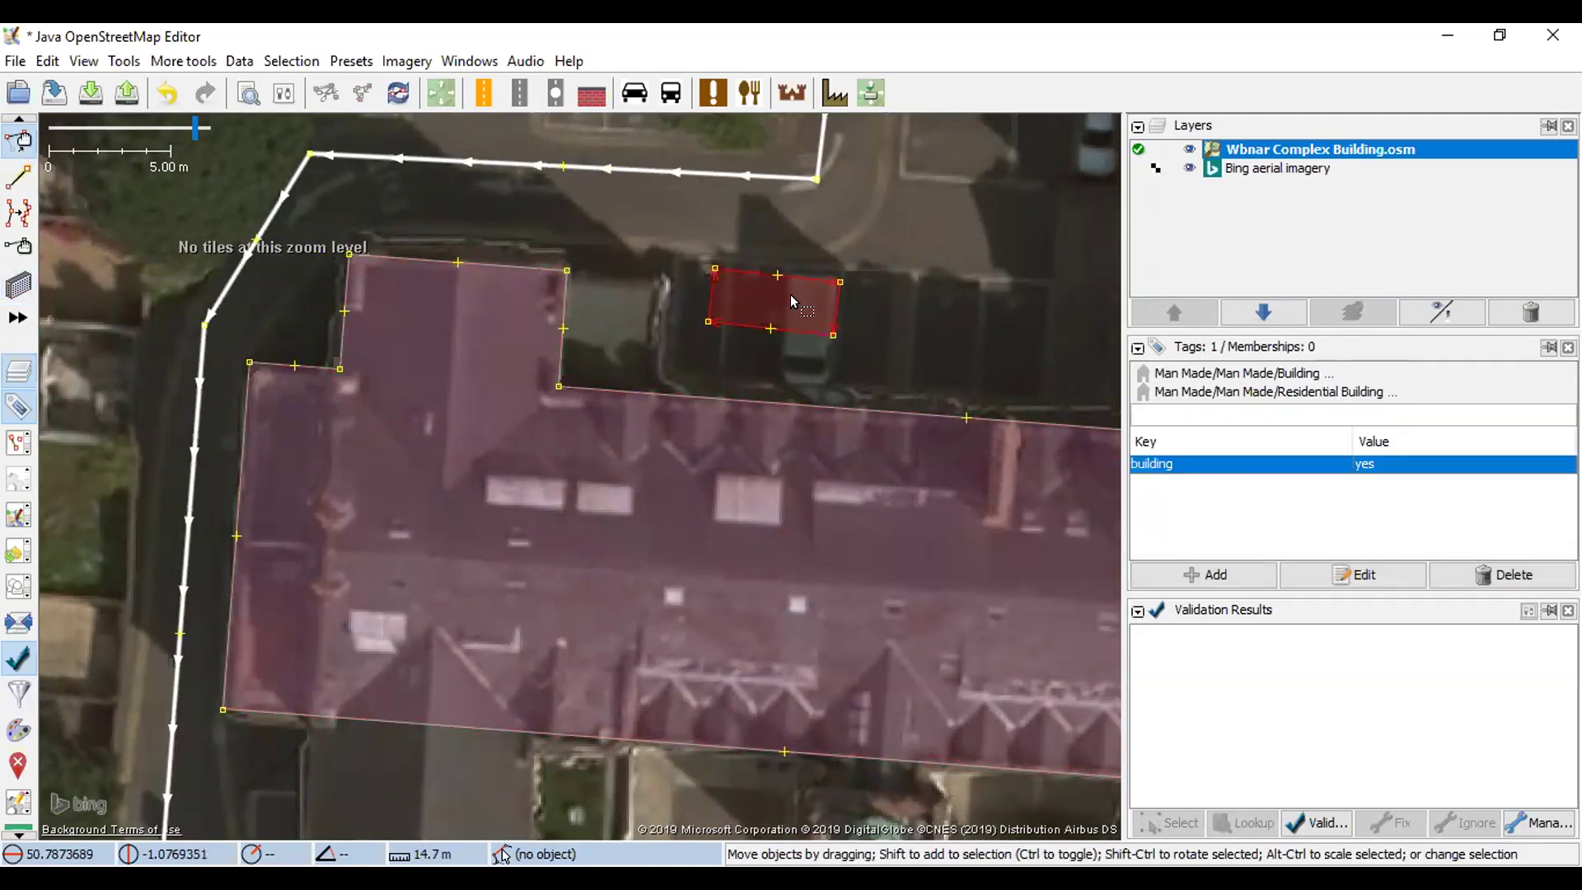
key("Delete")
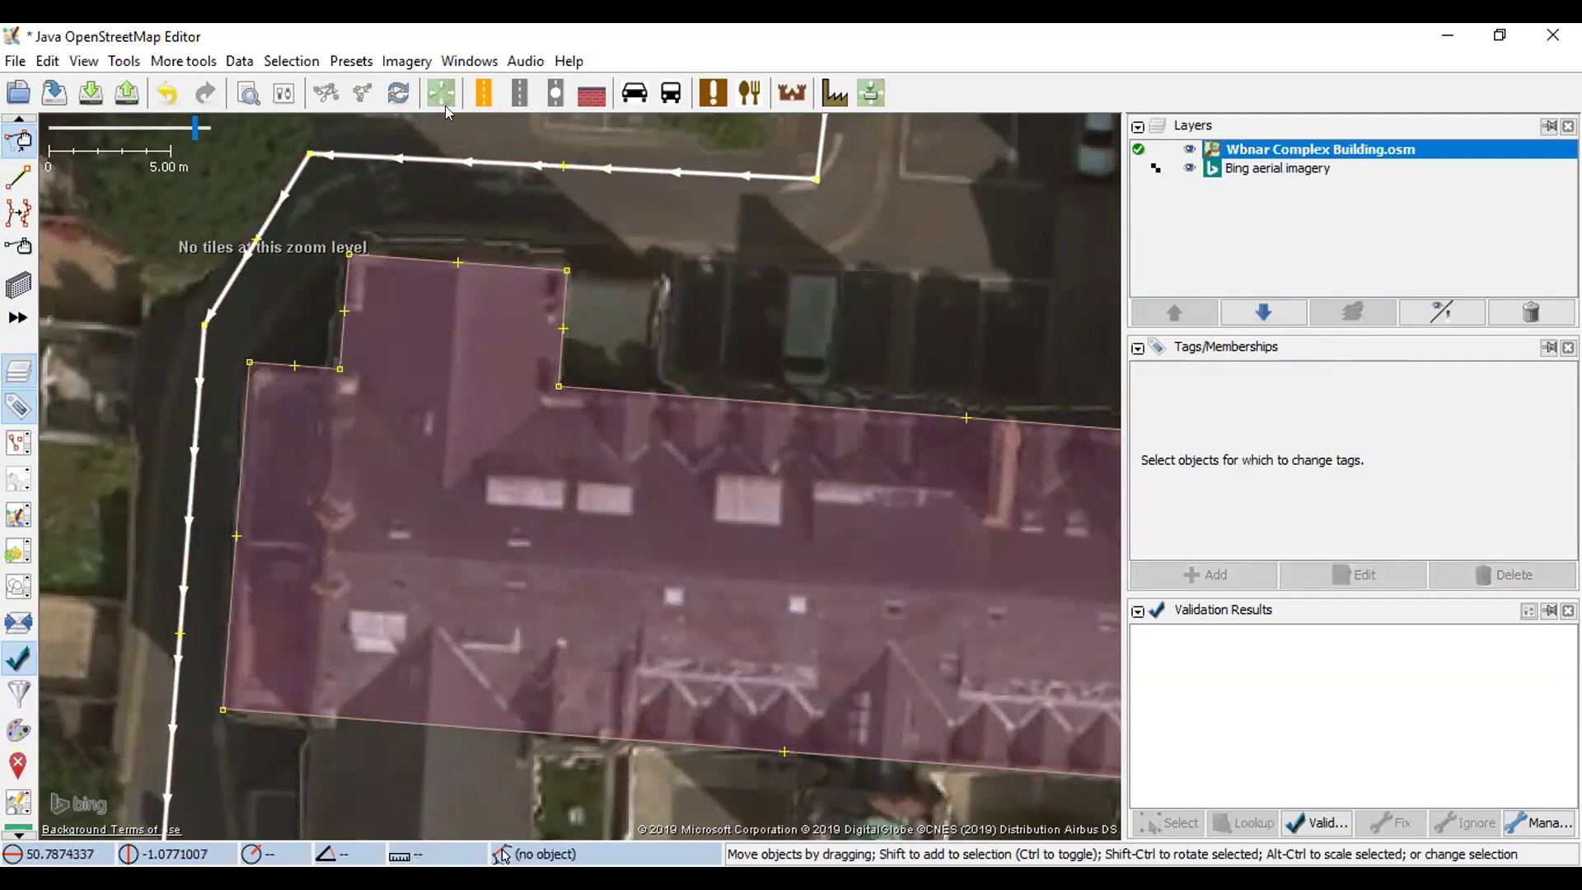
- Undo the small rectangle's edits, the area join and the northwestern wing, leaving only the central block
left_click(165, 93)
left_click(165, 93)
left_click(164, 93)
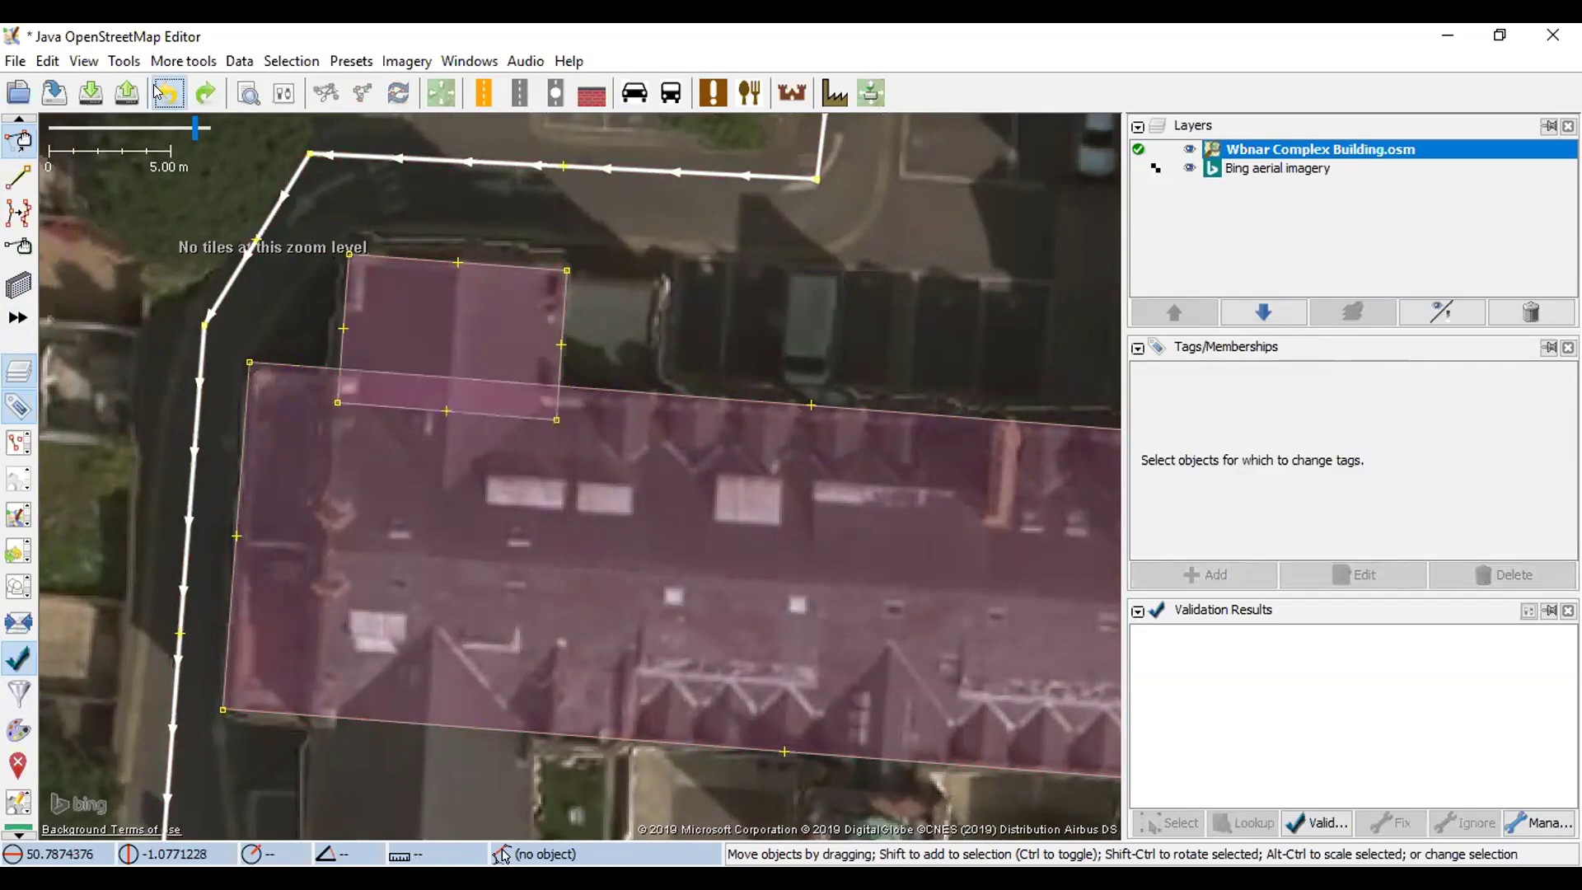
left_click(164, 93)
- Change the central block's building tag value to apartments
left_click(704, 569)
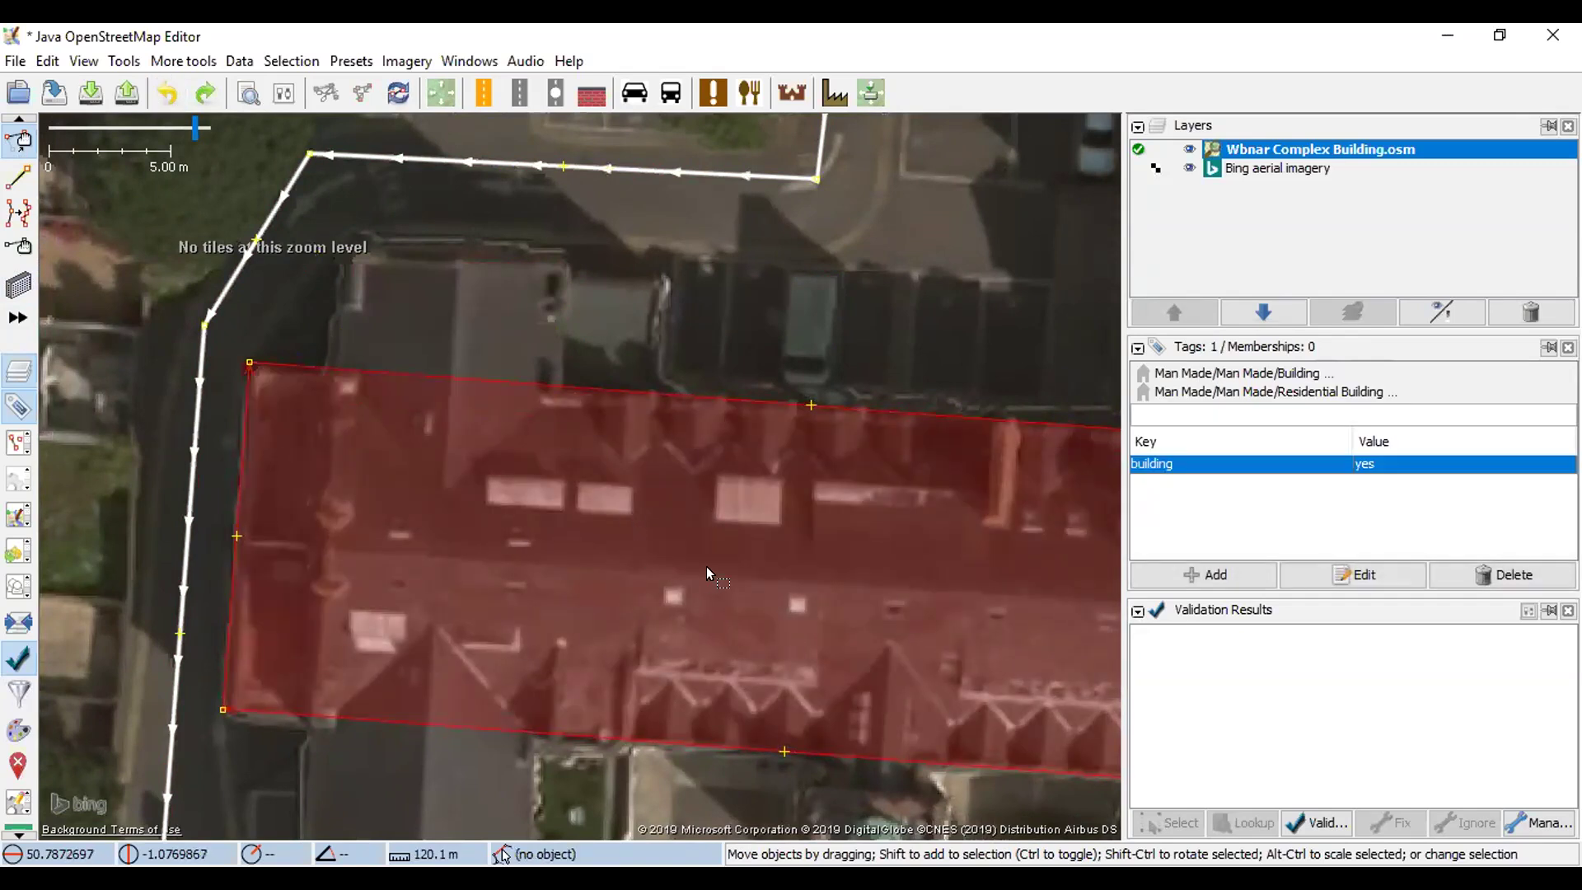
left_click_drag(639, 495, 528, 448)
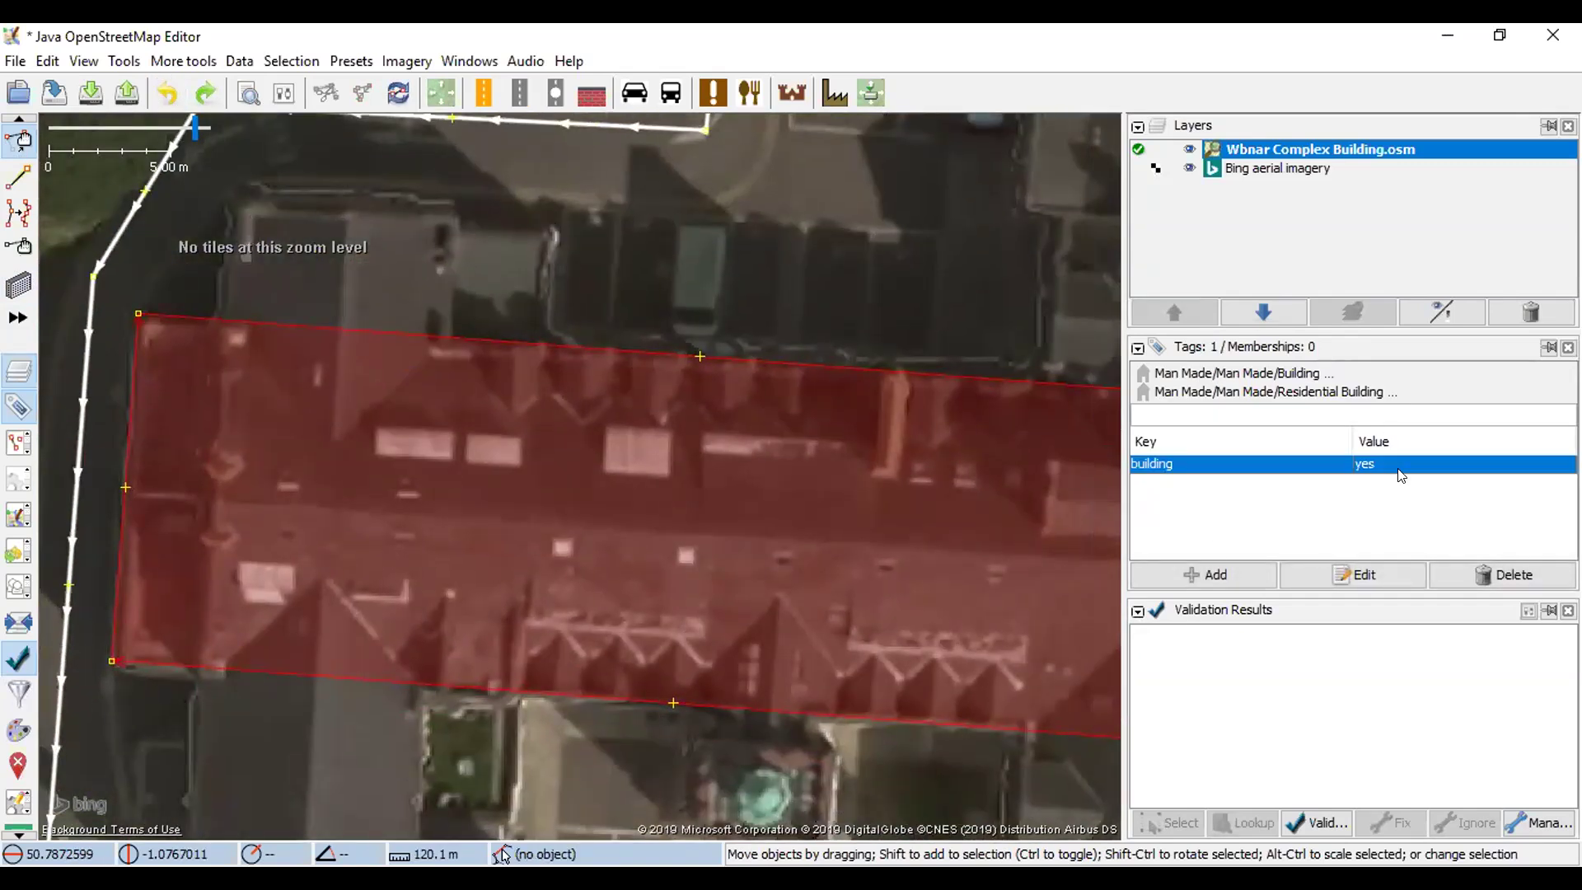
left_click(1300, 570)
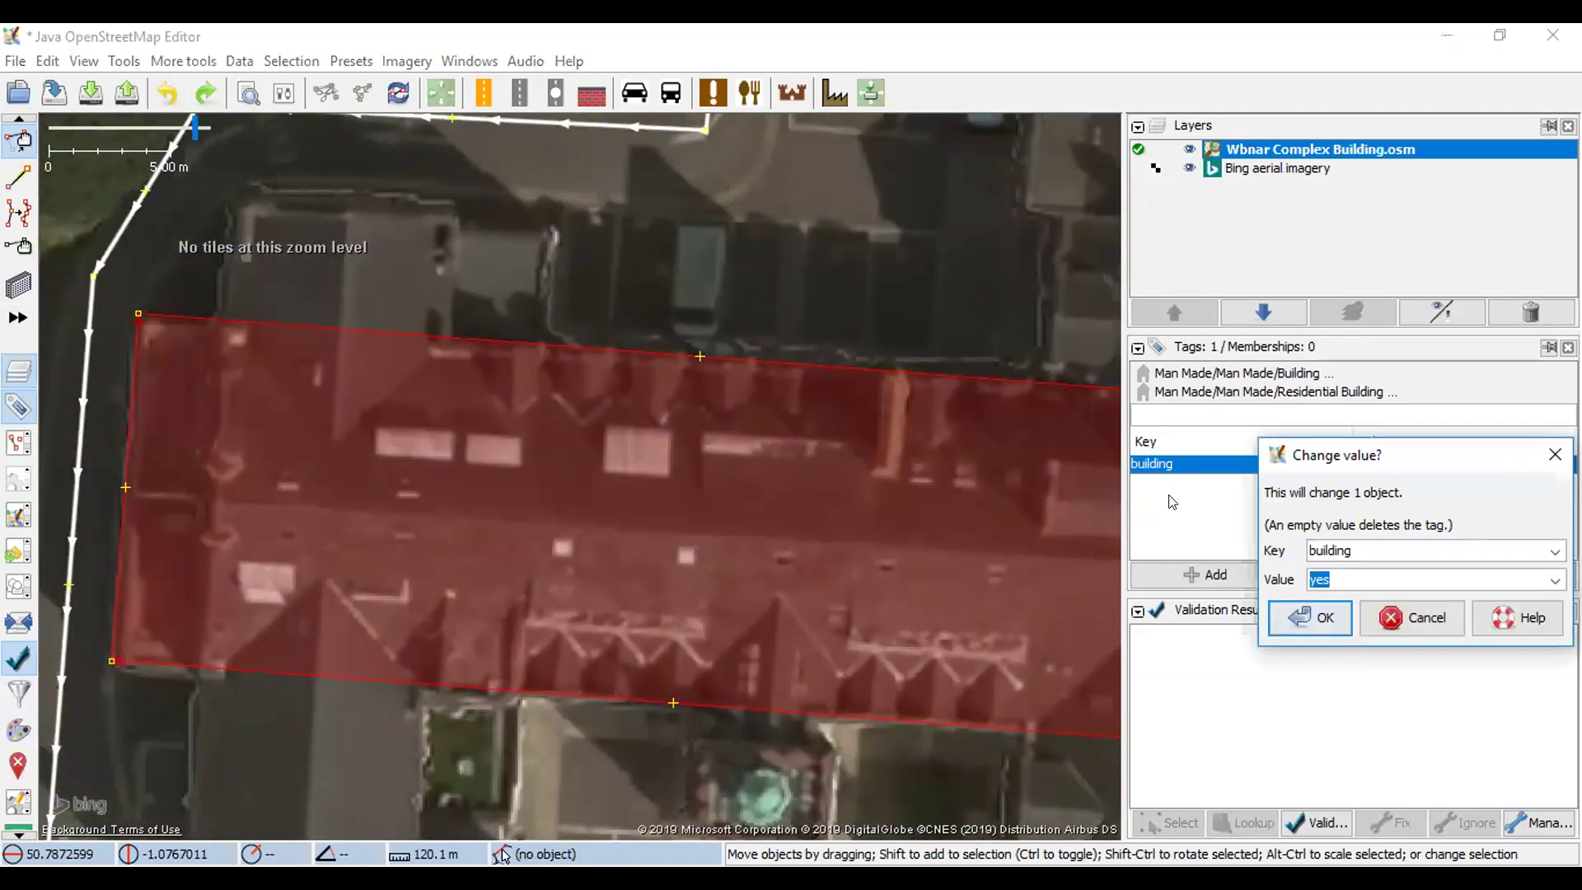
type("apartment")
left_click(1318, 615)
- Redraw the northwestern wing as a rectangular building aligned to the apartments block and overlapping its northern edge
left_click_drag(468, 375, 507, 333)
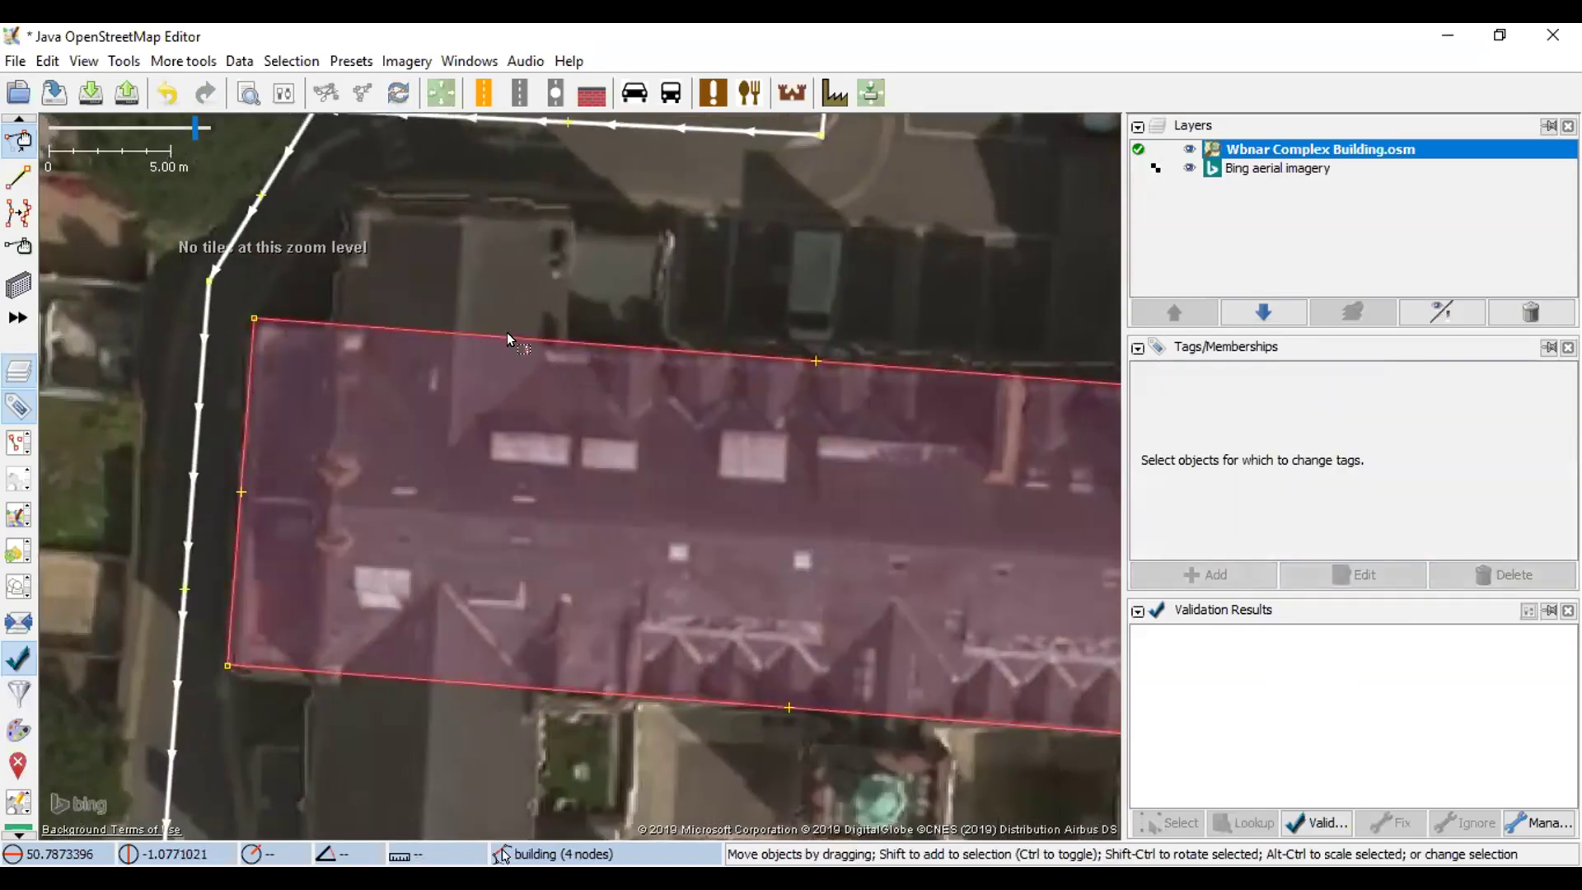
left_click(511, 333)
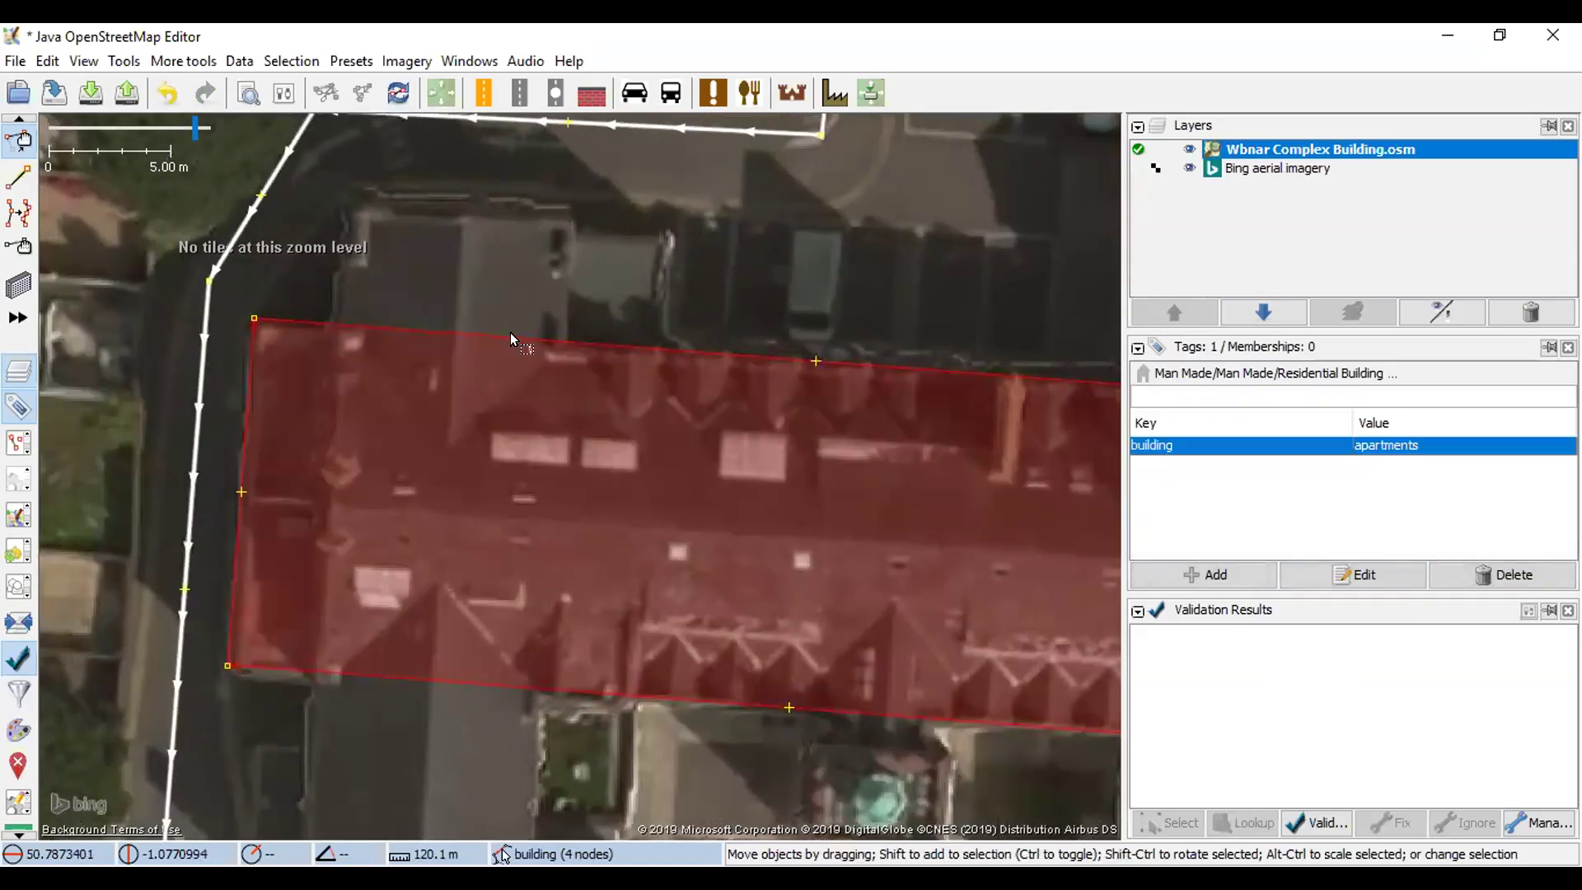
key("b")
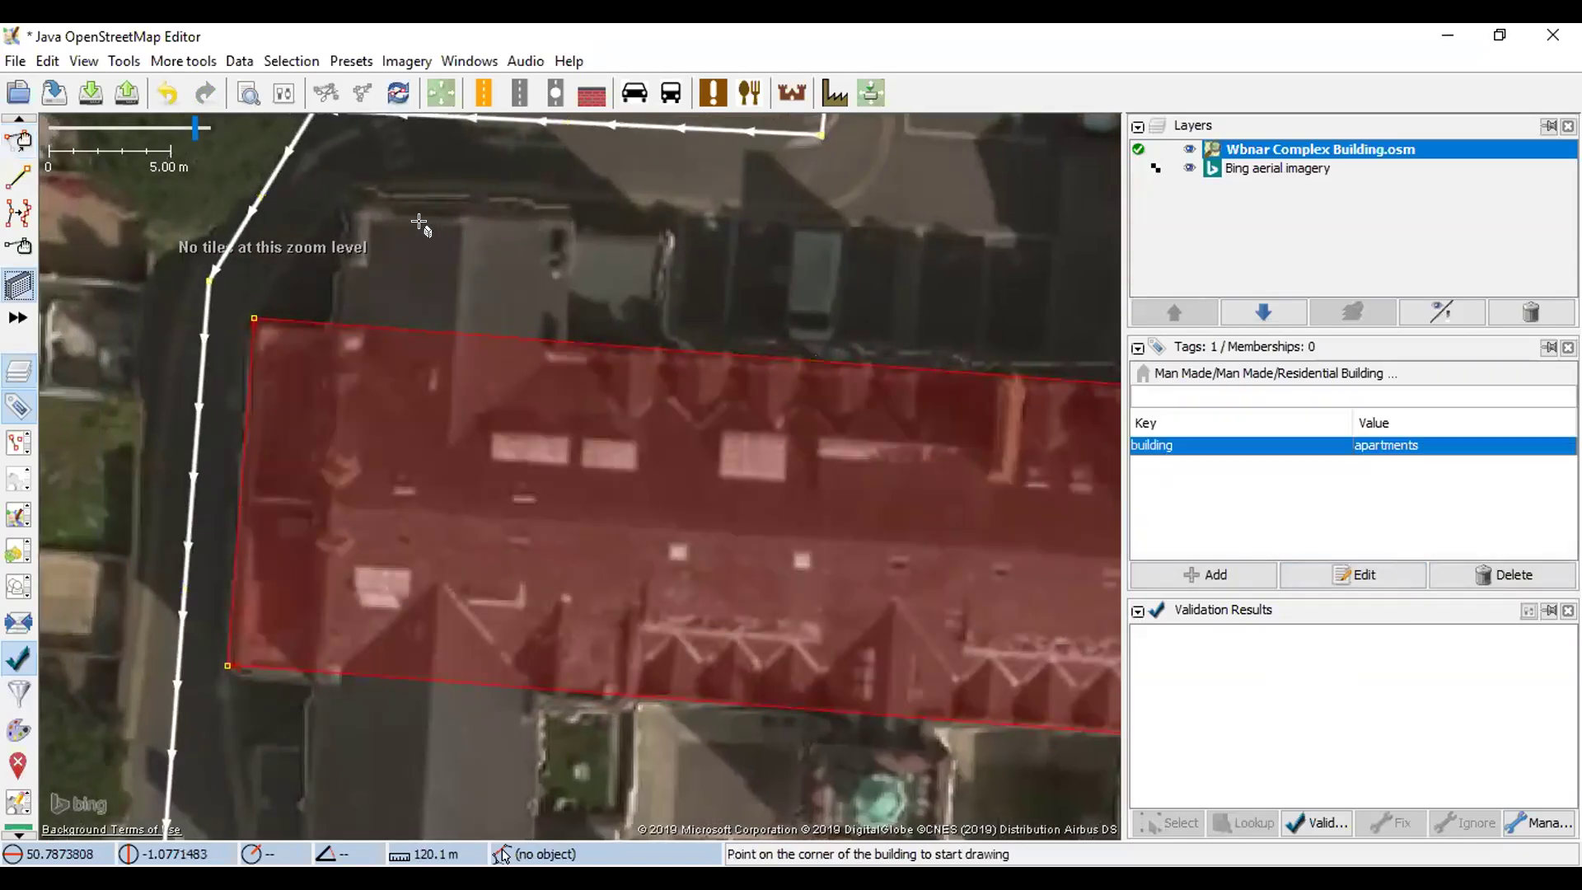
mouse_move(362, 206)
left_mouse_down()
mouse_move(558, 222)
mouse_move(554, 369)
left_mouse_up()
key("s")
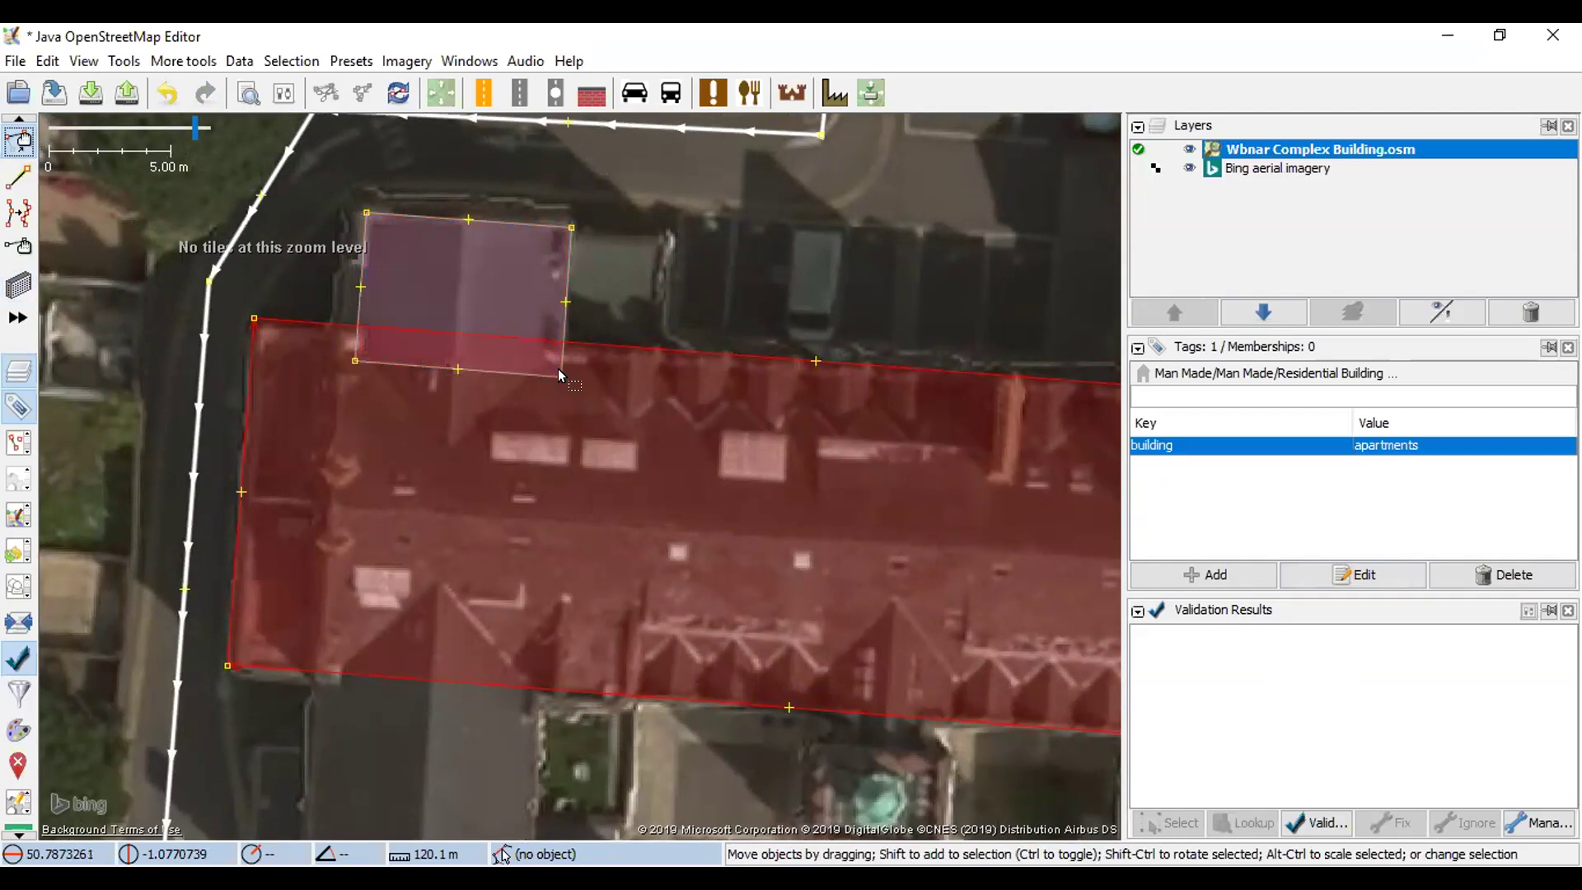
- Try to join the northwestern wing with the apartments block, and cancel the combine confirmation about the conflicting building tags
left_click(568, 251, "shift")
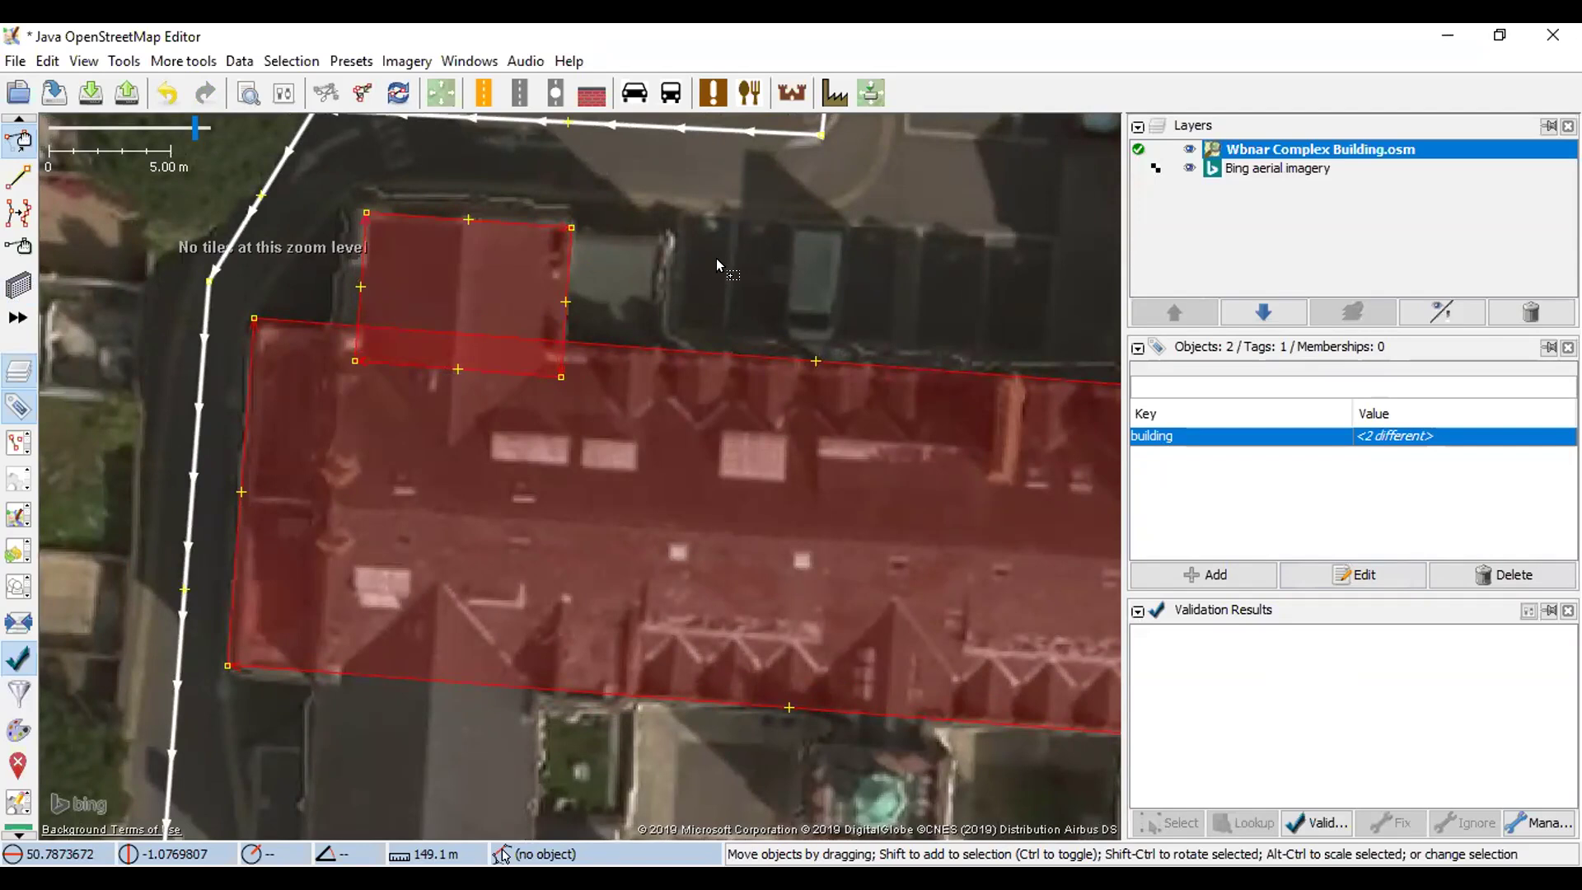
key("c")
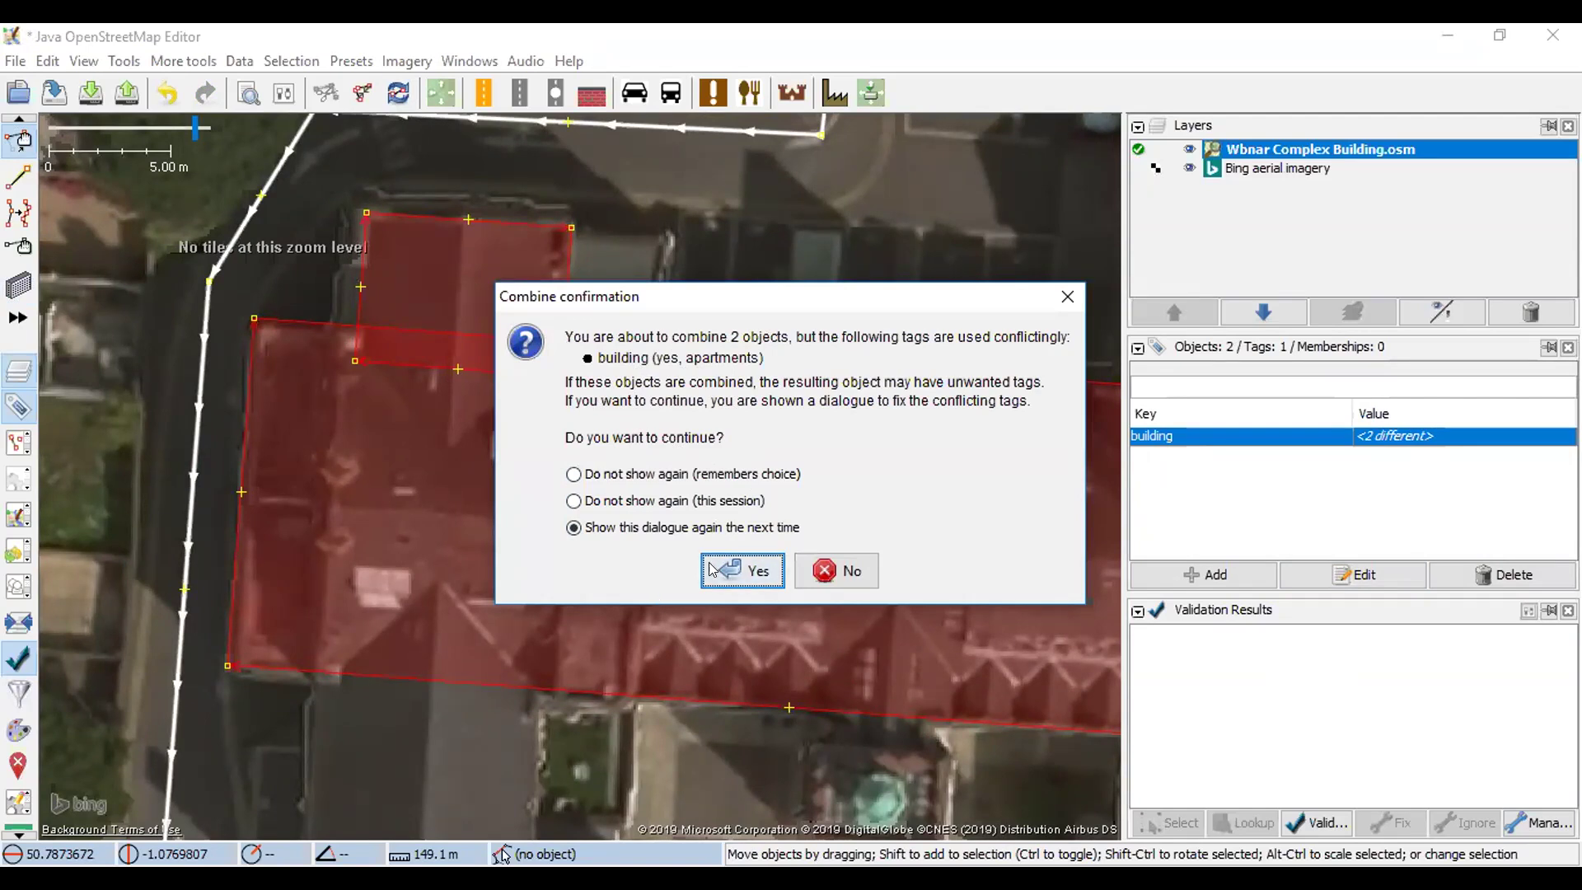
left_click(1063, 297)
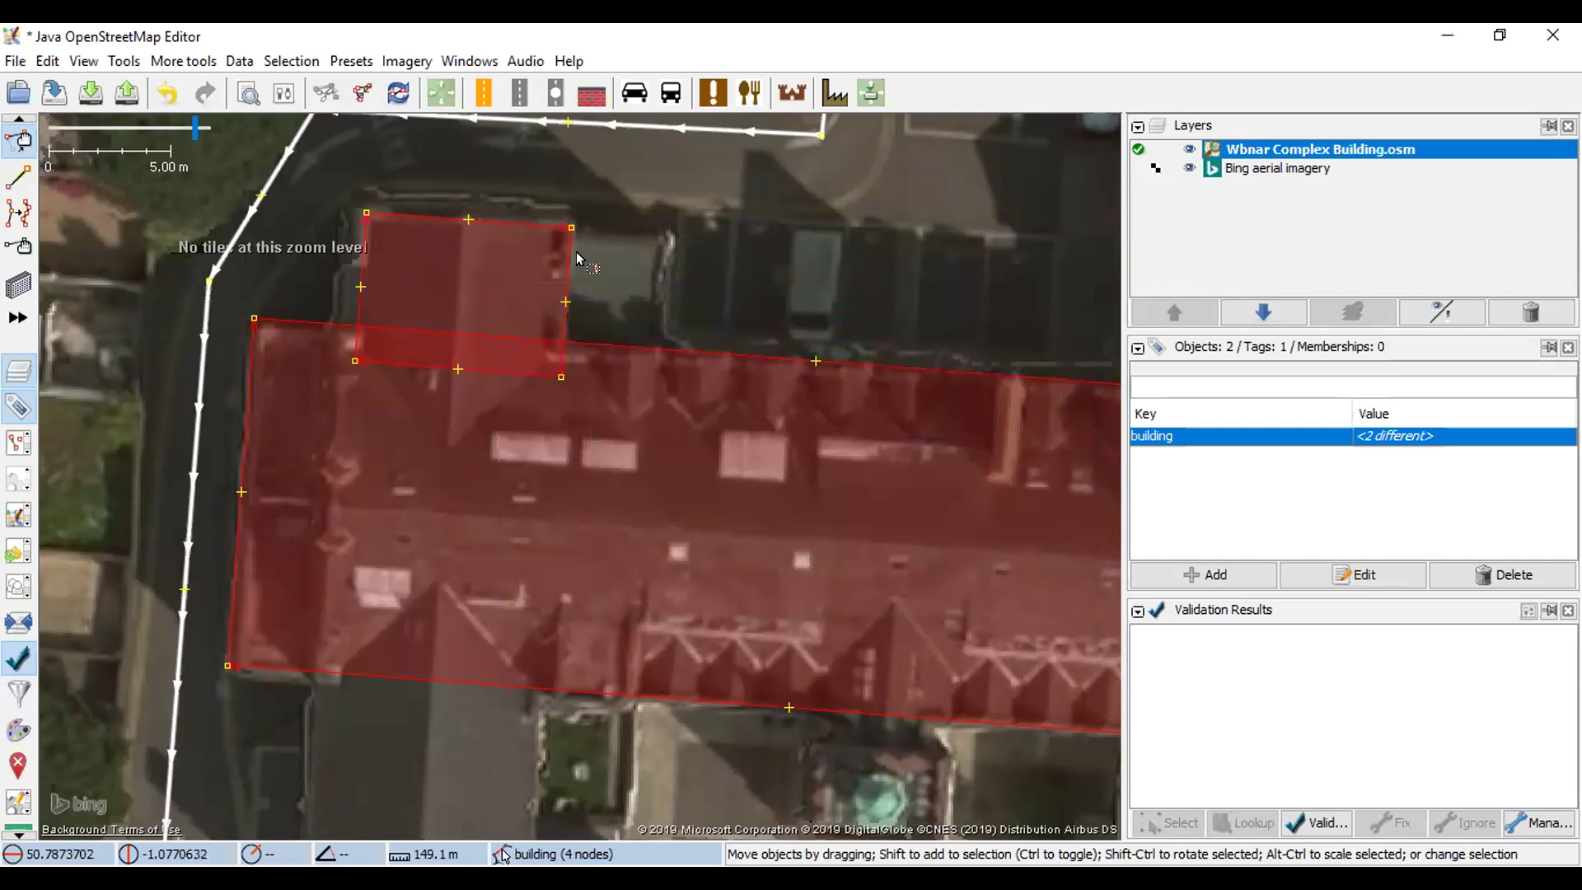
- Delete the northwestern wing rectangle that overlaps the apartments block, and check the remaining block's building tag
left_click(564, 258)
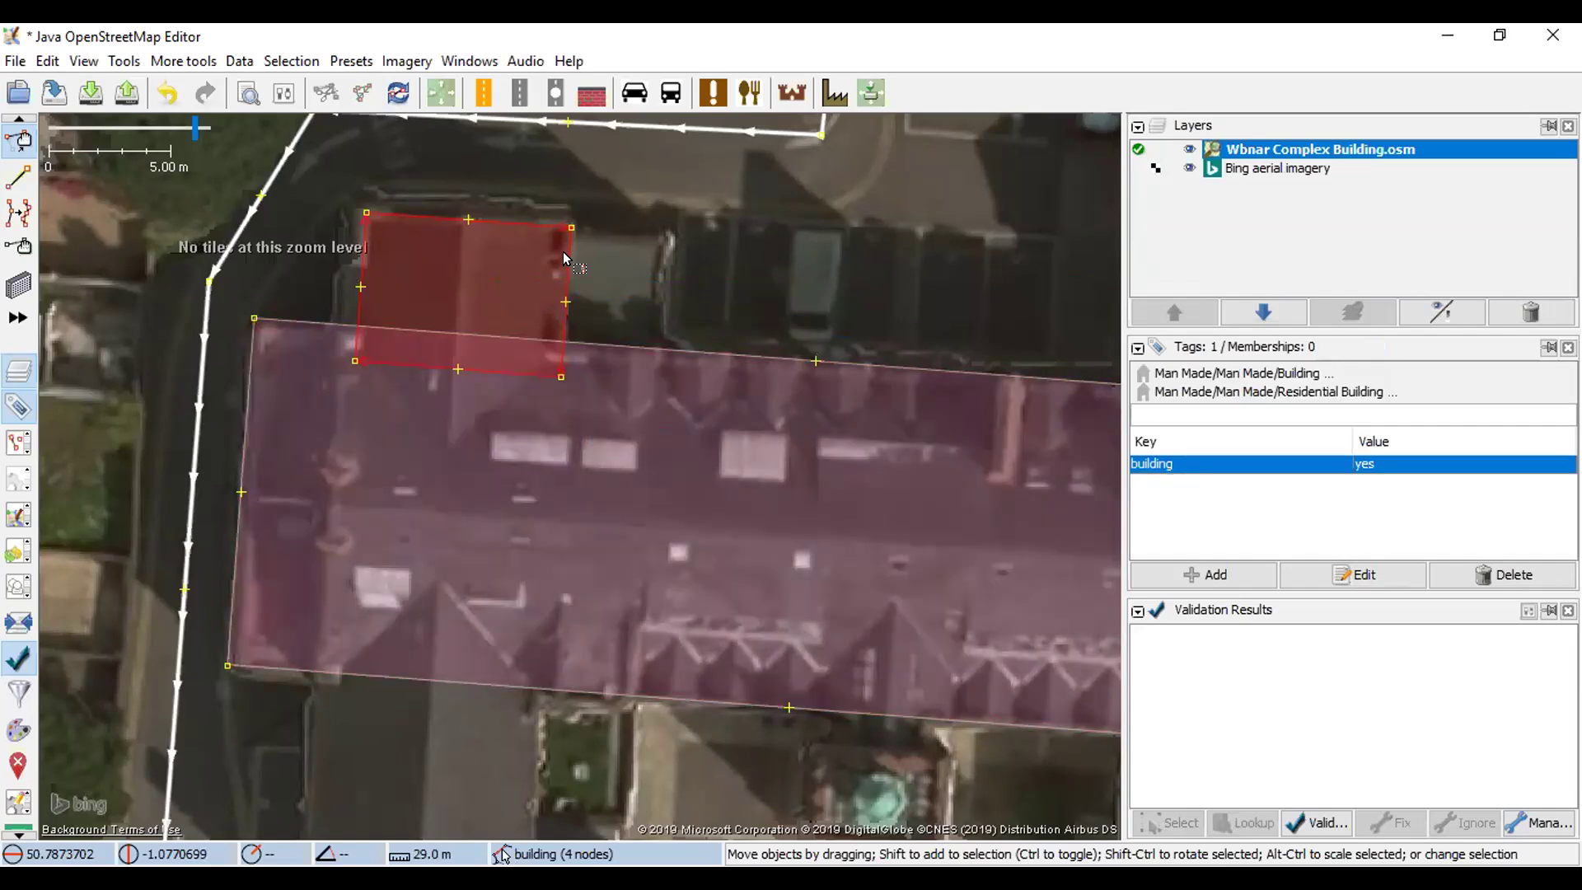
key("Delete")
left_click_drag(465, 370, 588, 437)
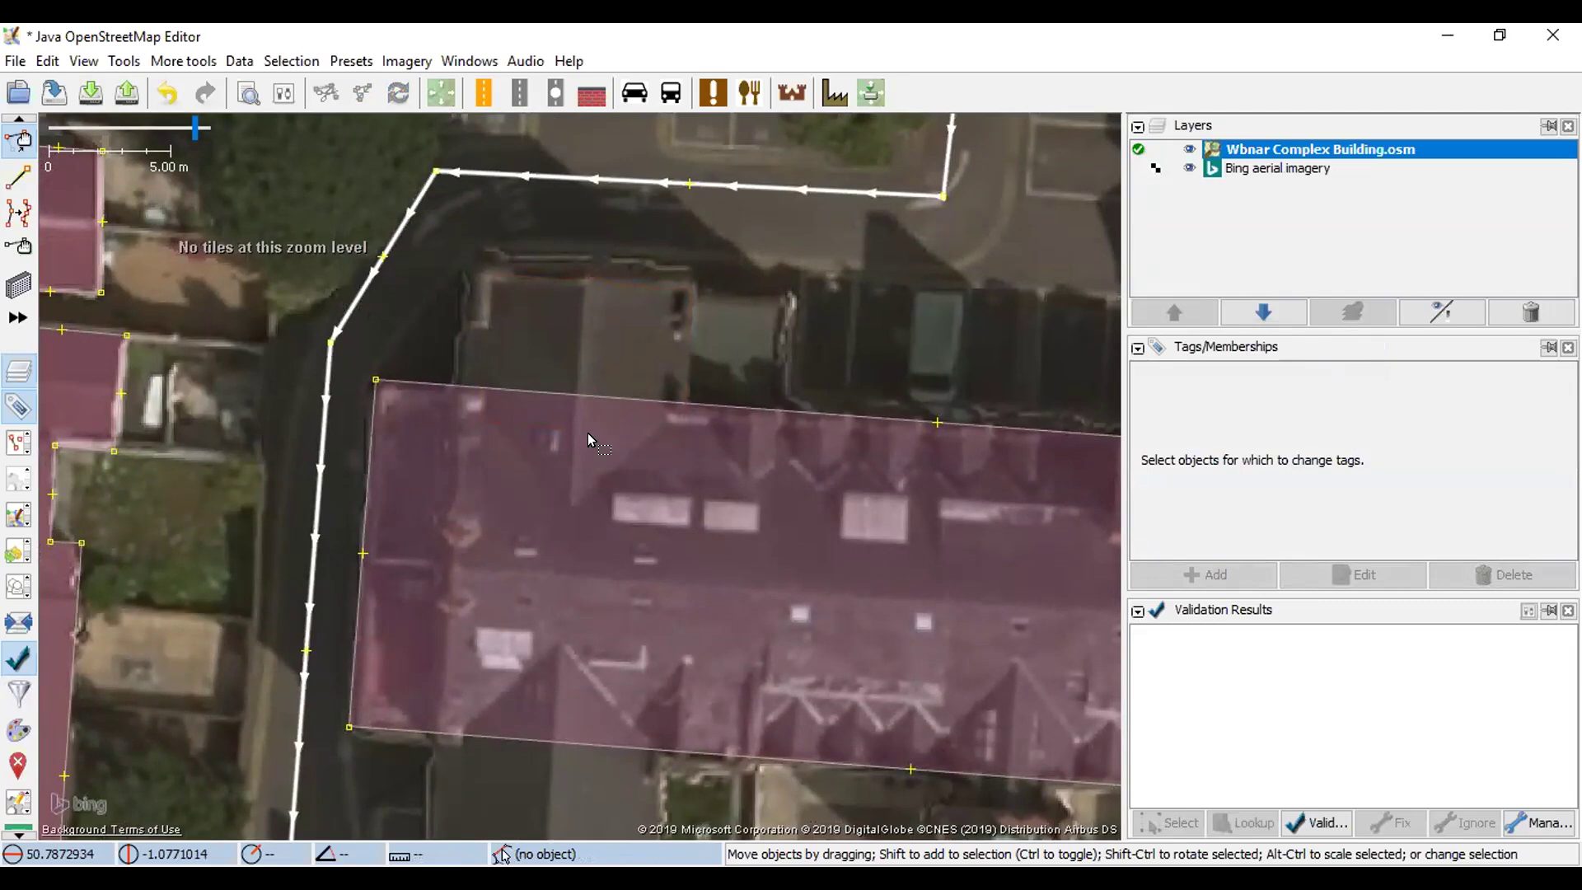
left_click(641, 419)
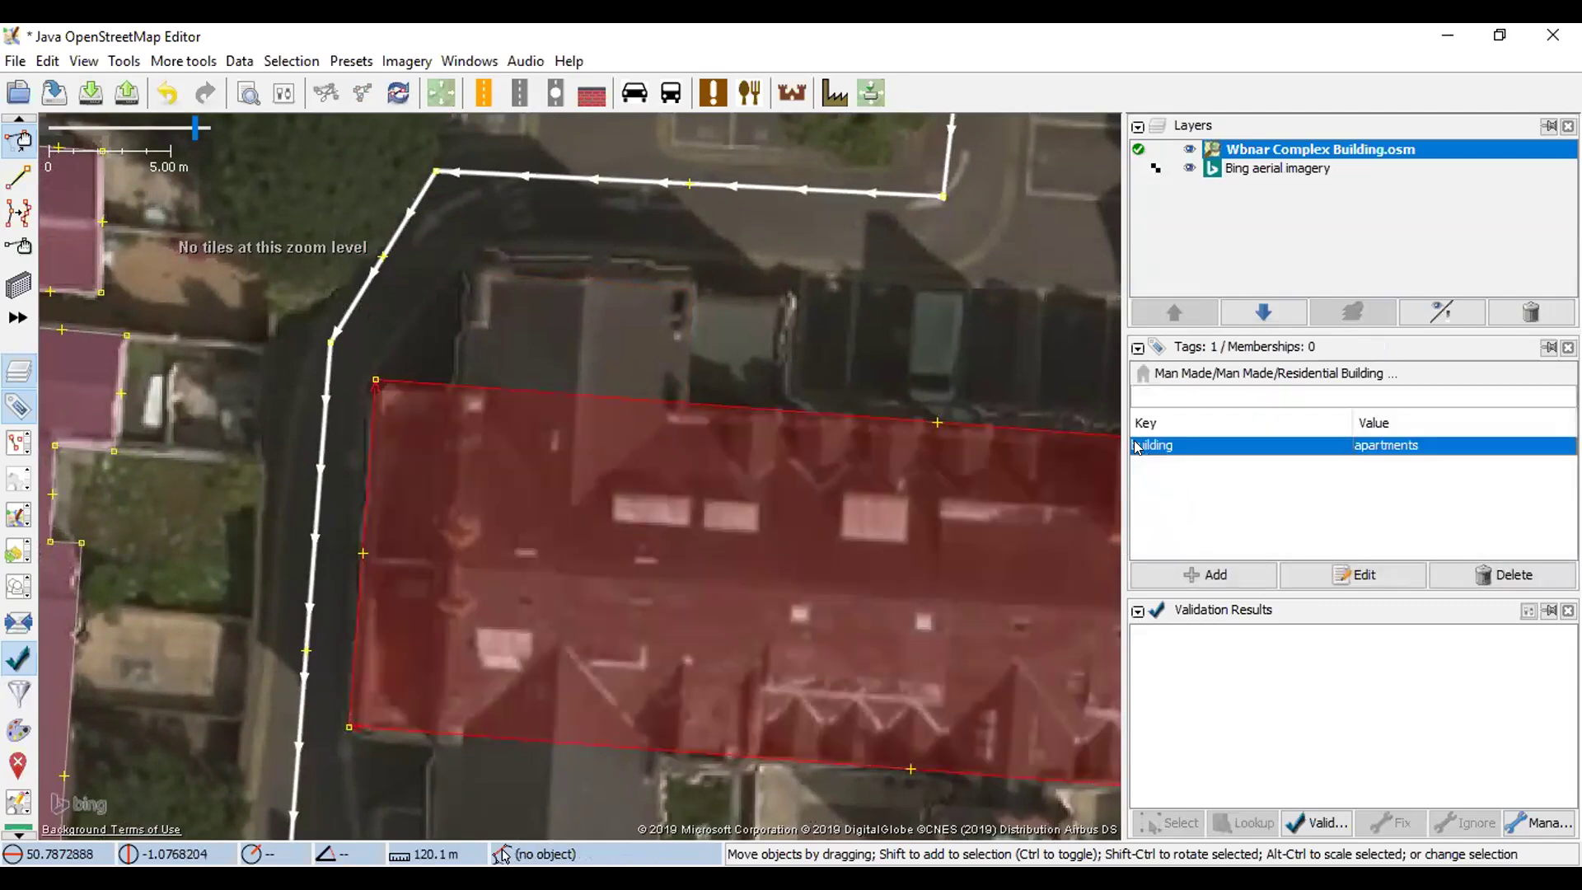
left_click_drag(692, 458, 660, 442)
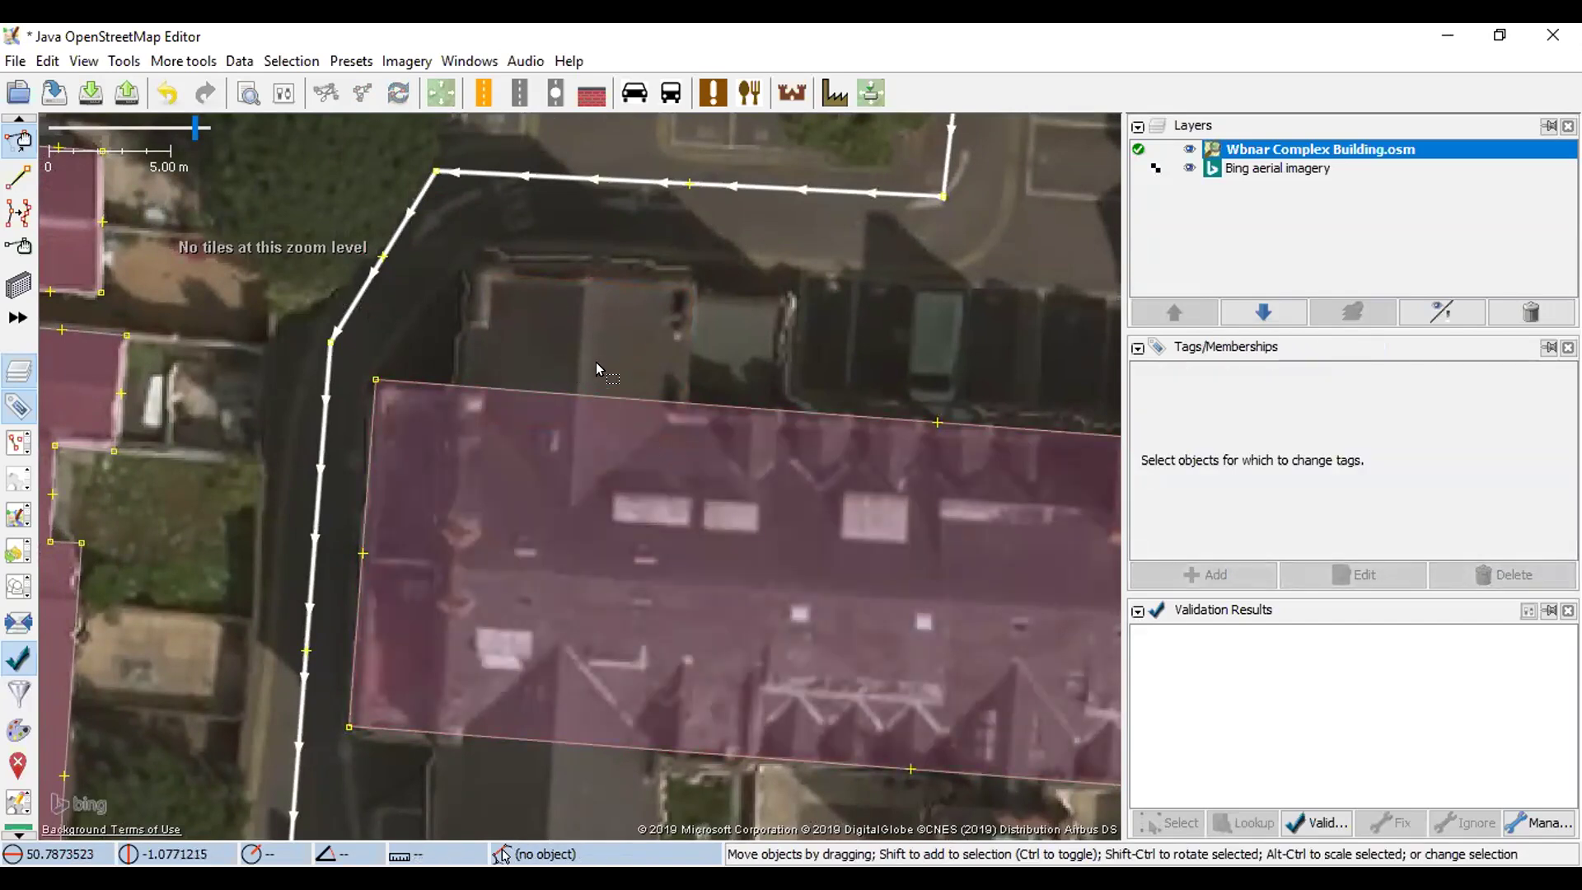
- Extrude the northwestern wing from added nodes on the block's northern edge, then extend it farther north with a small setback at its northwestern corner
key("x")
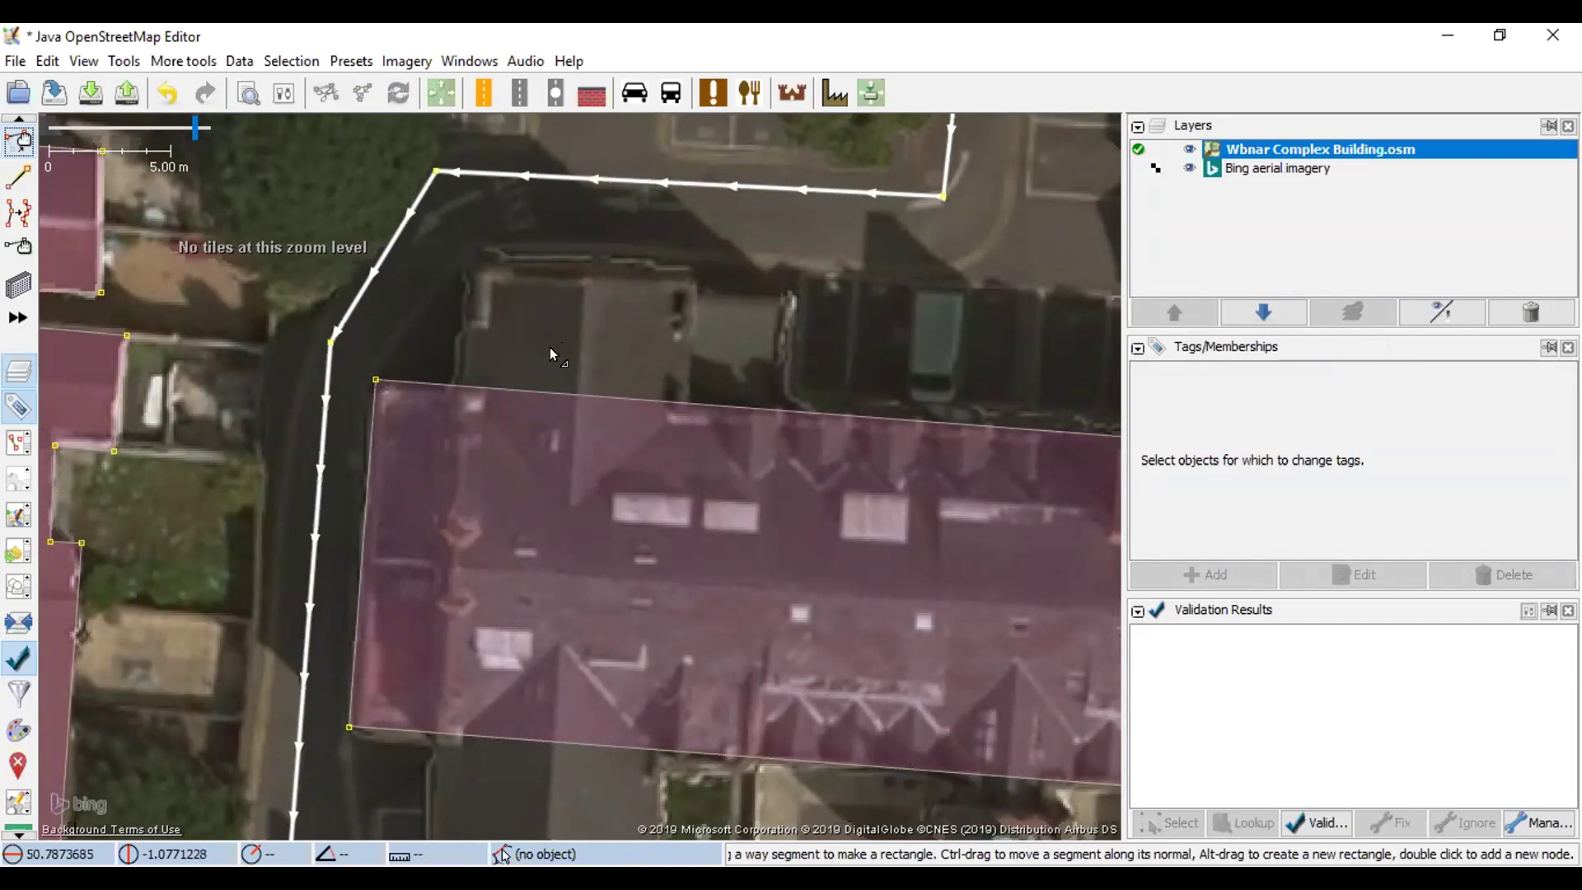
double_click(455, 382)
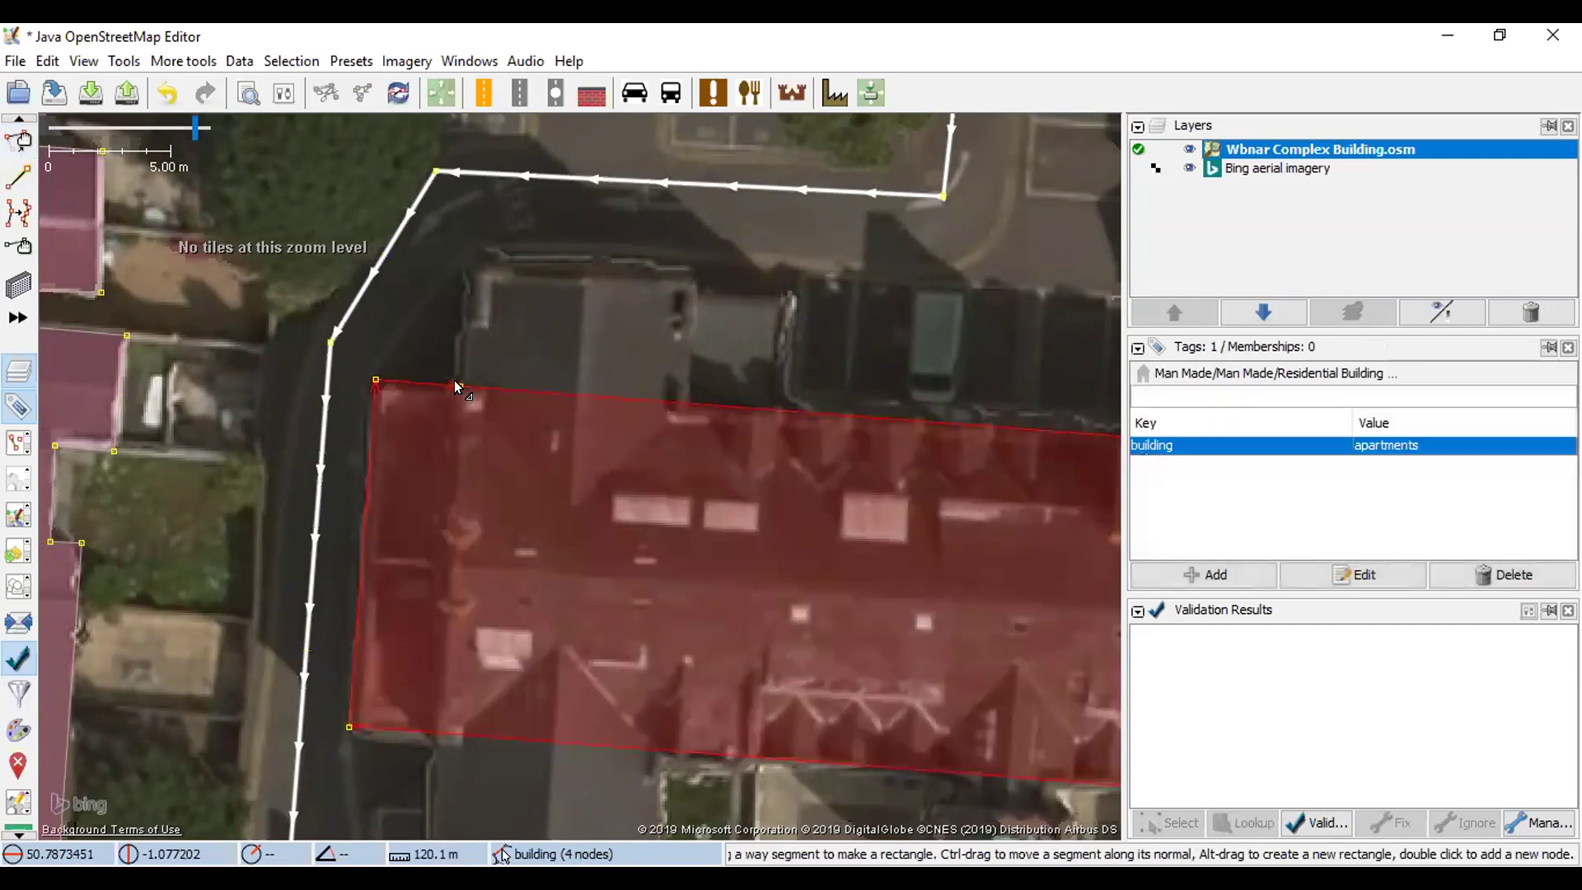
double_click(677, 401)
left_click_drag(602, 398, 607, 332)
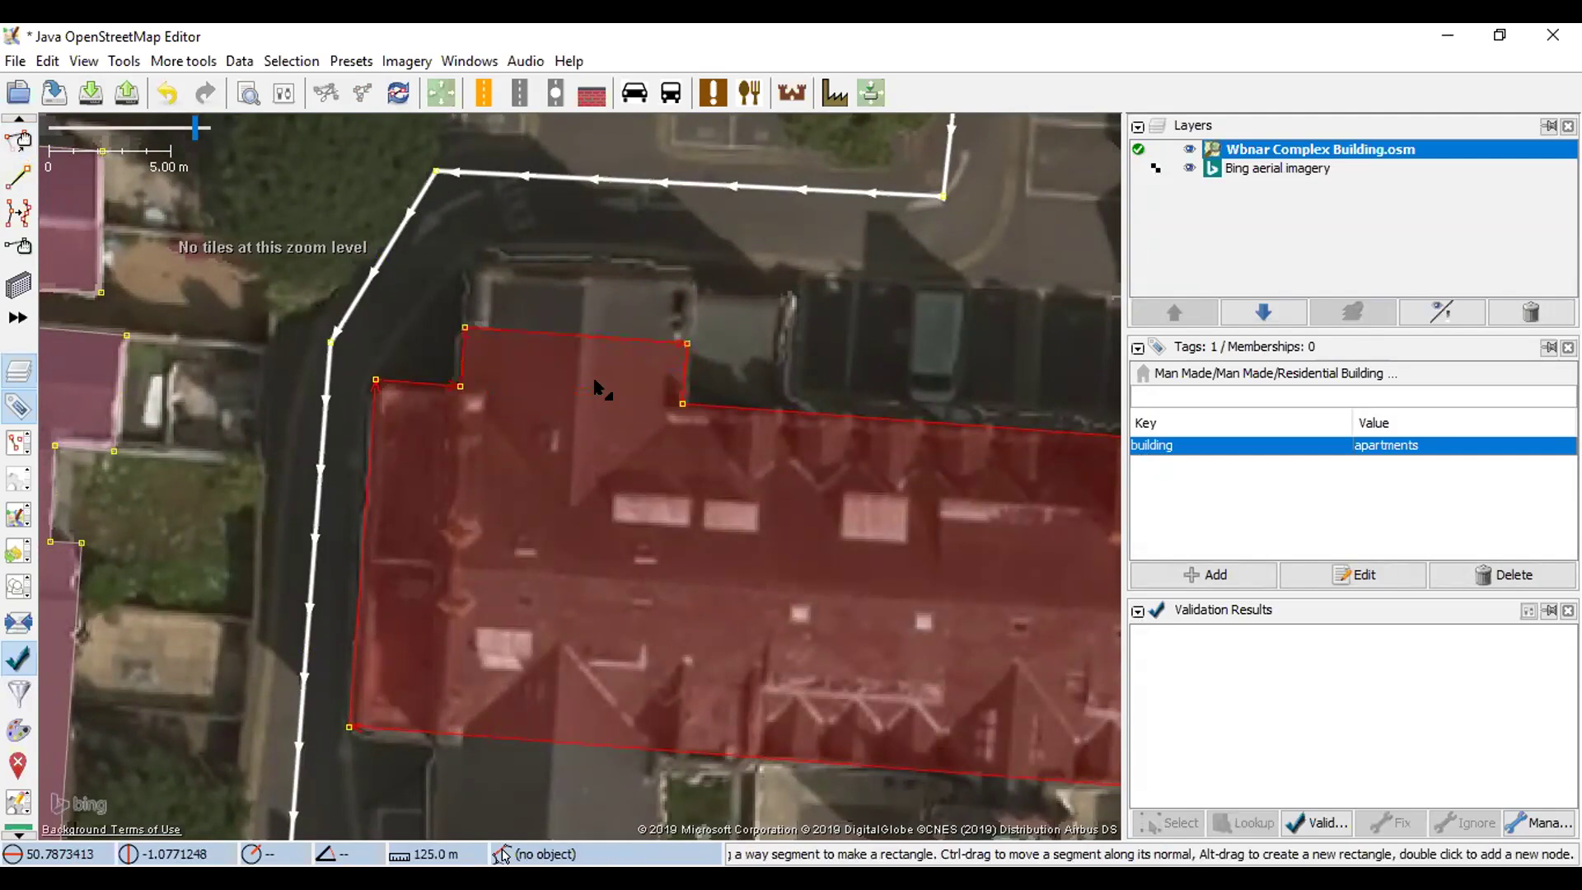
double_click(485, 328)
left_click_drag(566, 329, 571, 273)
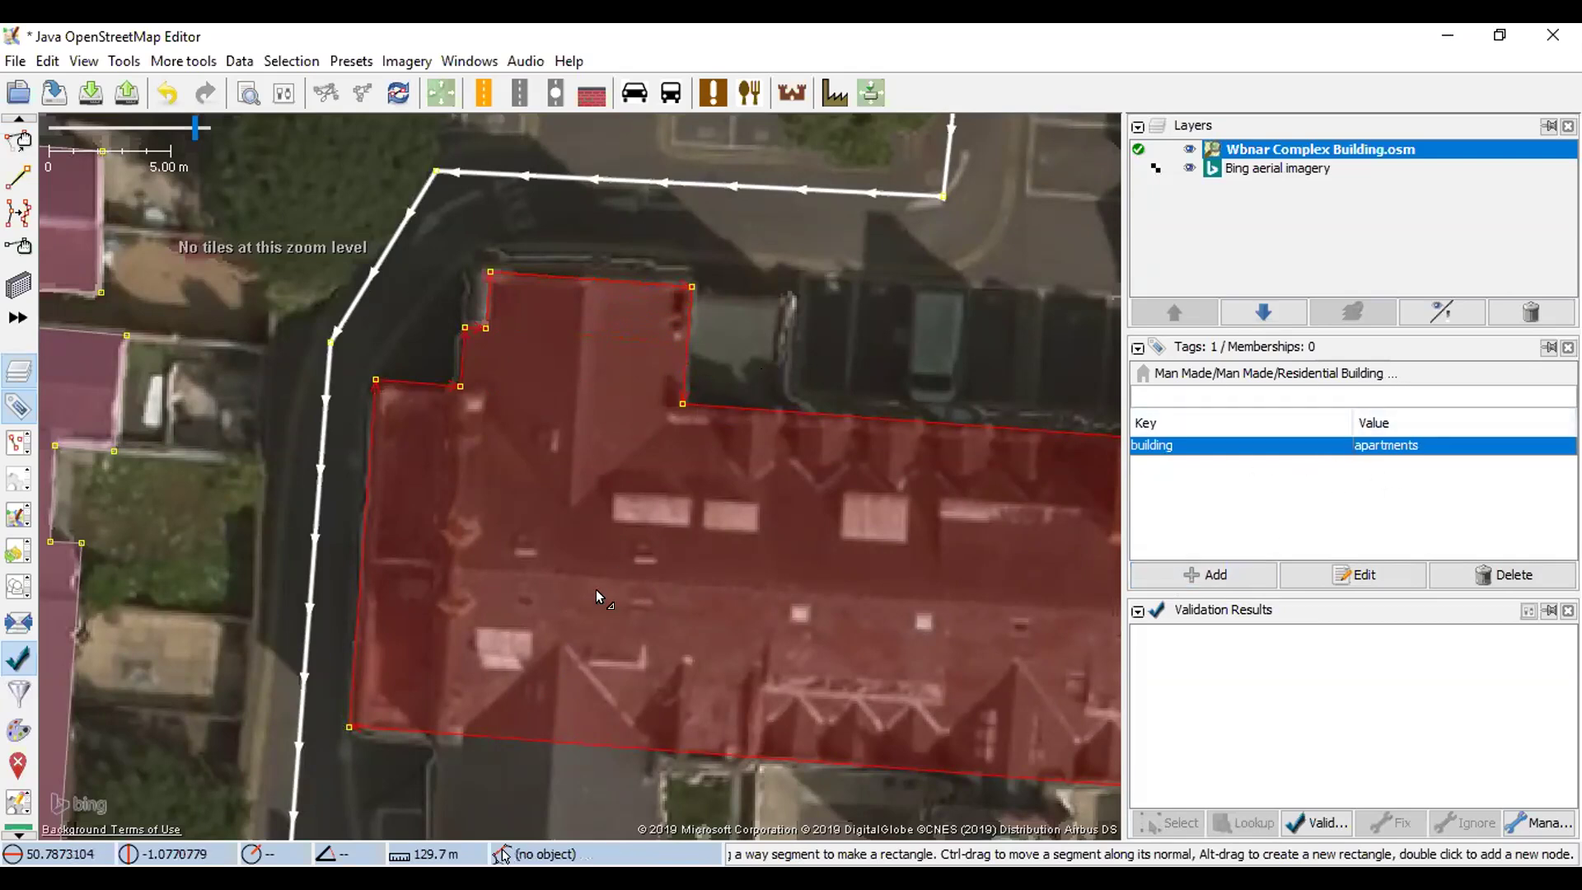
- Extrude the southwestern wing from added nodes on the block's southern edge, with two small eastward projections on its eastern side
key("ctrl+Down")
key("ctrl+Down")
key("ctrl+Down")
key("ctrl+Down")
key("ctrl+Down")
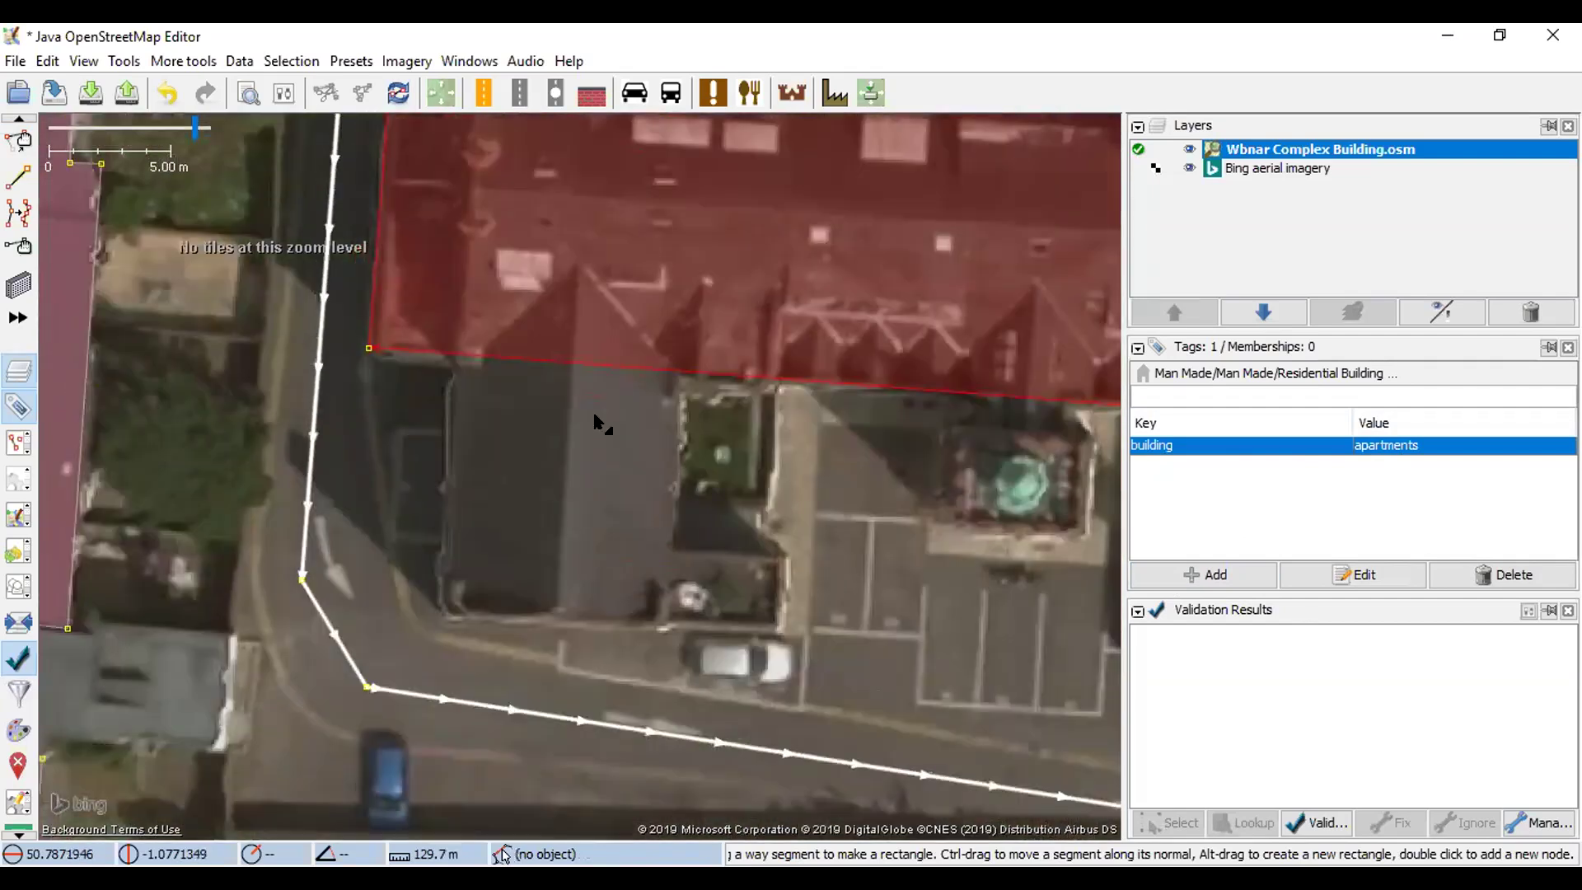
double_click(452, 349)
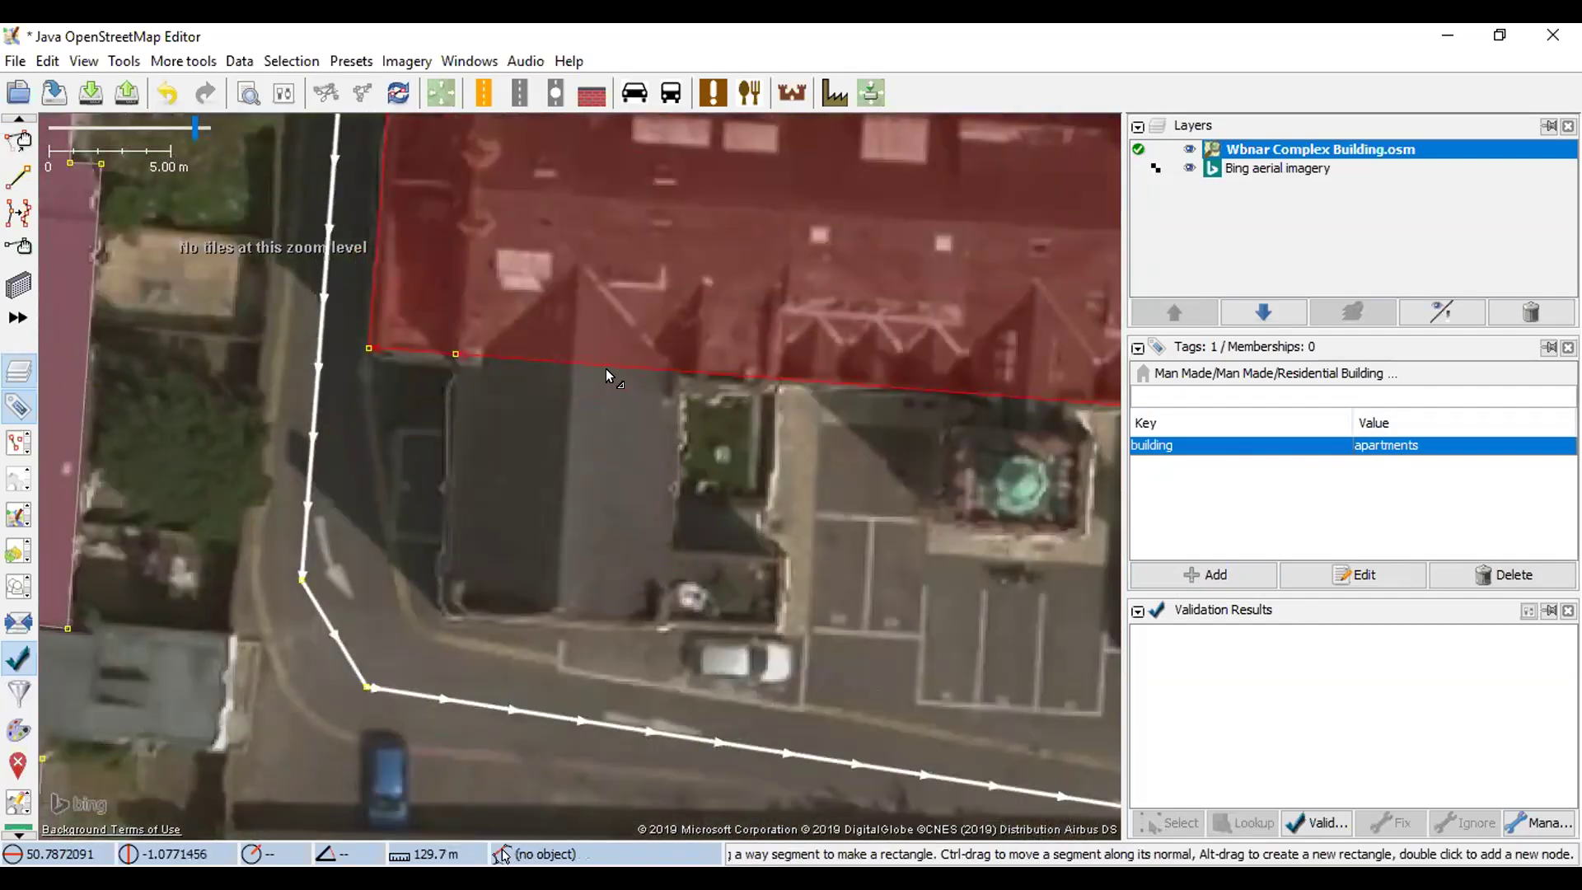
double_click(675, 366)
left_click_drag(618, 369, 783, 593)
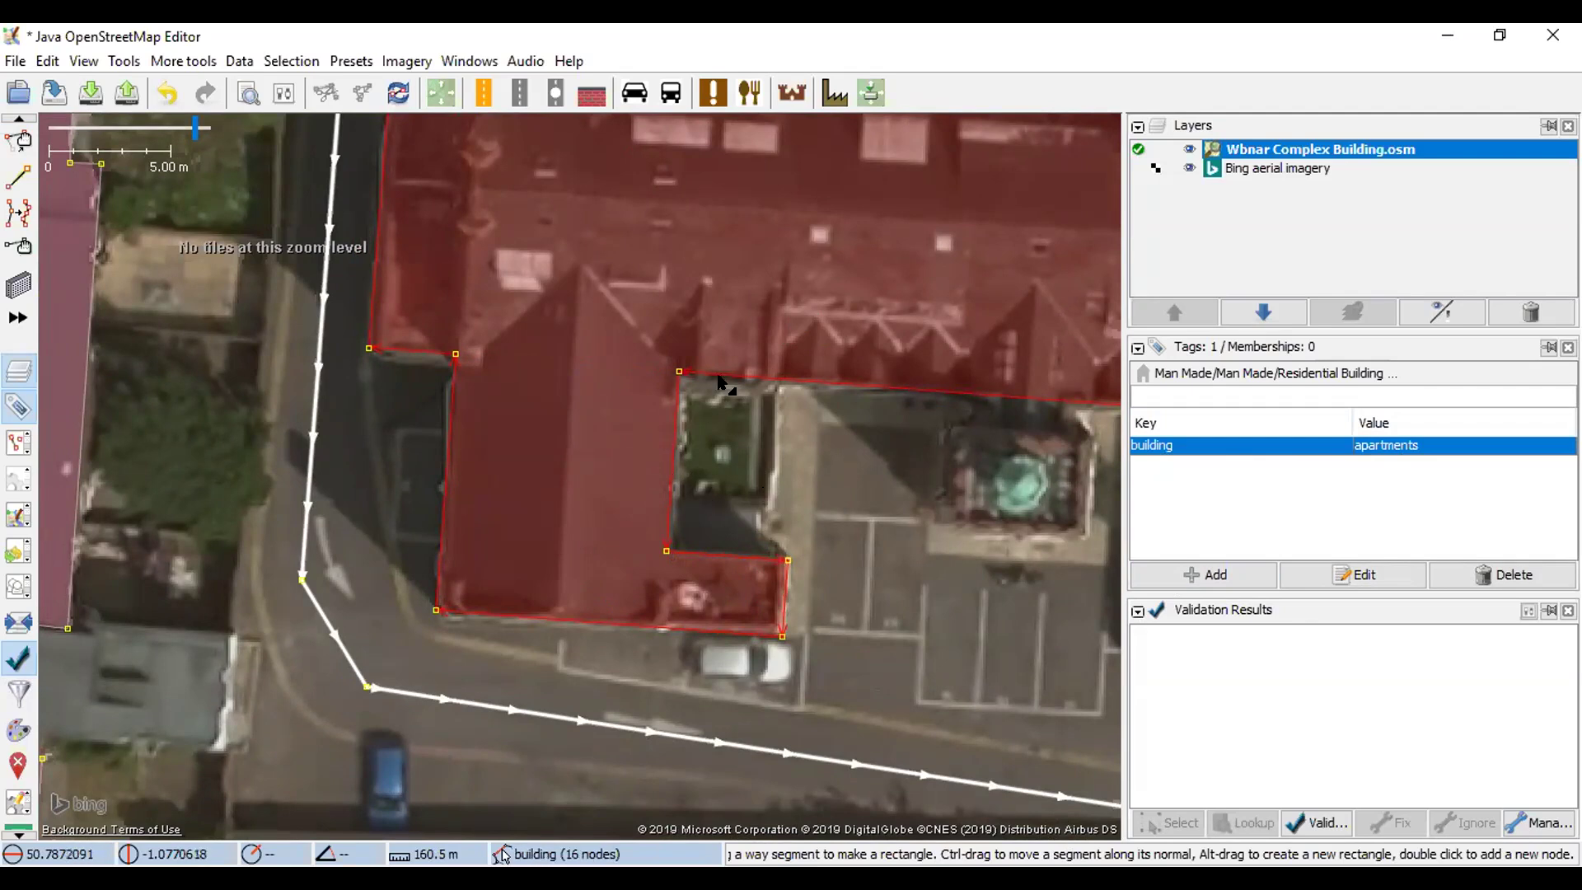
double_click(669, 498)
left_click_drag(670, 404, 772, 434)
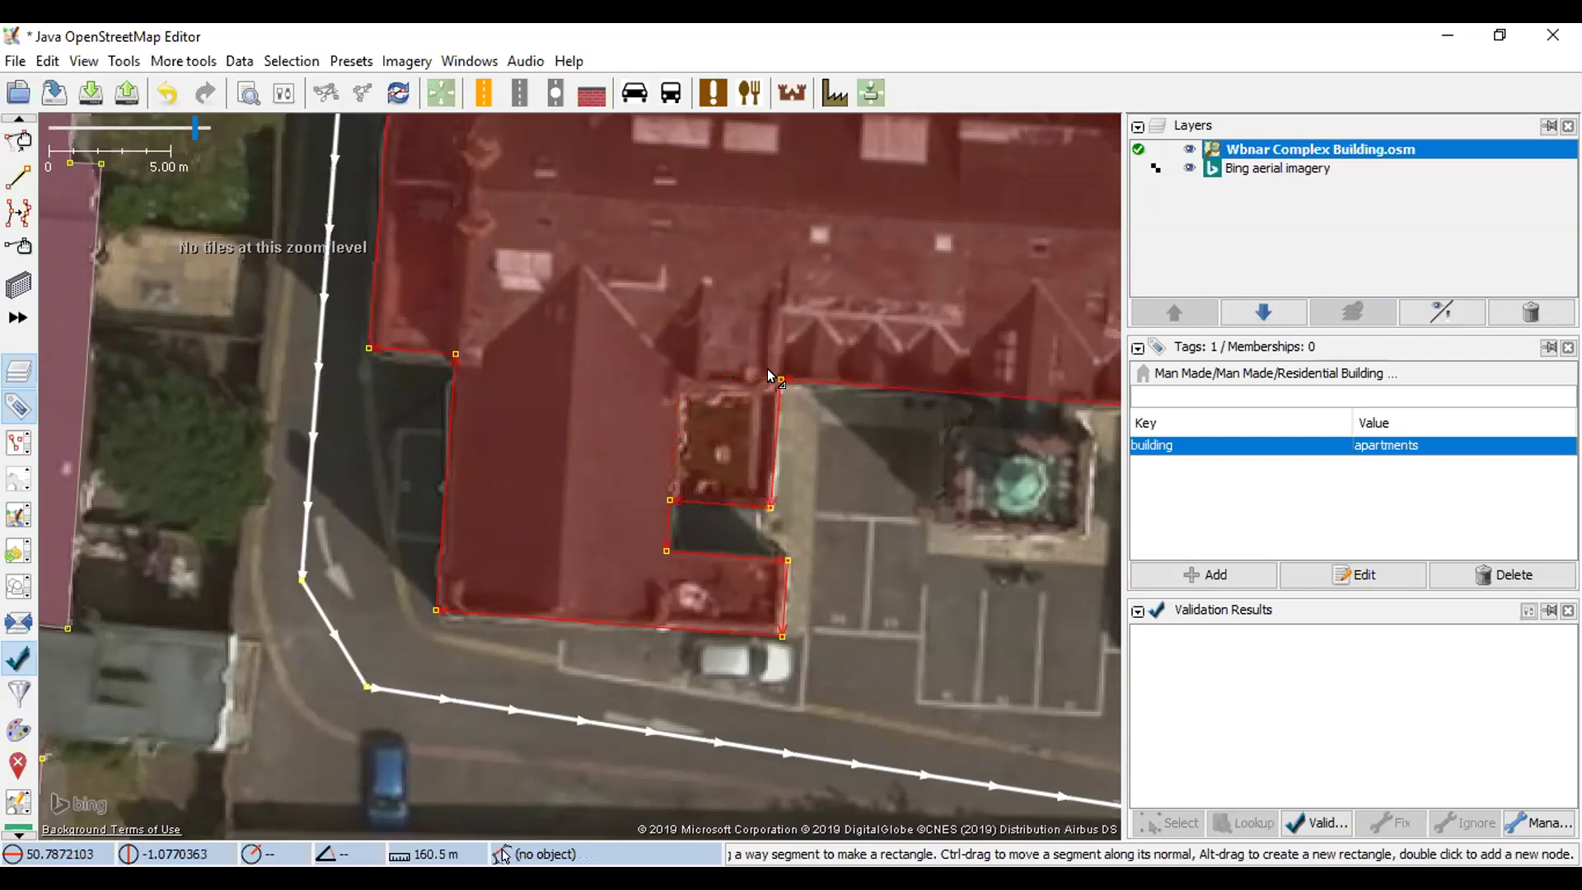
- Extrude the turret section from the middle of the block's southern edge, and widen its outer part on both sides behind a narrow neck
left_click_drag(719, 418, 542, 422)
left_click_drag(830, 428, 675, 452)
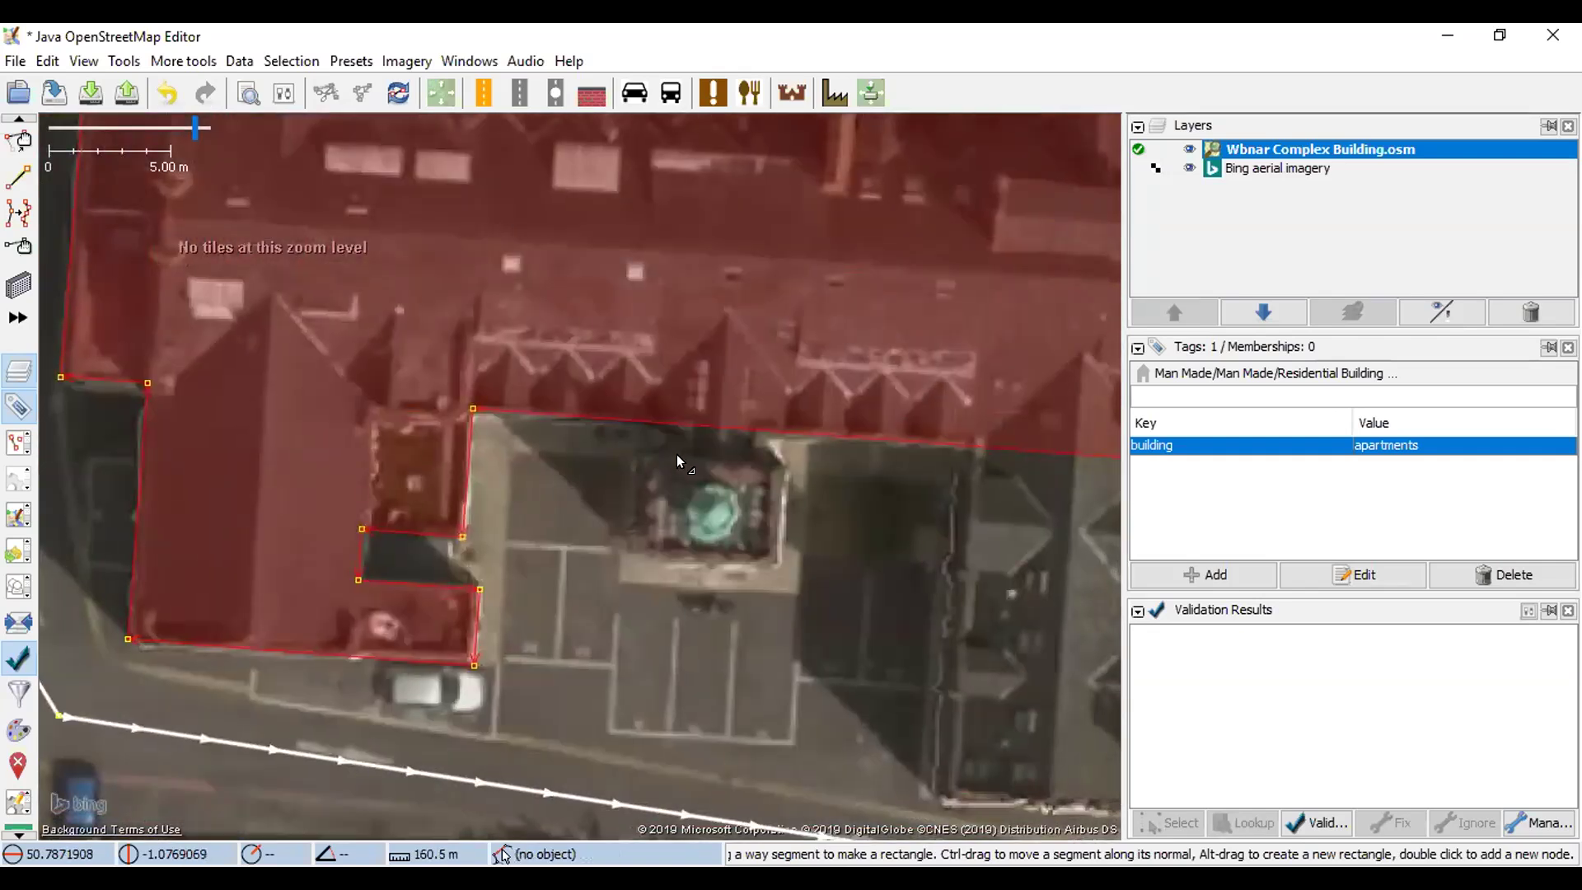
scroll(675, 453, "up", 2)
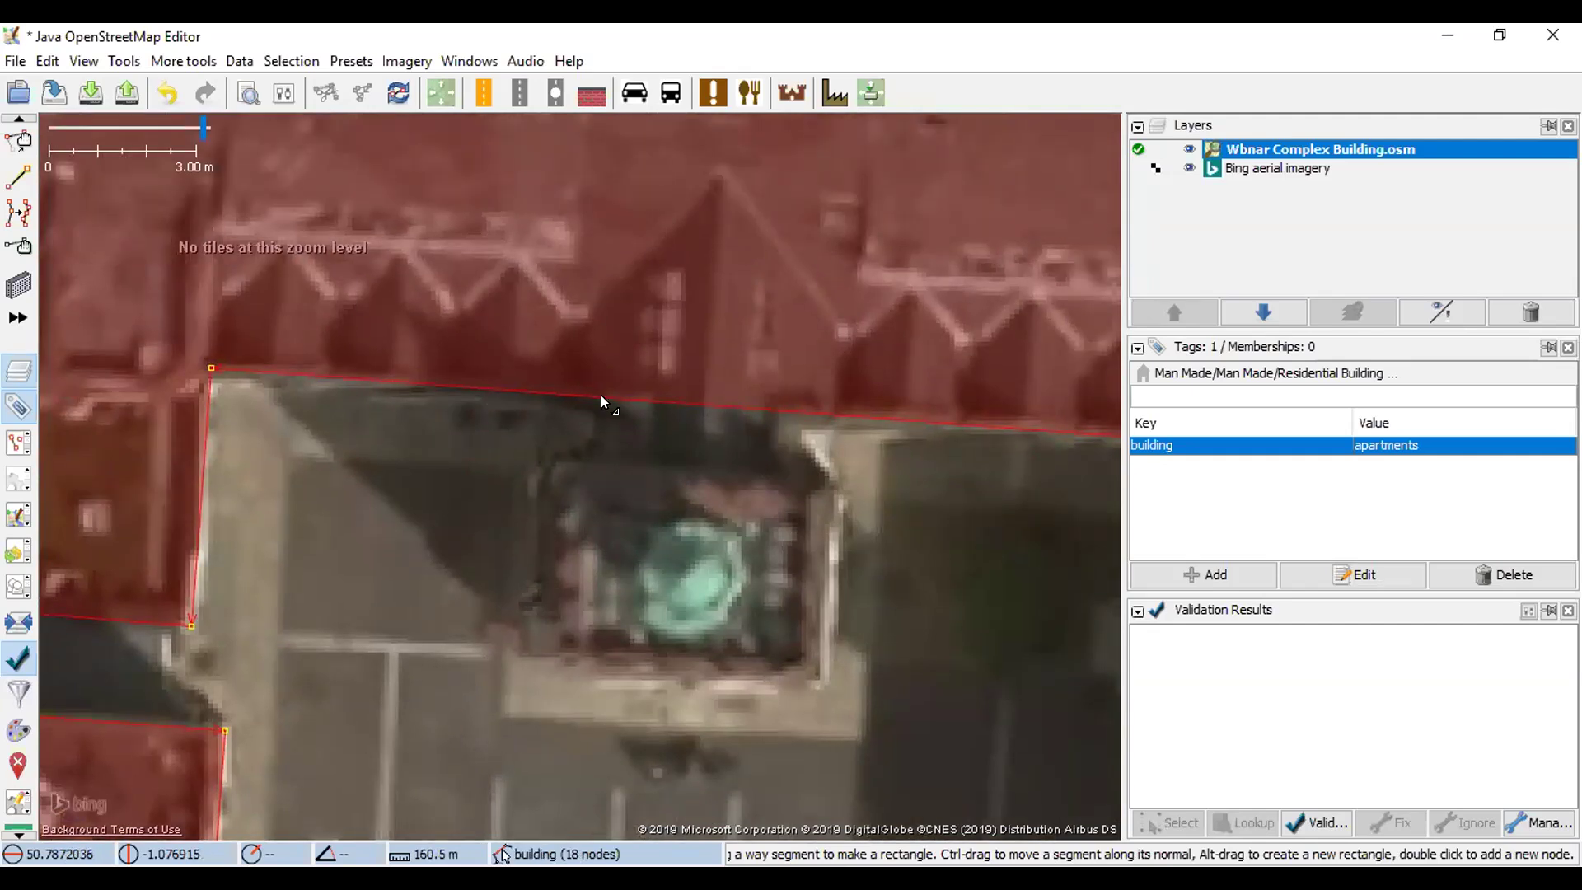
double_click(595, 396)
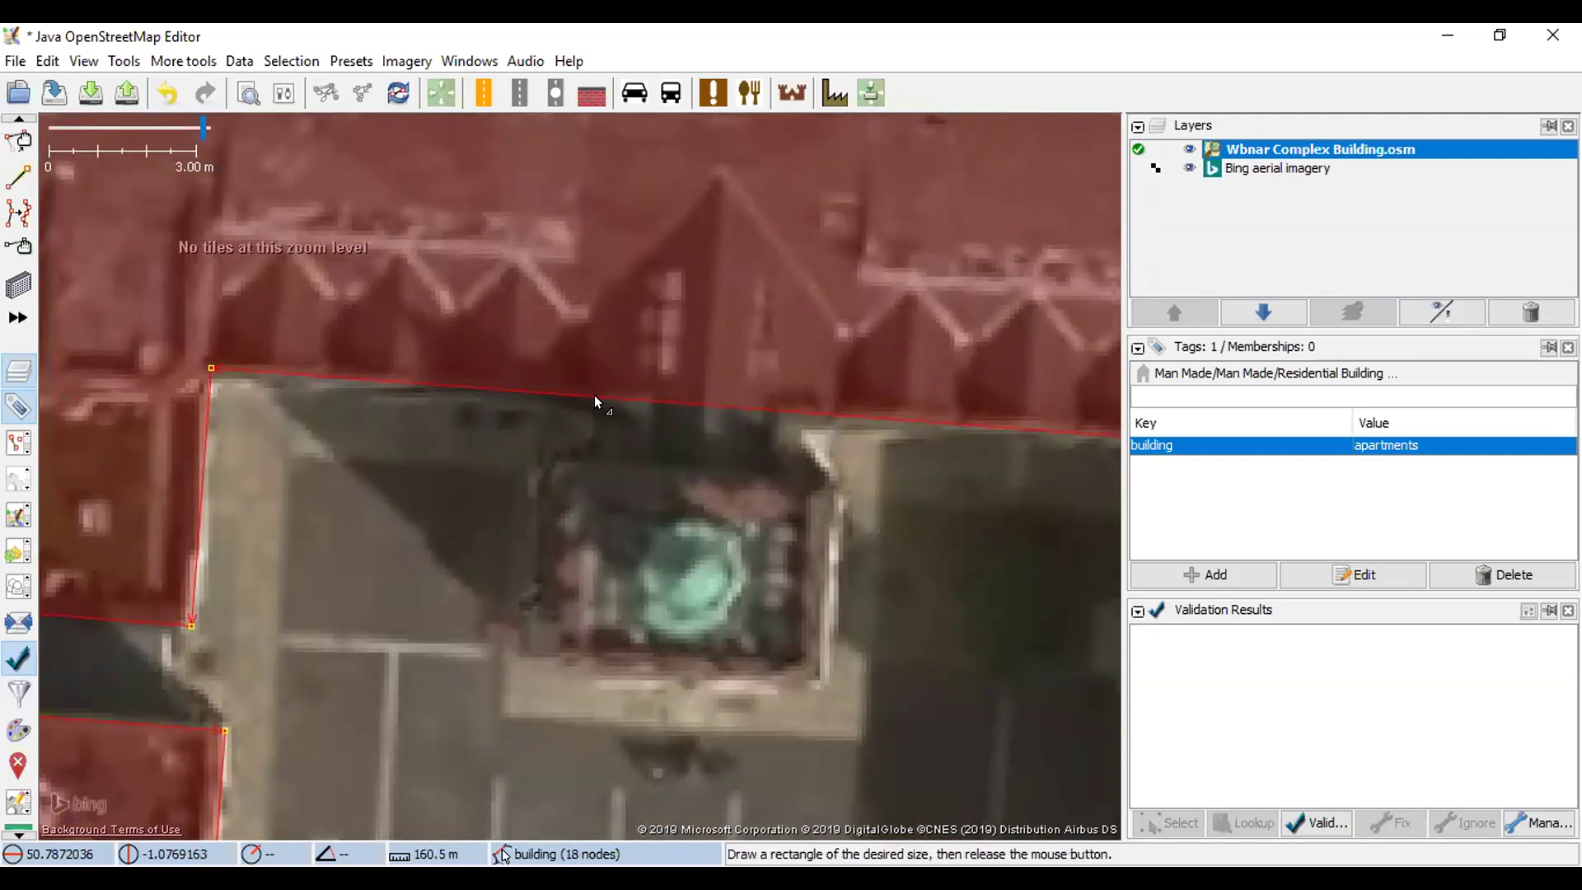
double_click(788, 408)
left_click_drag(707, 403, 695, 676)
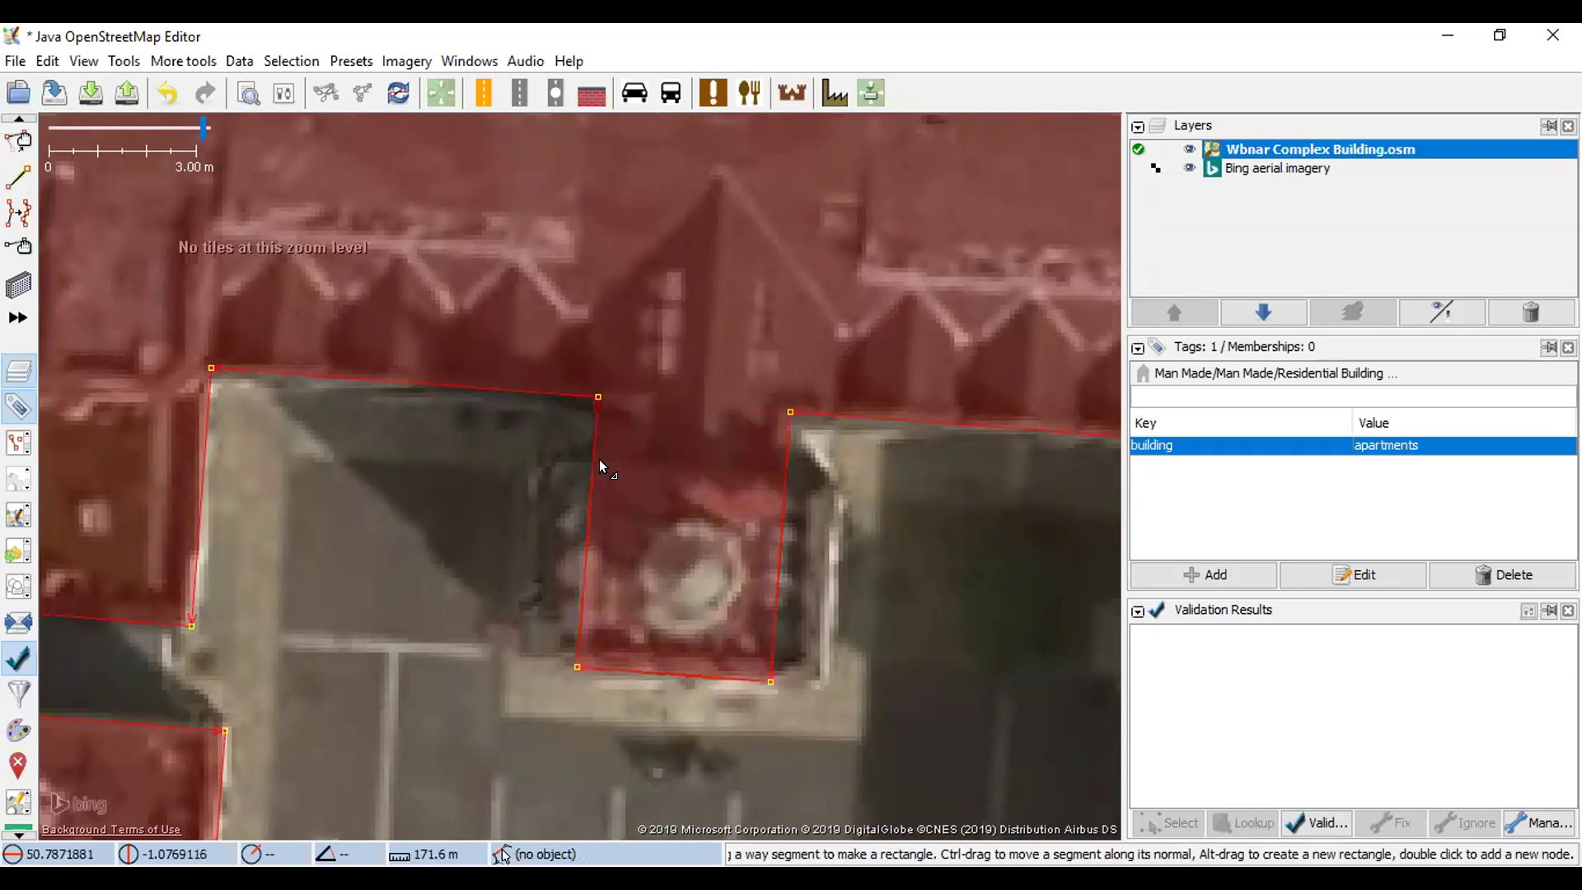
left_click_drag(580, 501, 538, 513)
mouse_move(780, 539)
left_mouse_down()
mouse_move(828, 550)
mouse_move(713, 512)
left_mouse_up()
- Extrude the southeastern wing southward from the eastern end of the block's southern edge
scroll(715, 512, "down", 4)
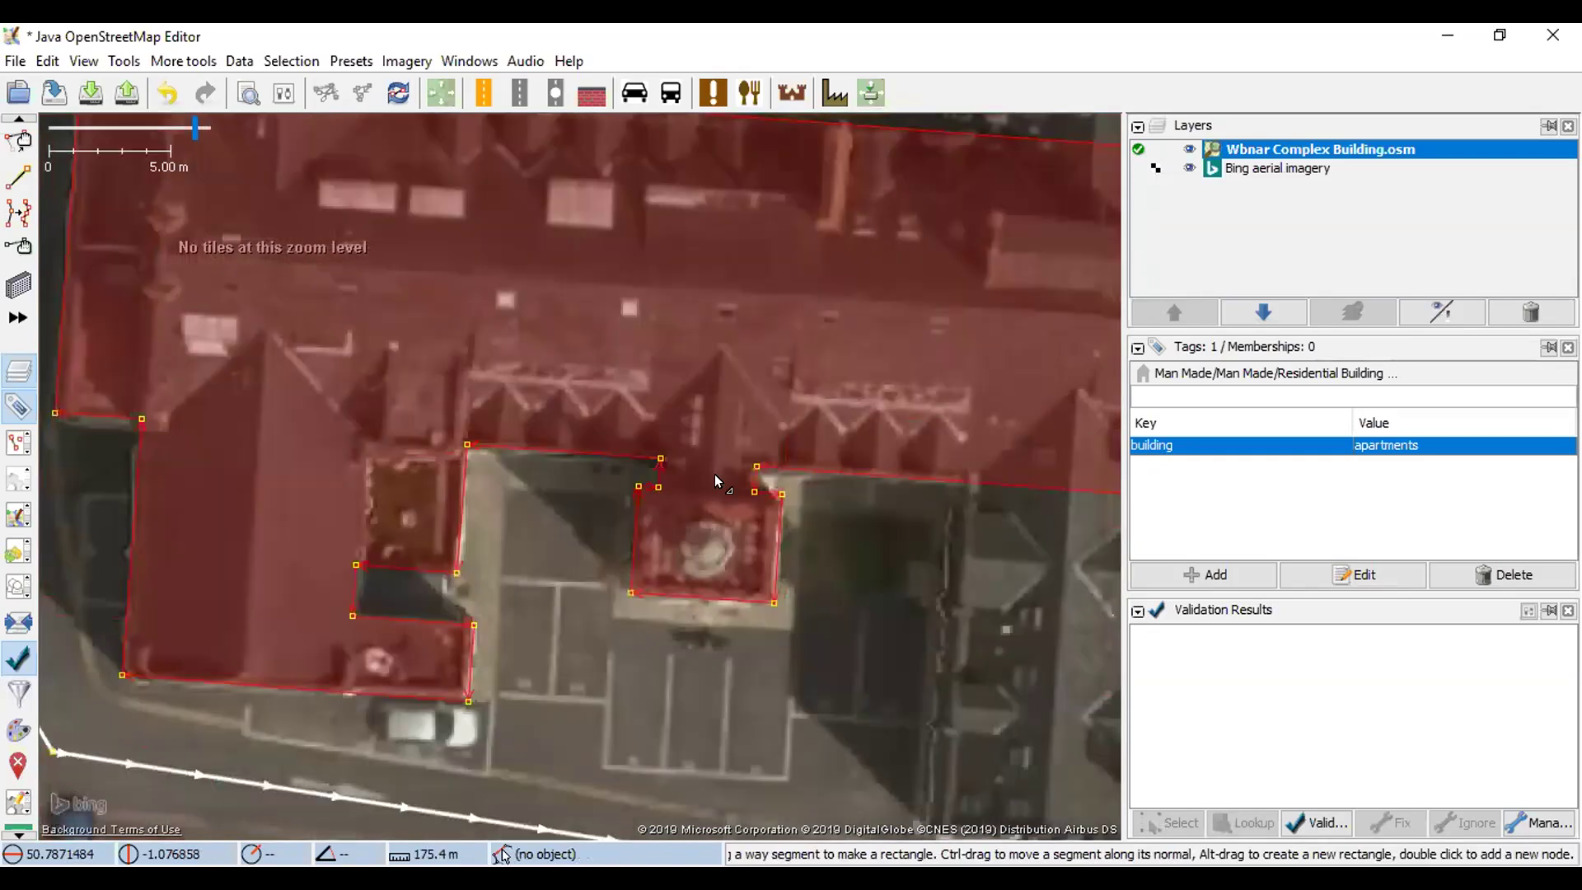
scroll(725, 481, "down", 5)
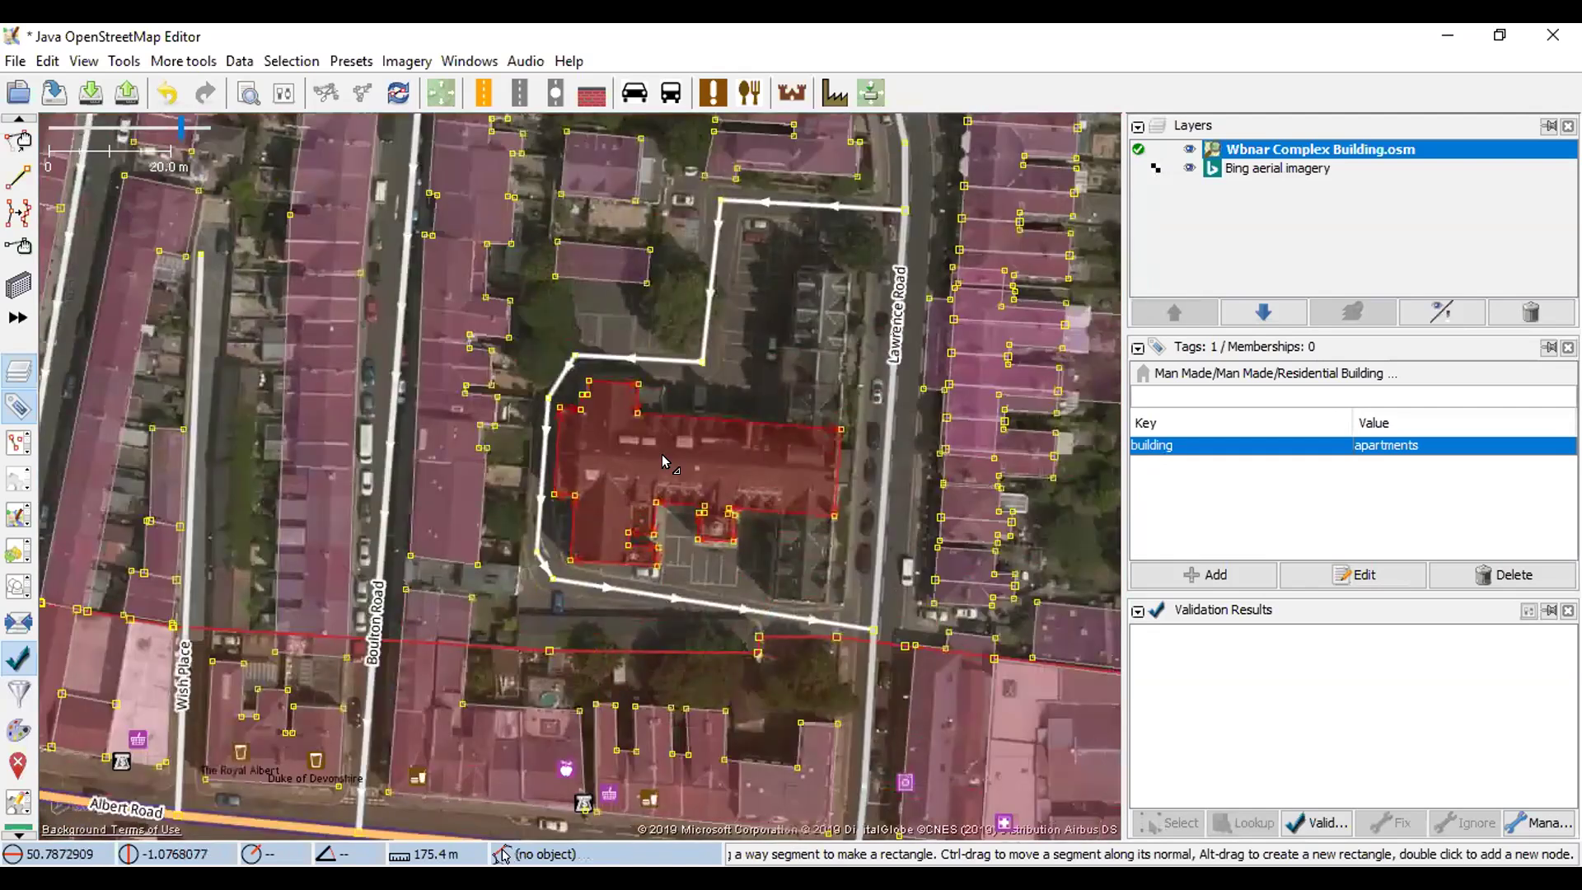
scroll(695, 492, "up", 3)
scroll(567, 358, "down", 1)
scroll(577, 354, "up", 4)
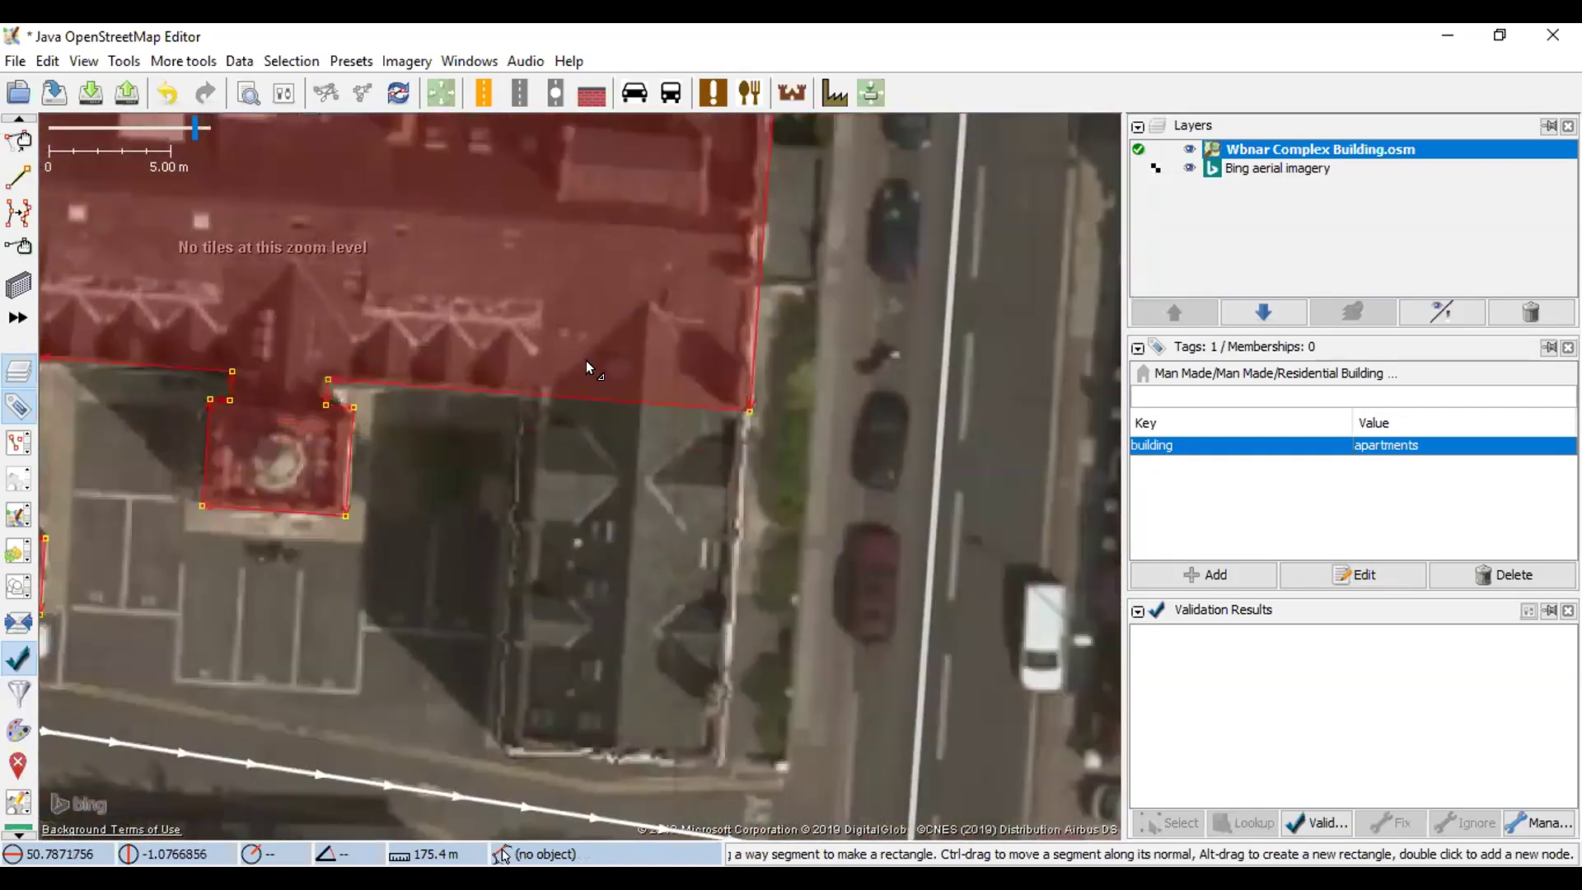
left_click_drag(651, 391, 632, 265)
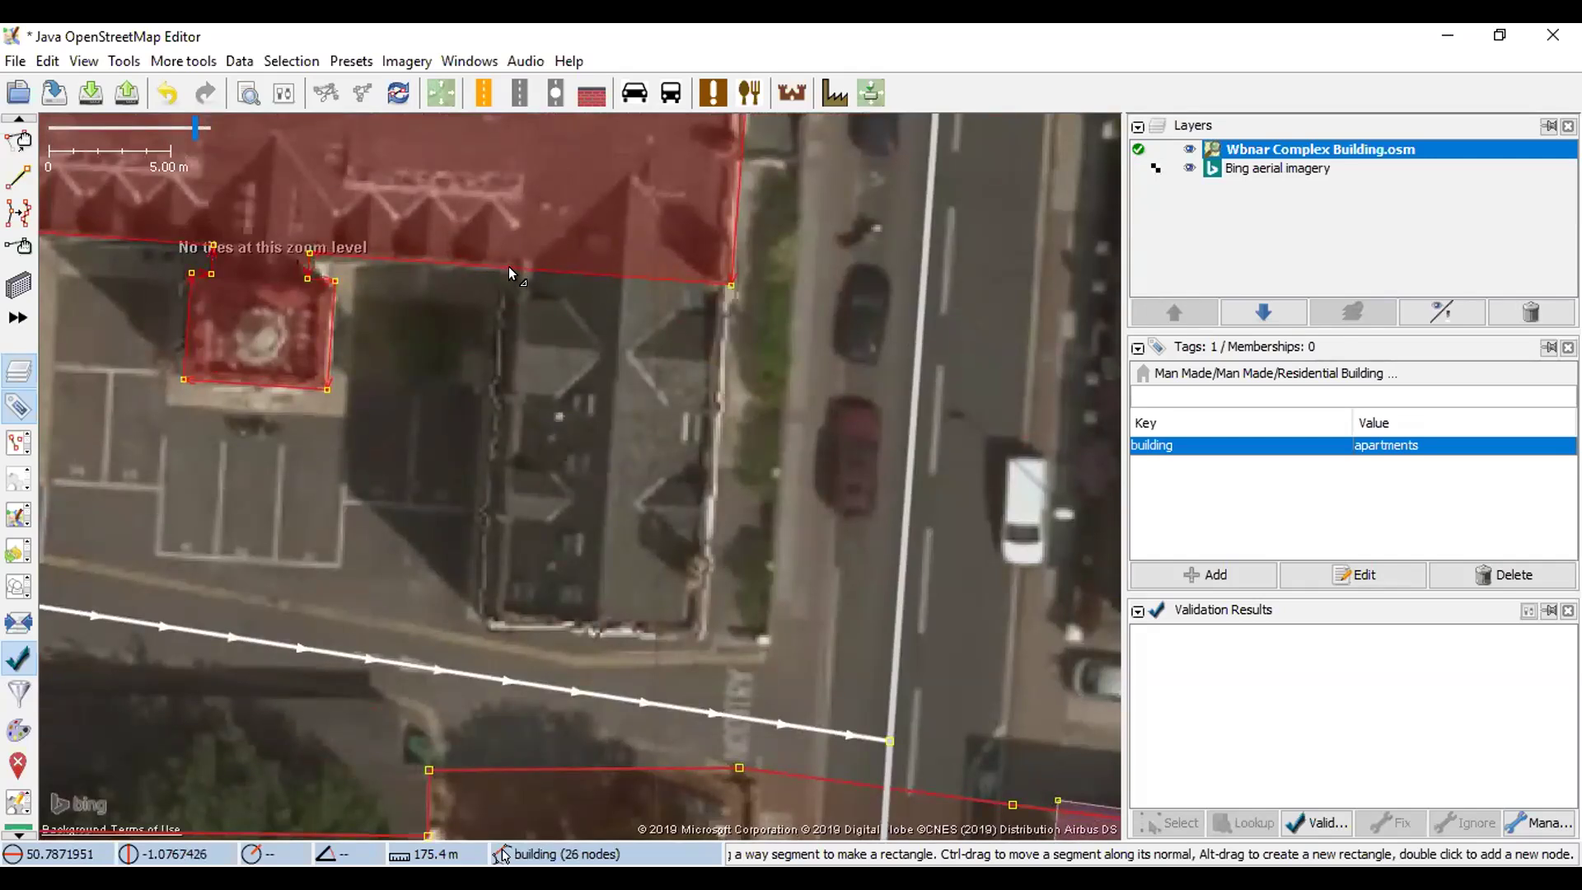
left_click_drag(567, 267, 560, 622)
- Extrude the small annex eastward from the northwestern wing's eastern wall, starting just below the wing's northeastern corner
left_click_drag(584, 402, 635, 507)
scroll(634, 507, "down", 2)
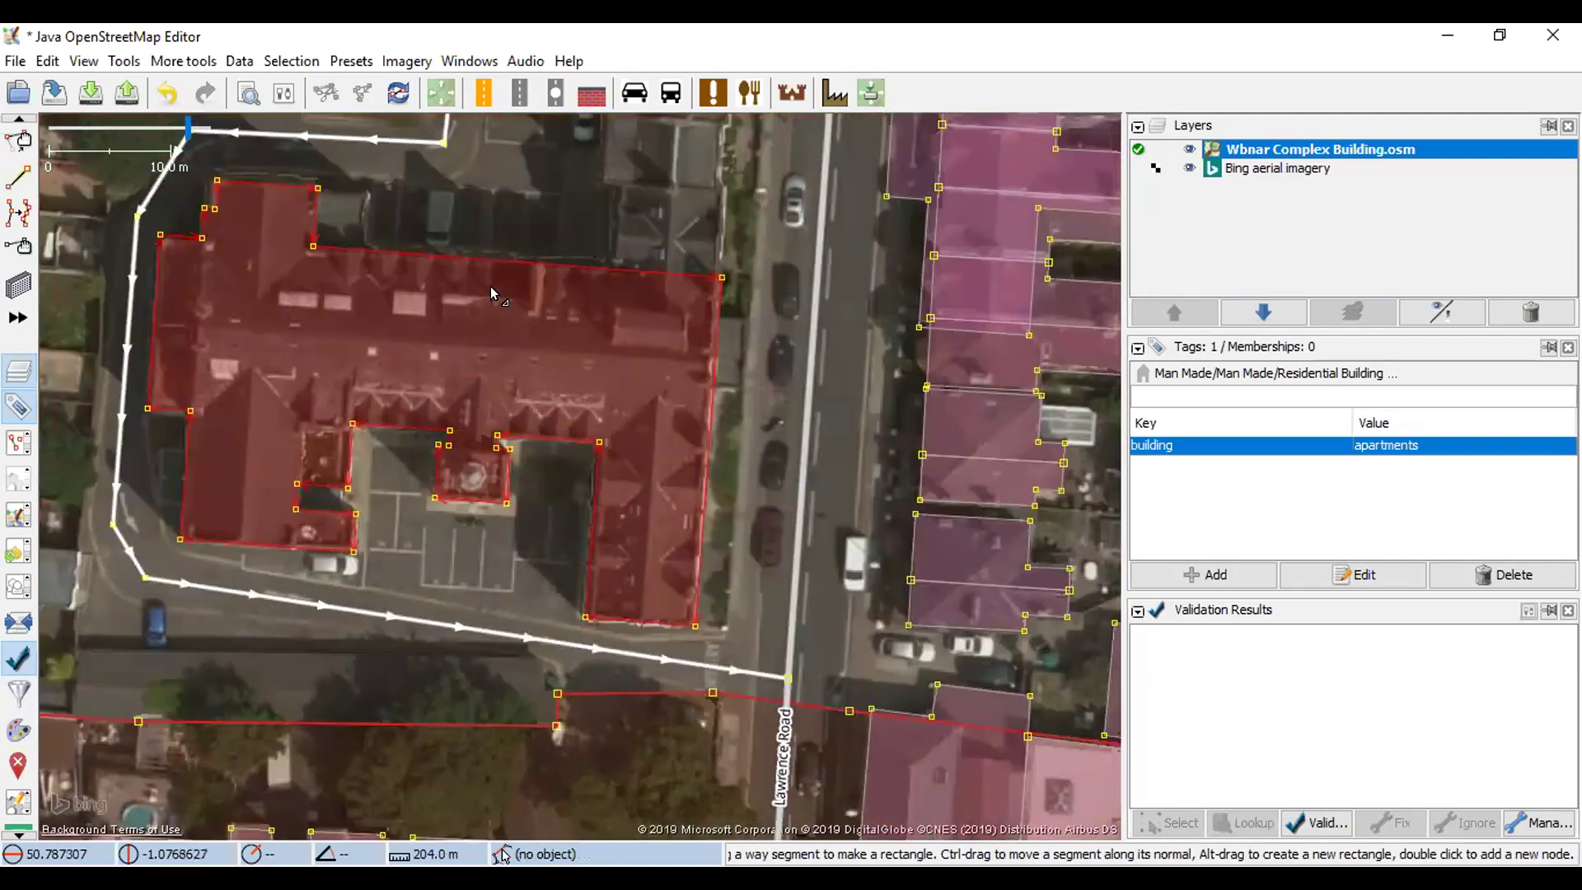
left_click_drag(491, 285, 565, 393)
left_click_drag(715, 342, 541, 436)
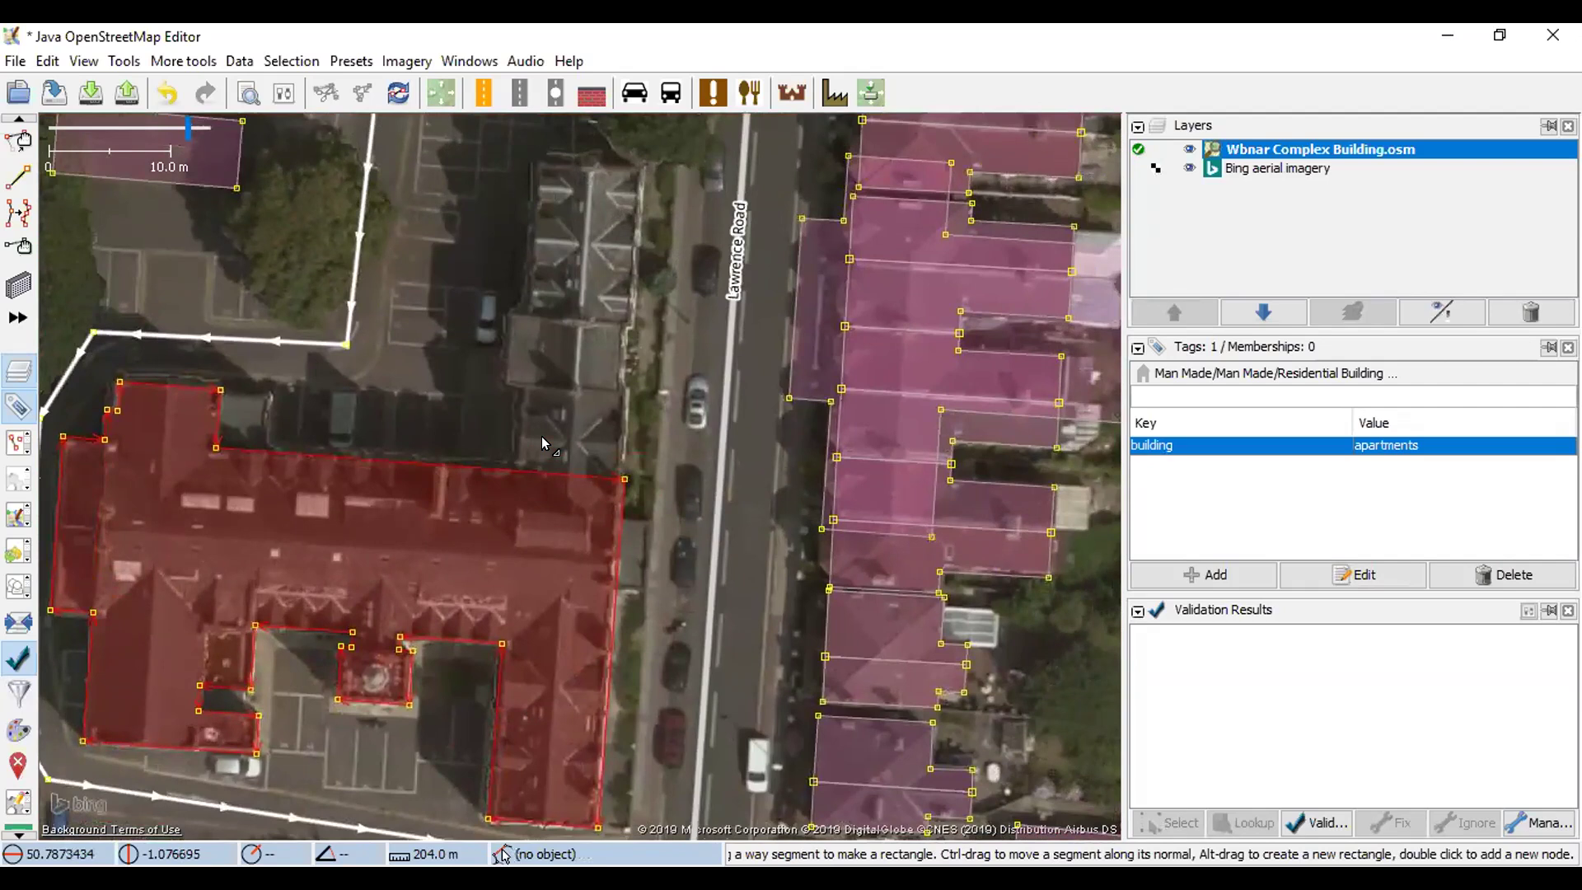
scroll(339, 414, "up", 3)
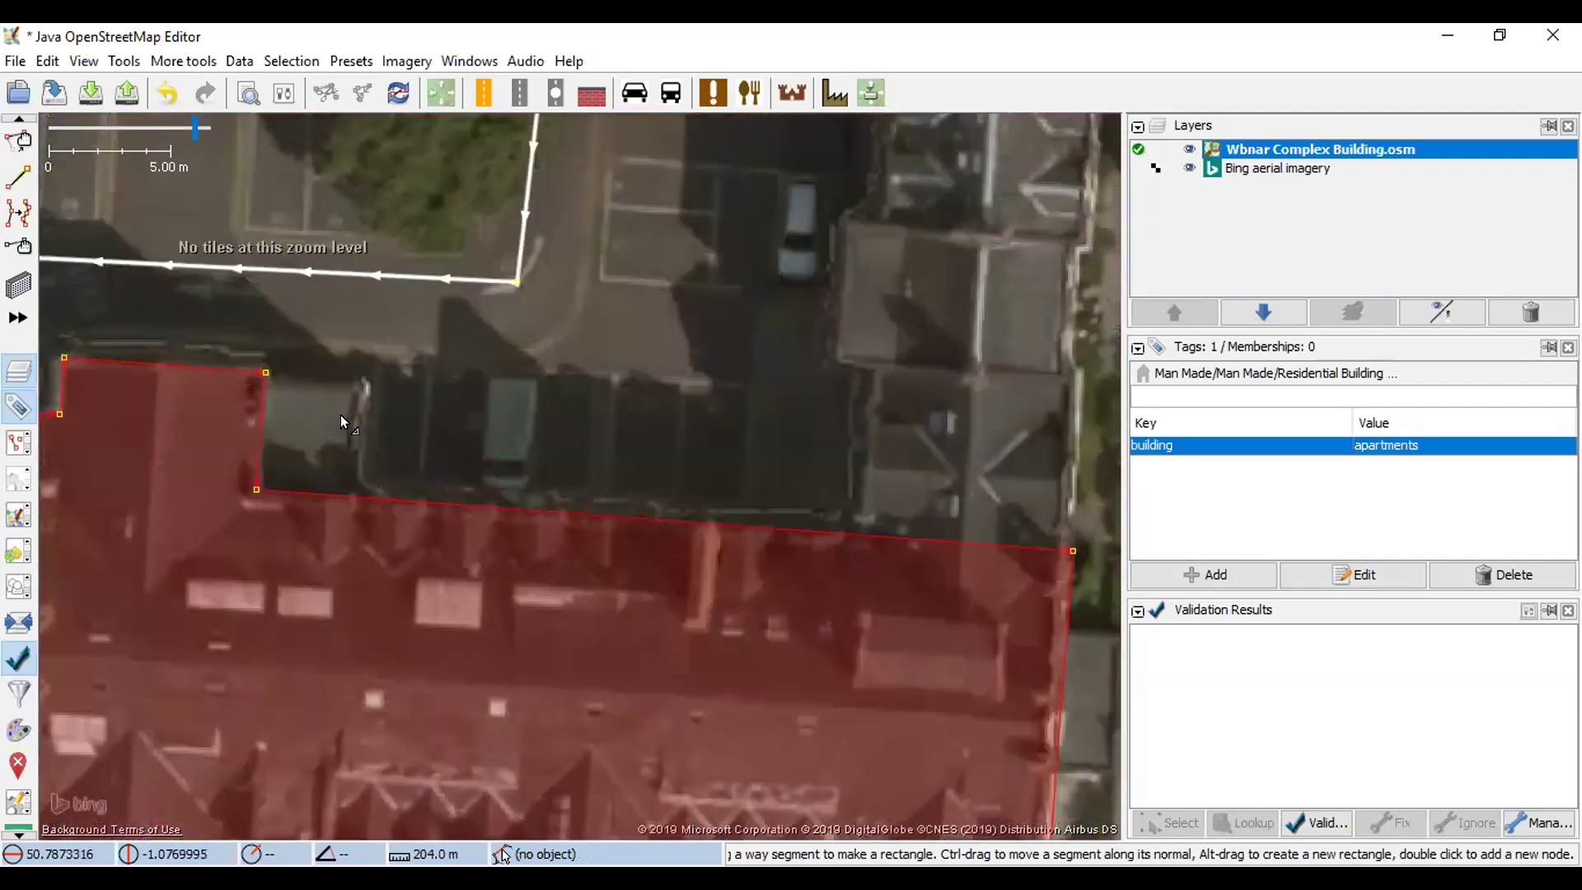
scroll(383, 378, "up", 2)
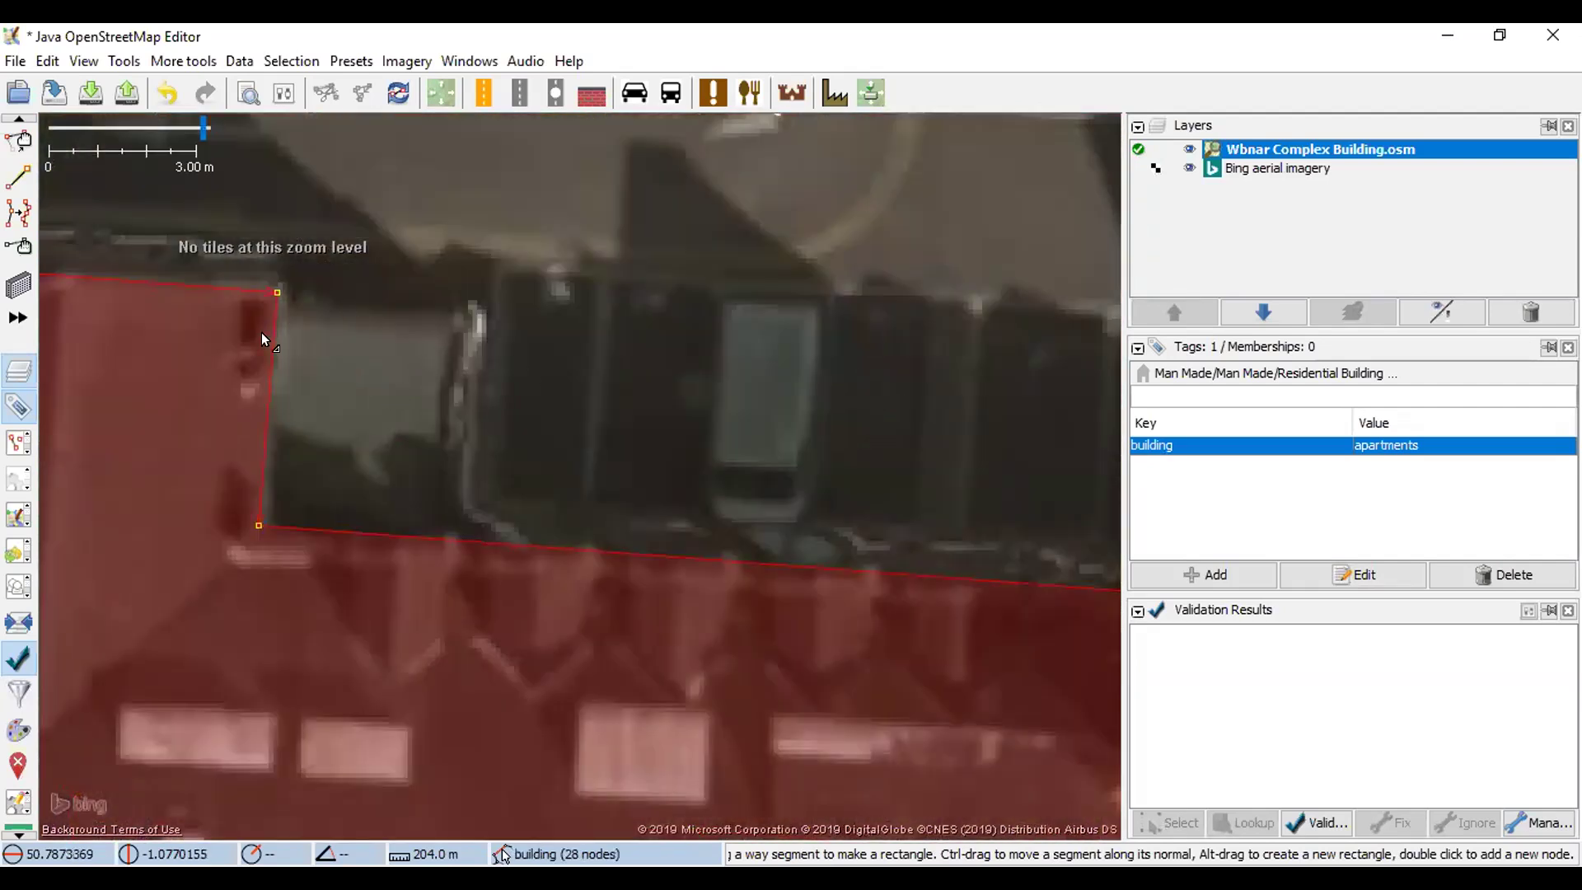
left_click_drag(276, 311, 476, 441)
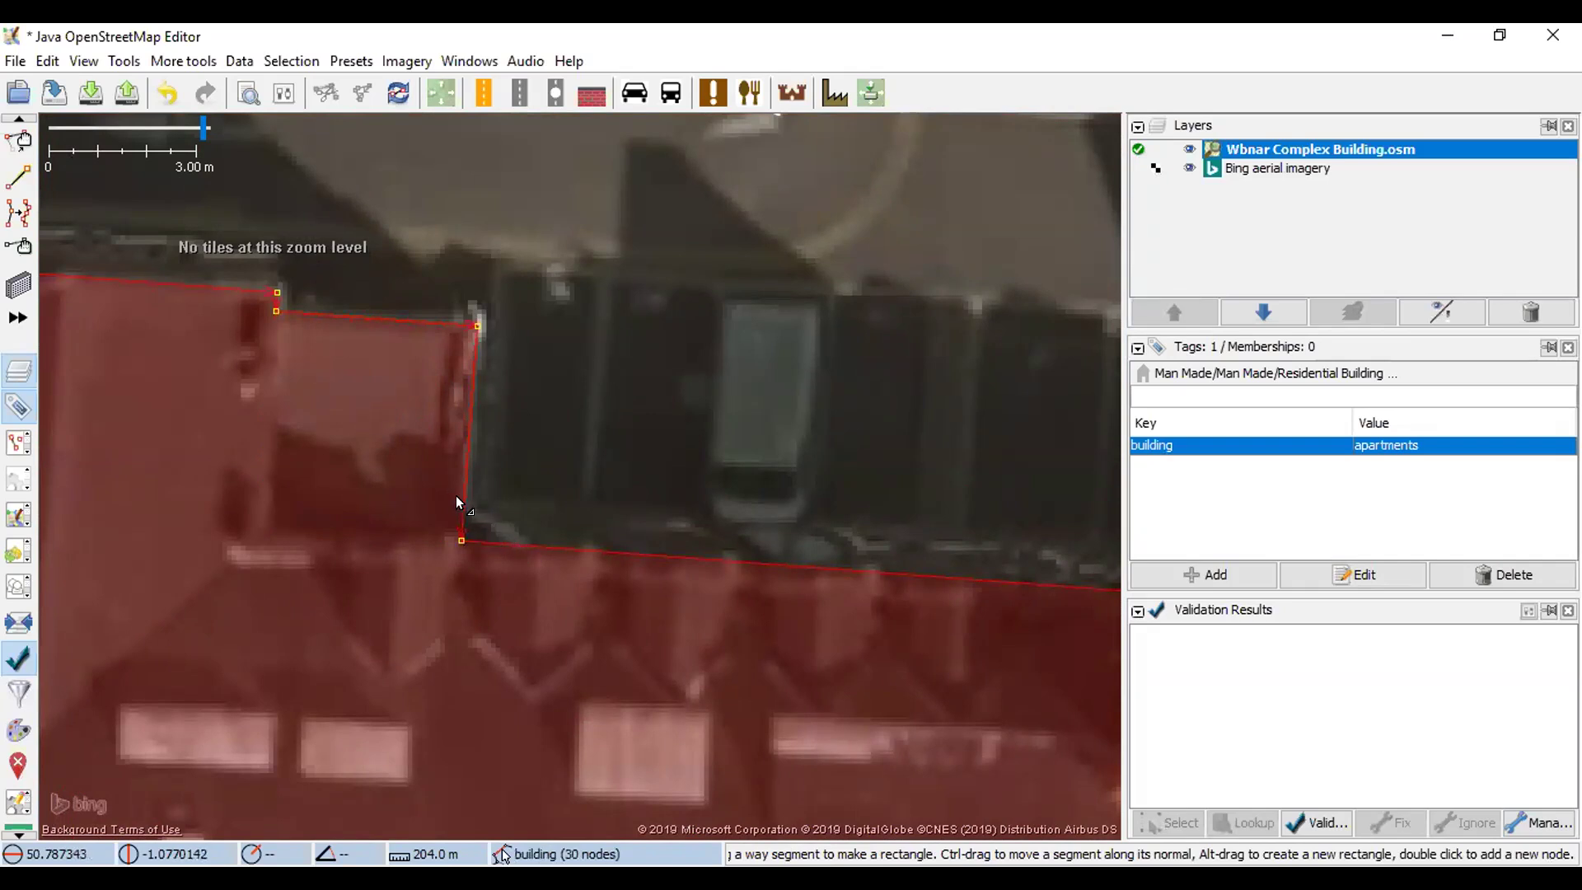
- Cut the inner corner between the annex and the block's northern edge diagonally by adding a node on each side and deleting the corner node
key("ctrl+Down")
scroll(471, 417, "up", 2)
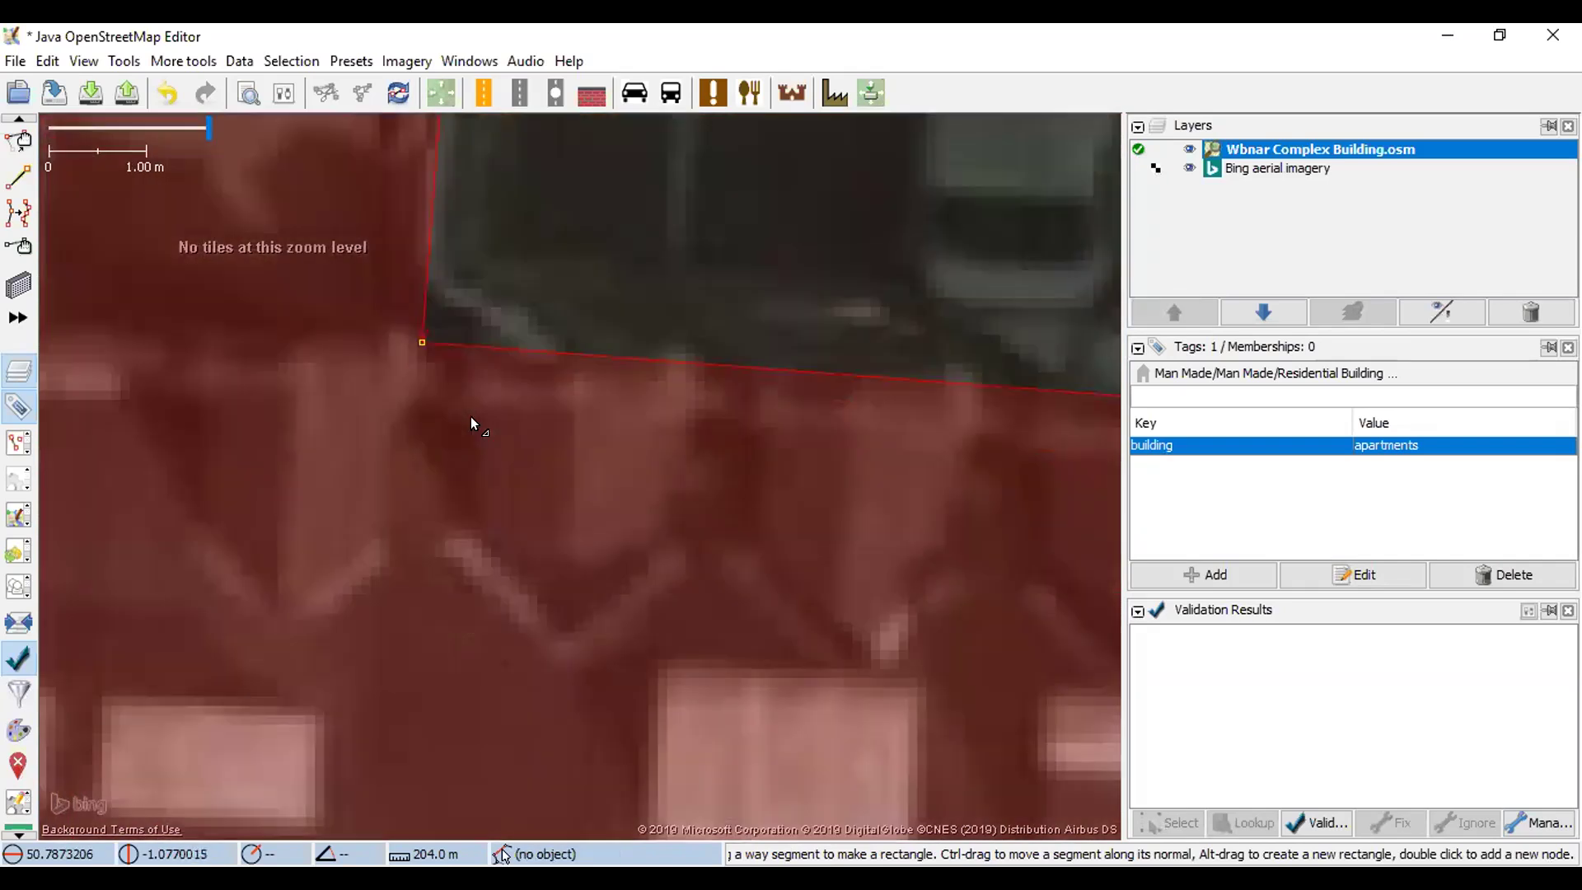
left_click_drag(471, 416, 482, 492)
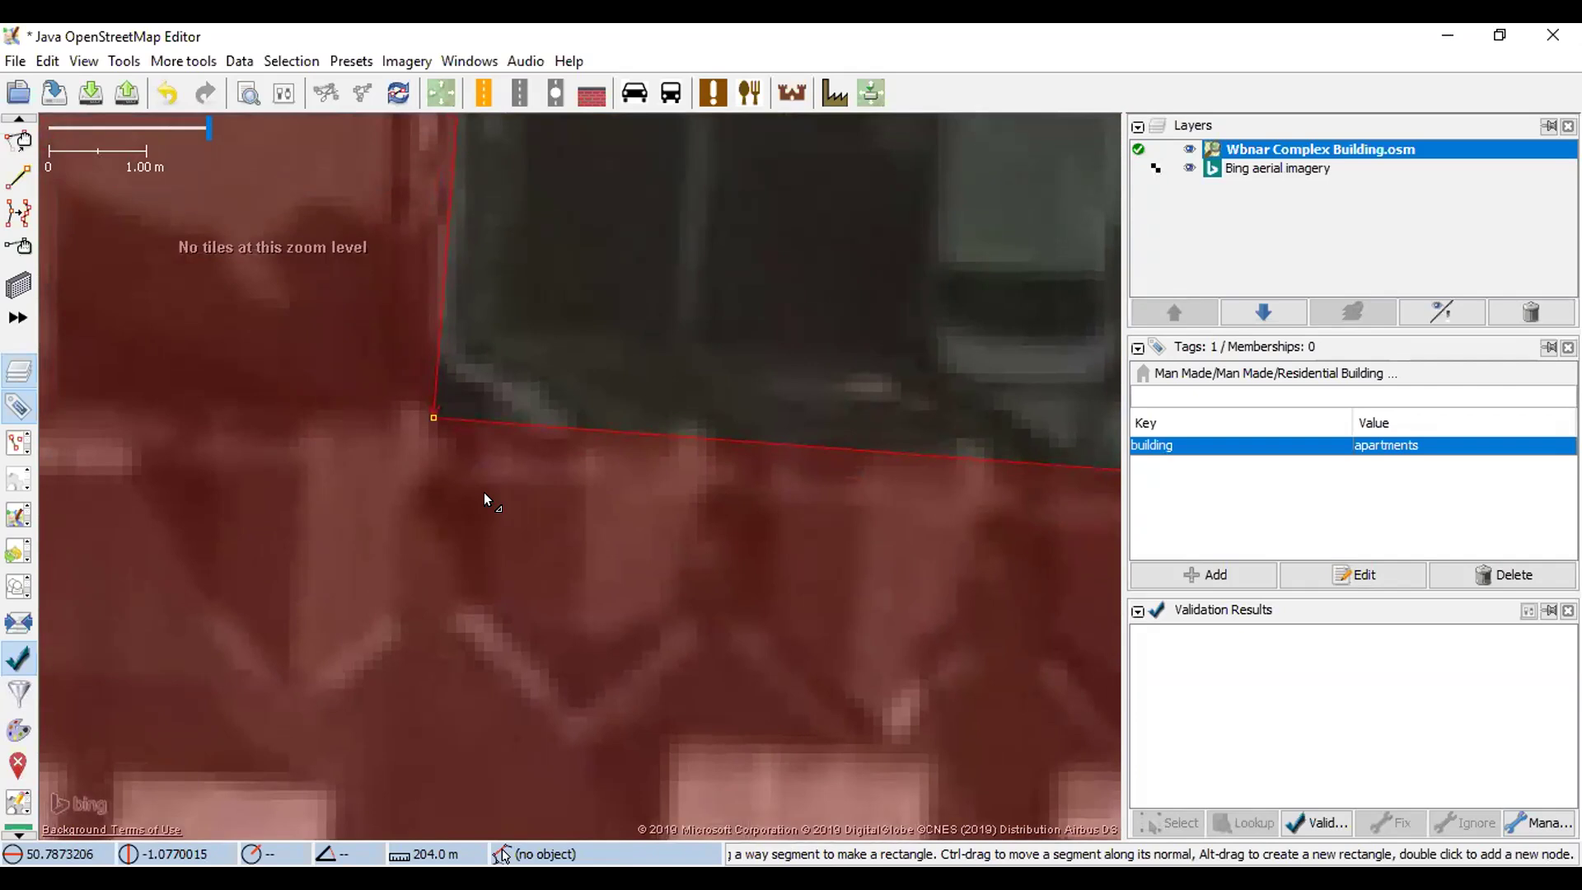
key("a")
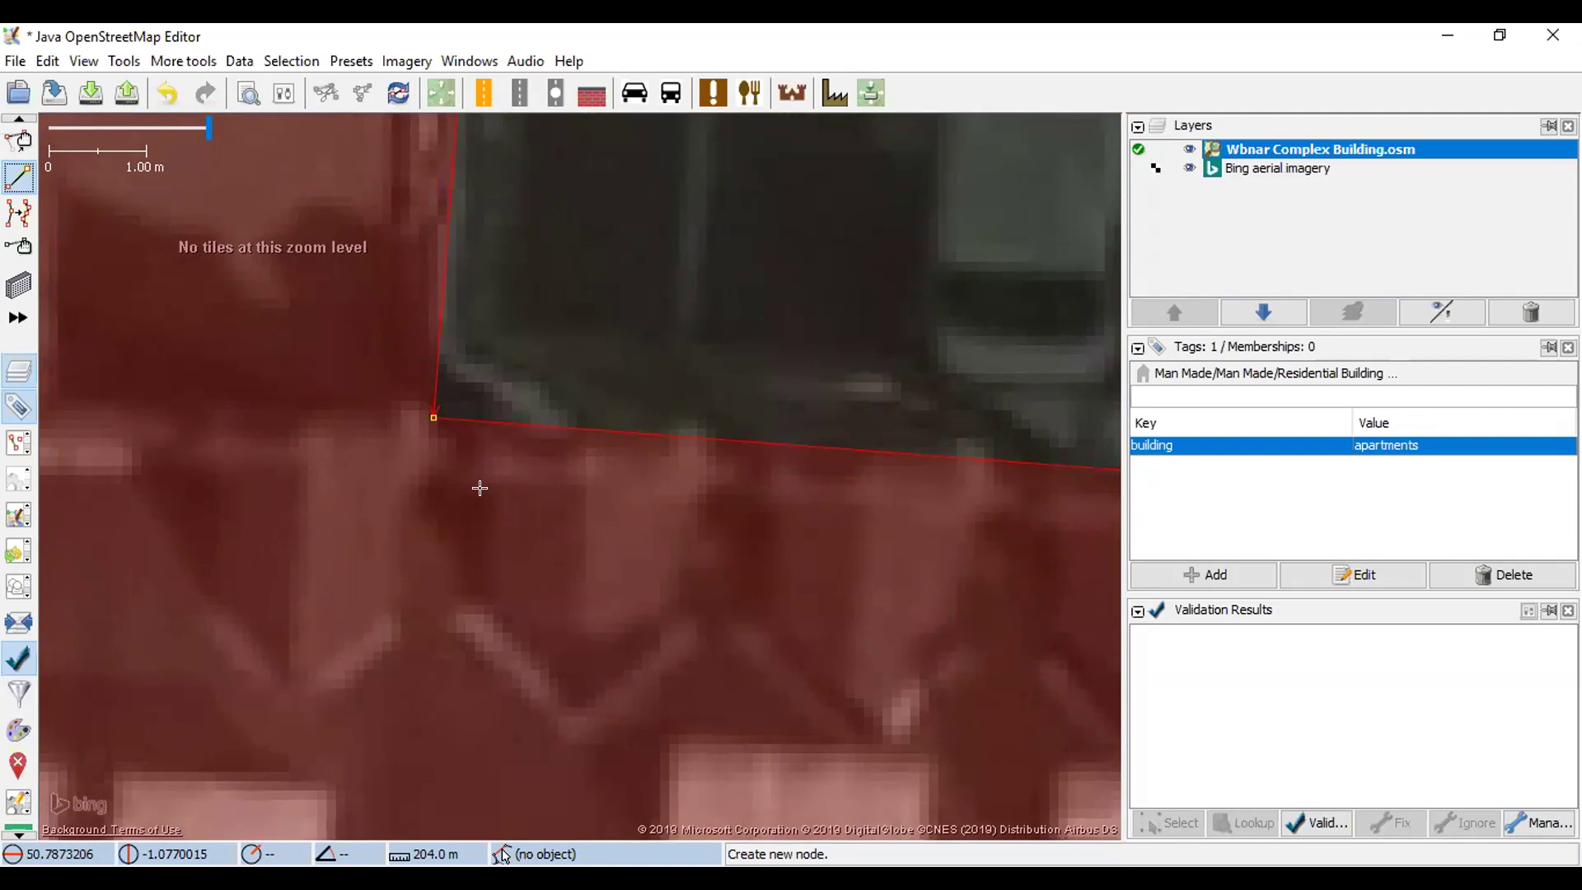
left_click(548, 424)
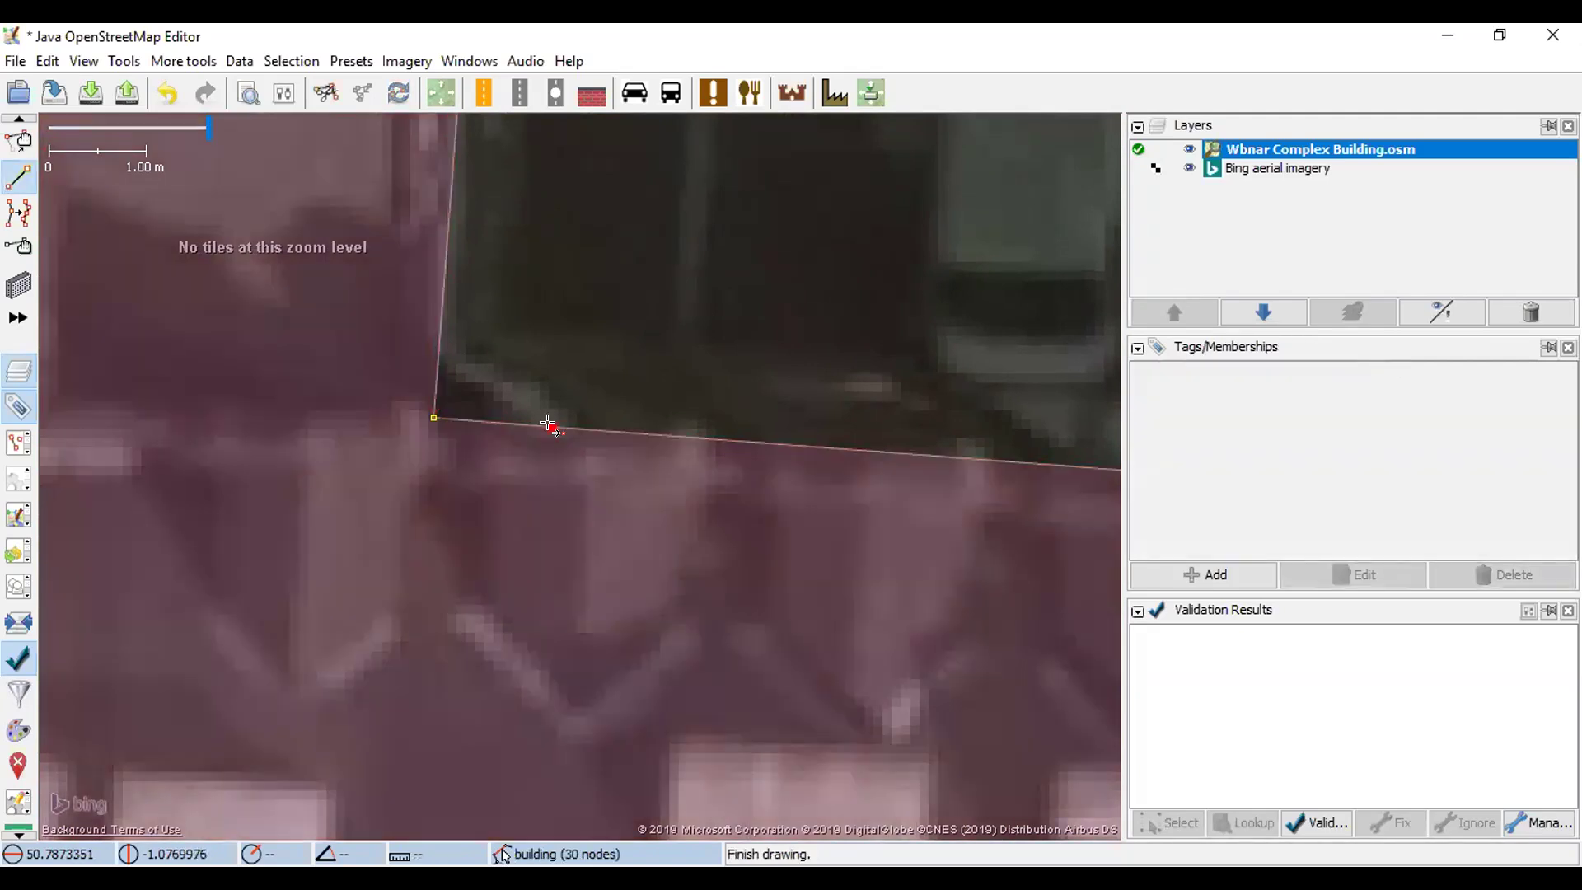
left_click(547, 425)
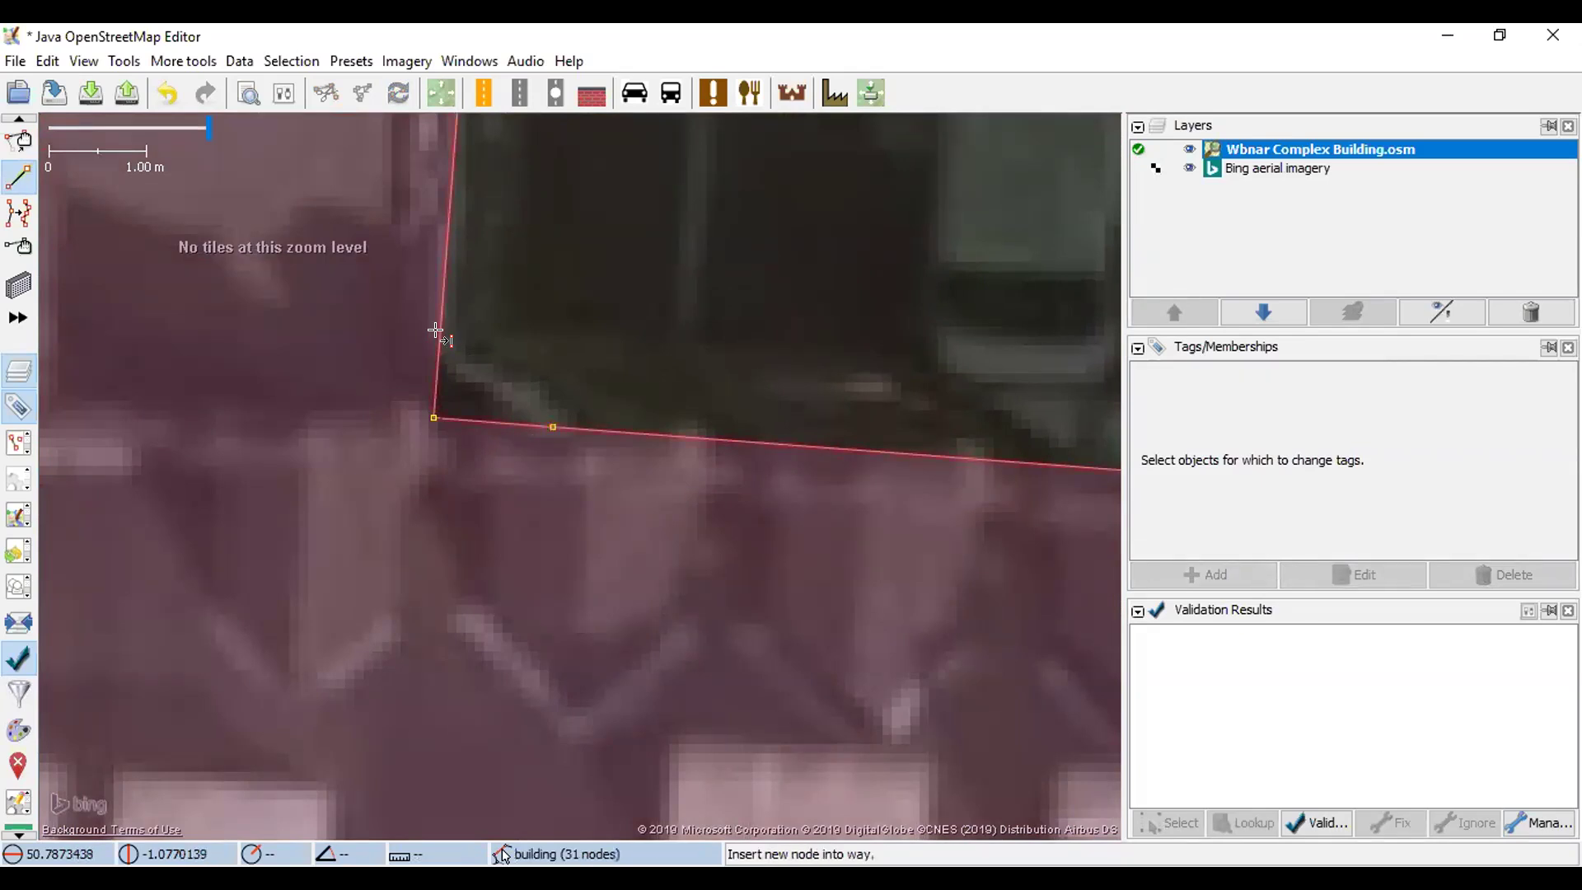
left_click(439, 339)
left_click(439, 338)
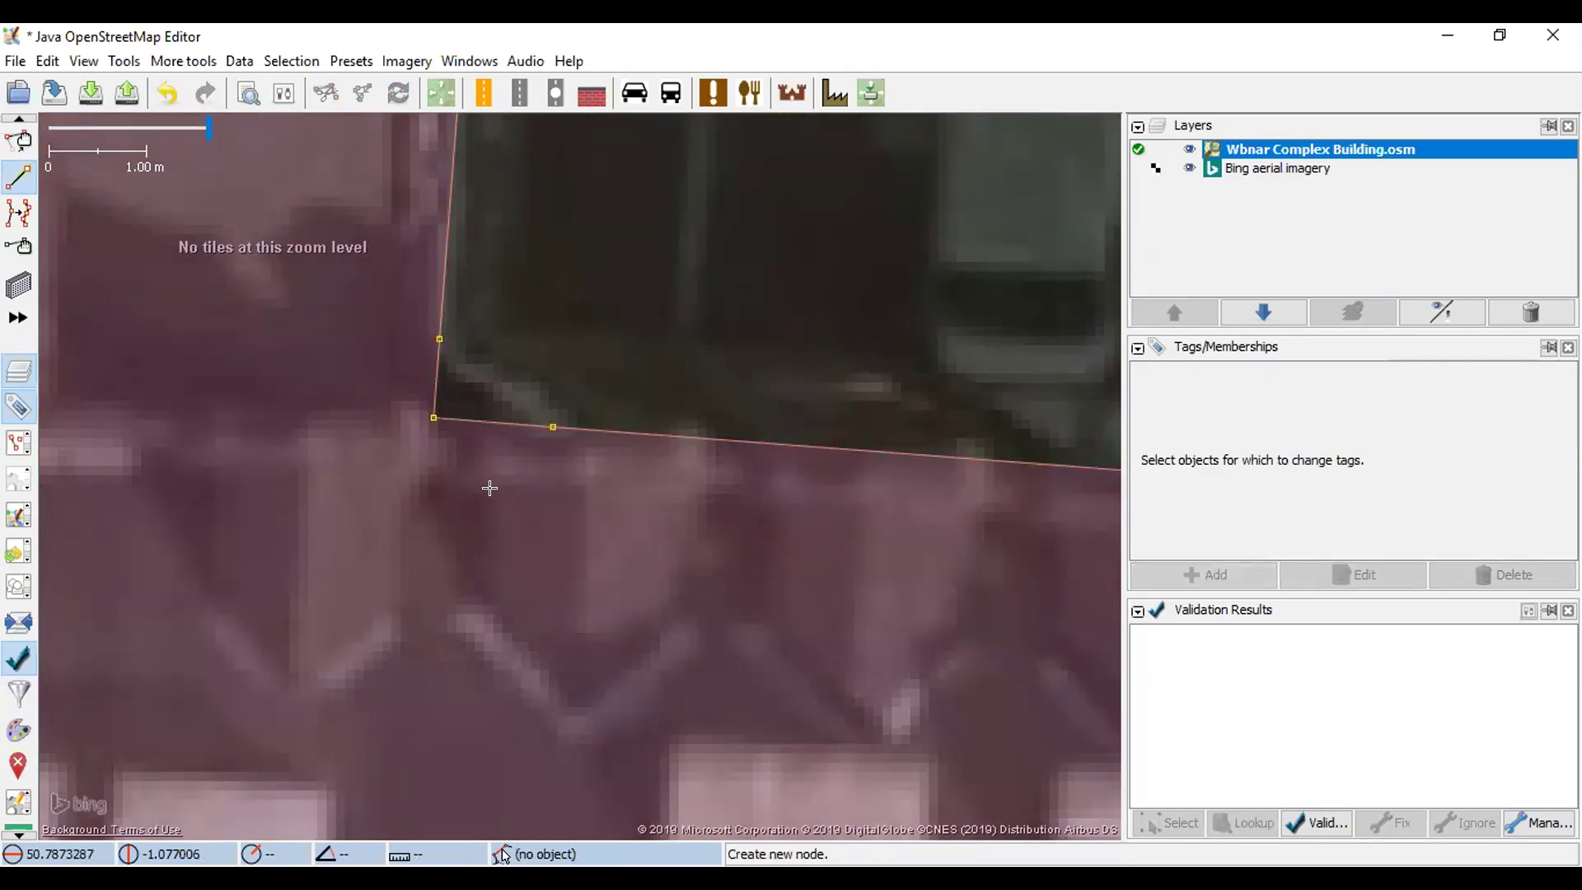
key("s")
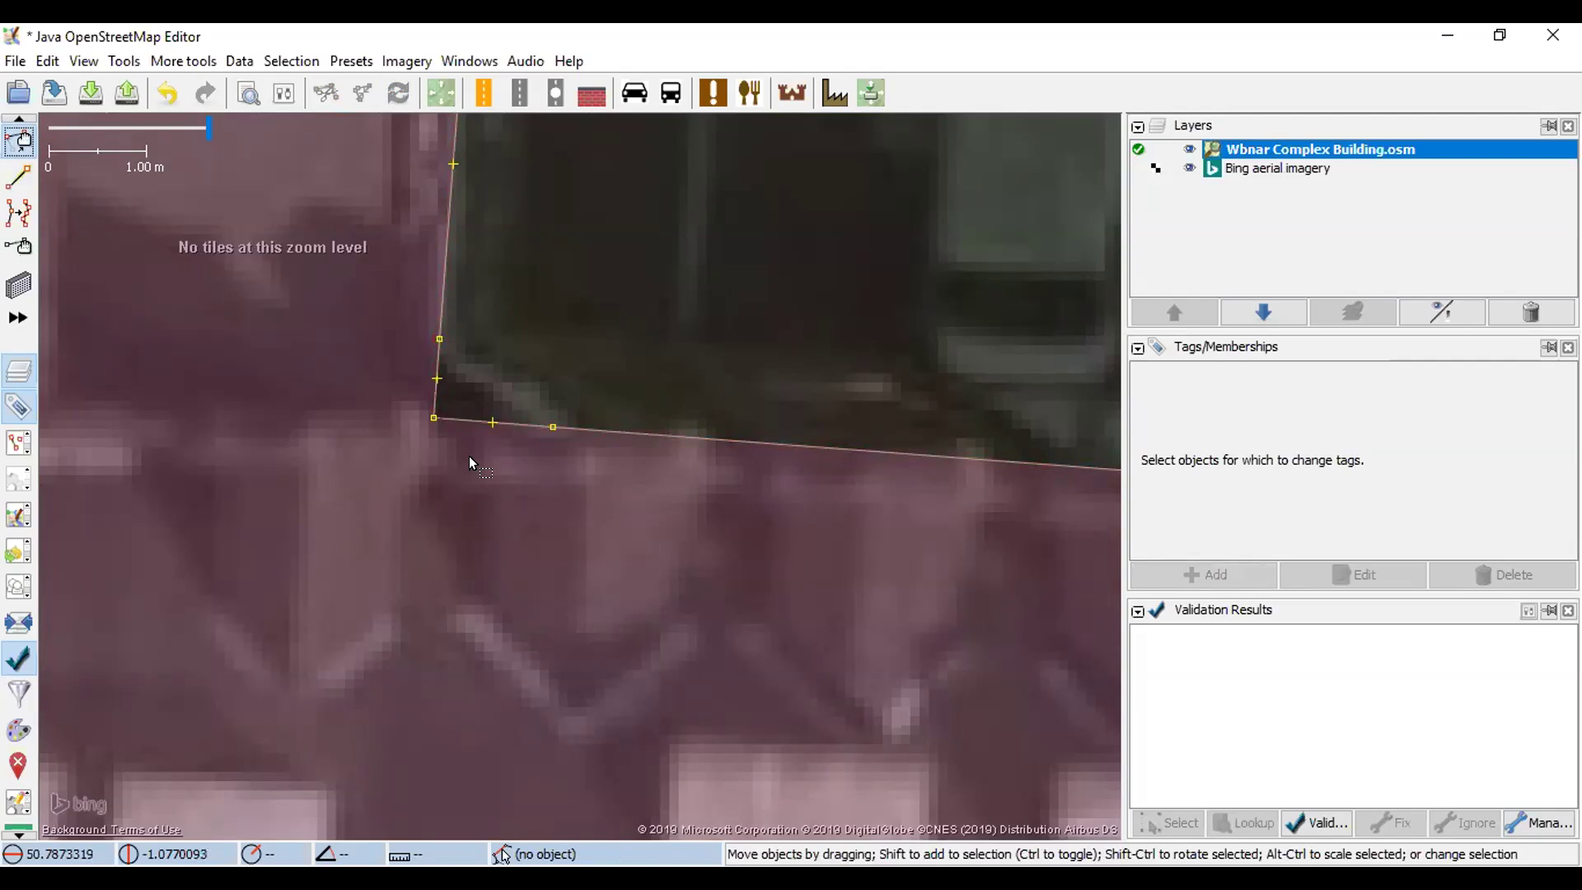
left_click(433, 416)
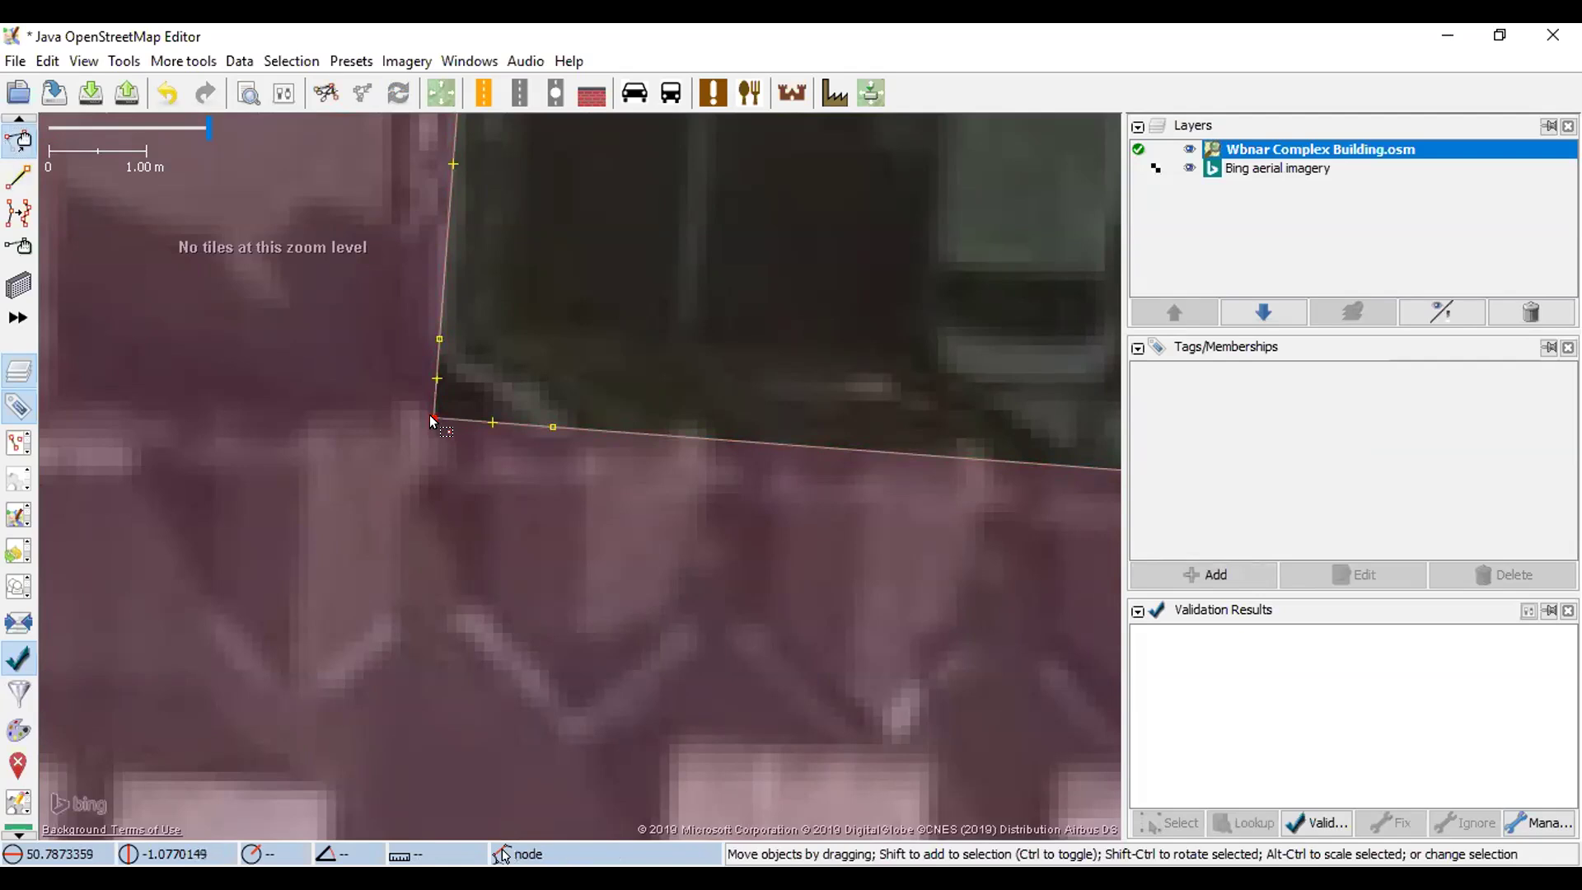
key("Delete")
- Extrude the northeastern wing northward from the eastern end of the block's northern edge, ending at the wider flat-roofed section
scroll(453, 532, "down", 2)
left_click_drag(453, 532, 225, 384)
scroll(432, 527, "down", 2)
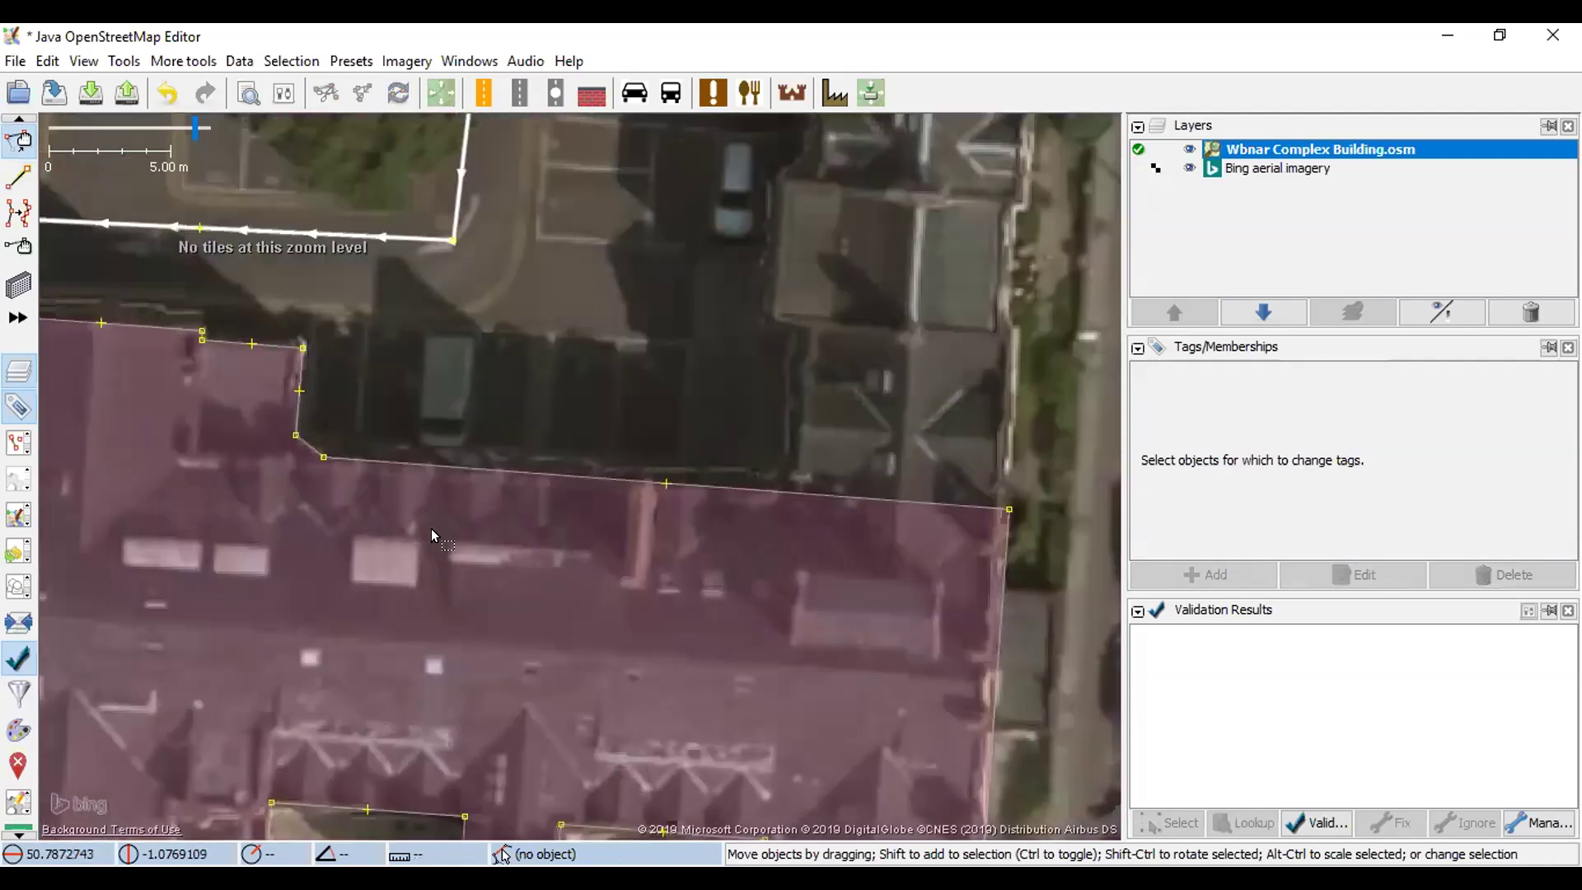
left_click_drag(824, 337, 706, 416)
scroll(587, 424, "up", 2)
scroll(601, 469, "down", 2)
left_click_drag(661, 326, 700, 412)
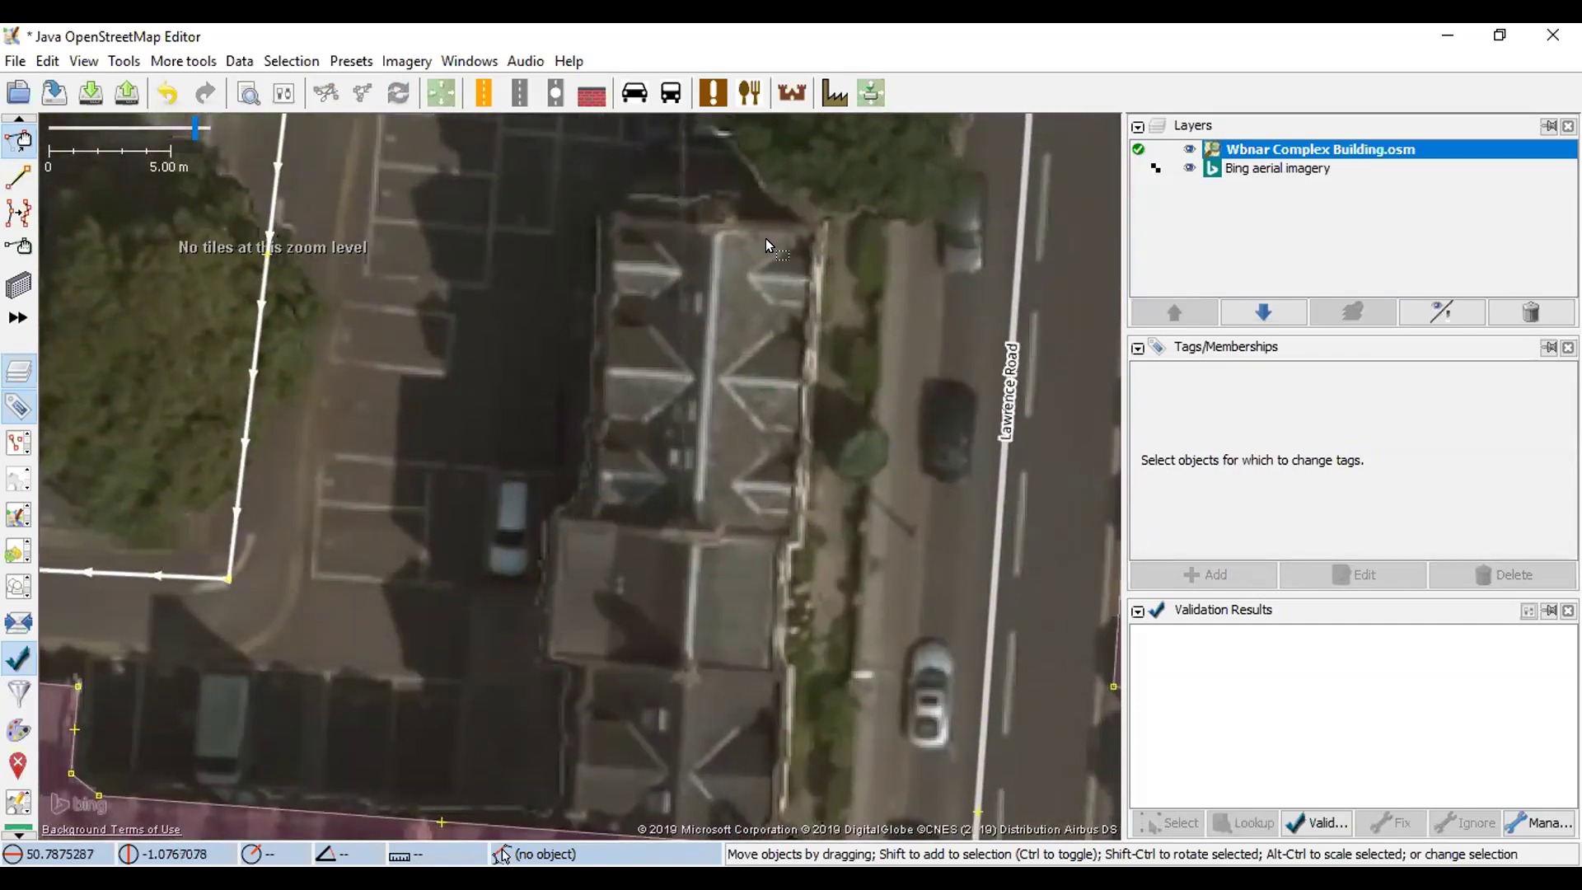
mouse_move(667, 565)
left_mouse_down()
mouse_move(622, 443)
mouse_move(650, 381)
mouse_move(640, 569)
left_mouse_up()
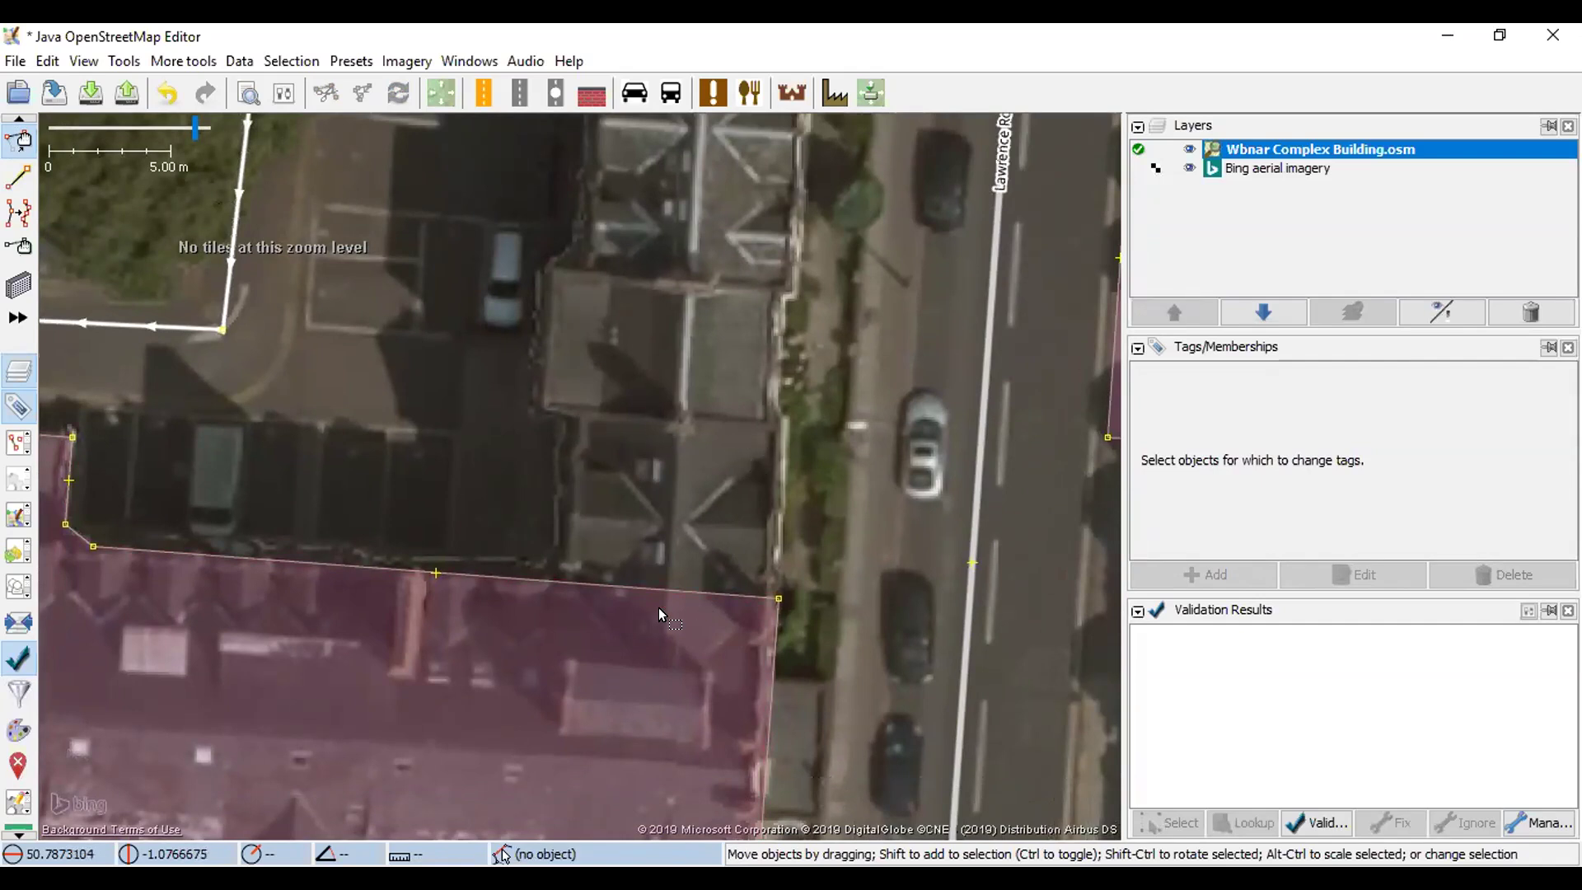
key("s")
key("x")
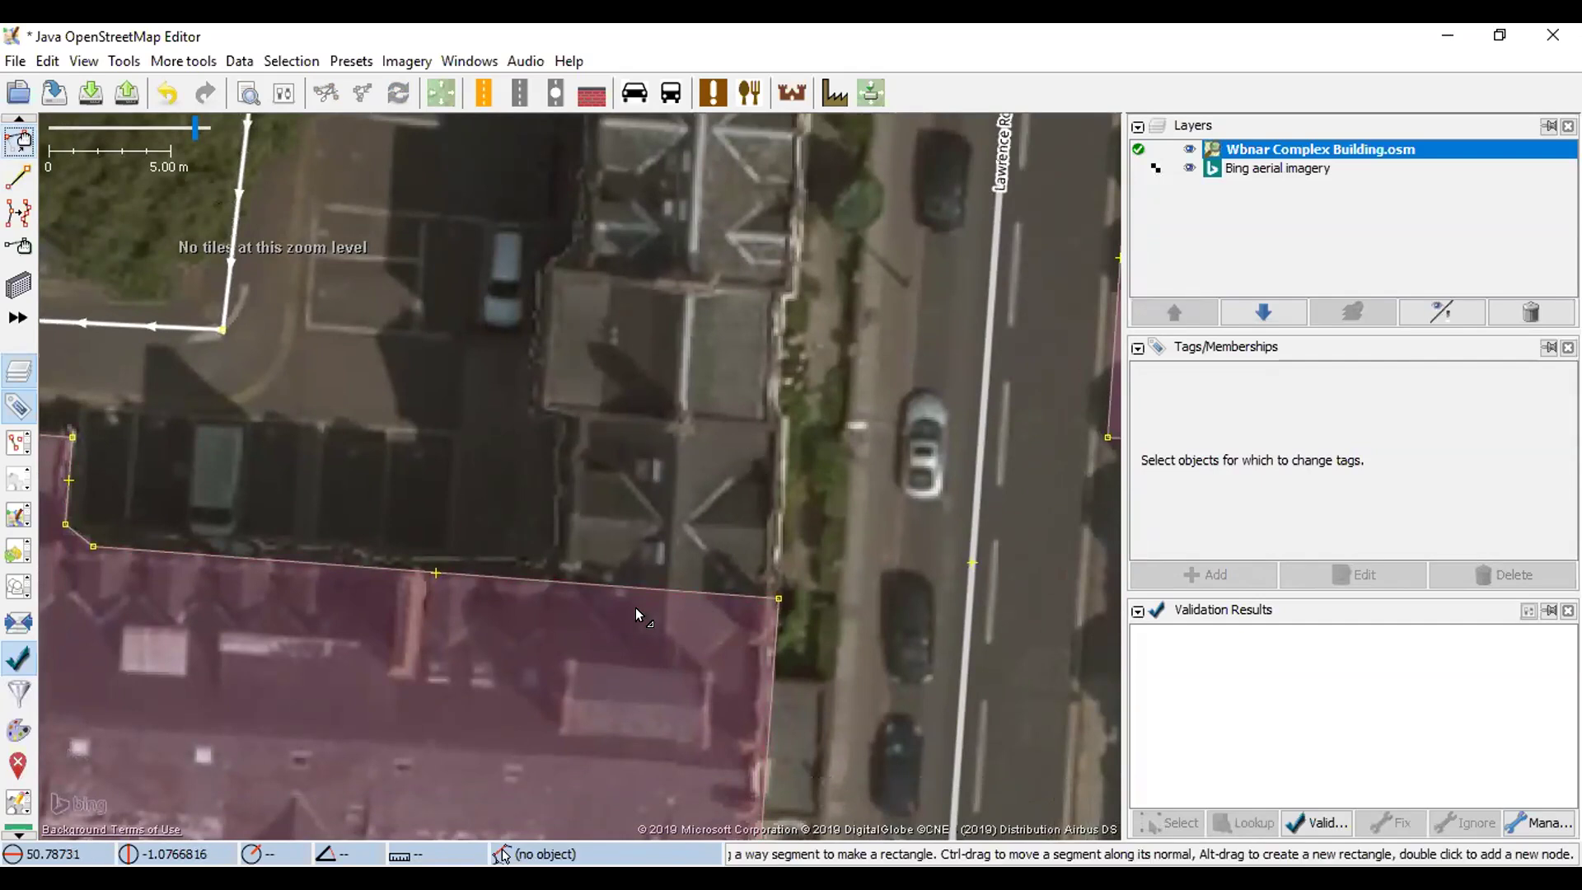
left_click(560, 580)
mouse_move(644, 582)
left_mouse_down()
mouse_move(643, 412)
mouse_move(660, 519)
mouse_move(663, 500)
left_mouse_up()
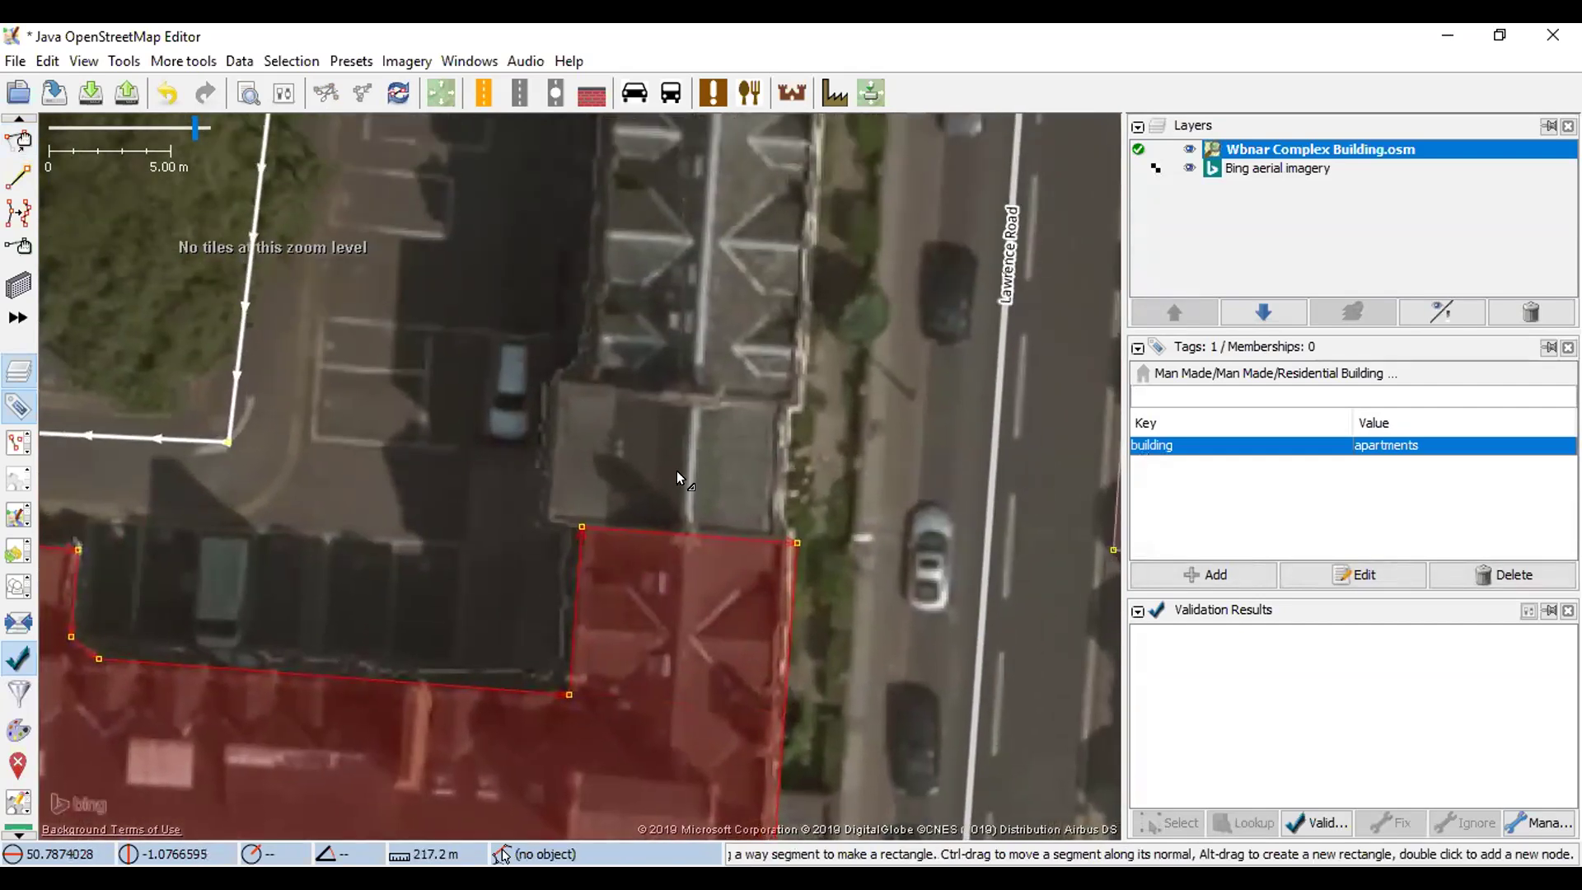
left_click(676, 471)
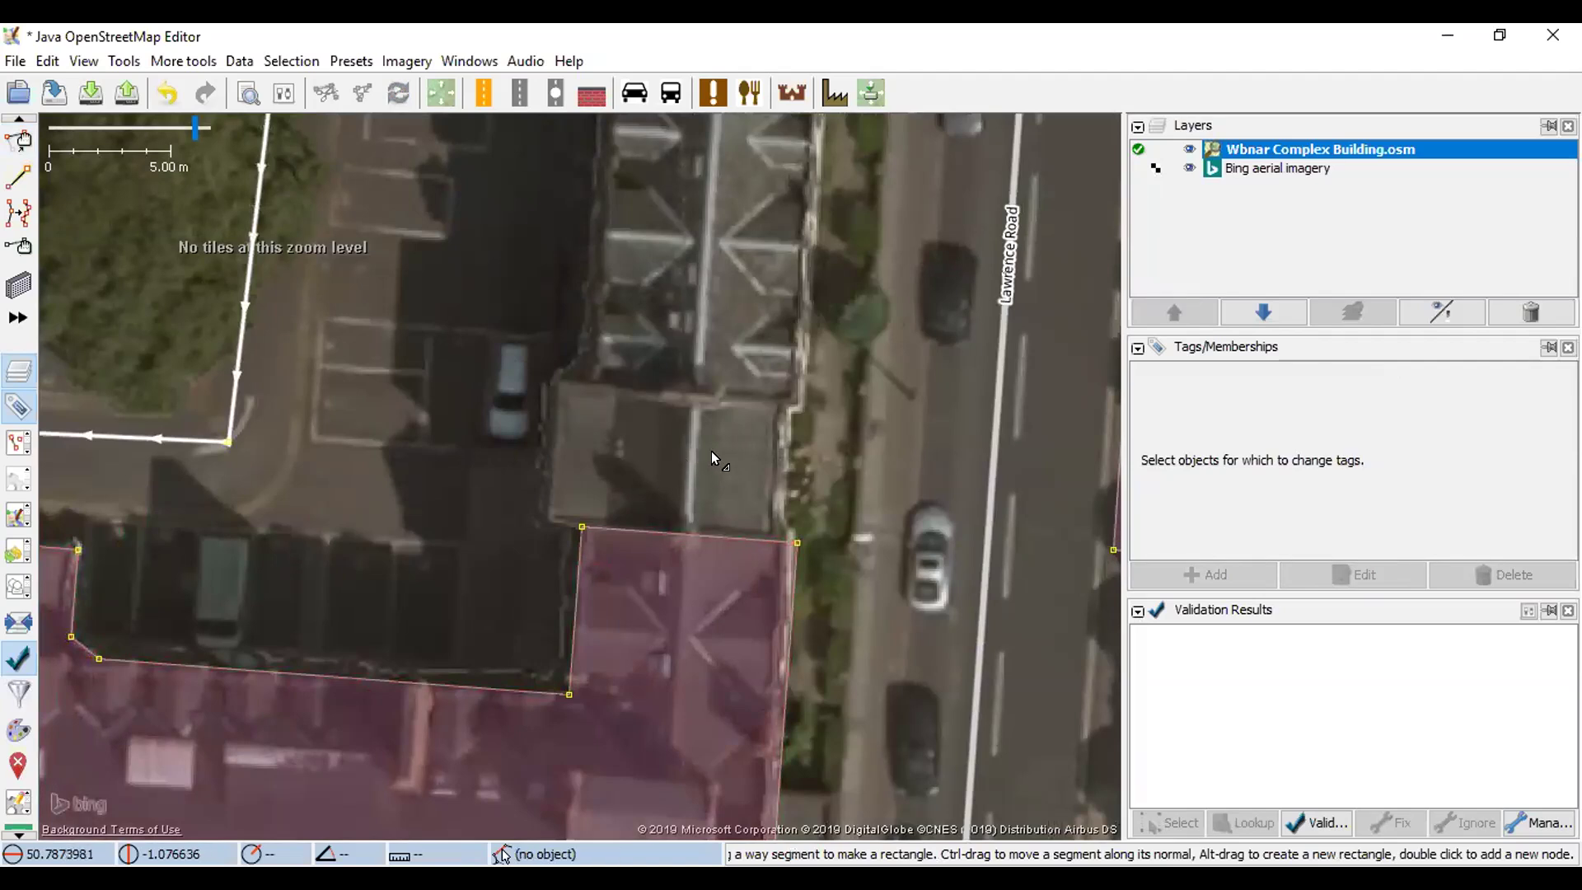
- Draw a separate building about 5.6 m deep over the flat-roofed section, sharing the northeastern wing's northern edge but ending slightly short of its eastern corner
scroll(708, 478, "up", 2)
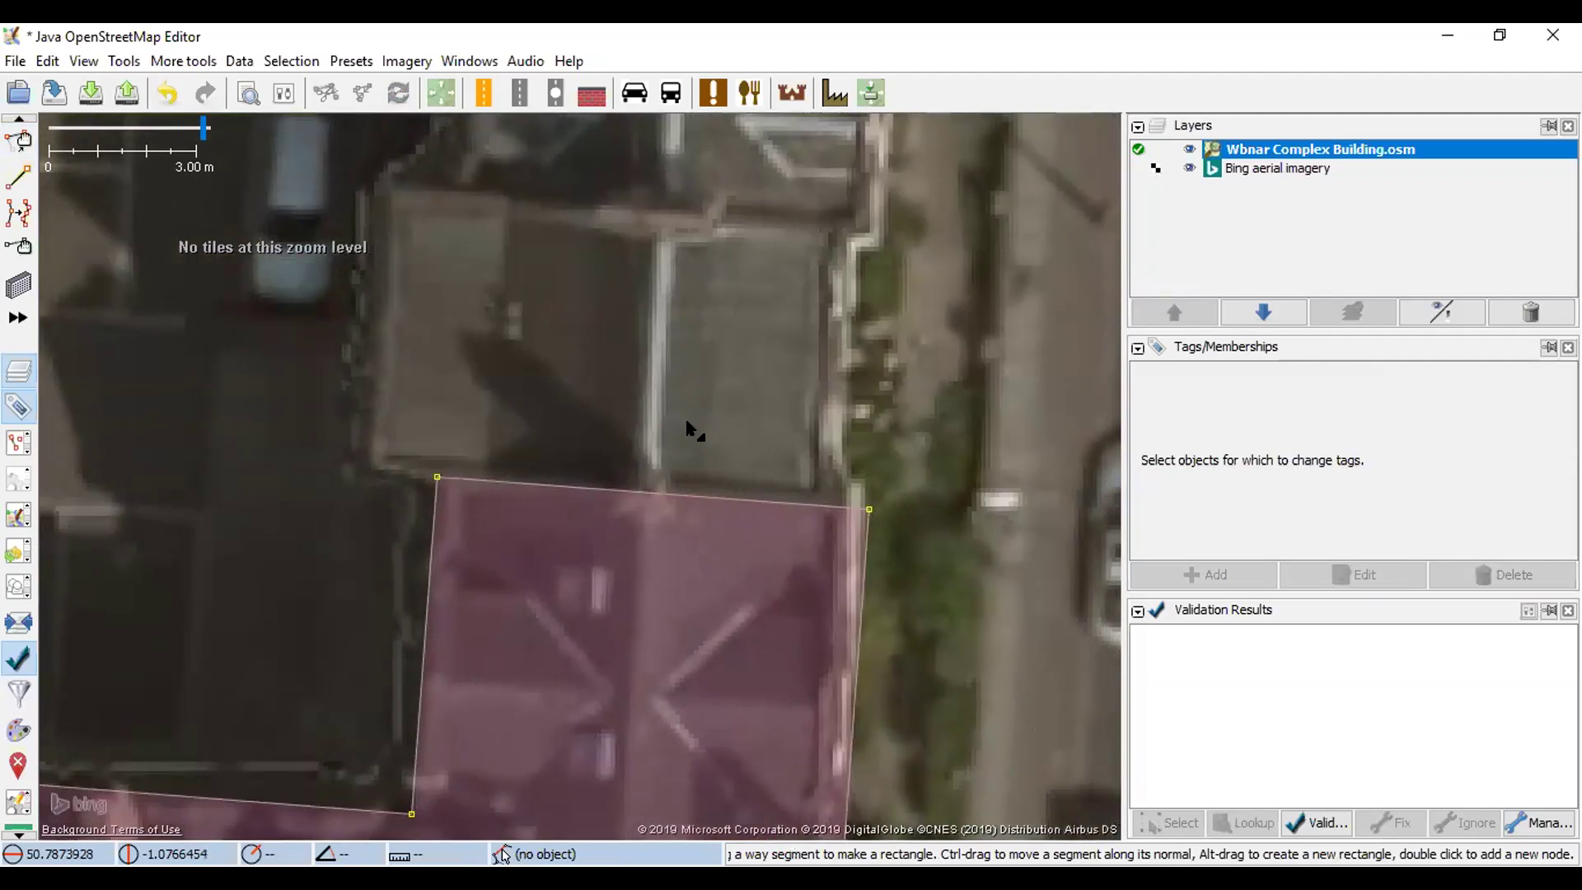
key("b")
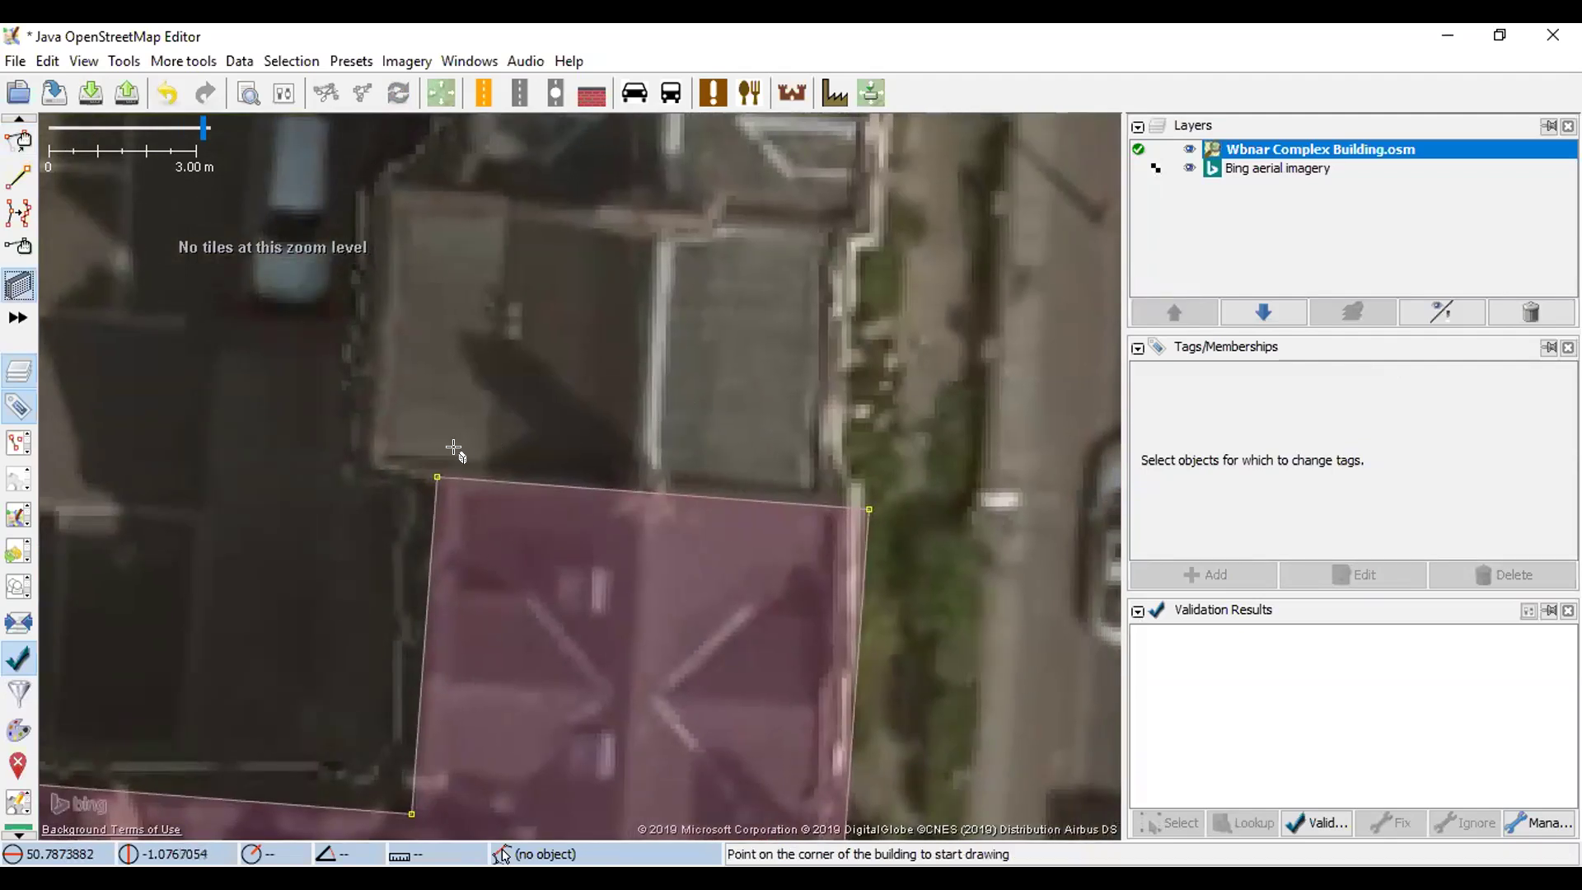
left_click(427, 469)
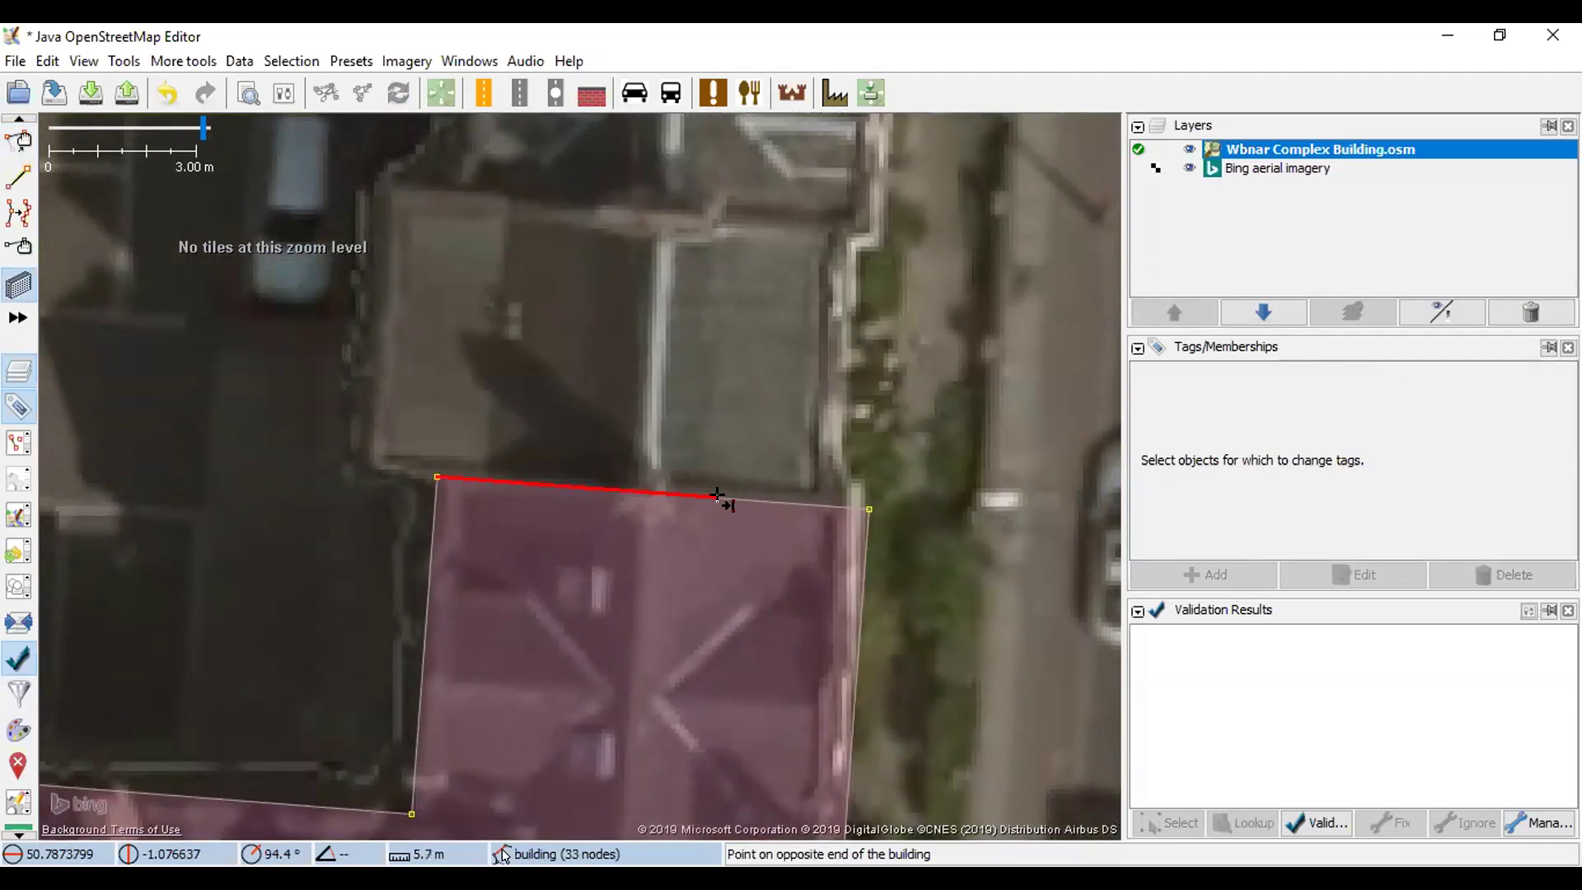
left_click(826, 500)
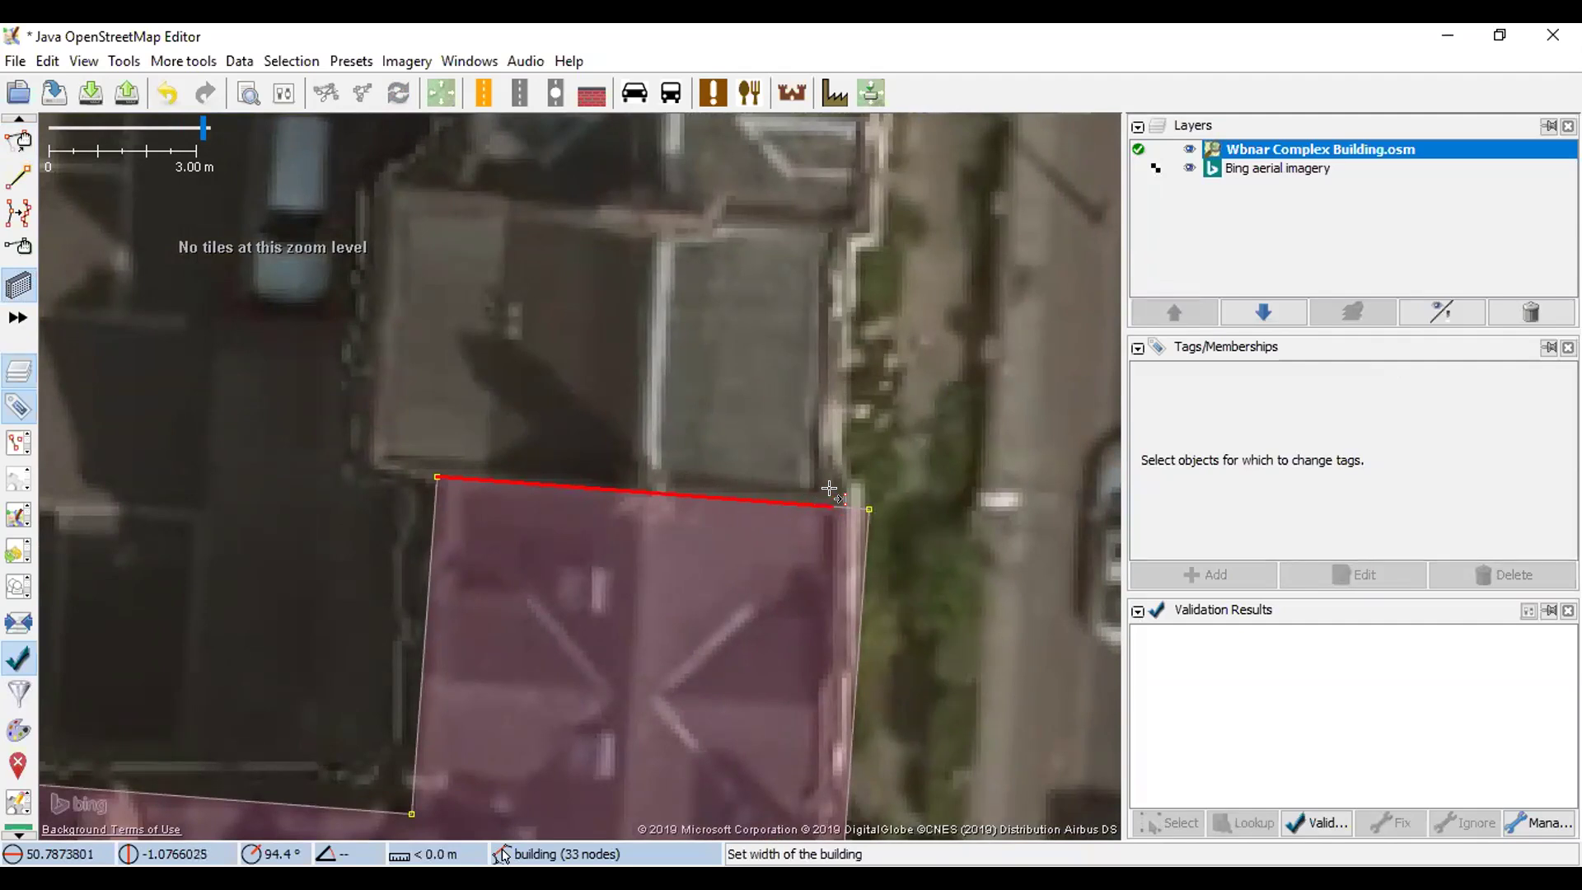
left_click(847, 233)
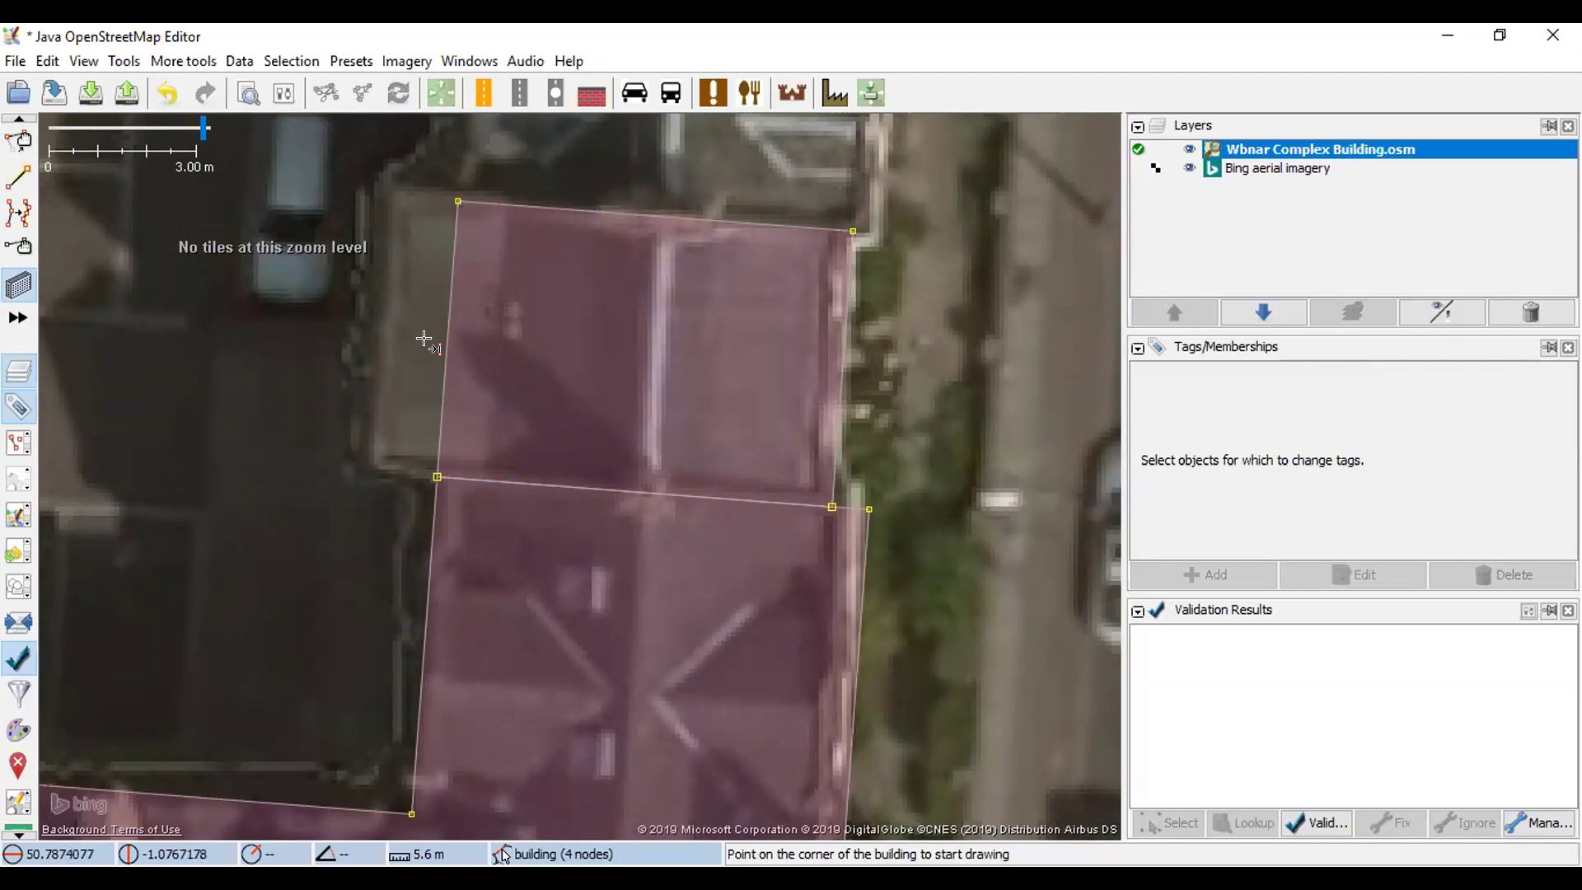
- Extrude the new building's western wall about 1.5 m westward, and compare its tags with those of the adjoining block
left_click_drag(438, 343, 368, 331)
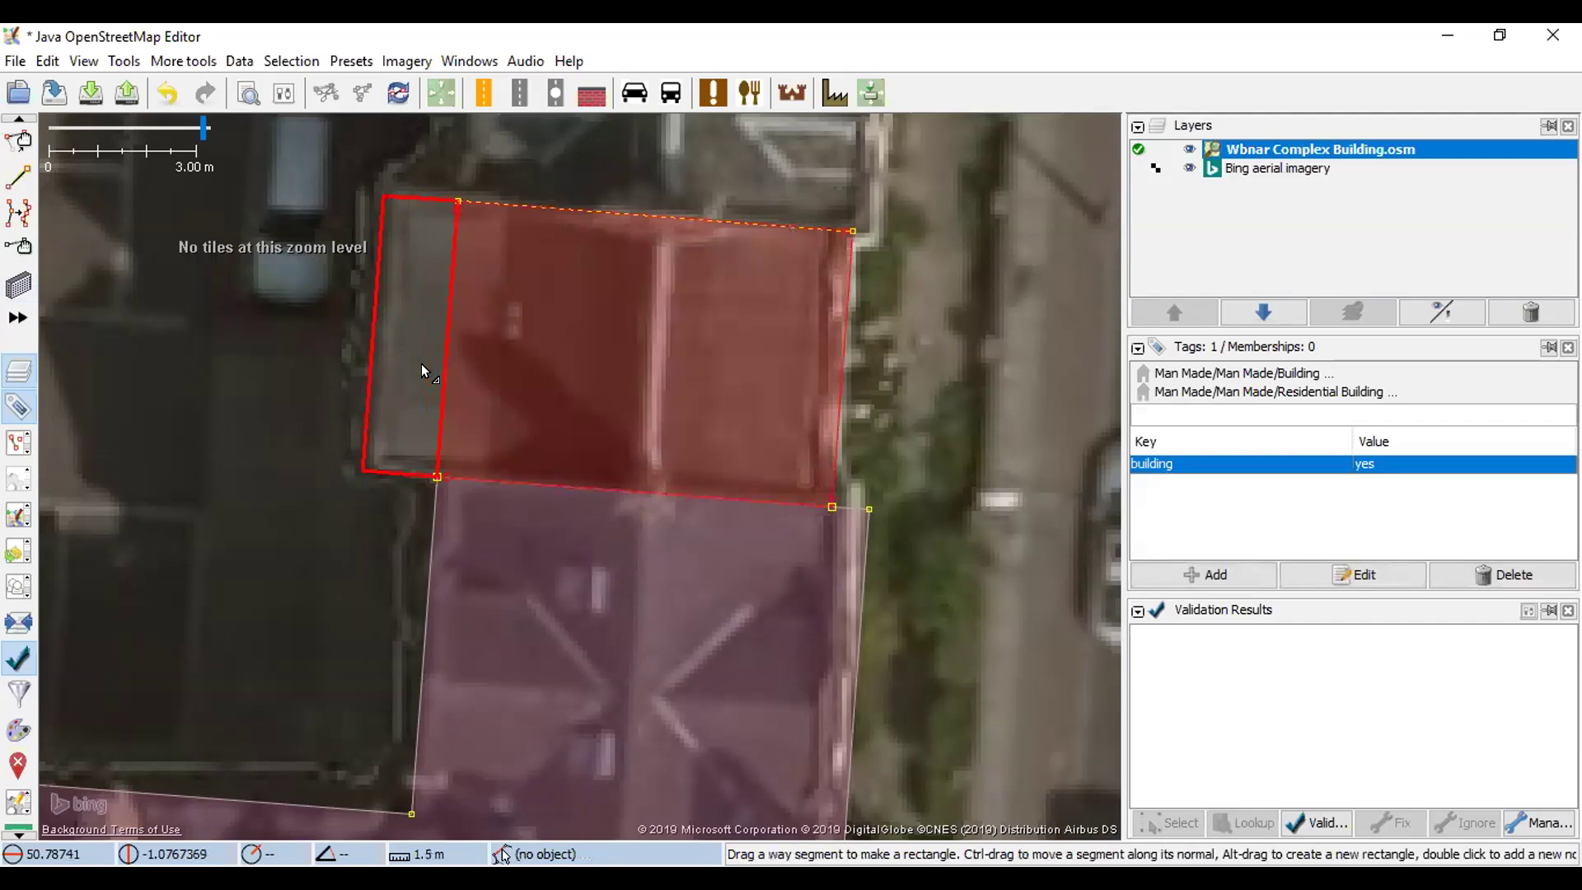
left_click_drag(611, 275, 550, 435)
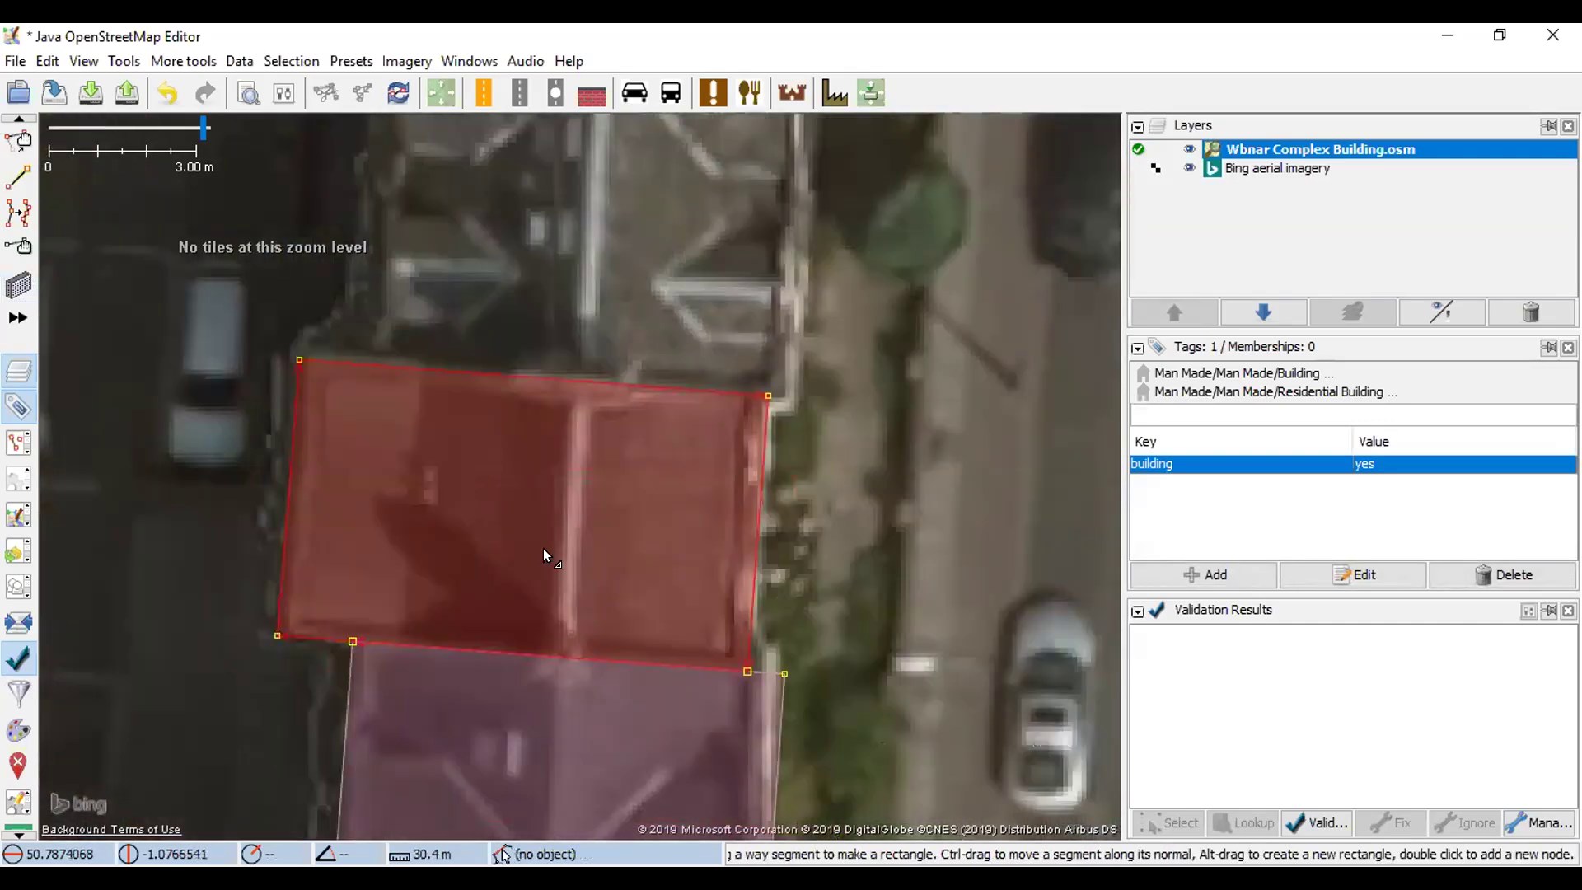
left_click(344, 700)
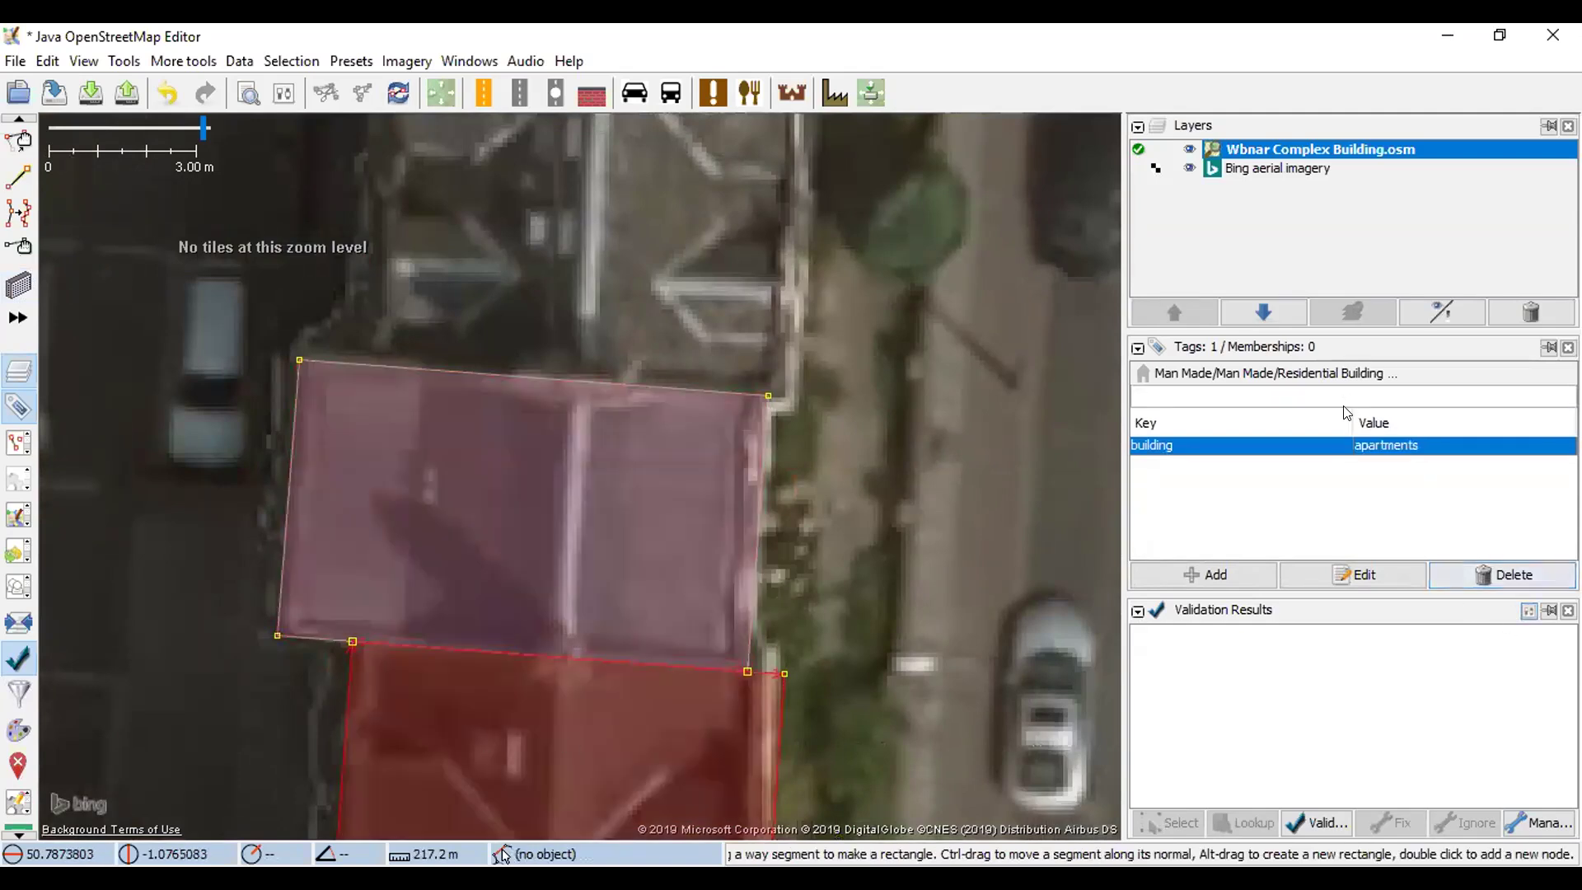
left_click(669, 380)
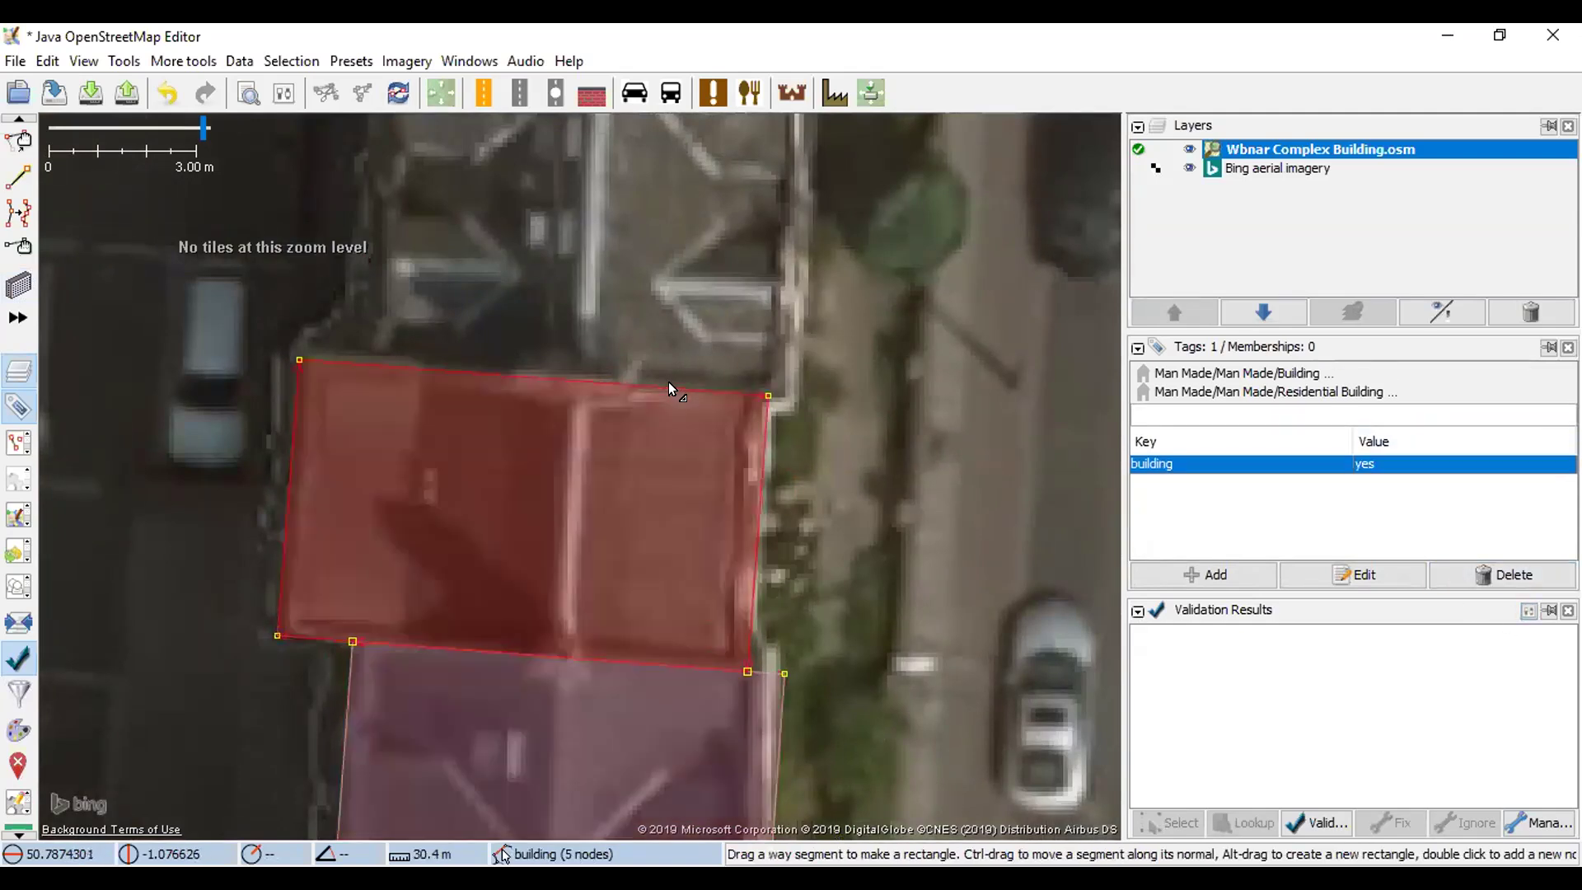
- Draw a narrower building about 3.7 m deep on the flat-roofed building's northern edge, starting slightly in from its northwestern corner
mouse_move(546, 382)
left_mouse_down()
mouse_move(620, 339)
mouse_move(641, 417)
mouse_move(624, 476)
mouse_move(625, 438)
mouse_move(530, 451)
mouse_move(482, 492)
mouse_move(523, 480)
mouse_move(526, 515)
mouse_move(522, 397)
left_mouse_up()
scroll(554, 499, "up", 2)
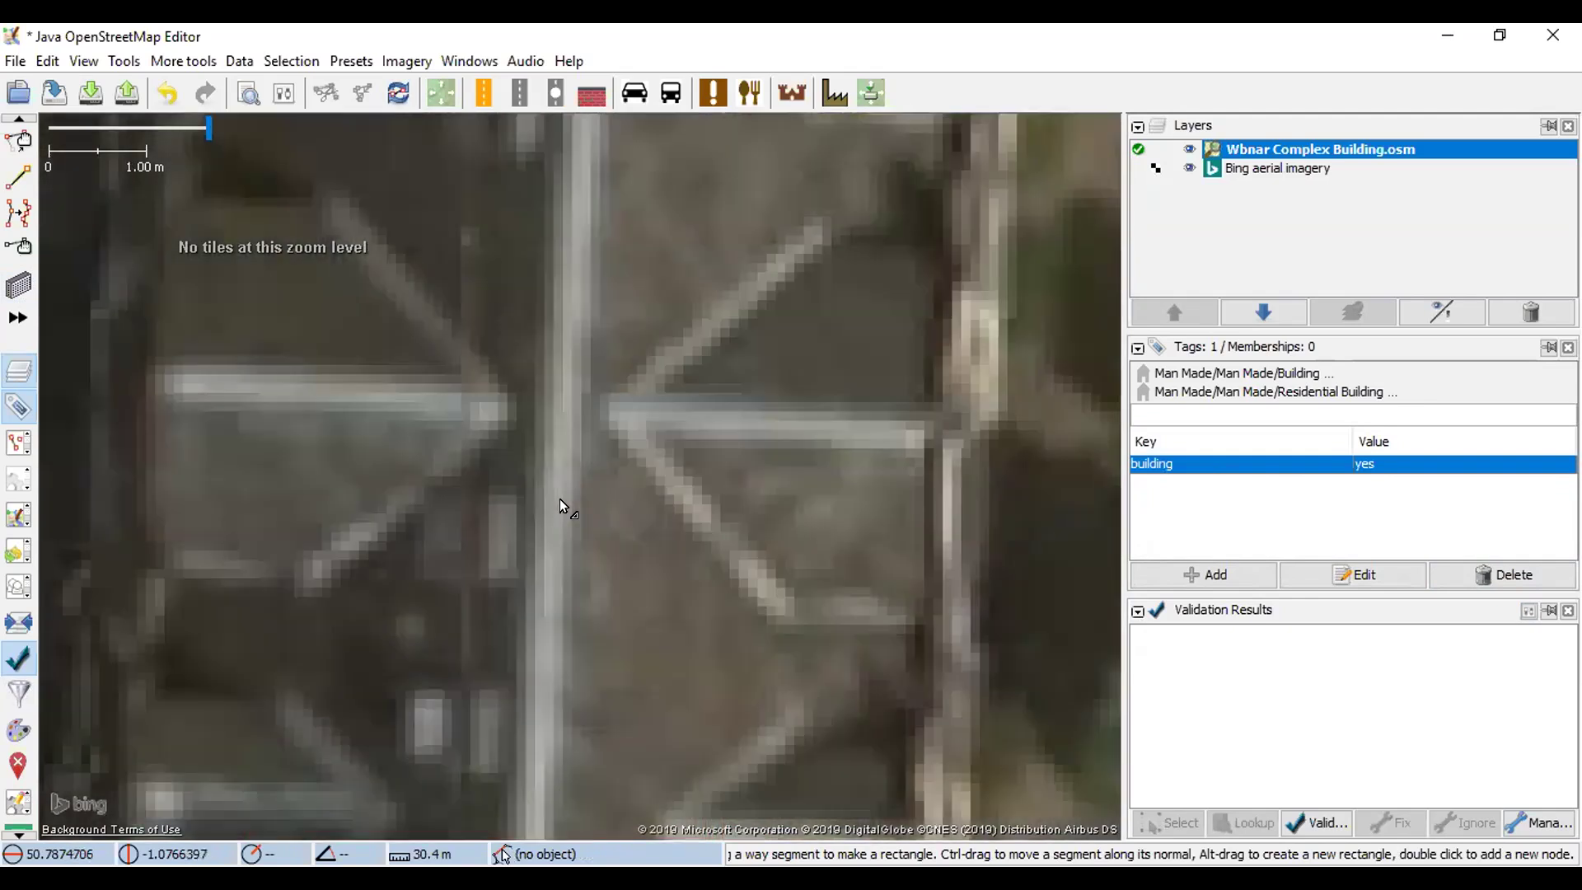
scroll(560, 497, "down", 4)
left_click_drag(560, 497, 562, 347)
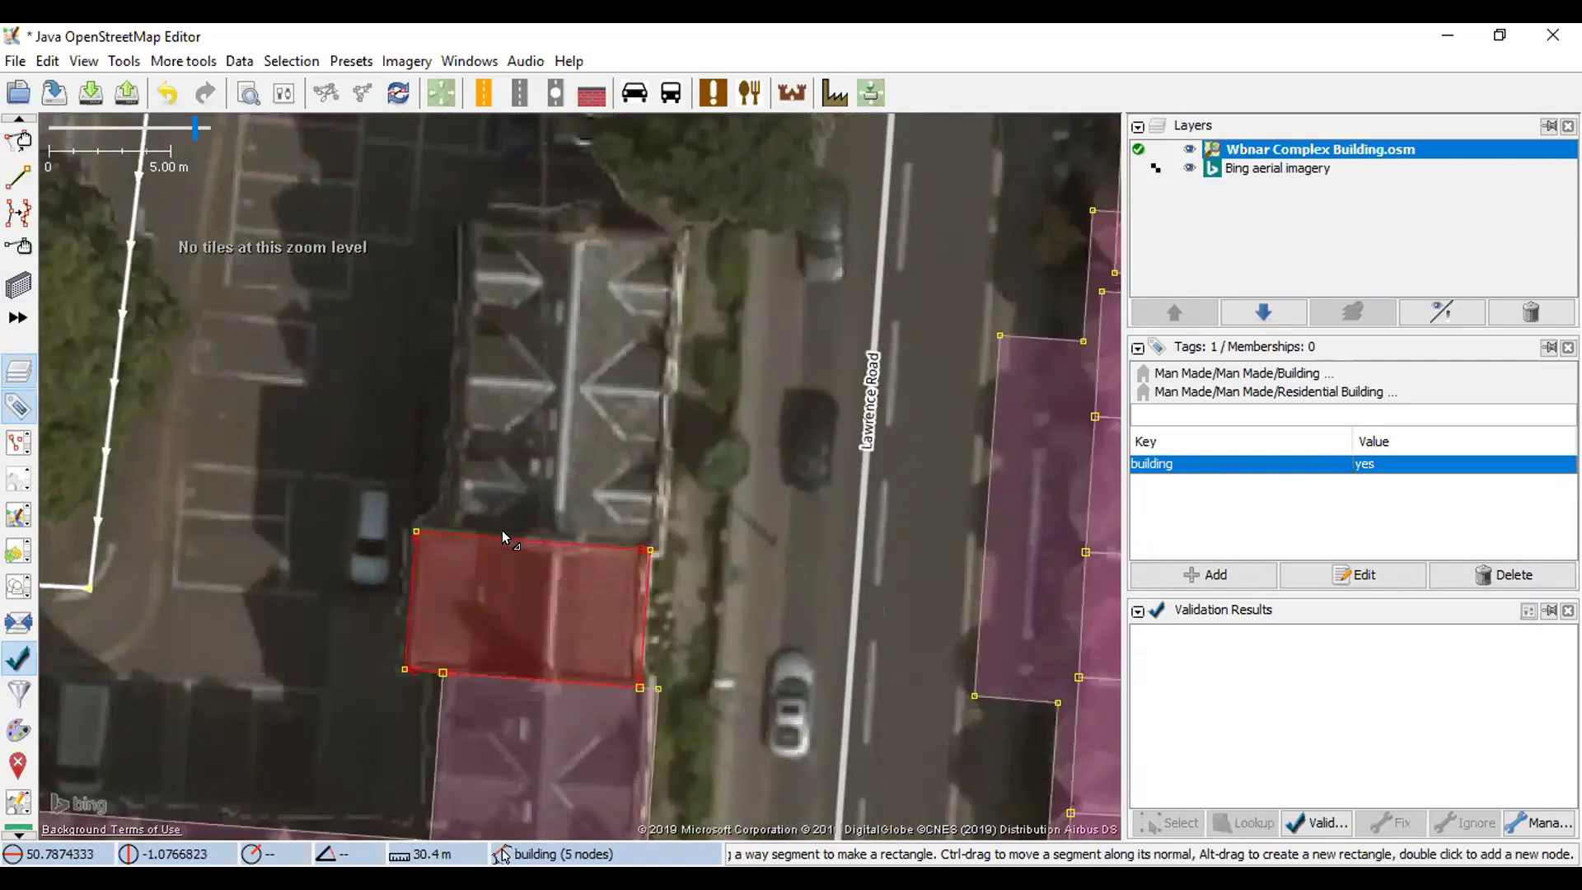
key("b")
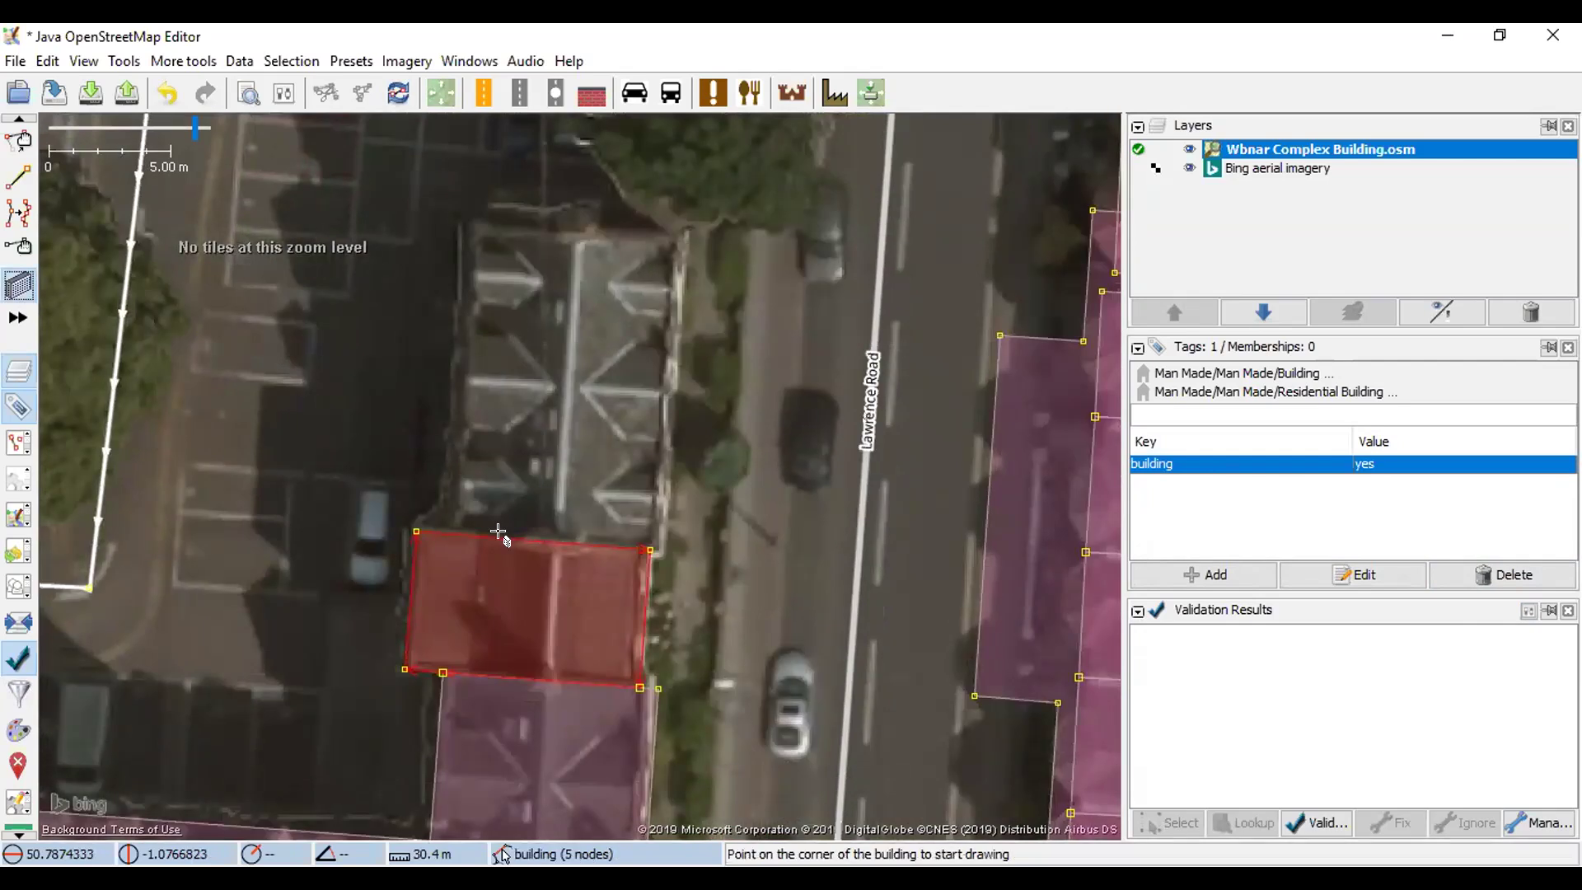
key("Escape")
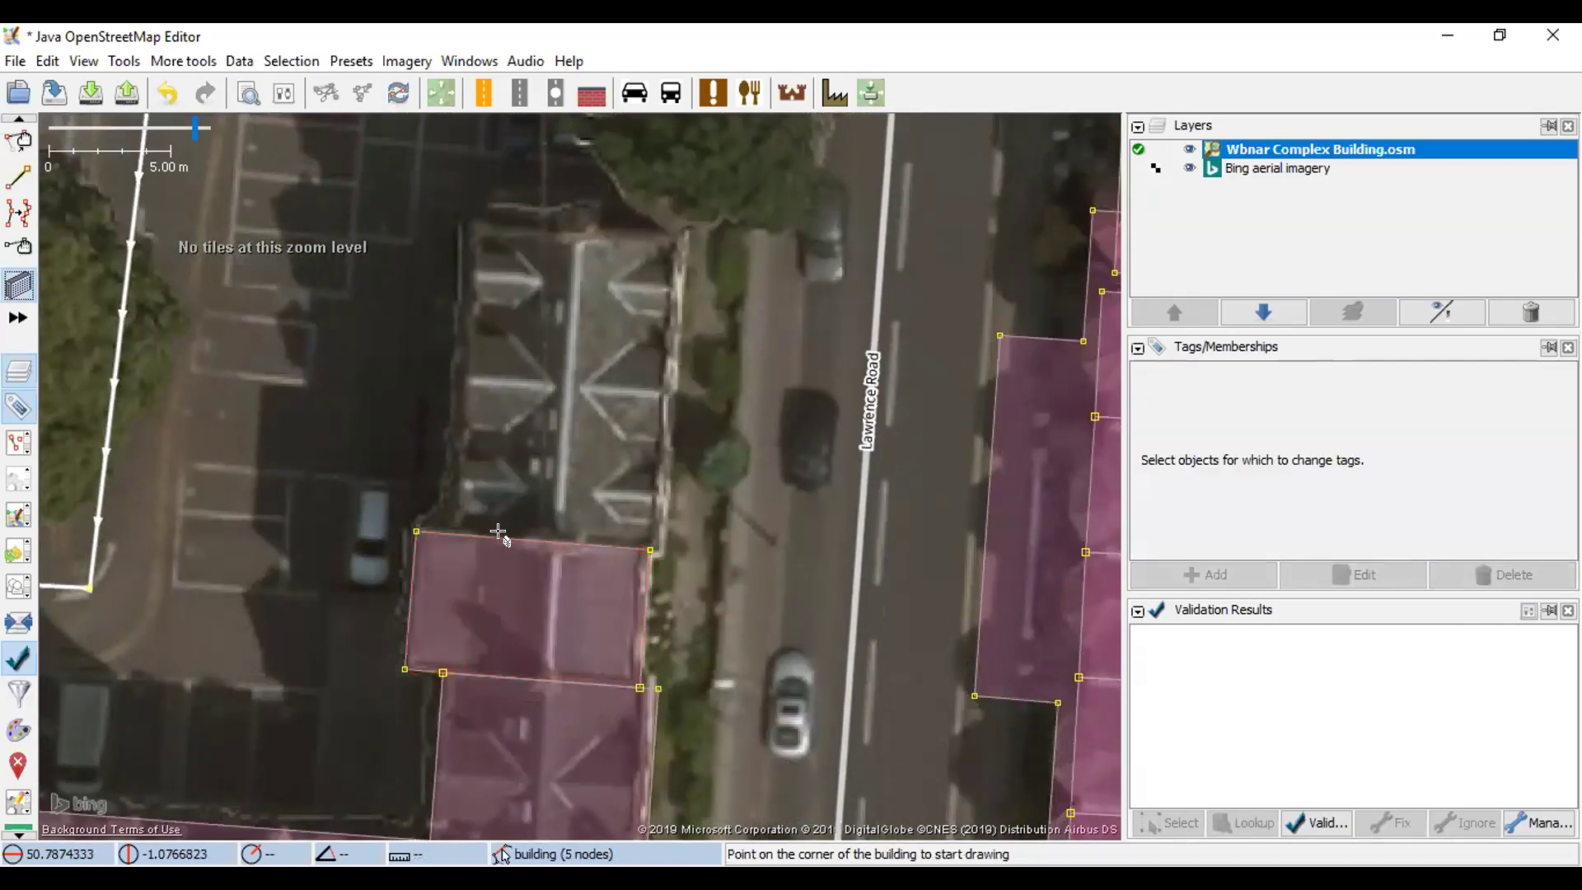
left_click(443, 528)
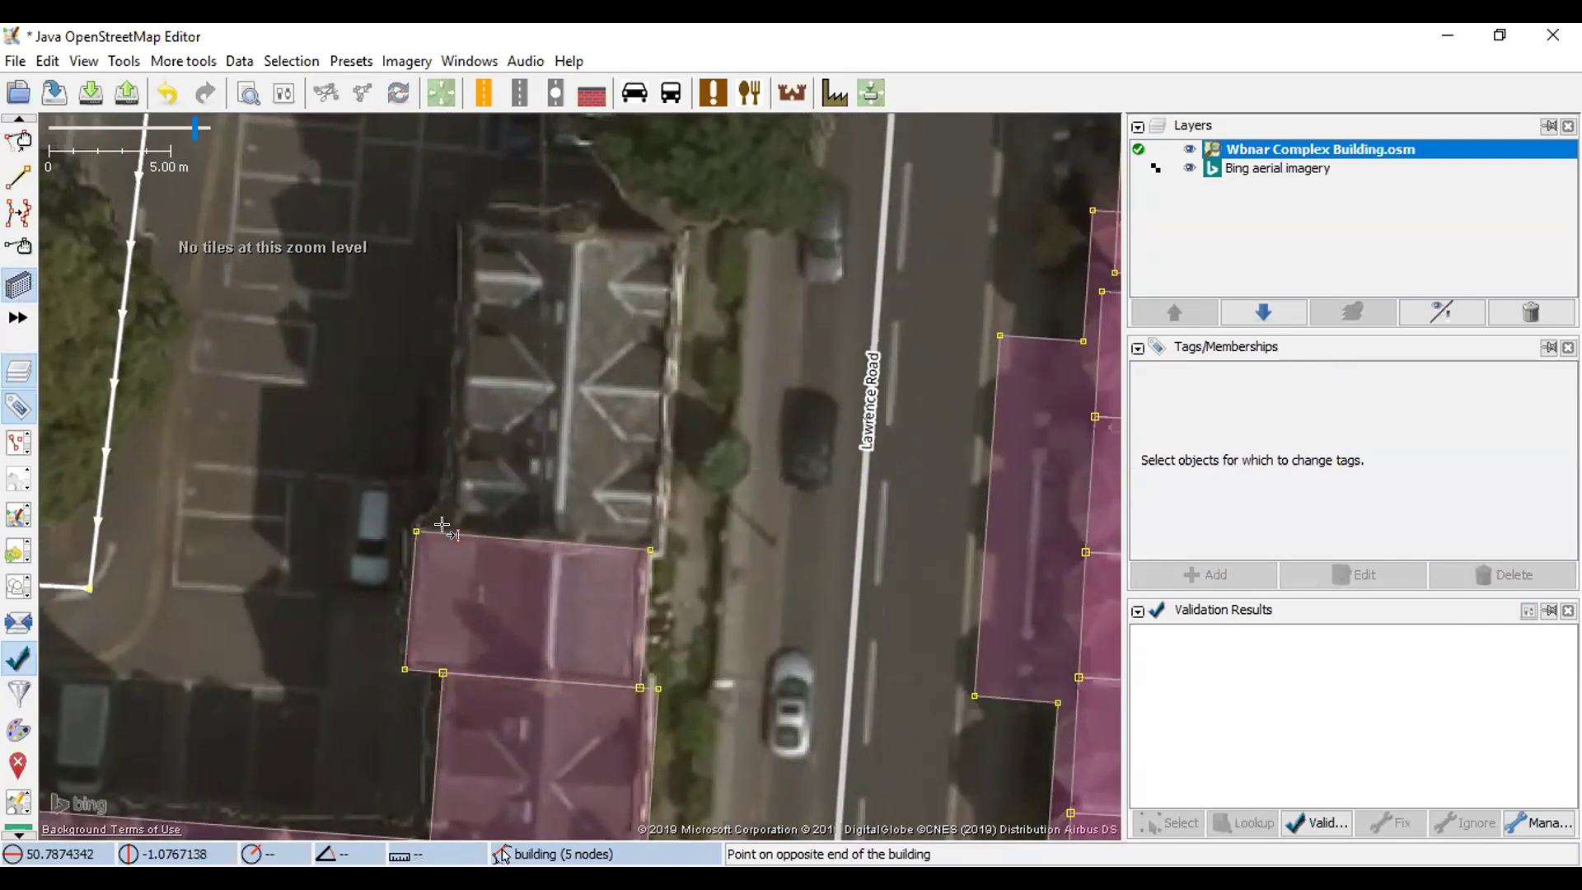
left_click(646, 543)
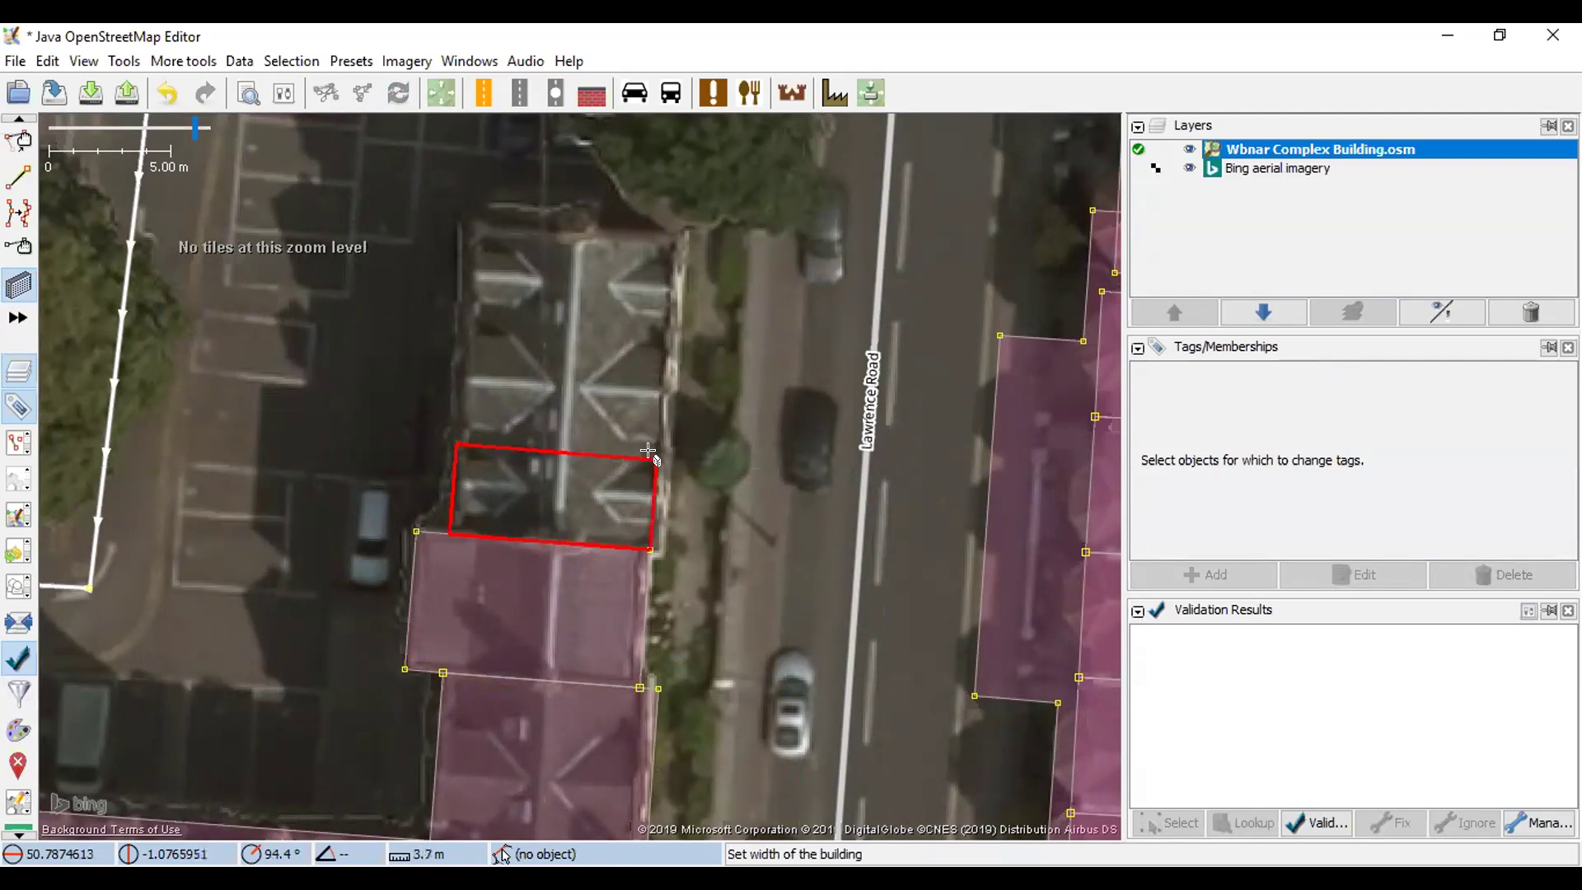
left_click(658, 450)
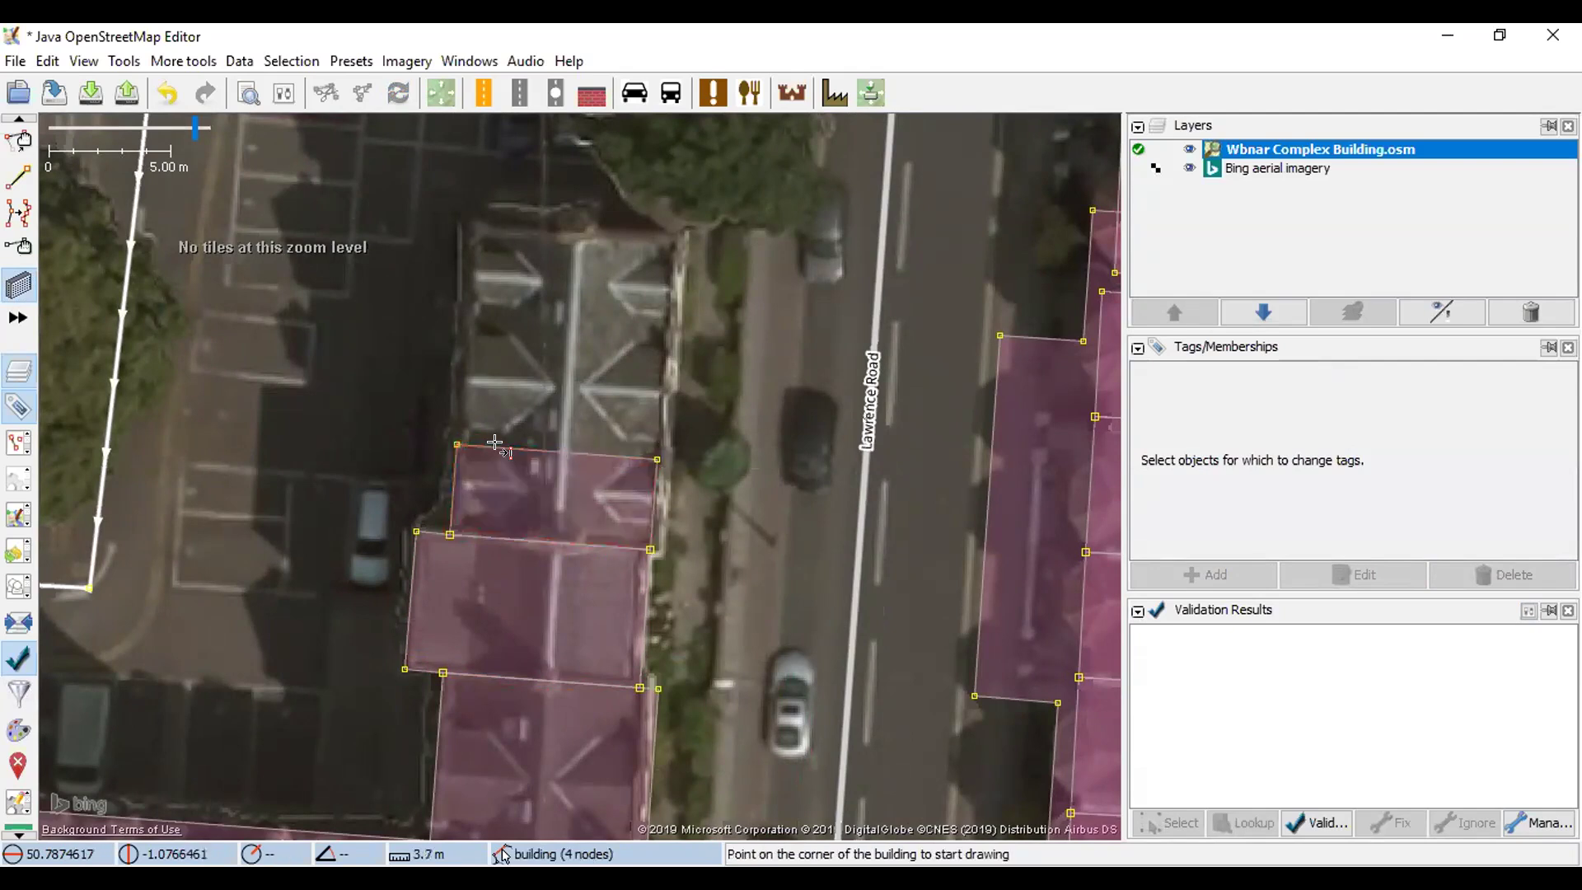
- Draw three more adjoining buildings northward, each sharing the previous one's northern edge, up to the northern end of the row
left_click(457, 445)
left_click(658, 458)
left_click(665, 387)
left_click(463, 376)
left_click(664, 388)
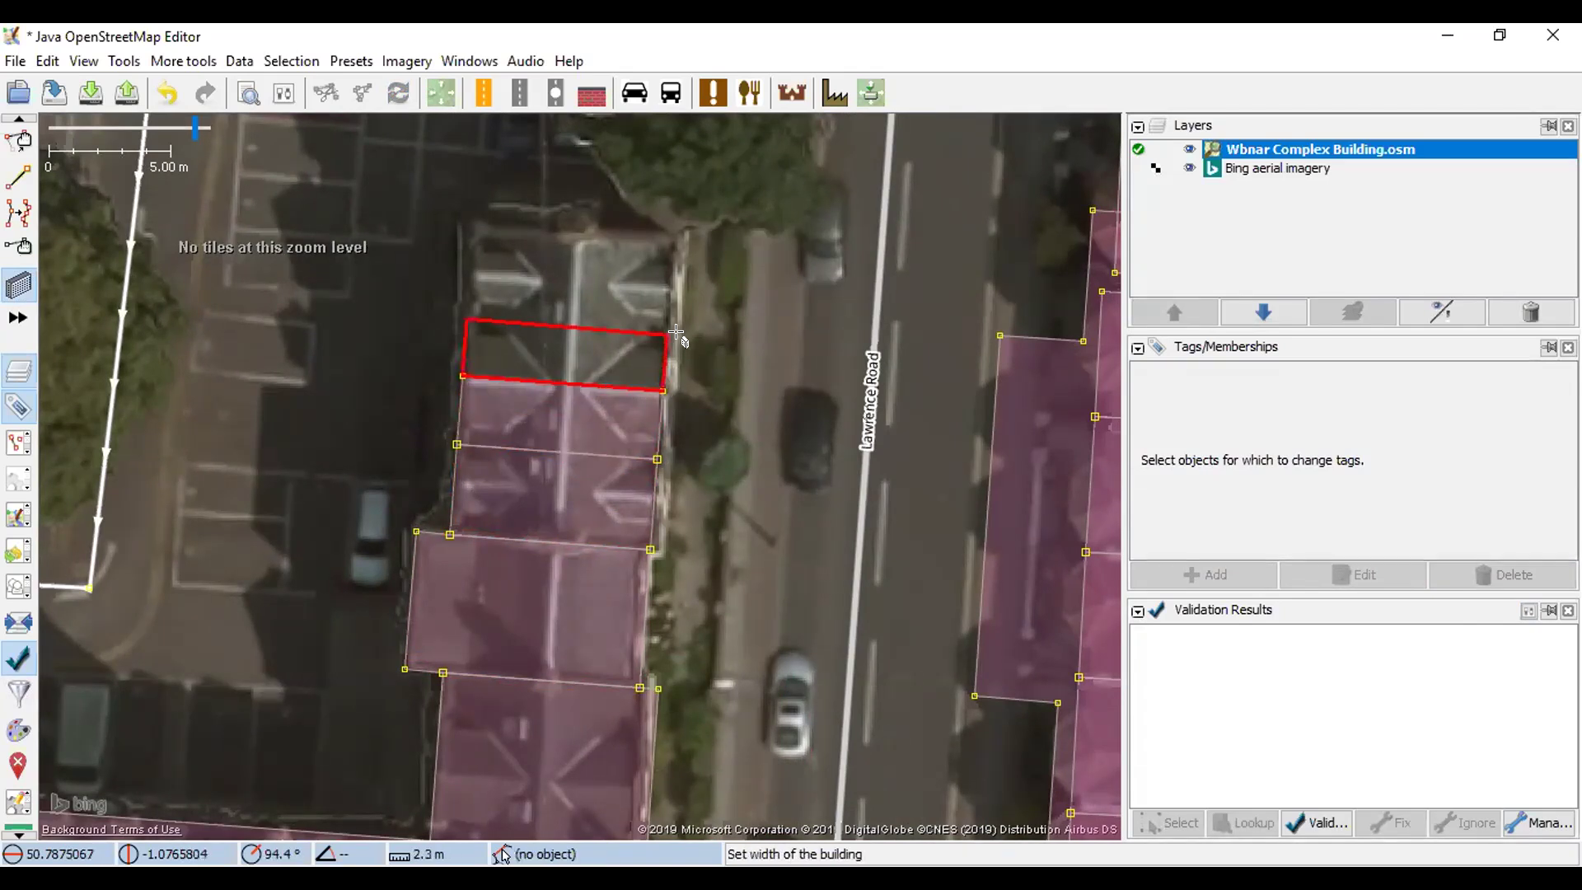
left_click(675, 333)
left_click(467, 319)
left_click(667, 335)
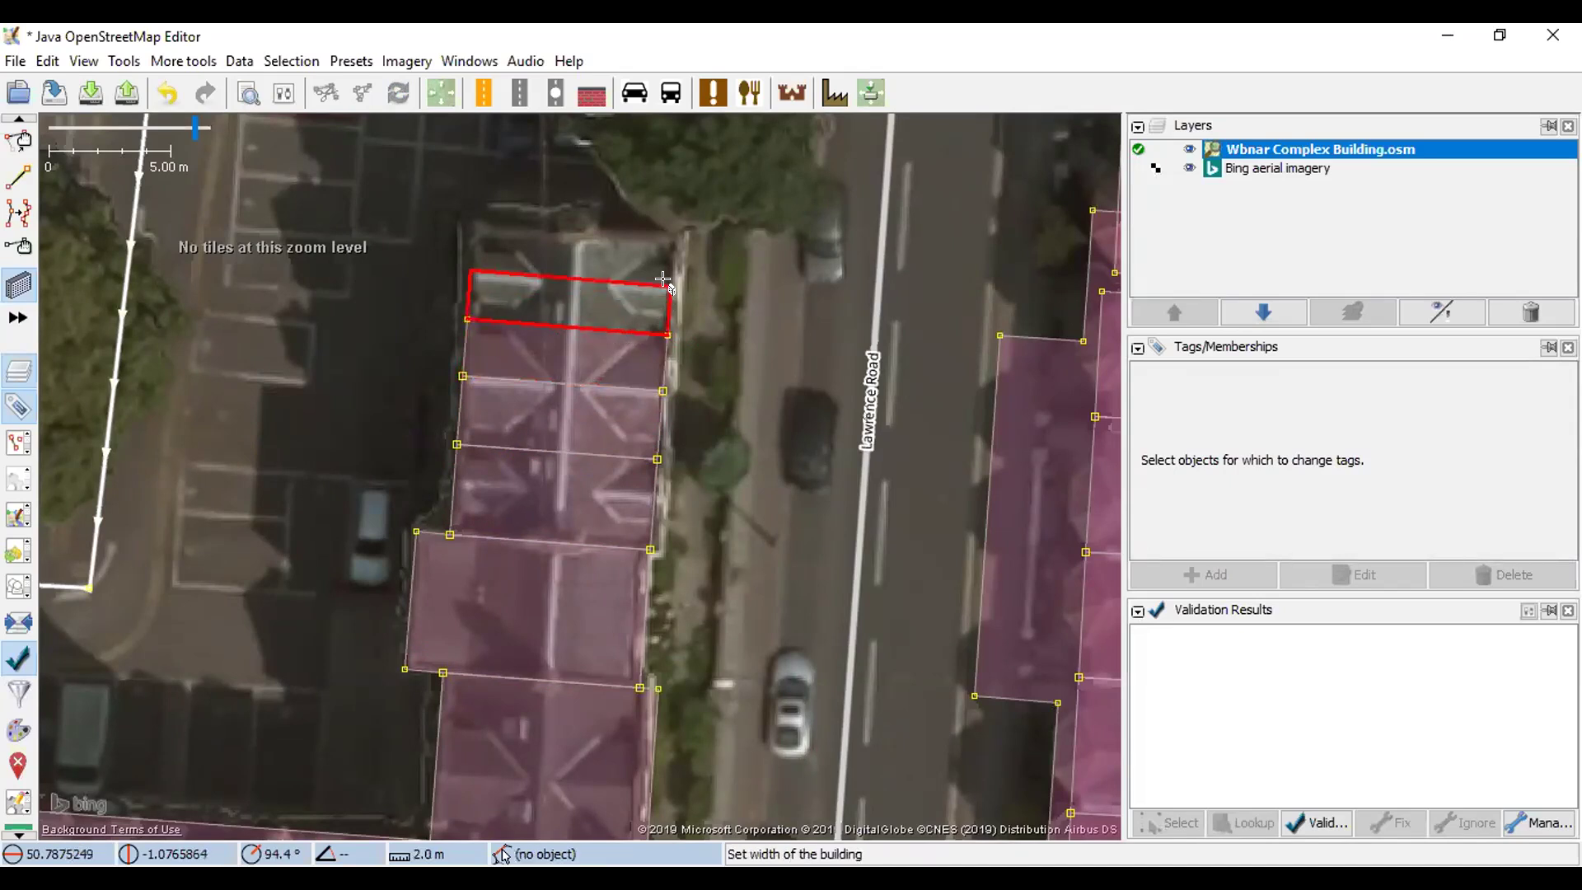
left_click(674, 241)
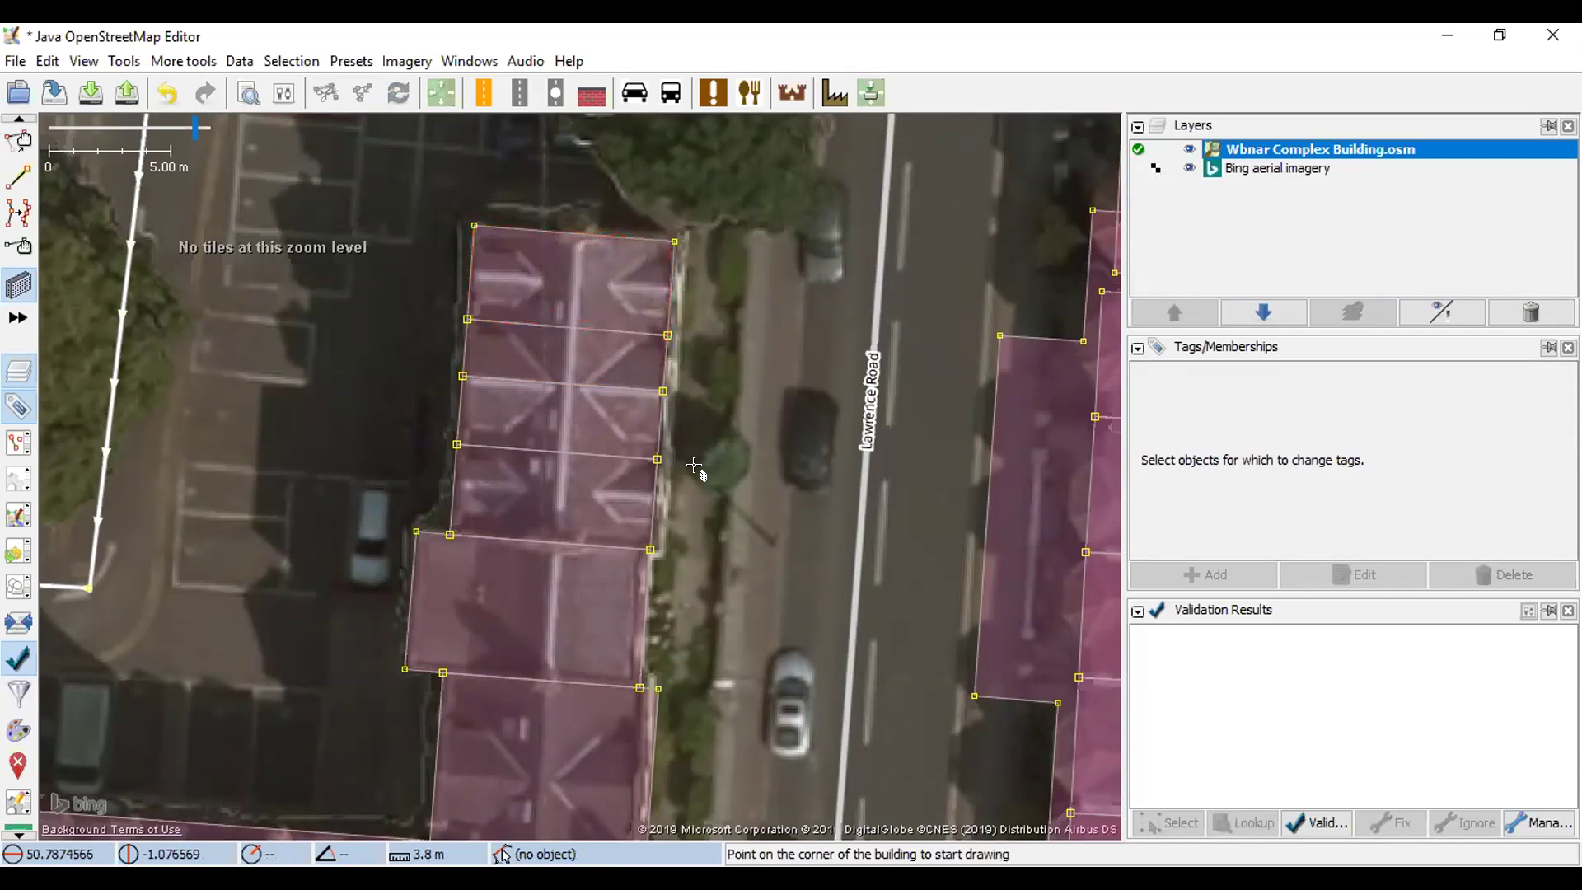
- Add a node to the western wall of the southernmost narrow building, where its outline starts to angle outward
left_click_drag(555, 378, 505, 458)
scroll(536, 449, "up", 4)
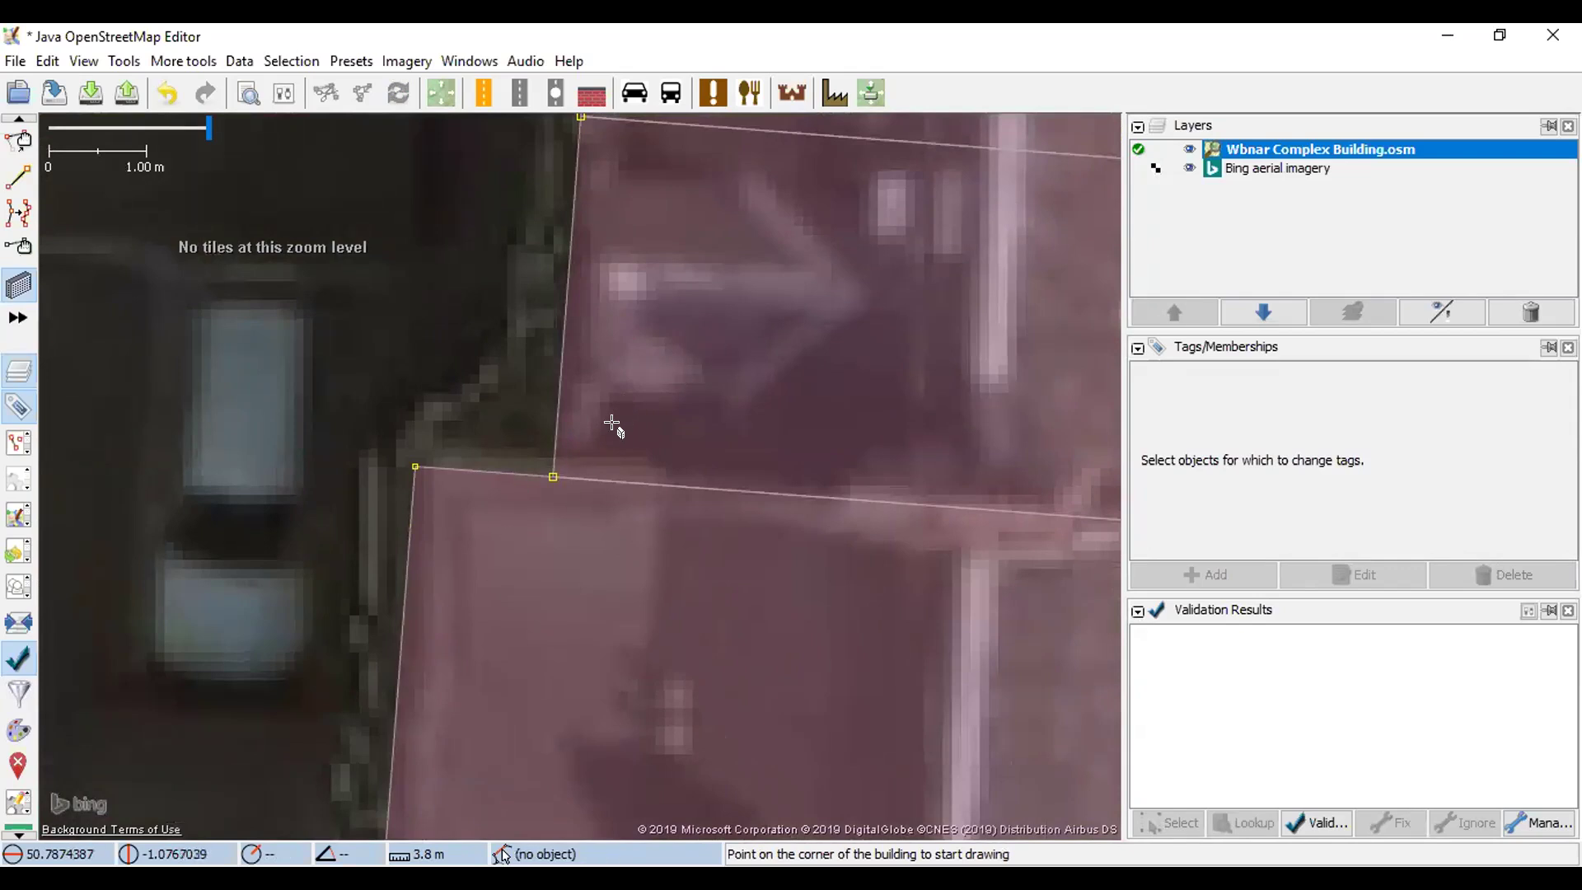
left_click_drag(618, 412, 593, 508)
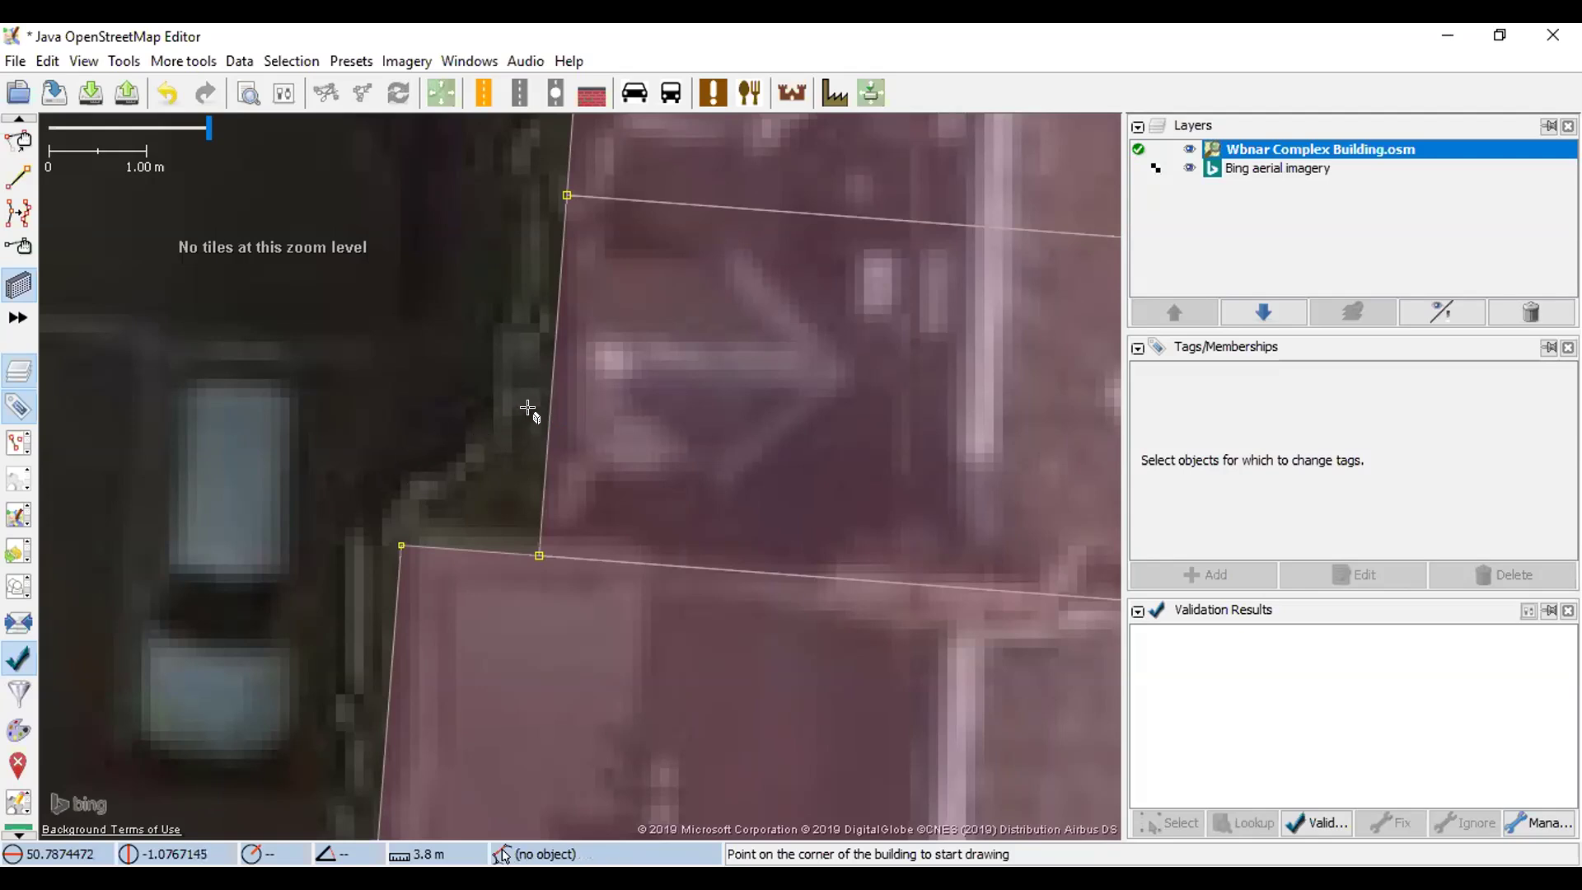
key("a")
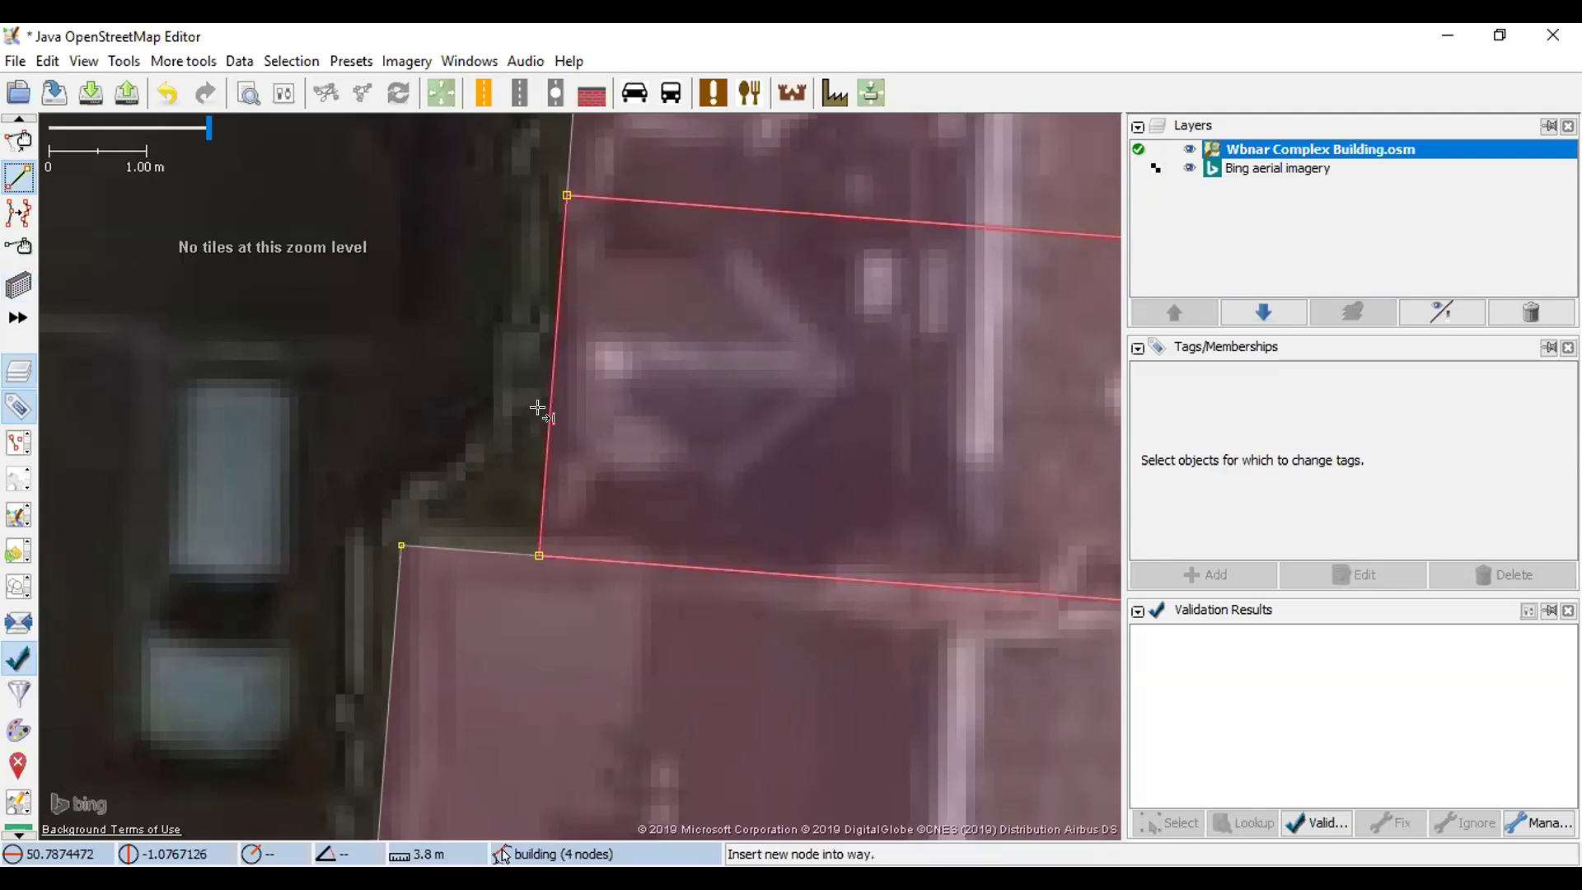
left_click(537, 408)
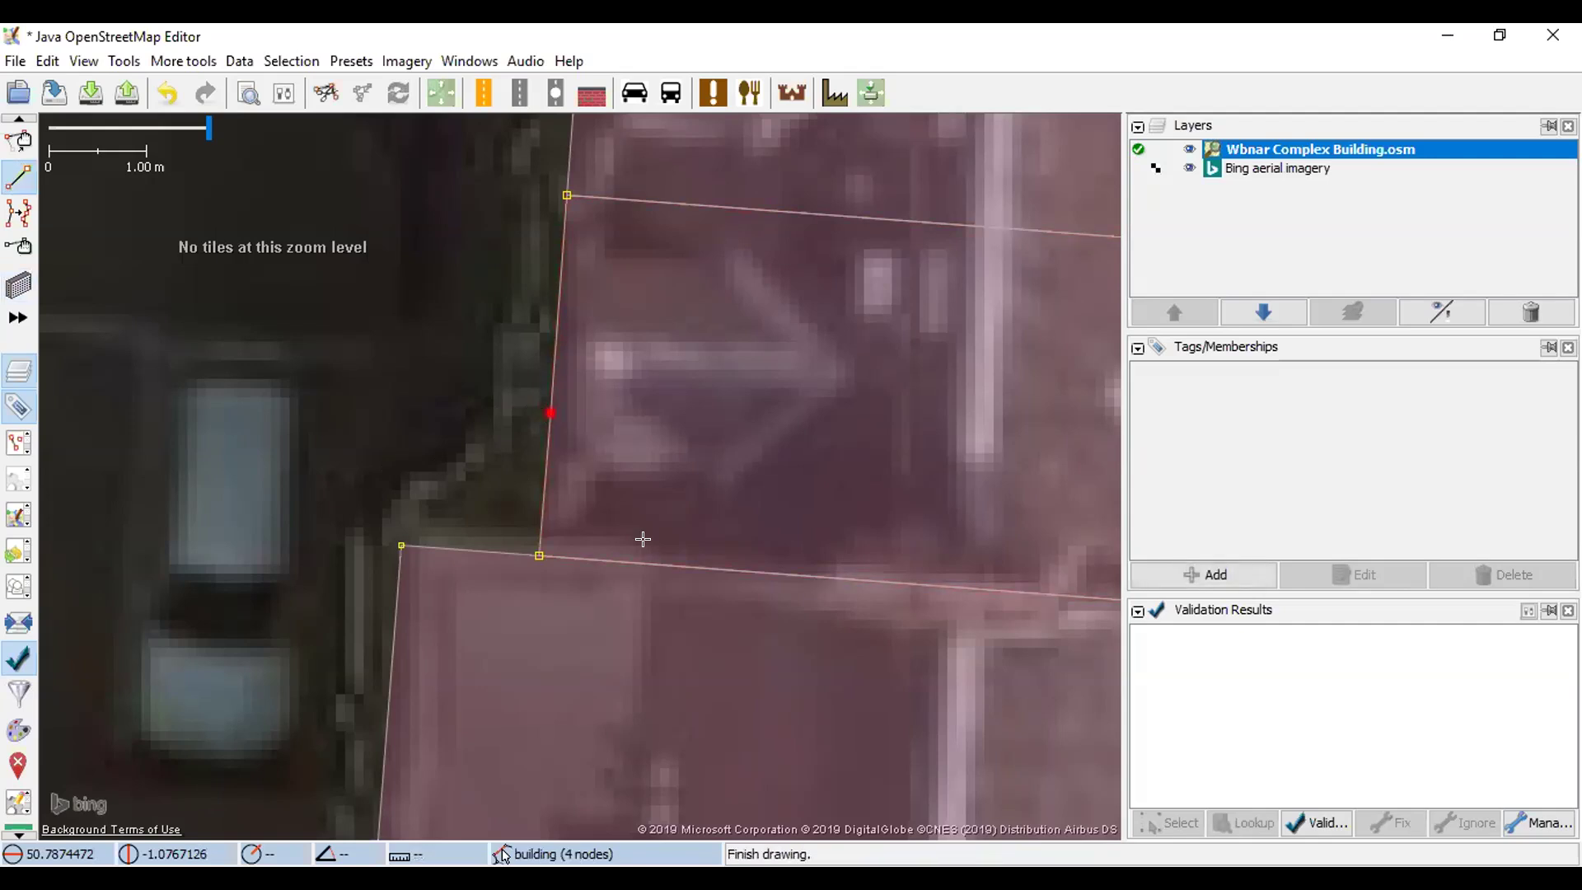
key("Escape")
- Unglue the narrow building's southwestern corner node and move it outward to the southwest, and delete the leftover node on the flat-roofed building's northern edge
key("s")
left_click(529, 507)
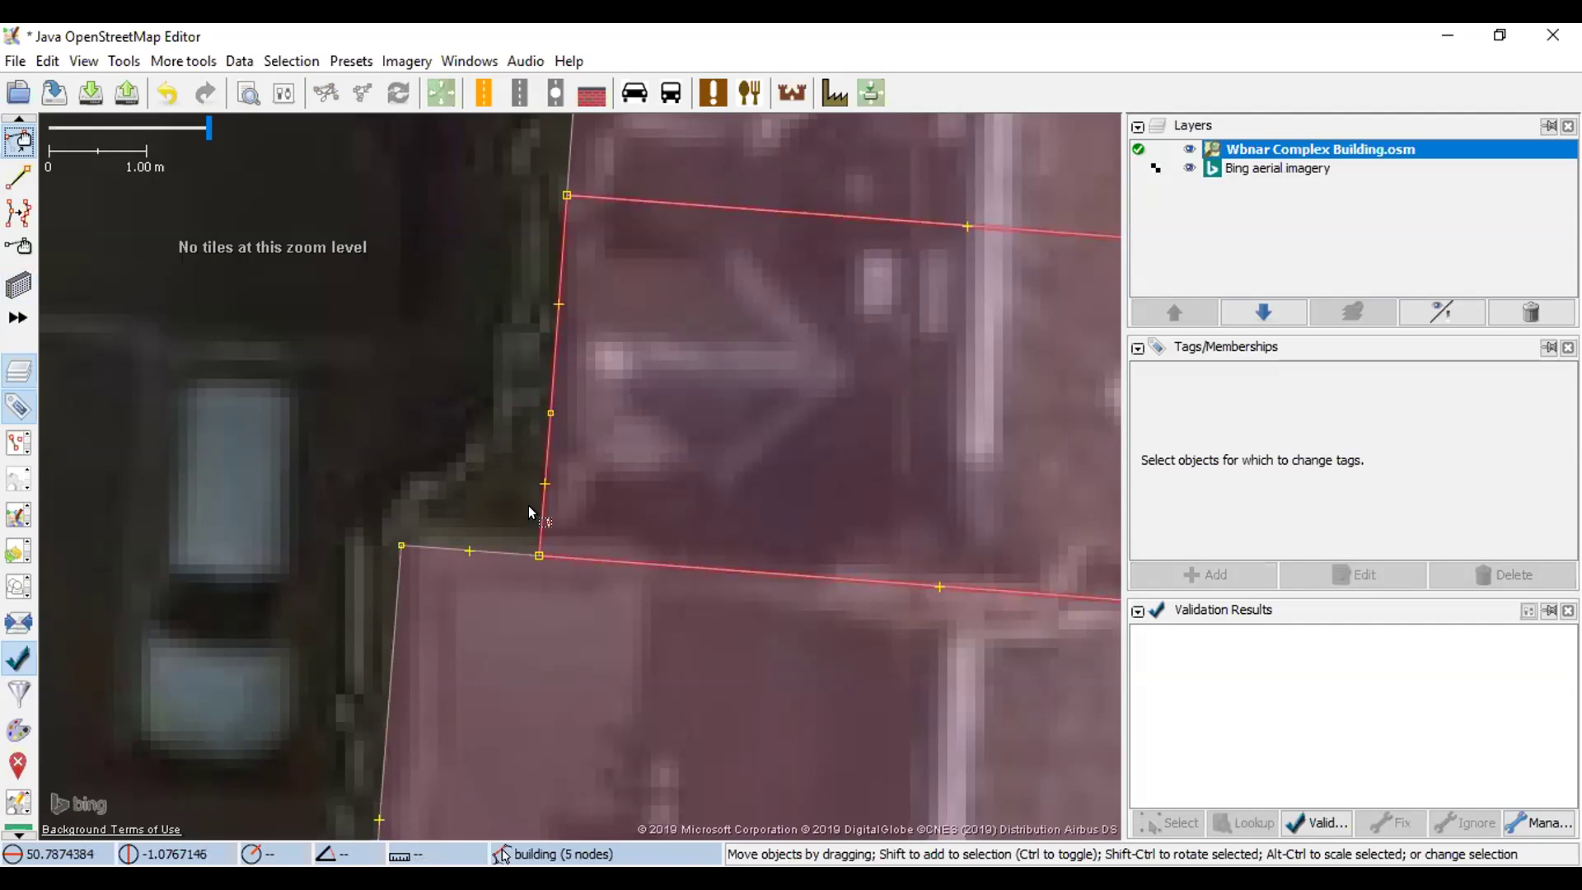
left_click(540, 497)
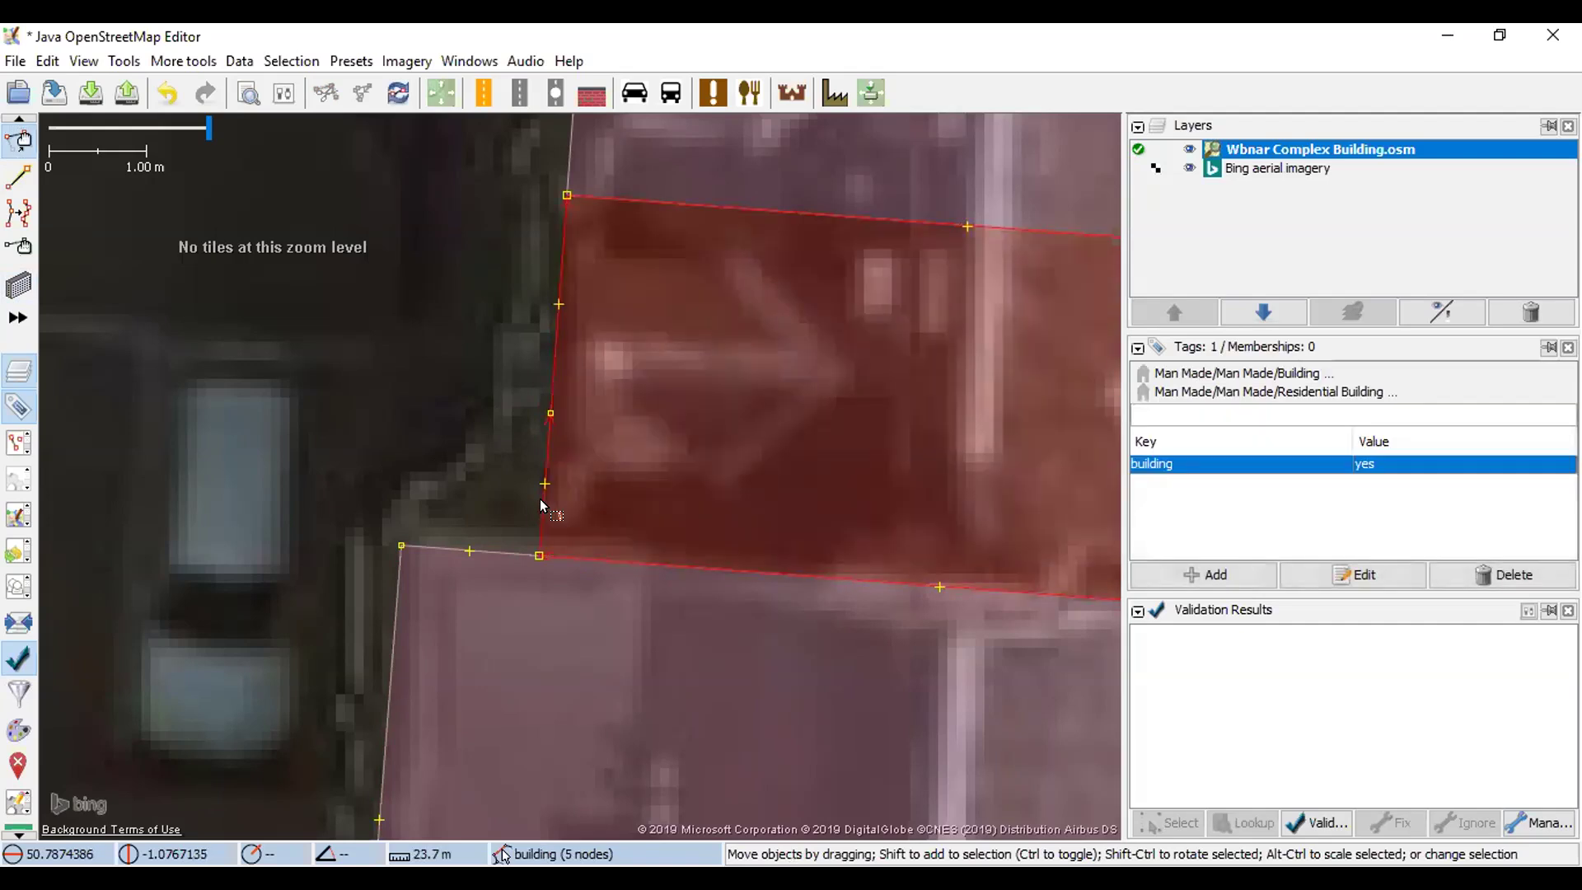
left_click(538, 556, "shift")
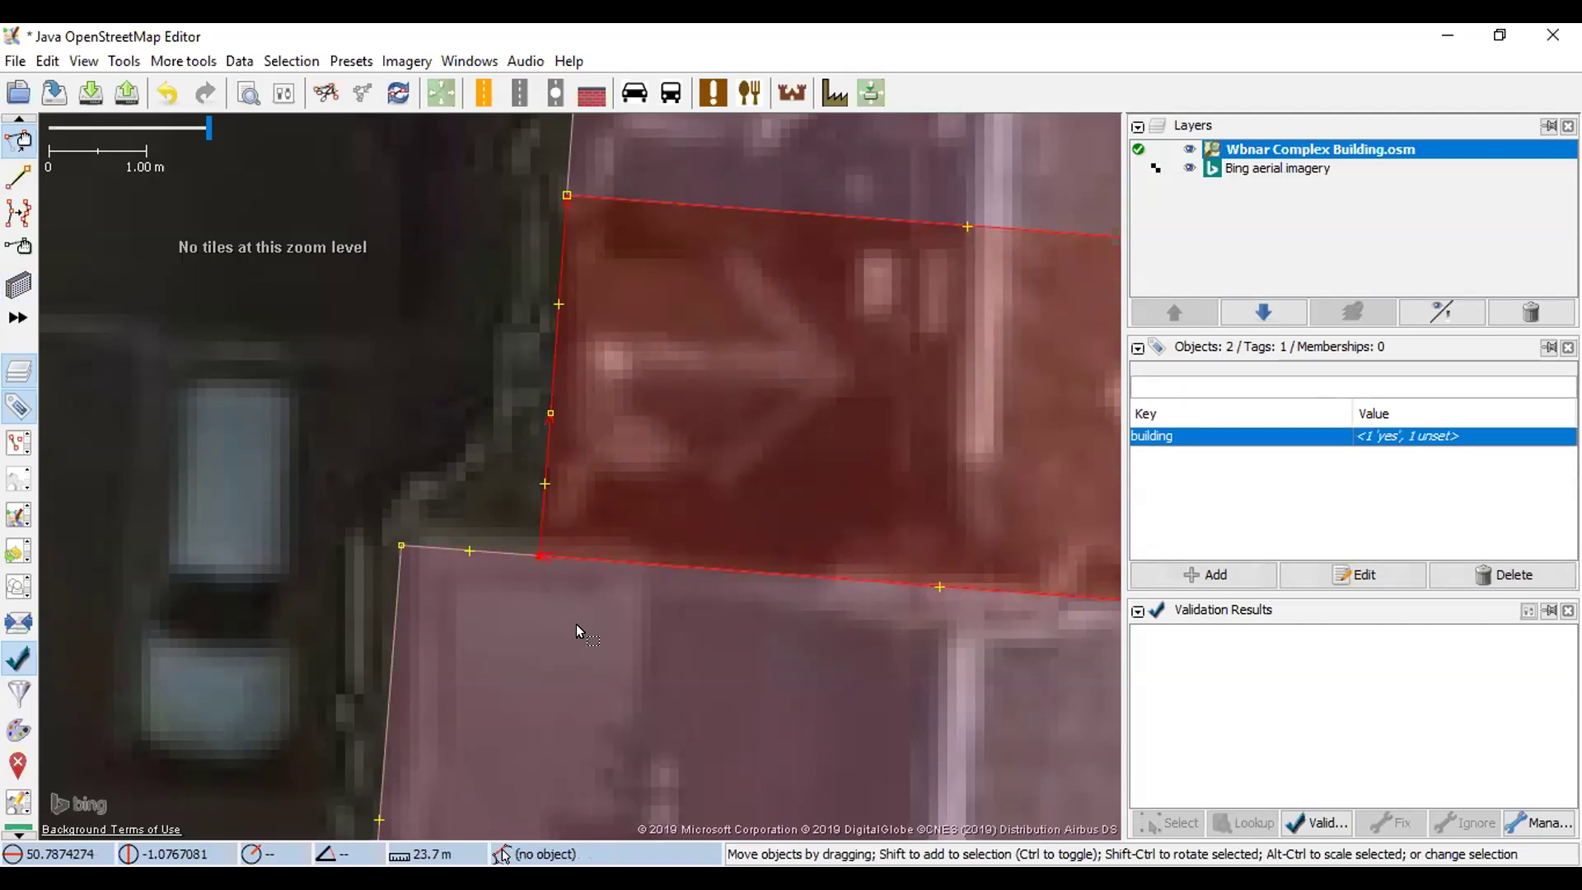
left_click(541, 557)
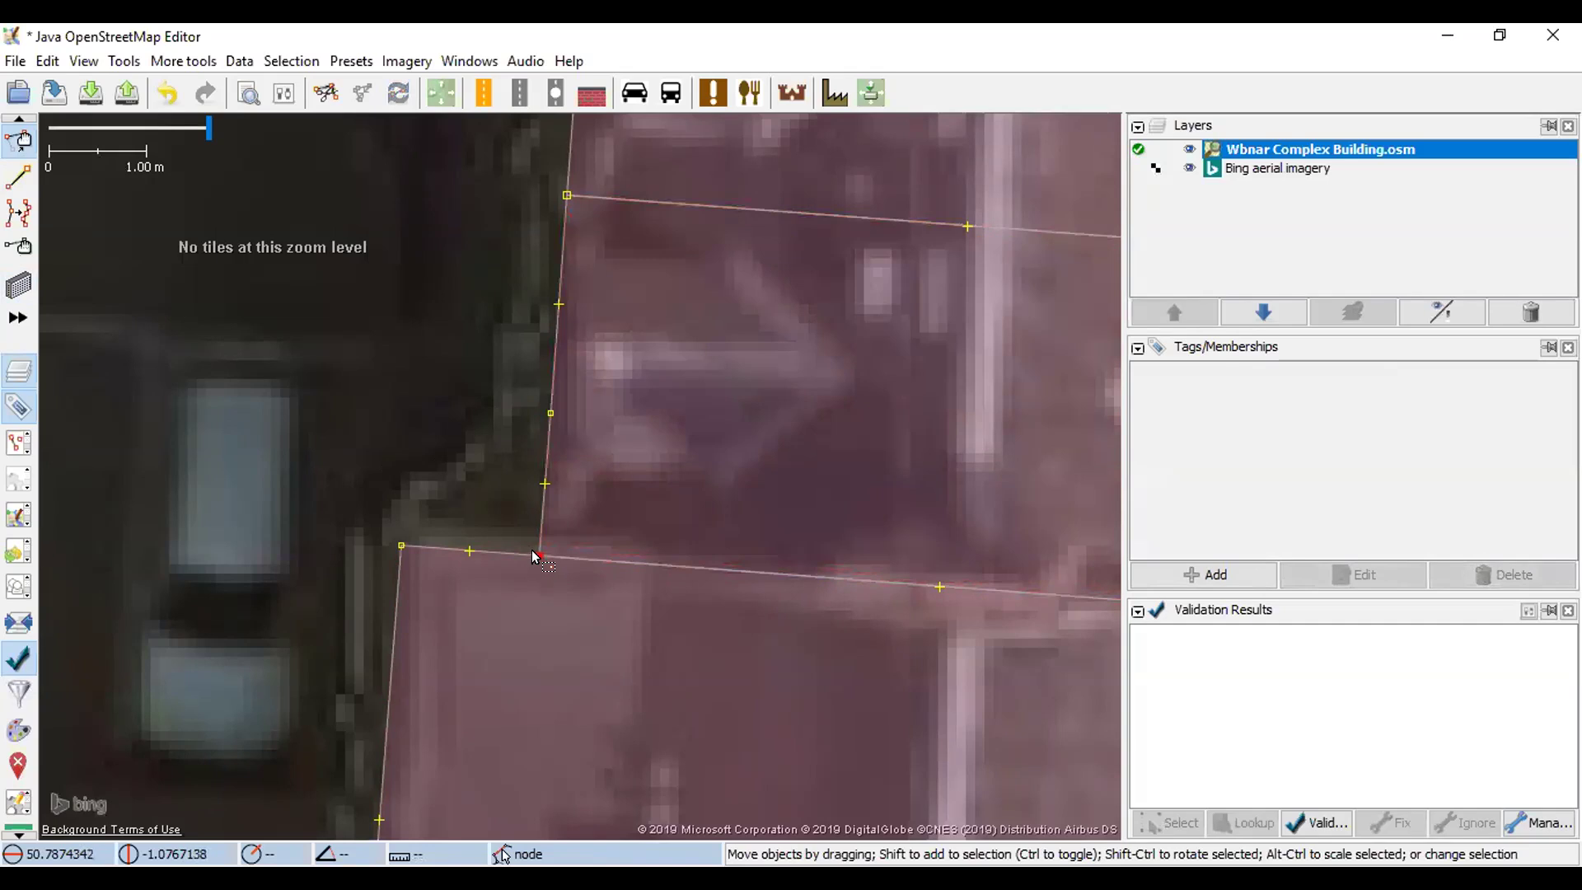
left_click_drag(537, 554, 475, 507)
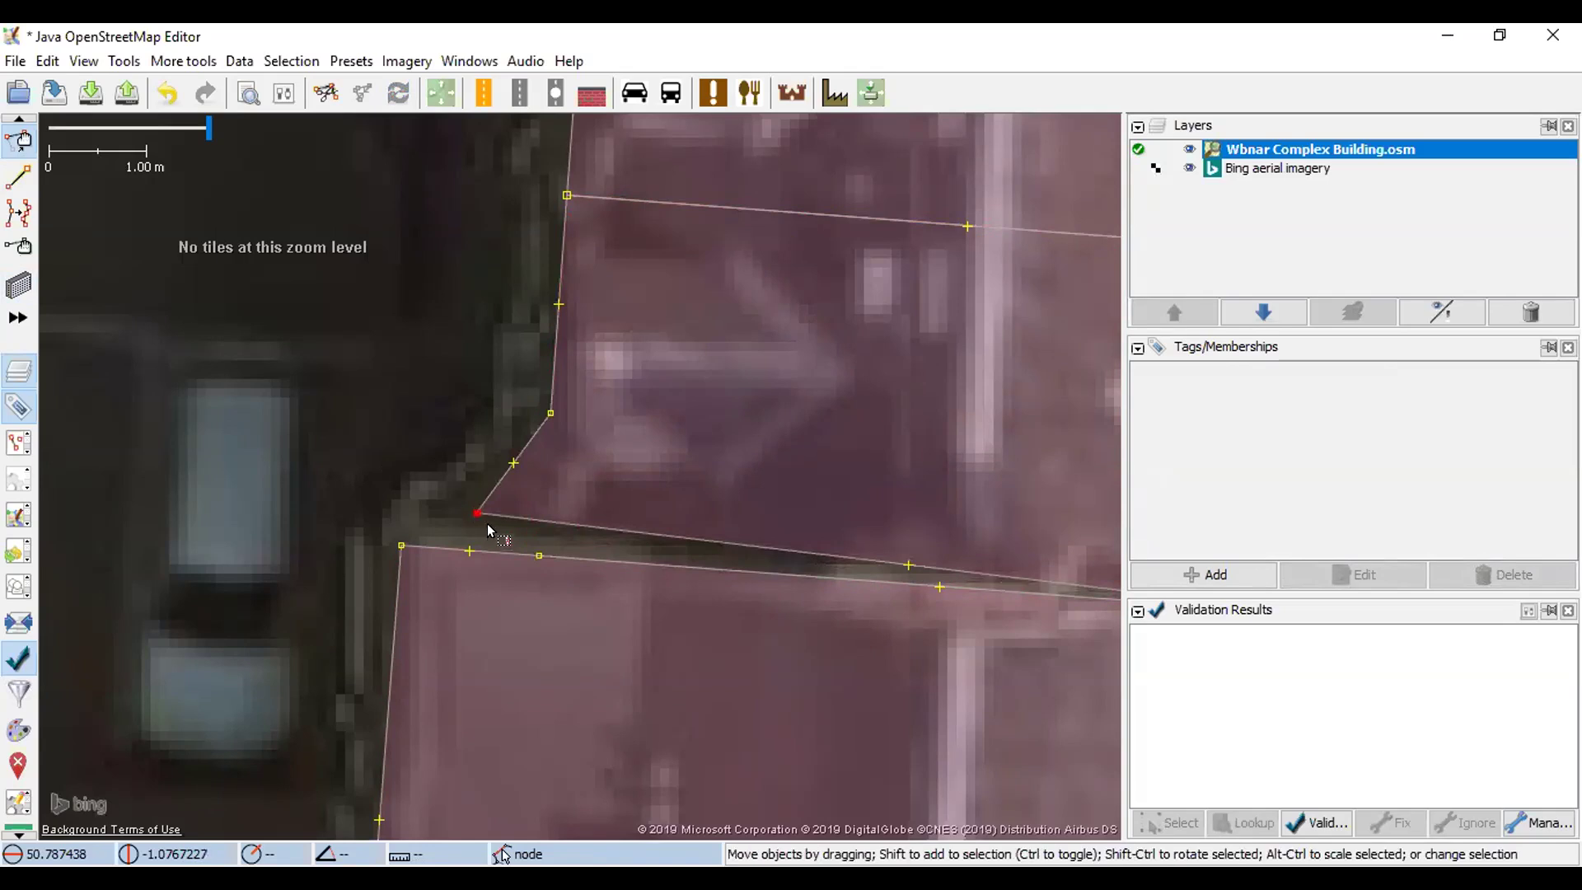
left_click(536, 554)
key("Delete")
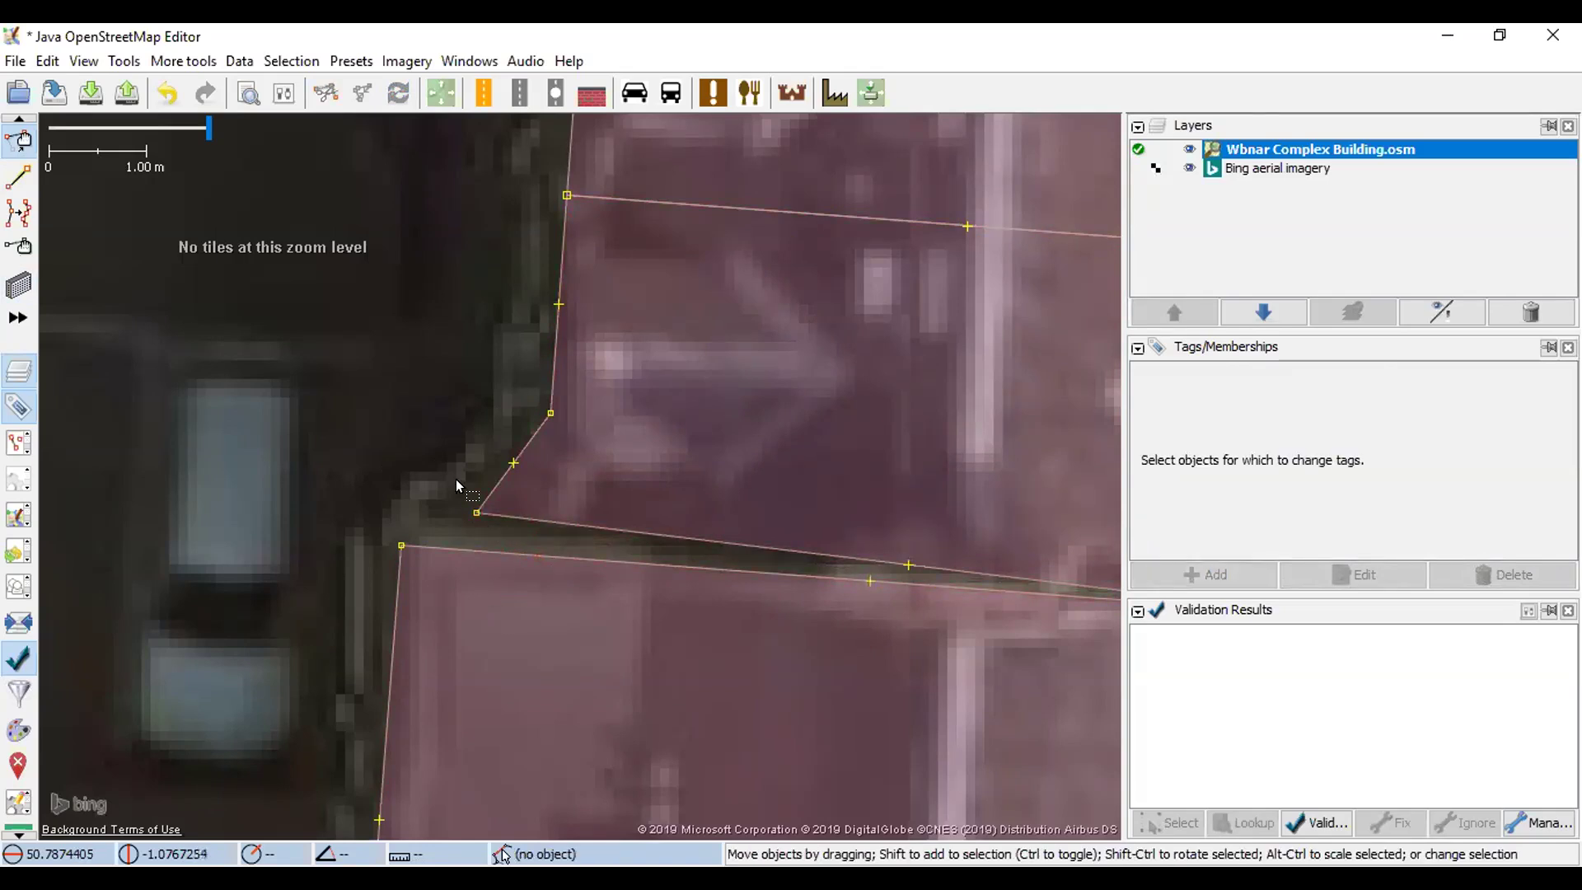
- Merge the two neighbouring western corner nodes so the adjoining terrace buildings beside the car park share one corner
left_click(475, 512)
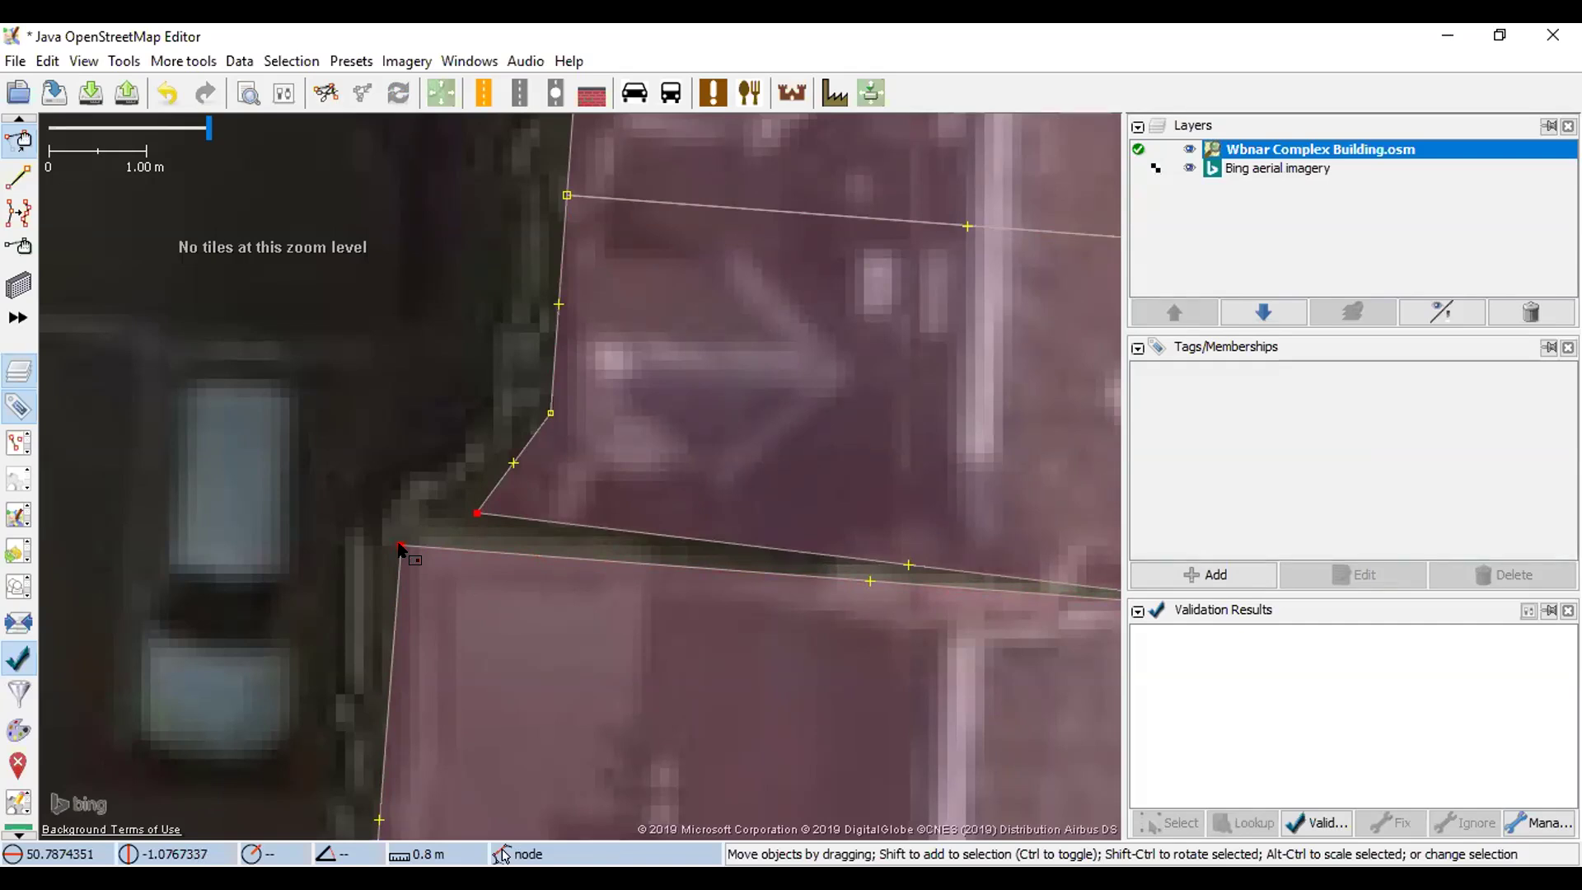
key("m")
left_click(451, 581)
left_click_drag(571, 461, 452, 562)
scroll(489, 498, "down", 5)
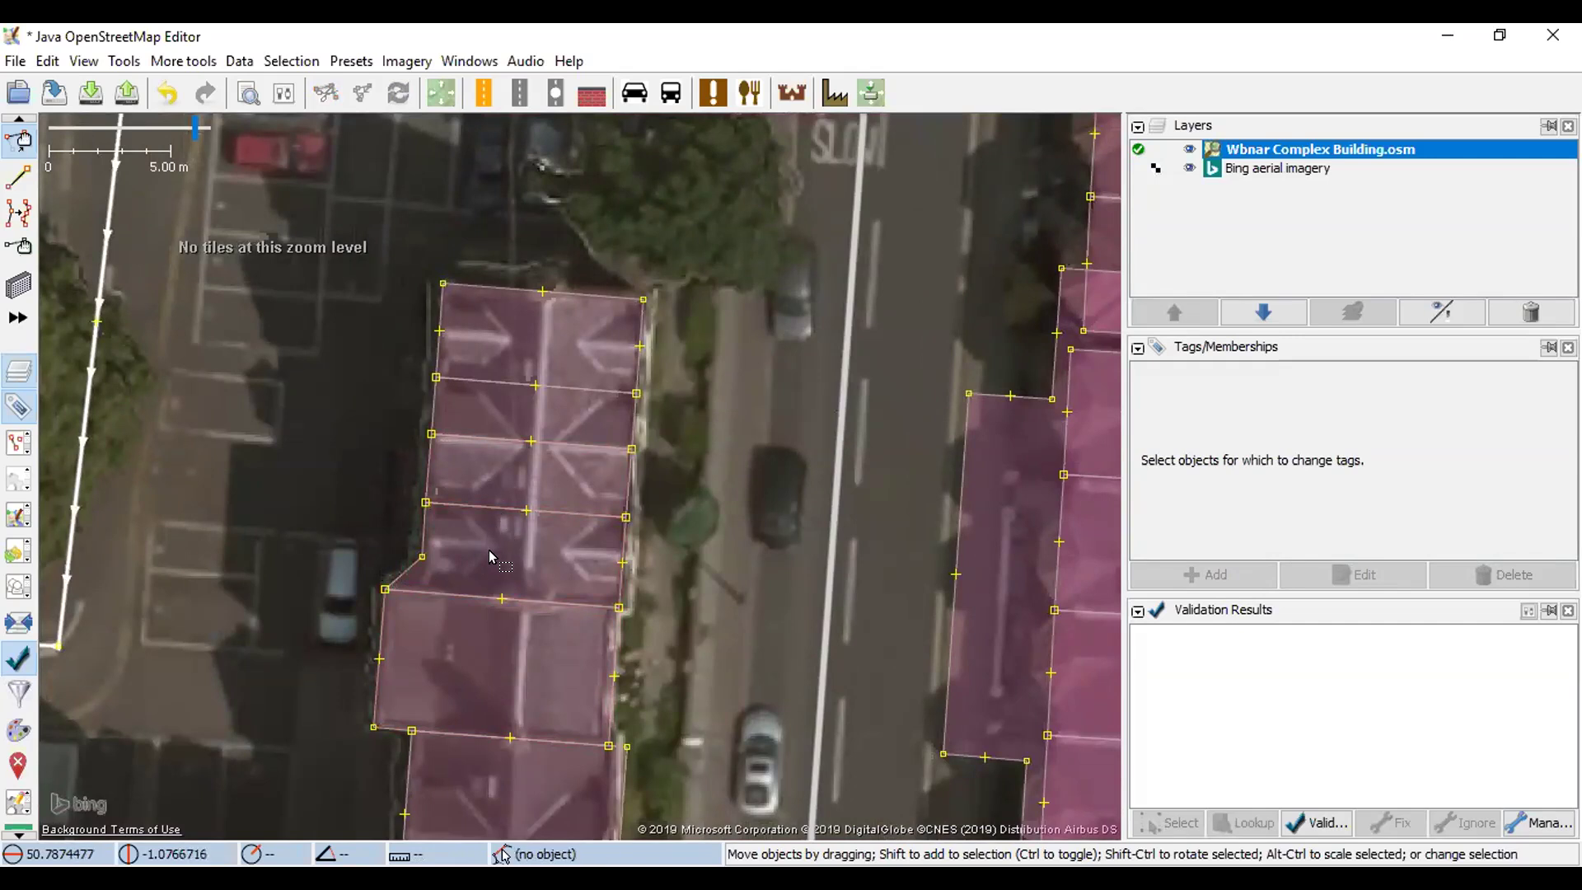
- Examine the building outlines around the car park and on both sides of Lawrence Road
key("ctrl+Up")
key("ctrl+Up")
key("ctrl+Up")
key("ctrl+Up")
scroll(525, 506, "up", 2)
left_click_drag(525, 505, 507, 438)
scroll(507, 439, "down", 2)
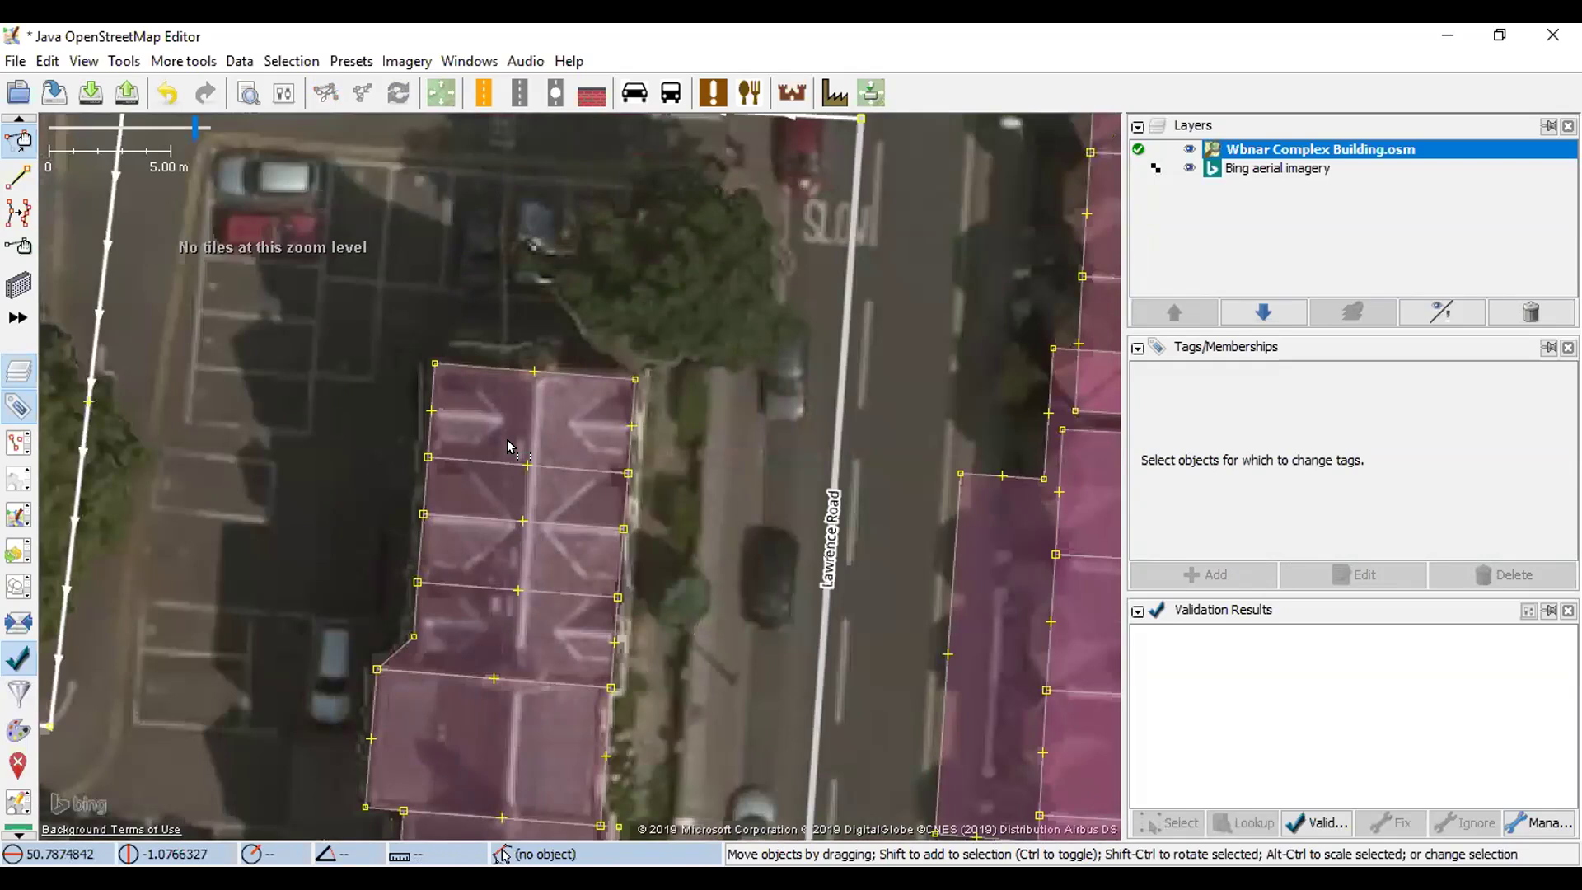
scroll(506, 445, "down", 2)
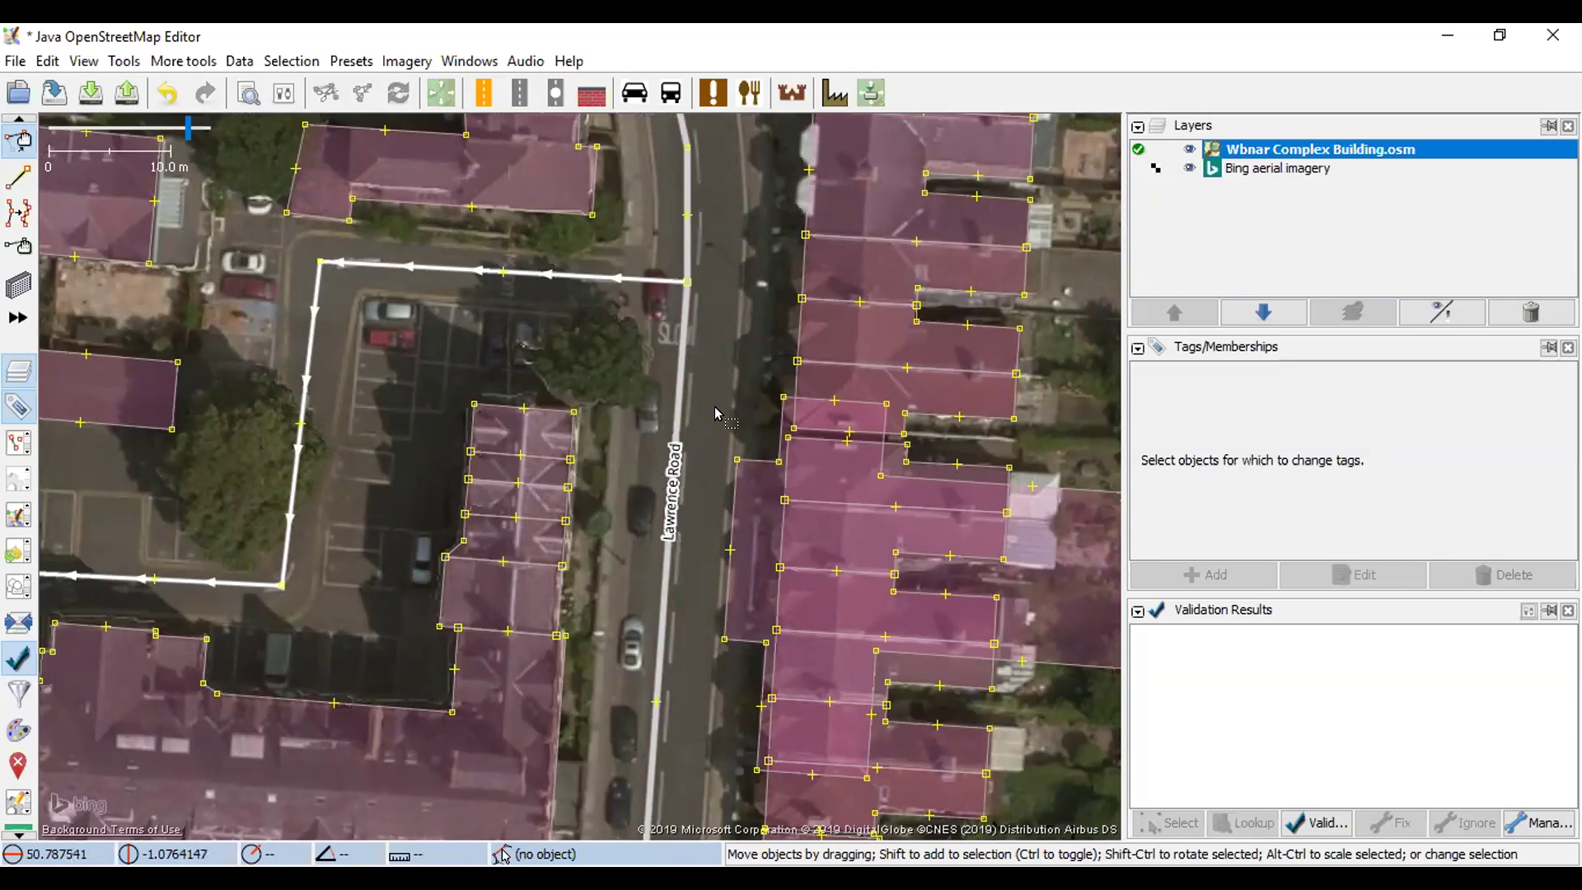
key("ctrl+Up")
key("ctrl+Up")
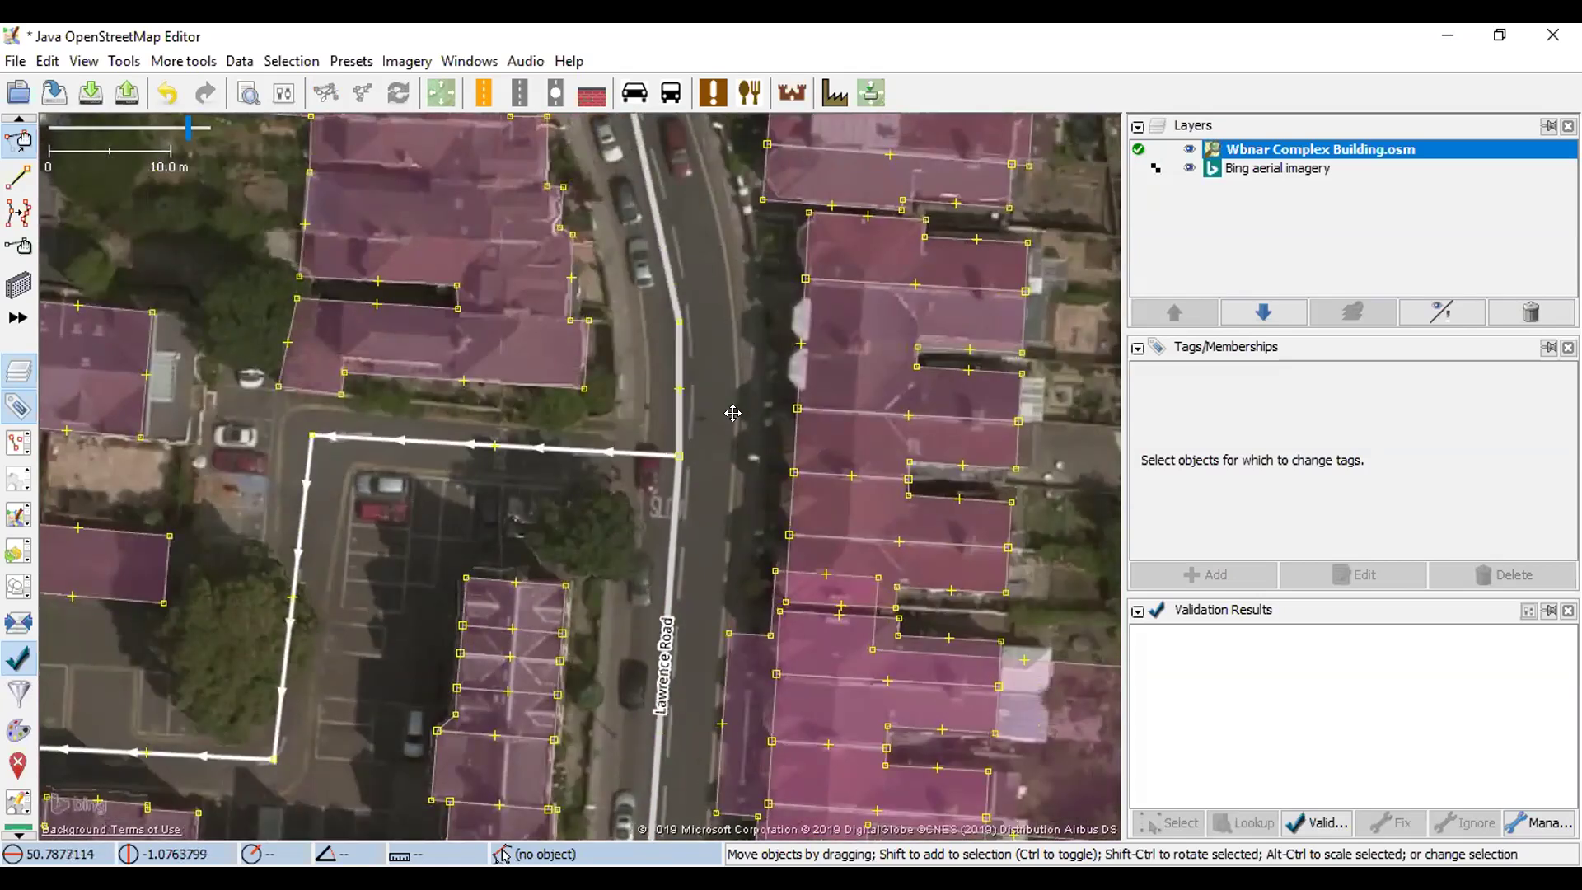
scroll(690, 422, "down", 1)
scroll(690, 423, "up", 1)
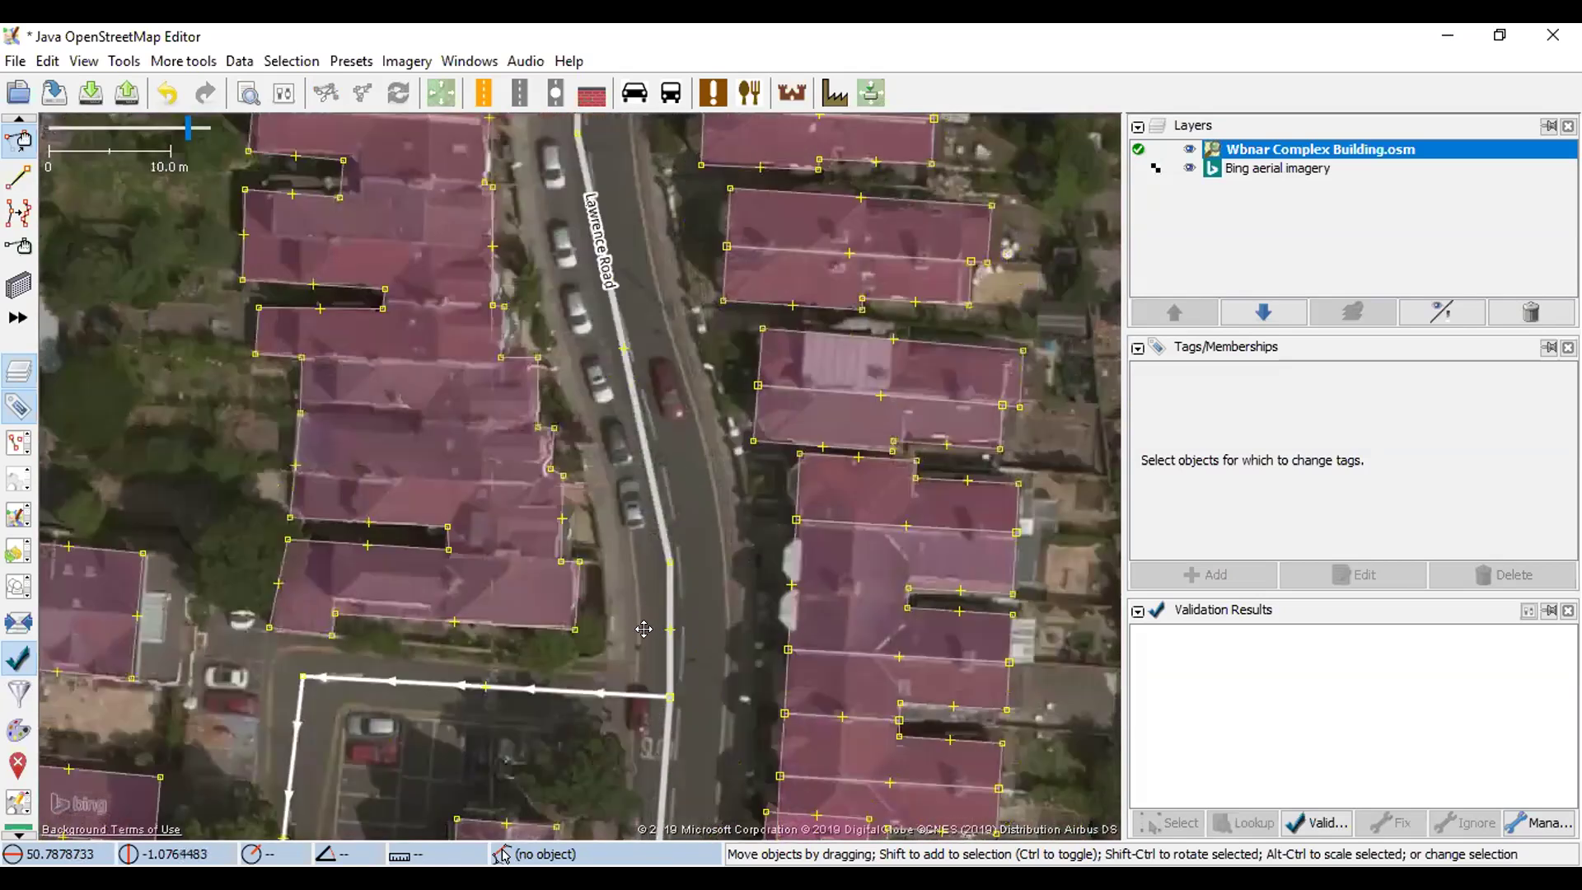
- Inspect the buildings along Lawrence Road past Norman Road to the edge of the downloaded area and back to Inglis Road
key("ctrl+Up")
key("ctrl+Up")
key("ctrl+Up")
key("ctrl+Up")
key("ctrl+Up")
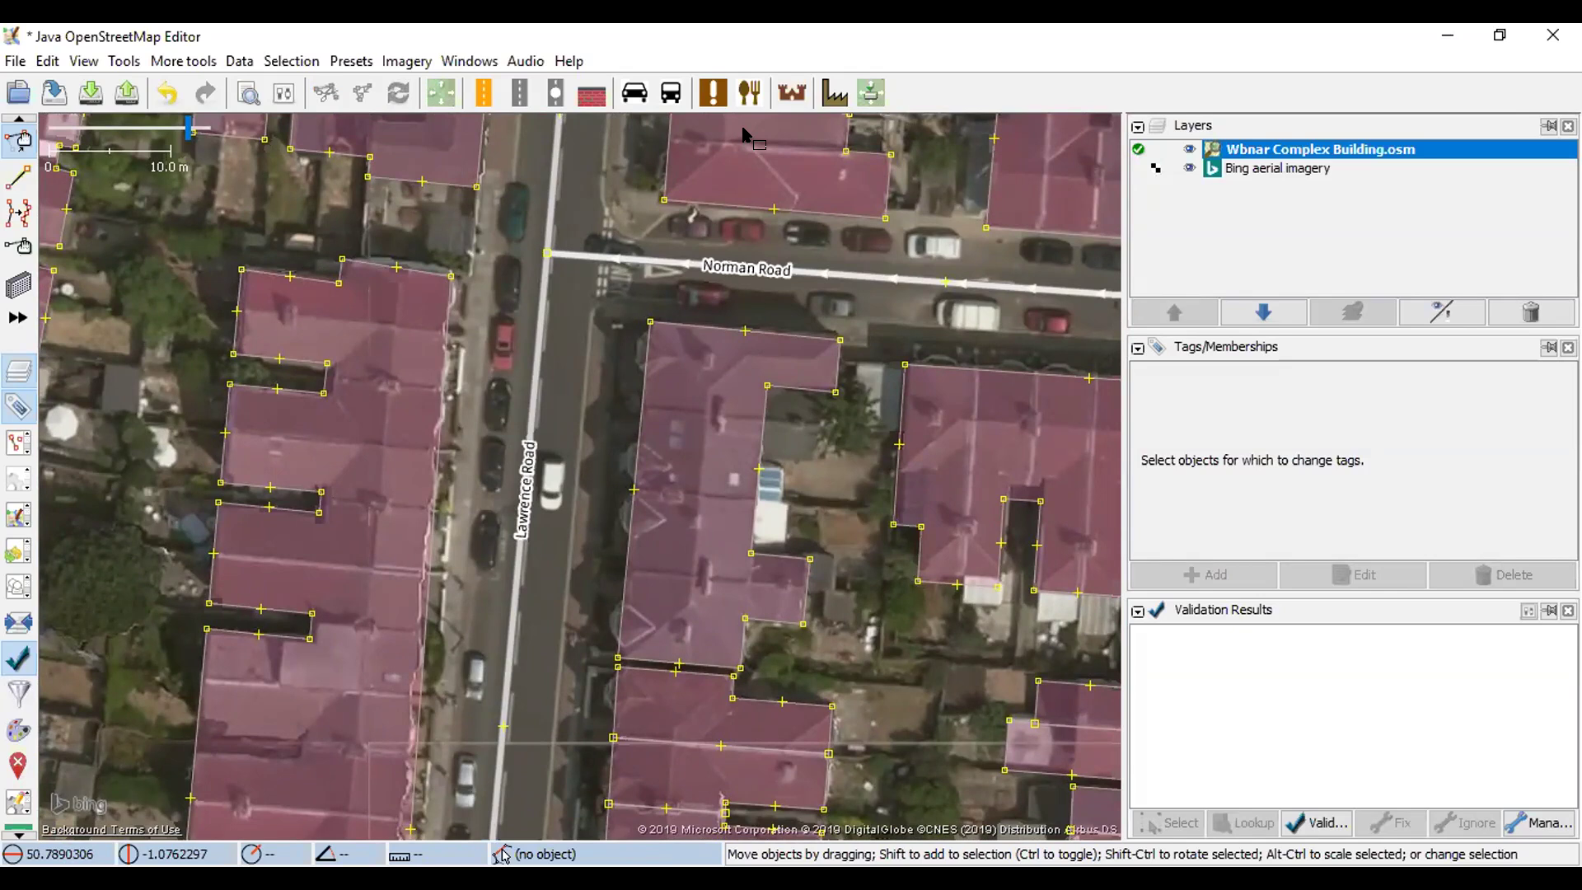
left_click_drag(601, 329, 590, 567)
left_click_drag(608, 254, 581, 666)
left_click_drag(563, 460, 559, 540)
left_click_drag(576, 272, 524, 623)
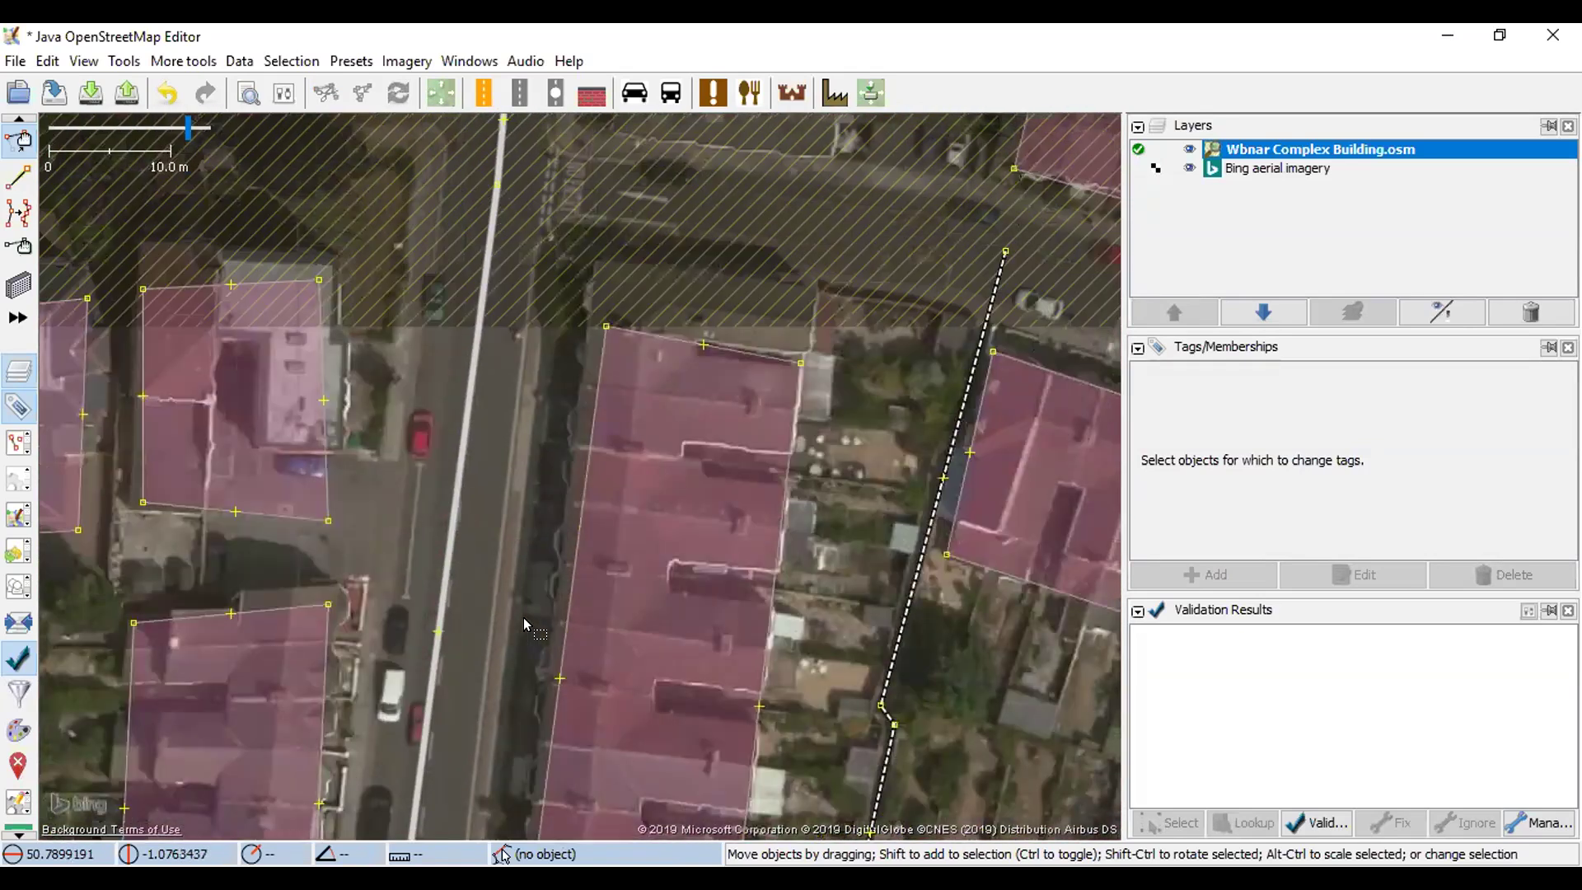
scroll(523, 618, "down", 2)
scroll(524, 618, "up", 2)
left_click_drag(541, 519, 541, 409)
left_click_drag(551, 665, 577, 513)
left_click_drag(551, 432, 585, 497)
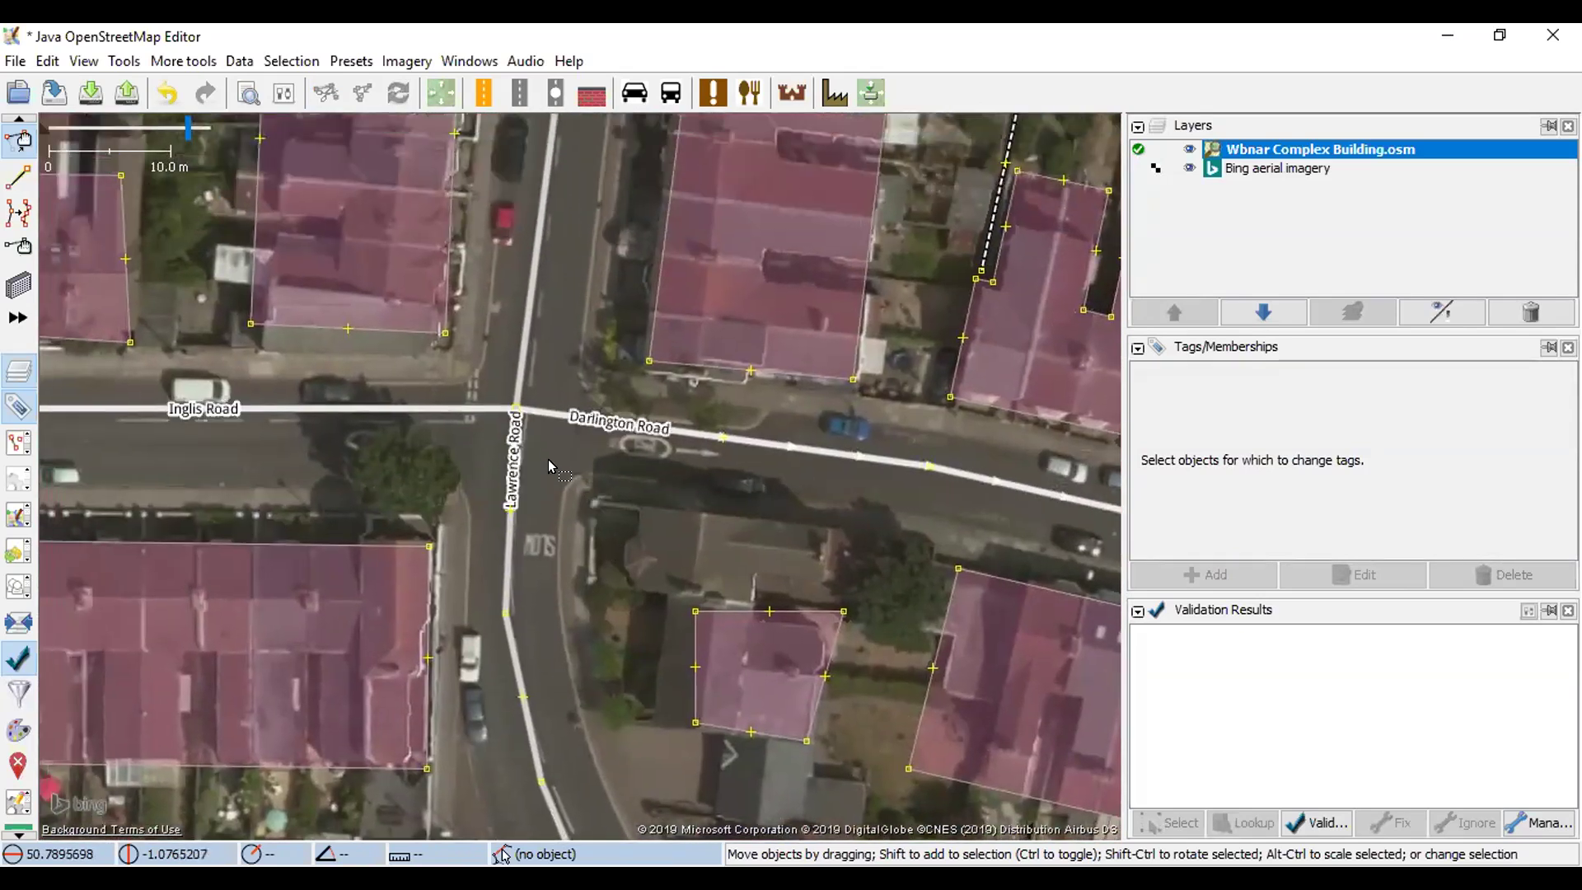
- Draw a rectangular building about 7.9 m wide over the small roofs north of Boulton Road
left_click_drag(563, 475, 665, 356)
left_click_drag(312, 532, 398, 186)
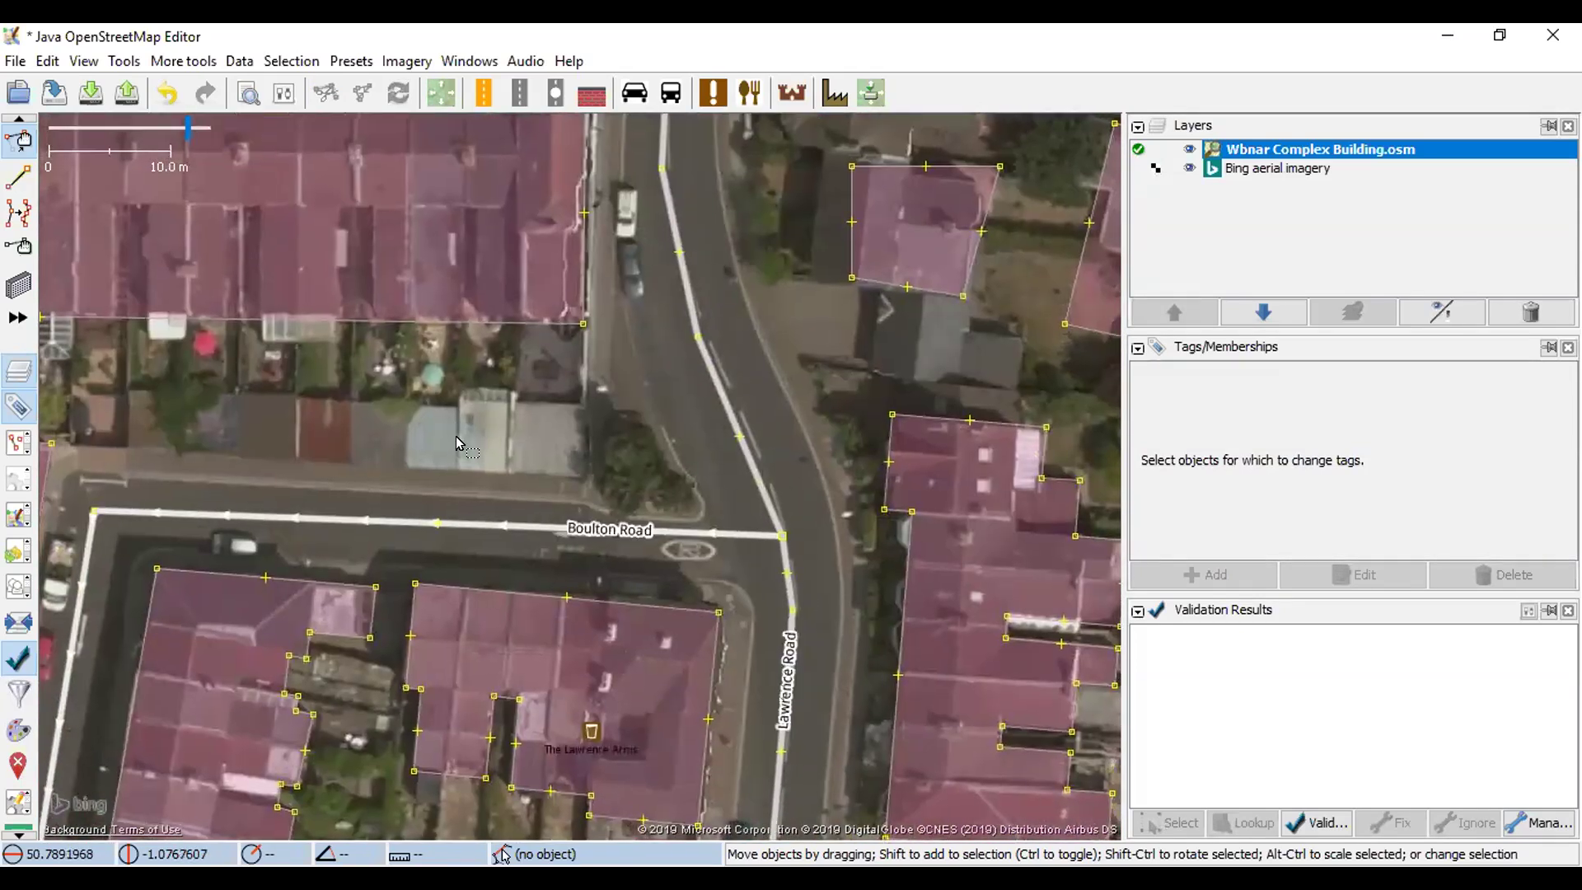
key("b")
left_click(309, 369)
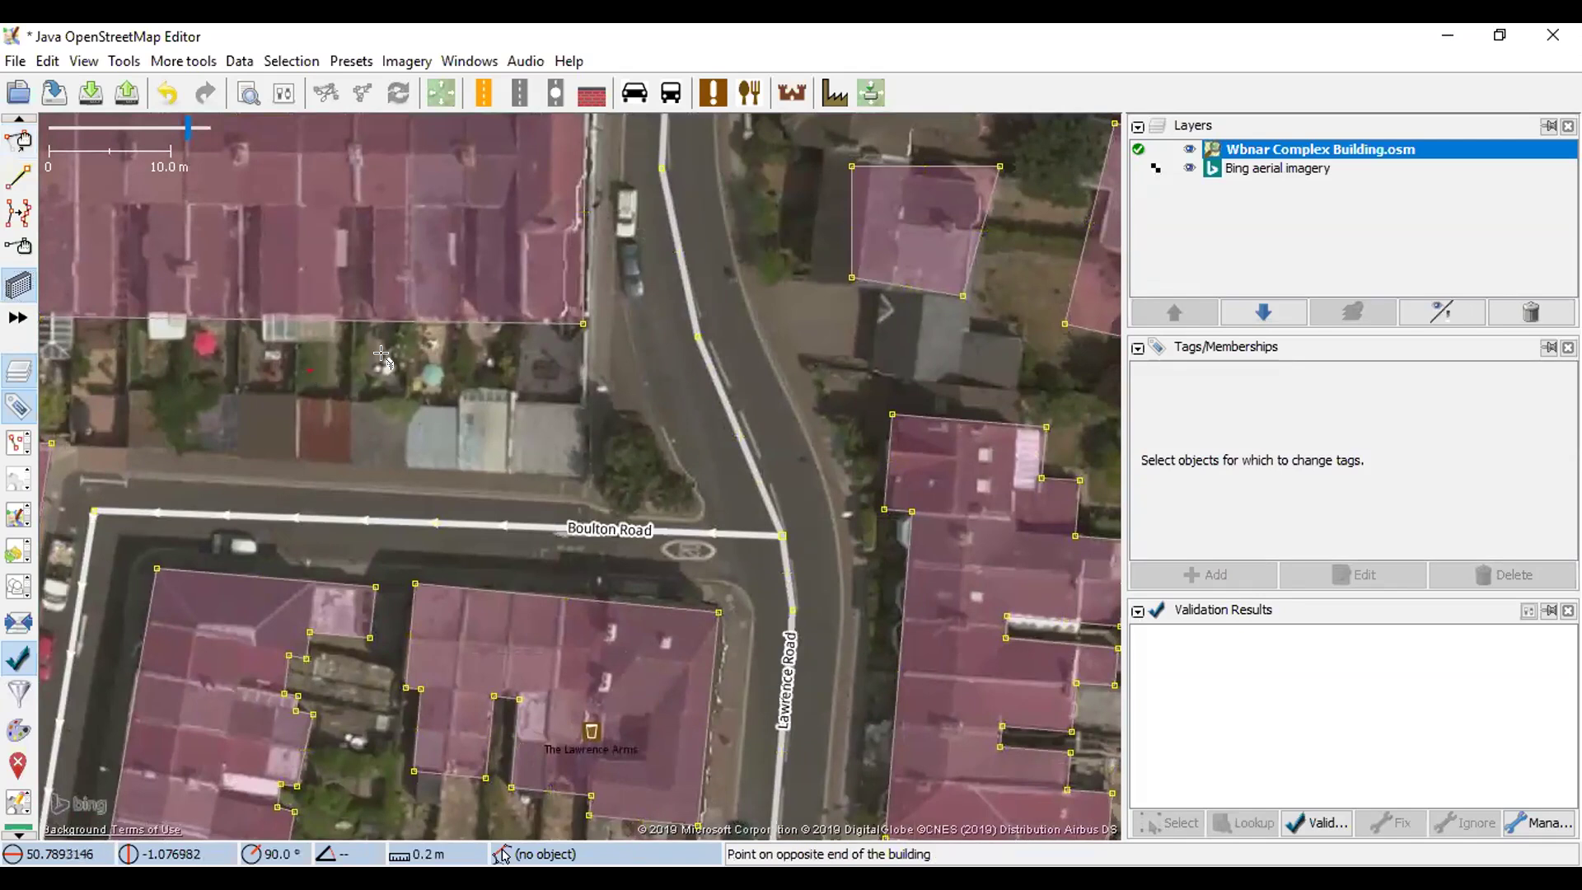
left_click(518, 372)
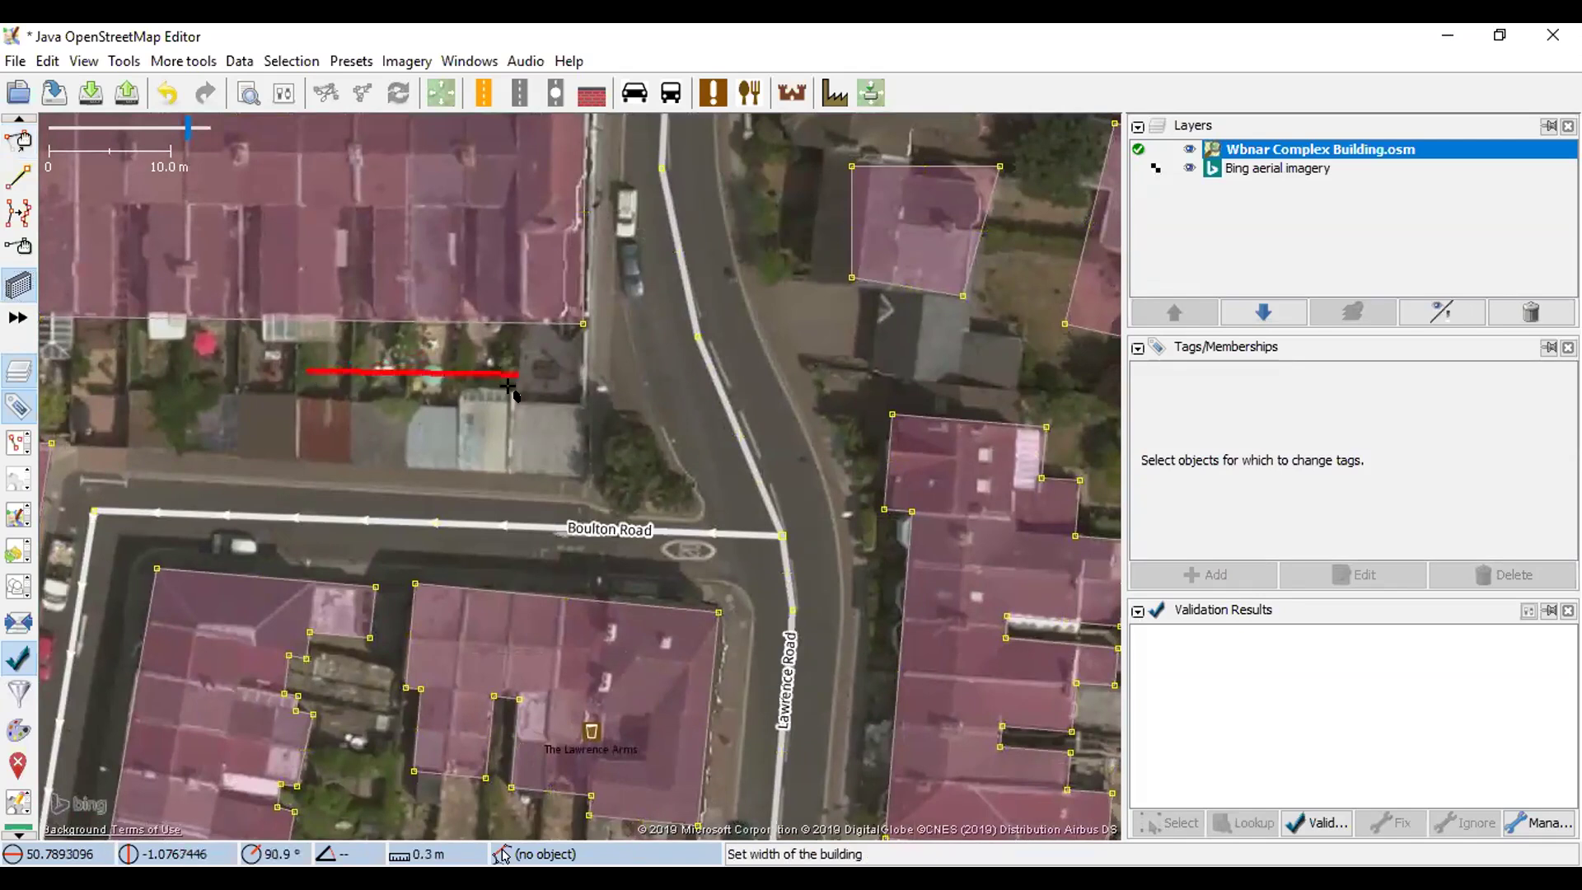
left_click(444, 464)
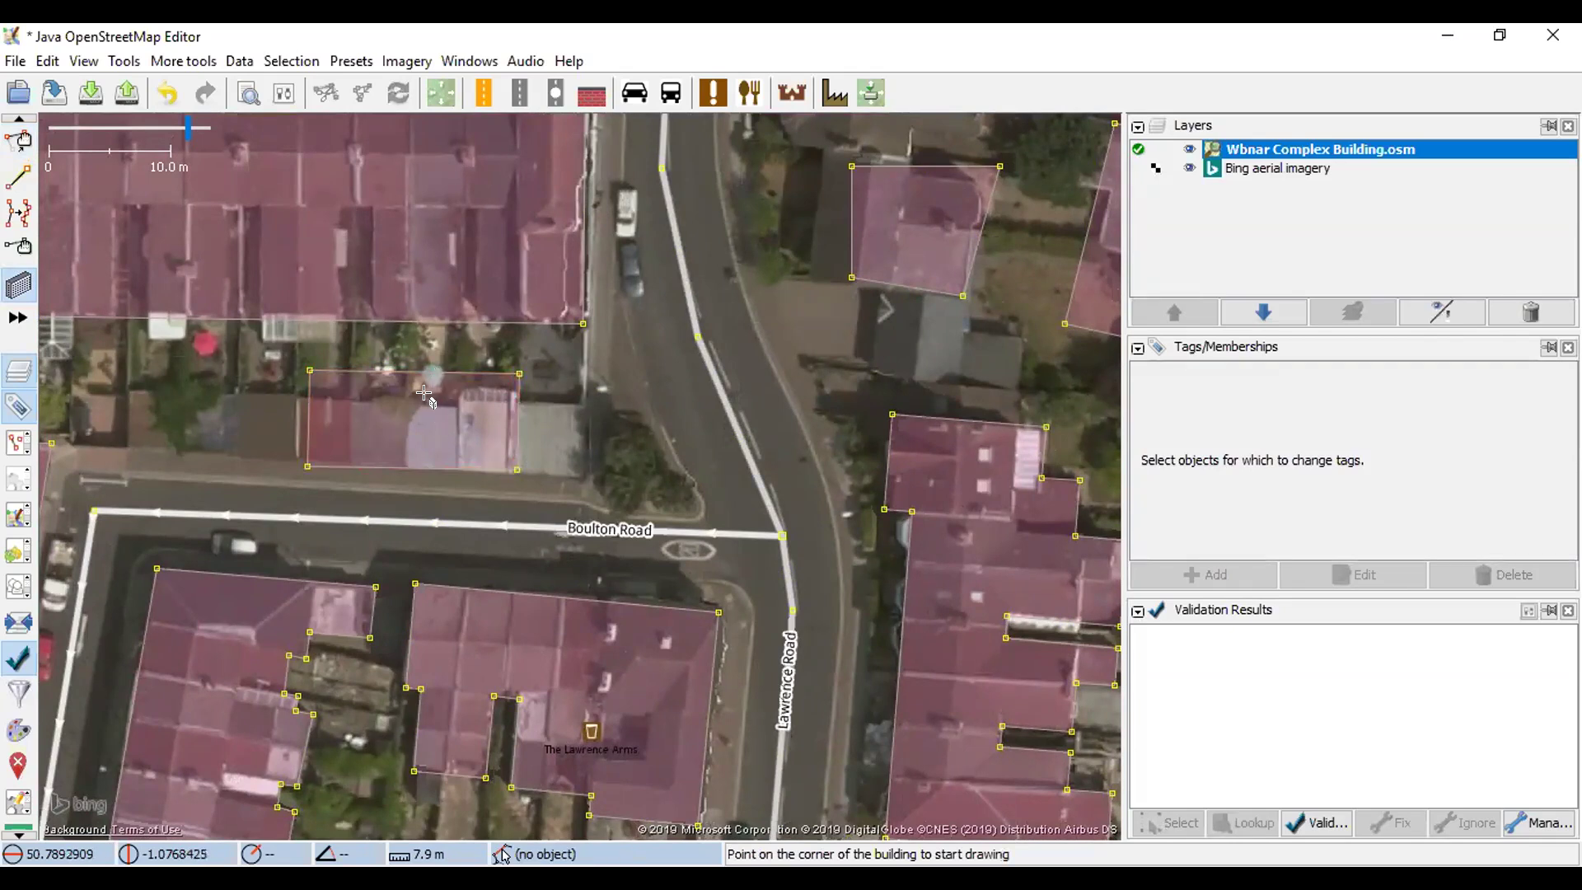
- Try scaling the new building up to a perimeter of about 69 m and rotating it, and delete it
key("s")
left_click(512, 406)
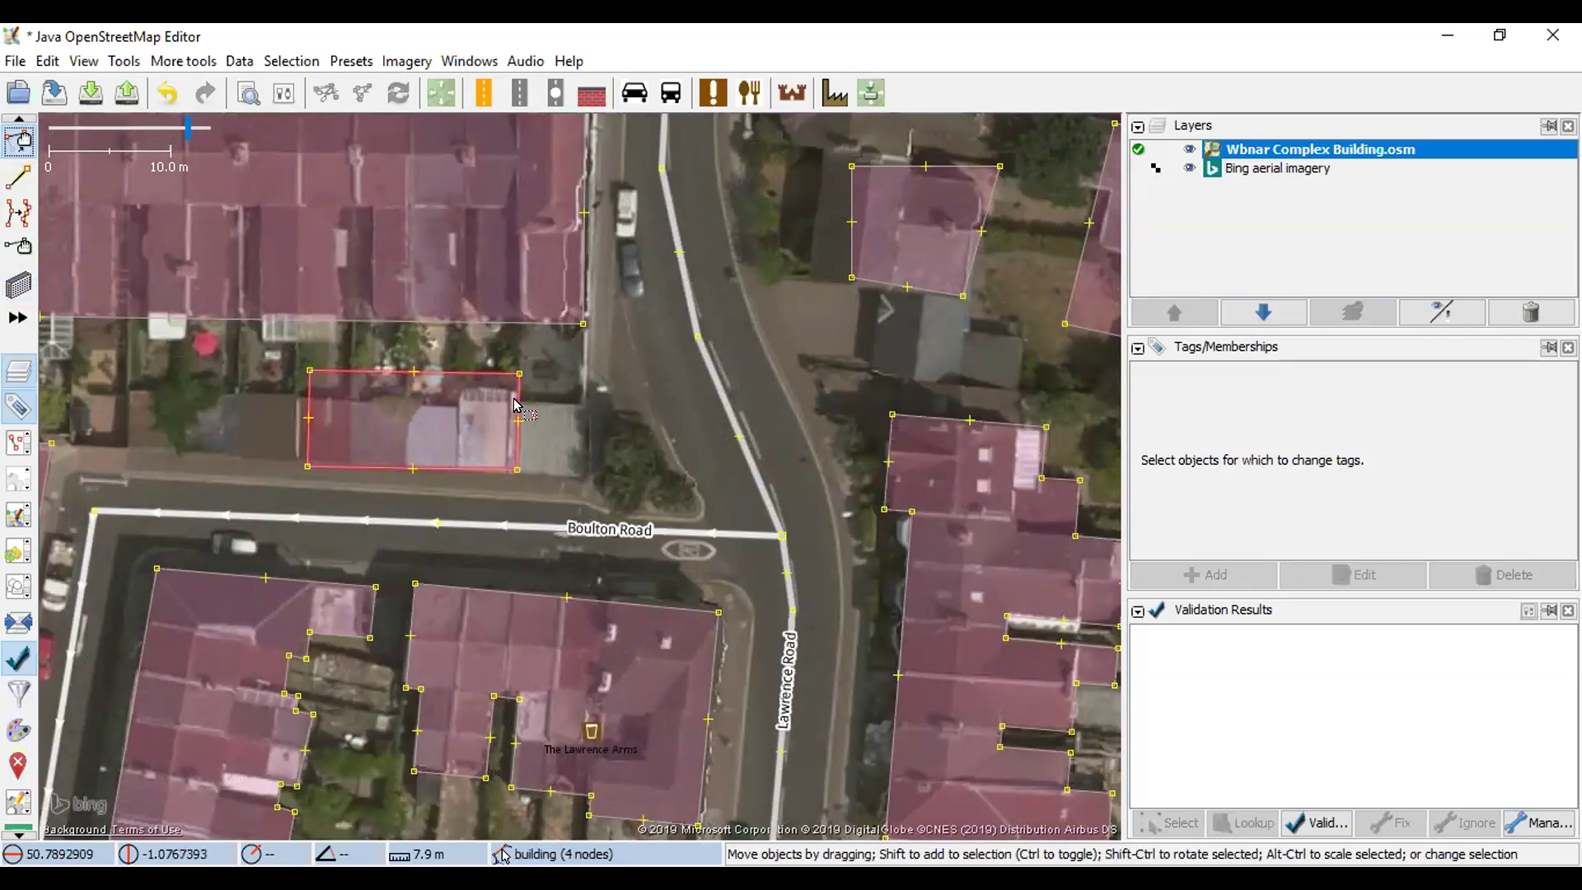
left_click(516, 405)
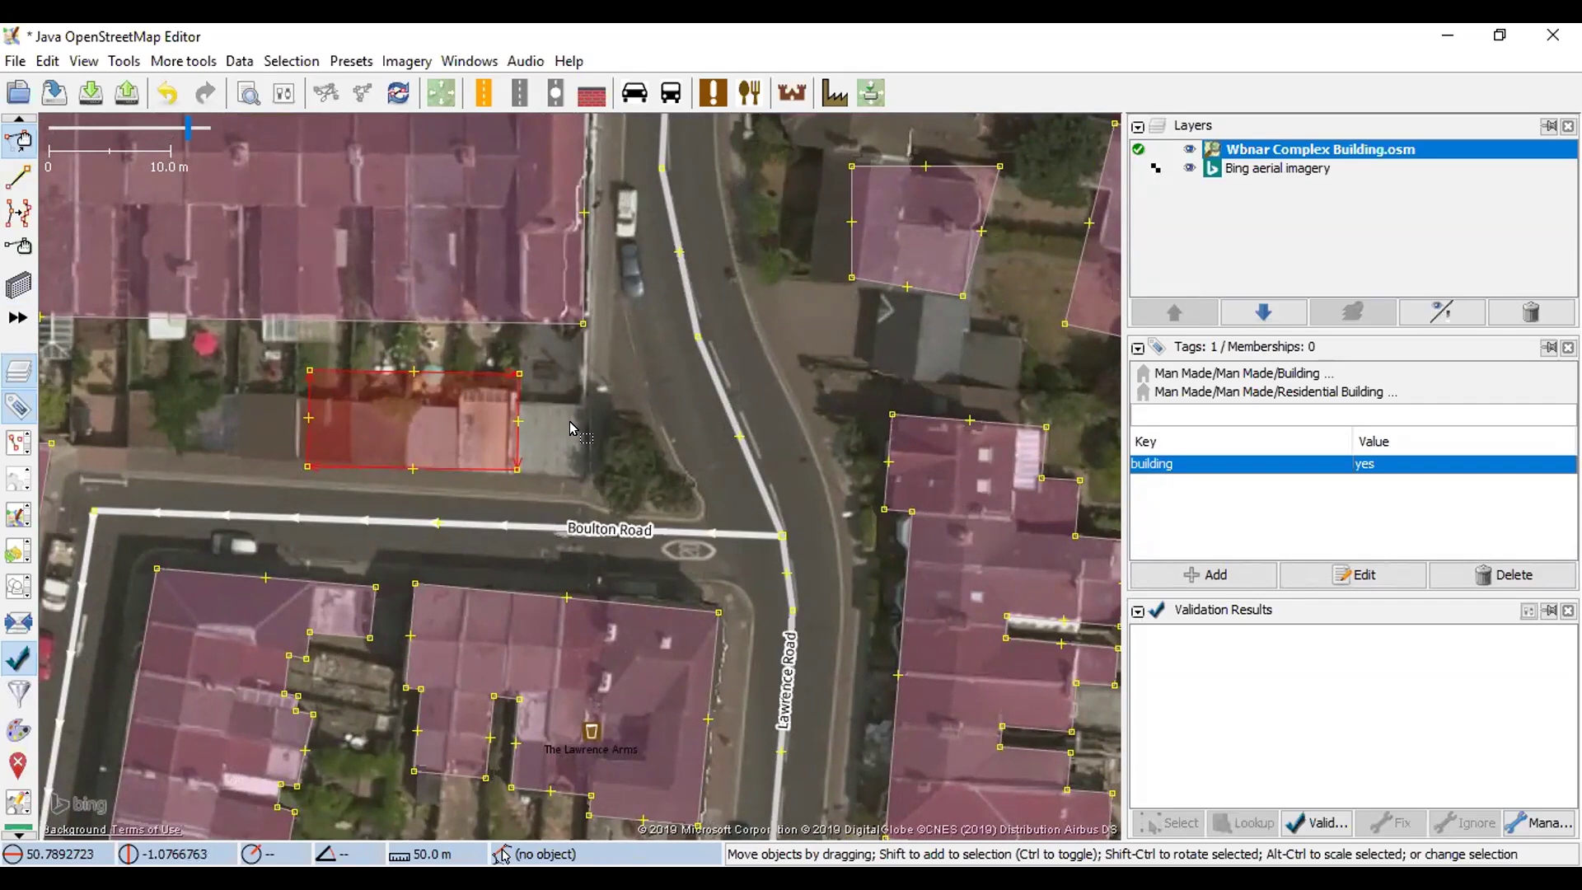
key("s")
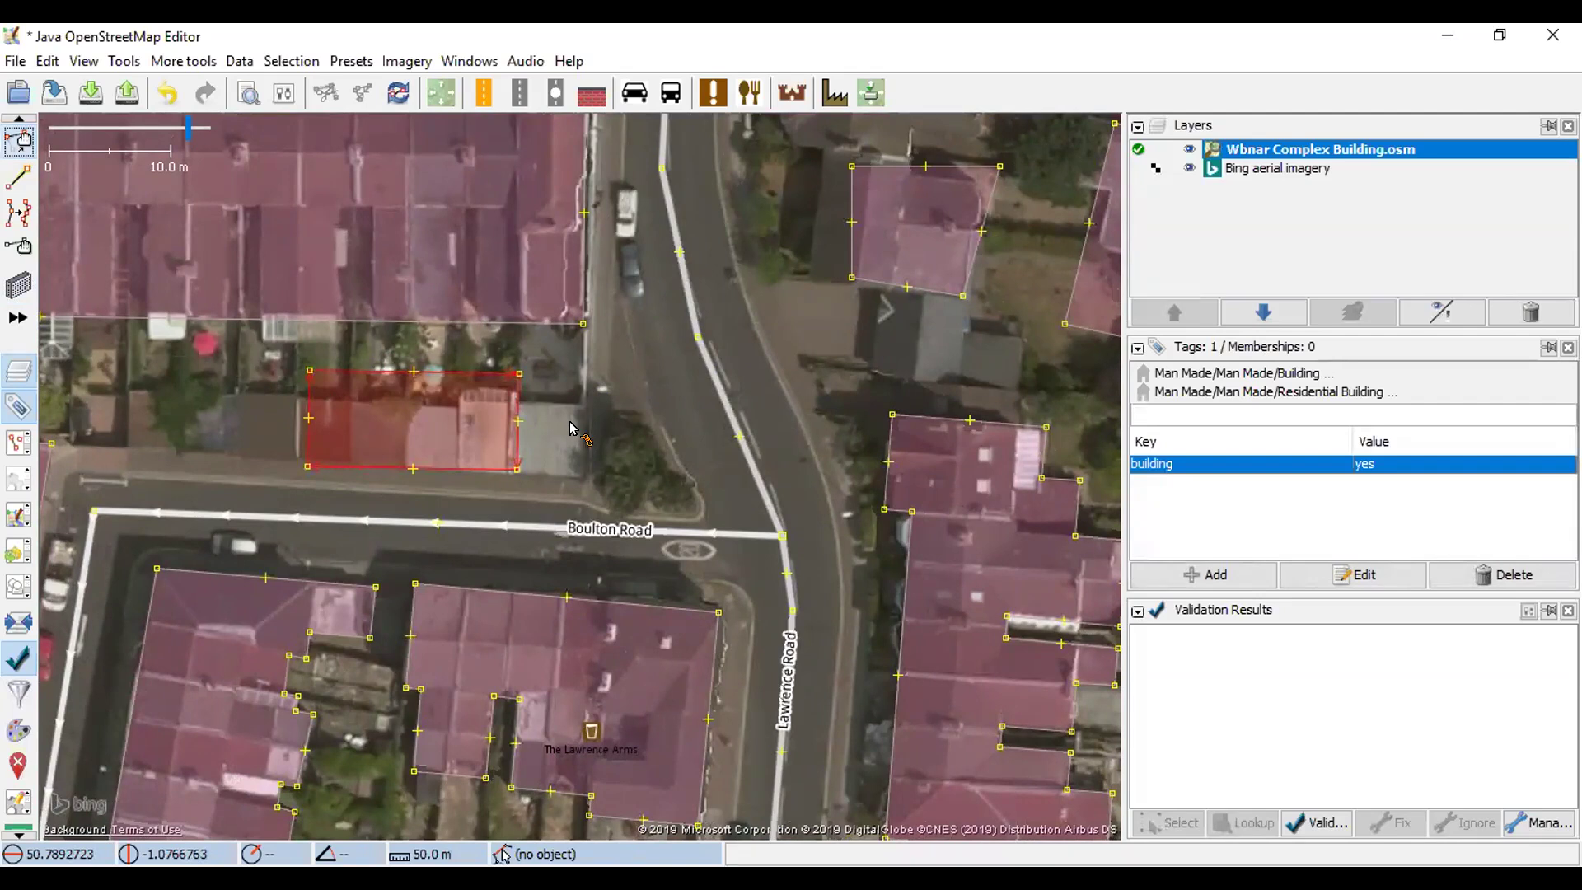
key("s")
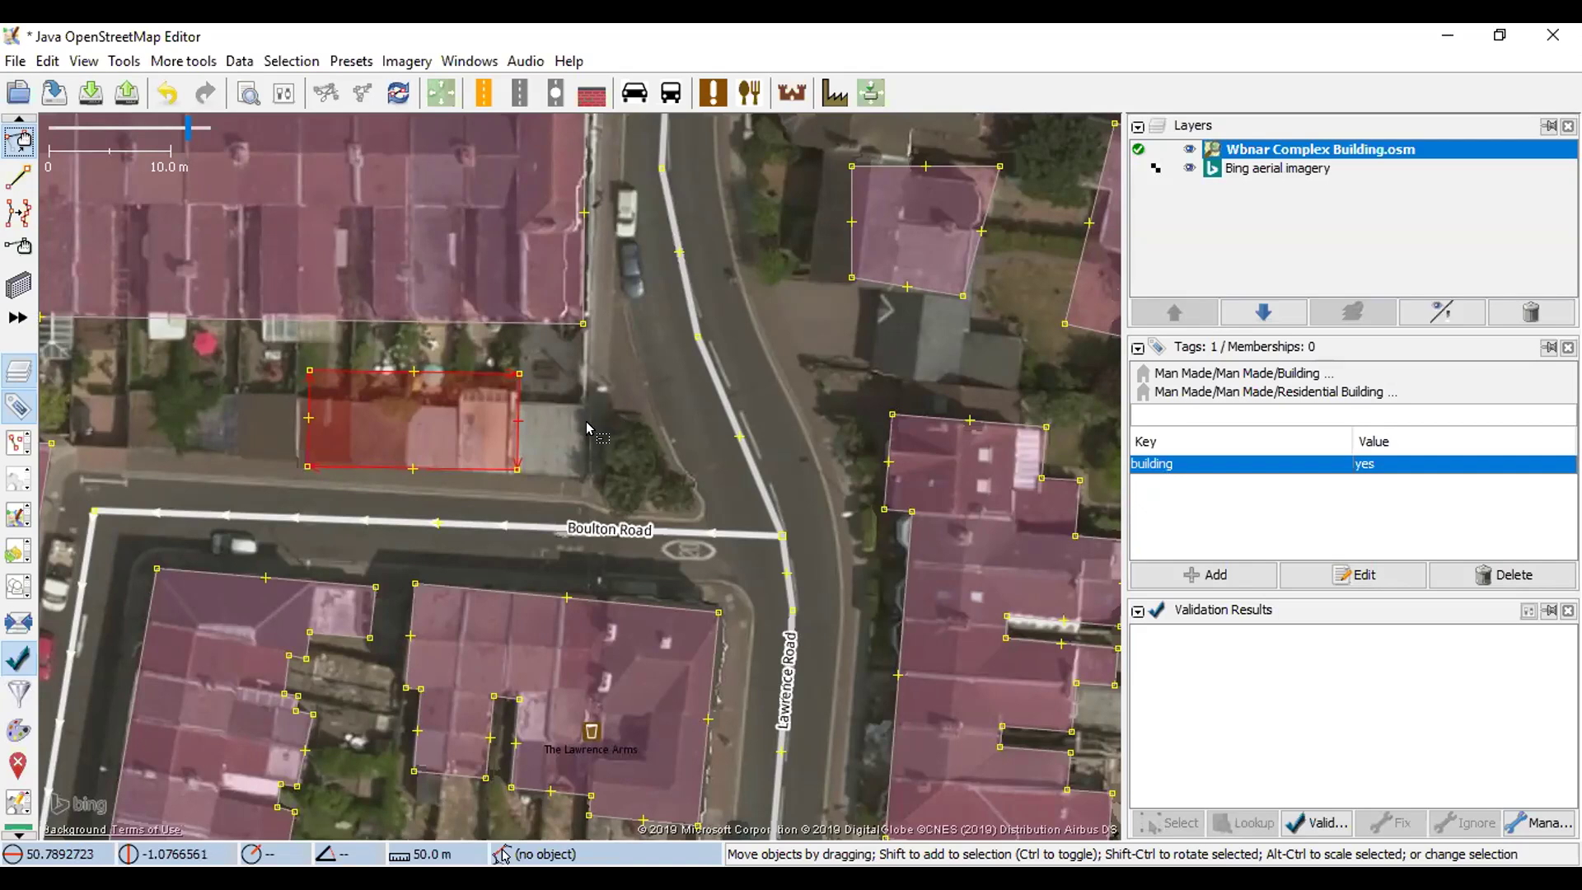
left_click_drag(552, 421, 601, 441)
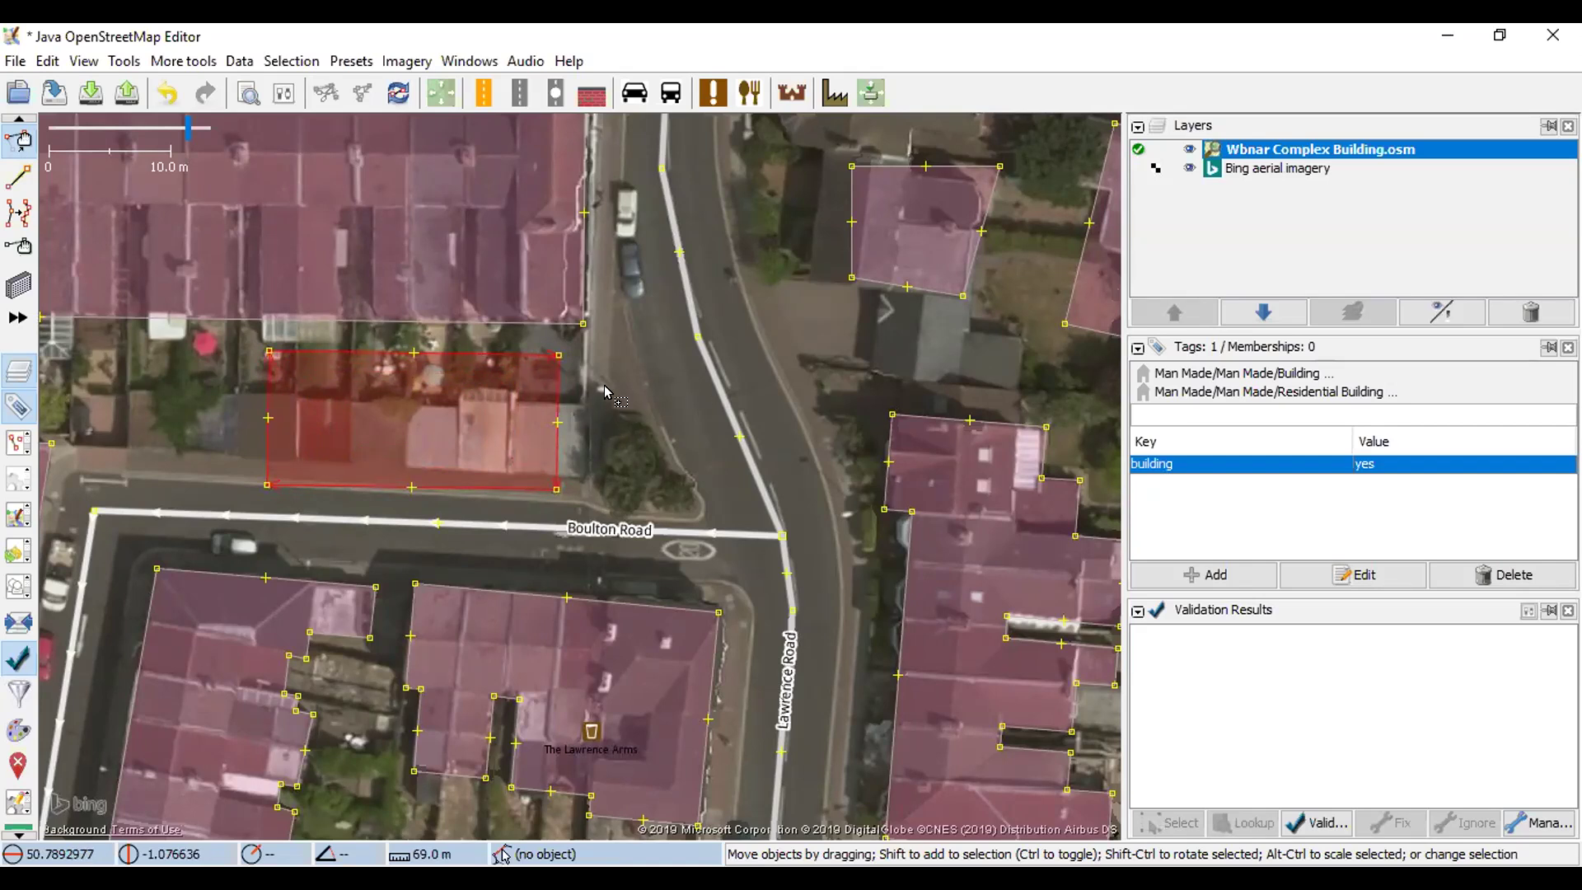
mouse_move(606, 394)
left_mouse_down("ctrl+shift")
mouse_move(607, 300)
mouse_move(608, 408)
left_mouse_up("ctrl+shift")
key("Delete")
- Examine the outline and tags of the small detached building between Darlington Road and Boulton Road, east of Lawrence Road
left_click_drag(636, 331, 646, 516)
left_click_drag(737, 305, 599, 410)
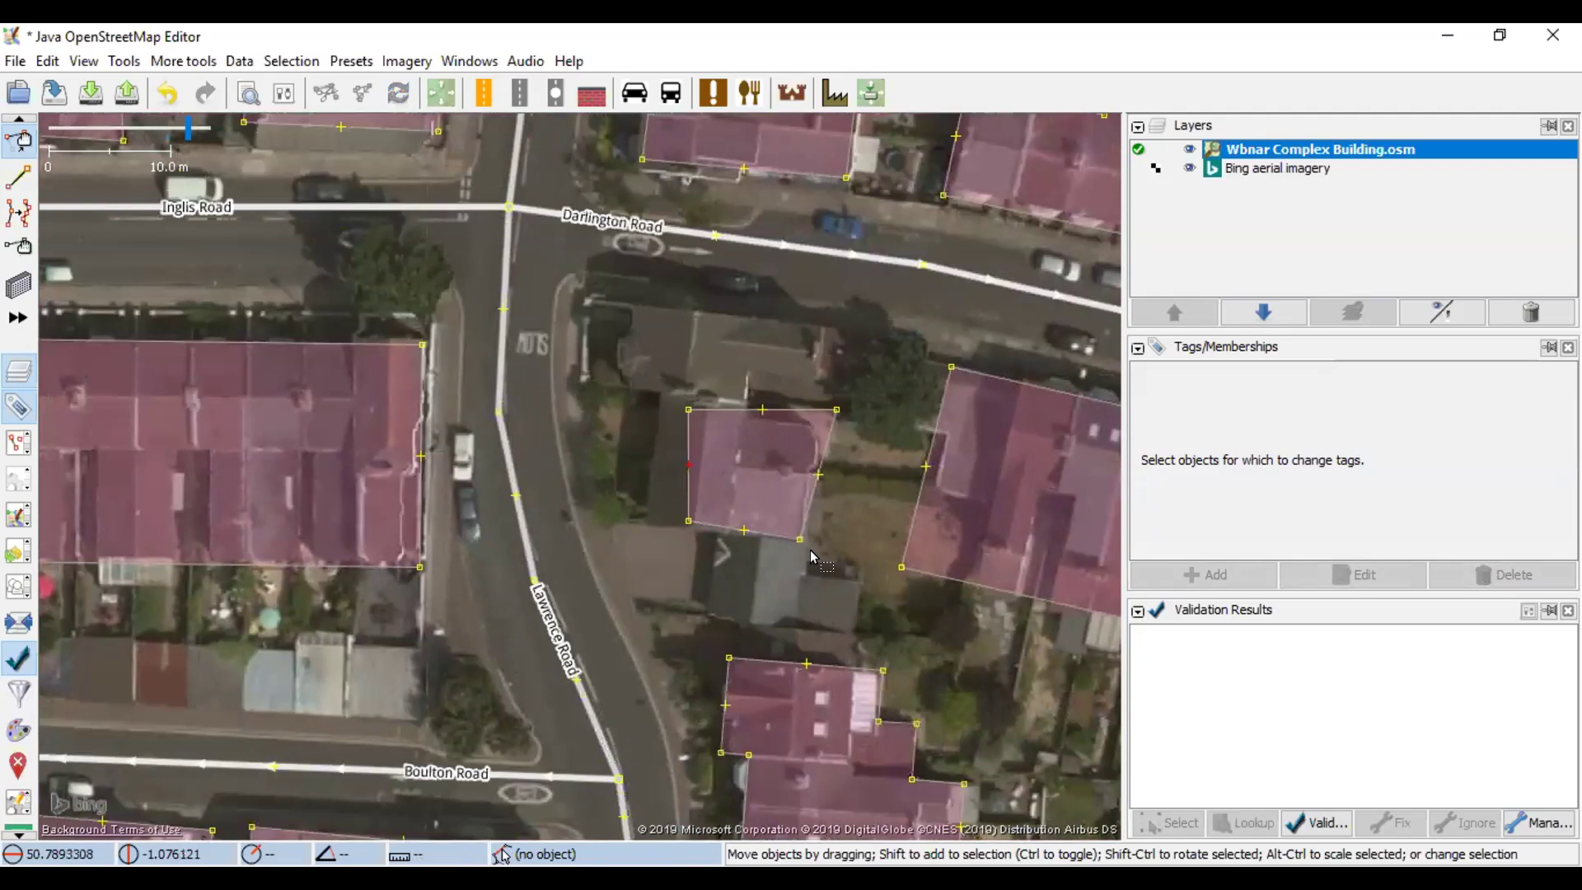
left_click_drag(836, 558, 795, 481)
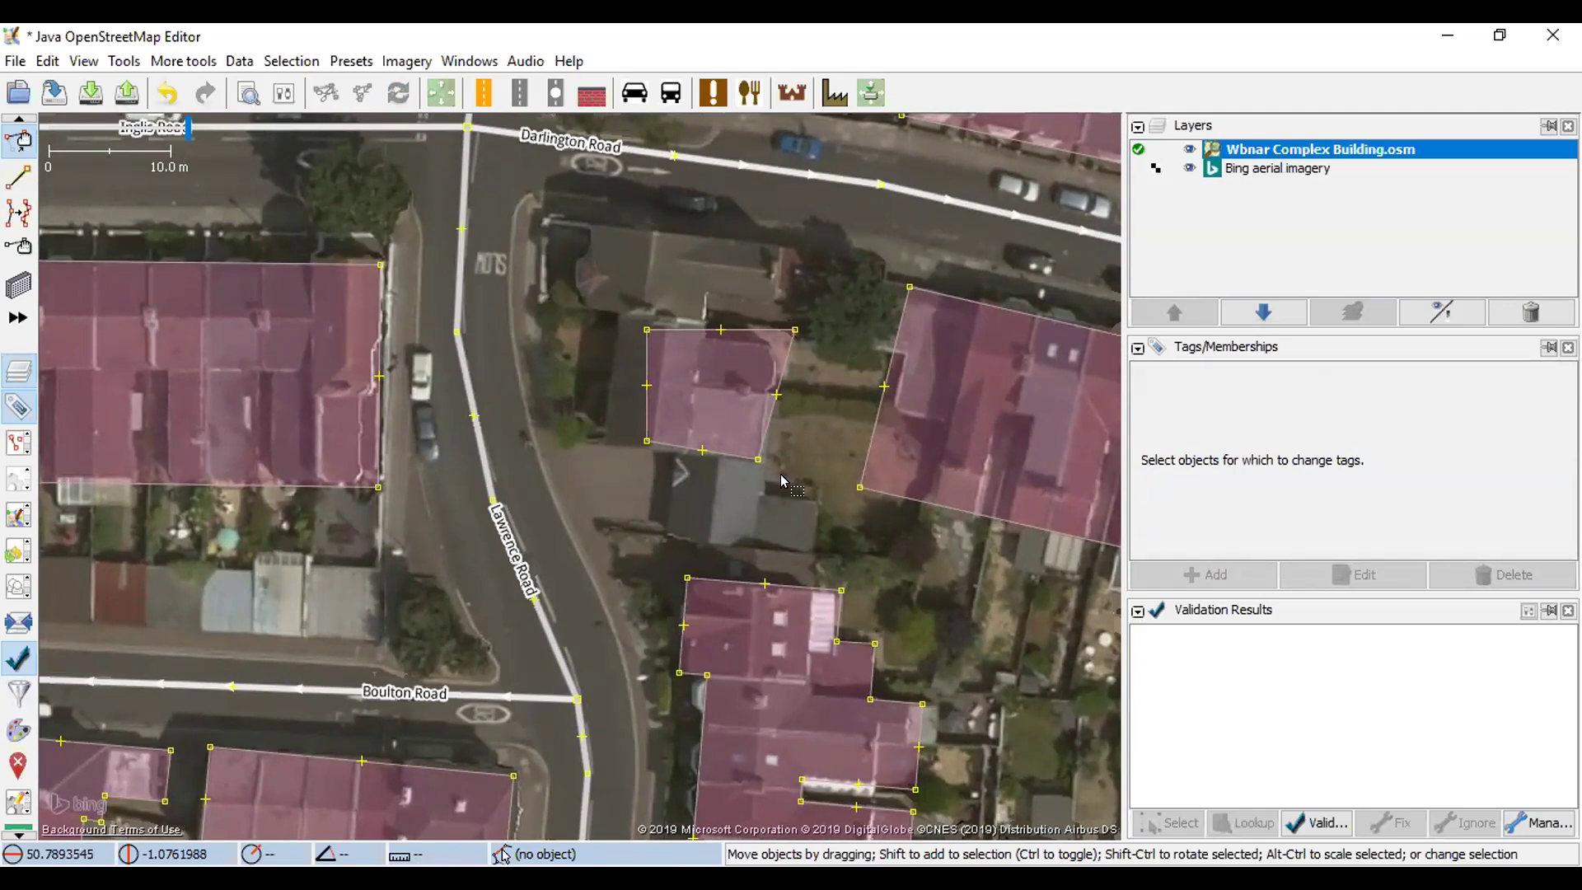
scroll(781, 480, "up", 3)
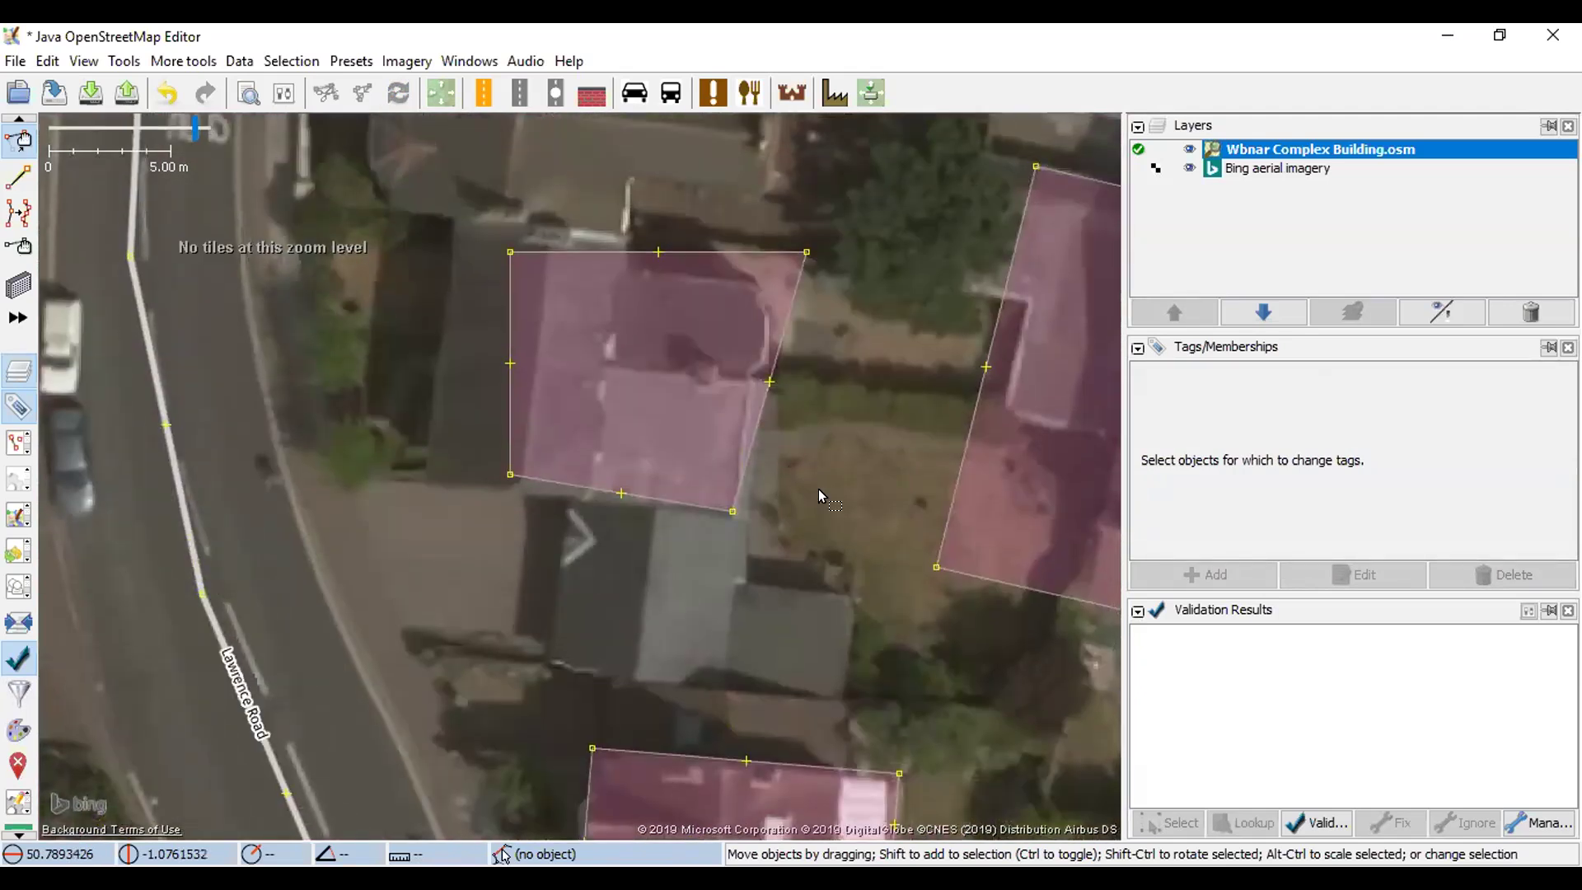
scroll(818, 488, "down", 3)
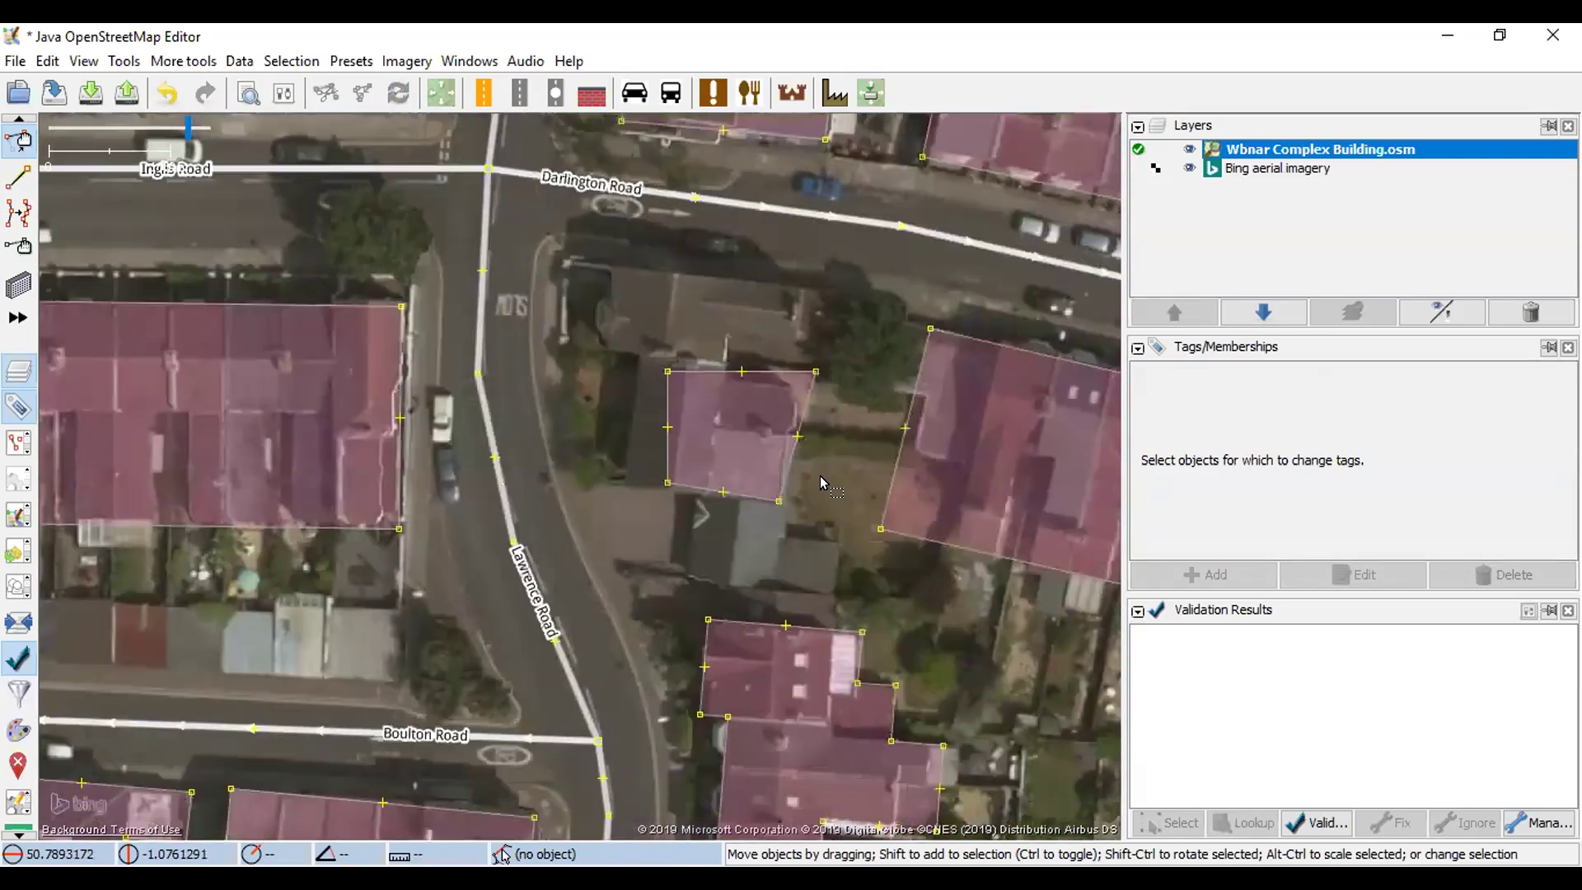
left_click(661, 402)
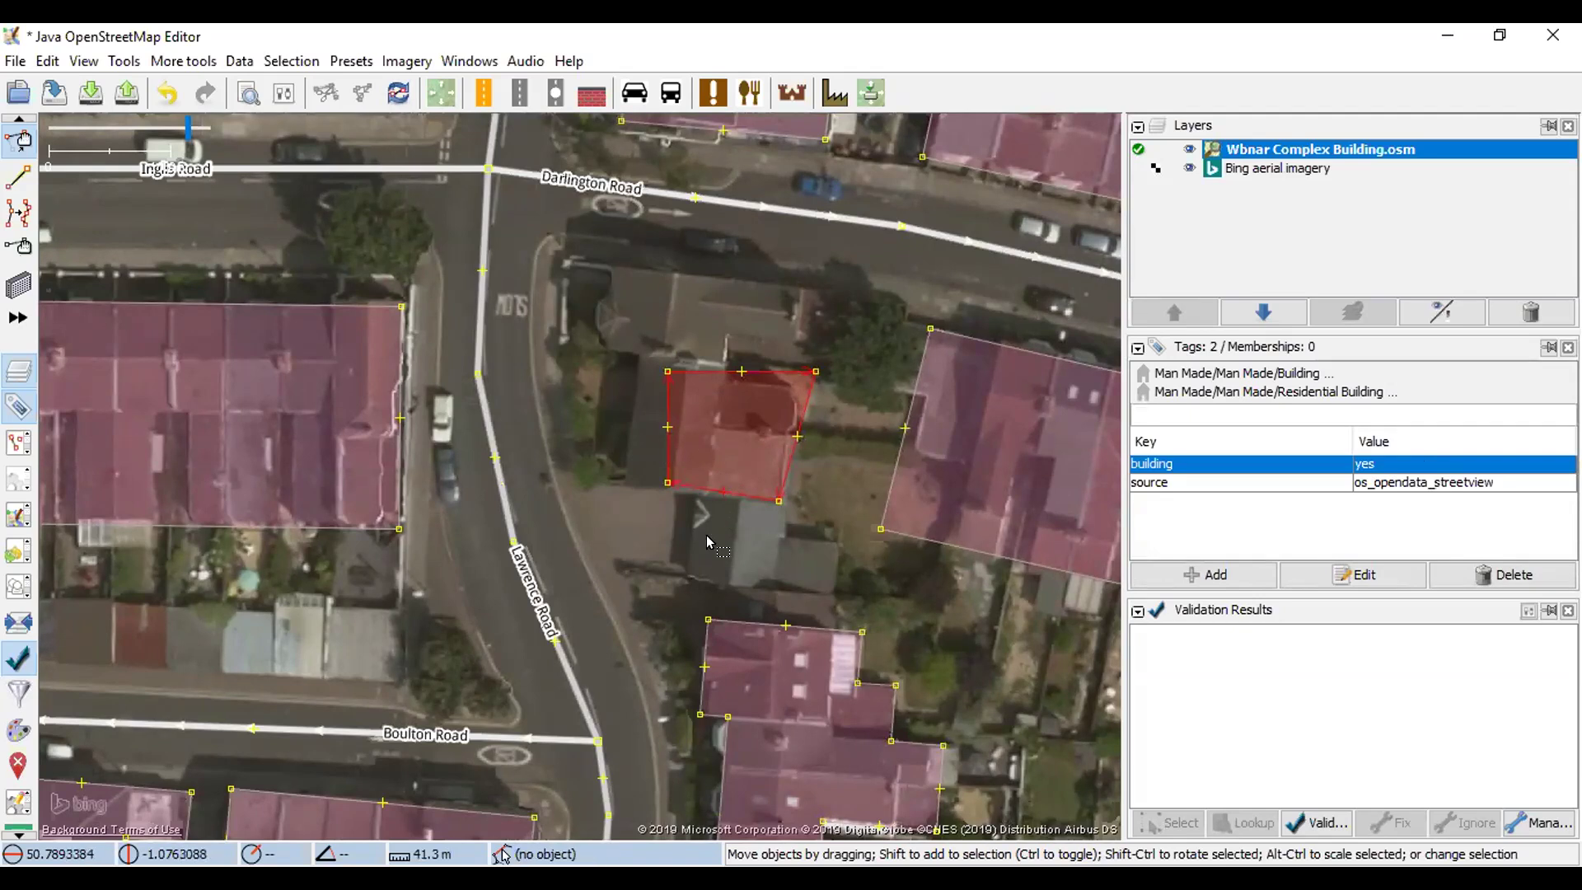
- Combine the large complex west of Lawrence Road with the overlapping building across the road, keeping apartments as the building value
left_click_drag(707, 539, 708, 230)
left_click_drag(707, 481, 696, 147)
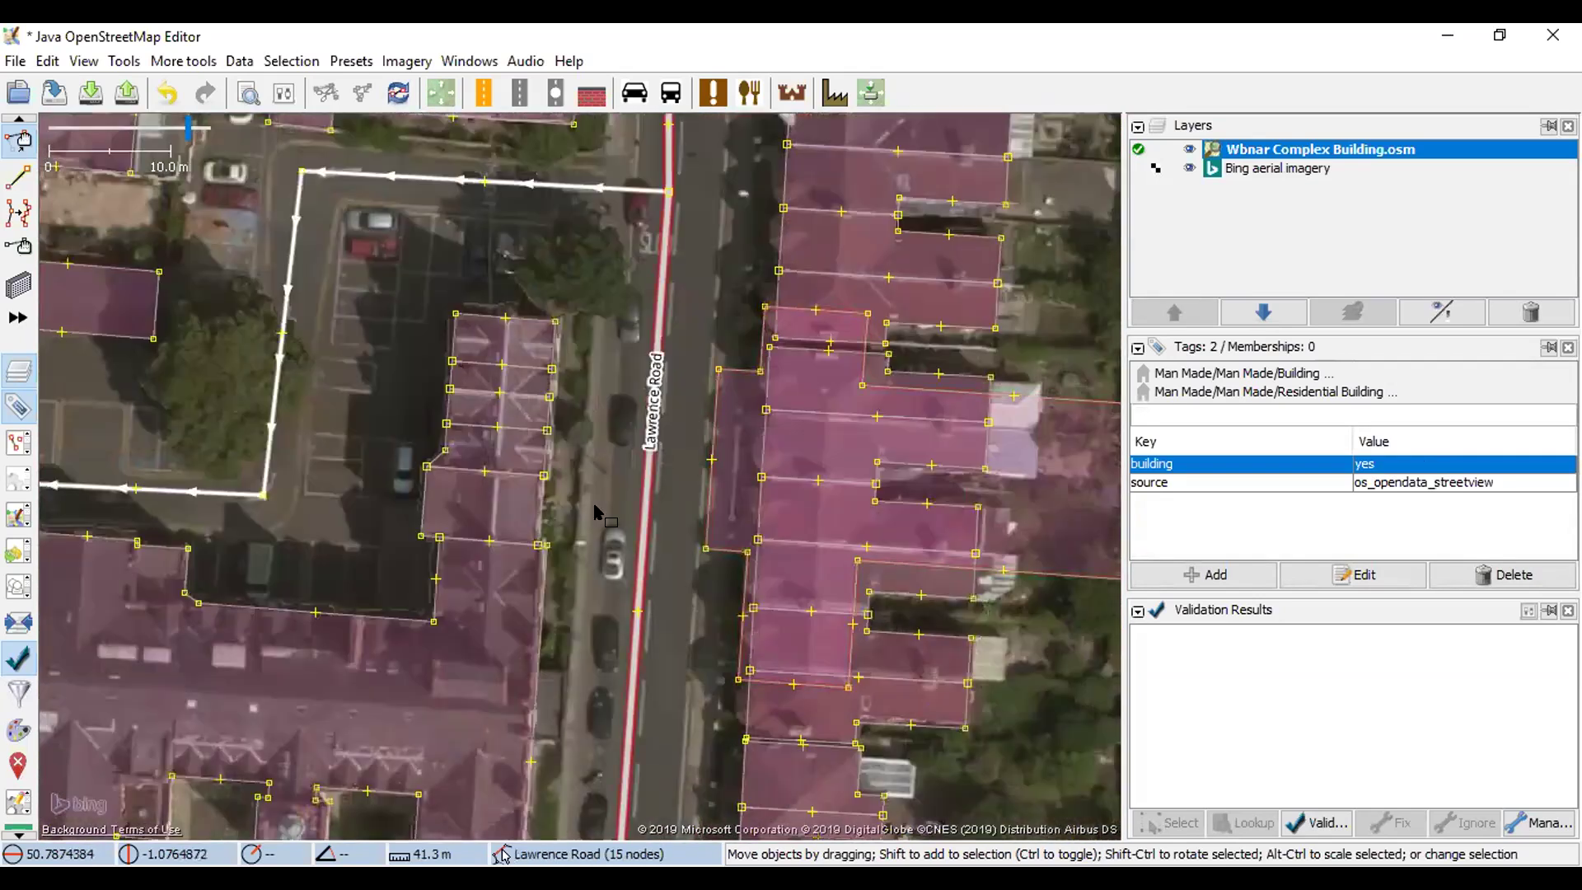
left_click_drag(562, 603, 552, 384)
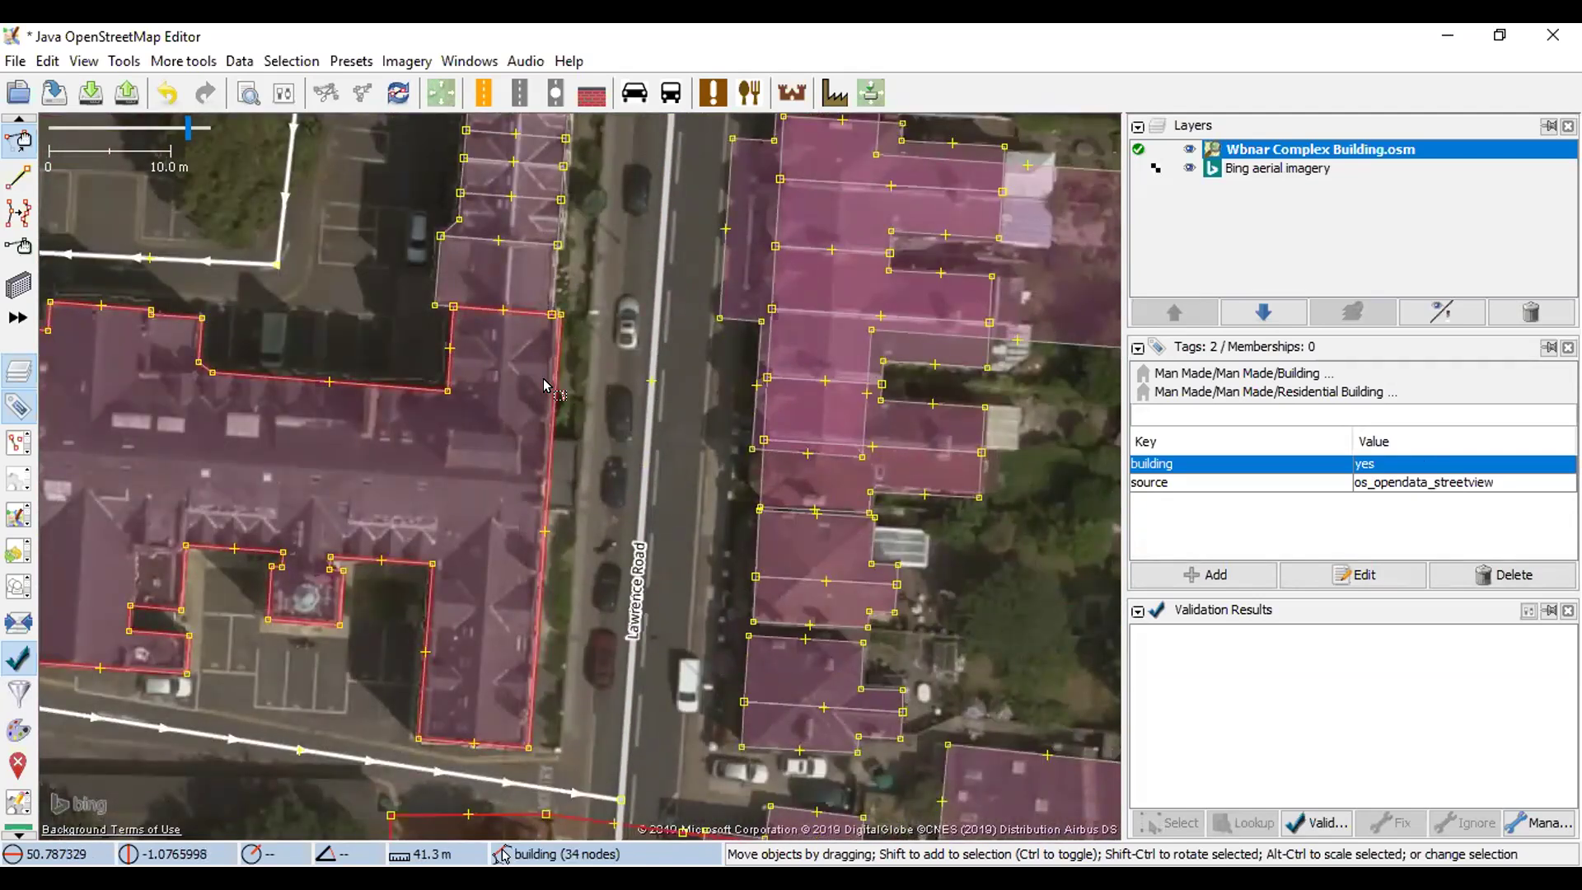
left_click(549, 385)
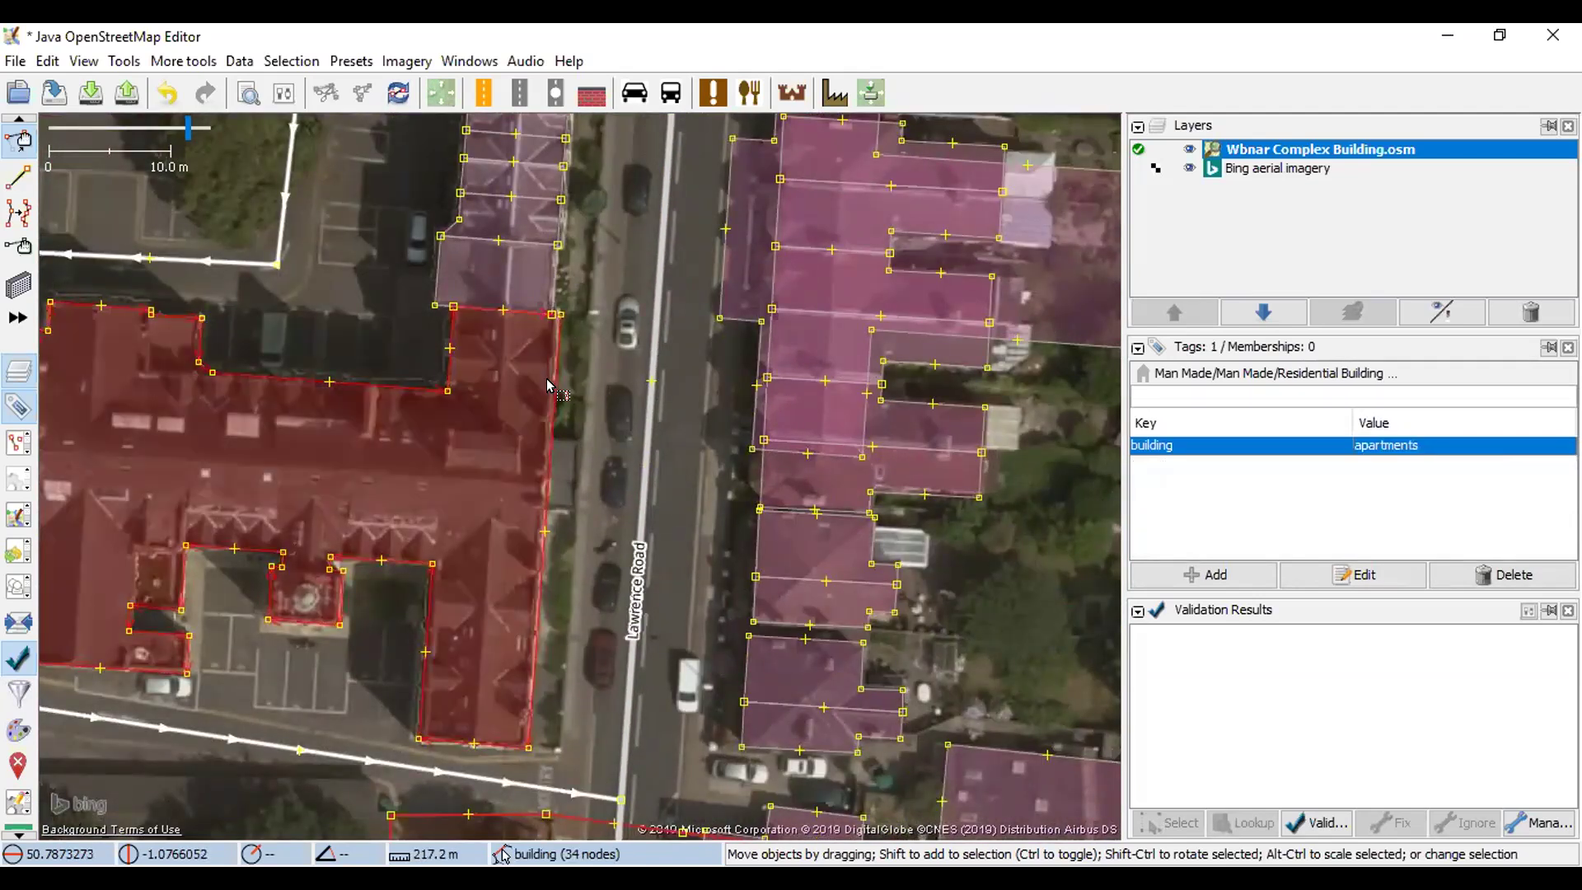
left_click(718, 277, "shift")
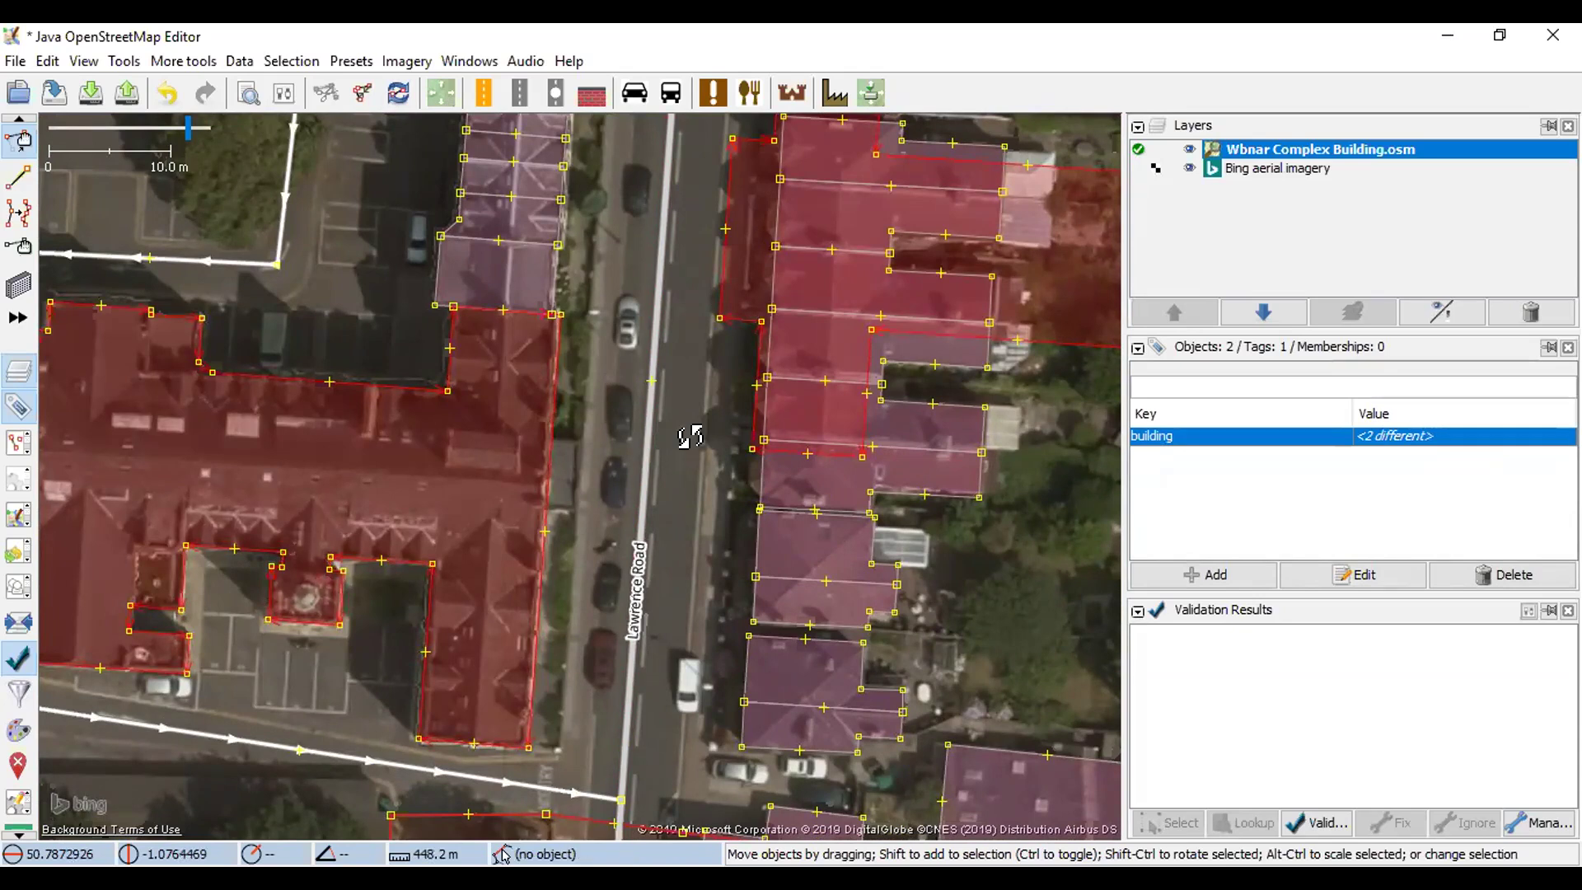
key("c")
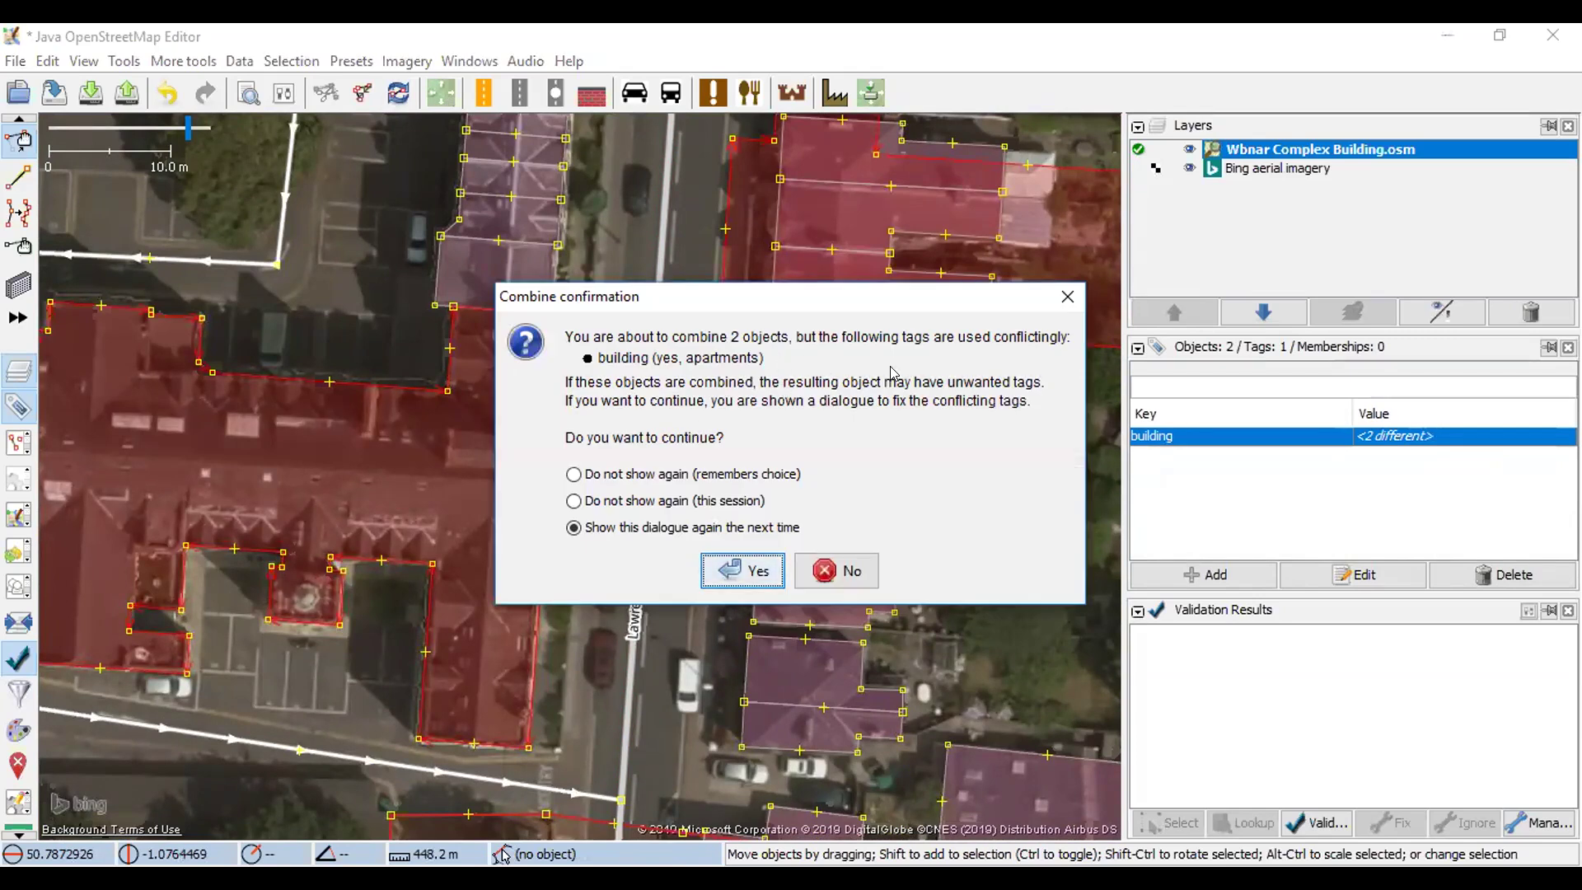
left_click(754, 572)
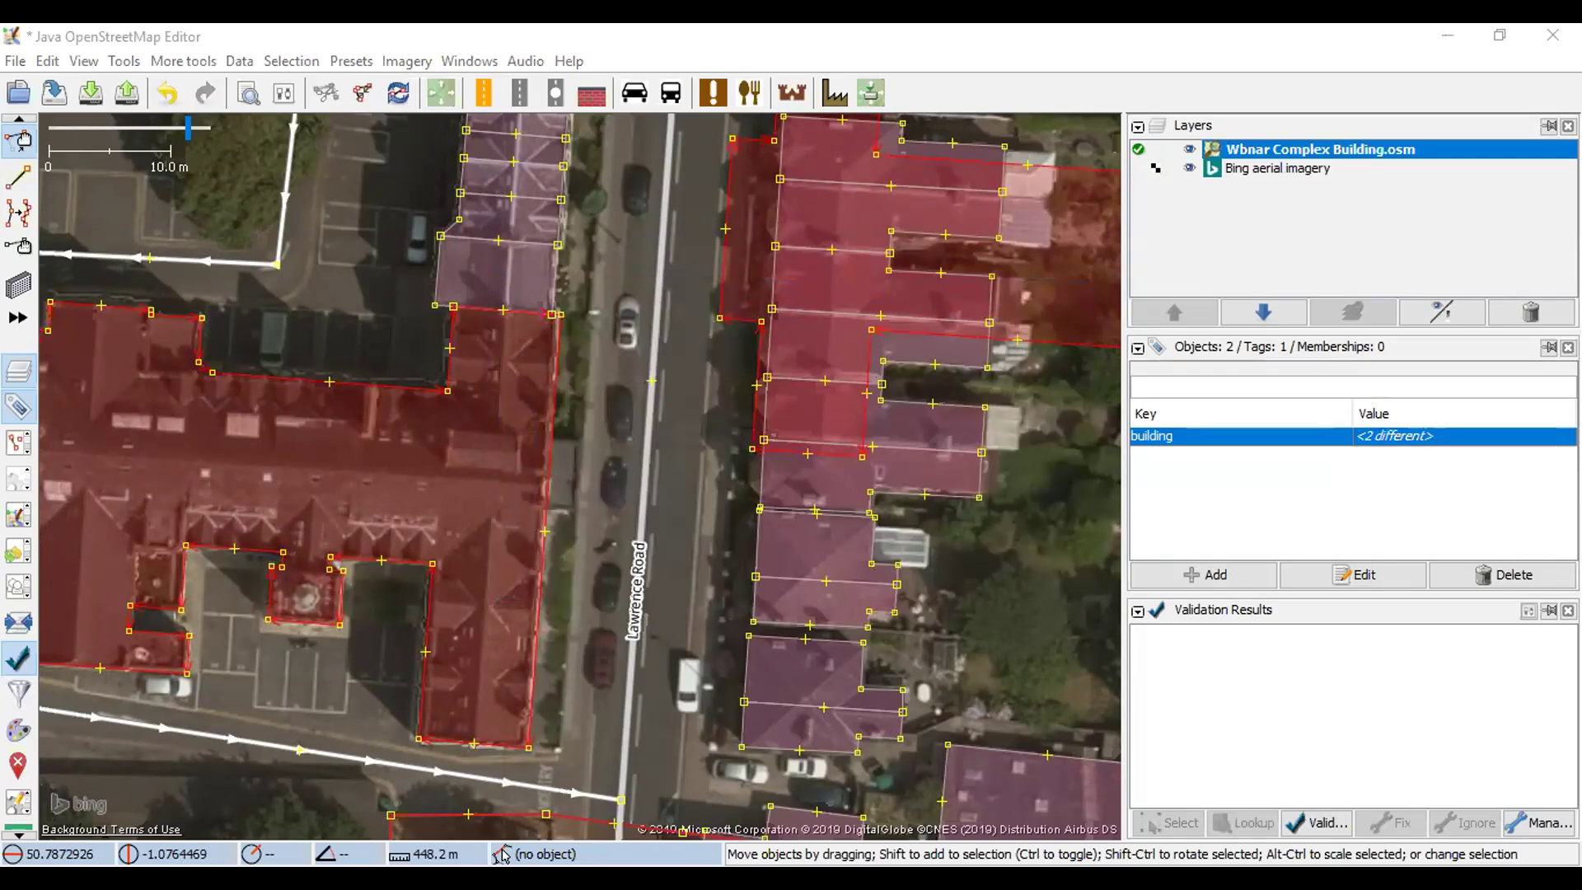
key("c")
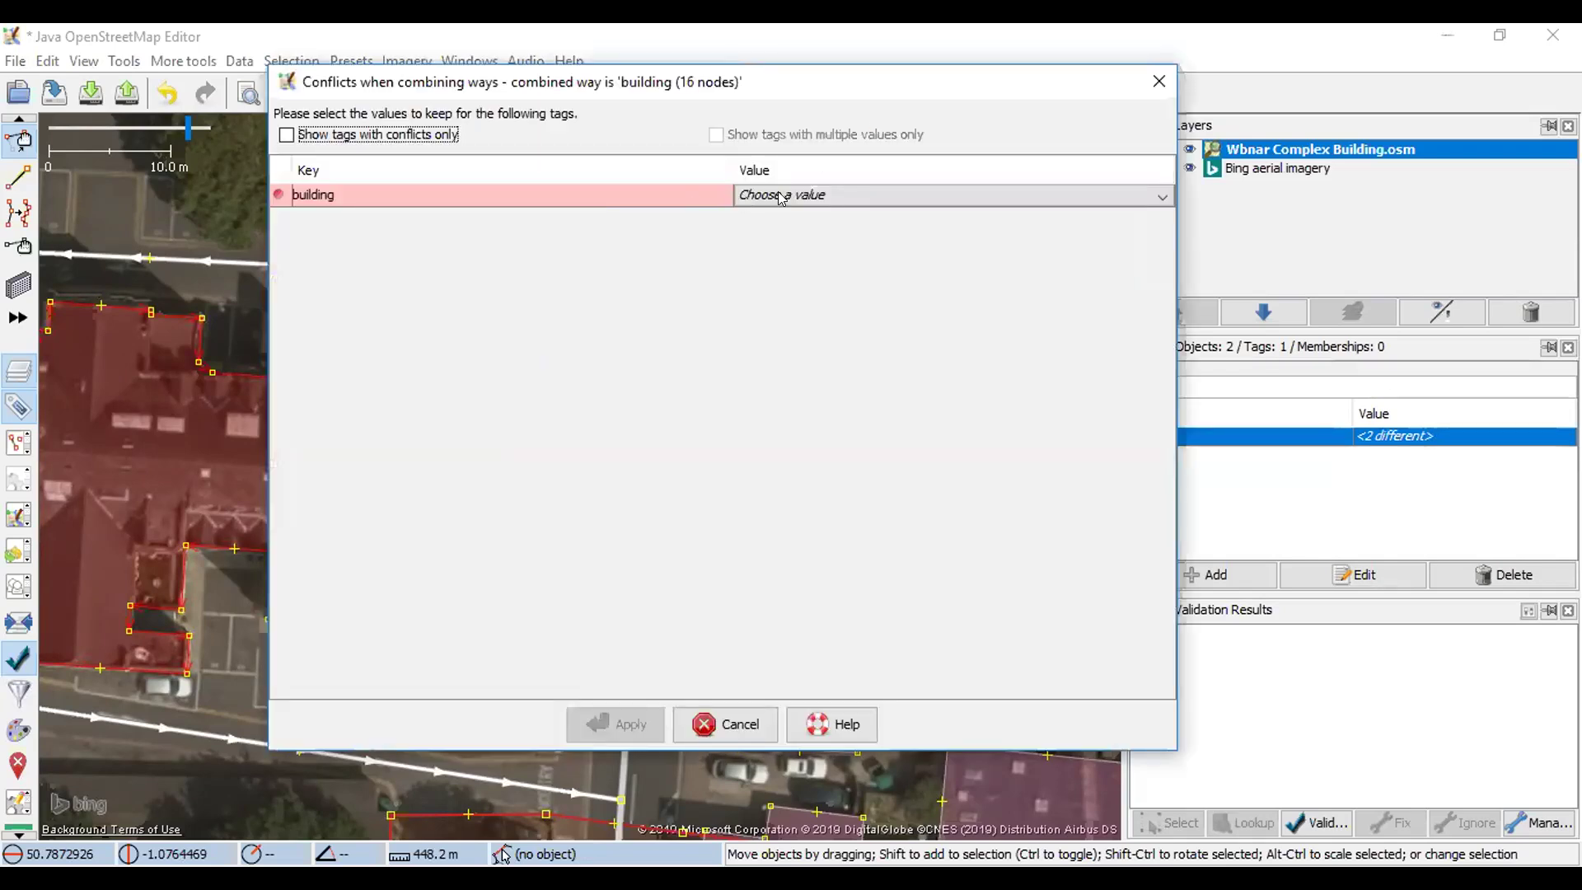
left_click(1161, 201)
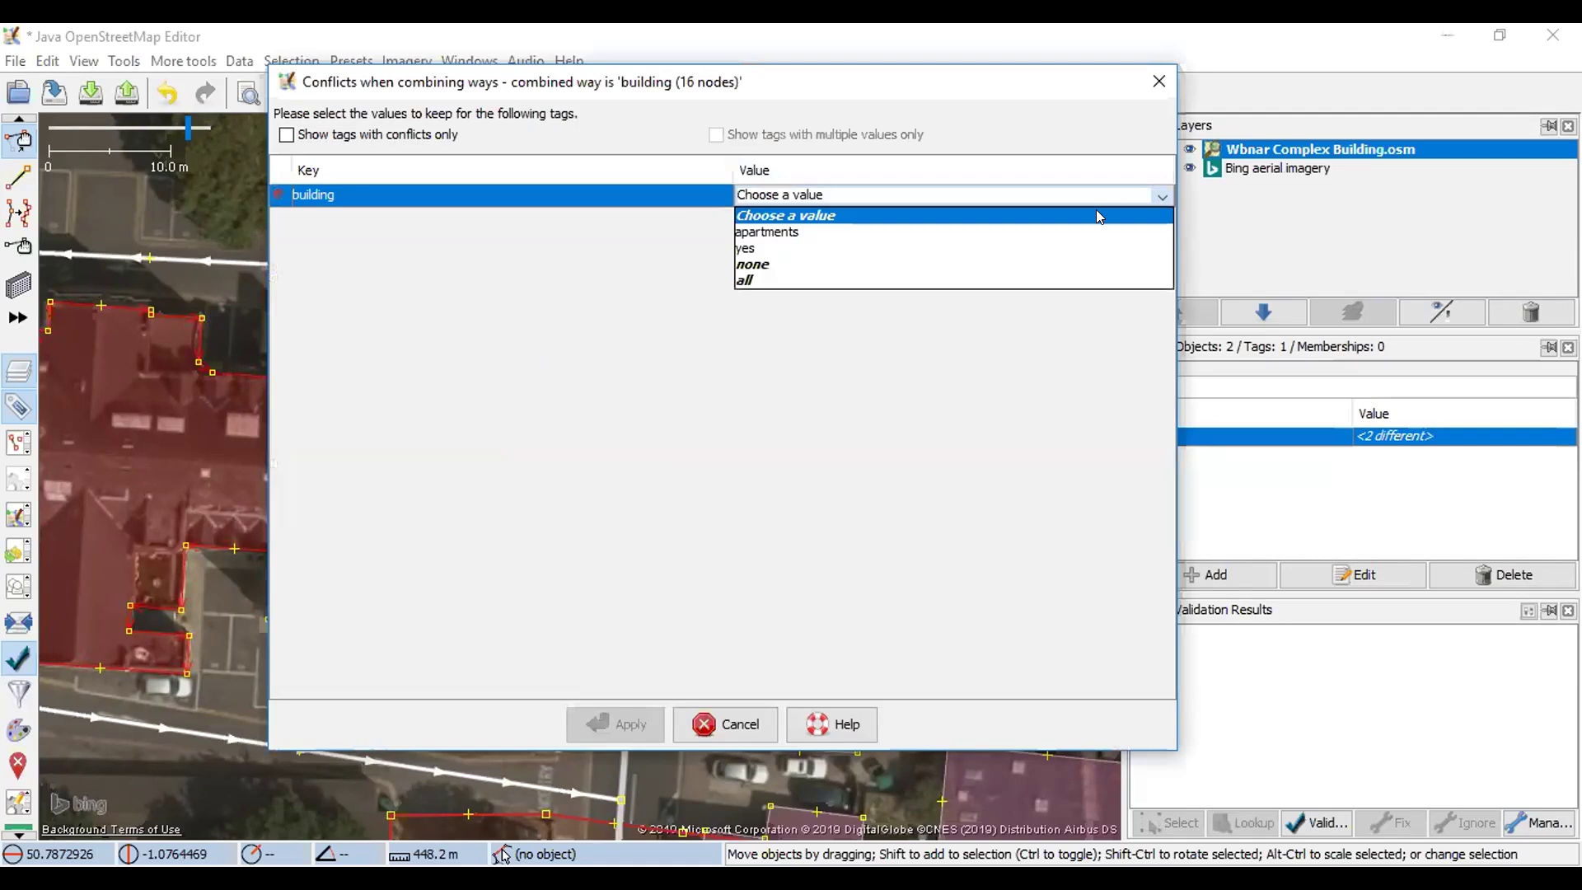
left_click(822, 232)
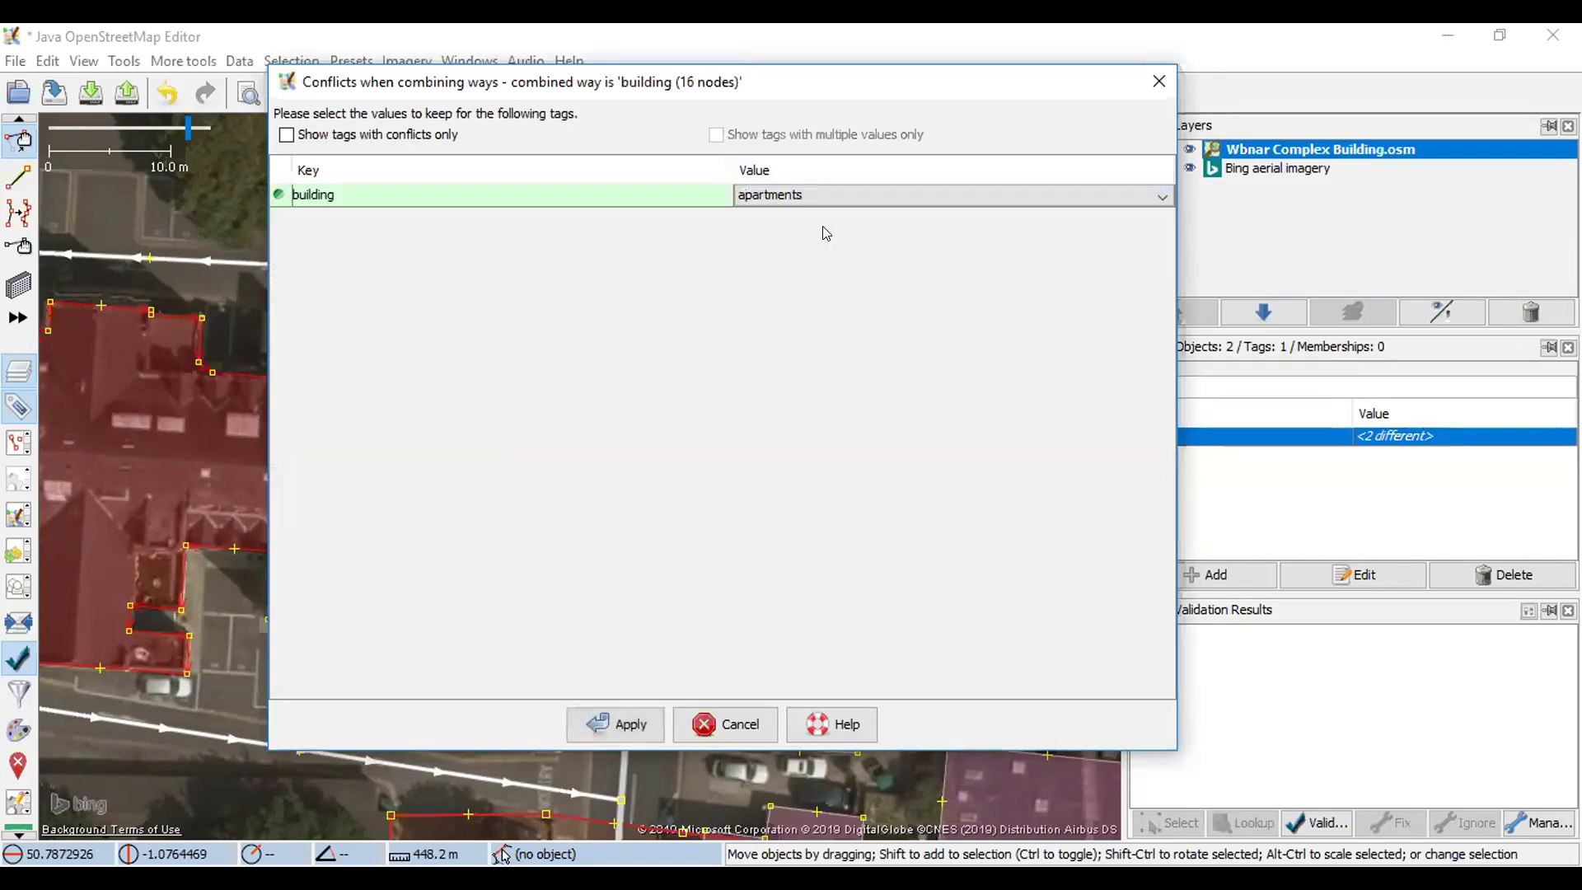
left_click(631, 715)
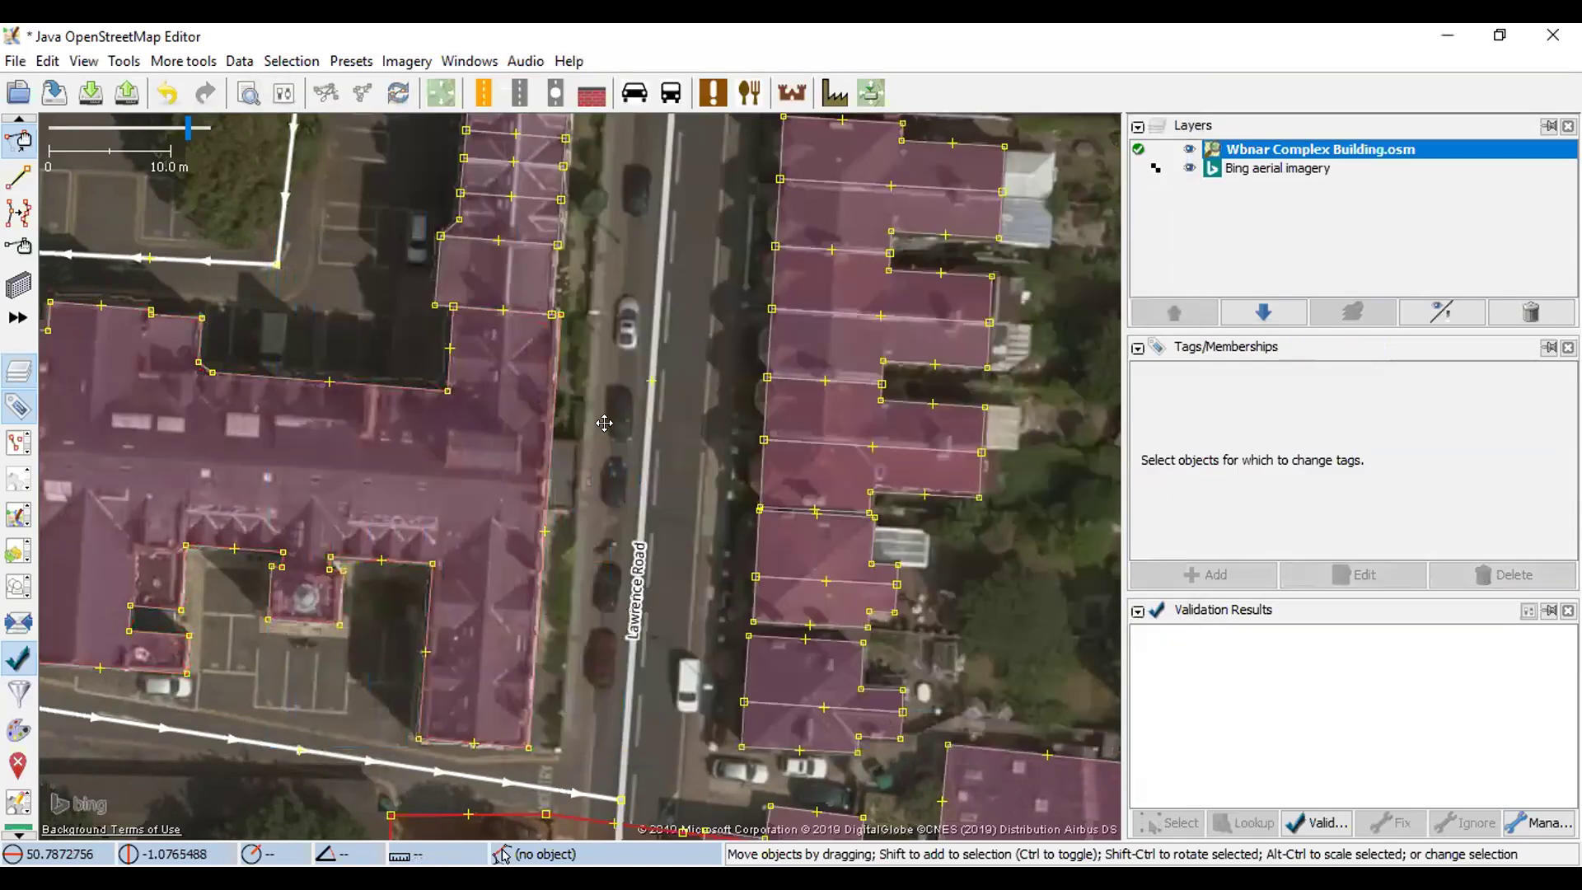
- Select the apartments complex west of Lawrence Road and open its edit history
left_click_drag(600, 448, 600, 394)
left_click(599, 394)
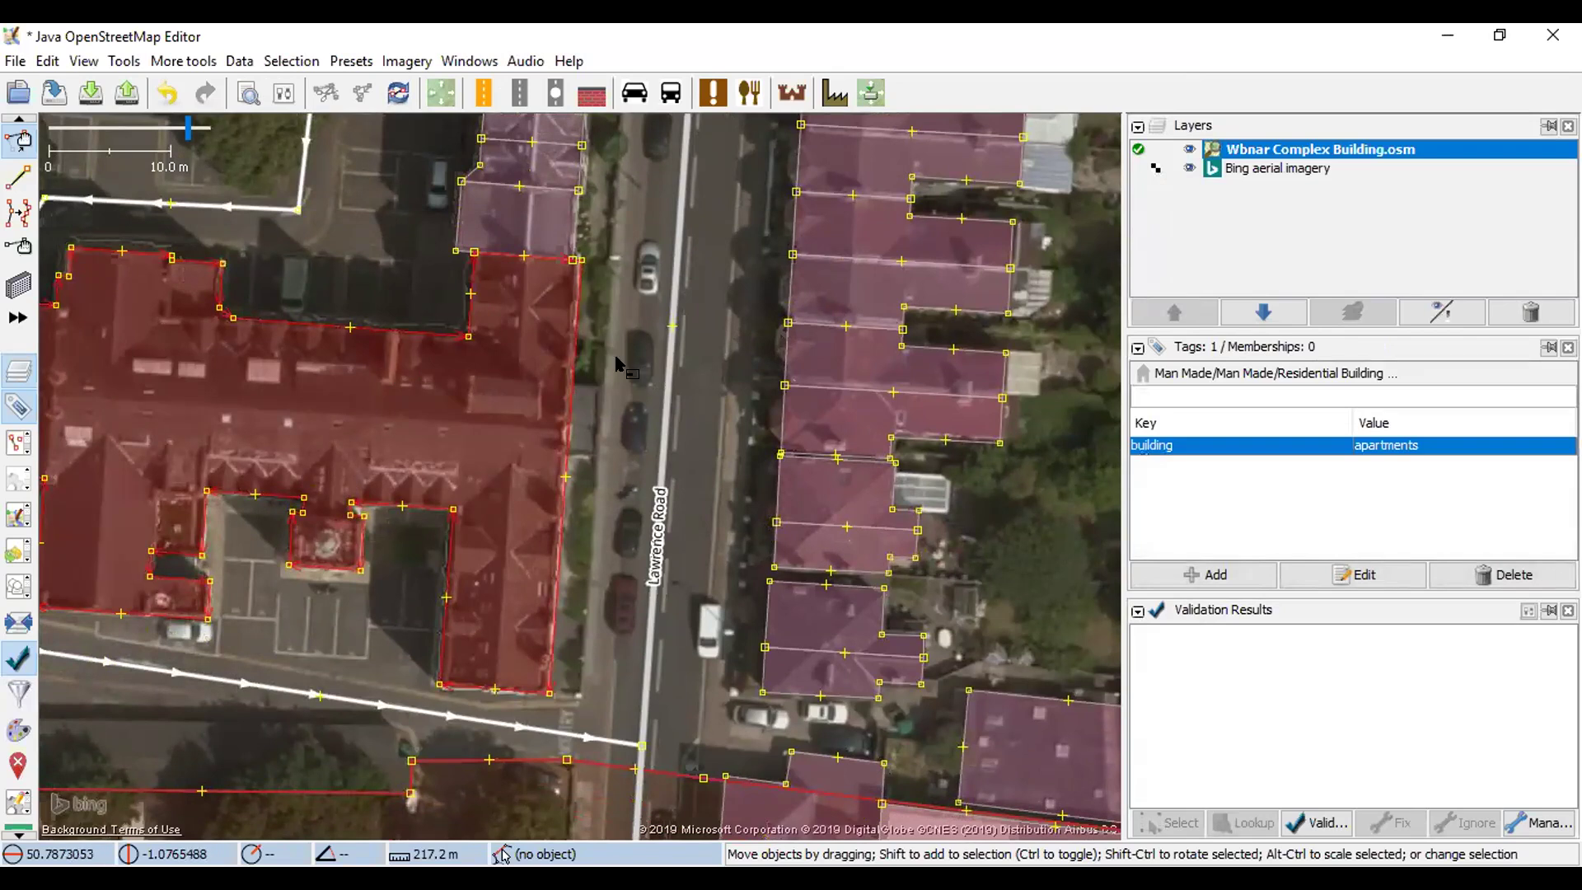
scroll(616, 357, "up", 1)
key("ctrl+h")
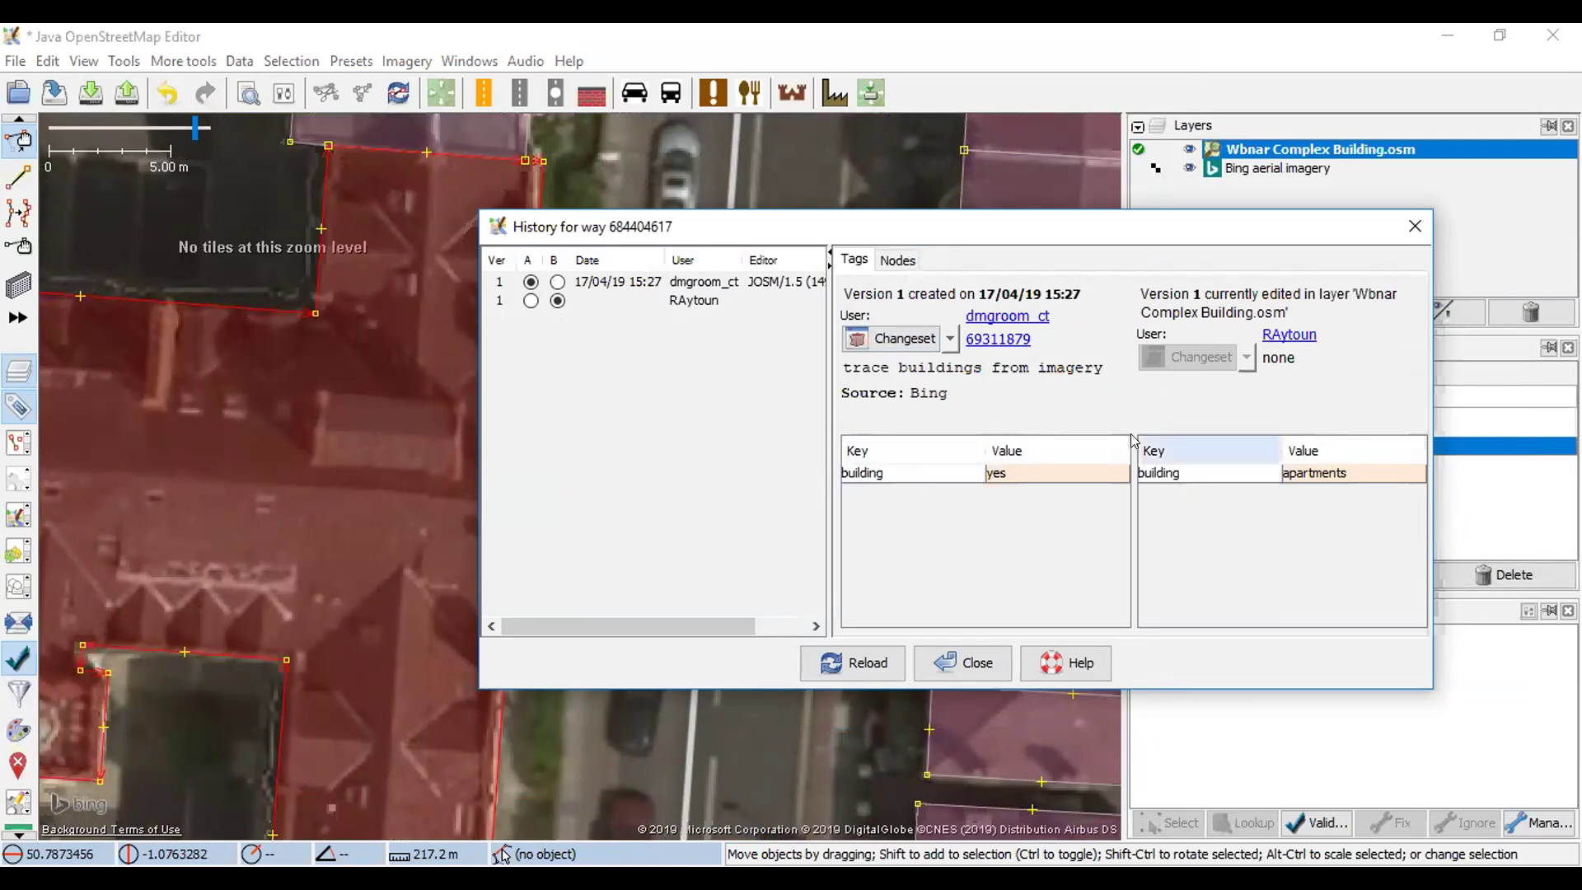
- Close the edit history and move the small building outline southeast of the Lawrence Road and Darlington Road junction onto the neighbouring terrace
left_click(1414, 227)
left_click_drag(795, 205, 801, 528)
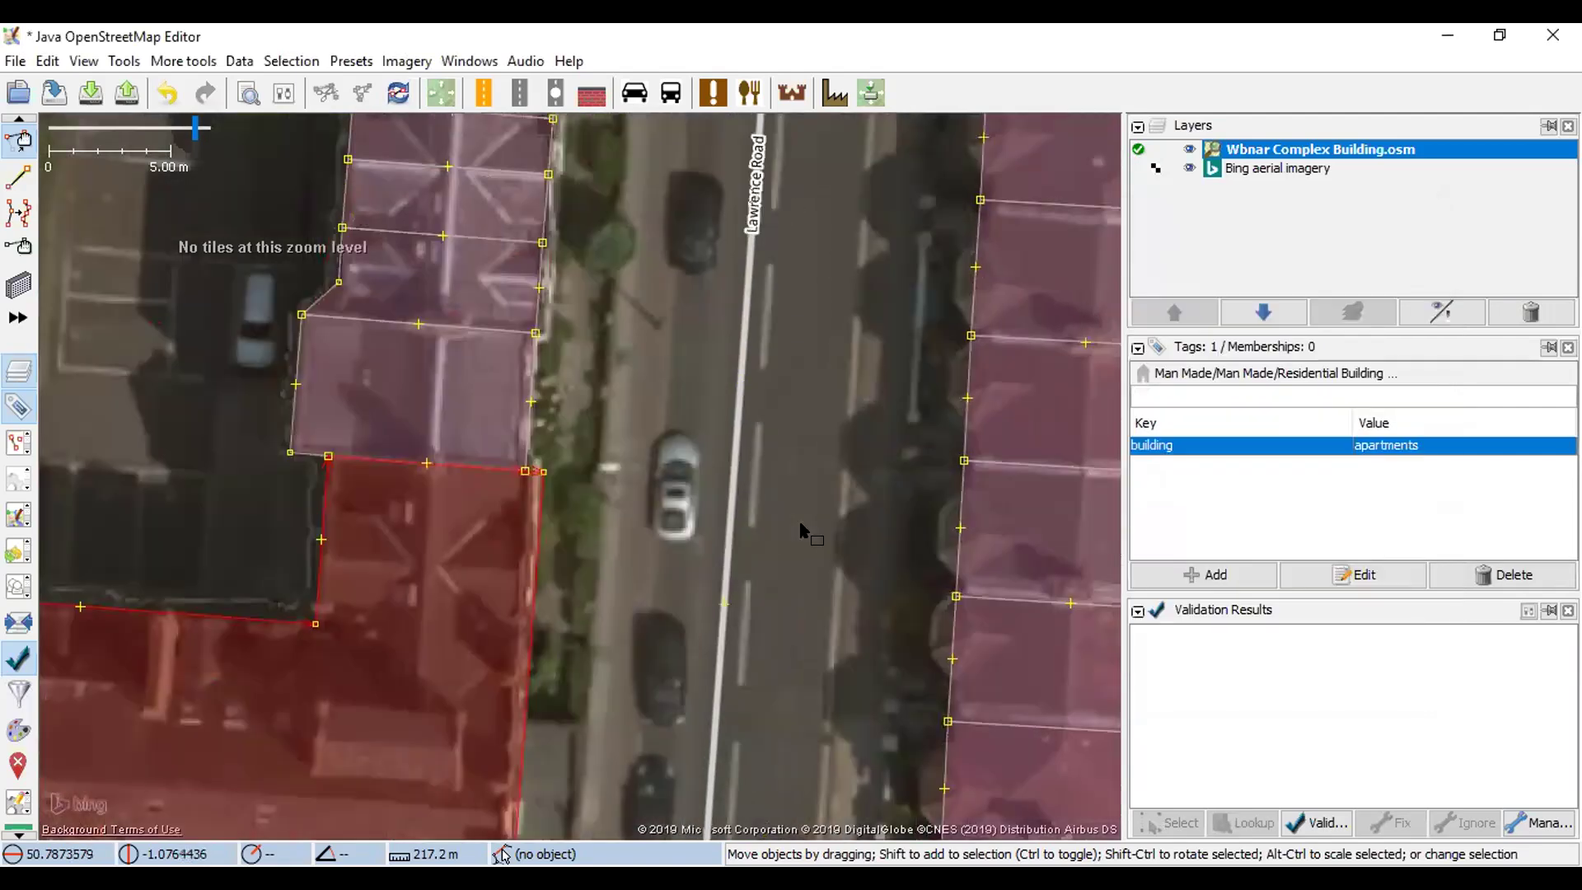
scroll(803, 531, "down", 4)
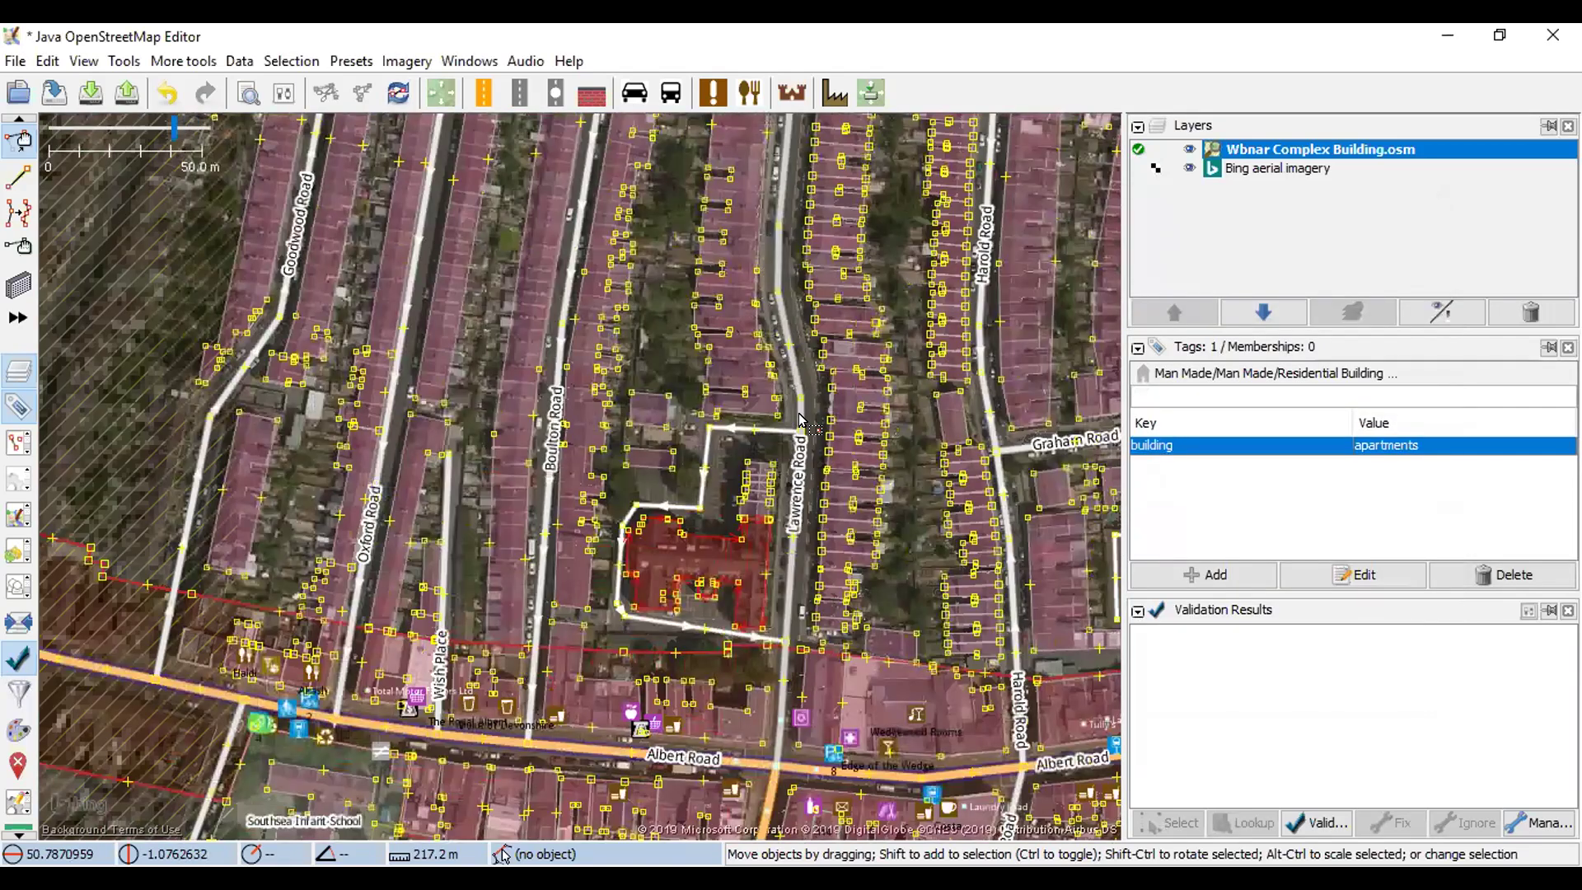
scroll(800, 420, "down", 5)
scroll(795, 319, "up", 5)
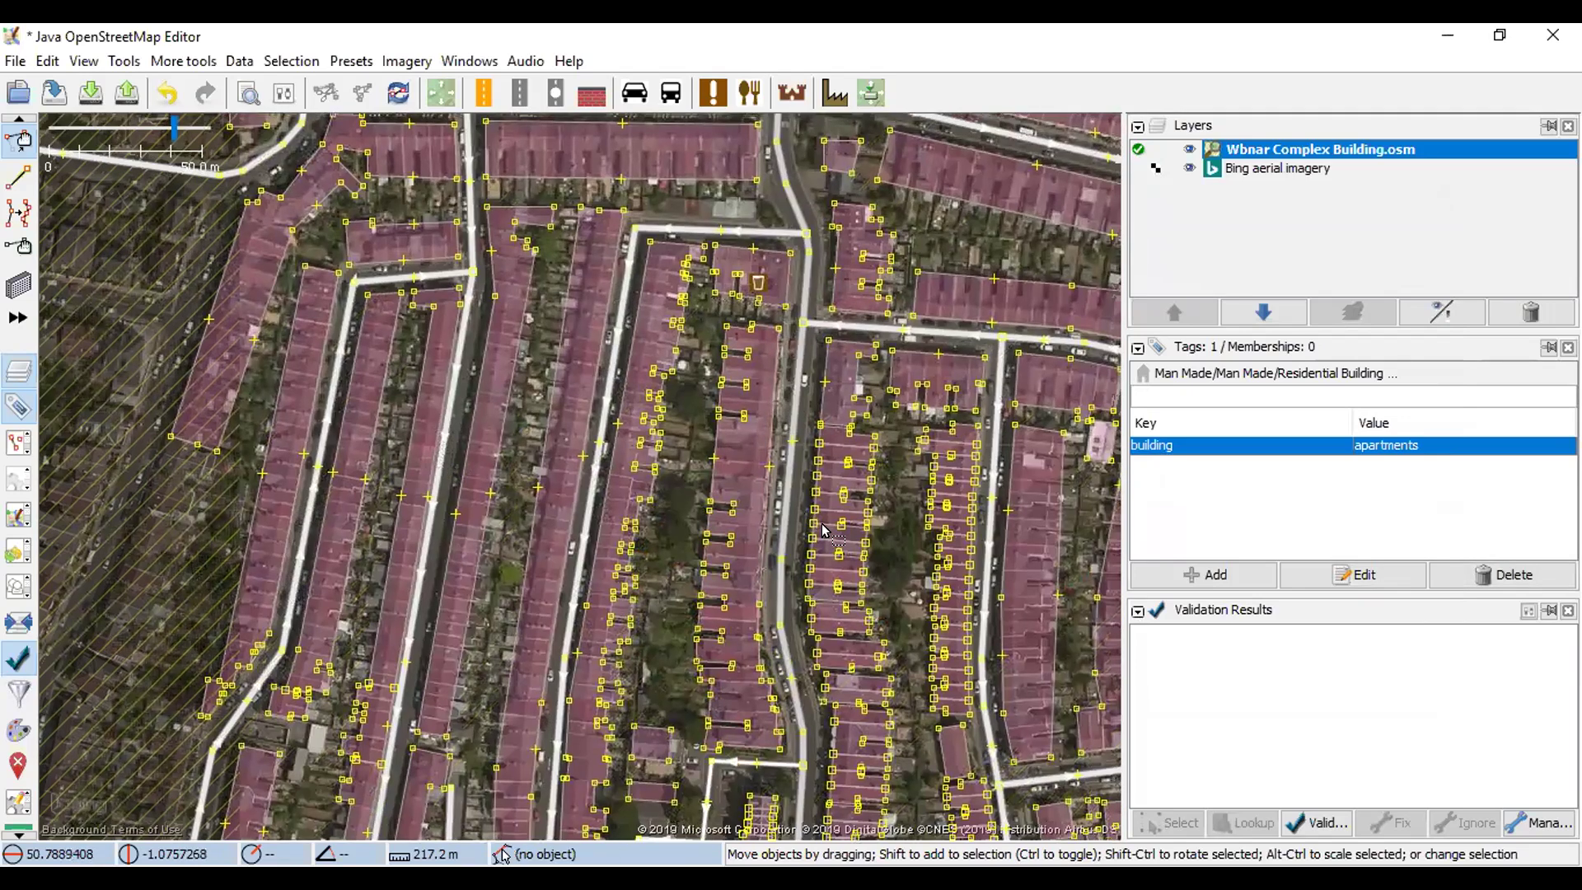
scroll(778, 495, "down", 1)
scroll(805, 411, "up", 1)
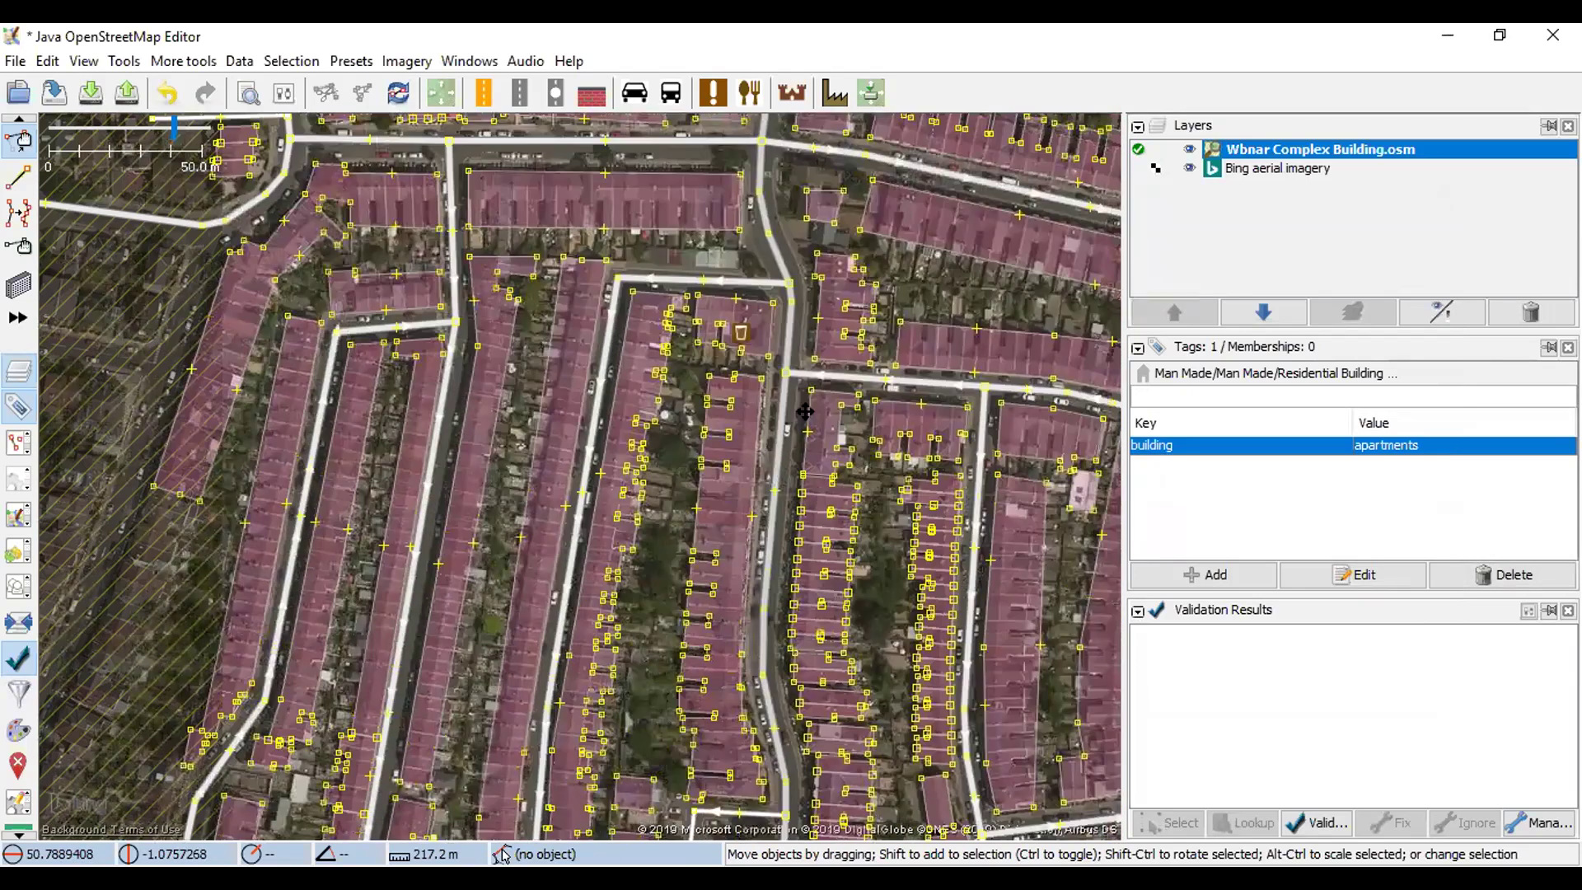
scroll(805, 411, "up", 7)
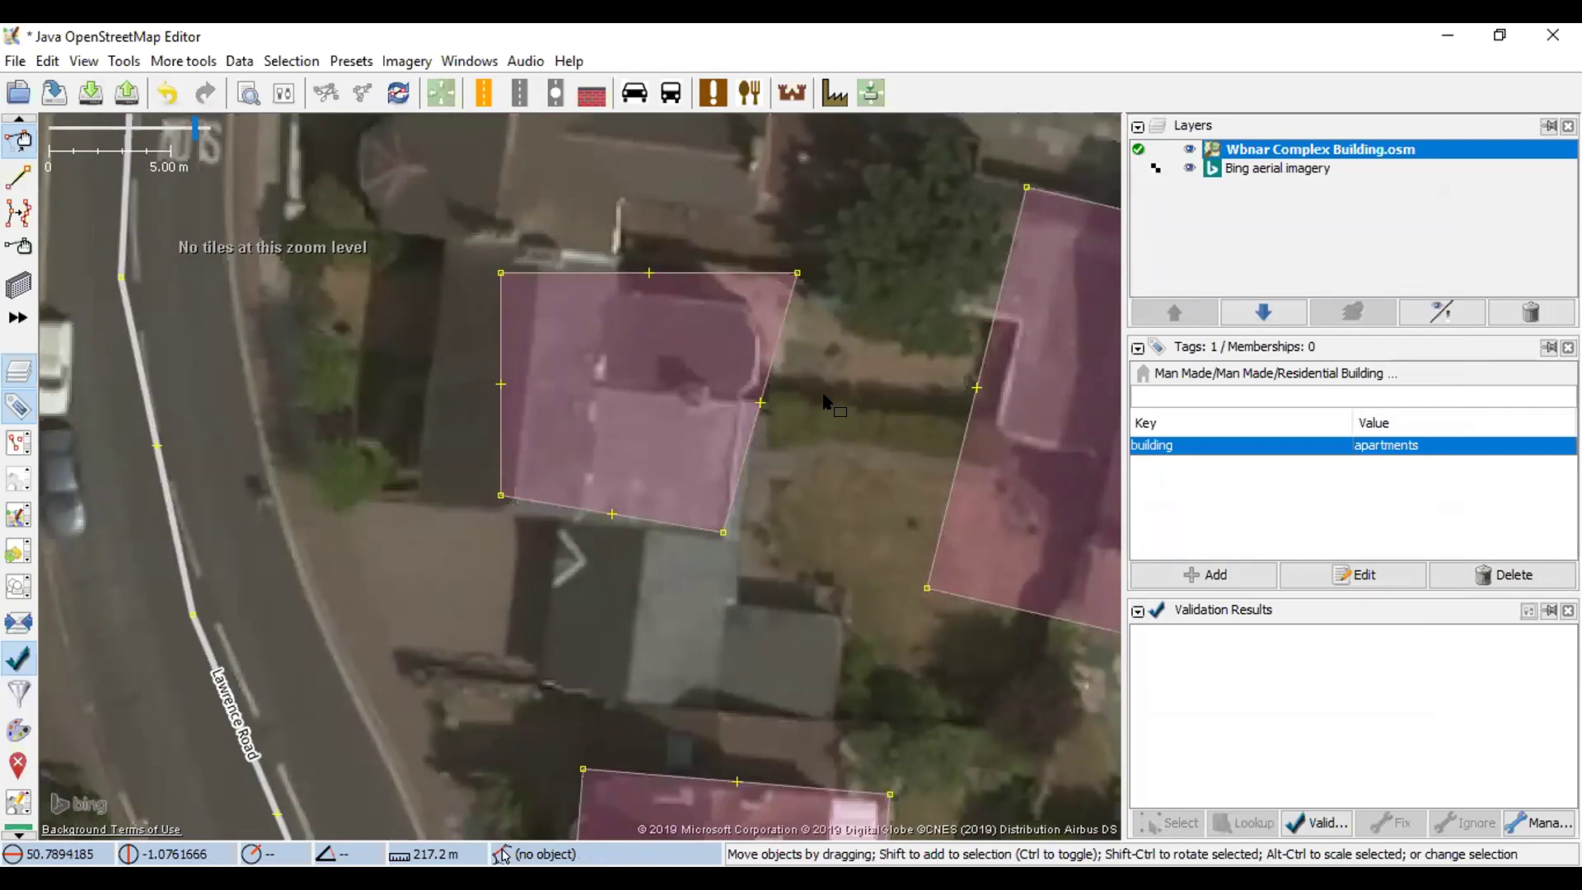
left_click_drag(823, 394, 822, 426)
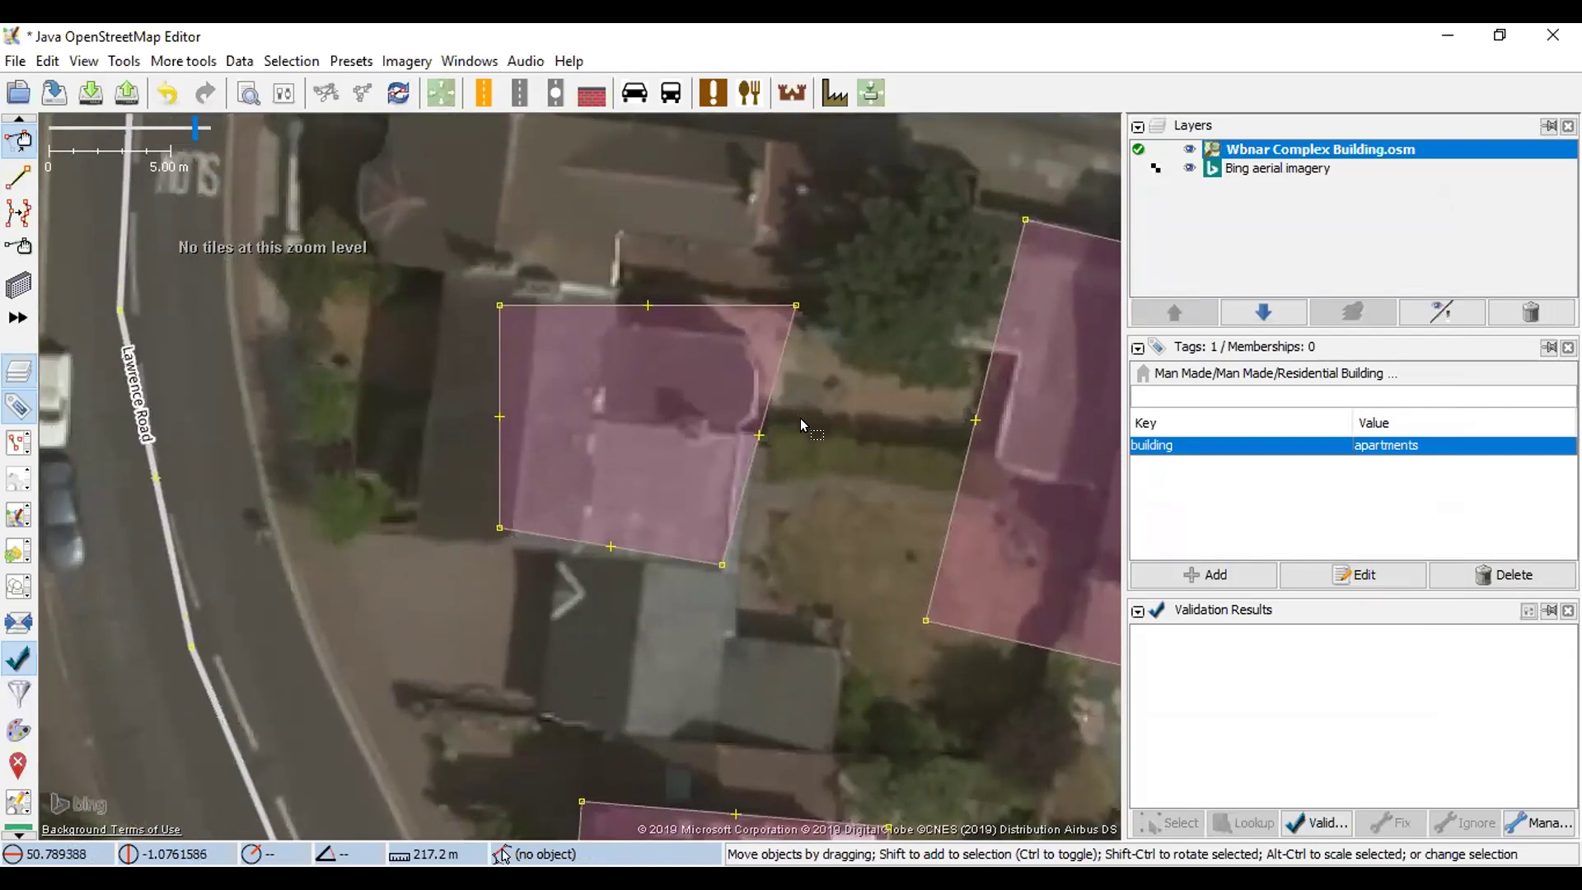
scroll(799, 417, "down", 3)
scroll(785, 423, "up", 2)
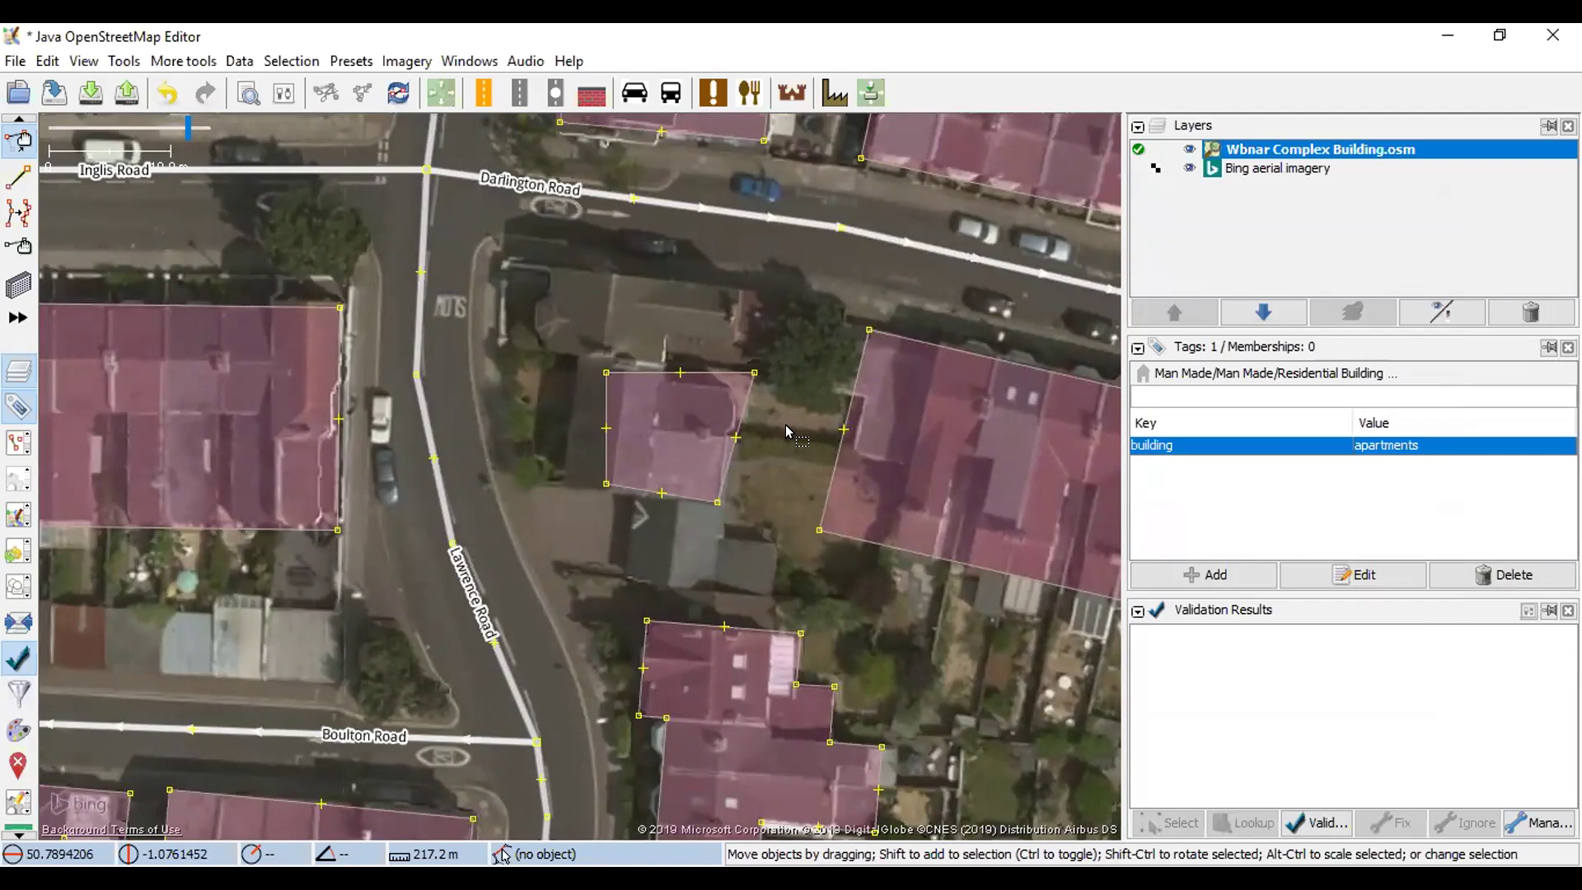
left_click_drag(784, 424, 764, 321)
left_click(468, 393)
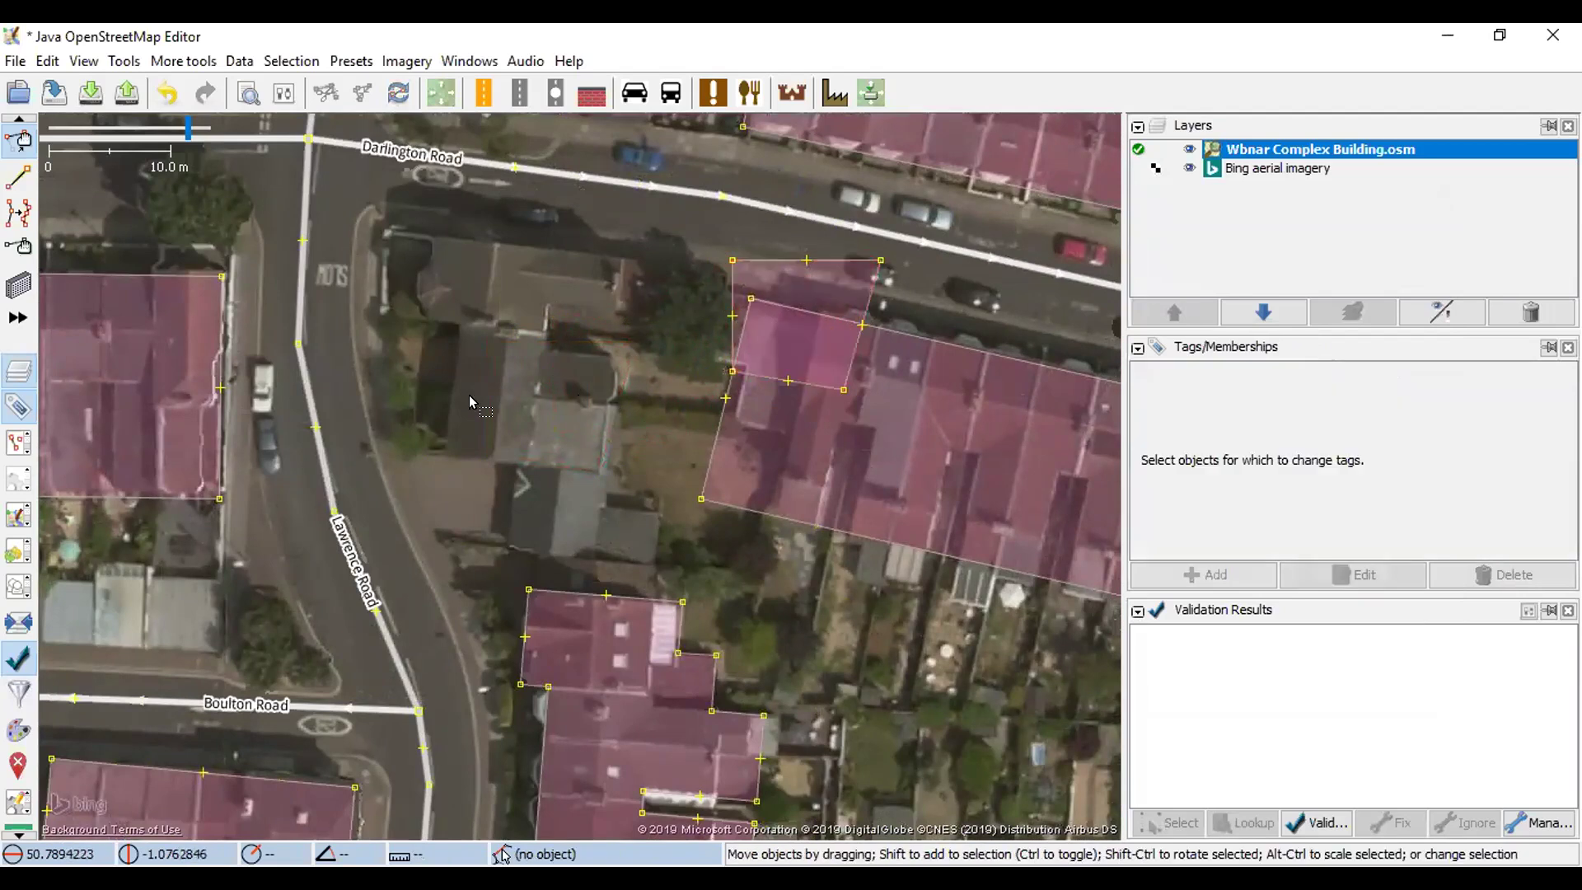
- Draw a rectangular building about 10.9 m by 7.2 m over the uncovered house roof east of Lawrence Road
scroll(468, 393, "up", 2)
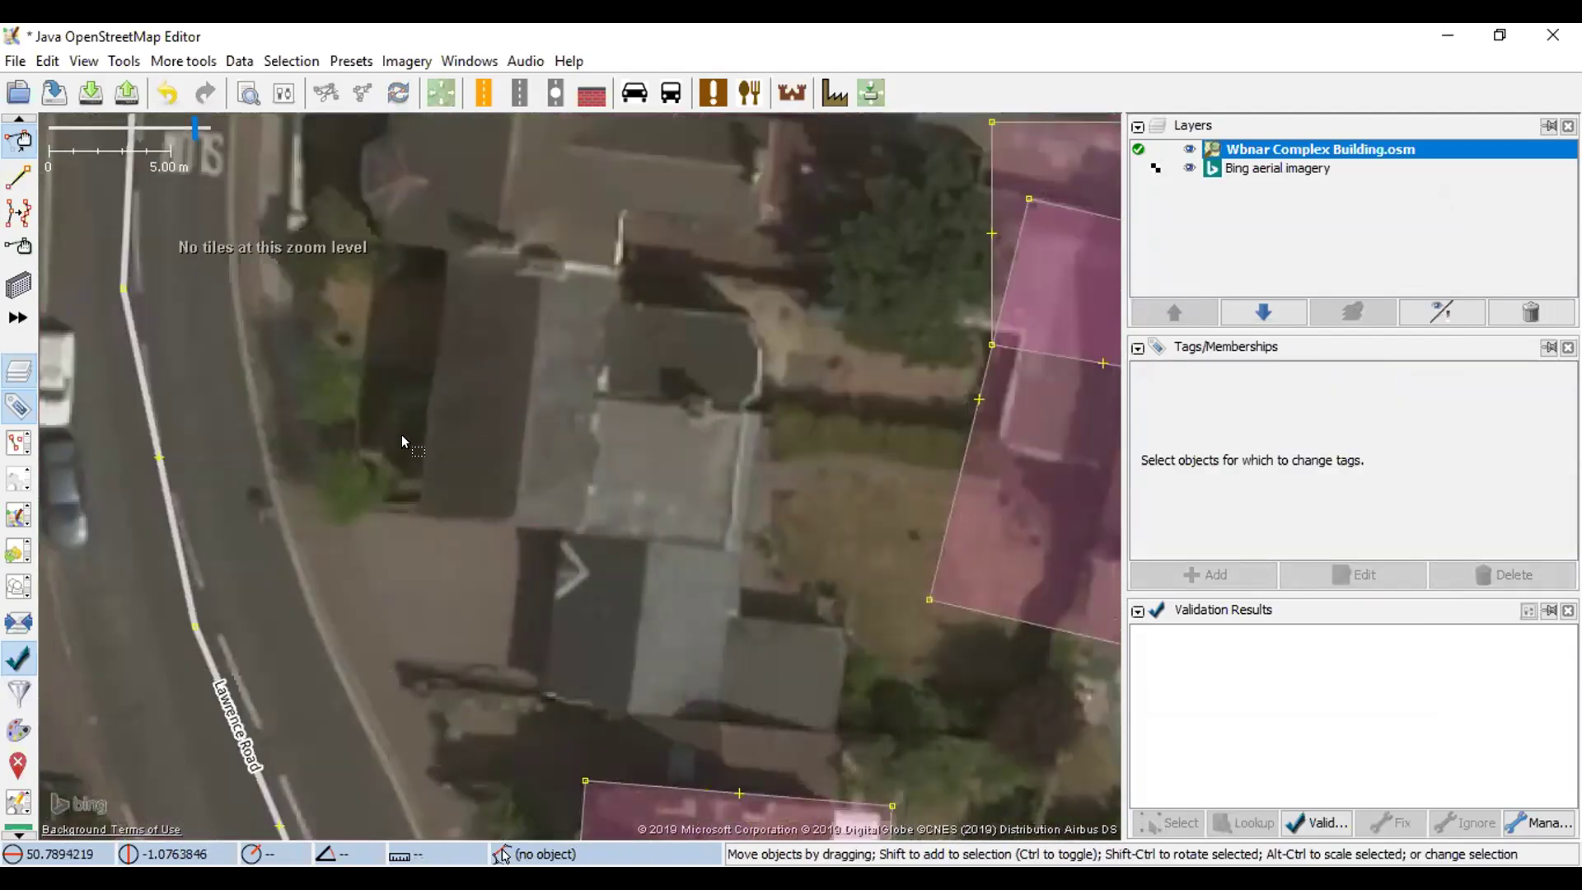
left_click_drag(481, 392, 487, 468)
mouse_move(537, 348)
left_mouse_down()
mouse_move(547, 396)
mouse_move(522, 333)
left_mouse_up()
key("b")
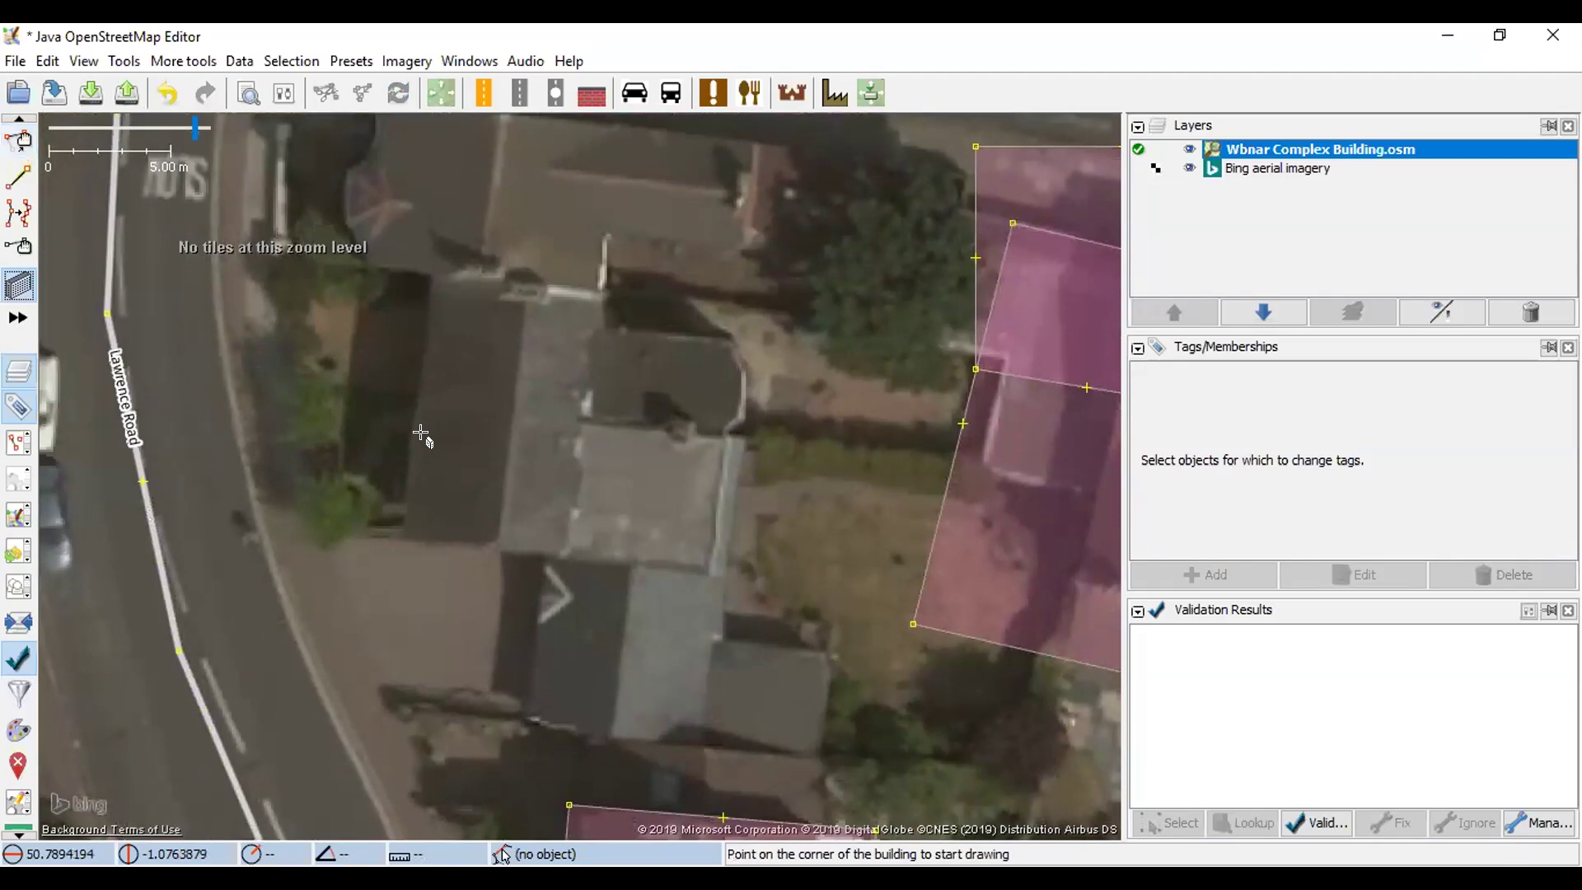
left_click(401, 536)
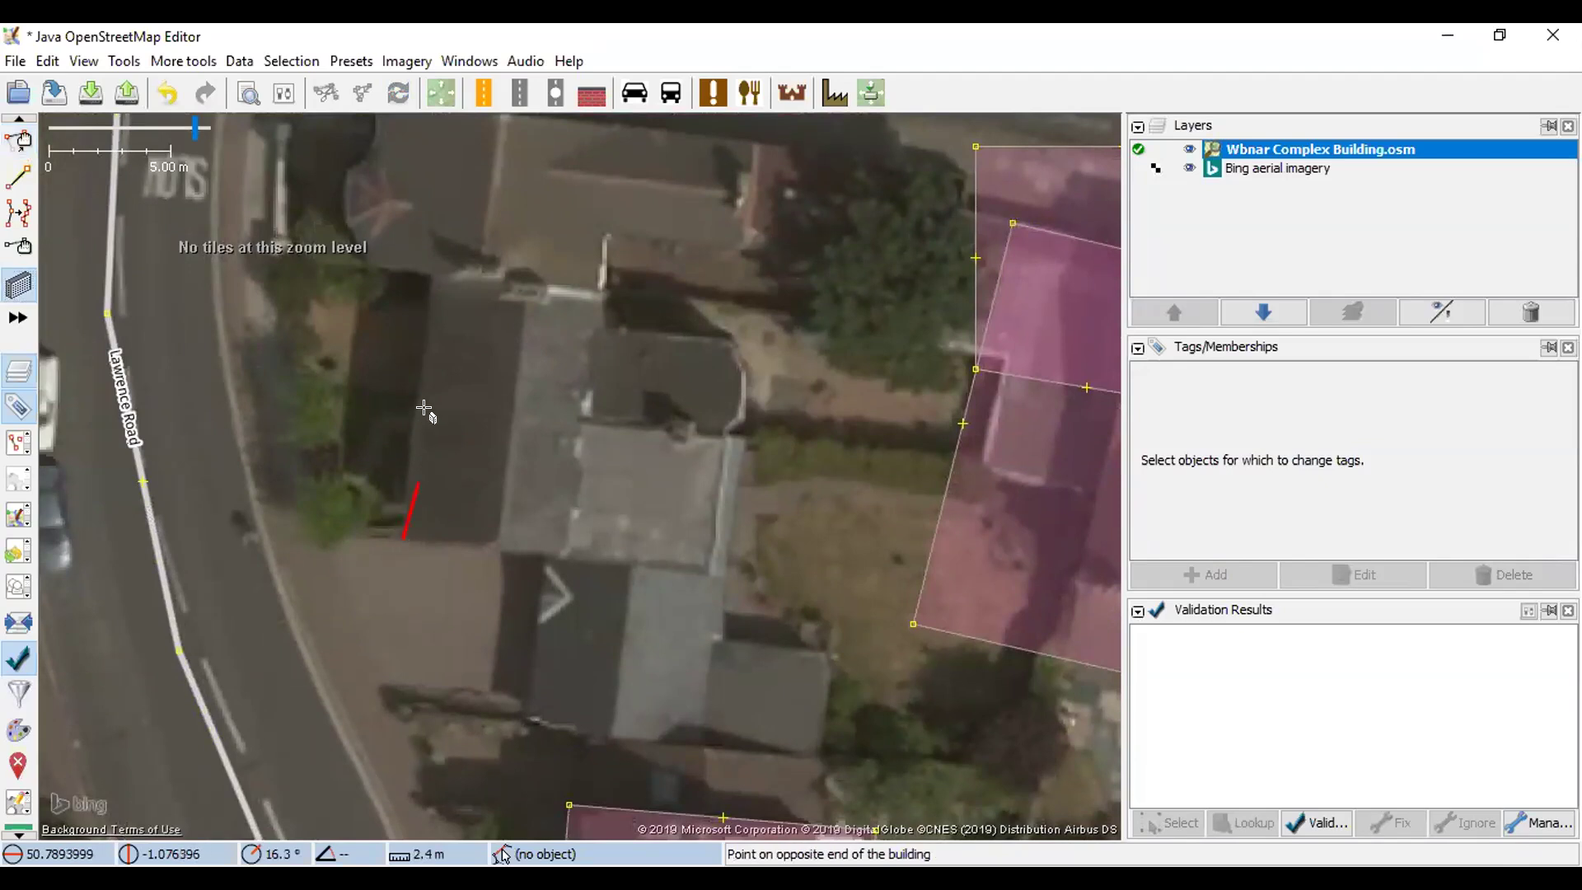
left_click(426, 272)
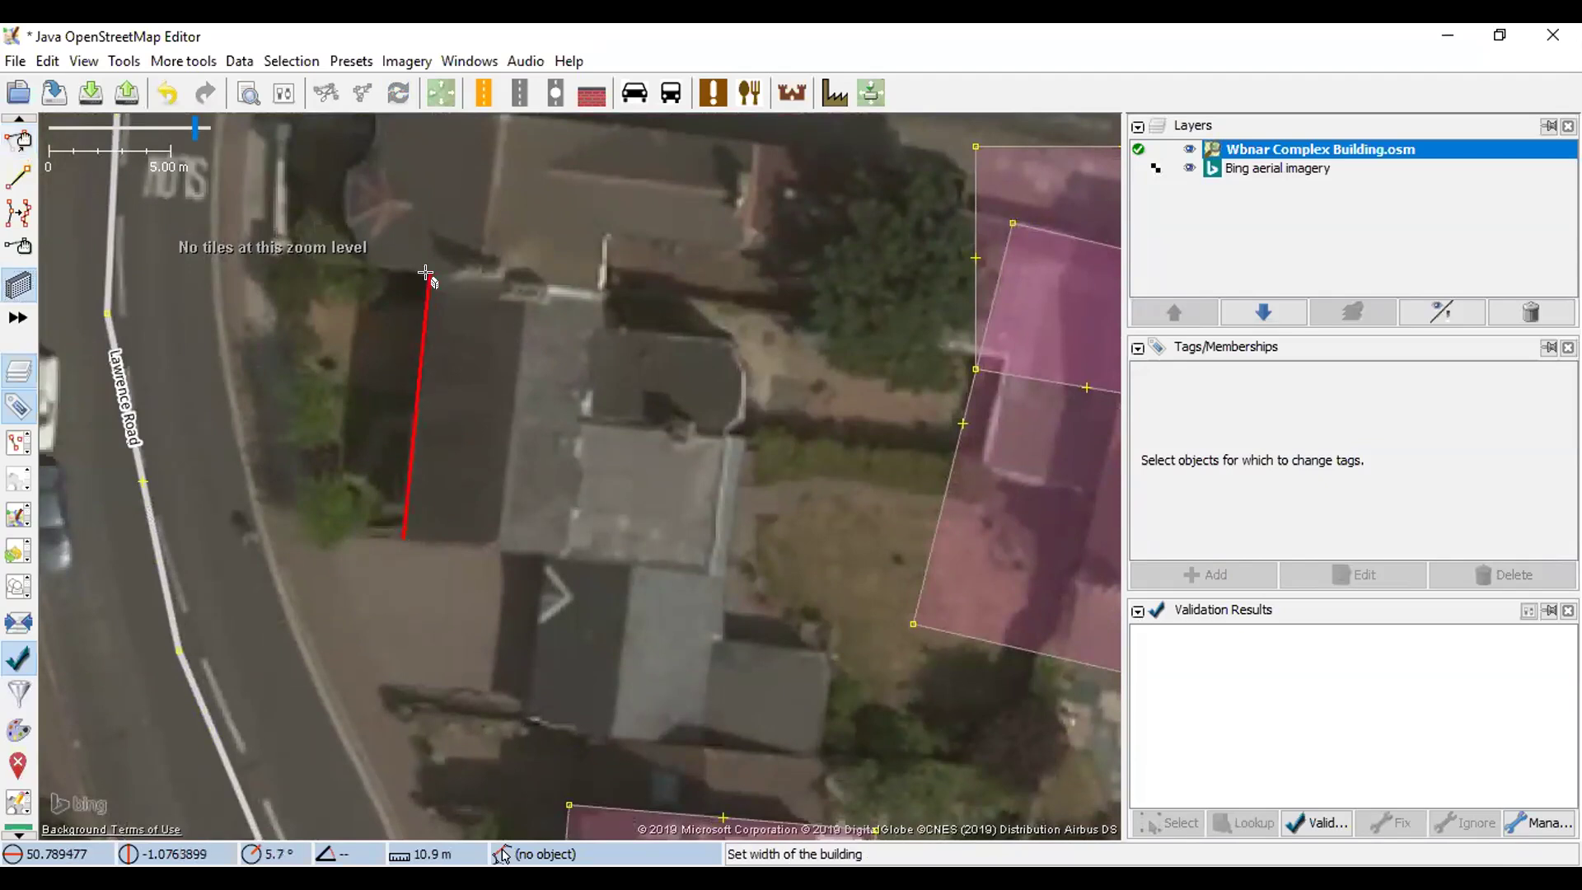
left_click(593, 319)
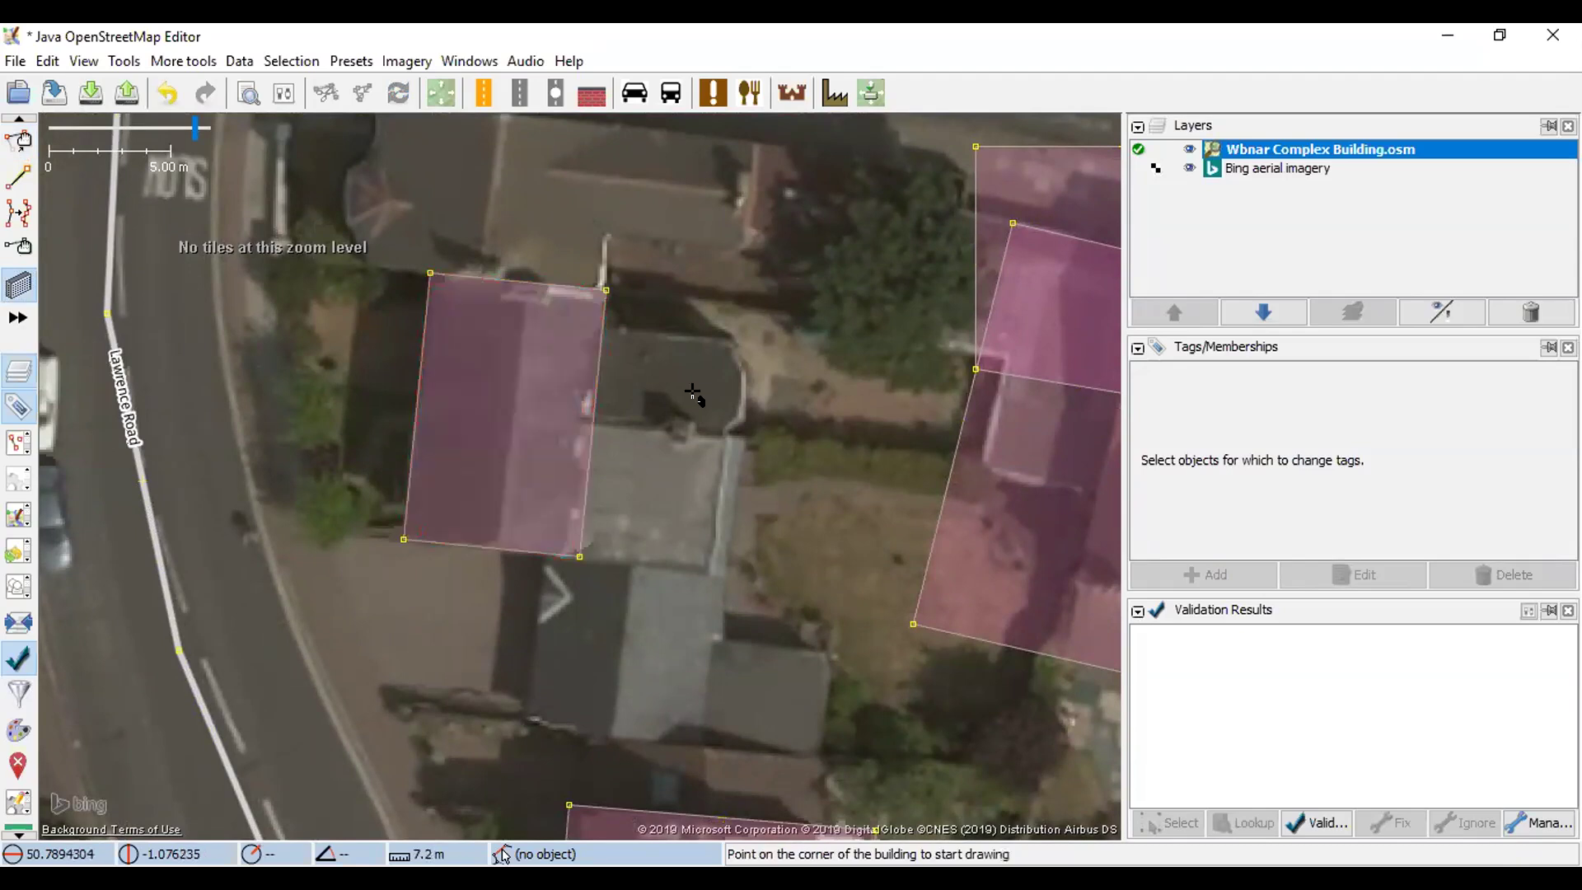
key("s")
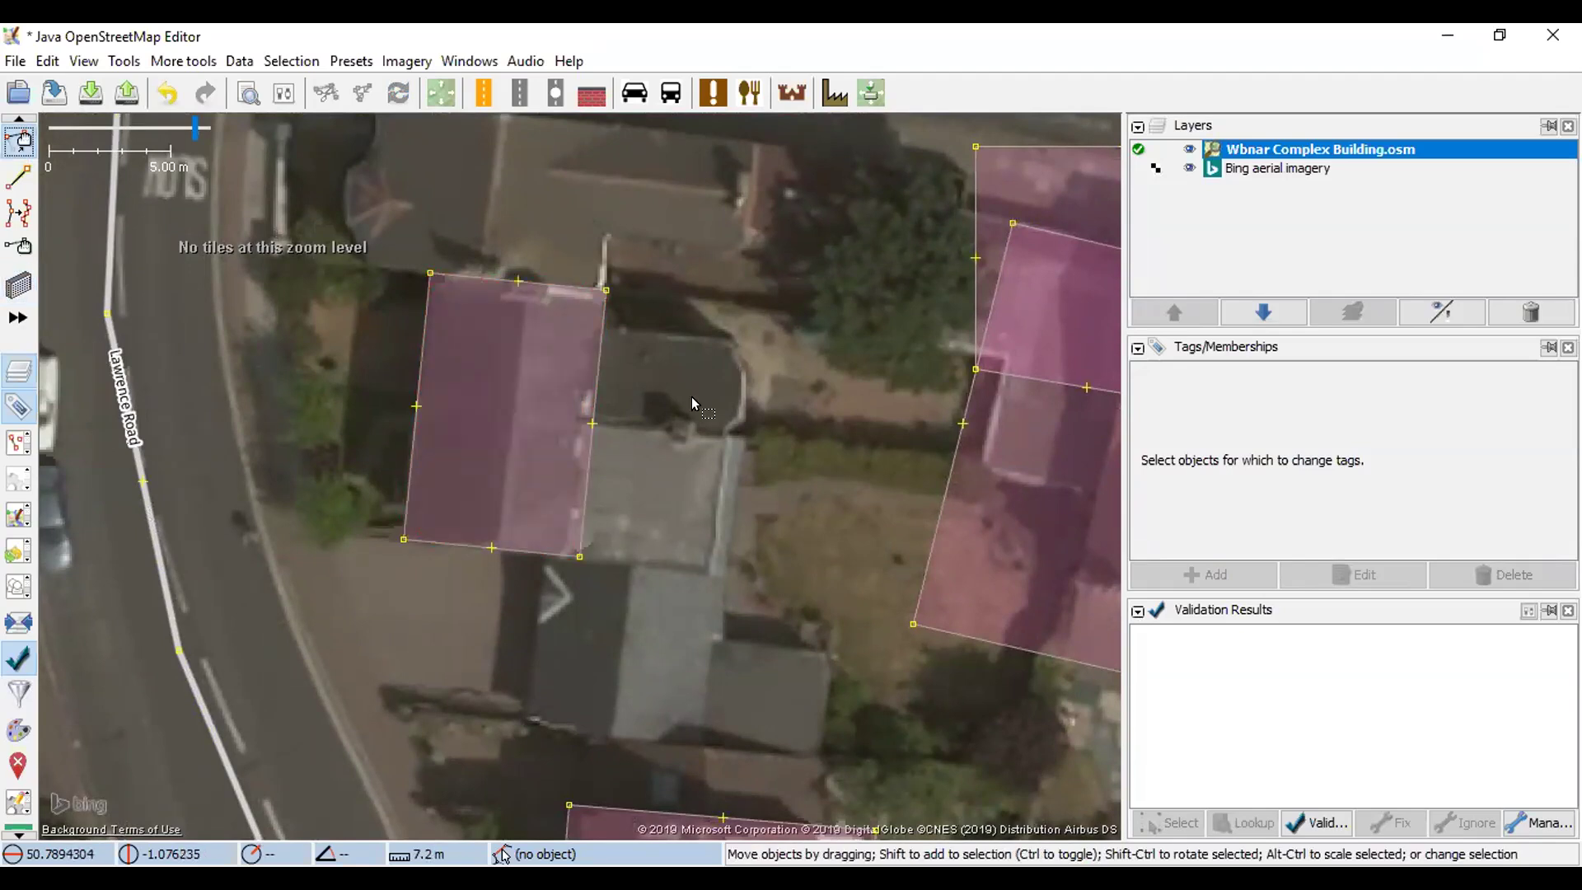
- Replace the displaced outline's geometry with that of the newly drawn building, keeping os_opendata_streetview as the source value
left_click(595, 364)
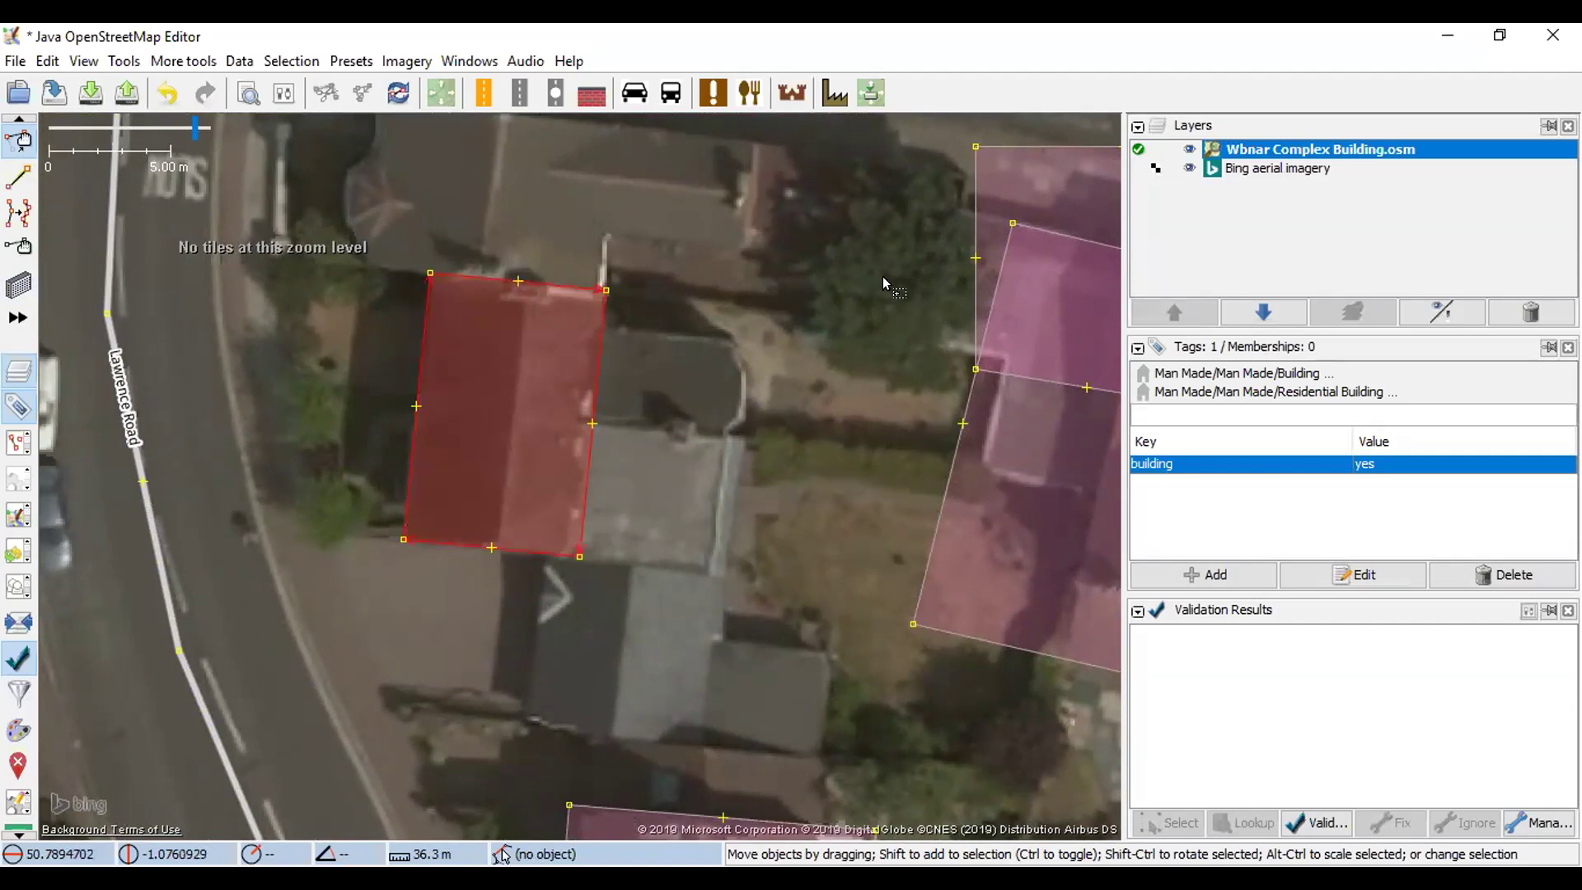
left_click_drag(883, 275, 706, 330)
left_click(872, 196, "shift")
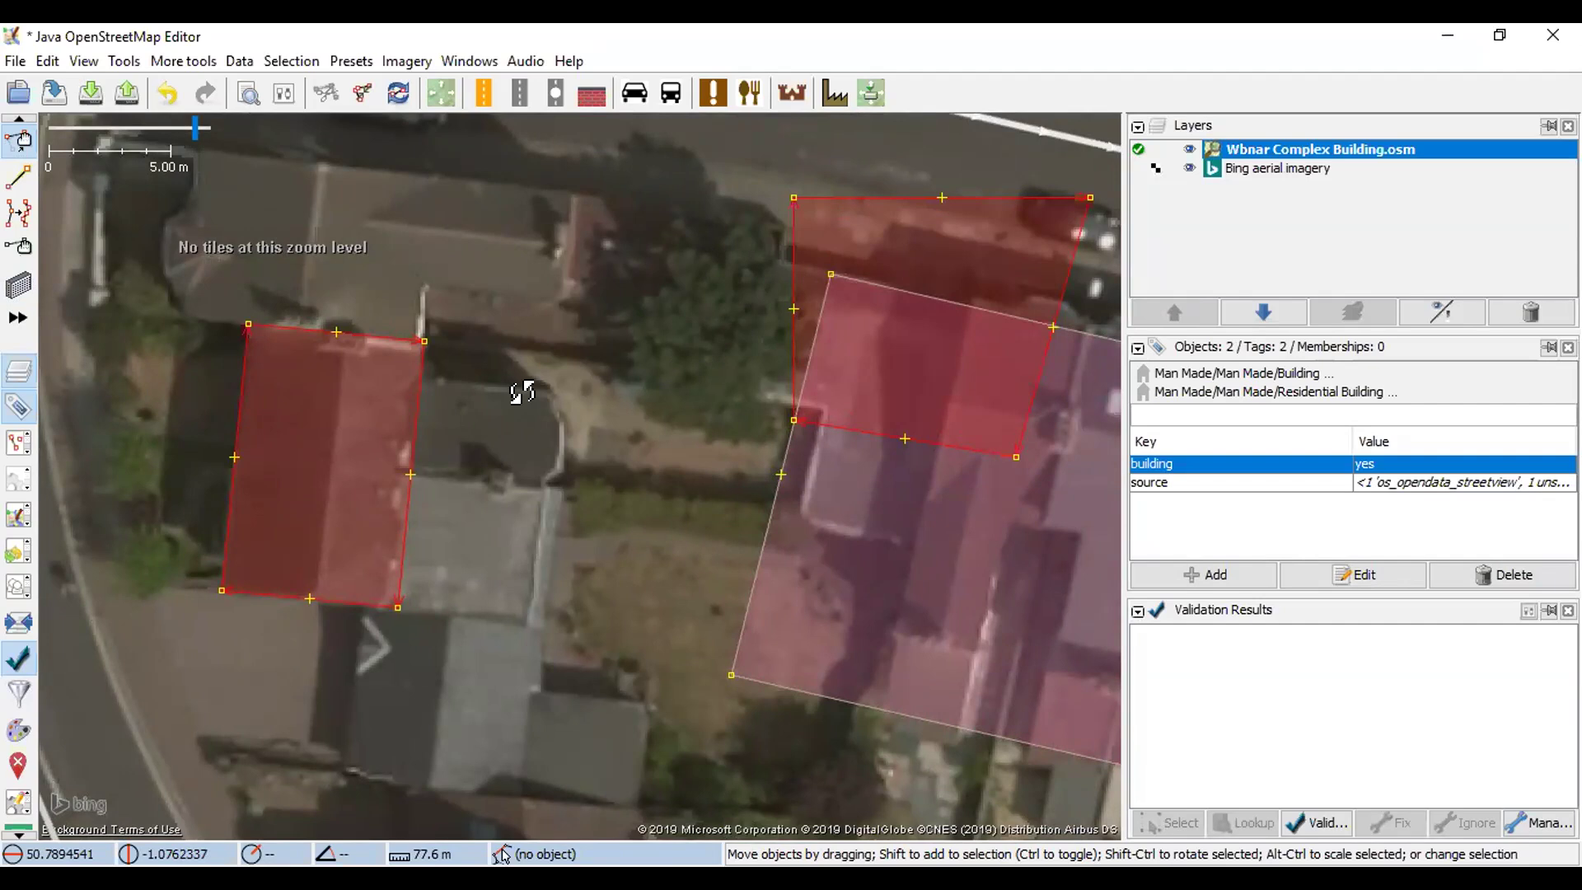
key("c")
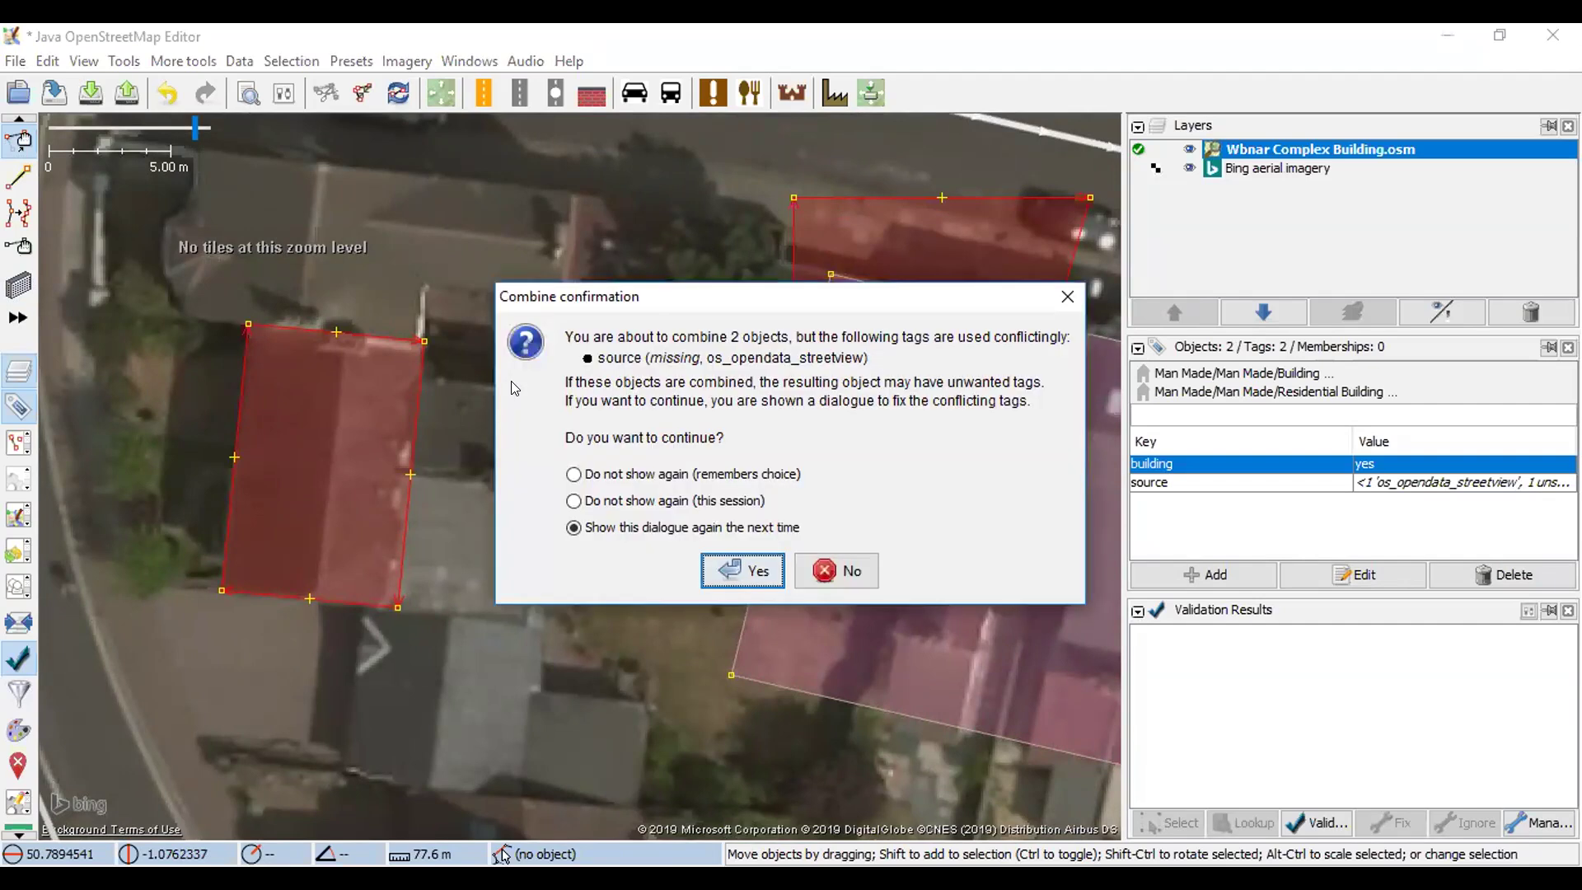
left_click(744, 571)
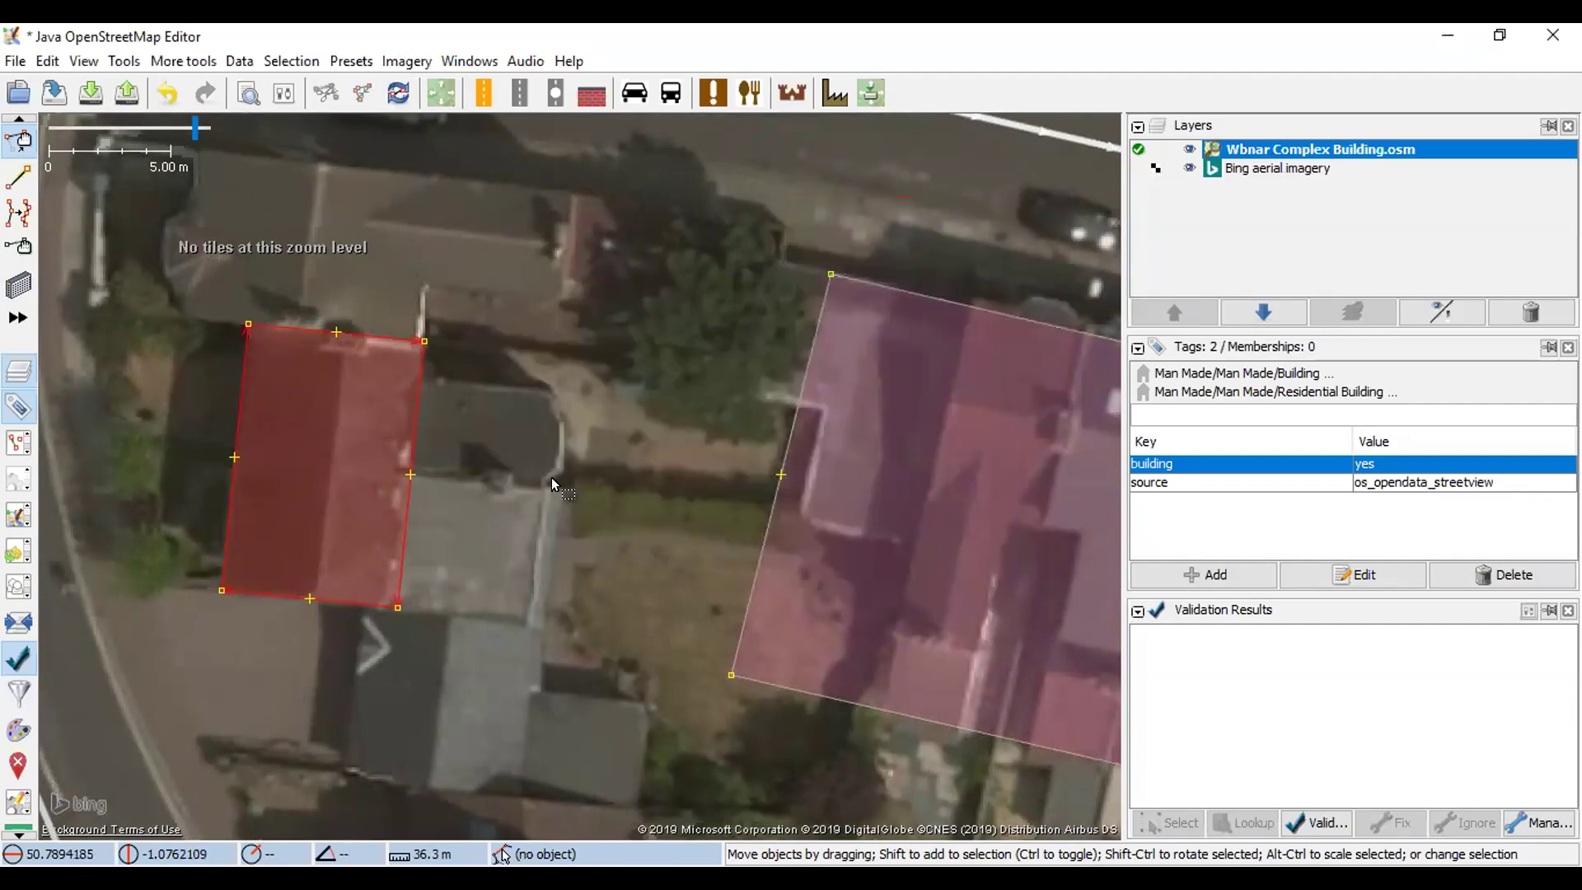
- Terrace the redrawn building east of Lawrence Road into 2 segments with building value yes
left_click_drag(551, 477, 624, 418)
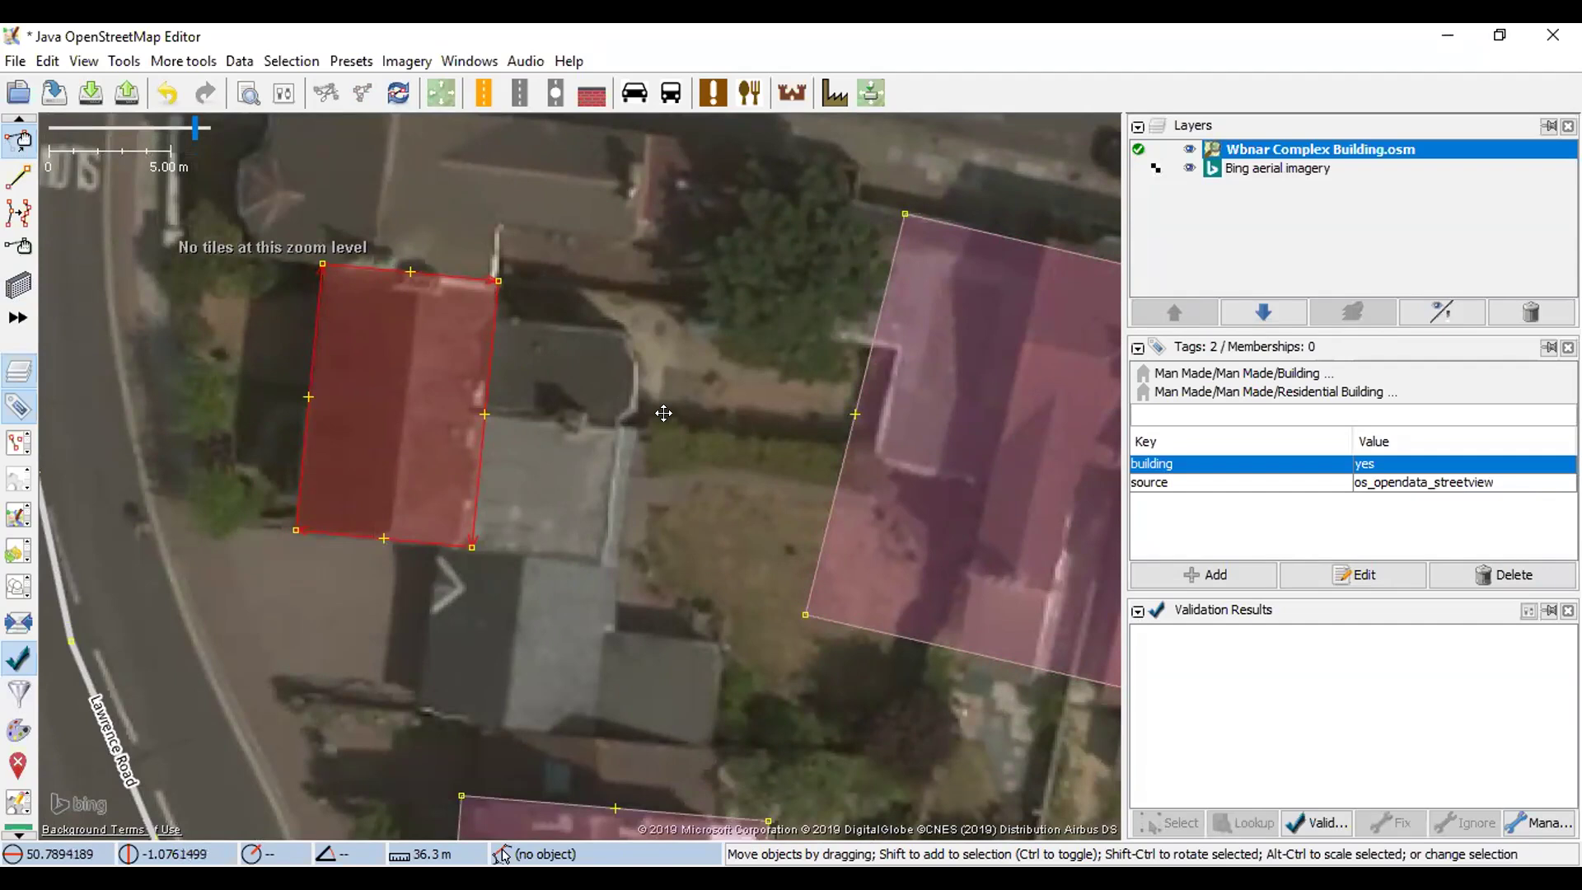
scroll(663, 412, "down", 2)
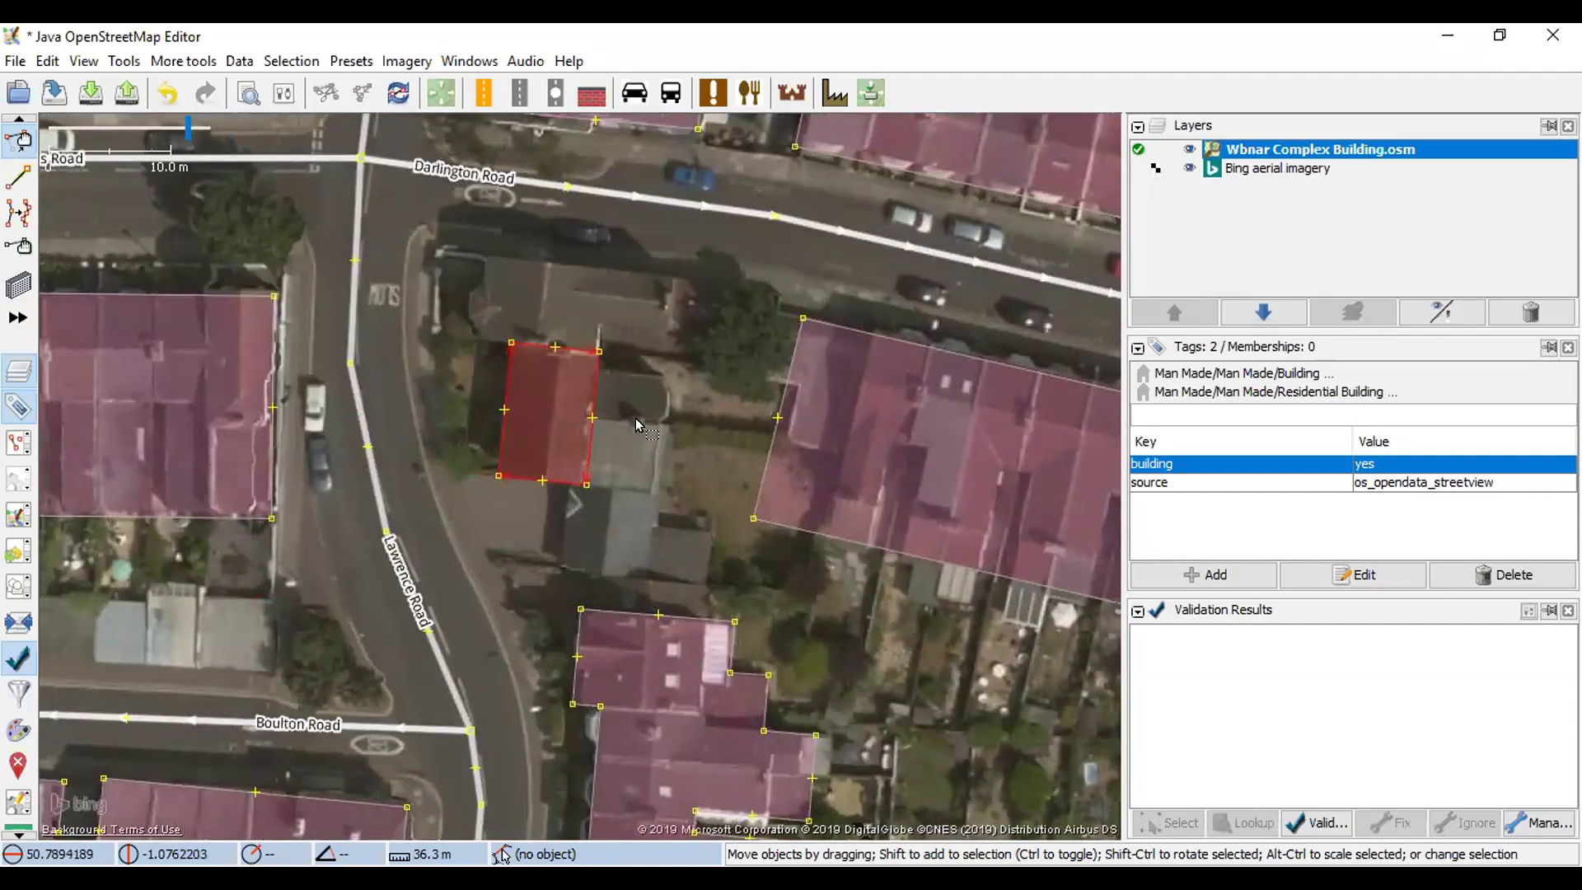
scroll(635, 418, "up", 2)
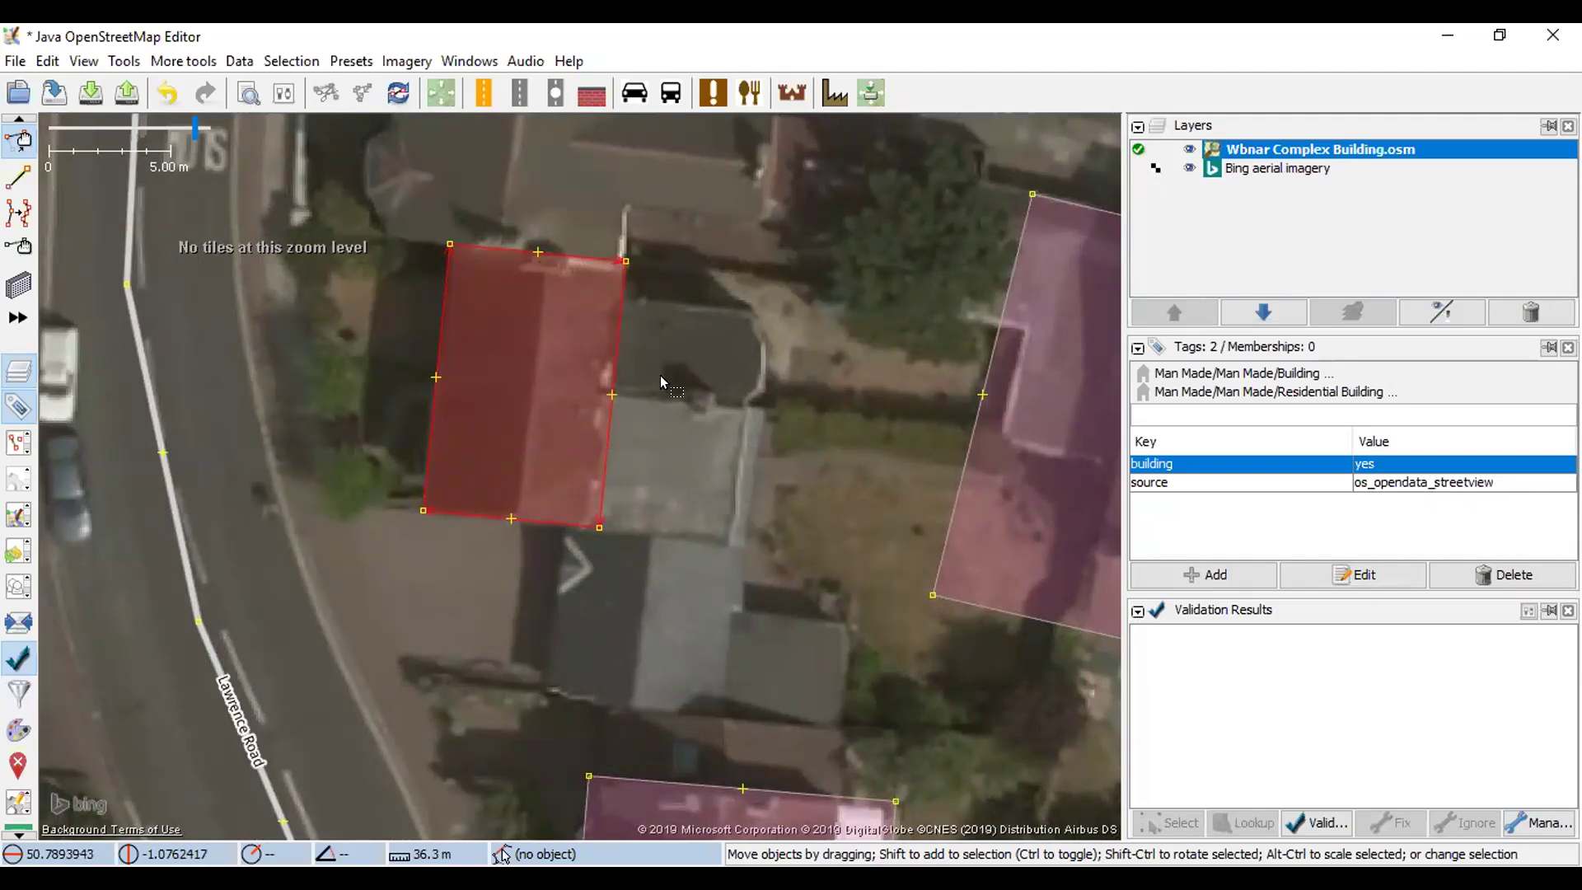
scroll(659, 374, "down", 2)
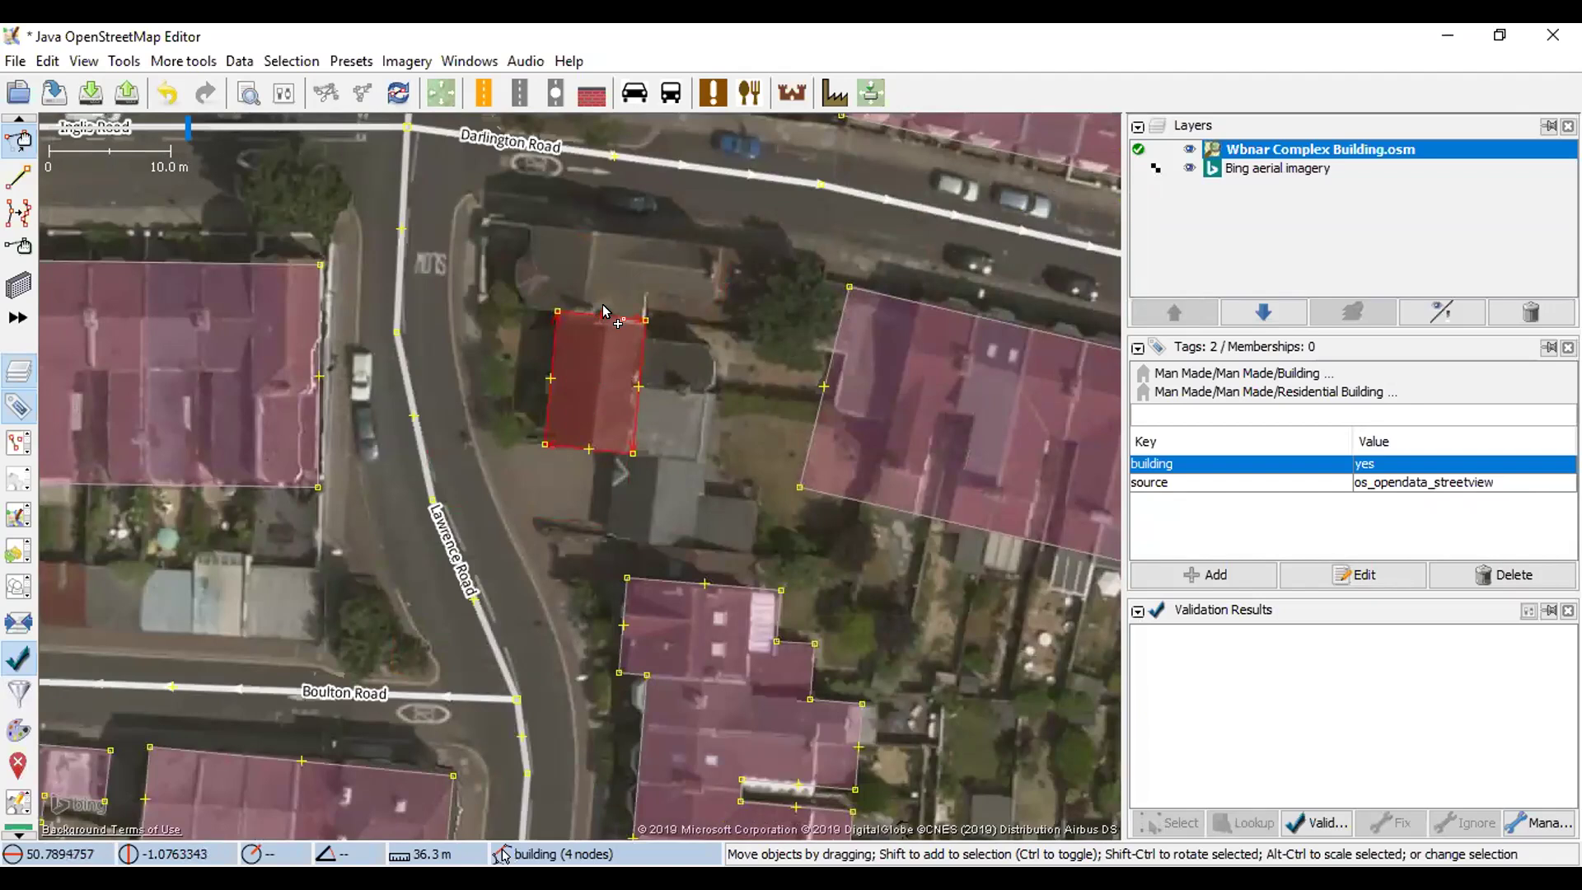
left_click_drag(240, 351, 223, 388)
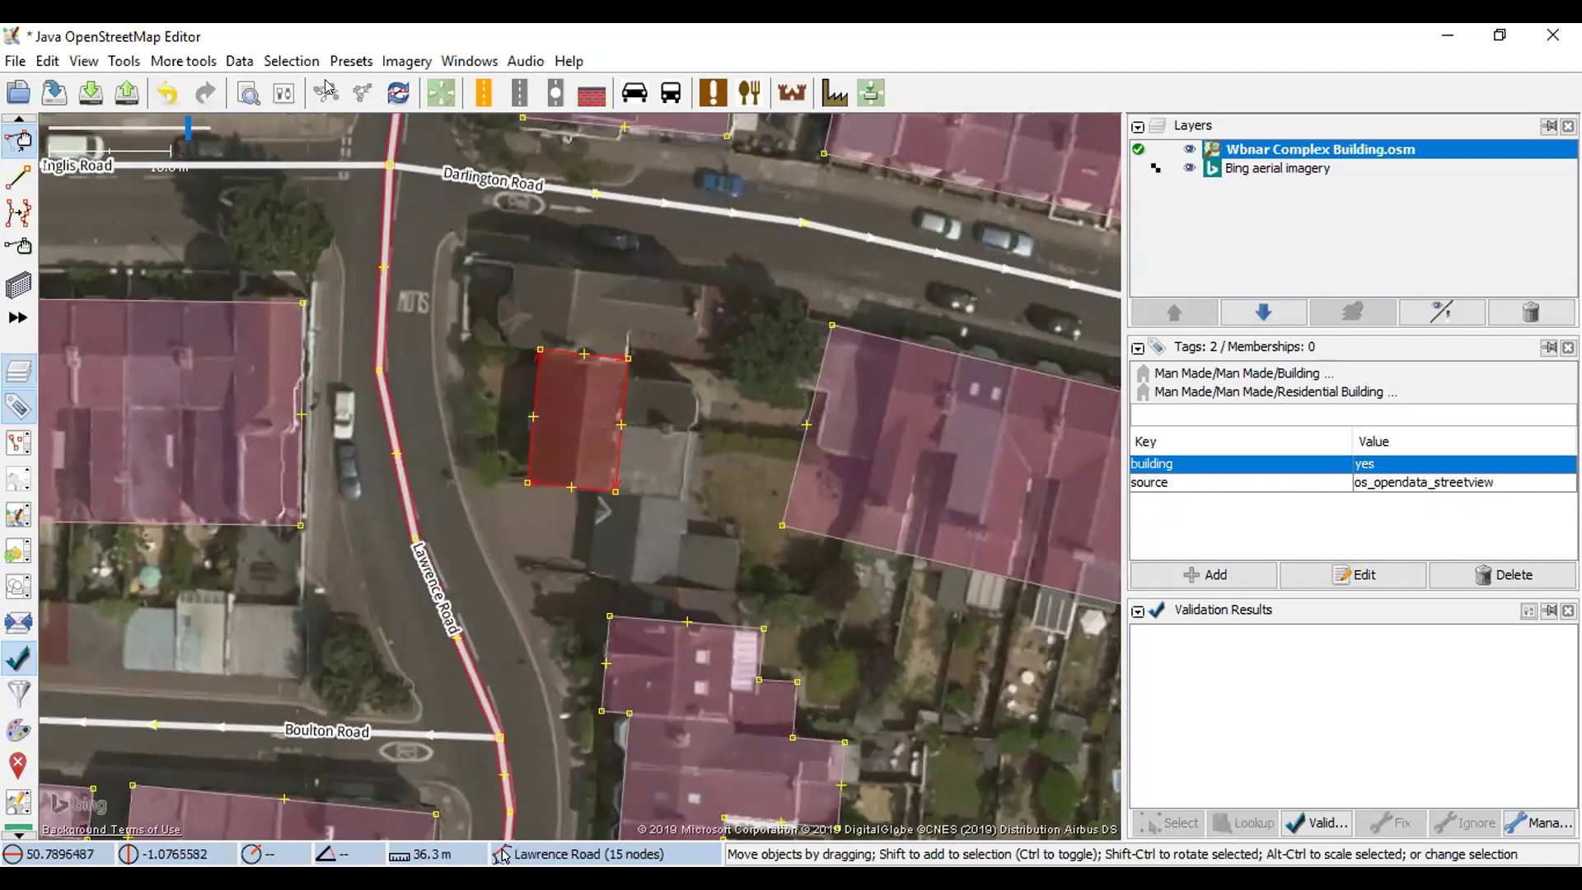
left_click(181, 59)
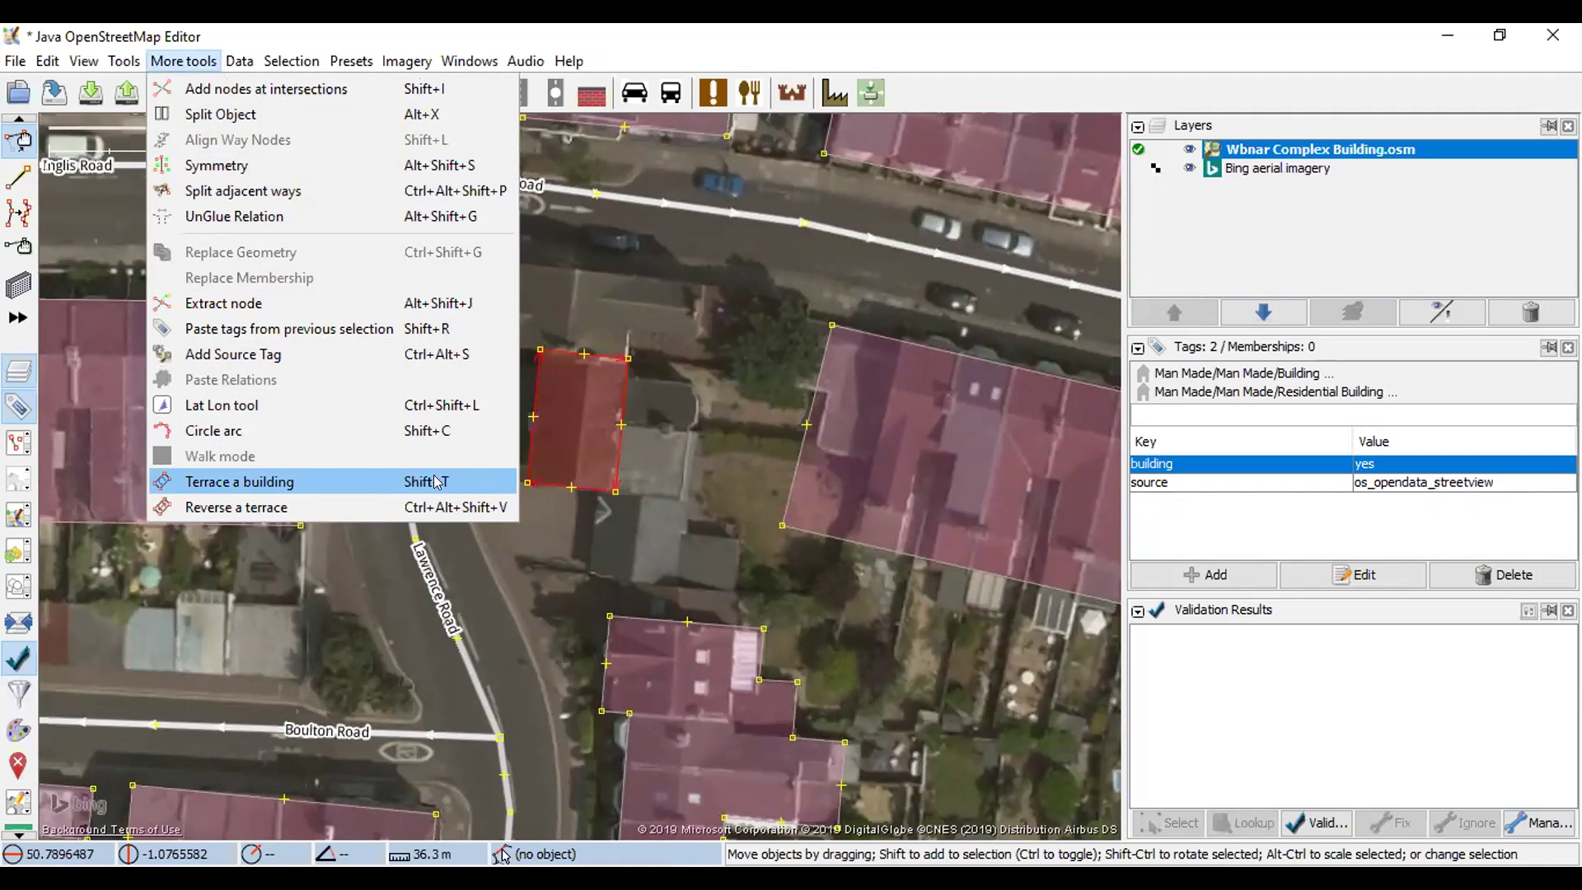
left_click(713, 433)
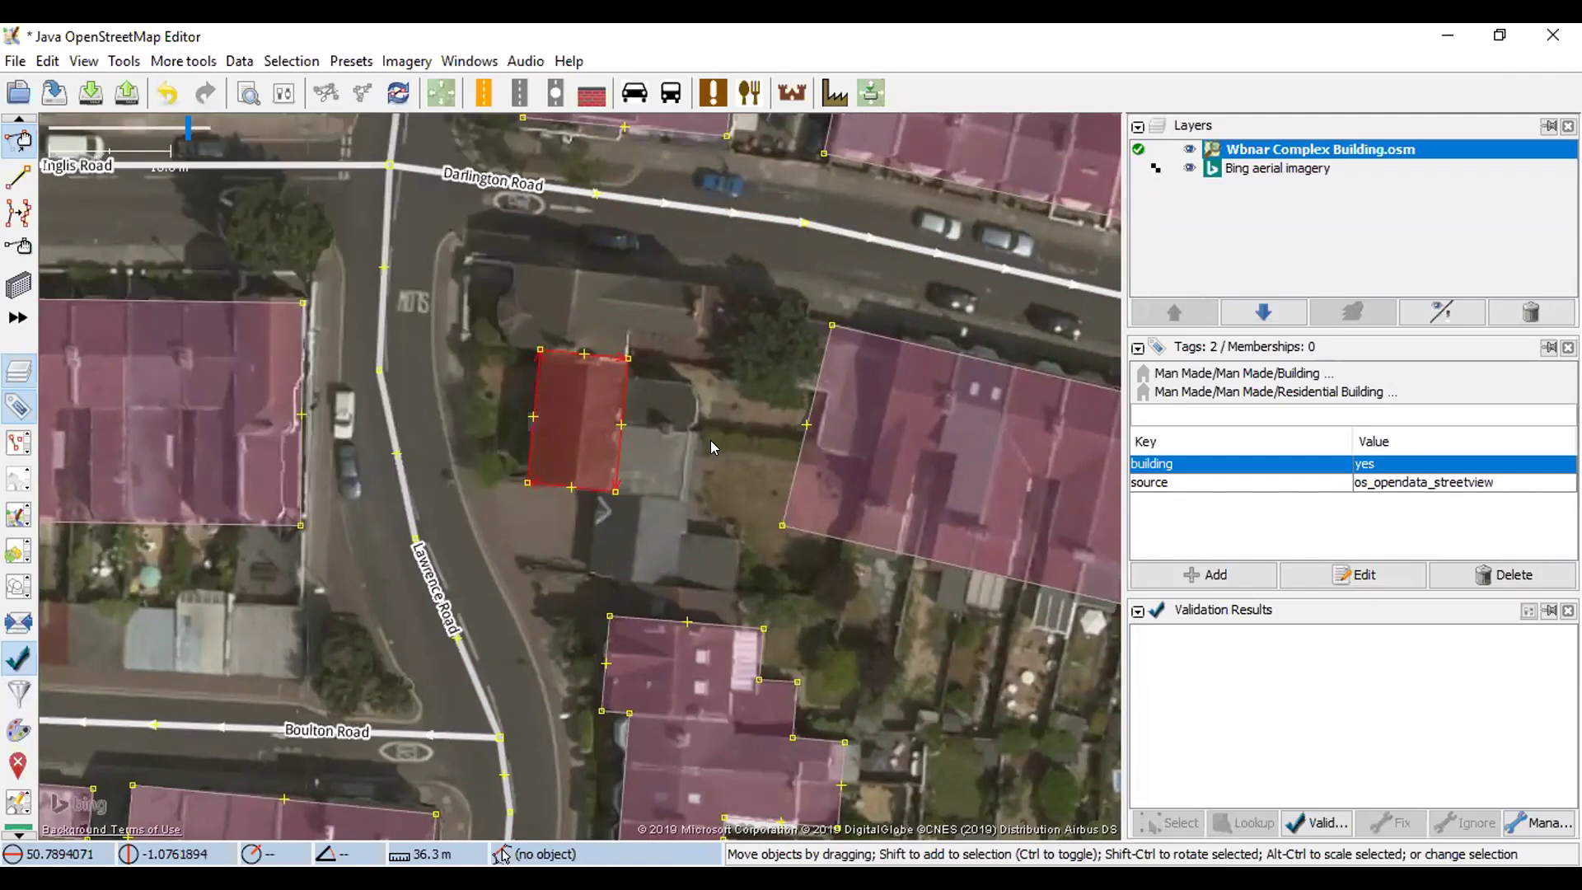
key("shift+t")
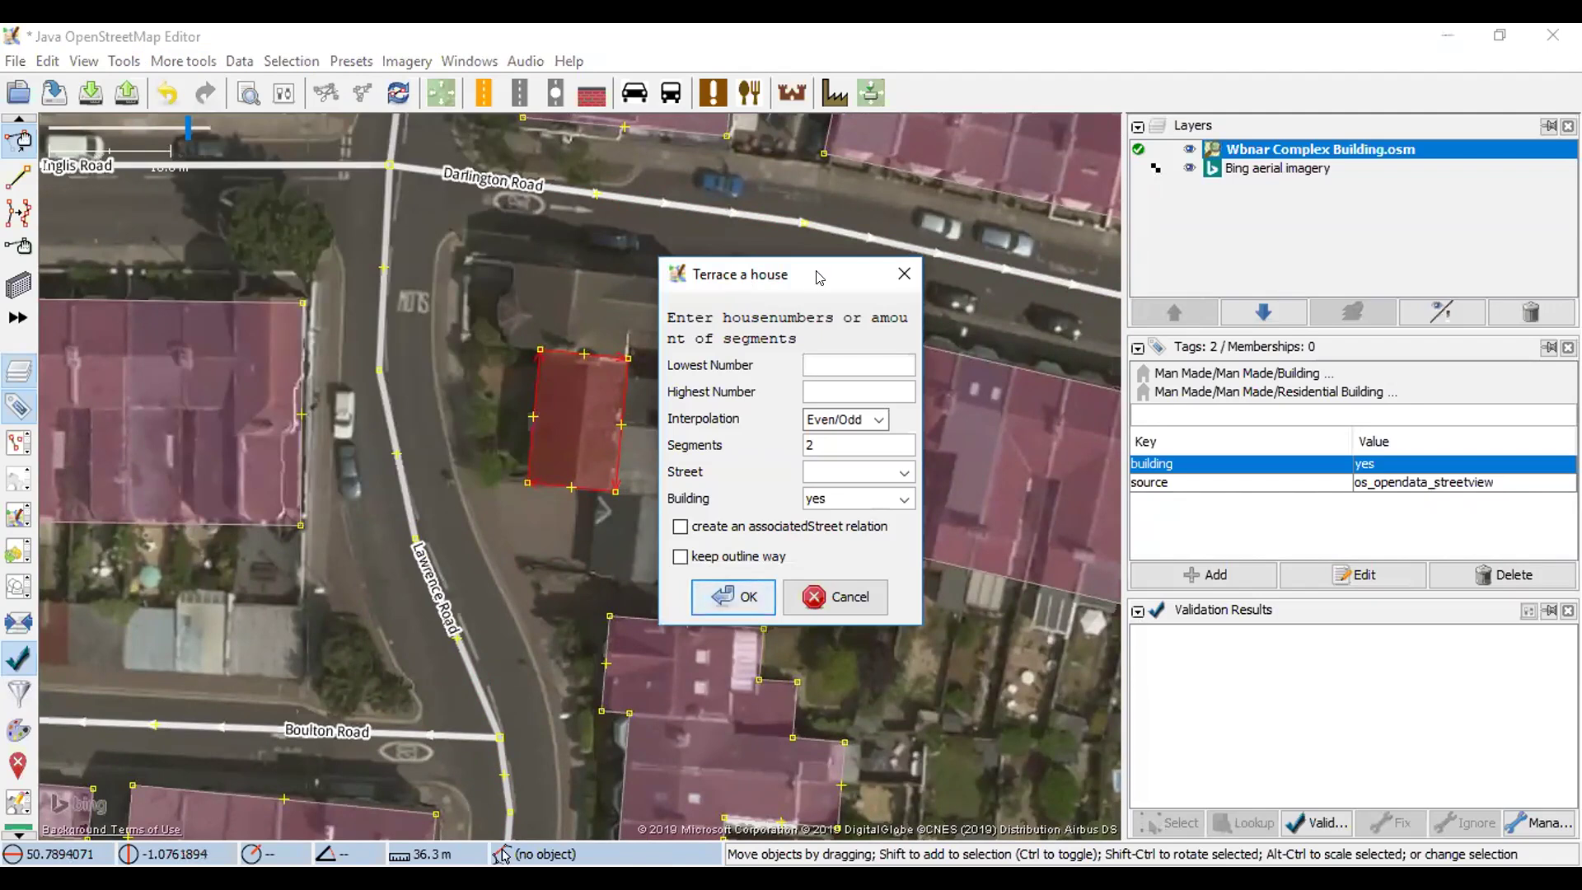
left_click_drag(820, 276, 925, 211)
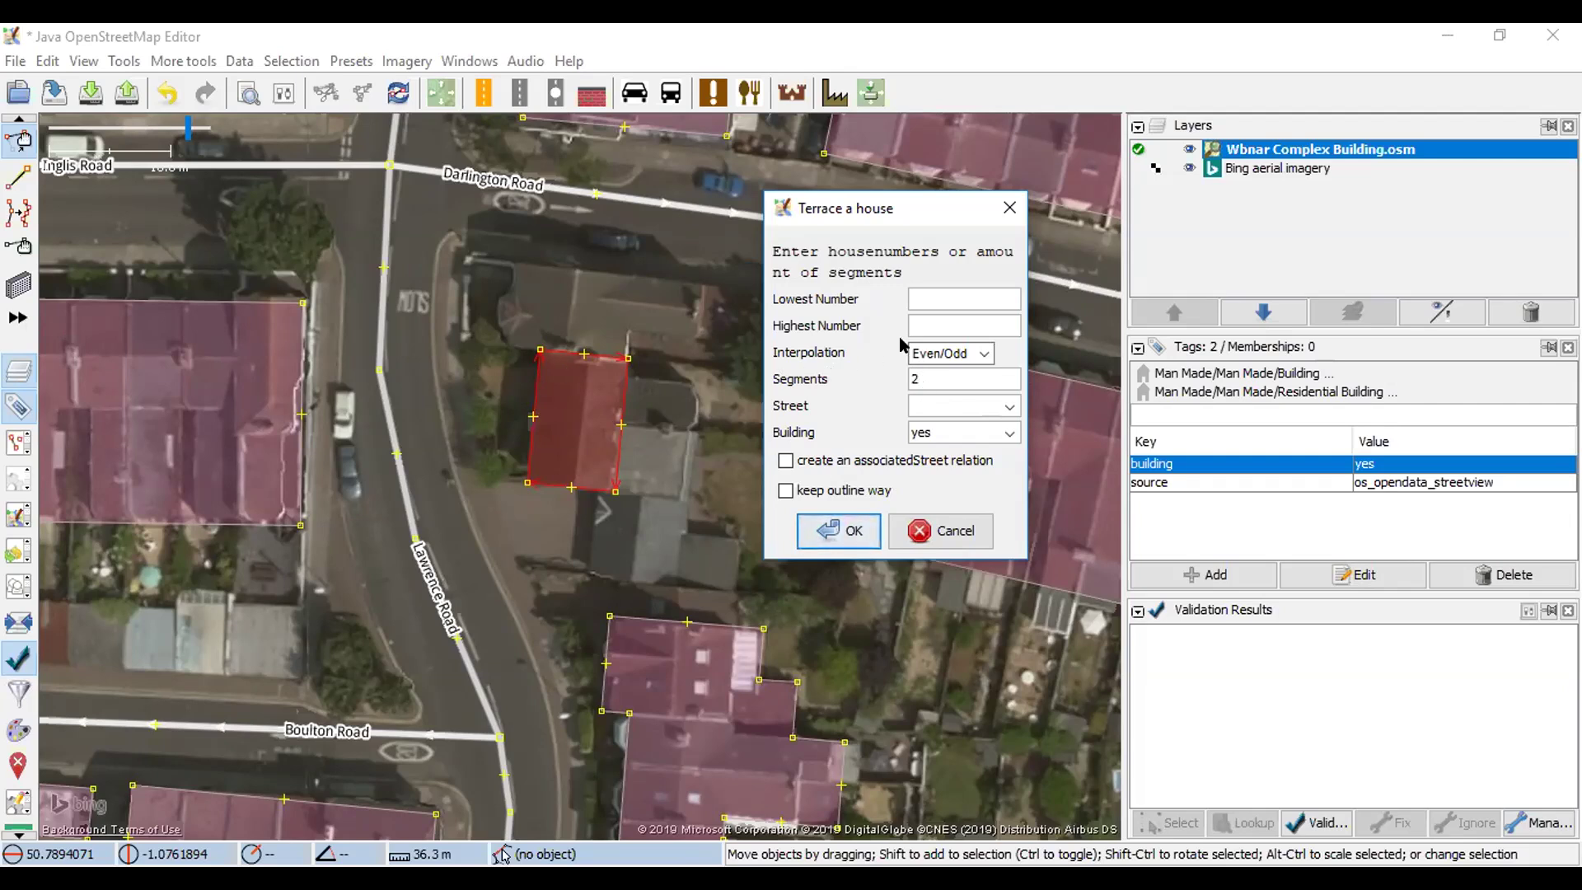
left_click(924, 373)
left_click(839, 531)
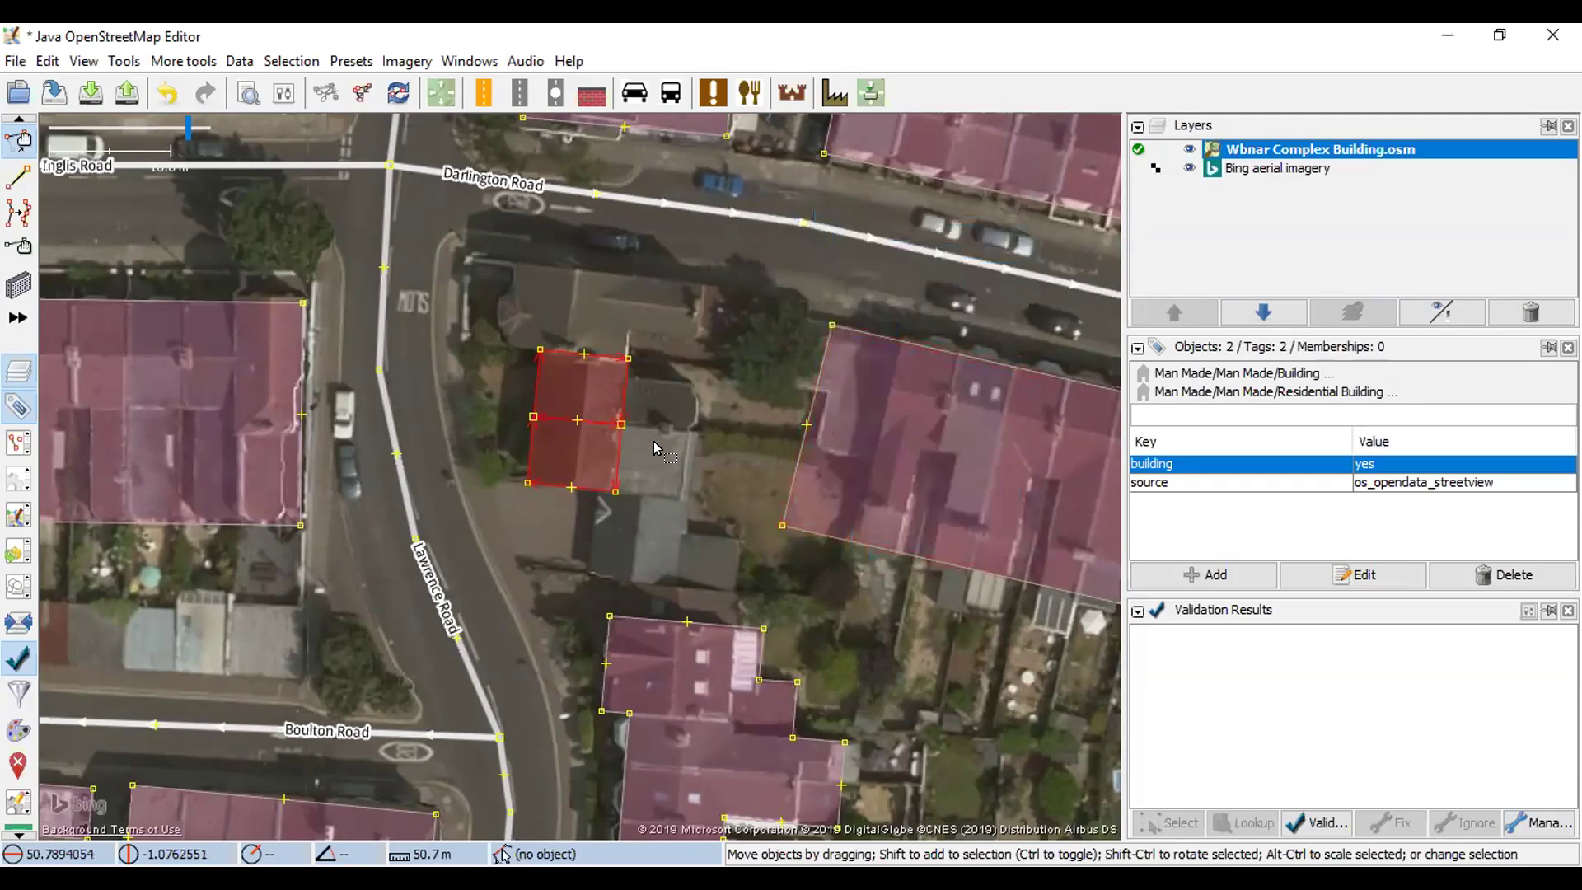
- Examine the two terraced house outlines and the untraced roof between them and Darlington Road
left_click(653, 443)
scroll(579, 435, "up", 2)
left_click(616, 422)
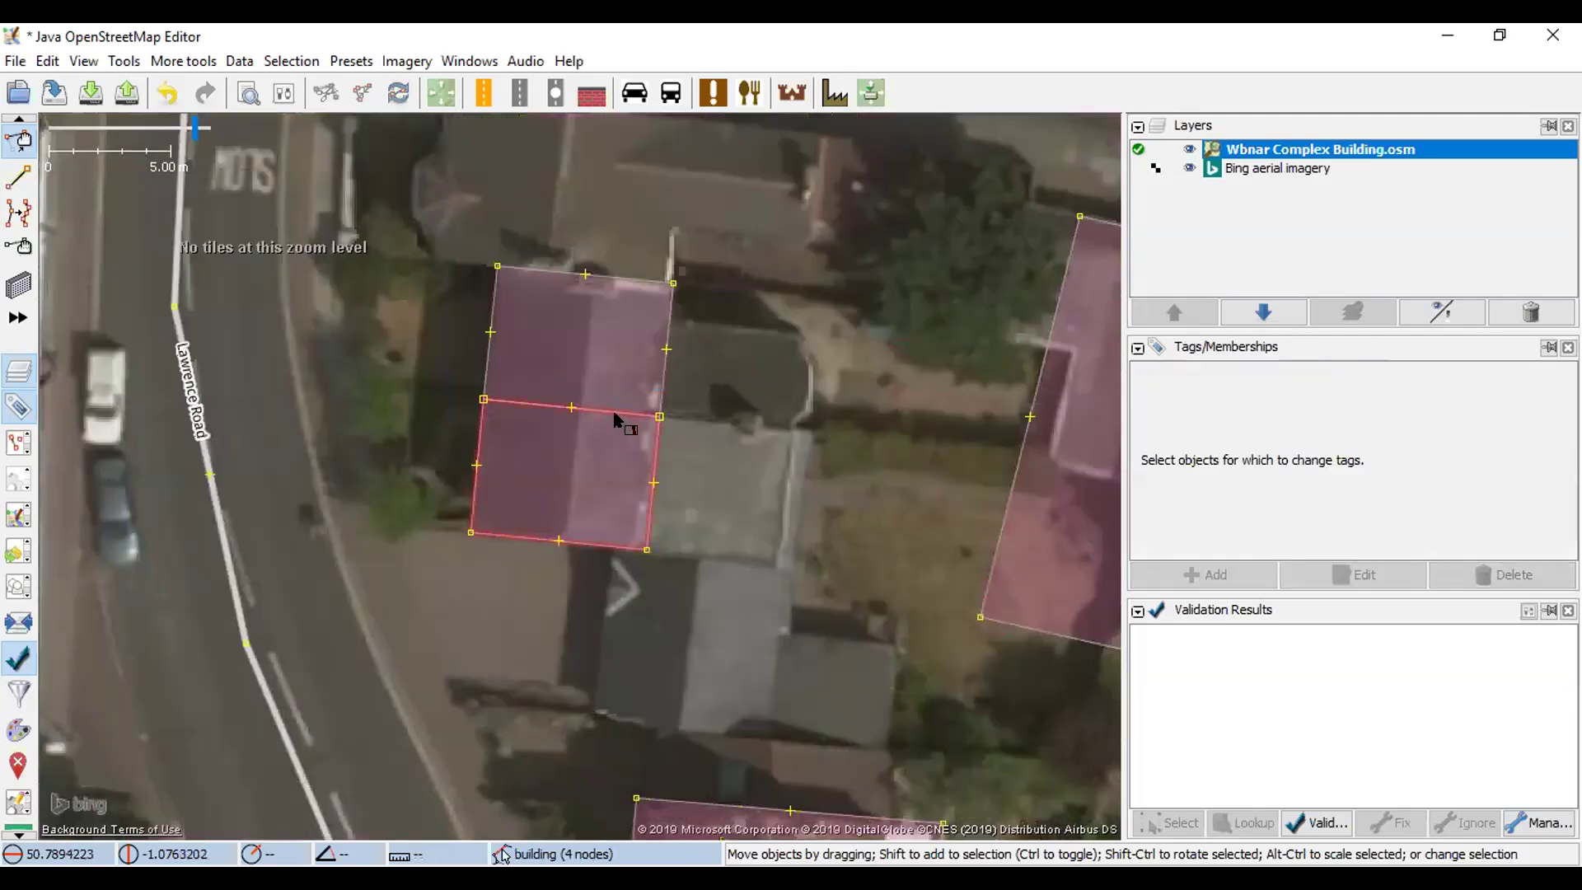
left_click(906, 389)
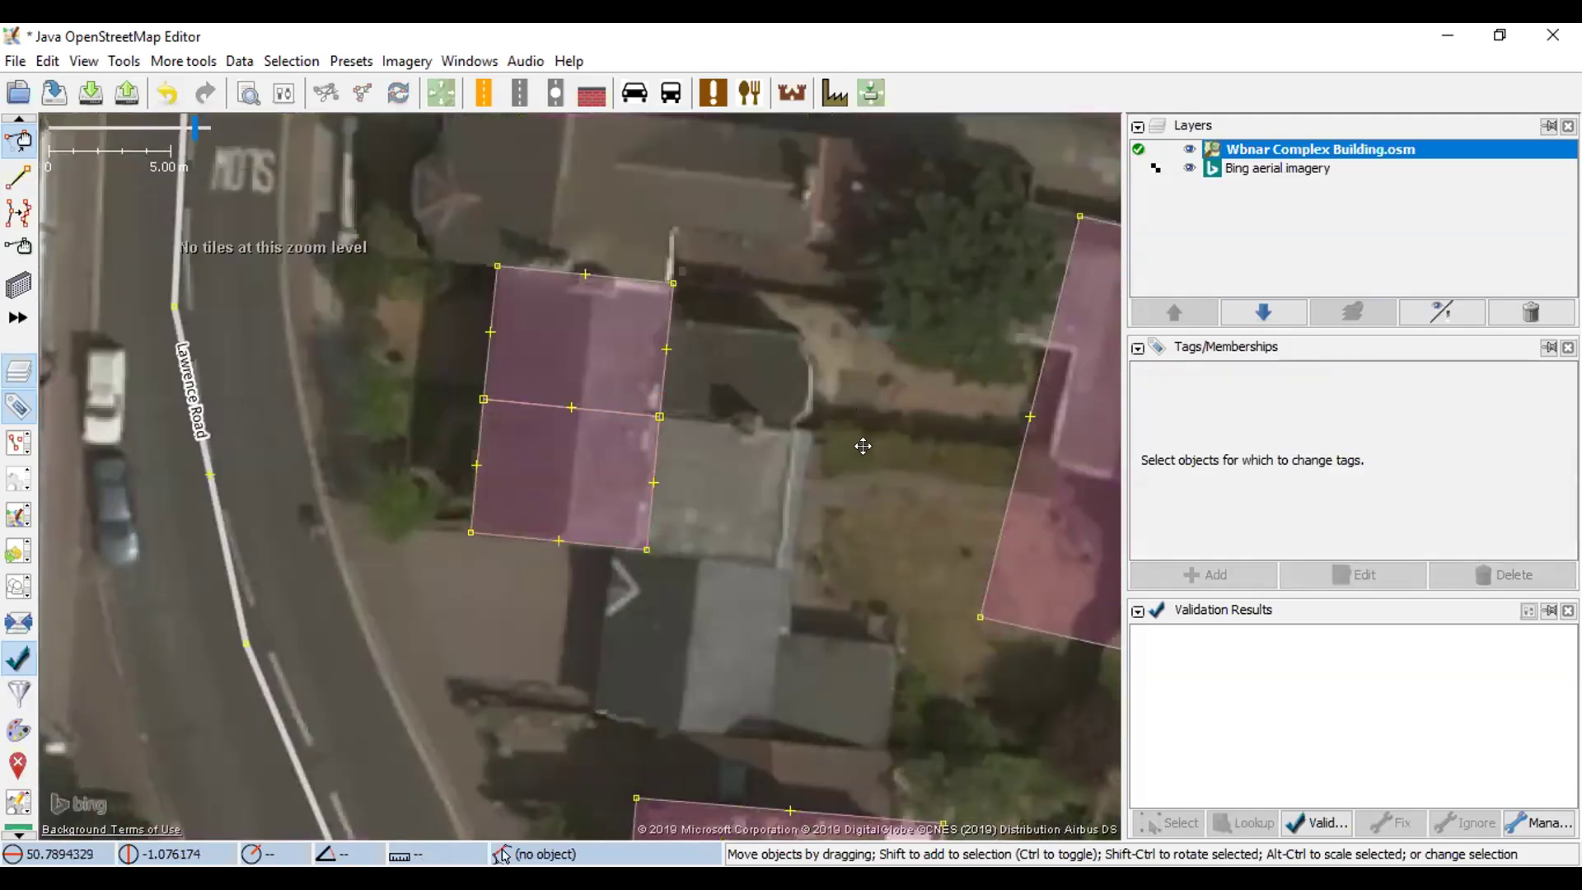
key("ctrl+Up")
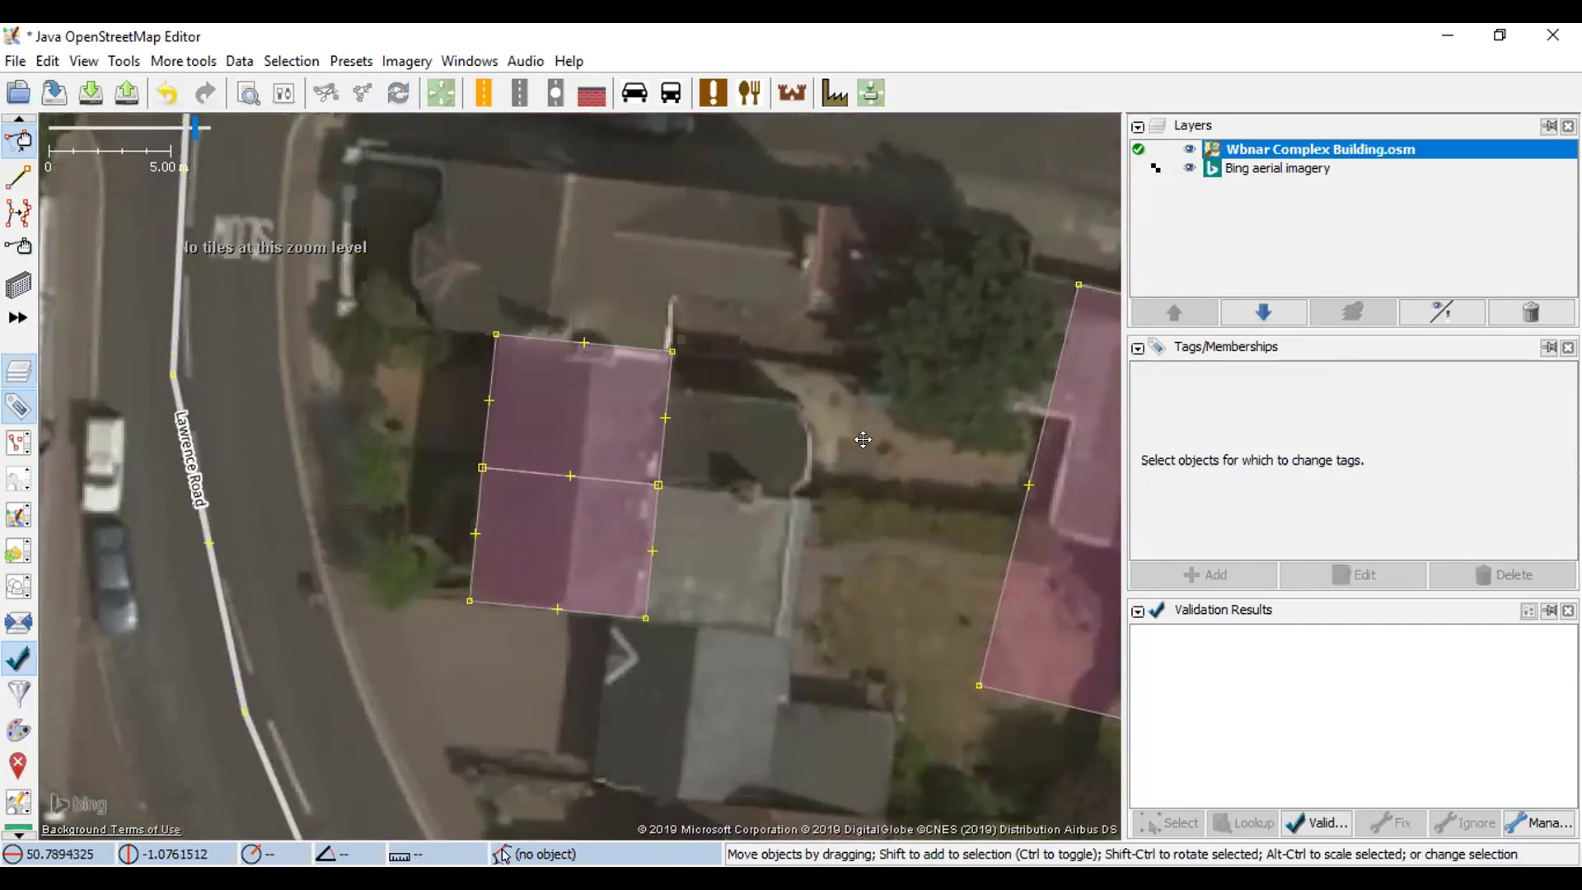
left_click_drag(862, 451, 857, 403)
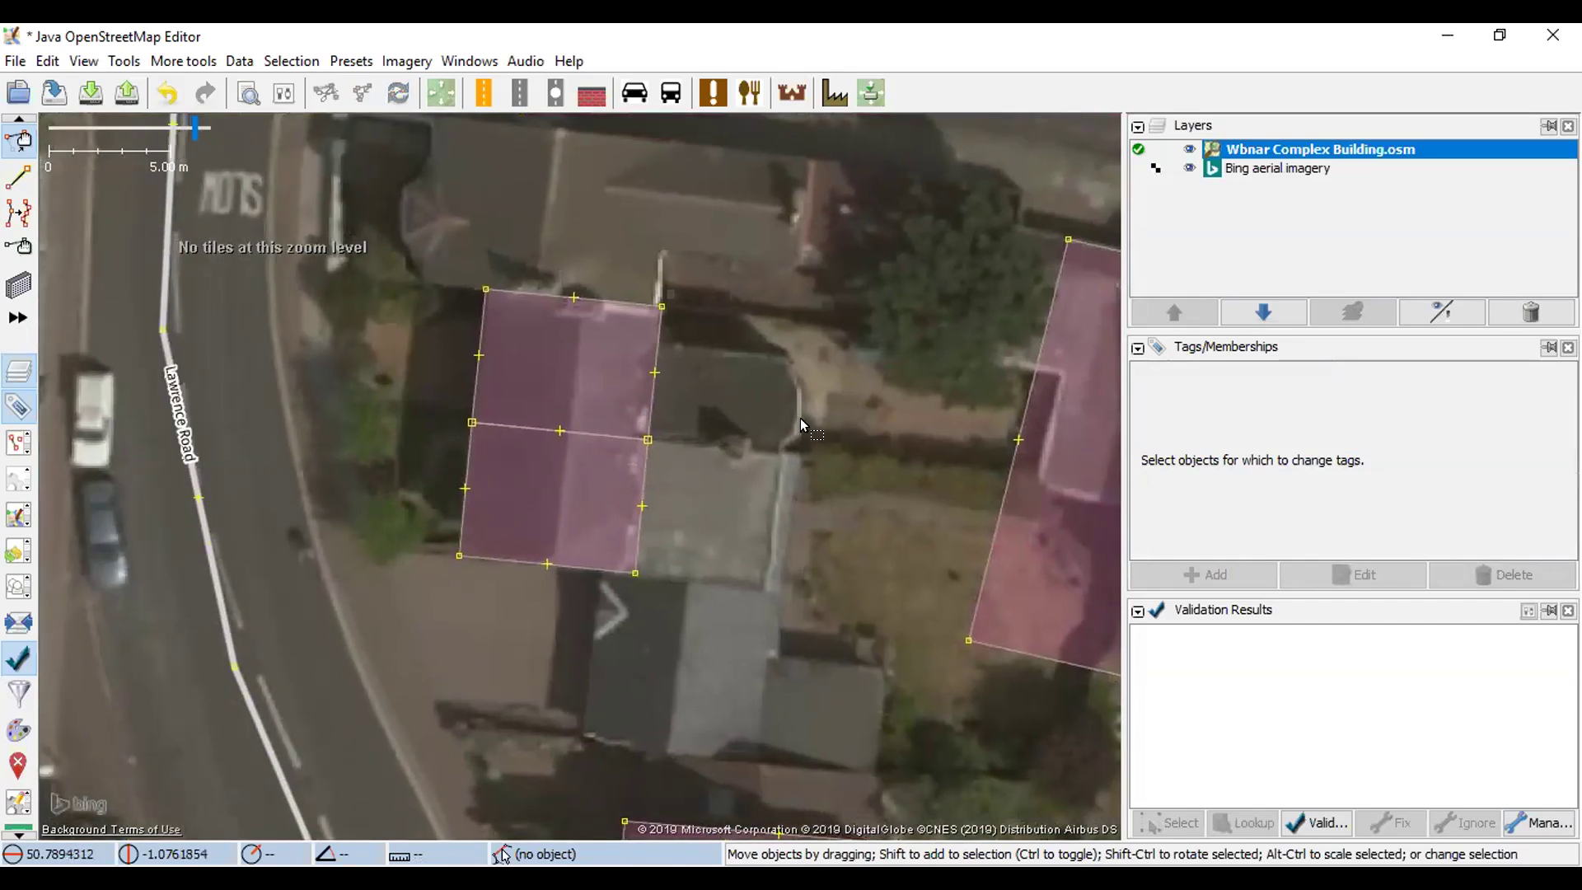
left_click_drag(609, 210, 641, 348)
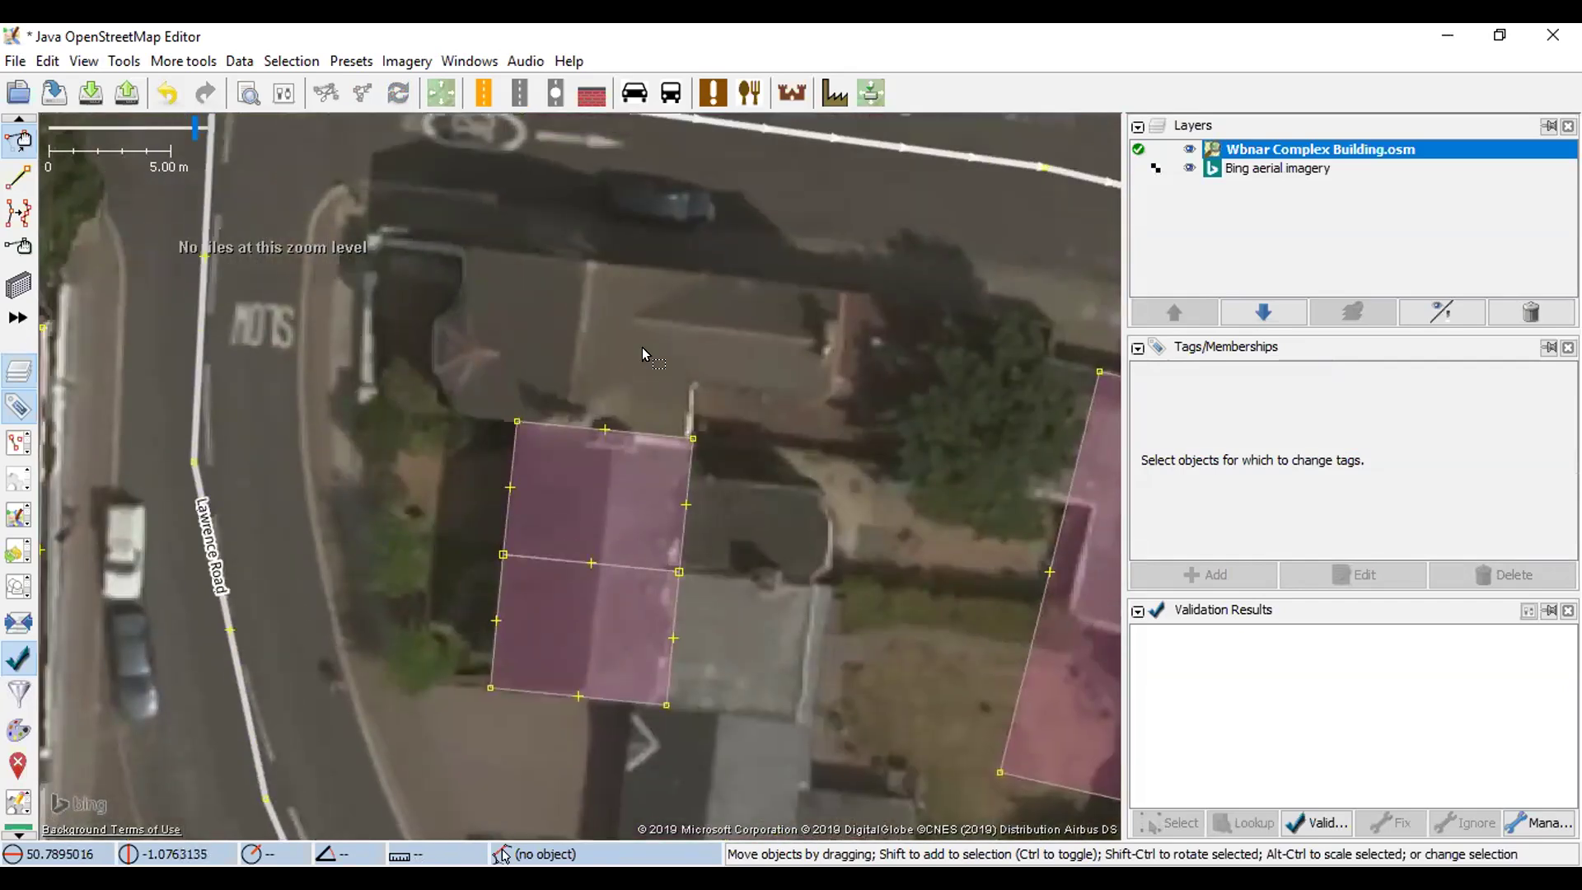
left_click_drag(641, 348, 681, 381)
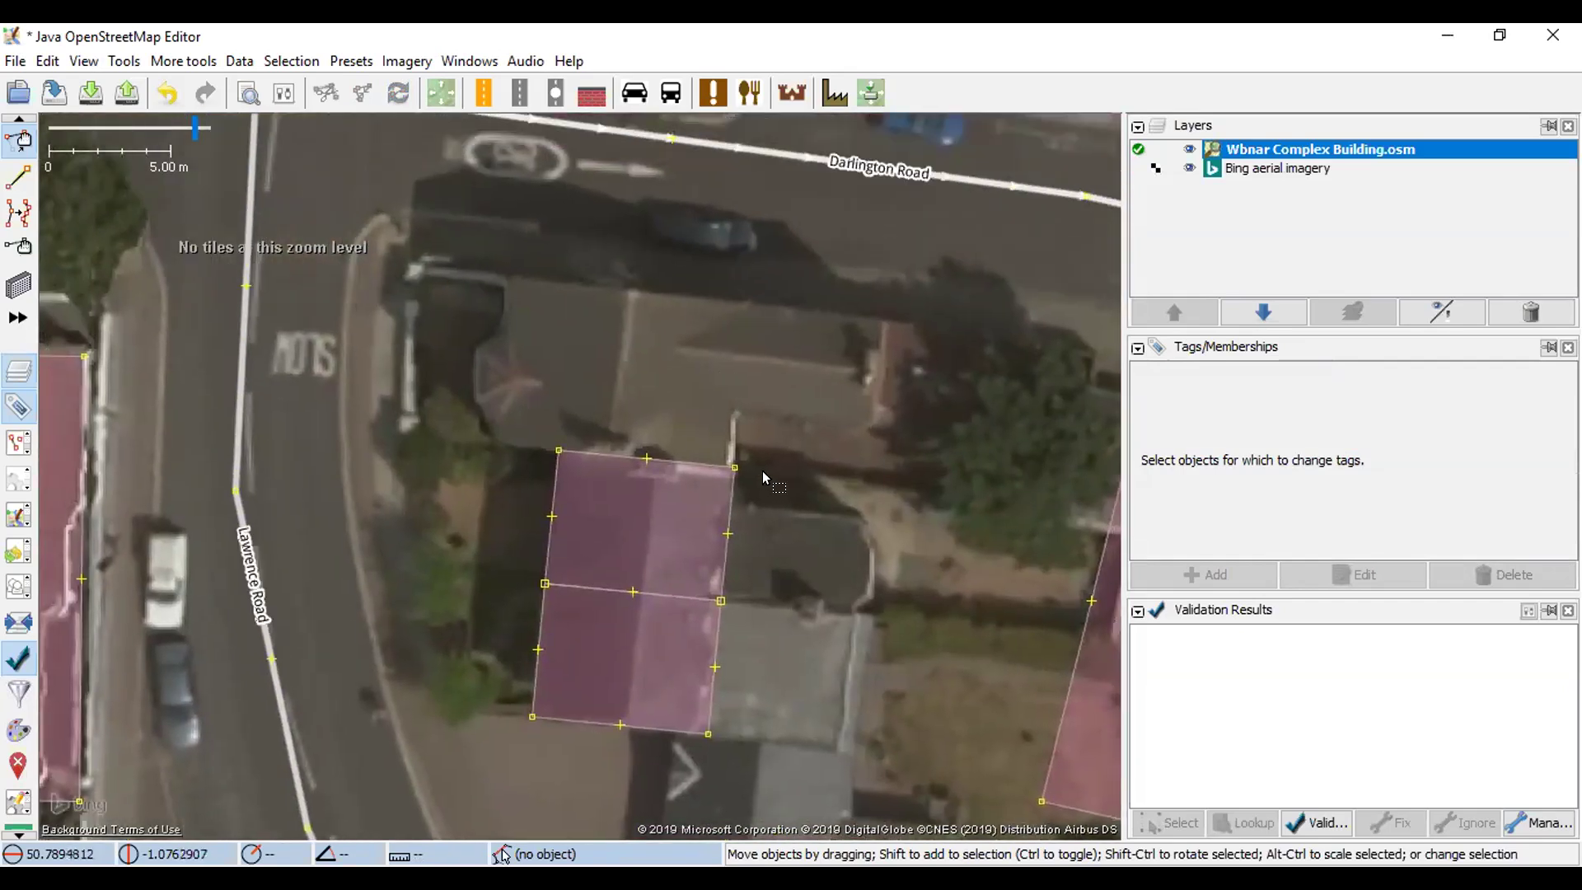
left_click_drag(691, 516, 688, 520)
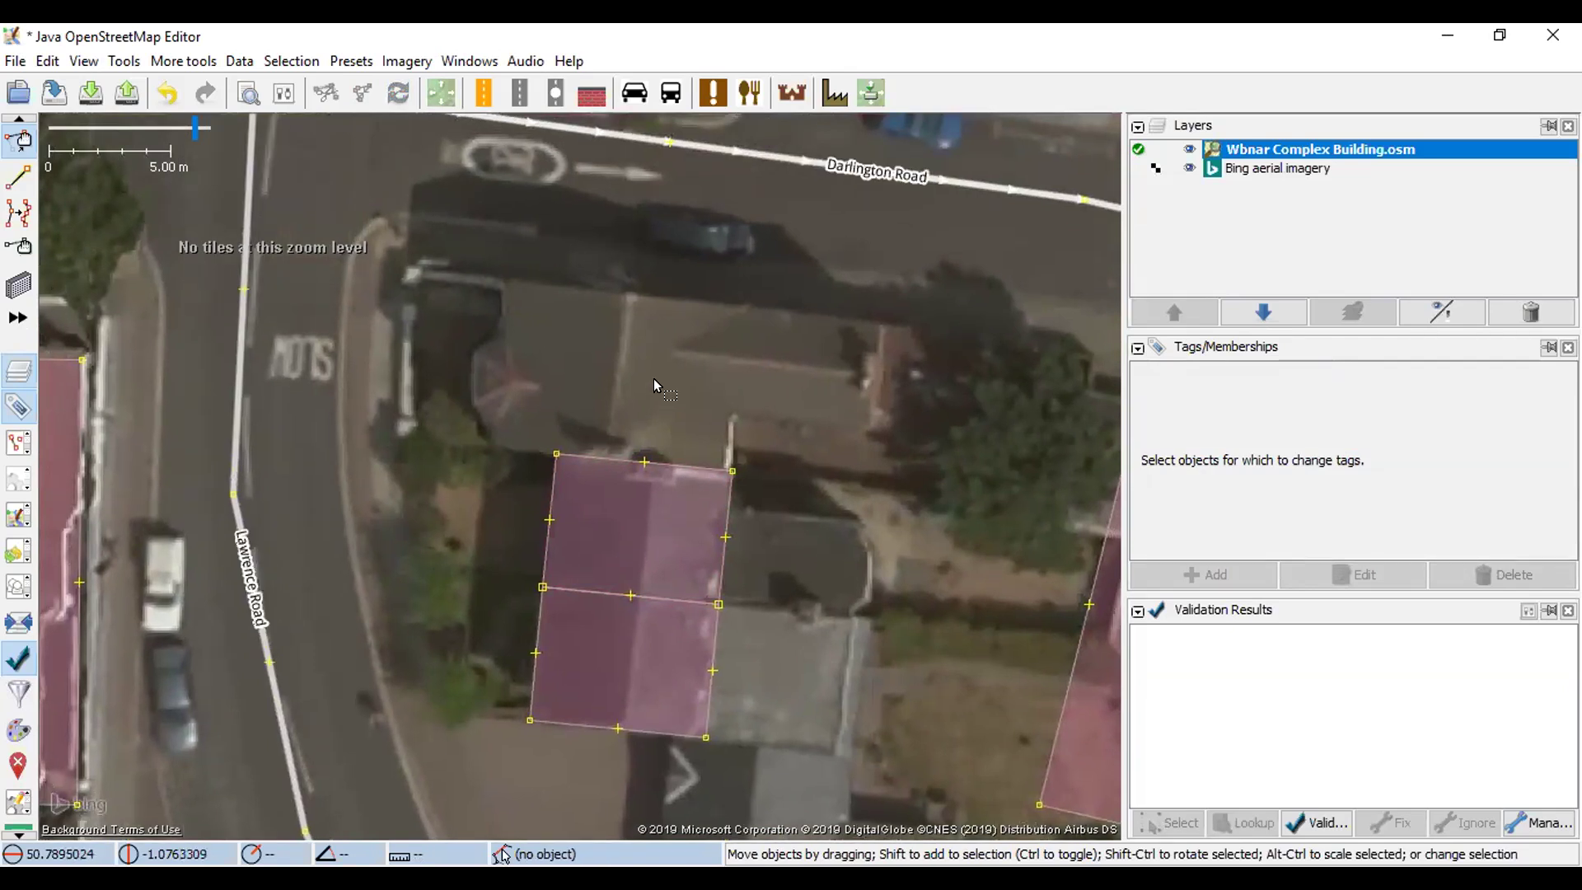
- Draw a building about 7.2 m by 6.6 m adjoining the north wall of the two terraced houses east of Lawrence Road
key("b")
left_click(552, 451)
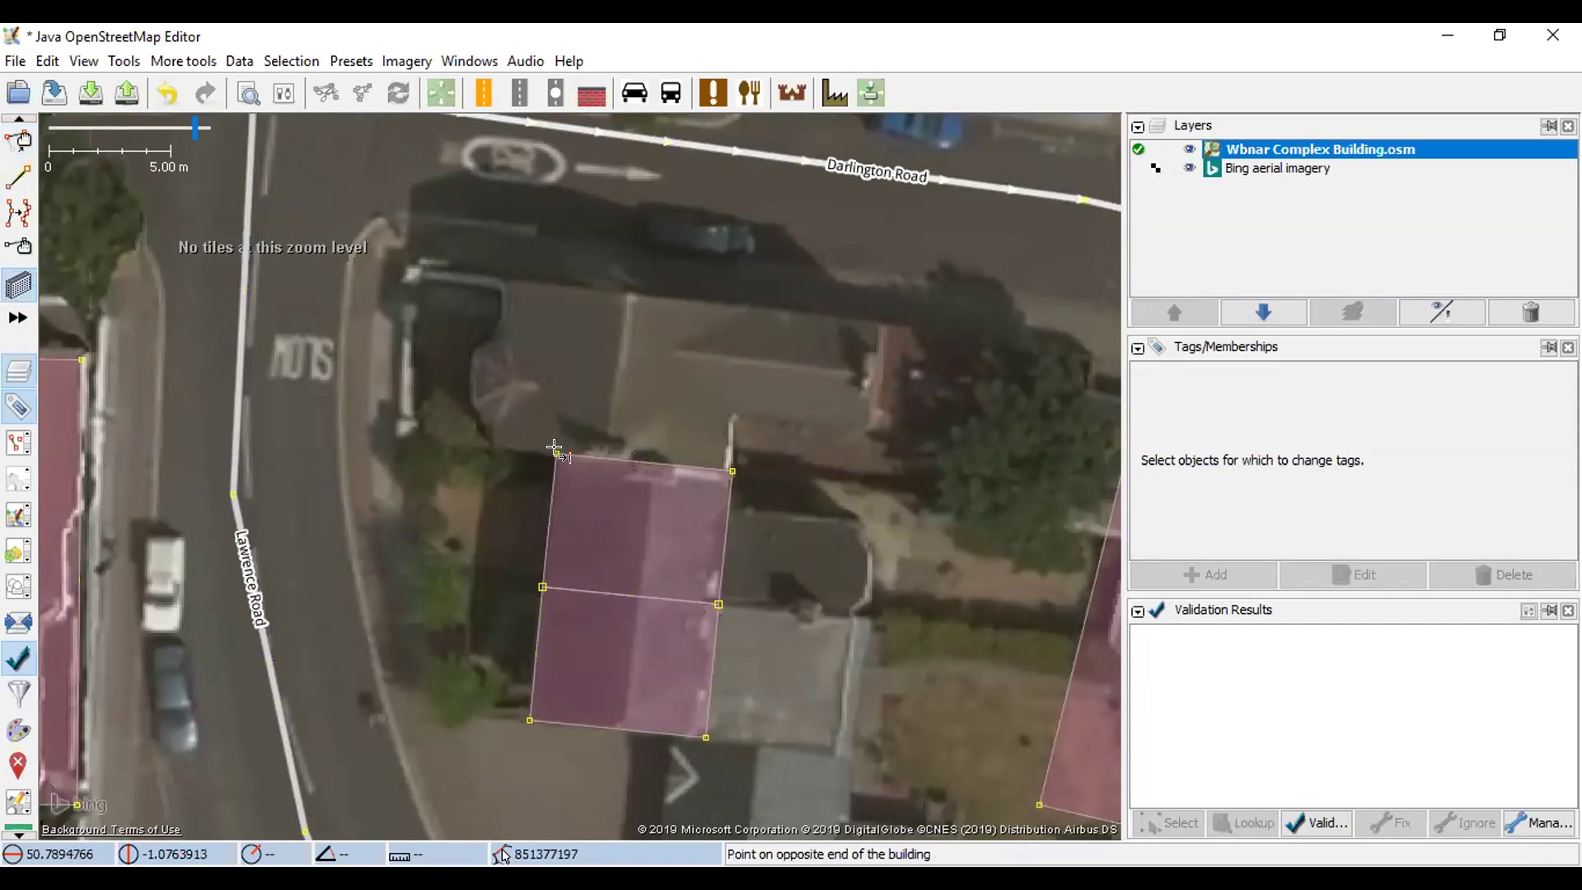
left_click(732, 470)
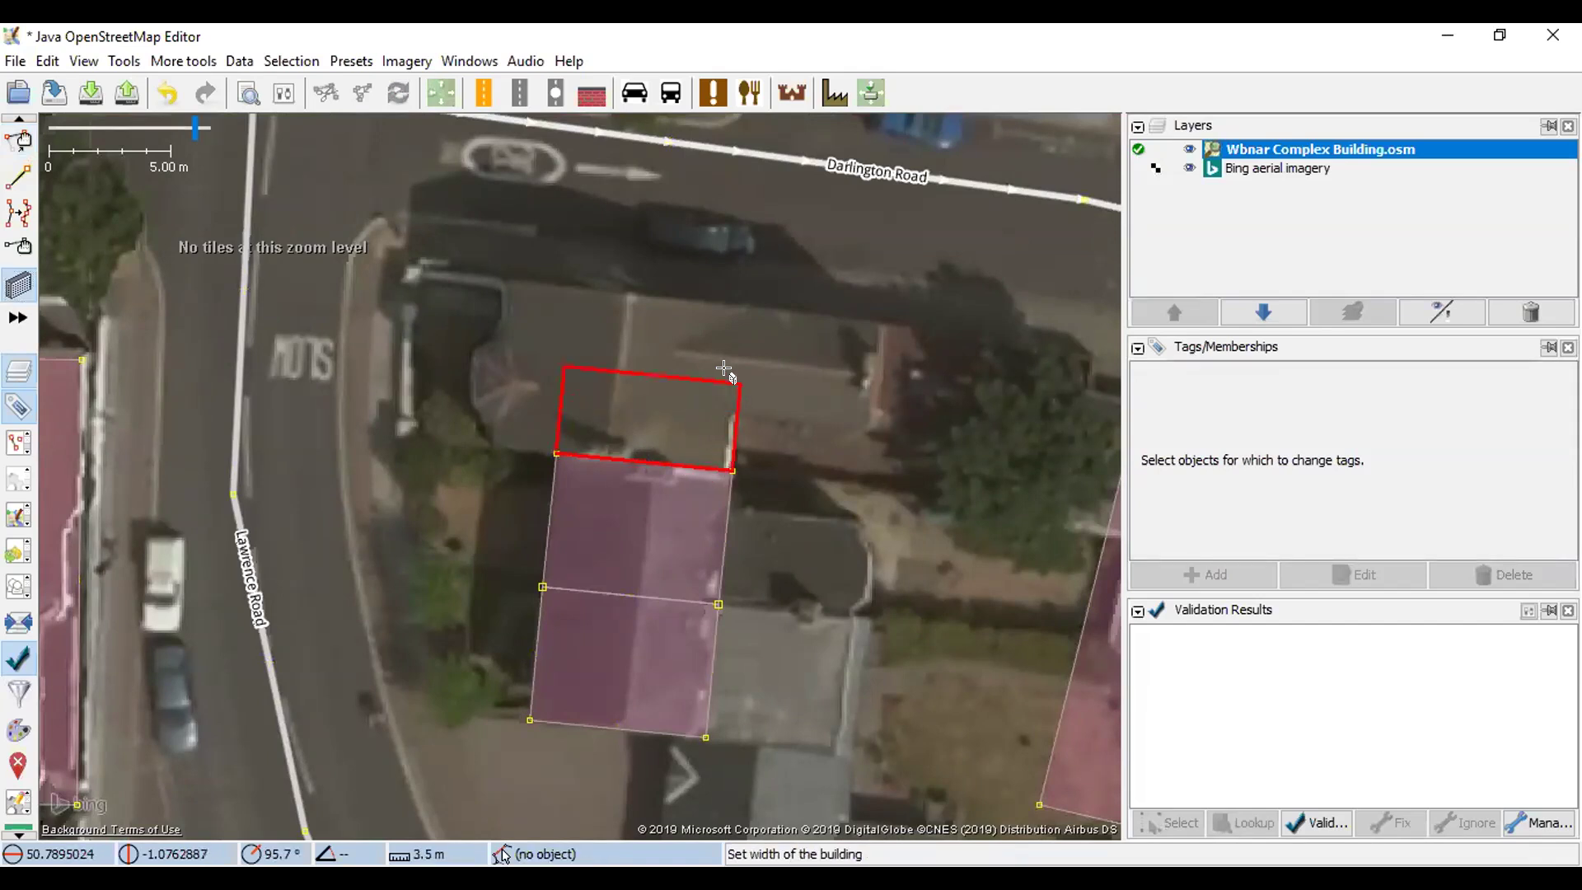
left_click(747, 308)
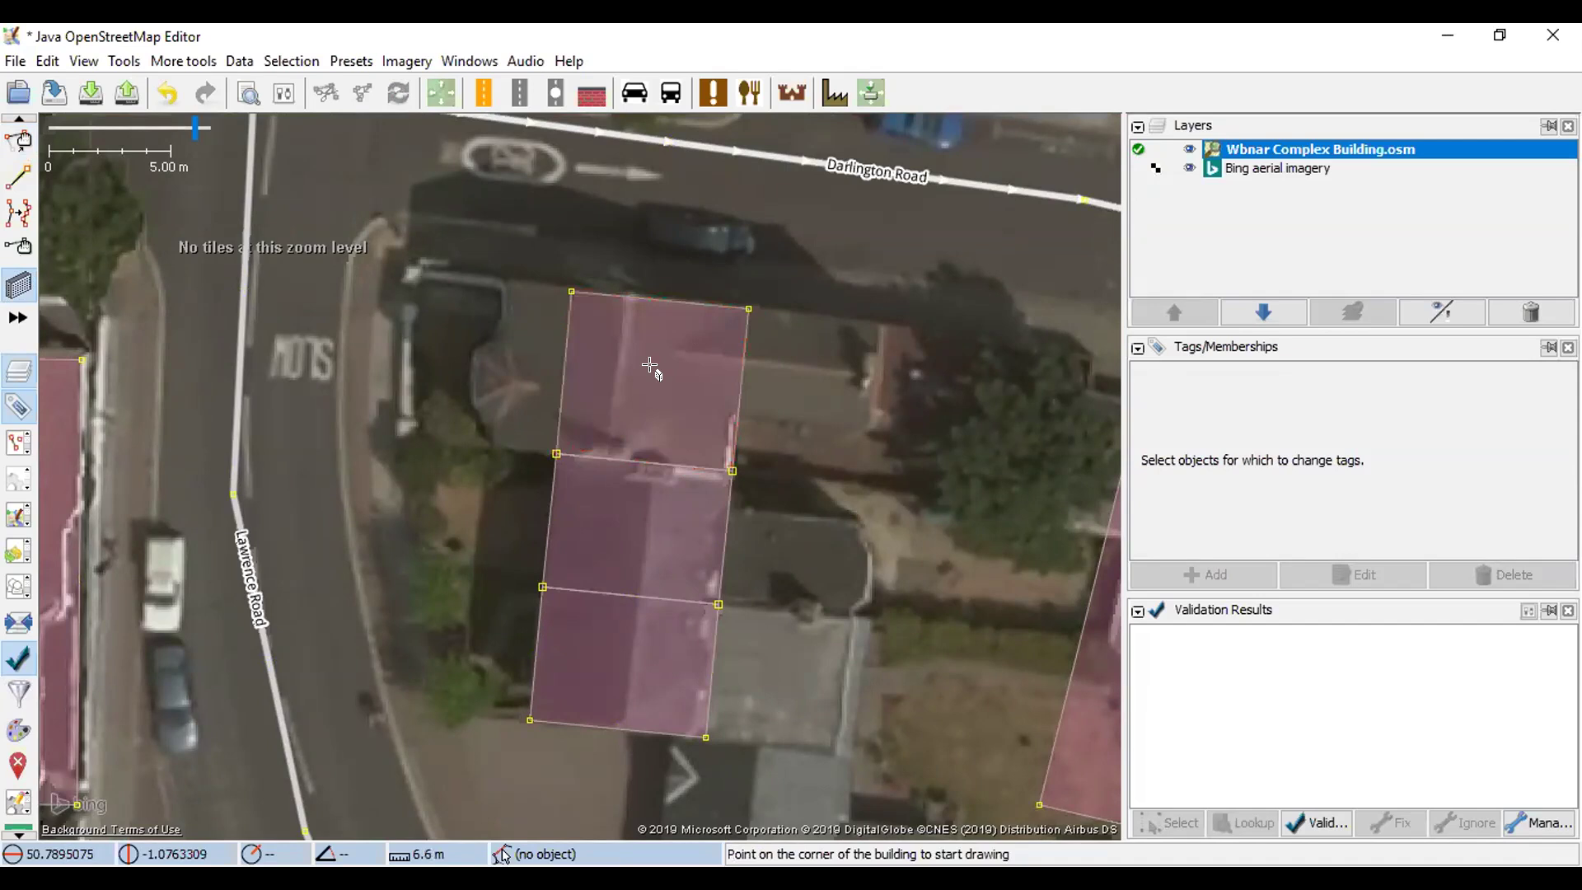
- Extrude the northern building's west wall outward to the roof edge and the upper part of its east wall over the rear wing
key("s")
left_click_drag(557, 377, 496, 367)
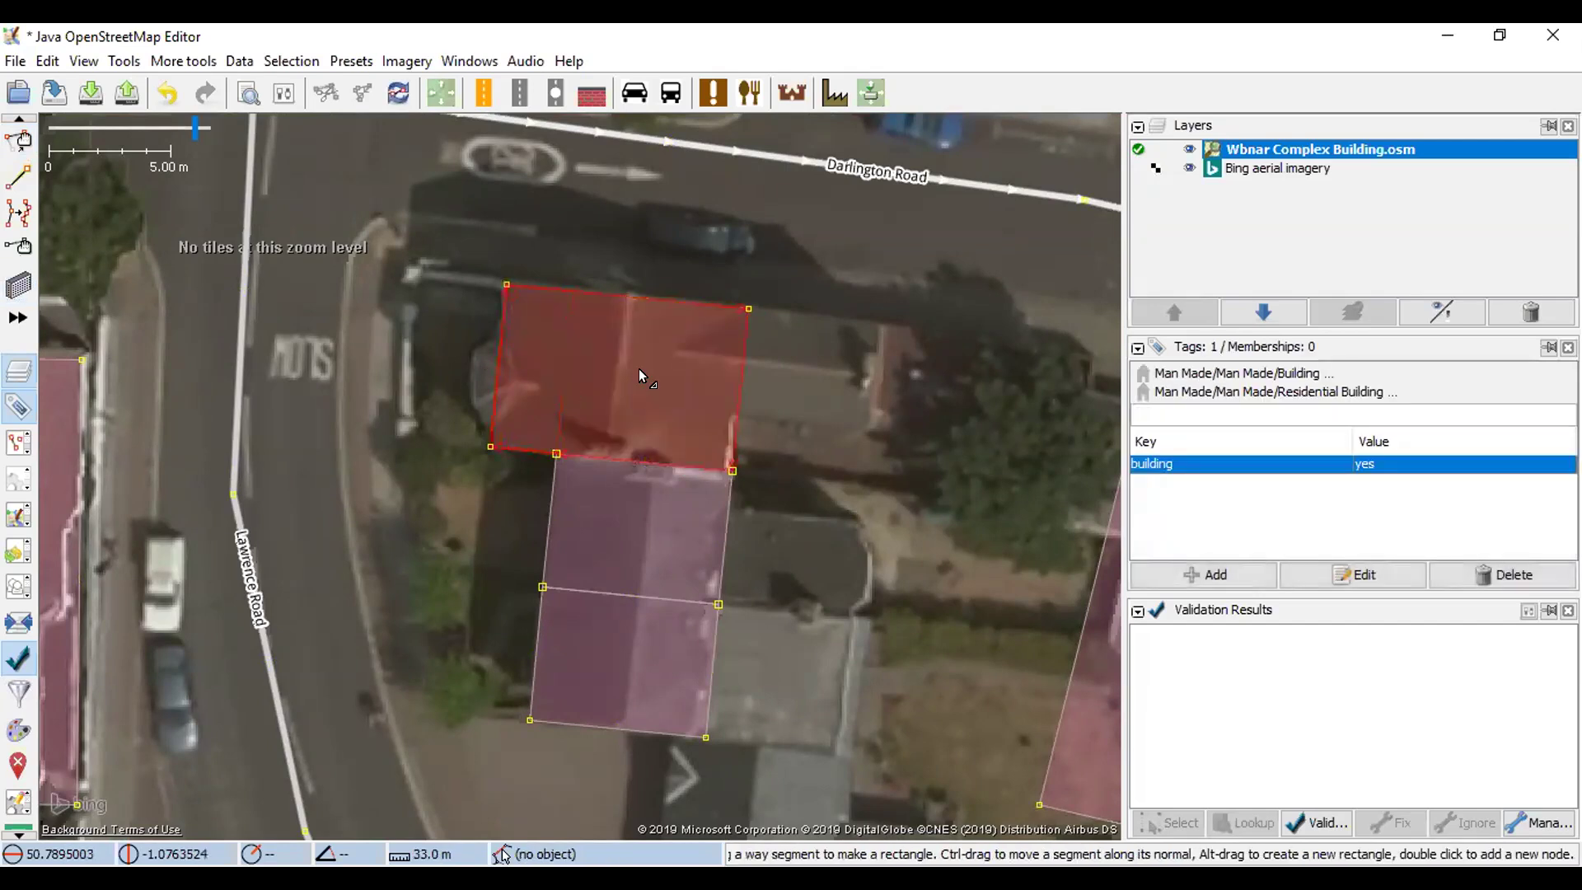
double_click(735, 419)
left_click_drag(735, 363, 865, 382)
key("ctrl+Down")
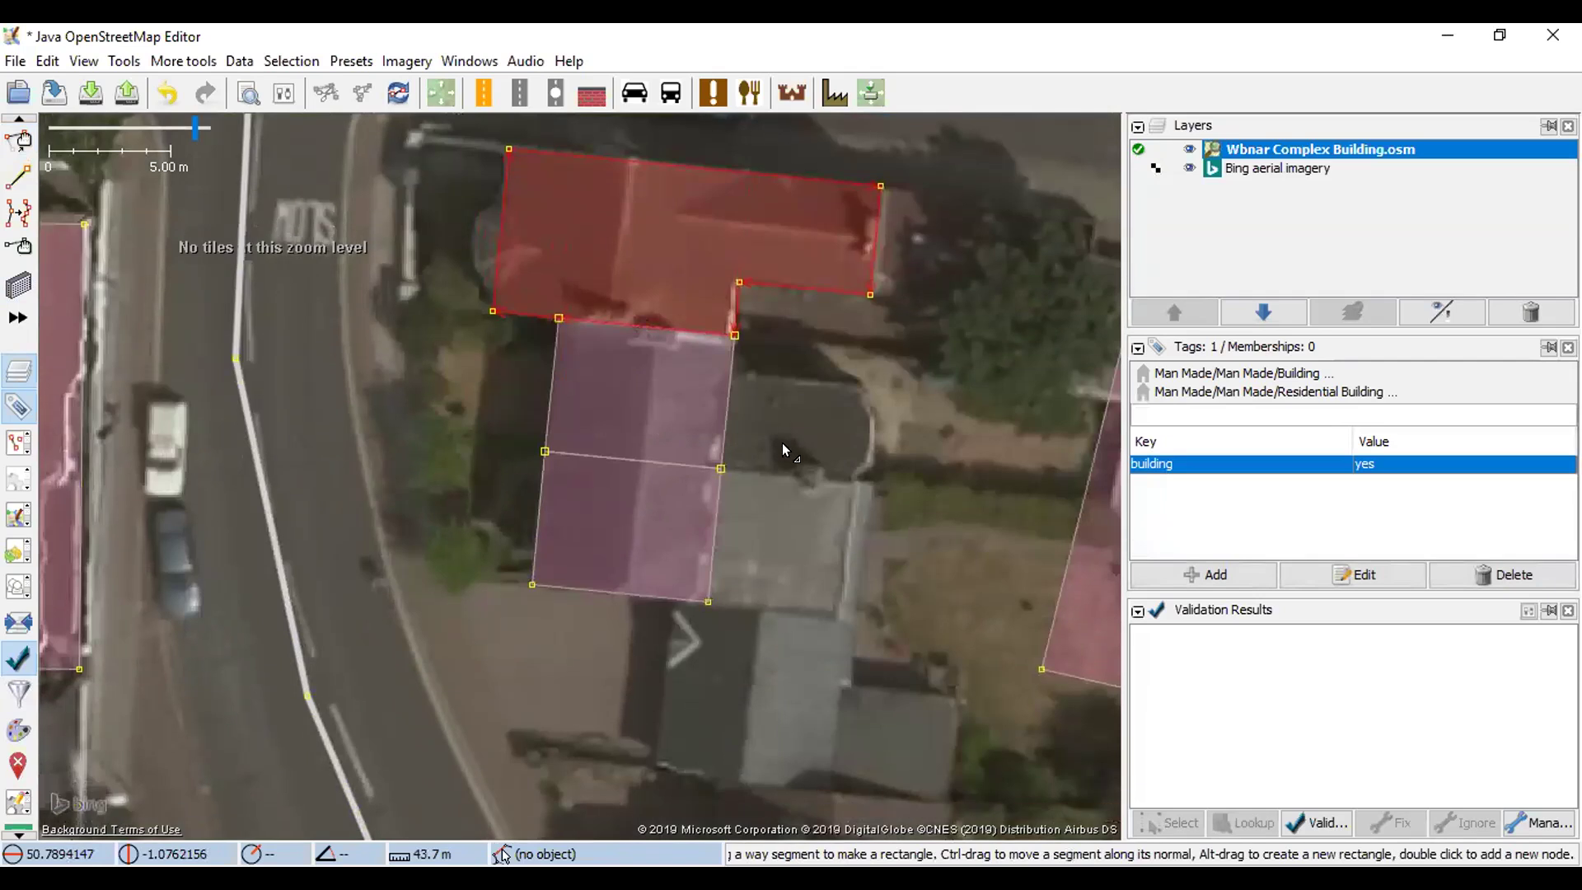
- Extrude the lower part of the middle house's east wall outward to cover its rear extension
left_click(724, 403)
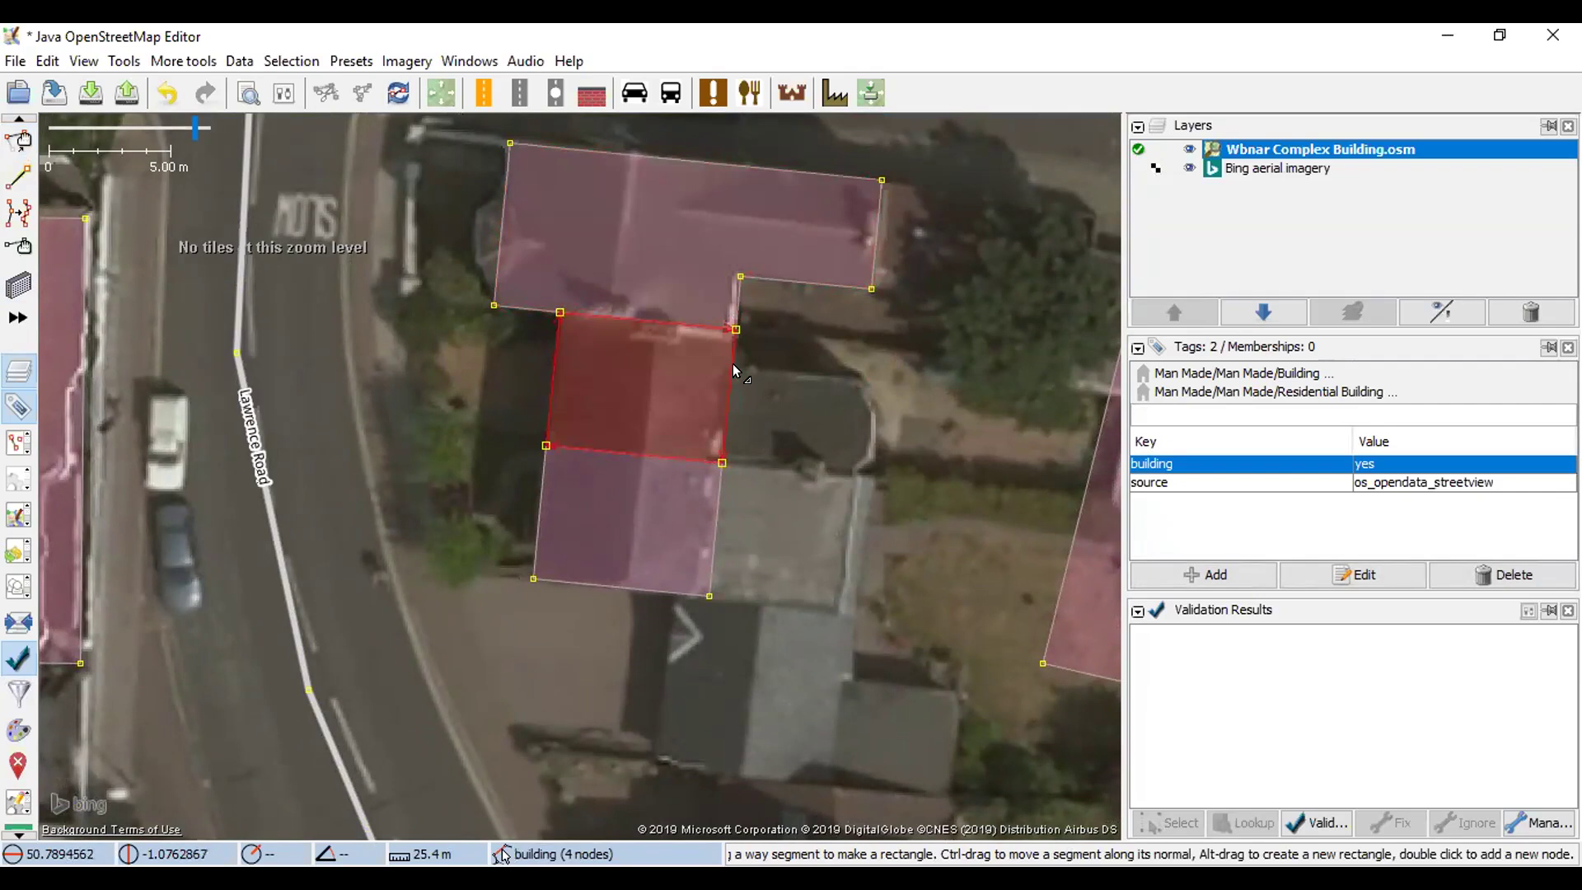
left_click_drag(724, 402, 858, 480)
left_click_drag(812, 574, 804, 483)
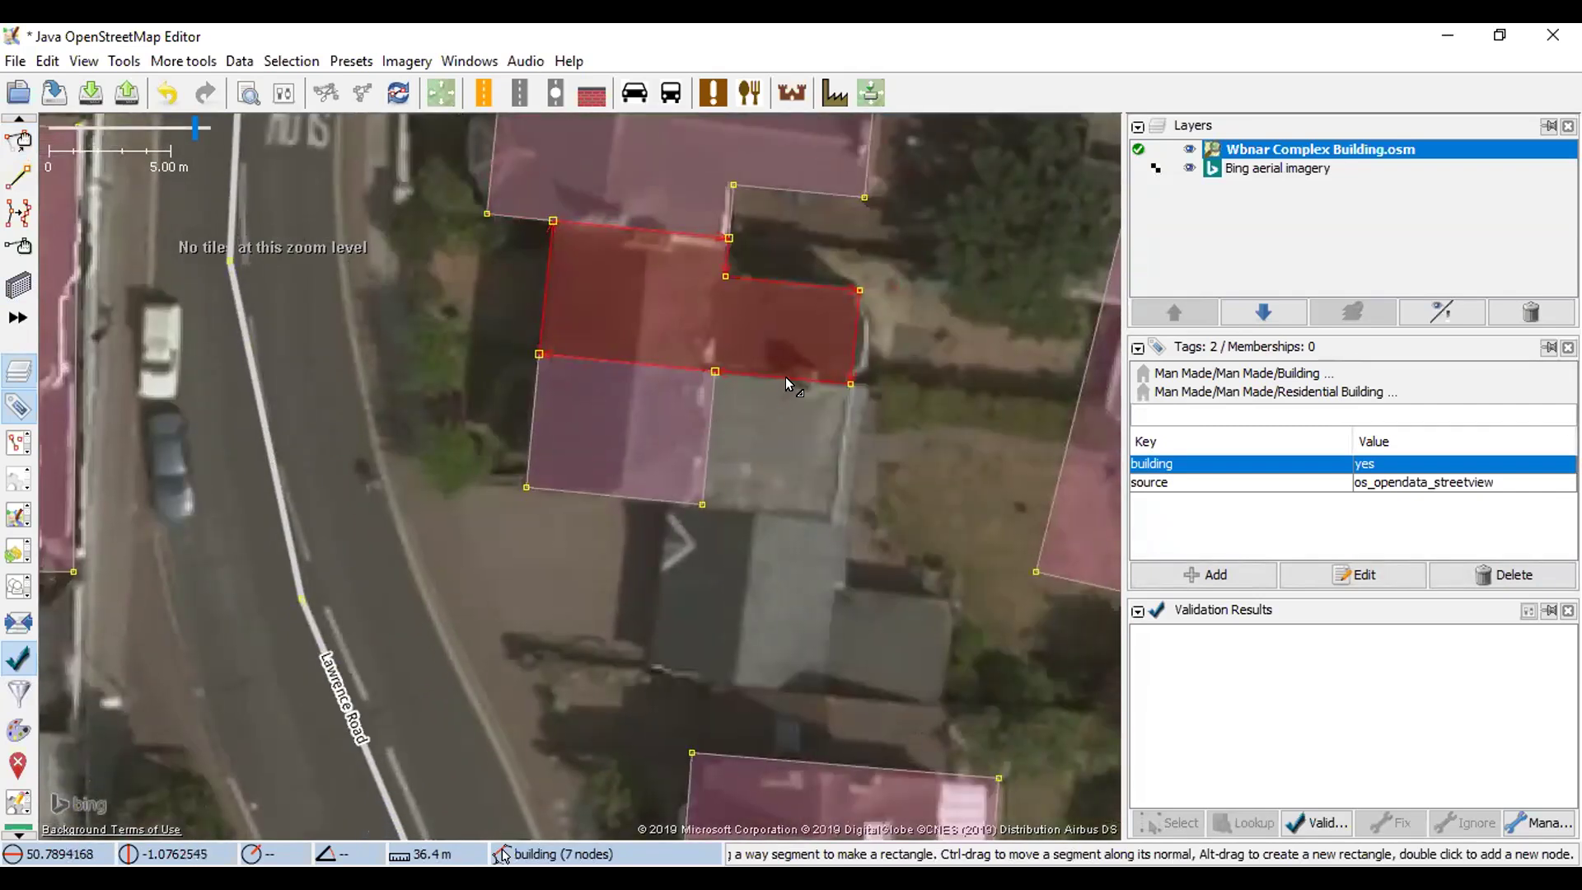
- Draw a building over the southern house's rear extension, using the 5.5 m shared wall as its base and matching the neighbouring extension's depth
left_click(734, 468)
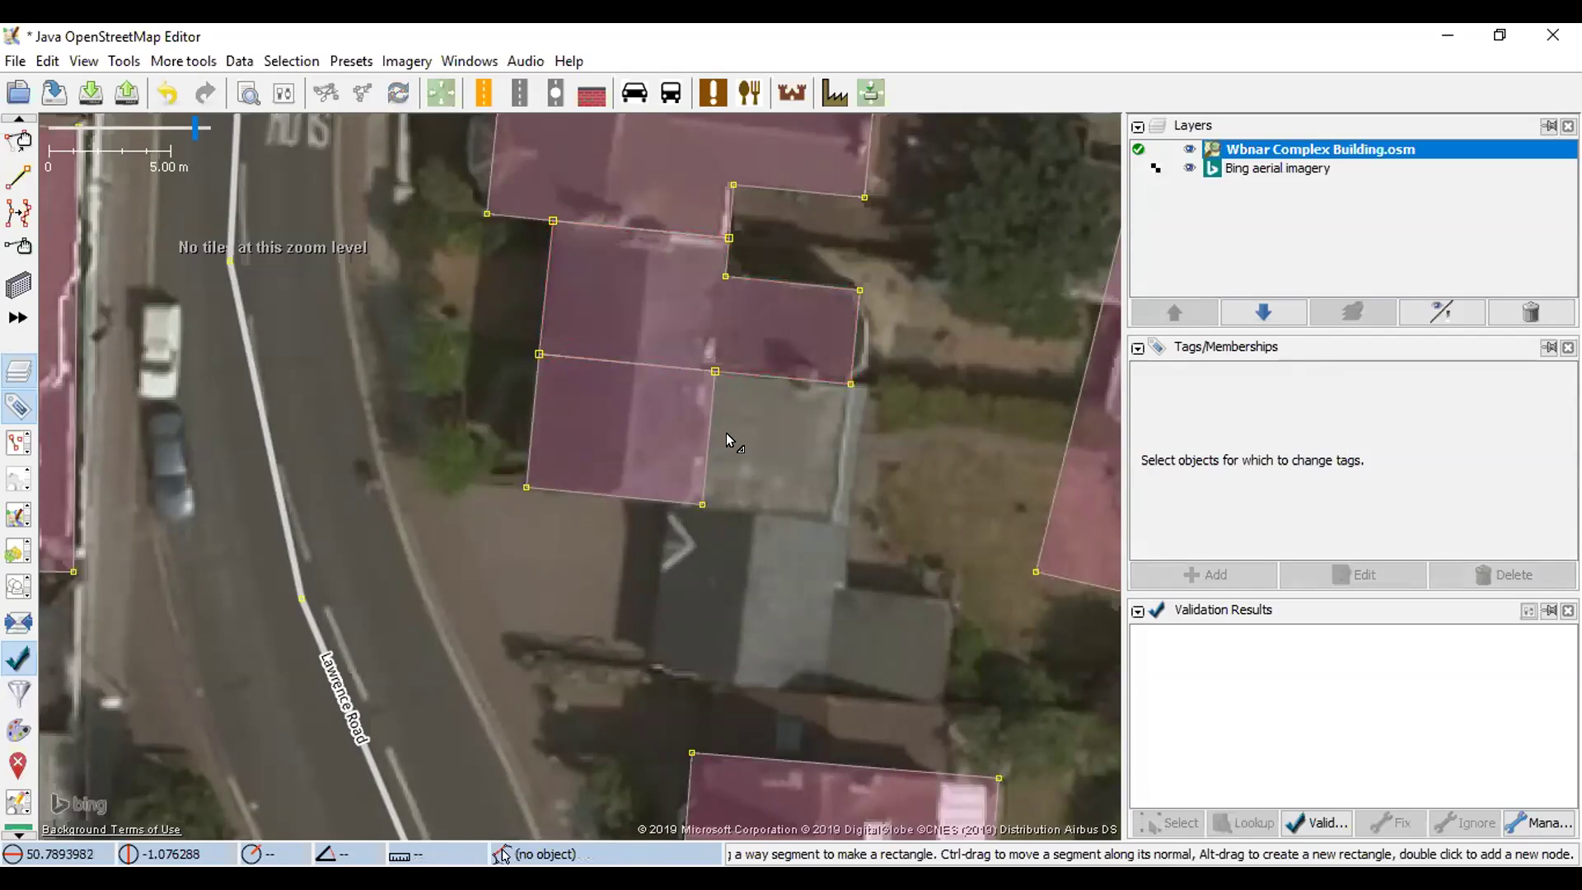
key("b")
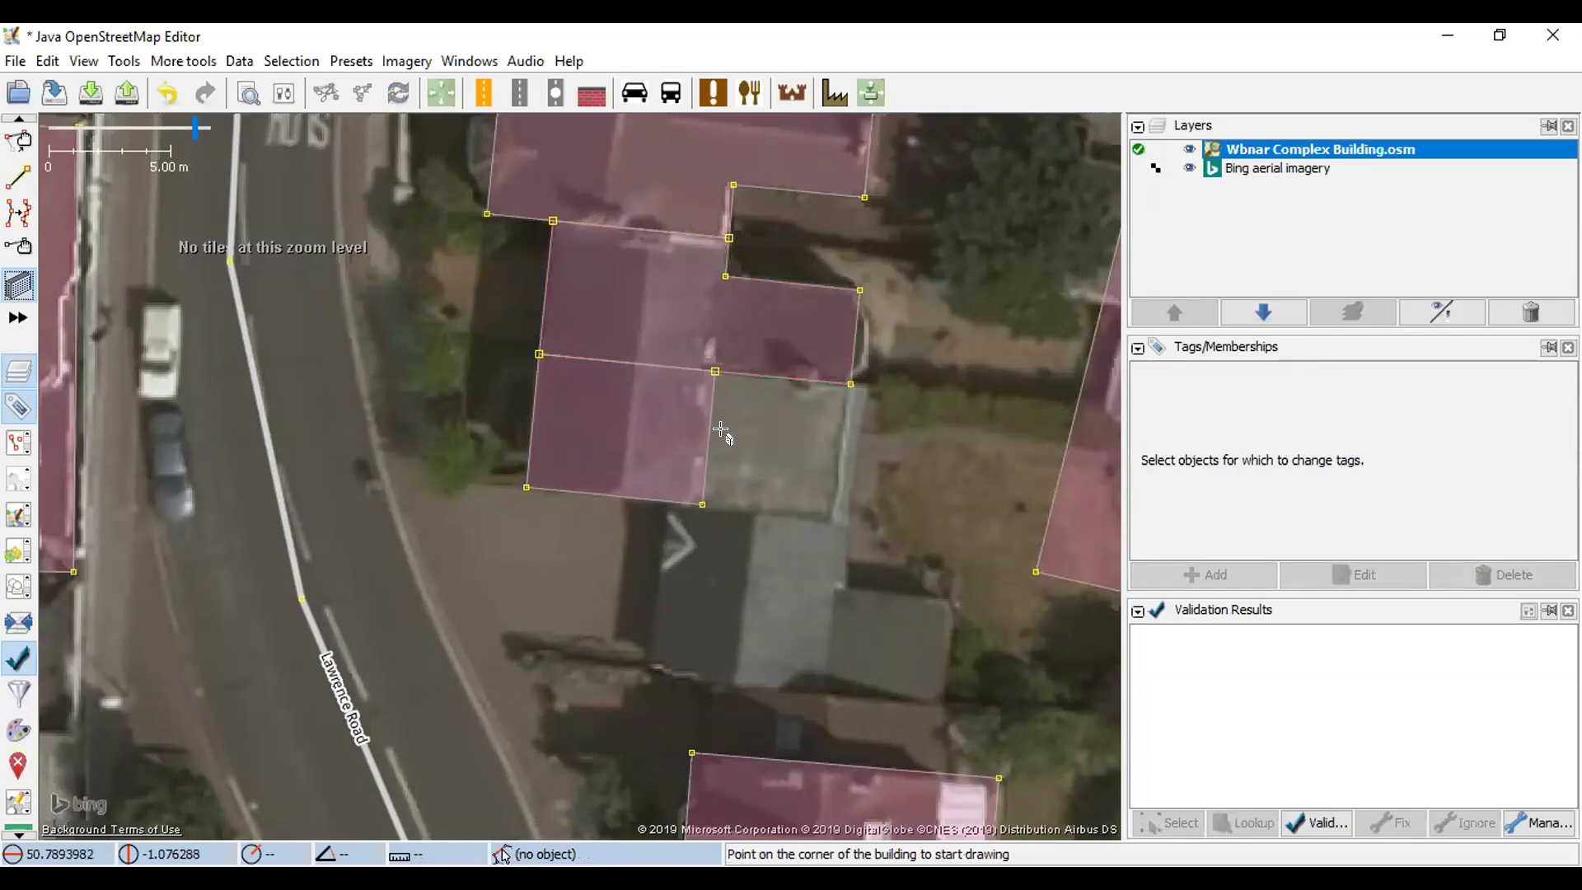
left_click(698, 501)
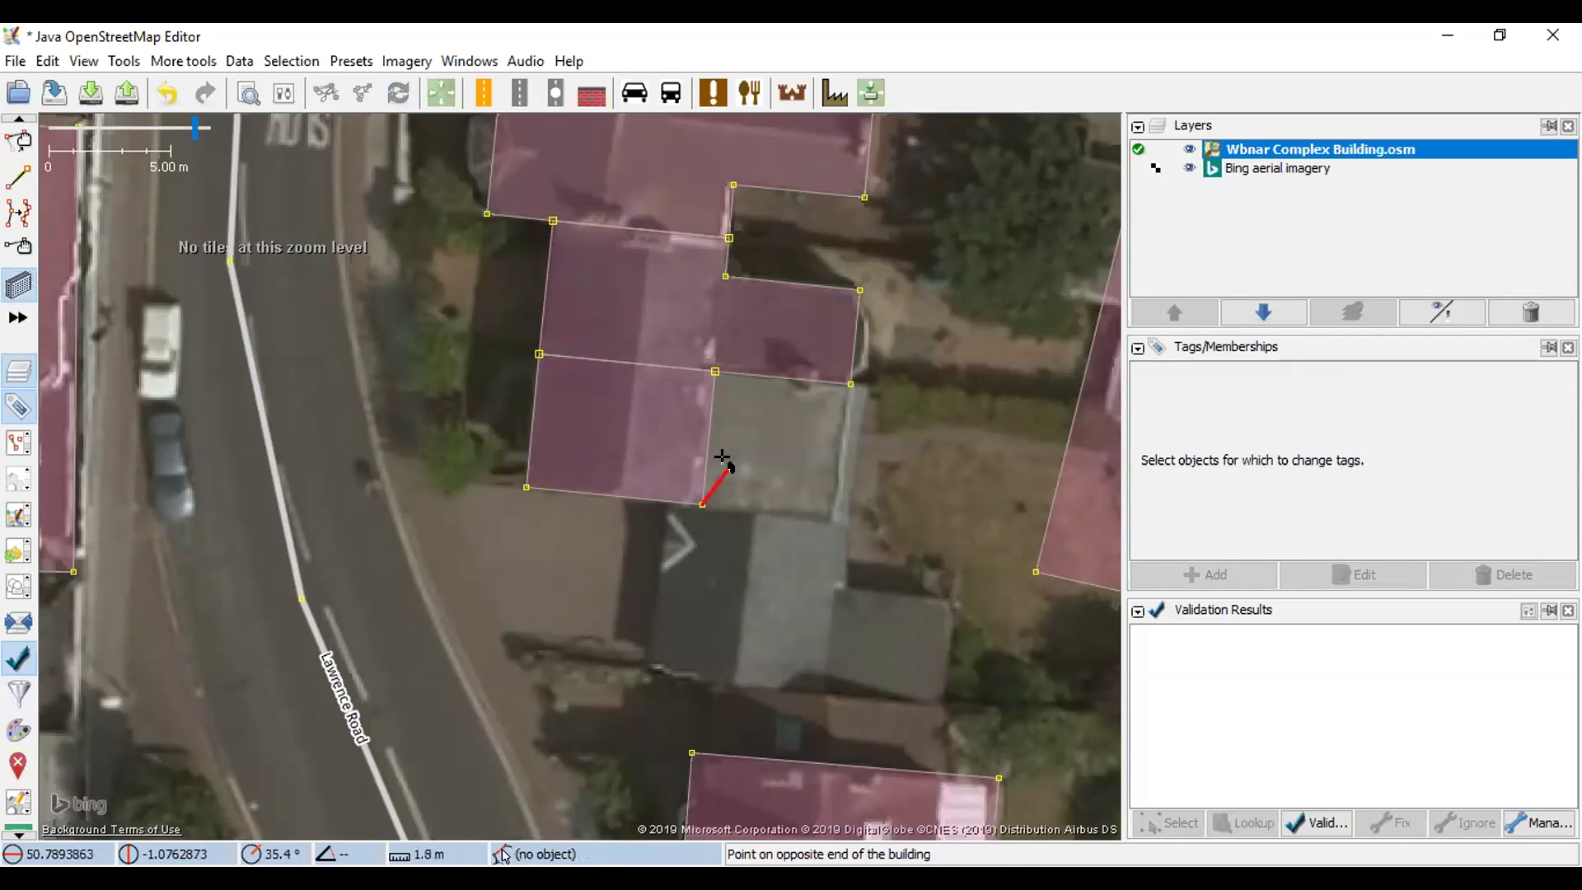
left_click(713, 368)
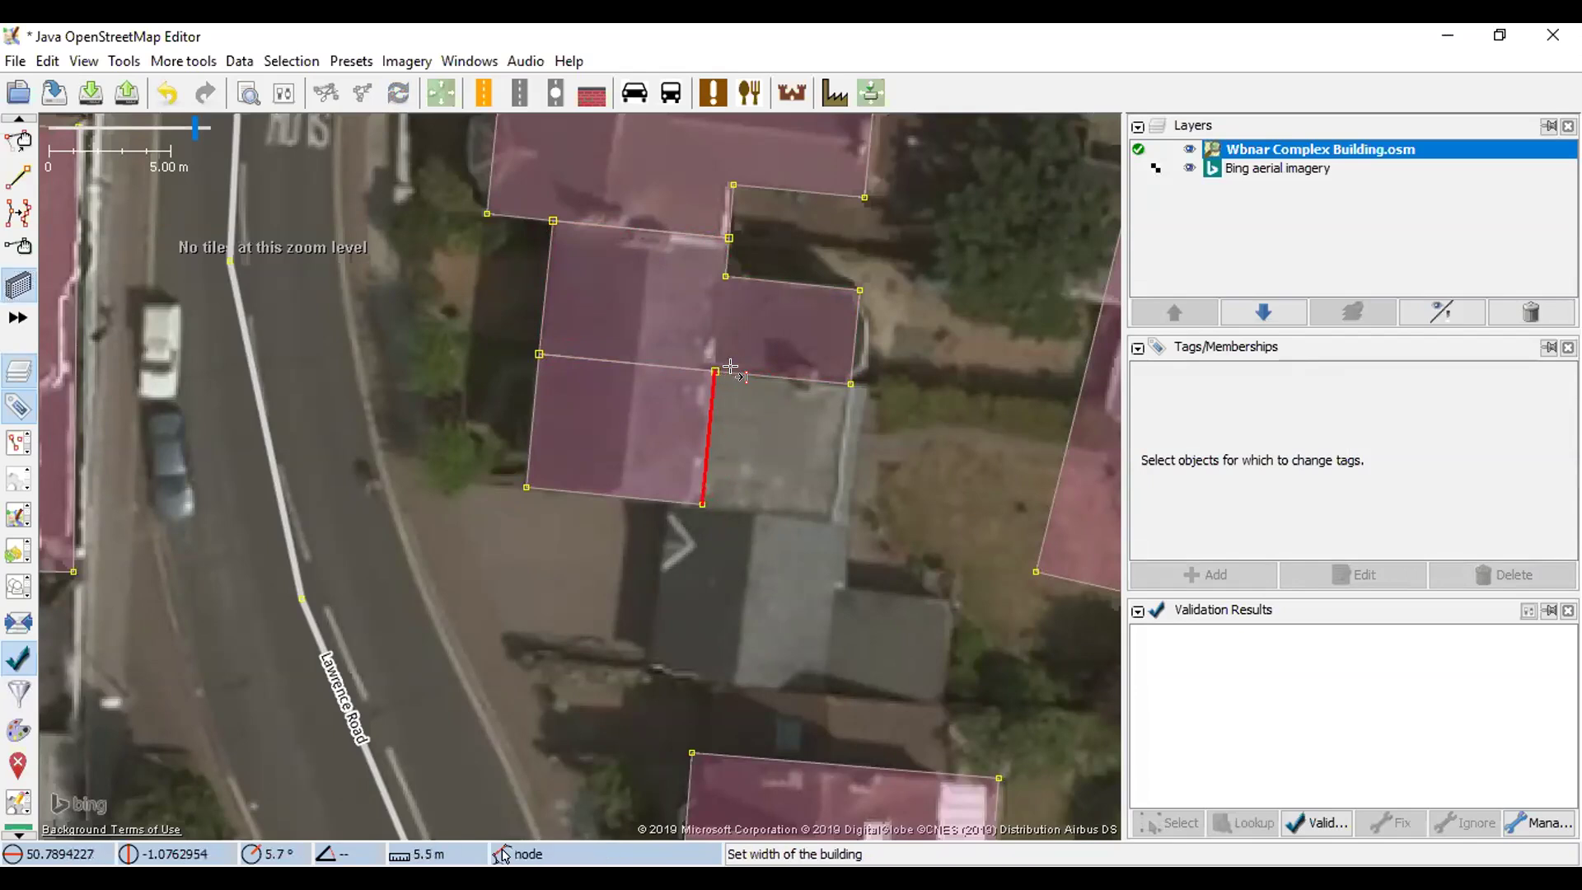
left_click(846, 376)
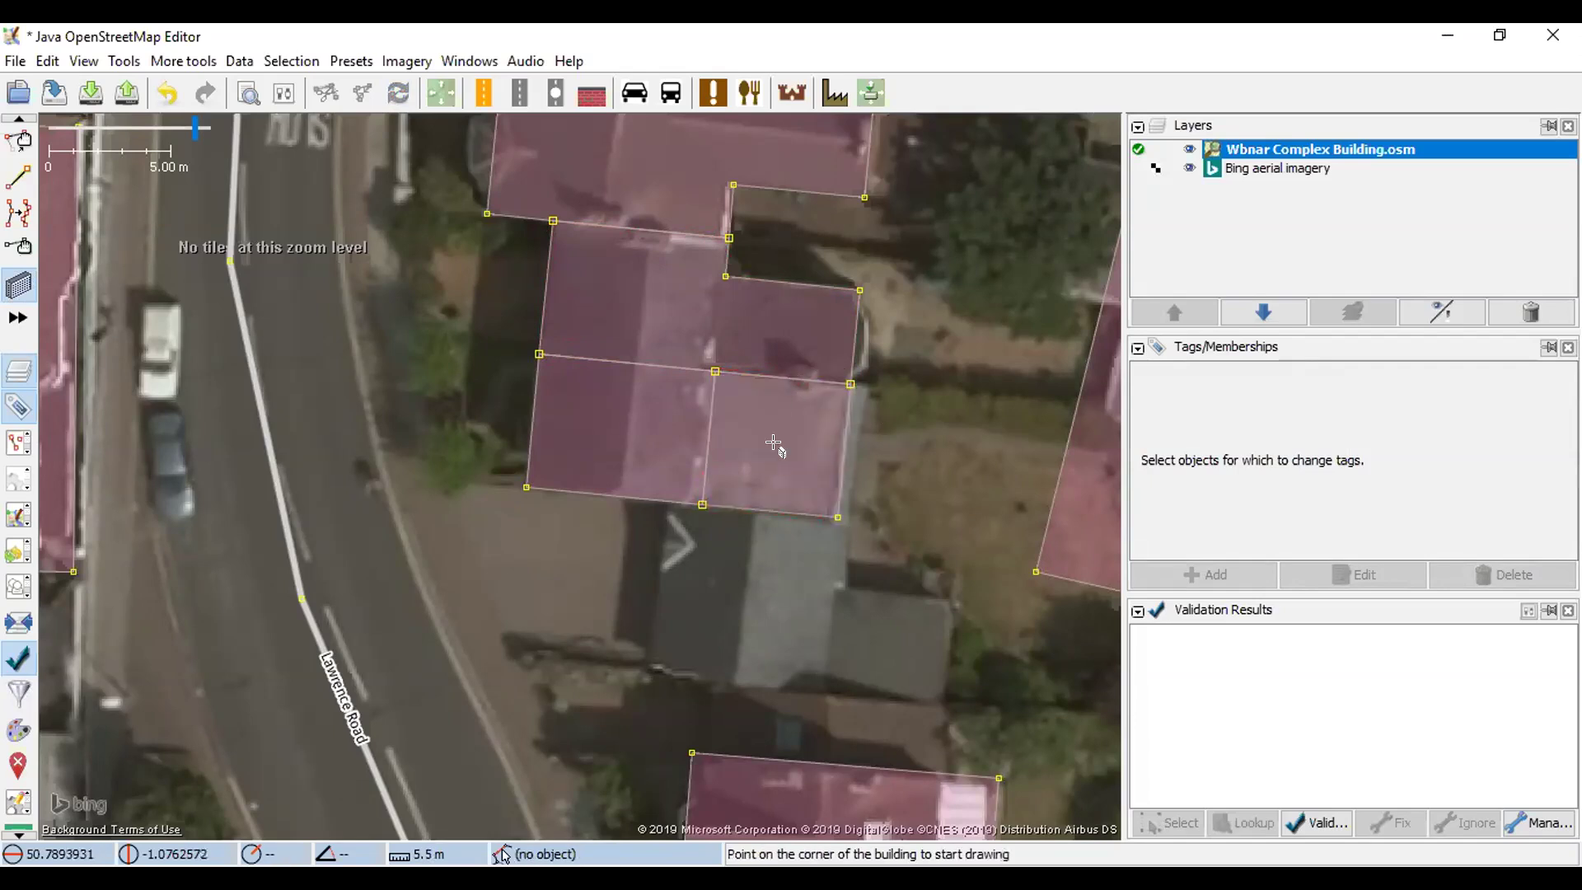
- Combine the newly drawn rear extension with the southern house outline into a single building
key("s")
left_click(826, 481)
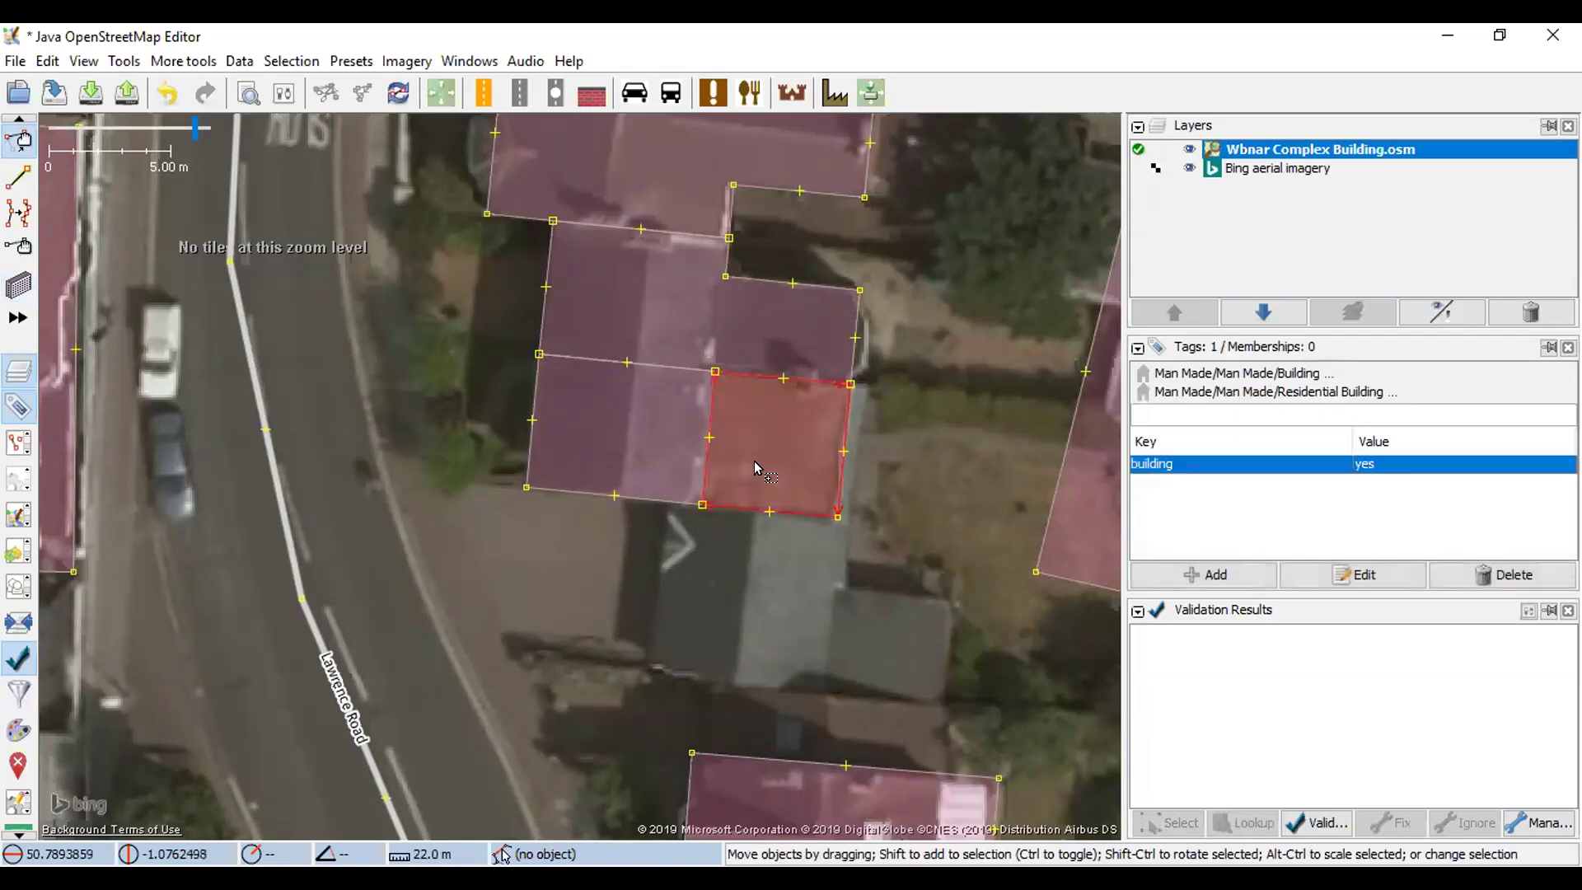
left_click(651, 500, "shift")
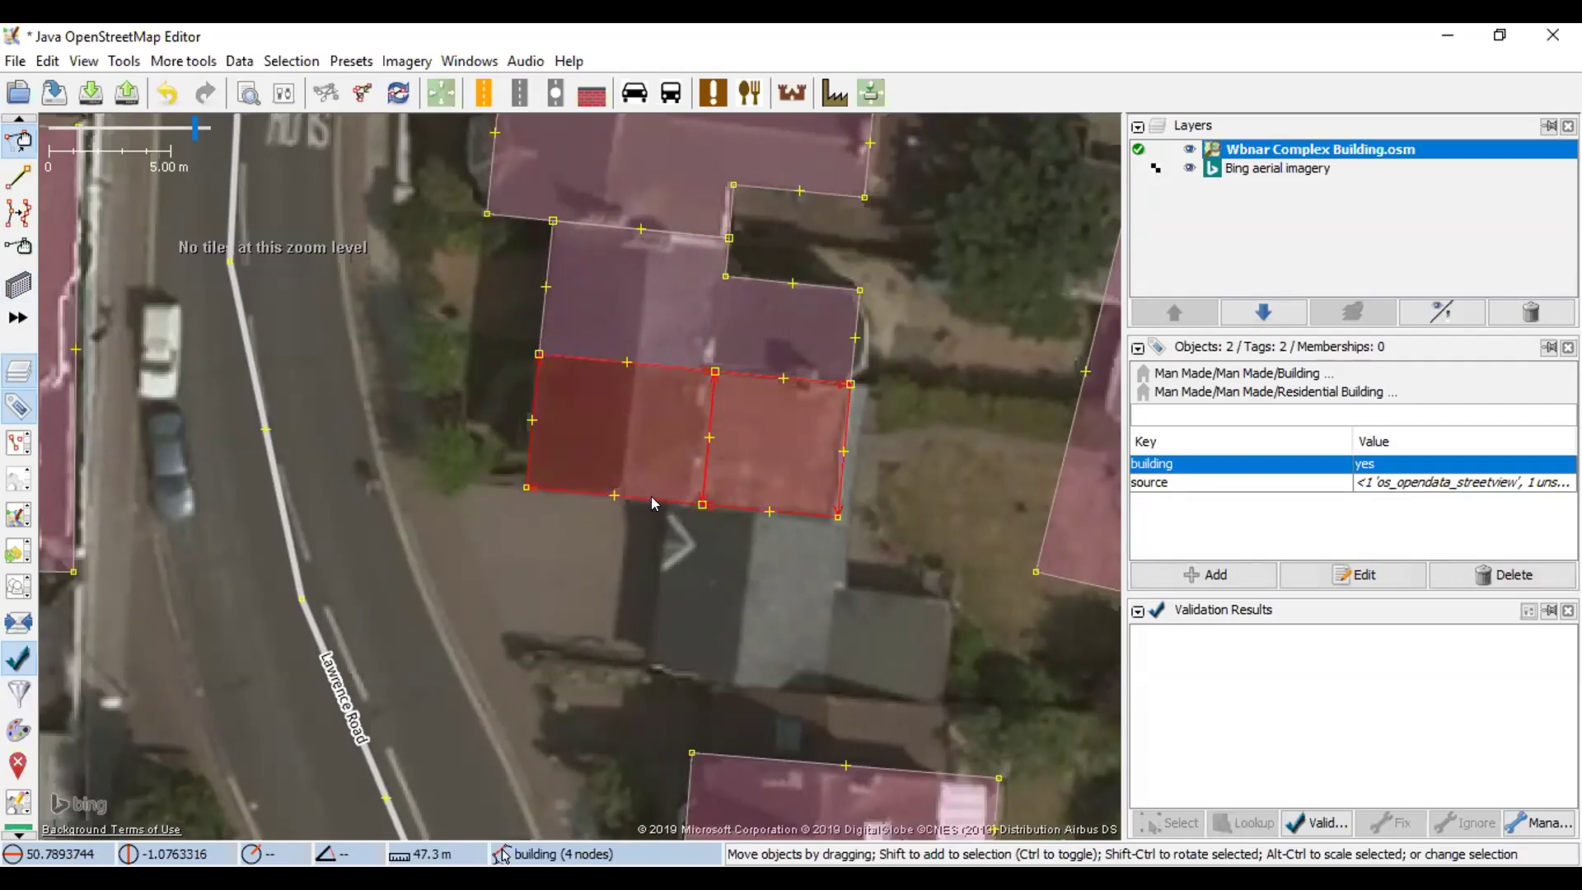
key("c")
left_click(745, 568)
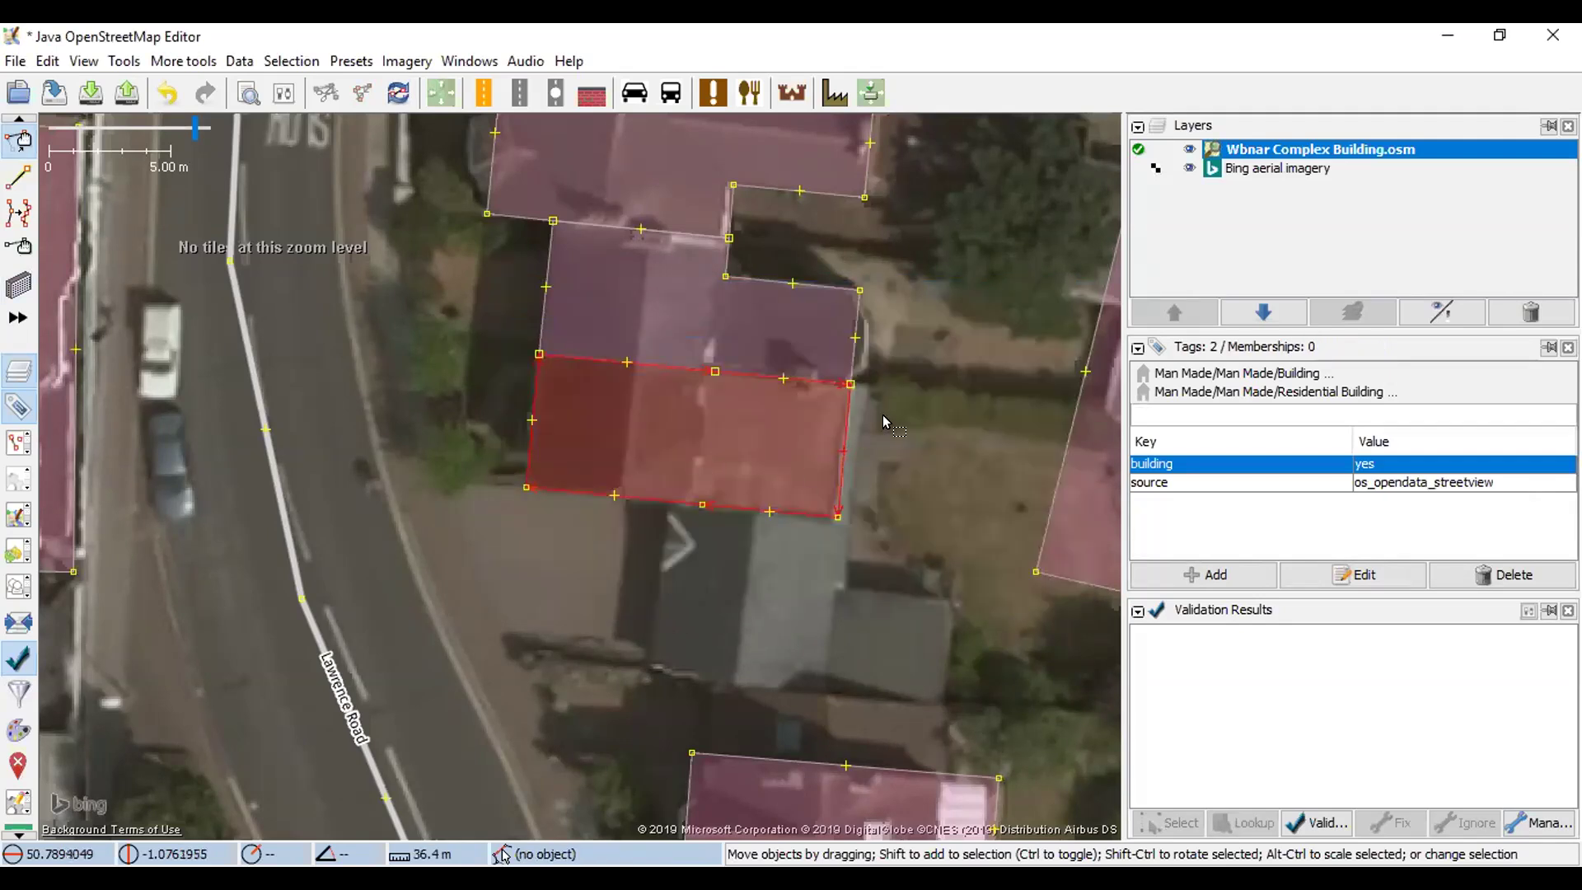
- Delete the two leftover nodes on the north and south walls of the combined southern house
left_click(713, 371)
key("Delete")
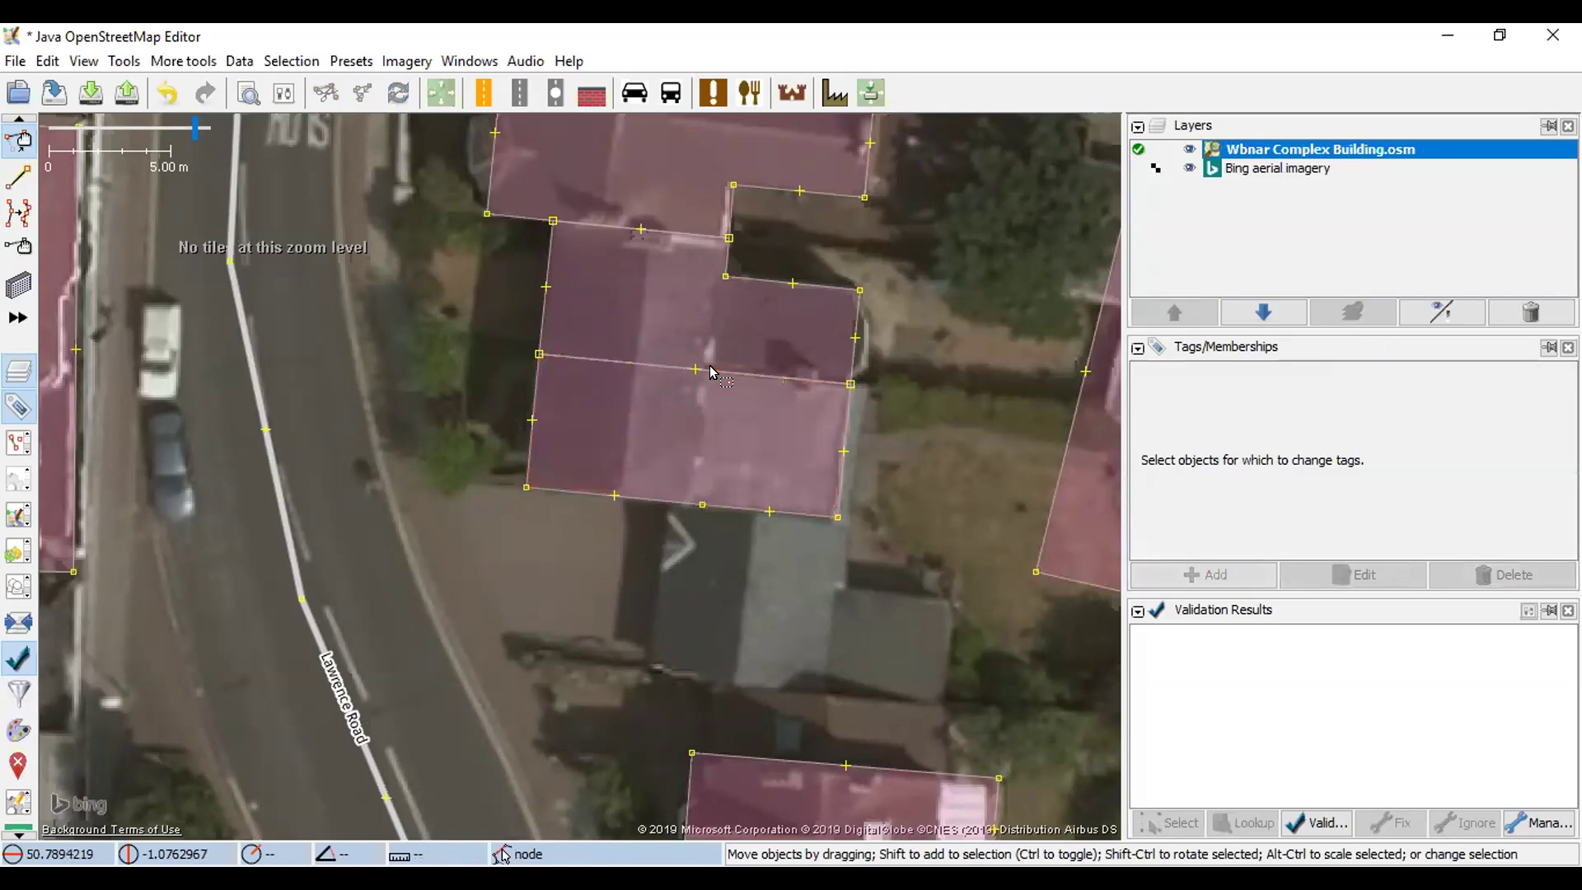
left_click(697, 505)
key("Delete")
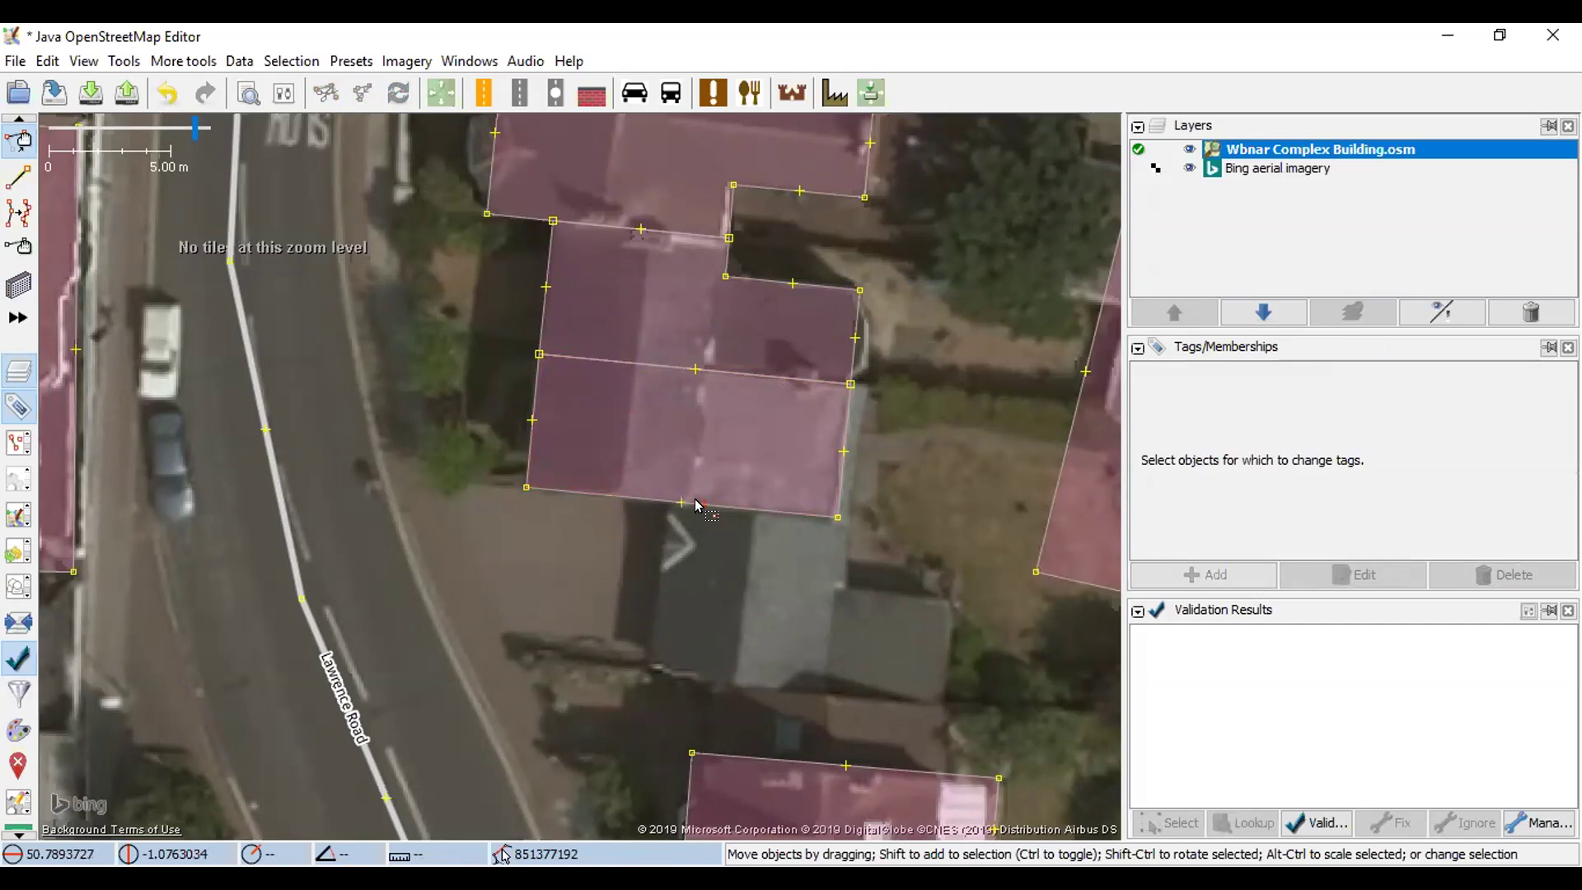
- Examine the redrawn houses and the surrounding building outlines around Lawrence Road, Inglis Road and Boulton Road
left_click_drag(696, 509, 719, 419)
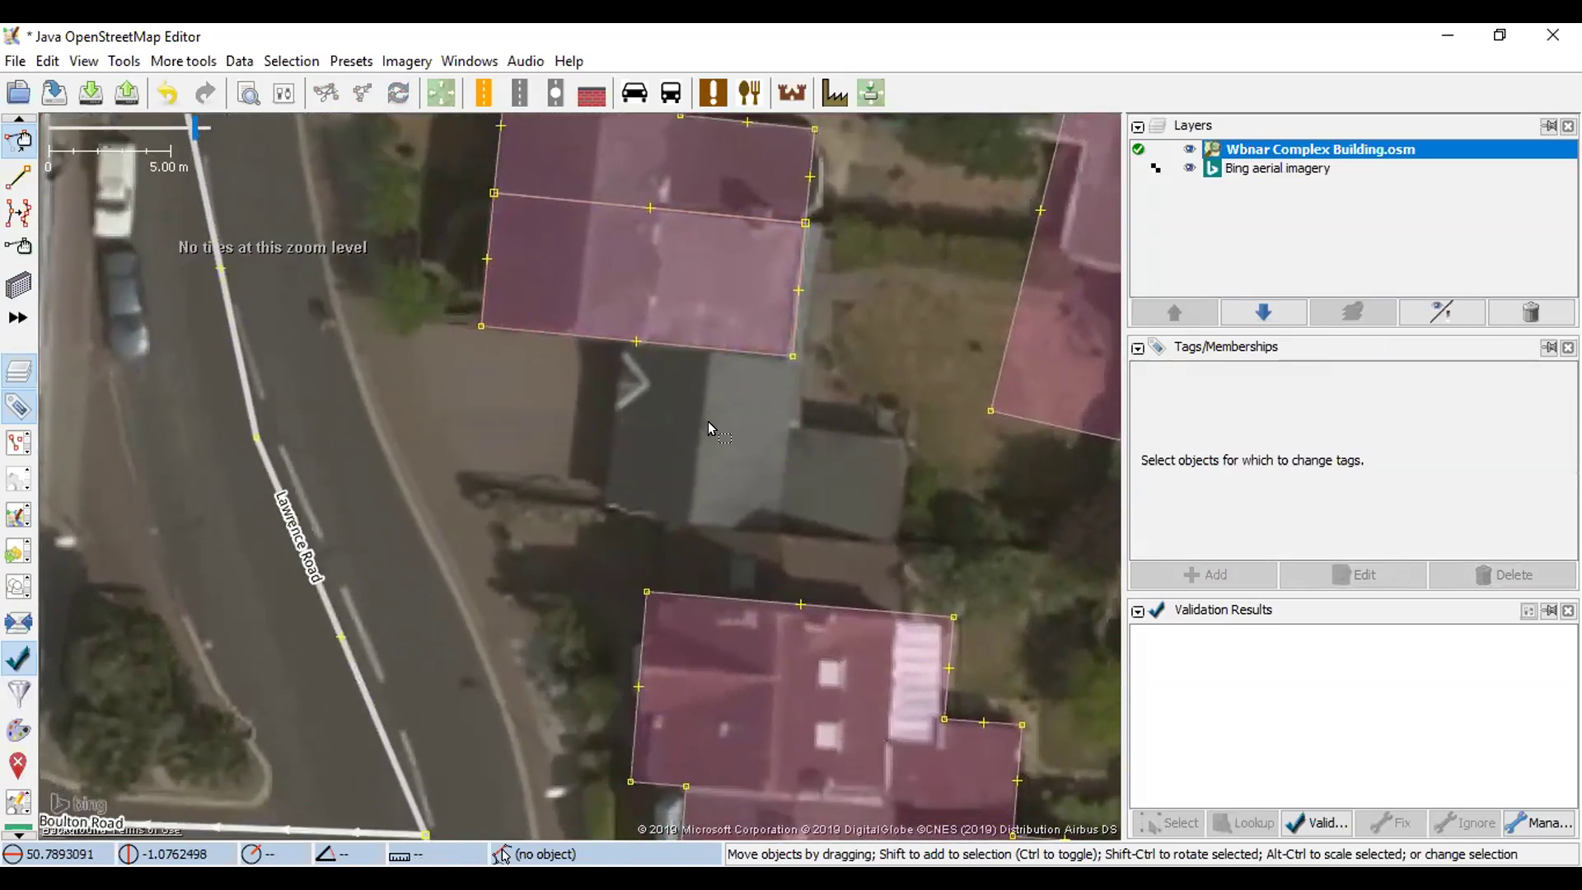
scroll(708, 422, "down", 2)
left_click_drag(709, 421, 679, 491)
left_click_drag(625, 385, 650, 372)
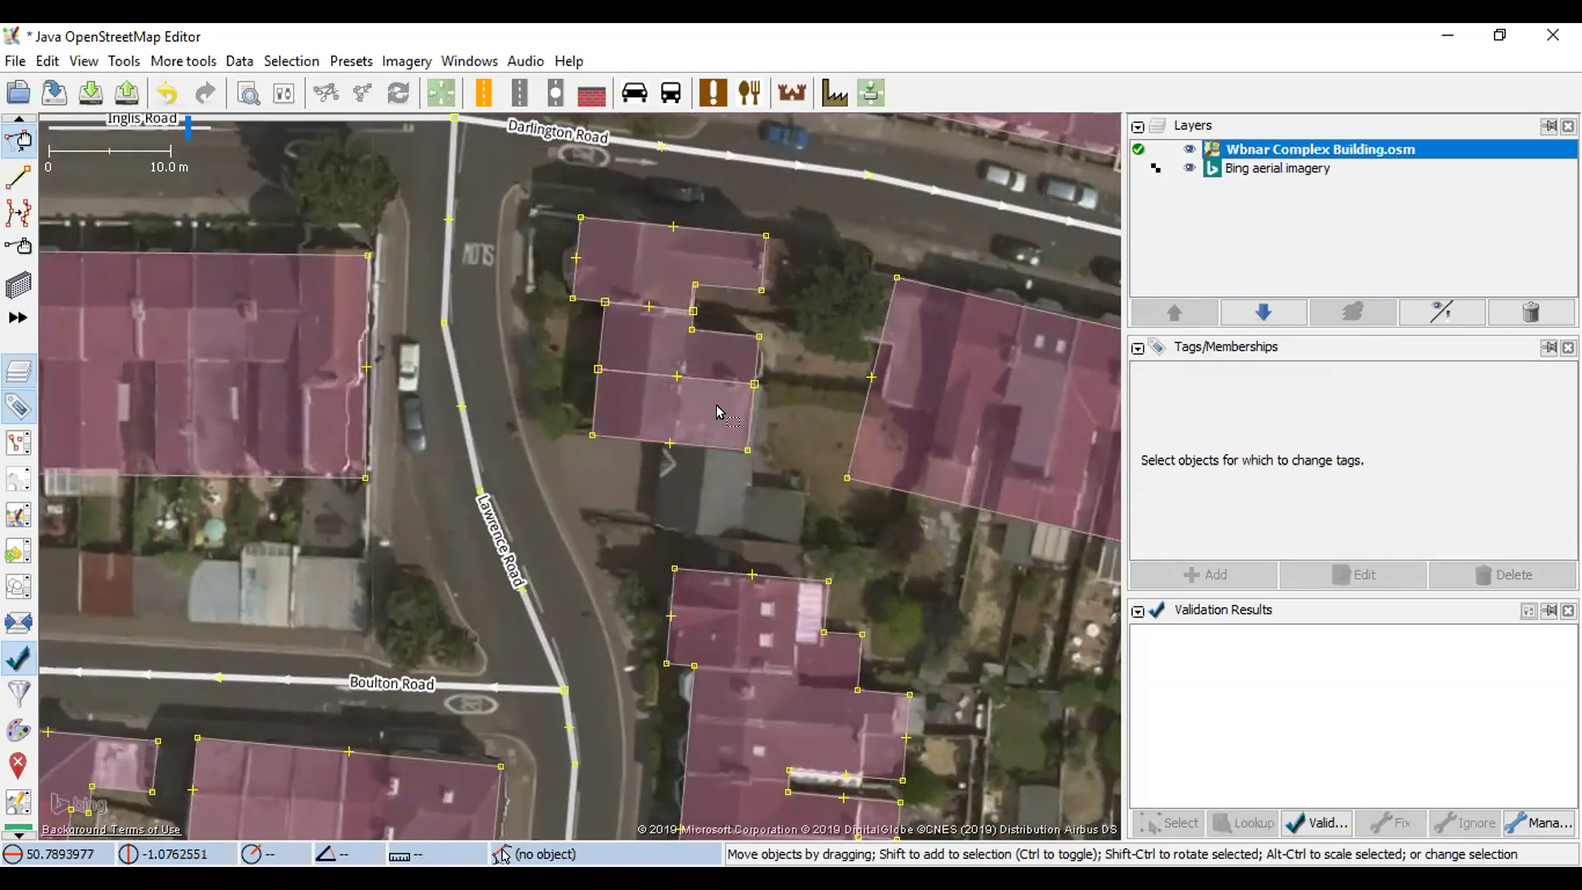
left_click_drag(790, 406, 803, 387)
key("ctrl+Down")
key("ctrl+Down")
key("ctrl+Down")
scroll(807, 346, "down", 1)
key("ctrl+Up")
key("ctrl+Up")
key("ctrl+Up")
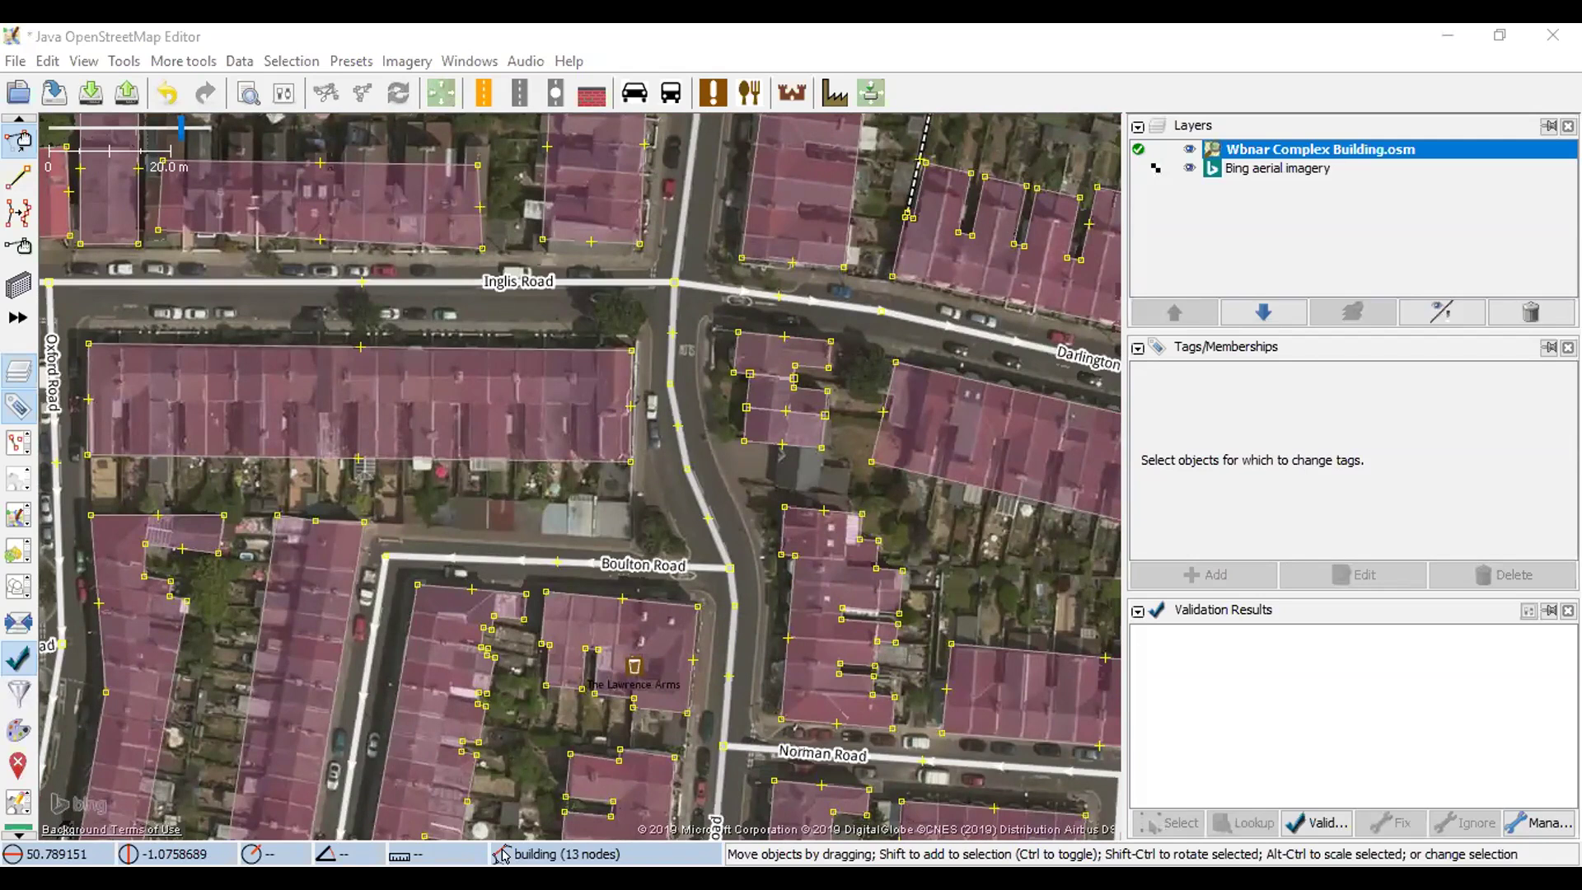
- Draw a small building about 3.4 m wide against the east wall of the northern house's rear wing
scroll(880, 516, "up", 3)
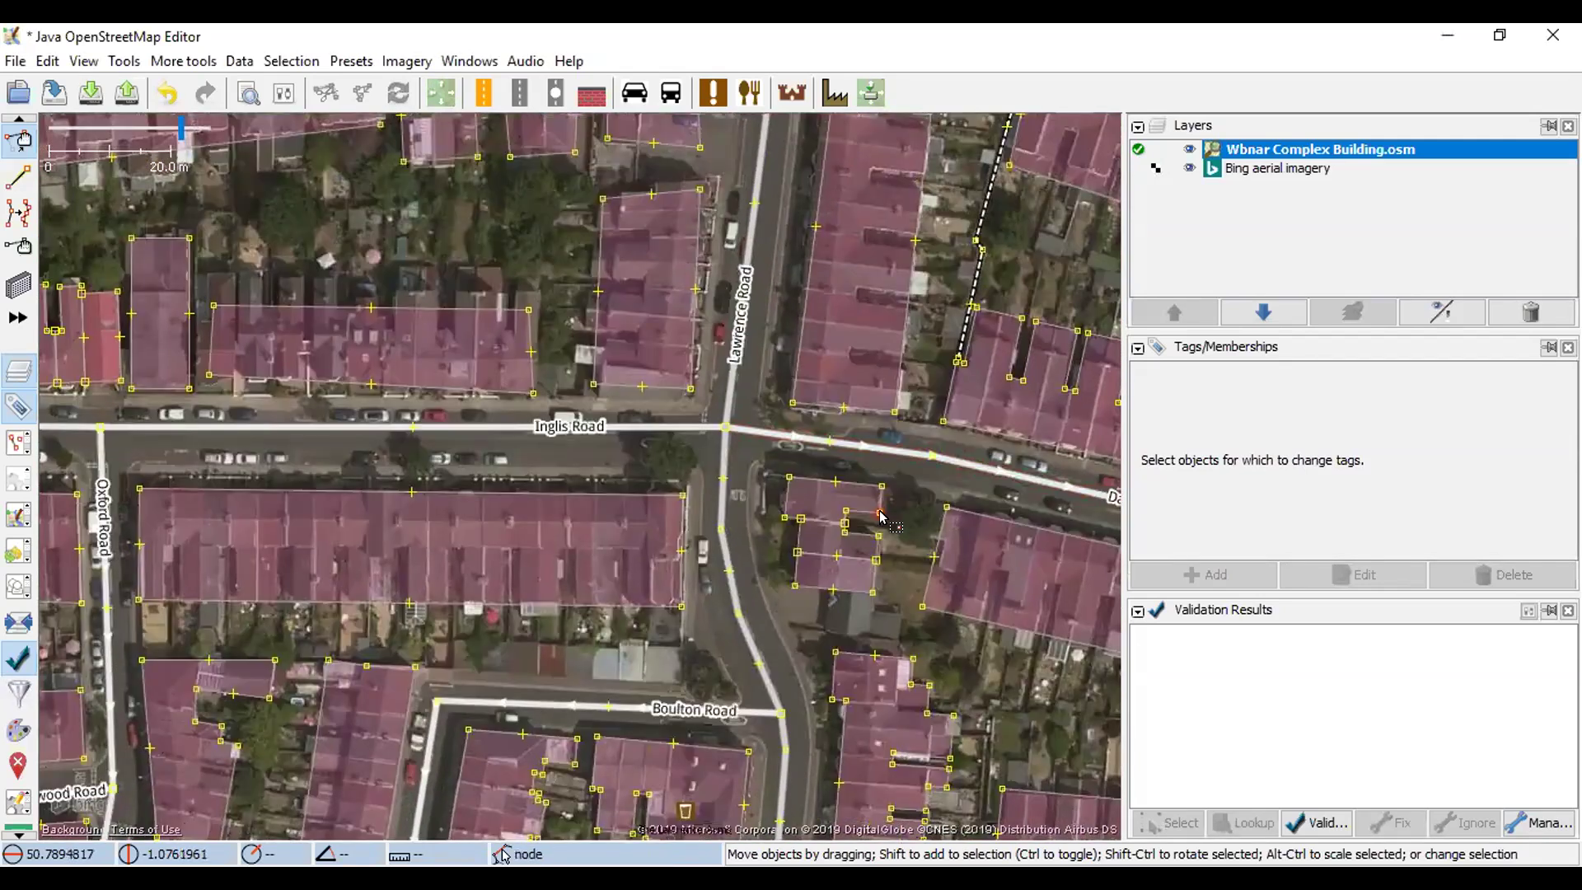
scroll(913, 491, "up", 2)
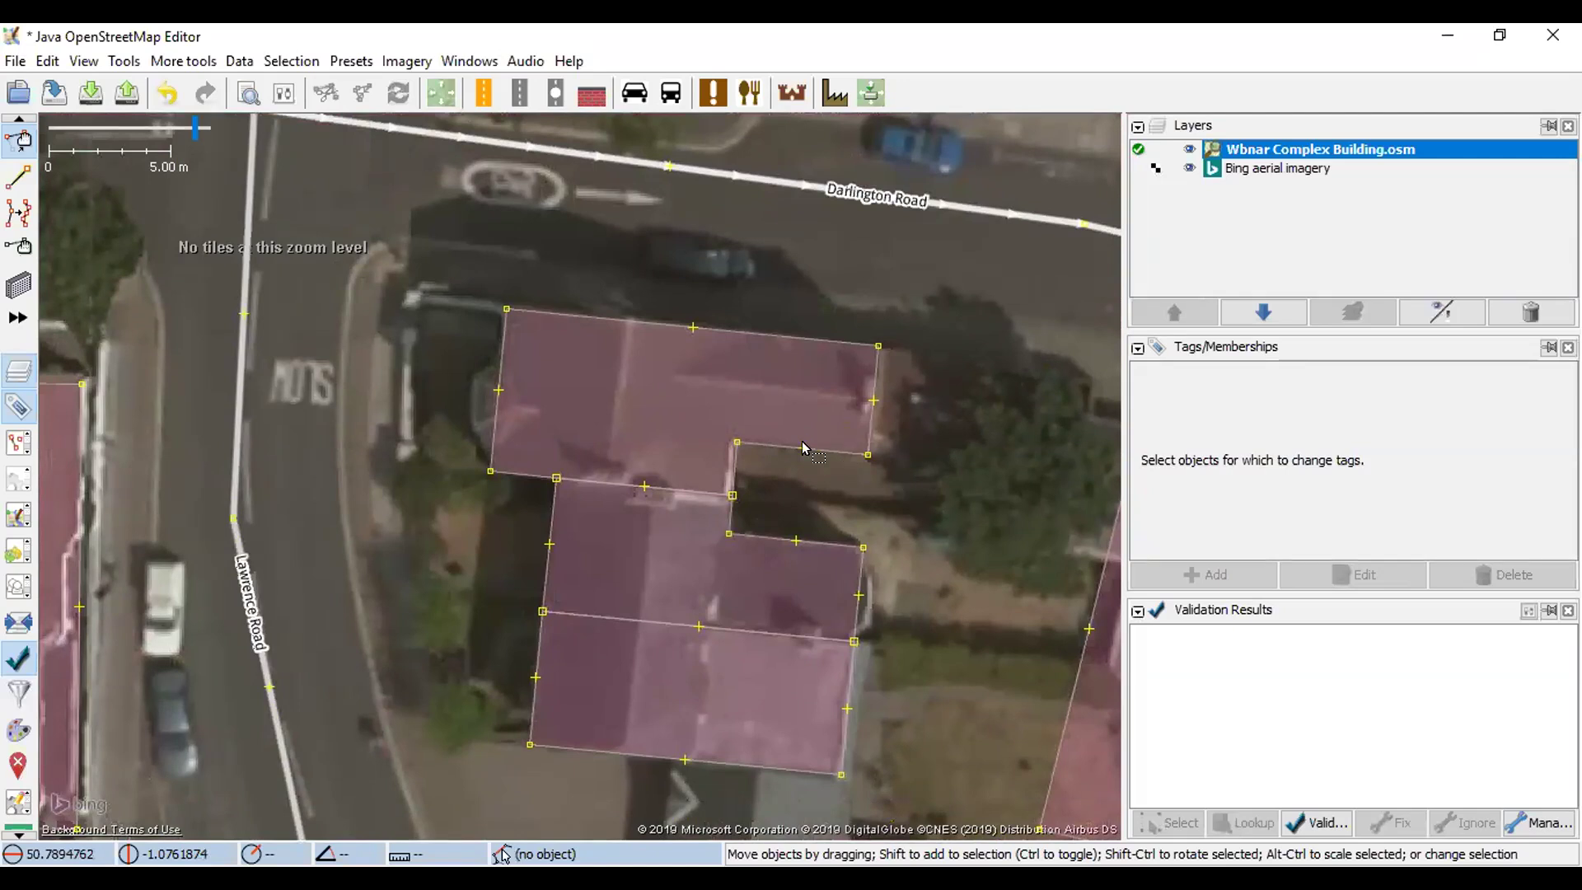
left_click_drag(860, 481, 706, 463)
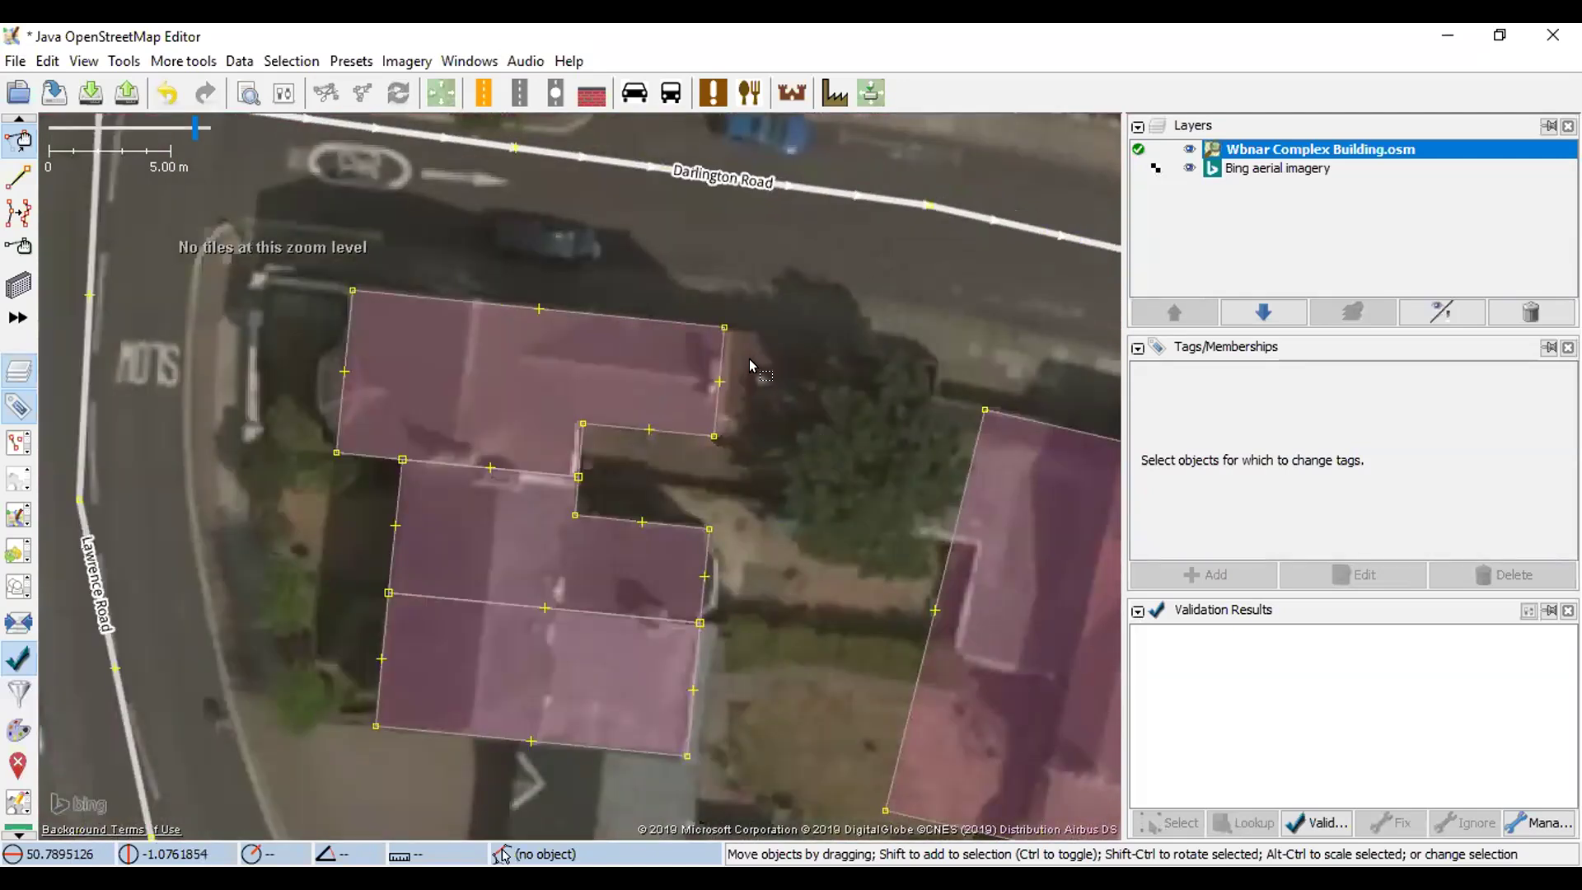
key("b")
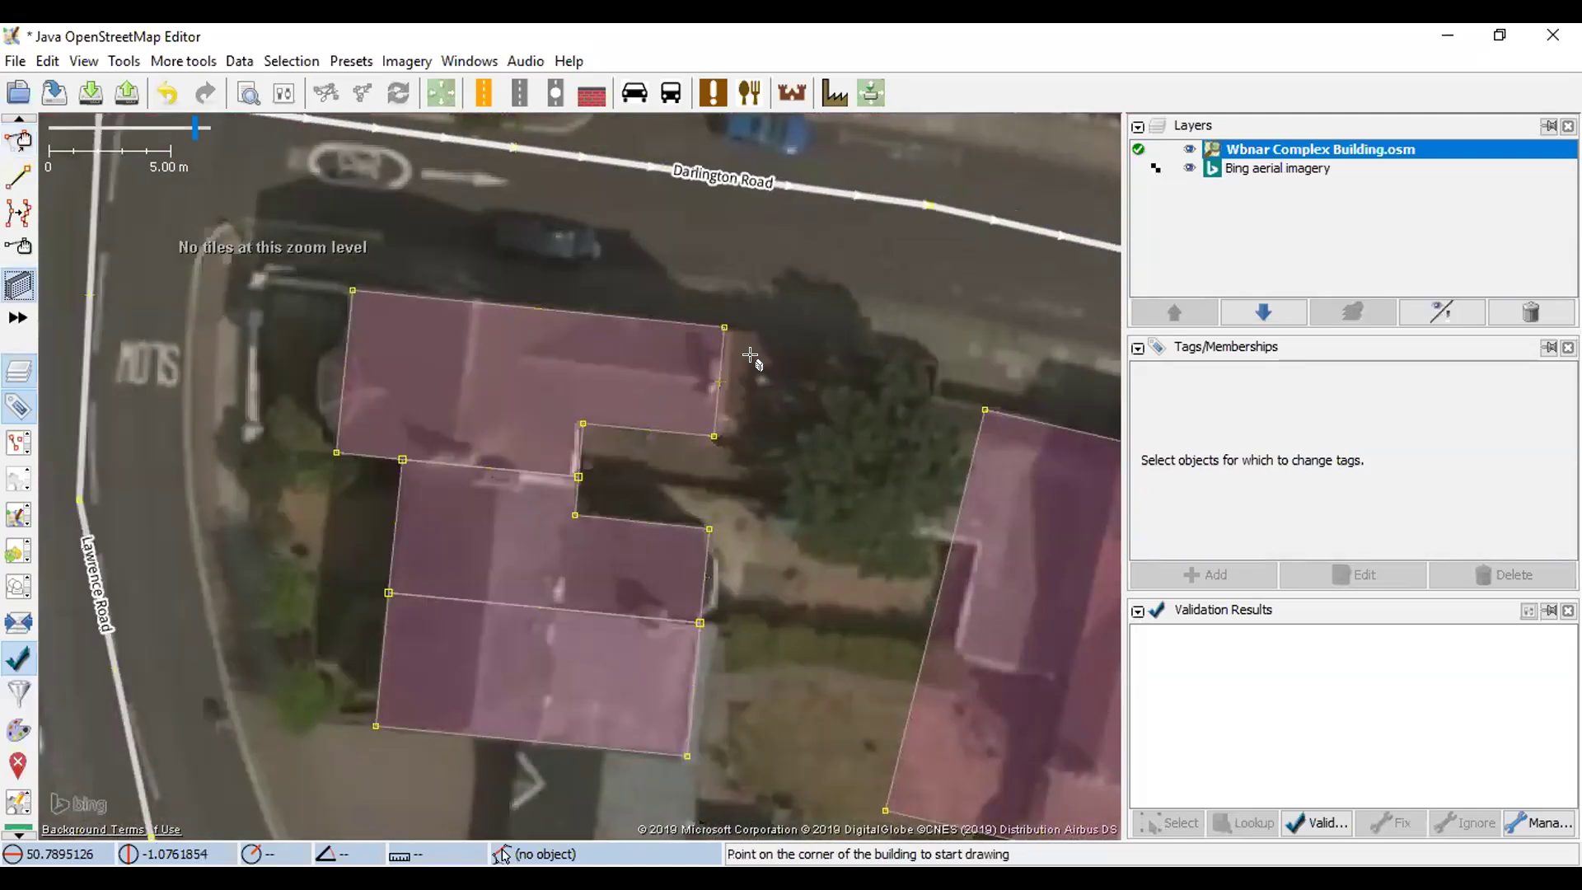
left_click(713, 433)
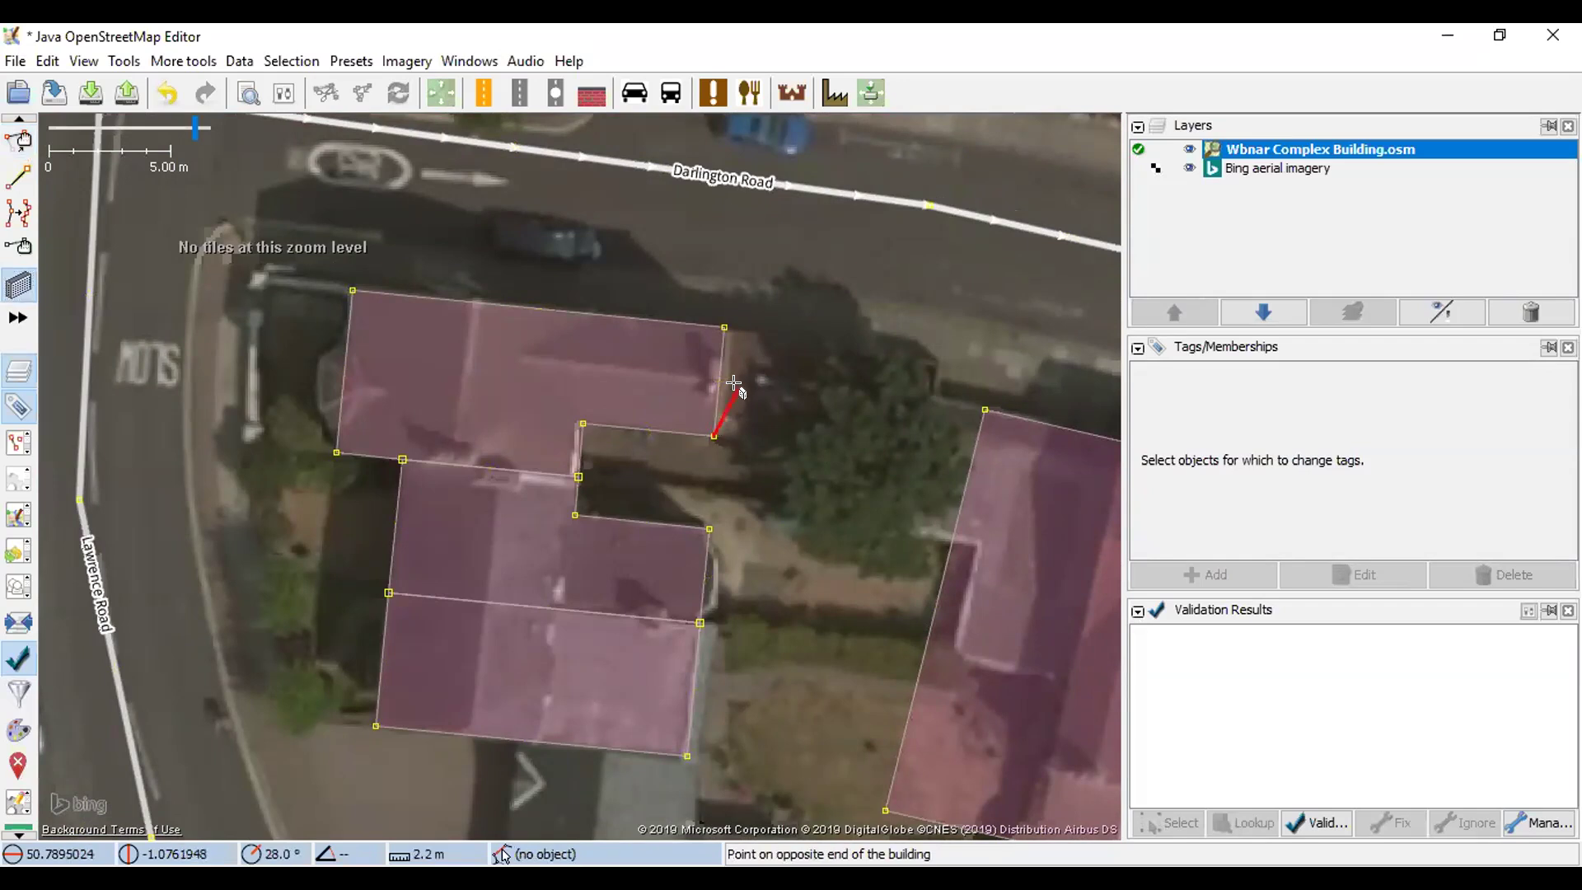
left_click(723, 326)
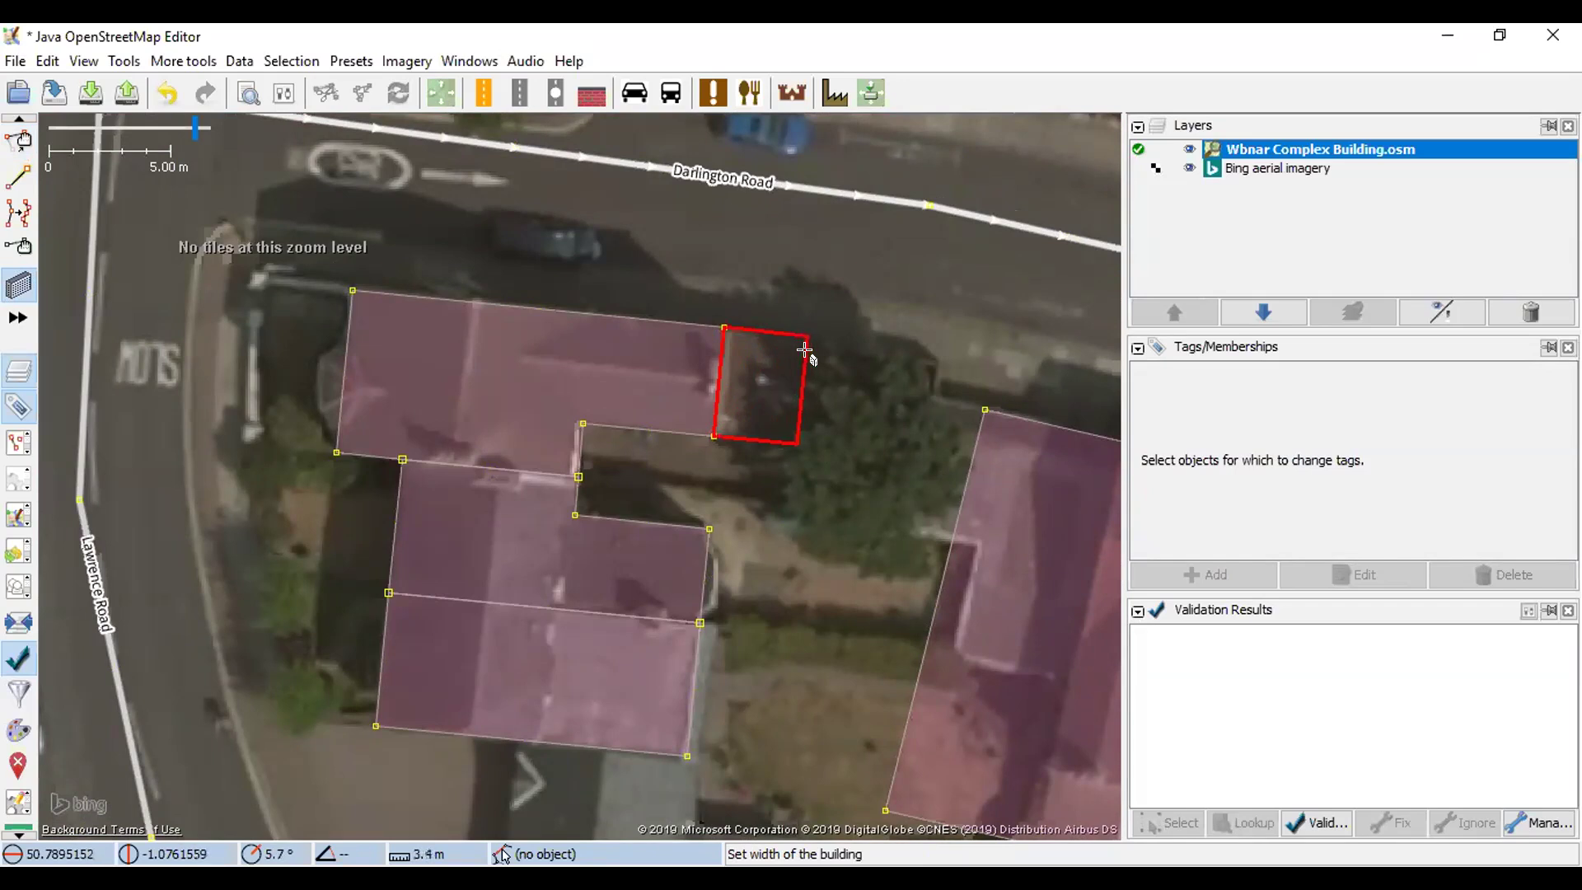
left_click(805, 351)
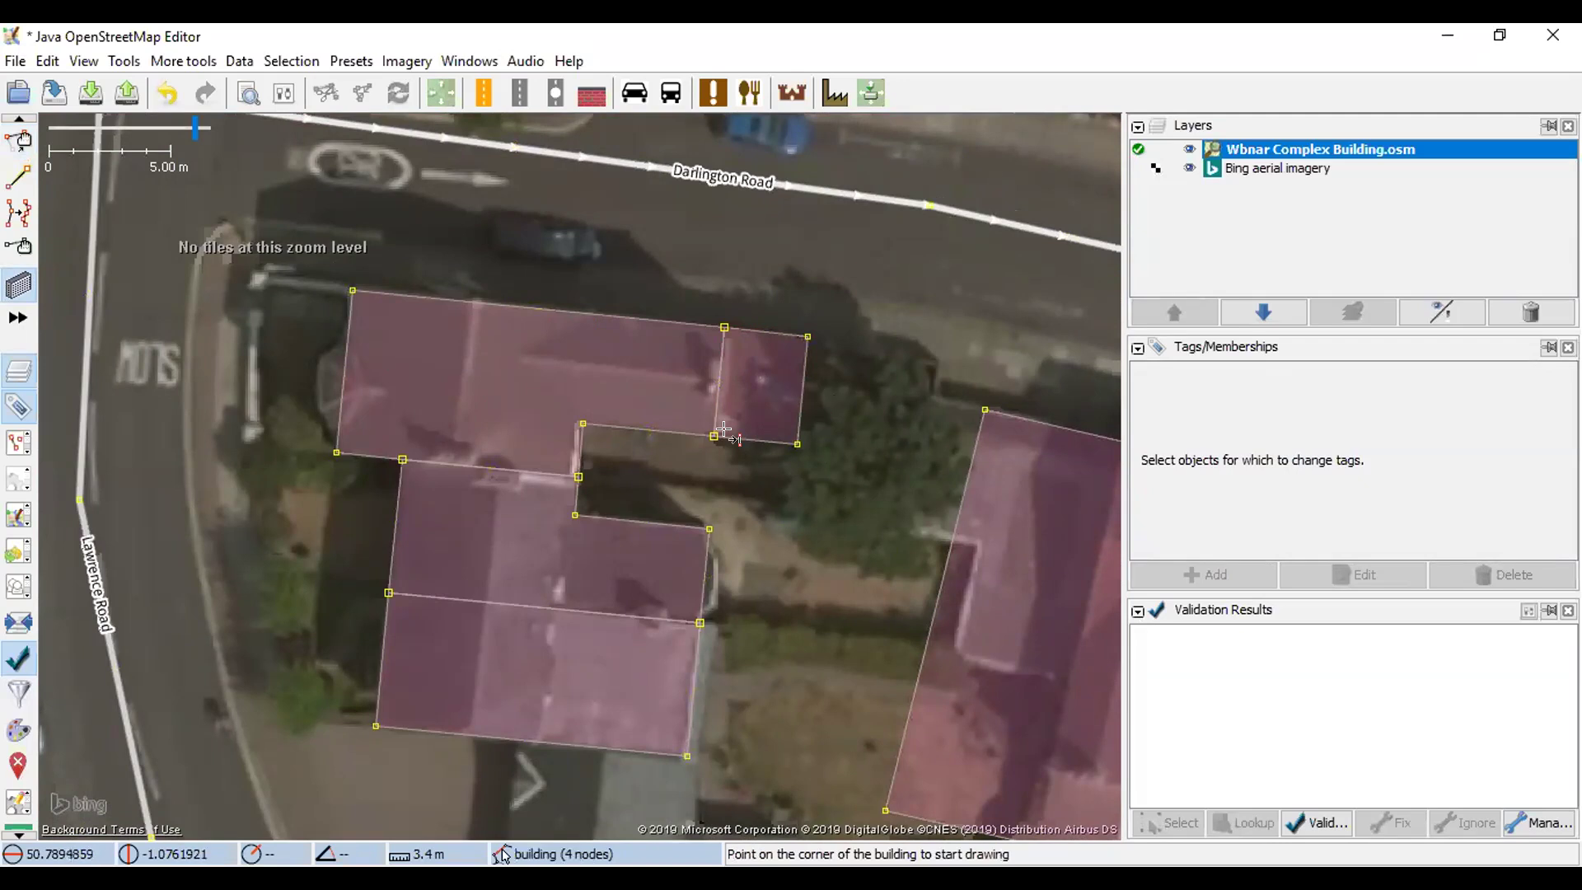
- Examine the small building's shared wall and how its outline joins the northern house's rear wing
scroll(713, 436, "up", 3)
scroll(723, 388, "up", 1)
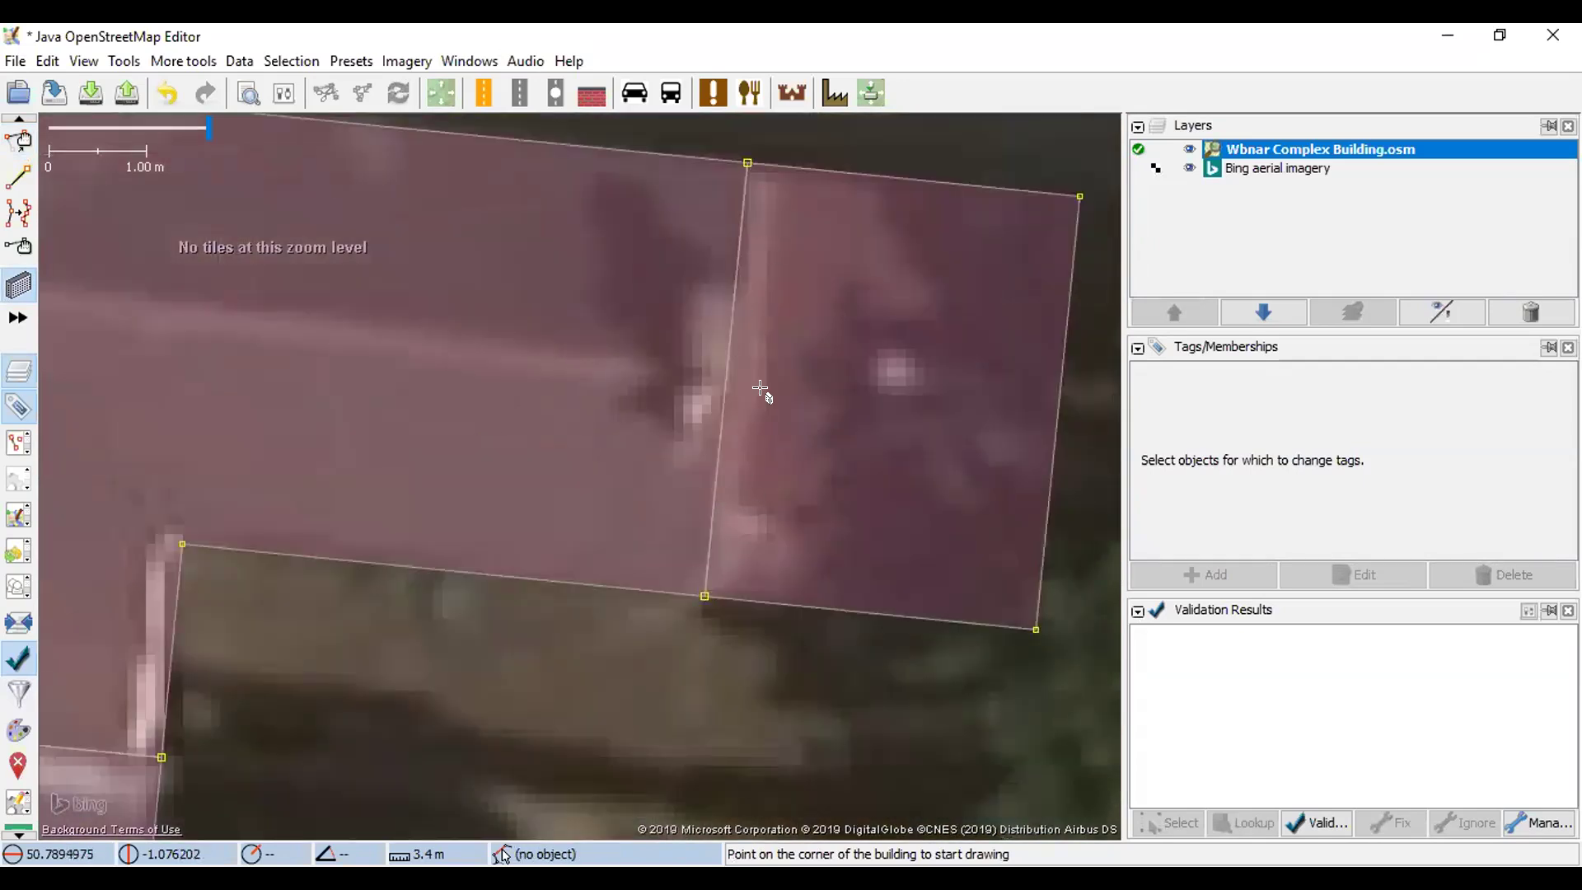
scroll(890, 399, "down", 2)
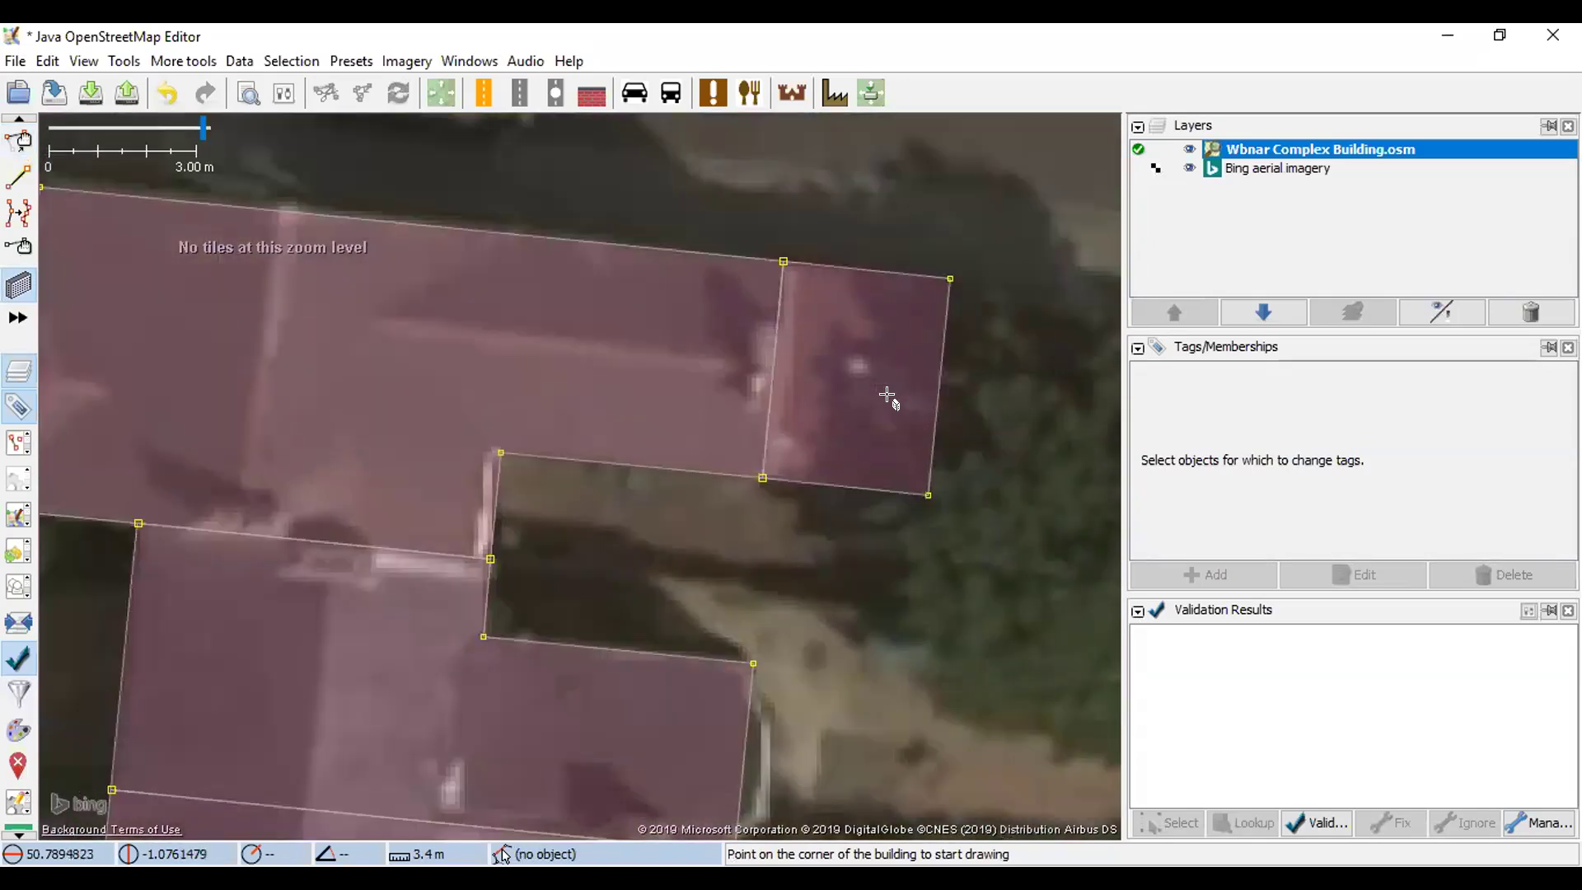
scroll(894, 404, "down", 2)
key("s")
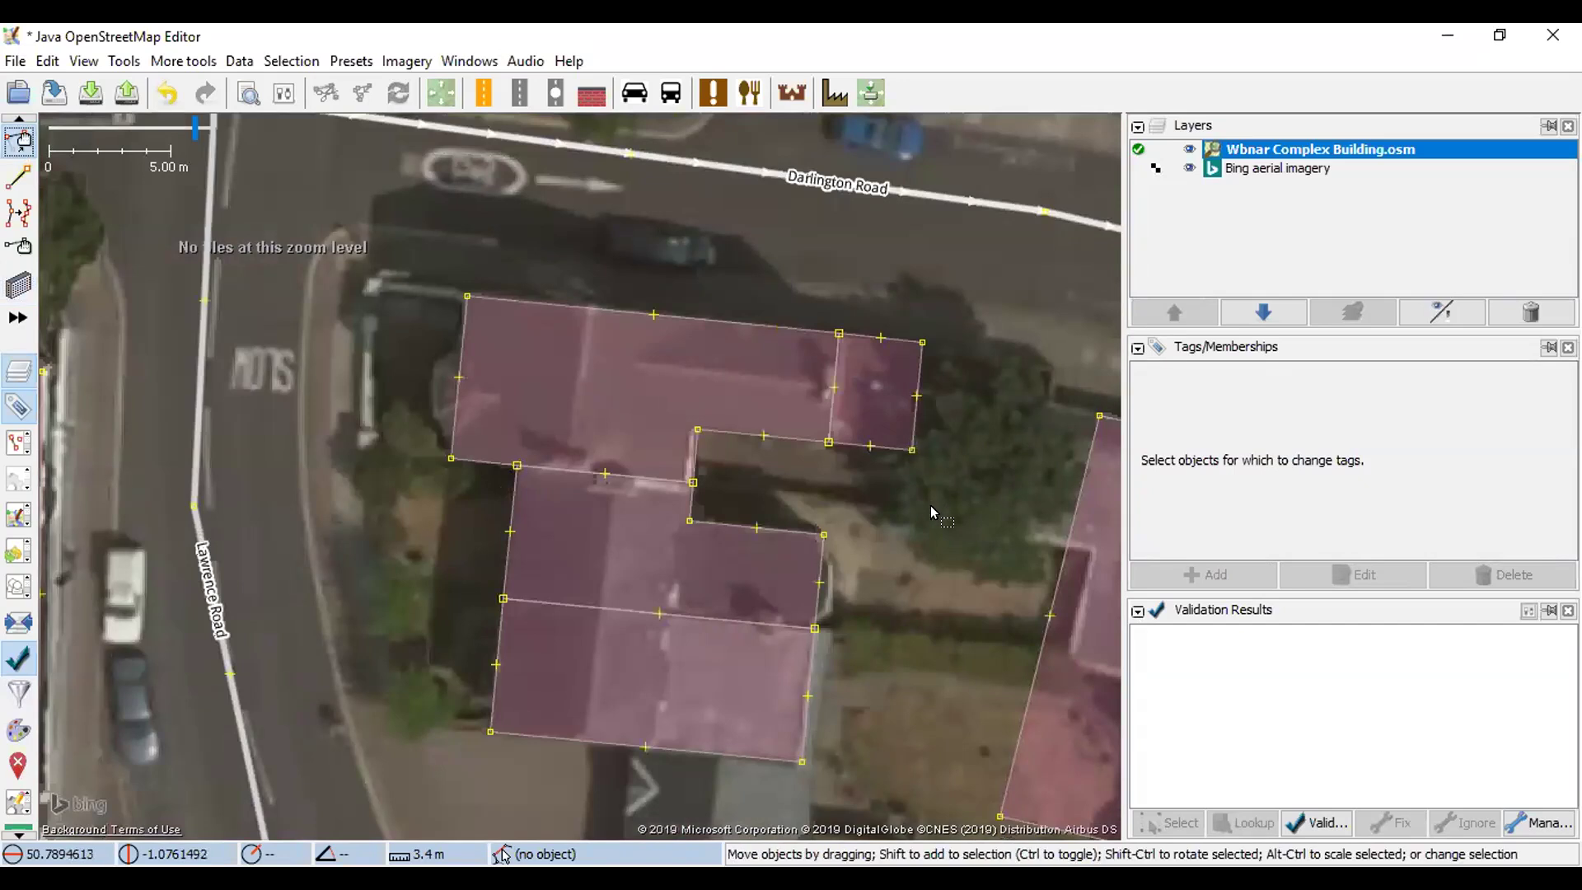
left_click_drag(931, 506, 853, 472)
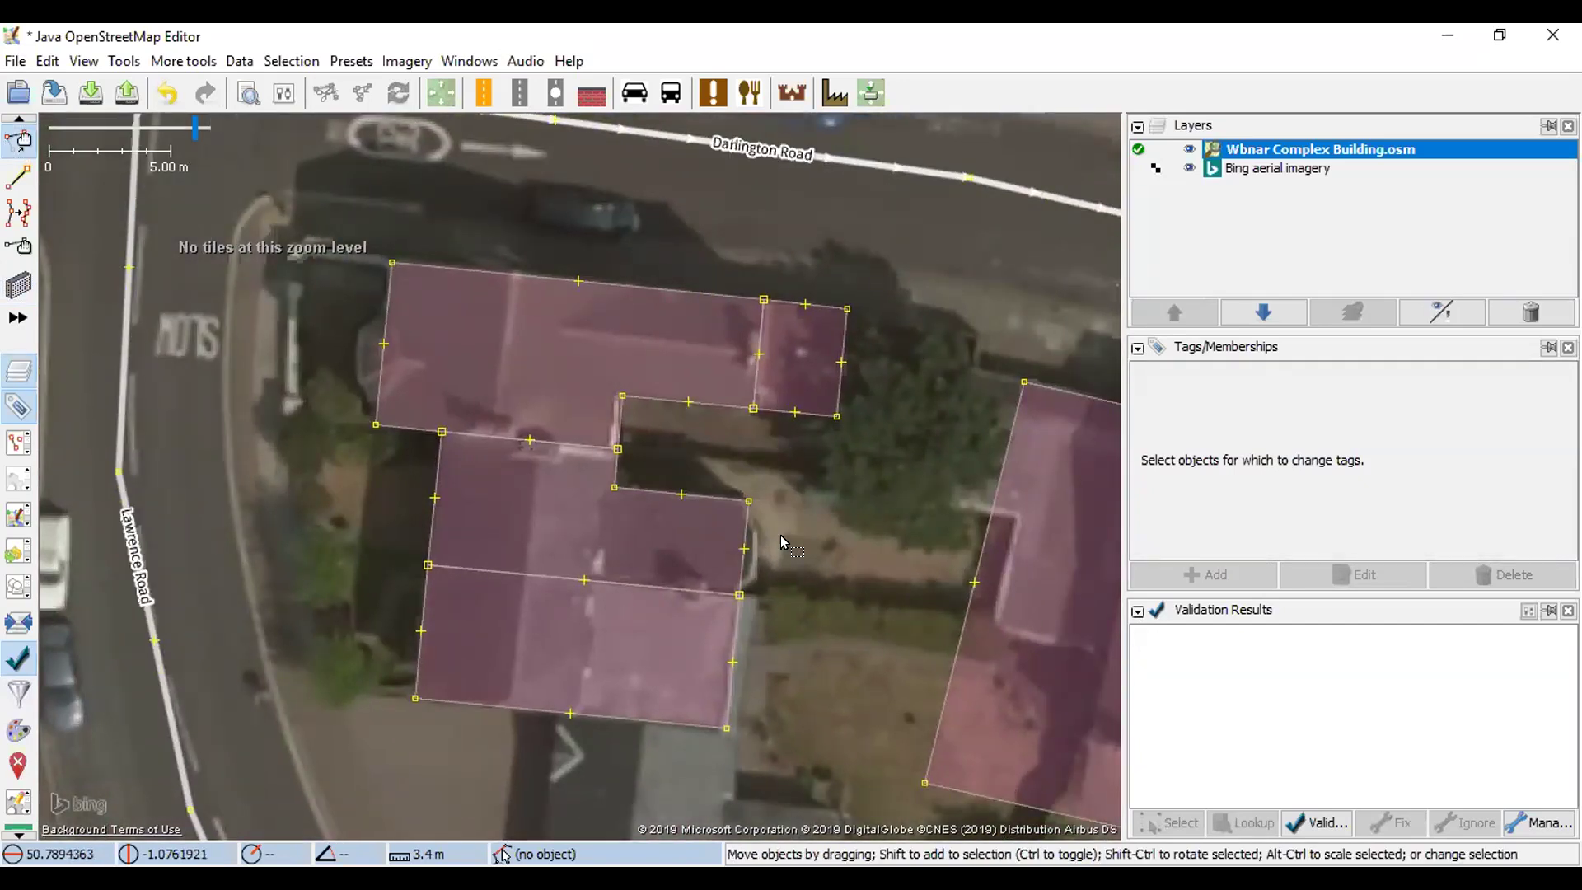
scroll(783, 398, "up", 2)
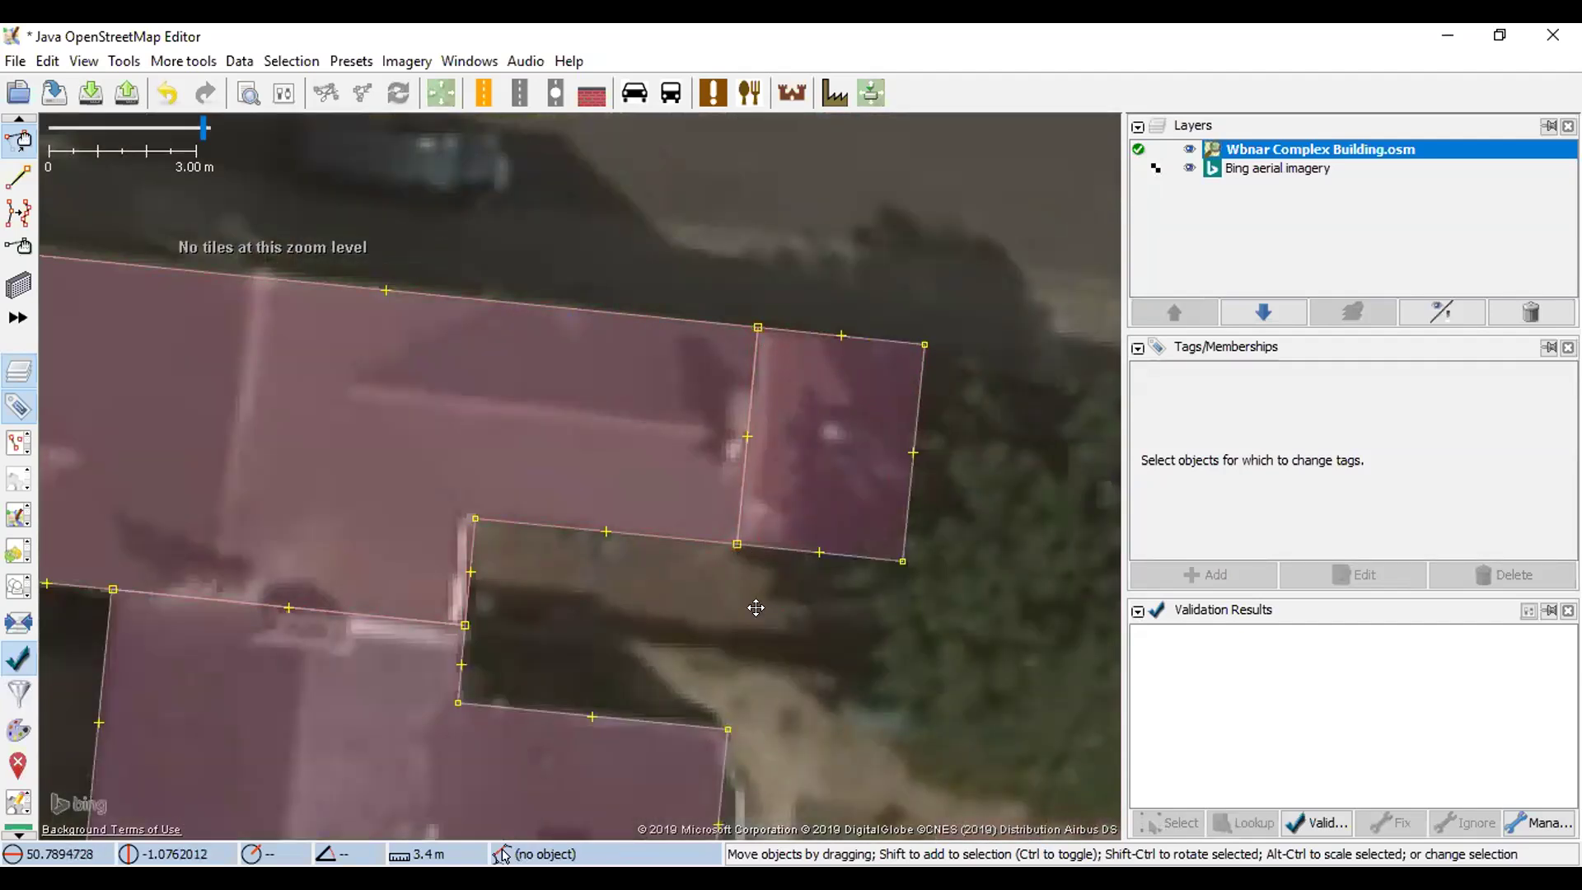
scroll(736, 516, "down", 2)
left_click_drag(736, 516, 745, 504)
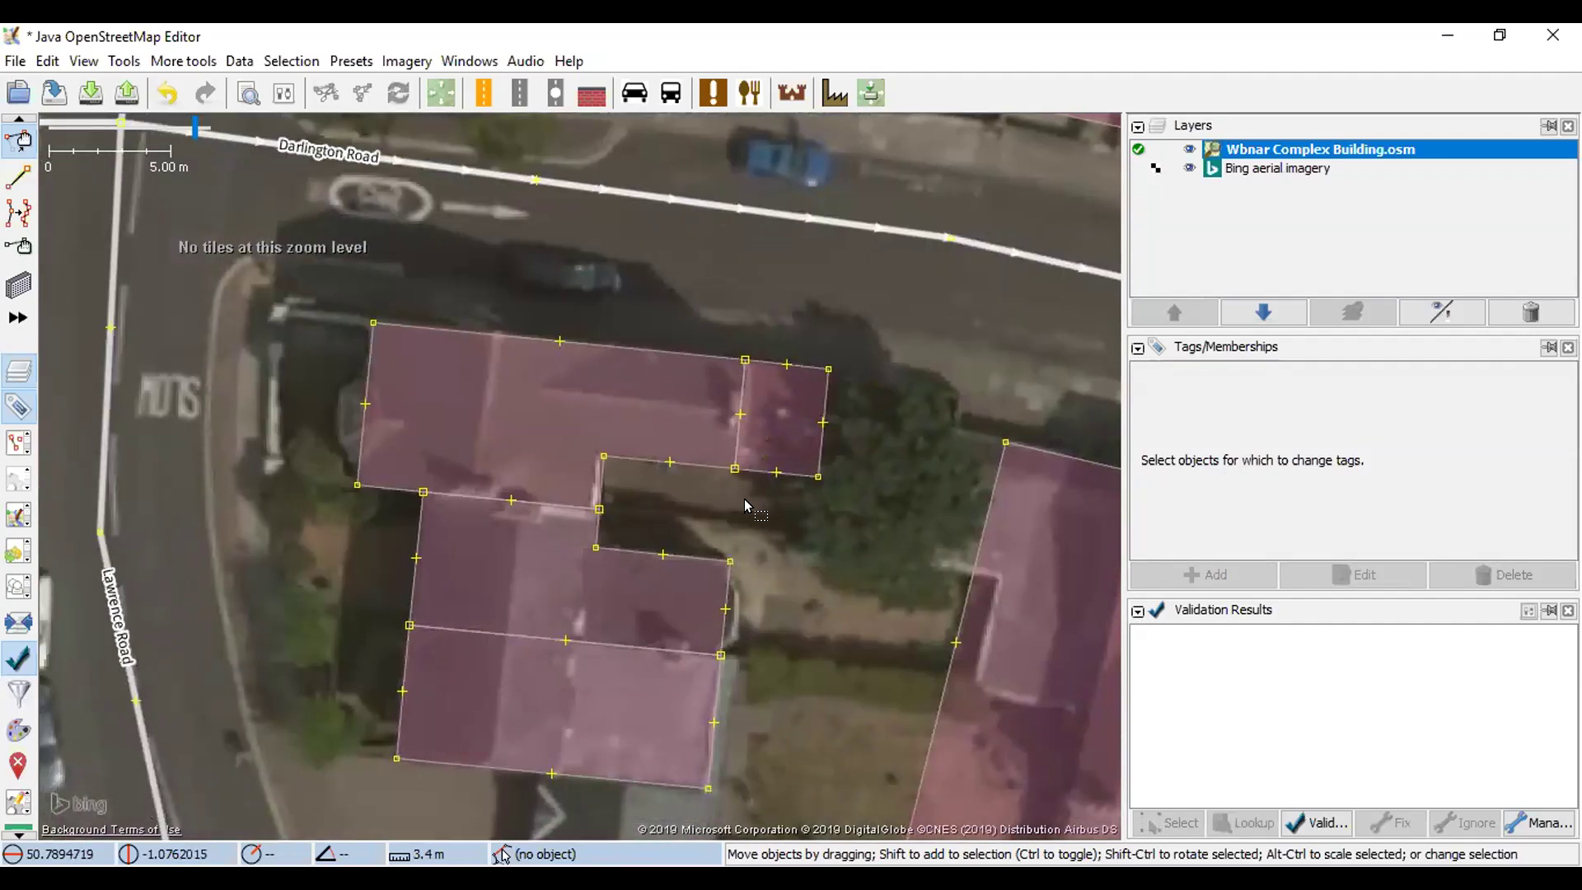
- Delete the small building at the east end of the northern house's rear wing
scroll(735, 467, "up", 2)
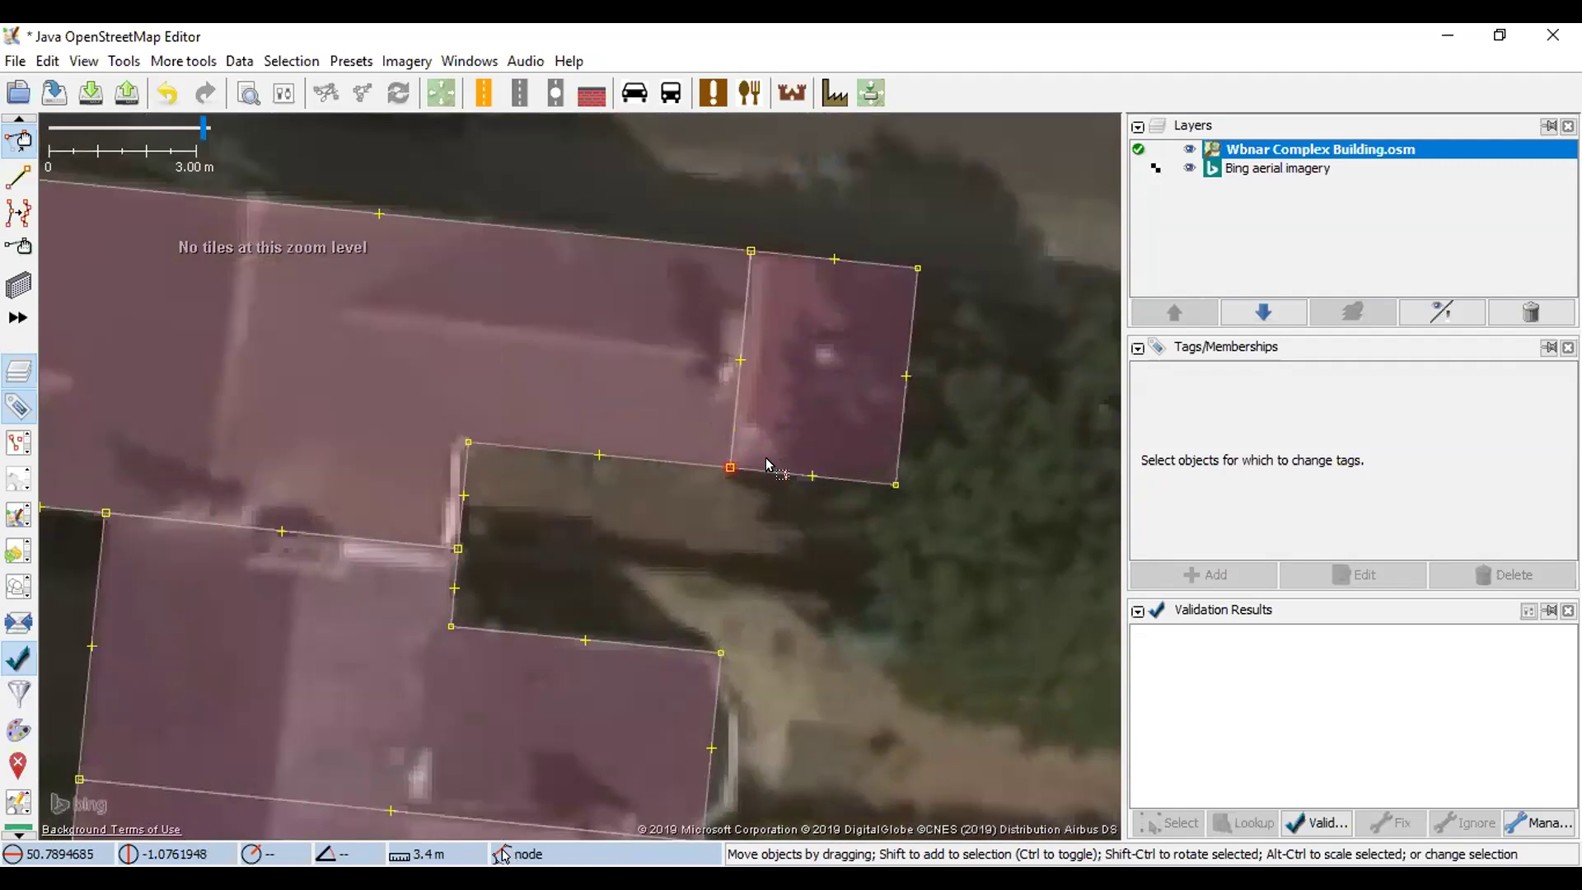
left_click(804, 480)
key("Delete")
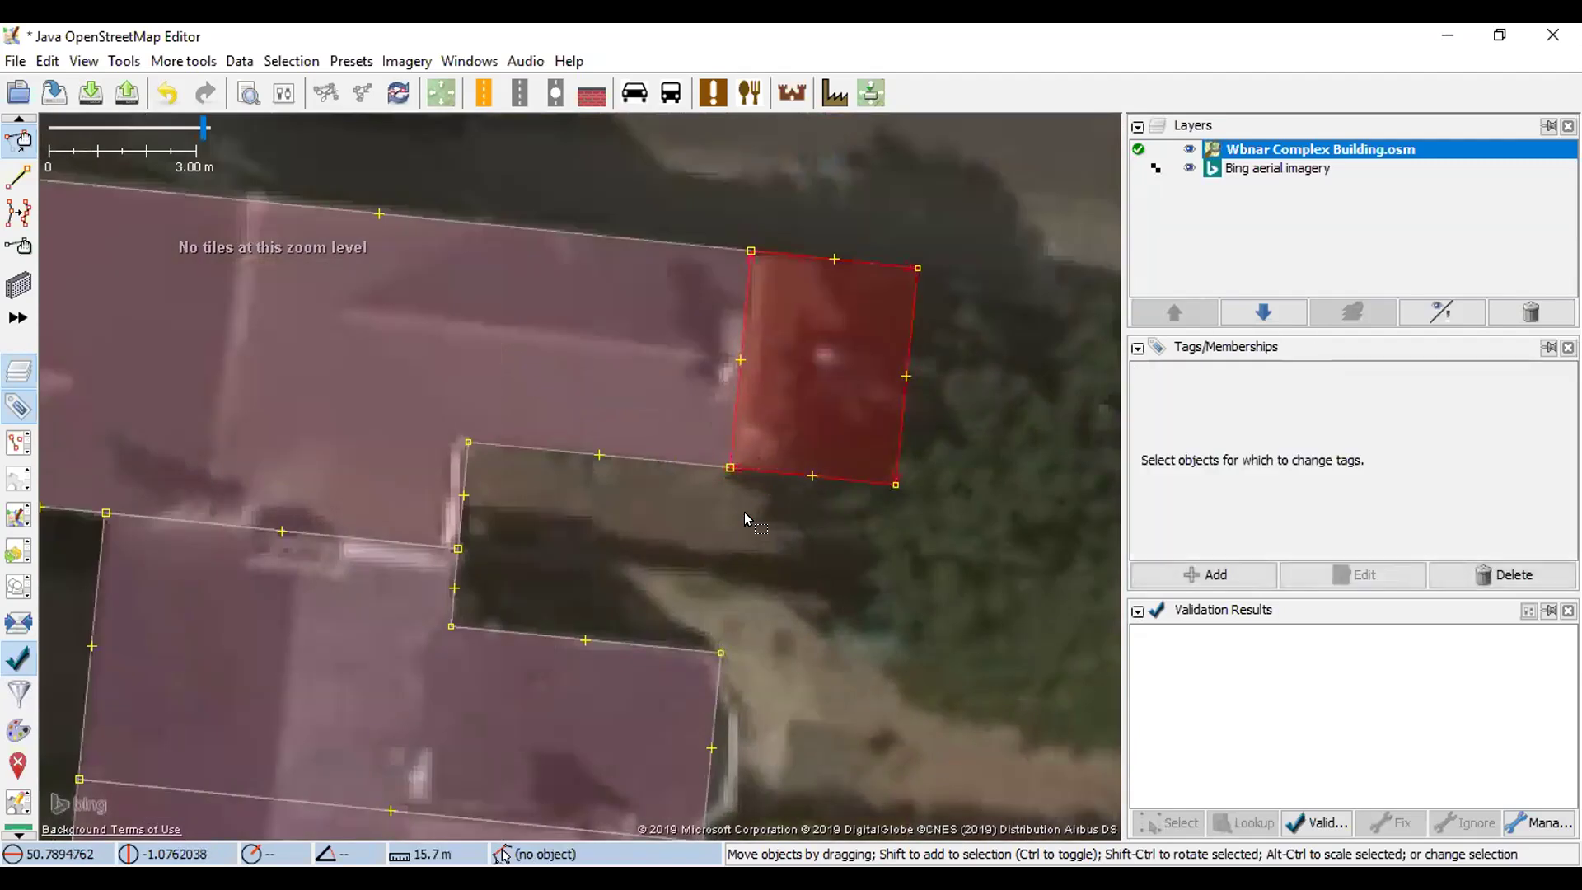
- Draw a building about 4.7 m wide that slightly overlaps the east end of the northern house's rear wing
key("b")
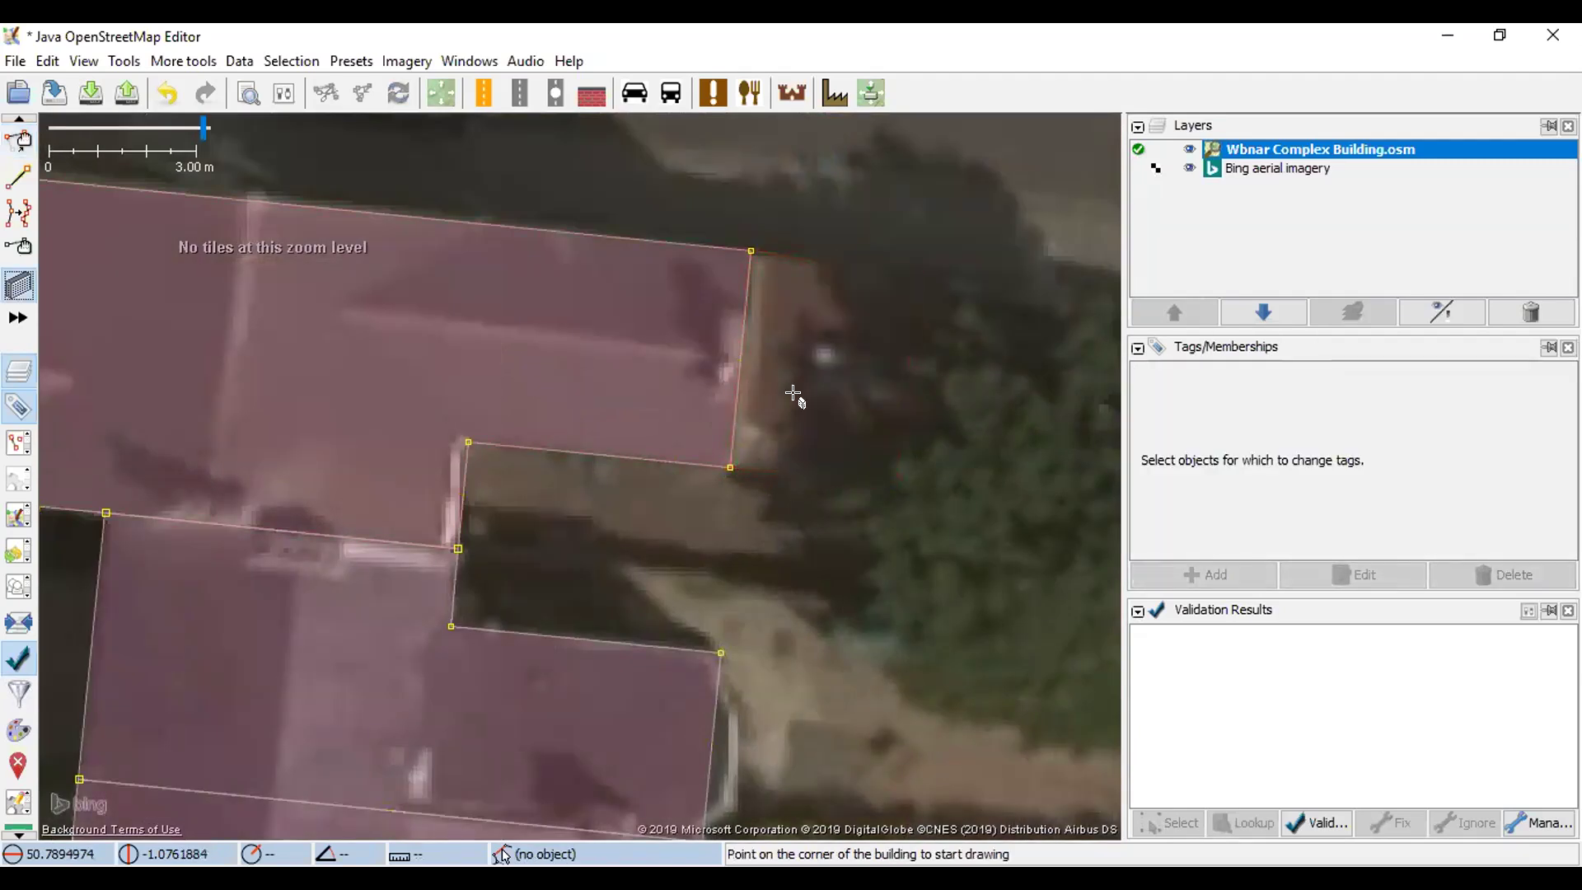
left_click(729, 466)
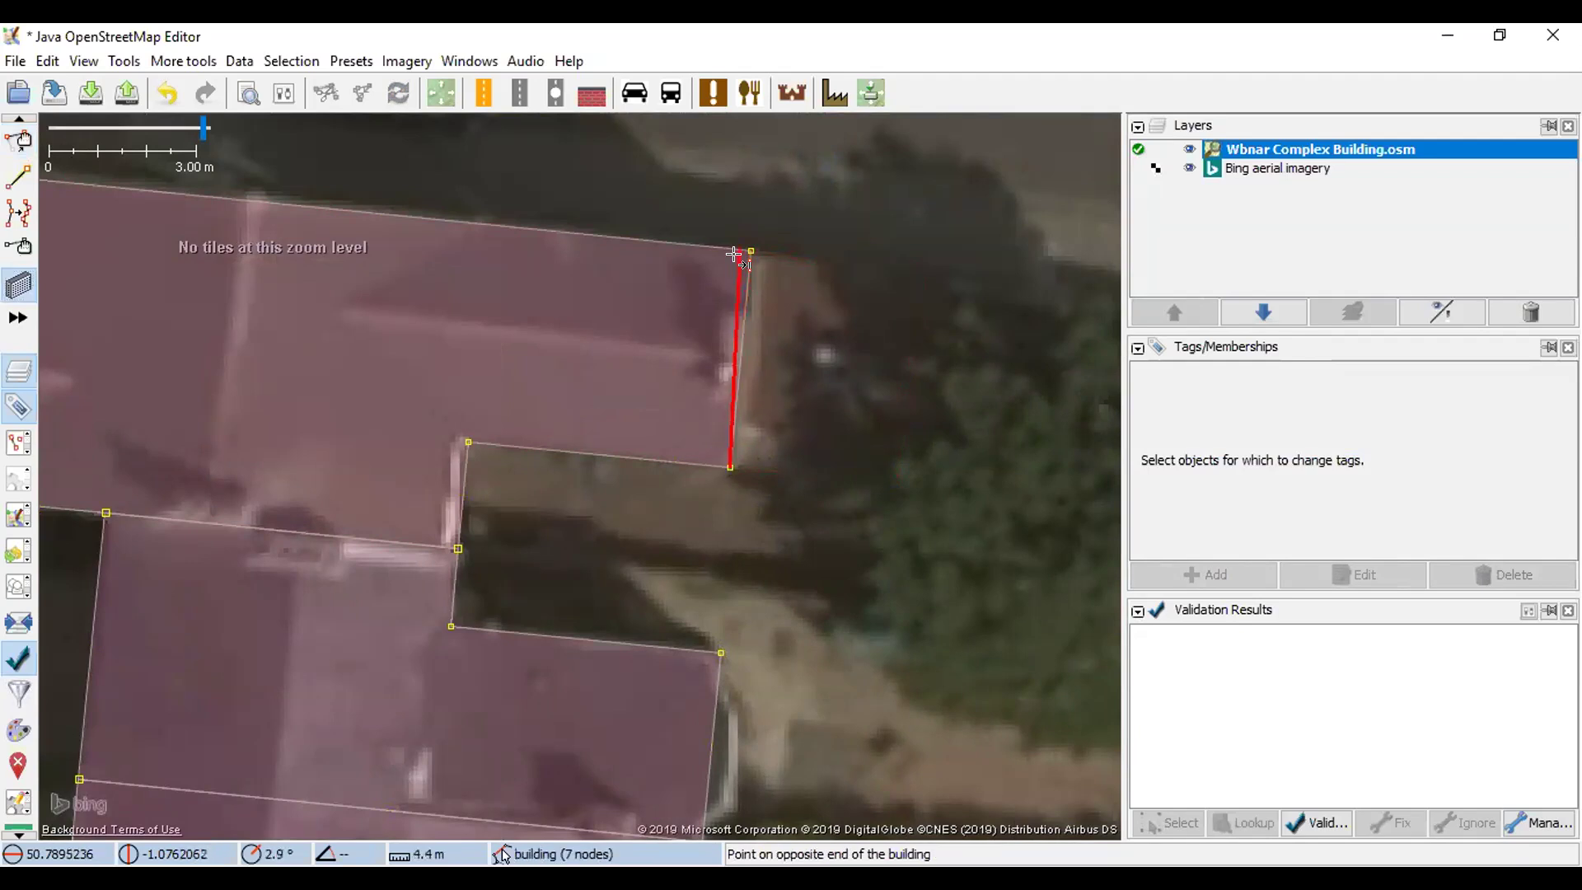
left_click(734, 254)
left_click(962, 363)
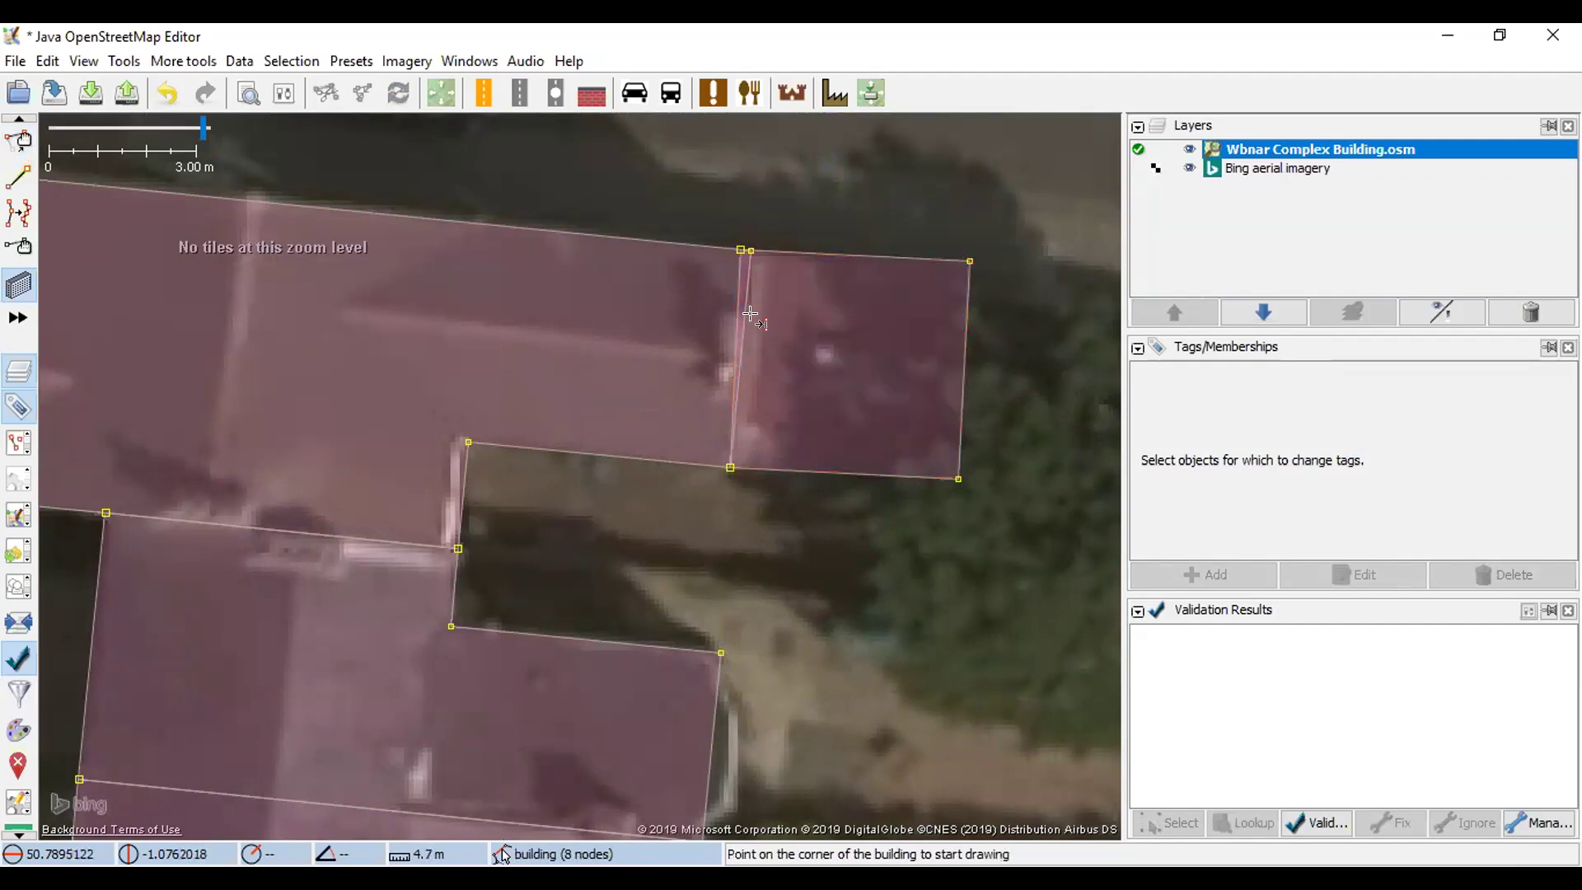
- Validate the data after the overlapping building was drawn, and expand the warnings in the validation results
left_click(1317, 822)
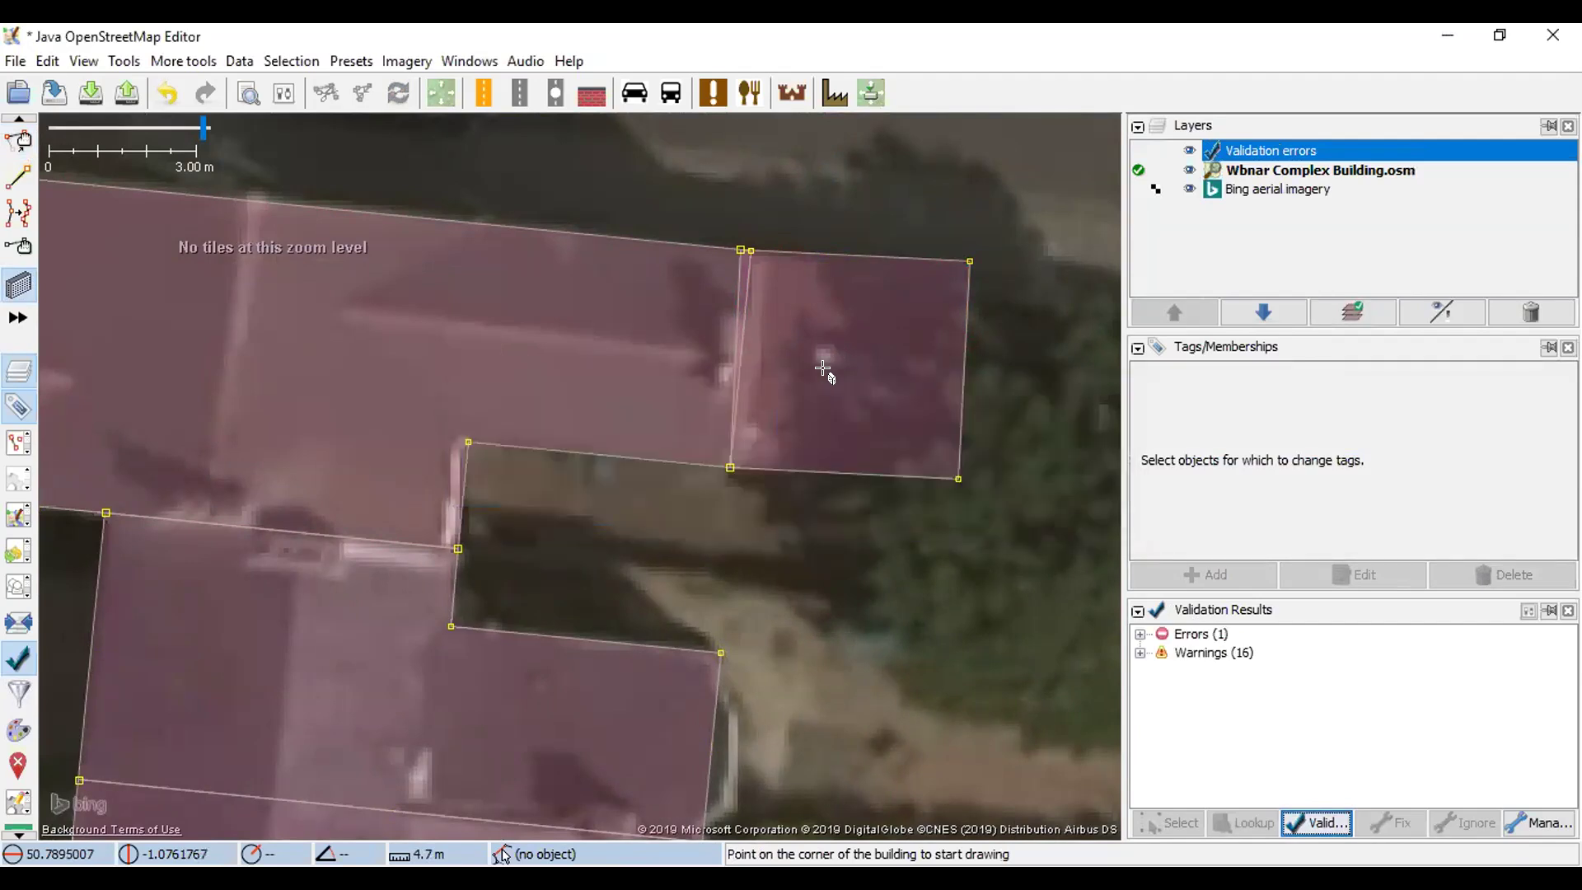
key("s")
left_click(733, 290)
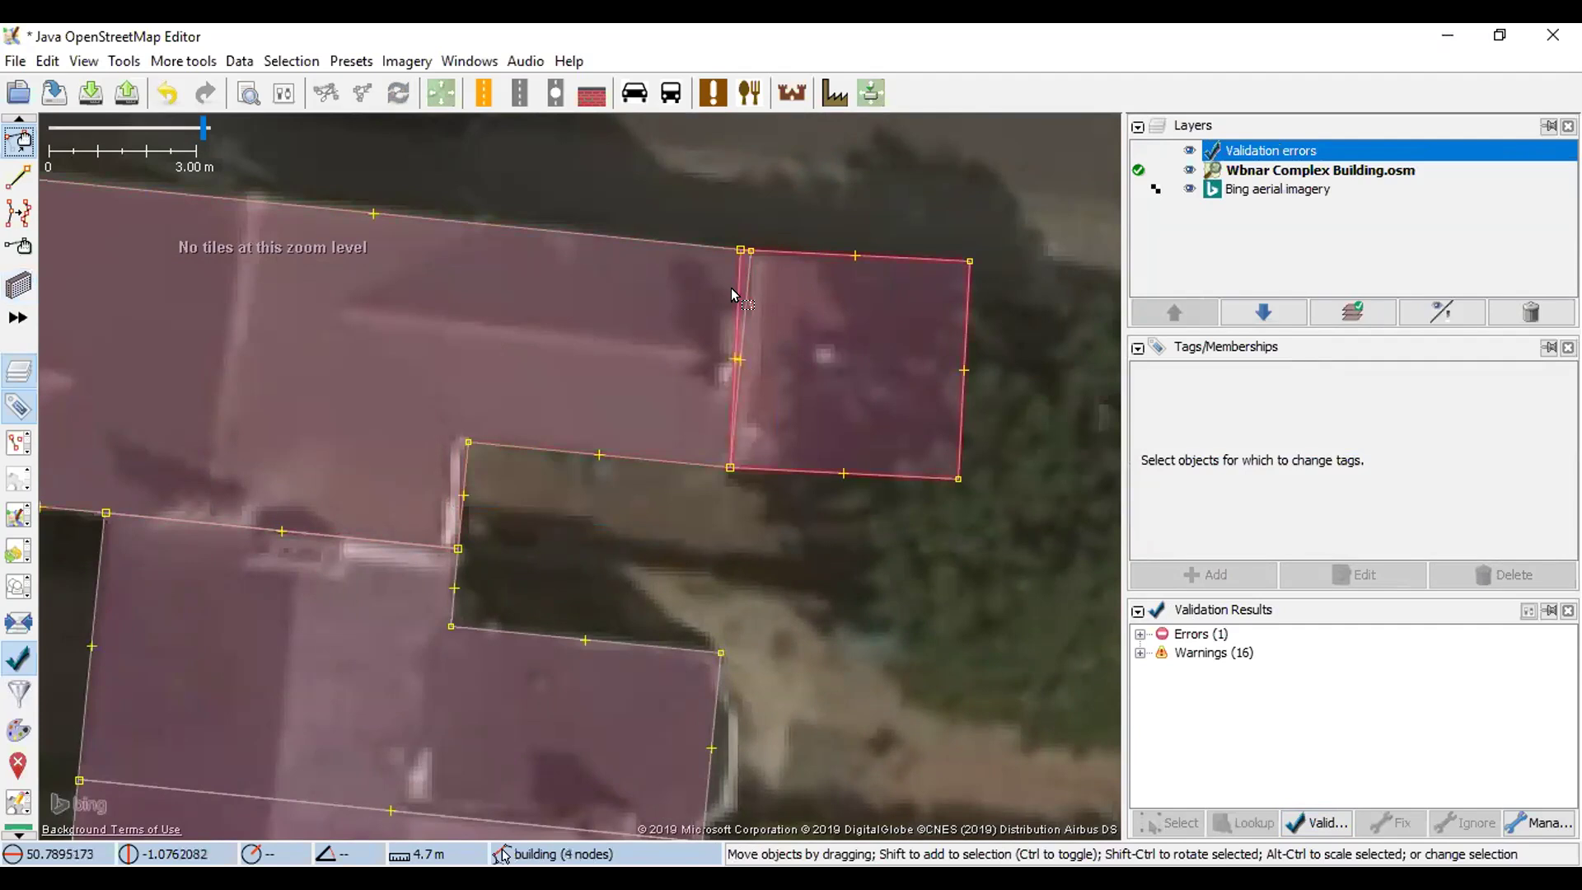
left_click(779, 293)
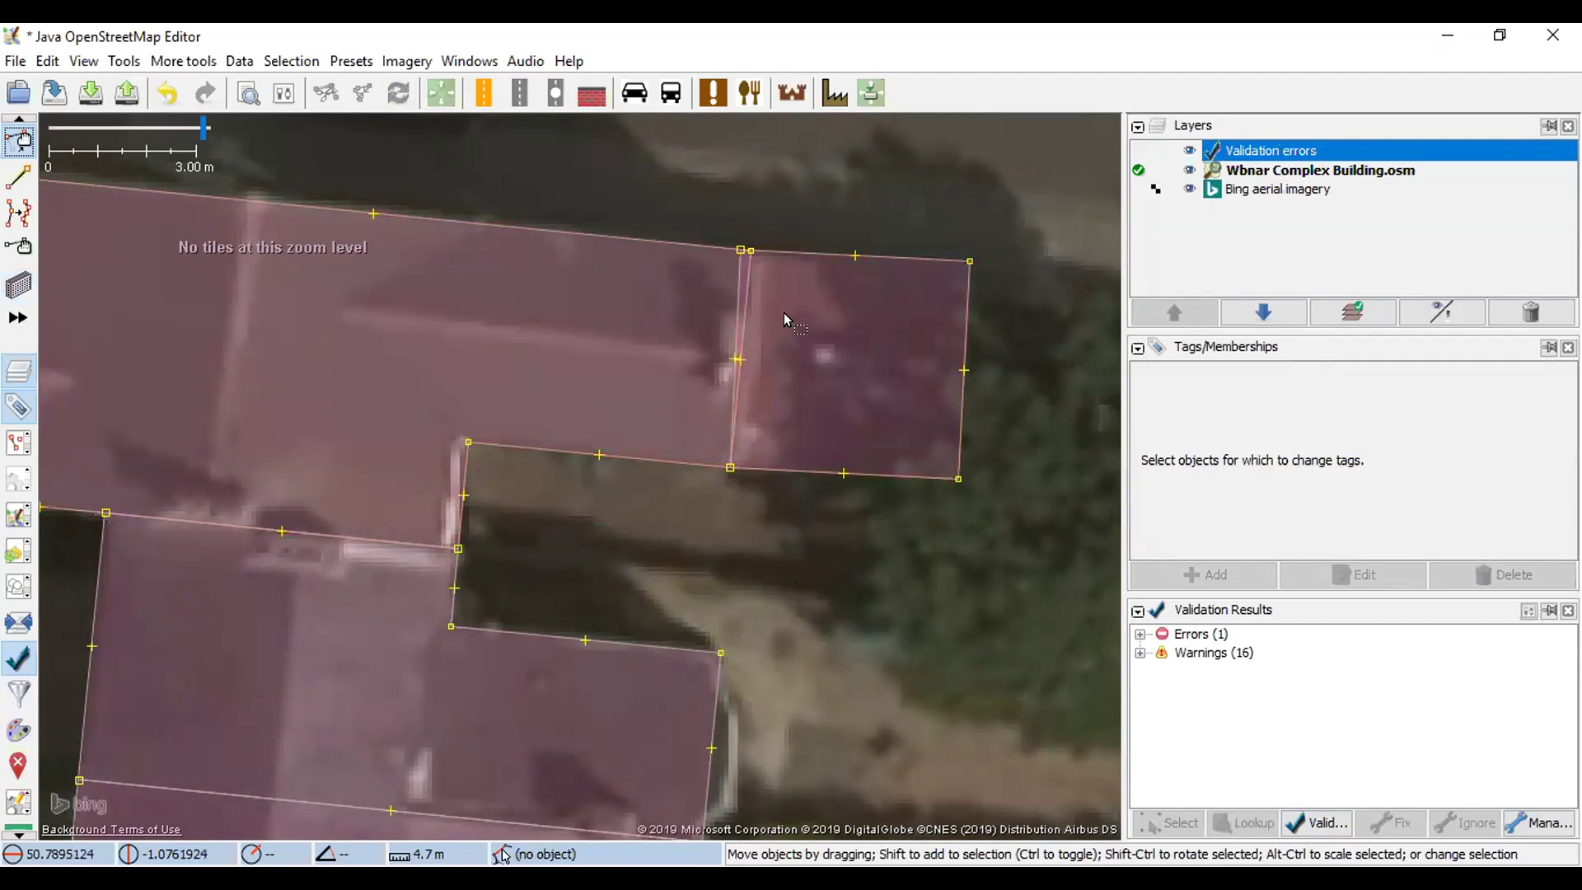
double_click(1180, 647)
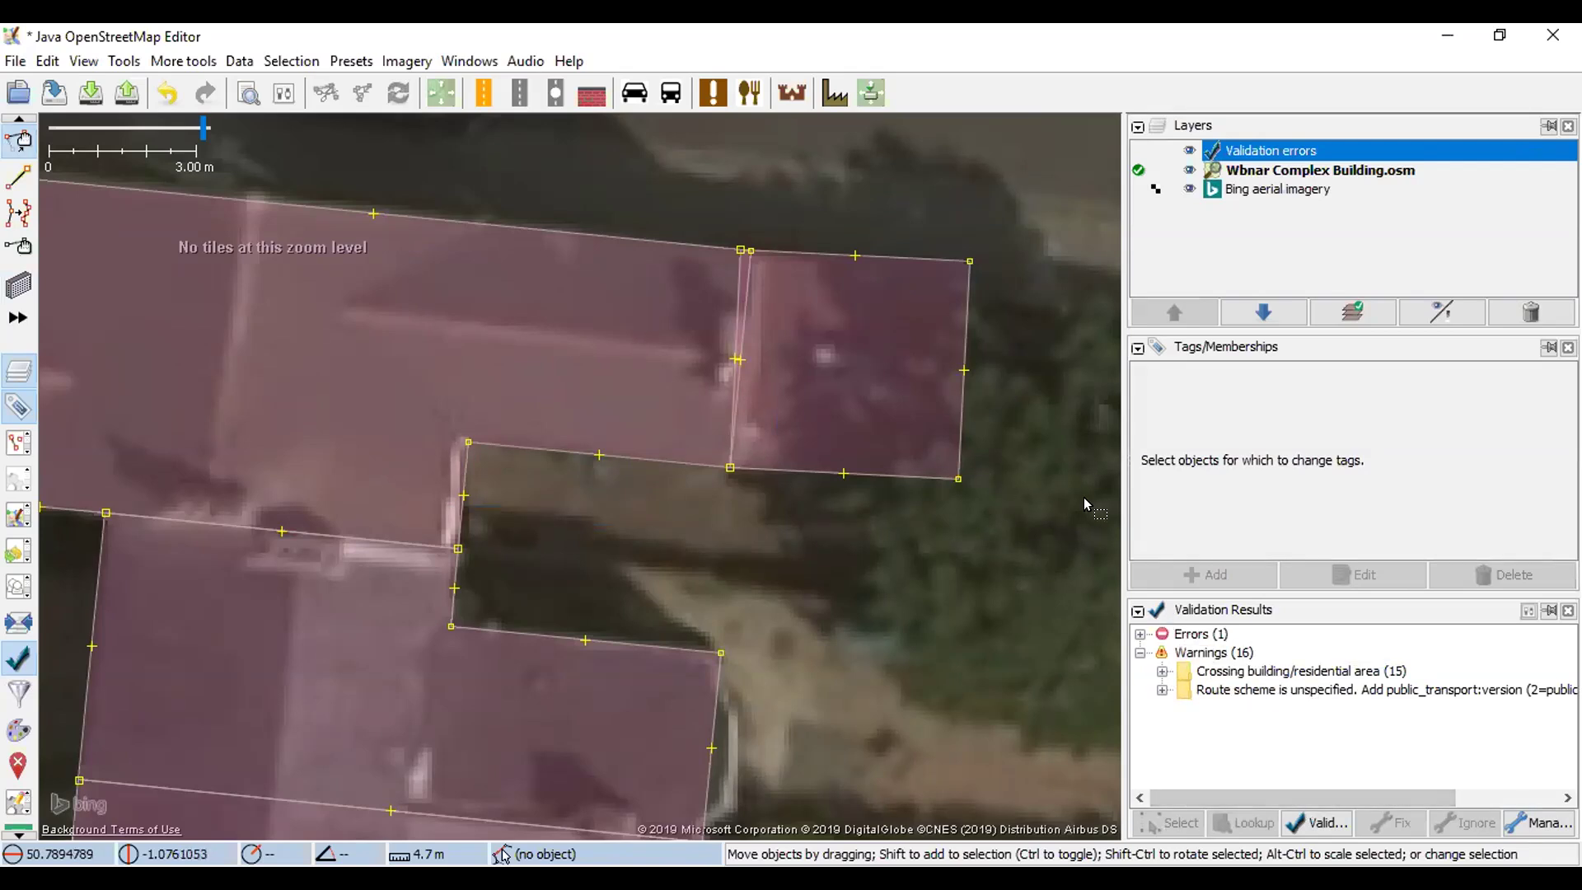
- Inspect the unshared corner nodes of the two overlapping outlines and delete the building east of the rear wing
scroll(764, 259, "up", 4)
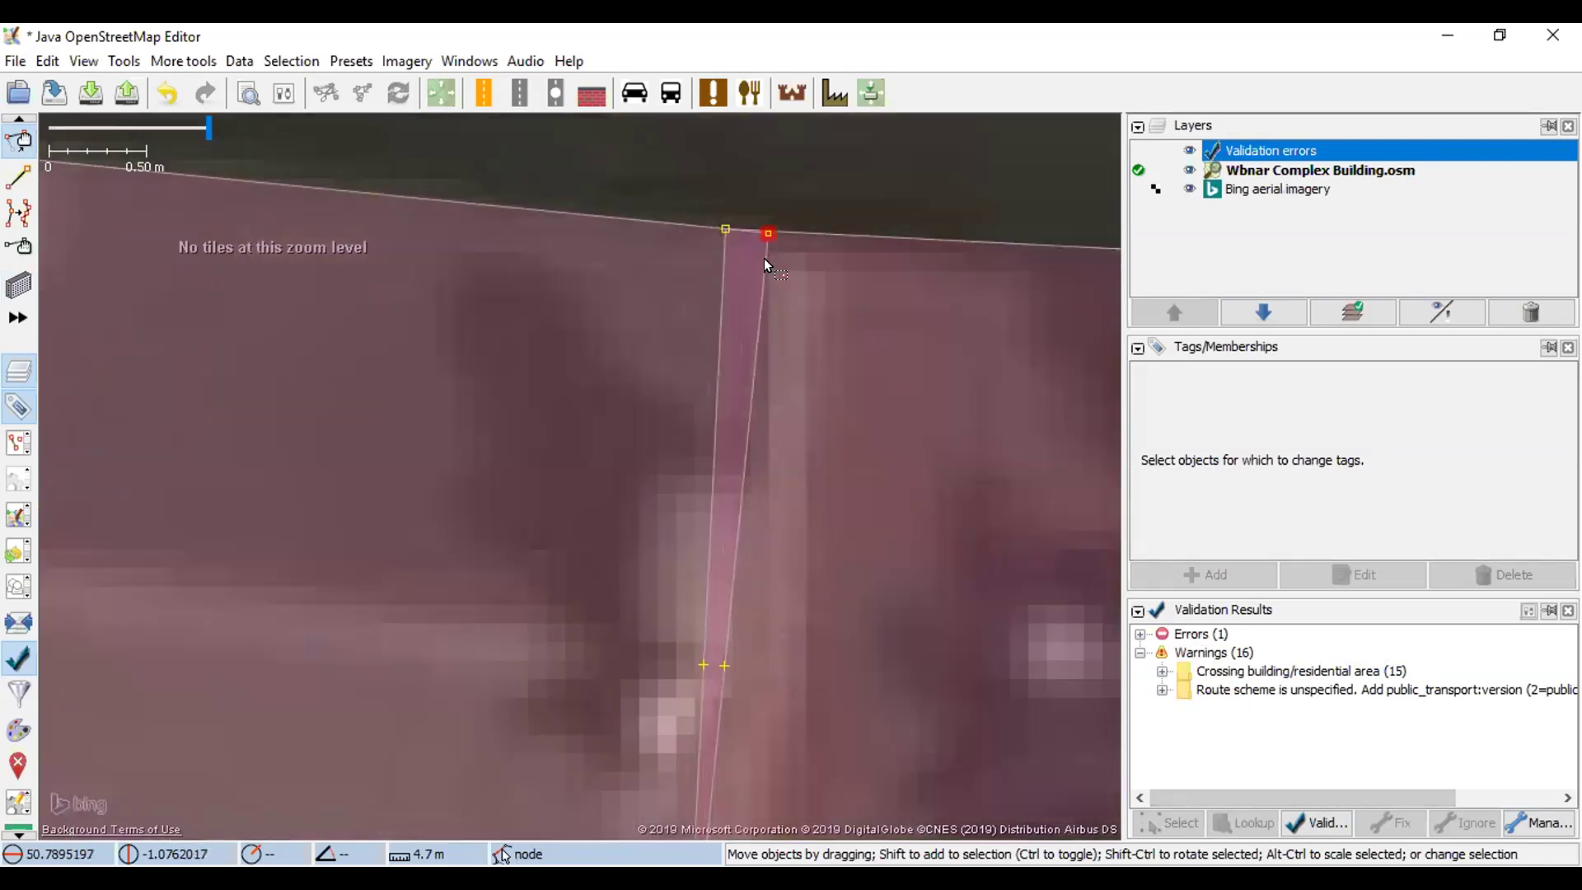
scroll(733, 250, "down", 2)
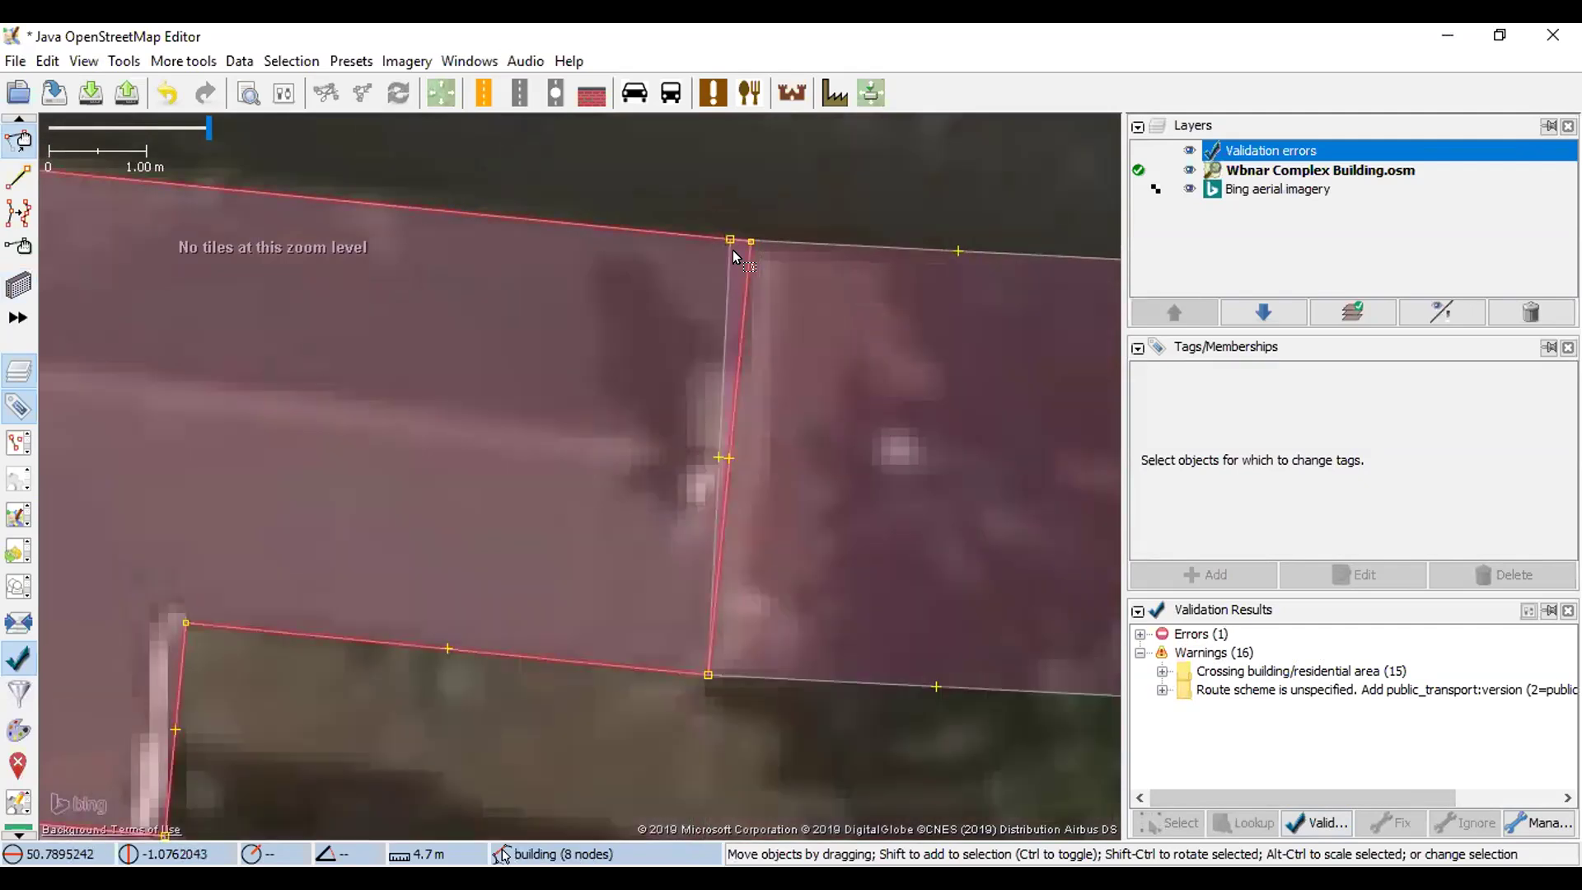
left_click_drag(744, 240, 729, 235)
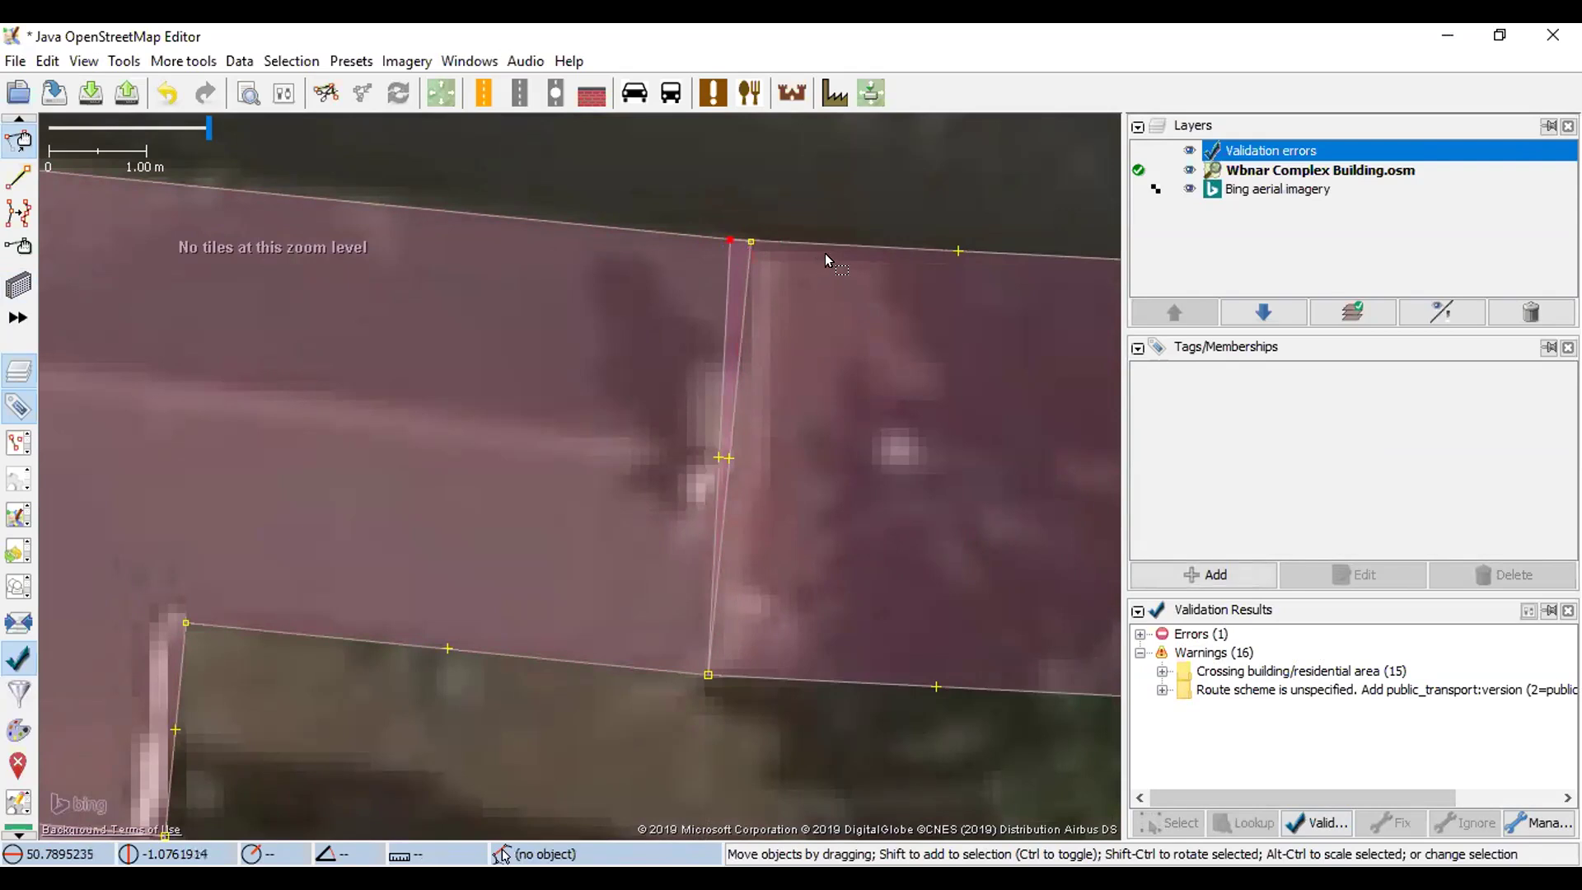
left_click(837, 234)
key("Delete")
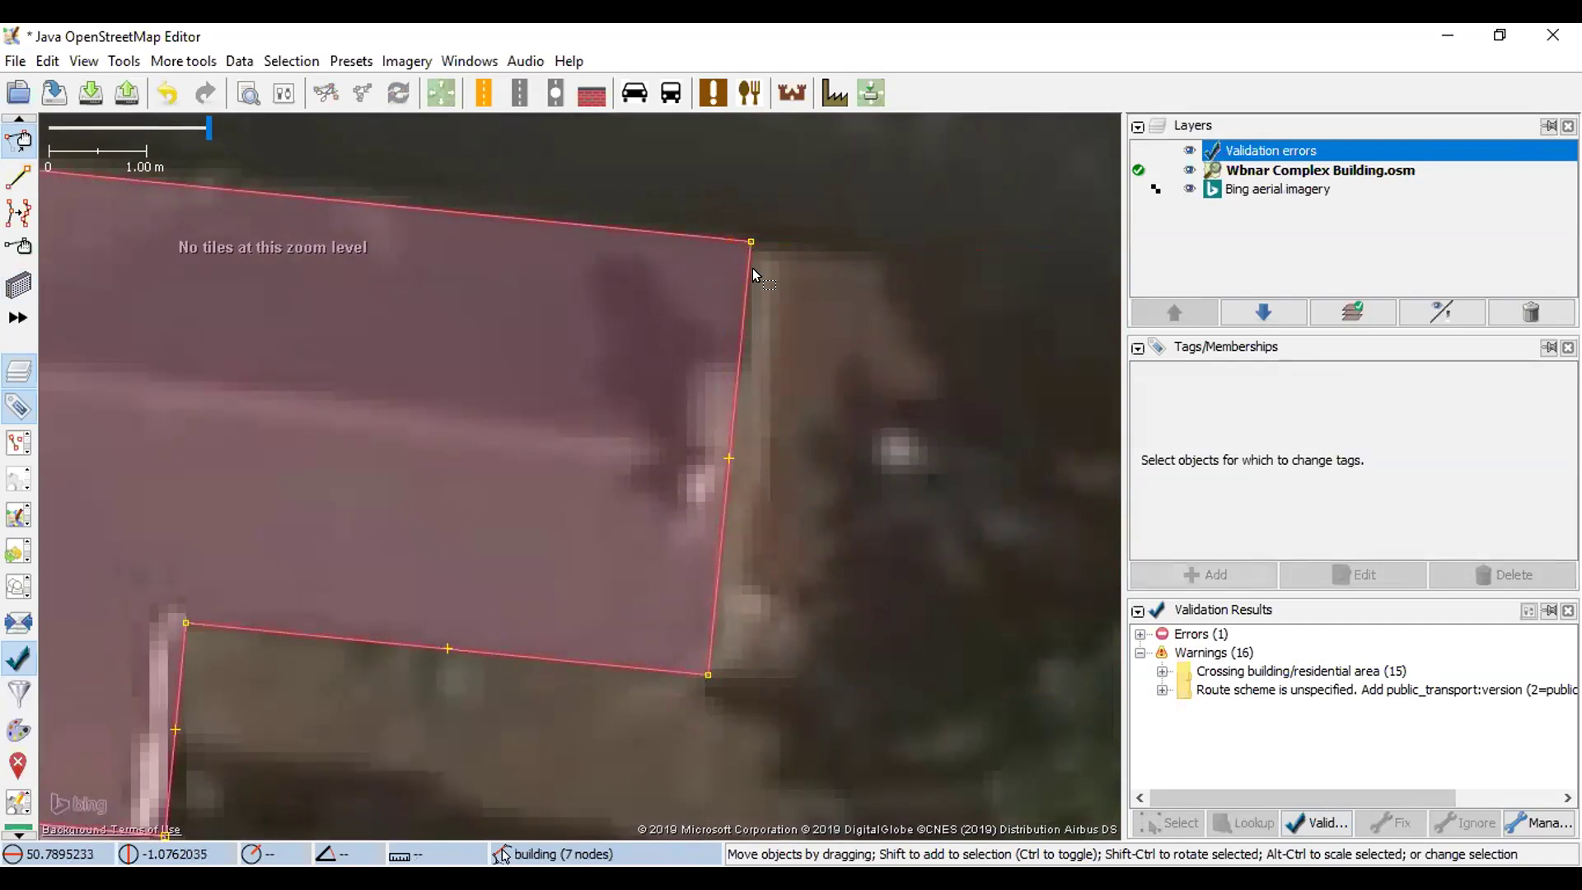
- Examine the redrawn houses at the corner of Darlington Road and Lawrence Road together with the neighbouring outlines
scroll(764, 275, "down", 2)
scroll(766, 282, "down", 1)
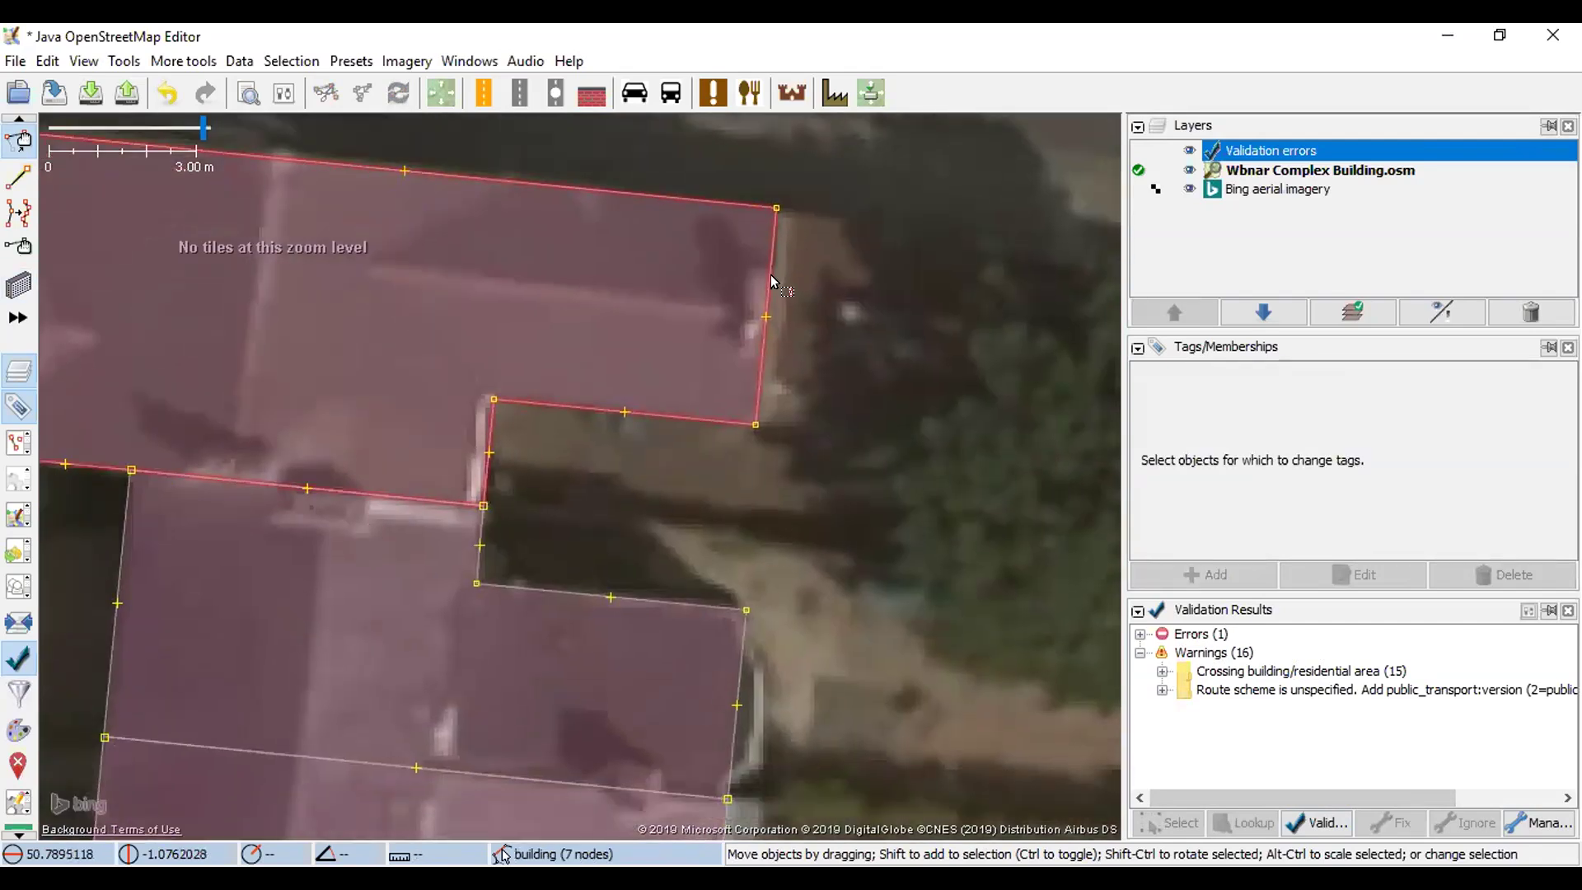
scroll(769, 348, "up", 1)
scroll(769, 348, "down", 1)
scroll(768, 348, "up", 1)
scroll(769, 347, "down", 1)
scroll(769, 348, "down", 2)
scroll(769, 348, "up", 1)
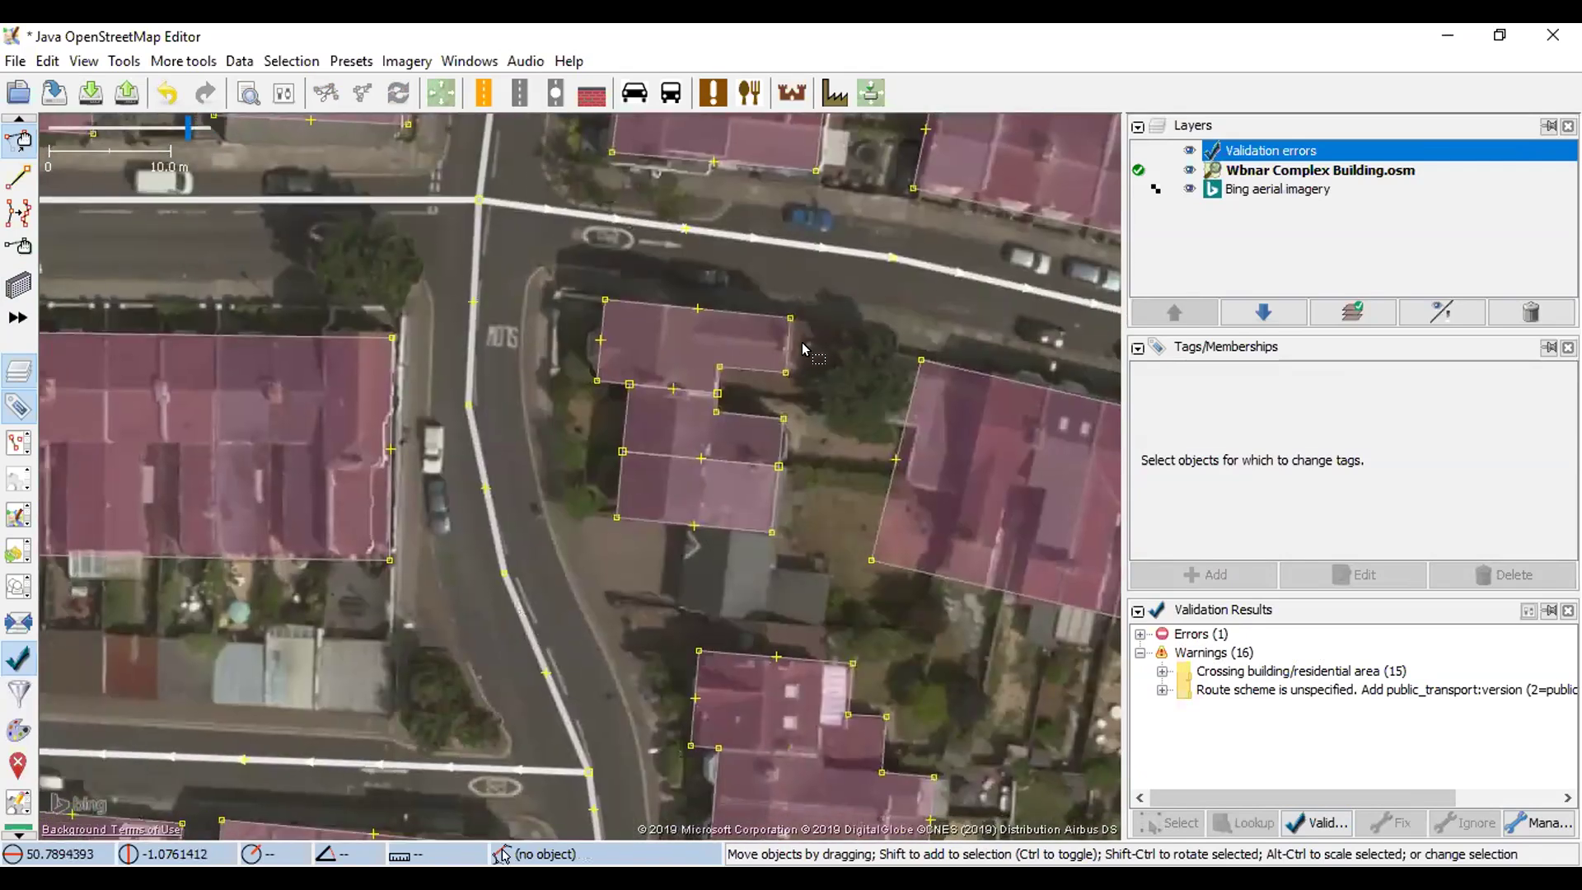
scroll(600, 377, "down", 1)
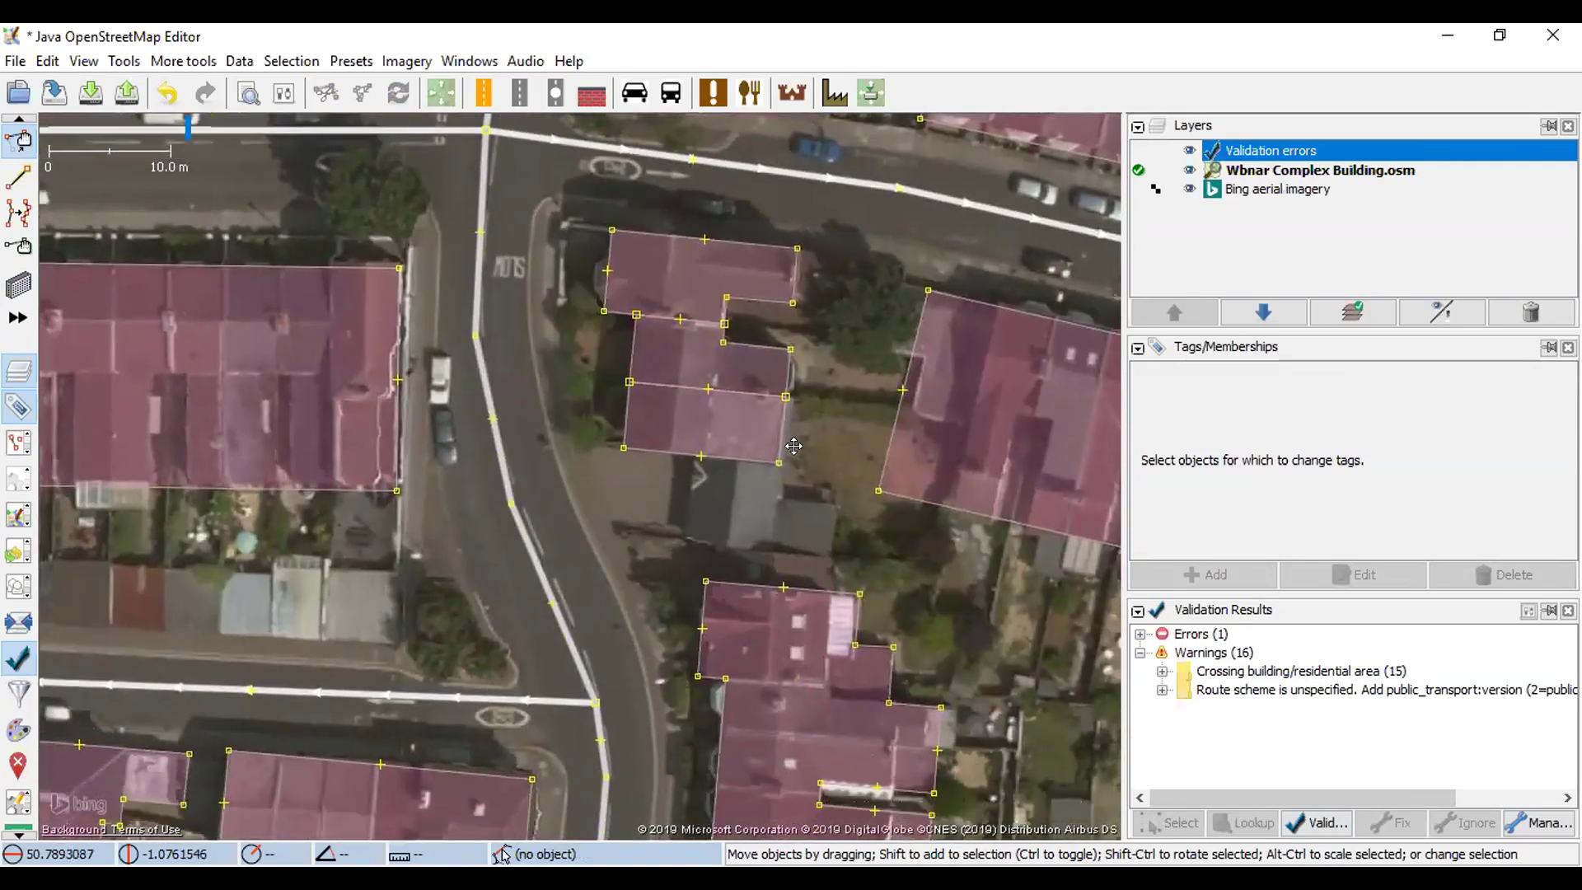
scroll(787, 477, "up", 1)
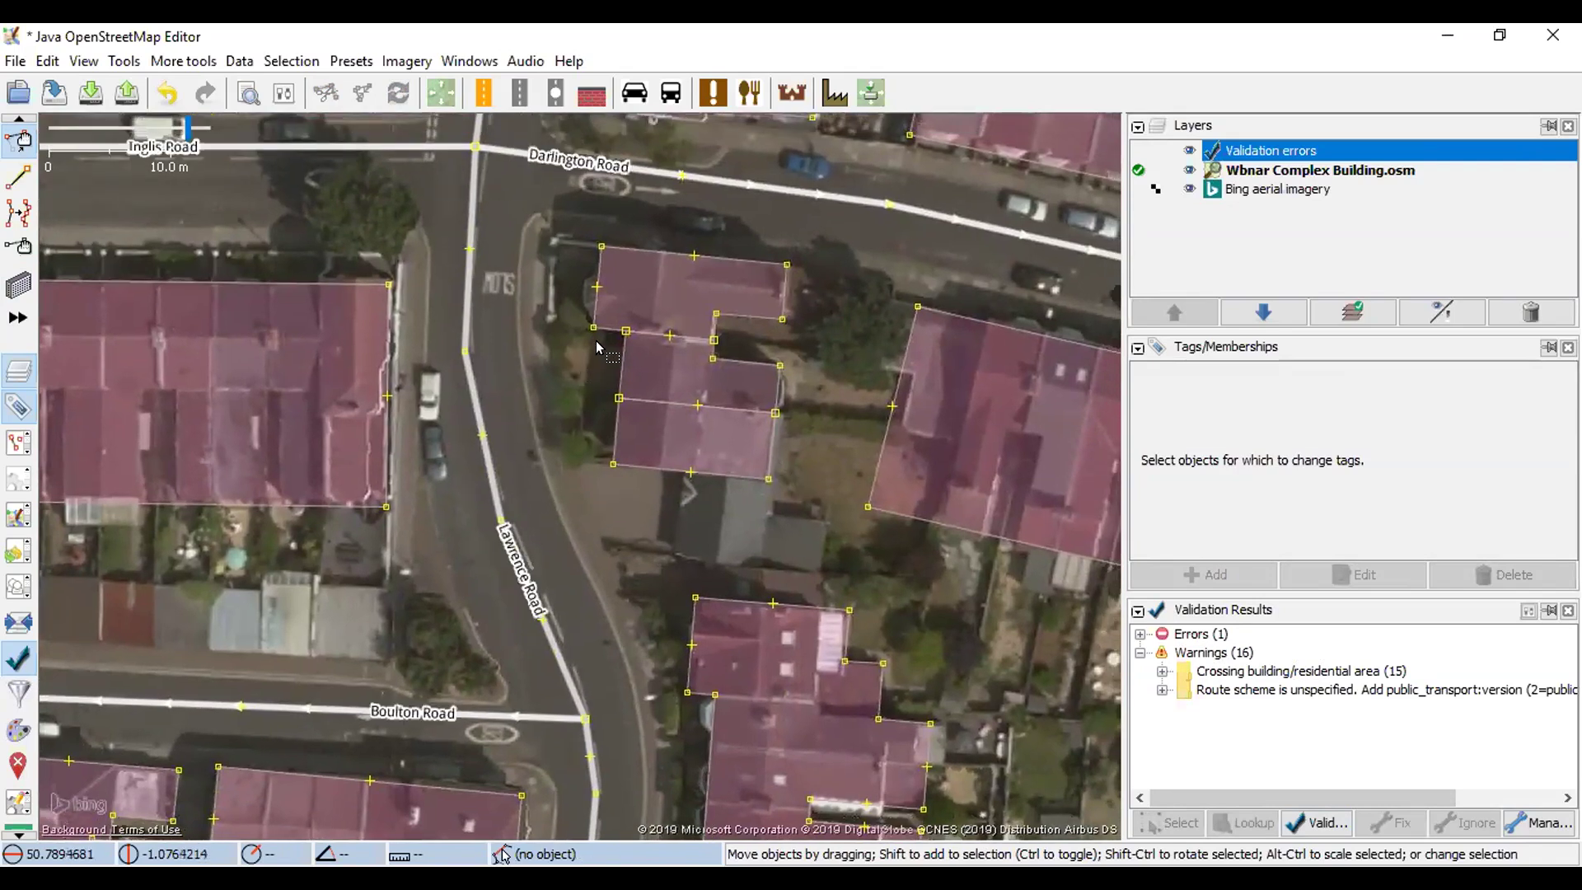
left_click_drag(616, 390, 710, 445)
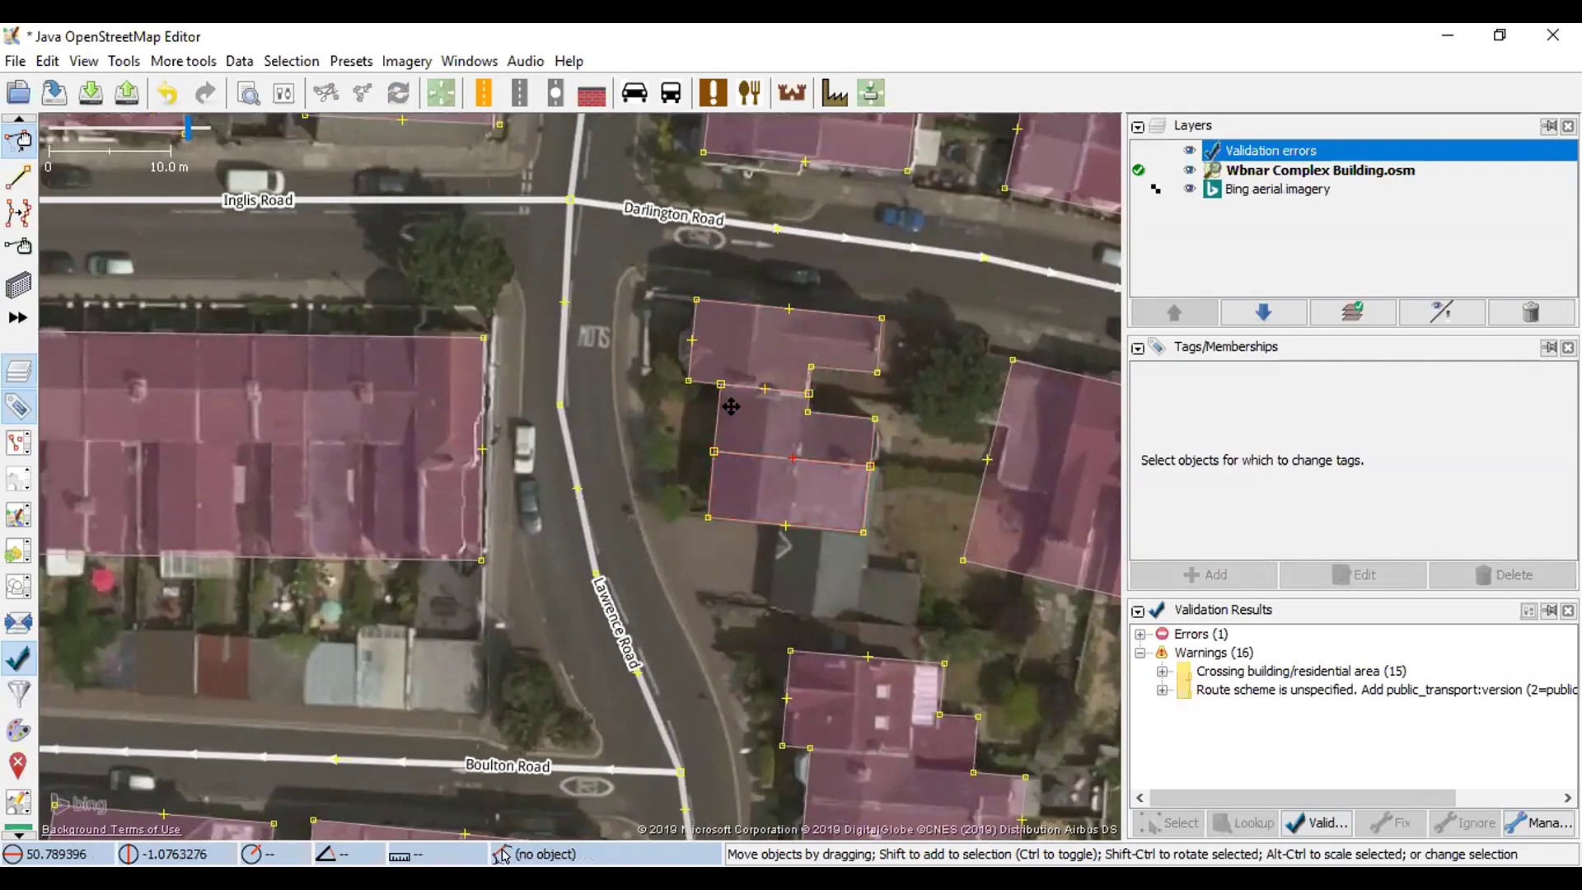
- Examine the building outlines along Lawrence Road between Boulton Road and Norman Road, including the row of garages
key("ctrl+Down")
key("ctrl+Right")
key("ctrl+Down")
key("ctrl+Right")
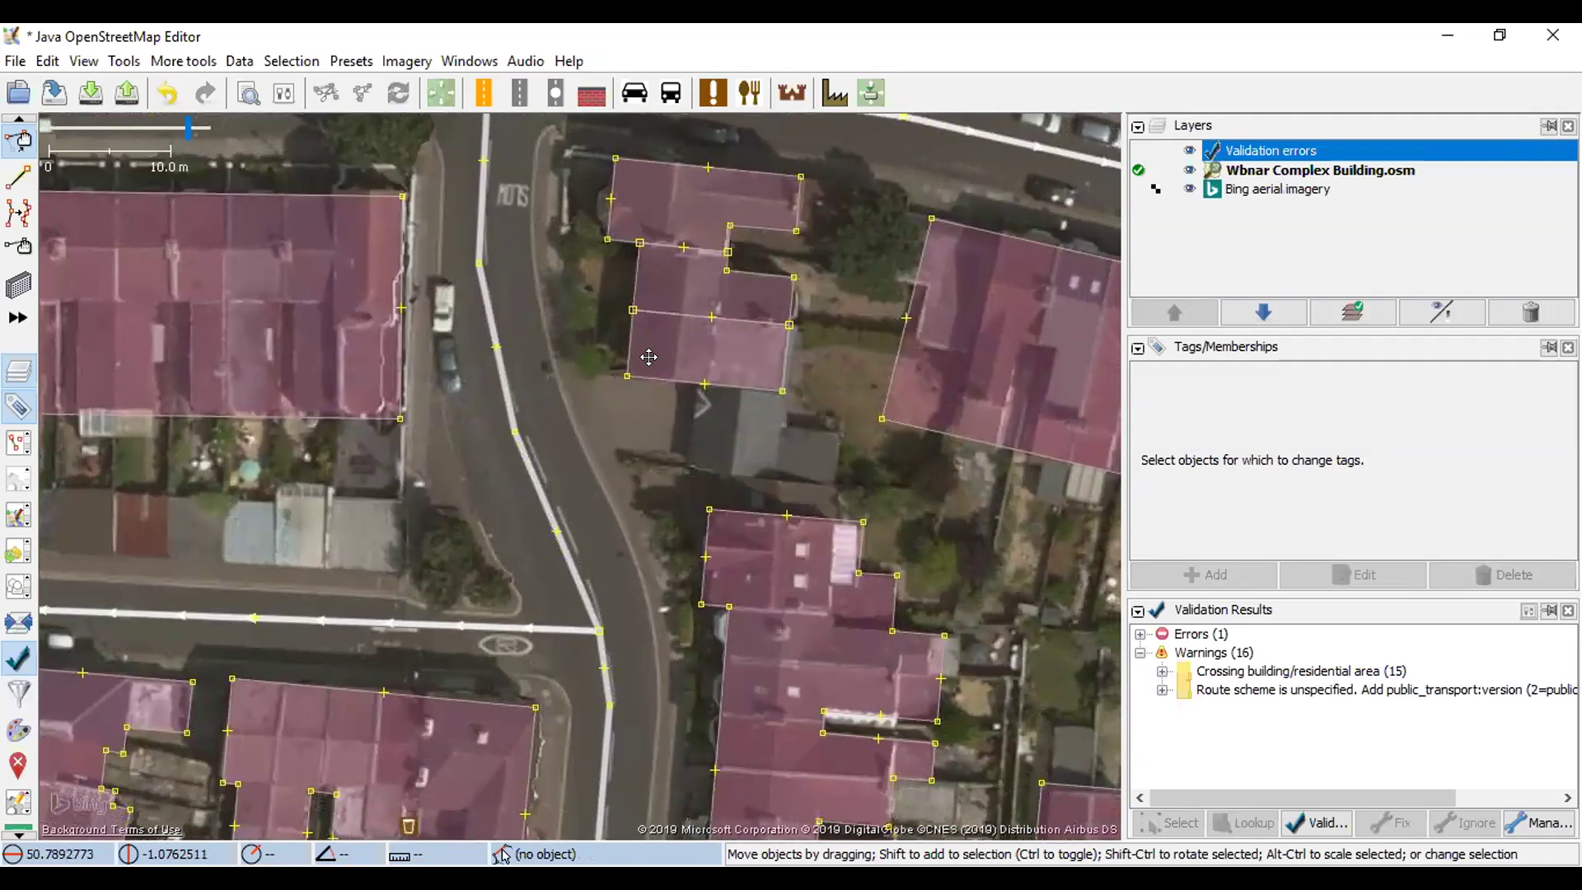
key("ctrl+Down")
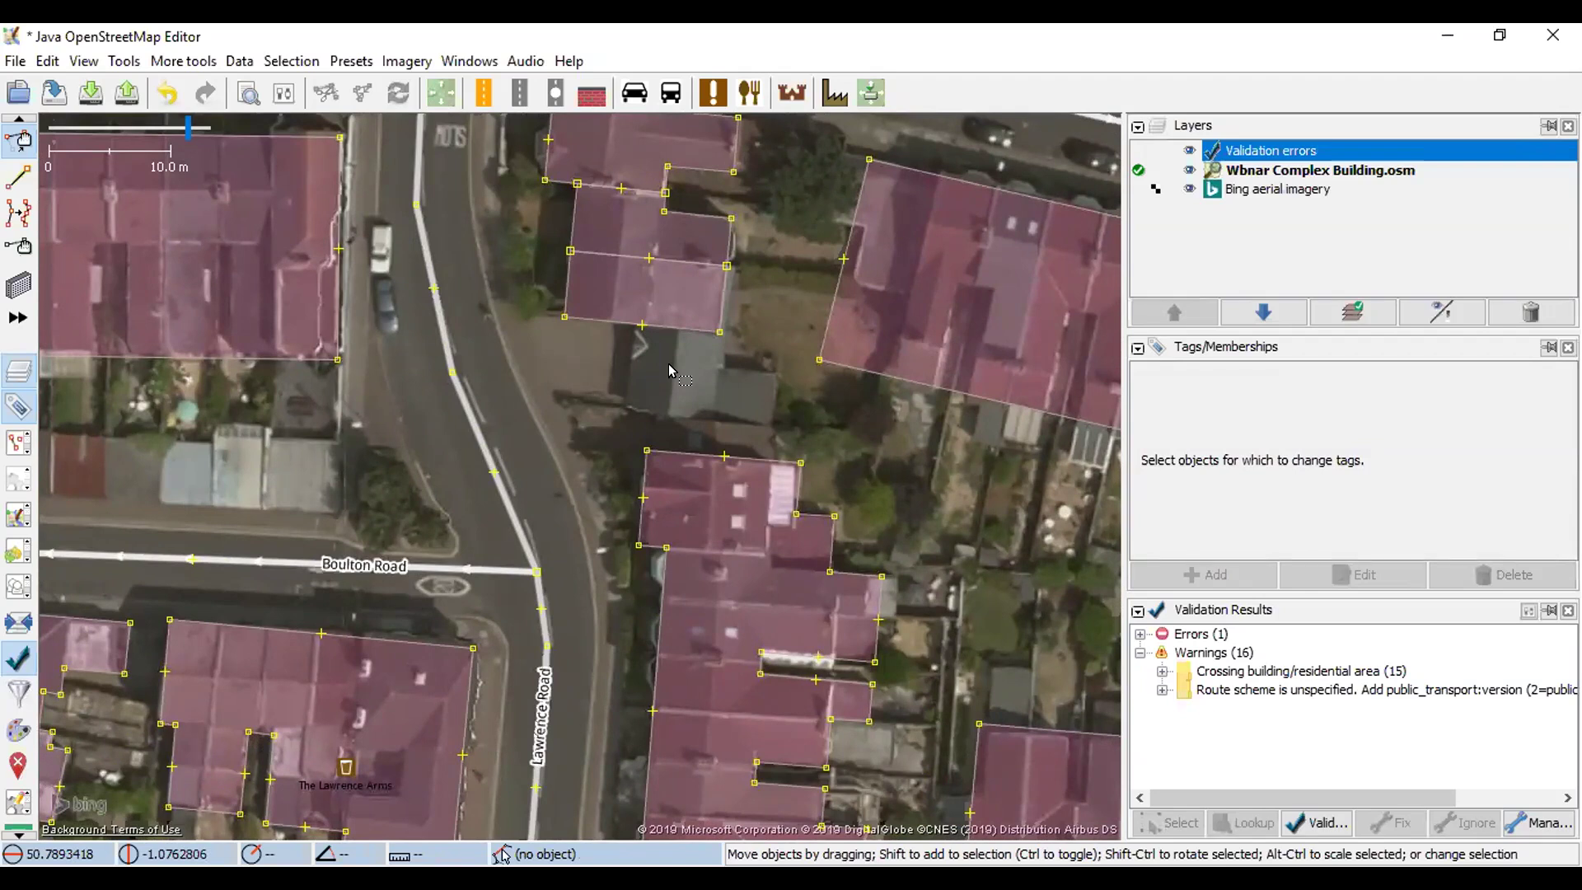
left_click_drag(661, 357, 814, 360)
left_click_drag(703, 349, 799, 215)
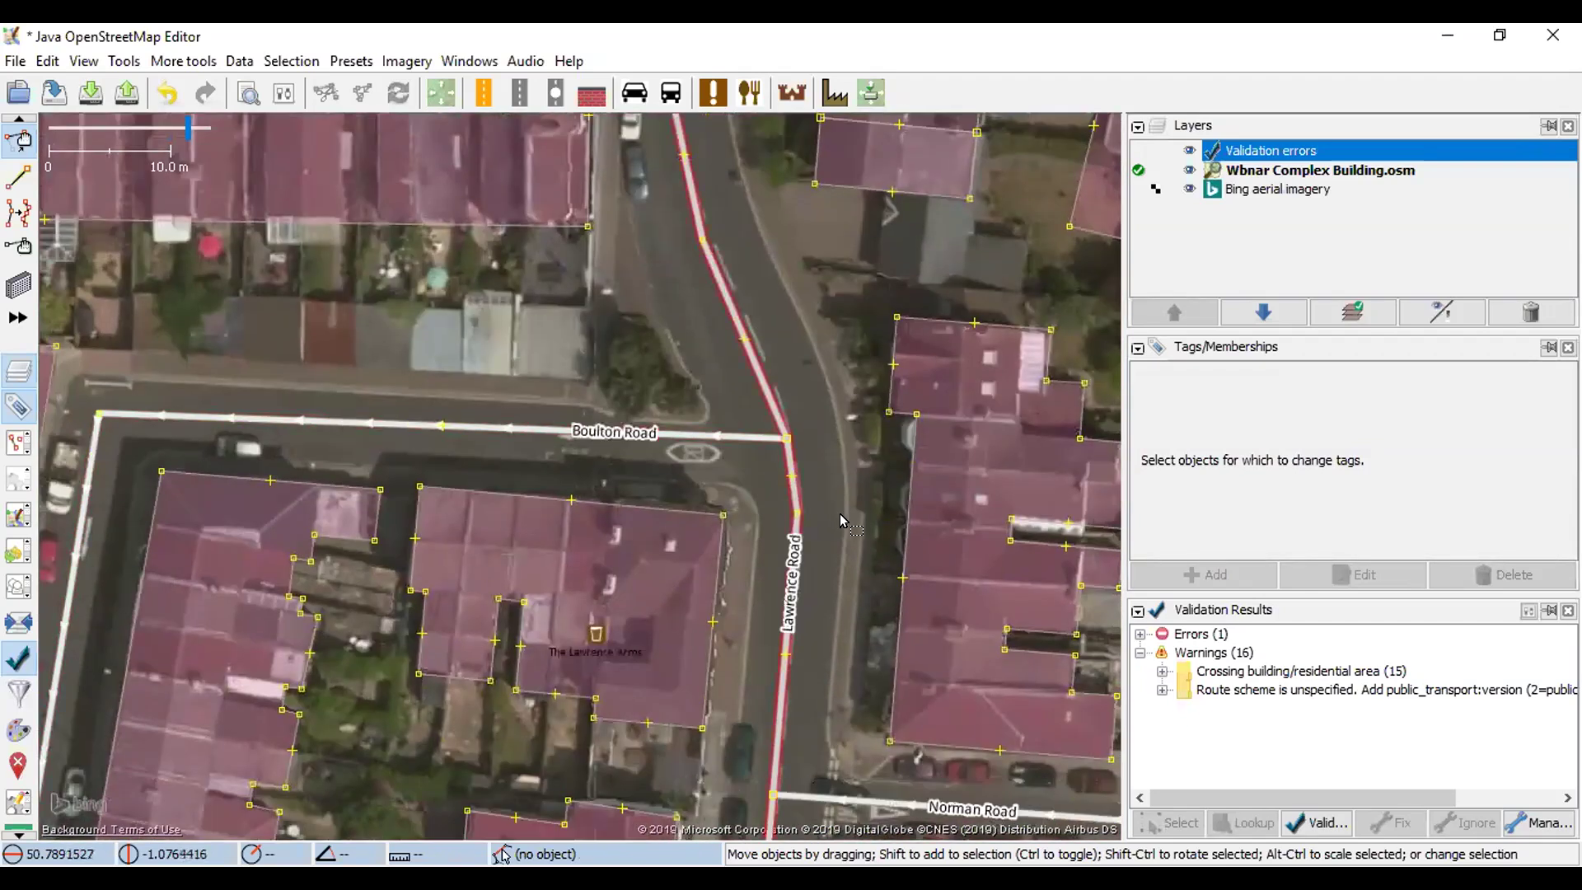
left_click_drag(832, 591, 778, 502)
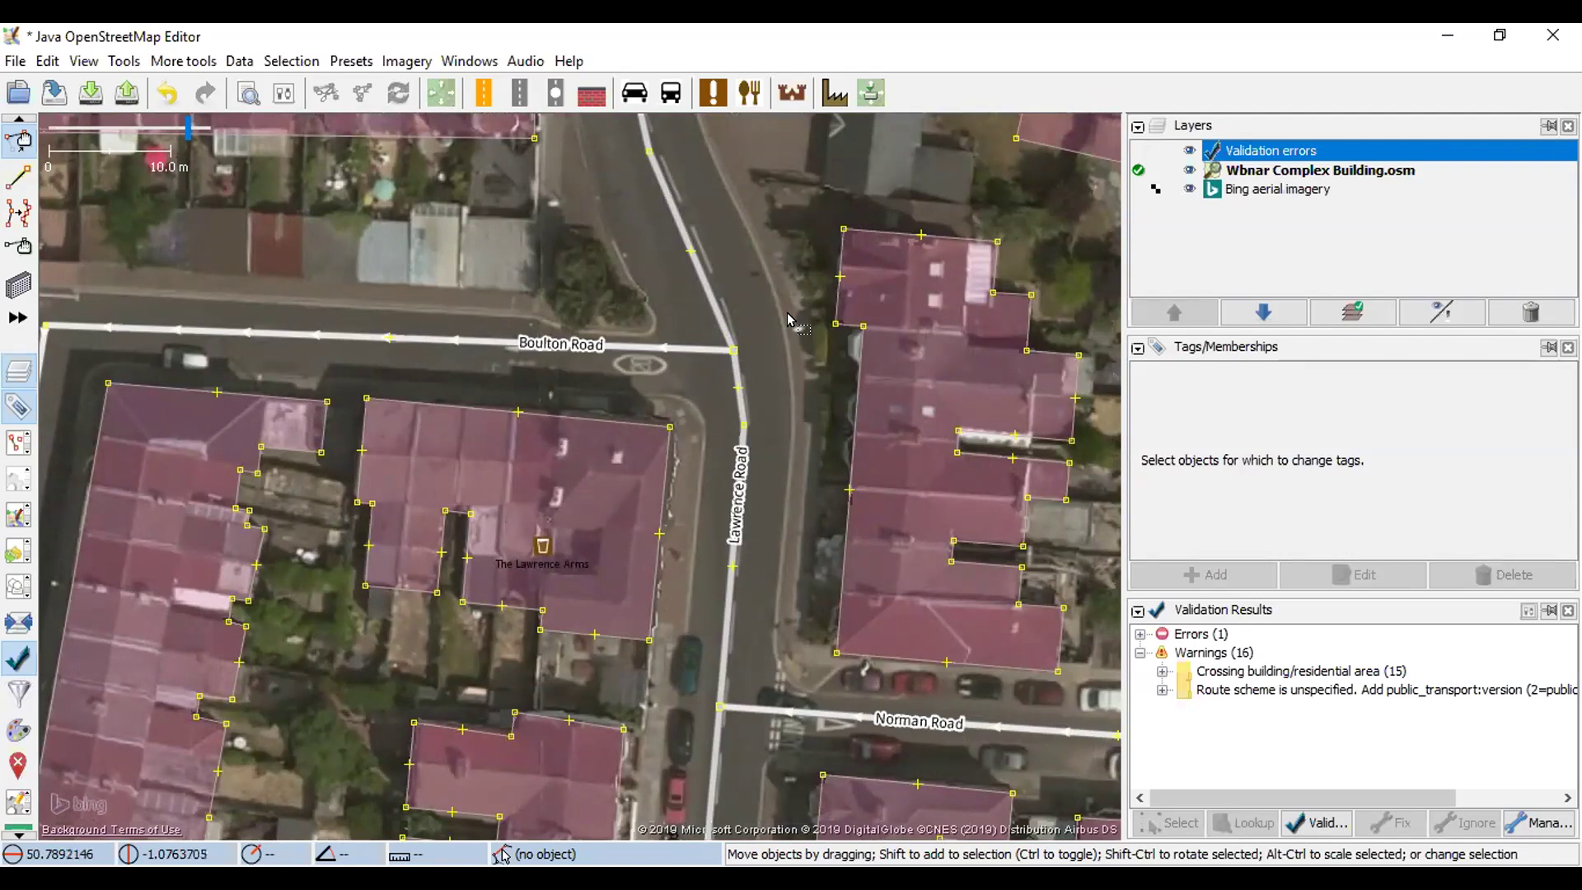
left_click_drag(769, 284, 818, 412)
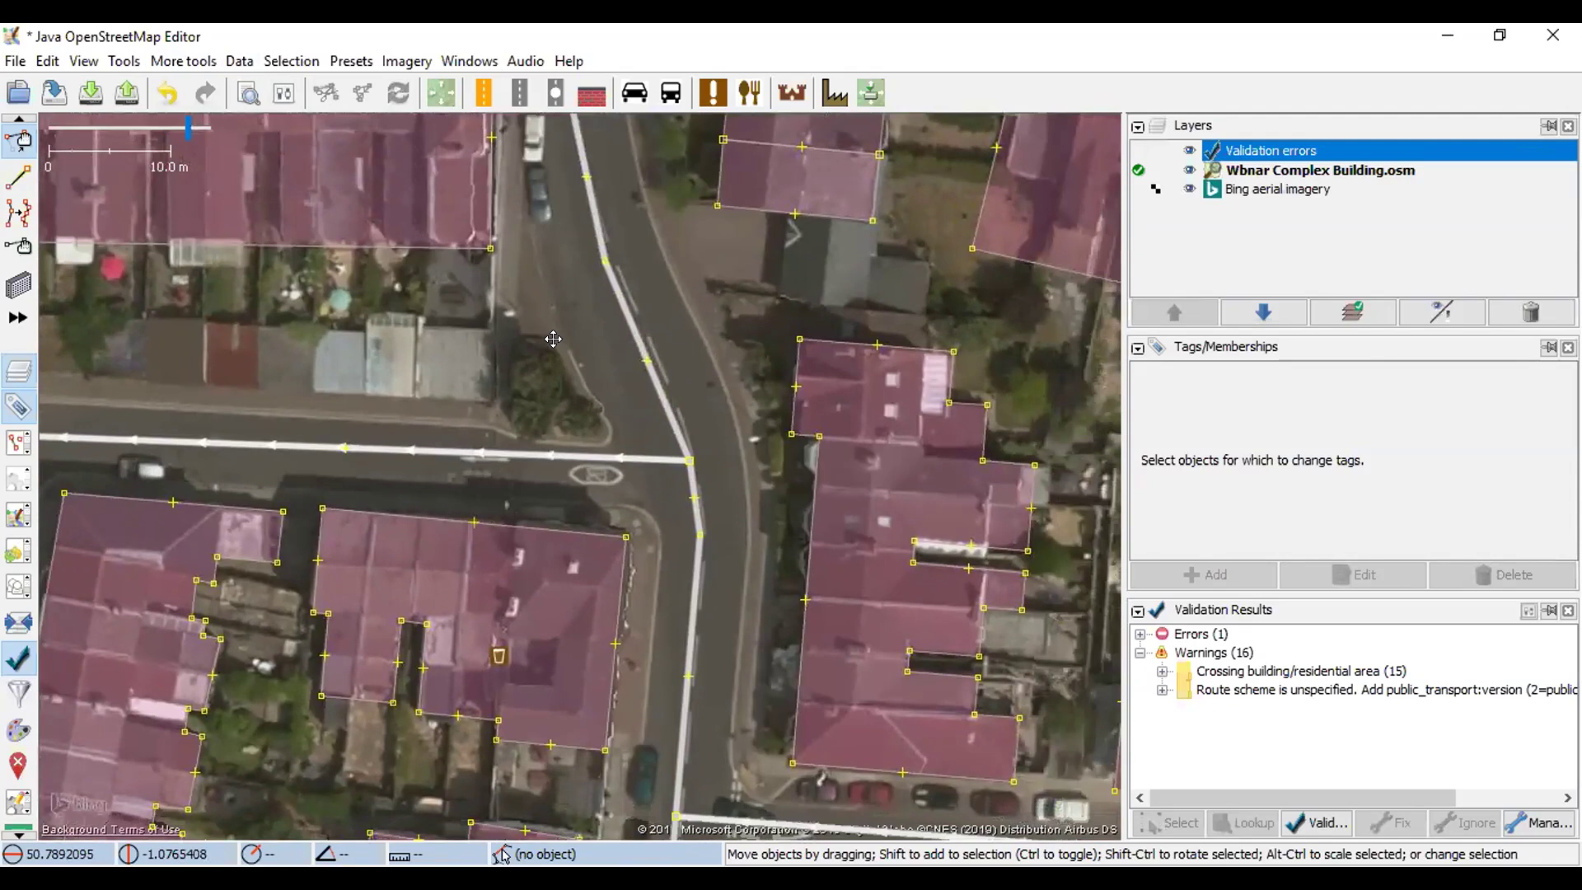
left_click_drag(657, 369, 559, 350)
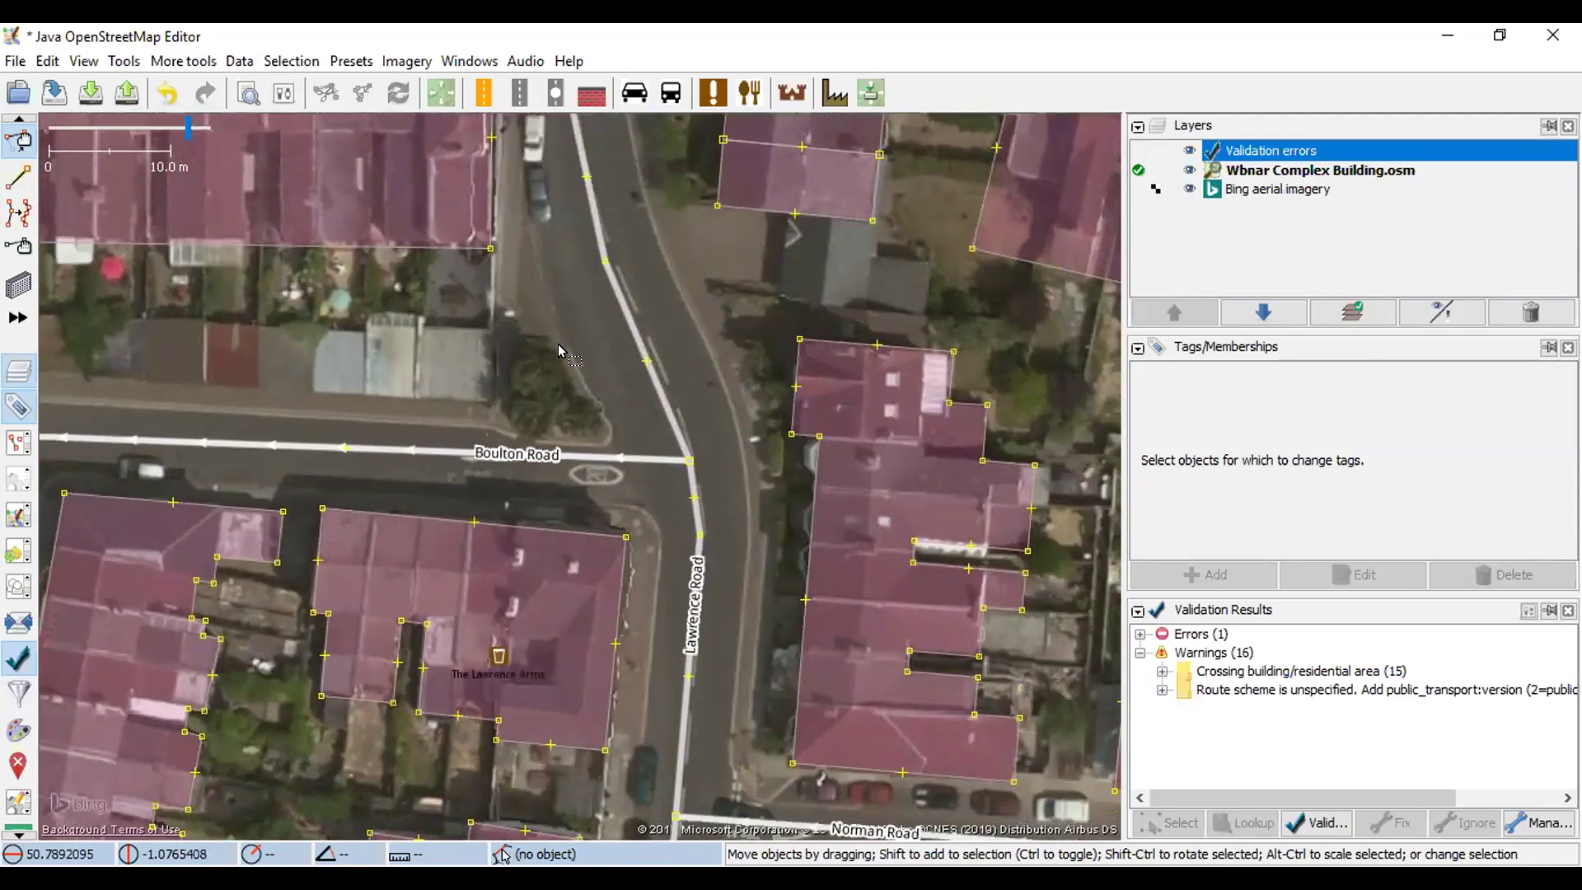
left_click_drag(559, 350, 613, 348)
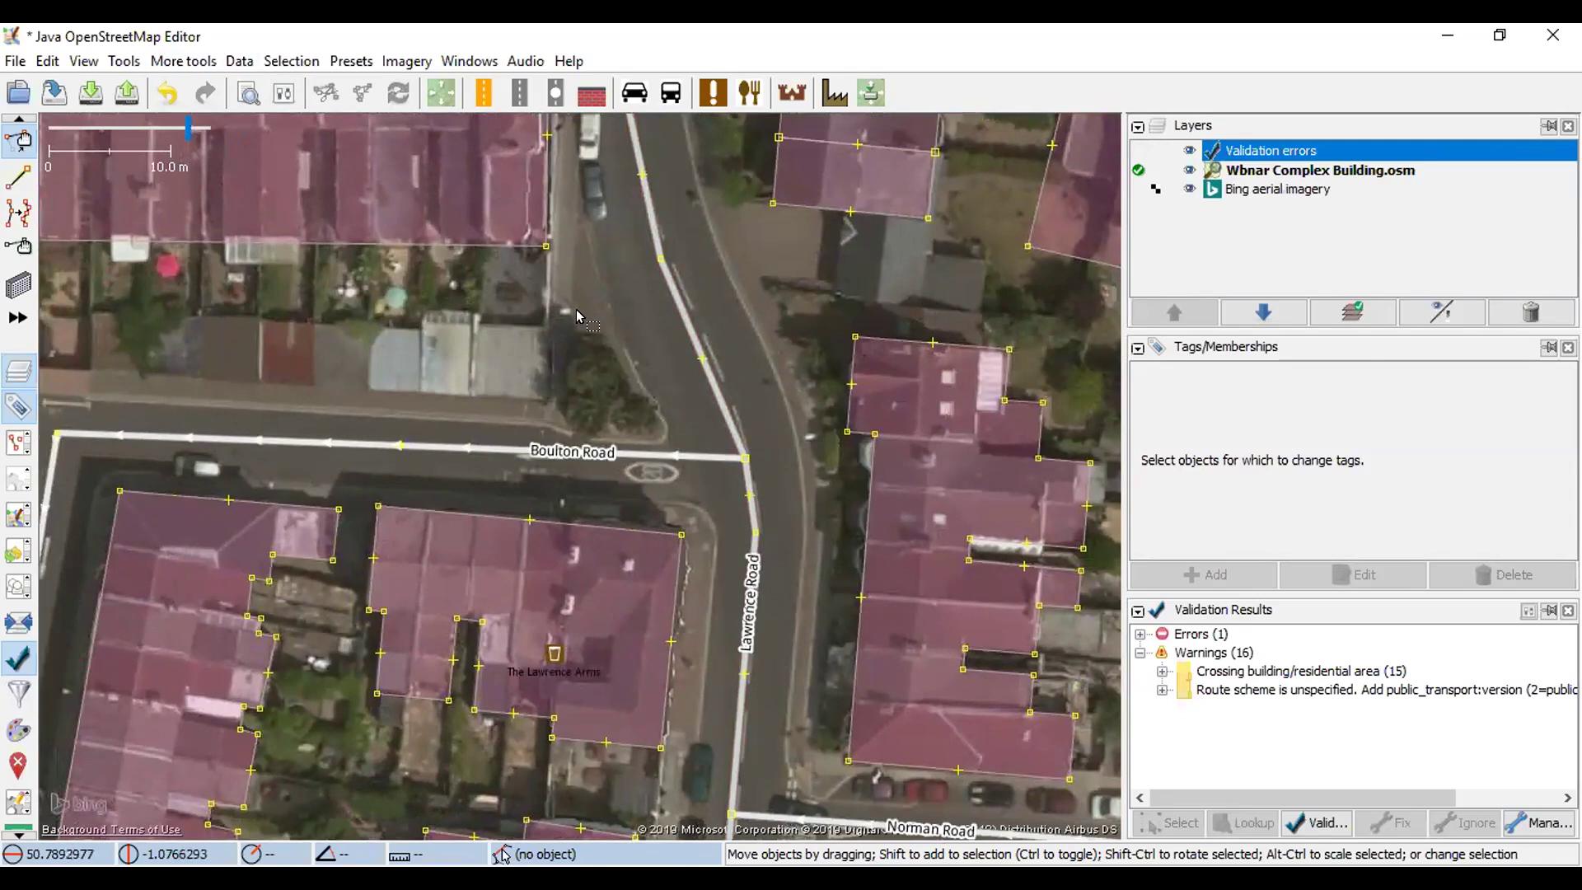
- Draw a circular building about 50 m in circumference over the eastern garages at the corner of Boulton Road and Lawrence Road
key("b")
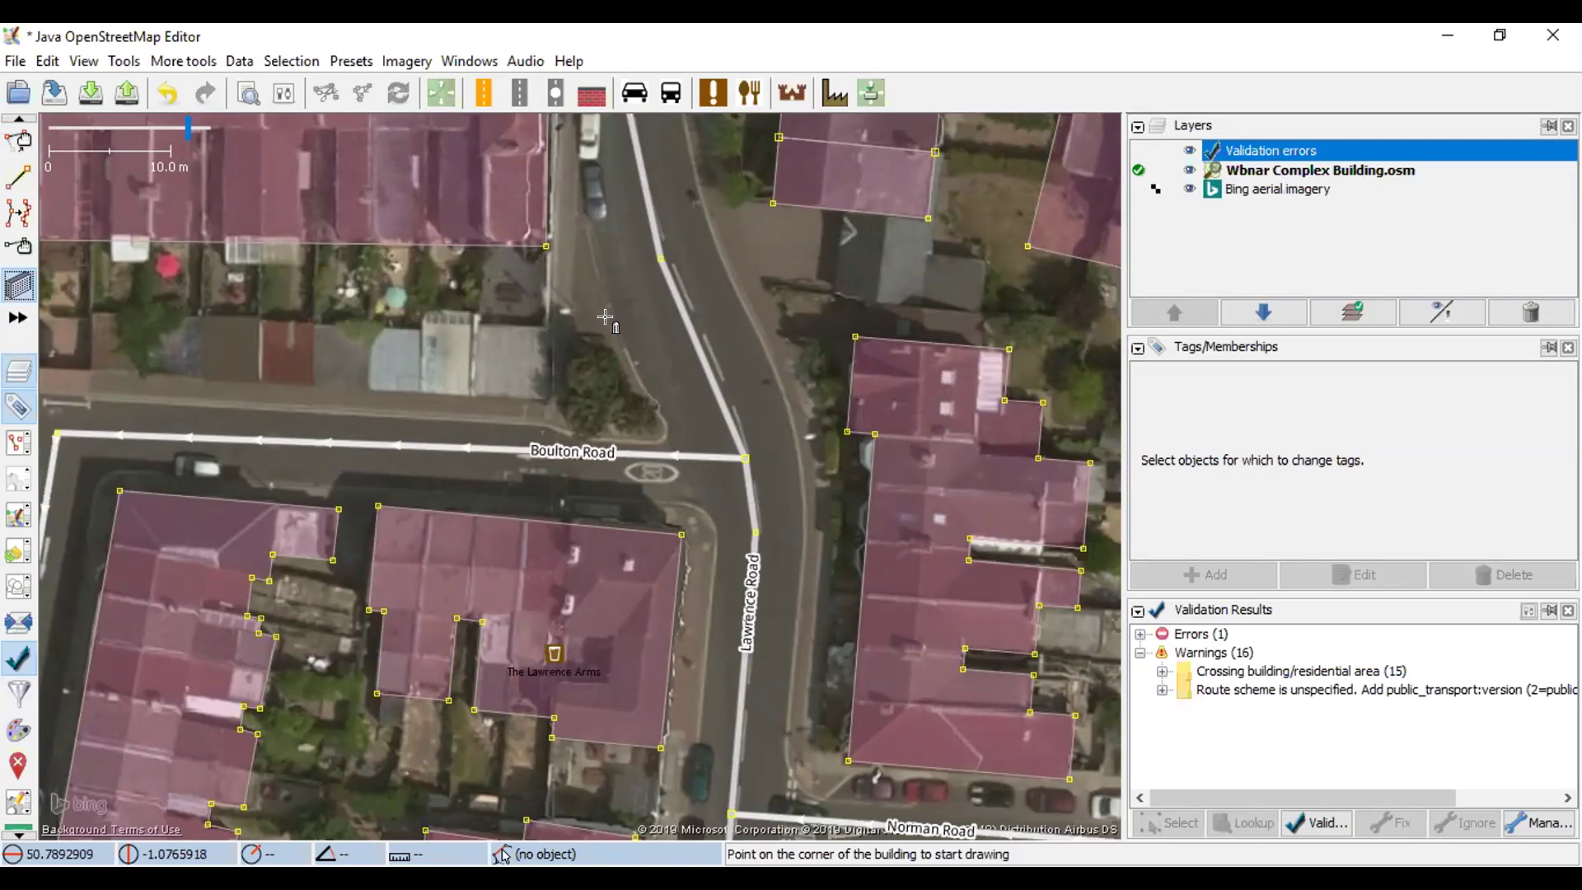
left_click(428, 338)
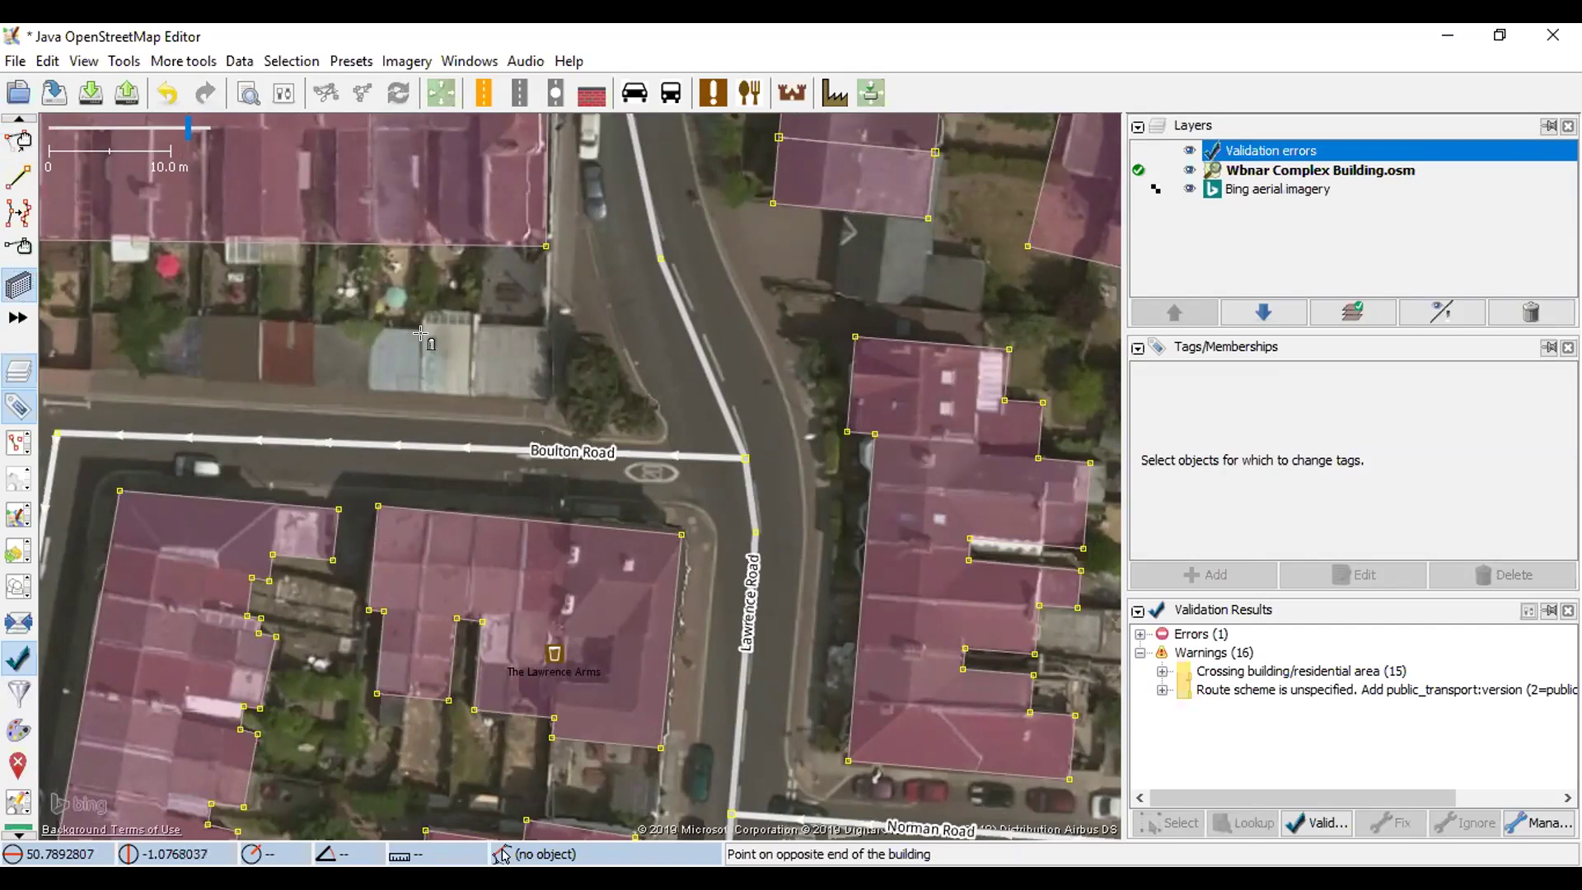
left_click(619, 366)
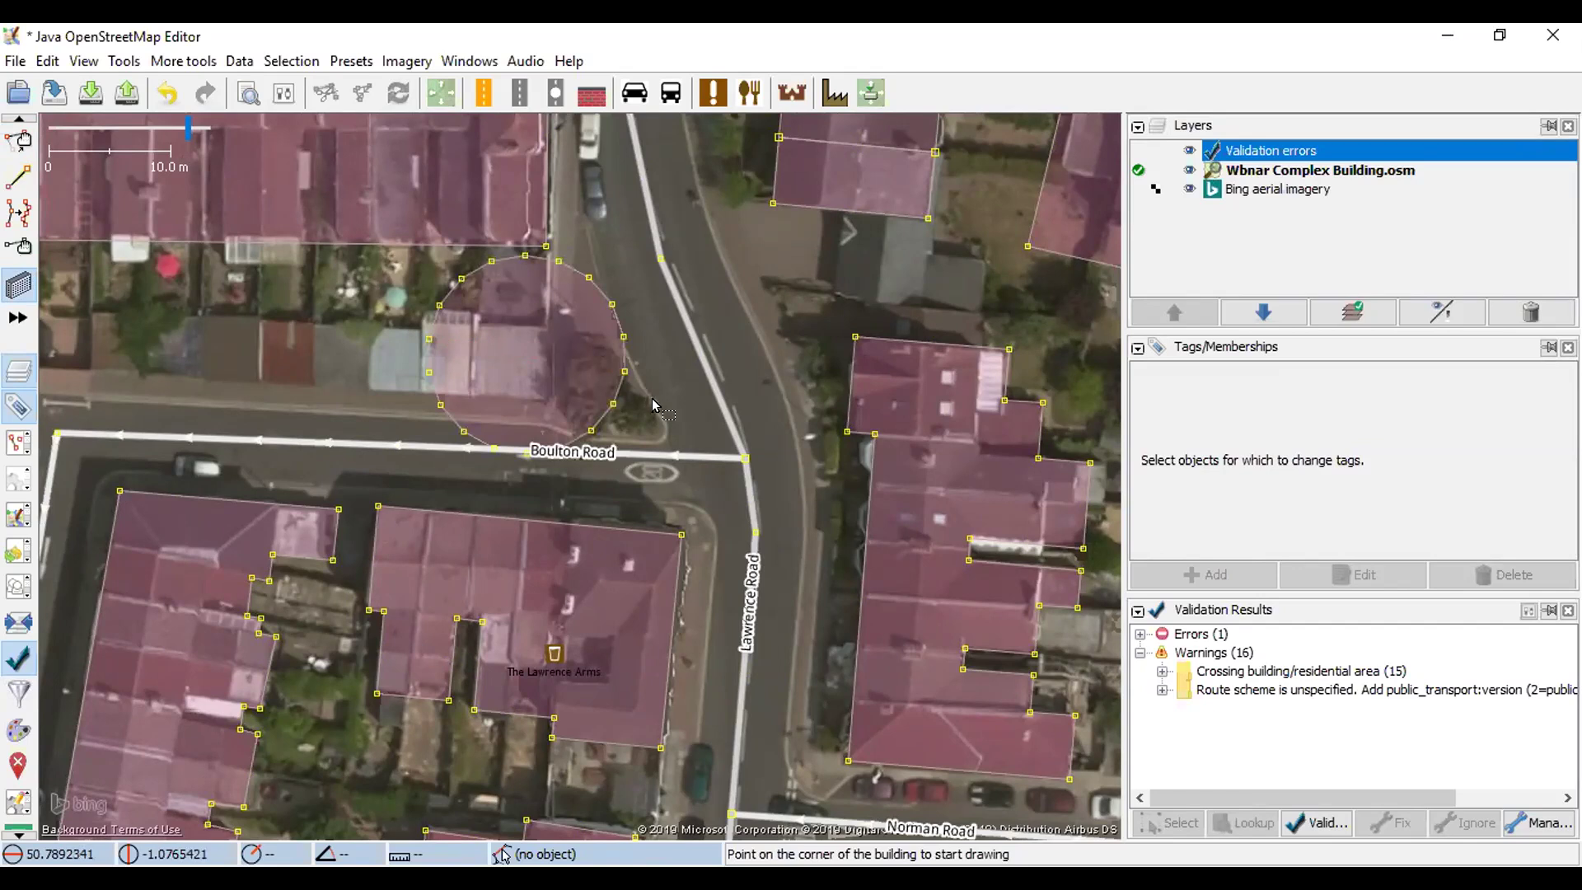
- Scale the circular building down to a circumference of about 37.6 m and delete it
key("s")
left_click(619, 384)
left_click(620, 384)
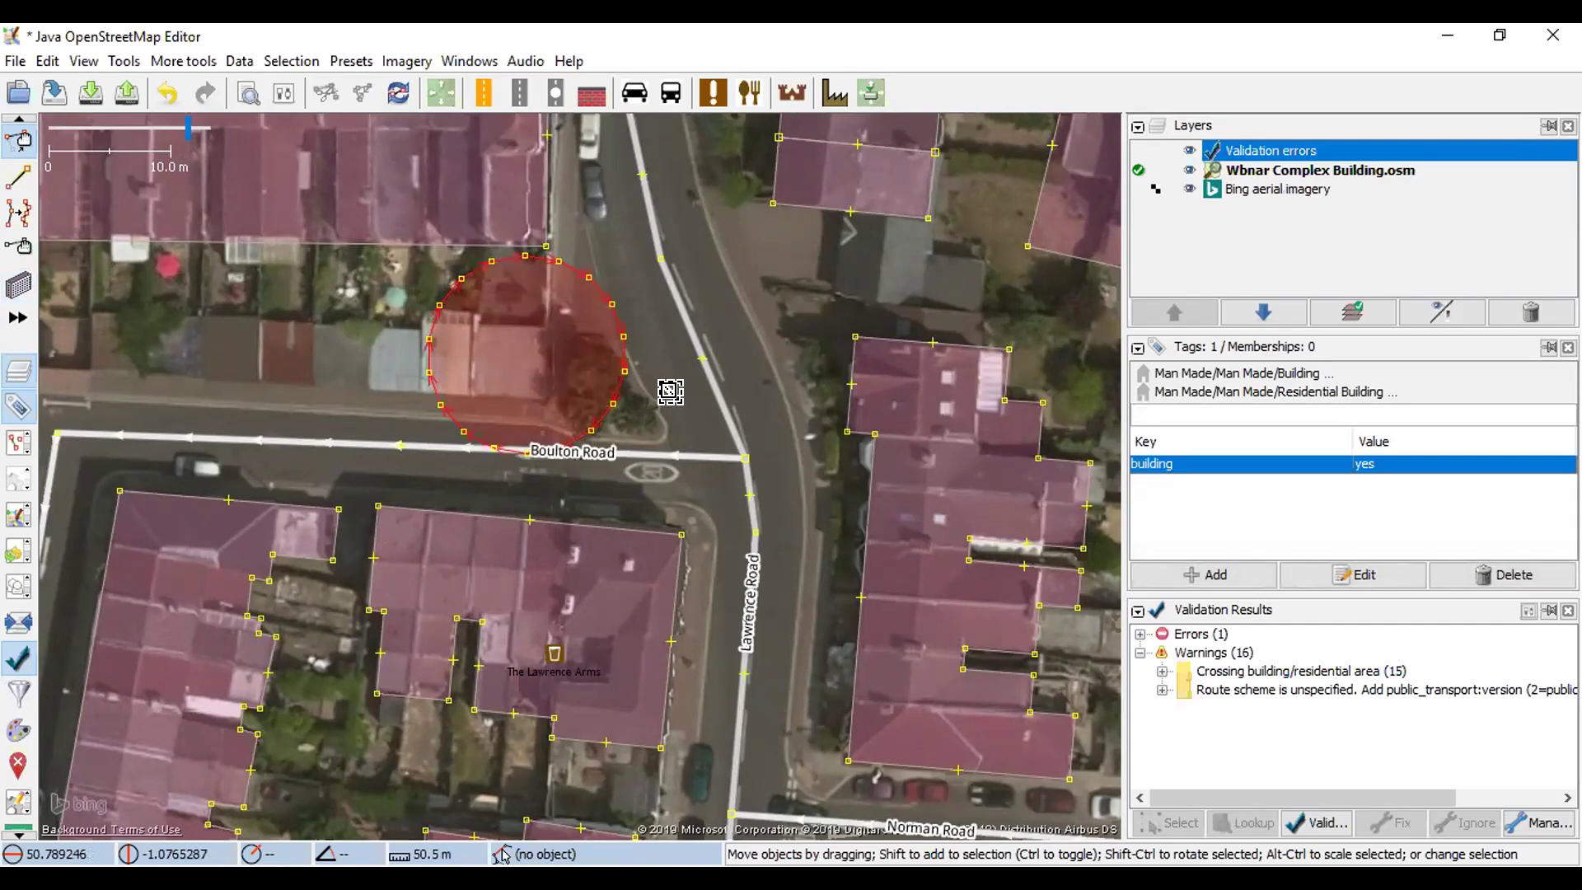
left_click_drag(669, 391, 624, 368)
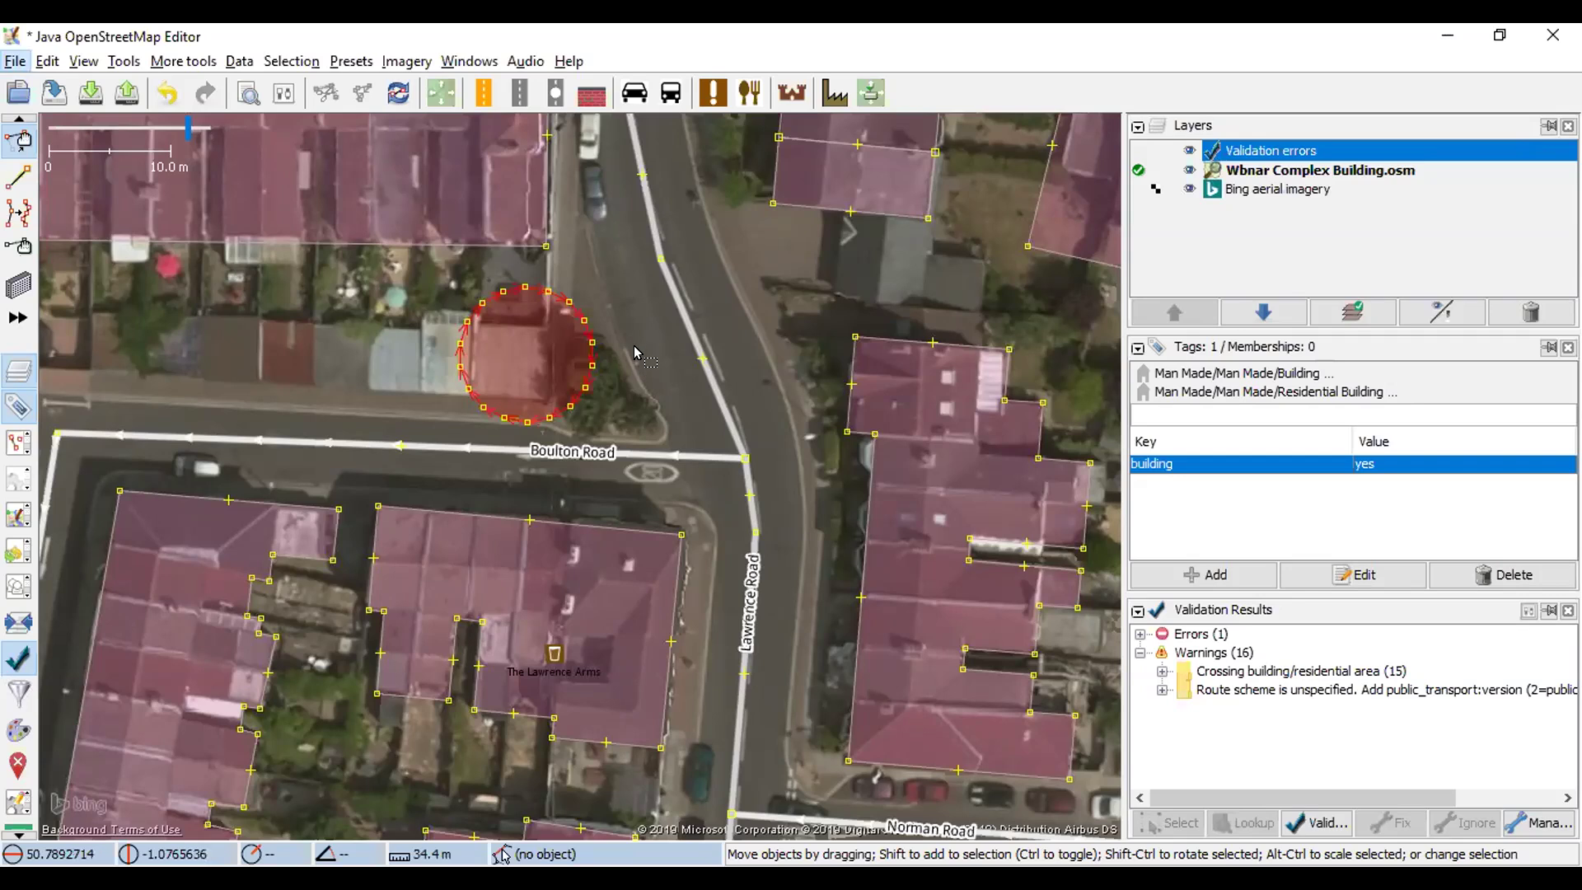
mouse_move(645, 355)
left_mouse_down()
mouse_move(700, 387)
mouse_move(648, 355)
left_mouse_up()
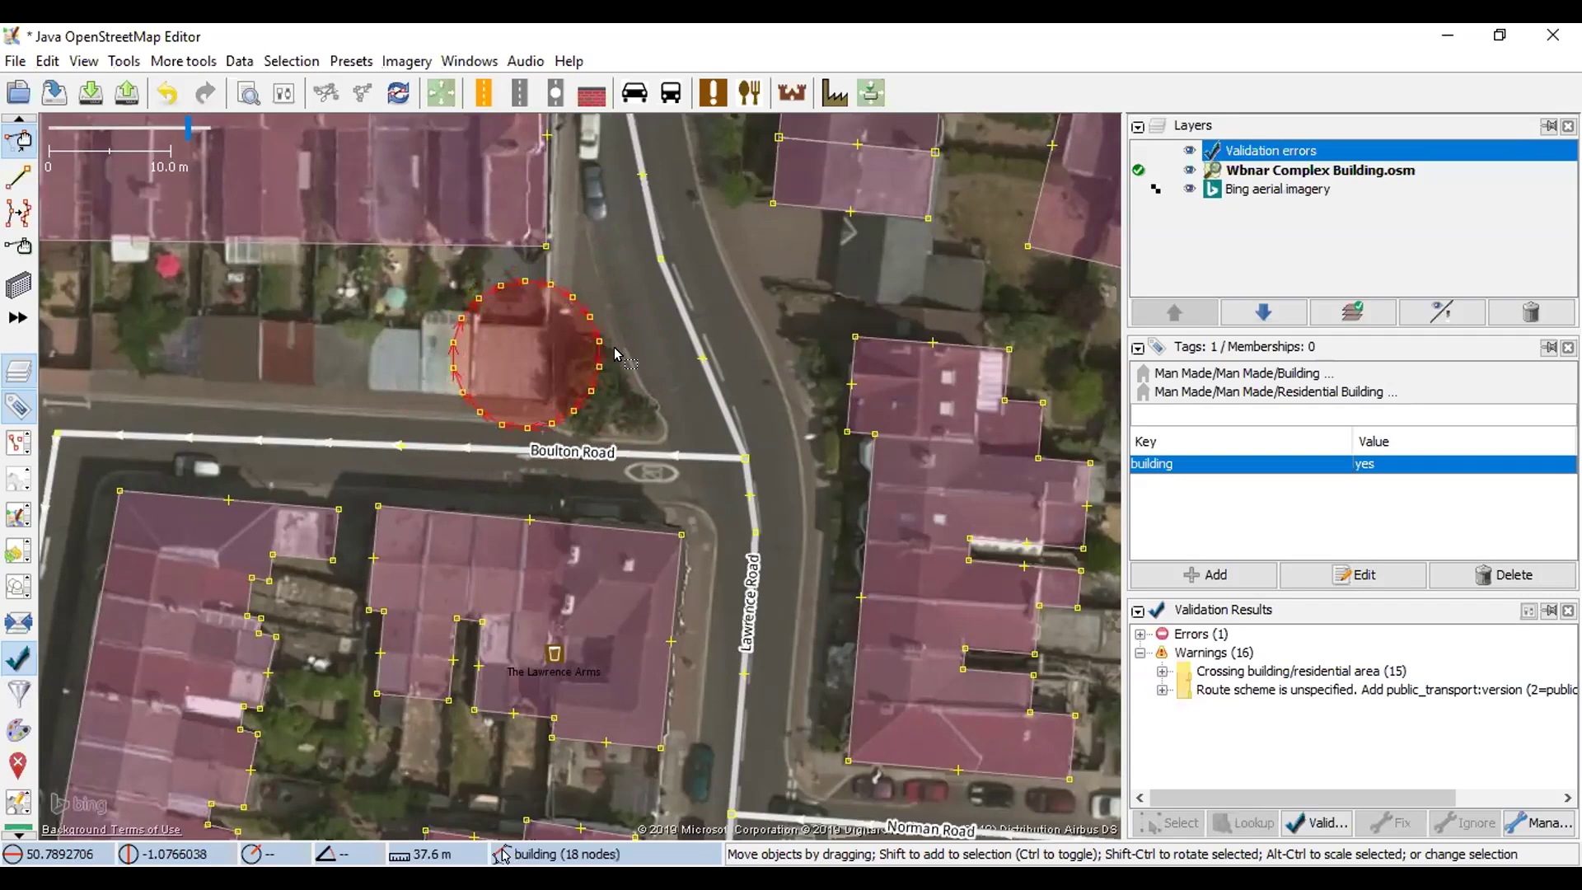
key("Delete")
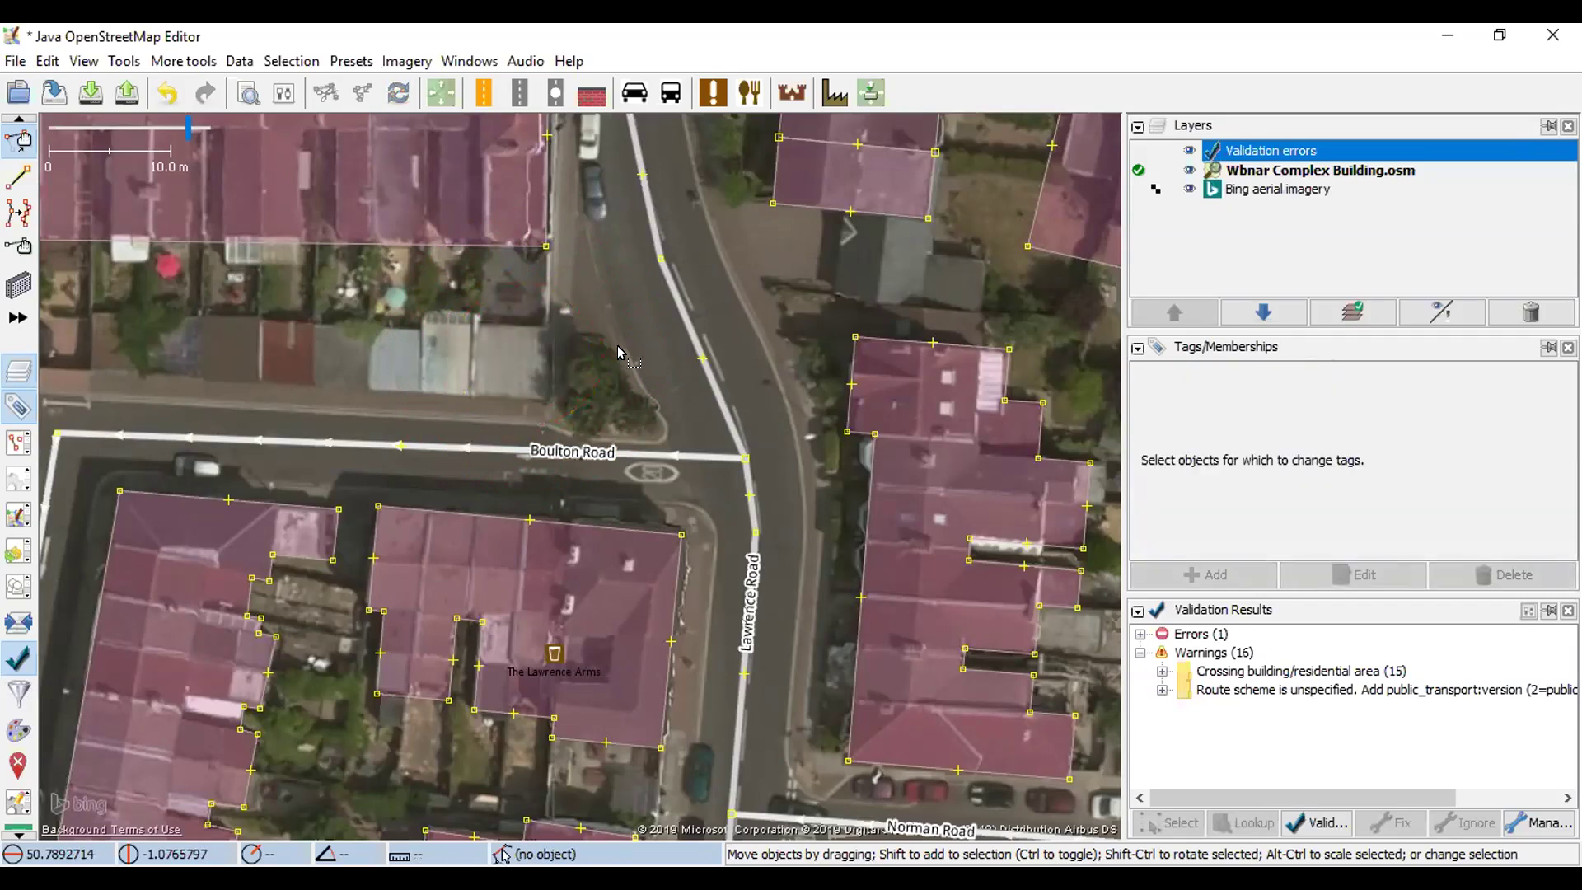
- With building drawing active, examine the row of garages along the north side of Boulton Road
key("b")
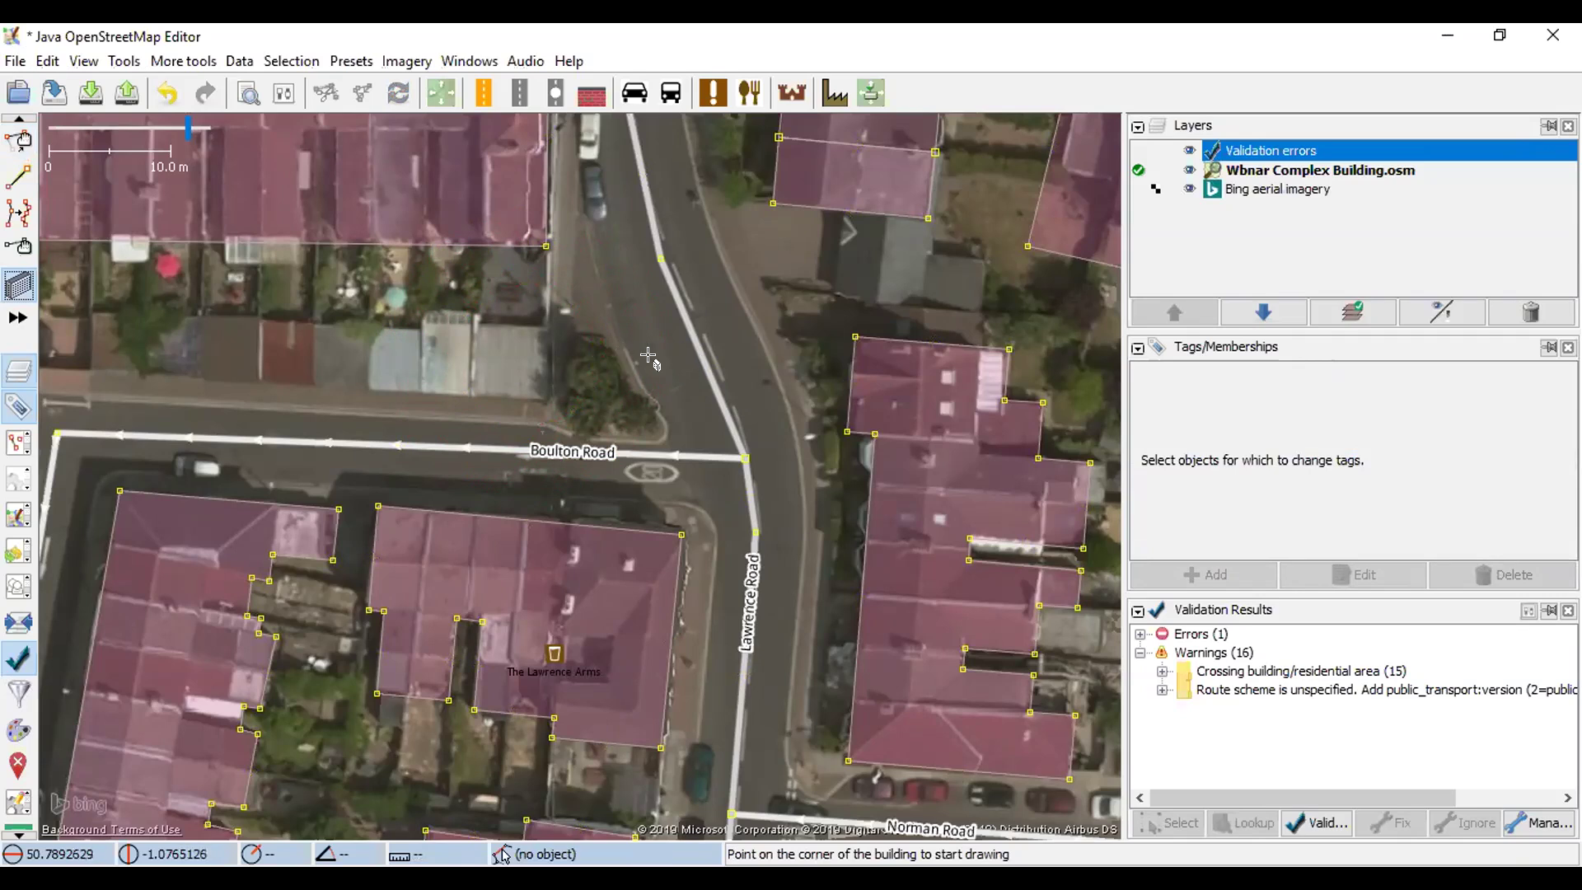
left_click_drag(646, 353, 667, 350)
scroll(509, 350, "up", 3)
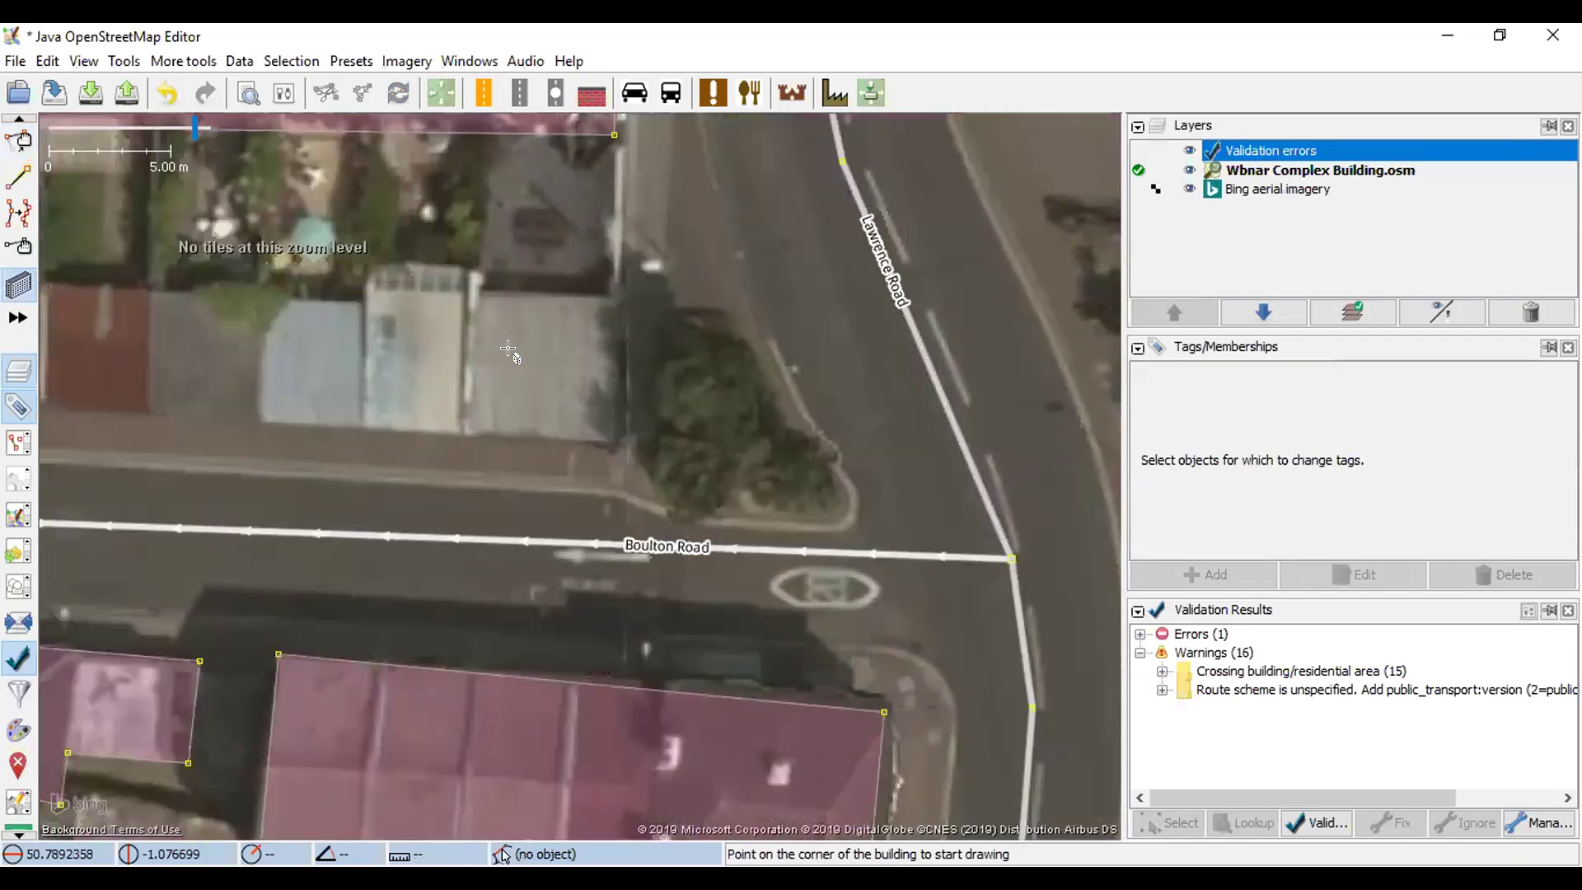
mouse_move(571, 365)
left_mouse_down()
mouse_move(648, 413)
mouse_move(940, 410)
left_mouse_up()
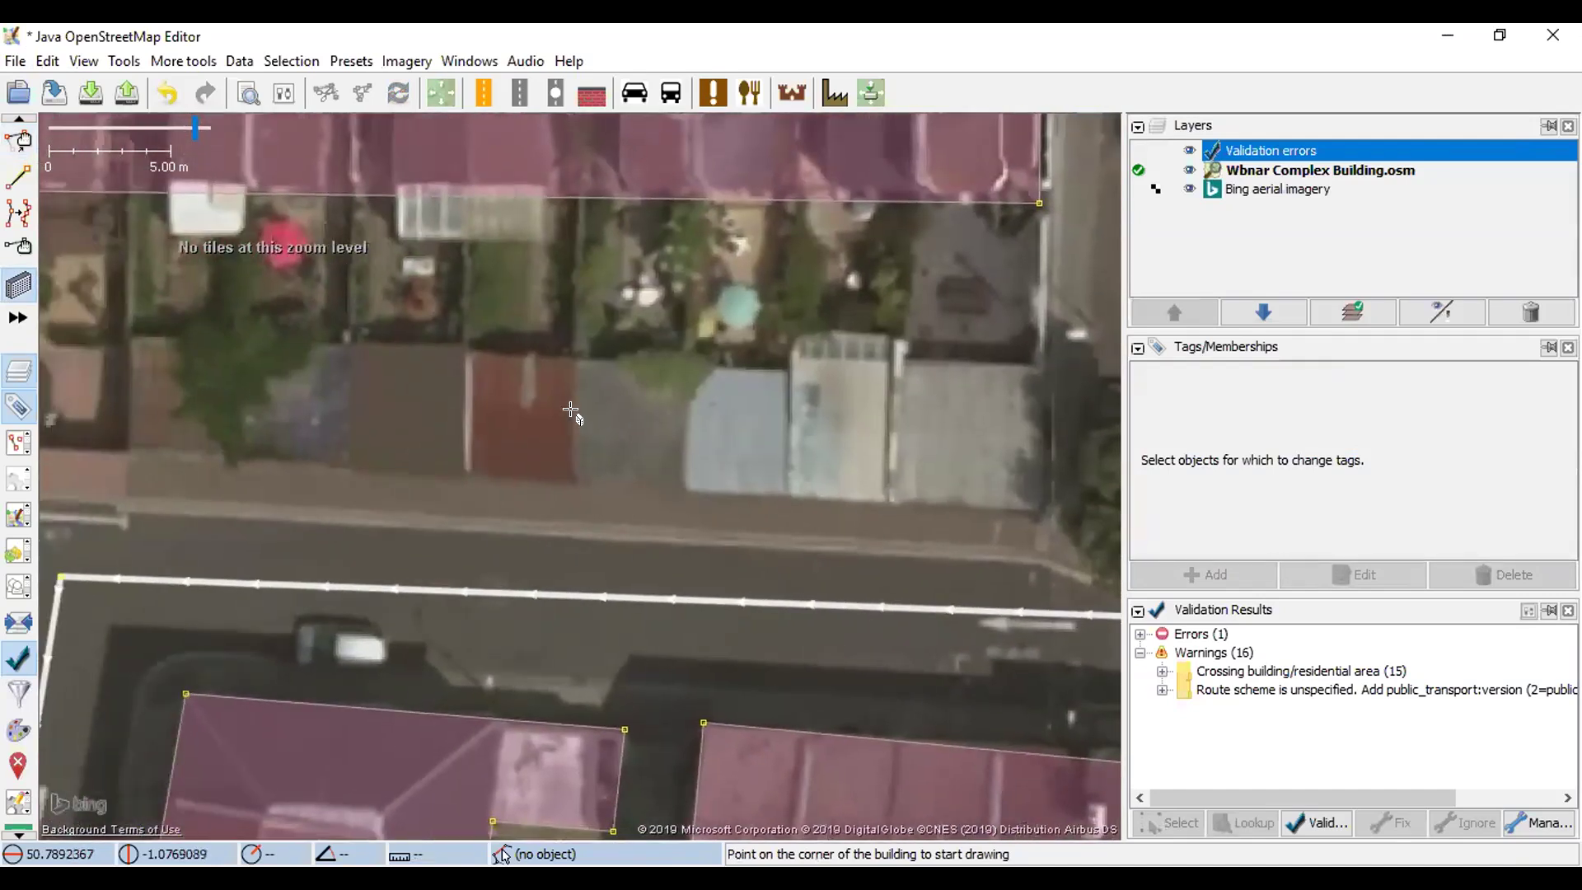
left_click_drag(649, 428, 554, 445)
right_click(595, 414)
left_click_drag(586, 393, 649, 408)
scroll(642, 407, "down", 2)
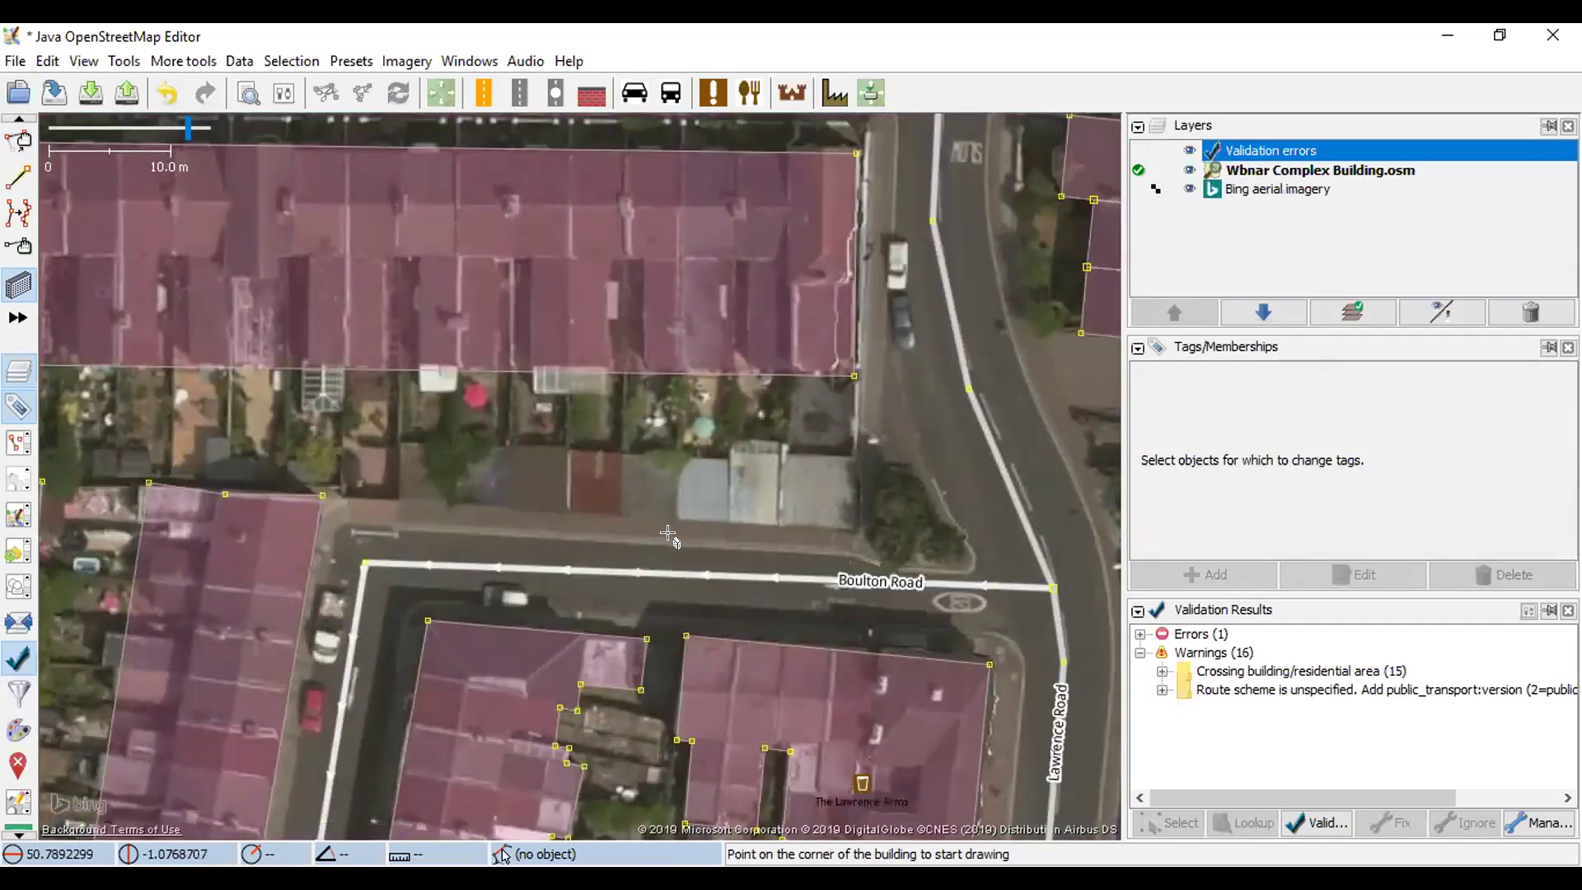
left_click_drag(753, 304, 704, 302)
scroll(778, 494, "up", 3)
left_click_drag(695, 431, 653, 384)
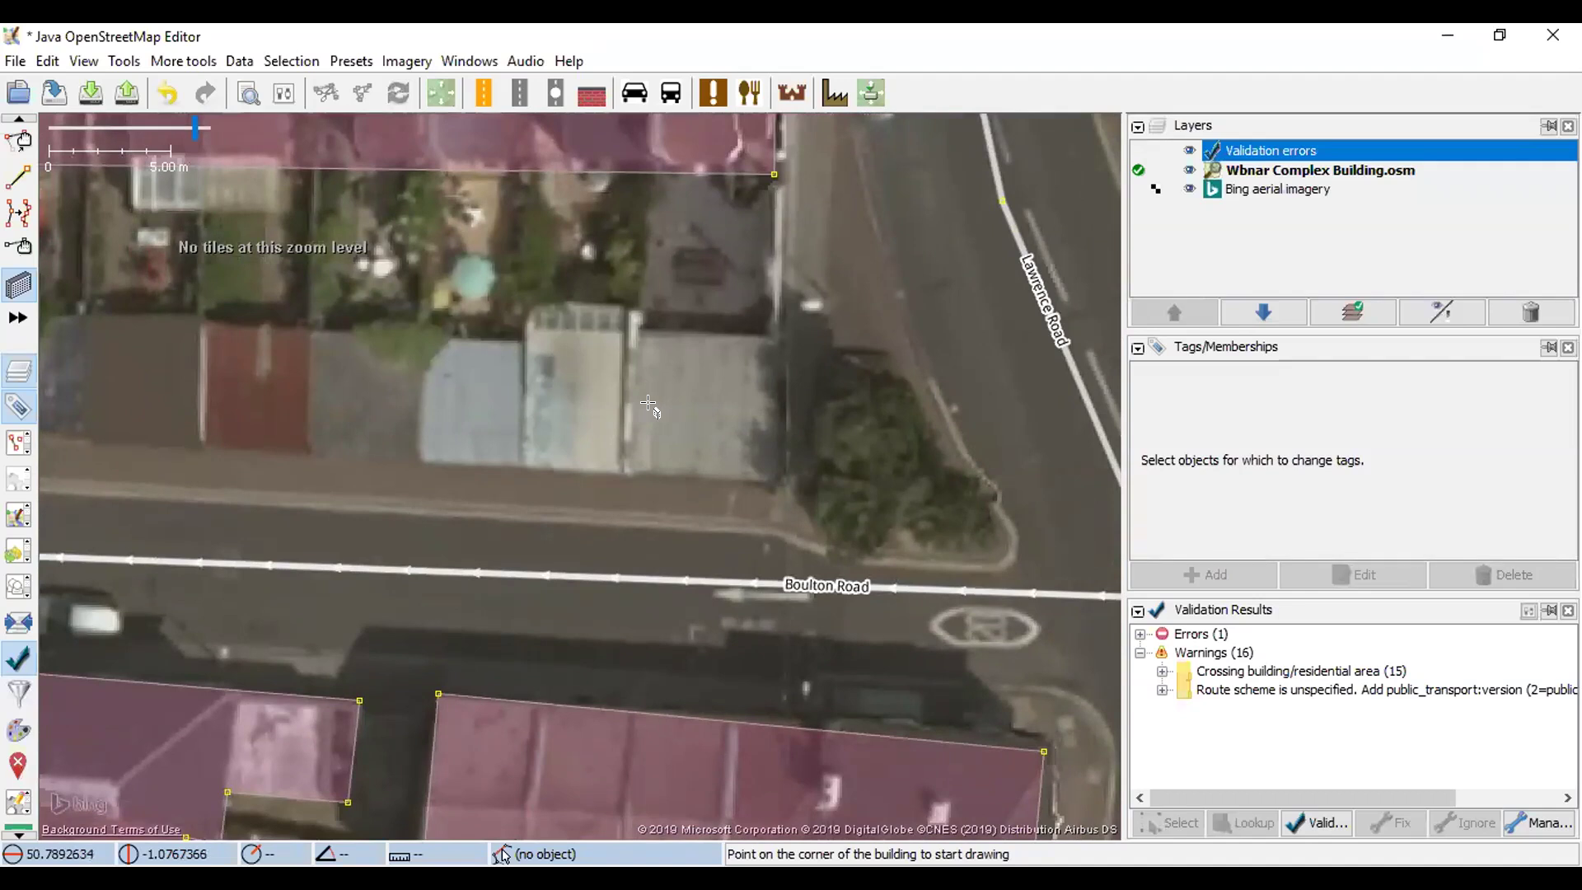
- Draw rectangular buildings over the two easternmost Boulton Road garages, about 6.3 by 5.8 m for the corner one and 4.0 m wide for its neighbour
left_click(627, 473)
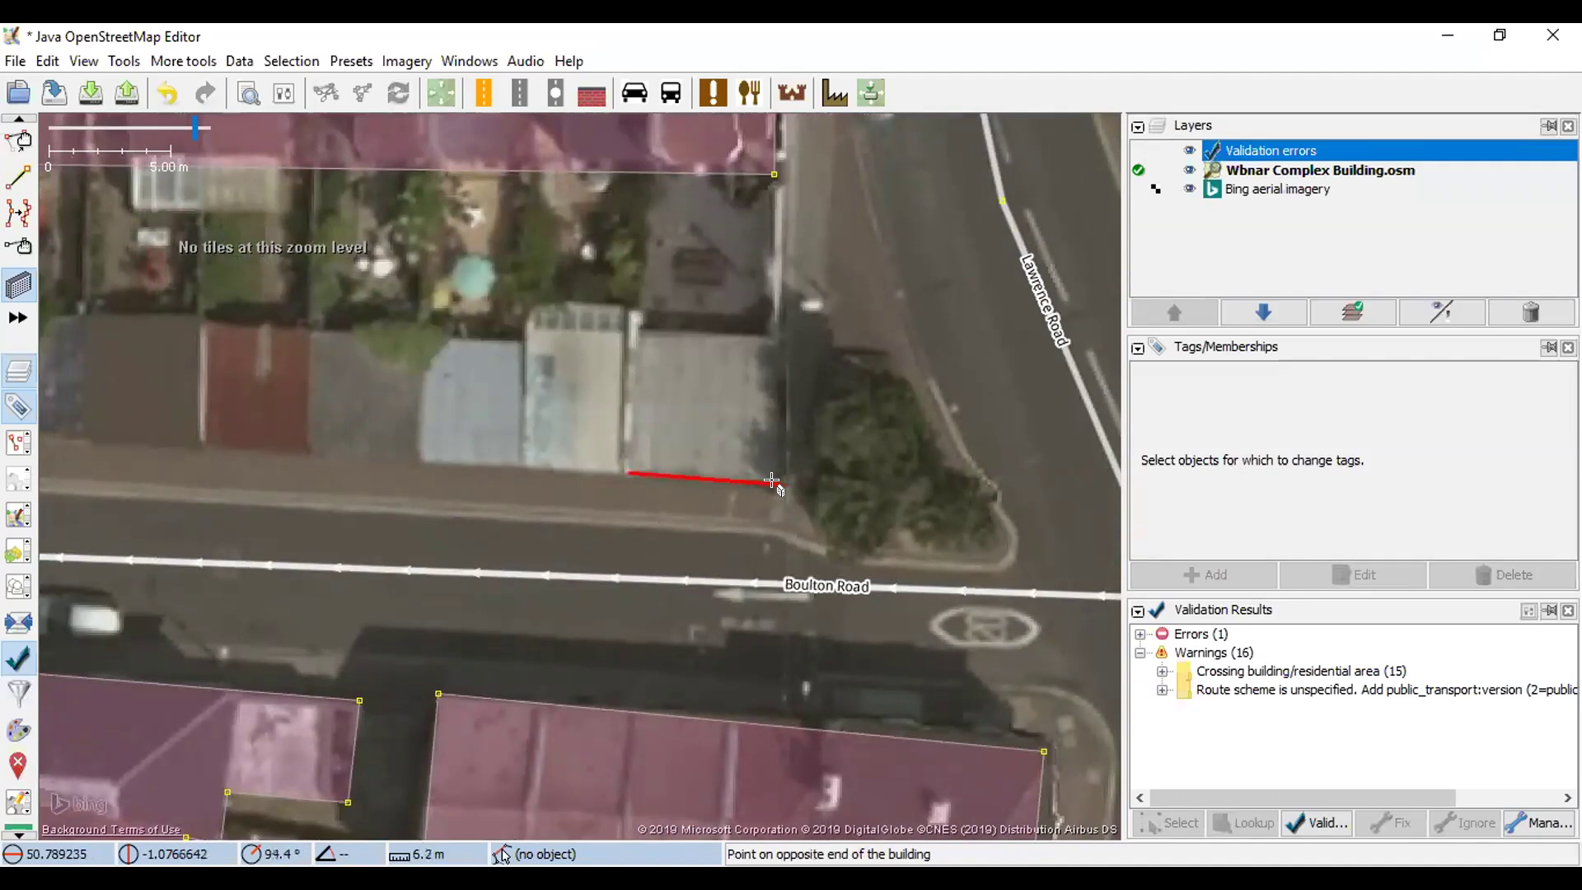
left_click(774, 480)
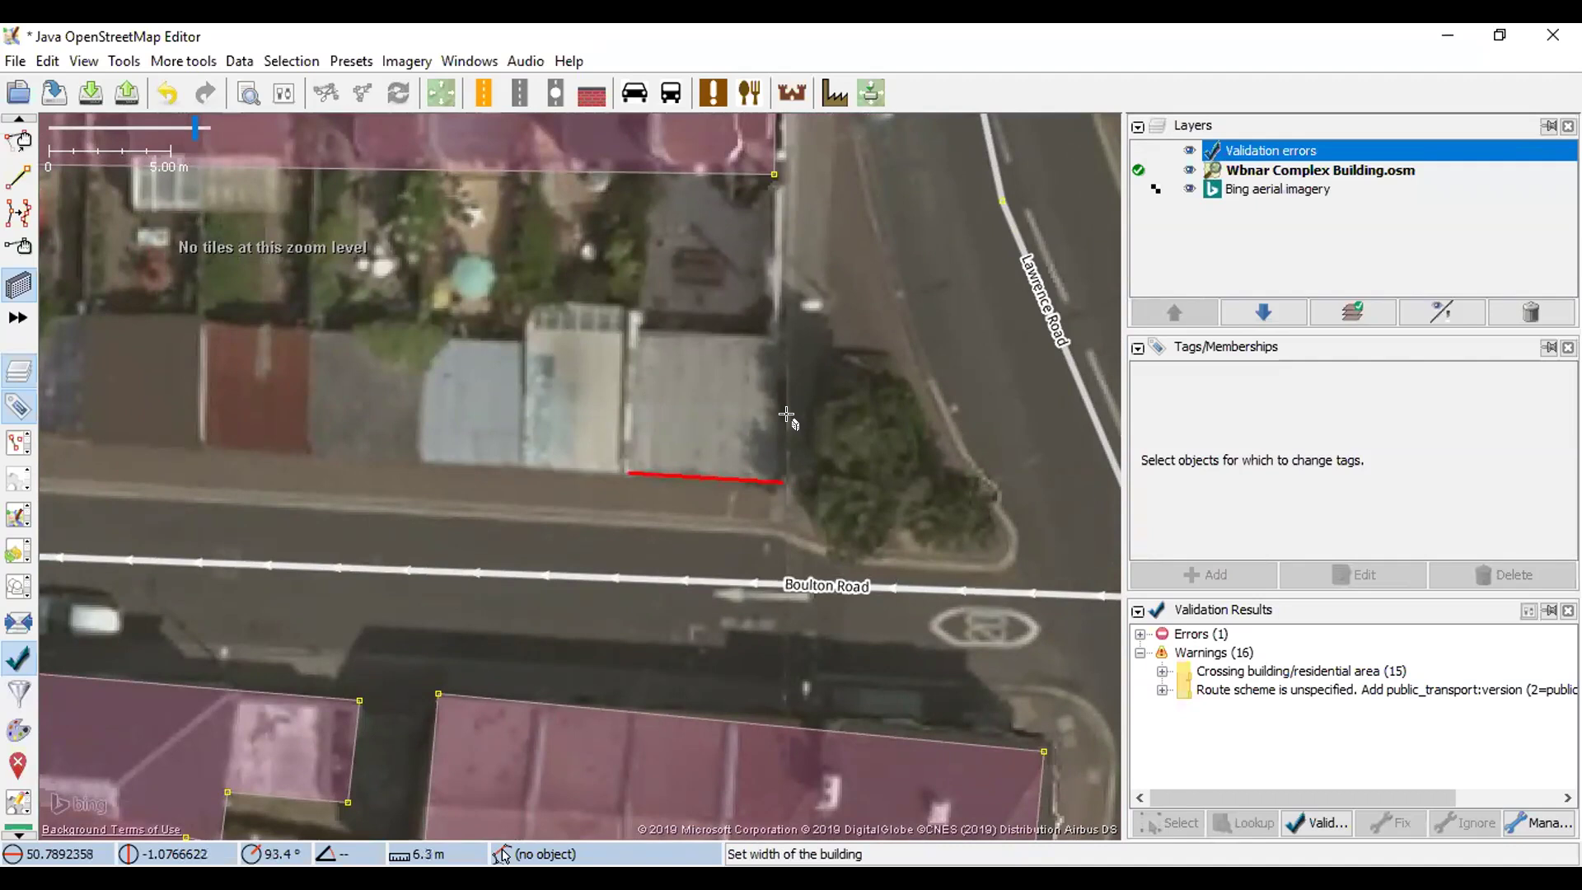
left_click(772, 333)
scroll(618, 432, "up", 2)
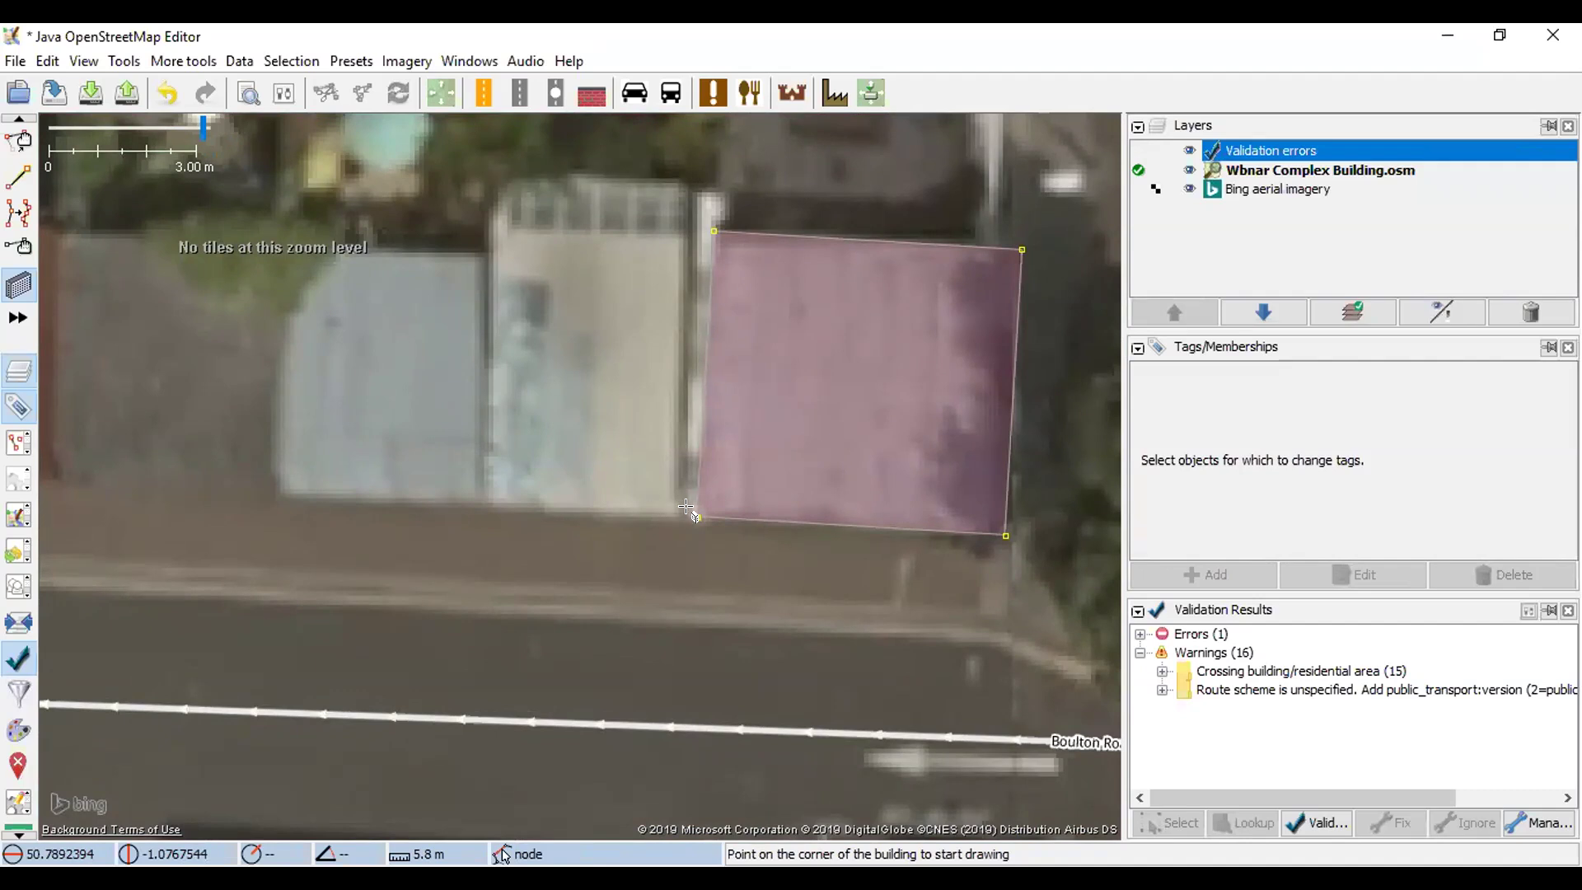
left_click(684, 514)
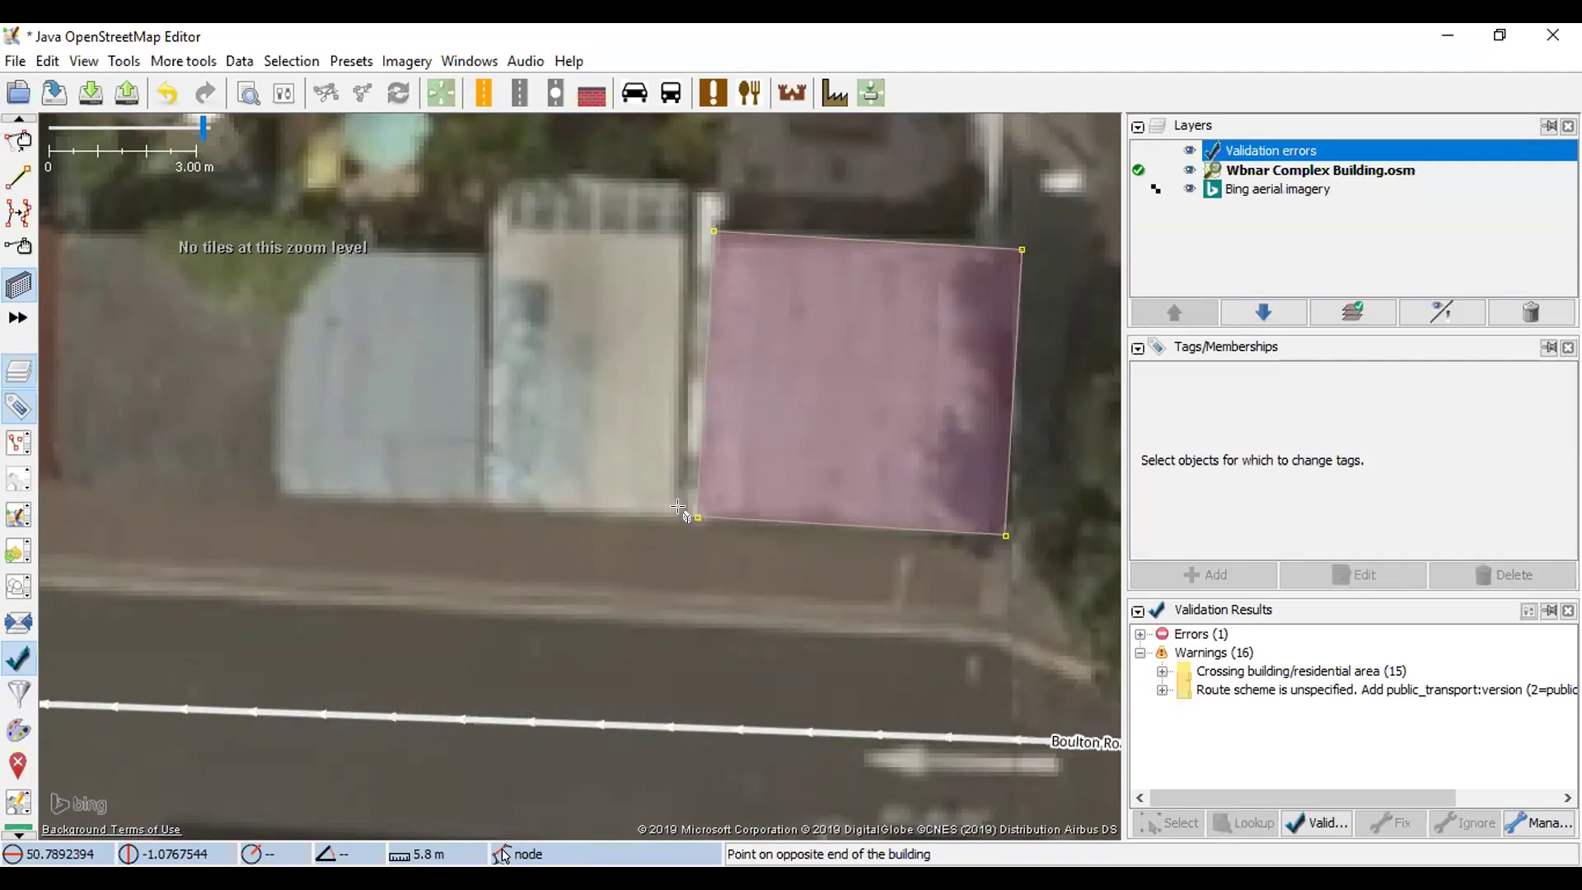
left_click(692, 212)
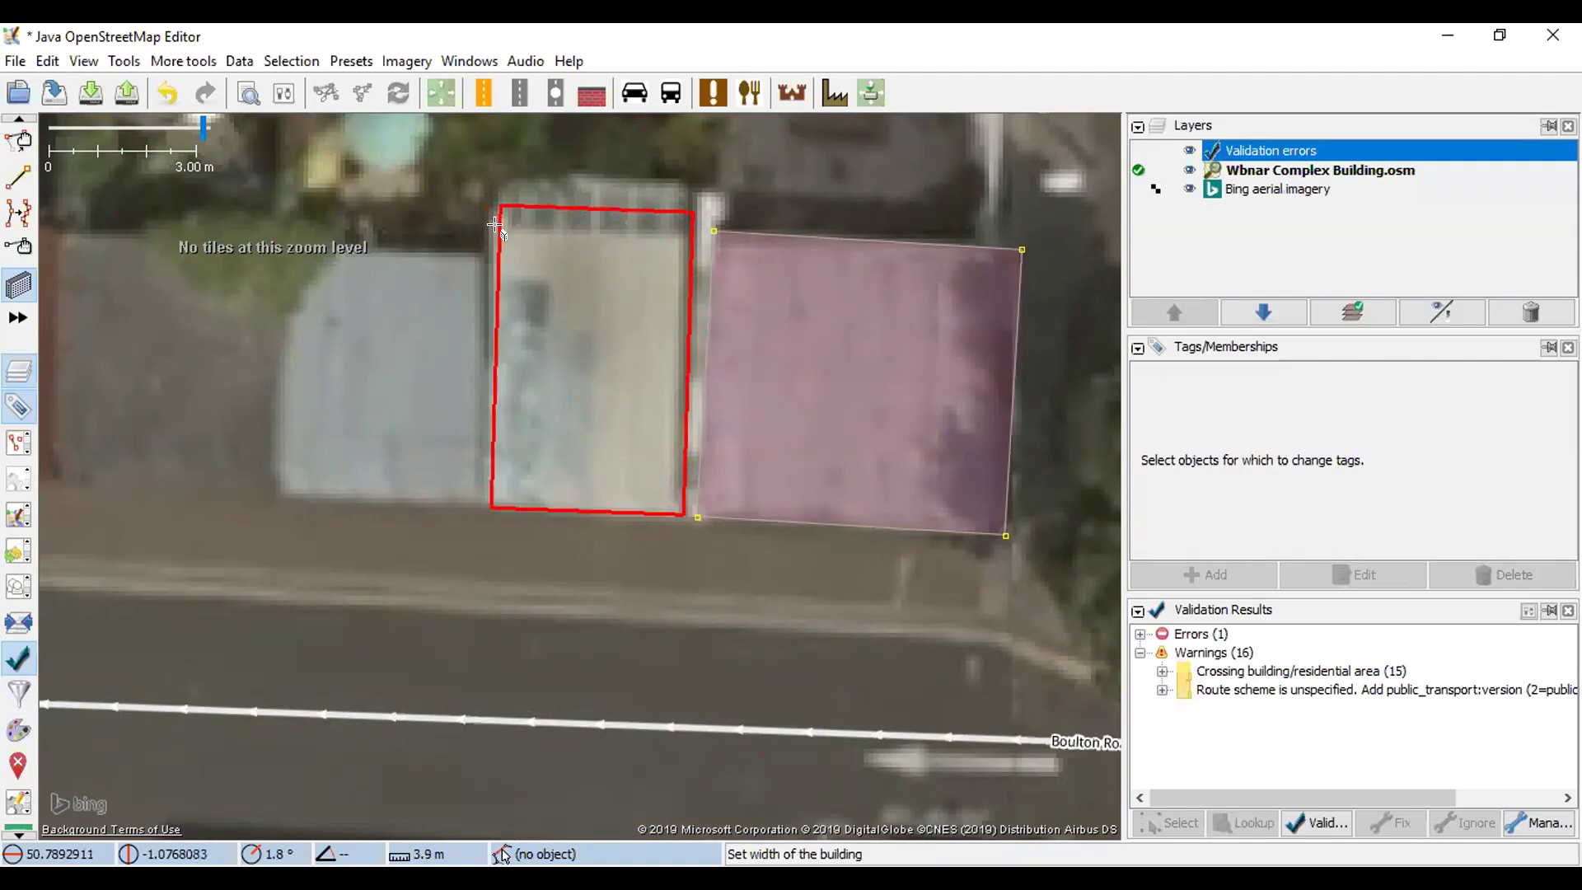
left_click(494, 224)
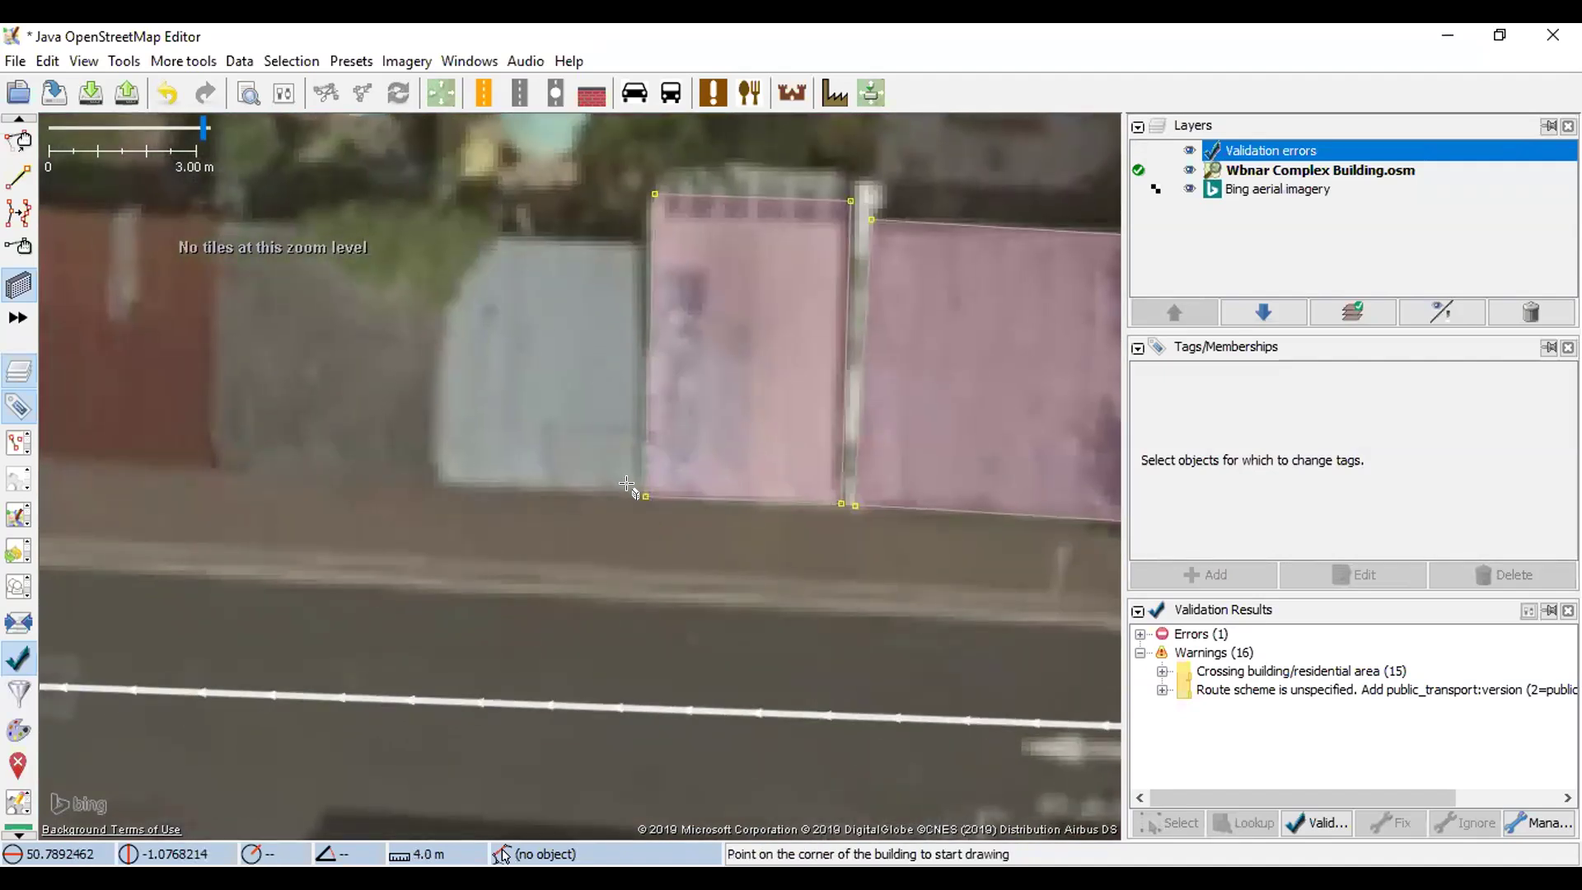
- Draw the next two garages westward as buildings, about 5.1 by 4.1 m and 4.5 m wide, sharing a wall
left_click(635, 492)
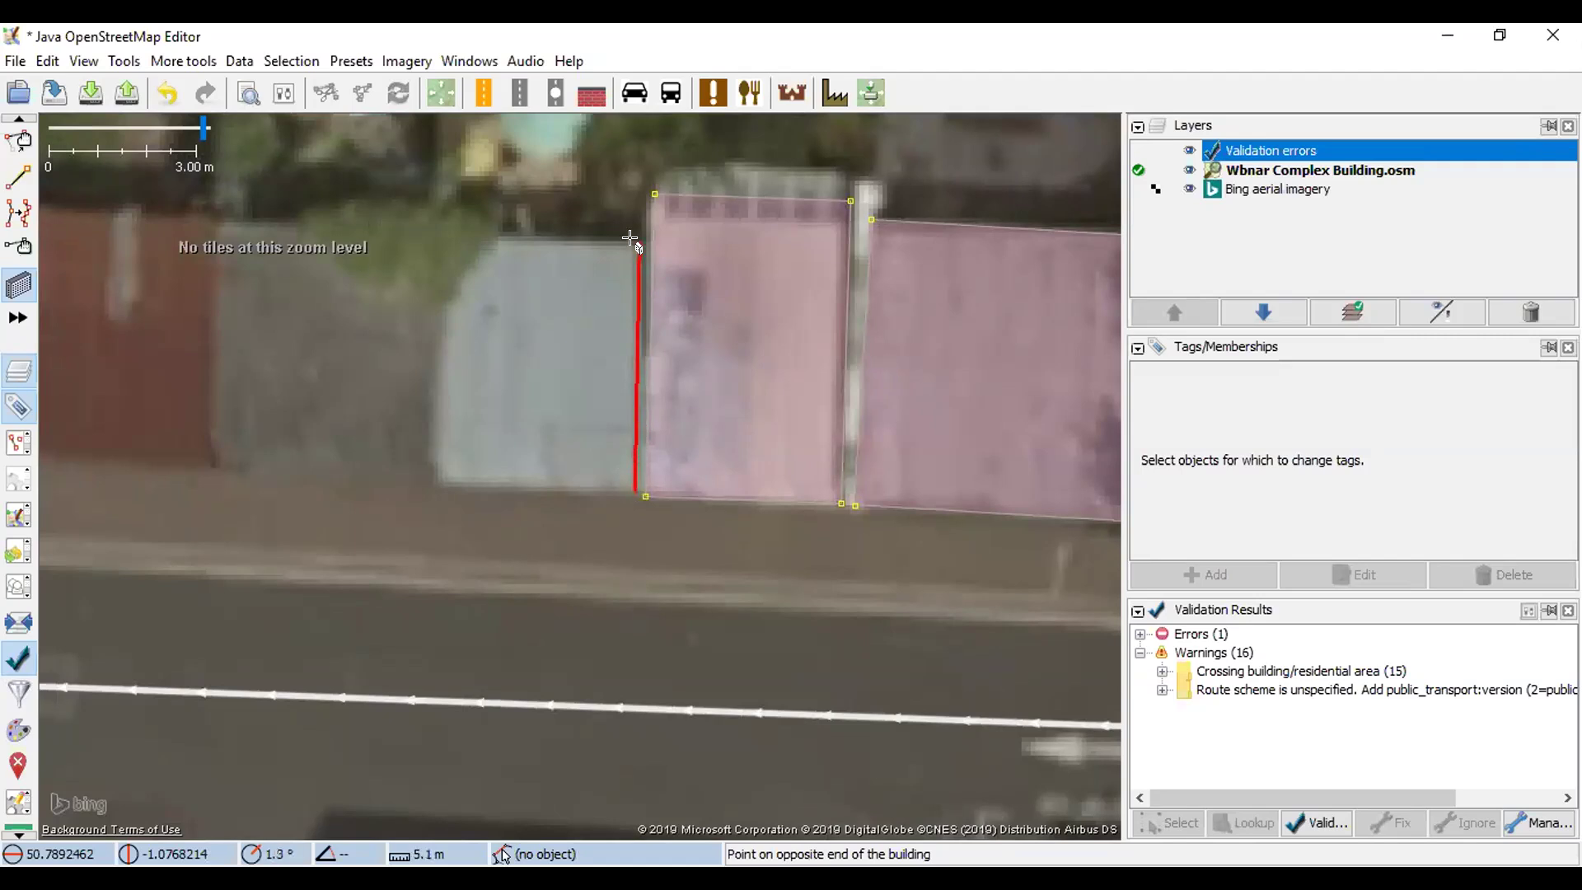
left_click(630, 238)
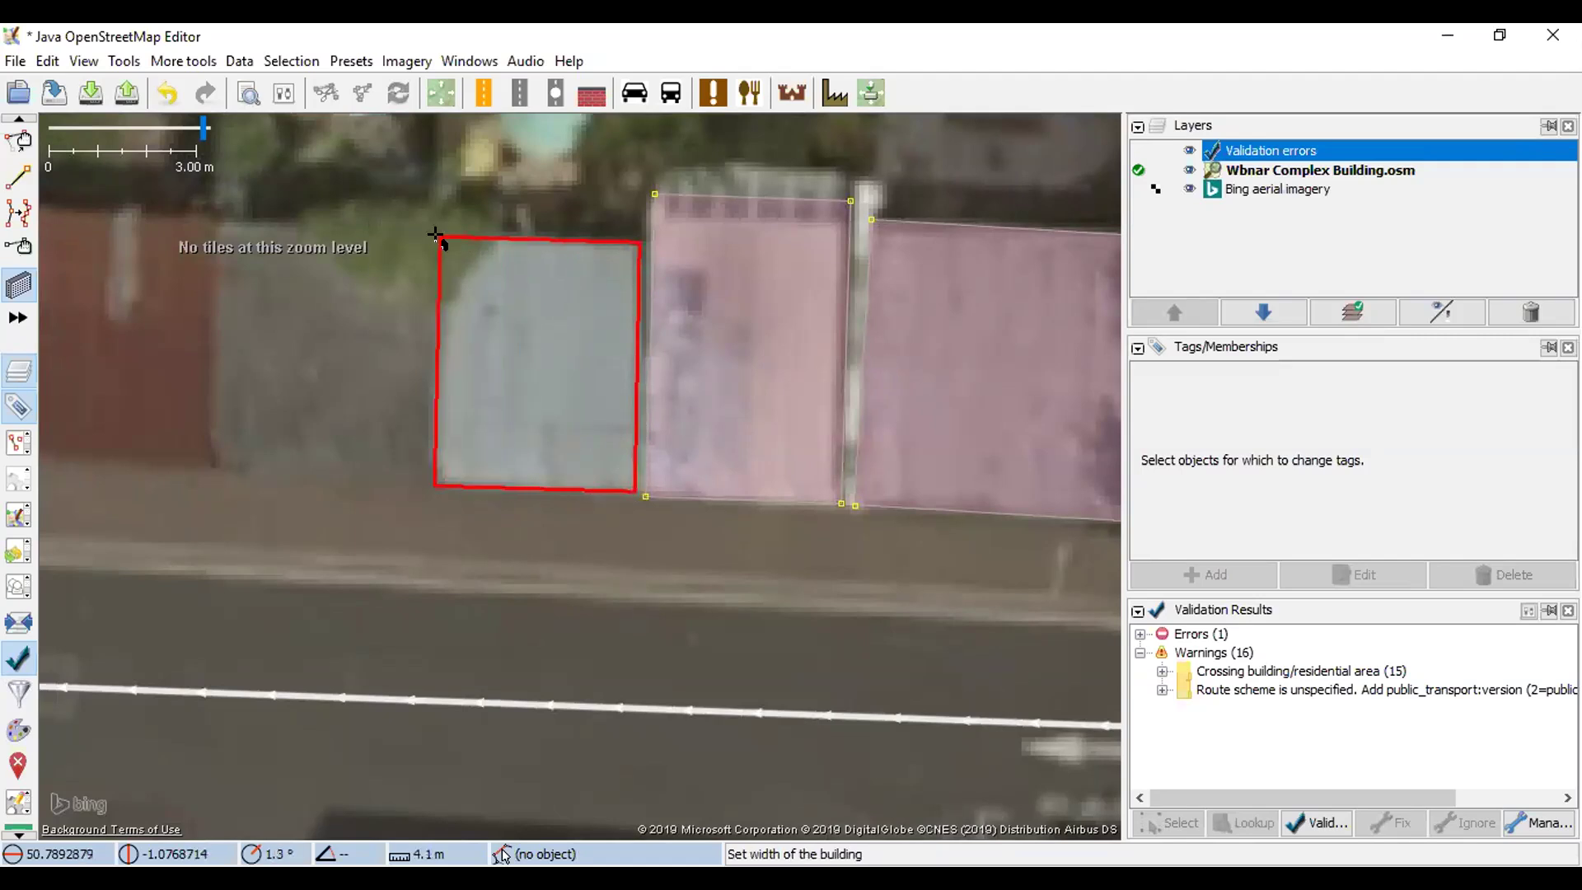
left_click(439, 238)
scroll(527, 340, "left", 3)
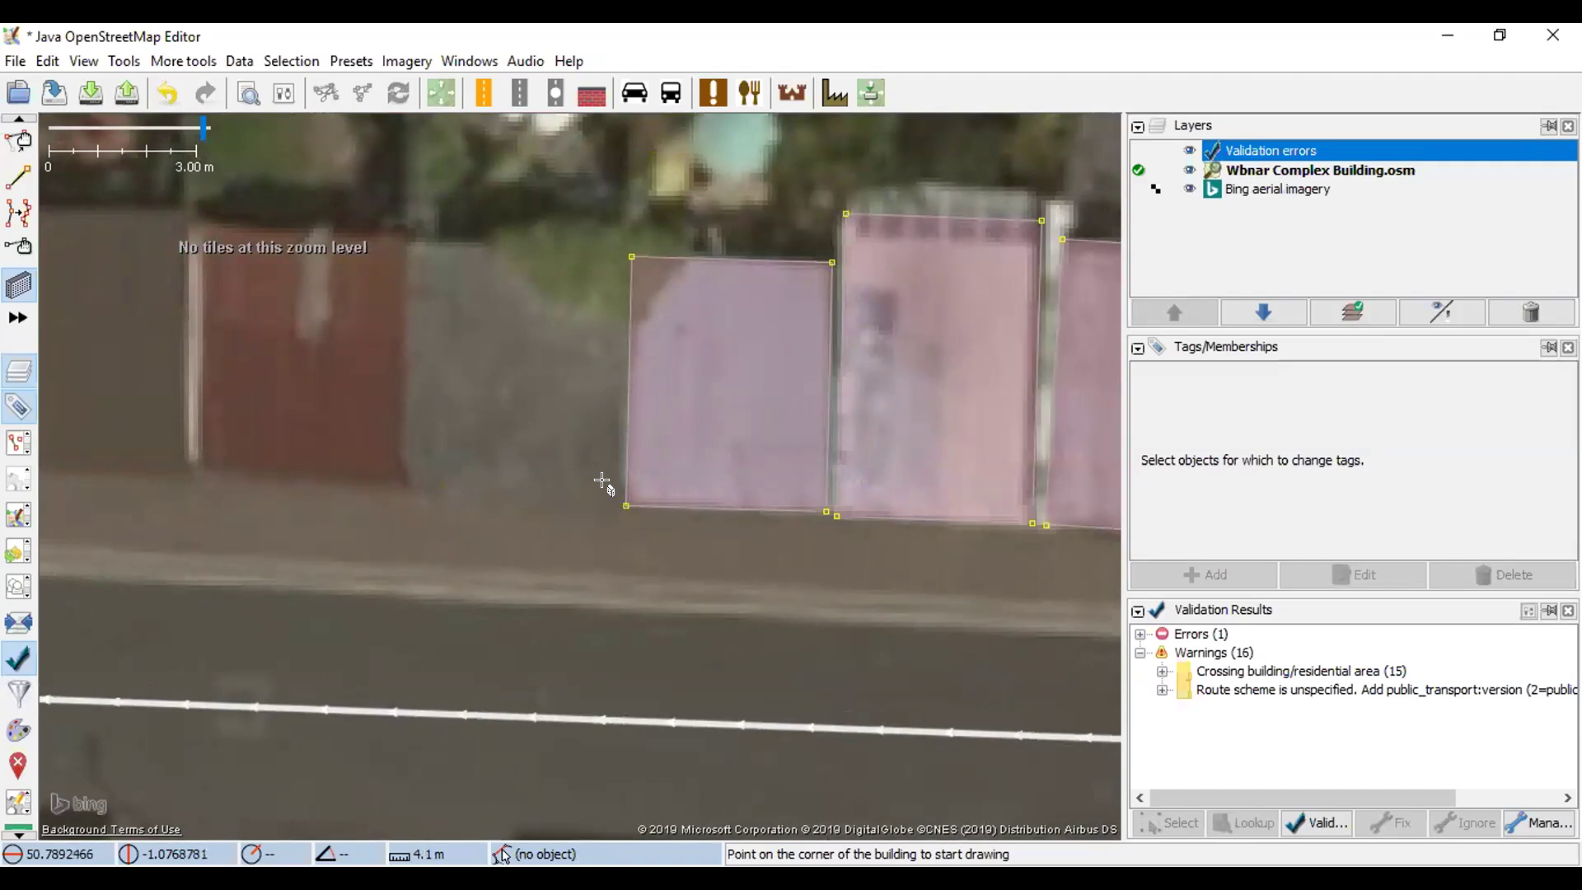
left_click(608, 484)
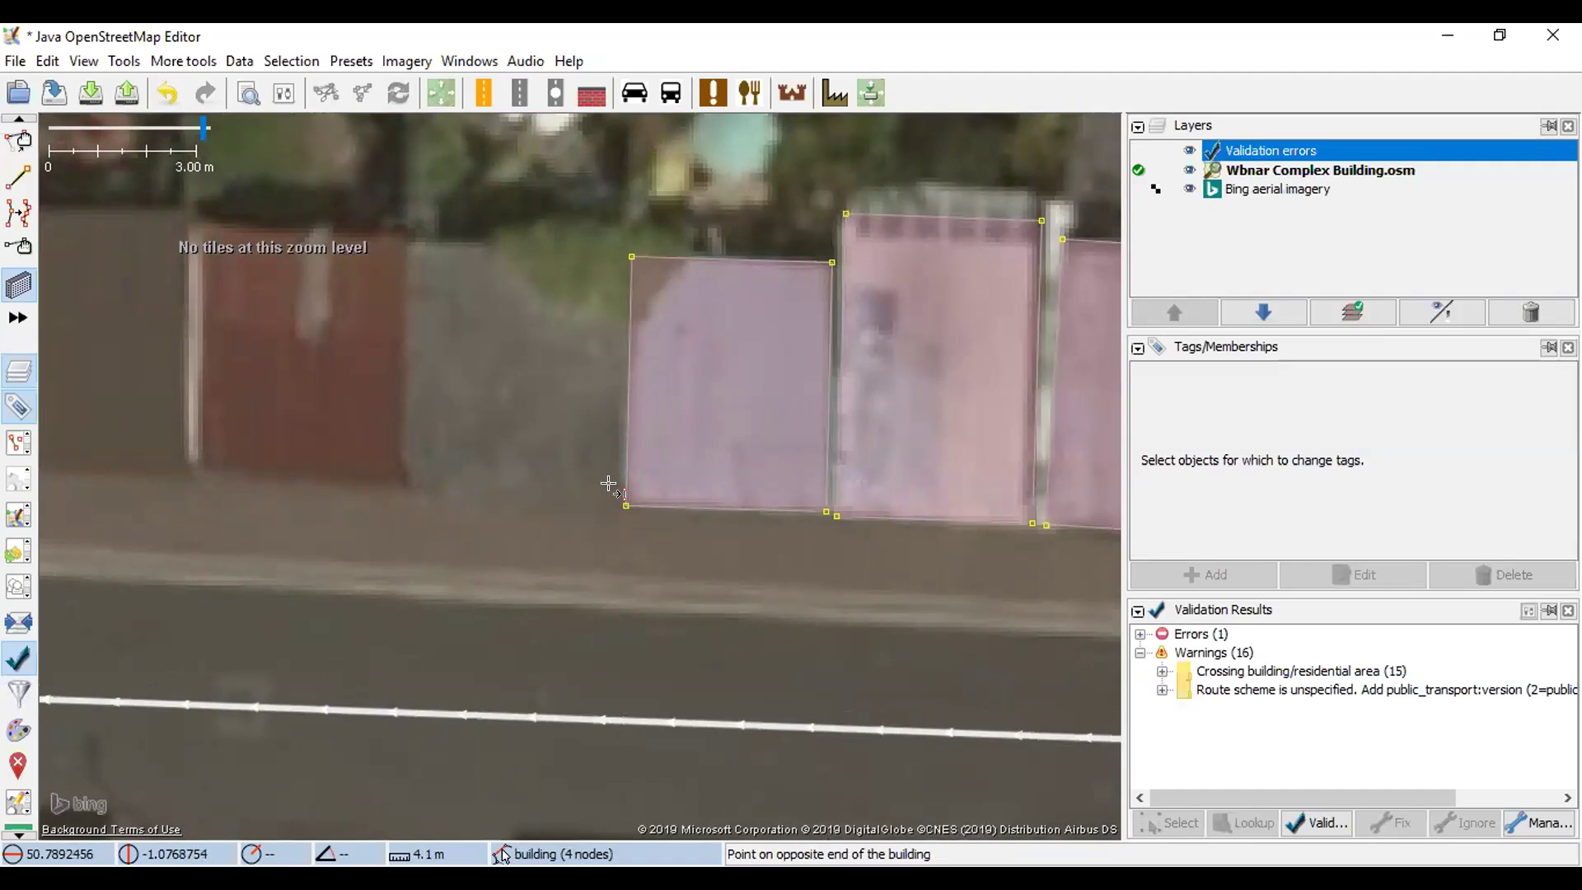
left_click(613, 244)
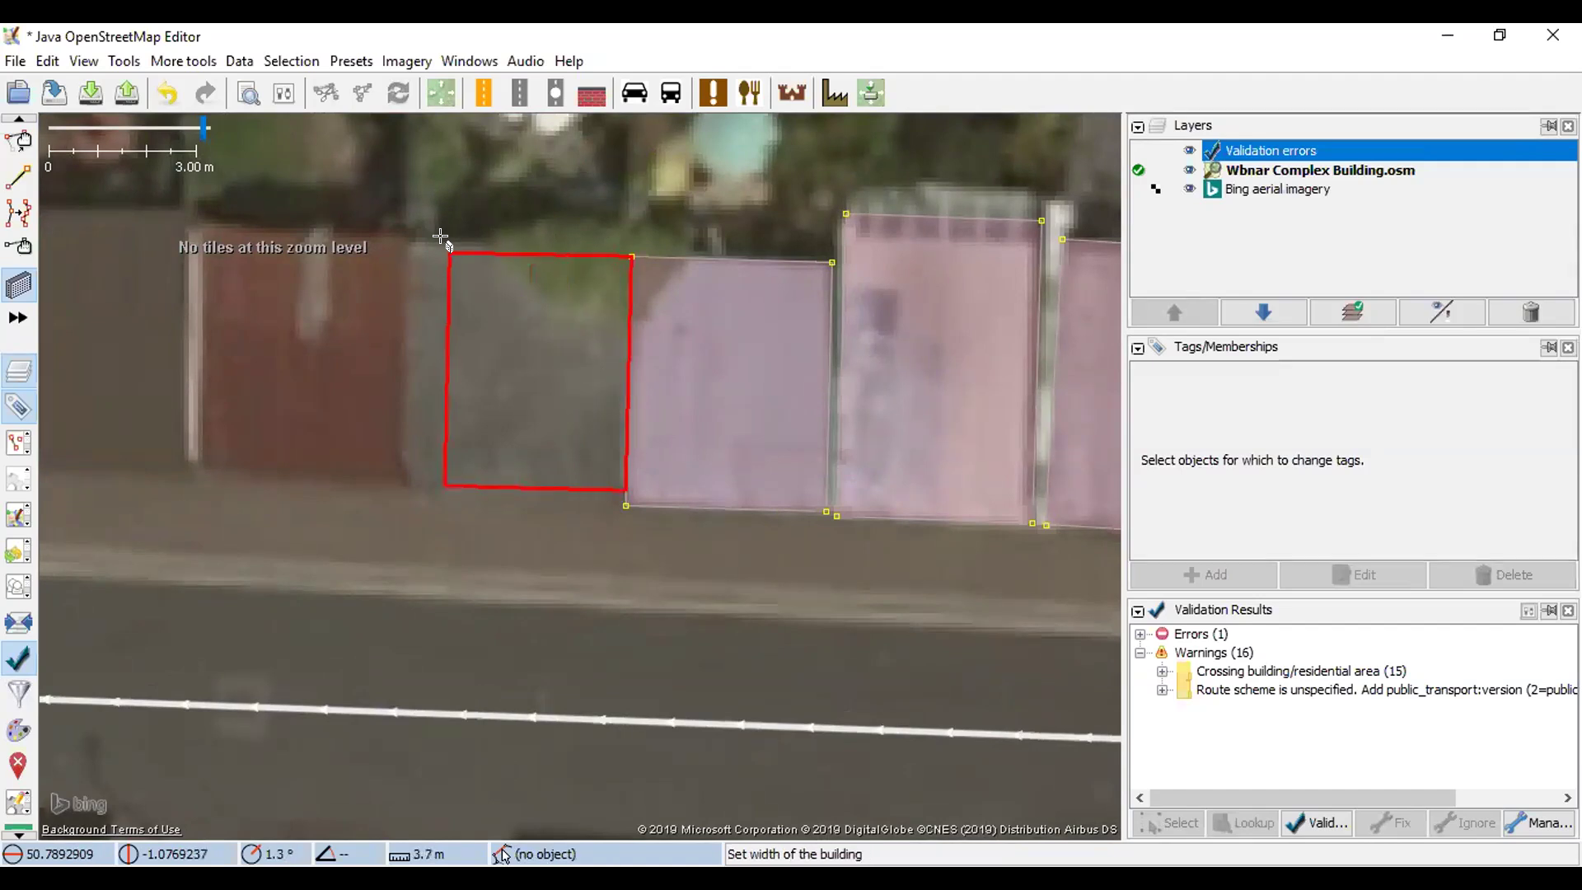
left_click(407, 249)
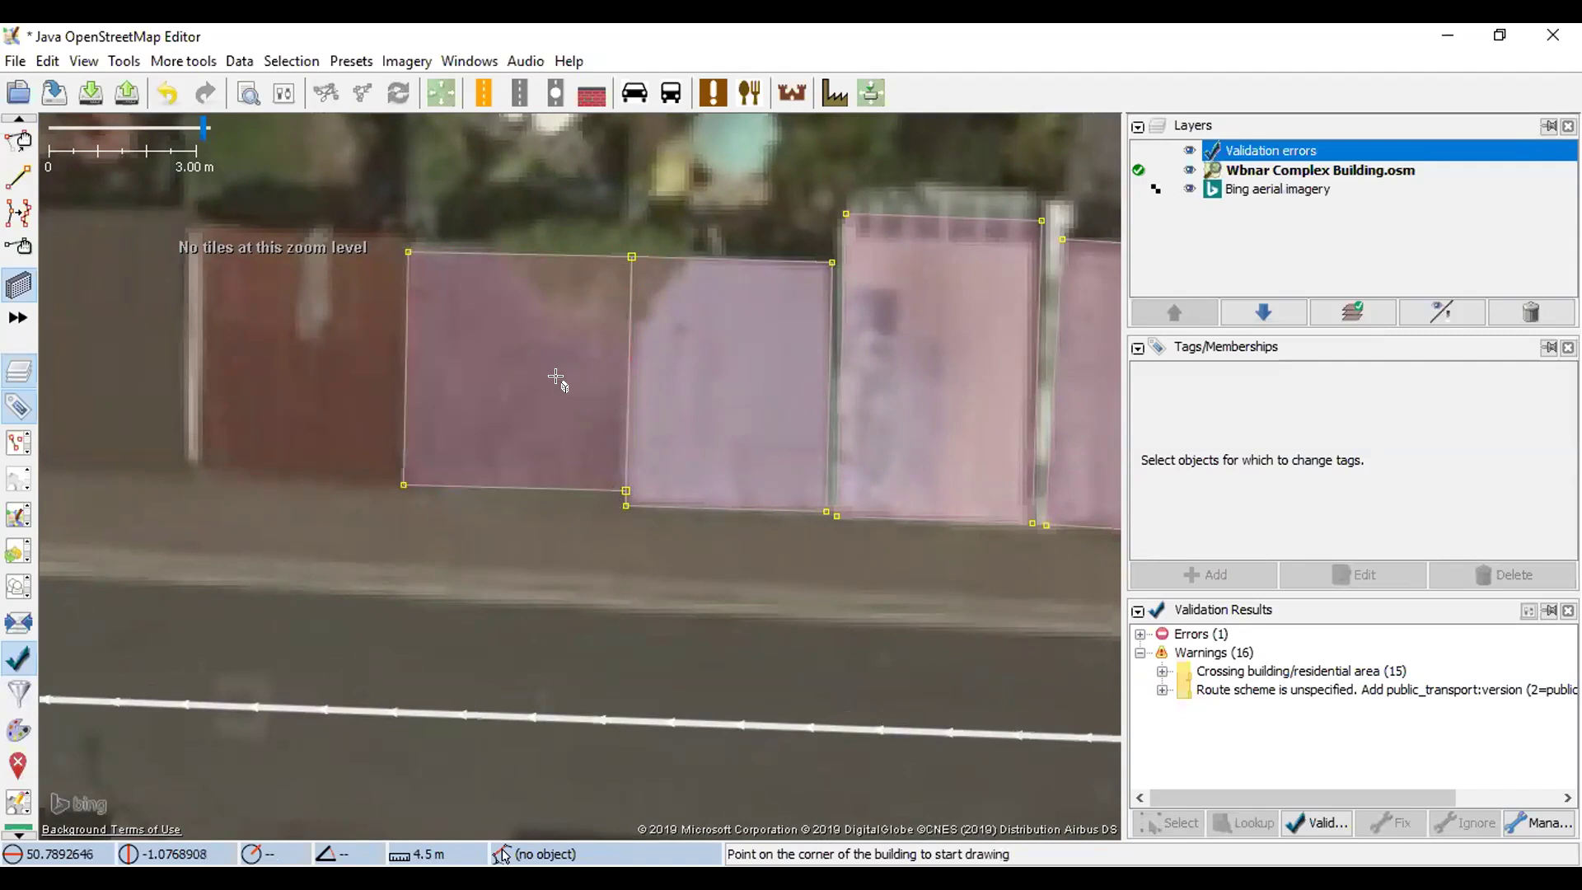
- Examine the four garage outlines along Boulton Road and how they relate to the surrounding buildings
key("ctrl+Left")
key("ctrl+Left")
key("ctrl+Right")
key("ctrl+Right")
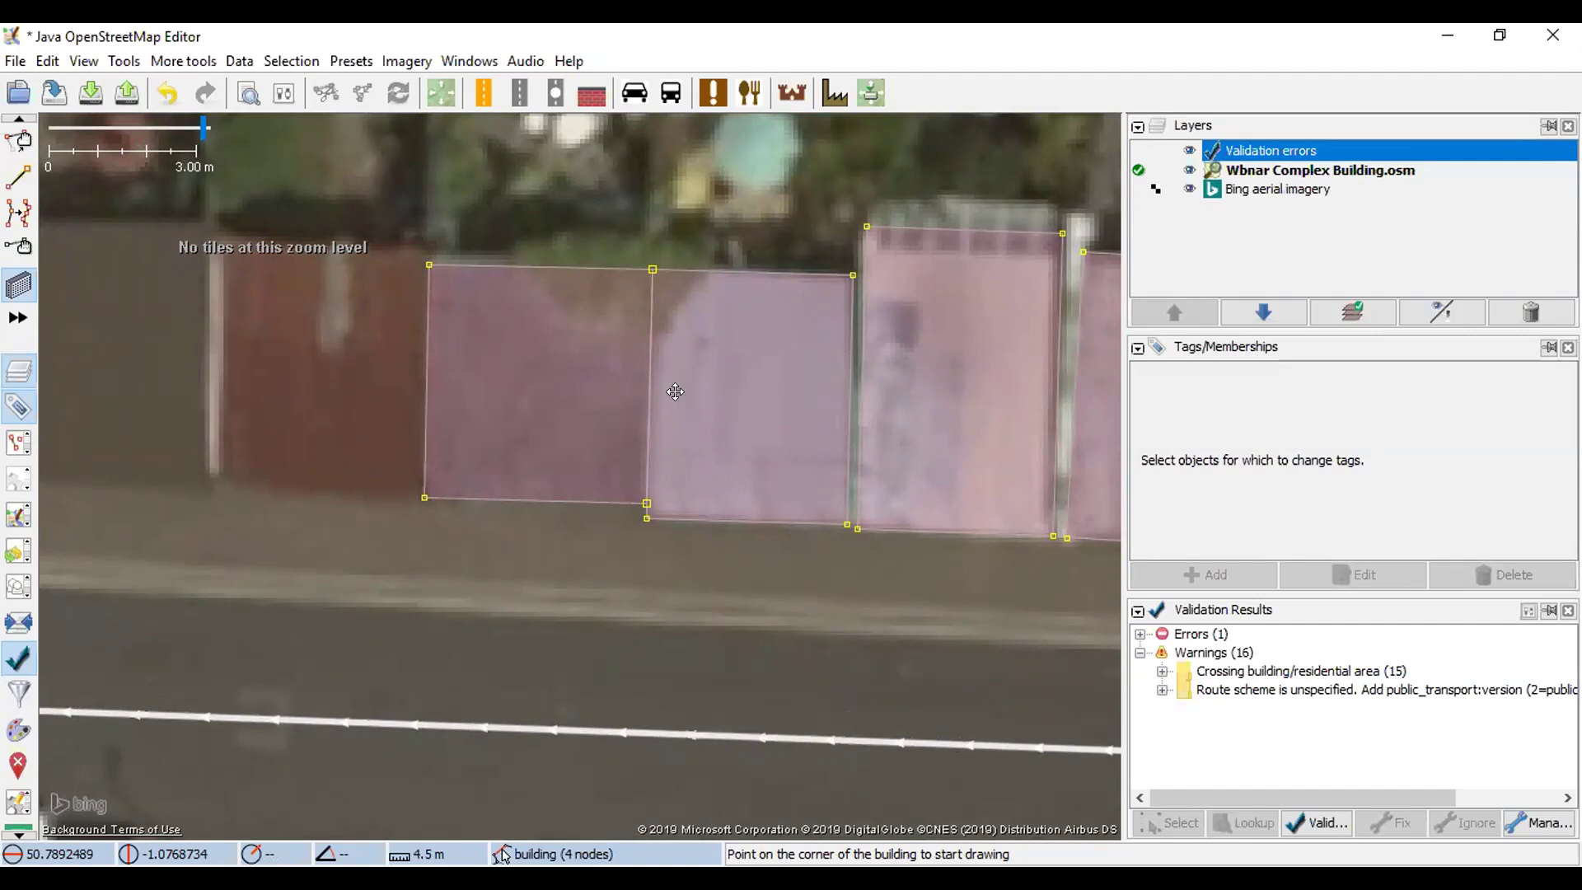
left_click_drag(669, 385, 624, 379)
left_click_drag(716, 407, 494, 406)
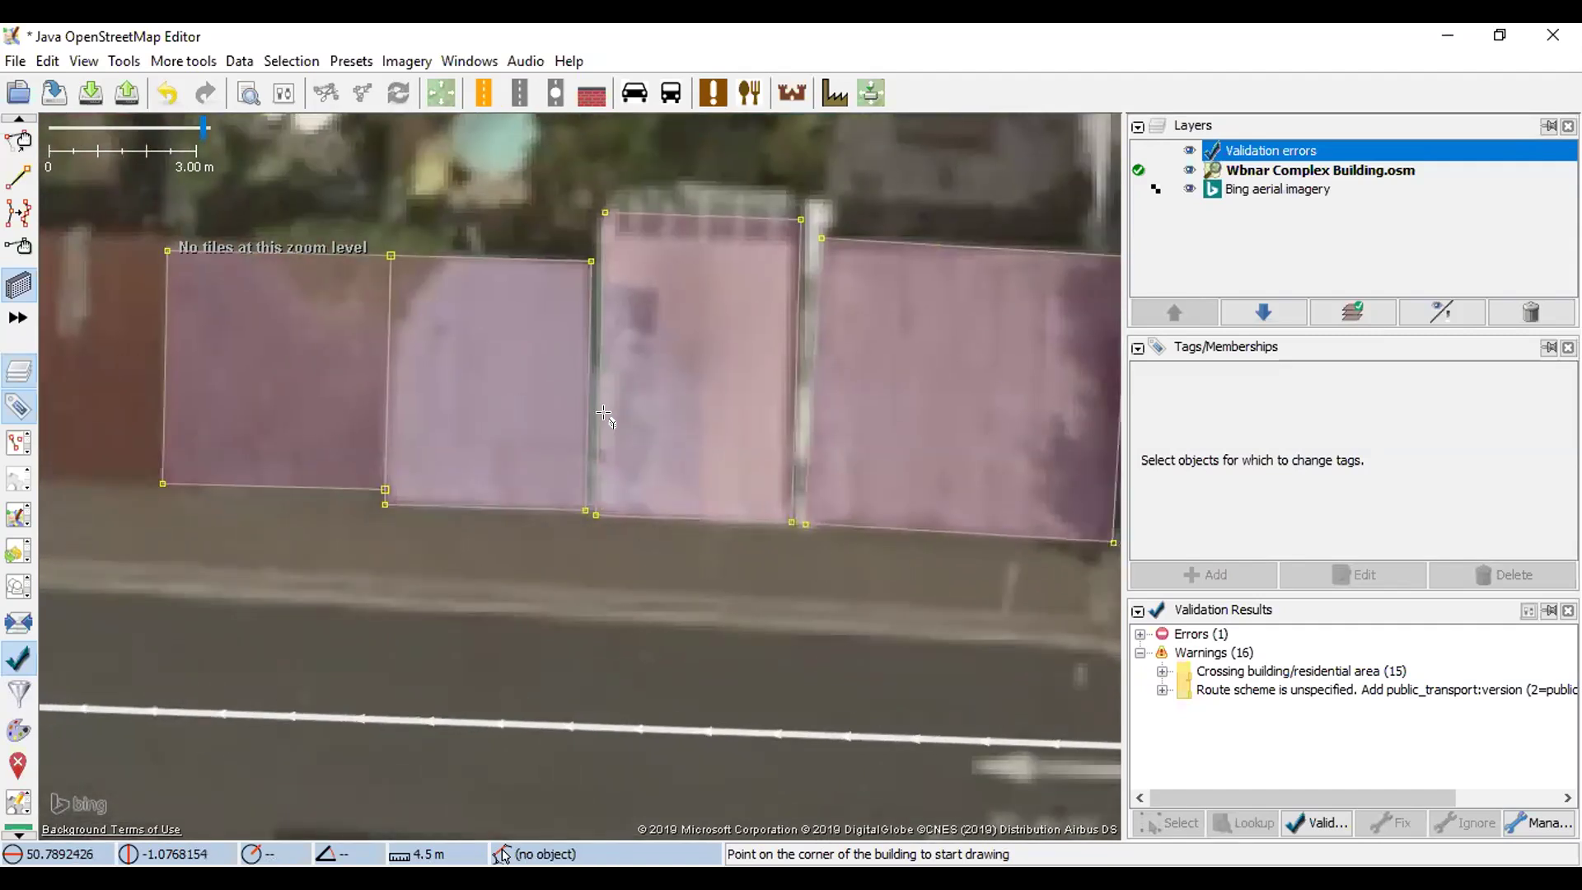
scroll(647, 424, "down", 2)
scroll(748, 412, "down", 1)
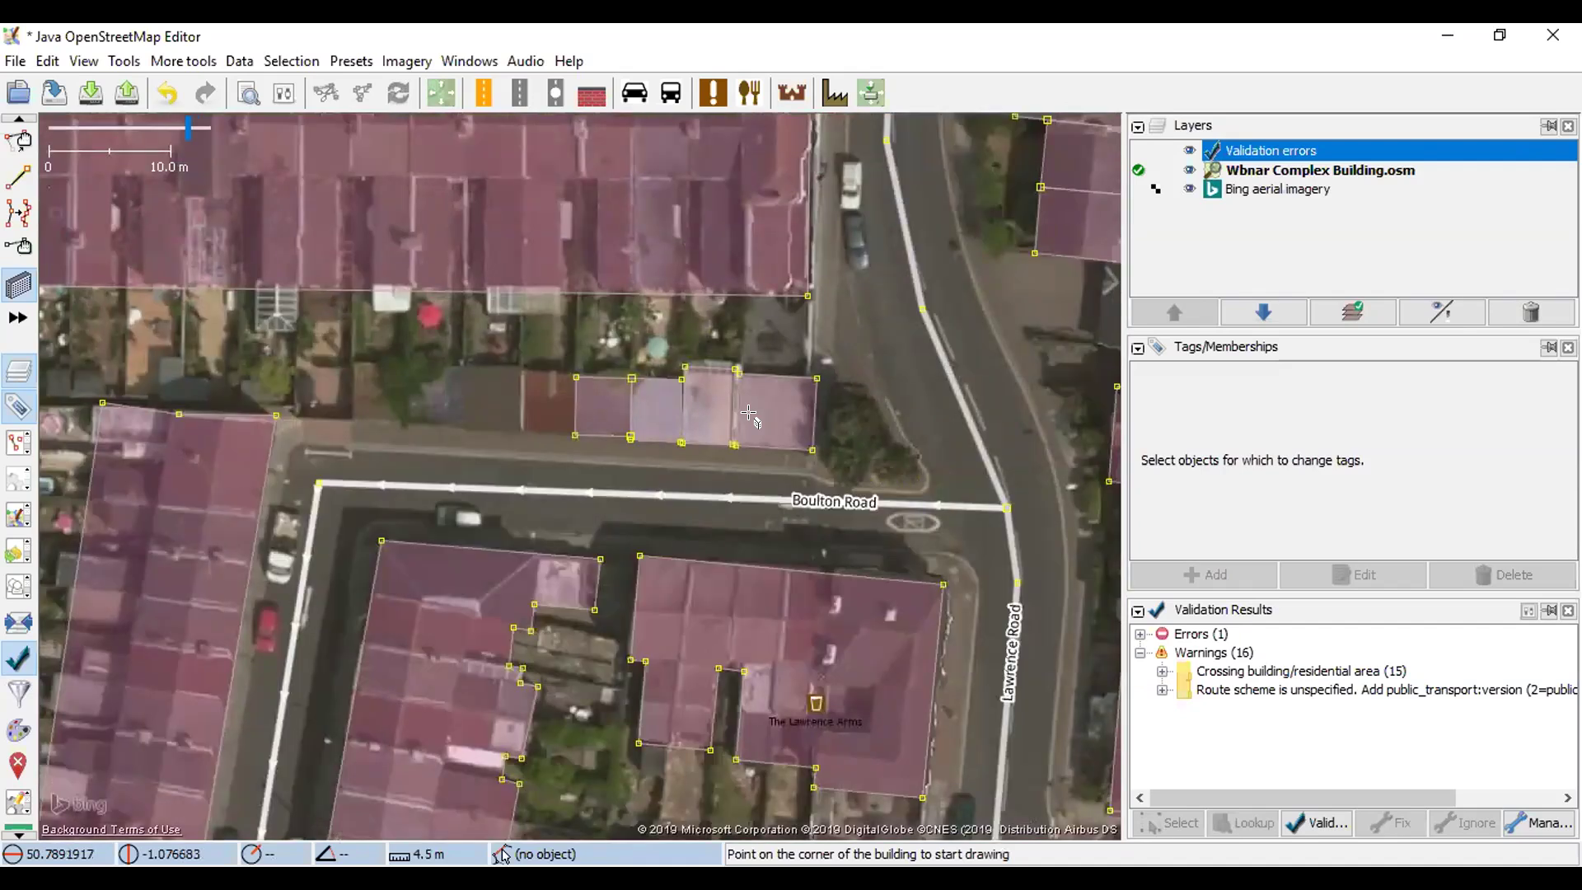
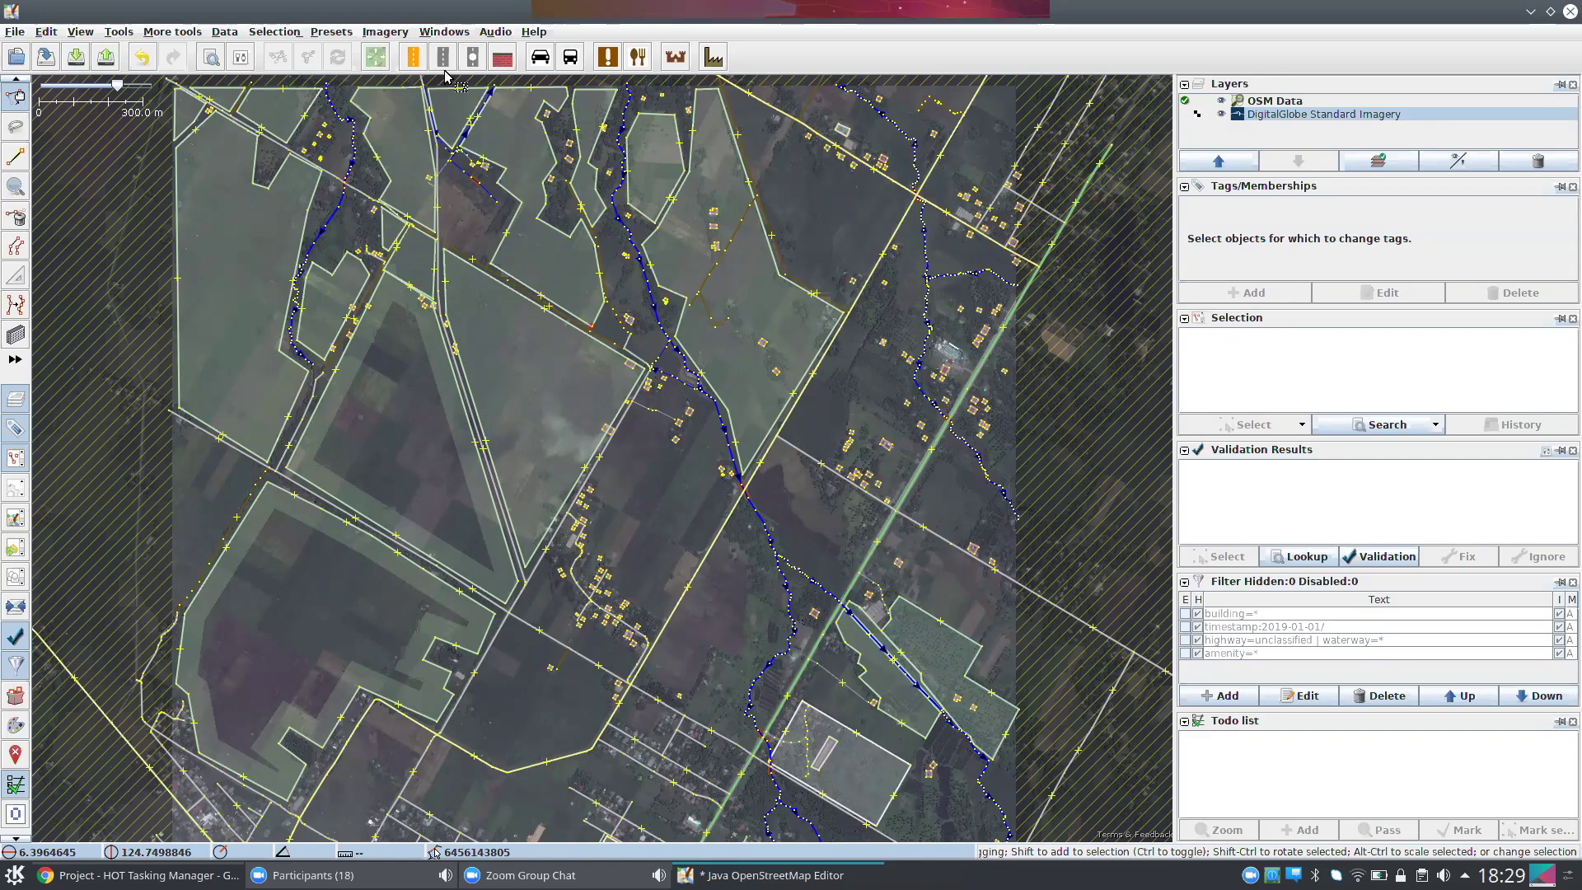
- Hide the Filter window and bring it back
left_click(444, 33)
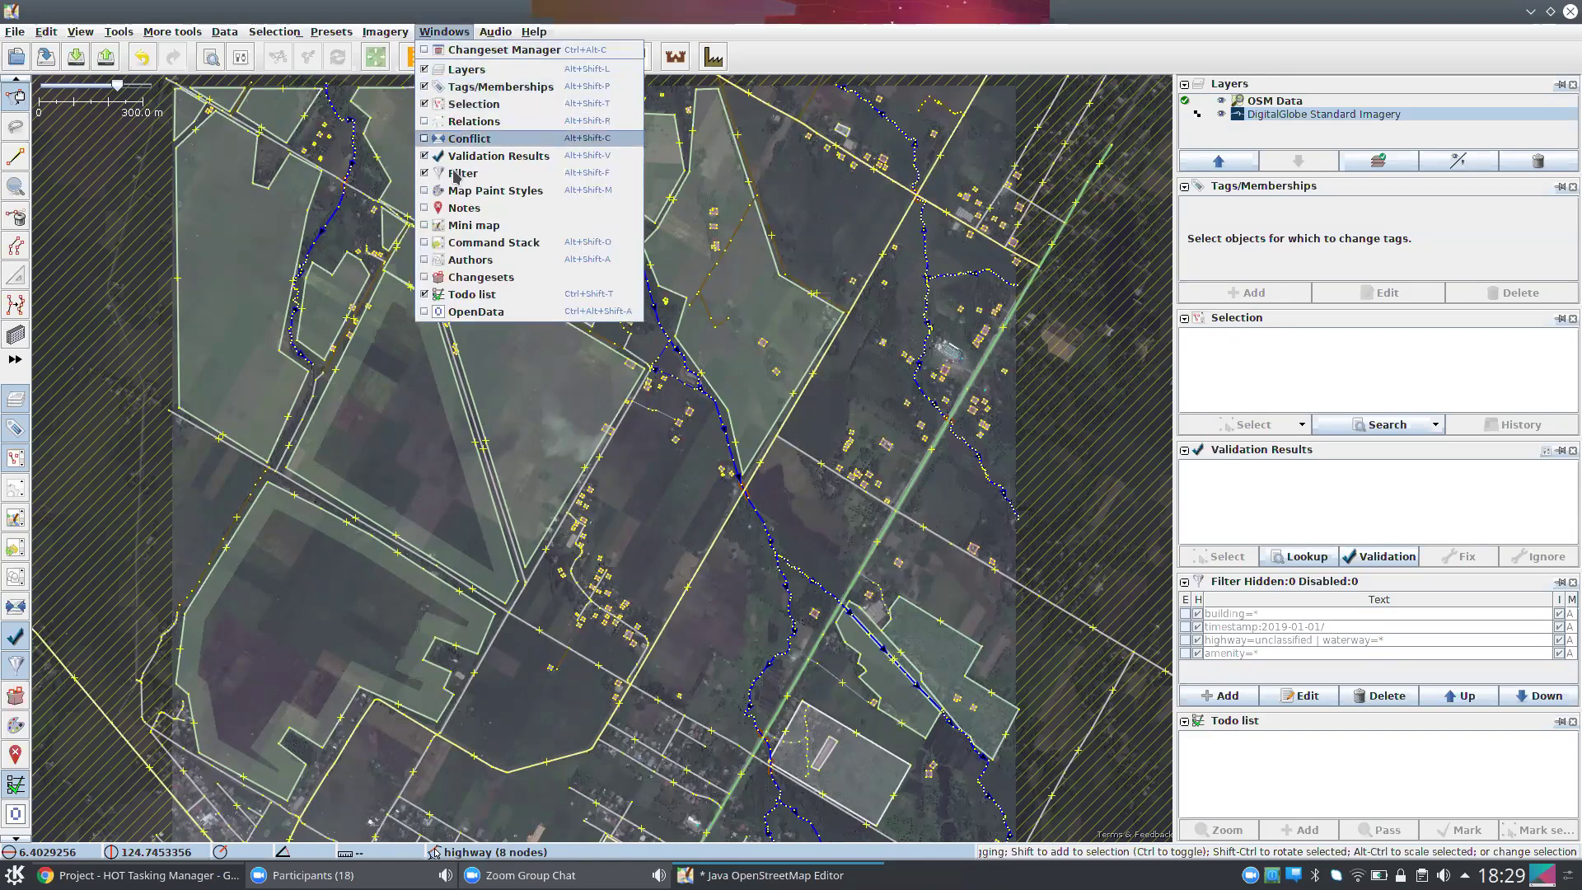
left_click(461, 173)
left_click(452, 33)
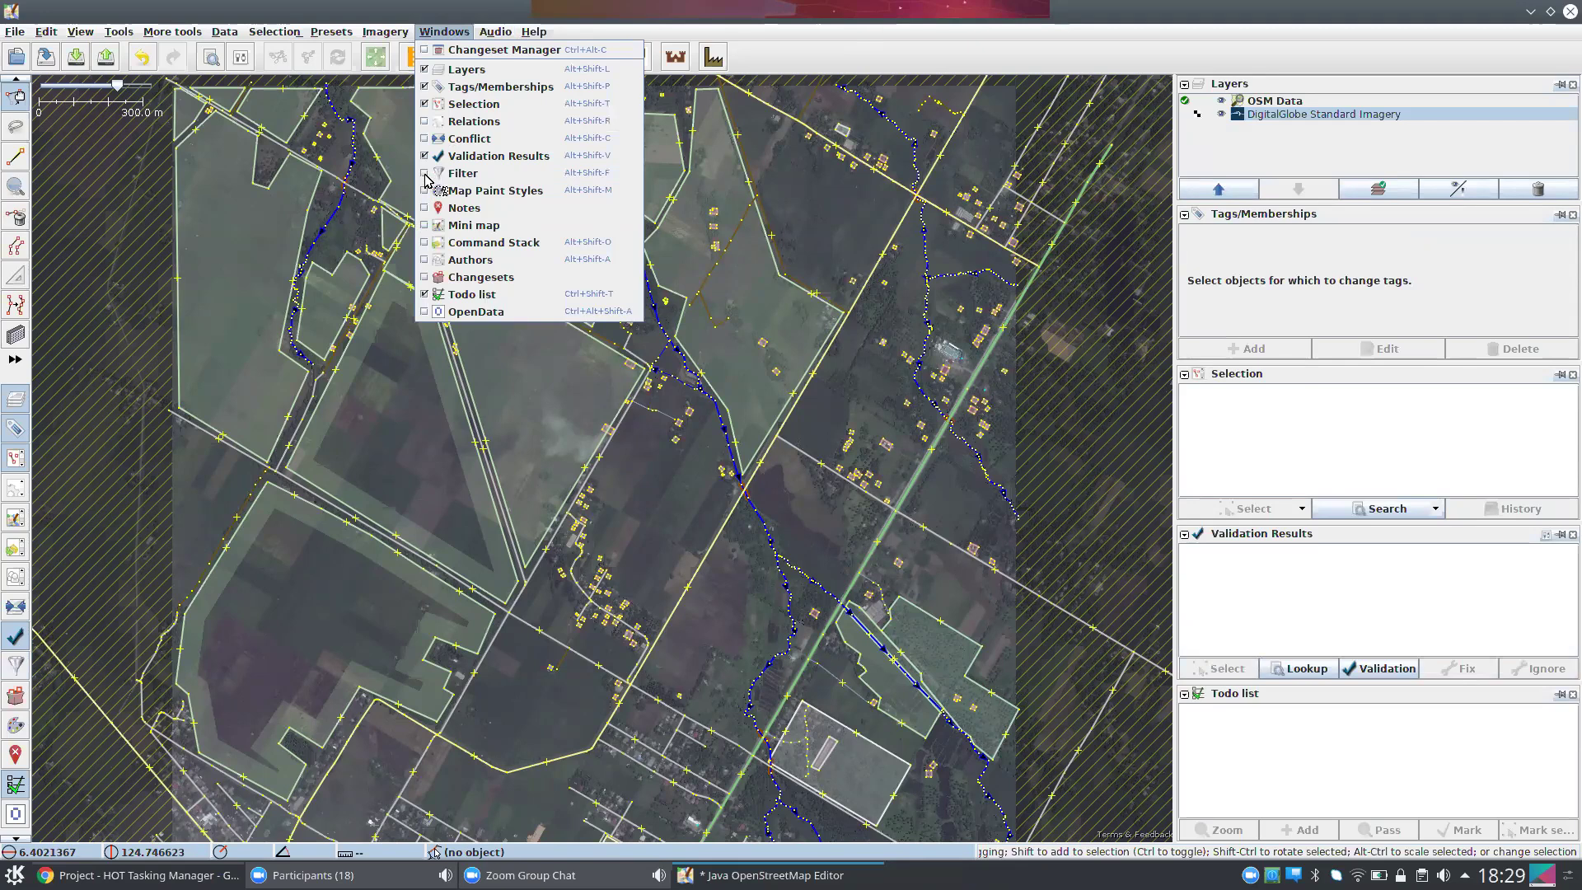
key("alt+shift+f")
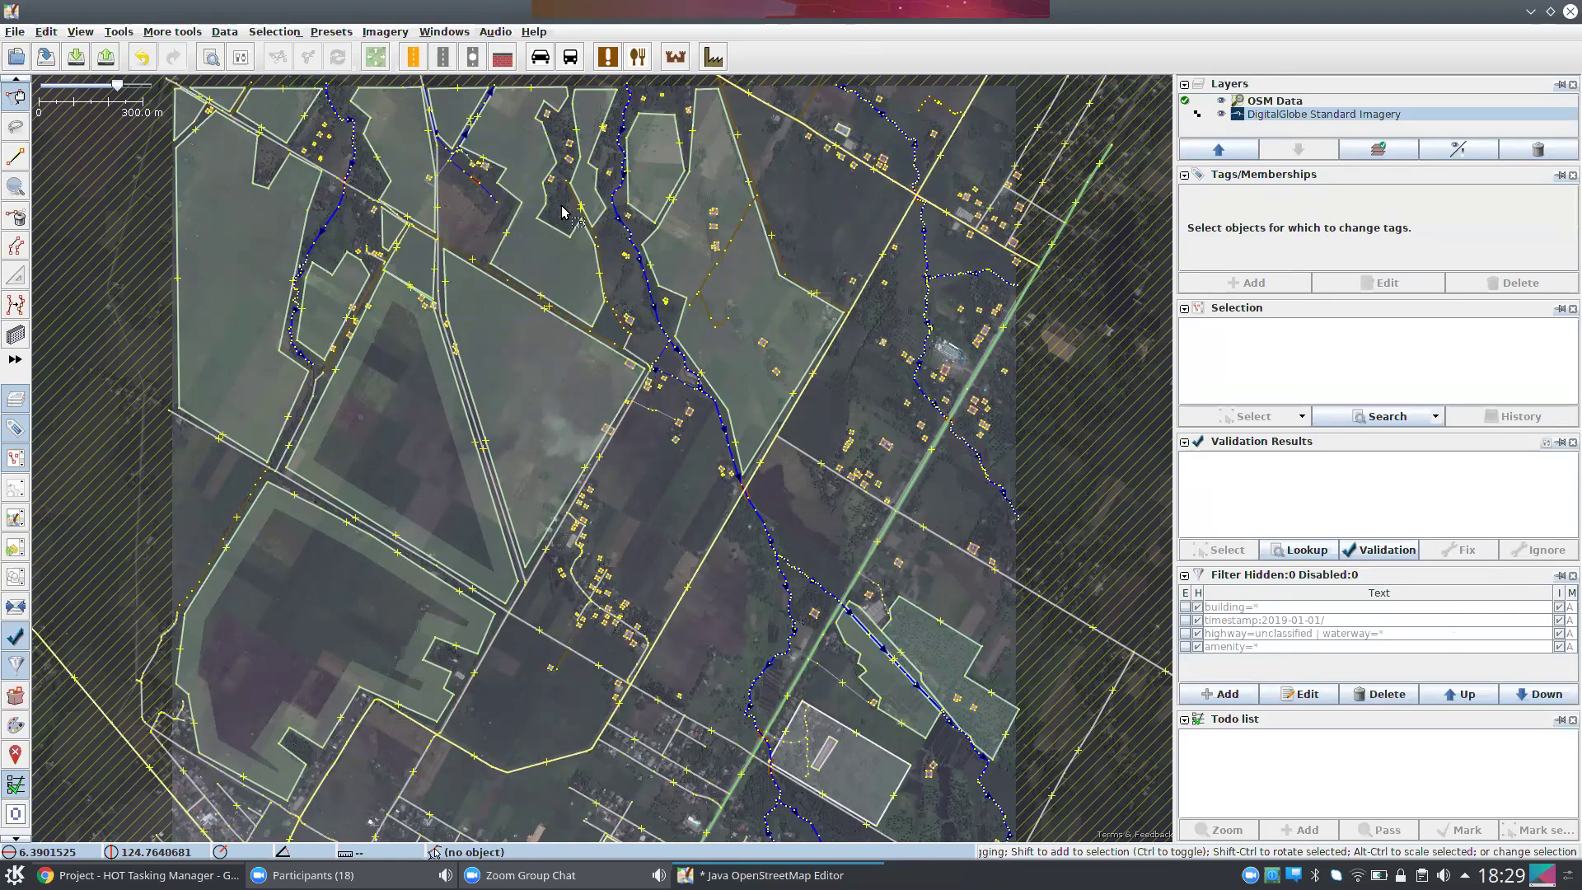
- Add a building=* filter and set it to hide the matching objects completely
left_click(1221, 694)
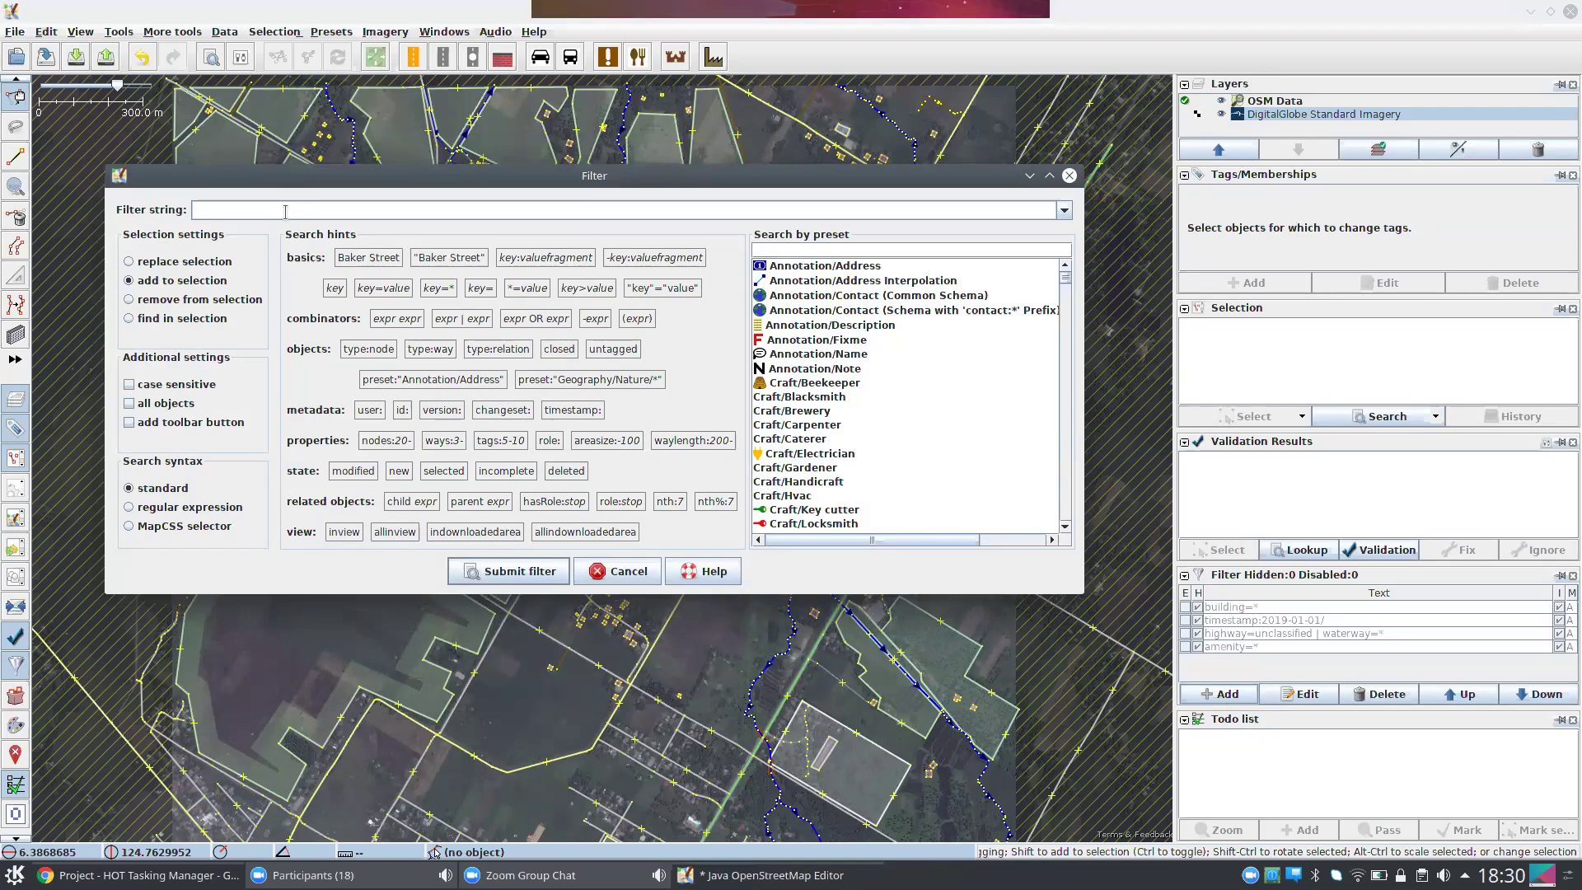
type("bui")
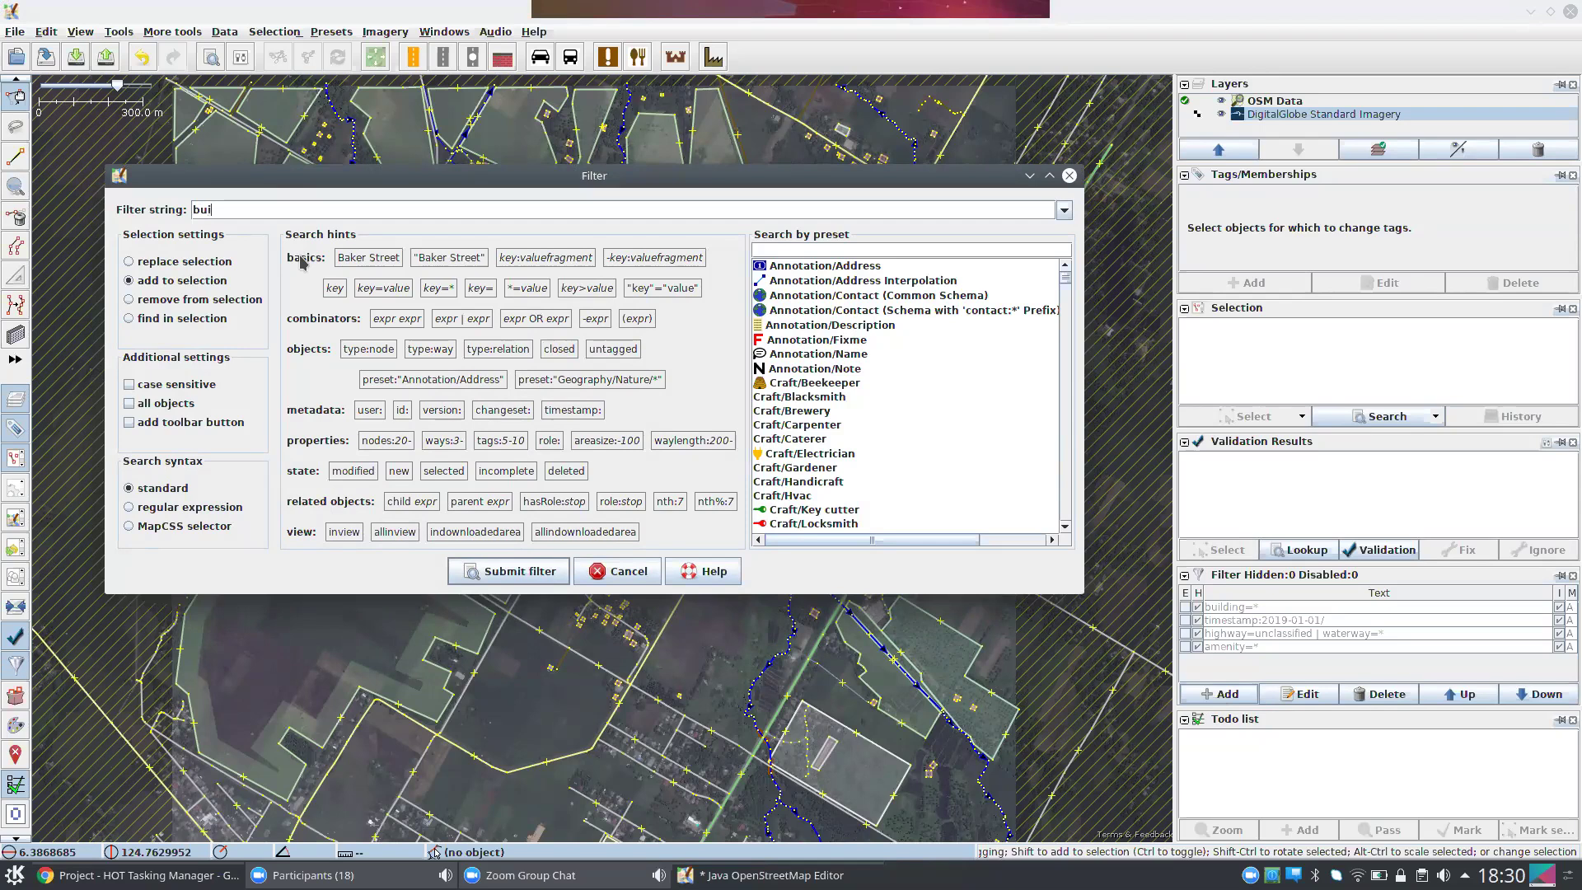
type("lding=*")
key("Return")
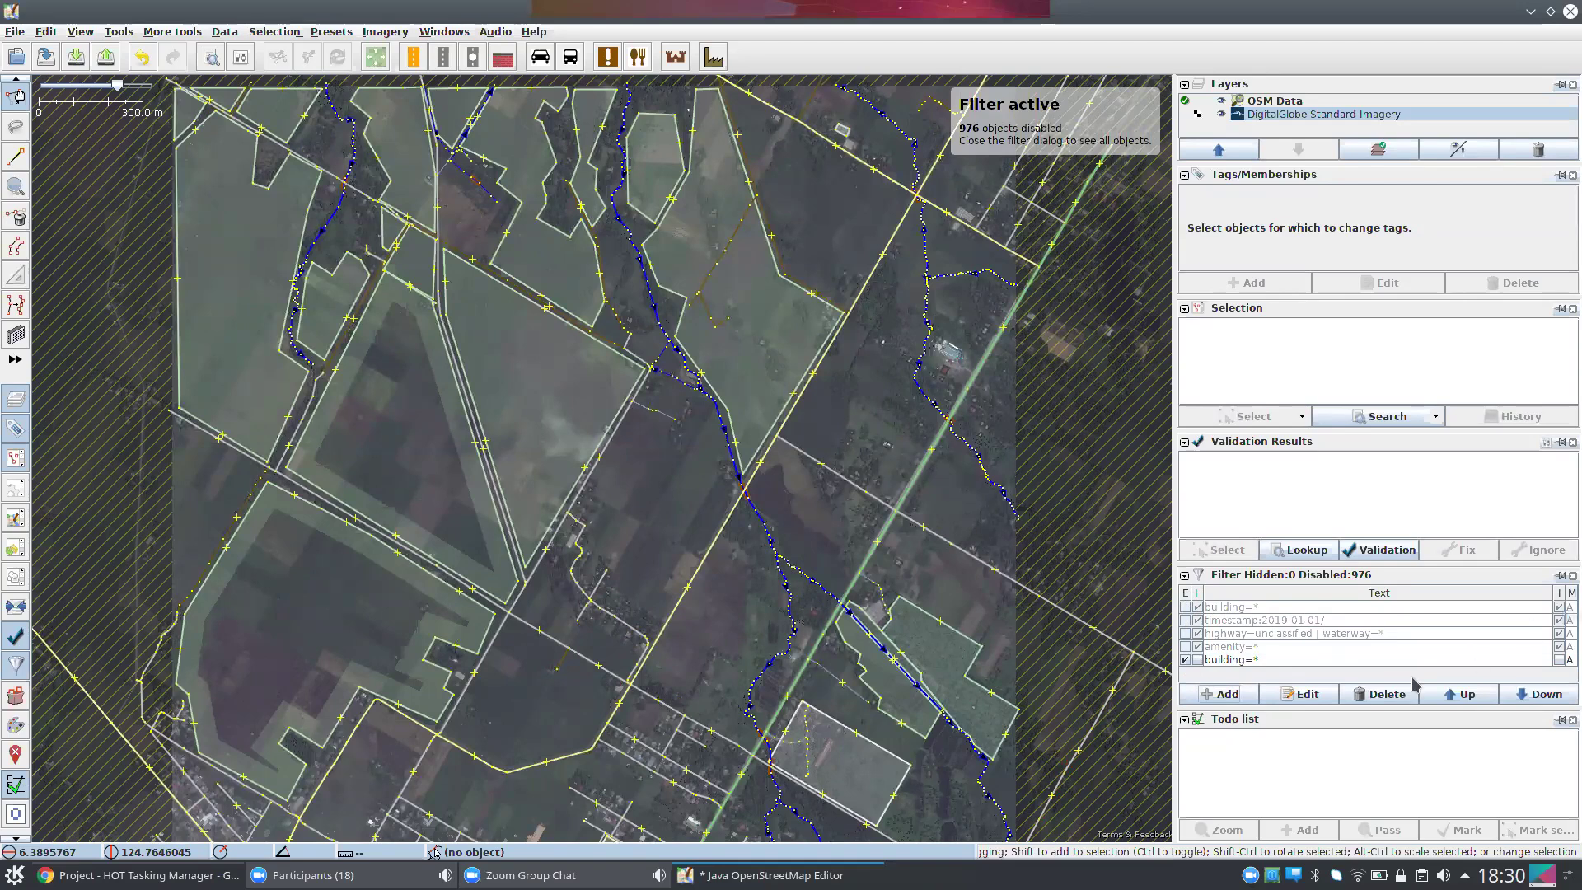
left_click(1197, 659)
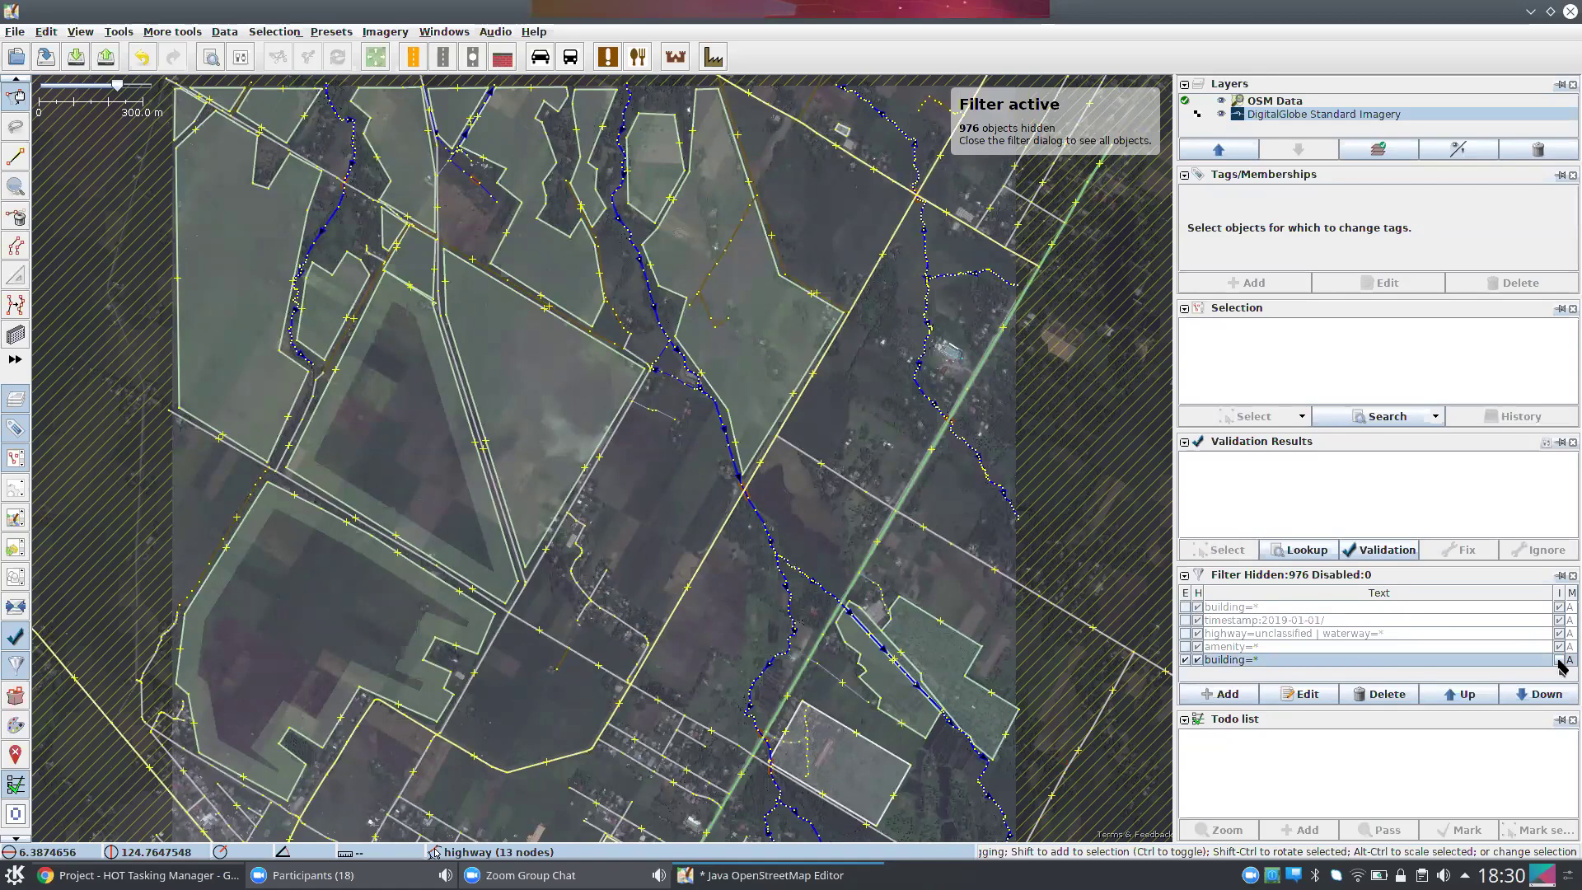
- Invert the building=* filter to isolate the buildings, and hide the DigitalGlobe Standard Imagery layer
left_click(1557, 659)
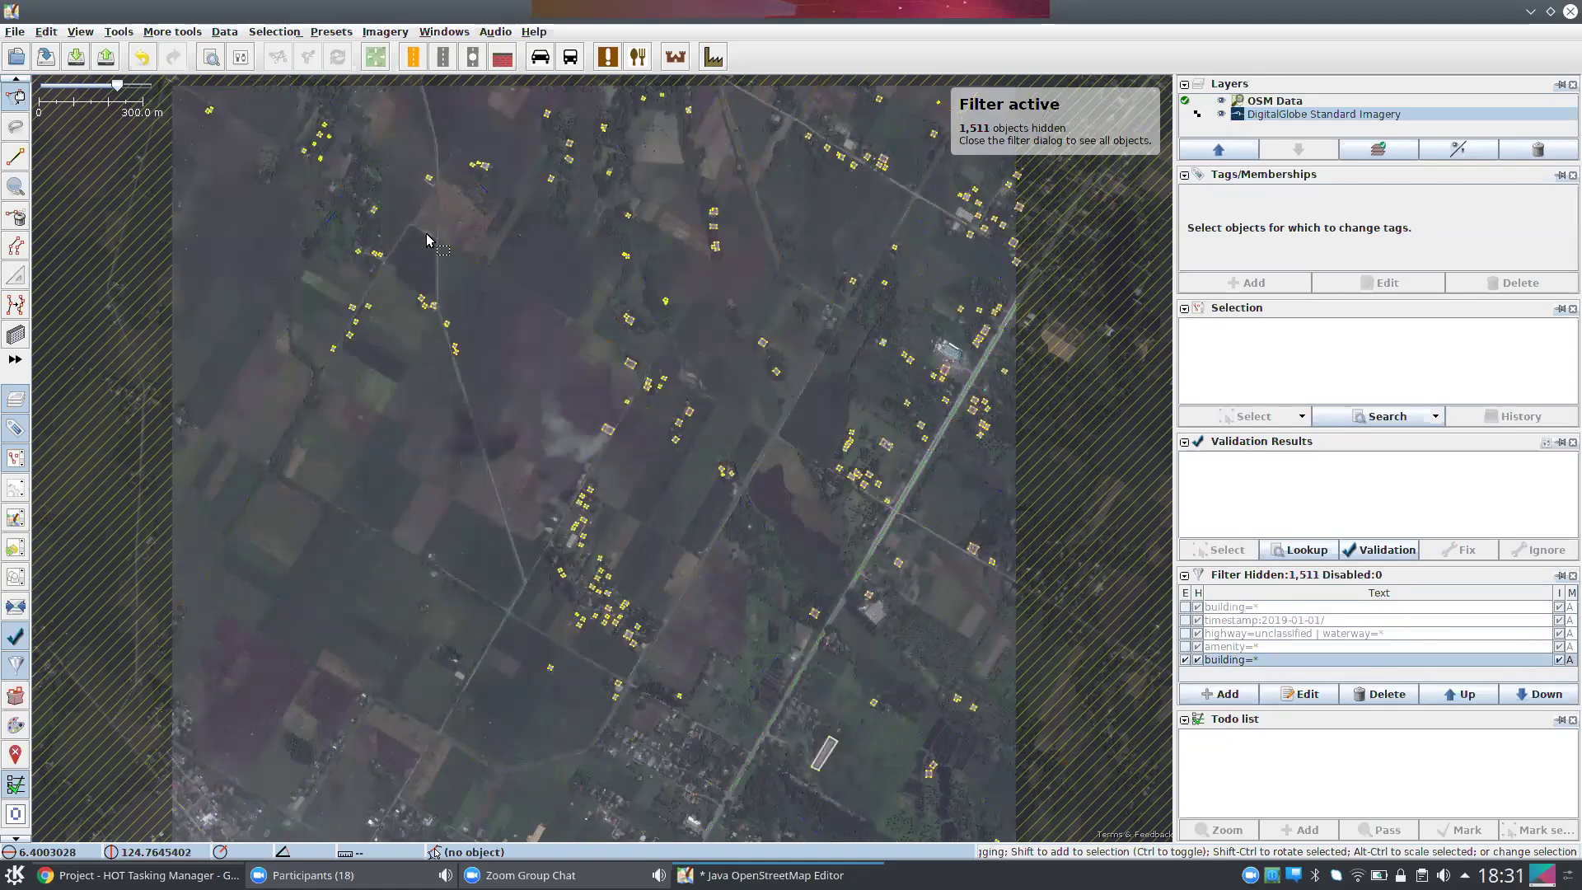
key("alt+2")
scroll(679, 515, "up", 5)
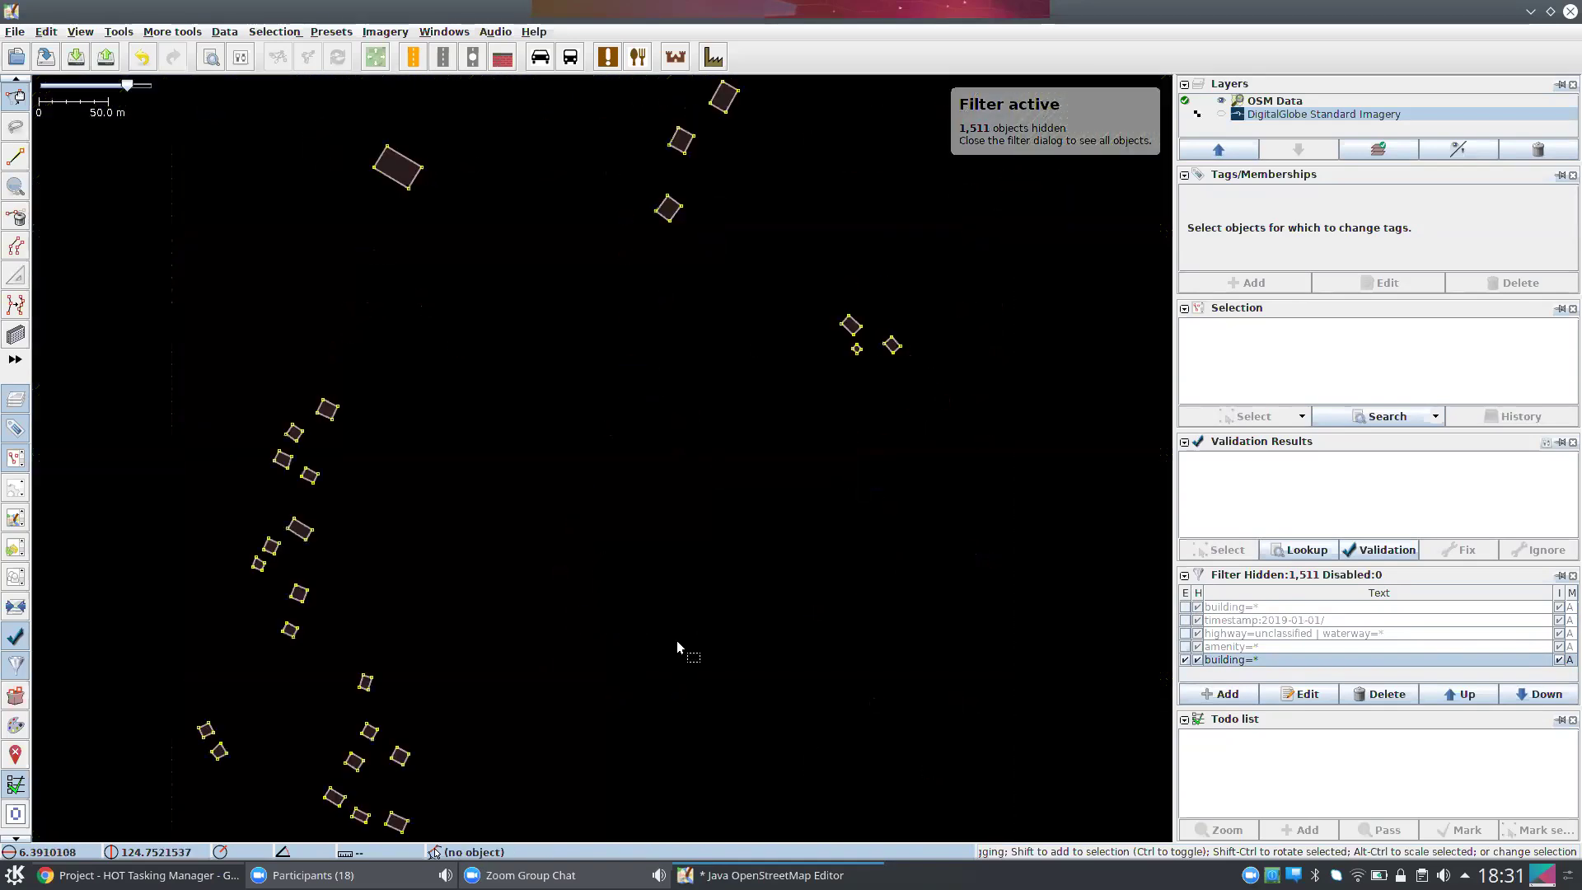
left_click_drag(728, 508, 767, 408)
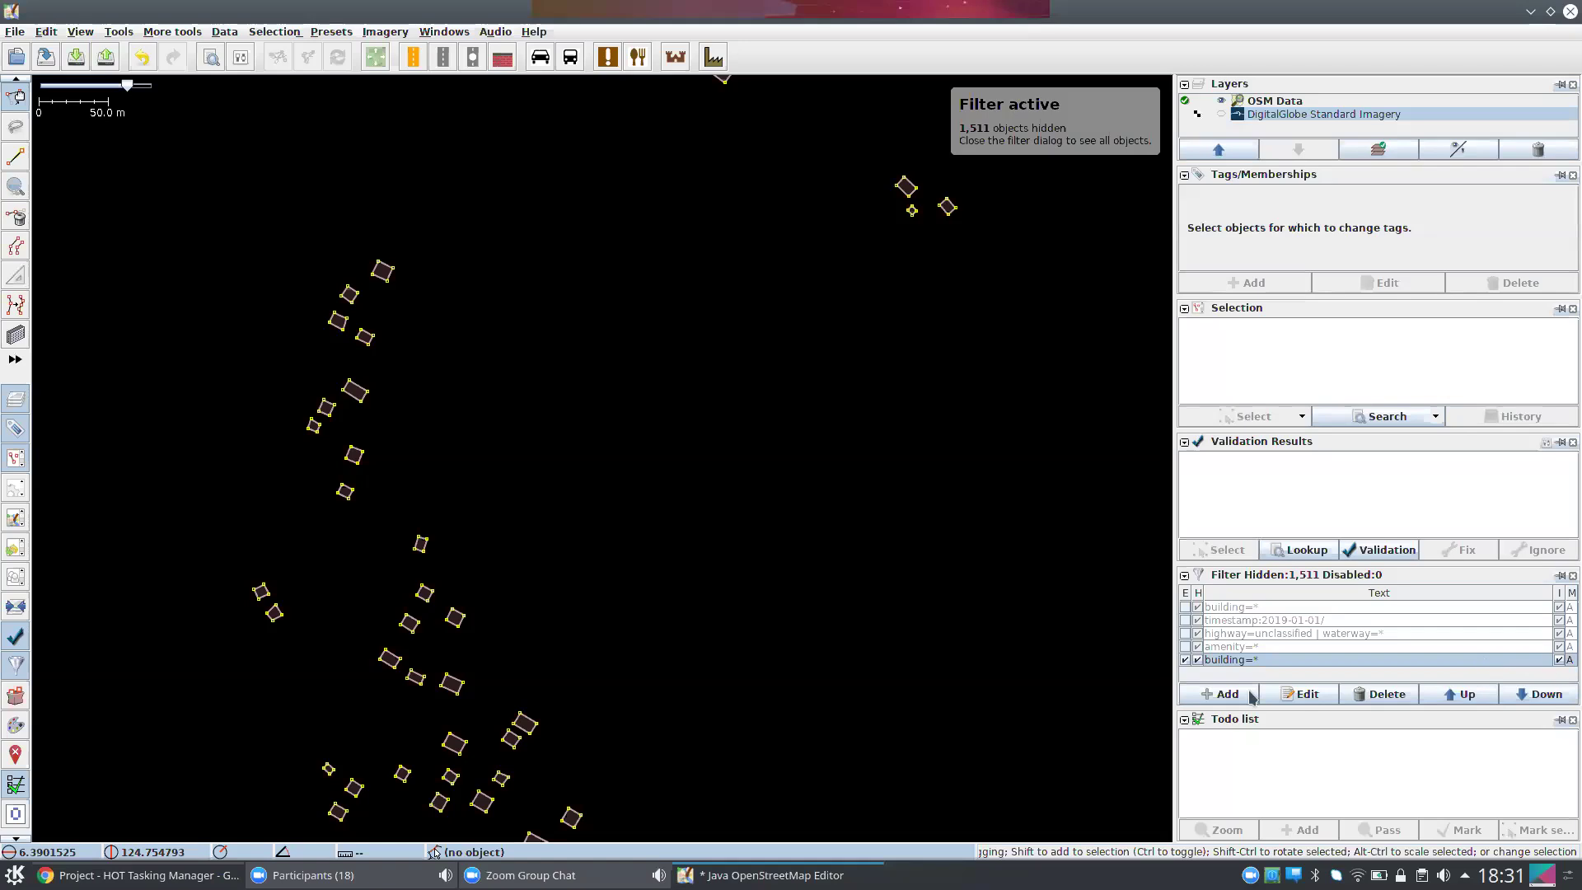
left_click_drag(615, 486, 669, 396)
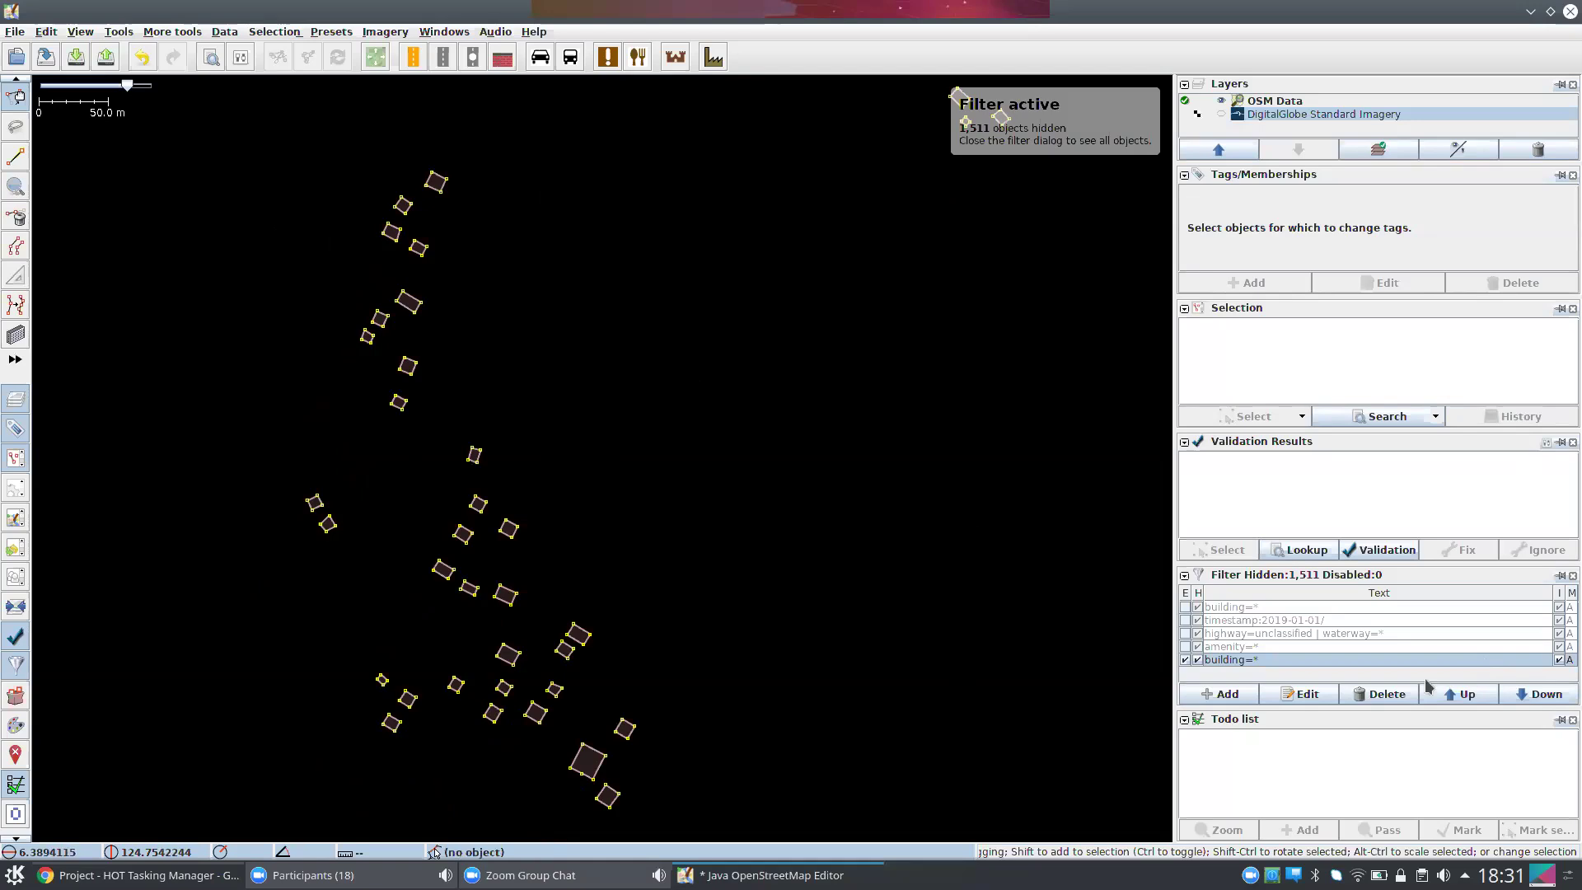
- Turn off inversion of the building=* filter to view everything except the buildings across the whole downloaded area
left_click(1558, 660)
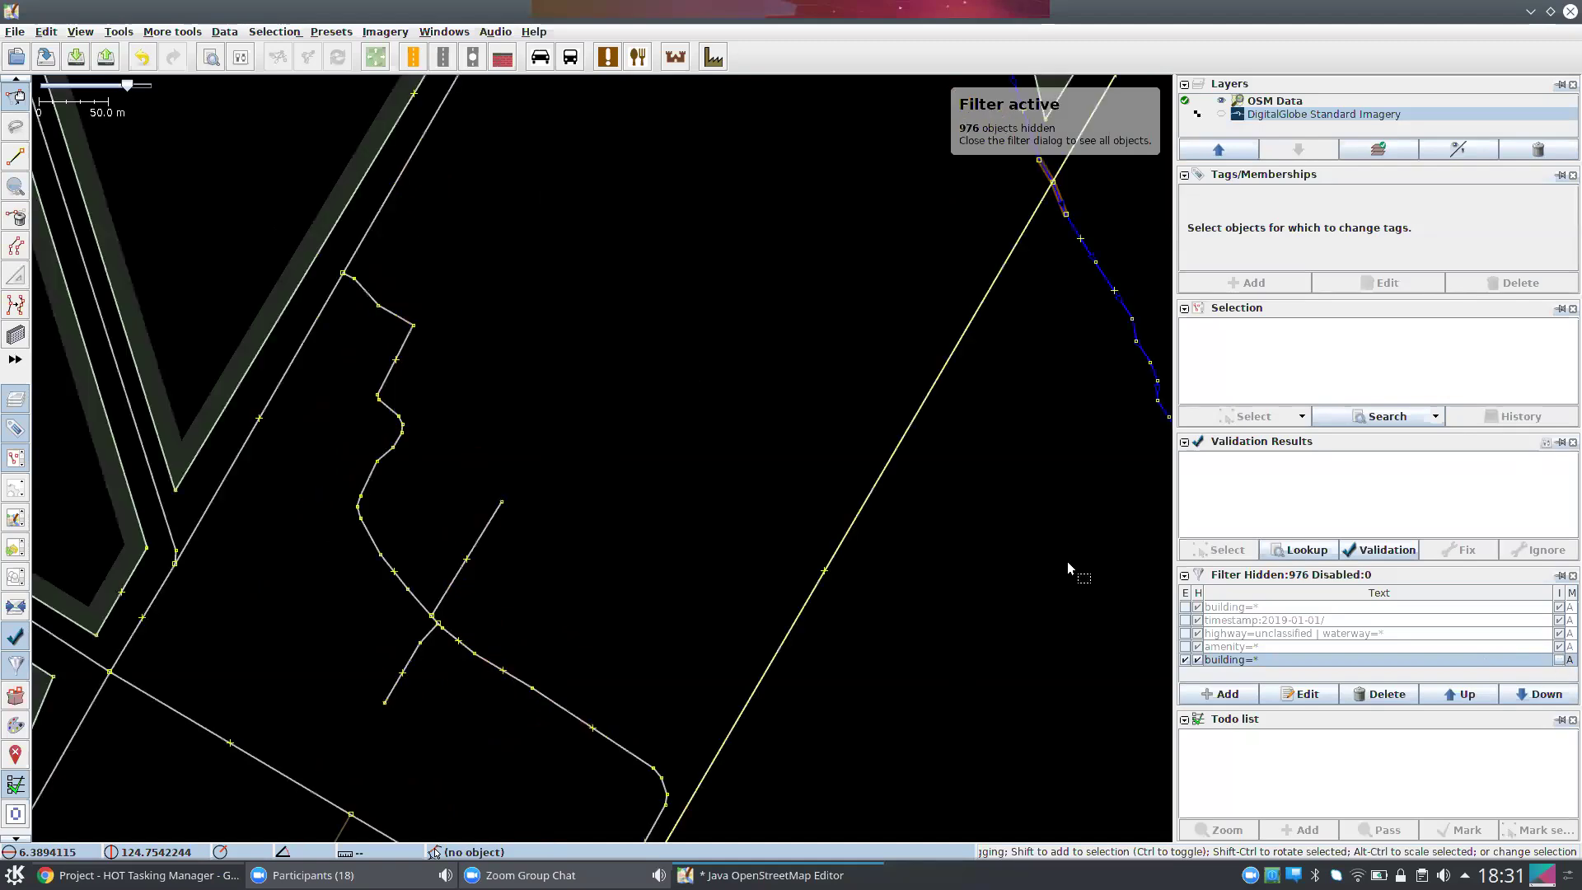
scroll(936, 481, "down", 2)
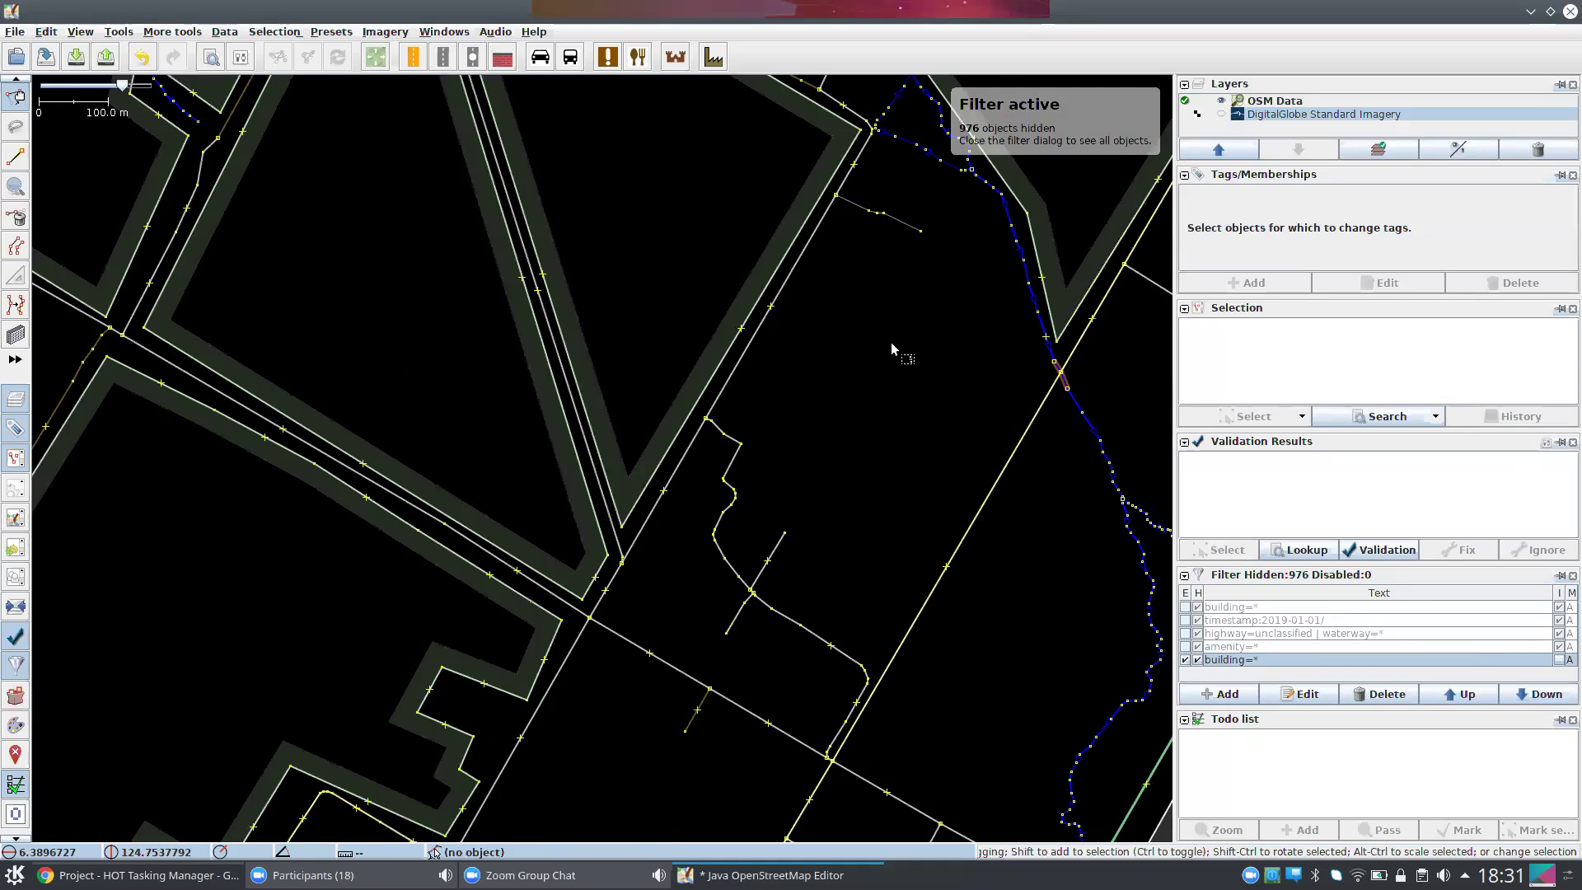
scroll(891, 343, "down", 4)
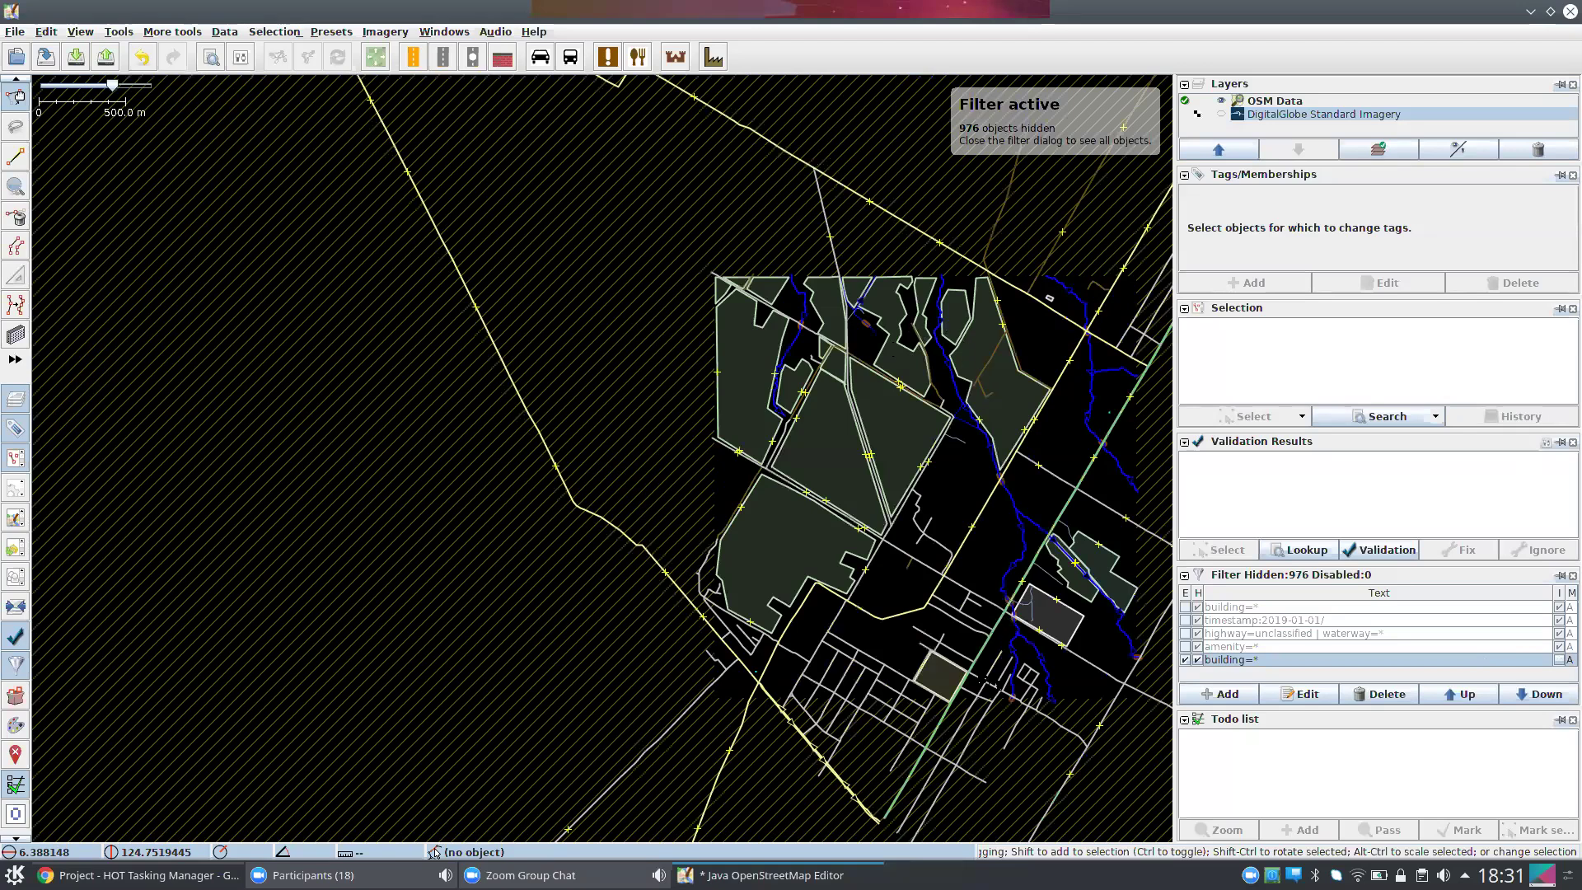
left_click_drag(997, 443, 881, 455)
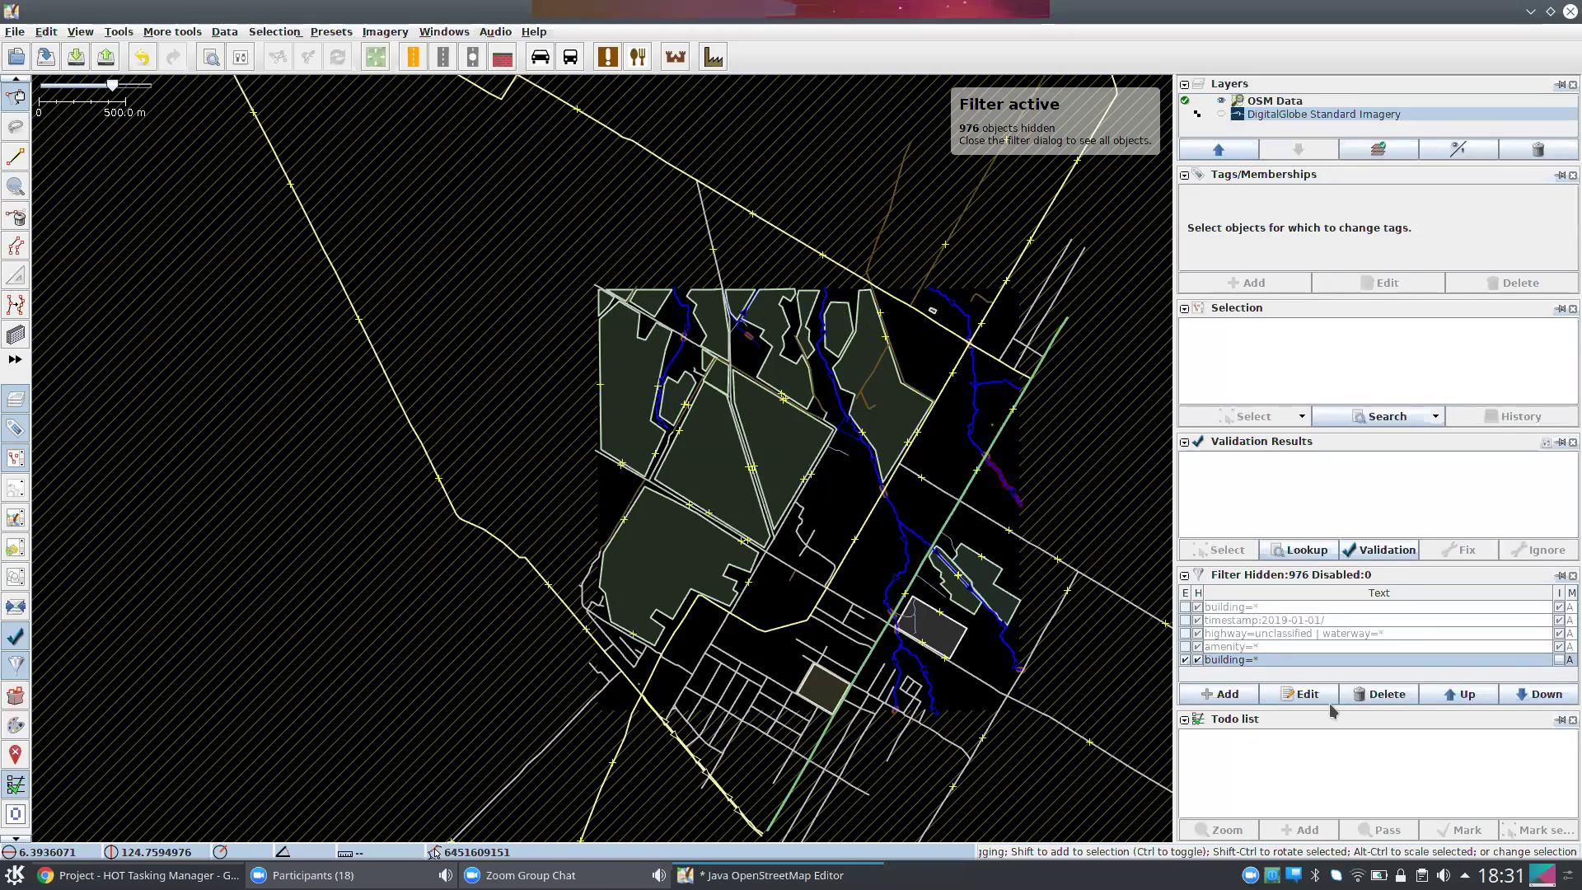
- Invert the building=* filter and disable its hiding option so that non-building objects are only greyed out
left_click(1558, 660)
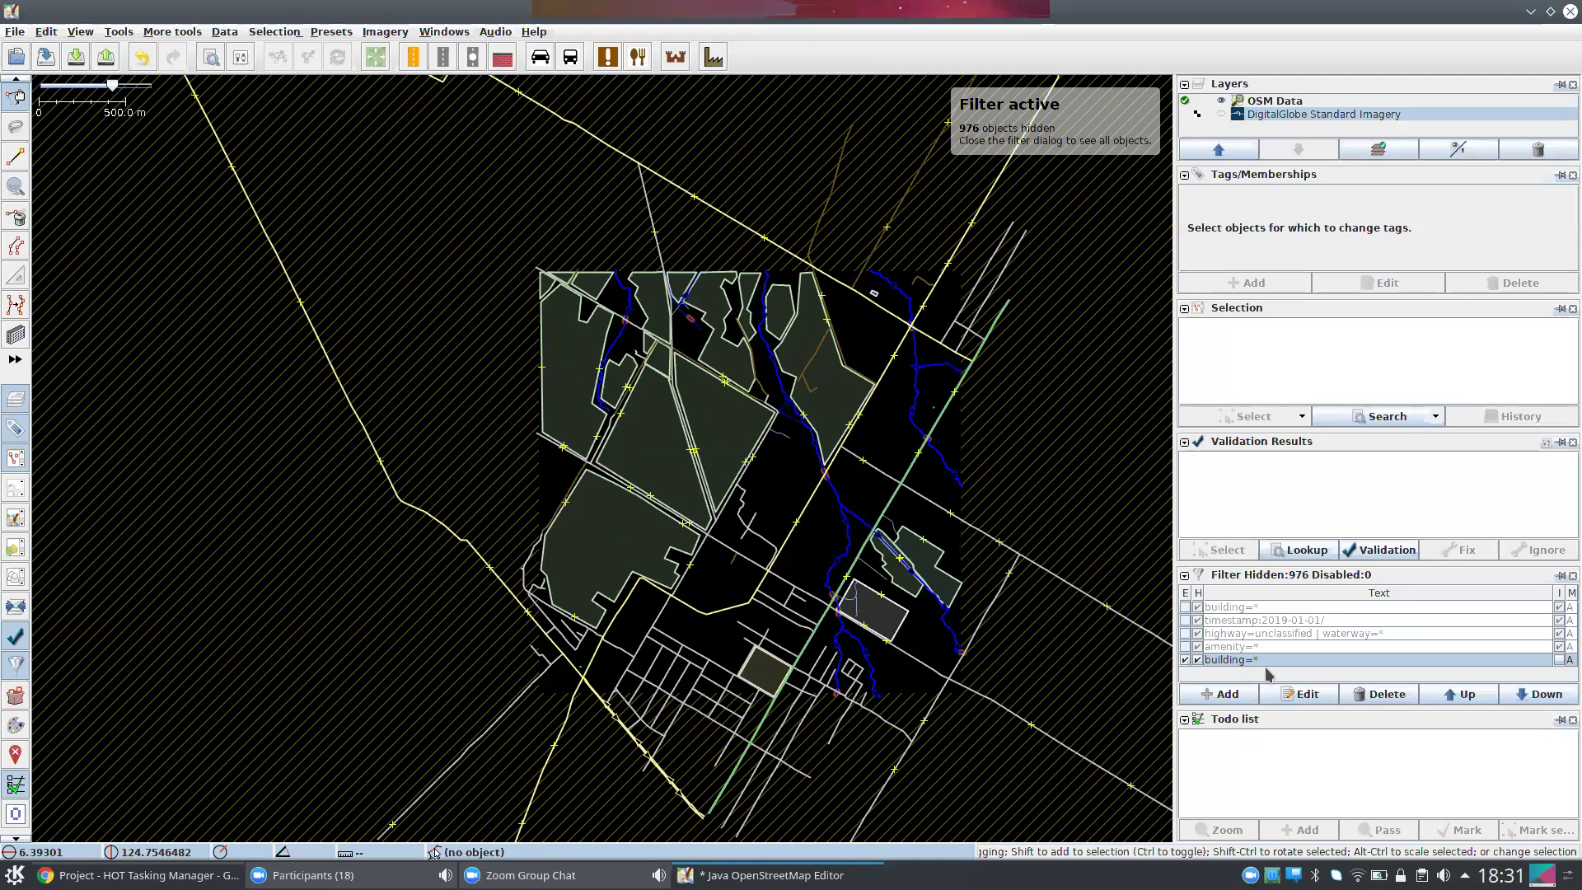
left_click(1197, 659)
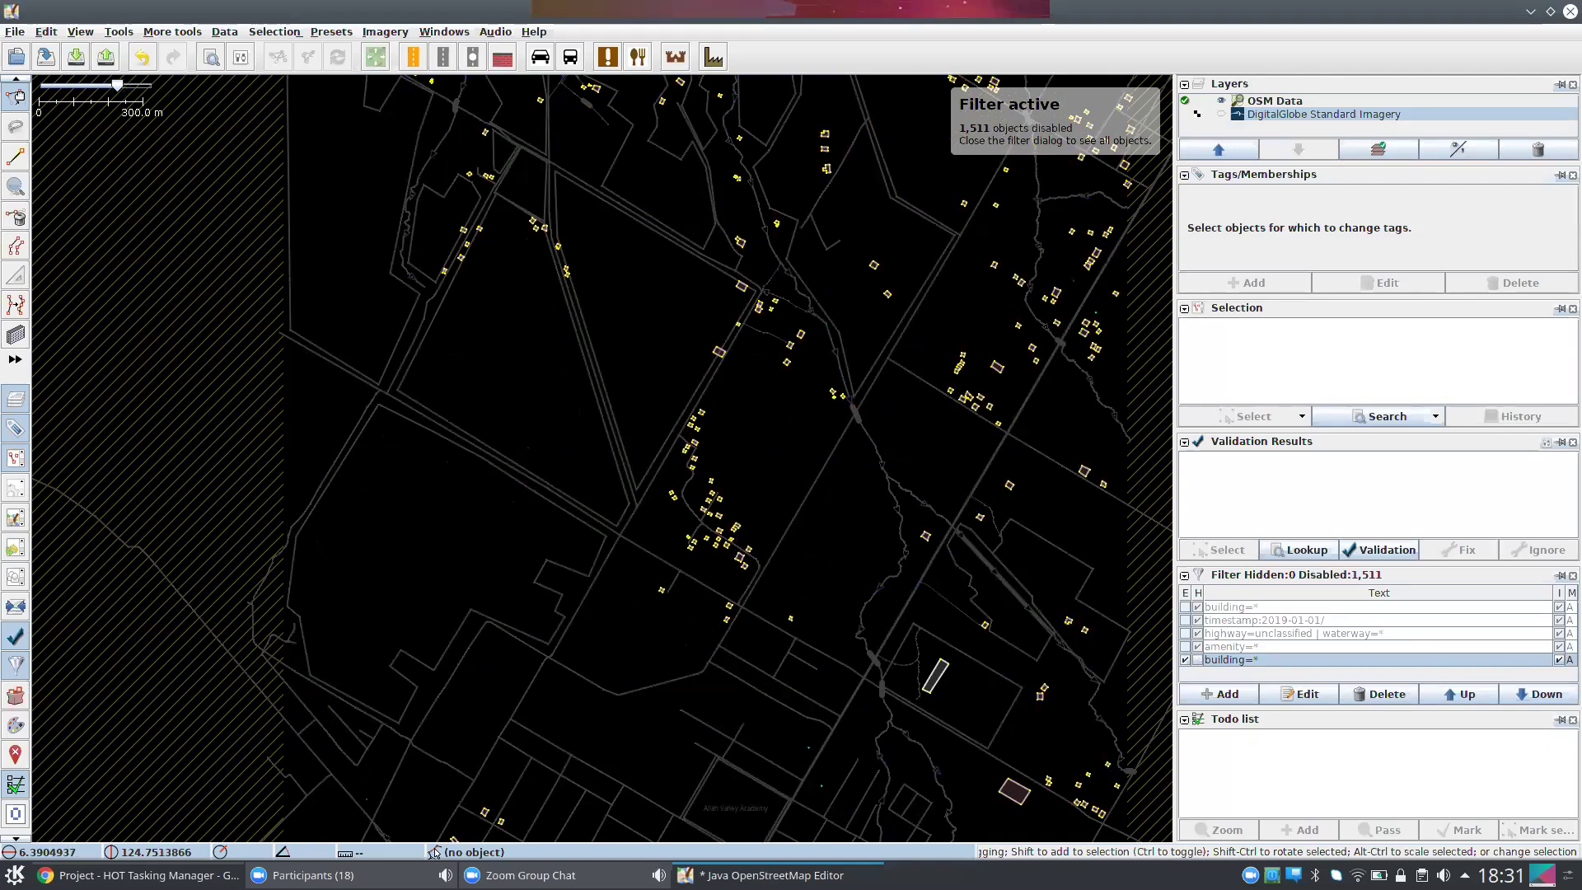
left_click_drag(517, 469, 415, 535)
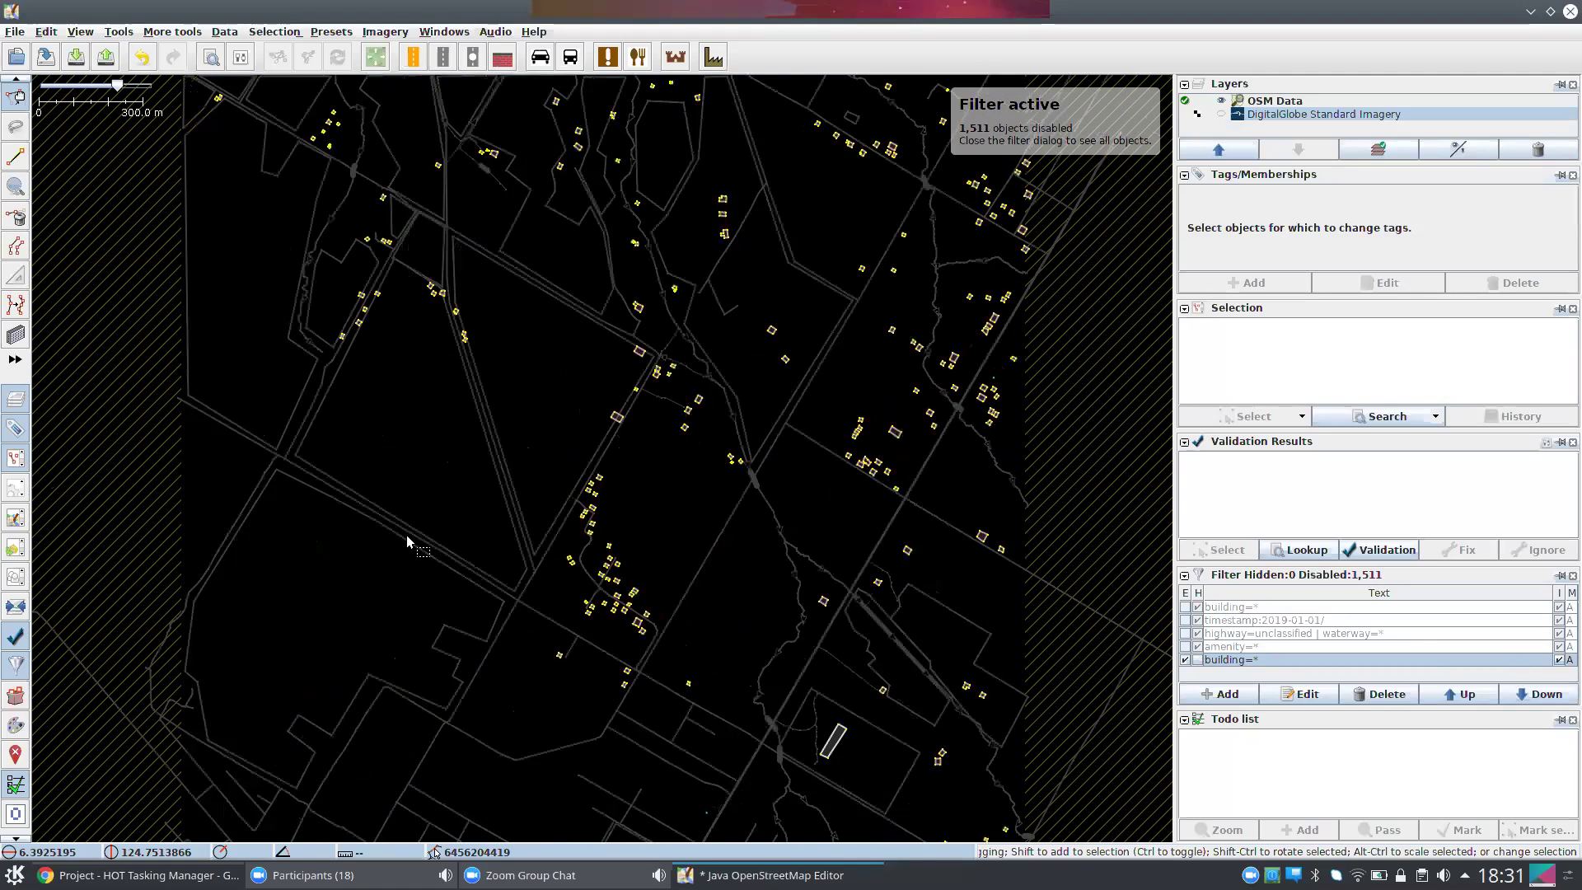
scroll(700, 348, "up", 2)
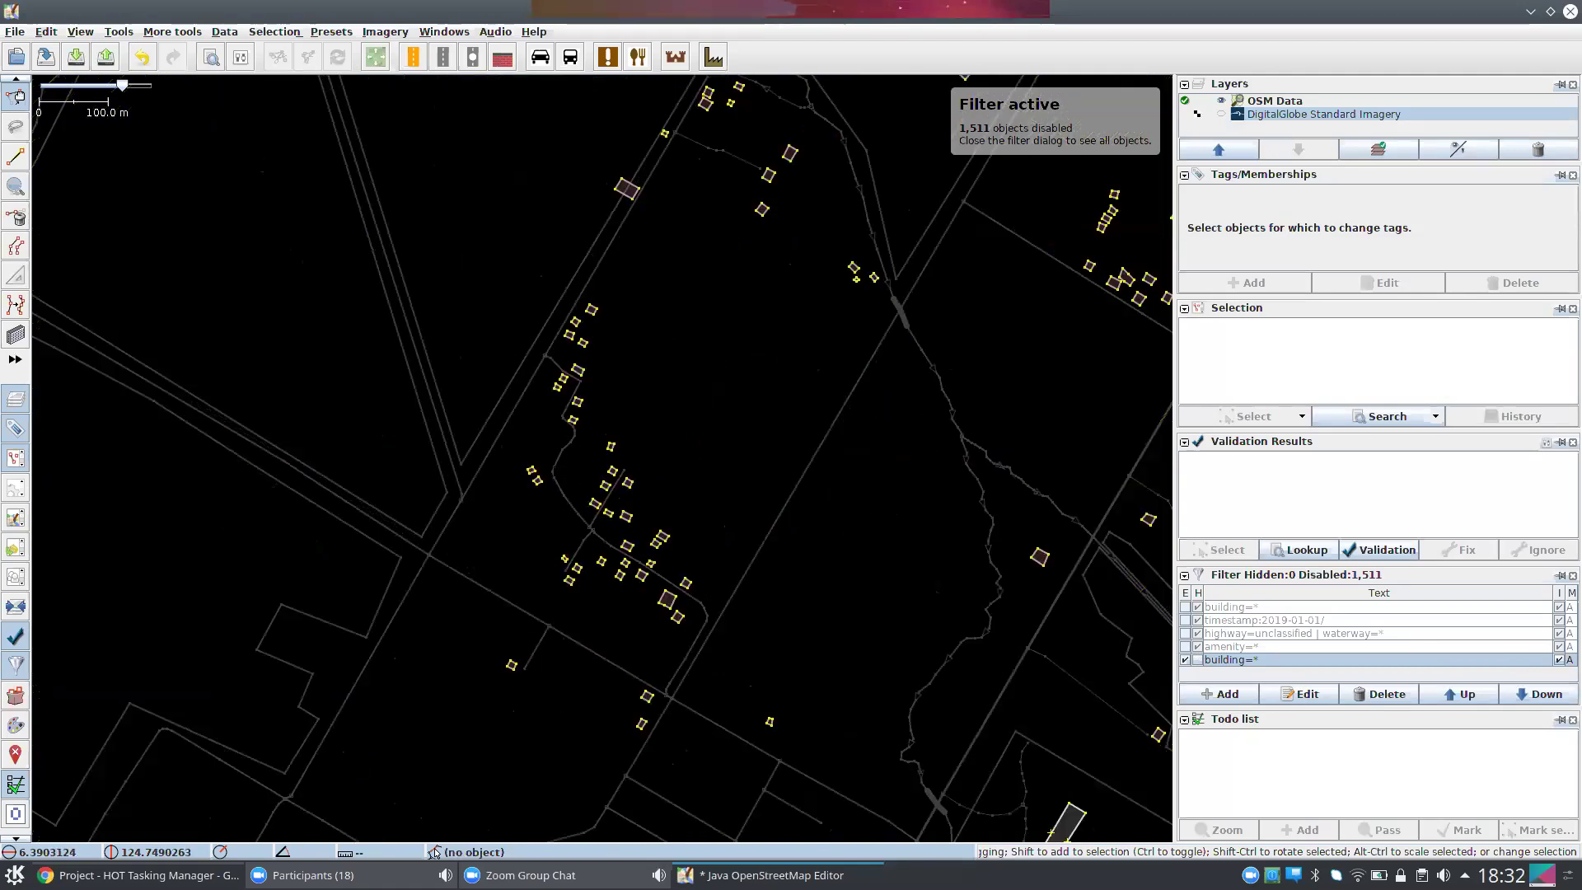
- Turn off the last building=* filter so that non-building objects are no longer greyed out
scroll(542, 456, "up", 2)
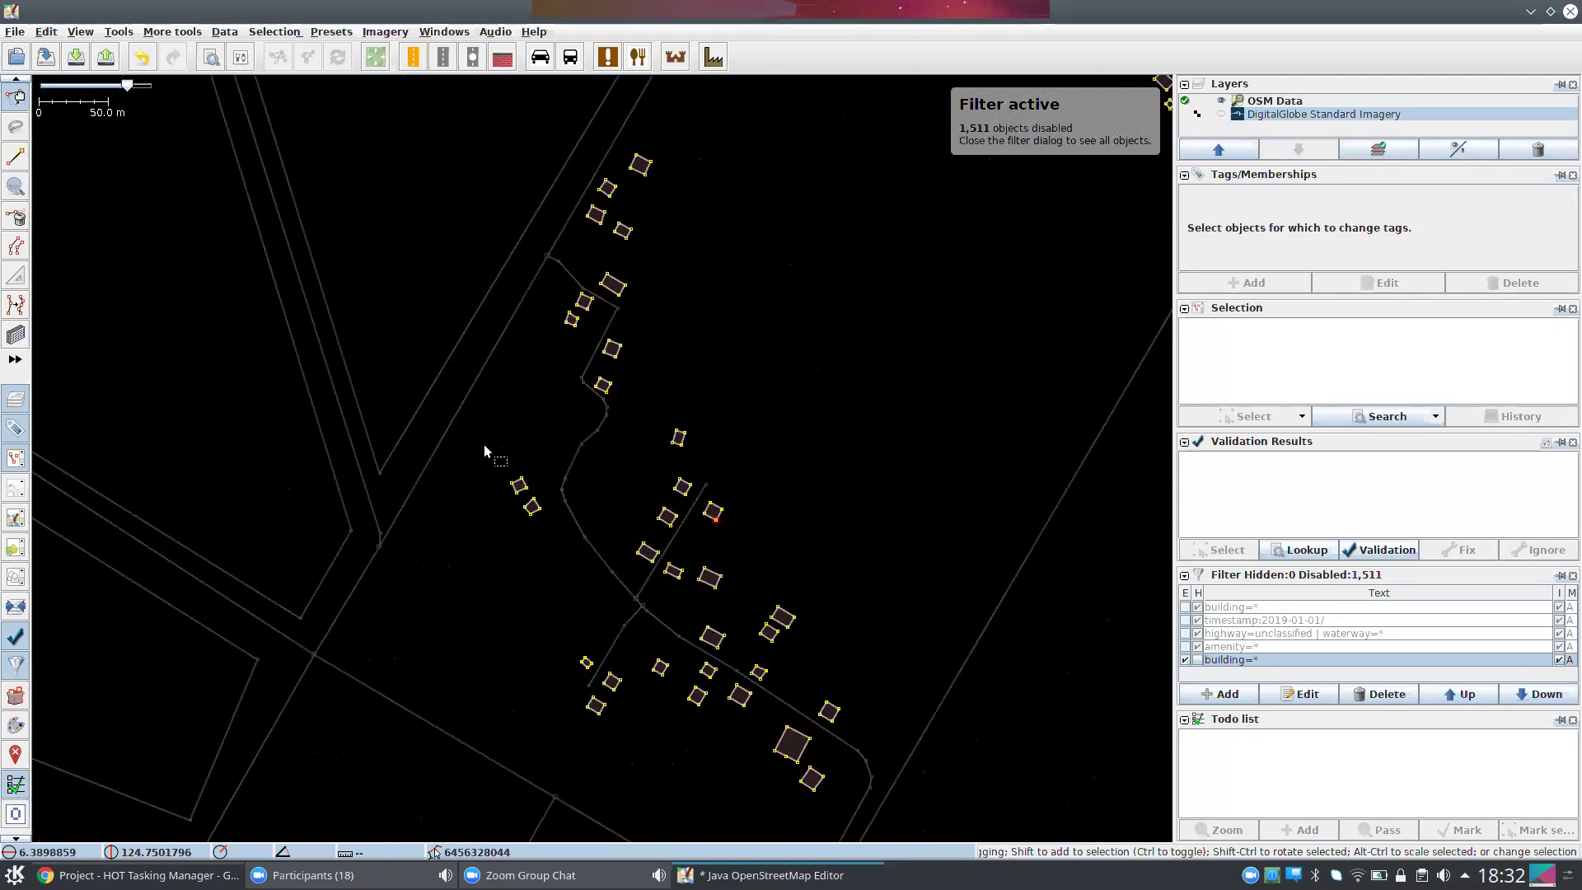
left_click(1184, 659)
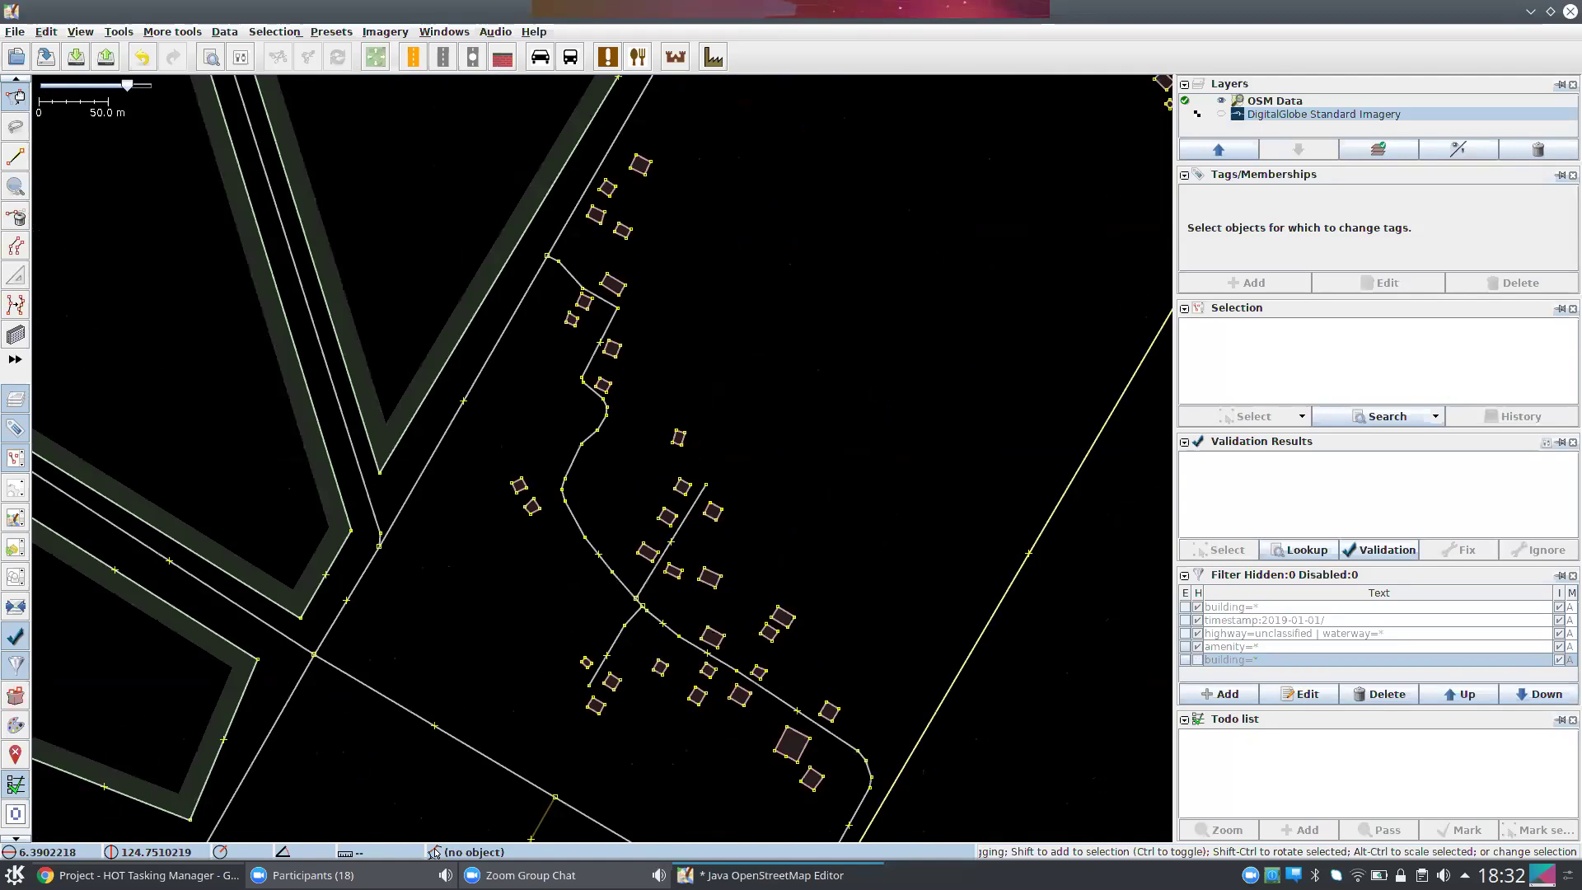
key("minus")
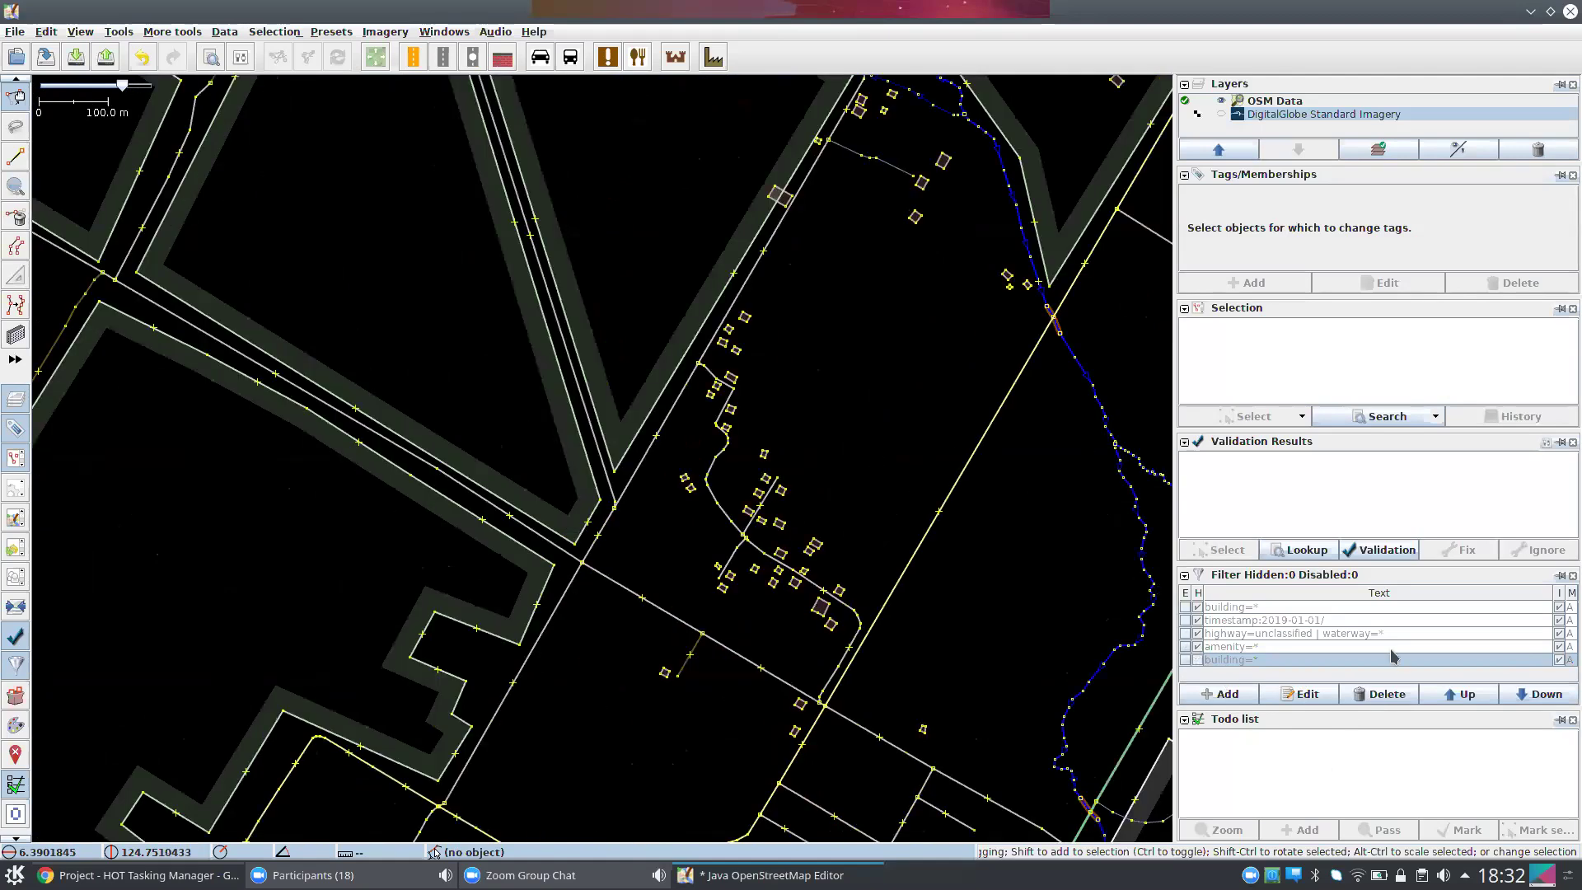
key("minus")
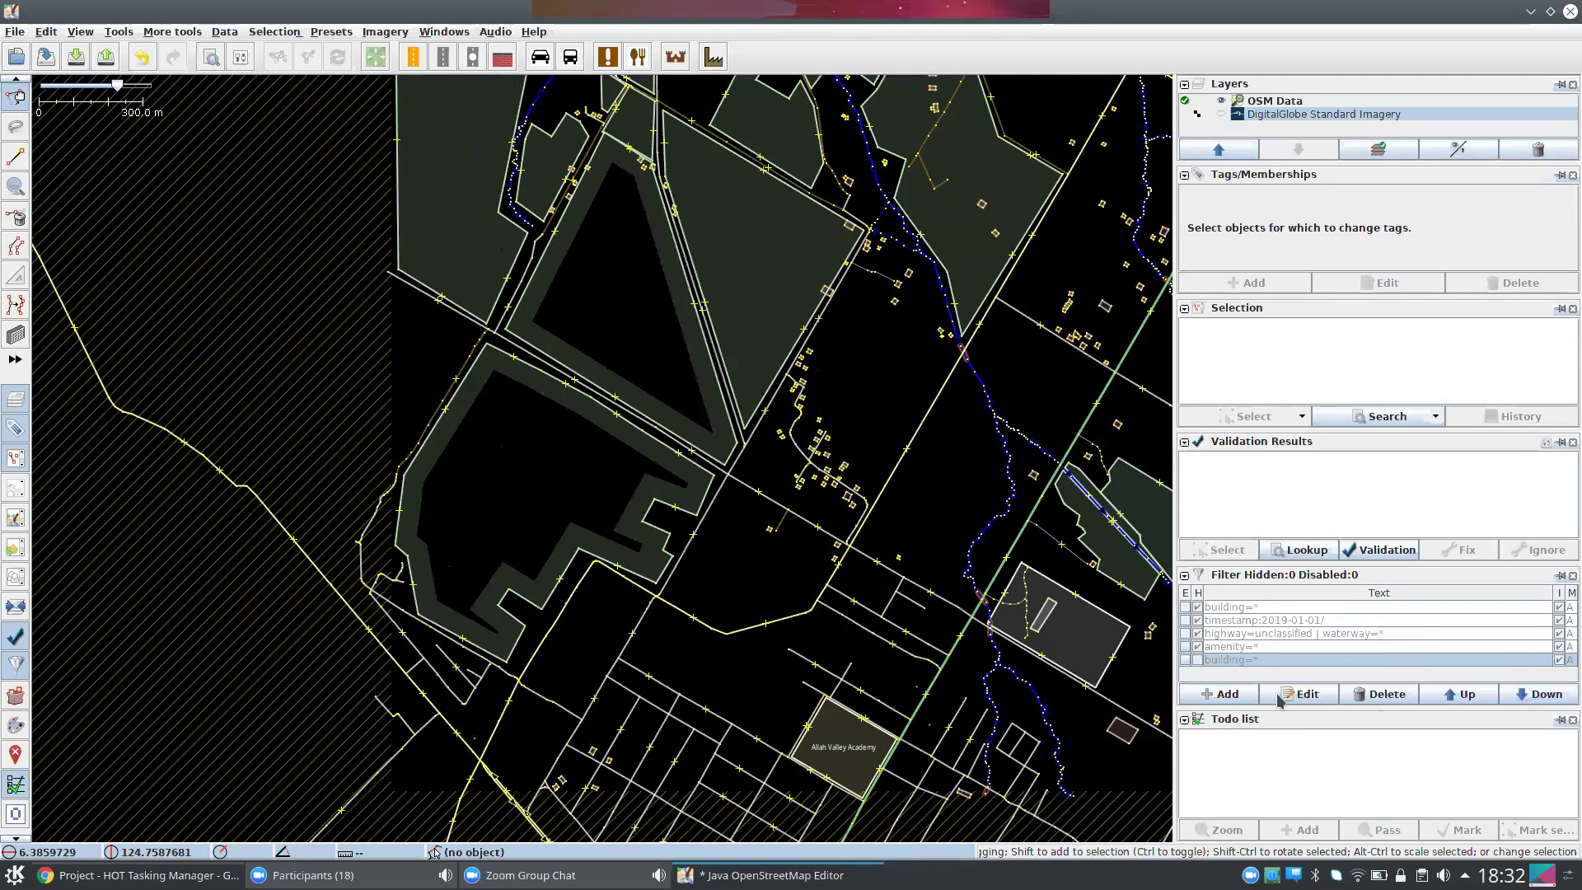
- Enable the existing highway=unclassified | waterway=* filter and review its search expression without changing it
key("Up")
key("Up")
key("space")
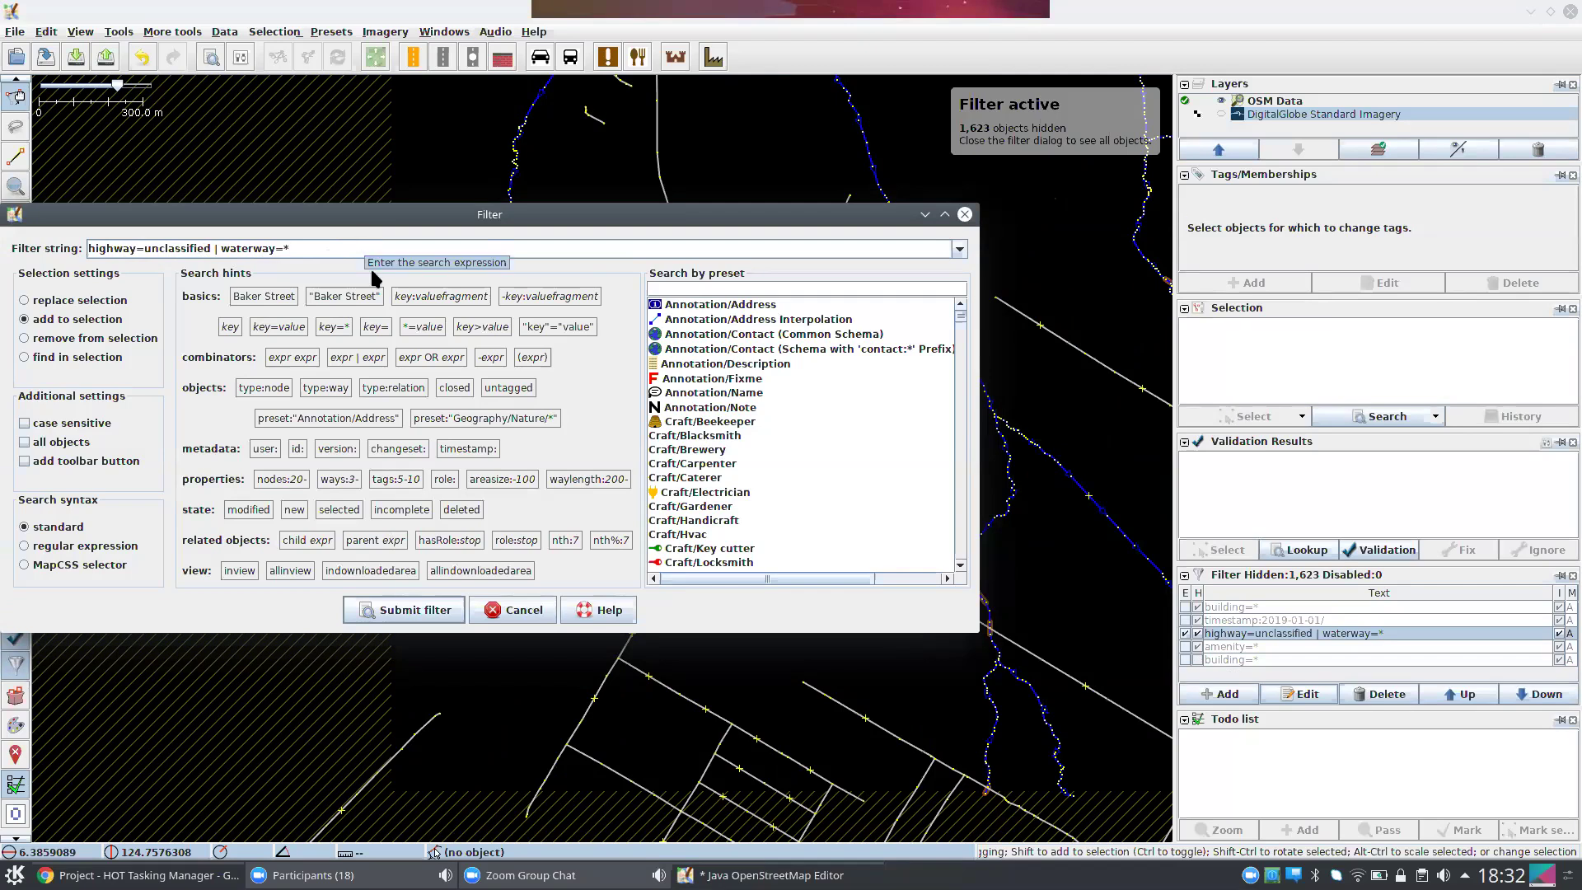
left_click(443, 620)
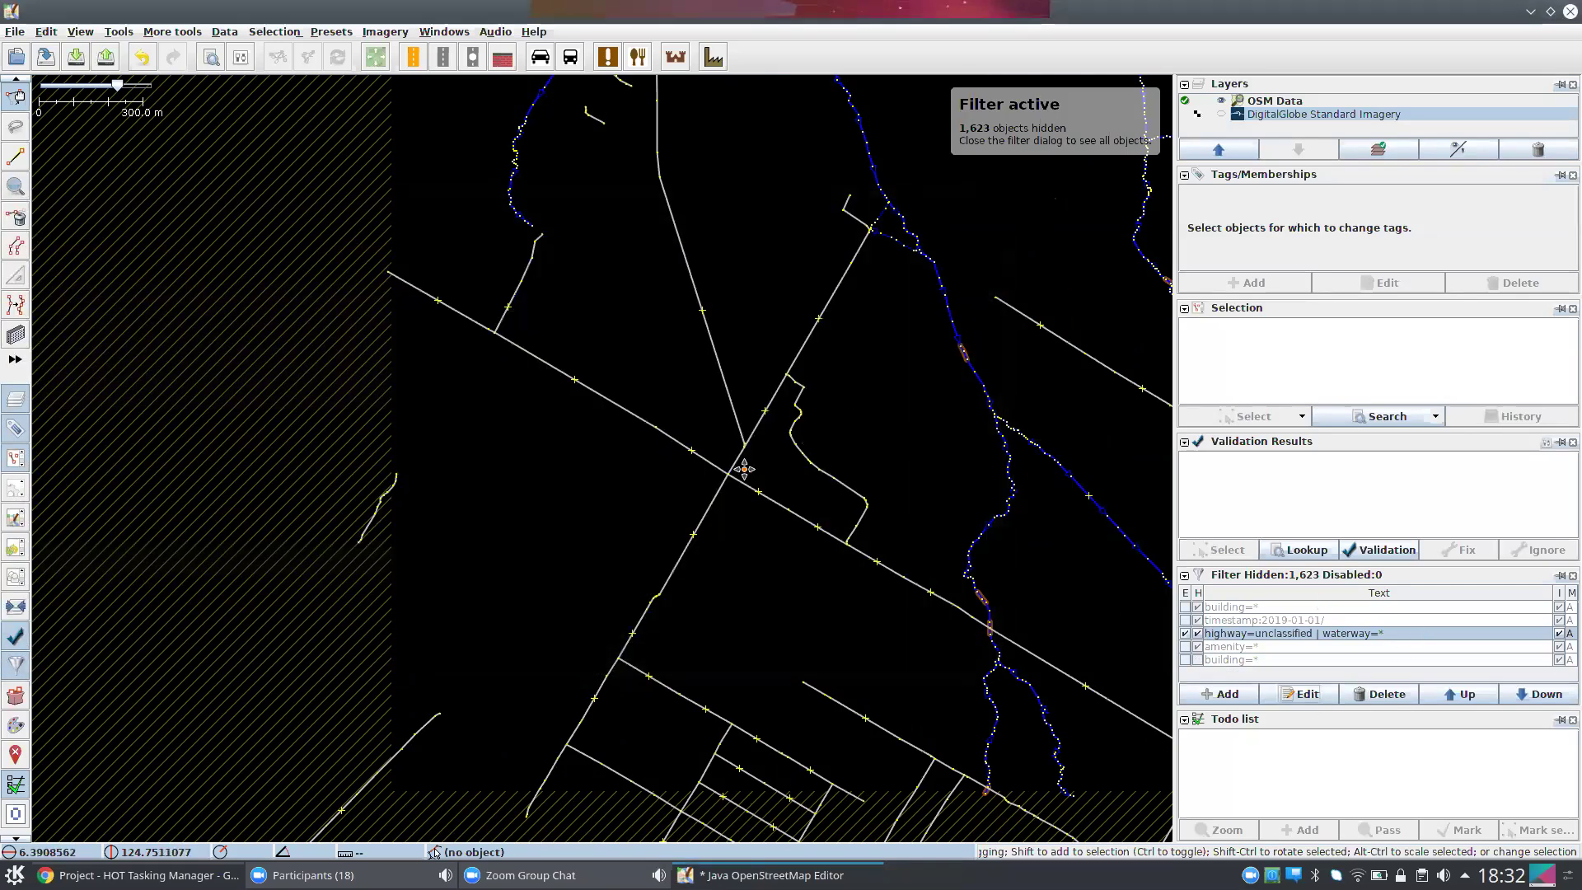
- Examine the isolated unclassified roads and waterways across the downloaded area, and turn off the highway=unclassified | waterway=* filter
left_click_drag(744, 469, 740, 467)
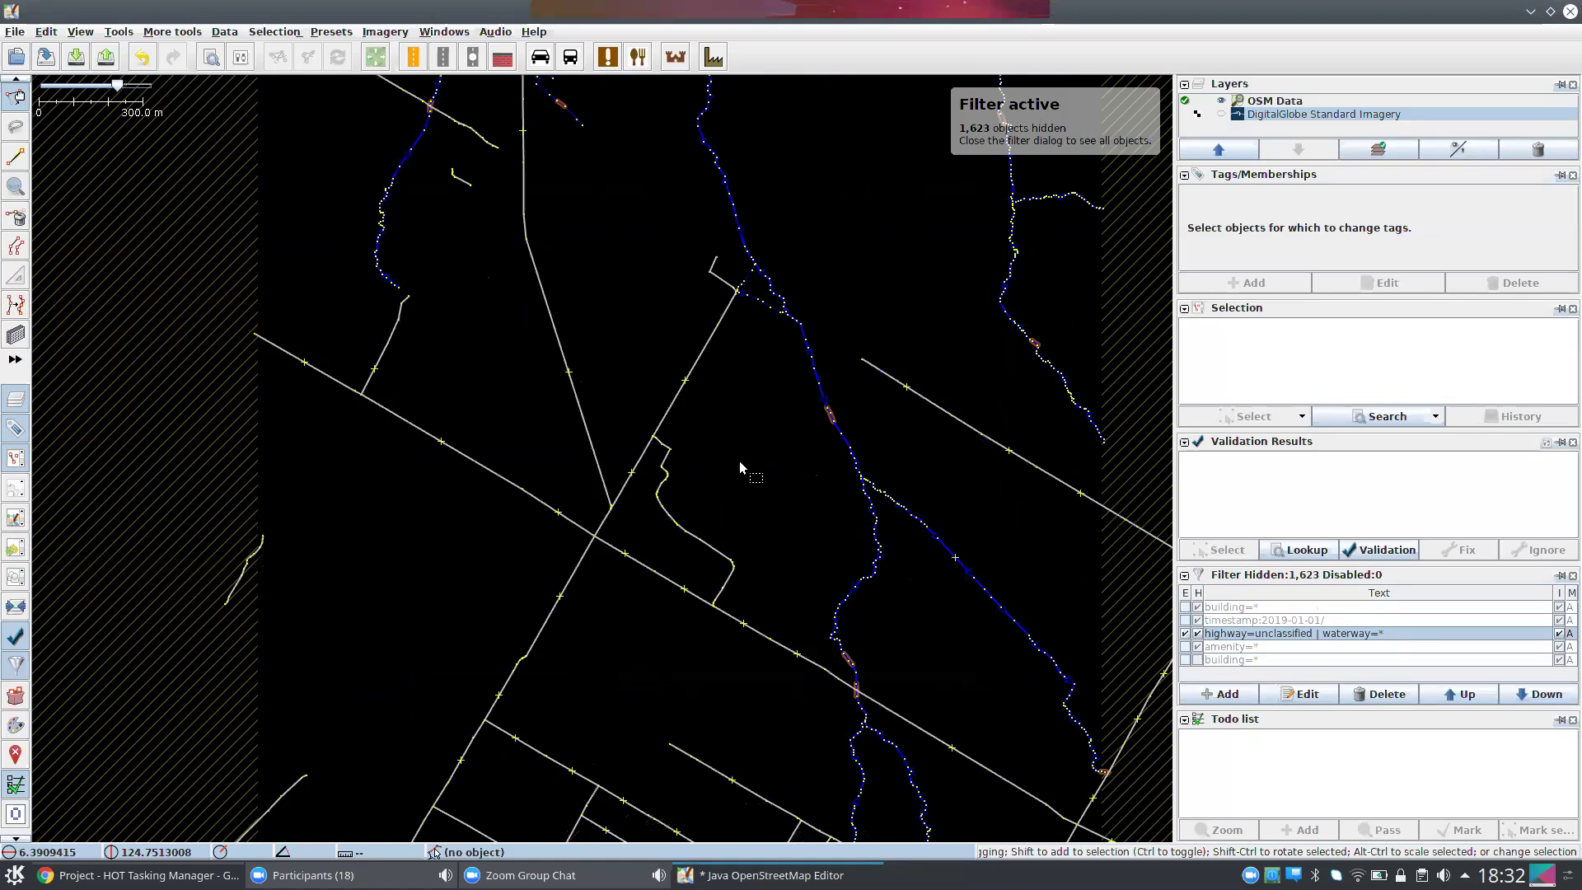
scroll(738, 461, "down", 2)
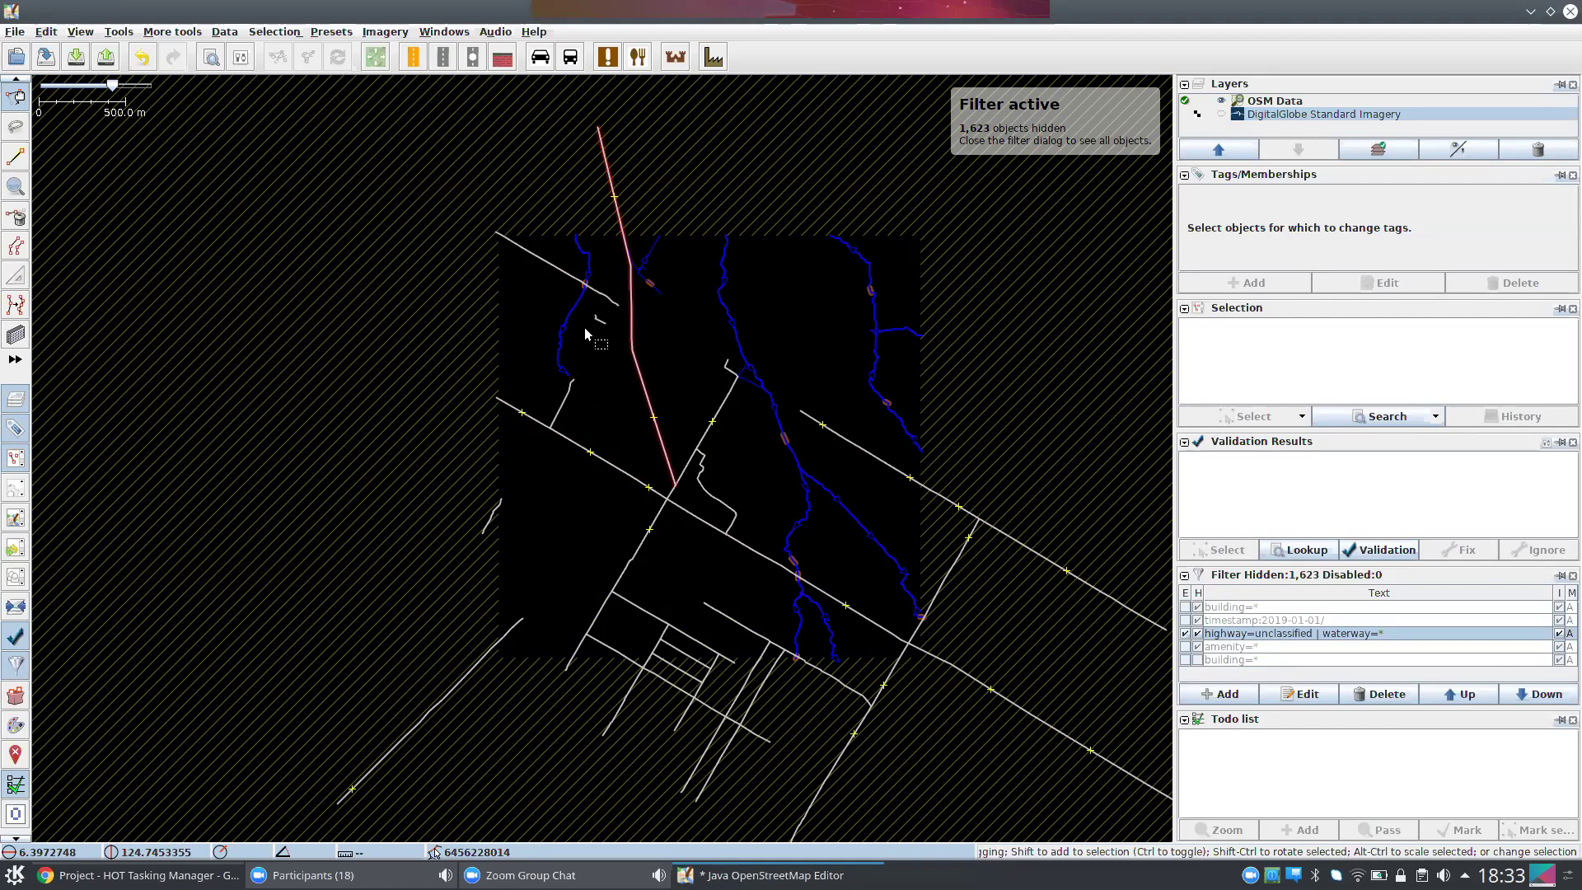
scroll(588, 317, "up", 4)
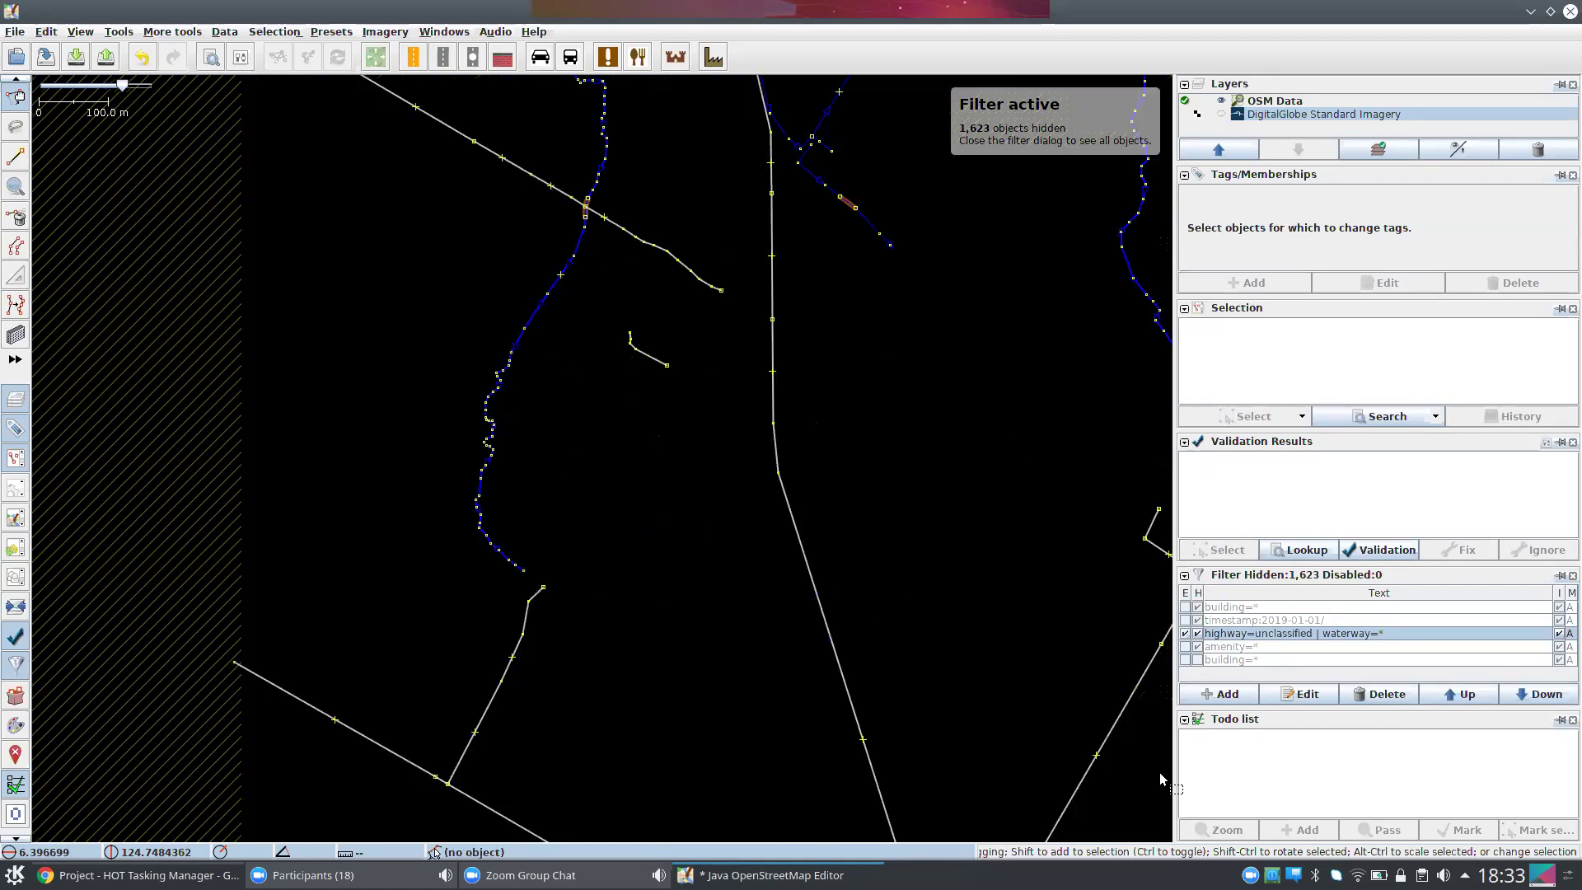
scroll(1059, 531, "down", 2)
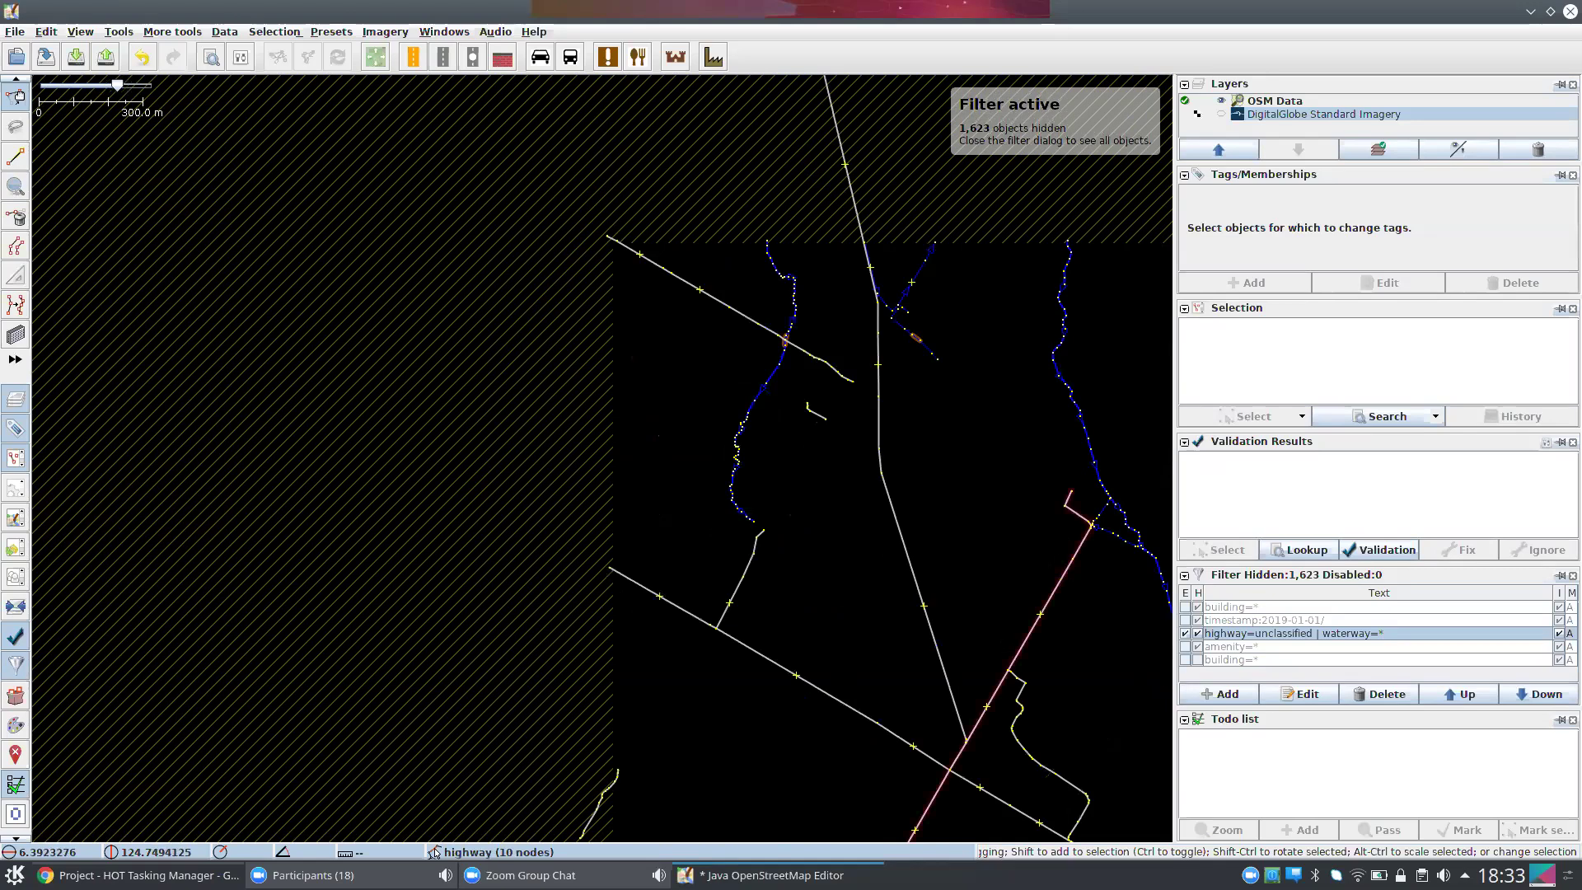
left_click_drag(1035, 735, 937, 650)
left_click(1310, 702)
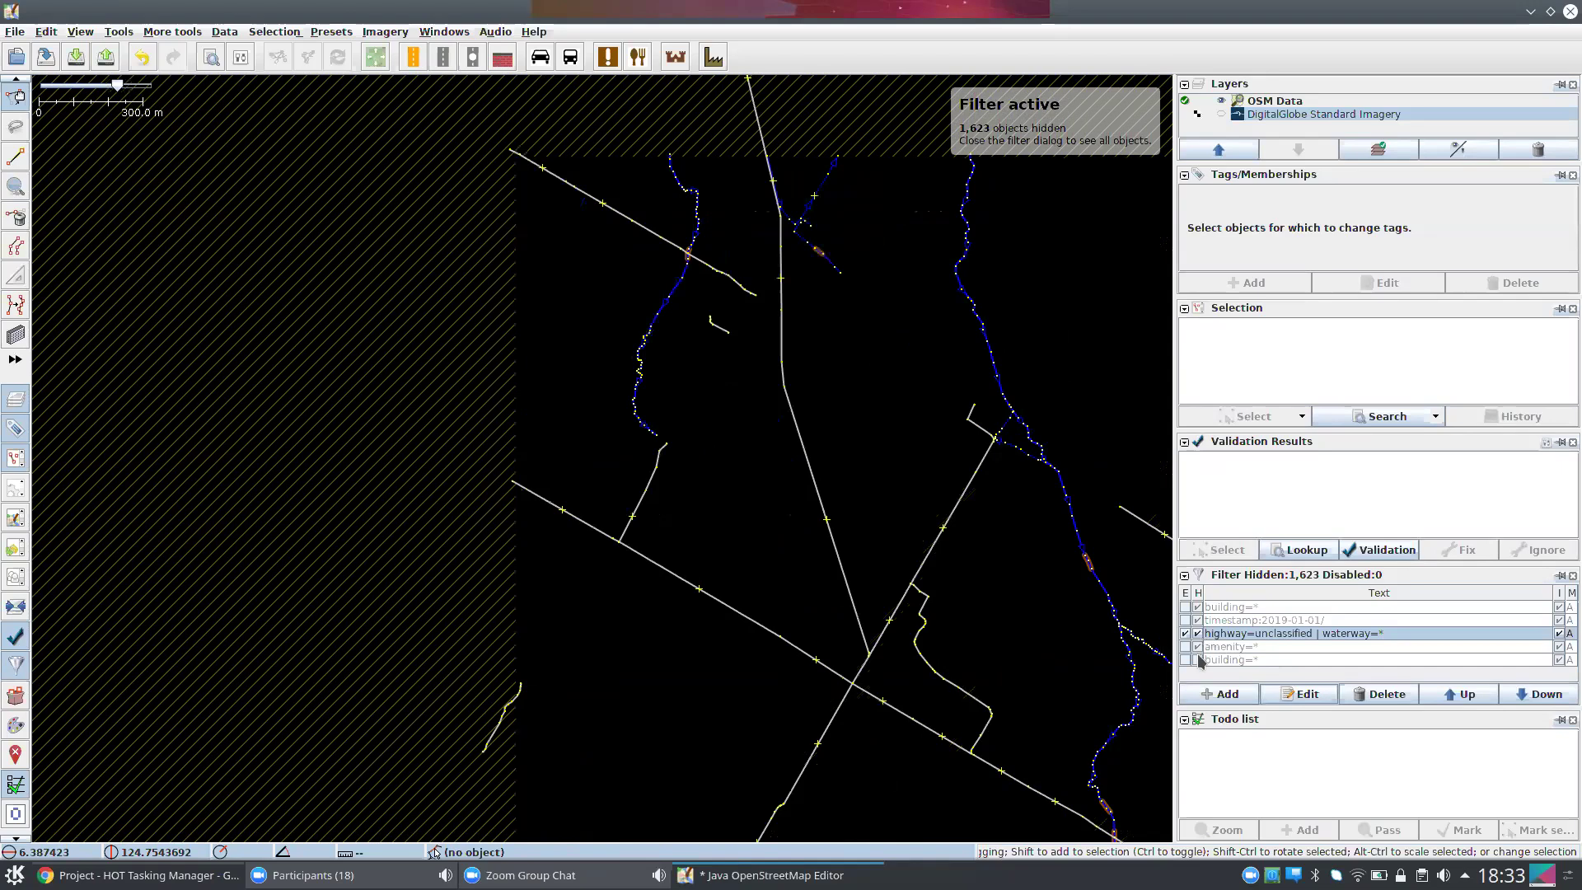
left_click(1186, 633)
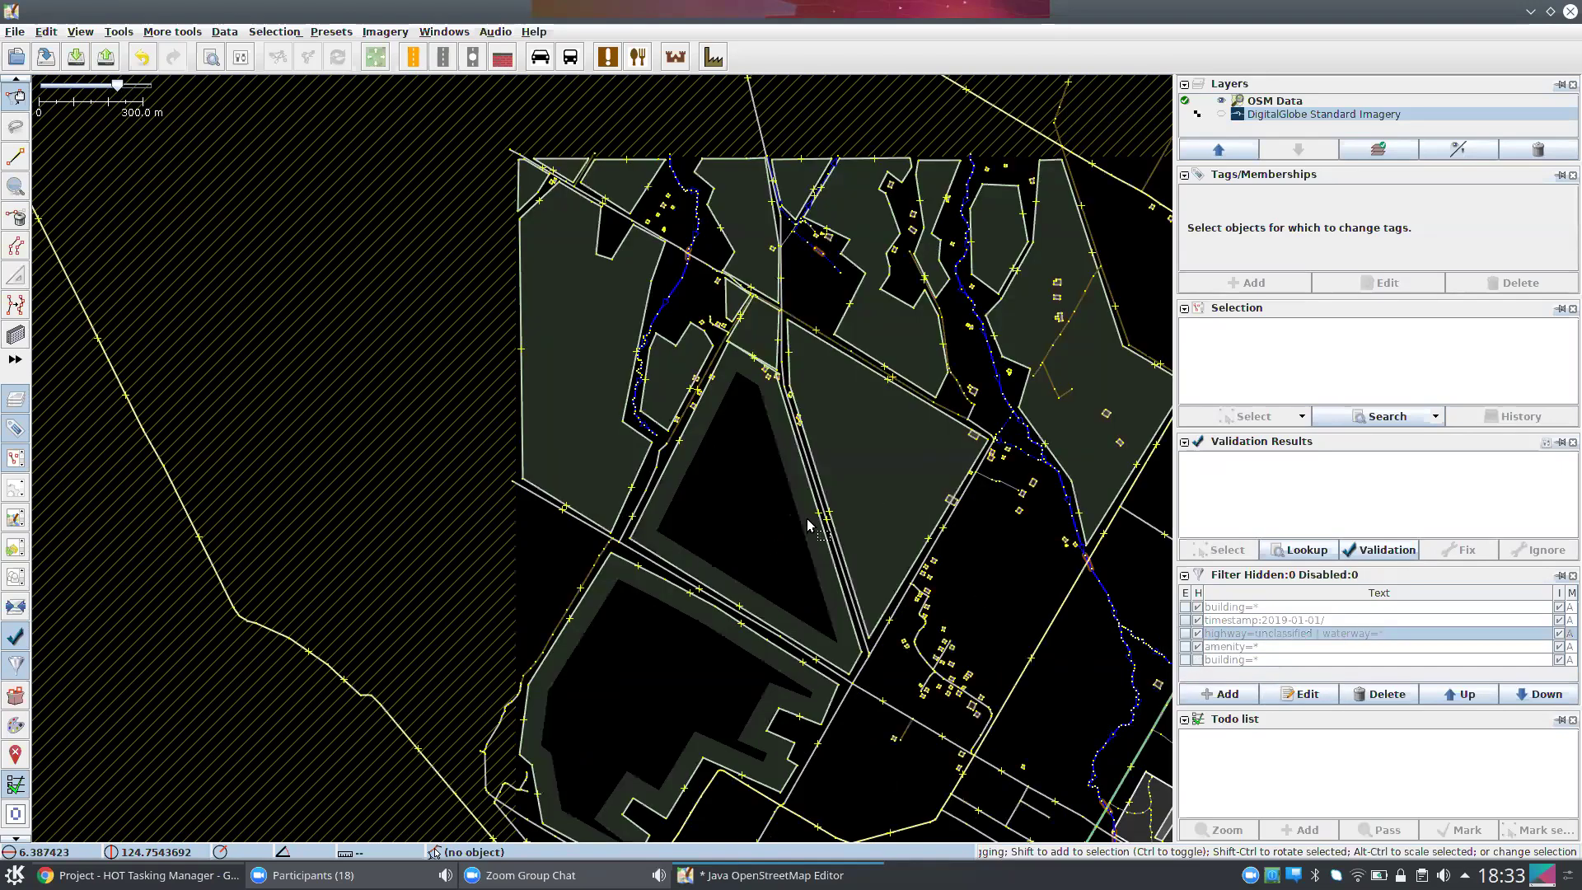
left_click_drag(766, 534, 554, 484)
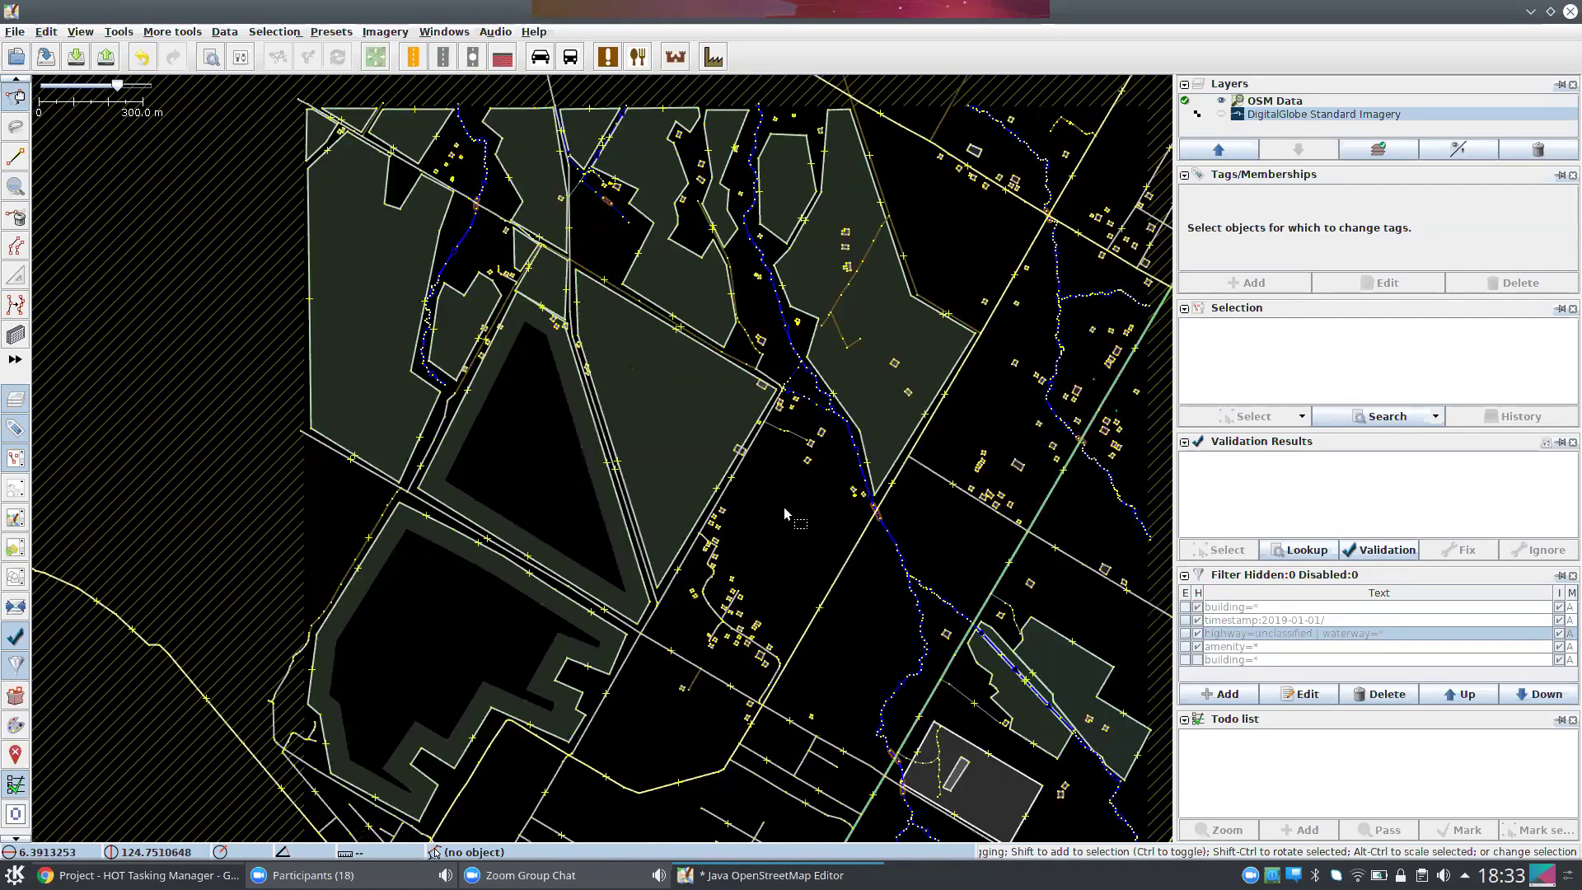
left_click_drag(1131, 705, 1052, 700)
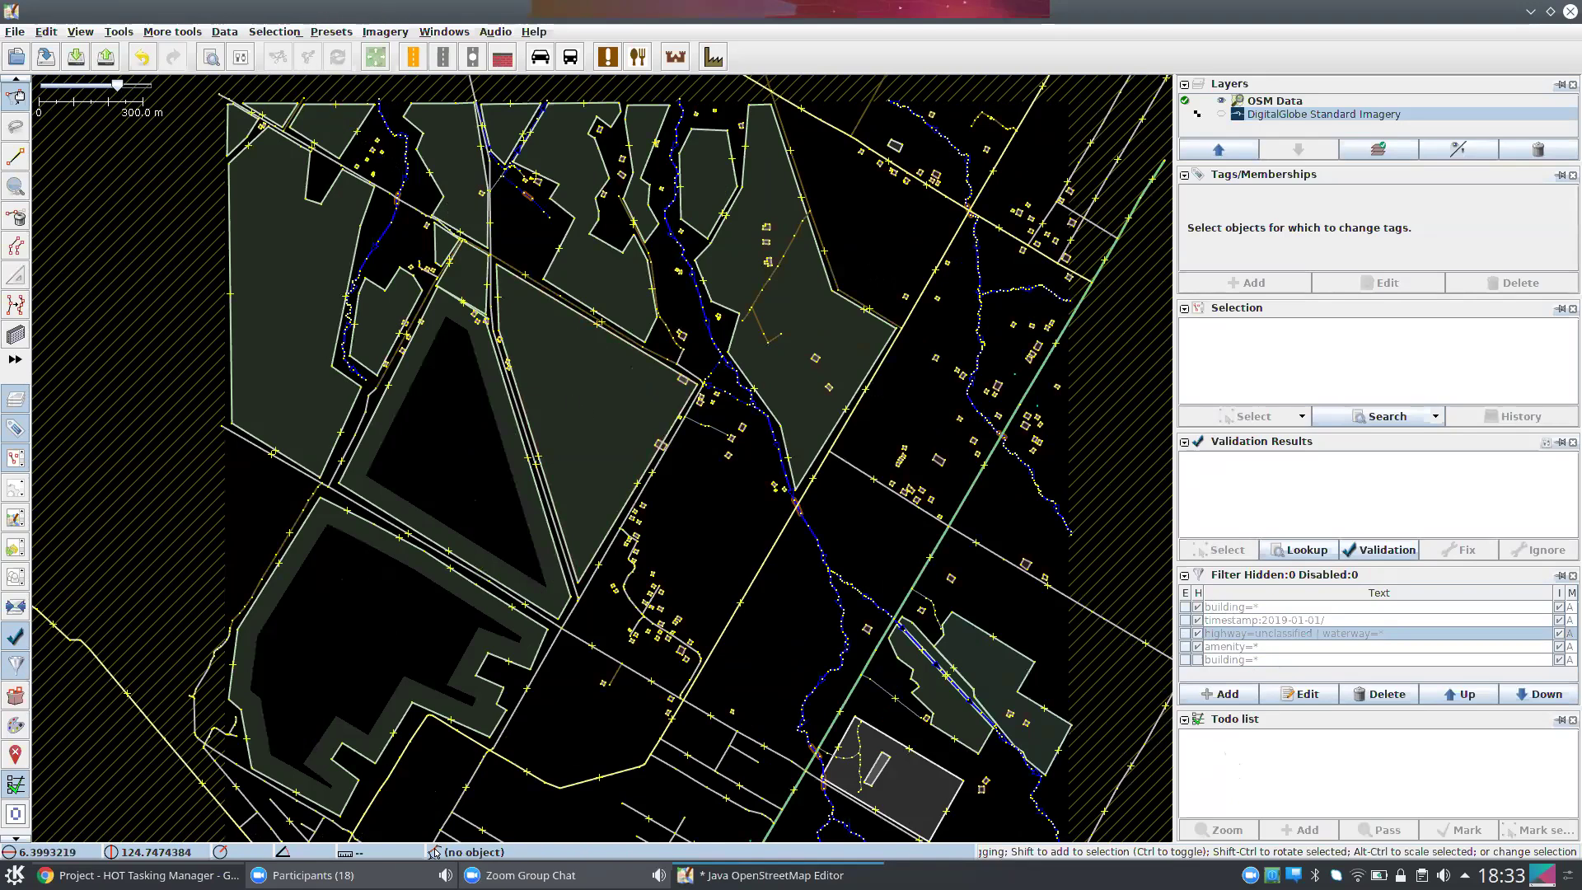
- Search the plugins in the preferences for todo, and close the preferences without making changes
left_click(47, 33)
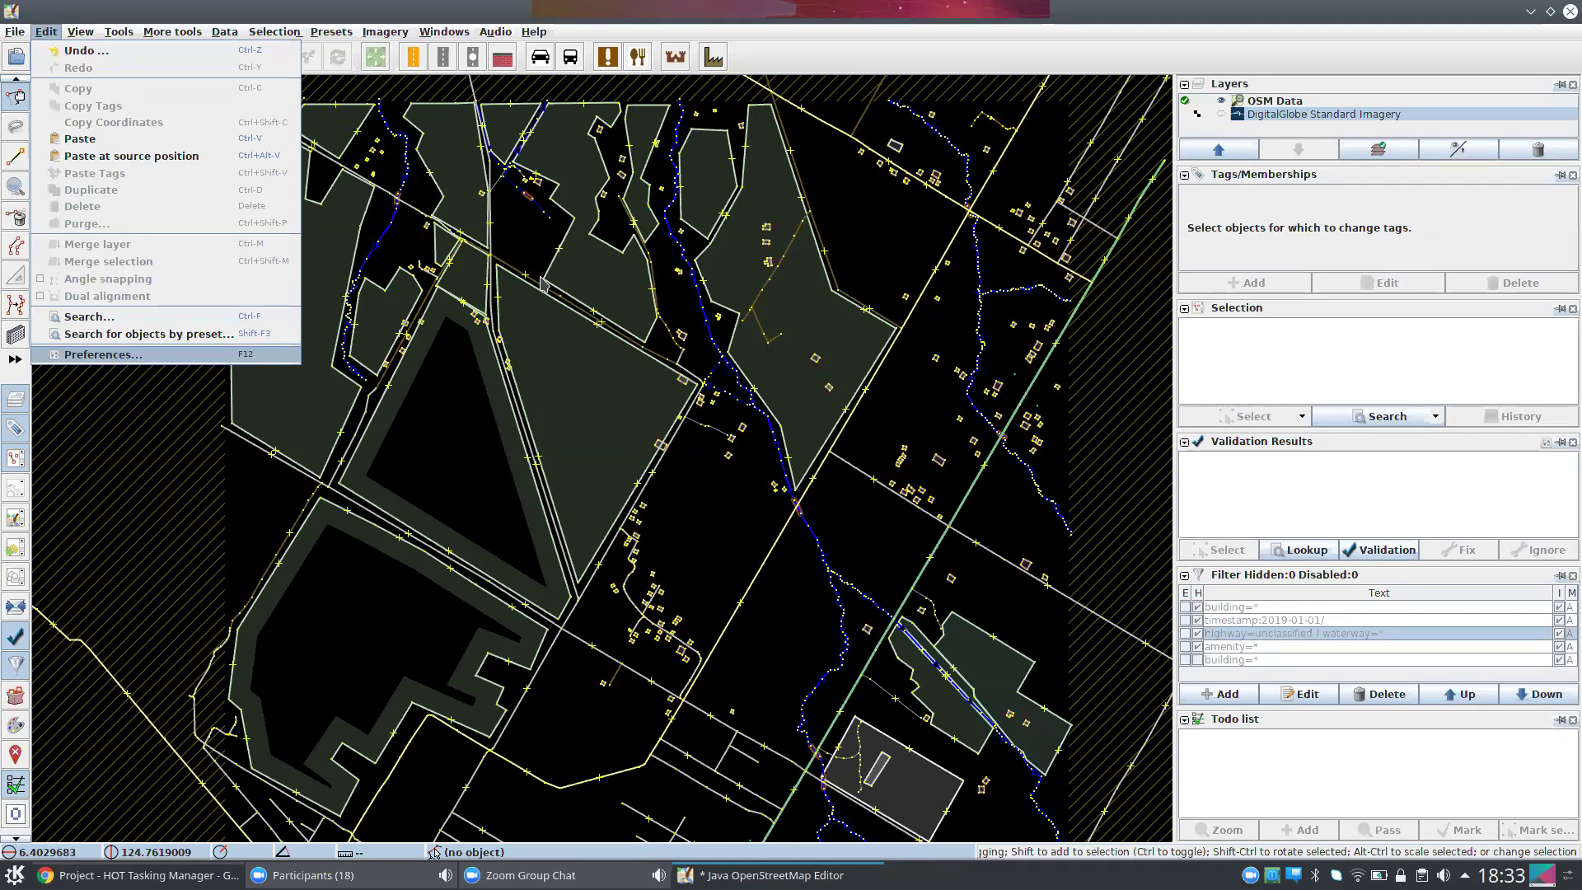
key("Return")
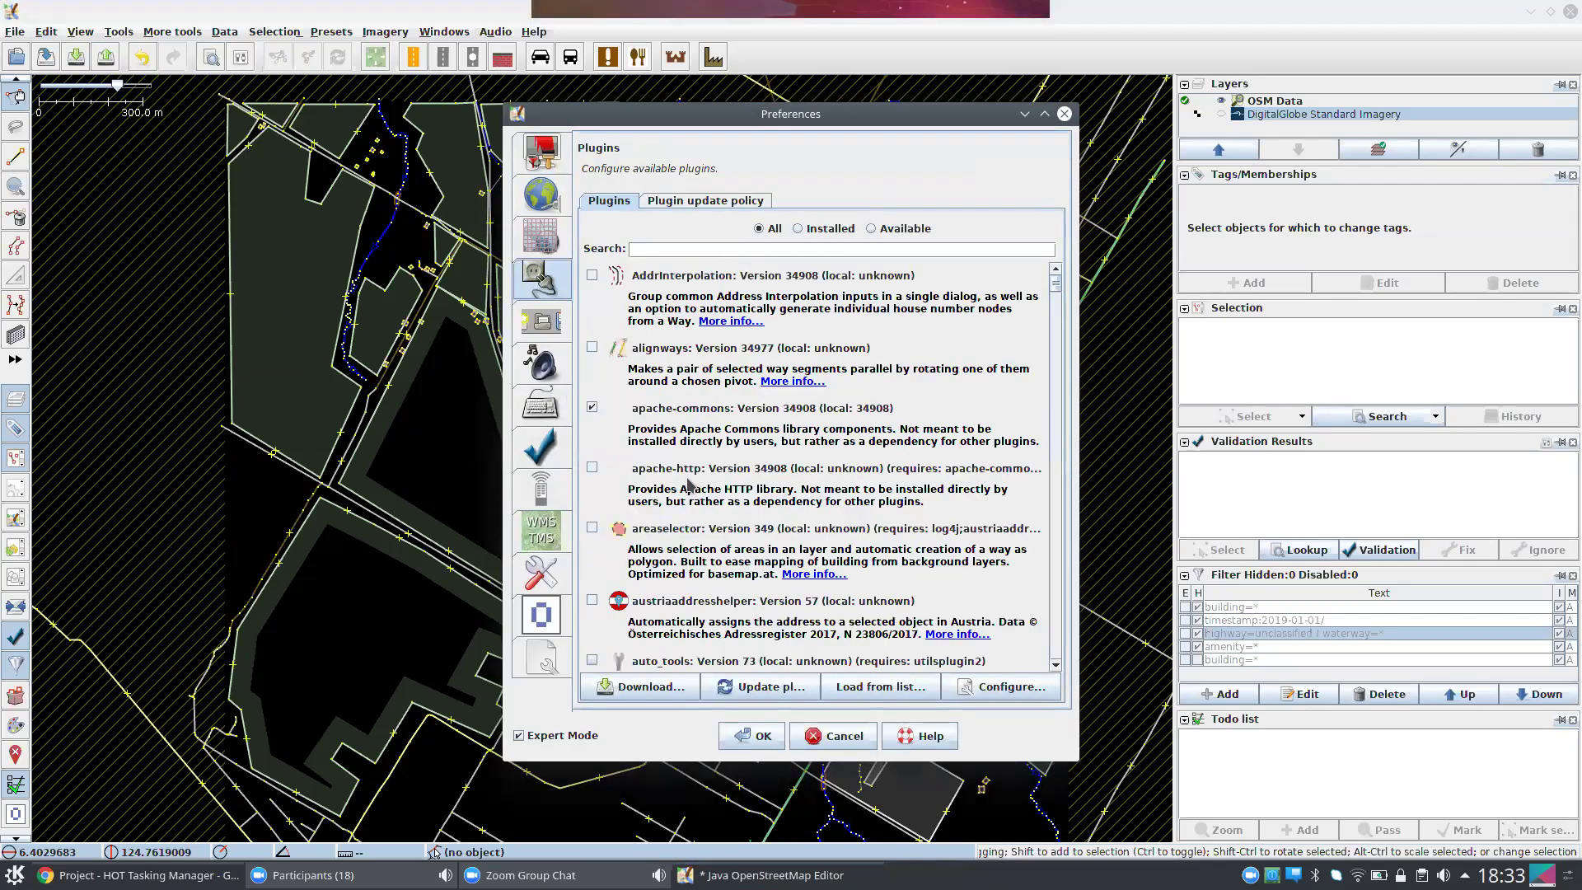
type("todo")
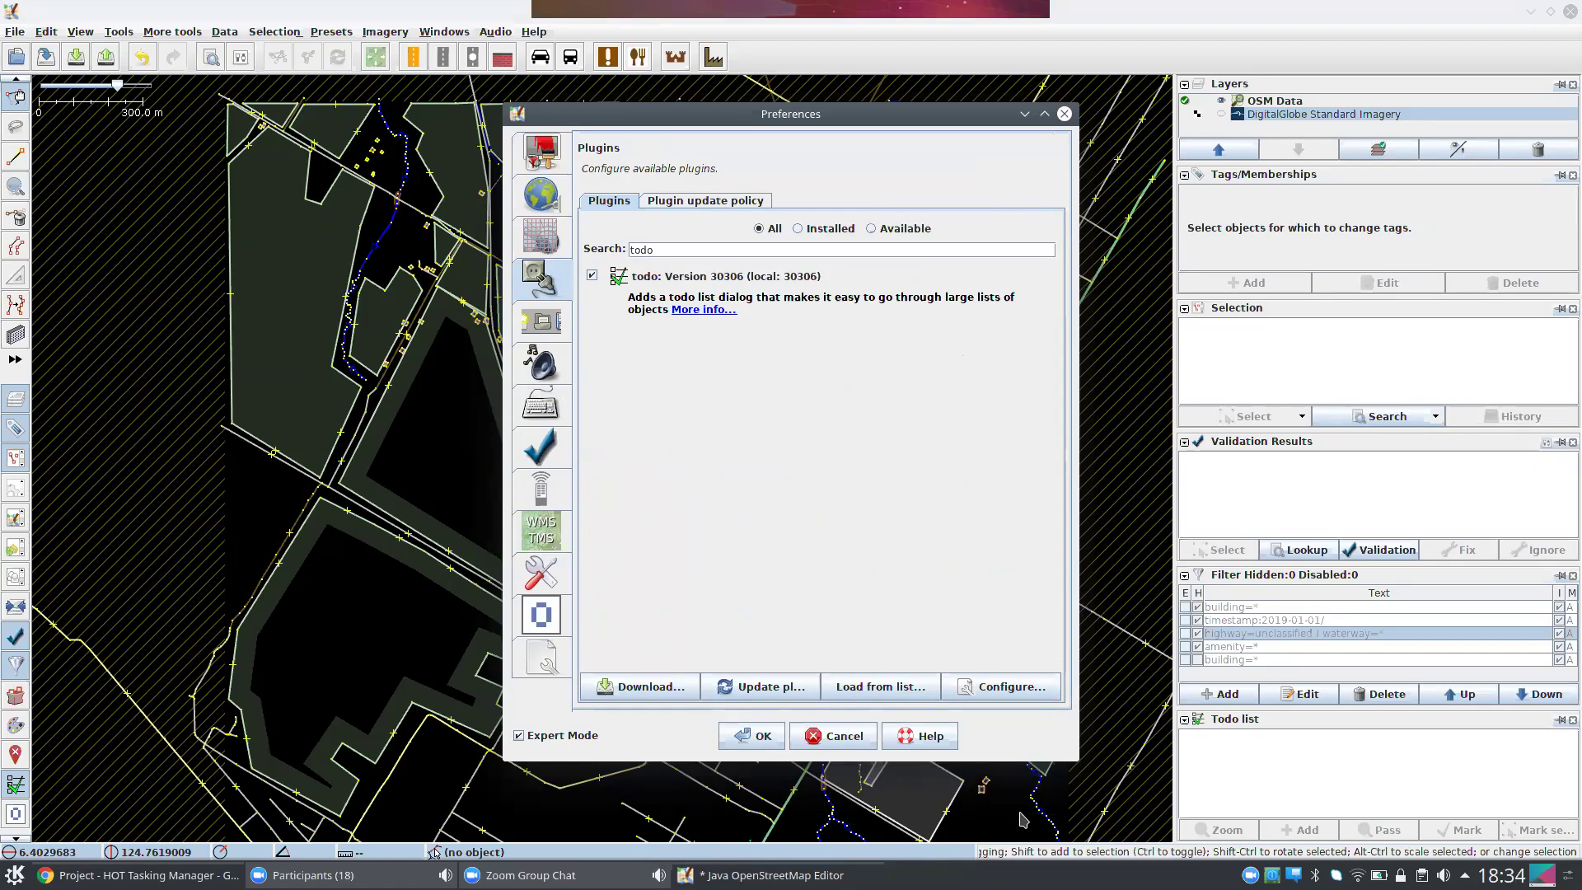
left_click(839, 742)
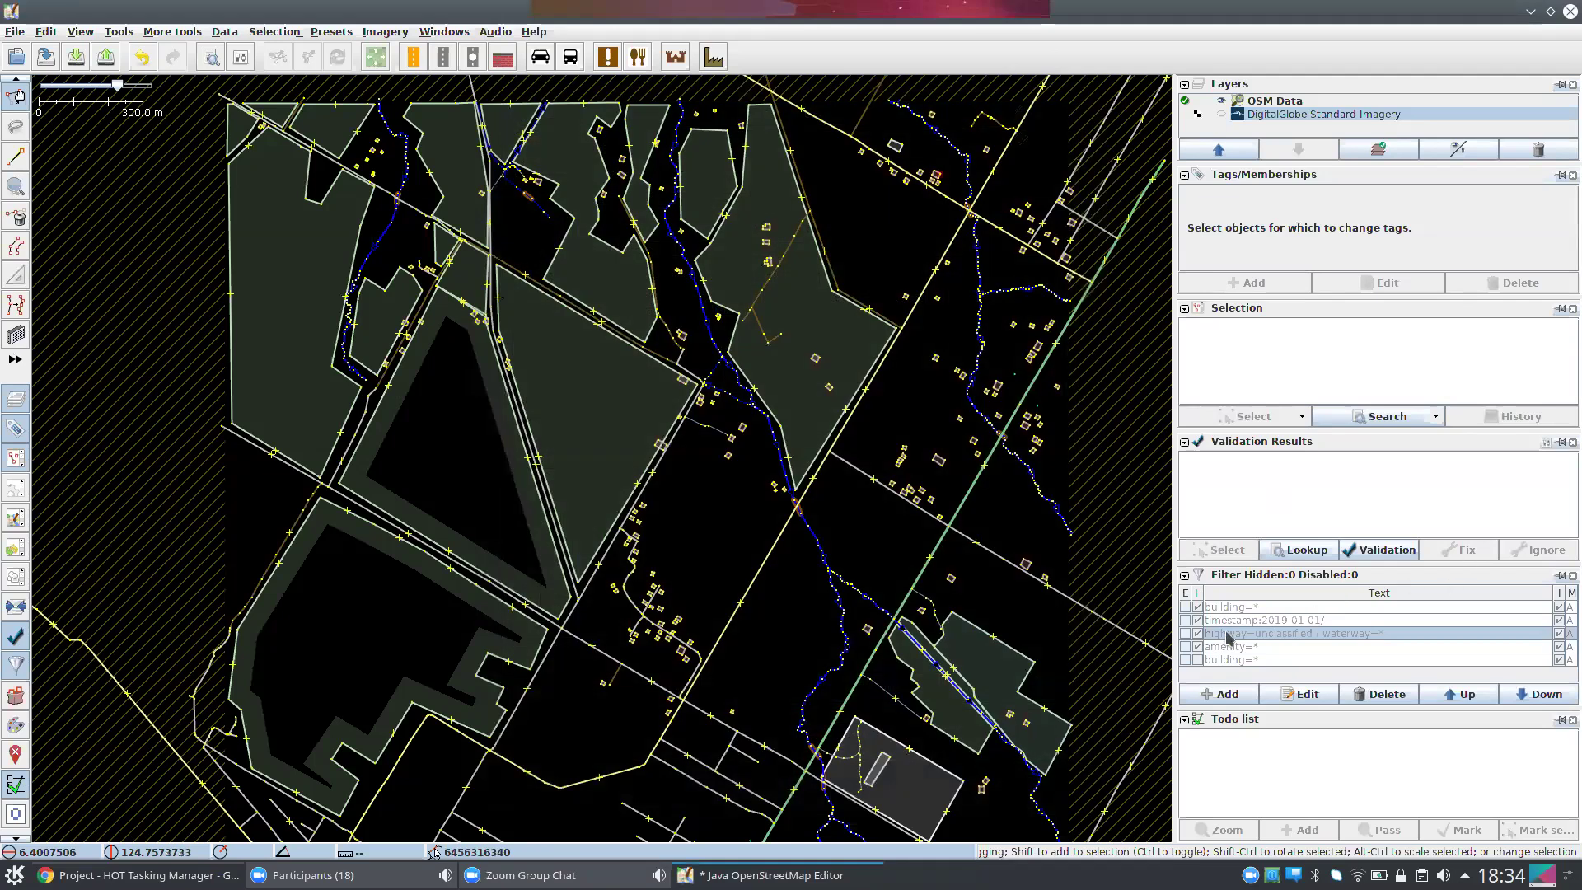
- Enable the first building=* filter in the list to show only the buildings in the downloaded area
left_click(1185, 607)
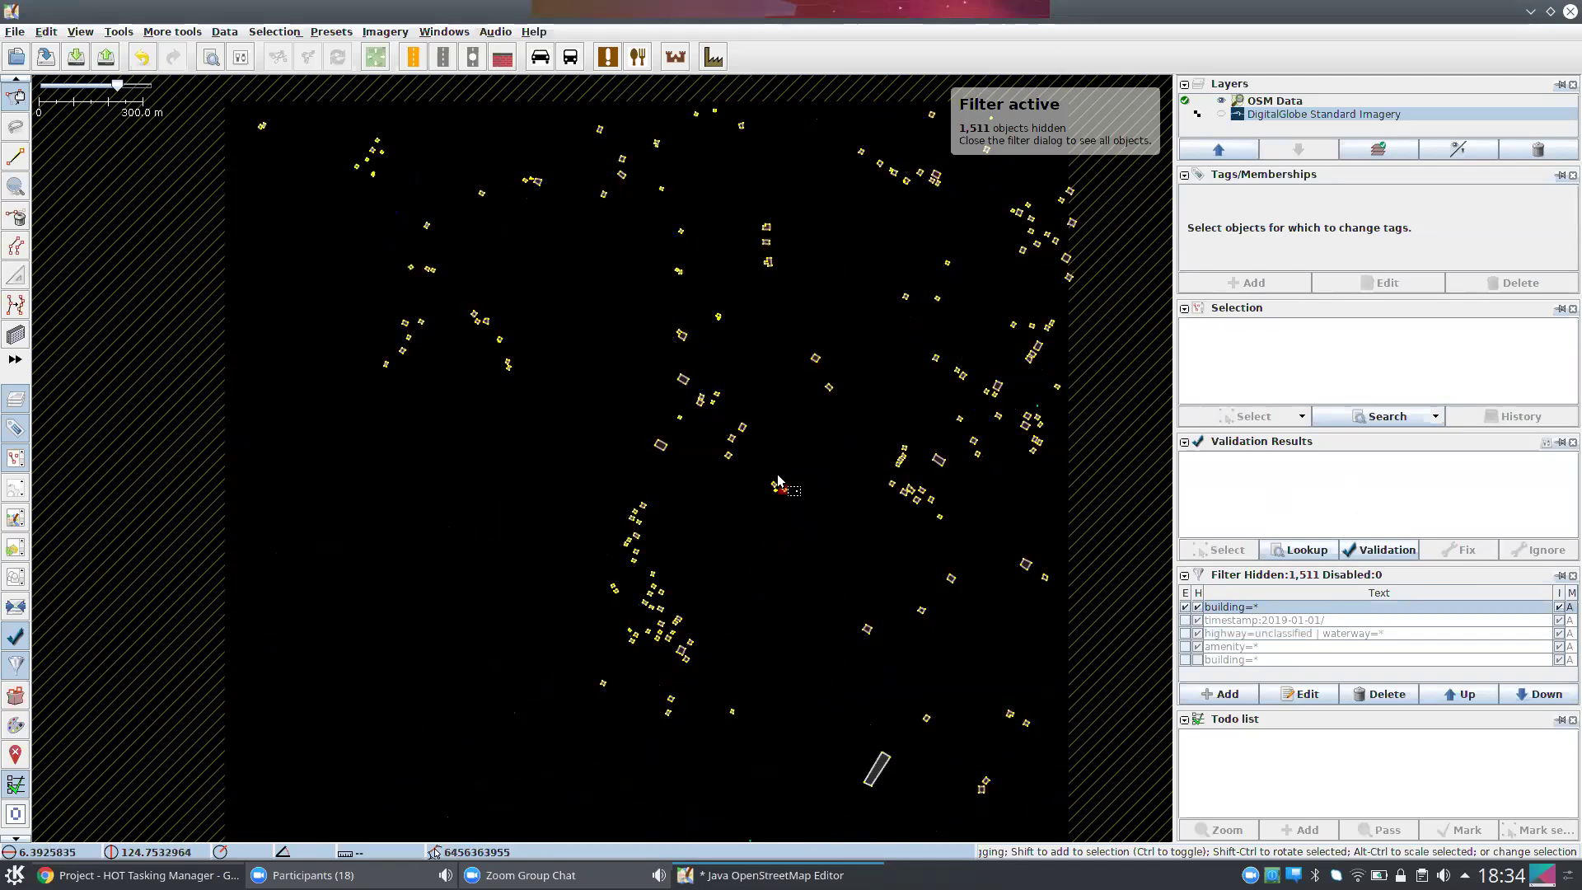
left_click_drag(813, 267, 739, 249)
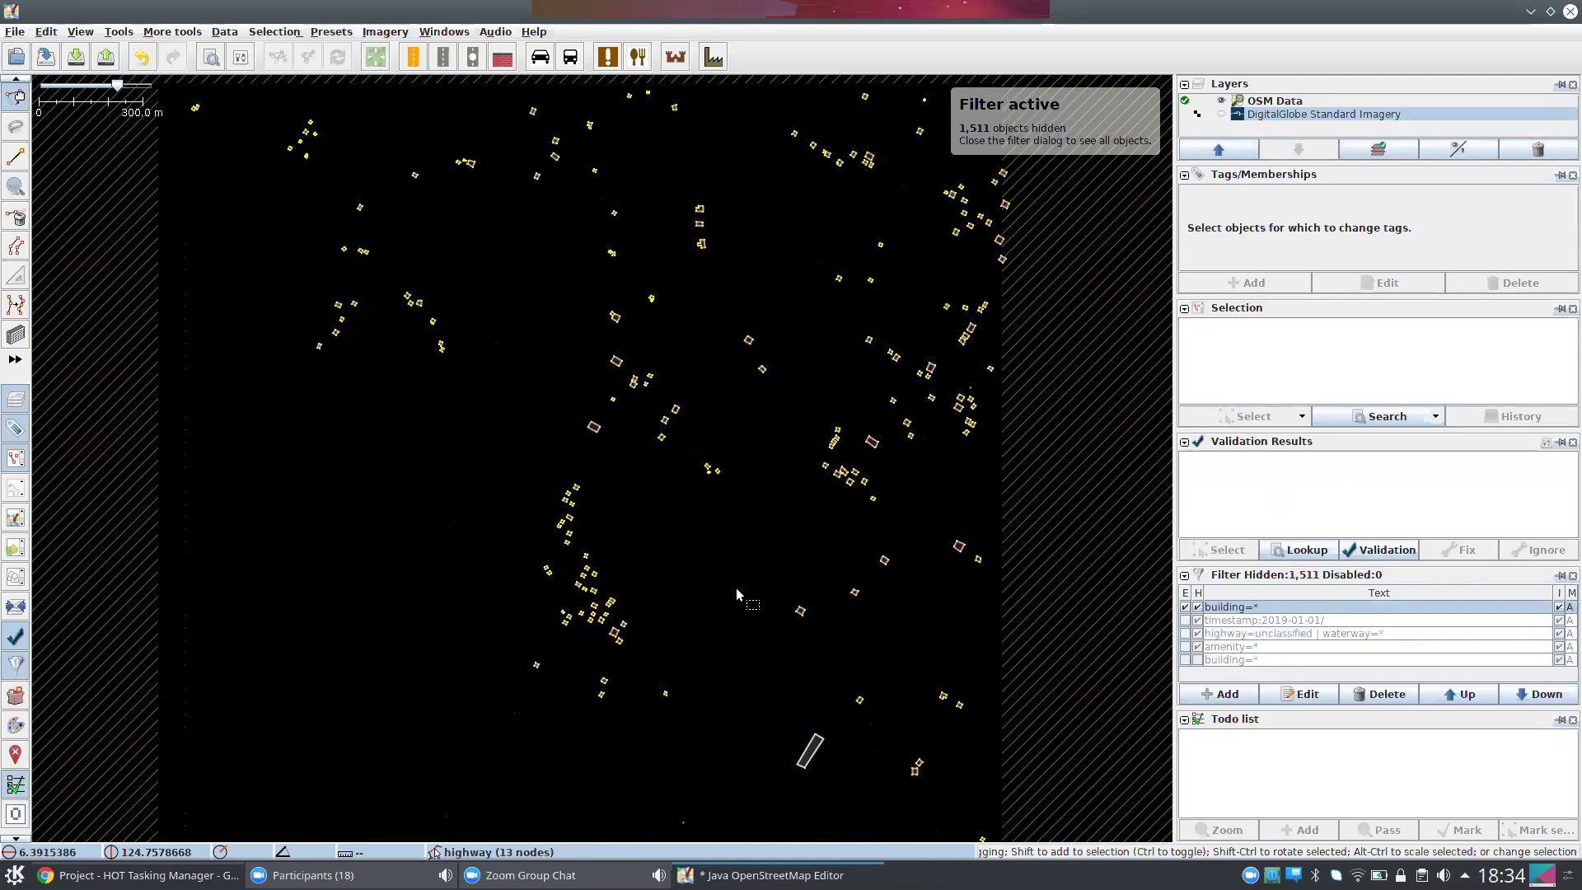
left_click_drag(720, 589, 687, 621)
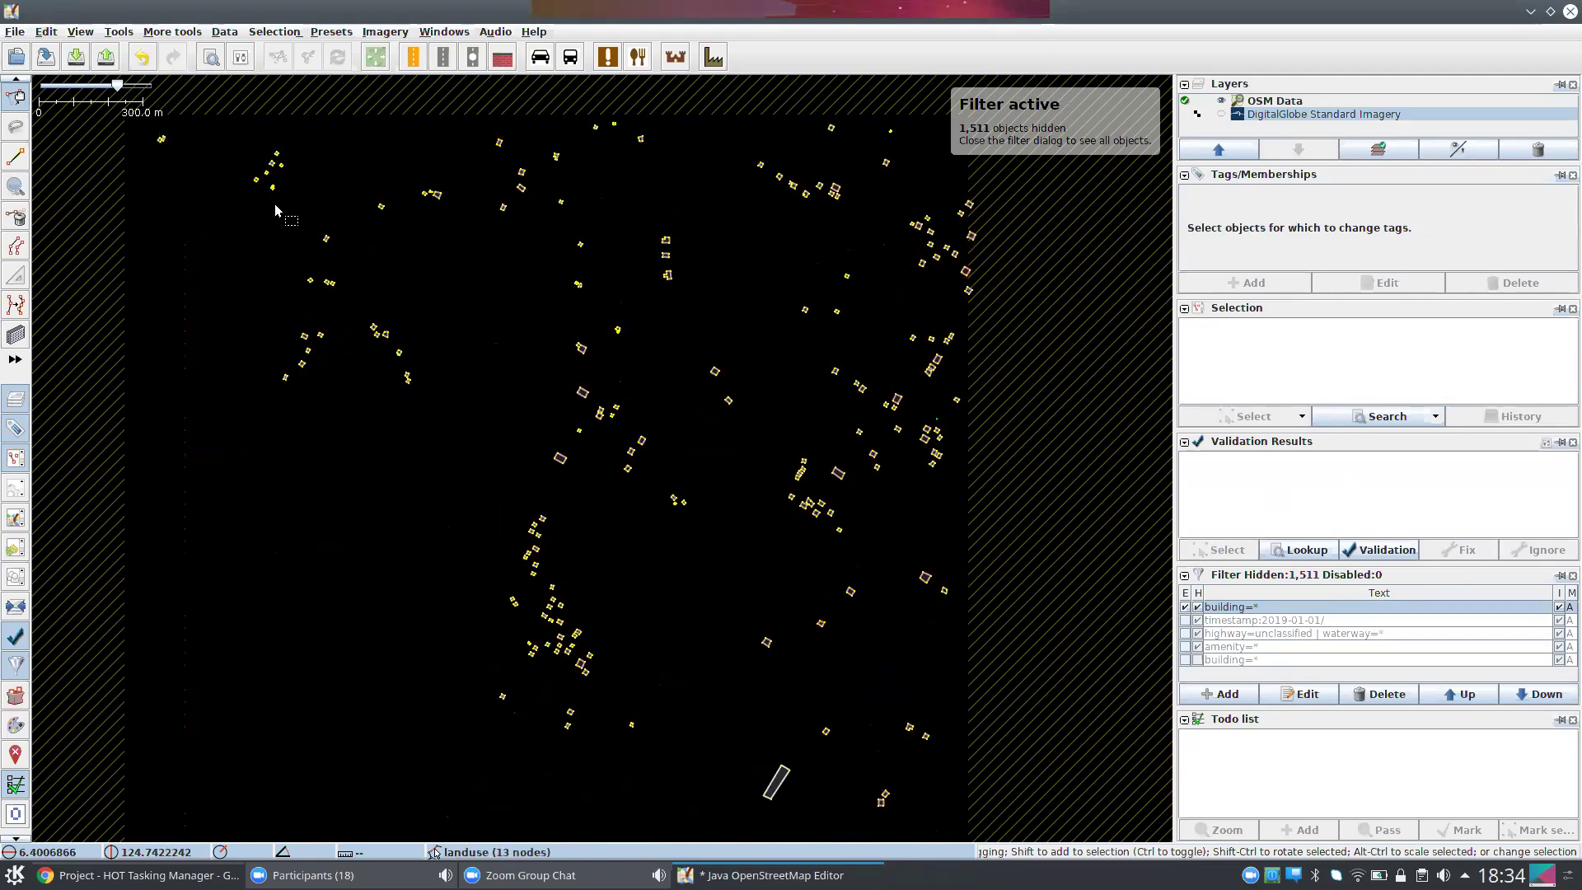
- Select the filtered buildings with a selection box spanning the whole downloaded area
left_click_drag(140, 126, 968, 825)
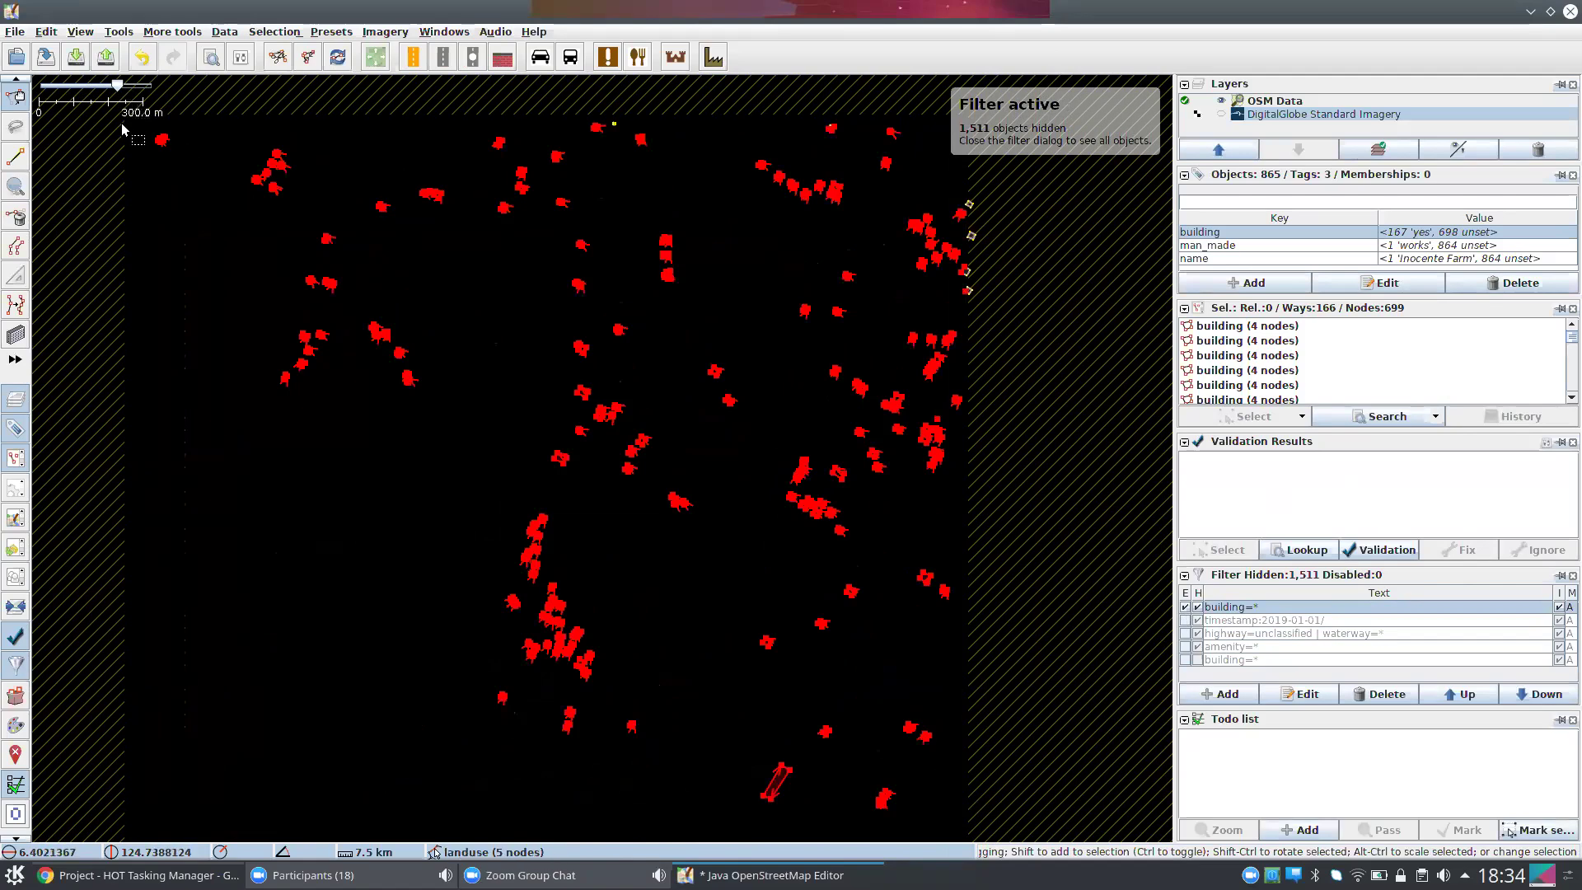
left_click(142, 180)
left_click_drag(136, 126, 966, 816)
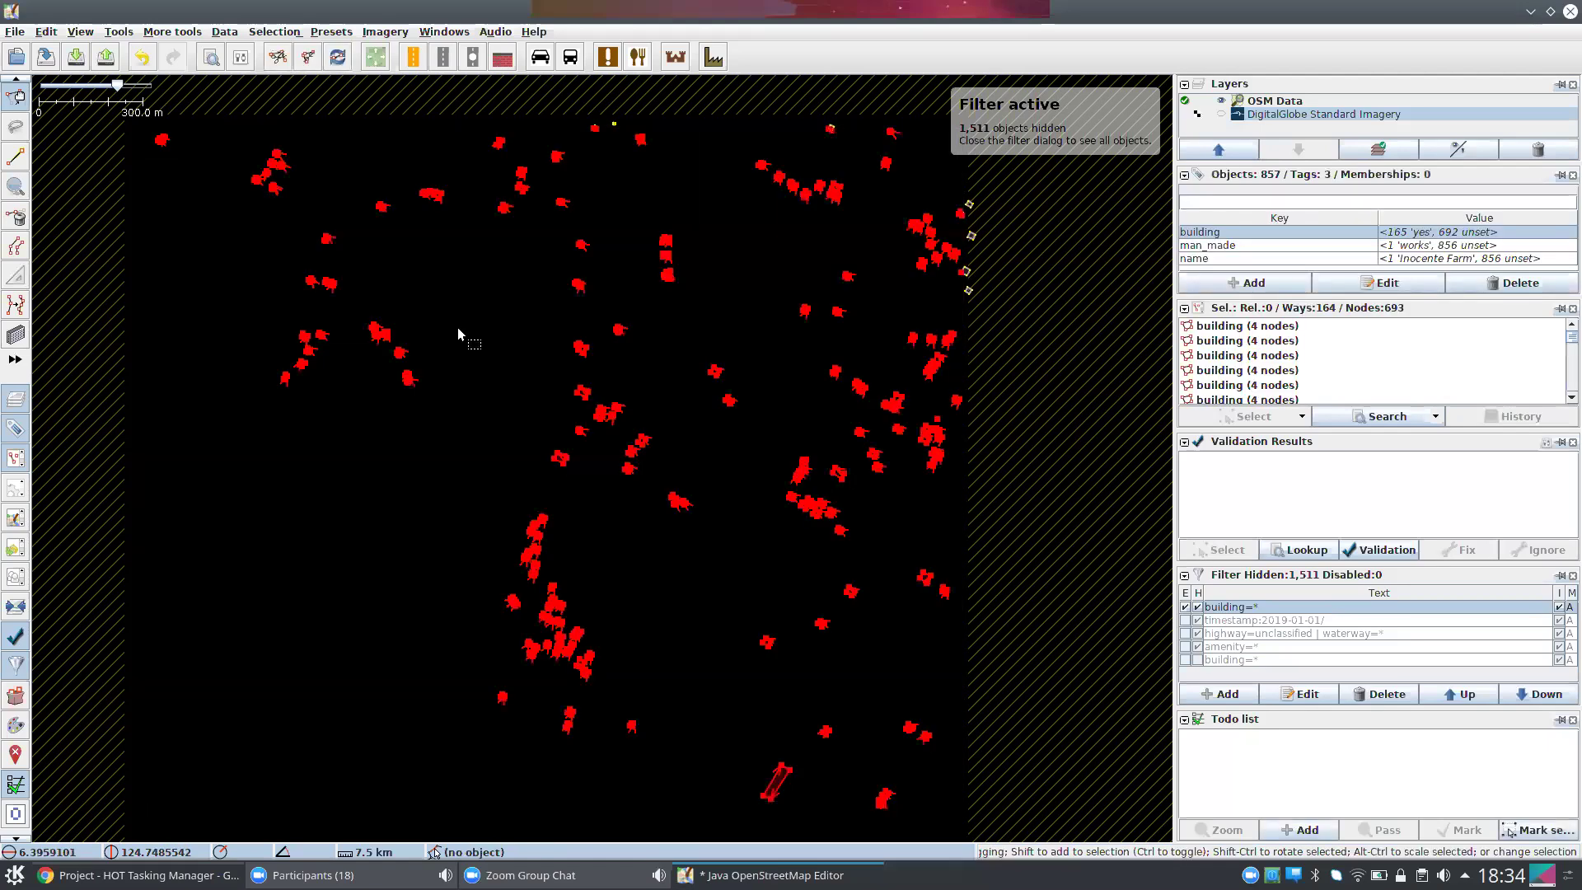
- Check the selected building outlines up close and reduce the selection to the building ways, leaving out their nodes
scroll(206, 265, "up", 3)
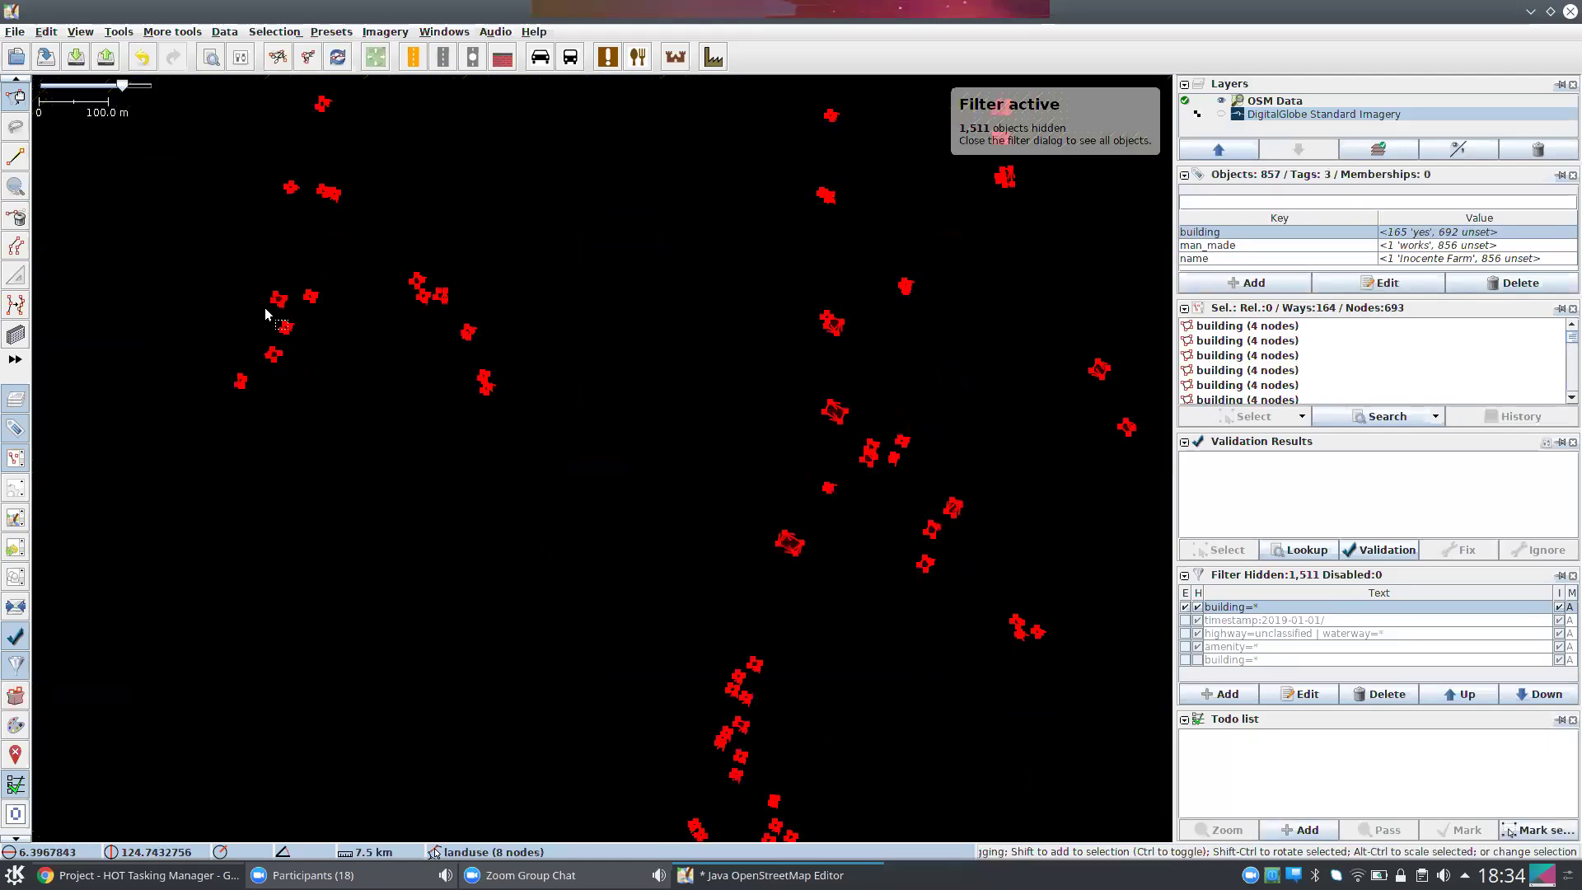
scroll(230, 265, "up", 5)
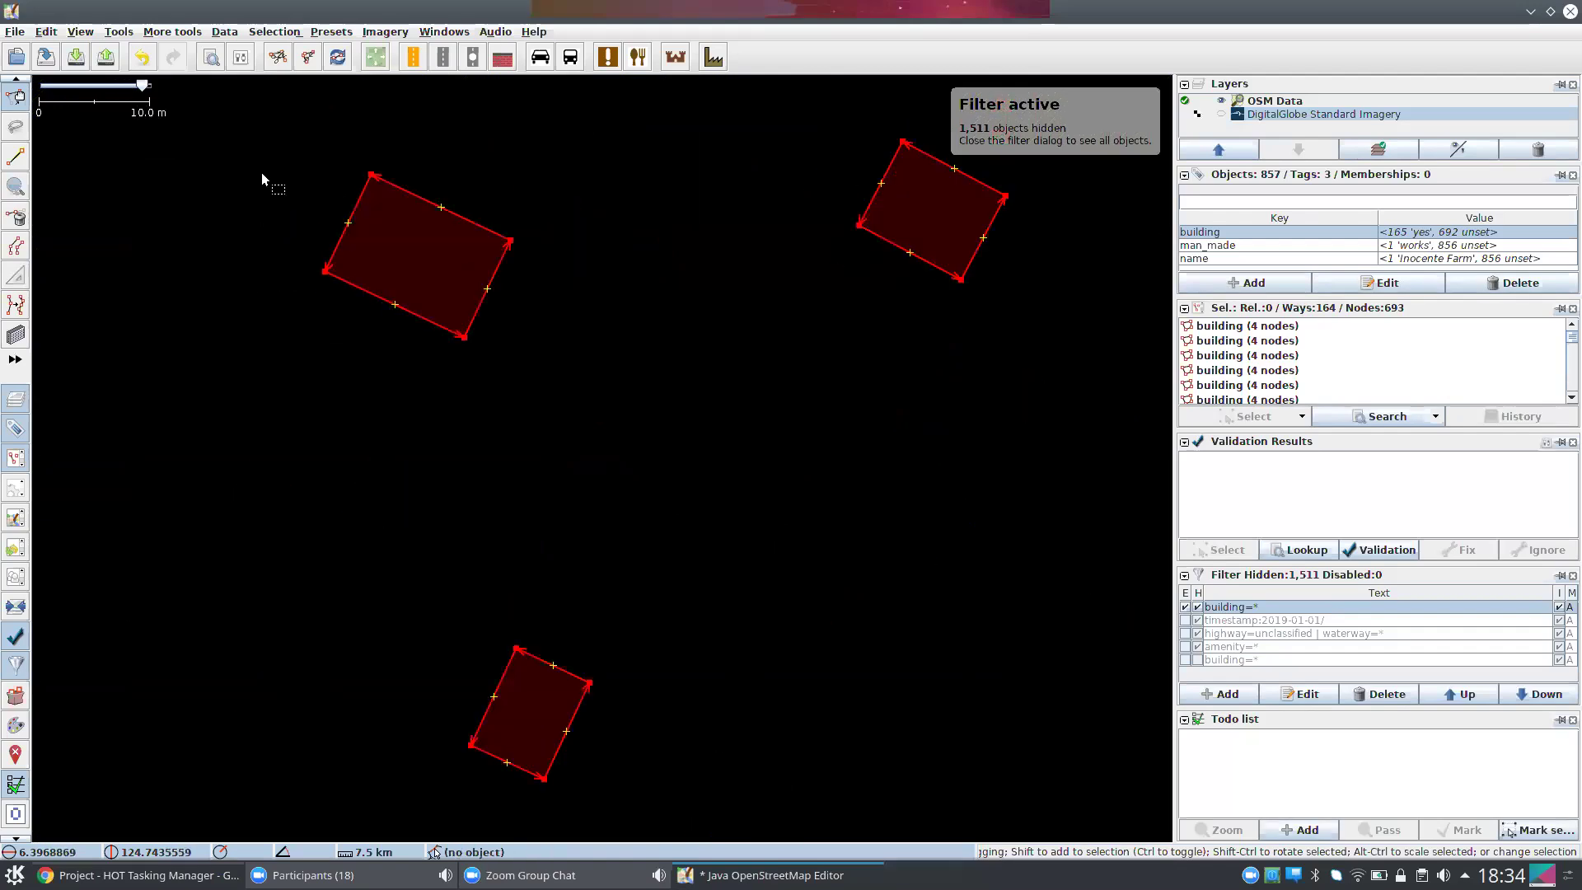
left_click_drag(353, 470, 770, 668)
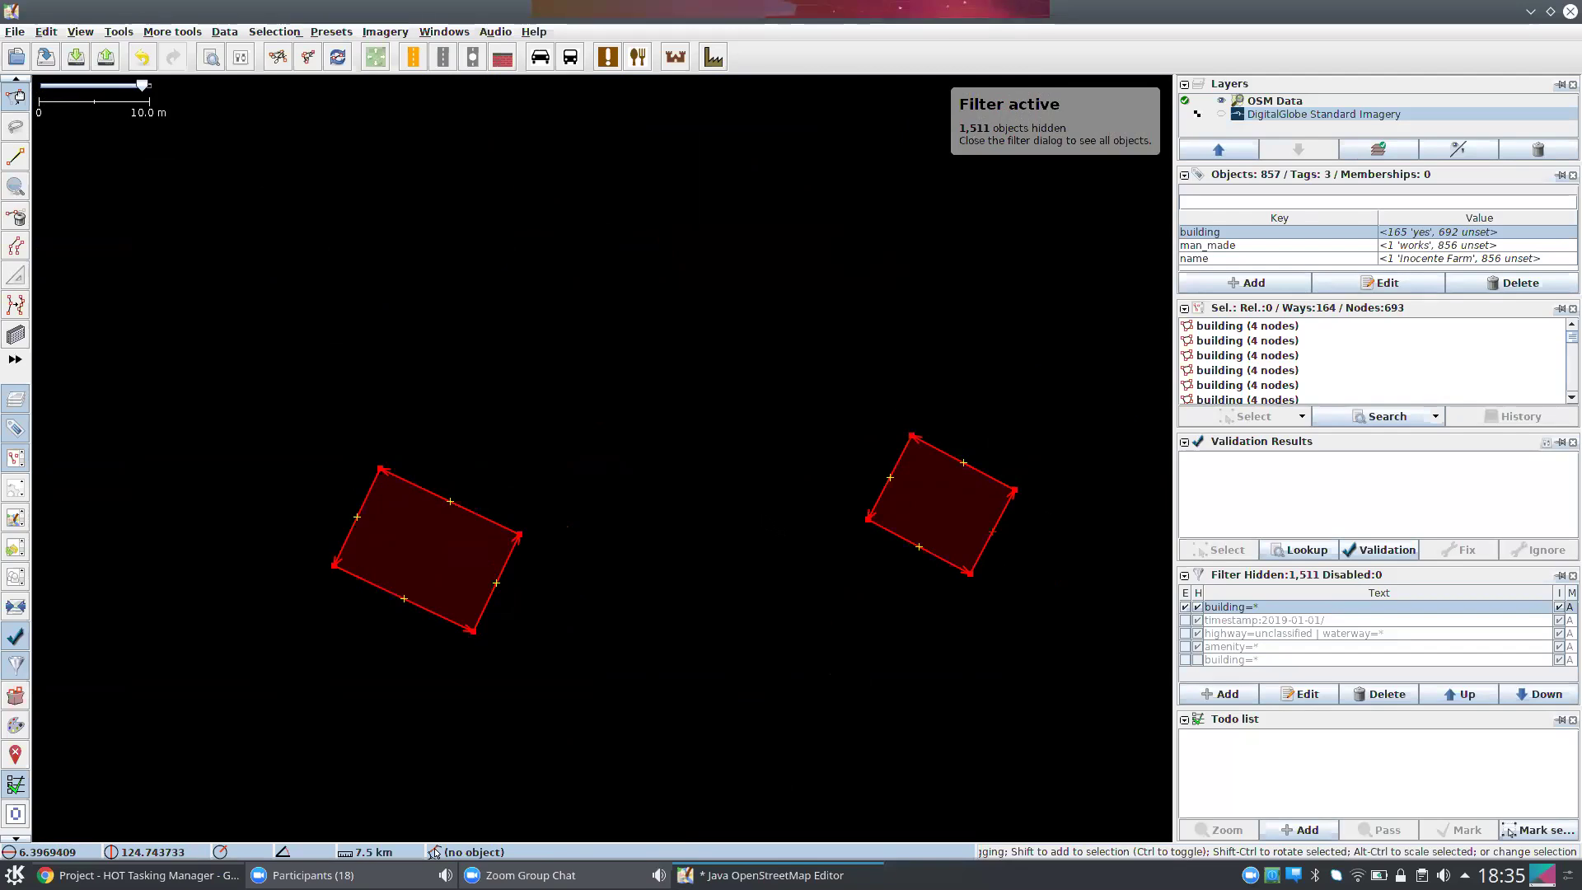
scroll(764, 517, "down", 3)
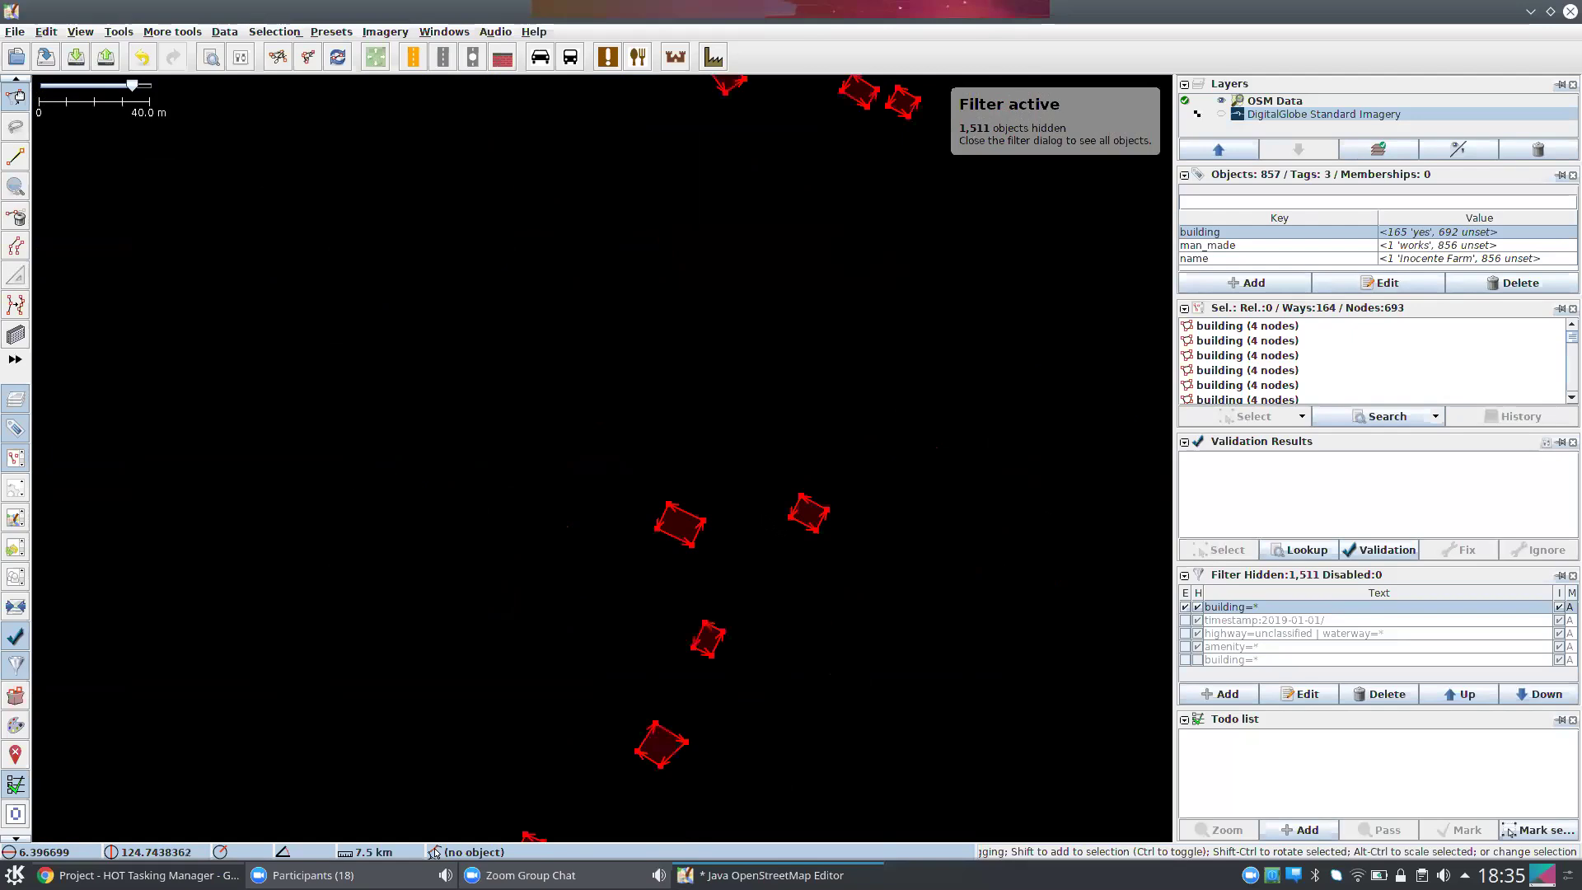
scroll(773, 491, "down", 2)
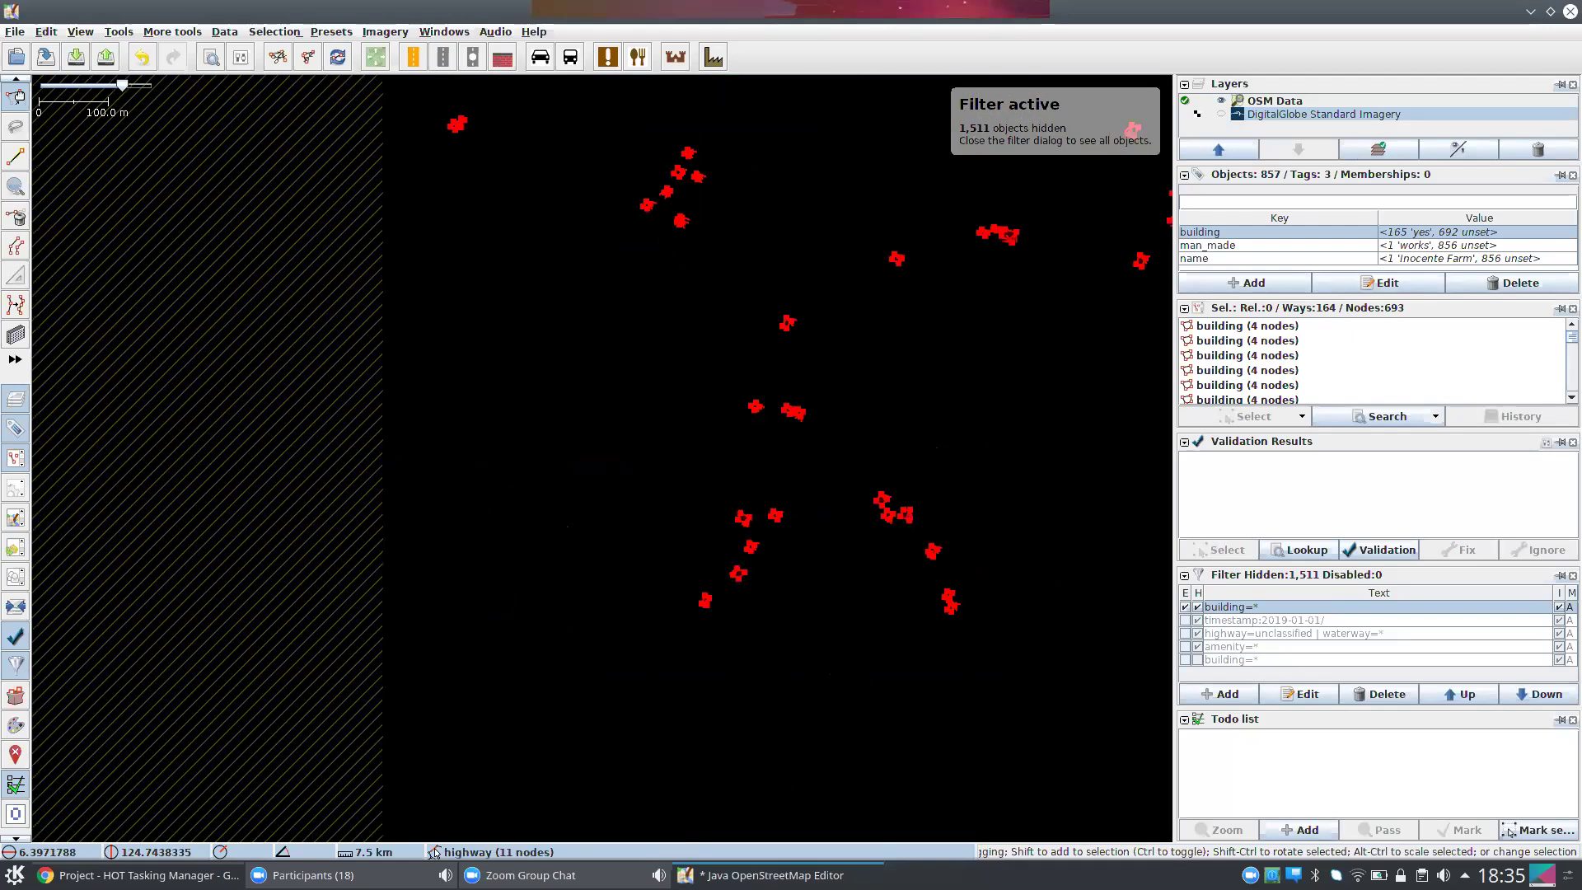
scroll(774, 490, "up", 1)
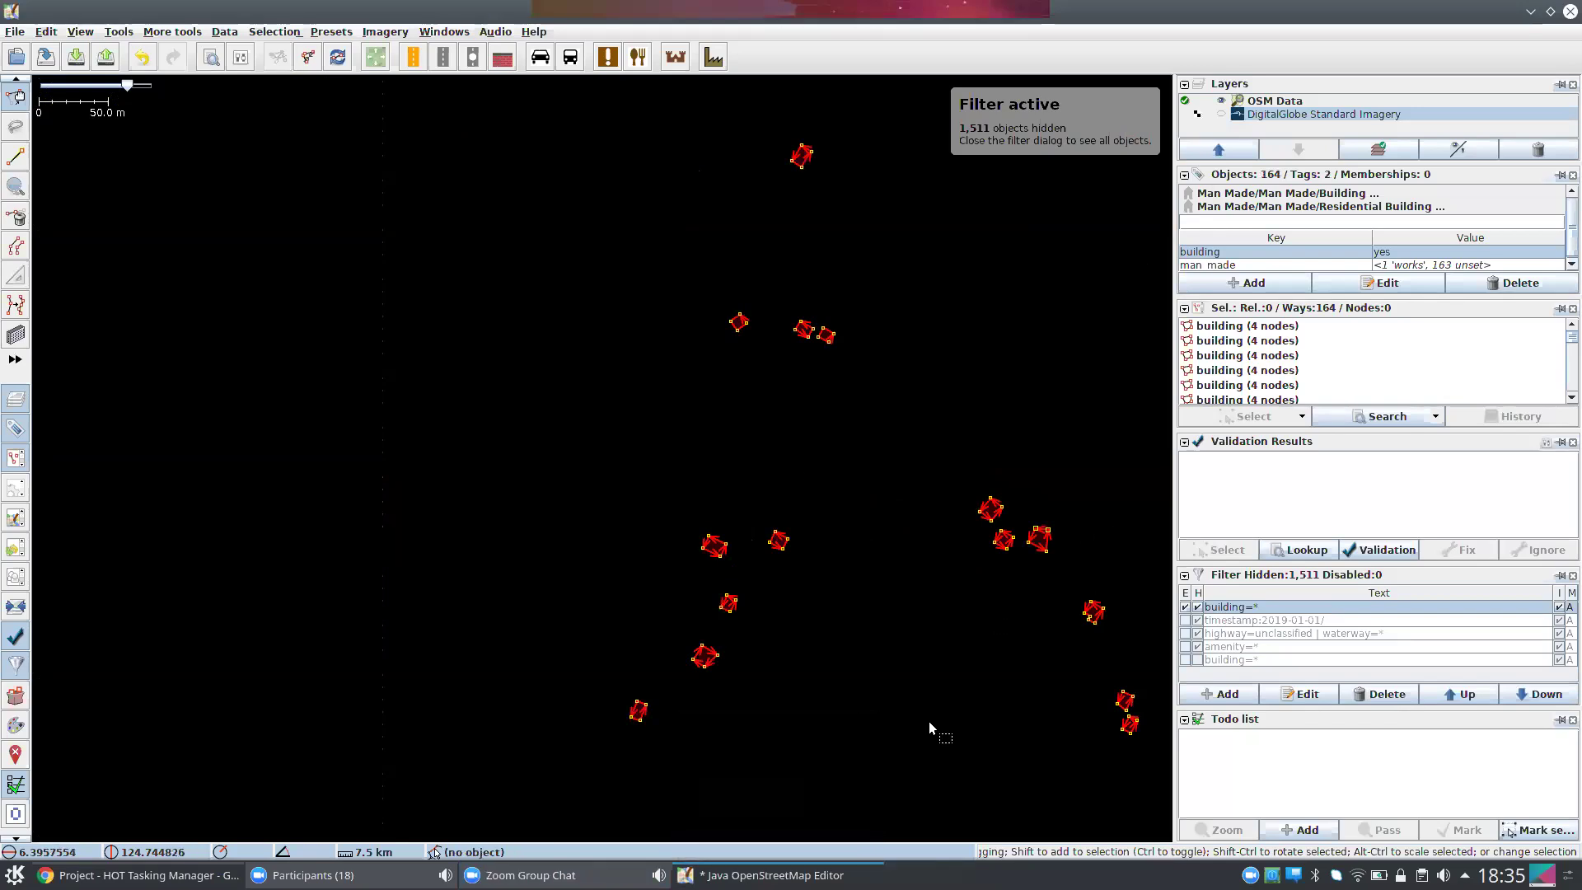
- Inspect the selected building ways up close and add them all to the todo list
scroll(734, 562, "up", 4)
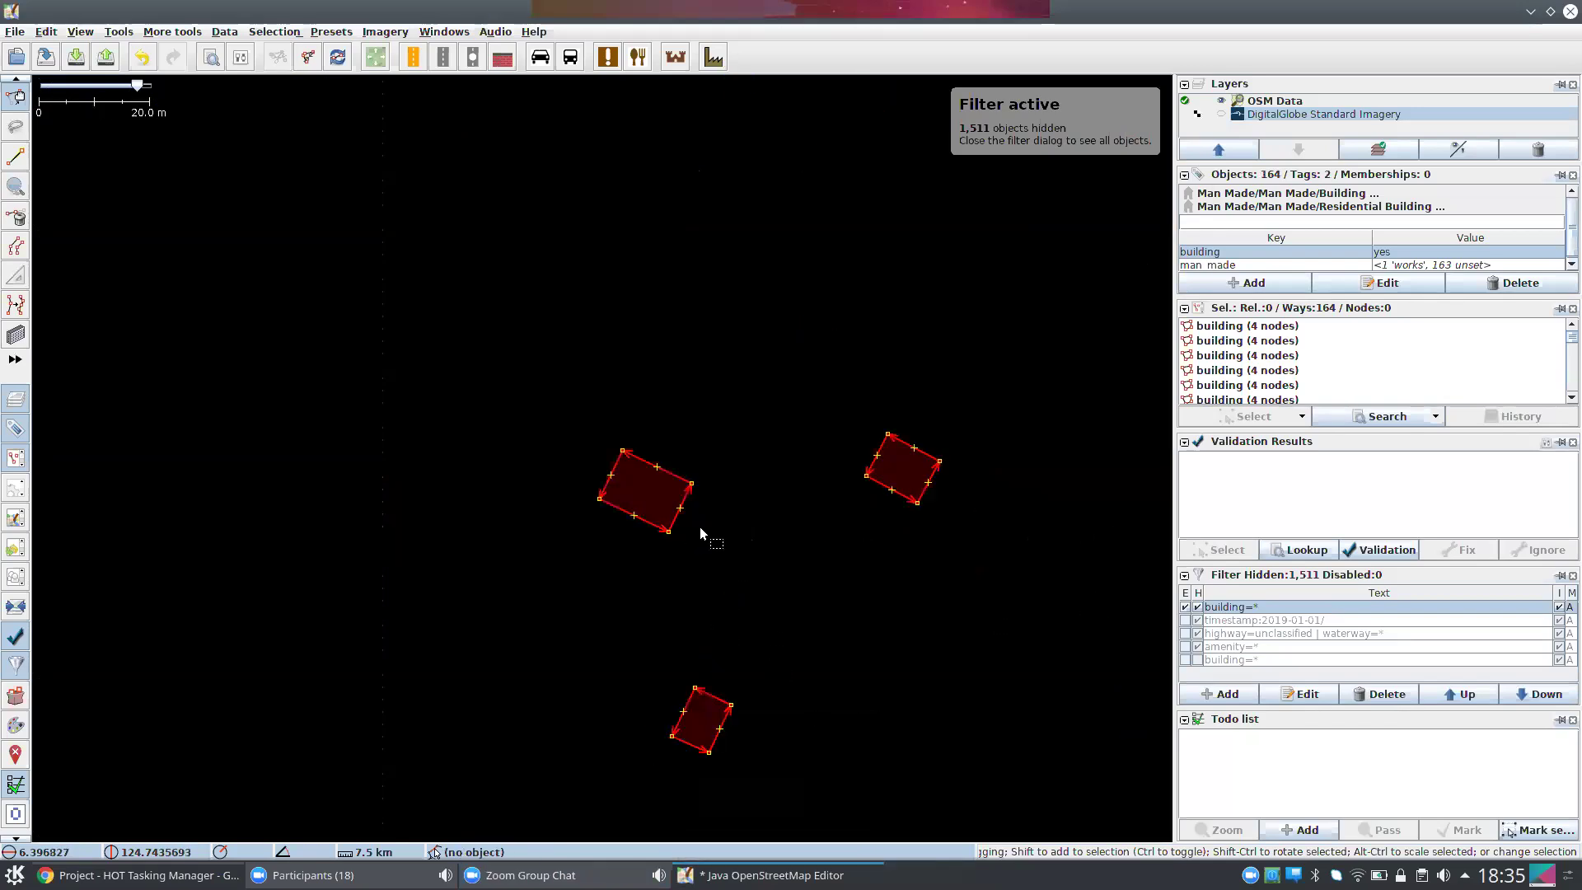
scroll(618, 486, "up", 1)
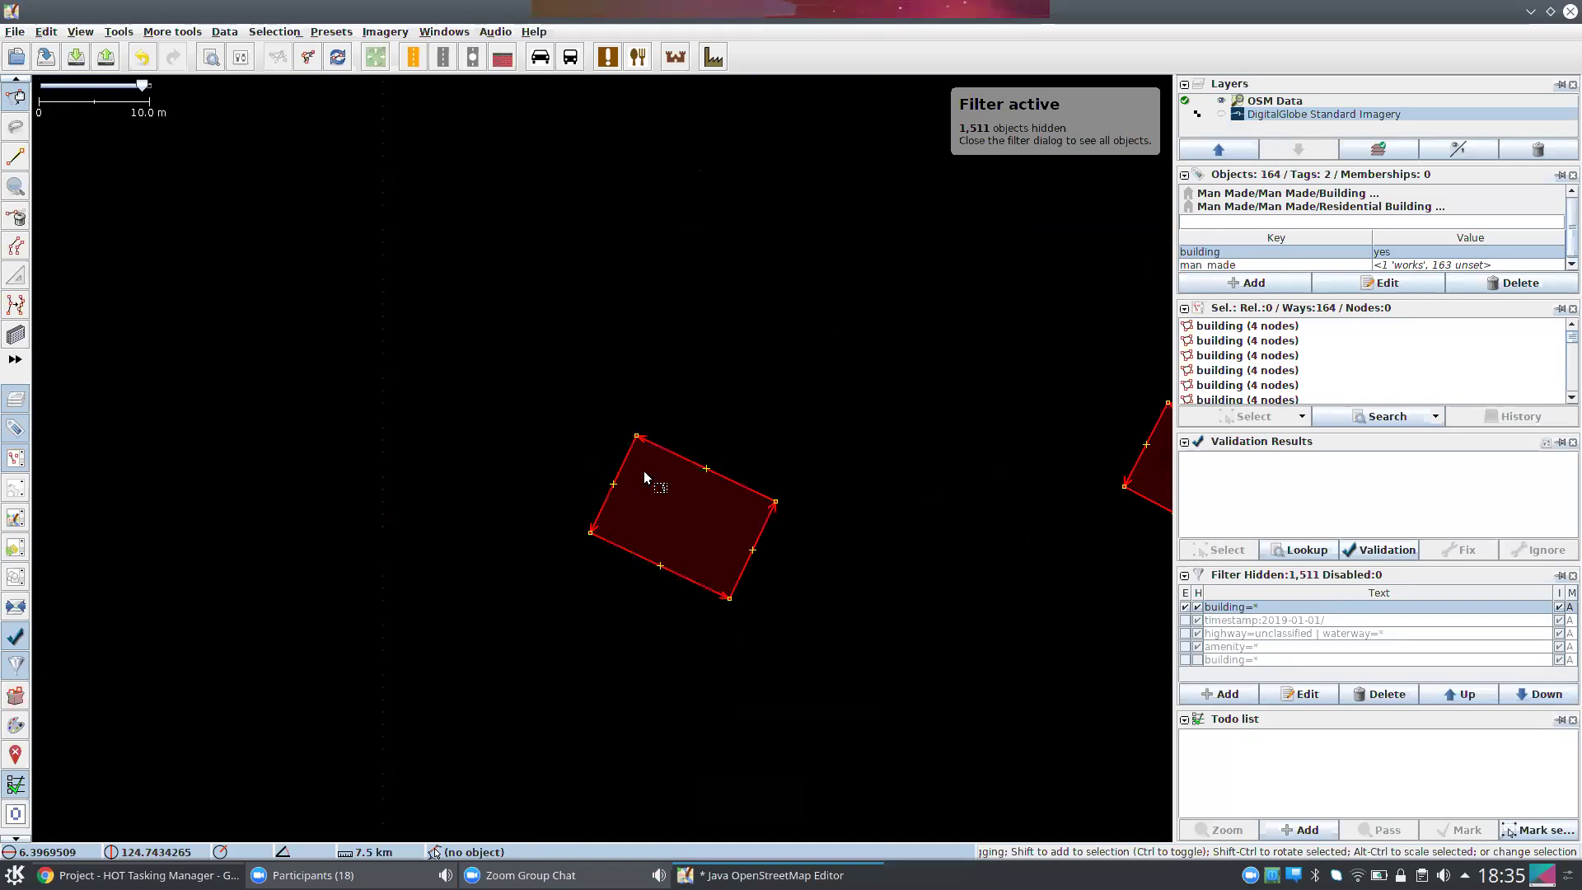
left_click_drag(837, 636, 610, 600)
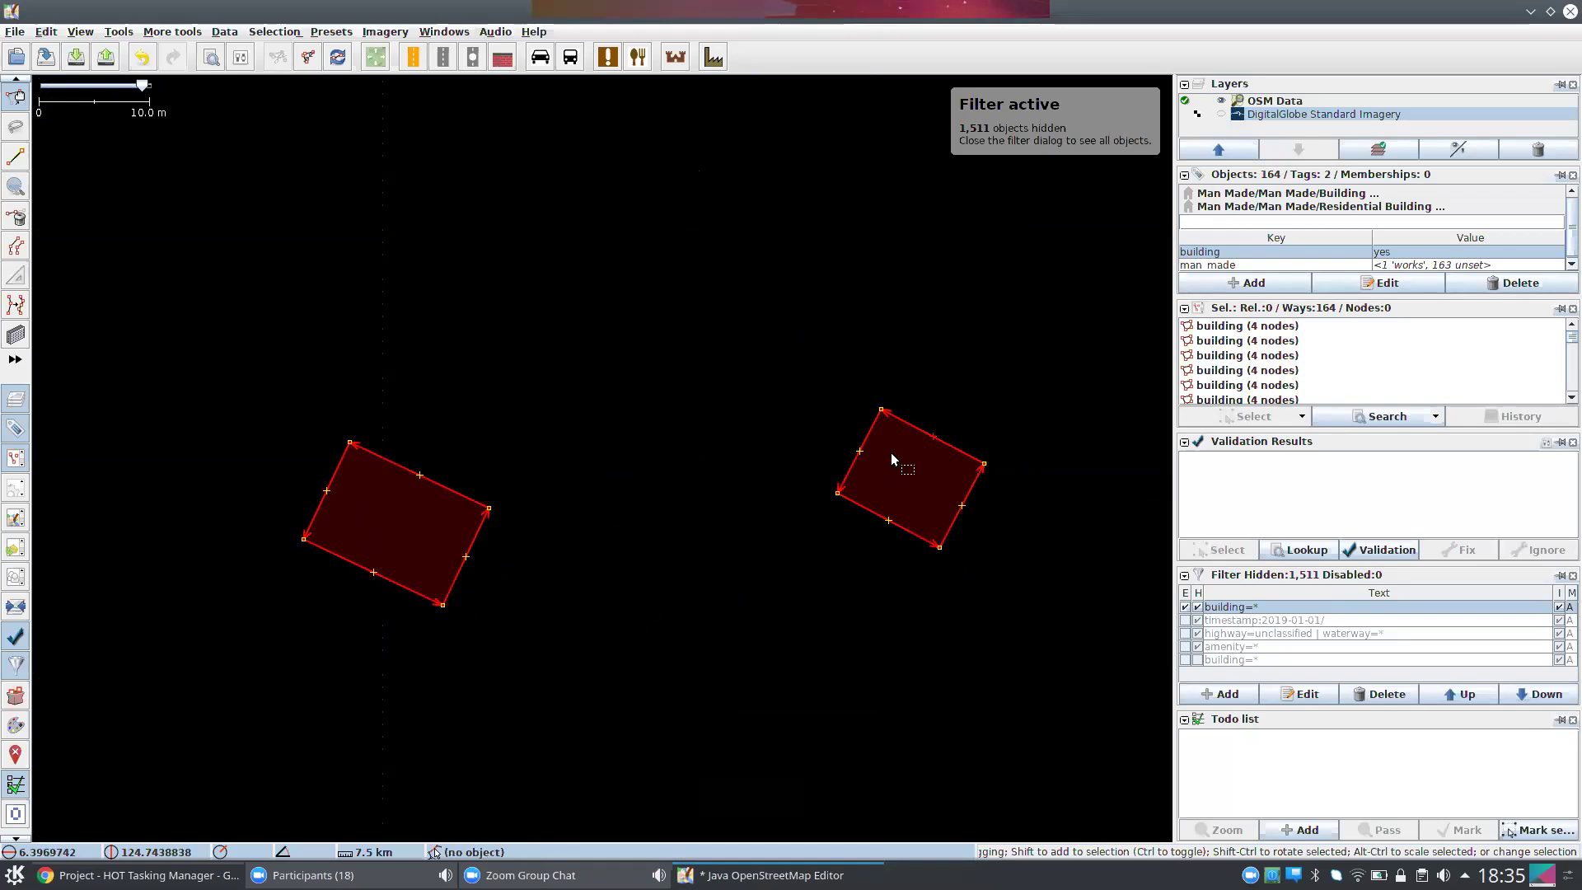
scroll(897, 531, "down", 3)
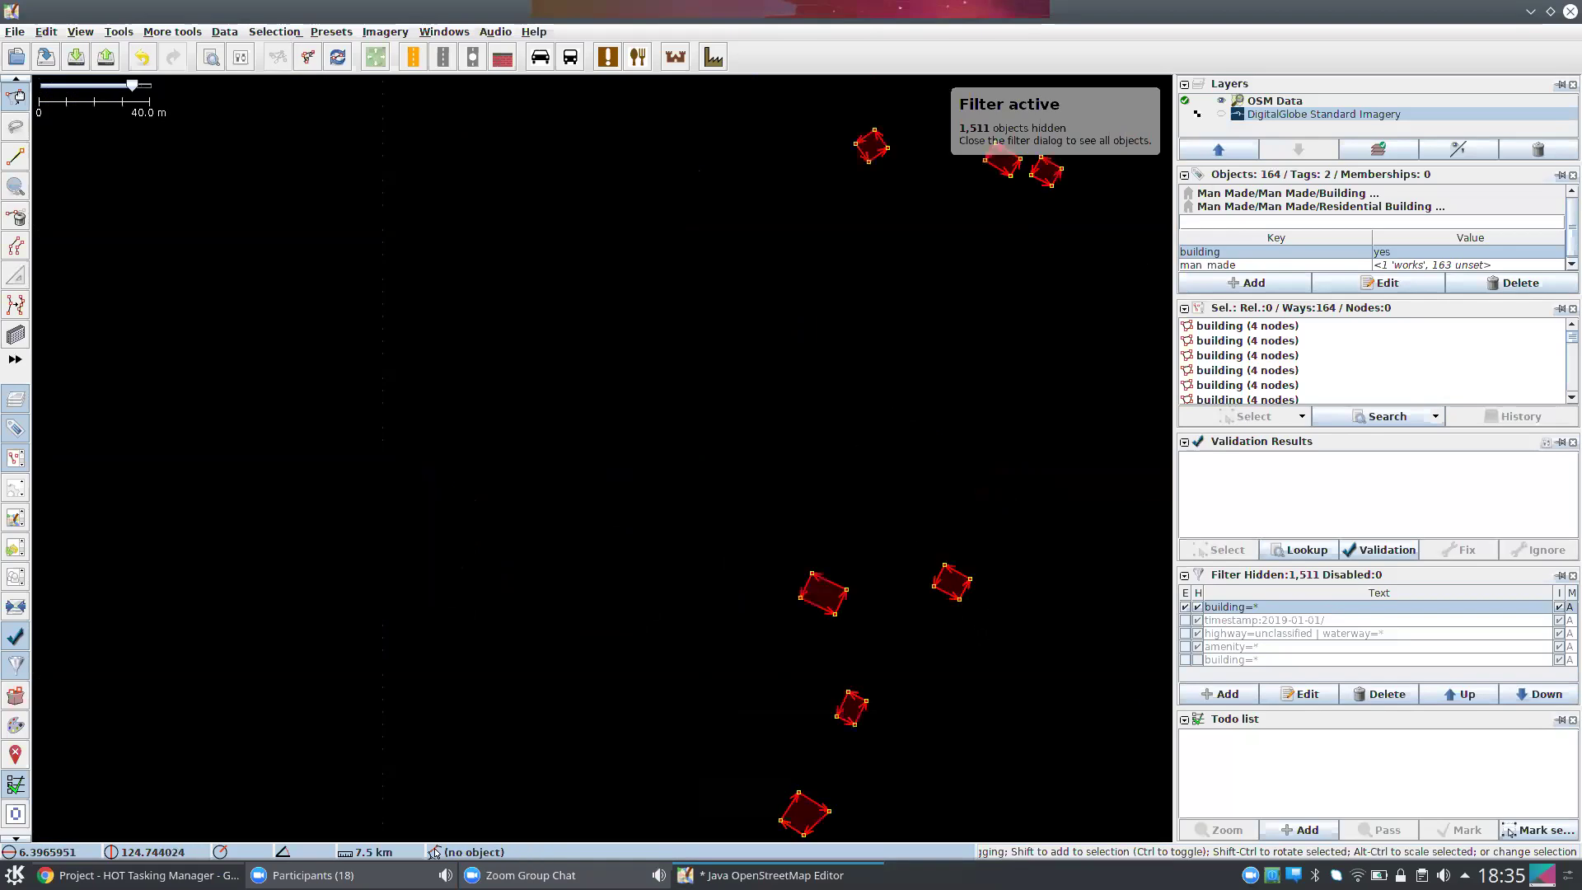
left_click_drag(1063, 690, 840, 511)
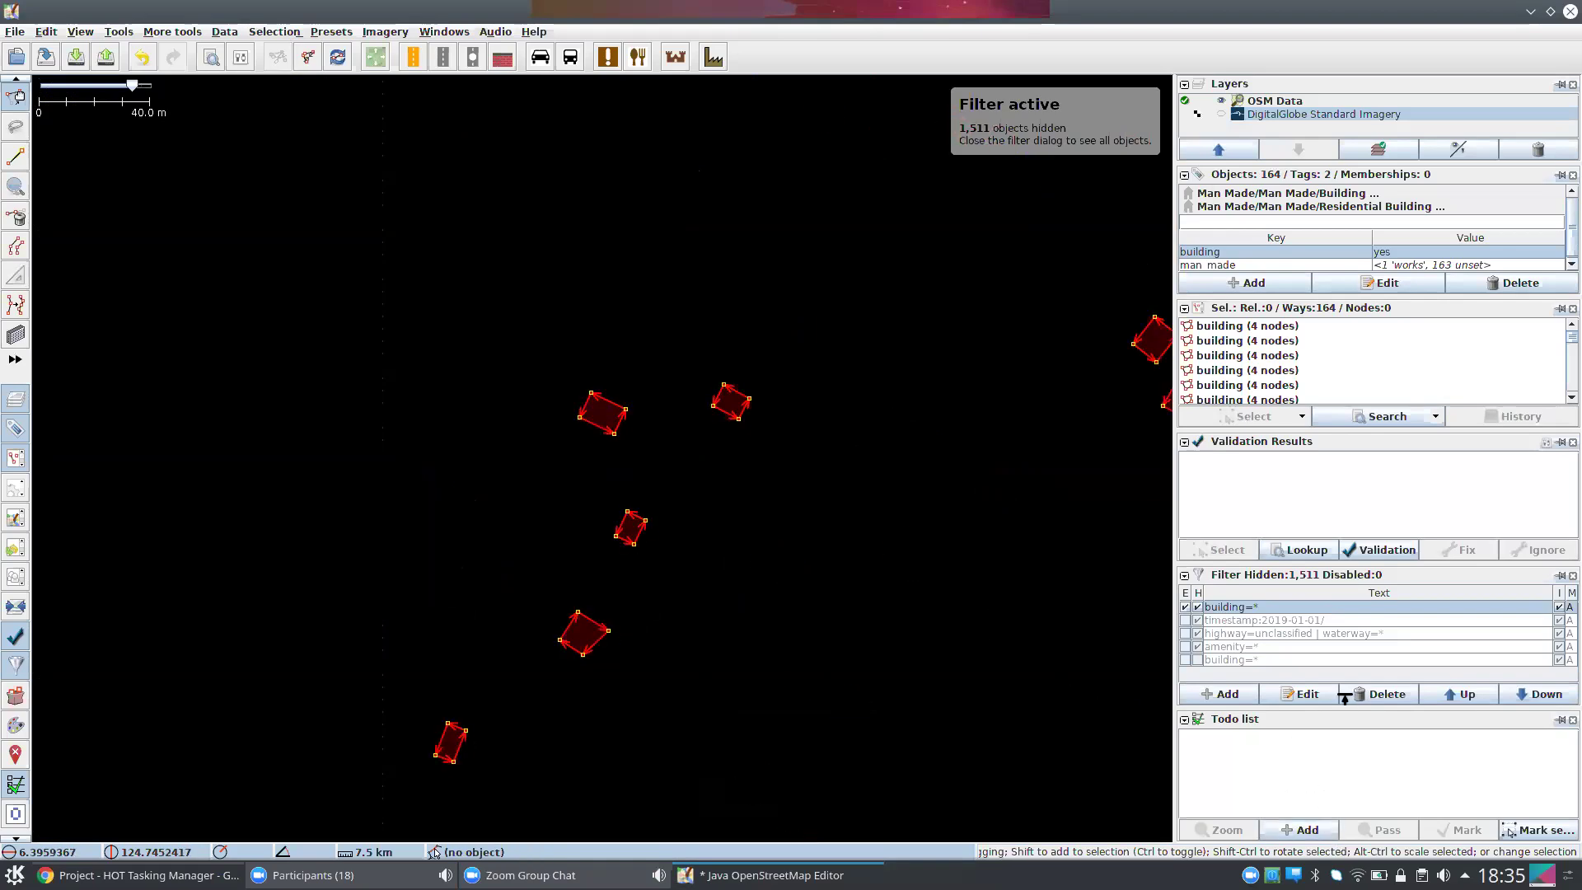
left_click(1300, 830)
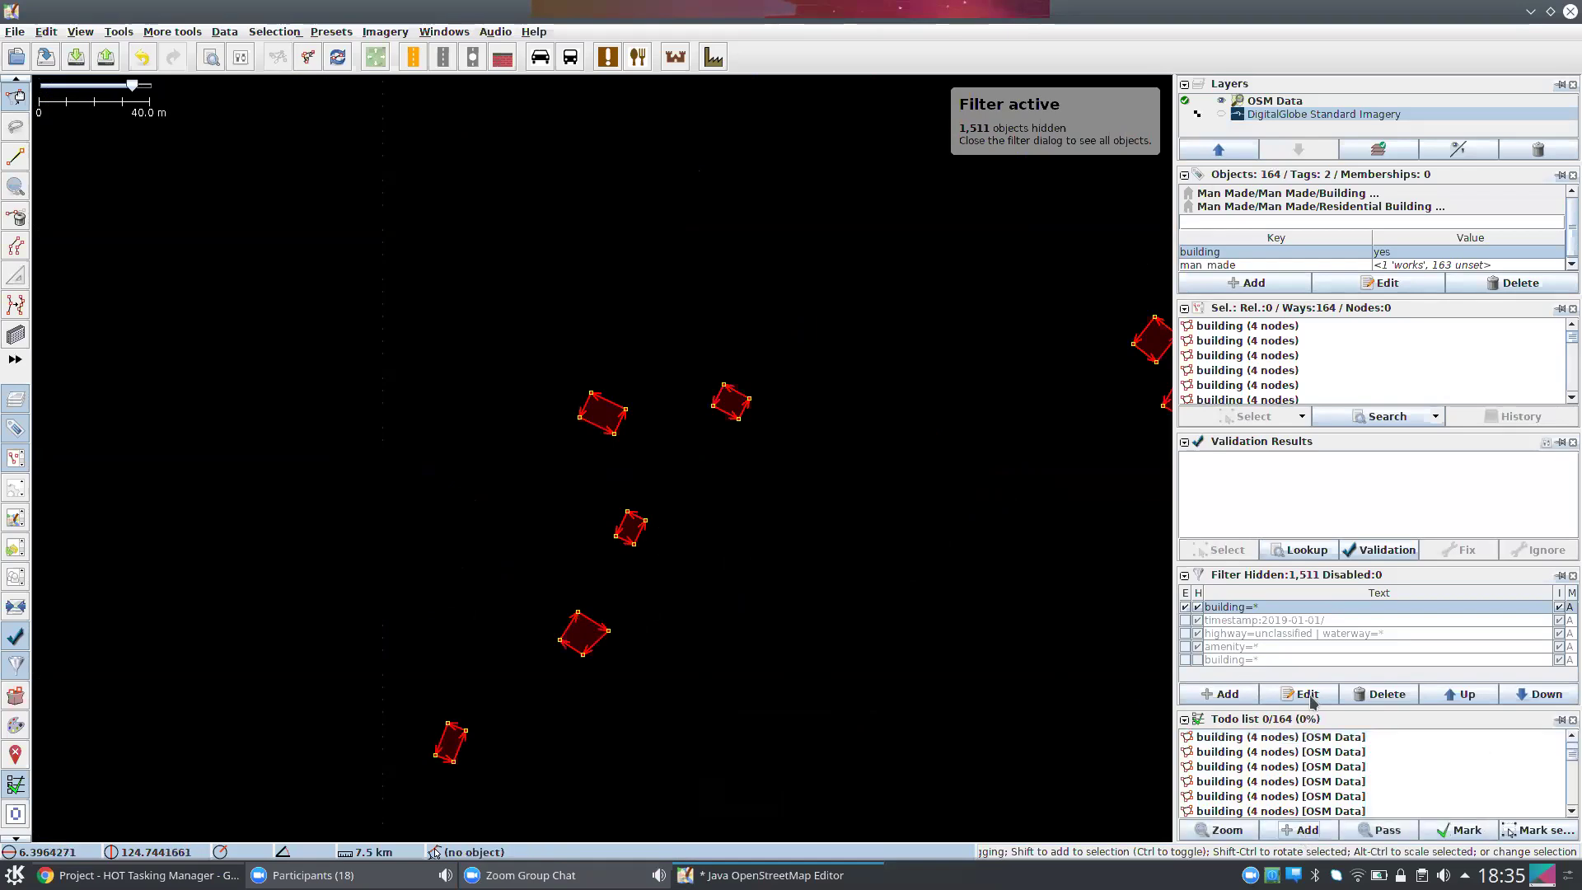
- Zoom to the first building in the todo list and square its corners
scroll(868, 414, "down", 3)
scroll(804, 582, "down", 1)
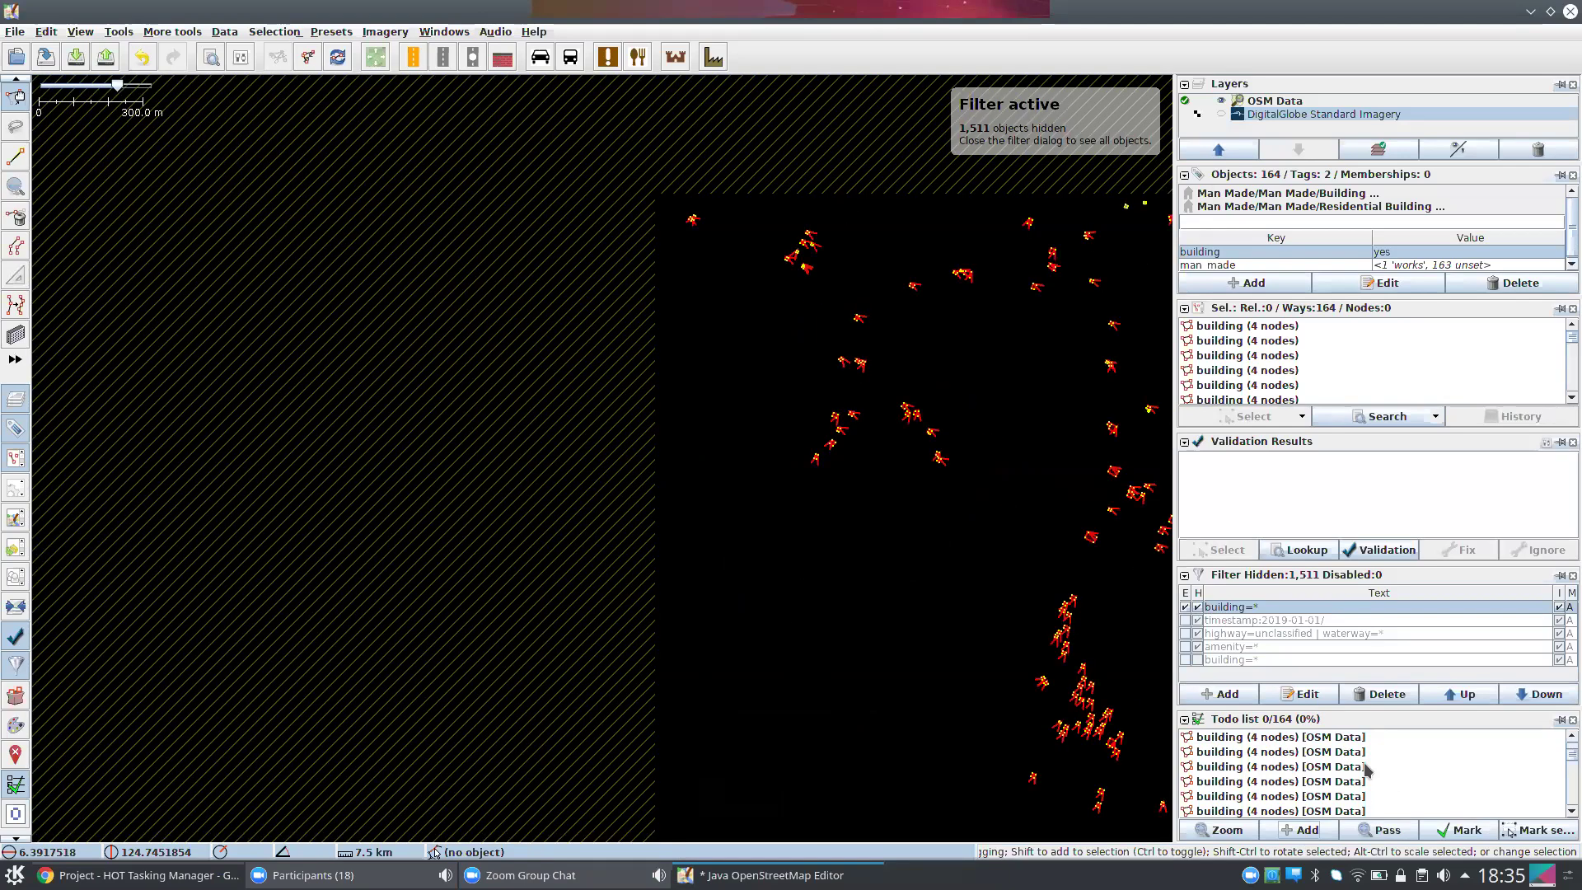
left_click(1279, 741)
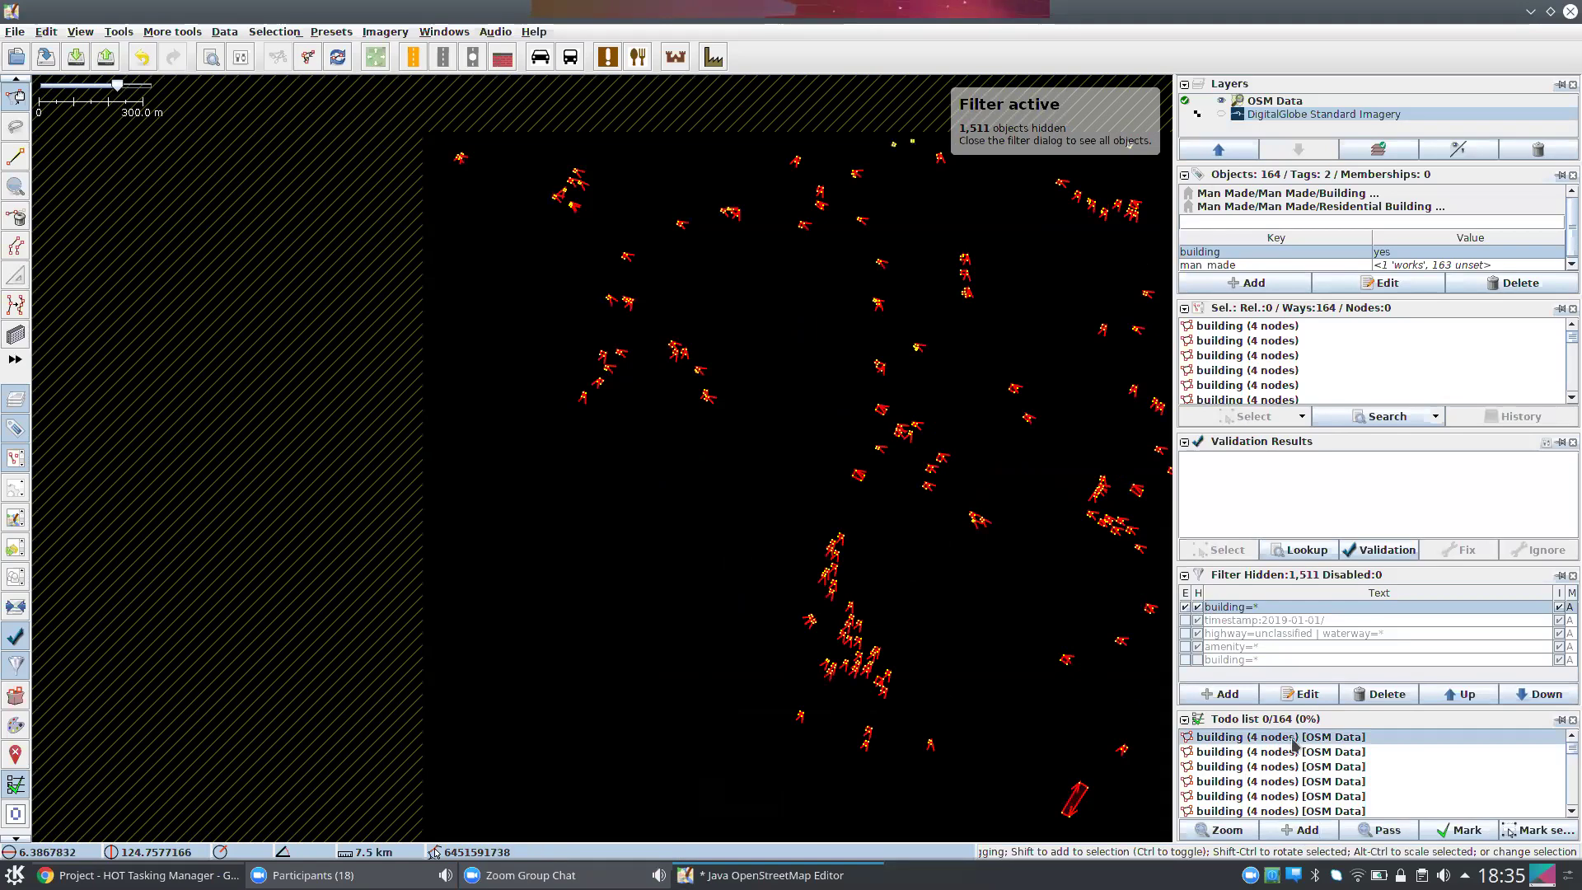
left_click(1211, 738)
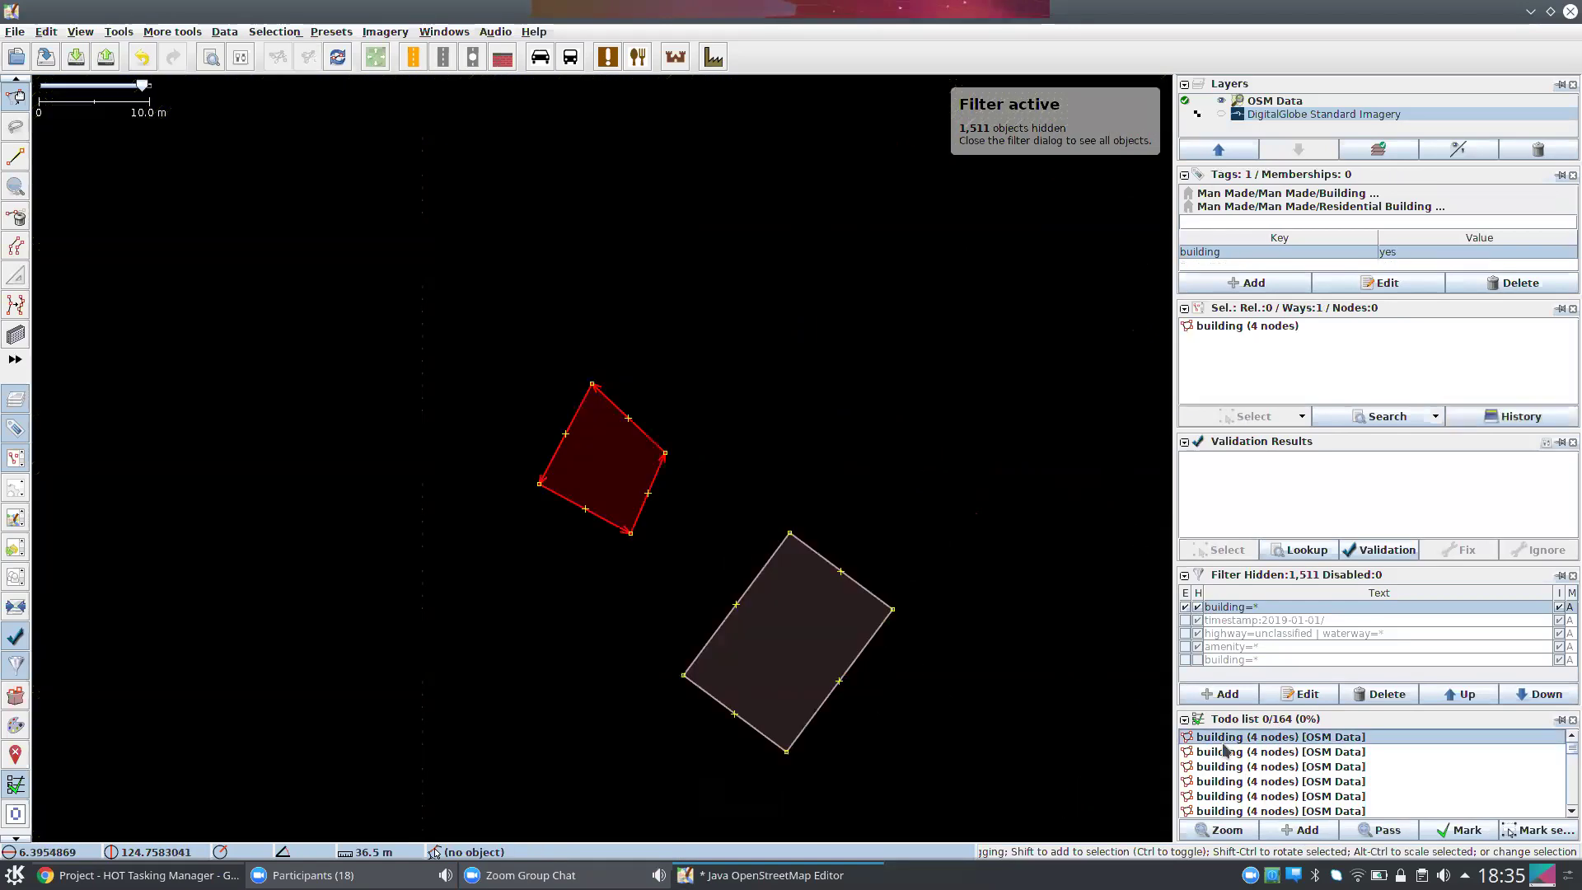
key("q")
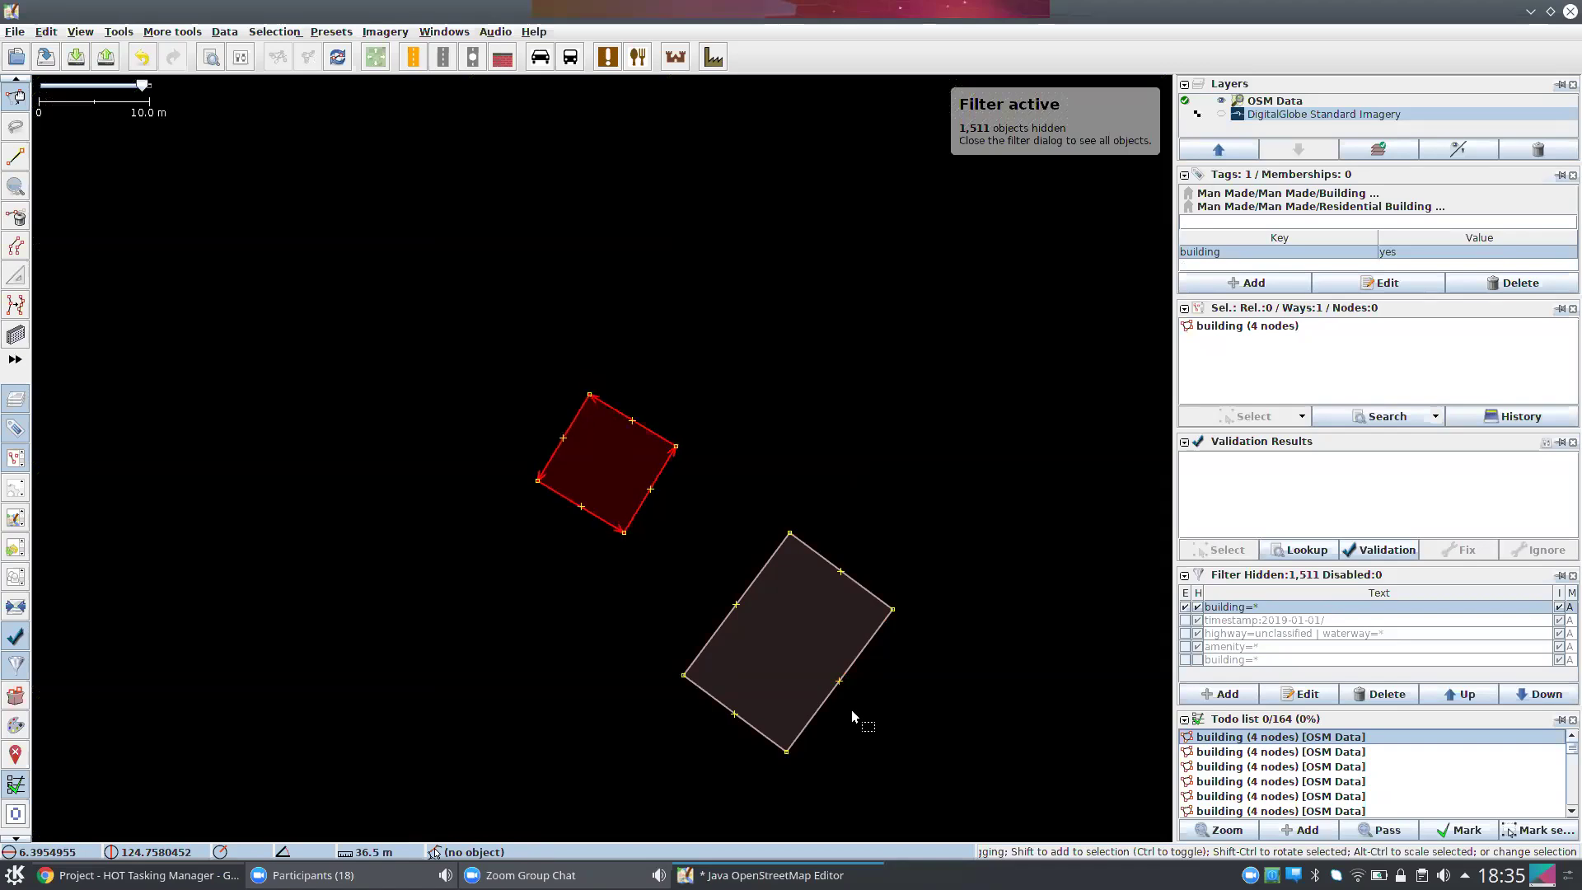
- Preview the second and third todo list buildings, and mark the first four buildings in the list as done
left_click(1240, 752)
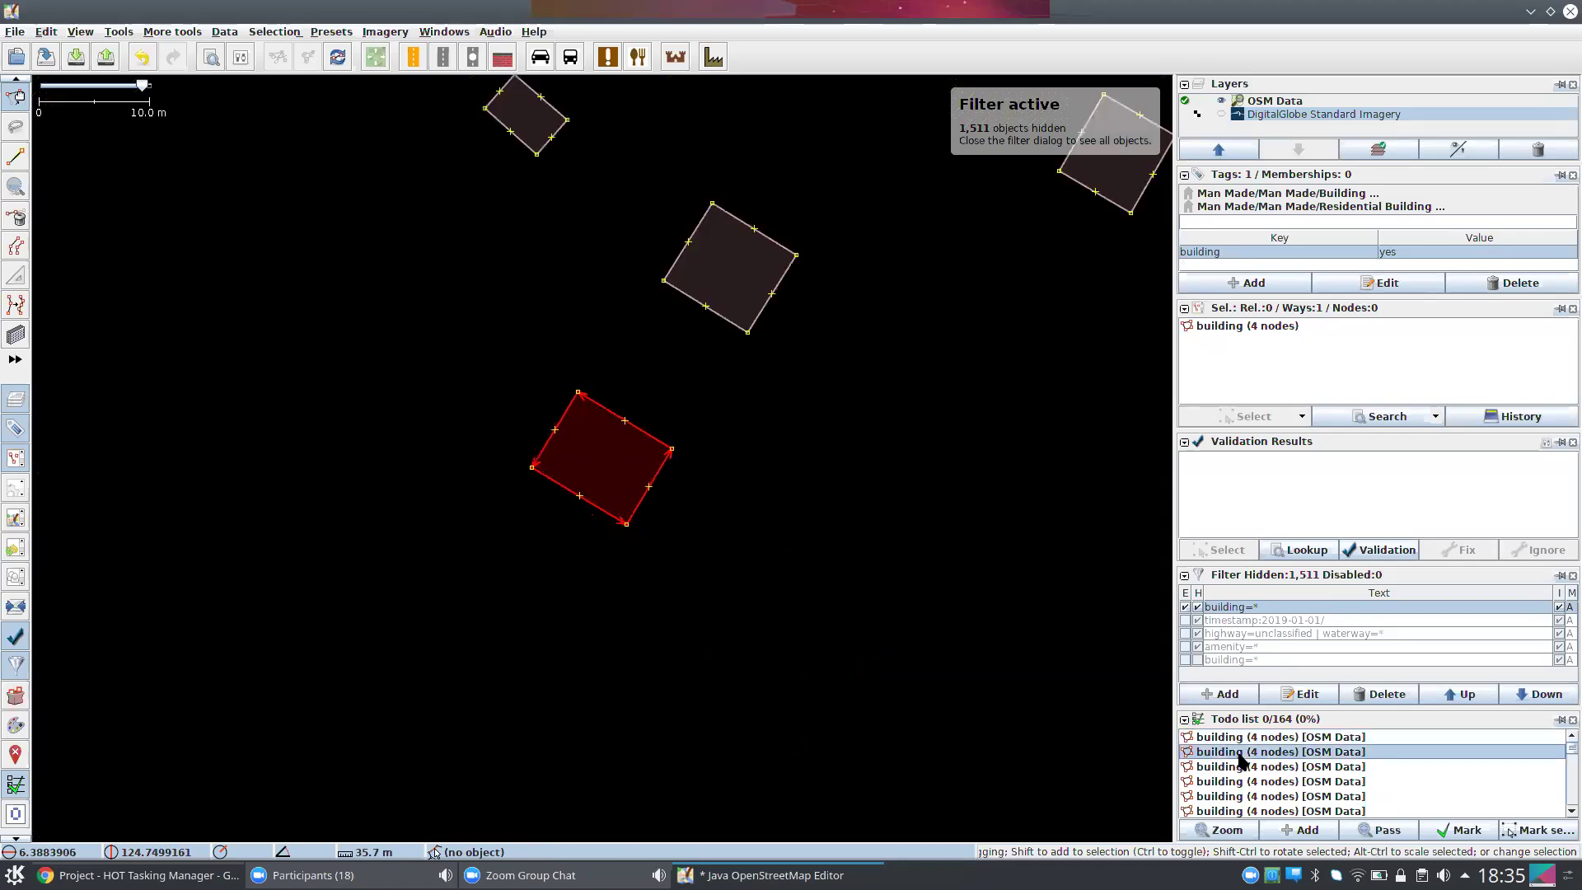
key("Down")
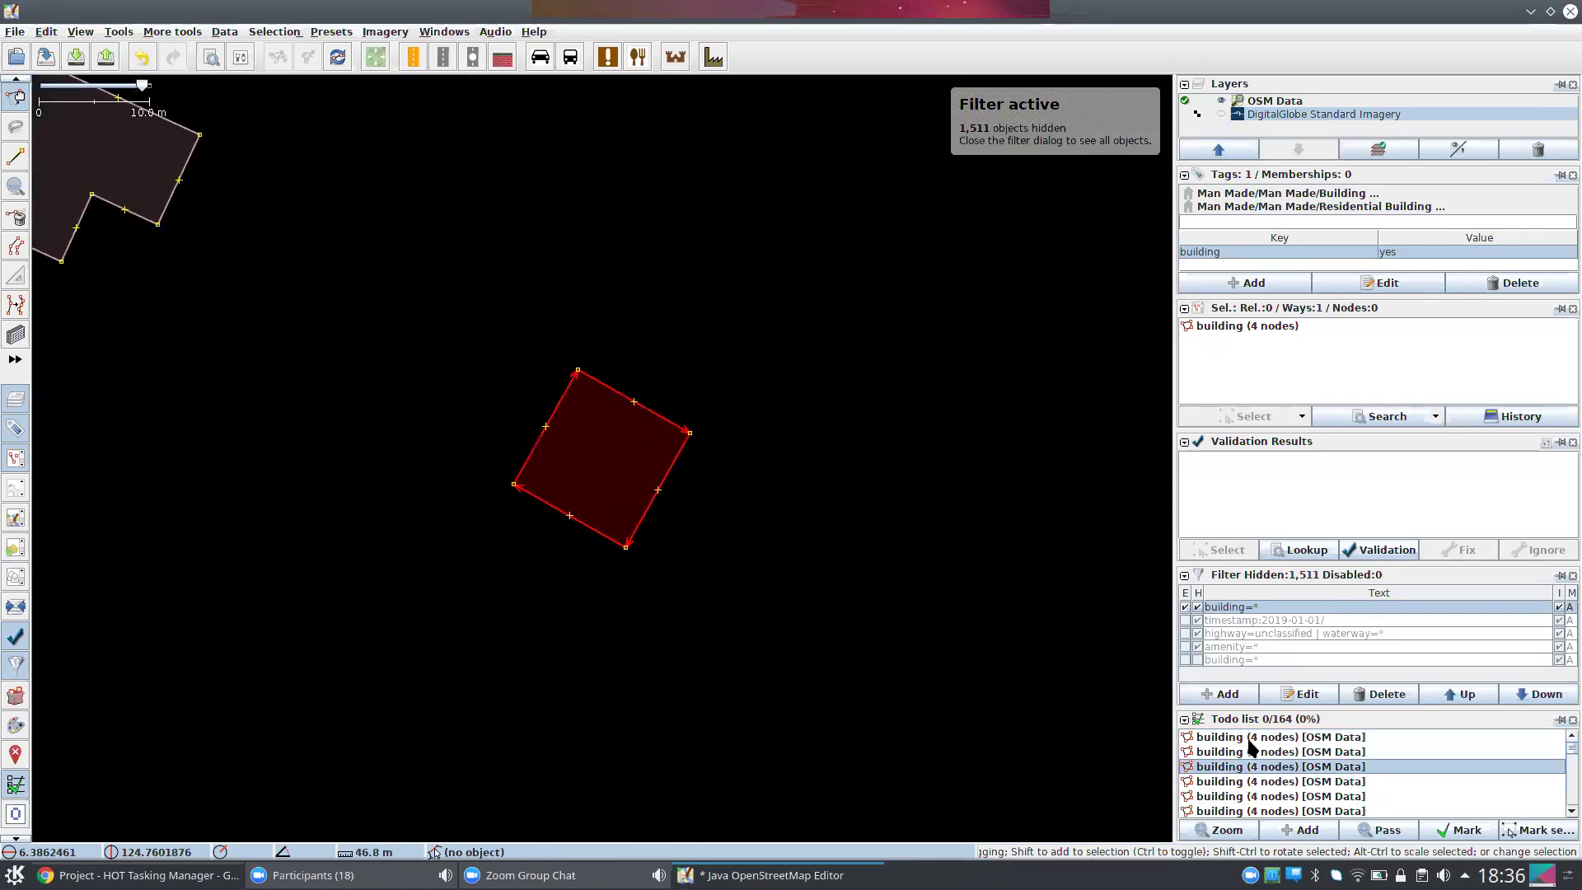
left_click(1249, 740)
left_click(1470, 834)
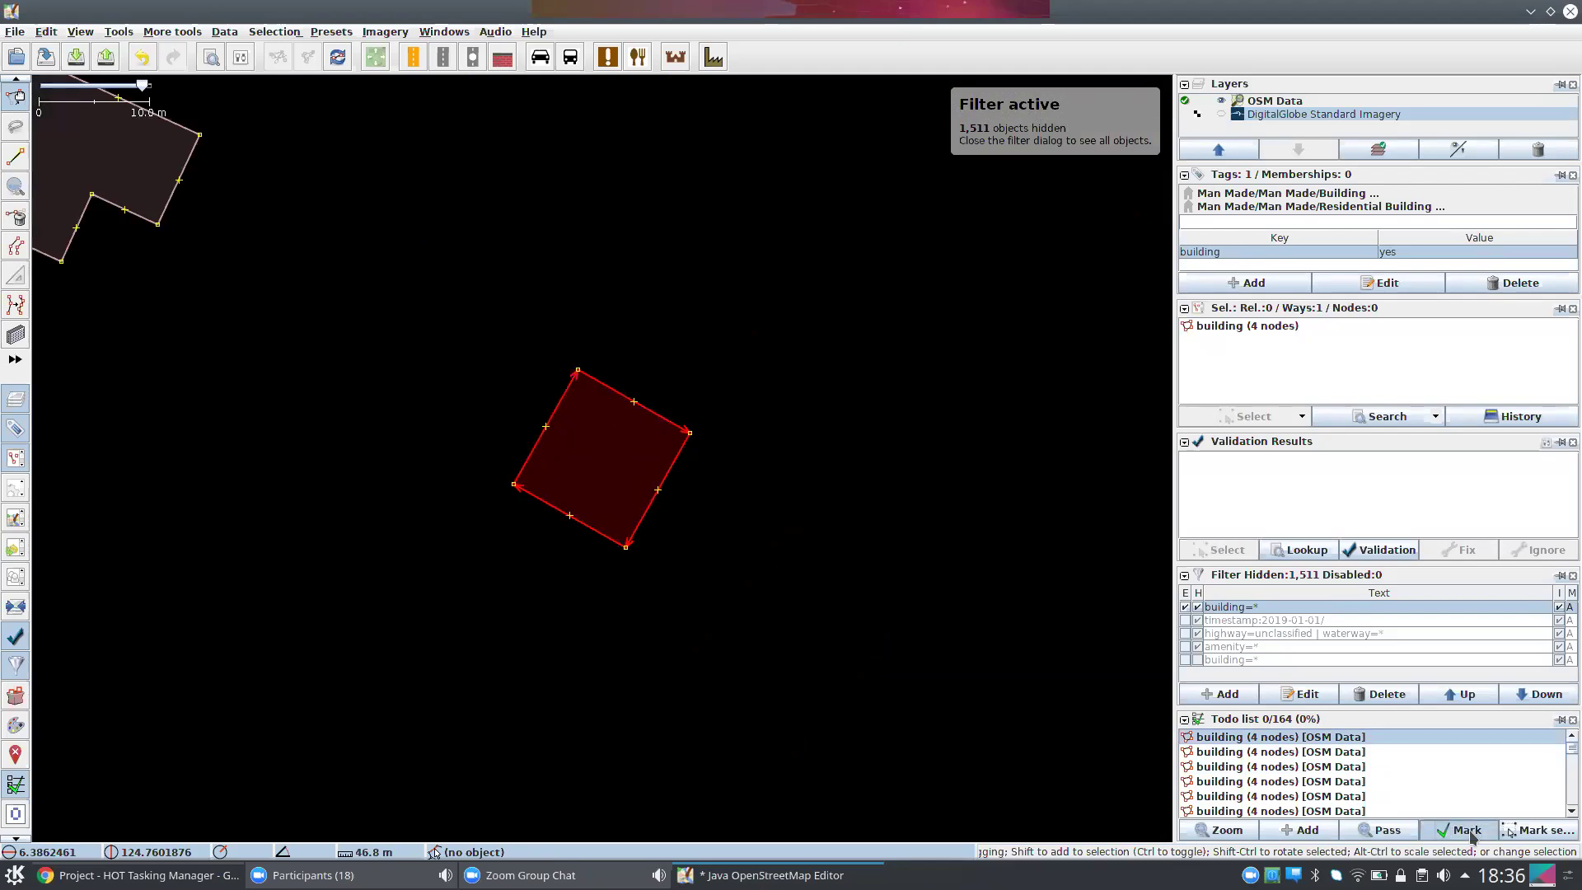
left_click(1470, 834)
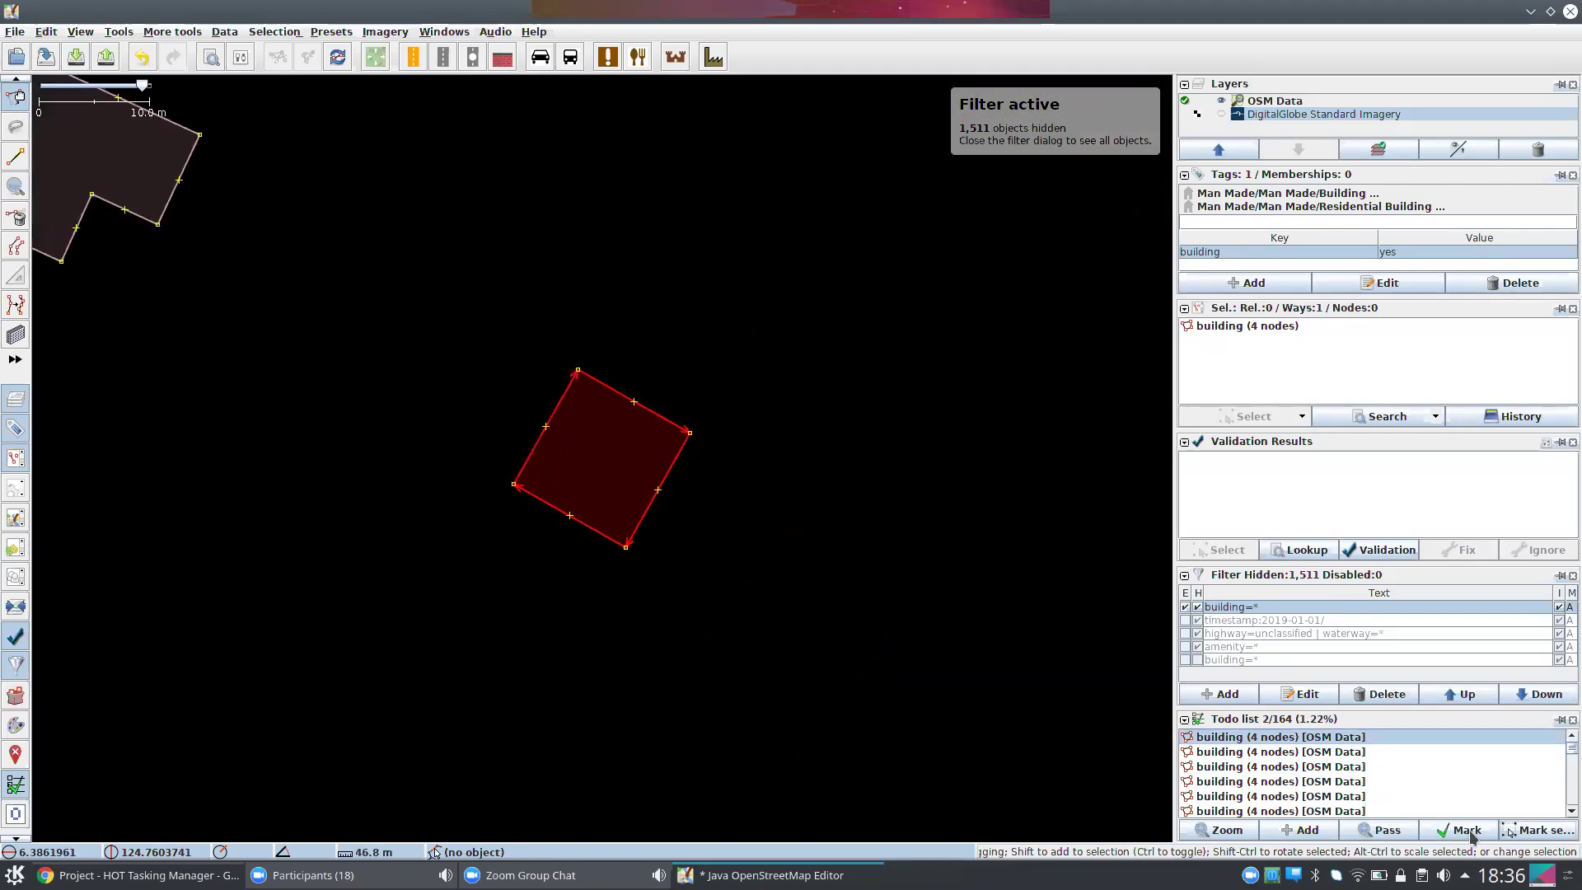
left_click(1470, 834)
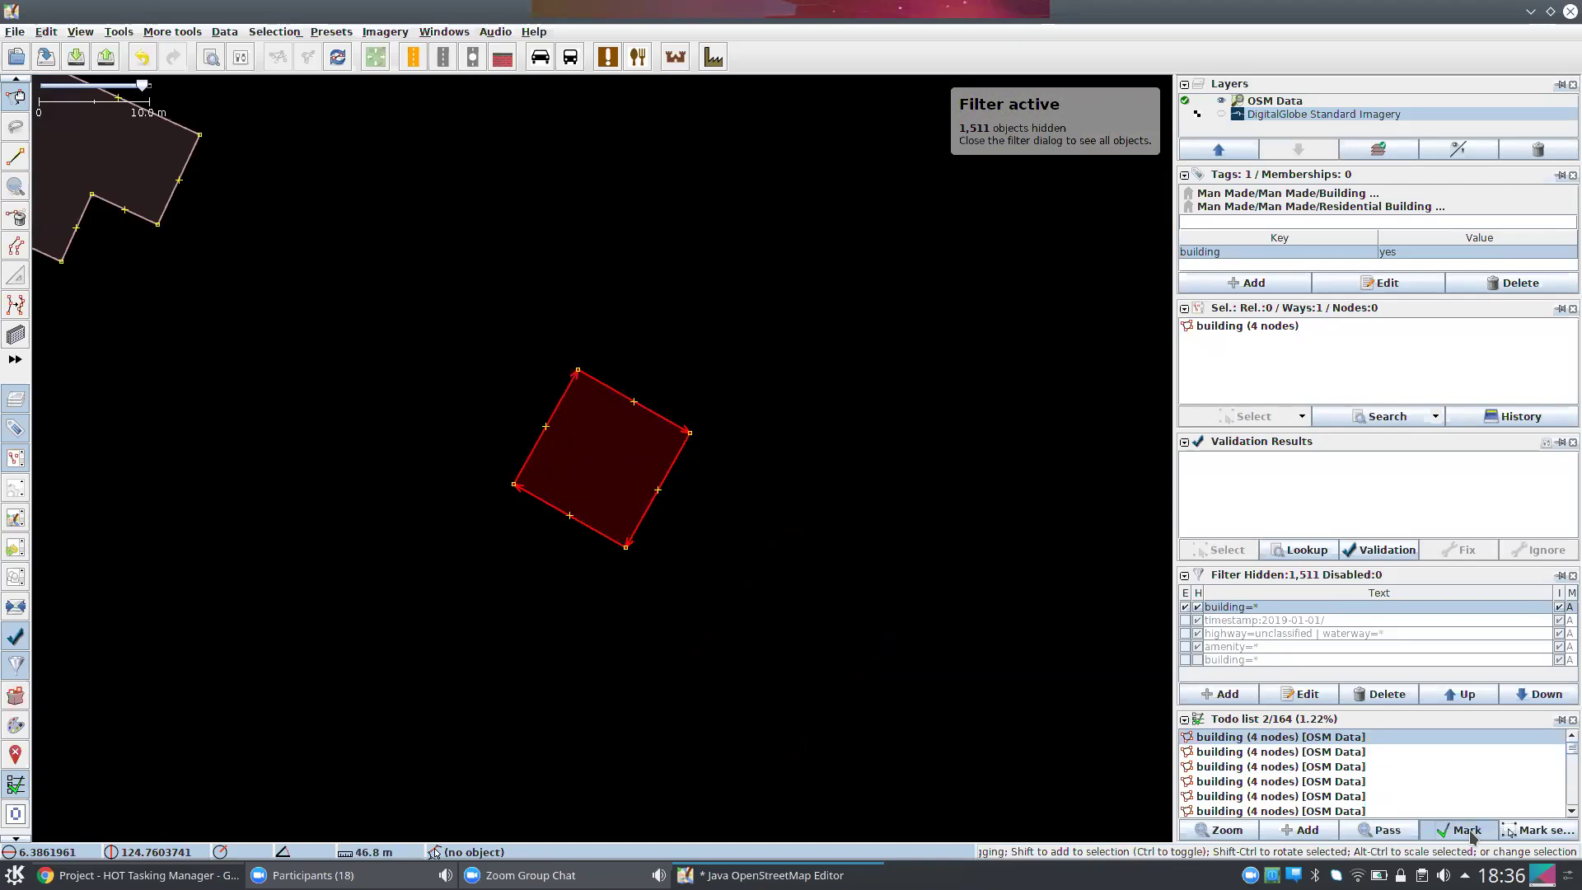
left_click(1470, 833)
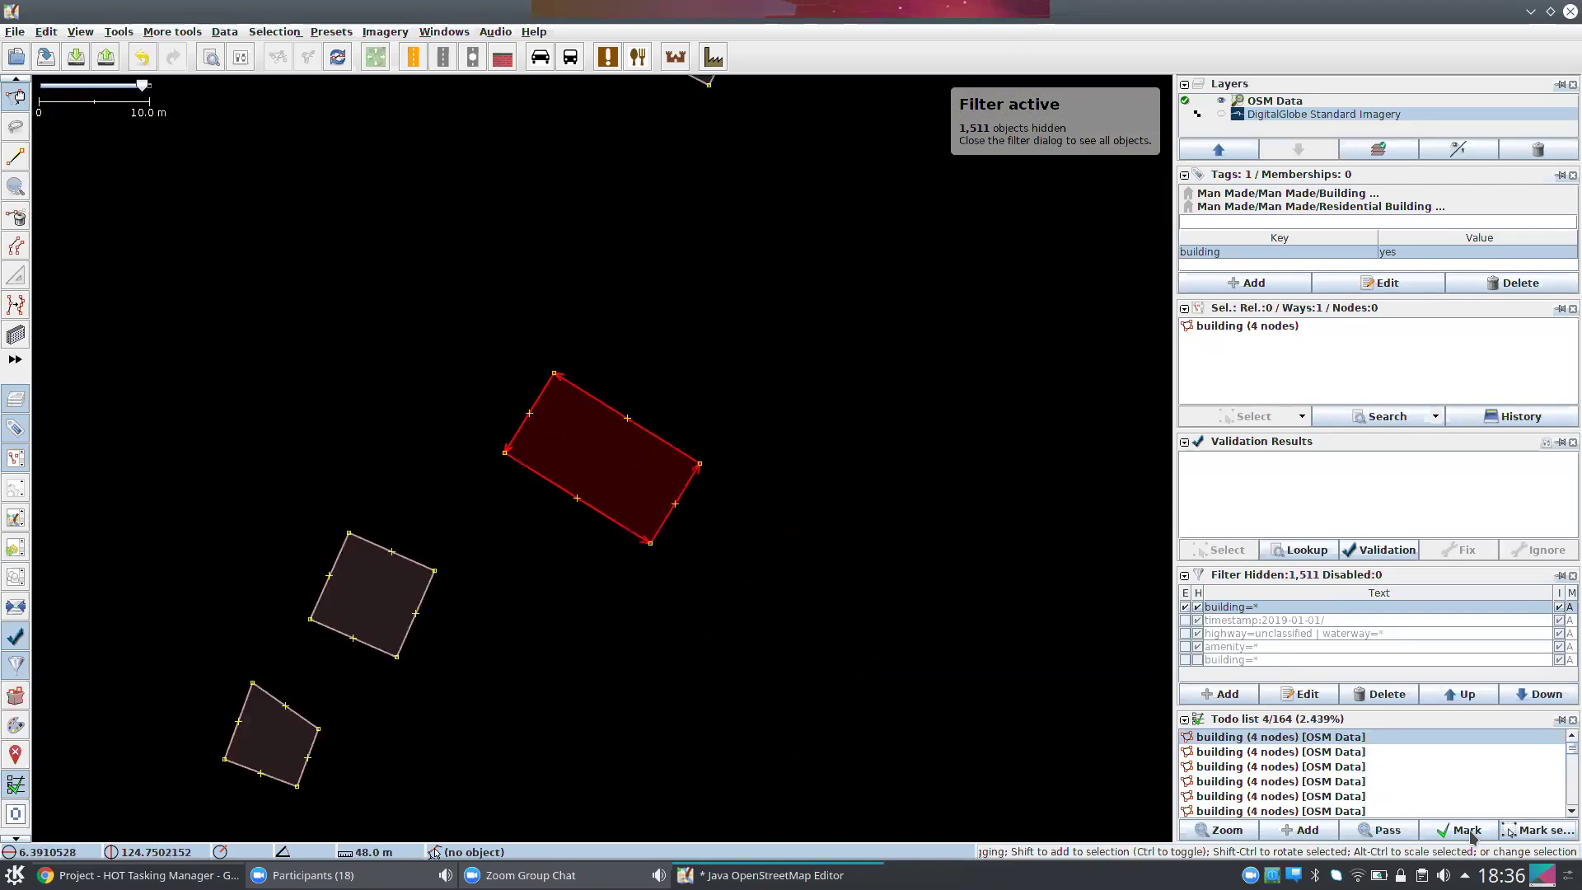
- Show the DigitalGlobe Standard Imagery behind the current todo building to check its outline, and mark that building as done
left_click(1221, 114)
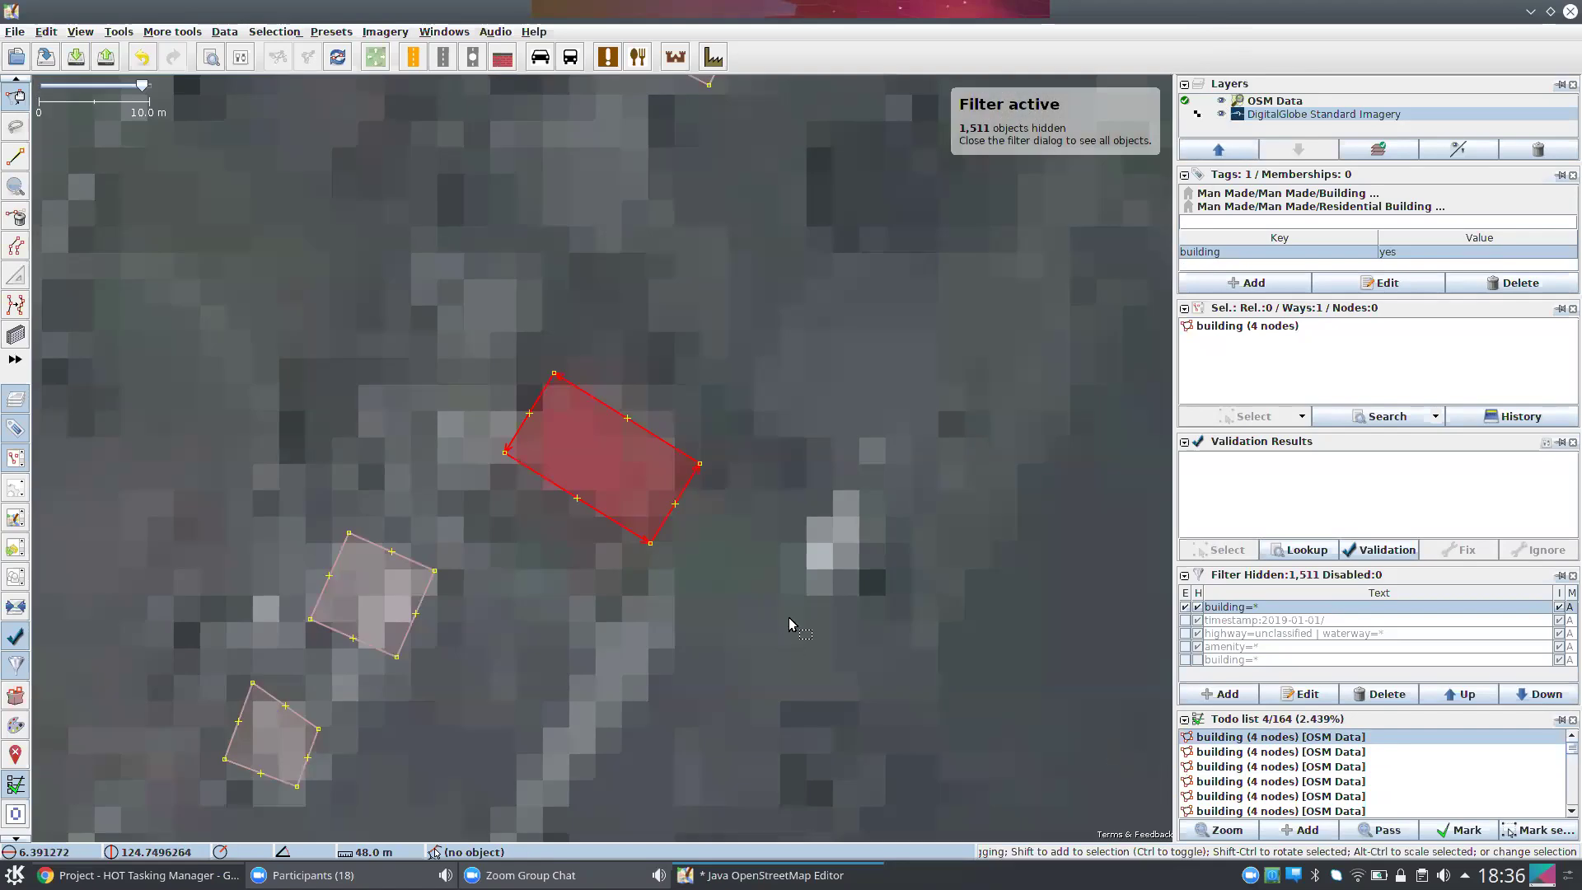
scroll(788, 614, "down", 4)
left_click(1435, 834)
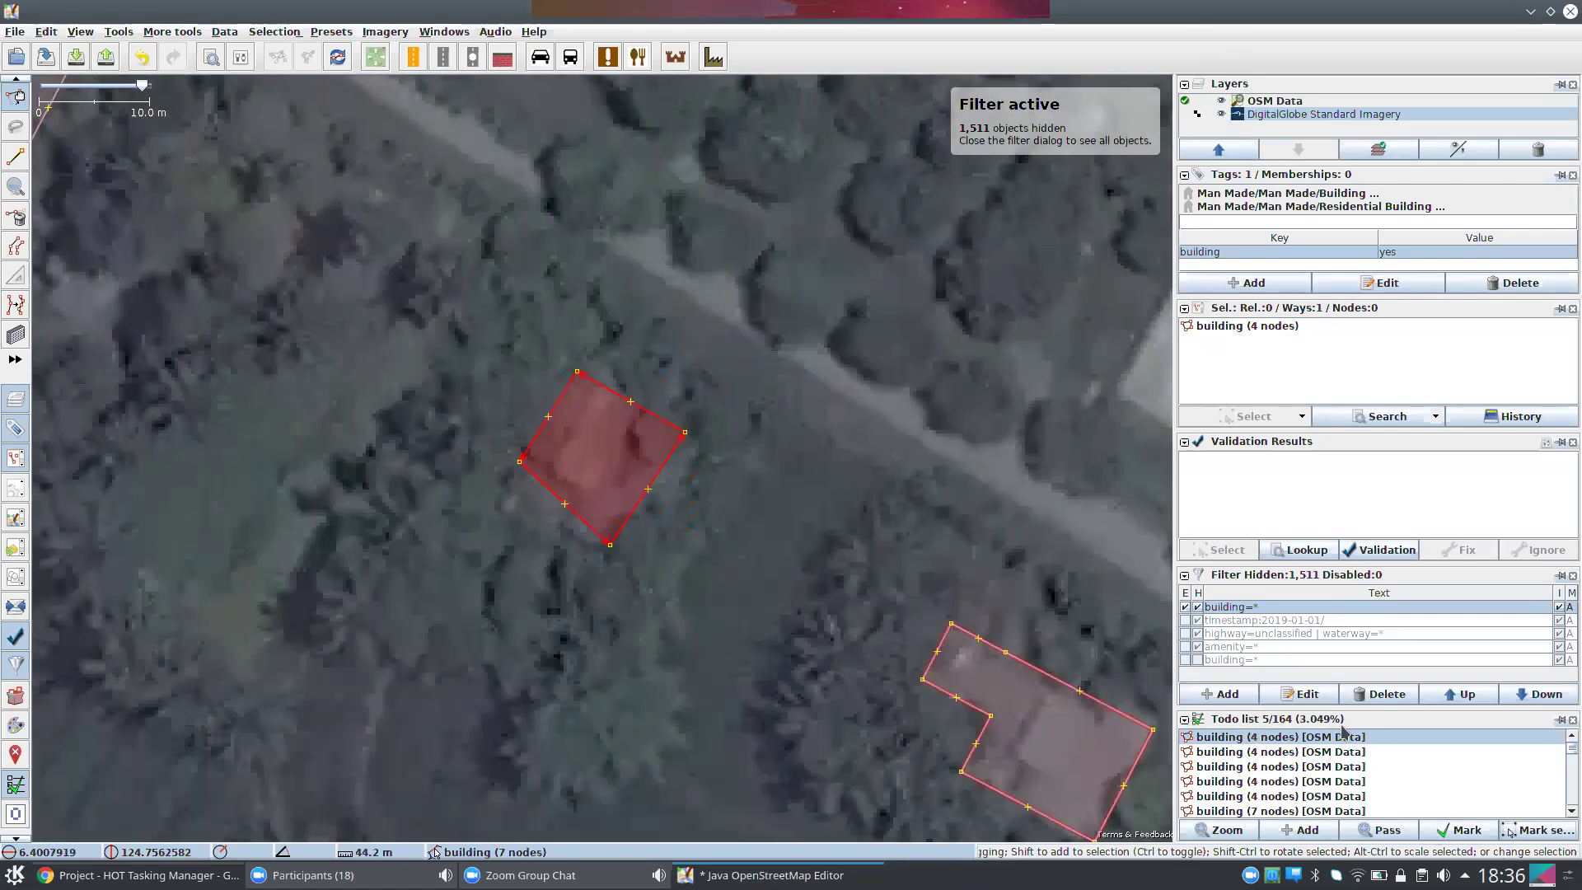
- Hide the DigitalGlobe Standard Imagery and mark the next seven buildings in the todo list as done
left_click(1221, 115)
left_click(1443, 832)
left_click(1442, 828)
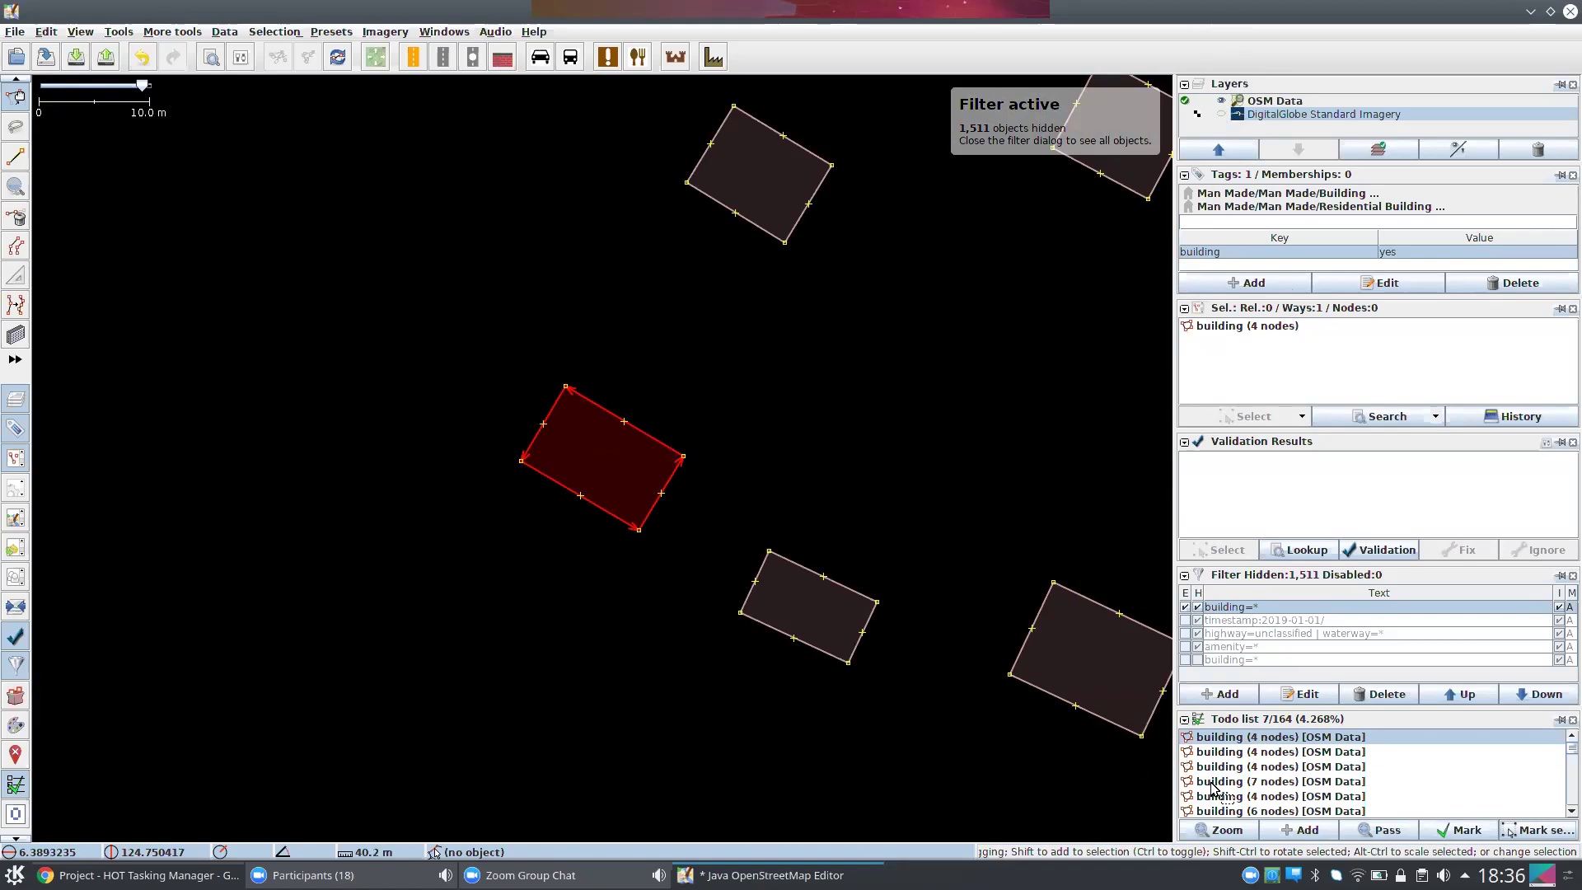
left_click(1464, 832)
left_click(1465, 832)
left_click(1464, 832)
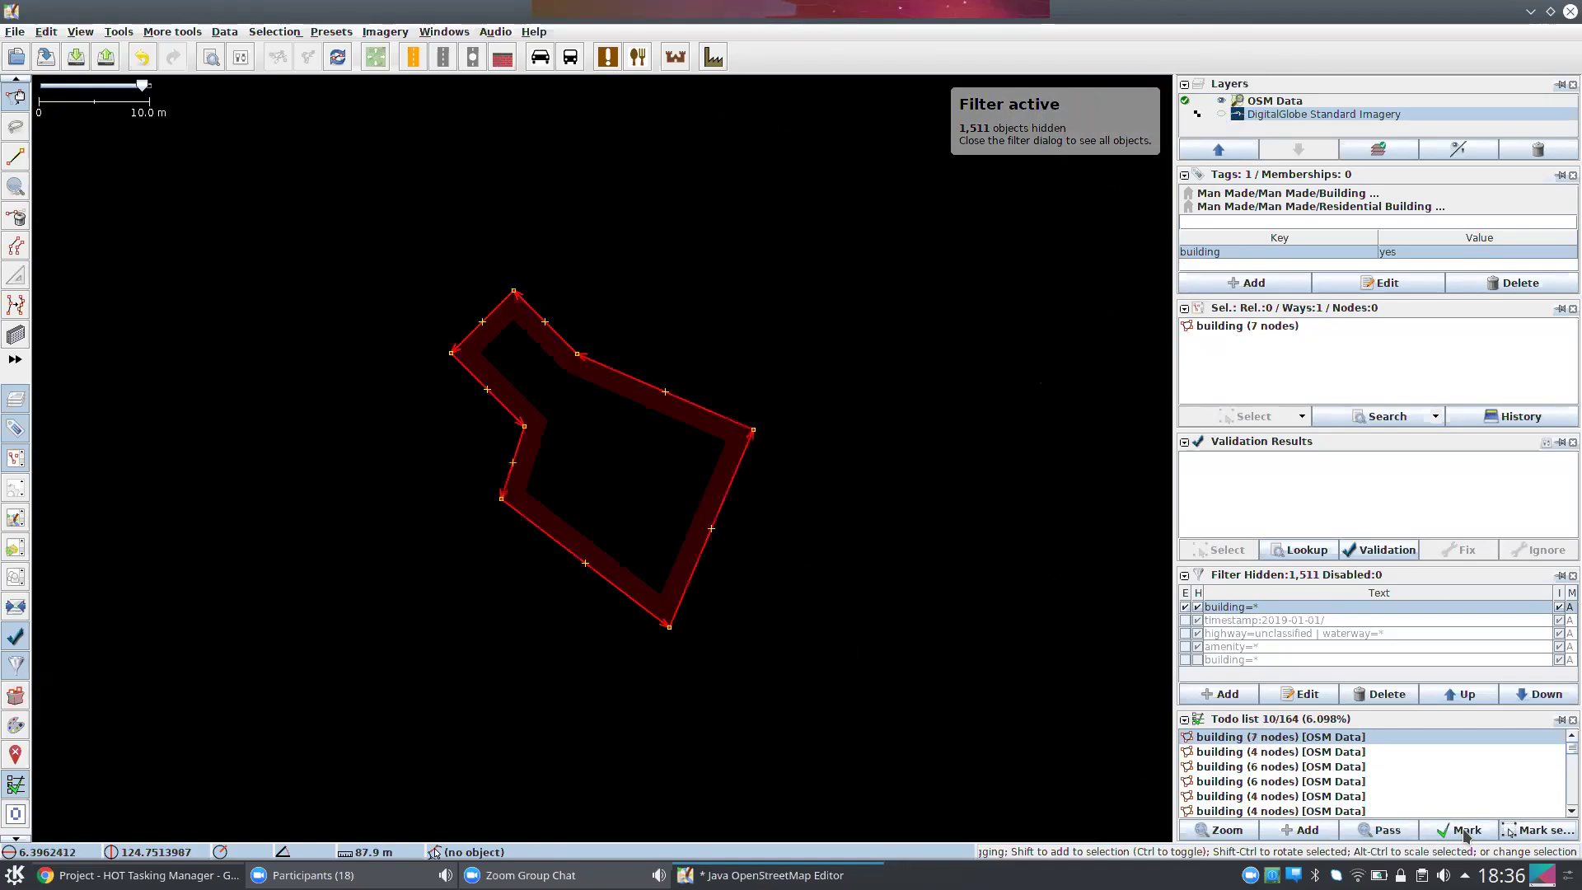
left_click(1465, 832)
left_click(1465, 832)
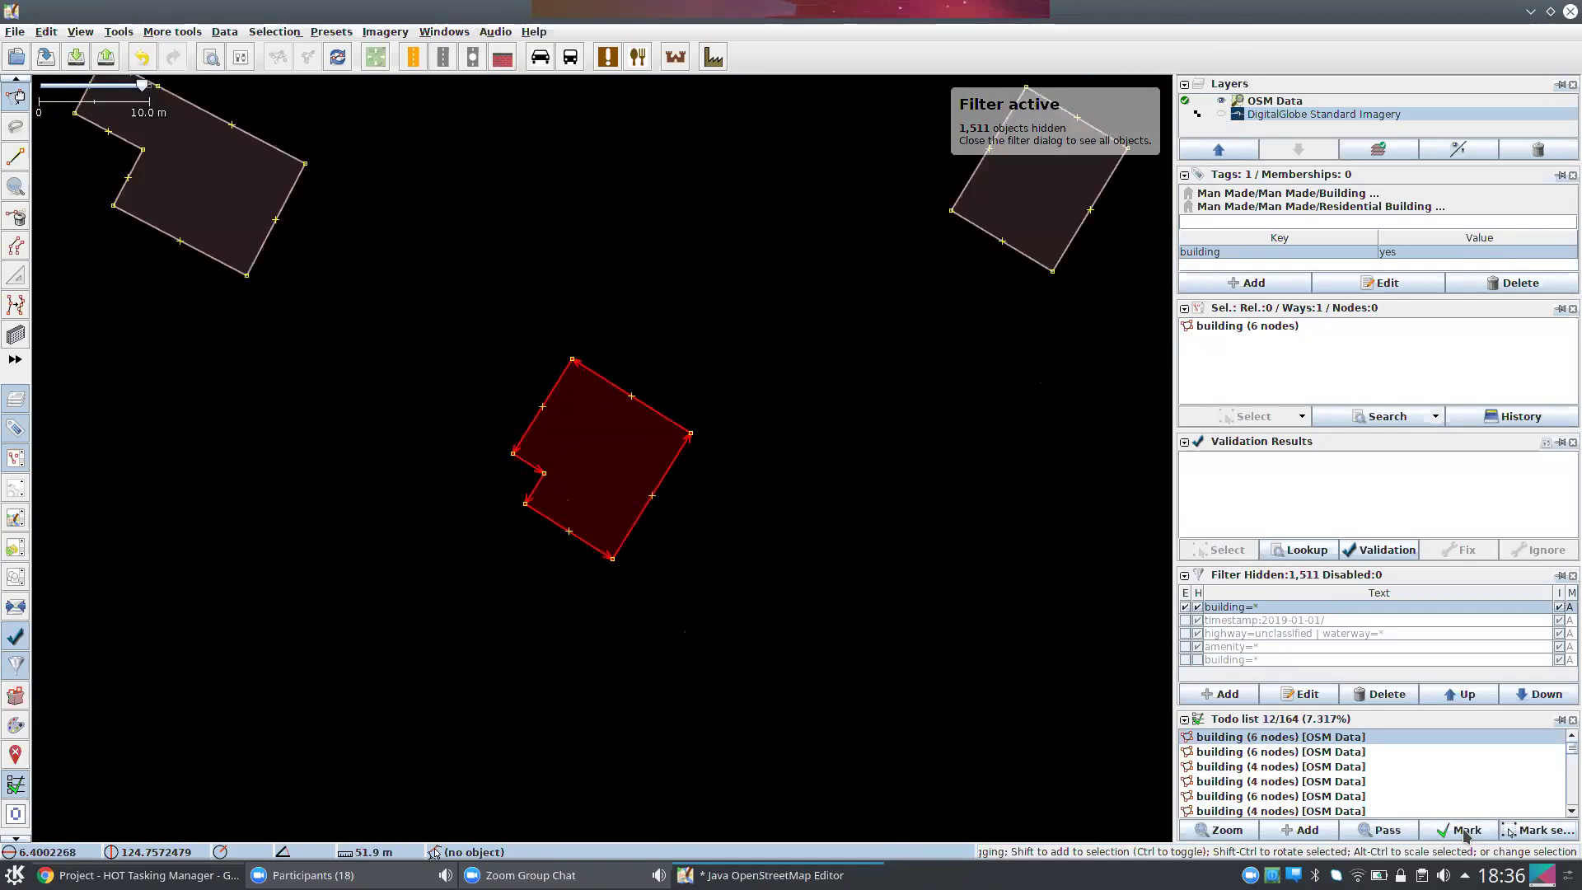
- Clear the building selection and add a new filter with the string timestamp:2019-01-01
key("minus")
key("minus")
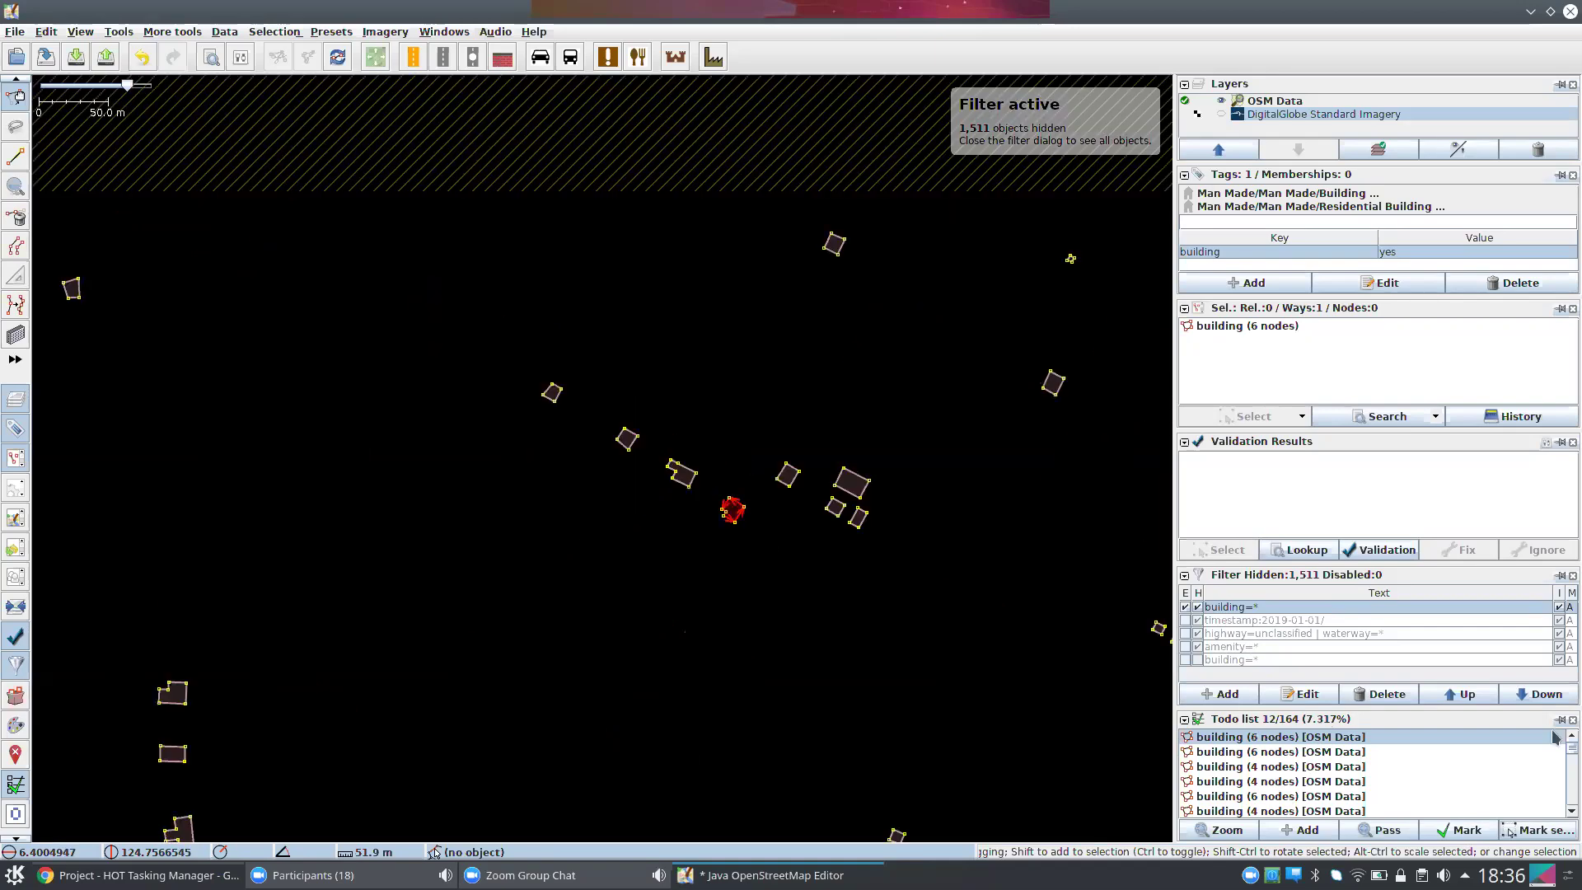
scroll(678, 511, "up", 2)
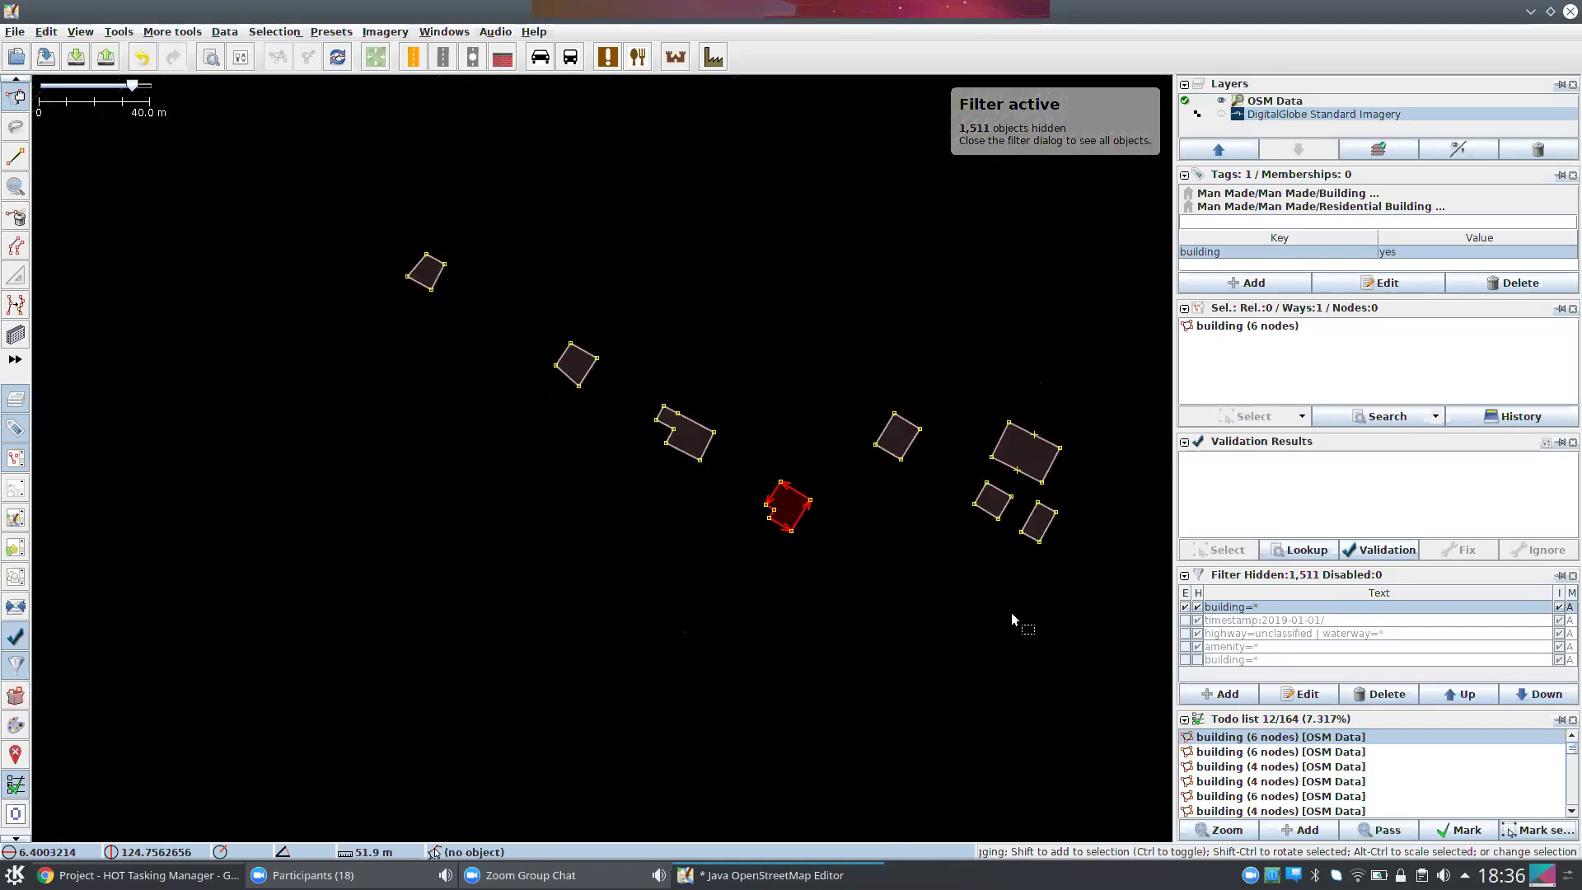
left_click(763, 547)
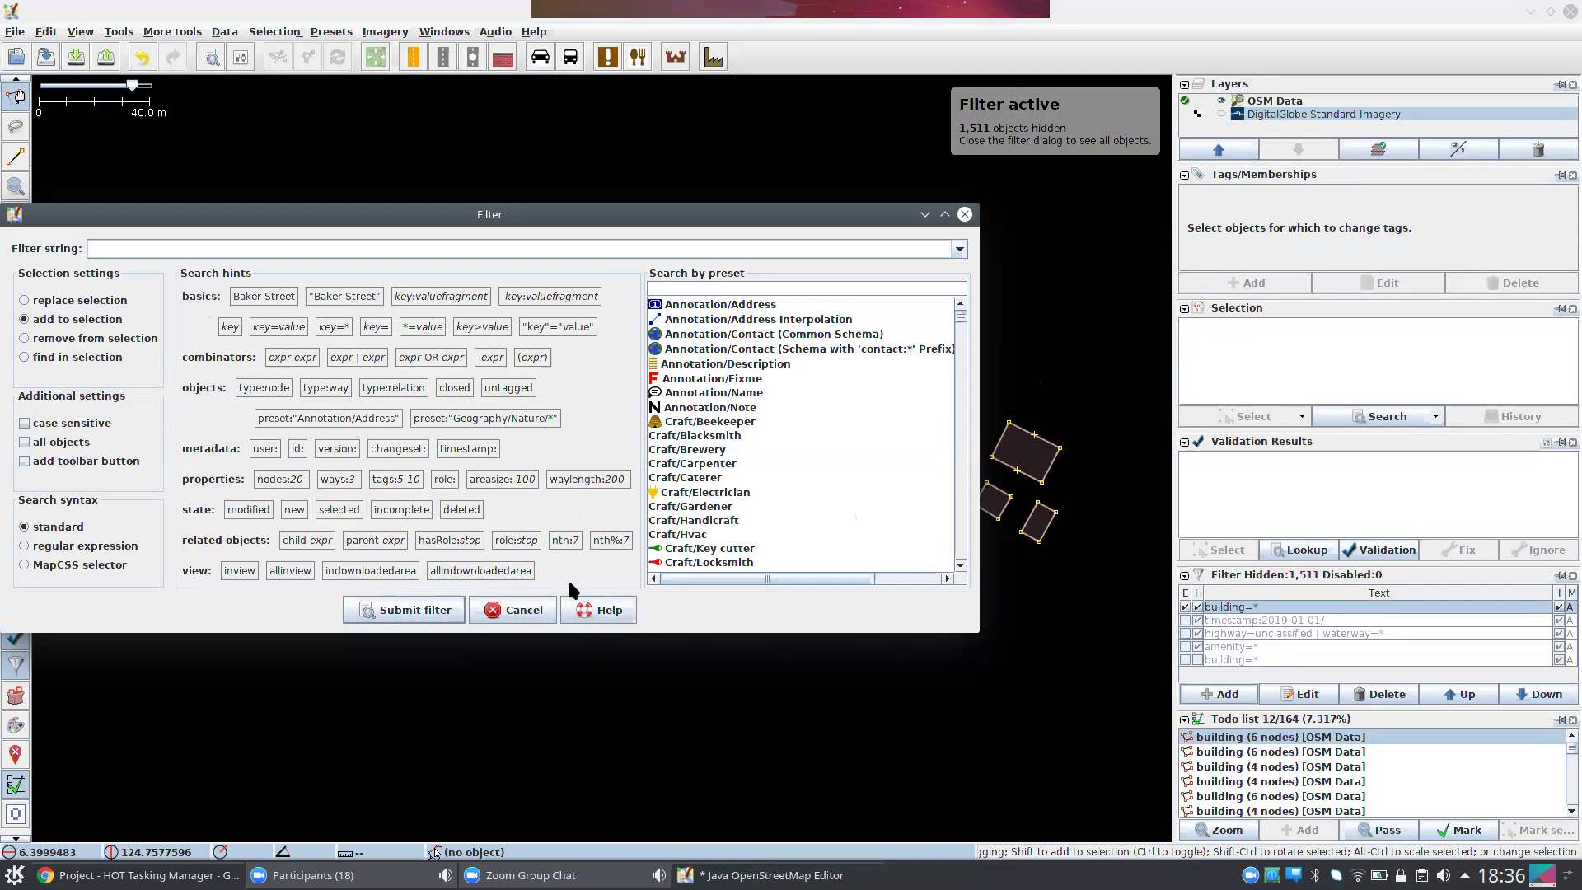
left_click(459, 449)
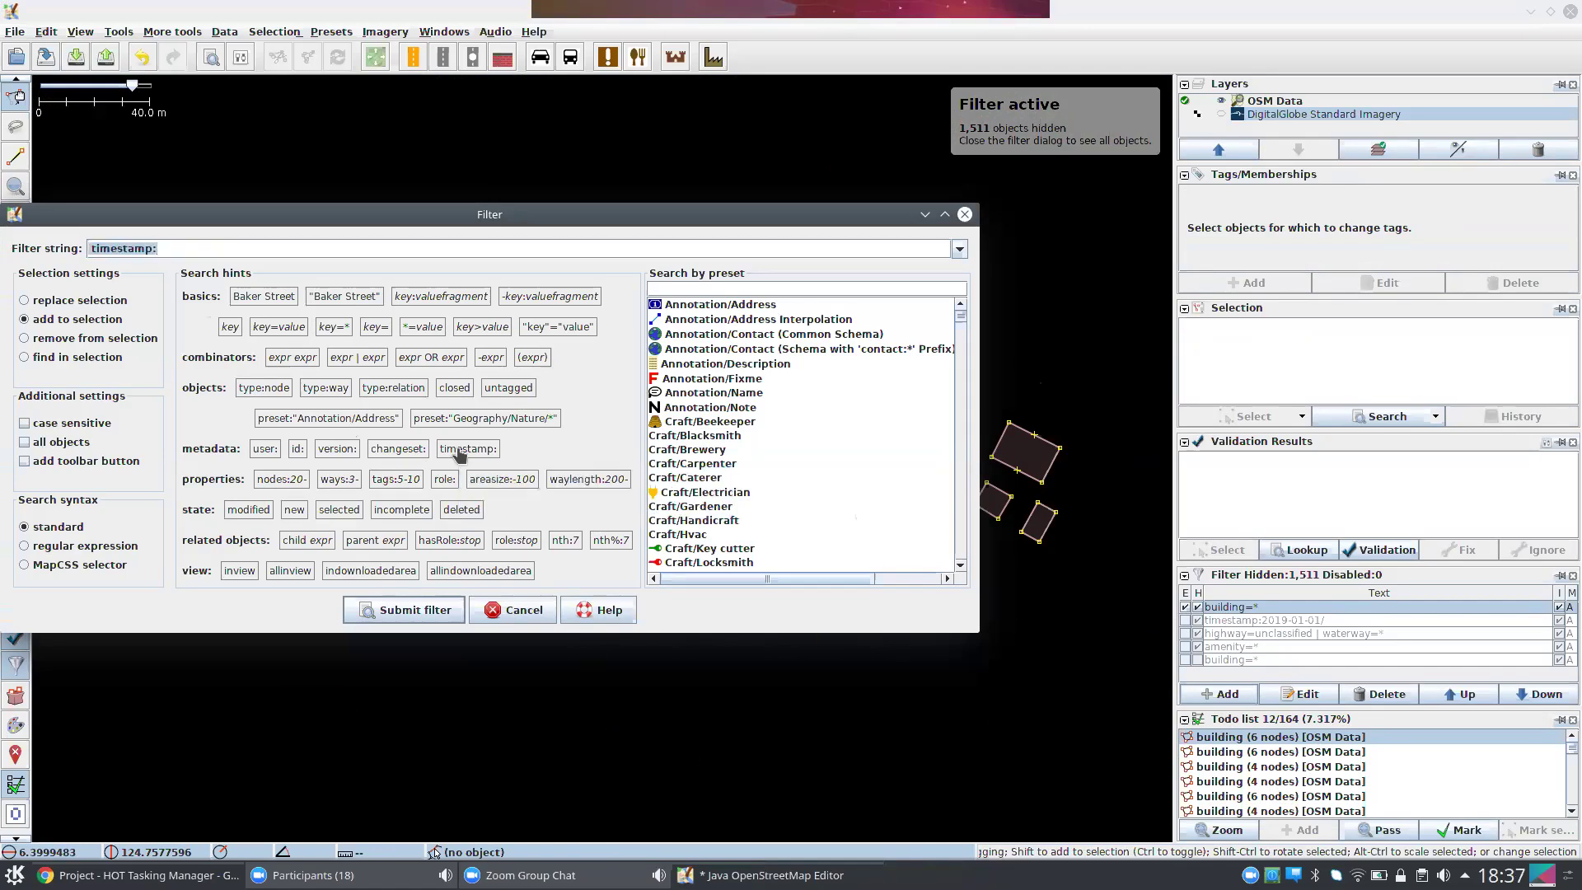
left_click(168, 243)
type("2019")
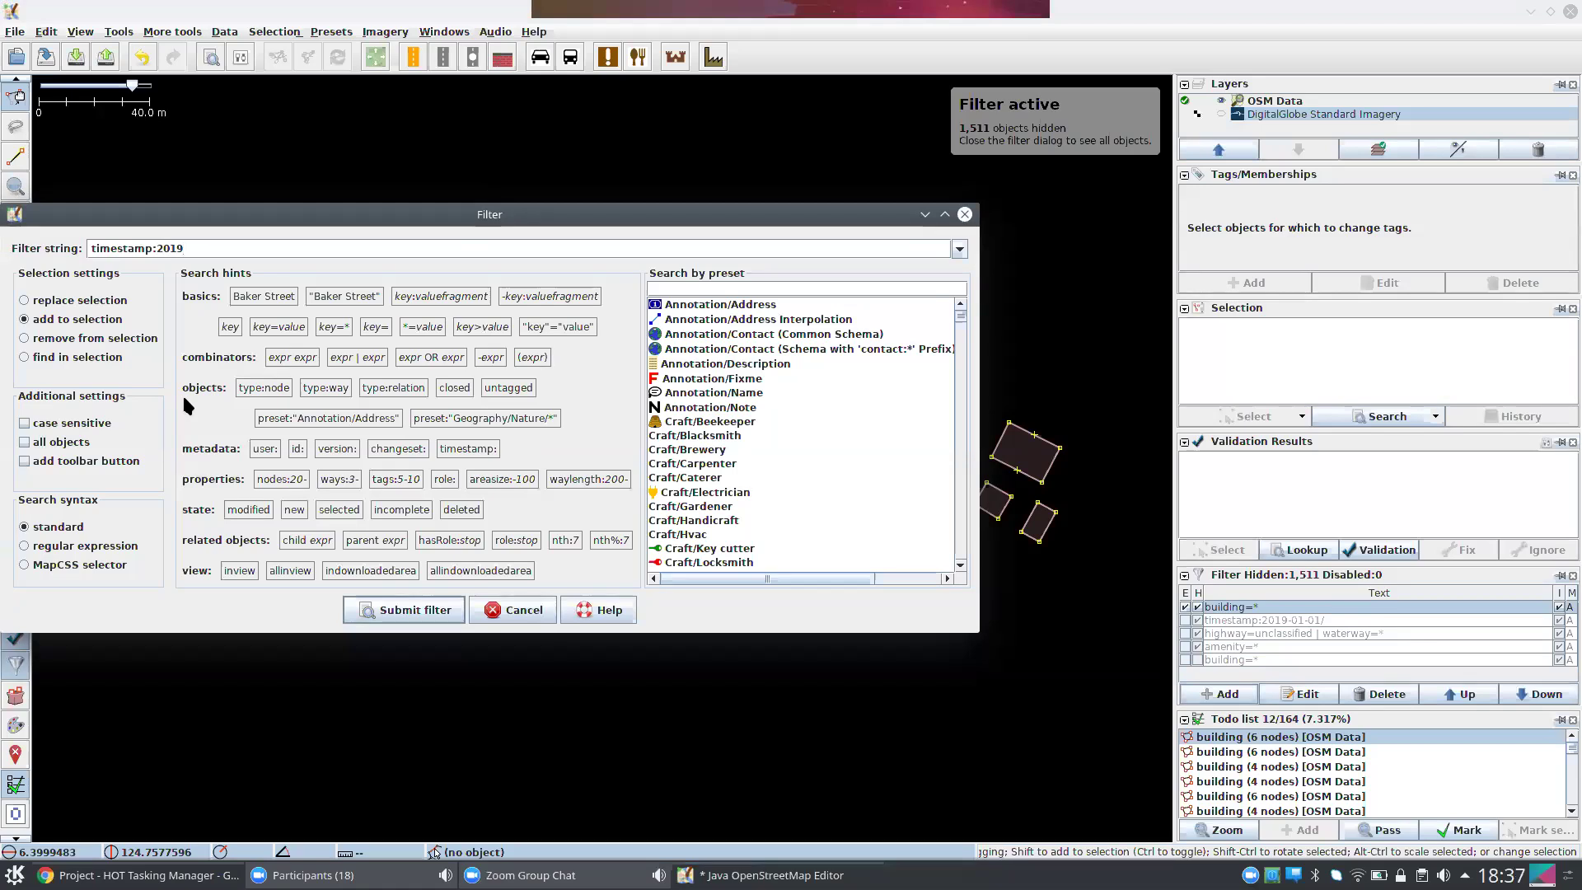
type("-01-01")
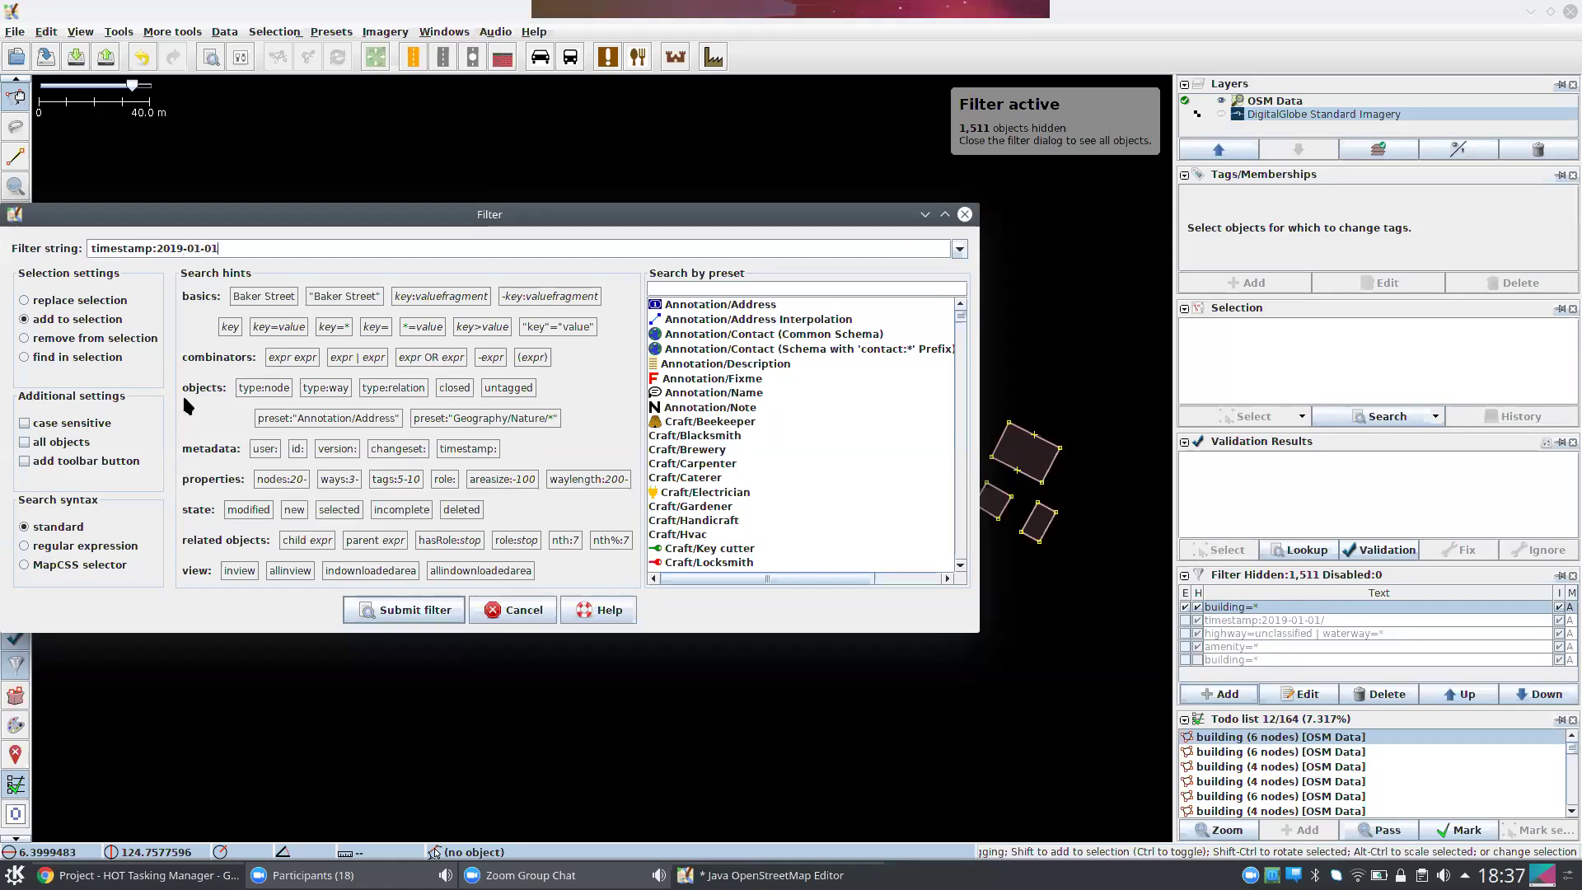
left_click(384, 616)
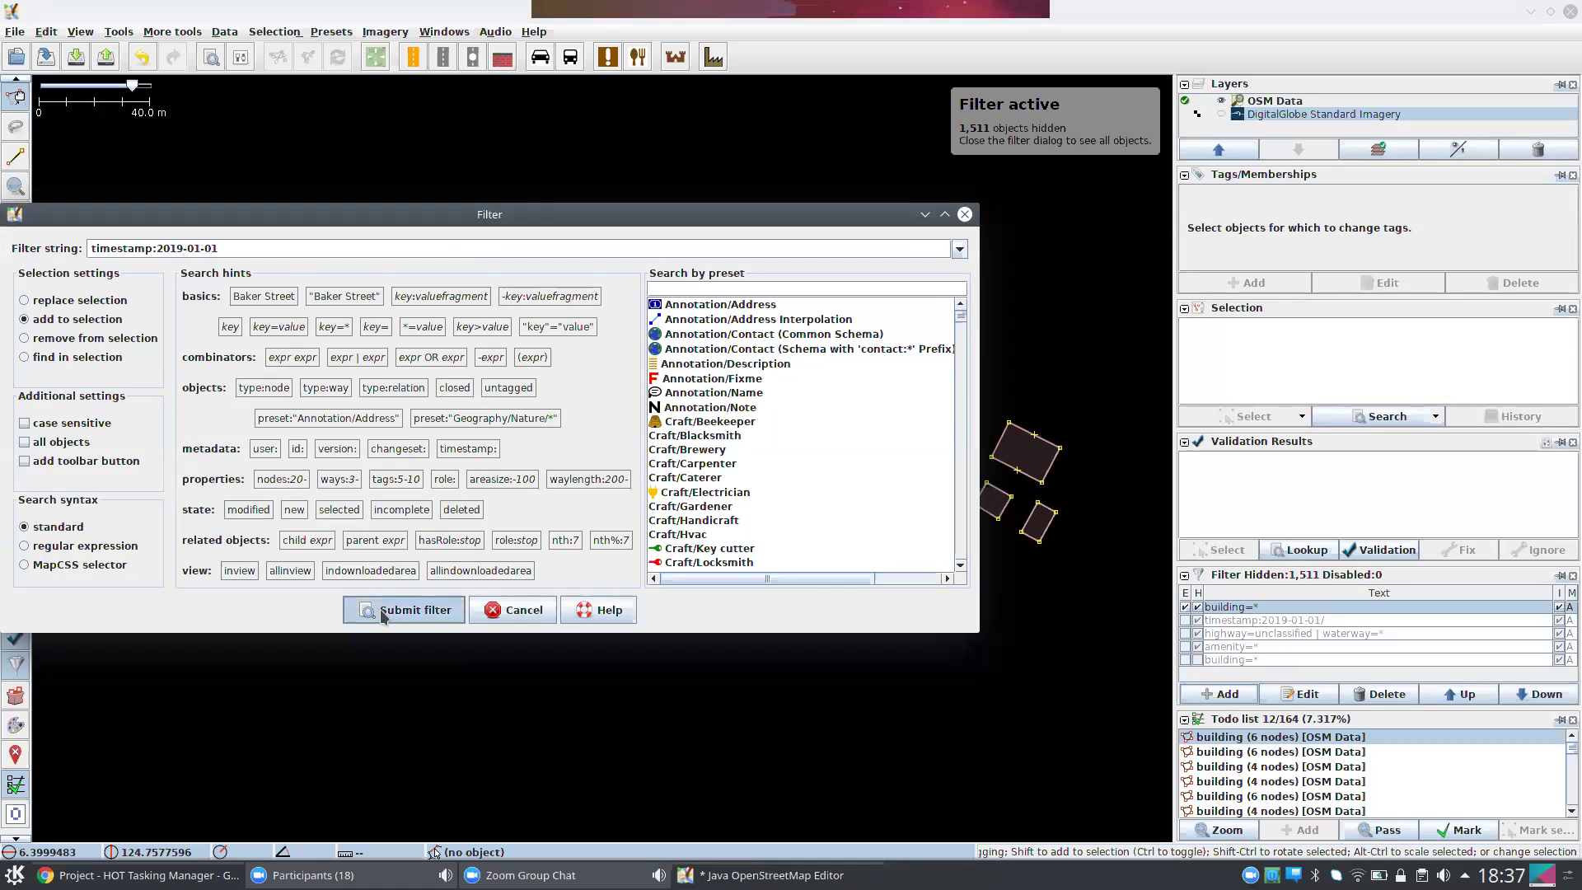
- Disable the building=* filter and set the timestamp:2019-01-01 filter to hide objects with its matching inverted
scroll(1160, 622, "down", 4)
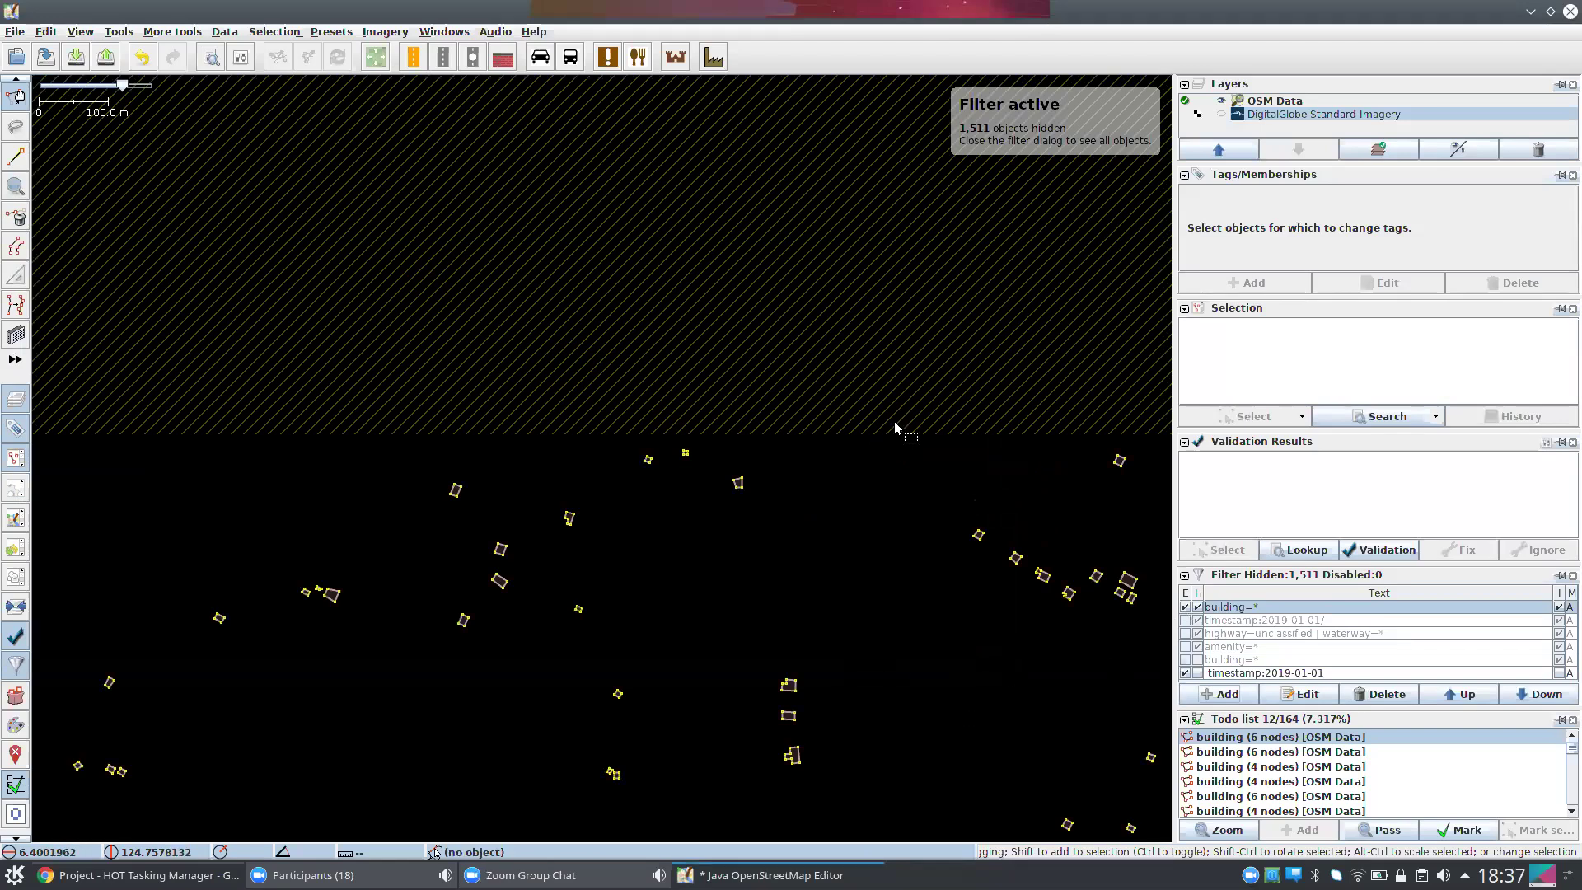
left_click(1184, 606)
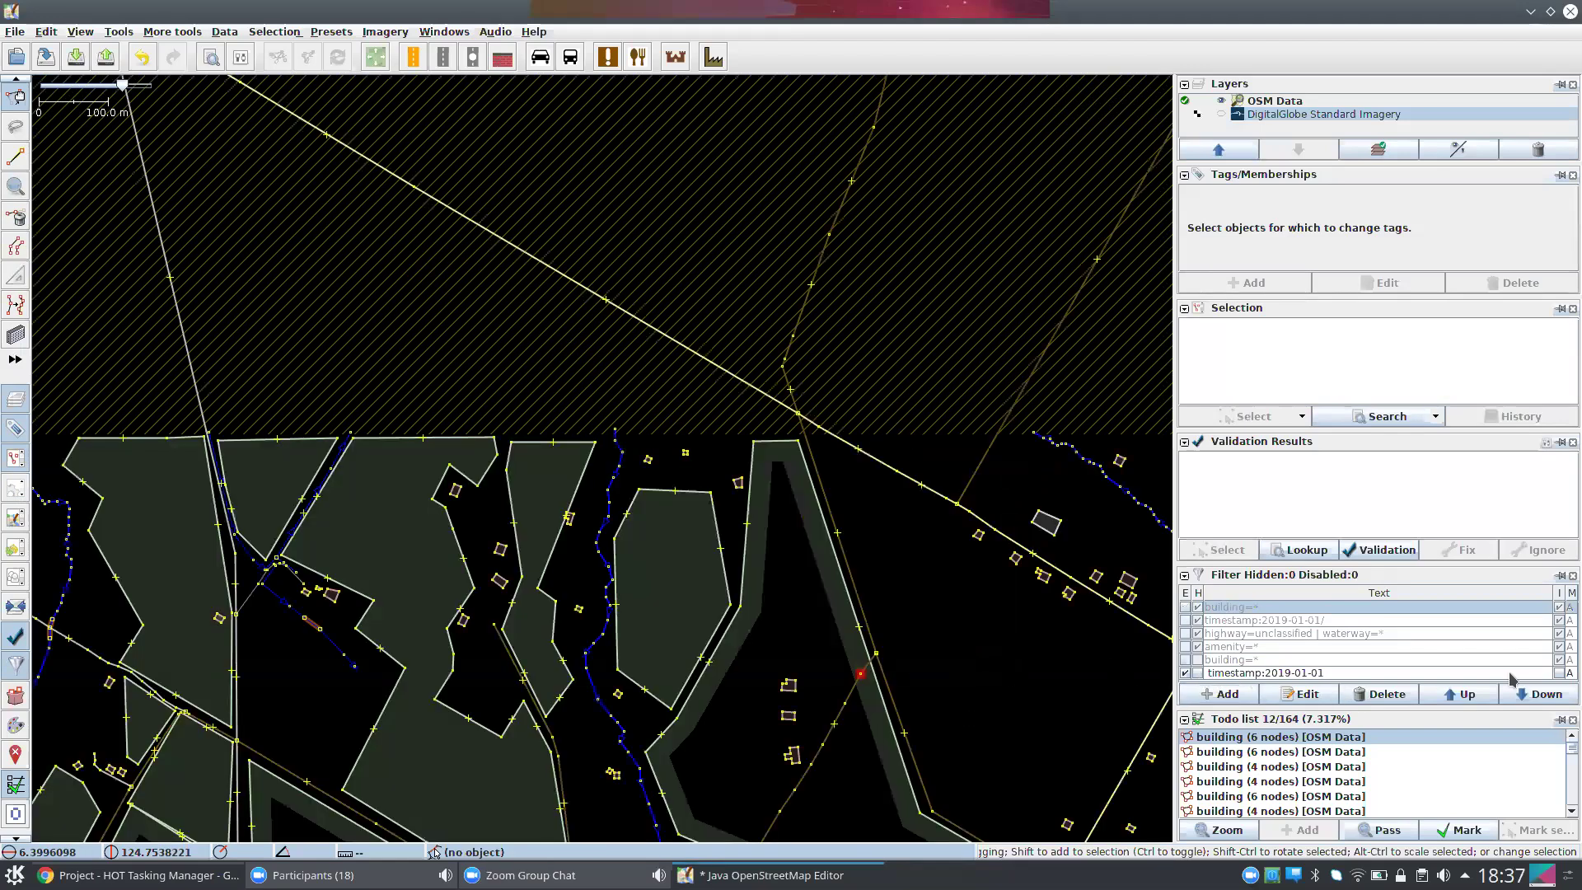
left_click(1559, 672)
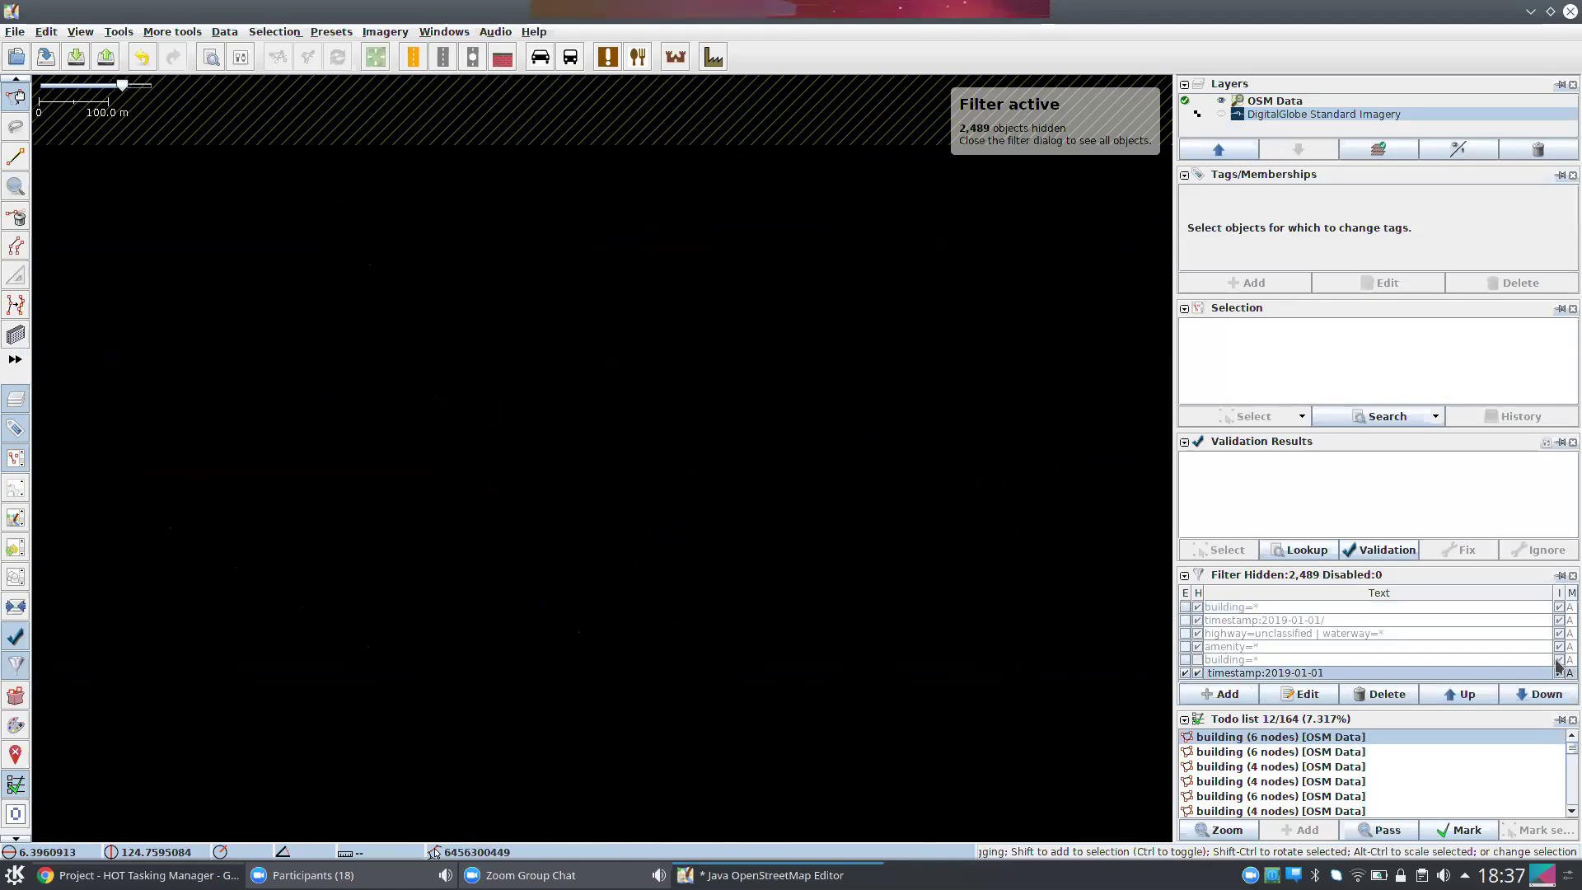
- Compare the downloaded area with the timestamp filter's inversion on and off, leaving the inversion off
scroll(773, 594, "down", 3)
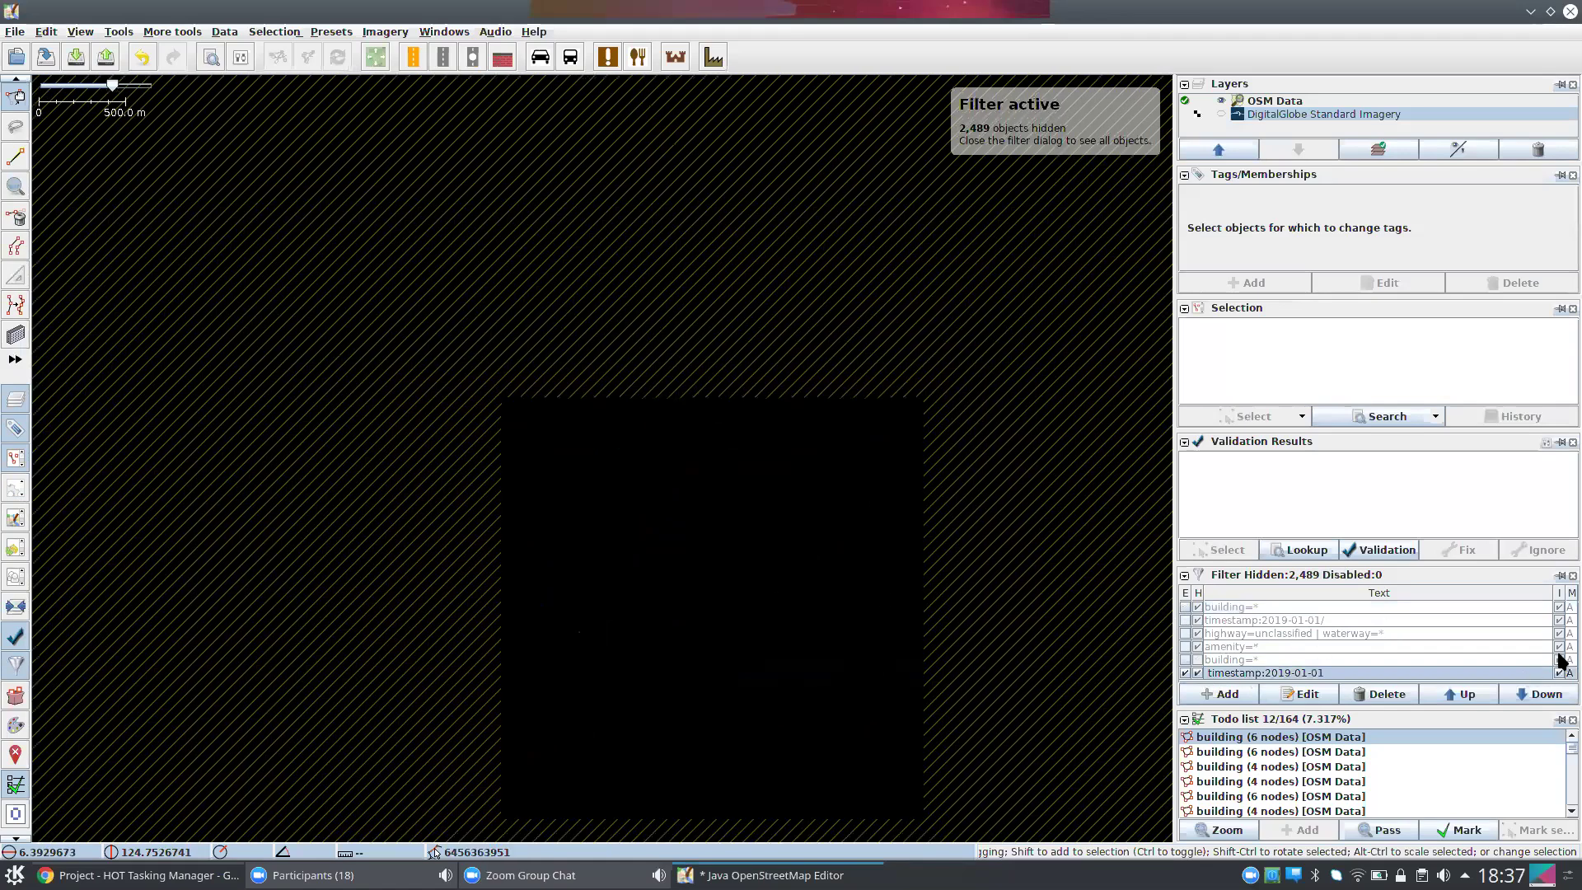
left_click_drag(741, 724, 703, 570)
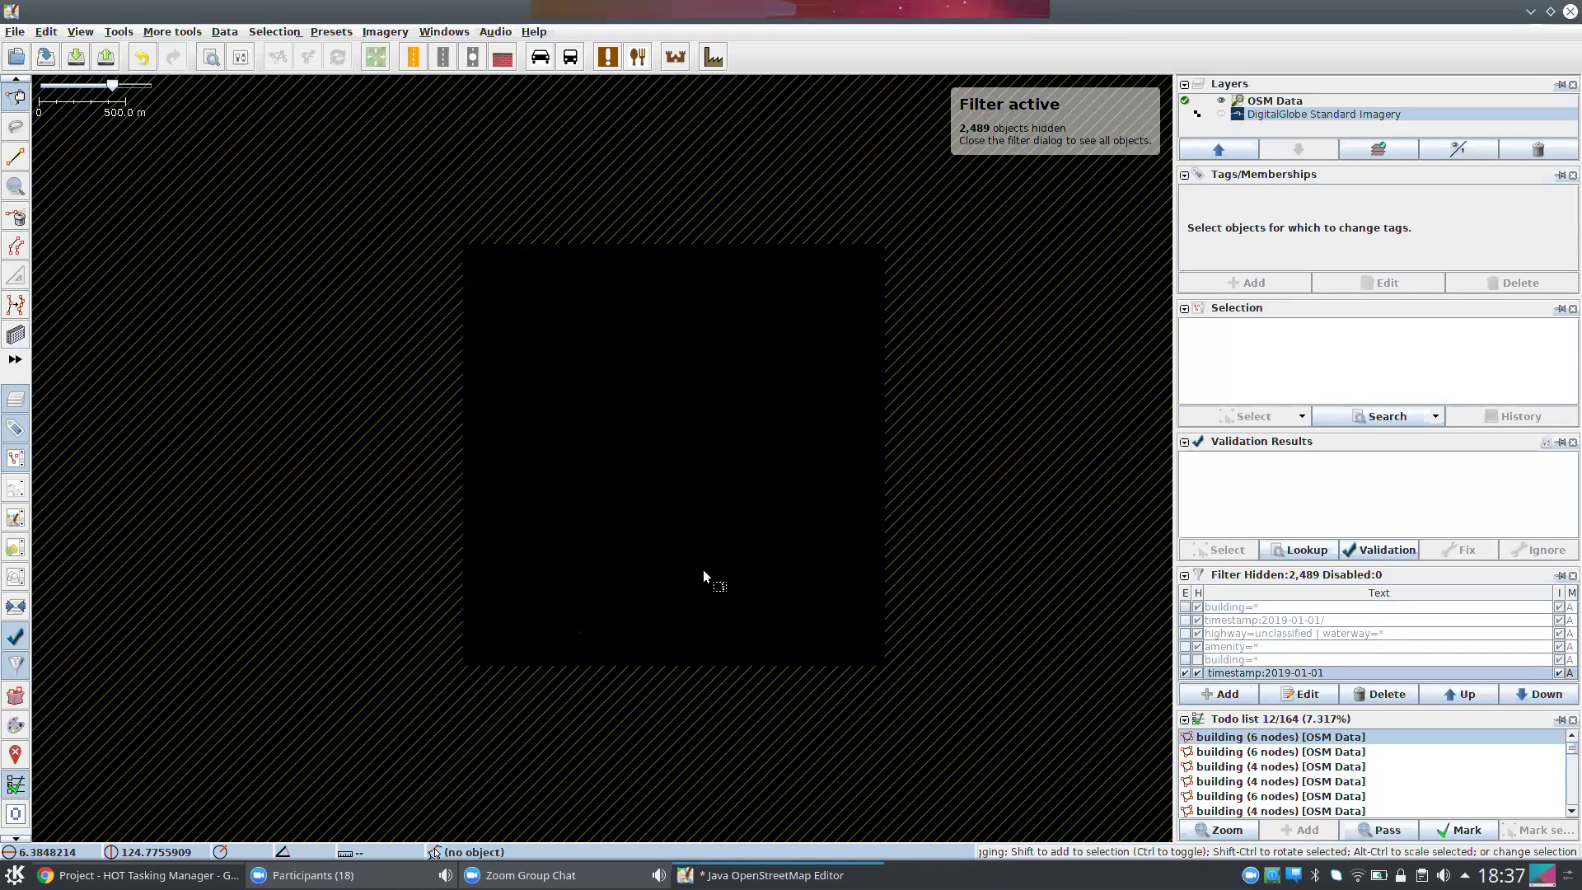
left_click(1199, 674)
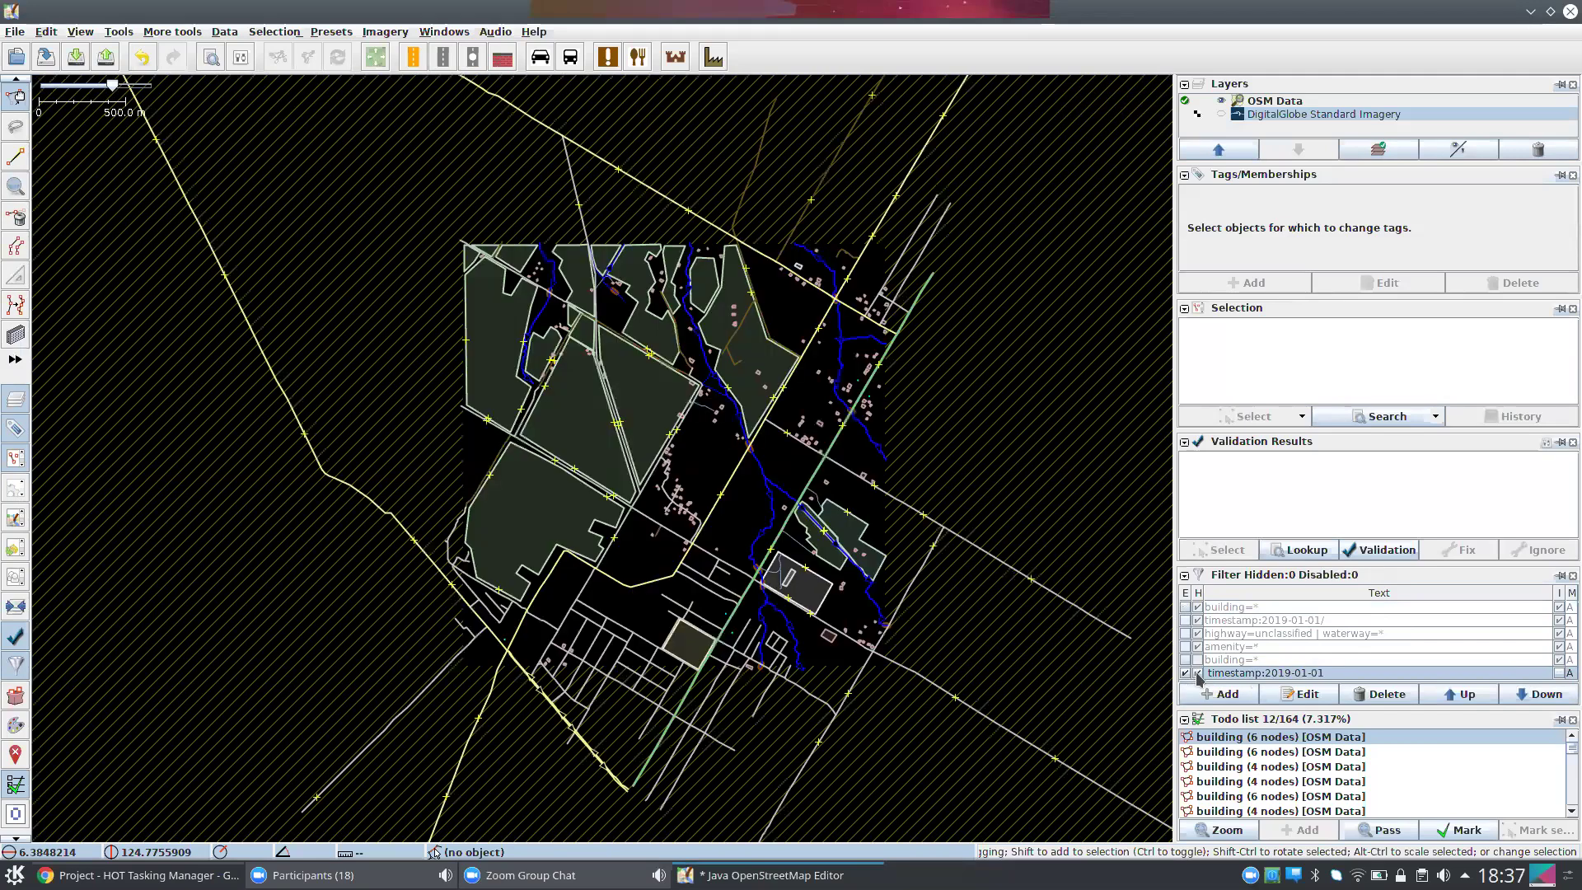
key("plus")
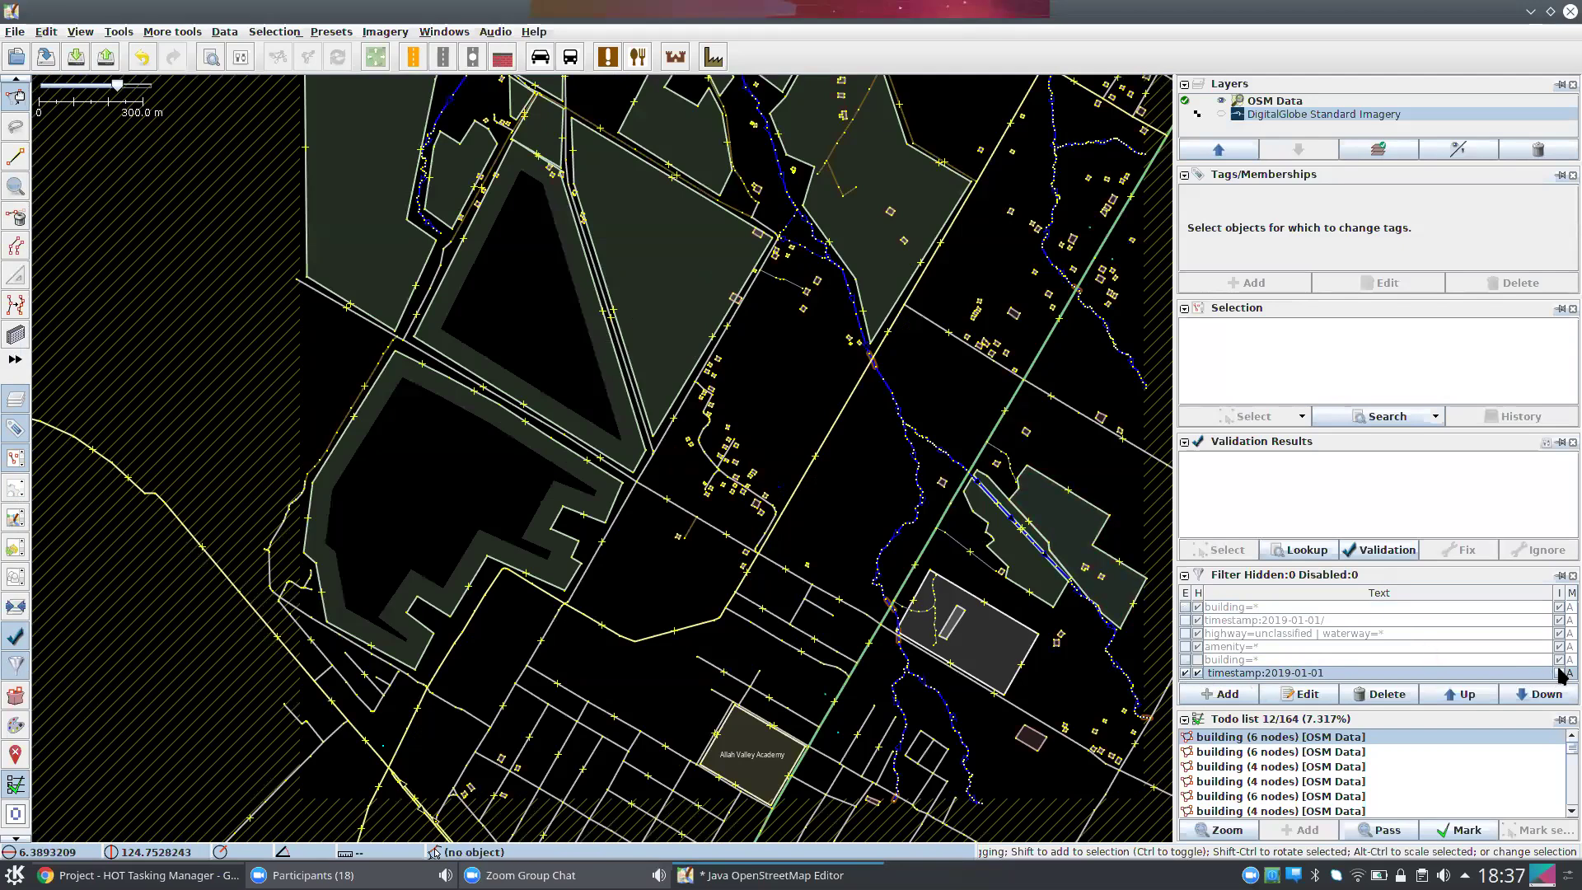
key("minus")
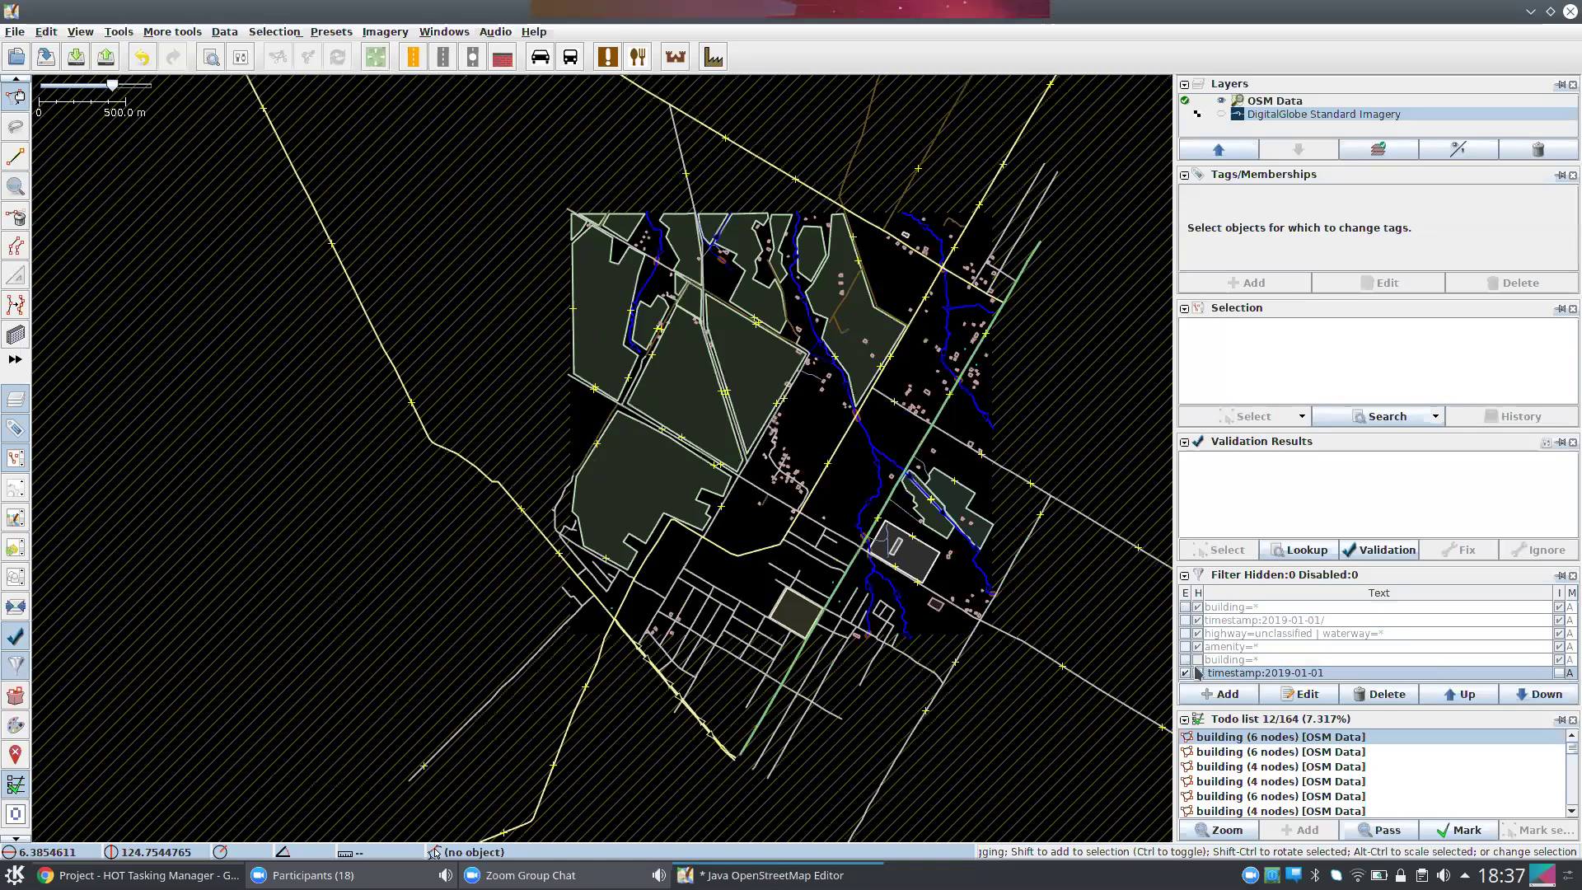
left_click(1559, 672)
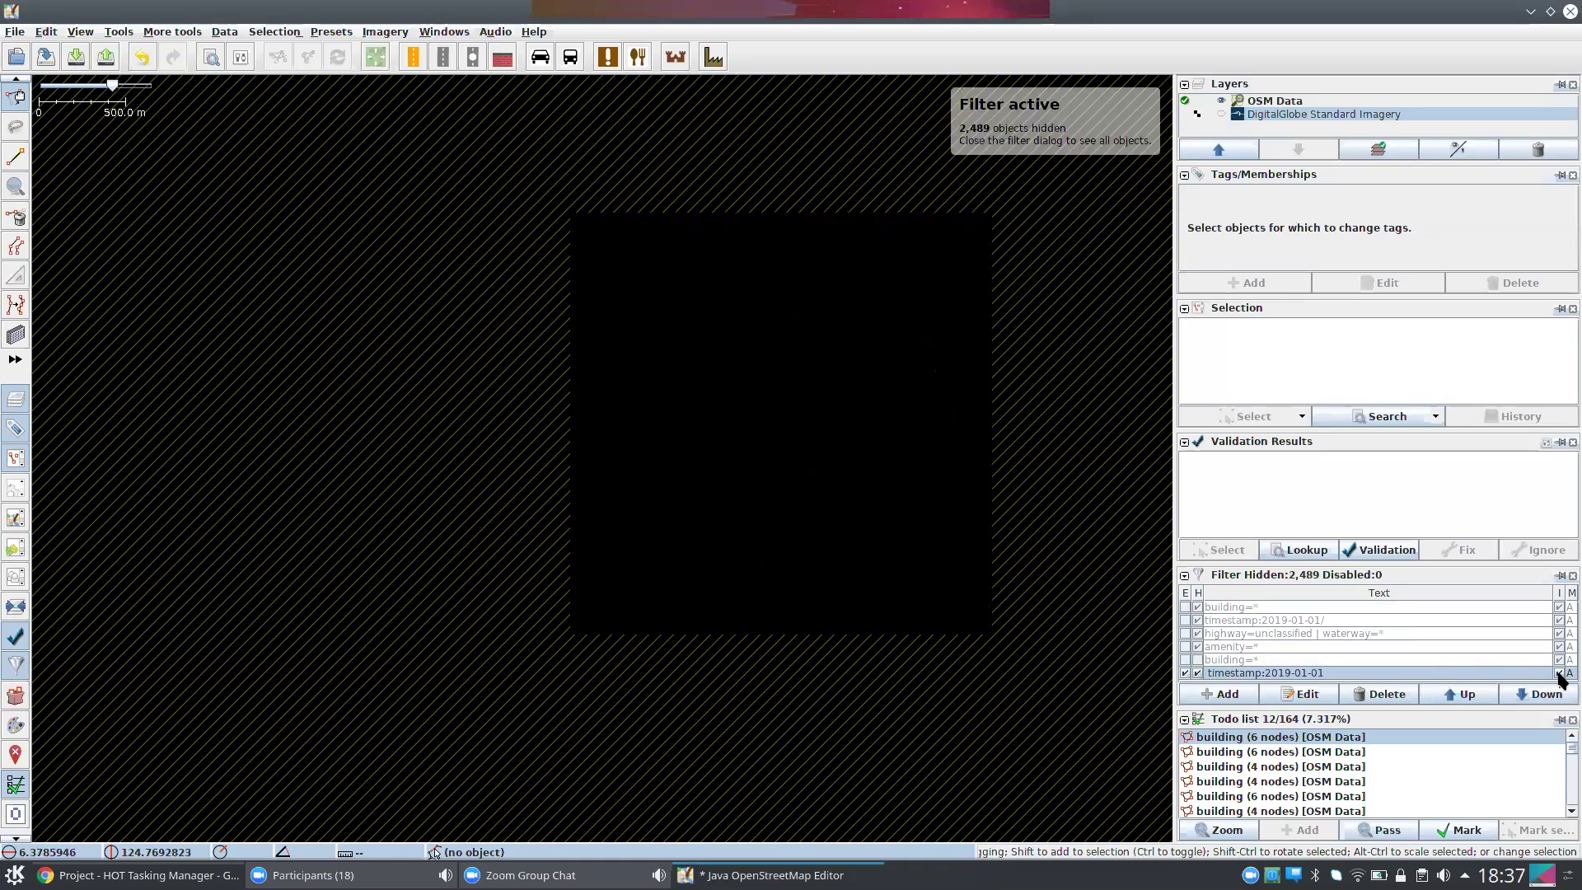
left_click(1559, 672)
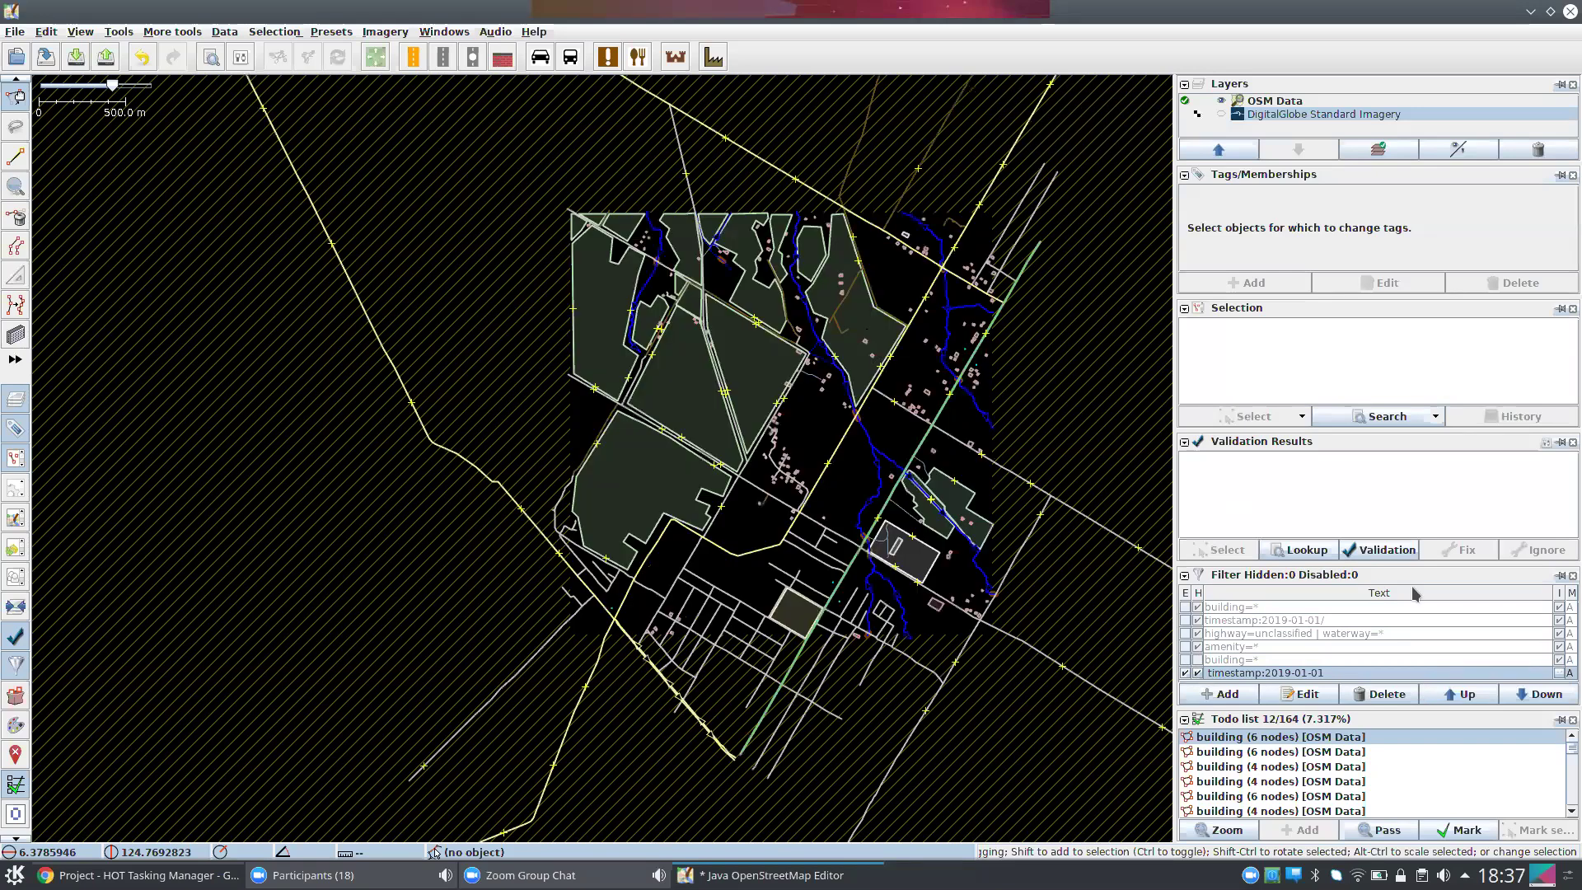
- Change the timestamp filter's string to timestamp:2018-01-01/ and apply it
left_click(1304, 695)
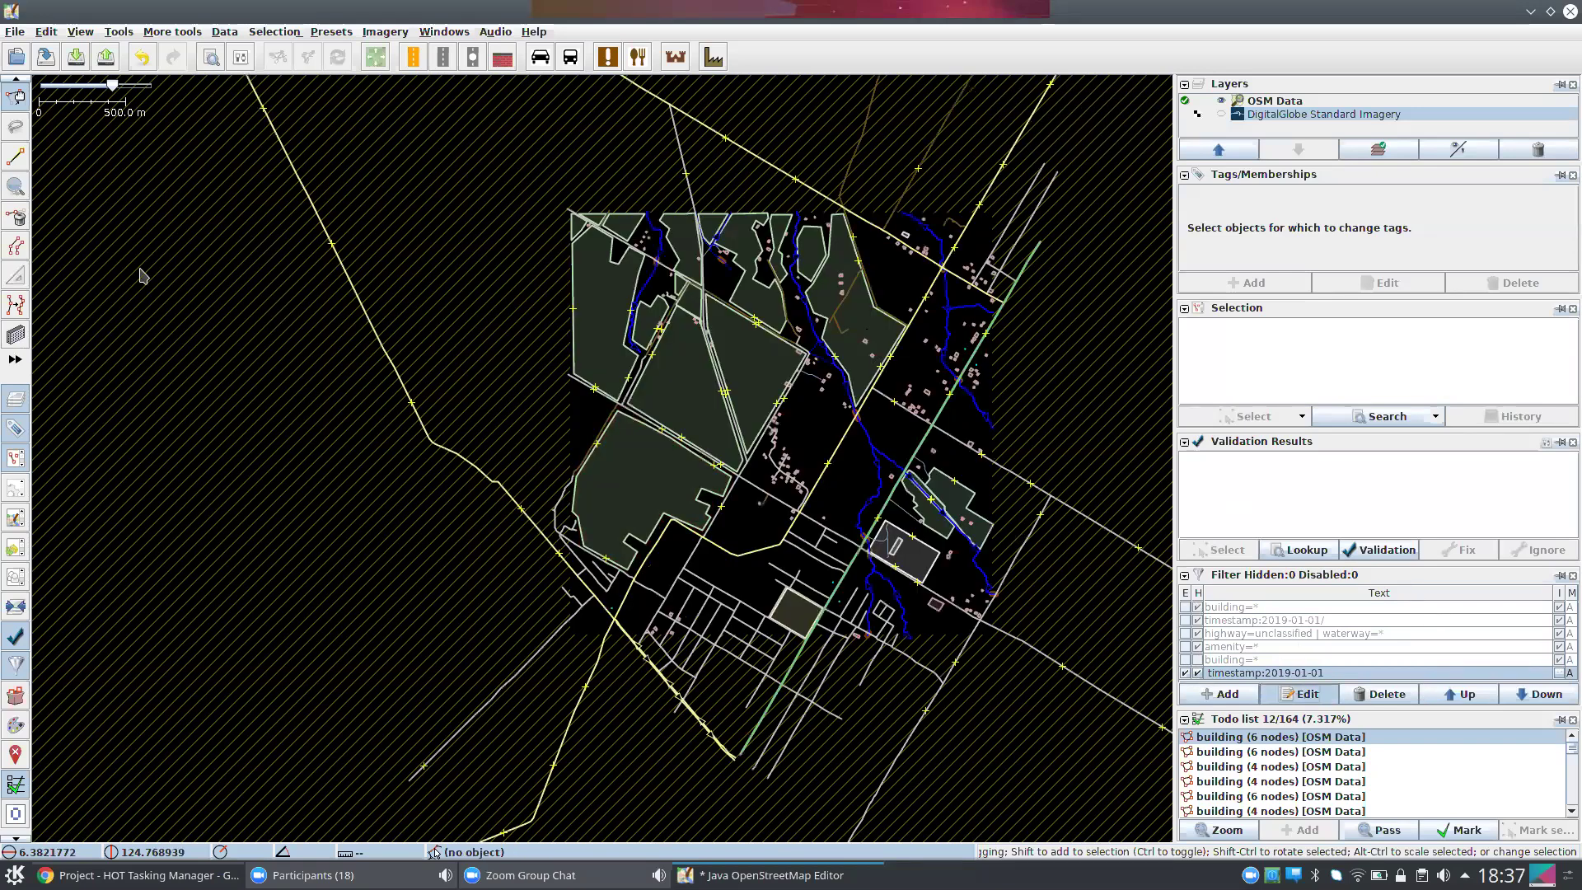
left_click(180, 248)
key("BackSpace")
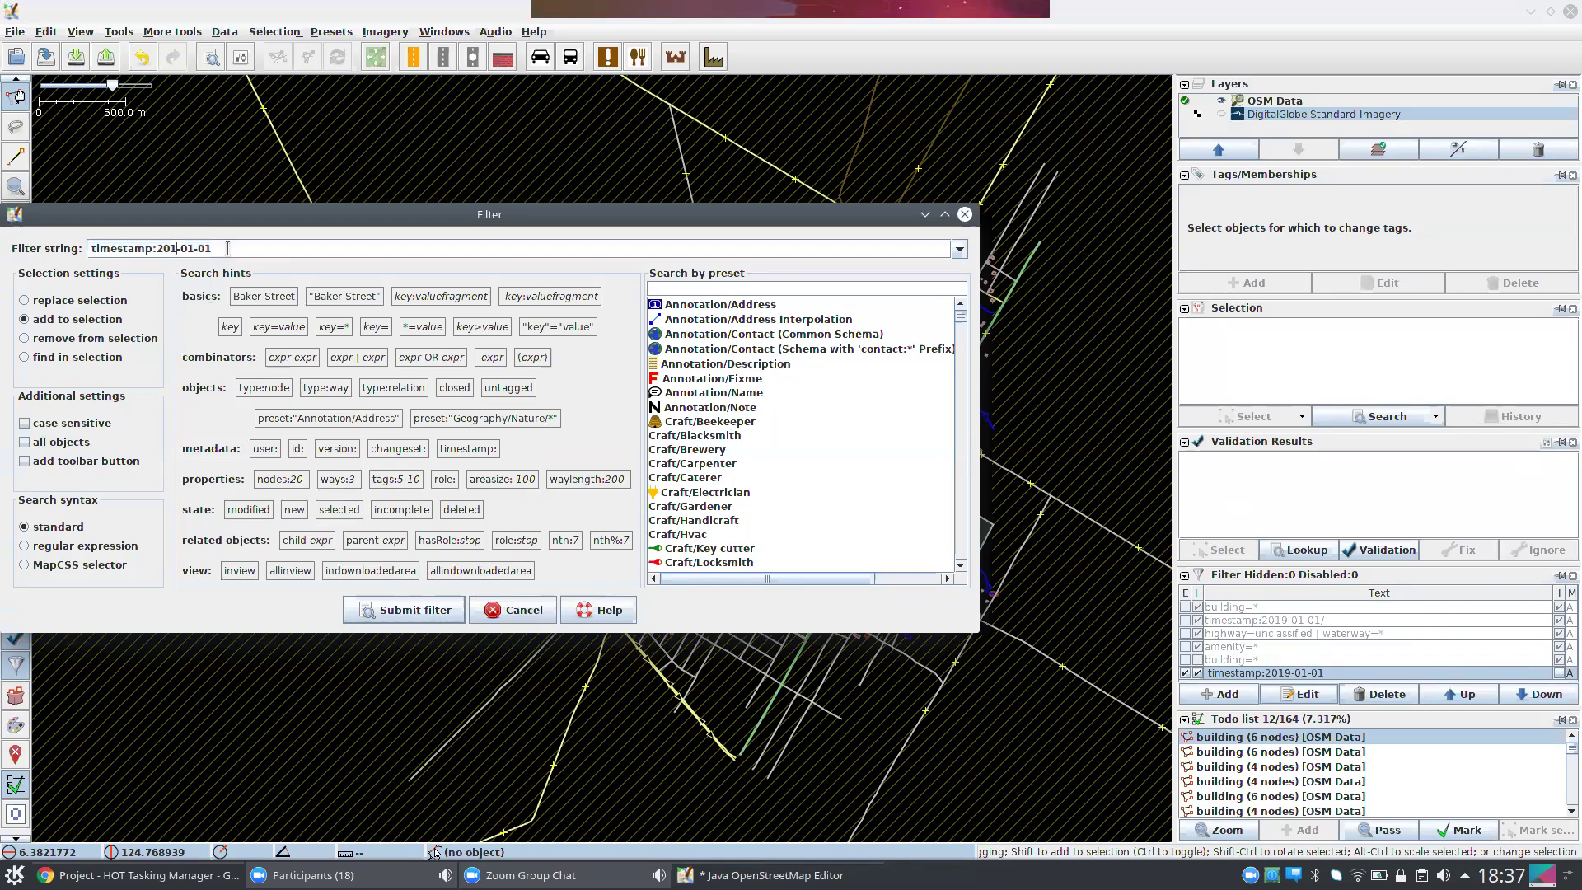
type("8")
key("End")
type("/")
left_click(449, 620)
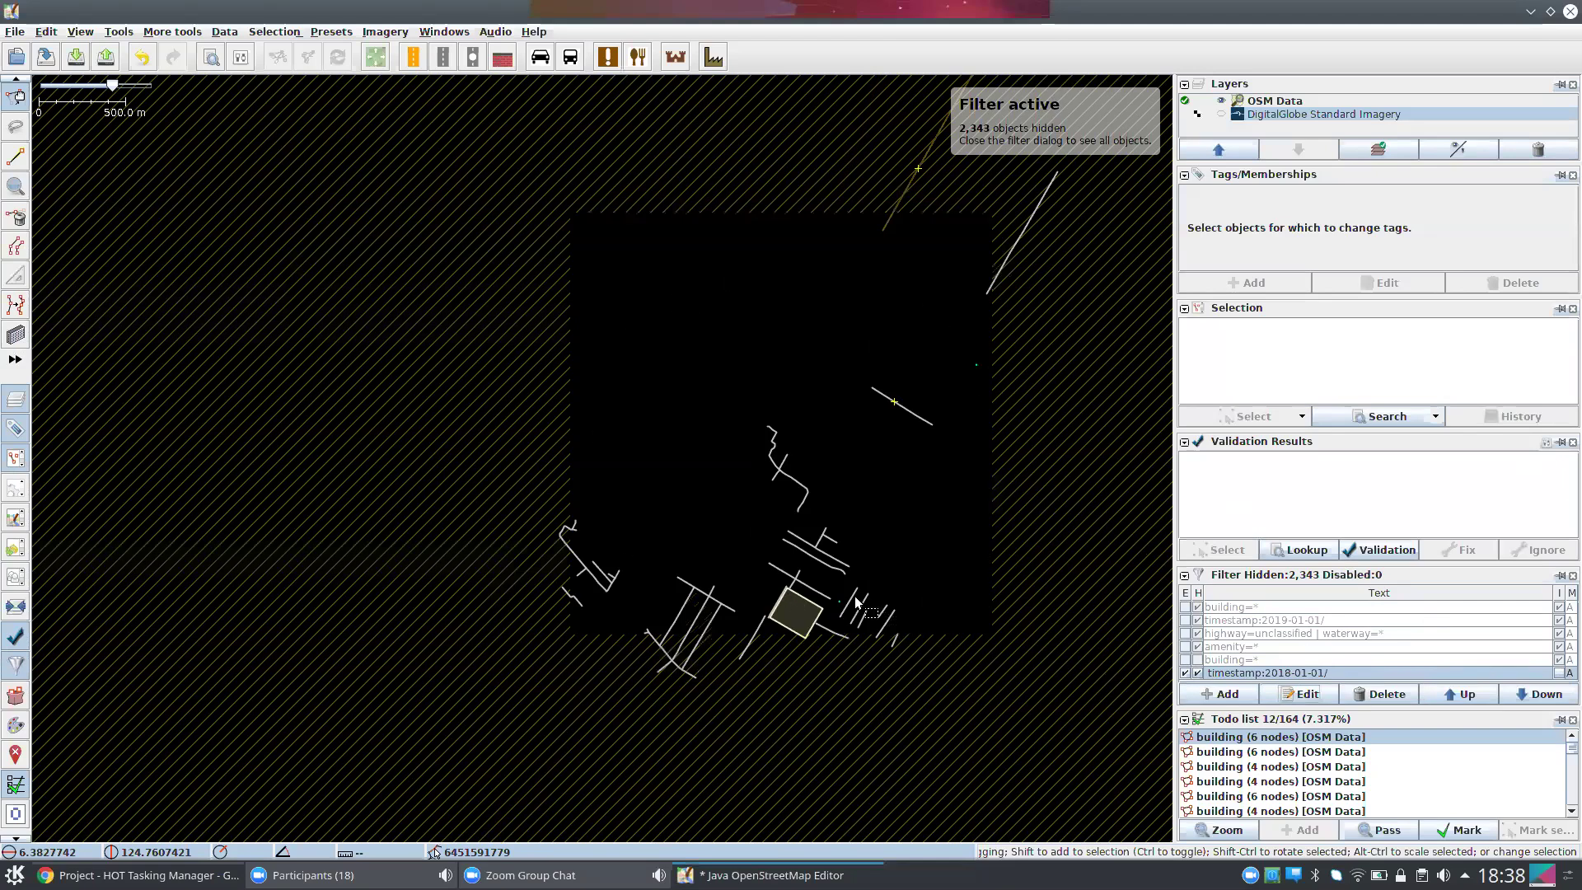
scroll(878, 610, "up", 4)
scroll(856, 596, "down", 2)
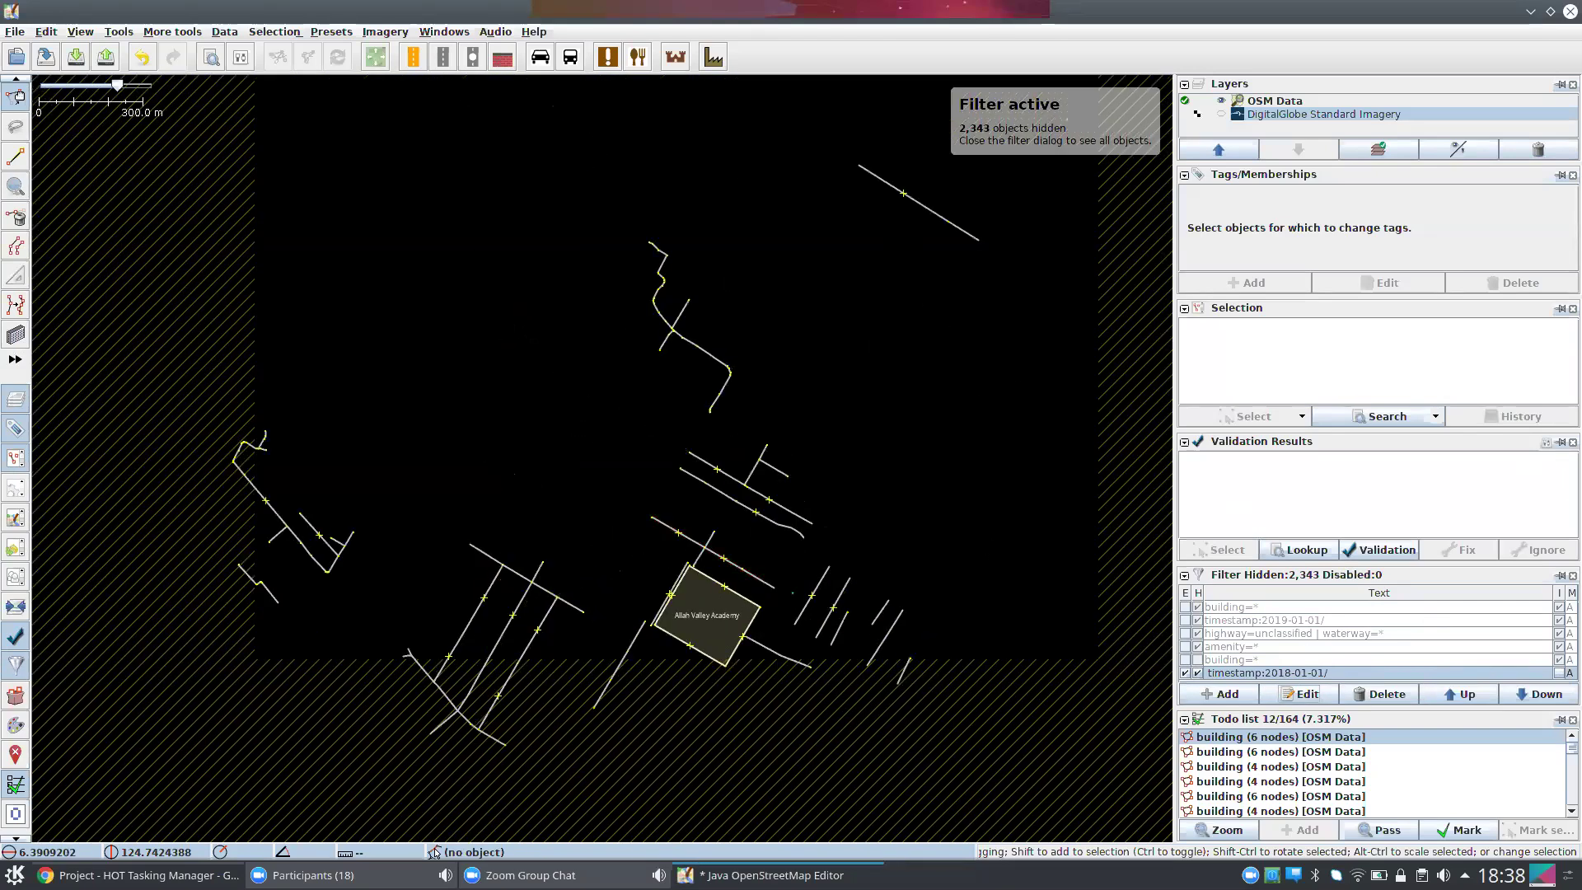
left_click_drag(512, 363, 514, 409)
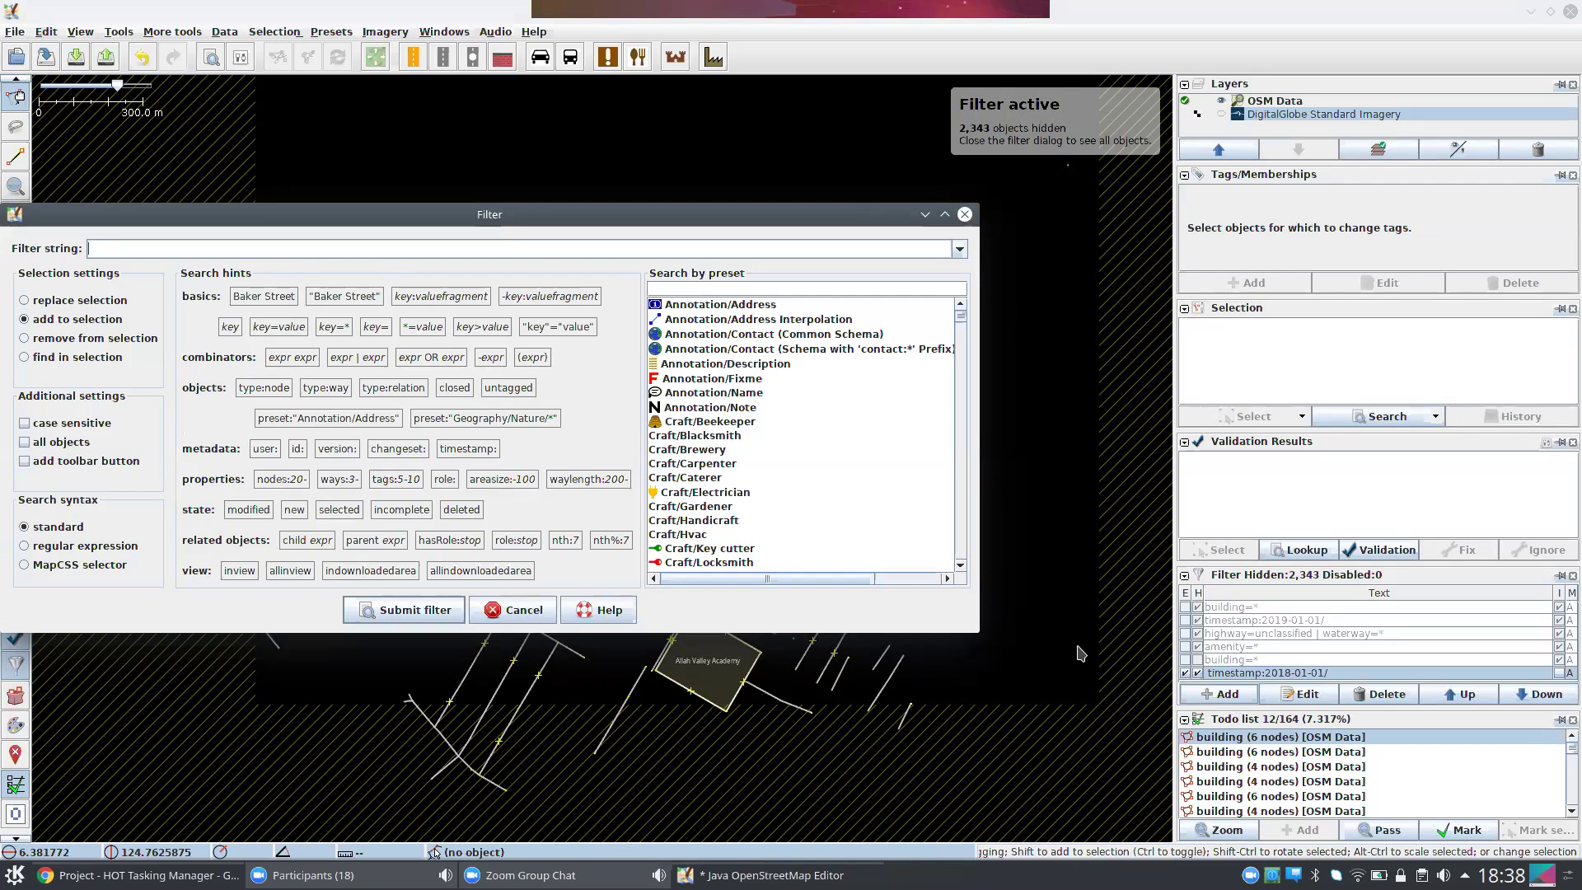
left_click_drag(582, 215, 720, 202)
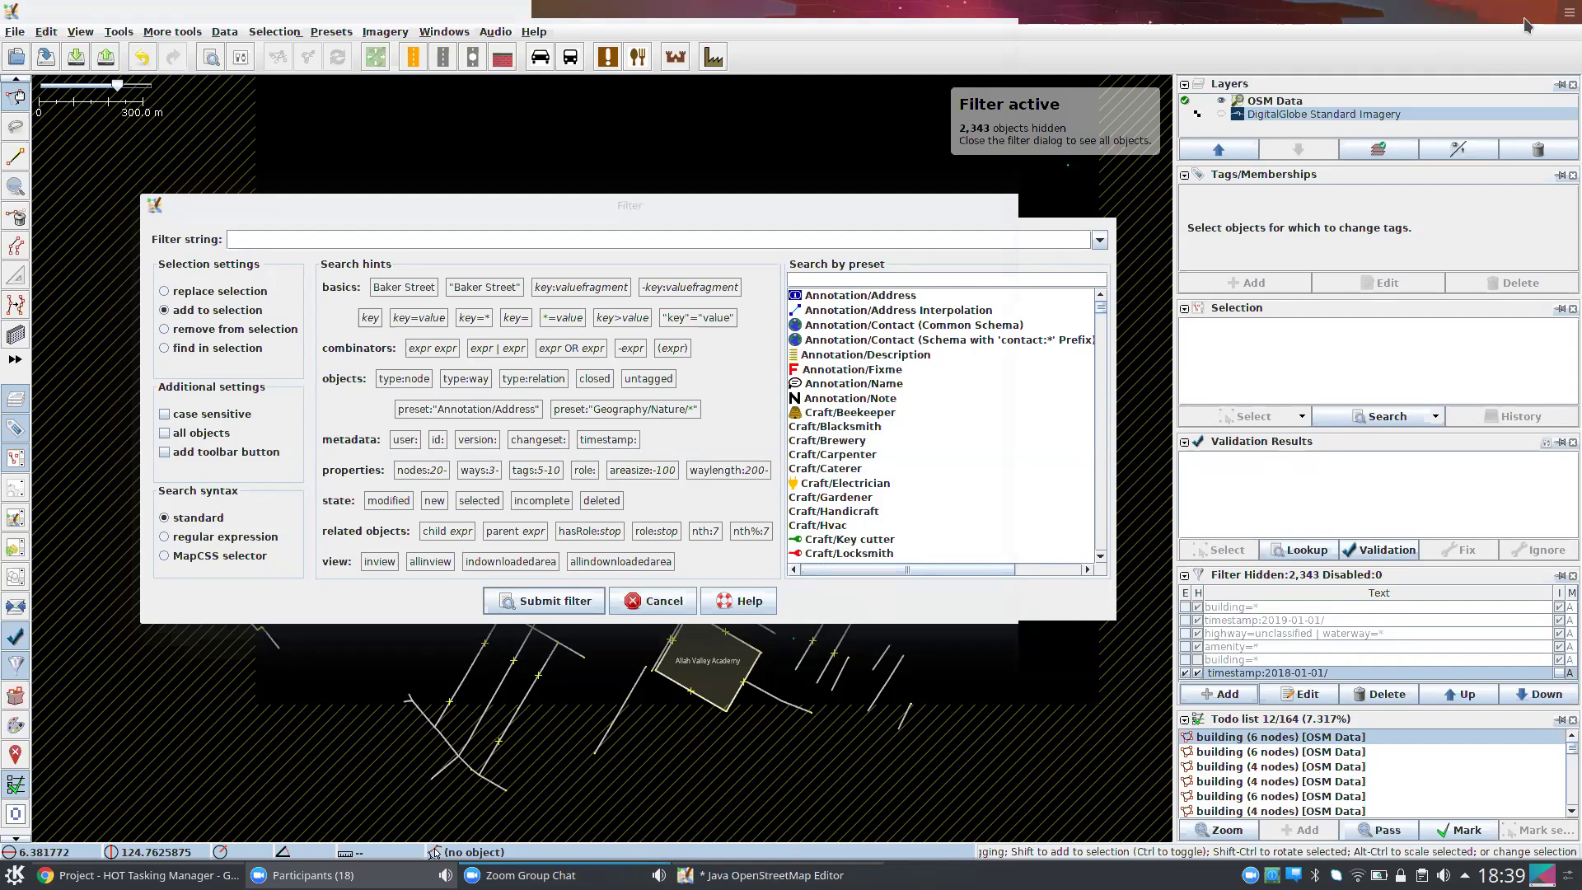
key("alt+Tab")
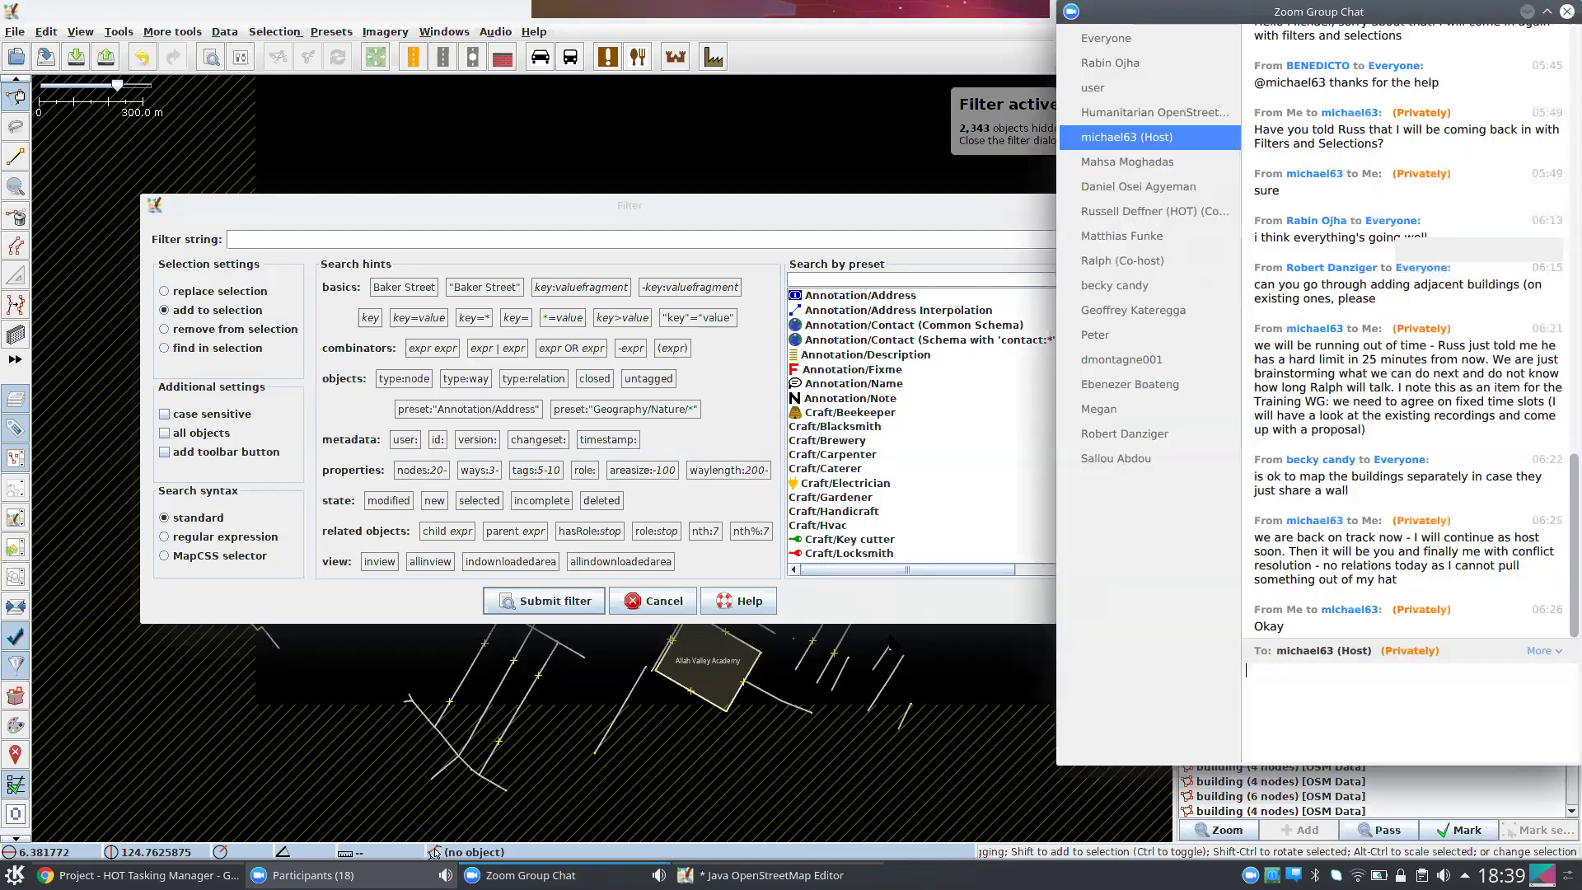
left_click(1526, 12)
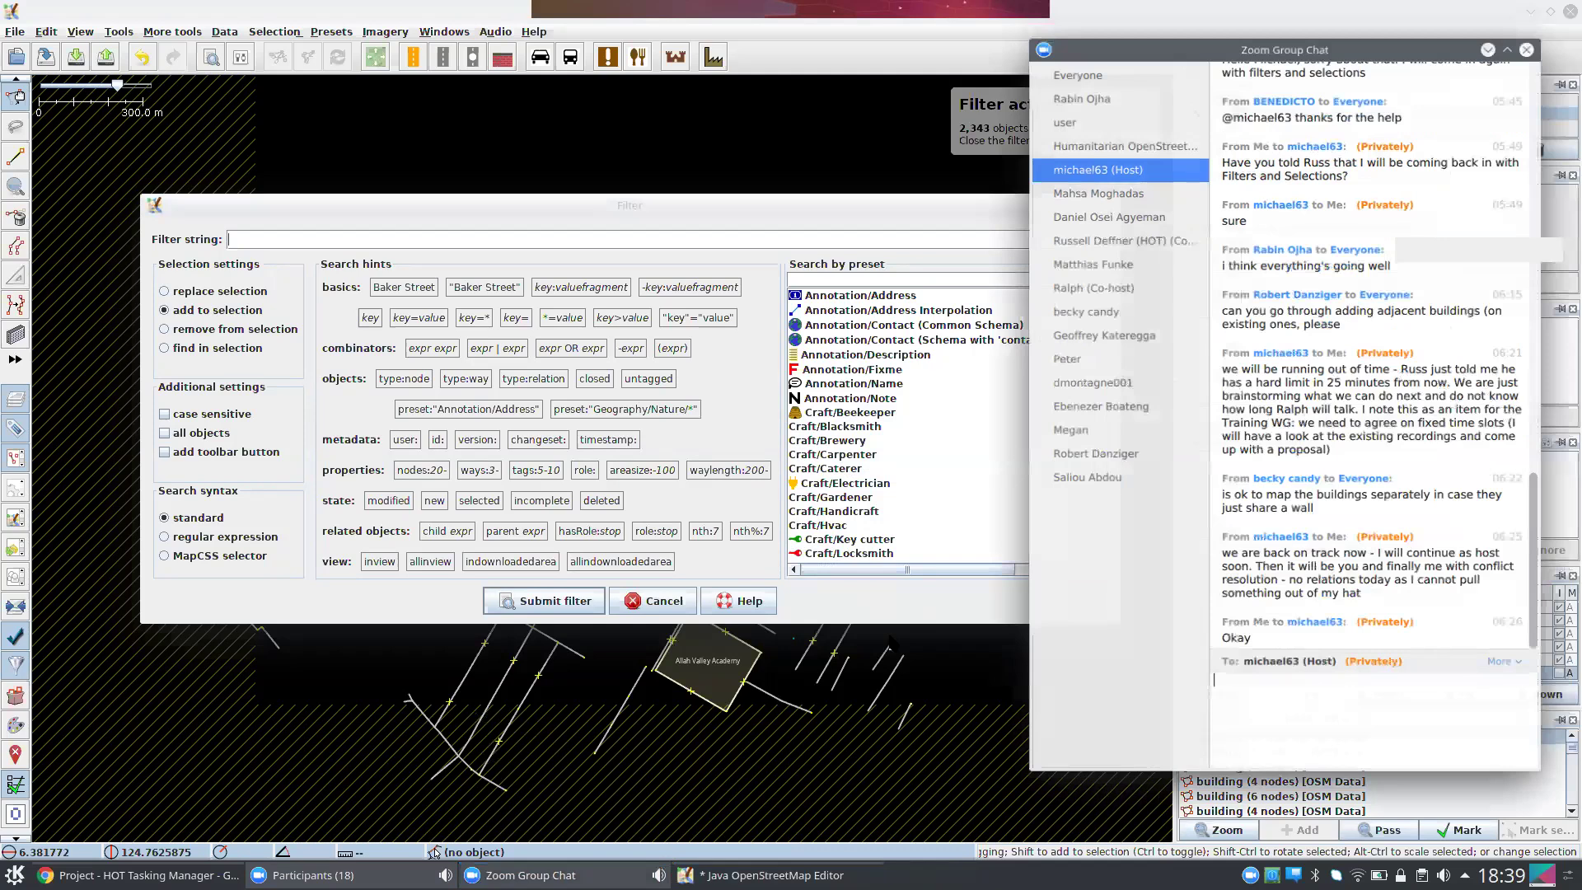
key("alt+Tab")
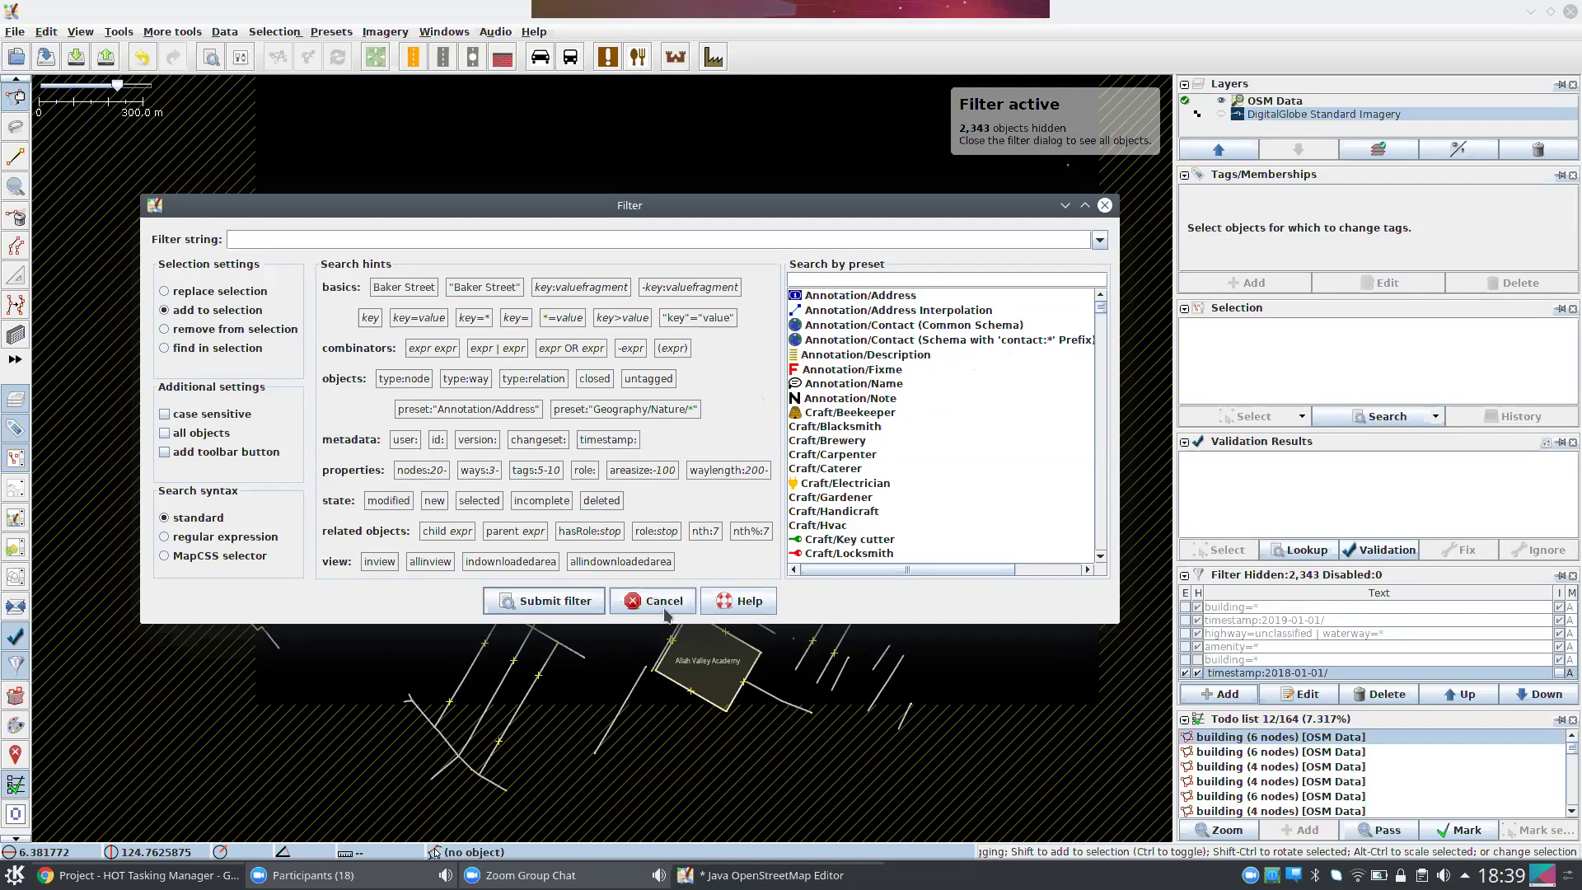
key("Escape")
- Add the OpenStreetMap Carto (Standard) imagery layer as a background for the filtered data
left_click(385, 32)
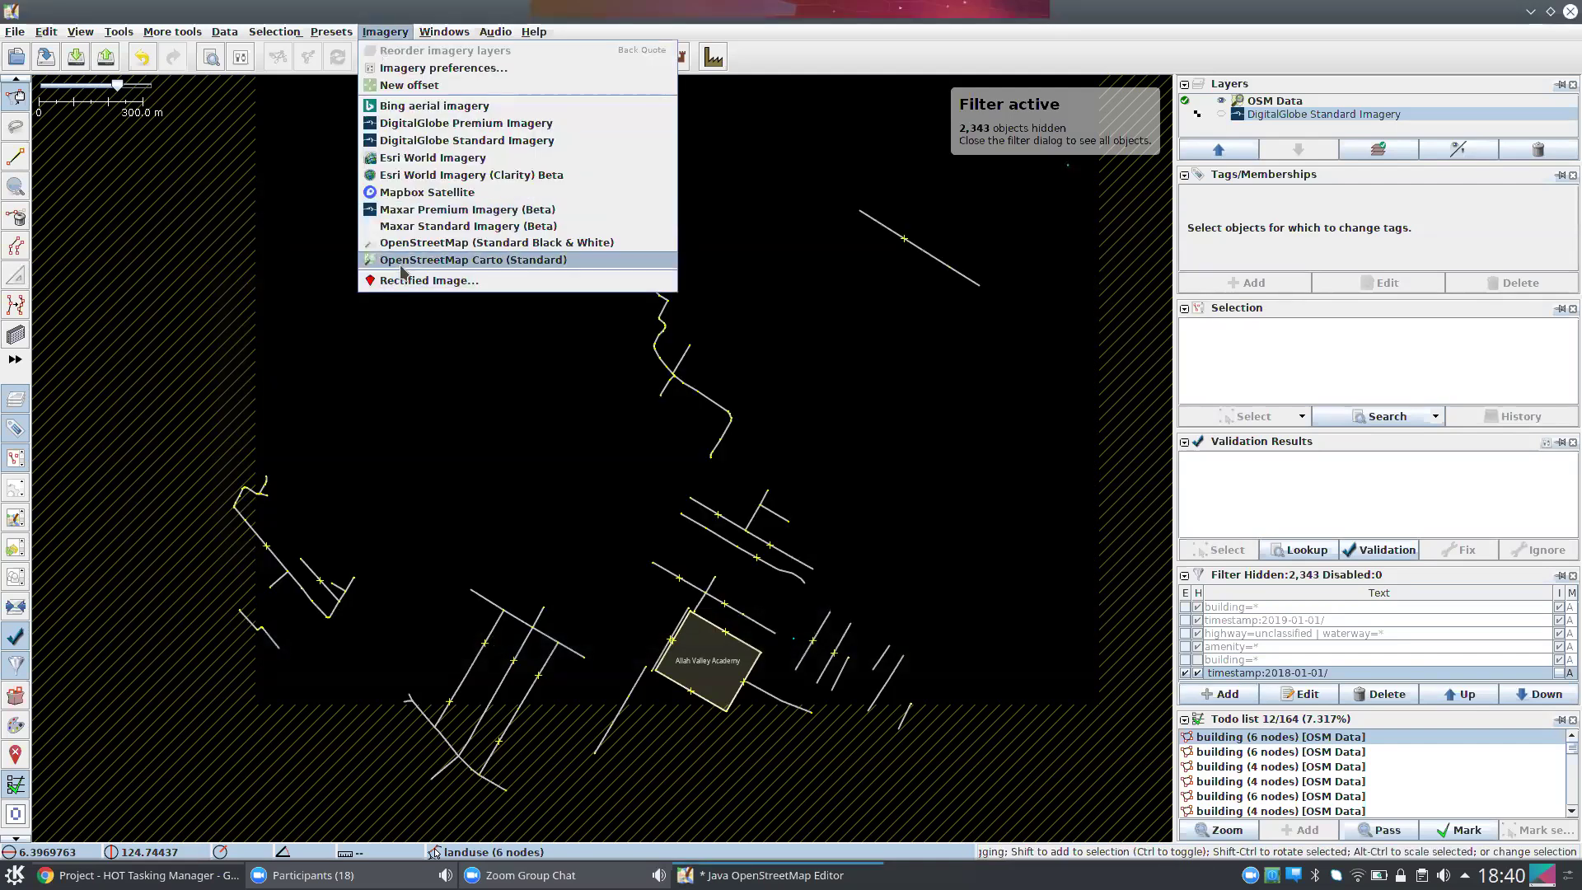
left_click(403, 259)
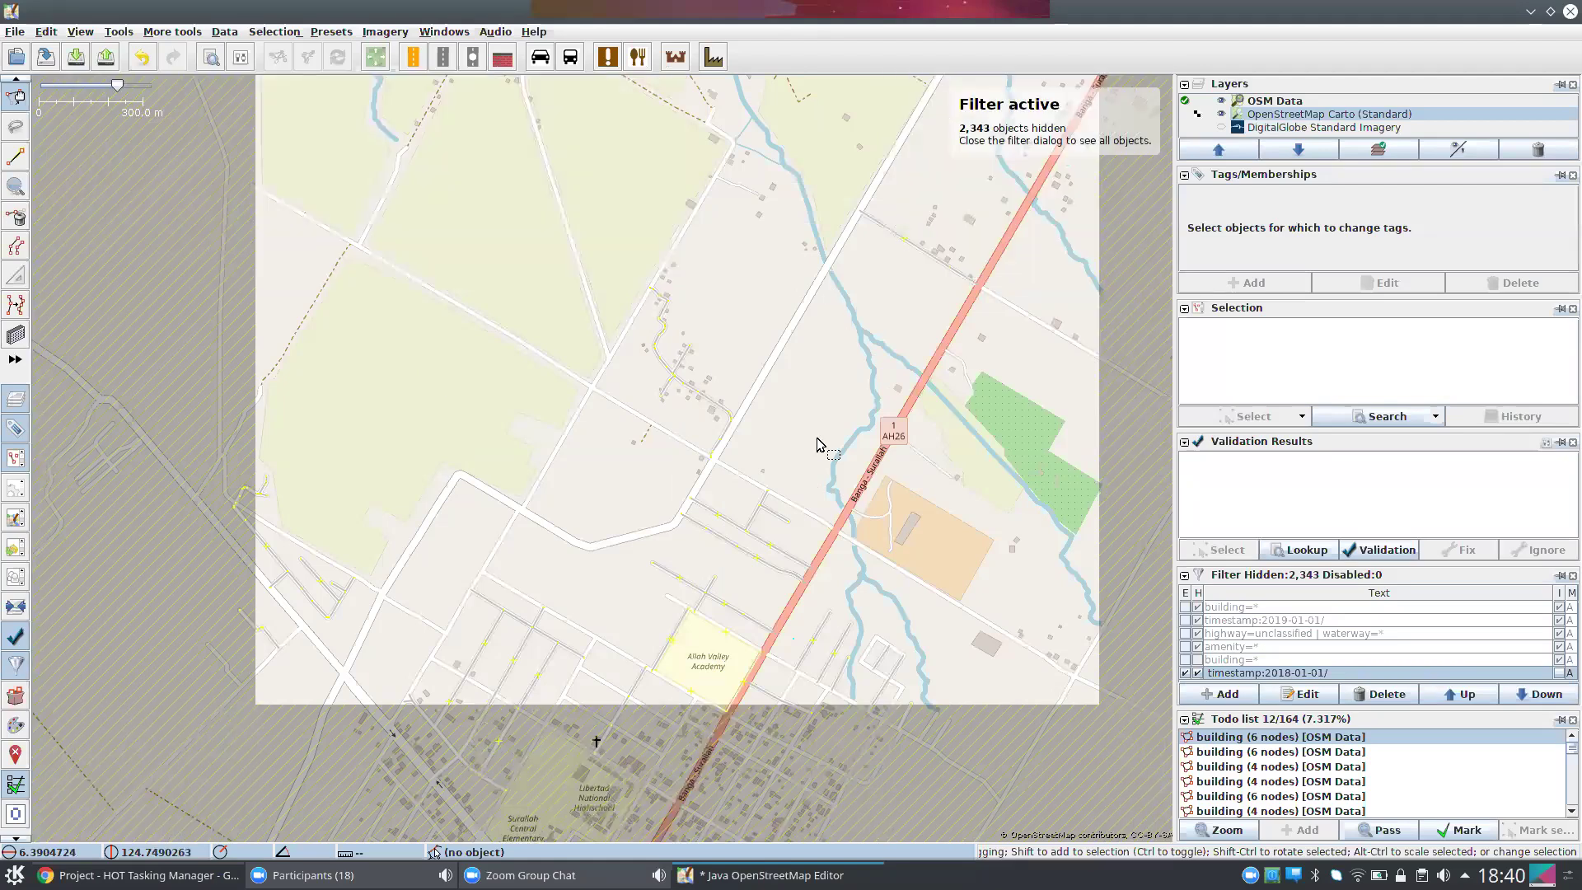
left_click_drag(684, 480, 664, 555)
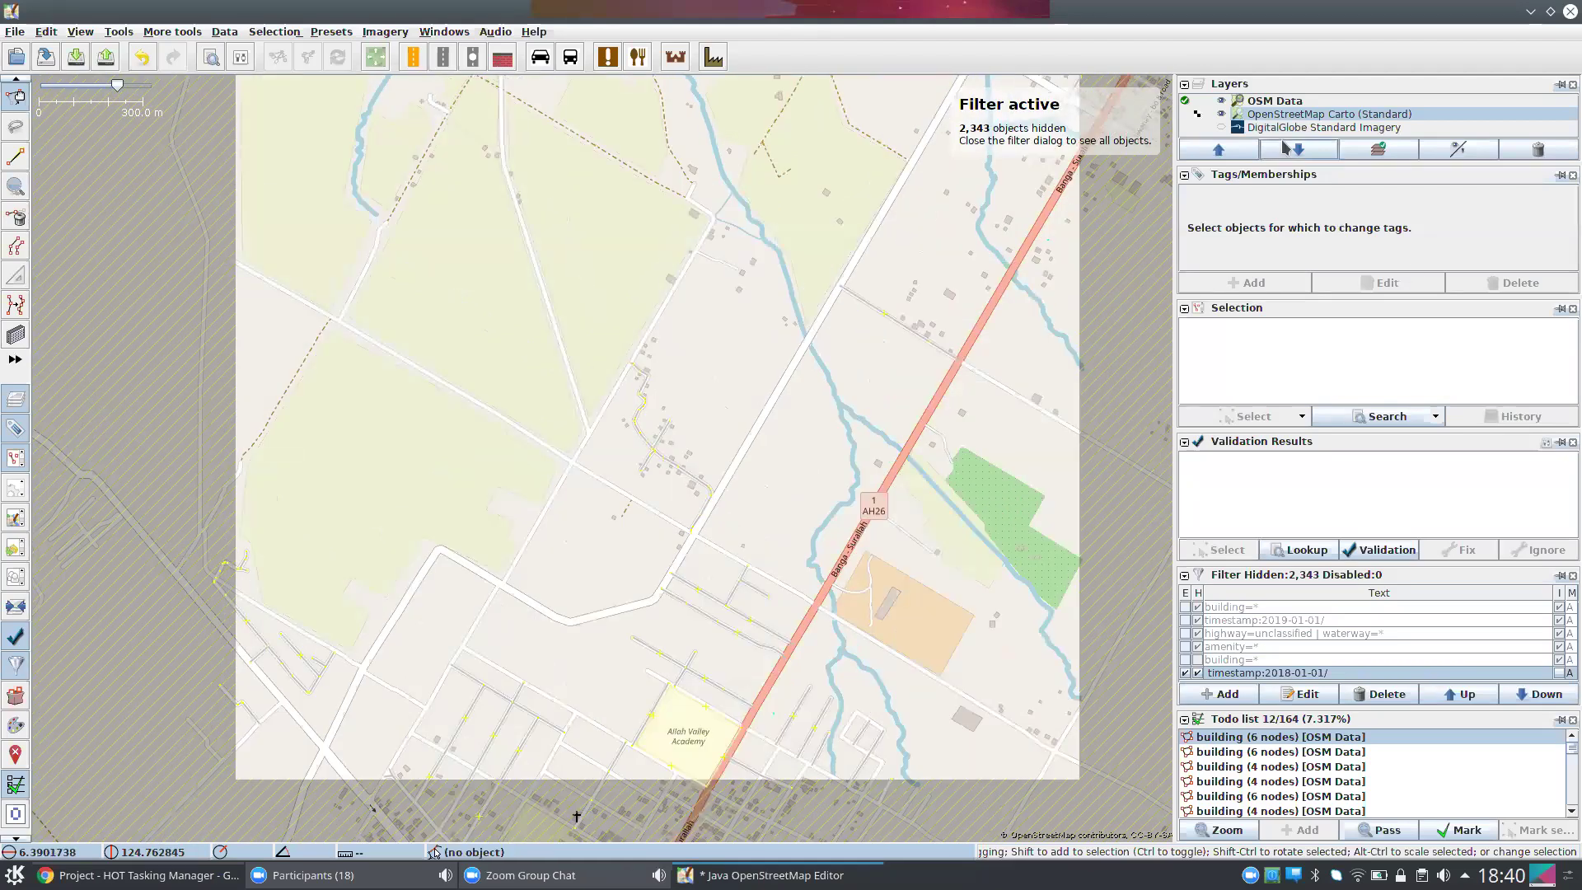
- Compare the filtered objects with the OpenStreetMap Carto (Standard) layer hidden and shown, leaving the layer visible
left_click(1221, 125)
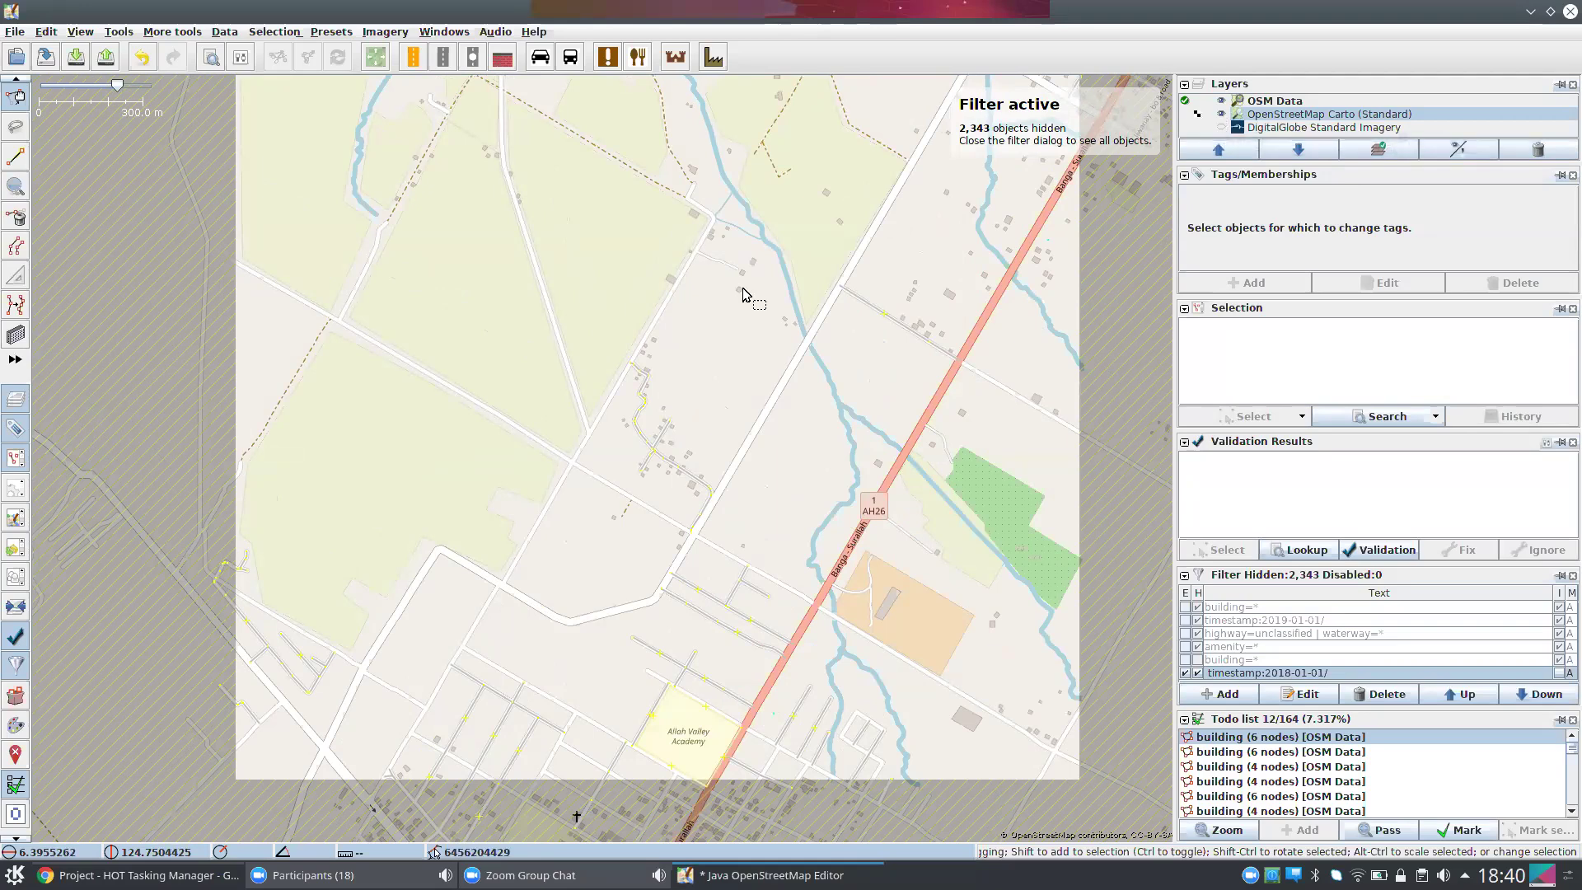
left_click(1223, 116)
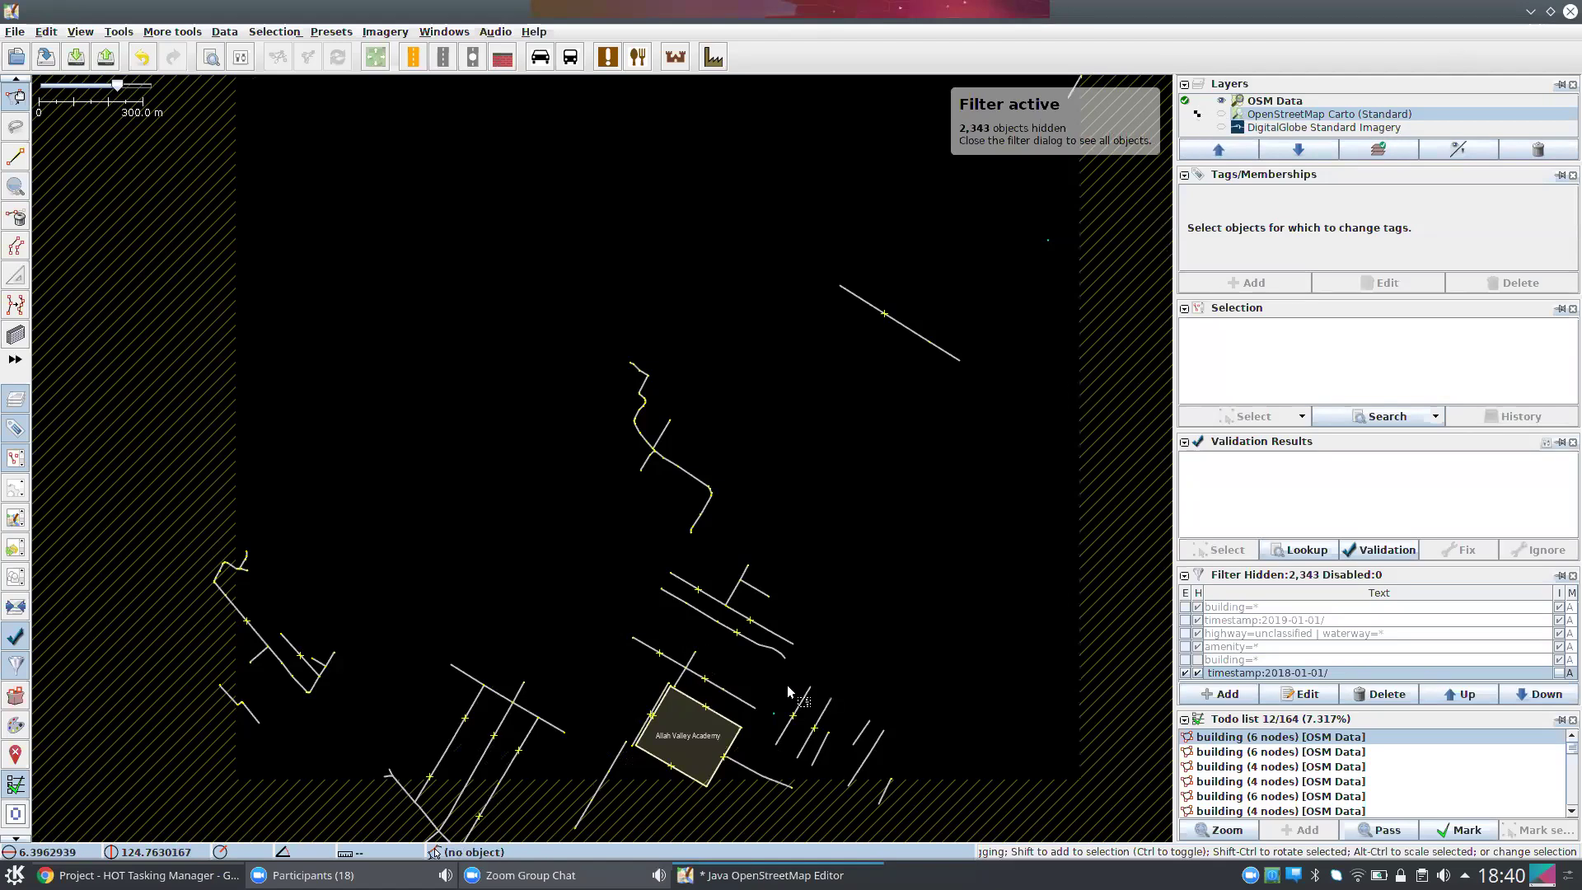
key("alt+2")
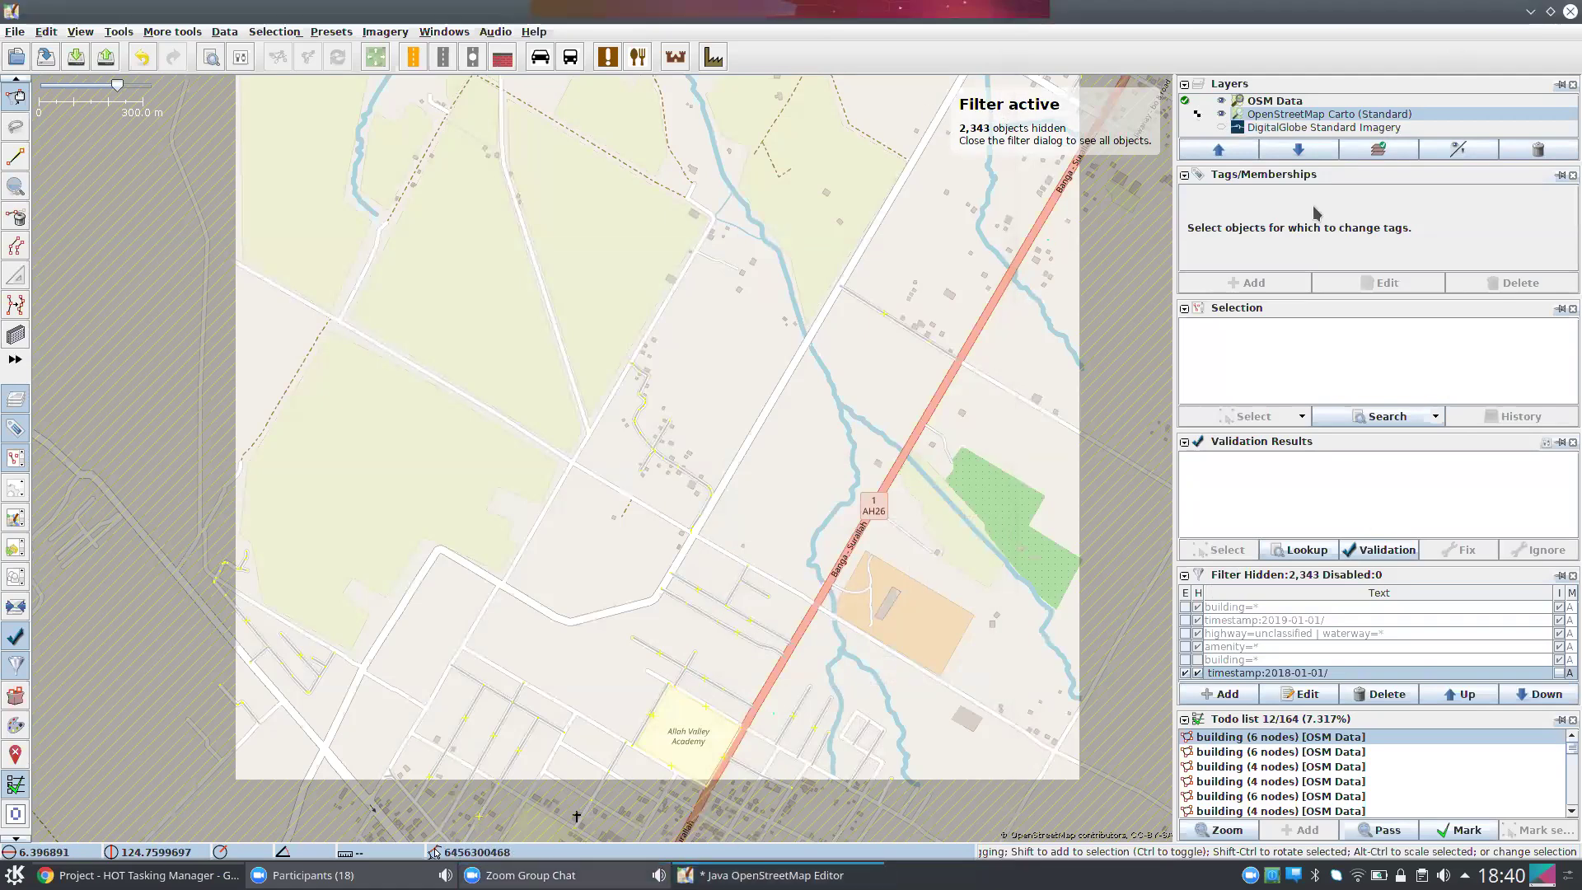
mouse_move(313, 875)
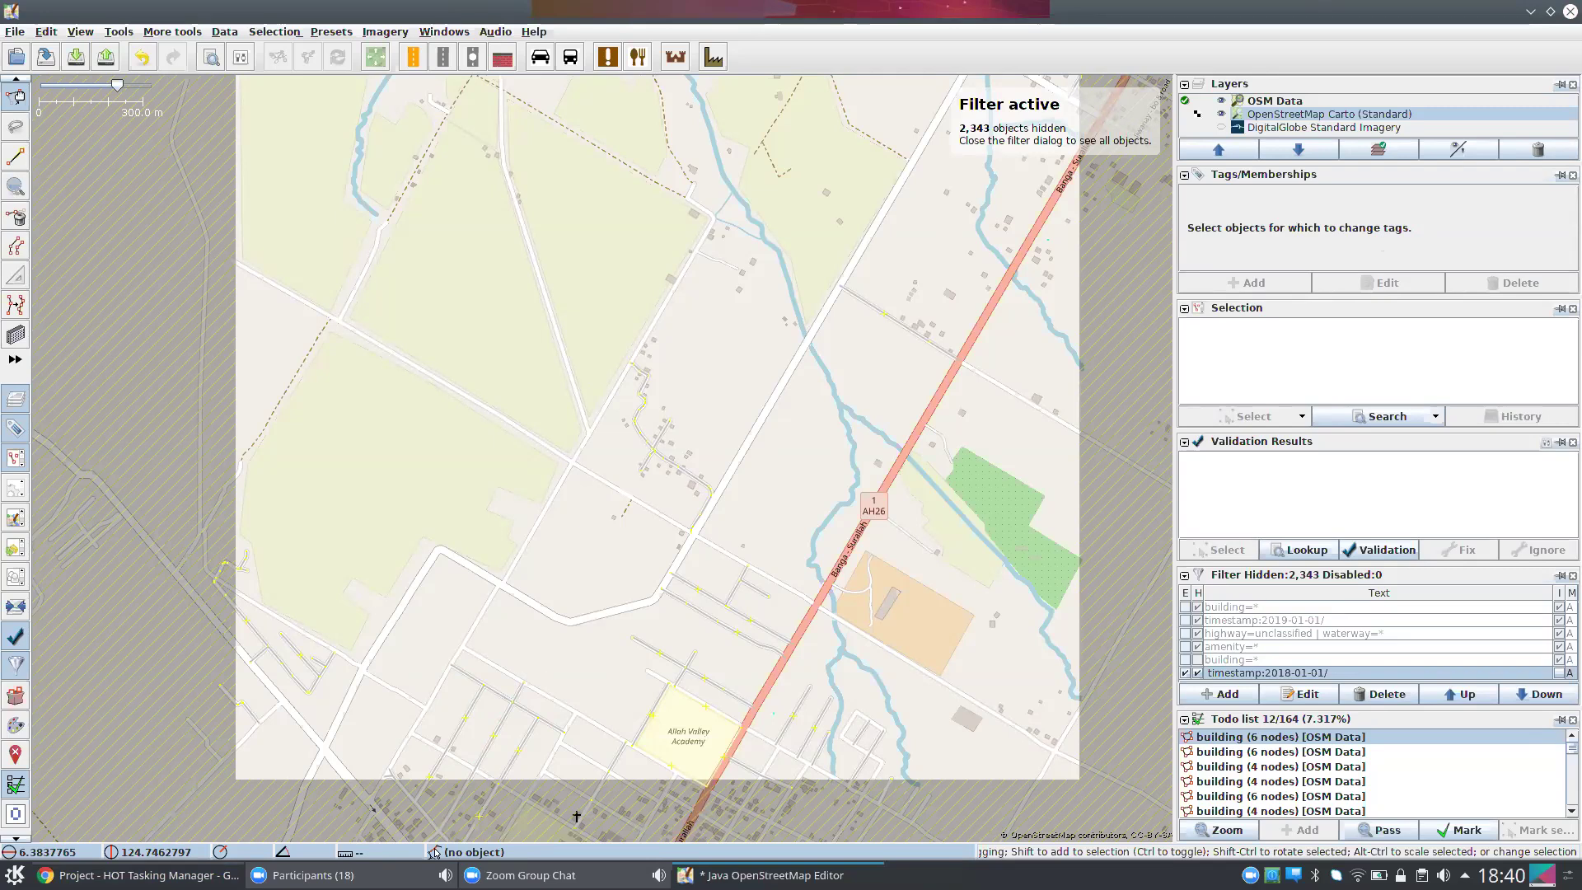
mouse_move(775, 875)
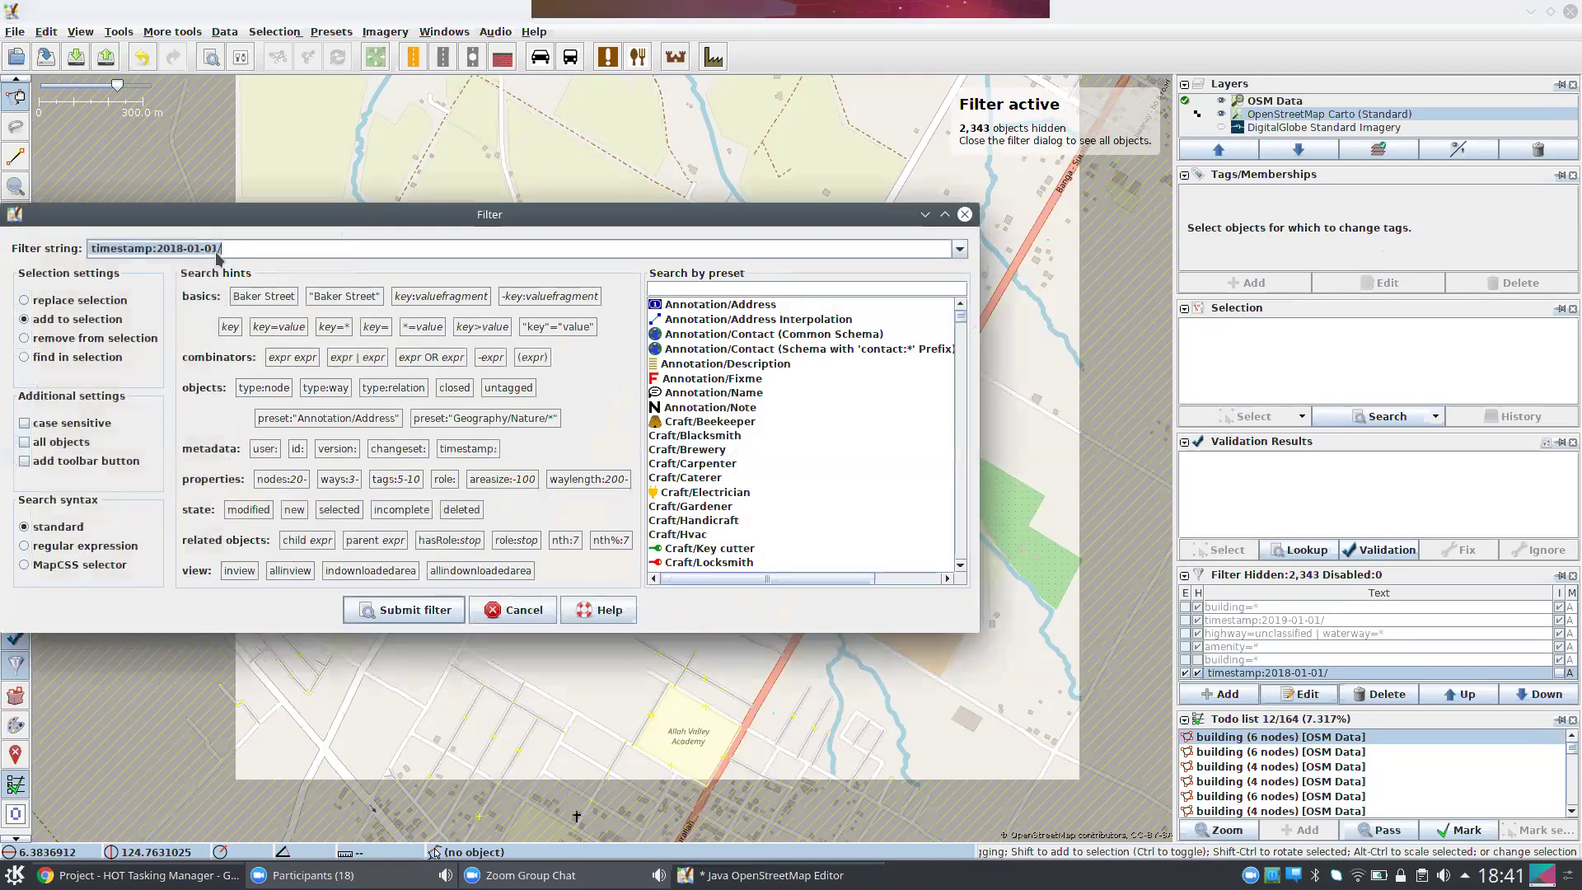
- Edit the active timestamp filter's string to timestamp:2019-06-01/
left_click(221, 256)
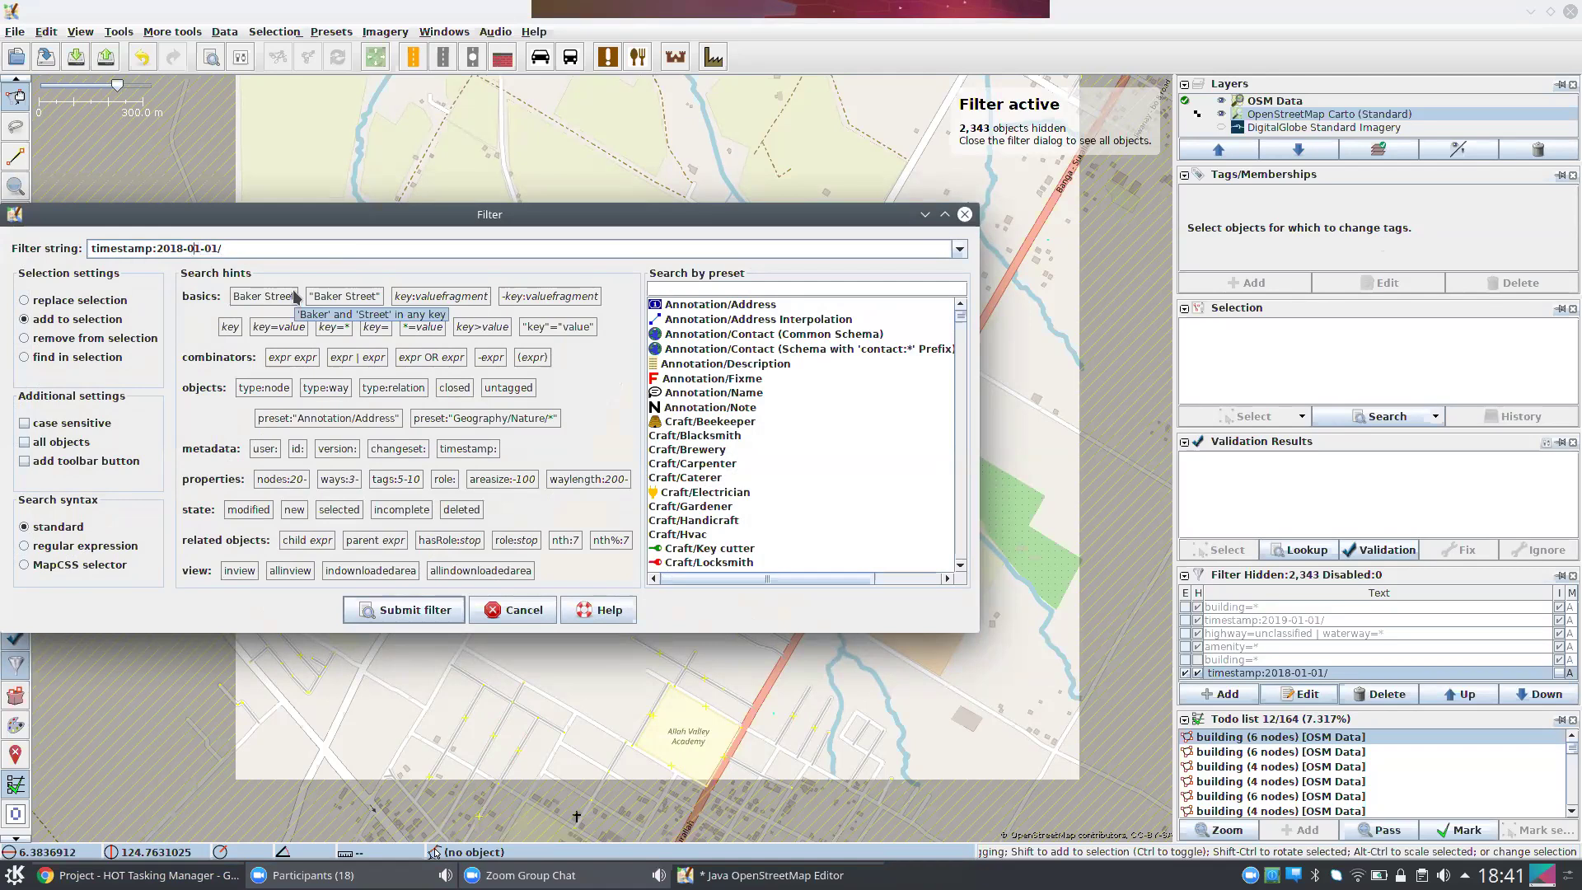
key("Left")
key("Left")
key("BackSpace")
type("9")
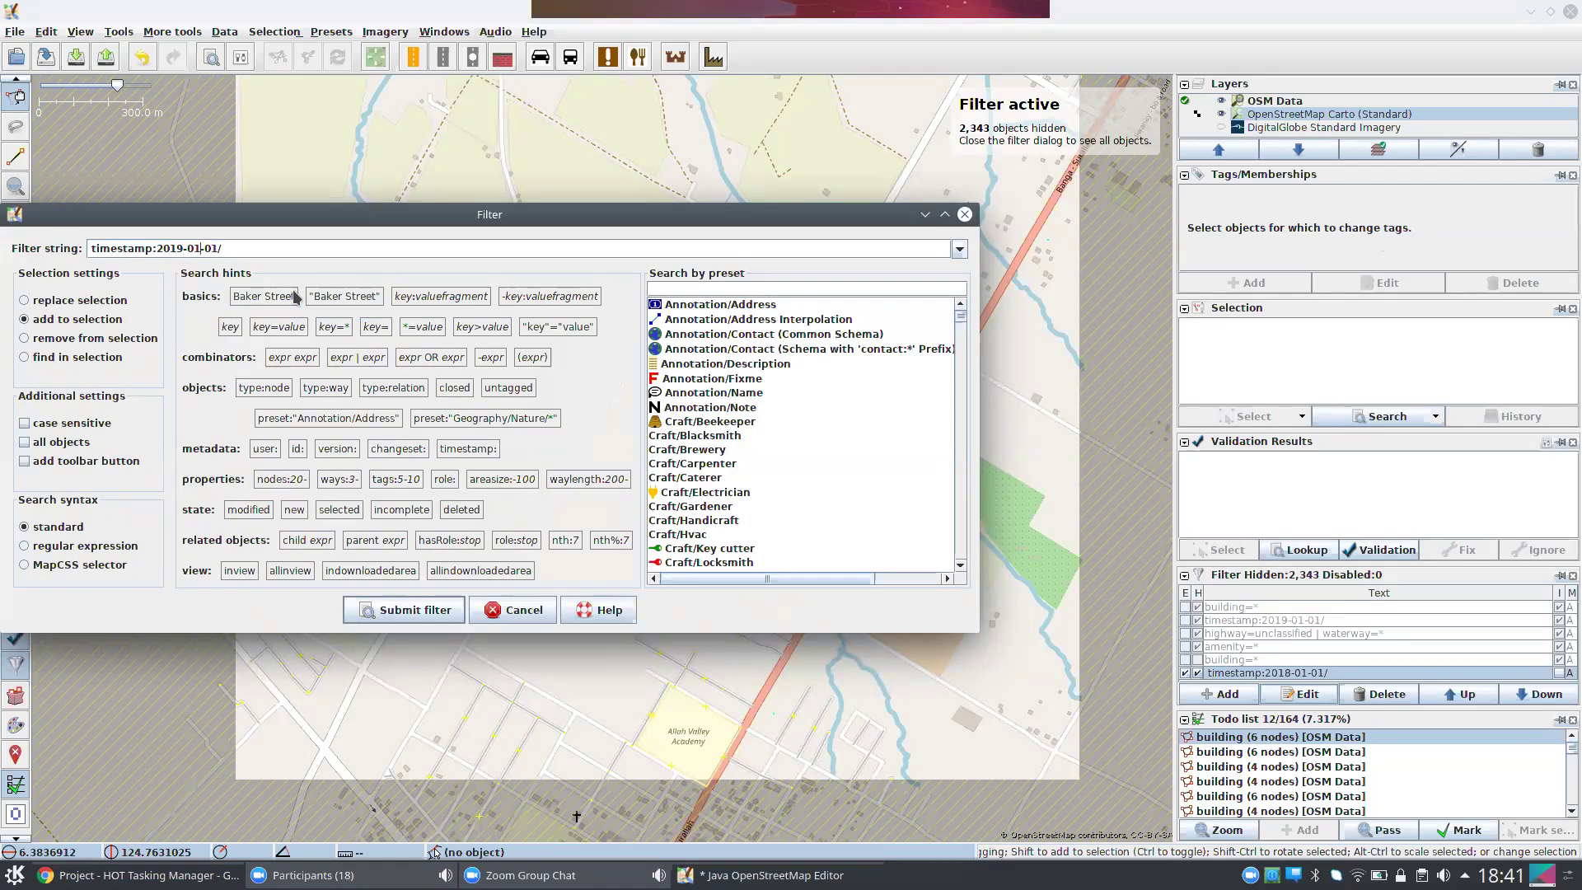
key("BackSpace")
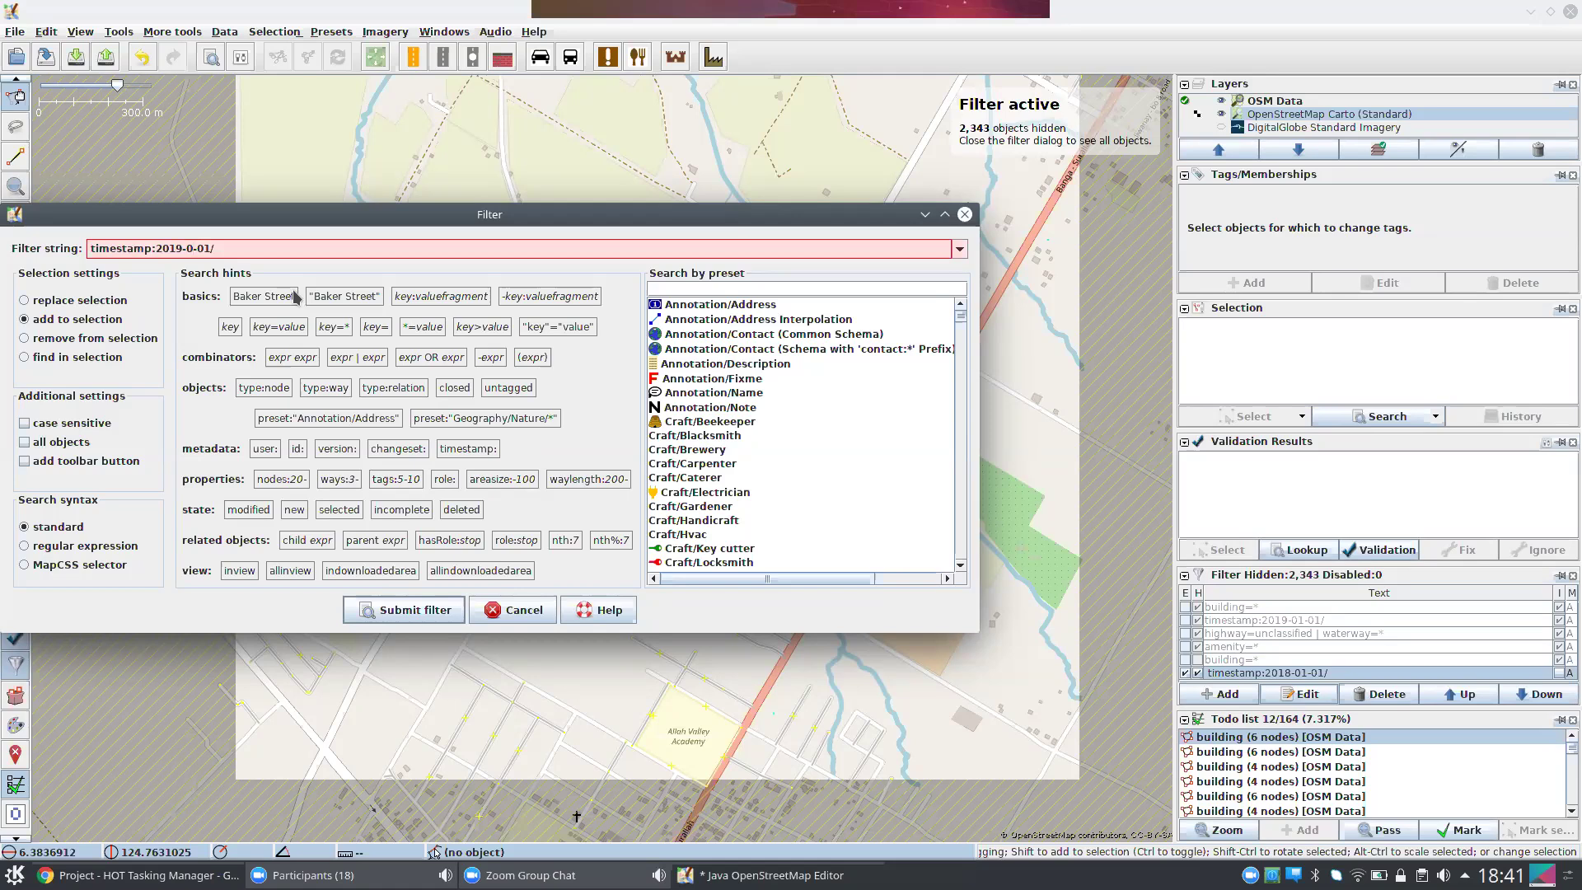
type("6")
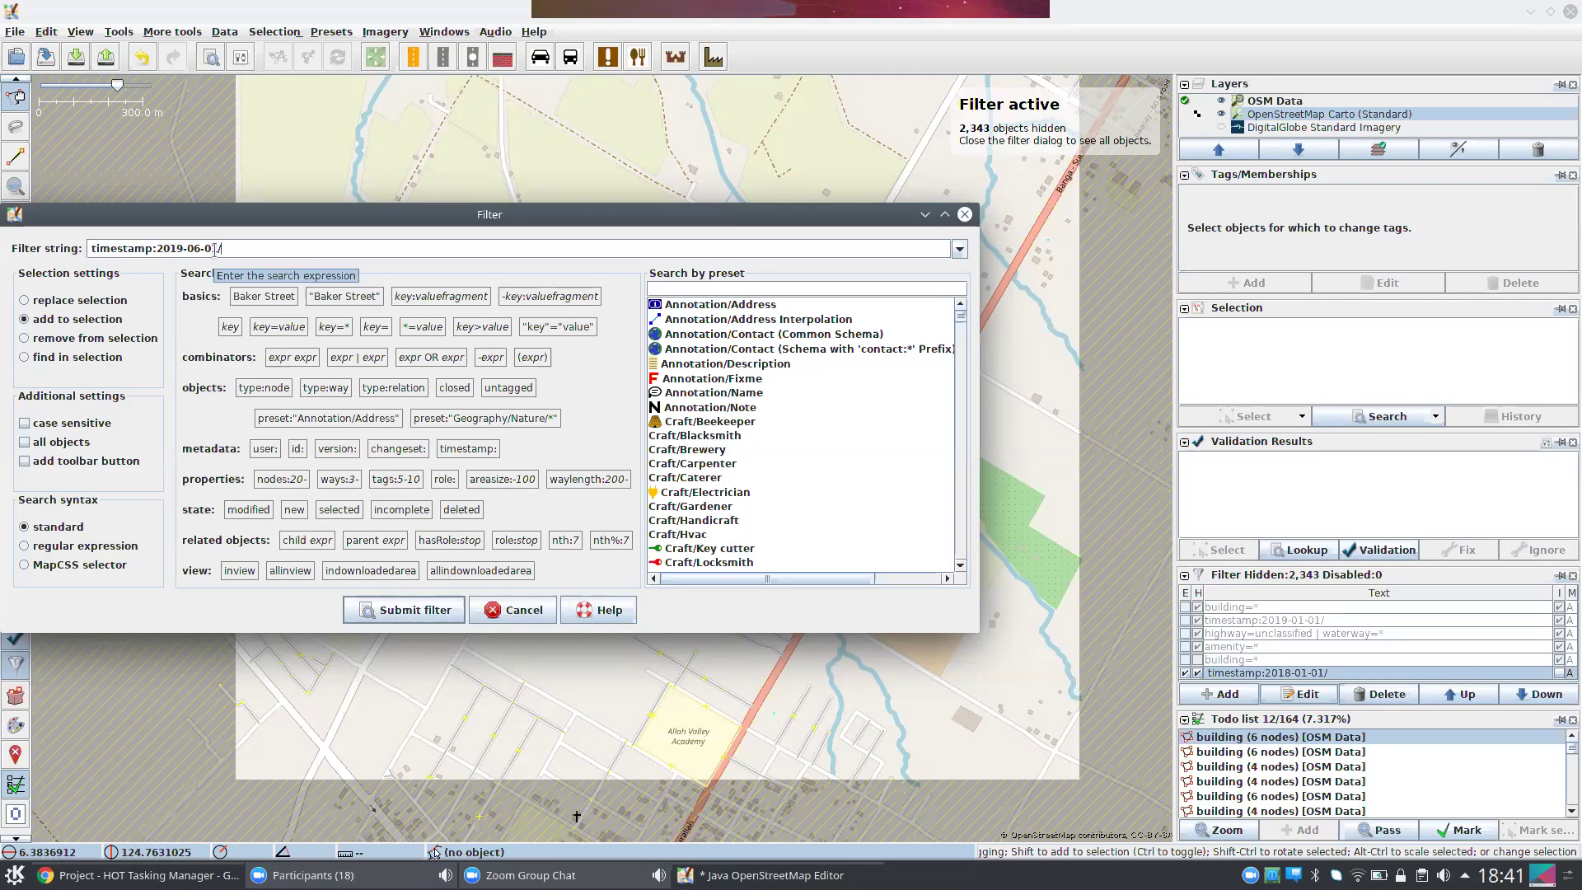
- Change the filter string to the date range timestamp:2019-05-01/2019-06-01 and apply it
key("BackSpace")
key("BackSpace")
key("BackSpace")
key("BackSpace")
key("BackSpace")
type("5")
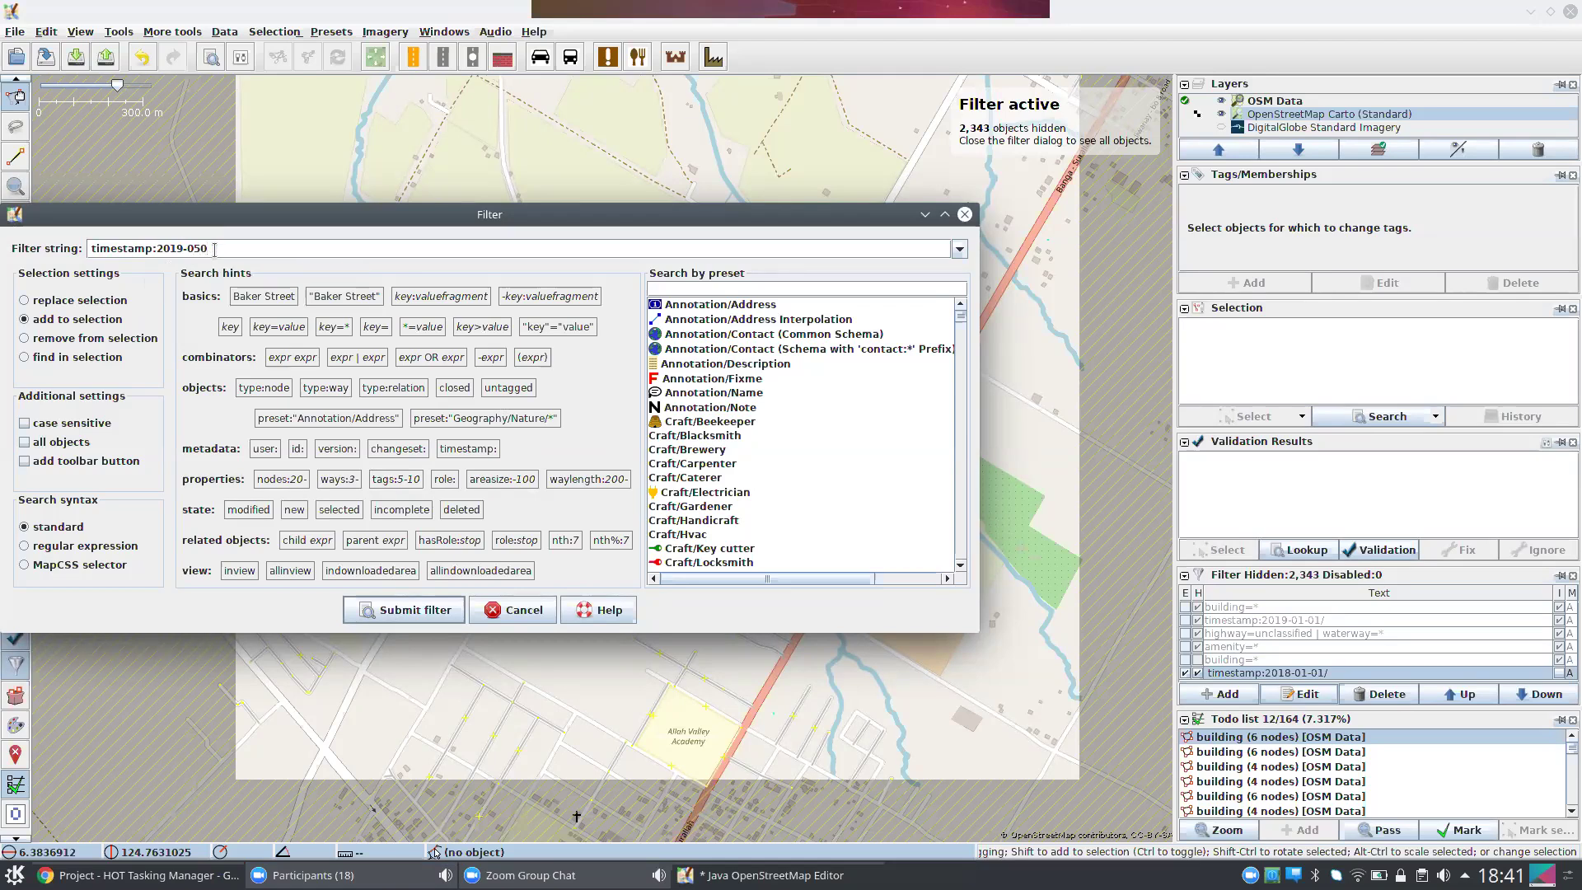
key("BackSpace")
type("-01/20")
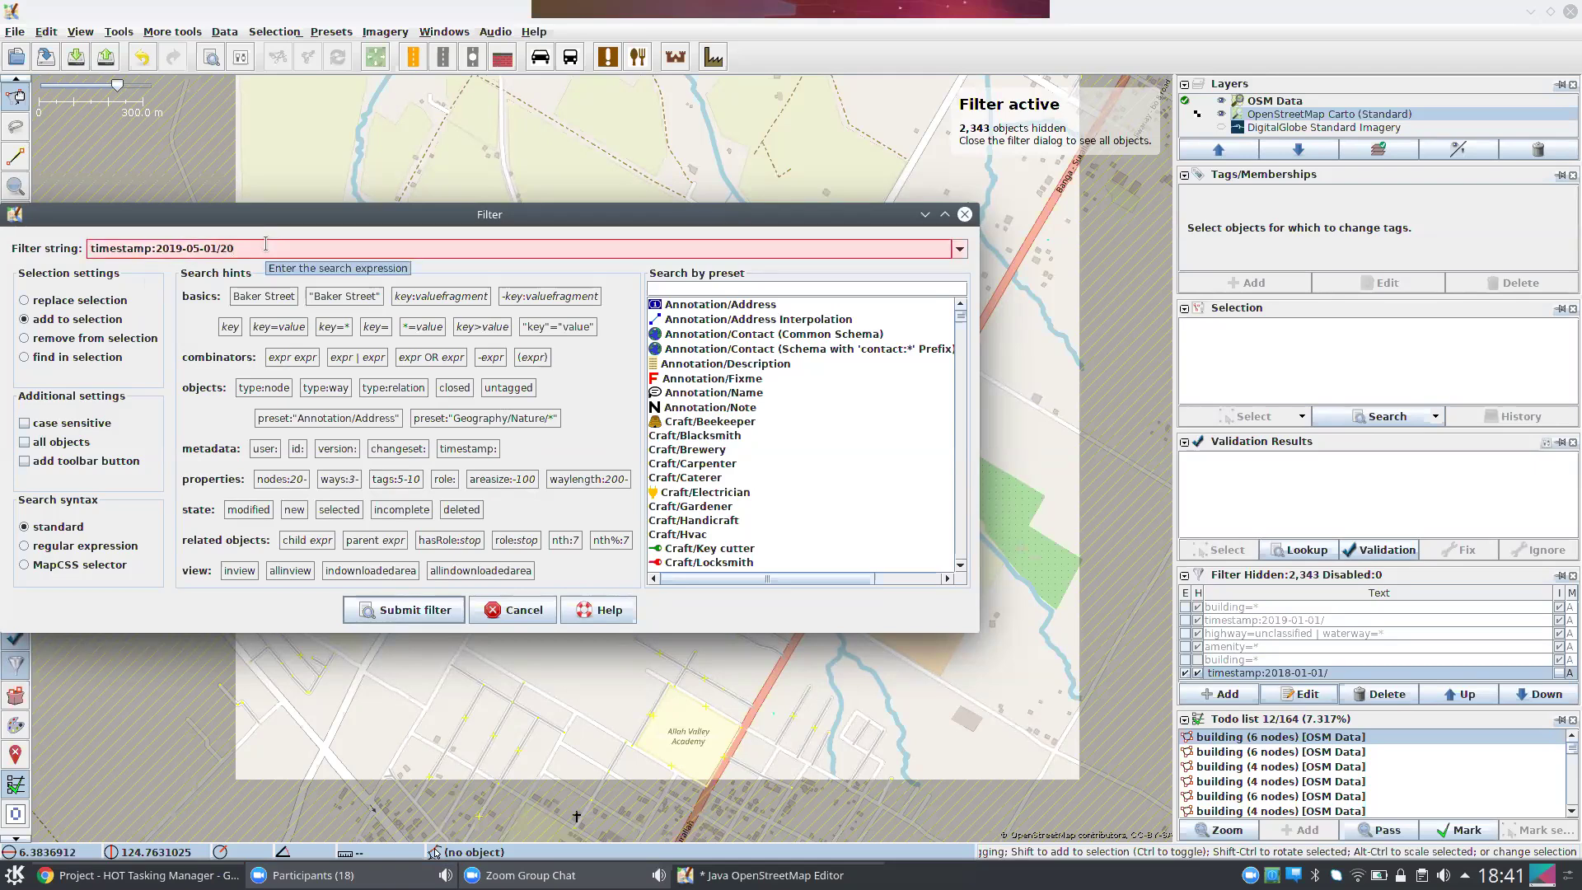
type("19-")
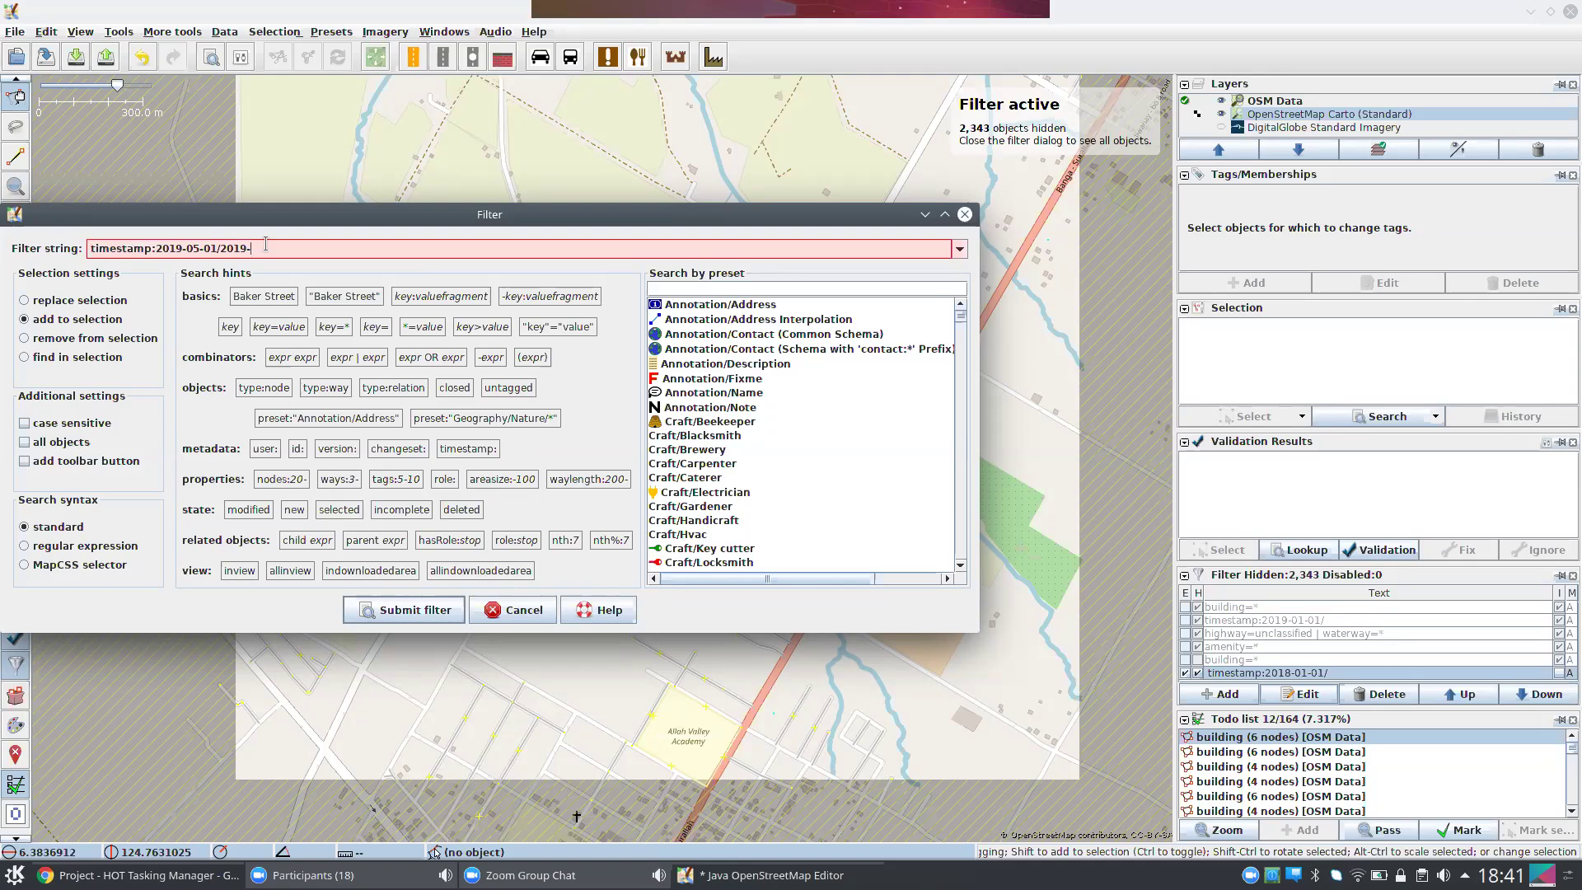
type("0")
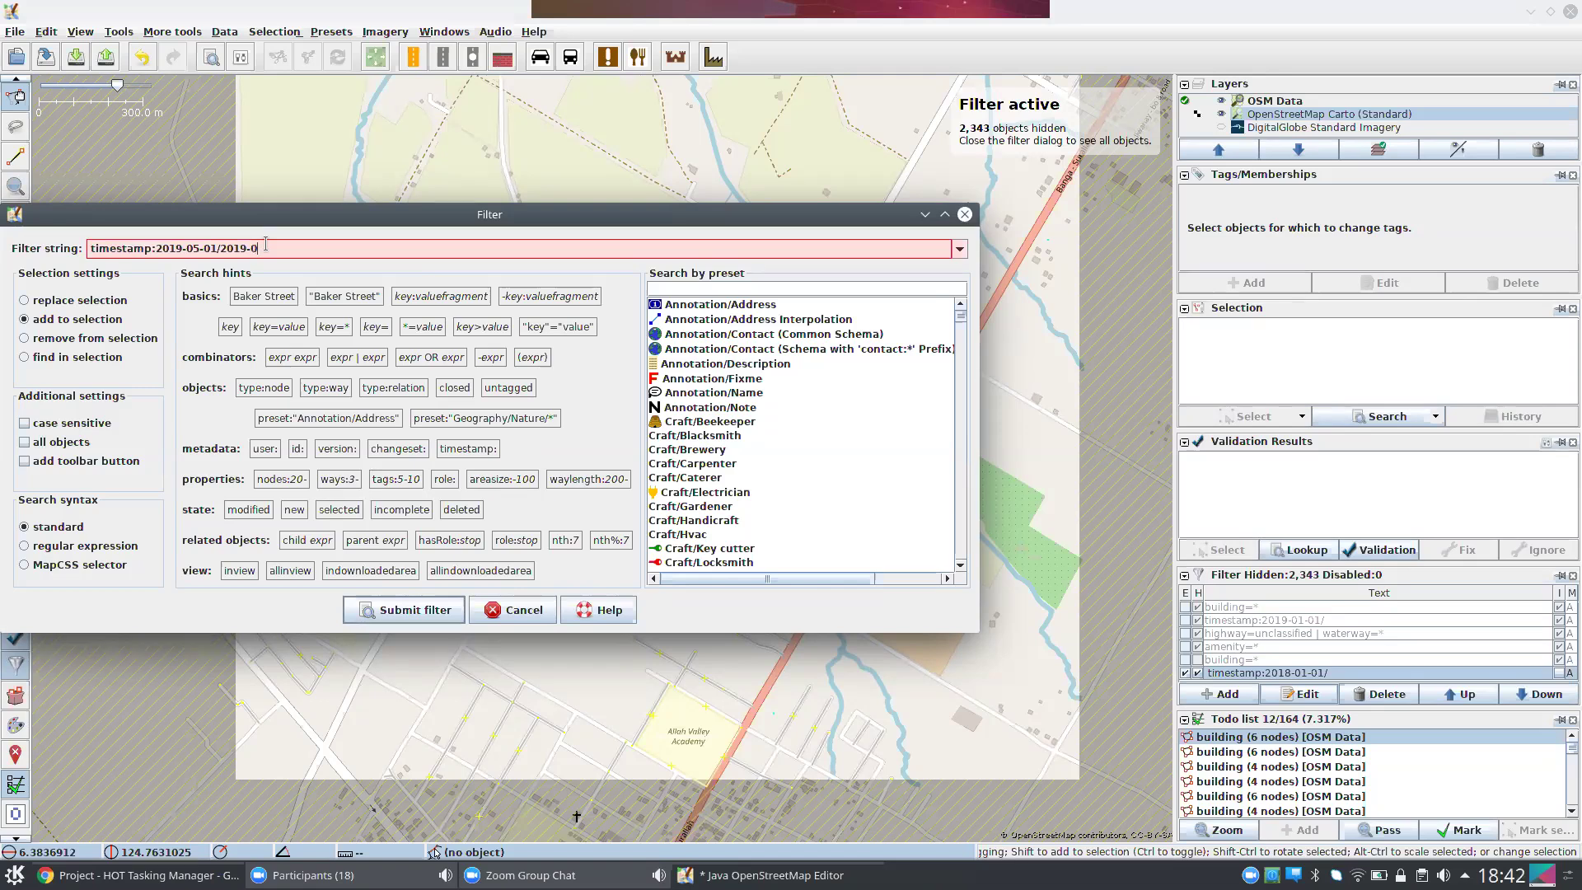
type("6-01")
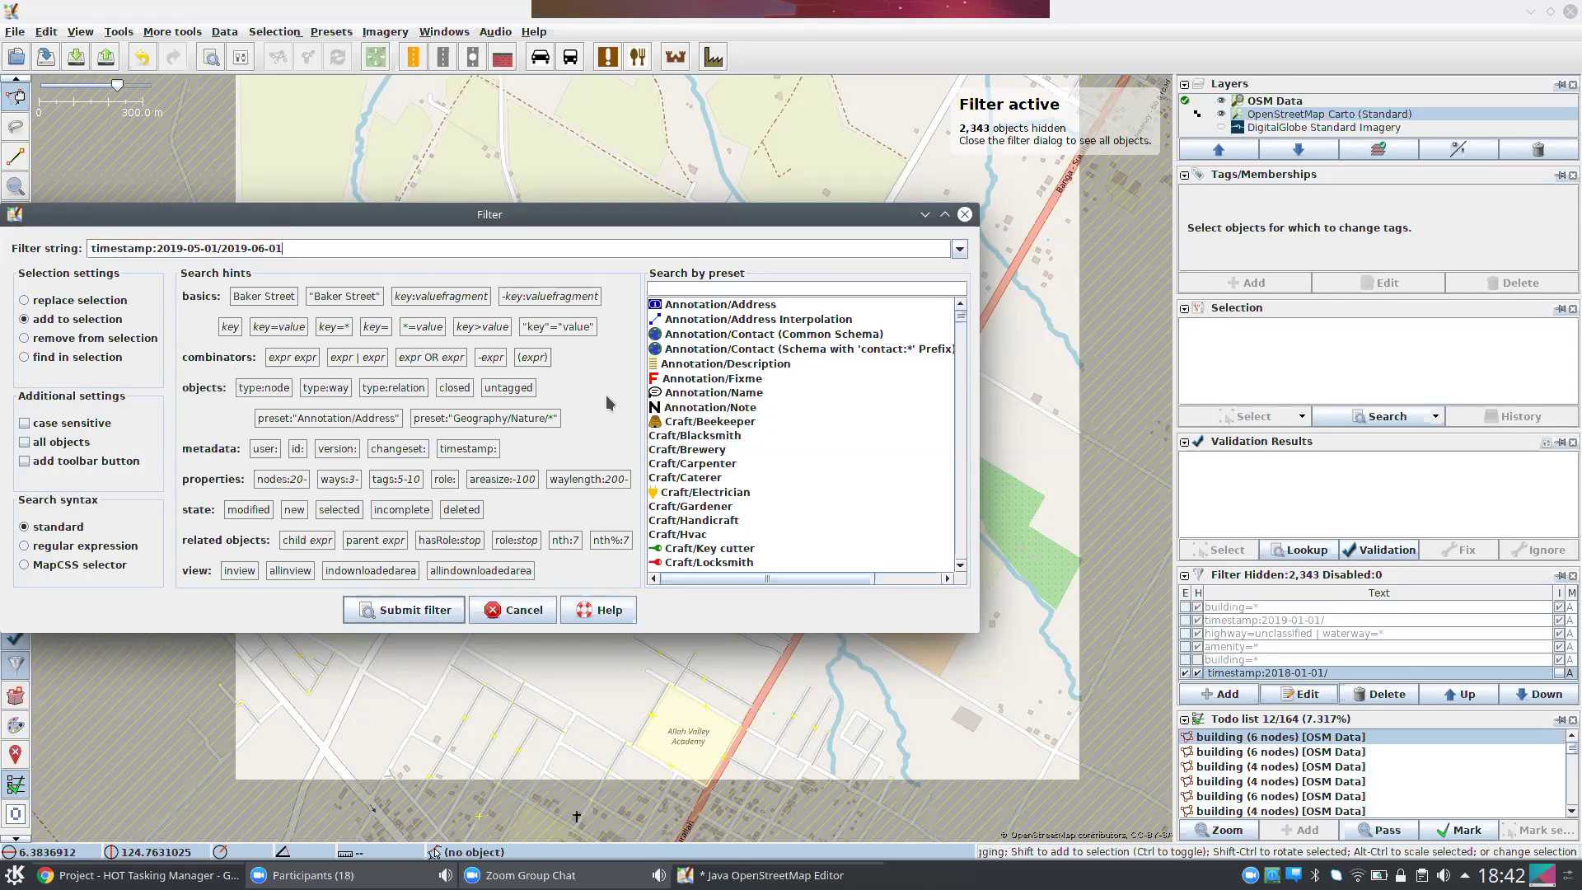
left_click(416, 609)
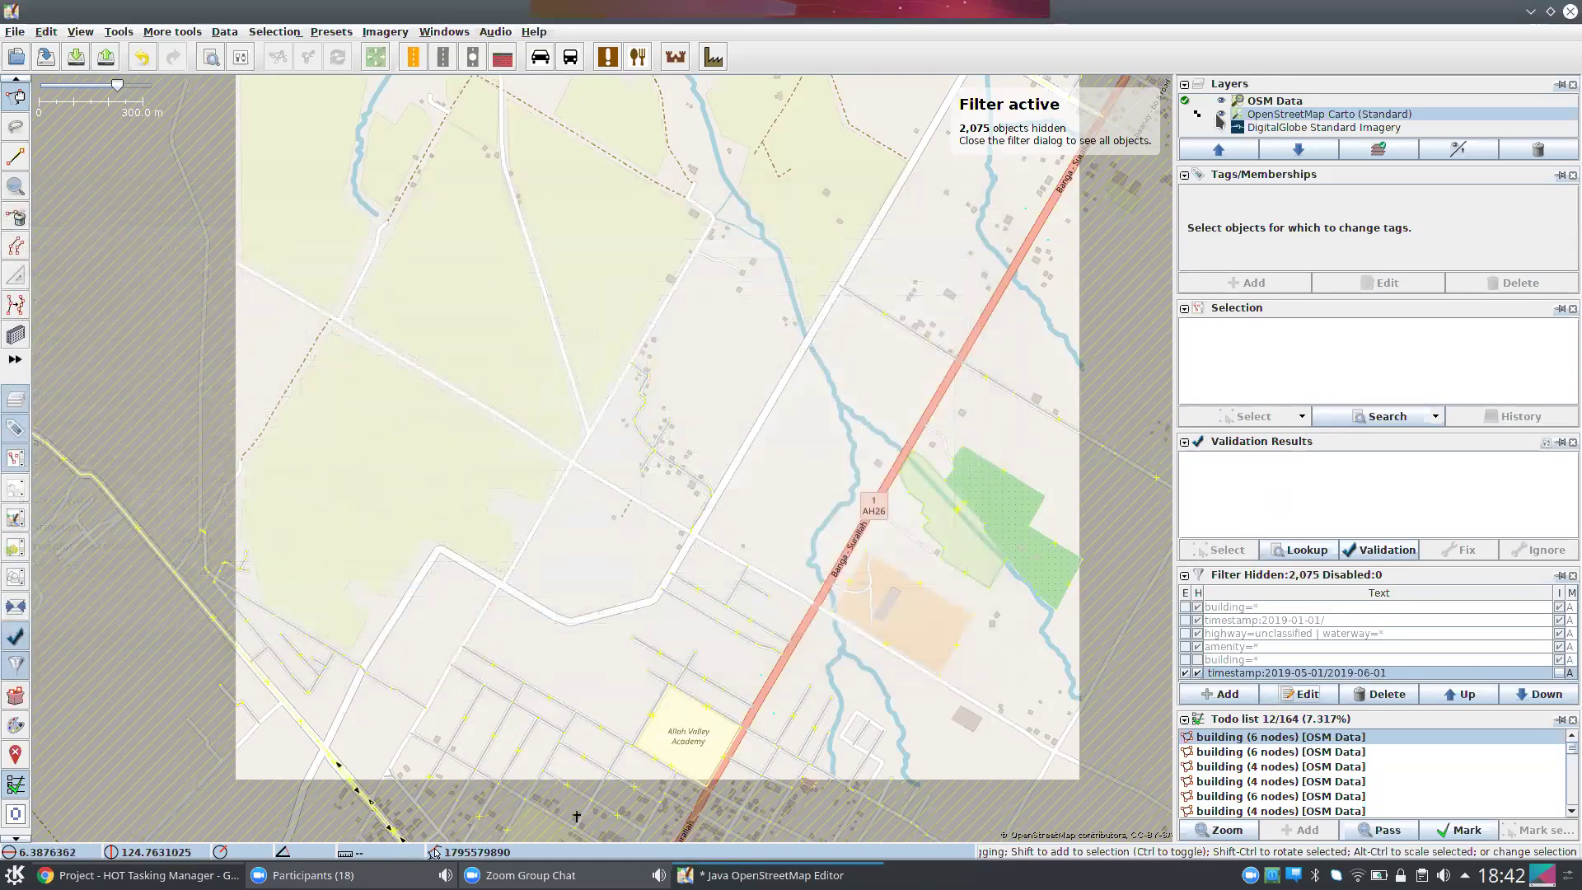
- Hide the OpenStreetMap Carto (Standard) layer and invert the timestamp:2019-05-01/2019-06-01 filter
key("alt+2")
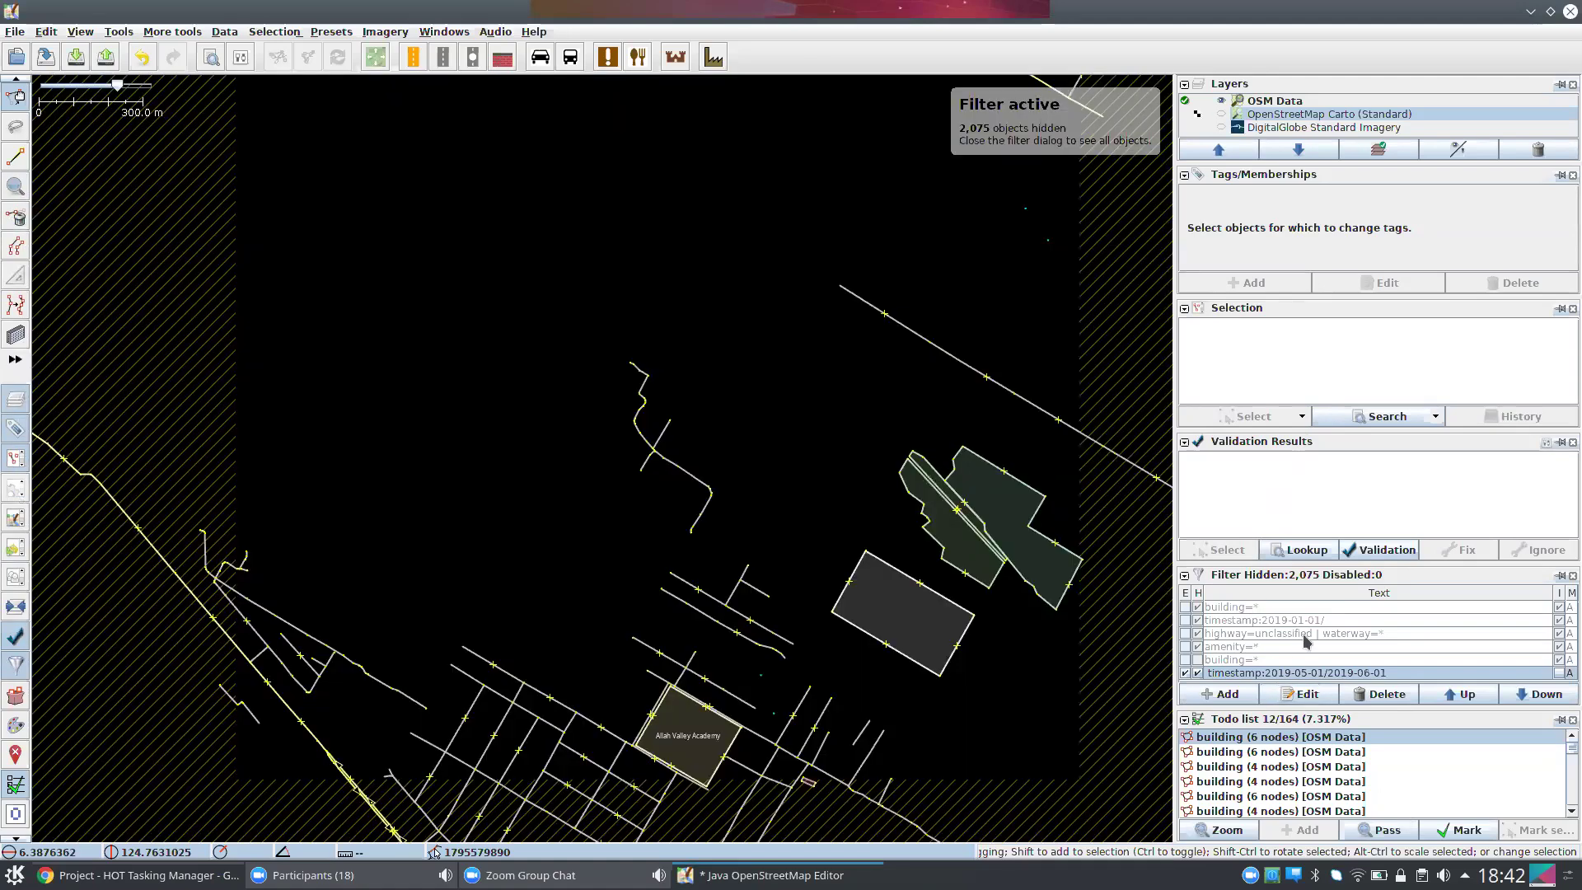
left_click(1559, 672)
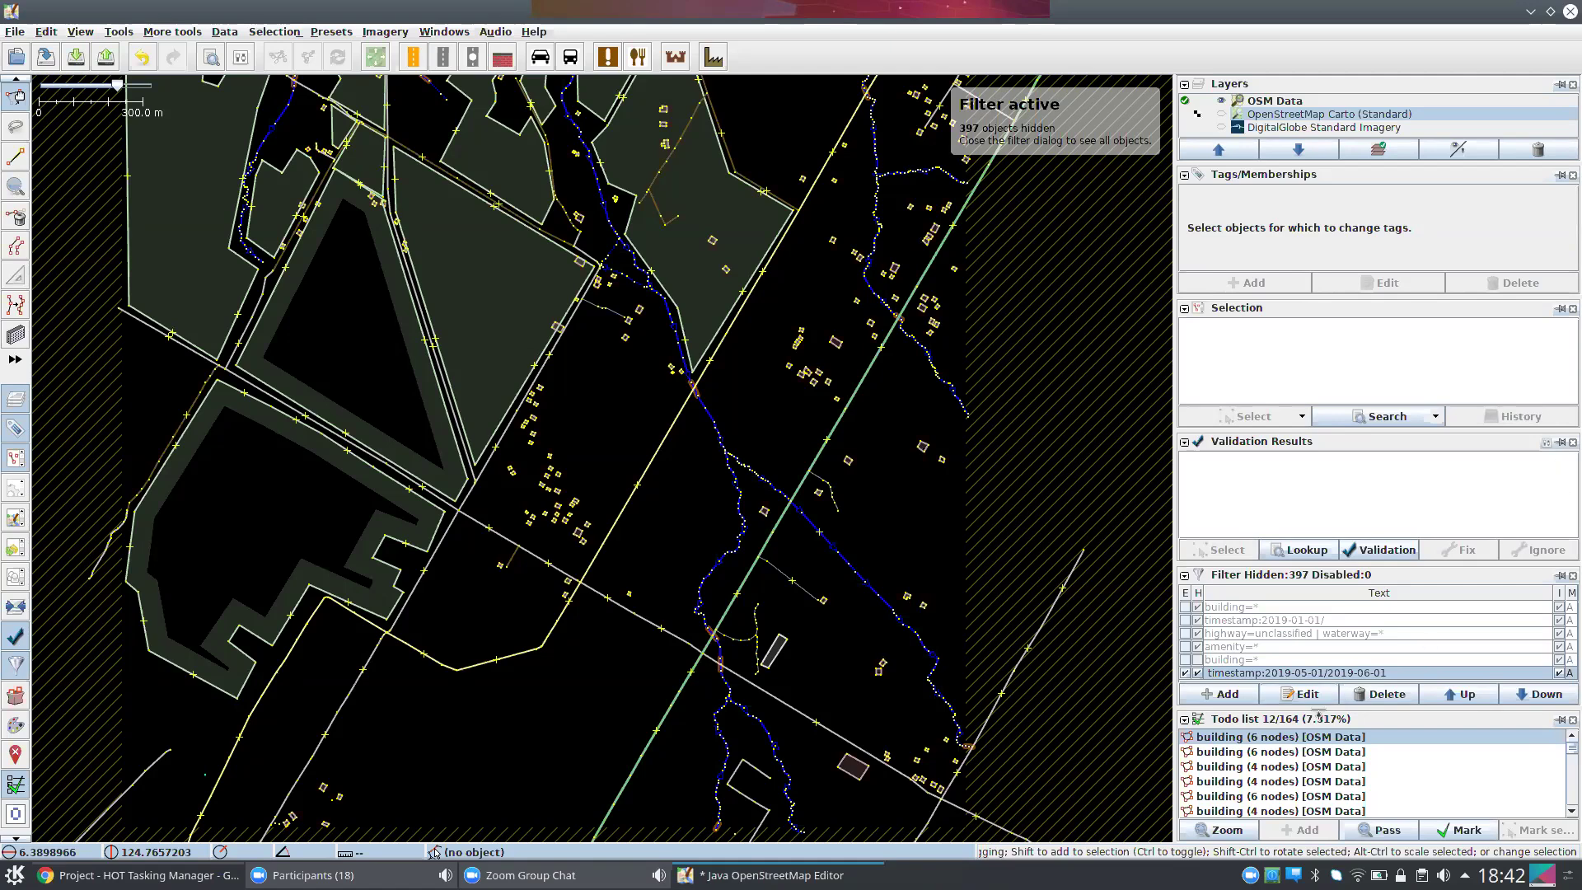
- Open the timestamp date-range filter for editing
left_click(1322, 701)
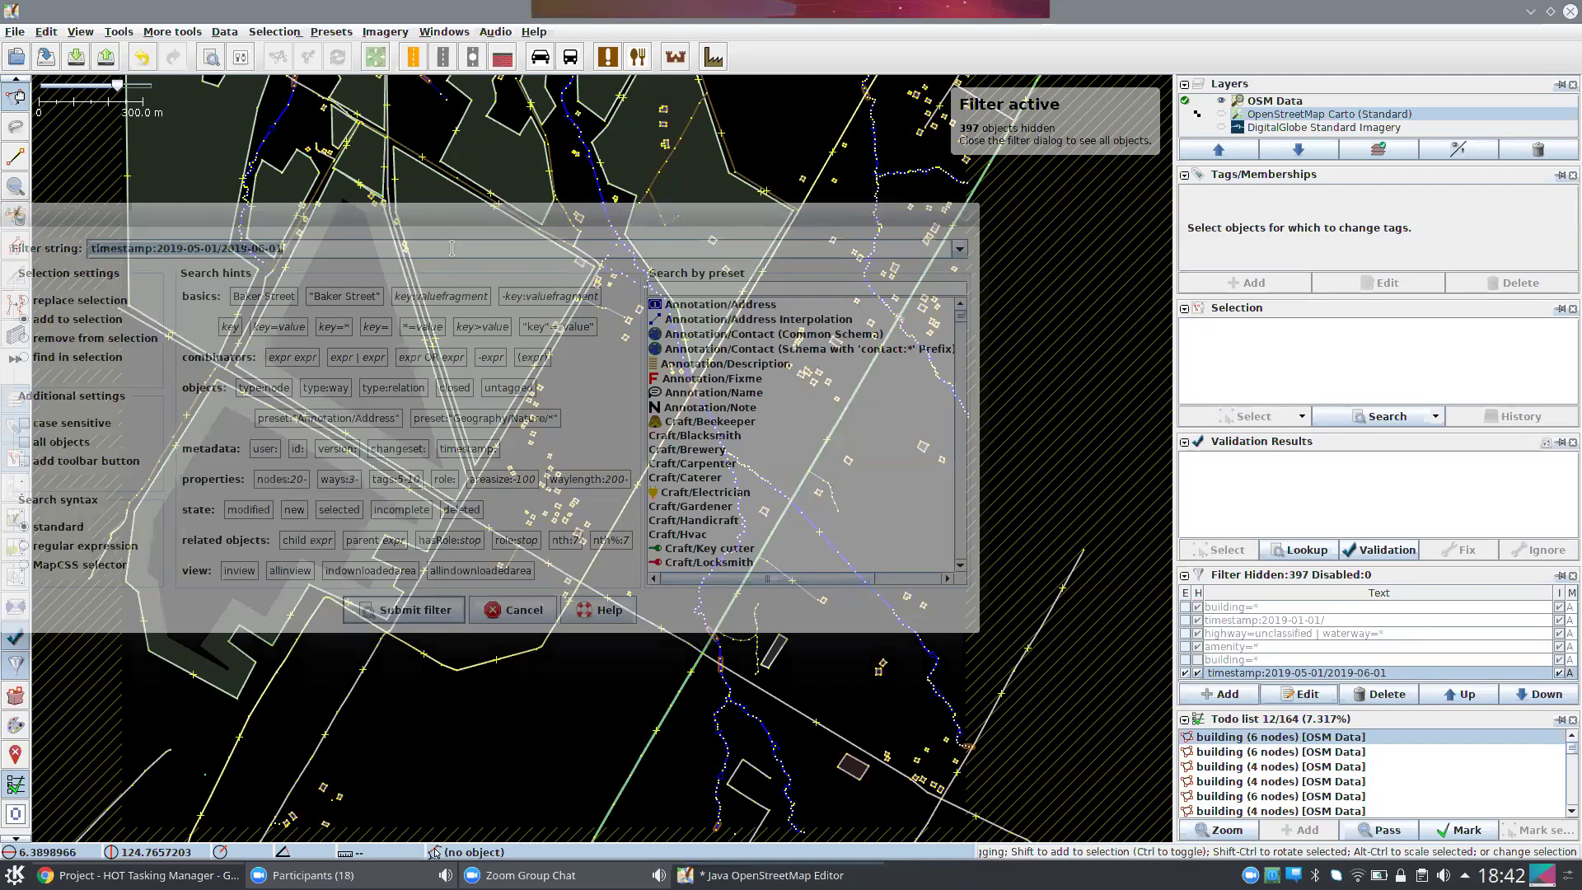